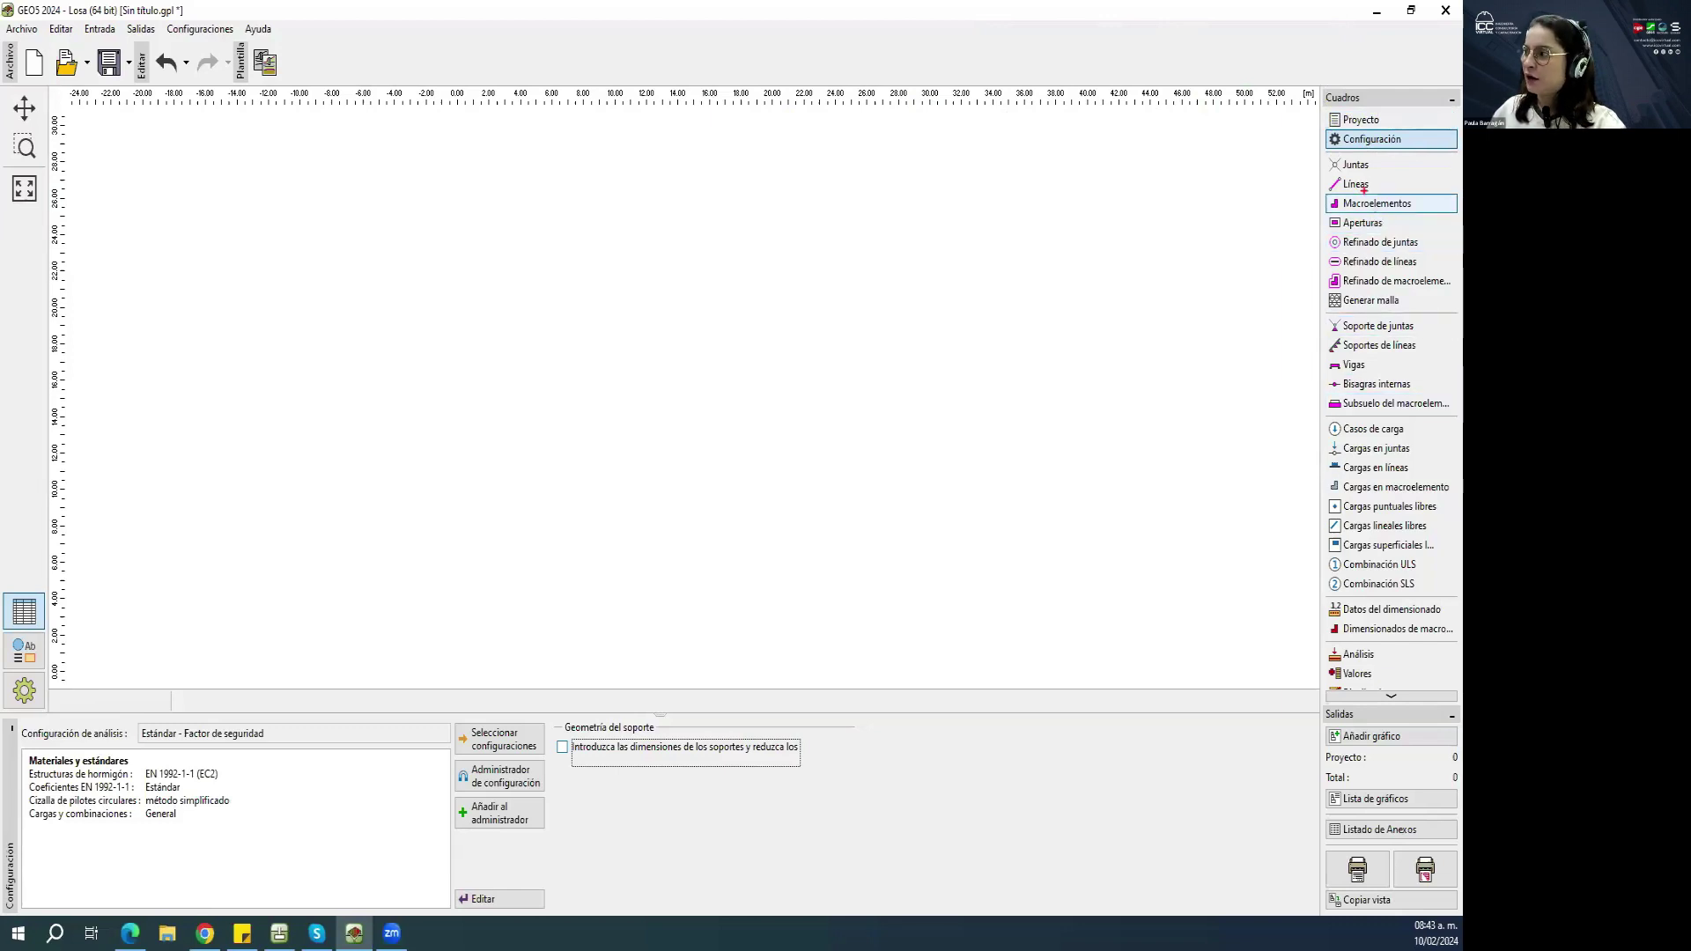
drag(1315, 101, 1323, 693)
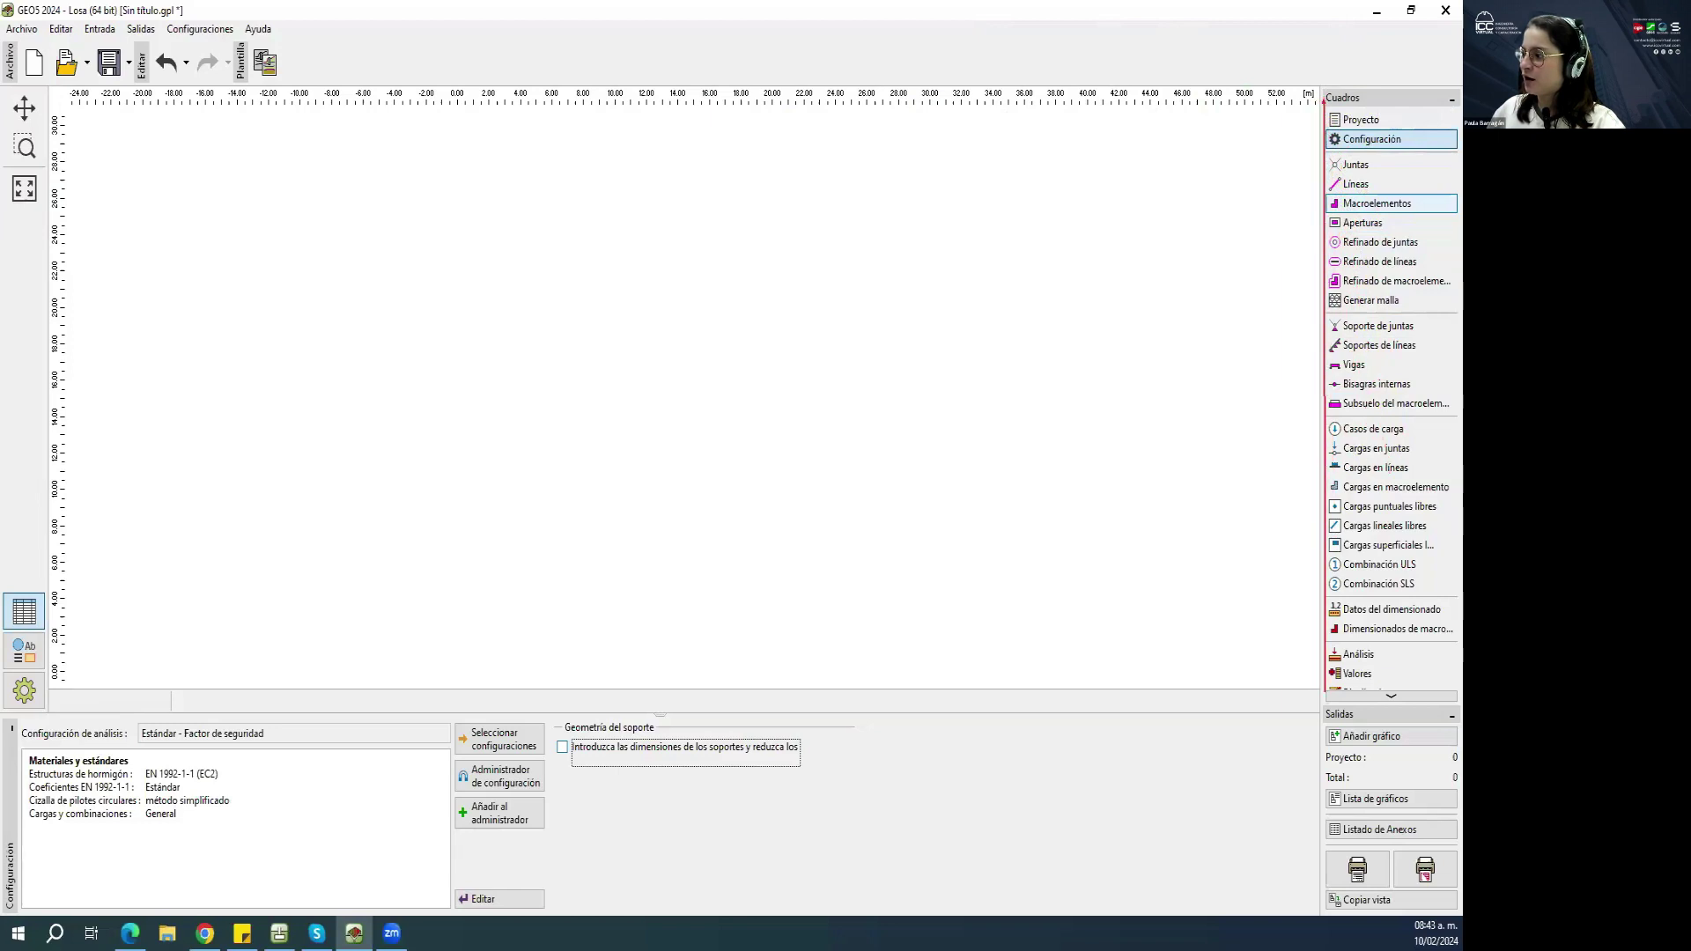
drag(1320, 137, 1462, 703)
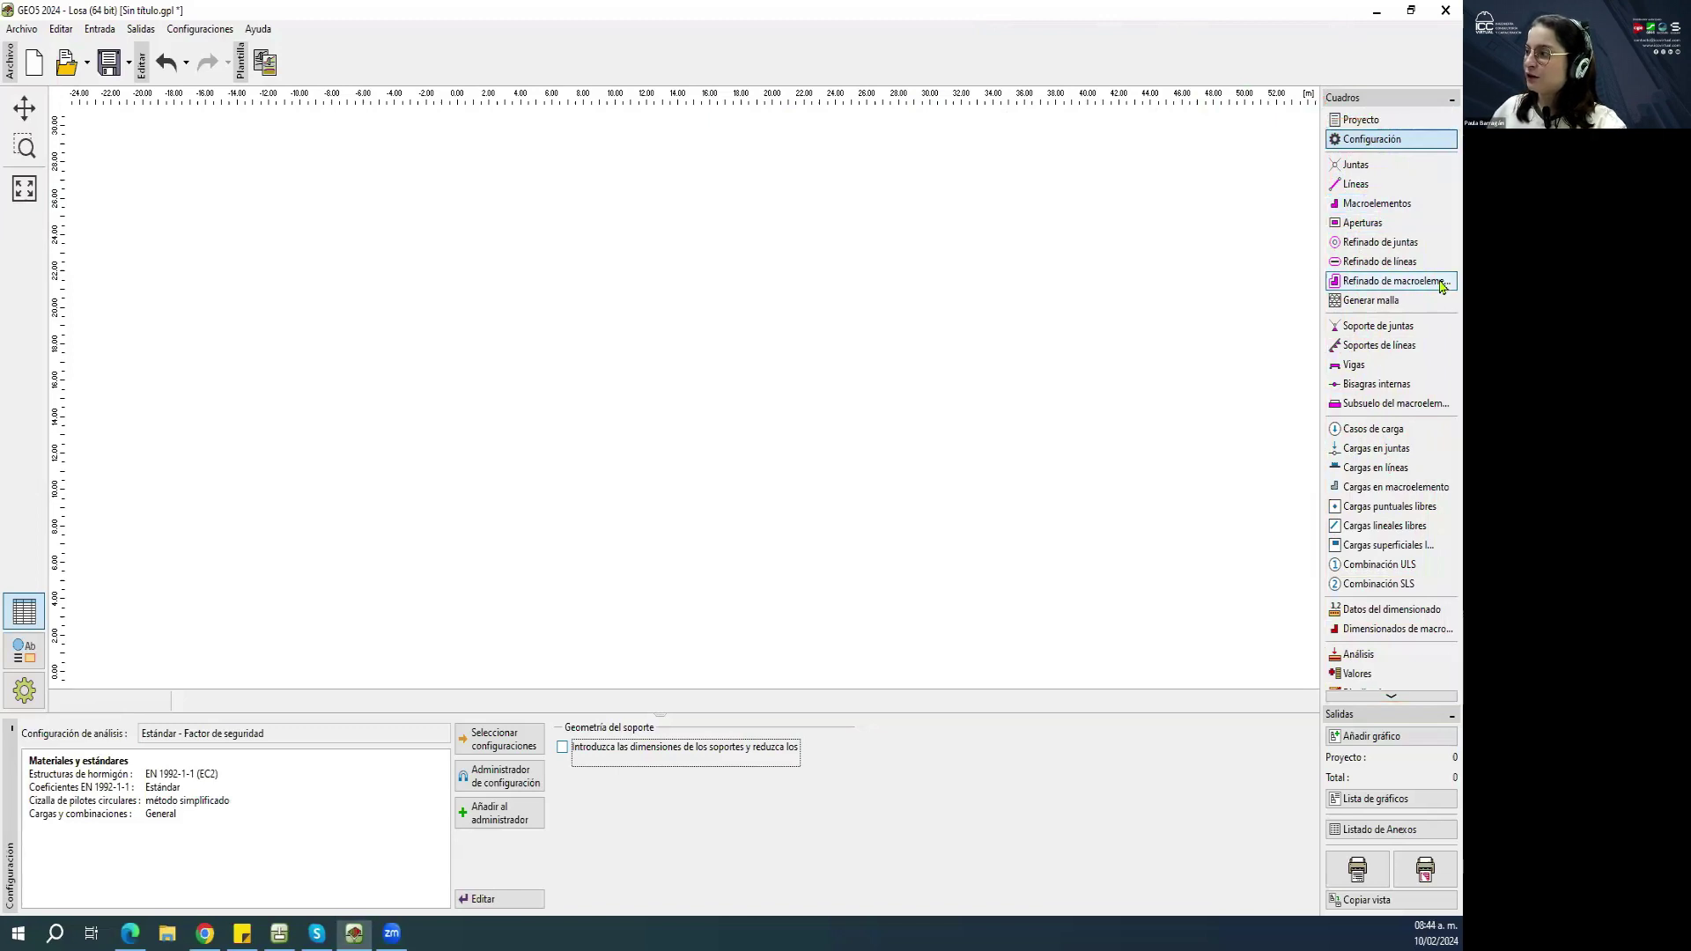
Examine the list of modelling frames from Proyecto and Configuración through Distribuciones, leaving the Proyecto frame displayed.
click(1370, 120)
click(1379, 140)
click(1374, 128)
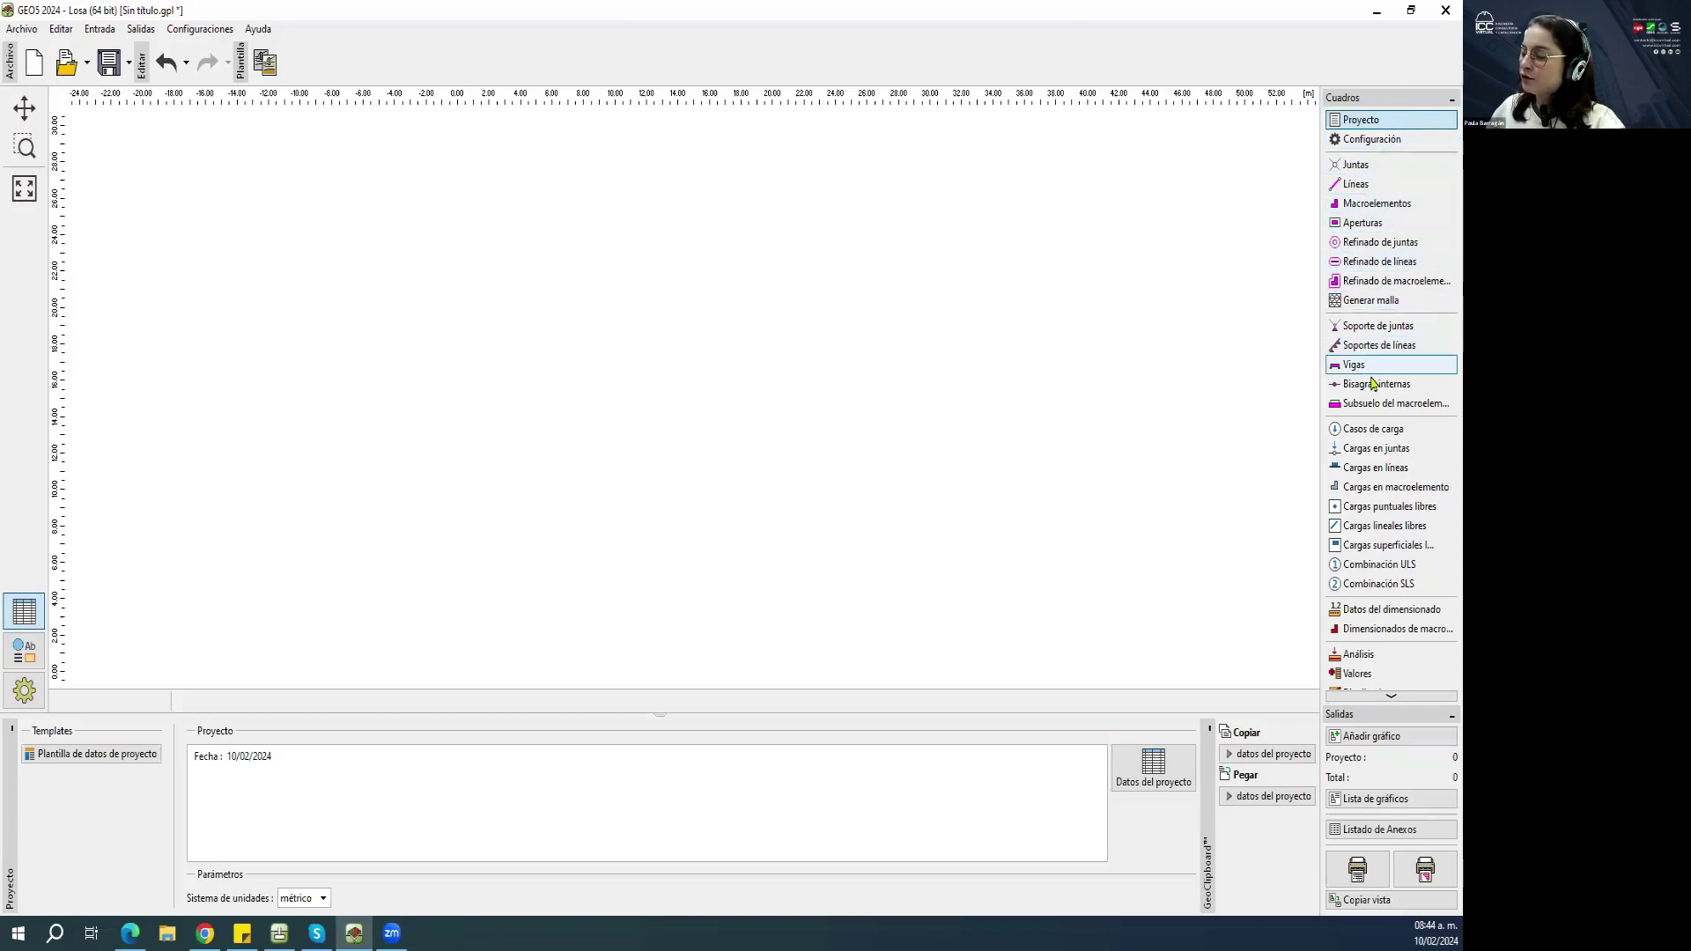
scroll(1375, 585, down, 1)
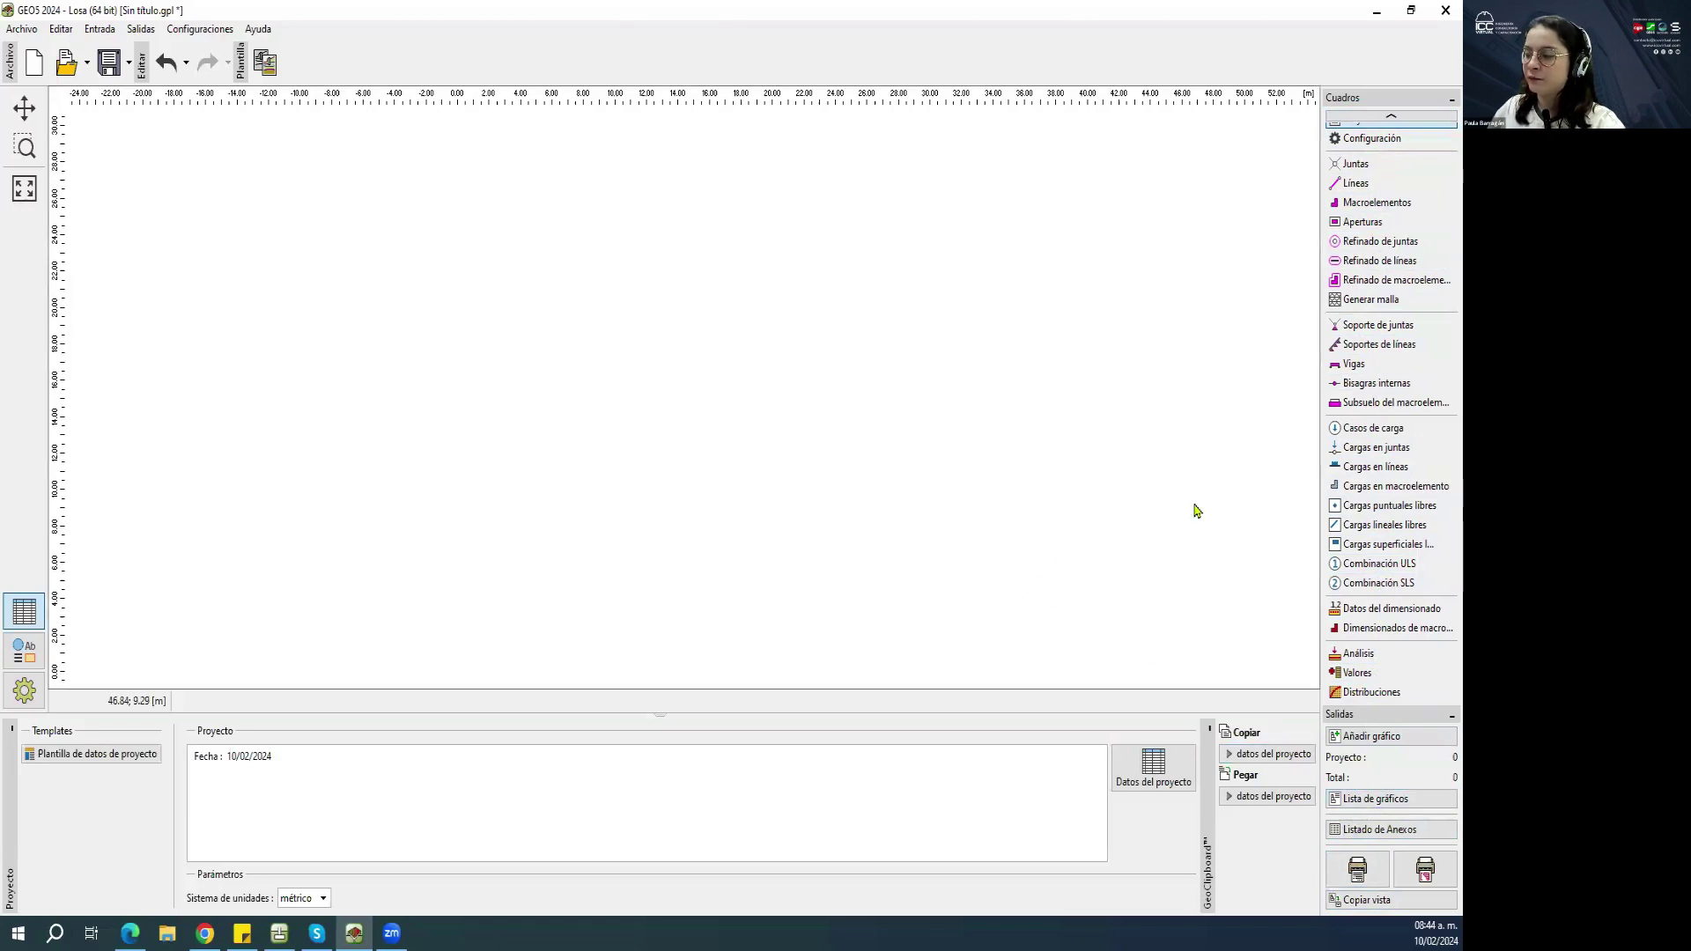
scroll(1391, 433, up, 1)
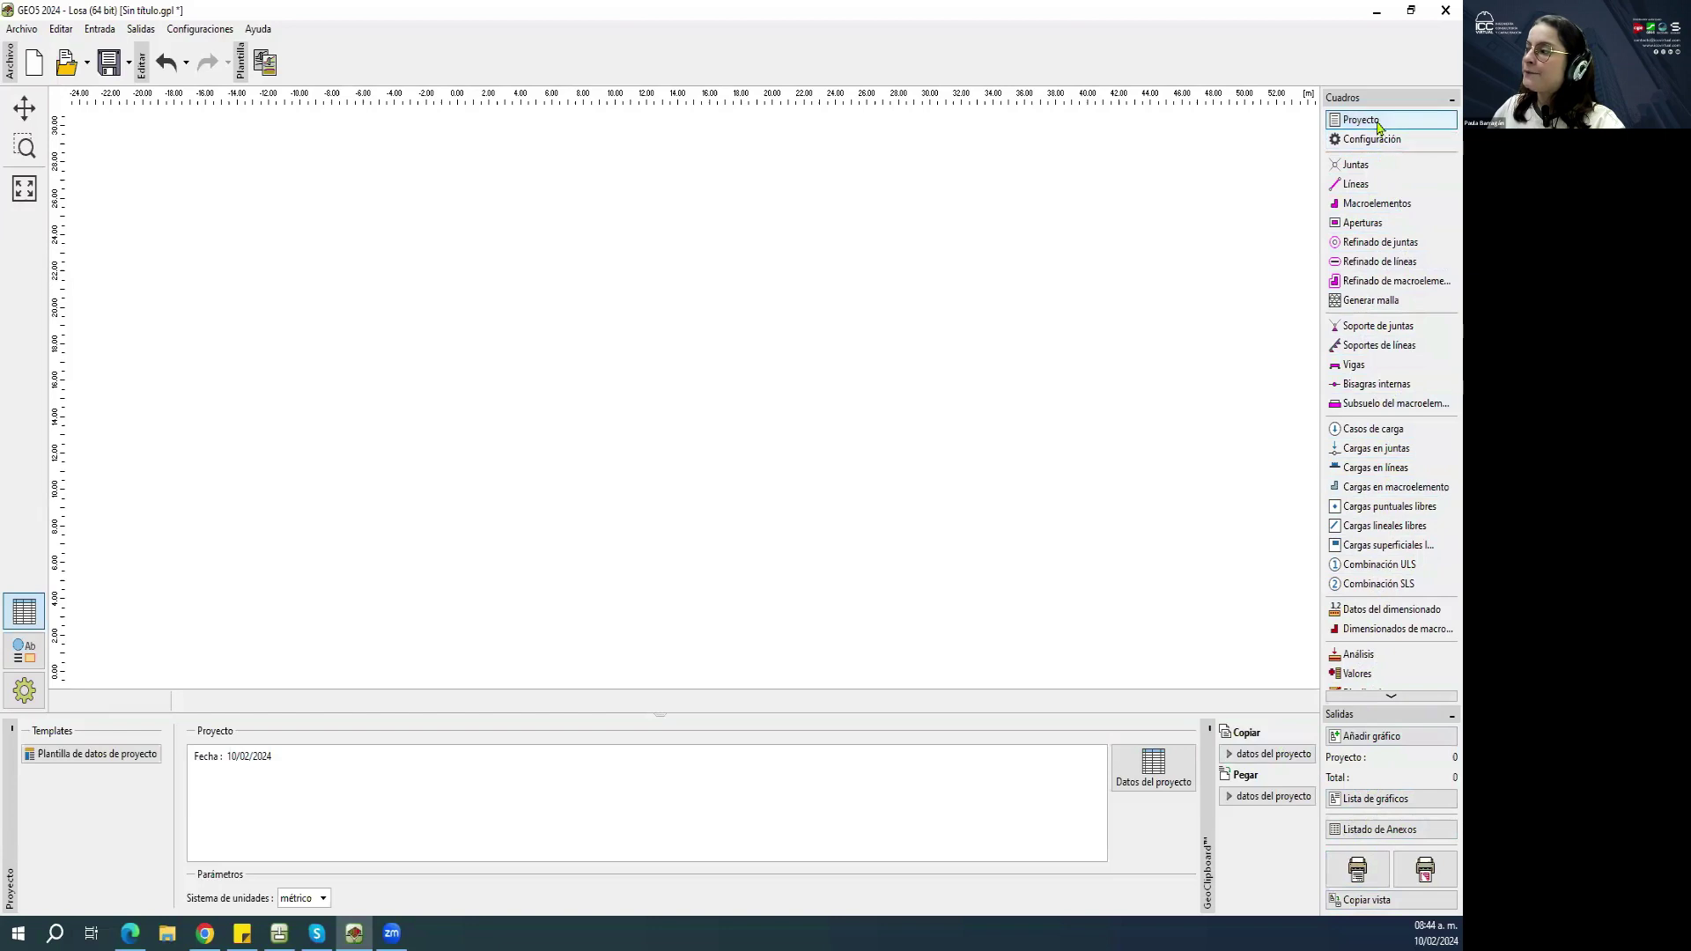
scroll(1382, 445, down, 1)
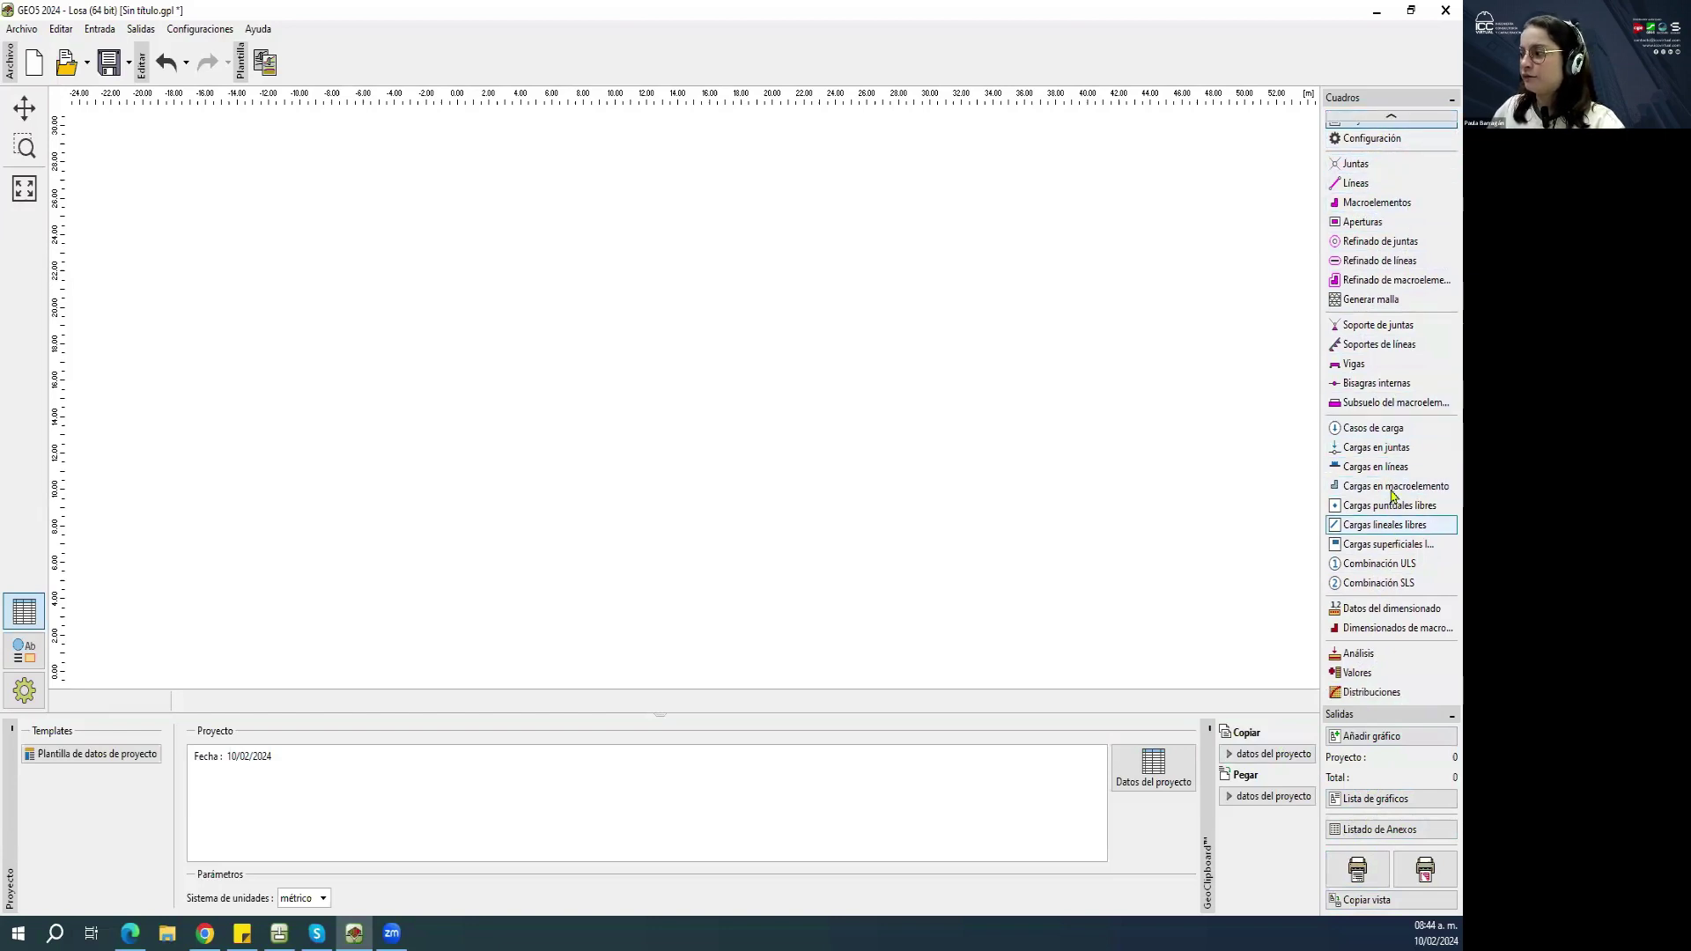
scroll(1383, 291, up, 1)
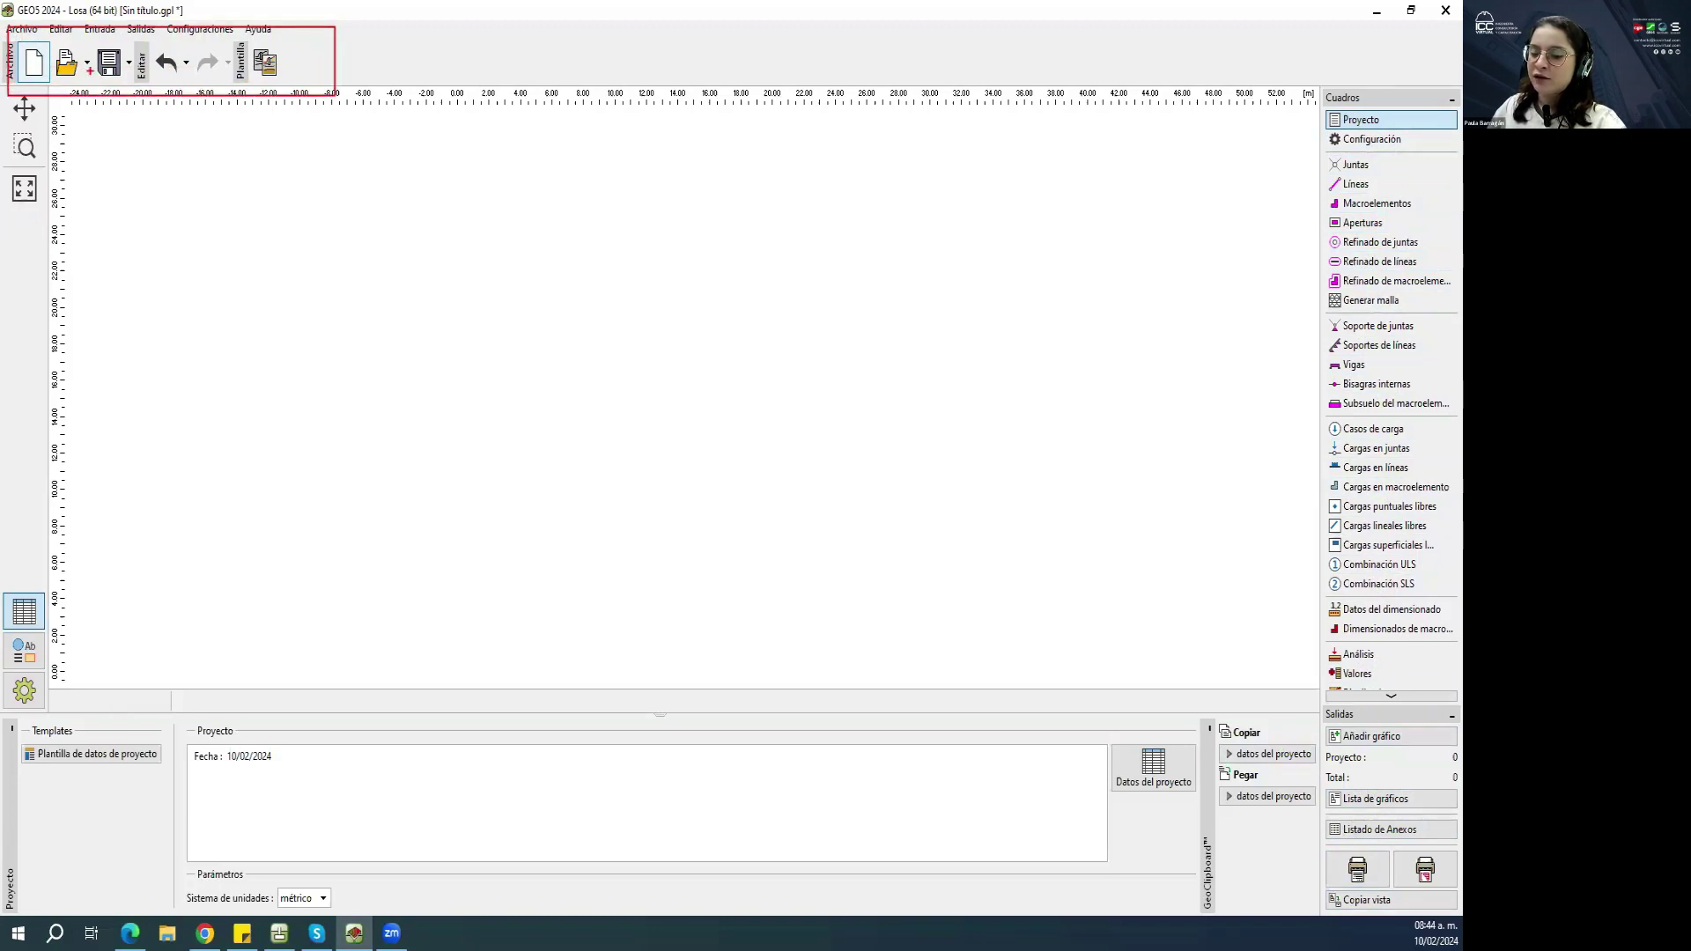
Examine the available file, import/export, editing and input commands without running any of them.
click(21, 29)
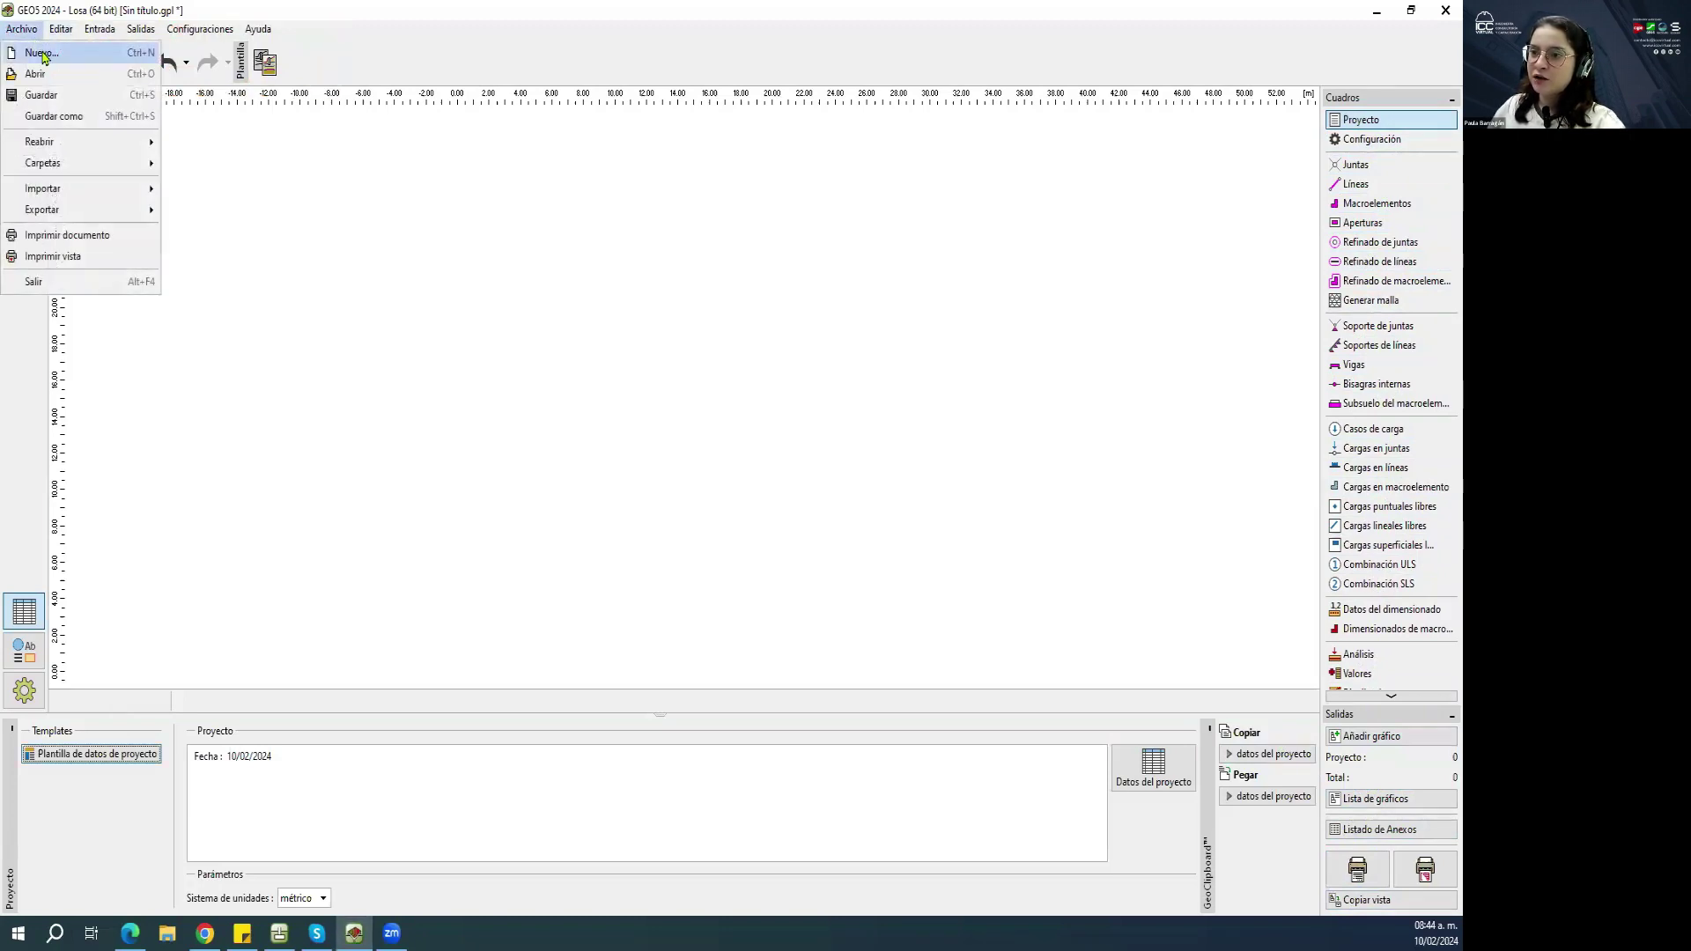
mouse_move(112, 198)
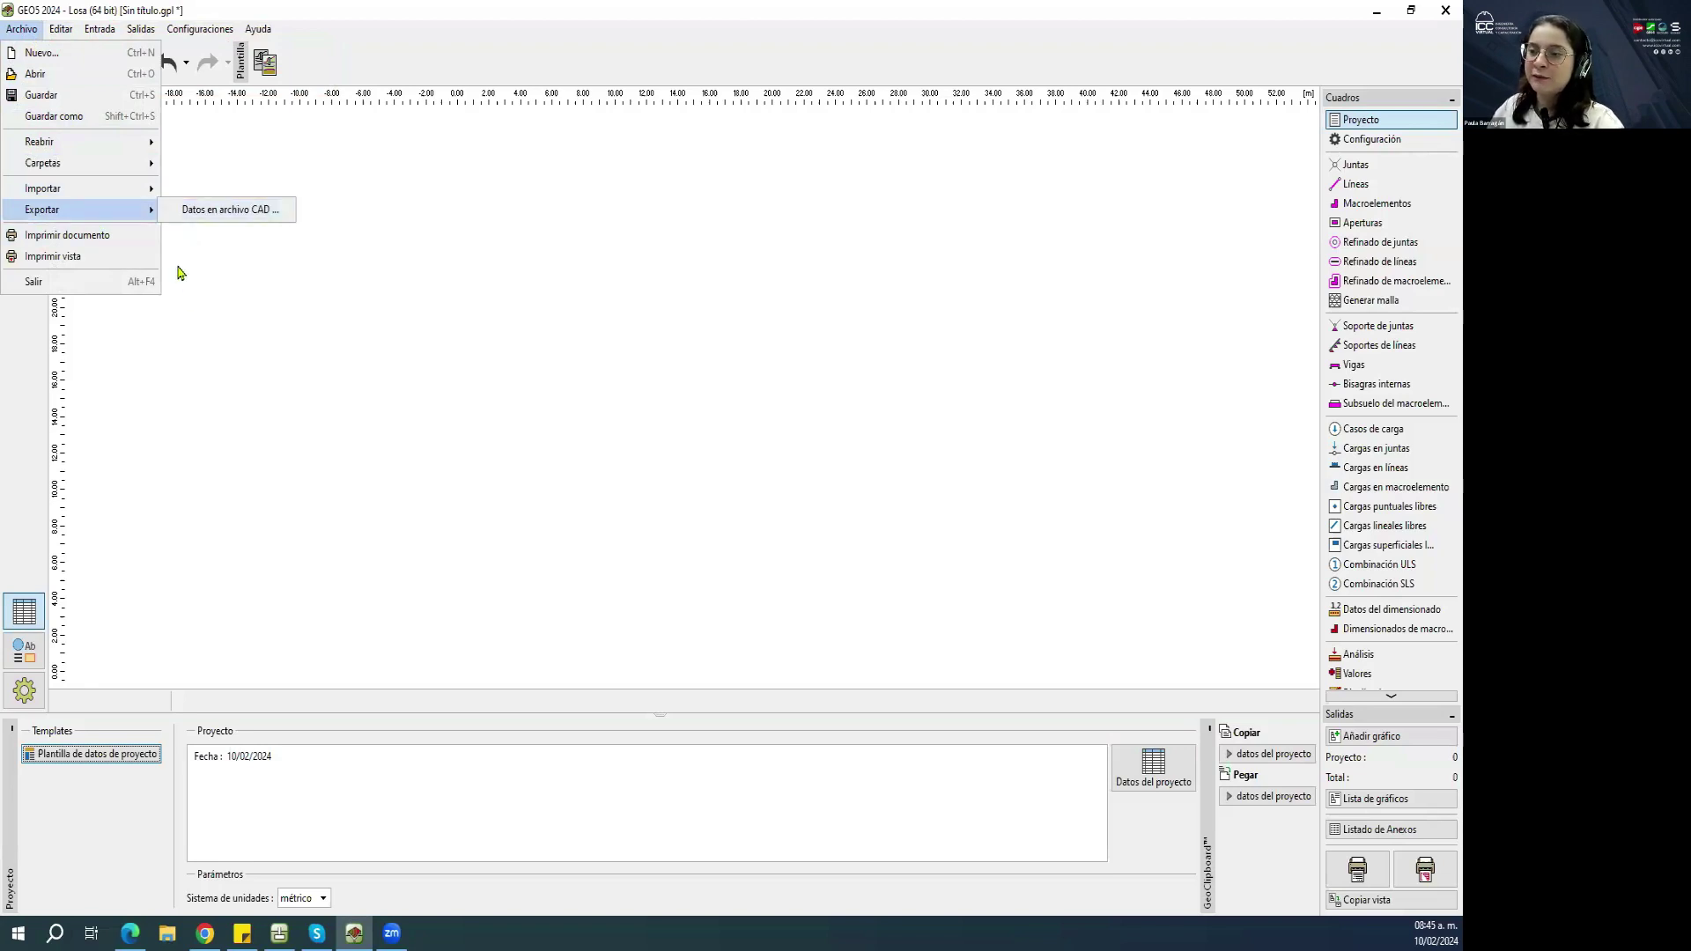
click(188, 299)
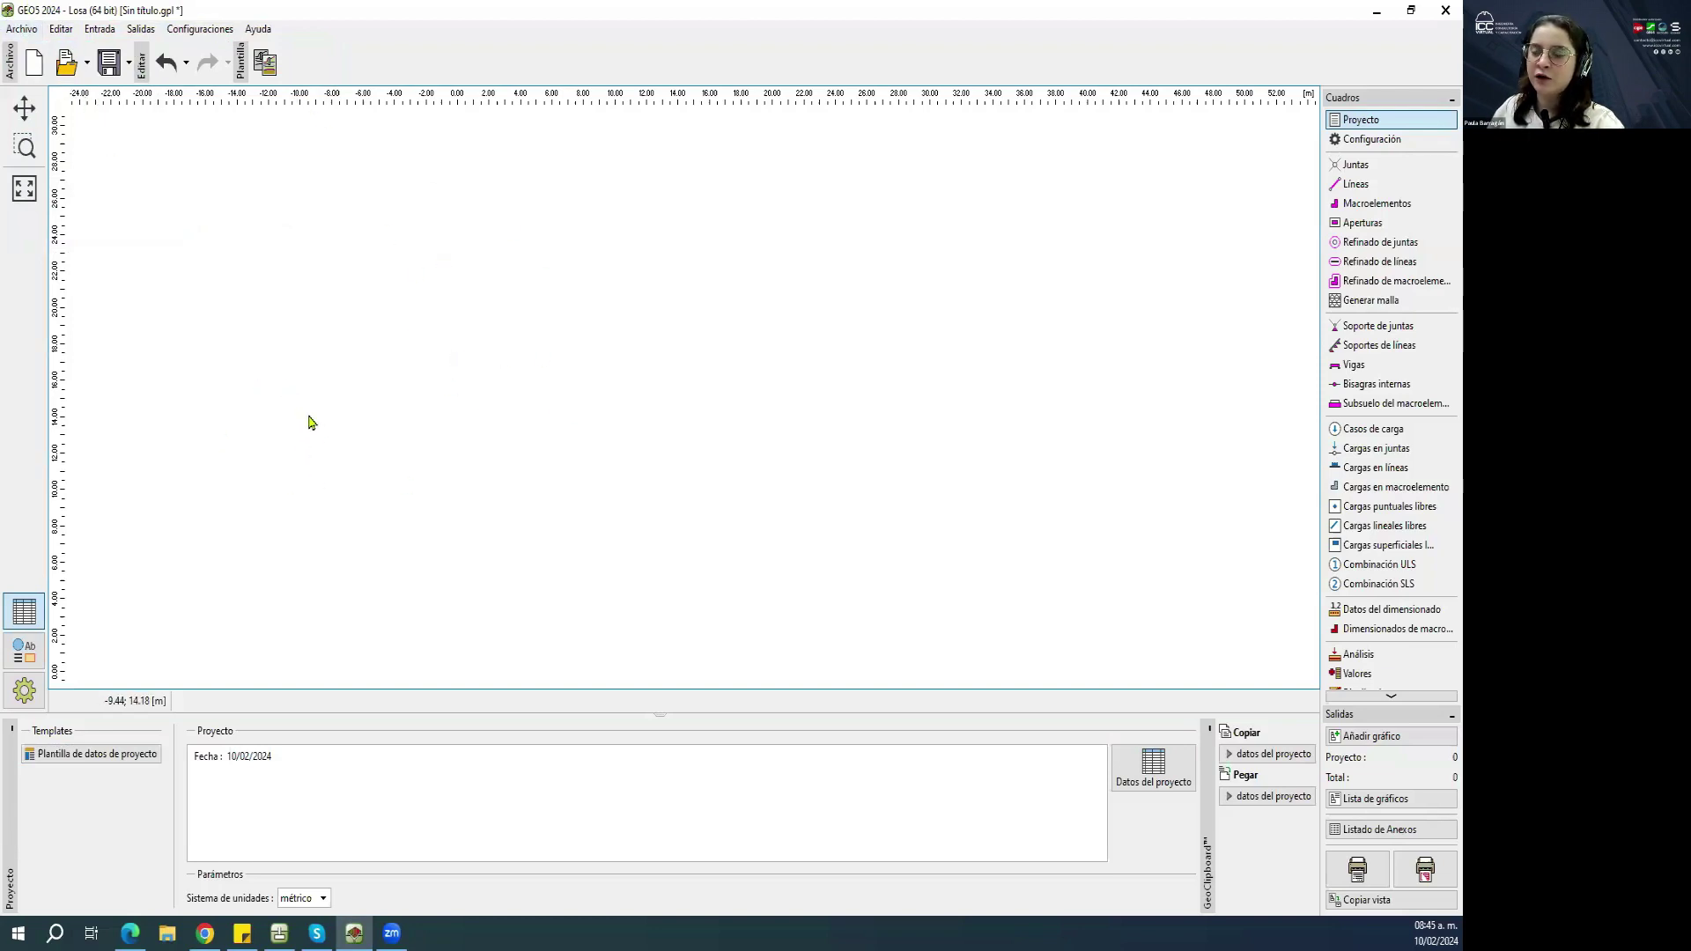
click(30, 30)
mouse_move(48, 38)
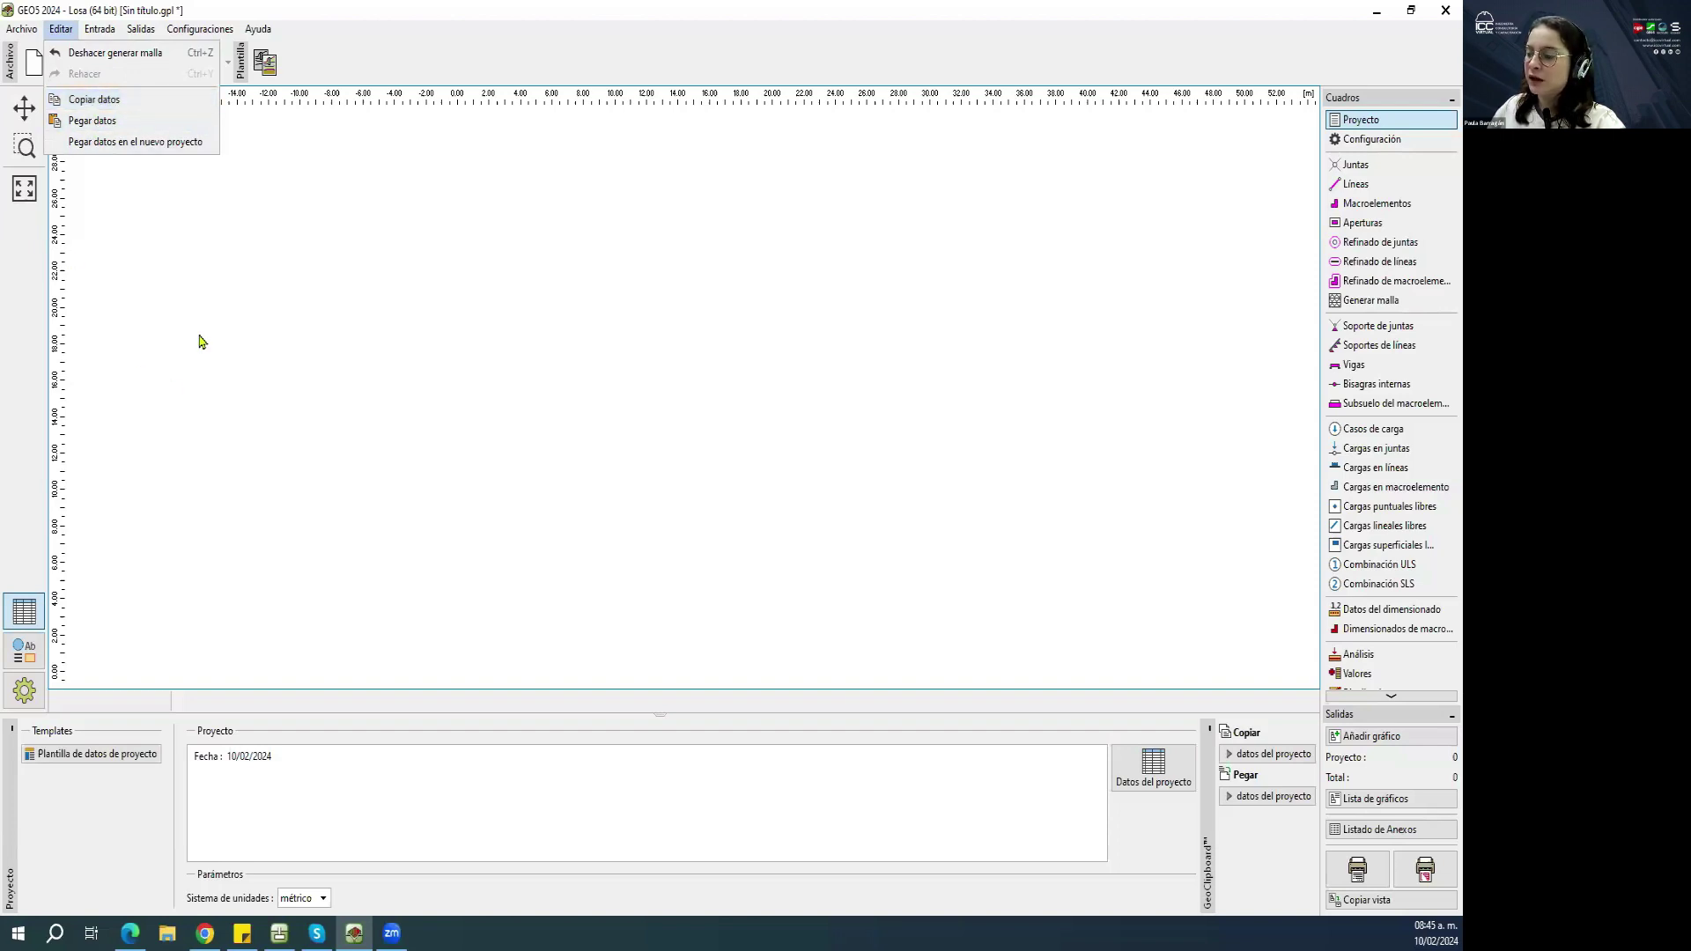
click(202, 340)
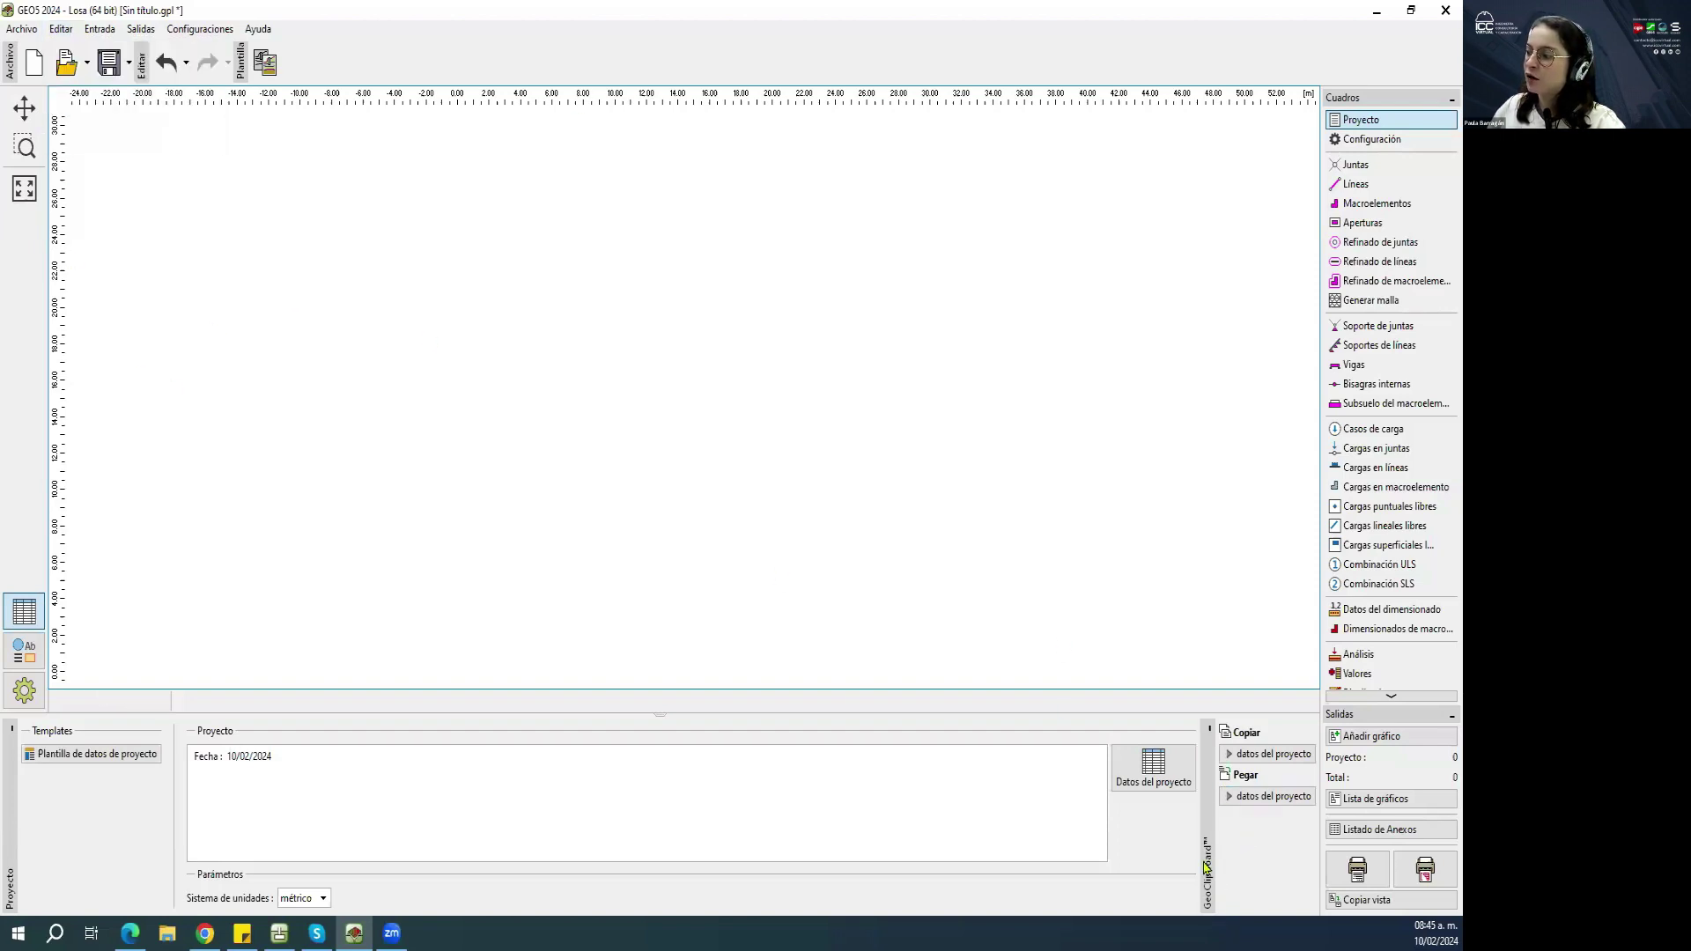
click(107, 38)
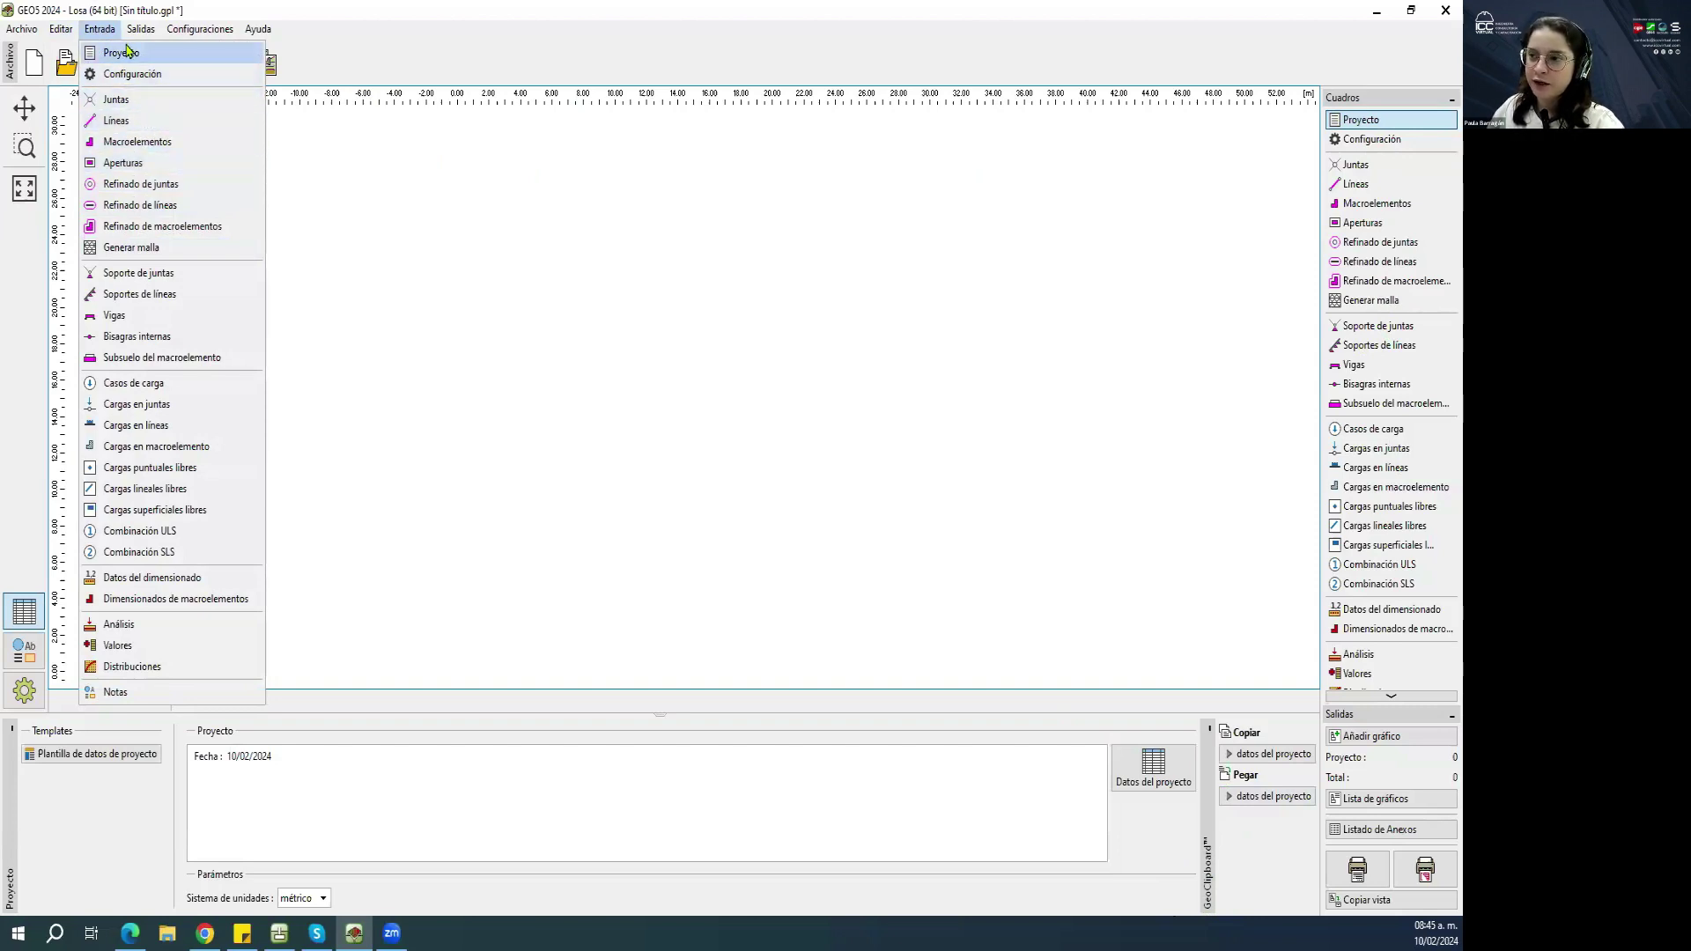
mouse_move(141, 29)
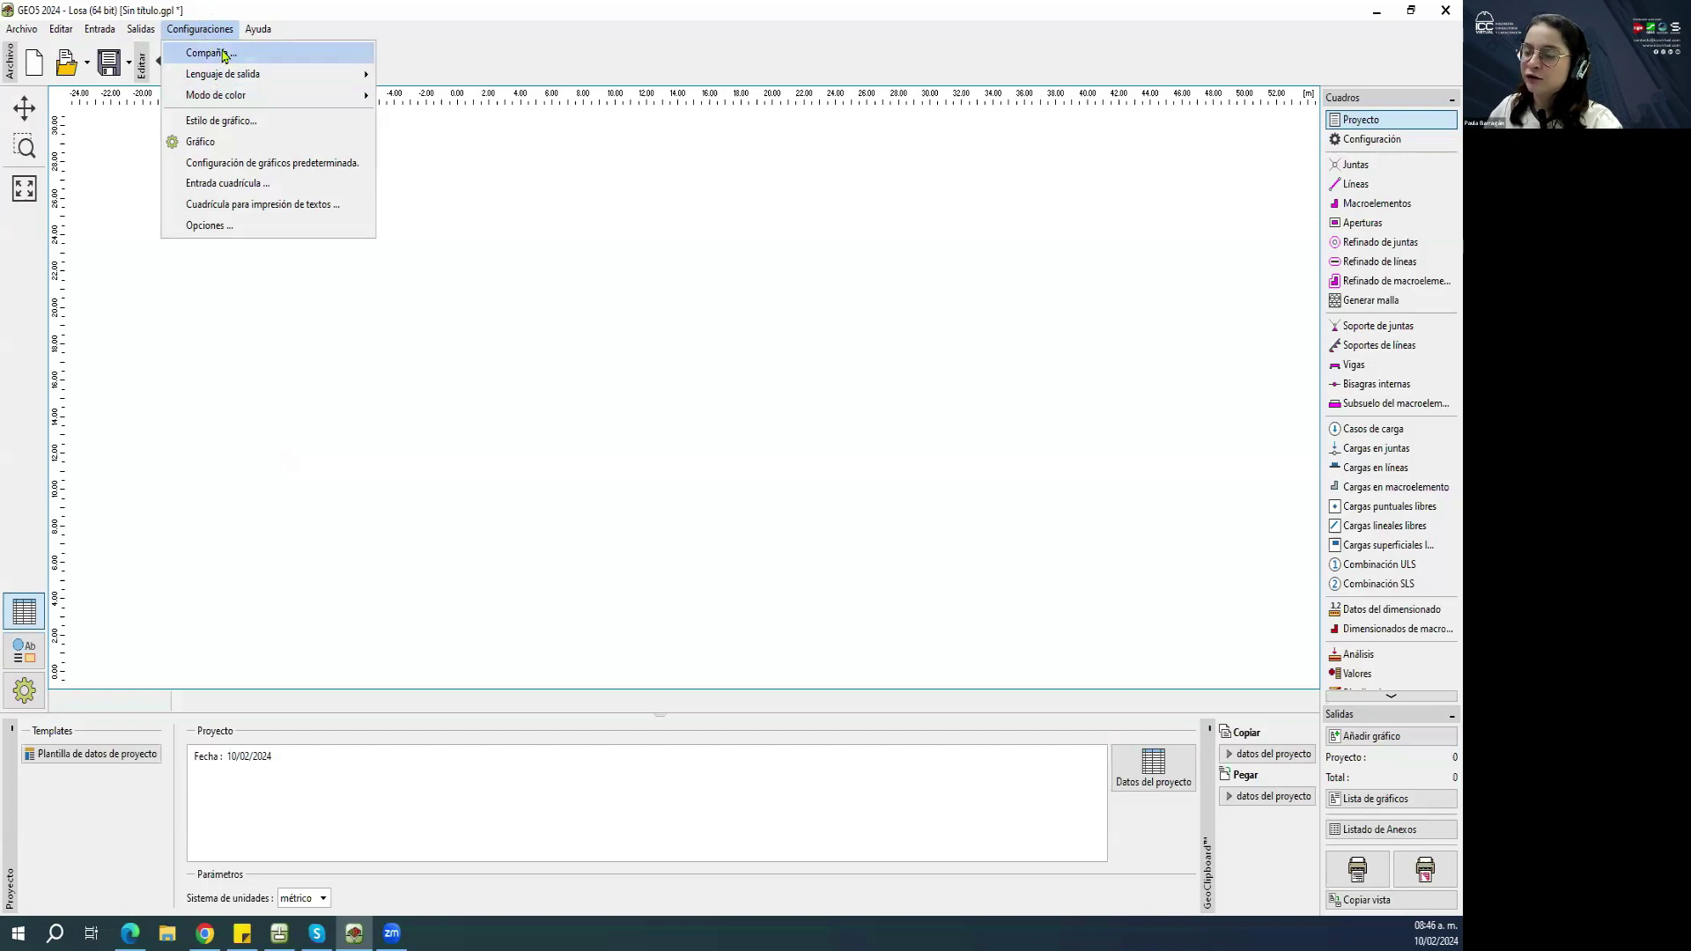
Display the grid in the drawing area through the program options.
mouse_move(250, 99)
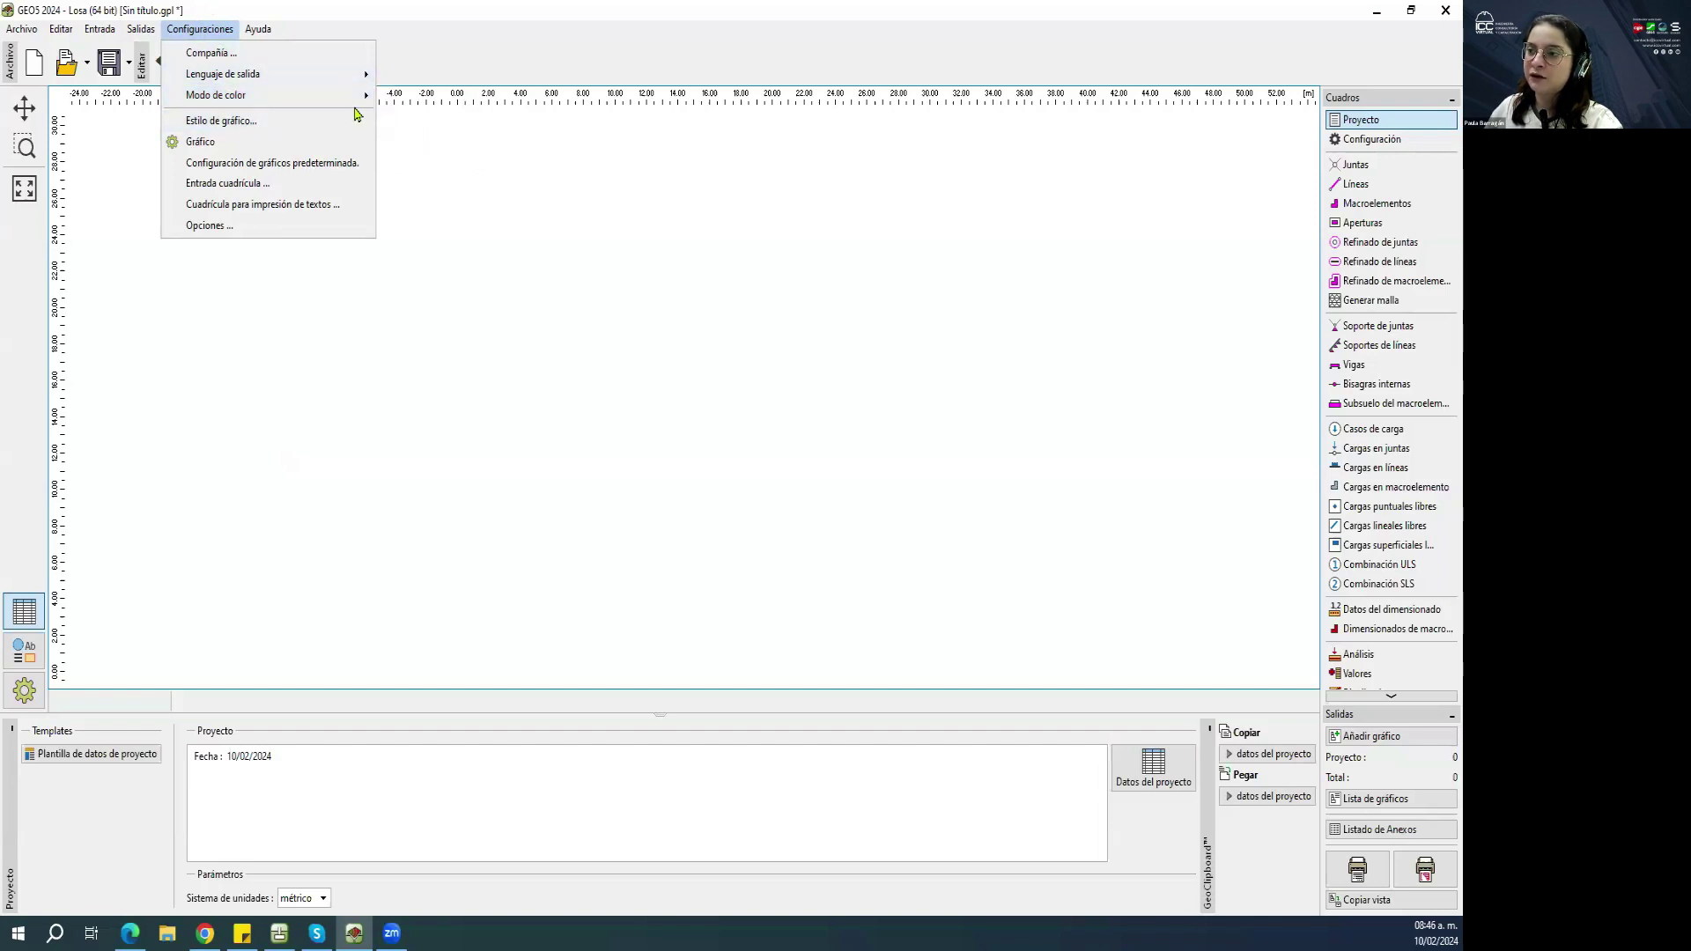
mouse_move(310, 108)
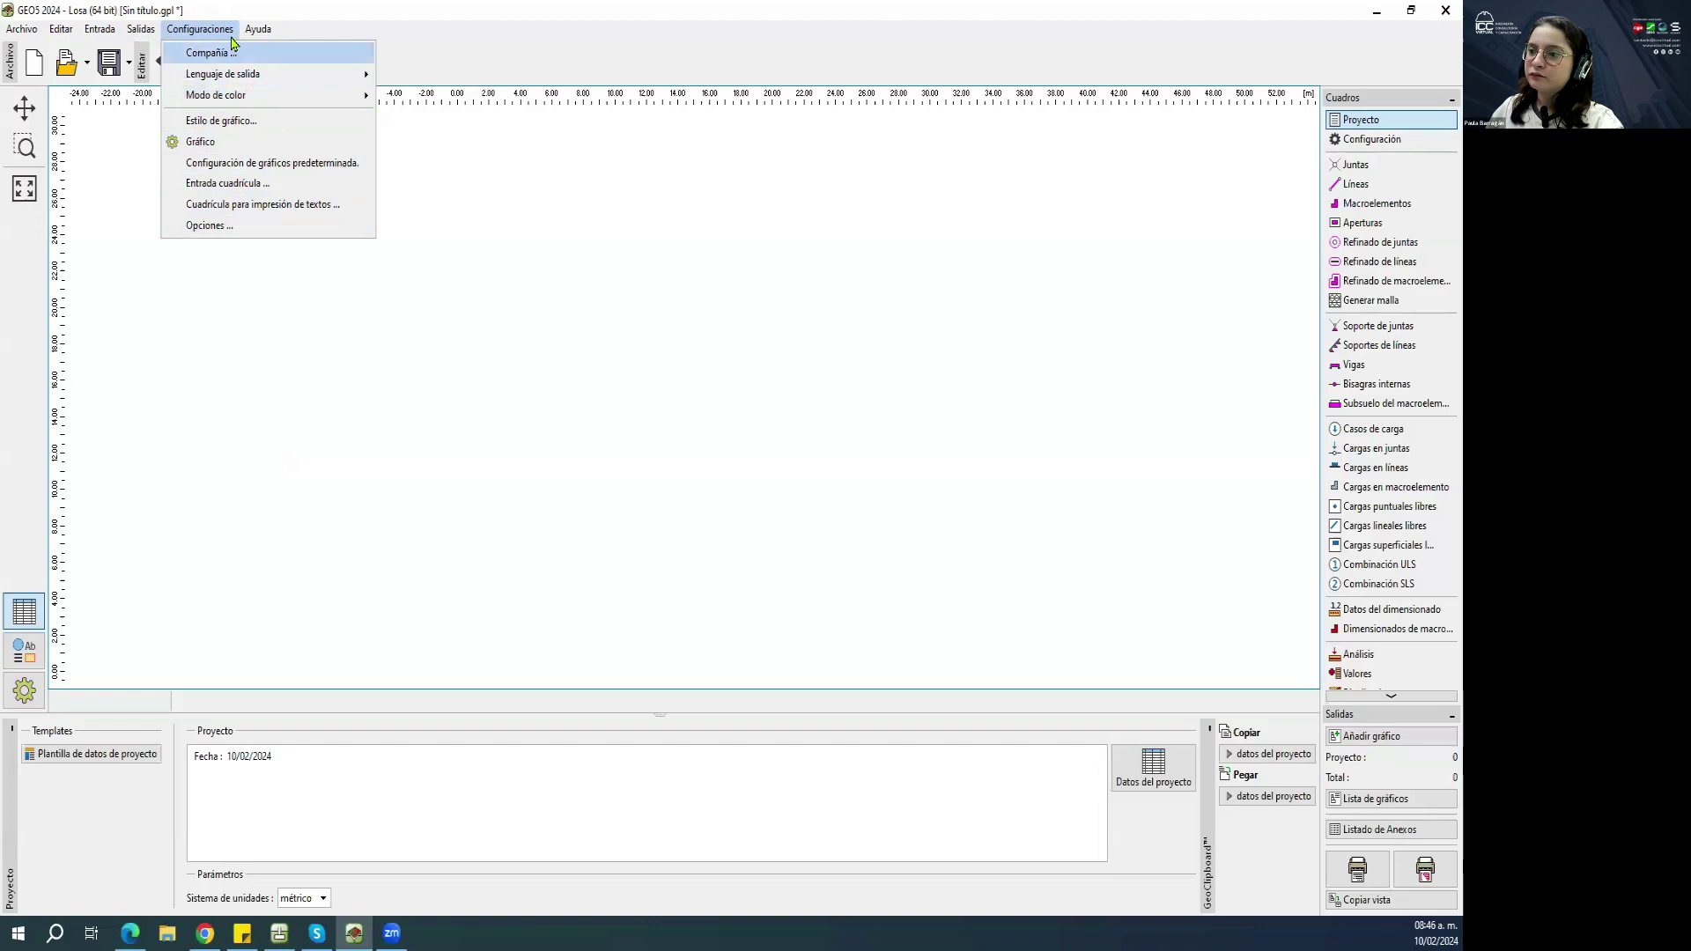
mouse_move(253, 33)
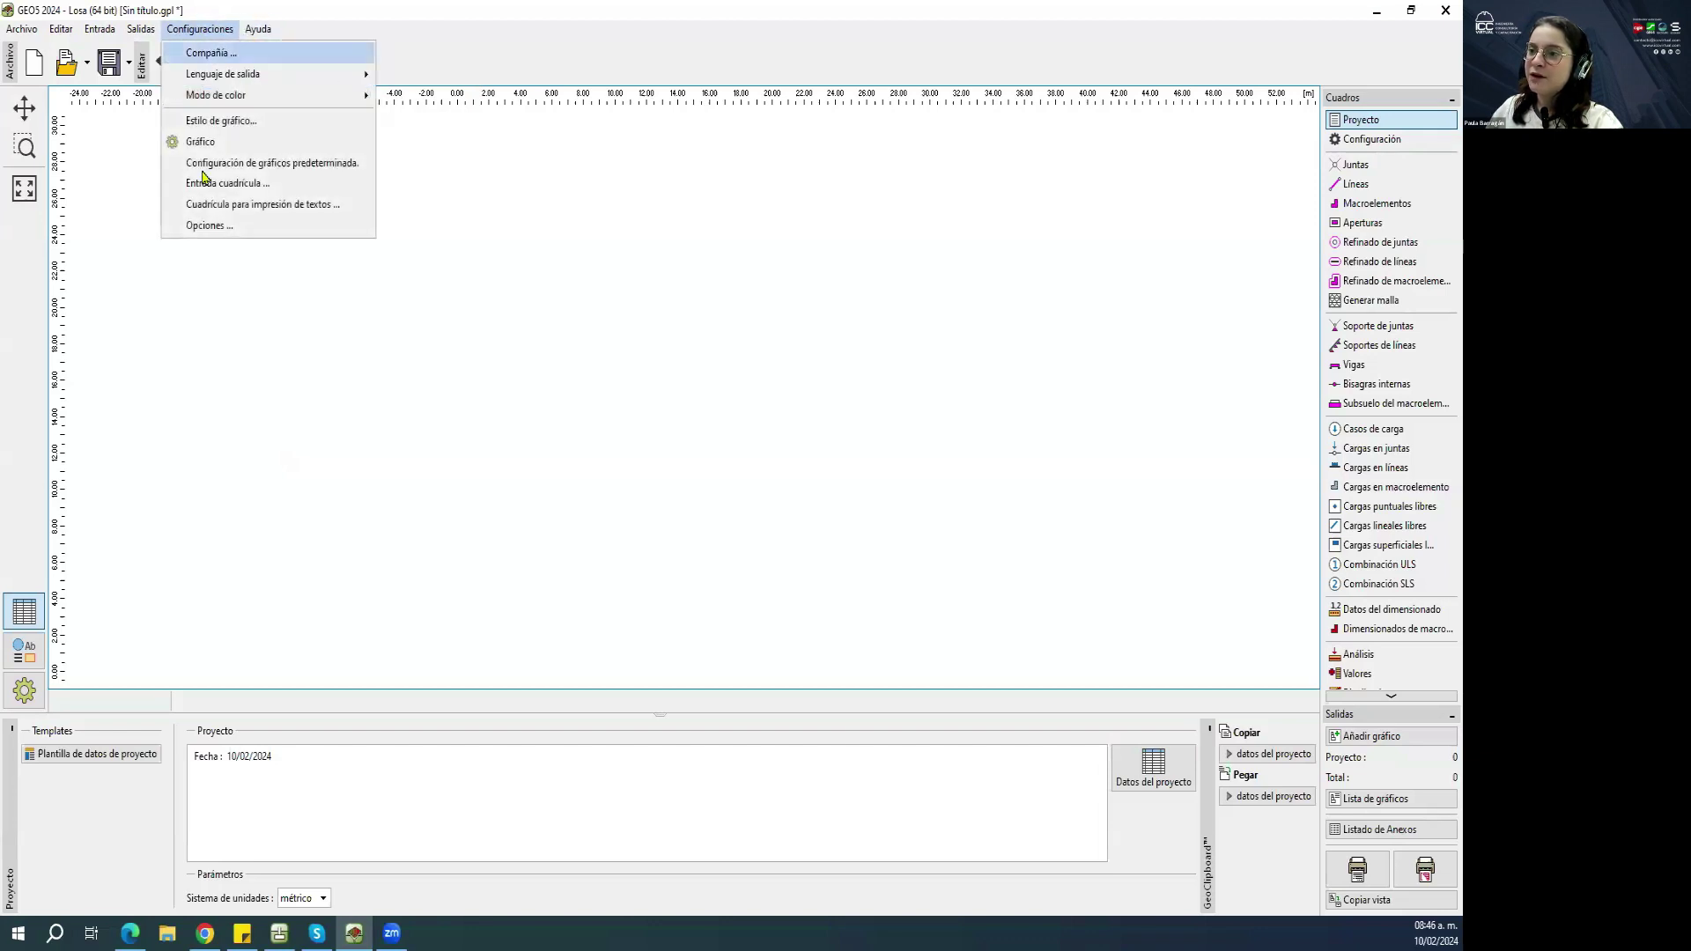
click(211, 226)
click(499, 535)
click(632, 535)
click(873, 602)
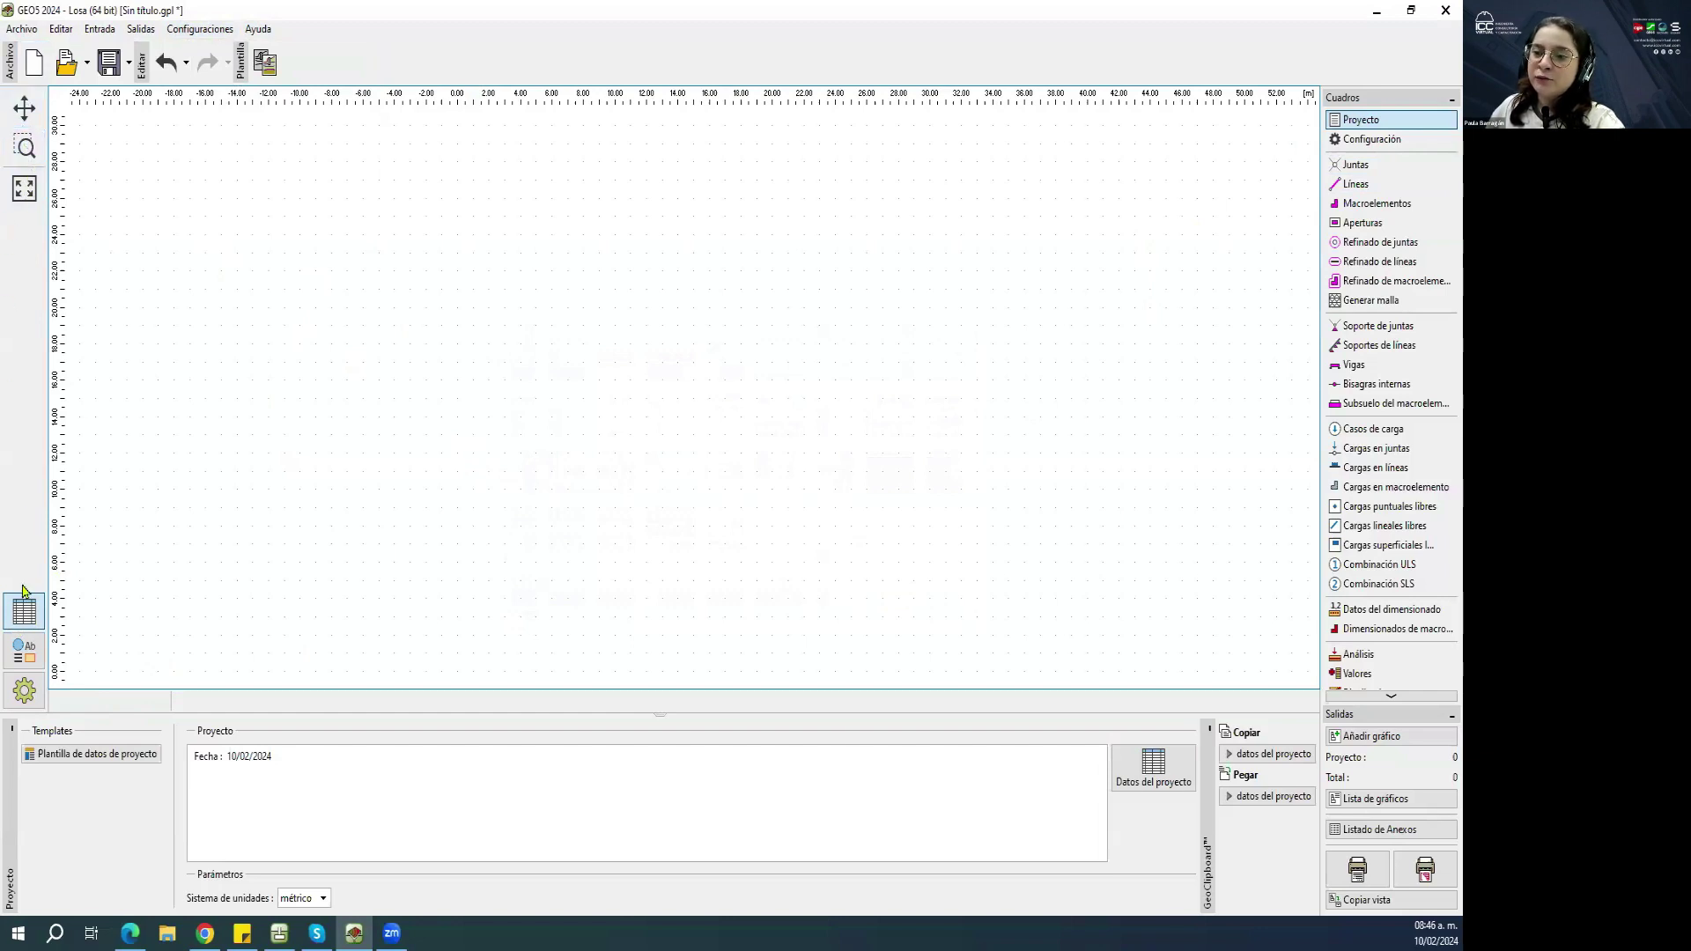
Examine the global graphics settings and those of the Juntas, Líneas and Macroelementos frames.
click(26, 693)
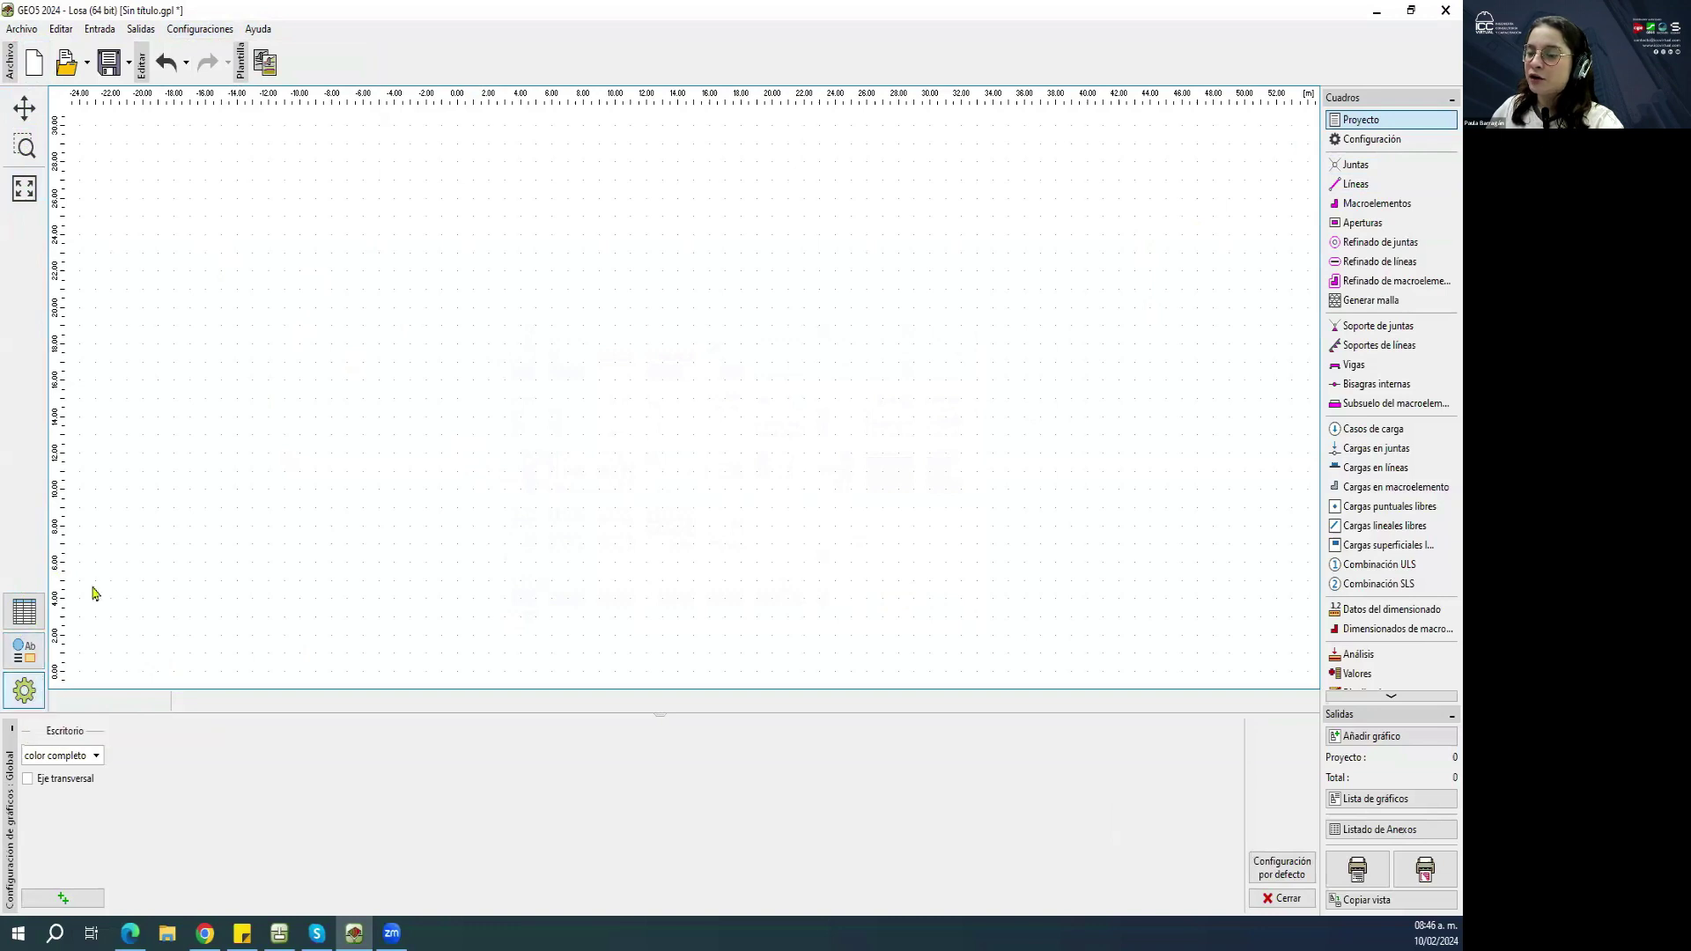
click(1356, 165)
click(1360, 184)
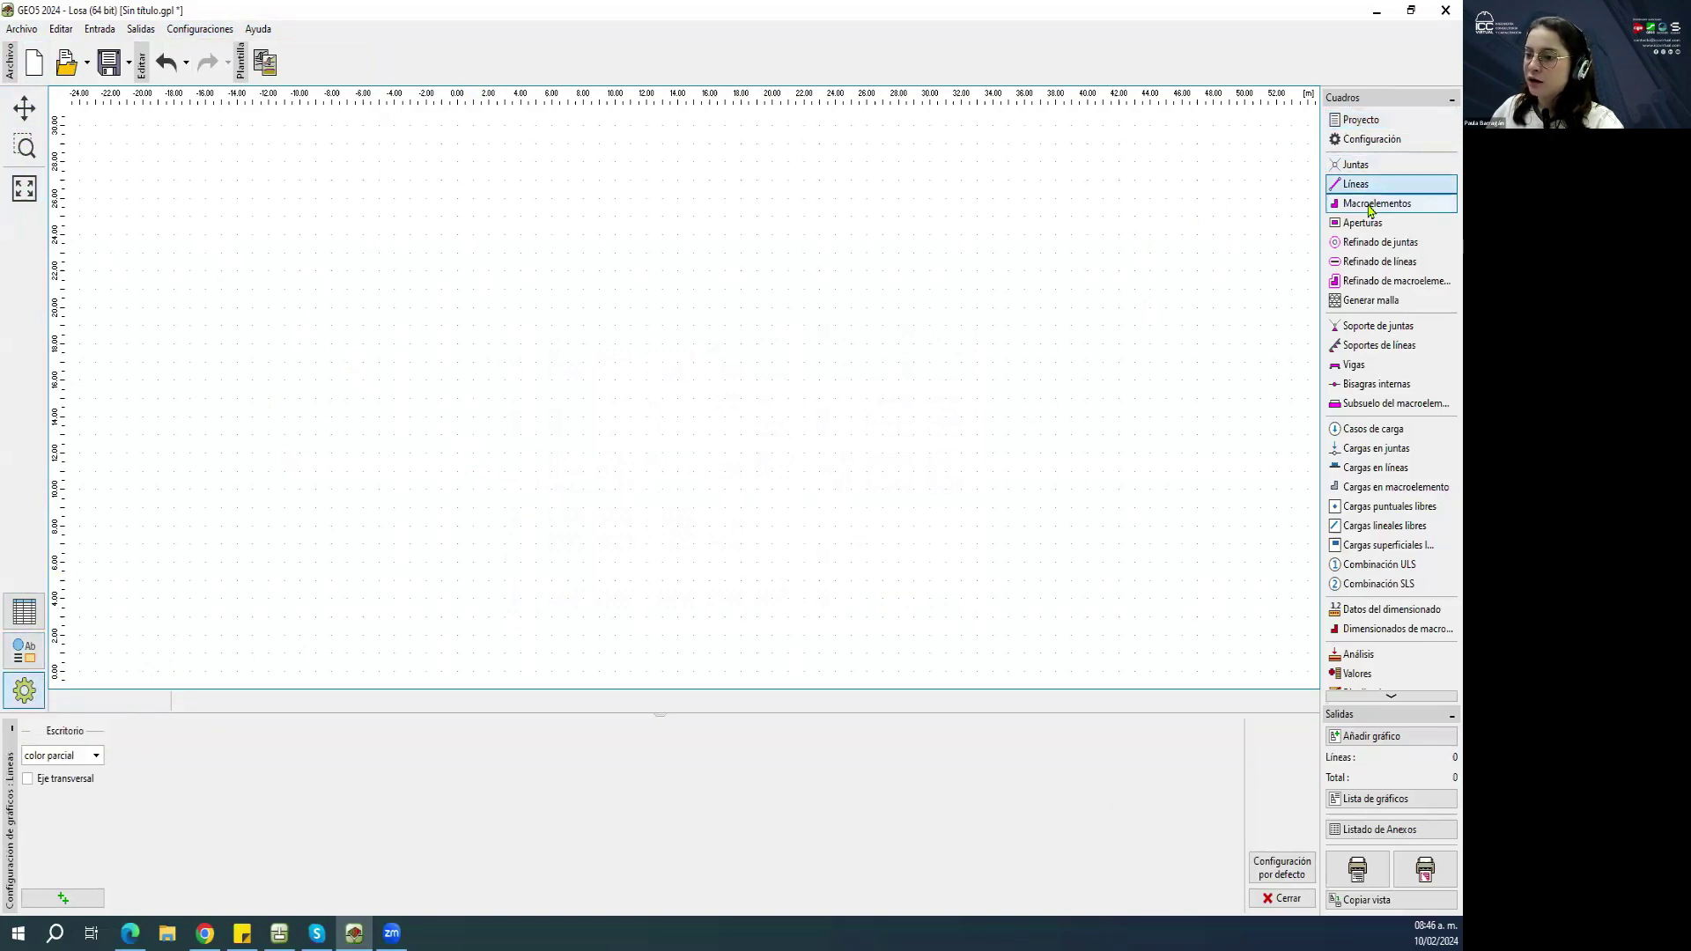
click(1370, 206)
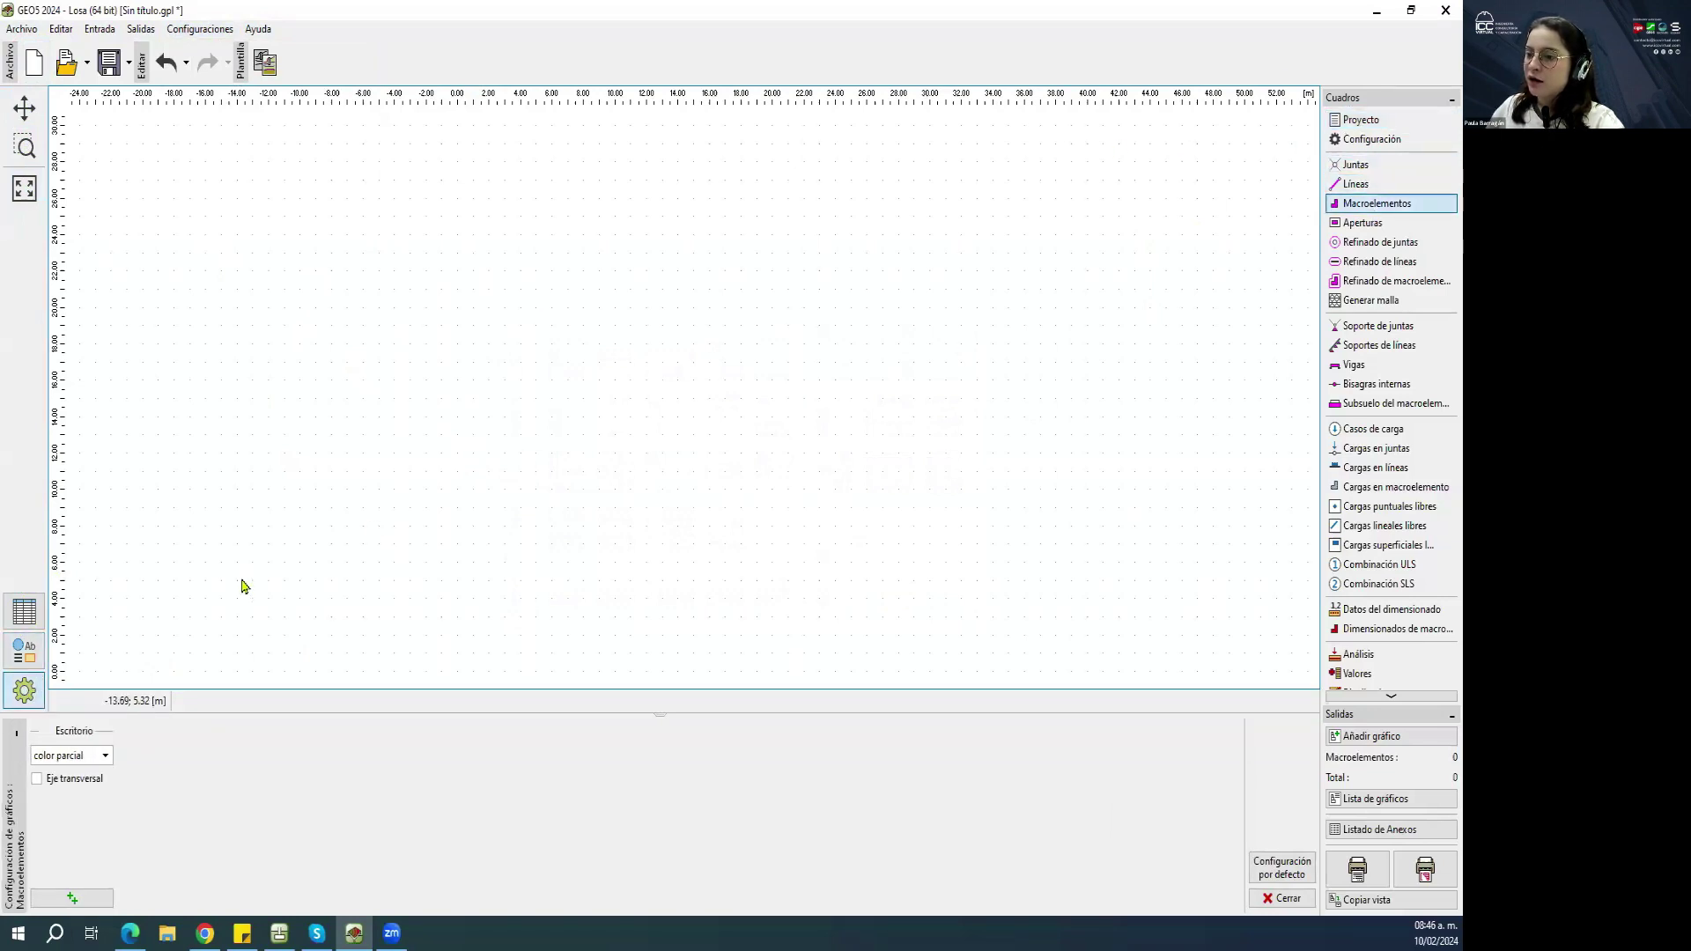
Examine the note layers and the colour modes for Macroelementos, and return to the macroelement input table.
click(19, 652)
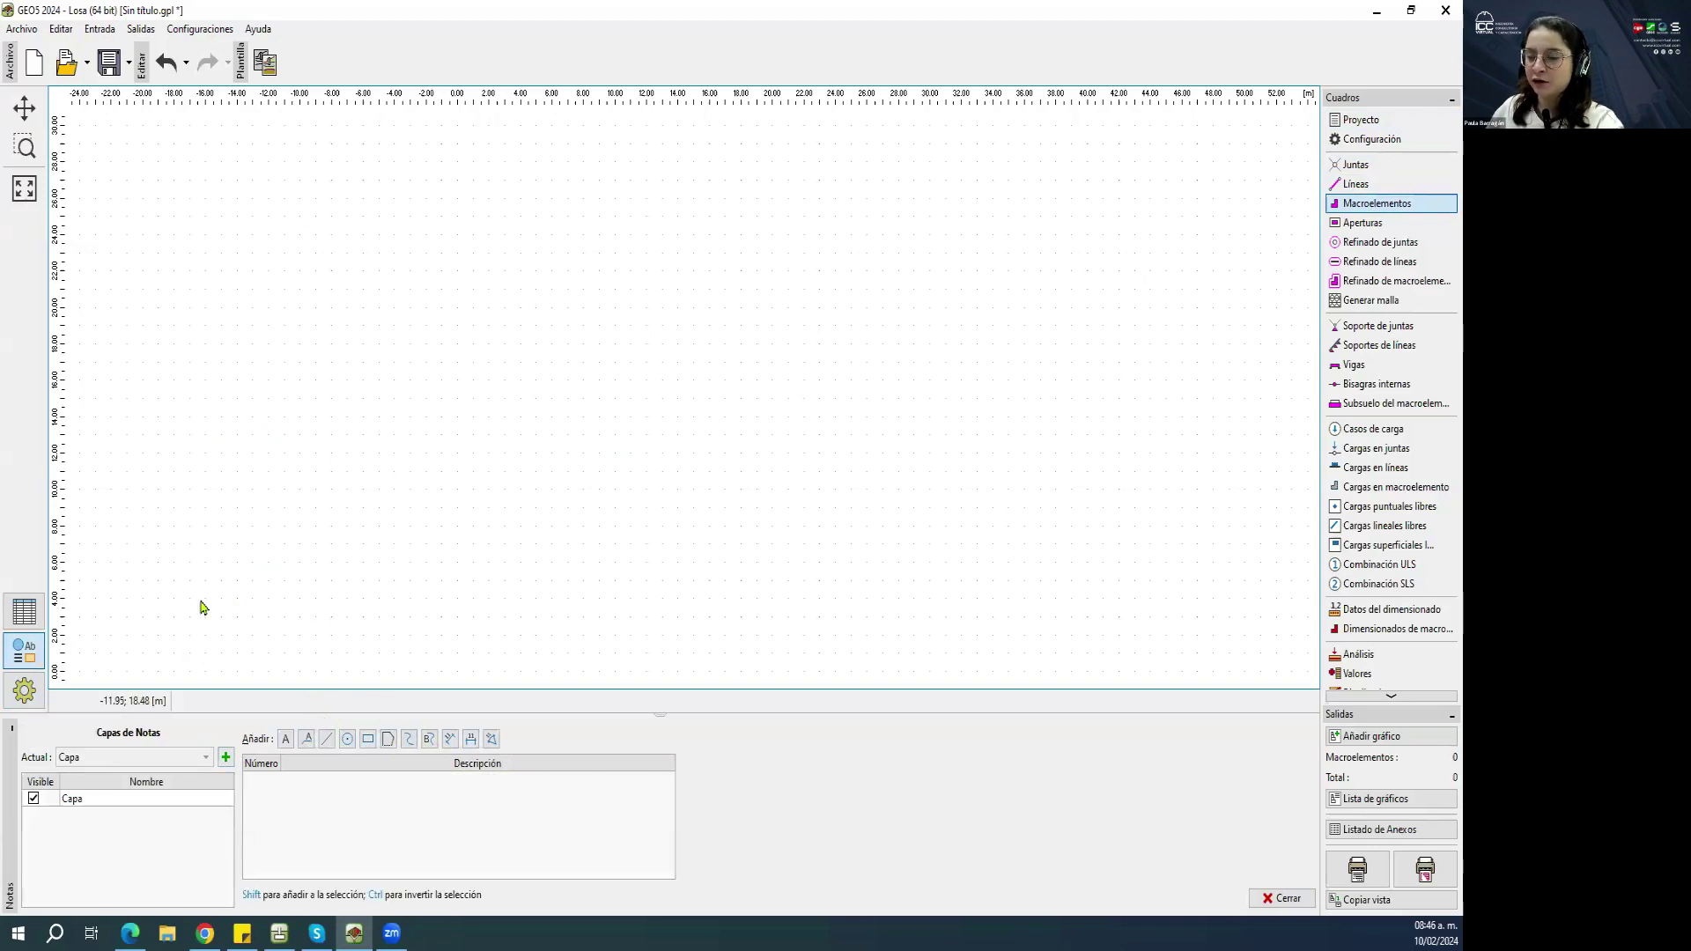
click(29, 625)
click(25, 652)
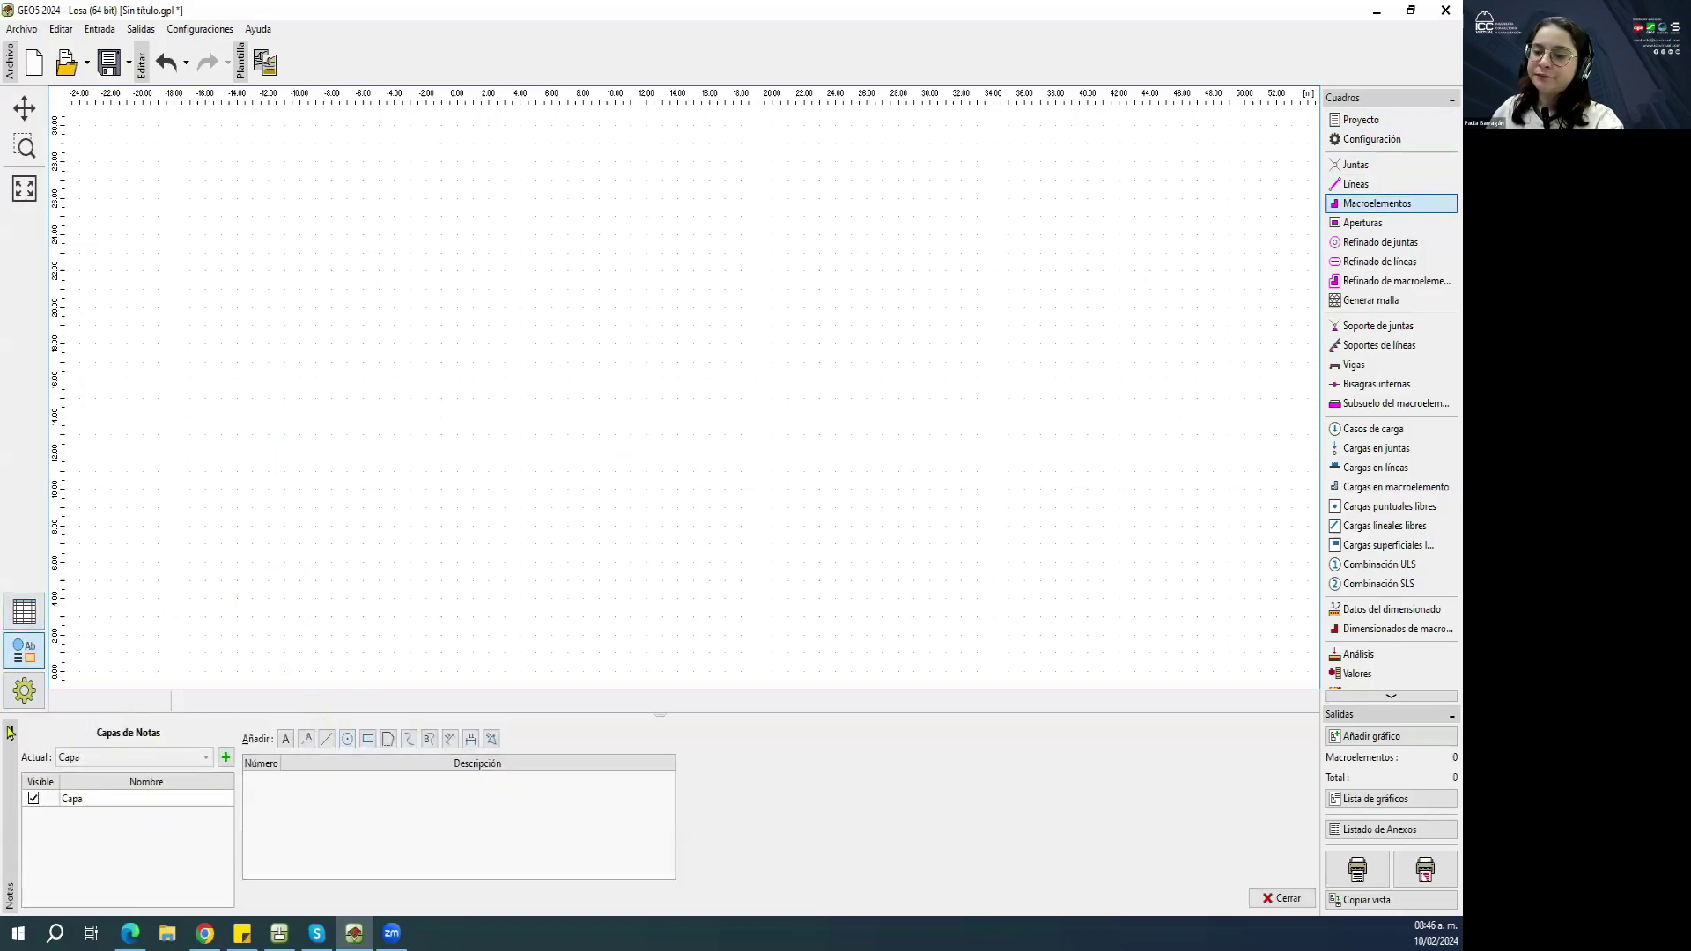
click(24, 690)
click(70, 755)
click(70, 765)
click(24, 611)
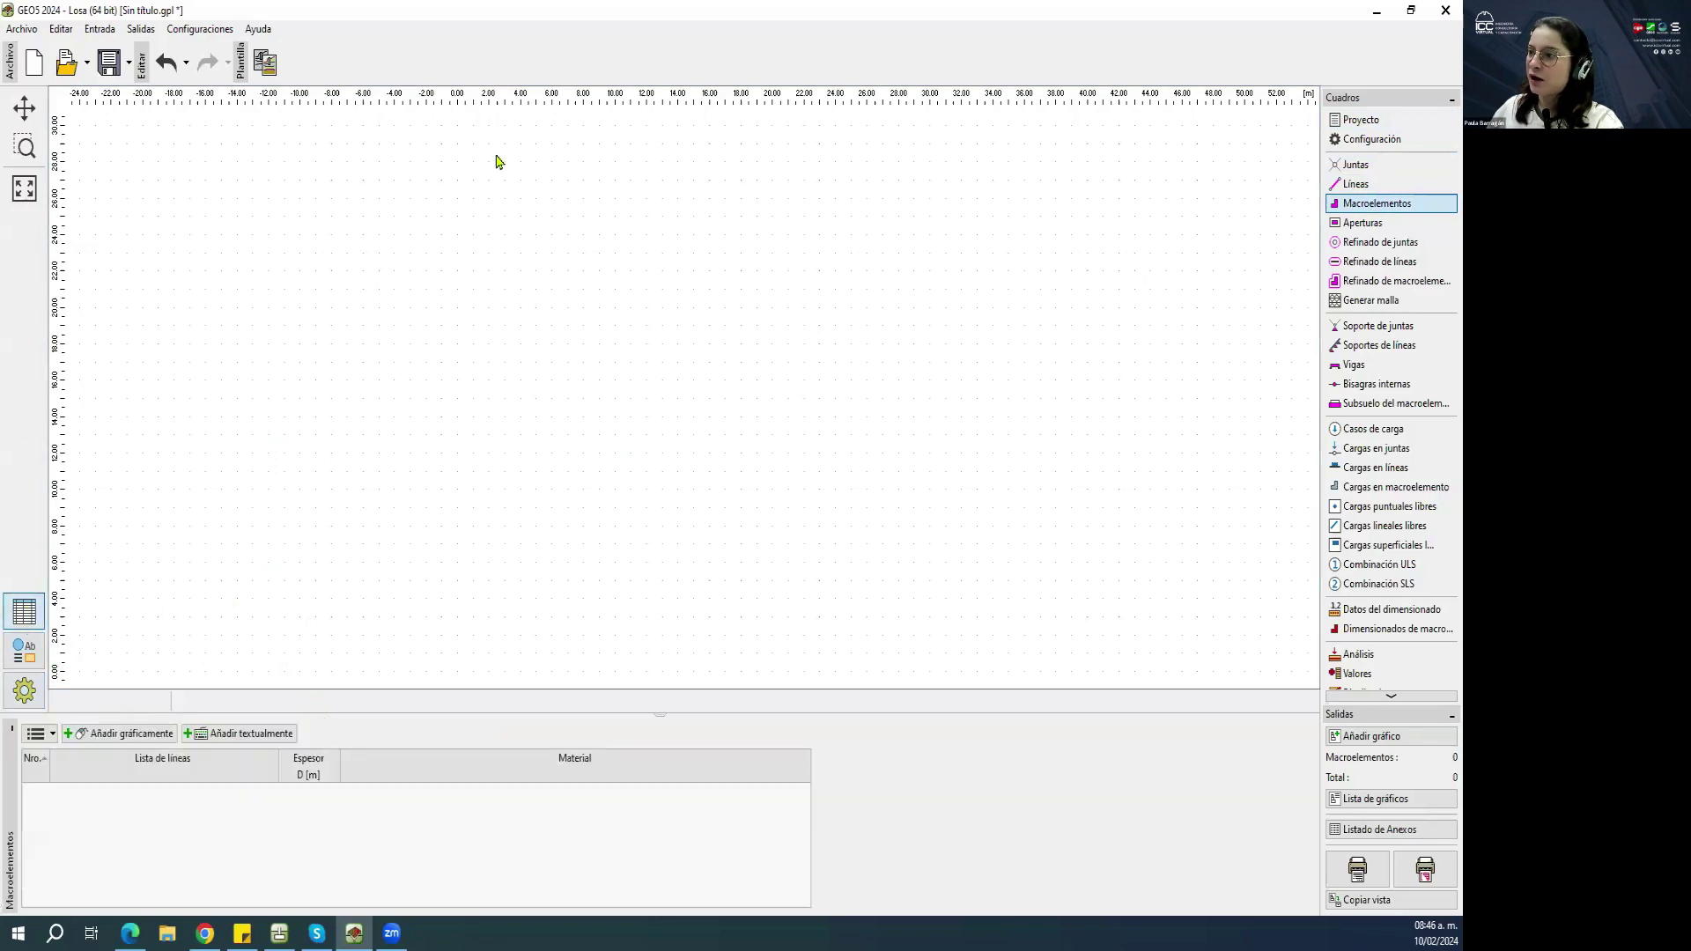
Review the project's unit system choices, keeping métrico, and the fields of the project data form.
click(1400, 119)
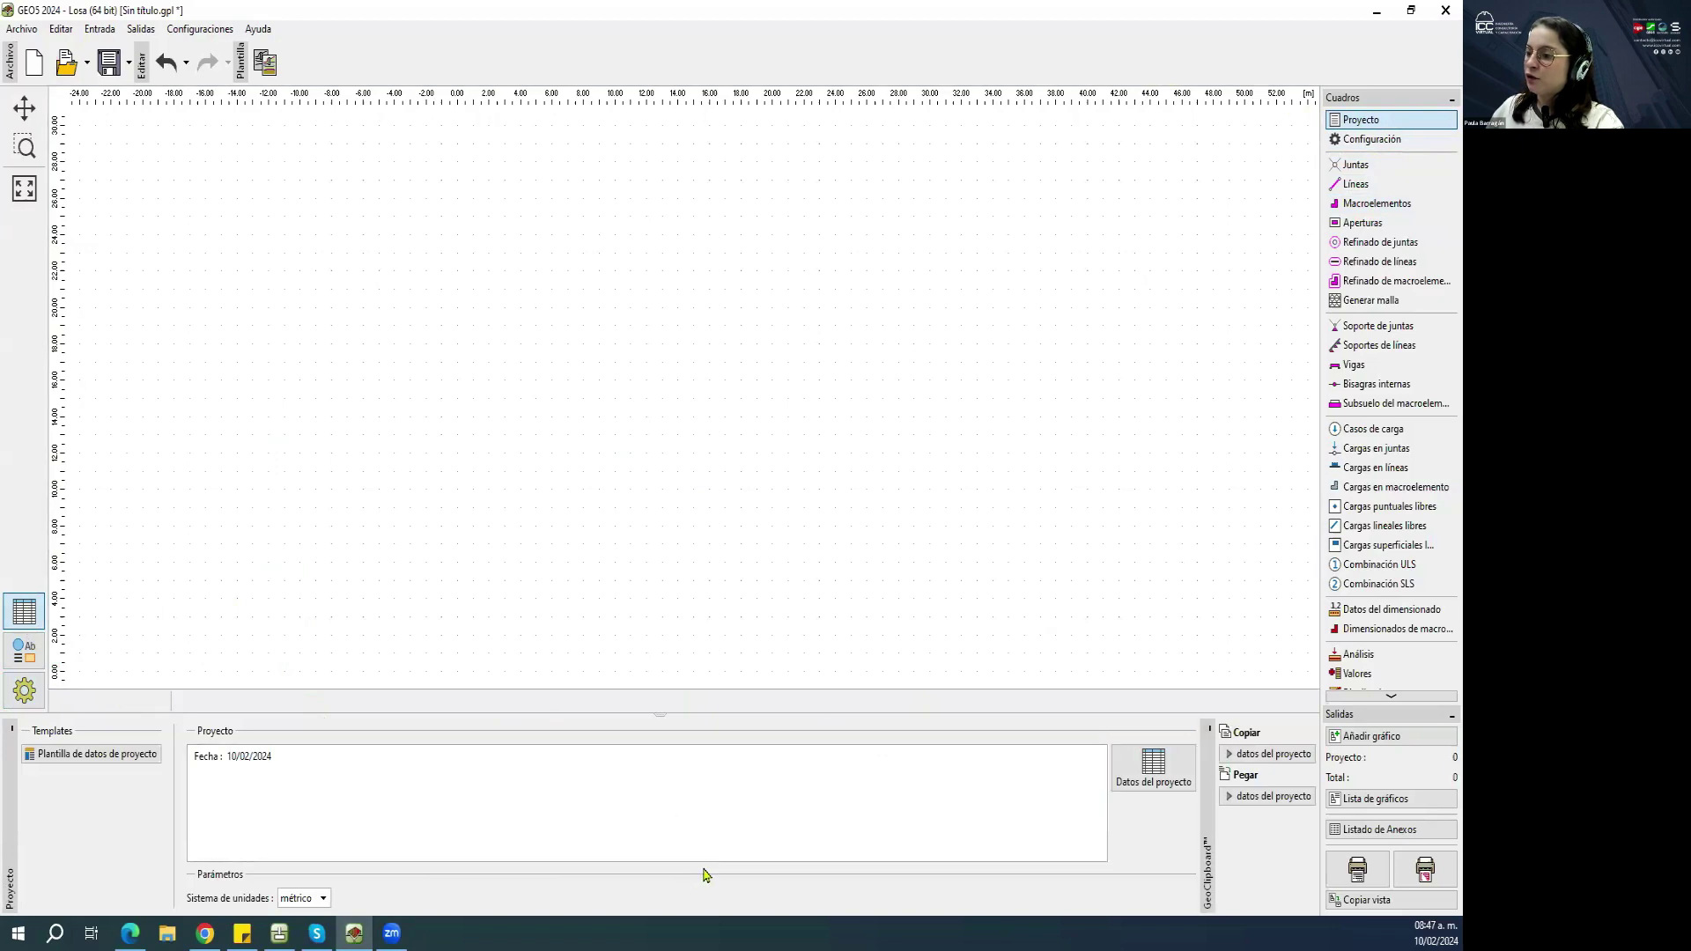
click(320, 899)
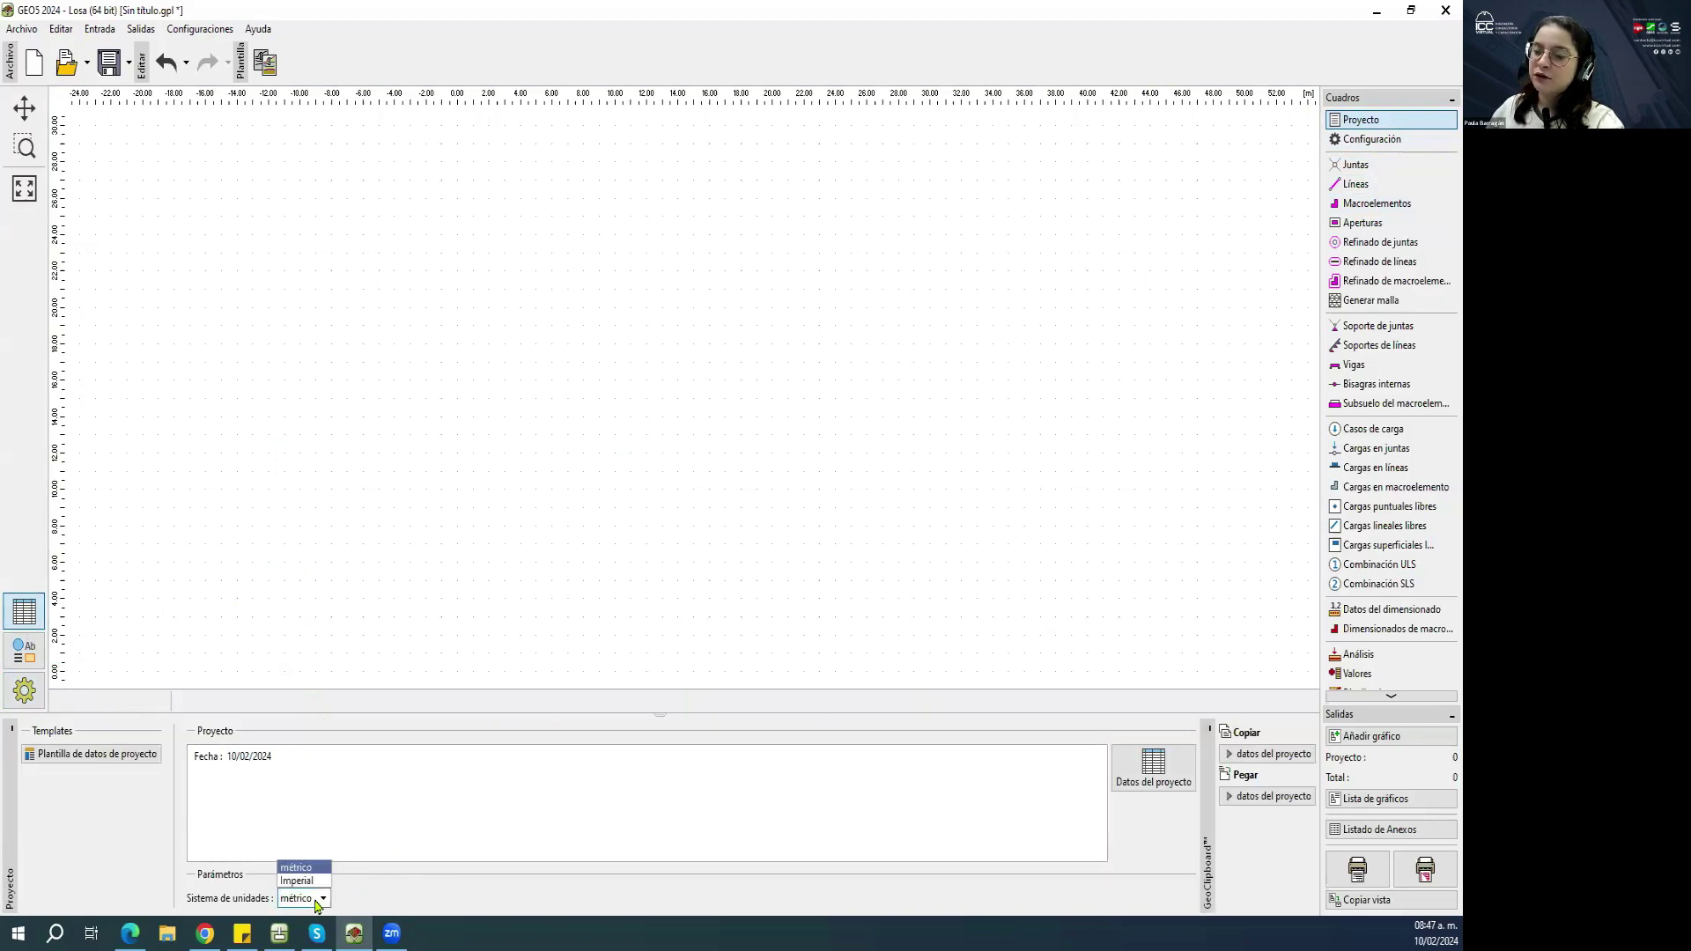
click(316, 902)
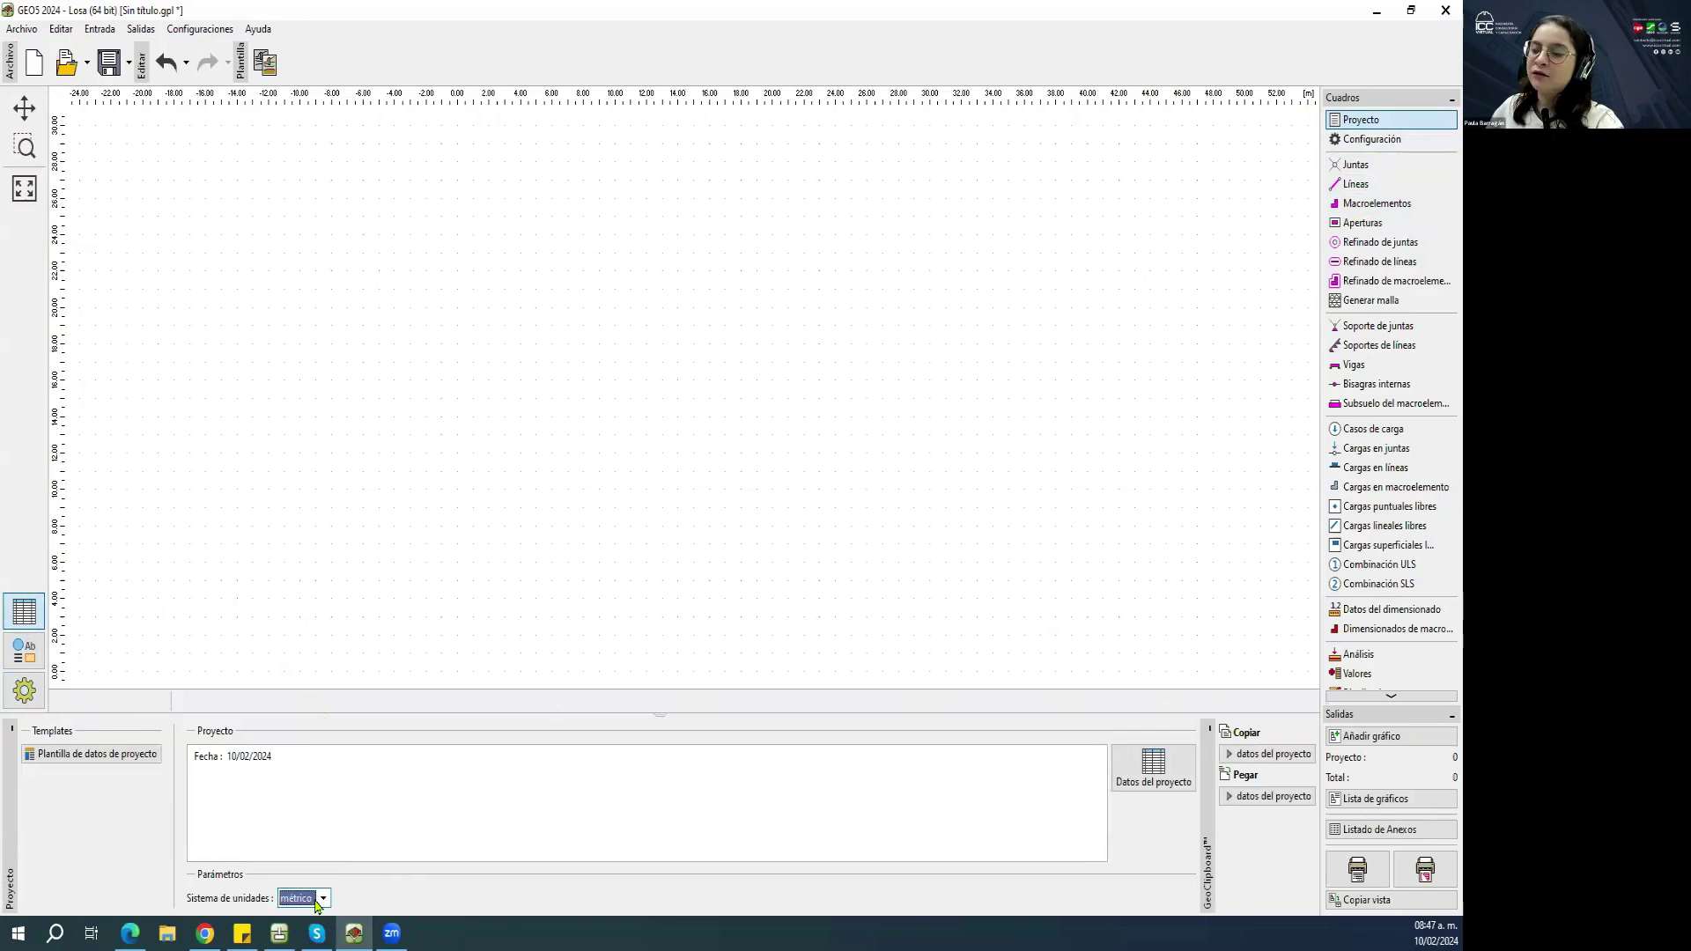
click(1174, 793)
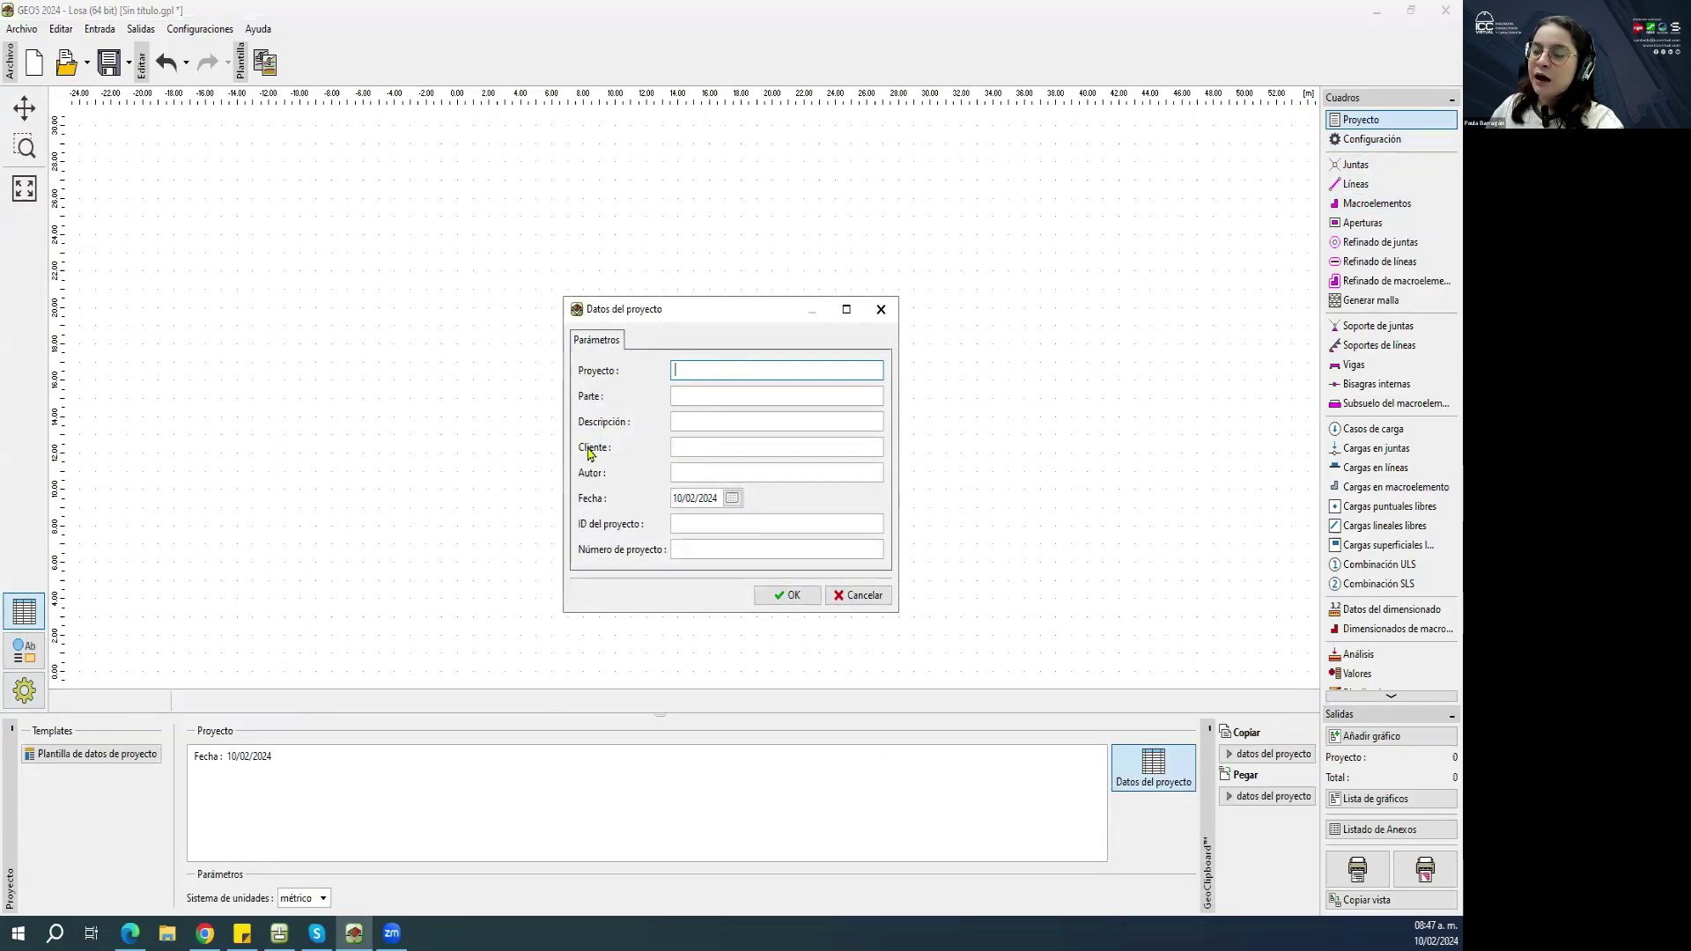
click(879, 310)
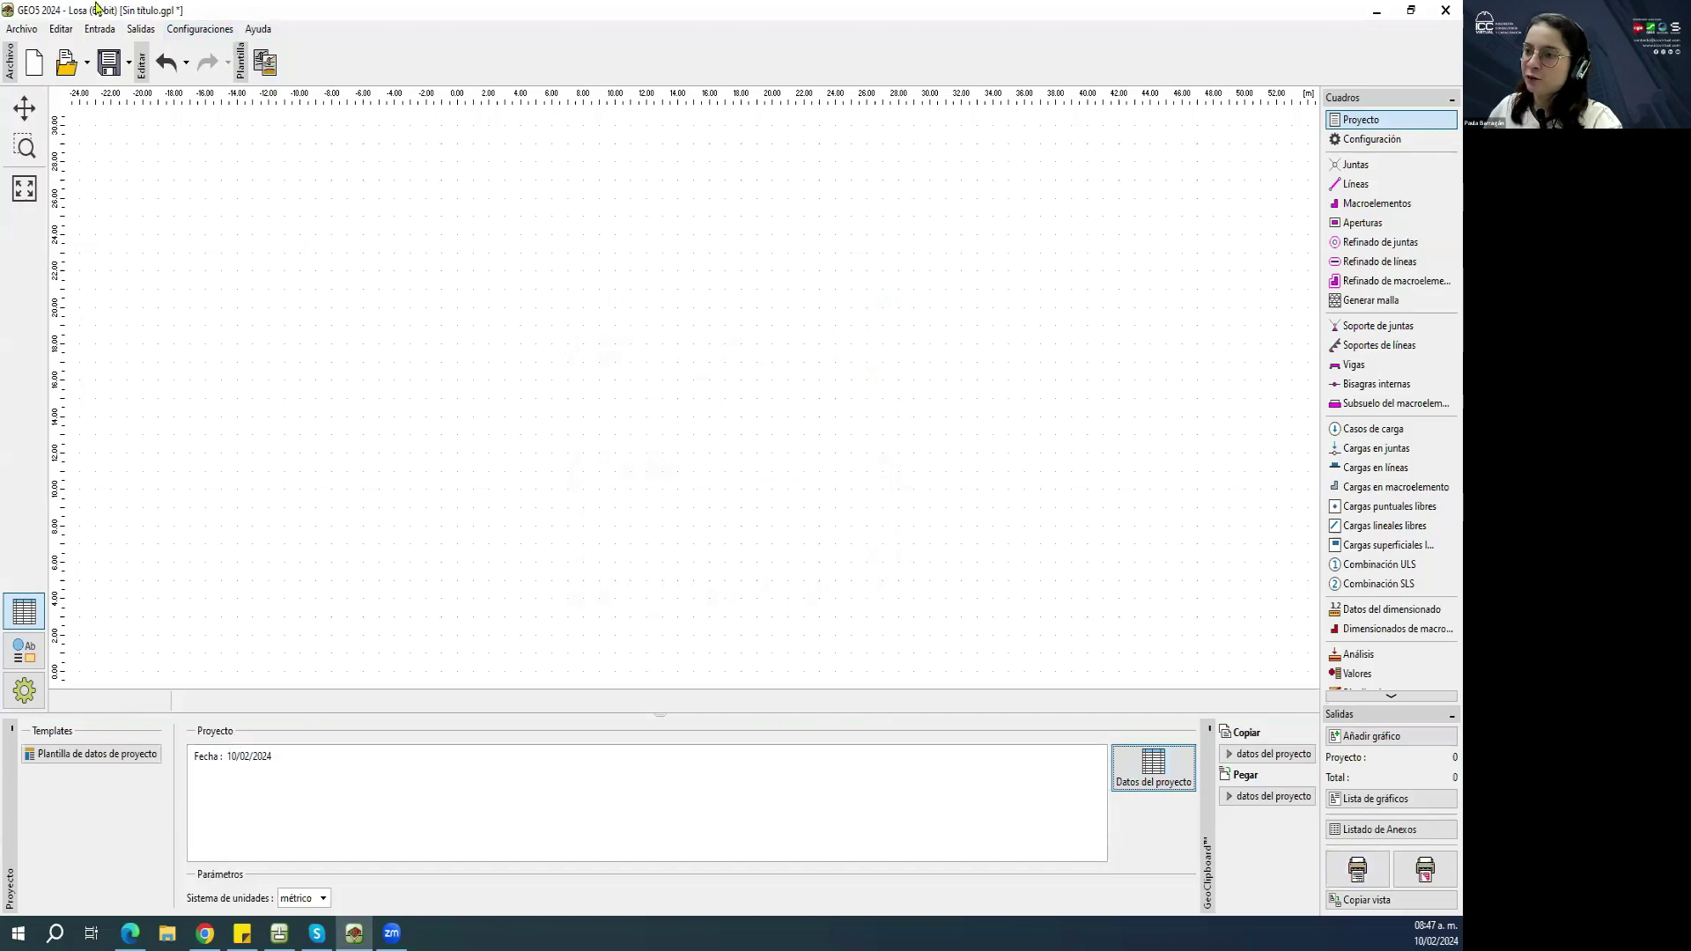
Review the company's basic data, logo and employee settings and the project data form, without entering anything.
click(176, 35)
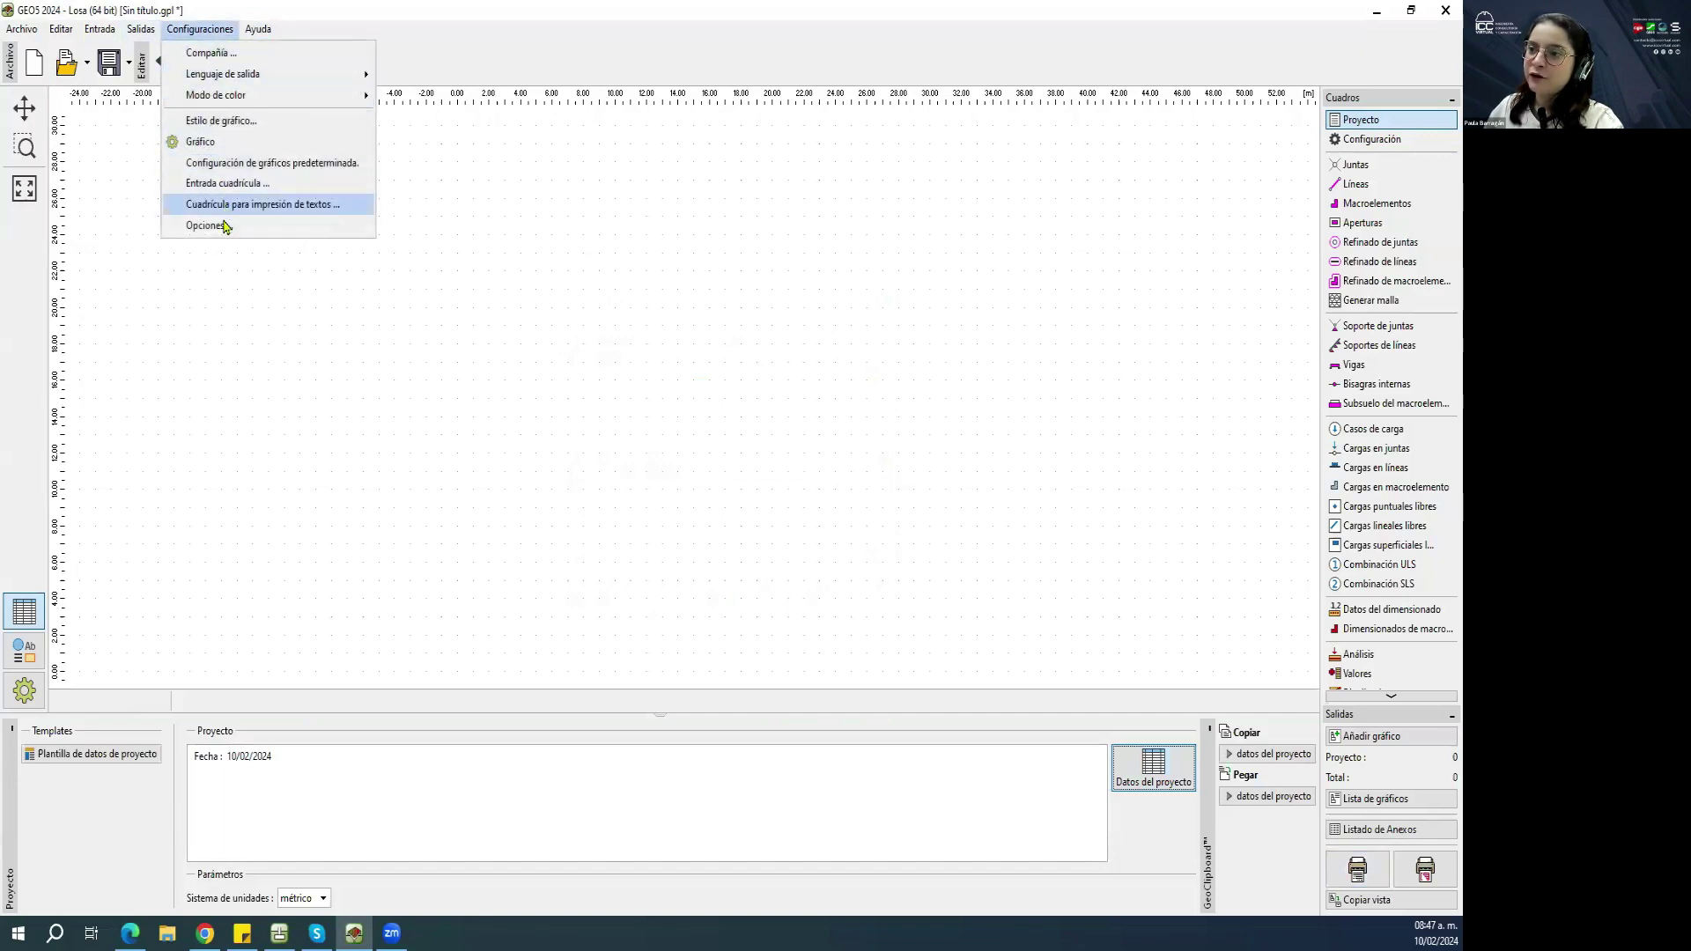
click(209, 53)
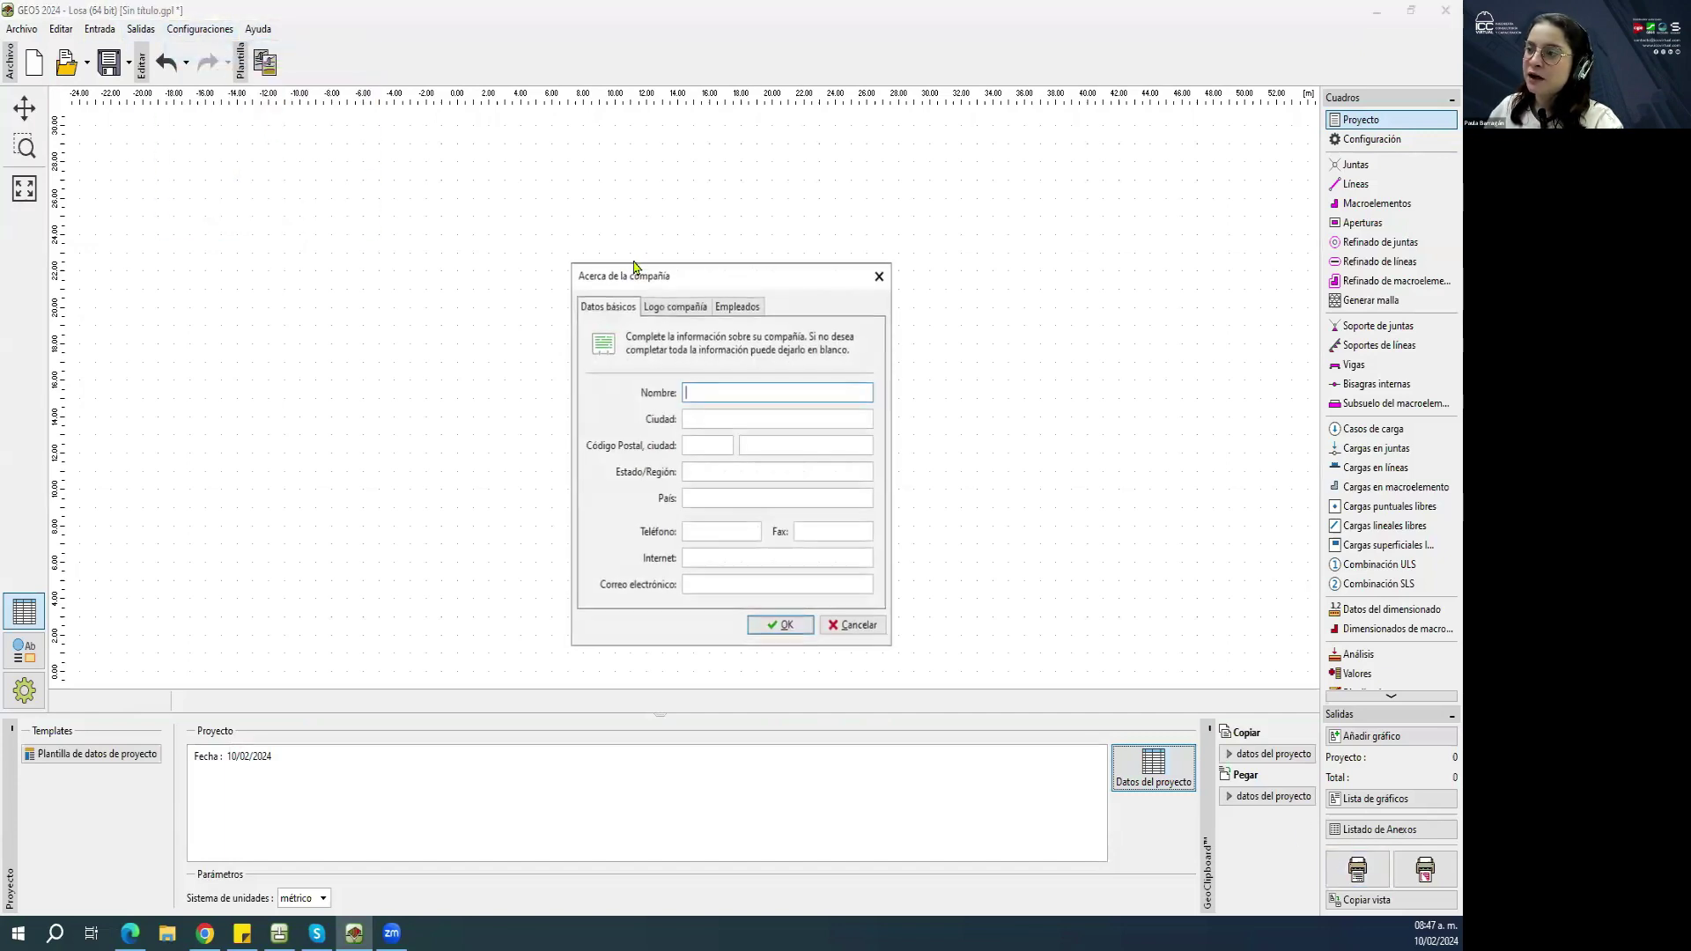
click(665, 308)
click(744, 308)
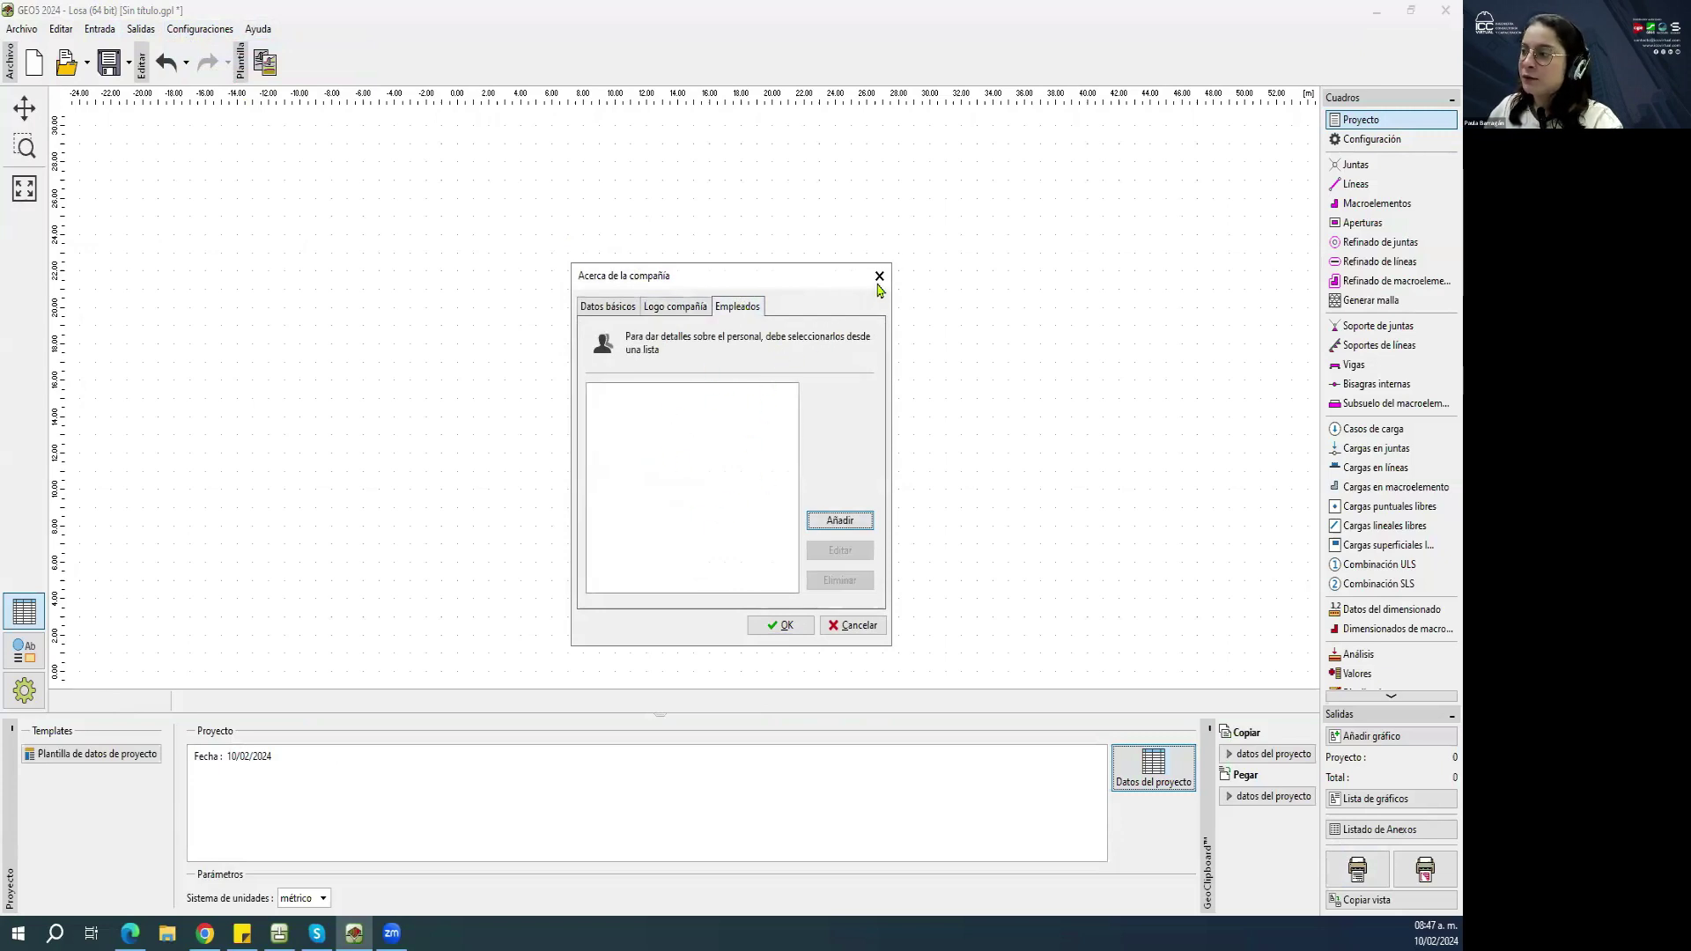
click(879, 276)
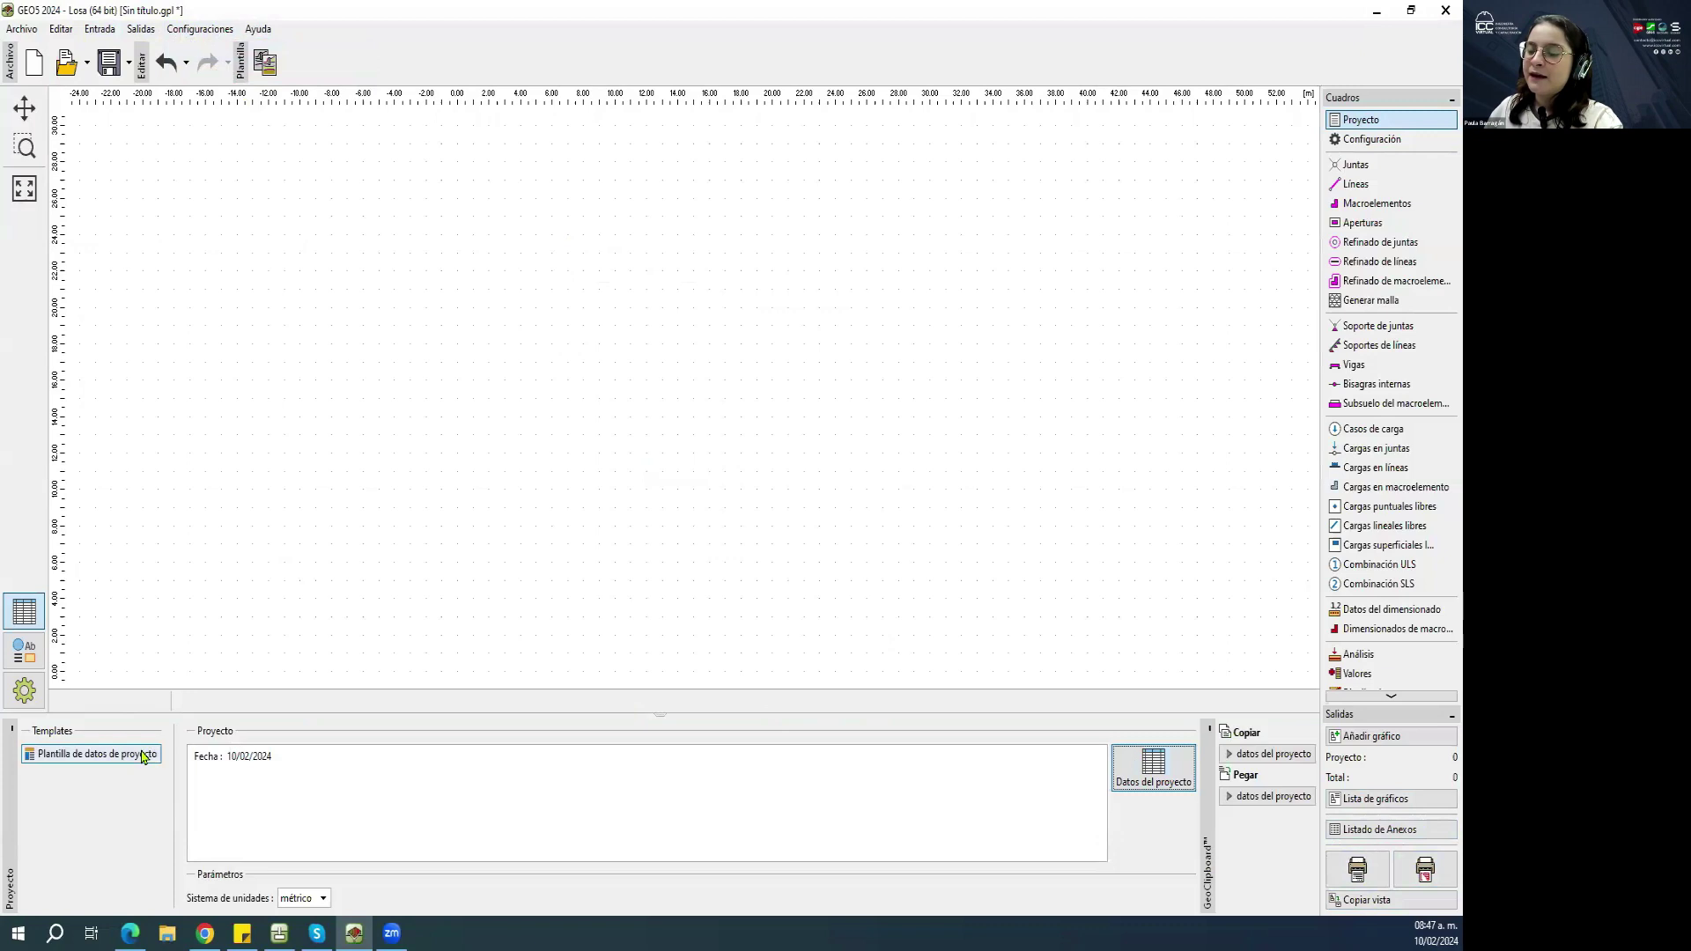
click(1126, 778)
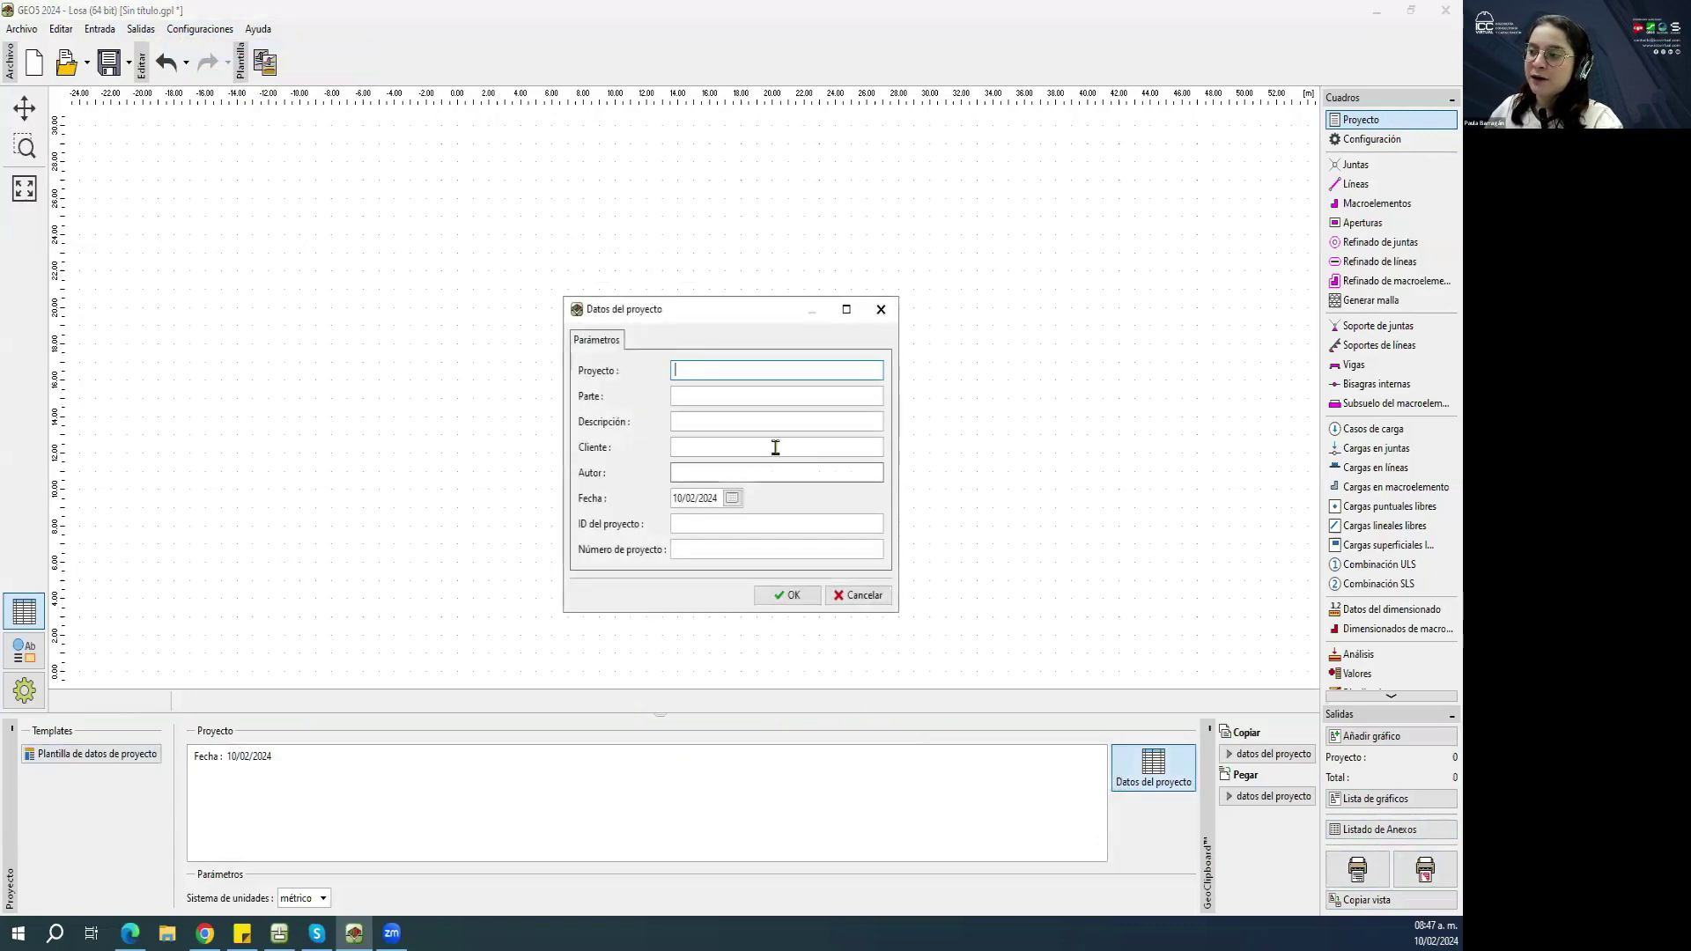
click(881, 311)
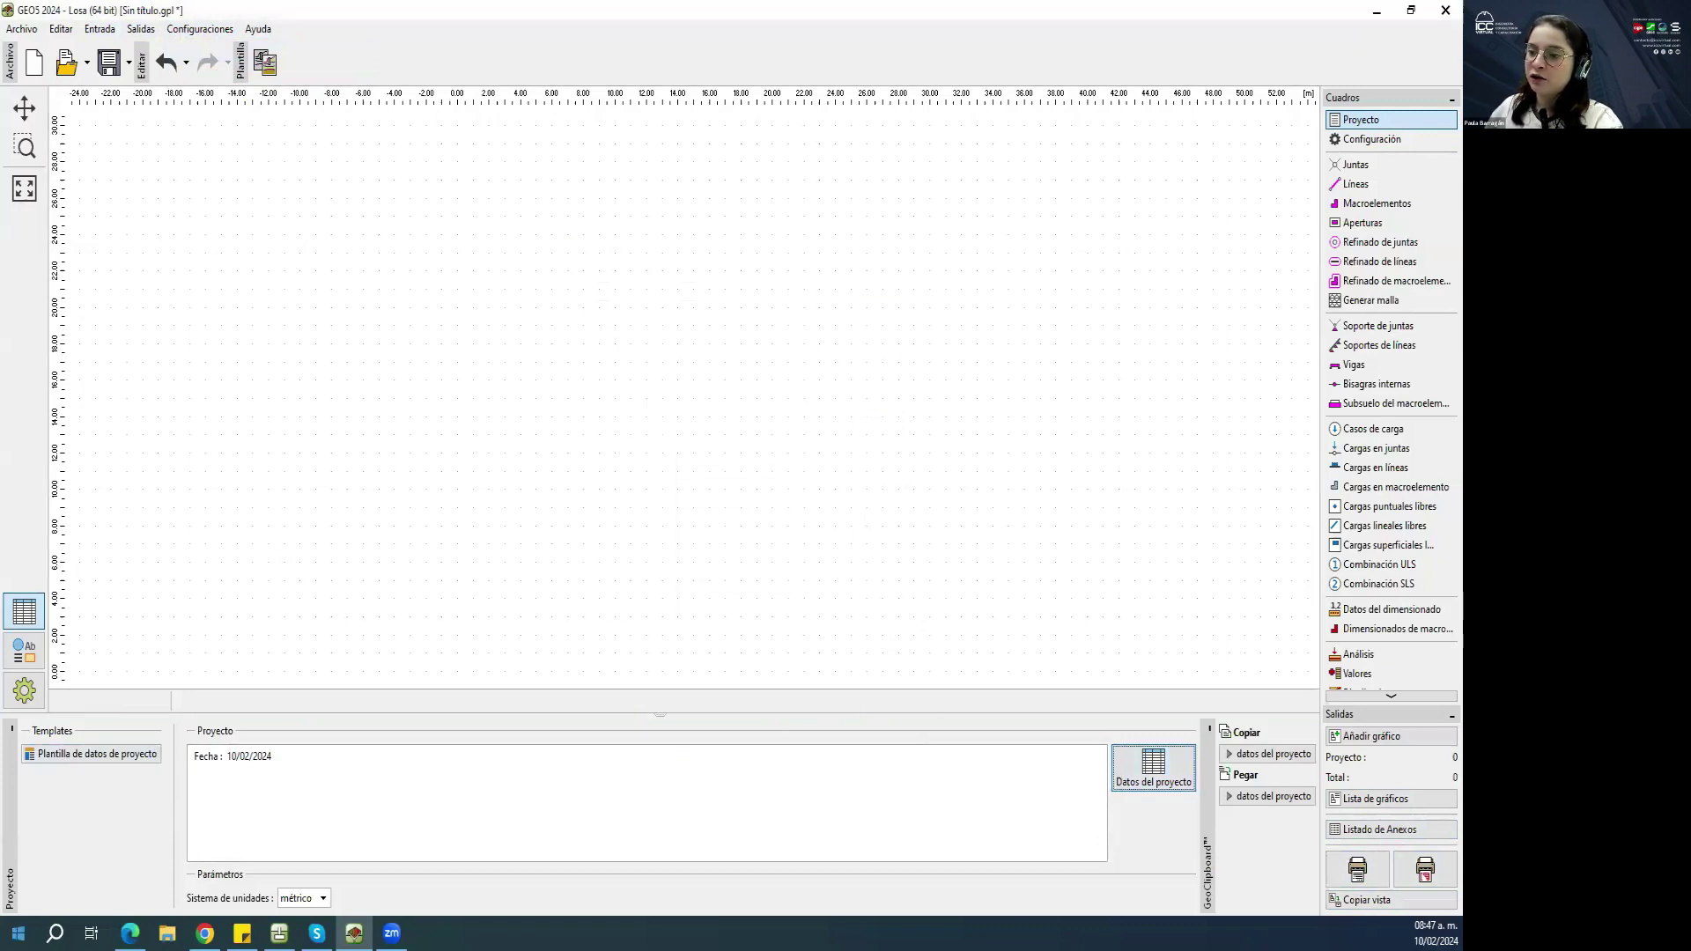
Review the fields of the project data template, leaving them unedited.
click(79, 757)
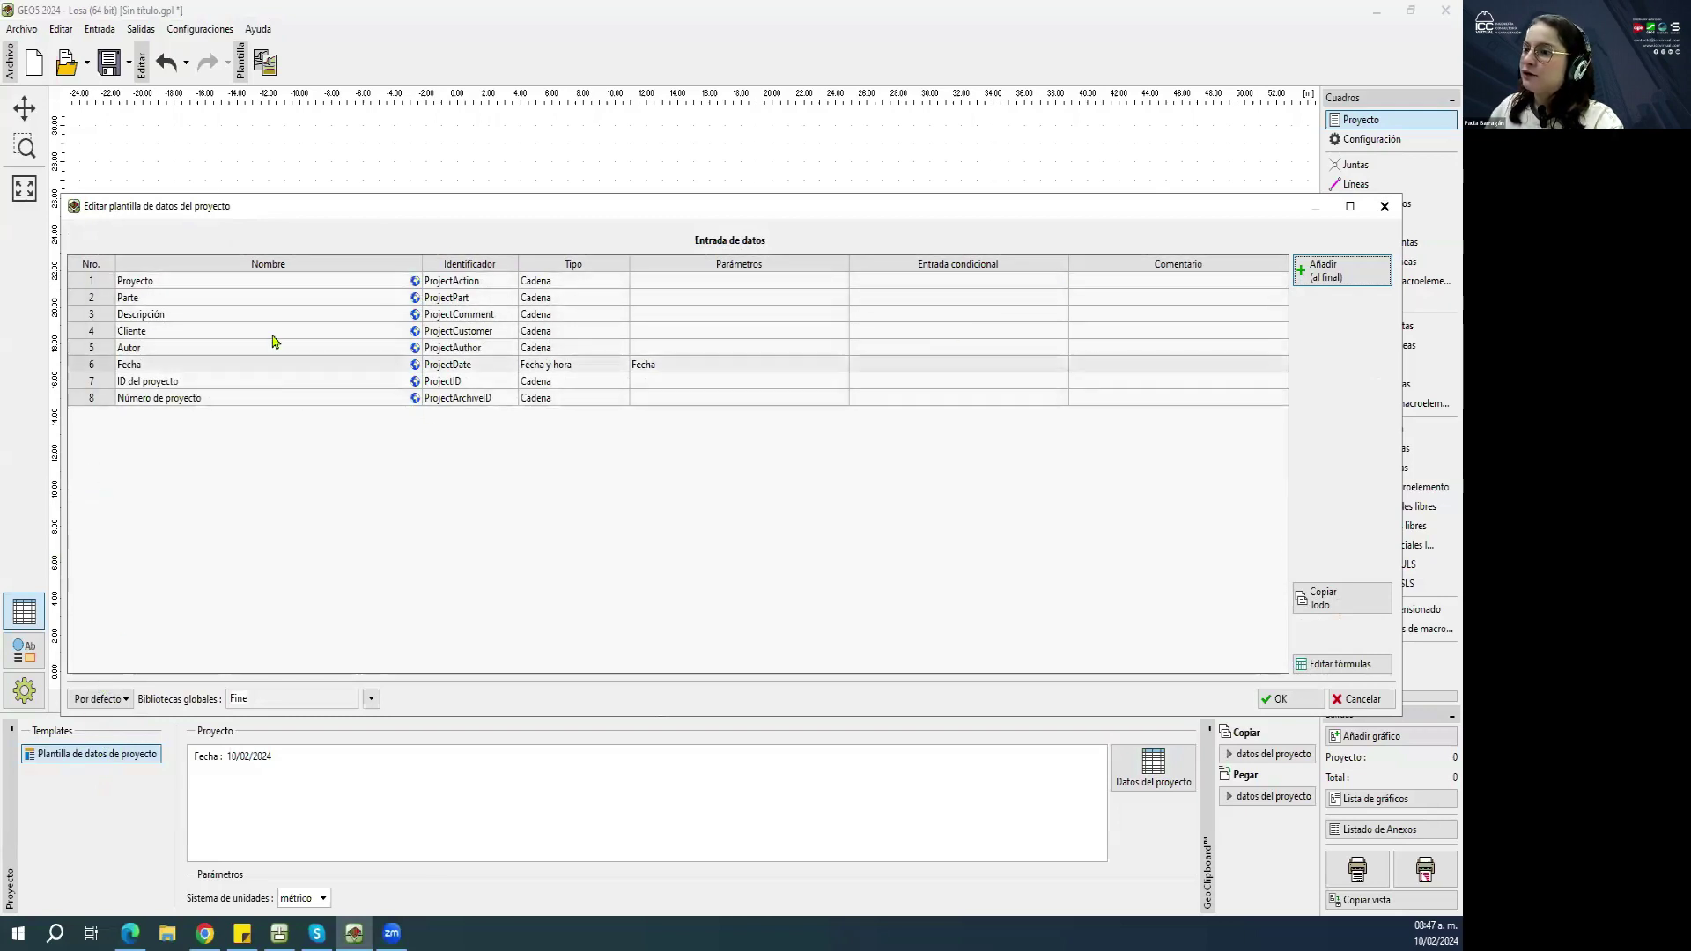
click(219, 347)
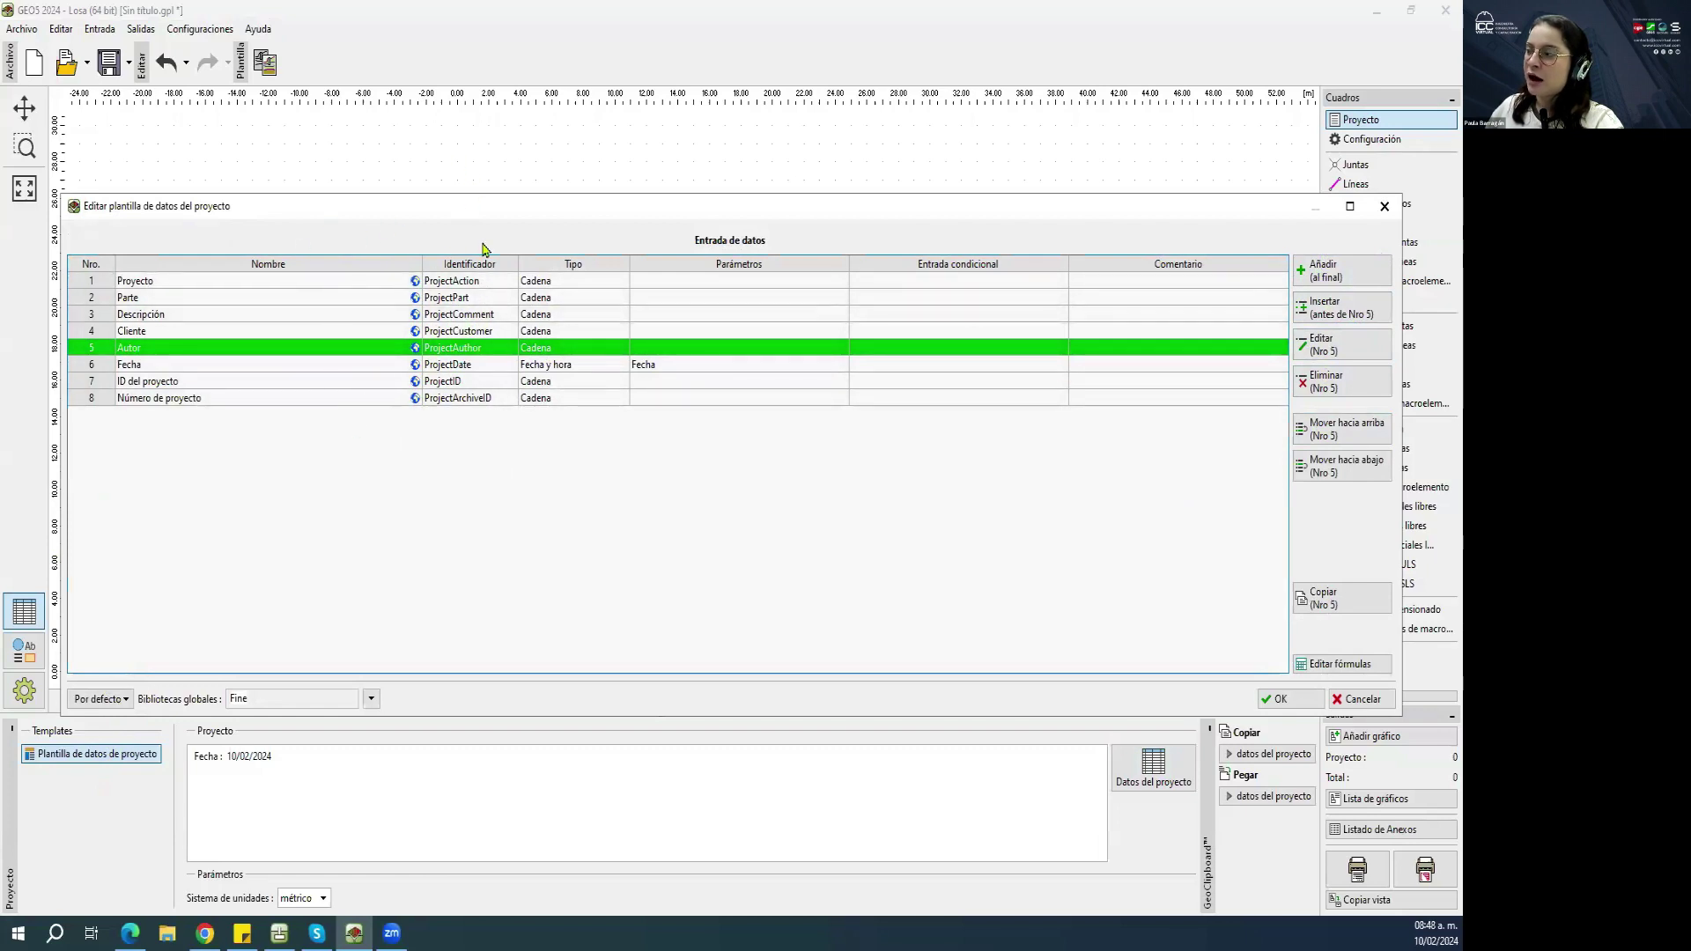
Try ACI 318-19 as the concrete structures standard in the current analysis configuration.
click(1346, 141)
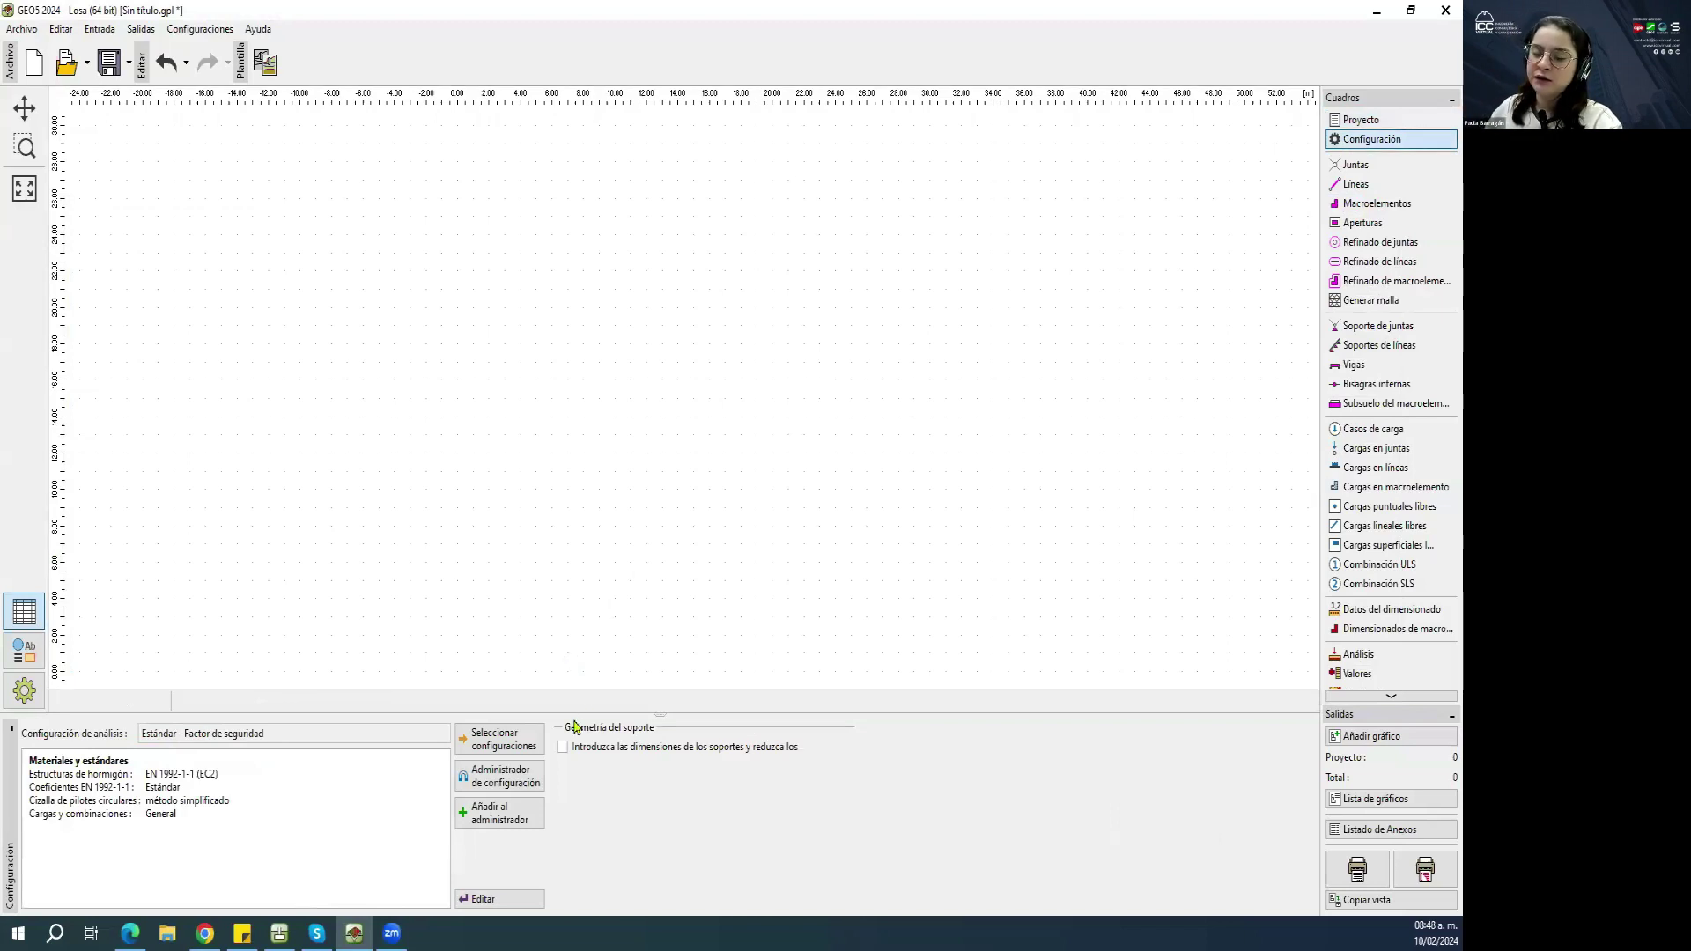
click(496, 907)
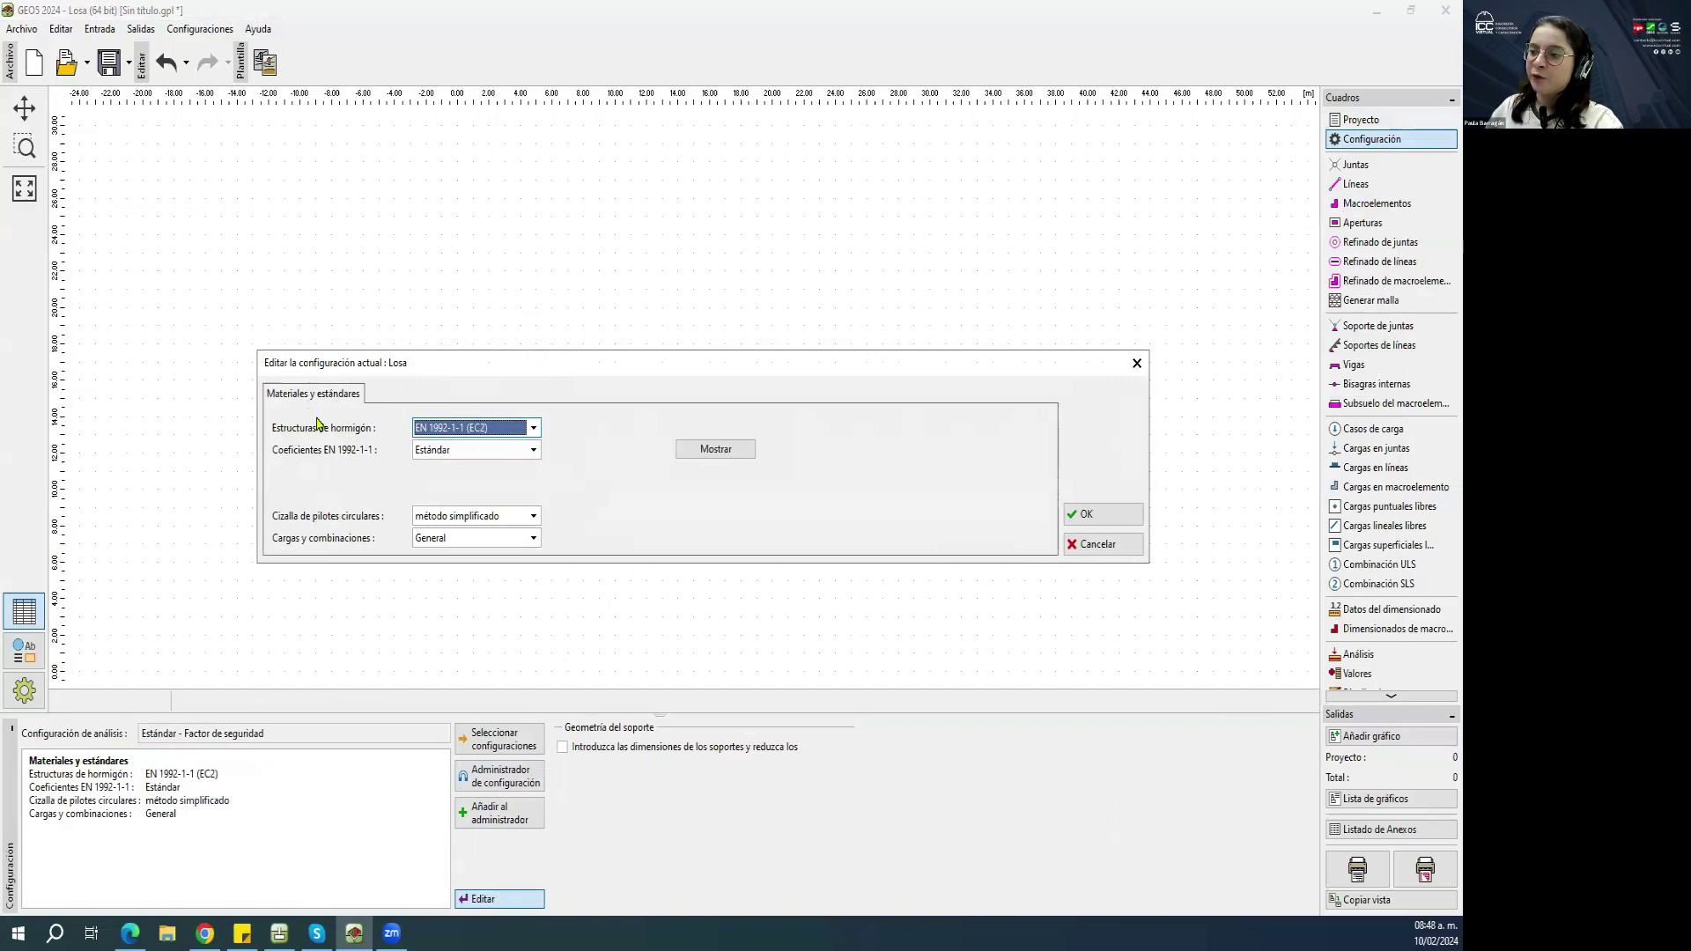
click(465, 432)
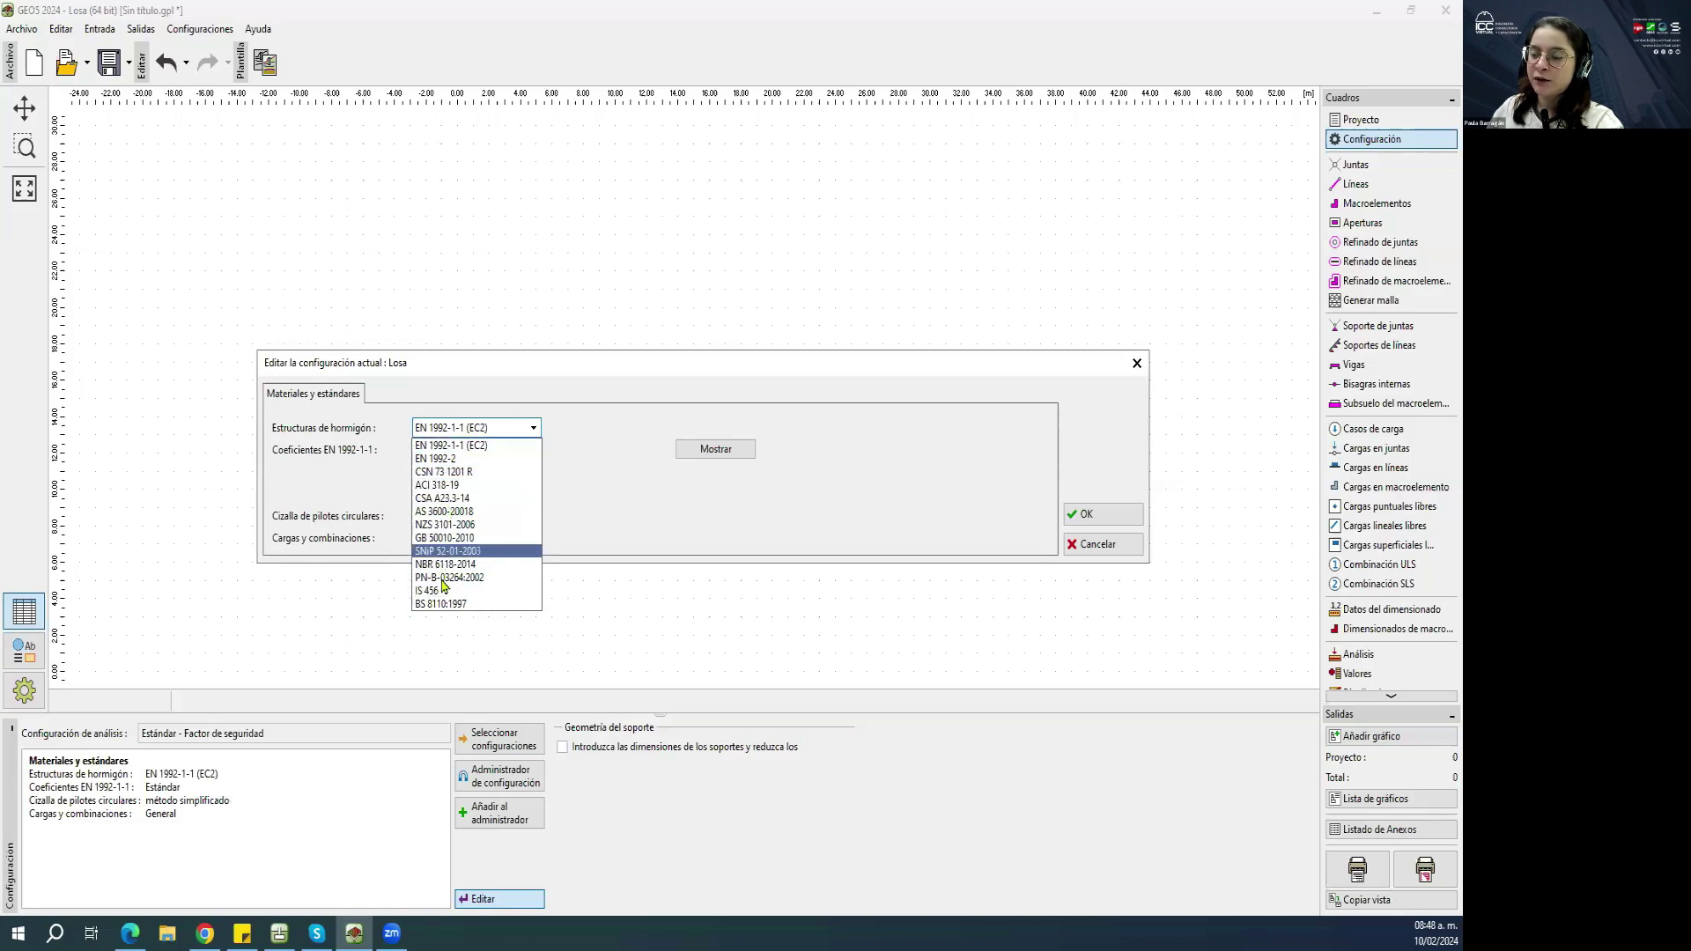
click(469, 487)
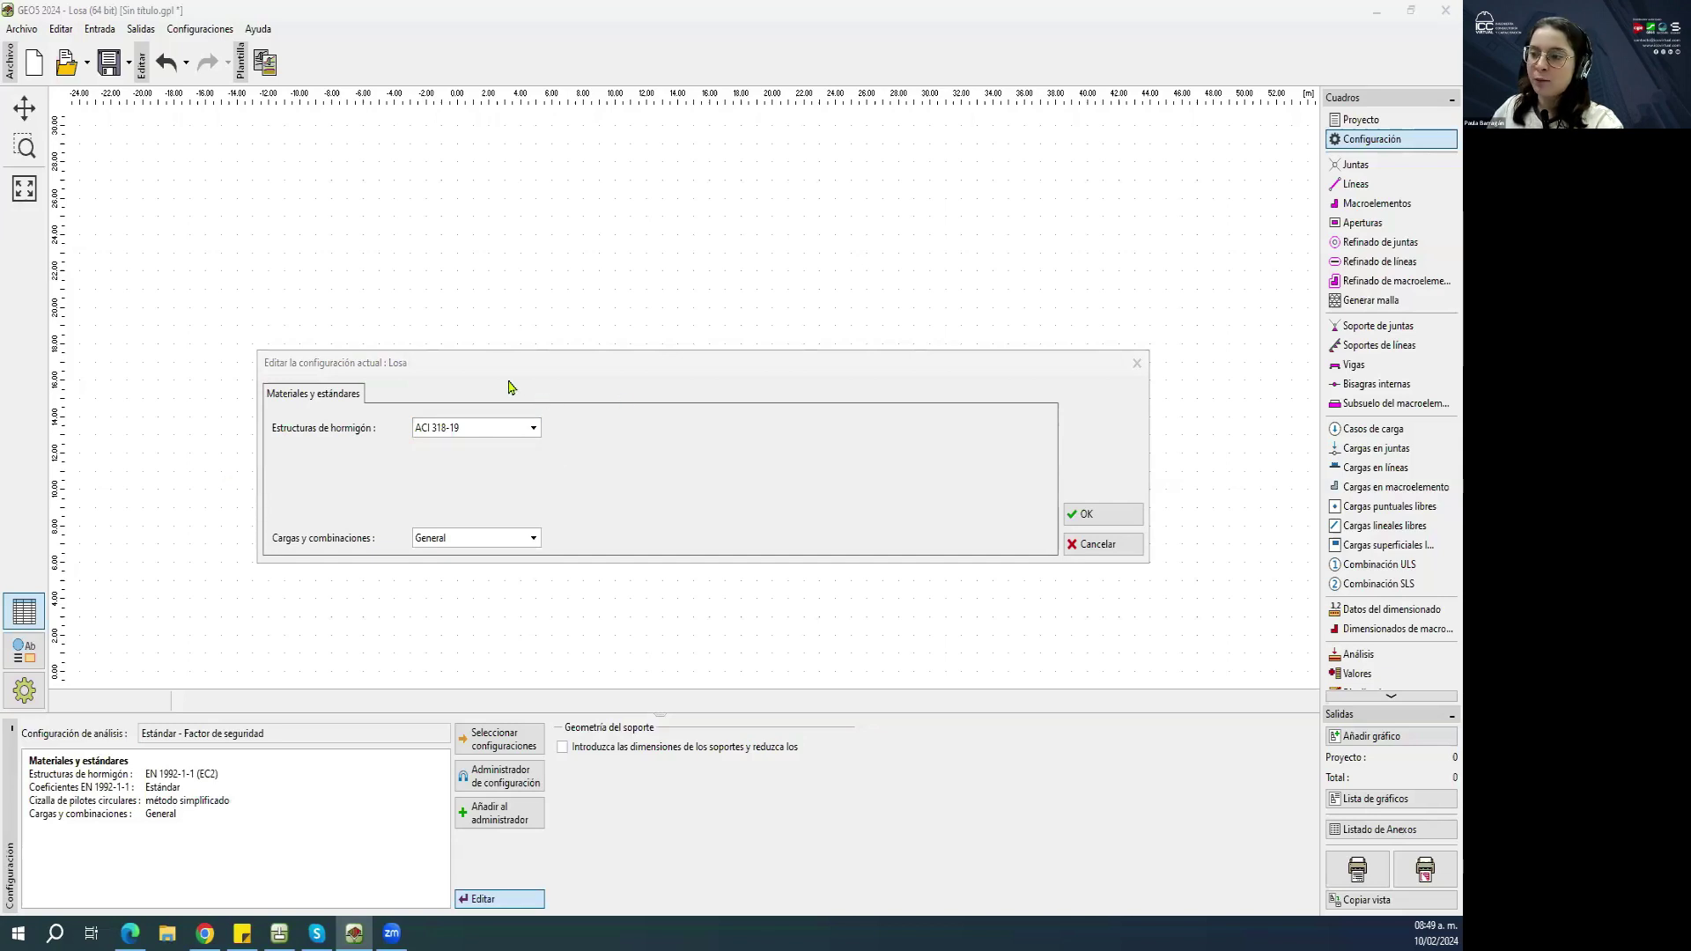
drag(471, 369, 454, 375)
click(1119, 370)
Review the predefined analysis configurations in the selection list and the country standards in the configuration administrator.
click(497, 747)
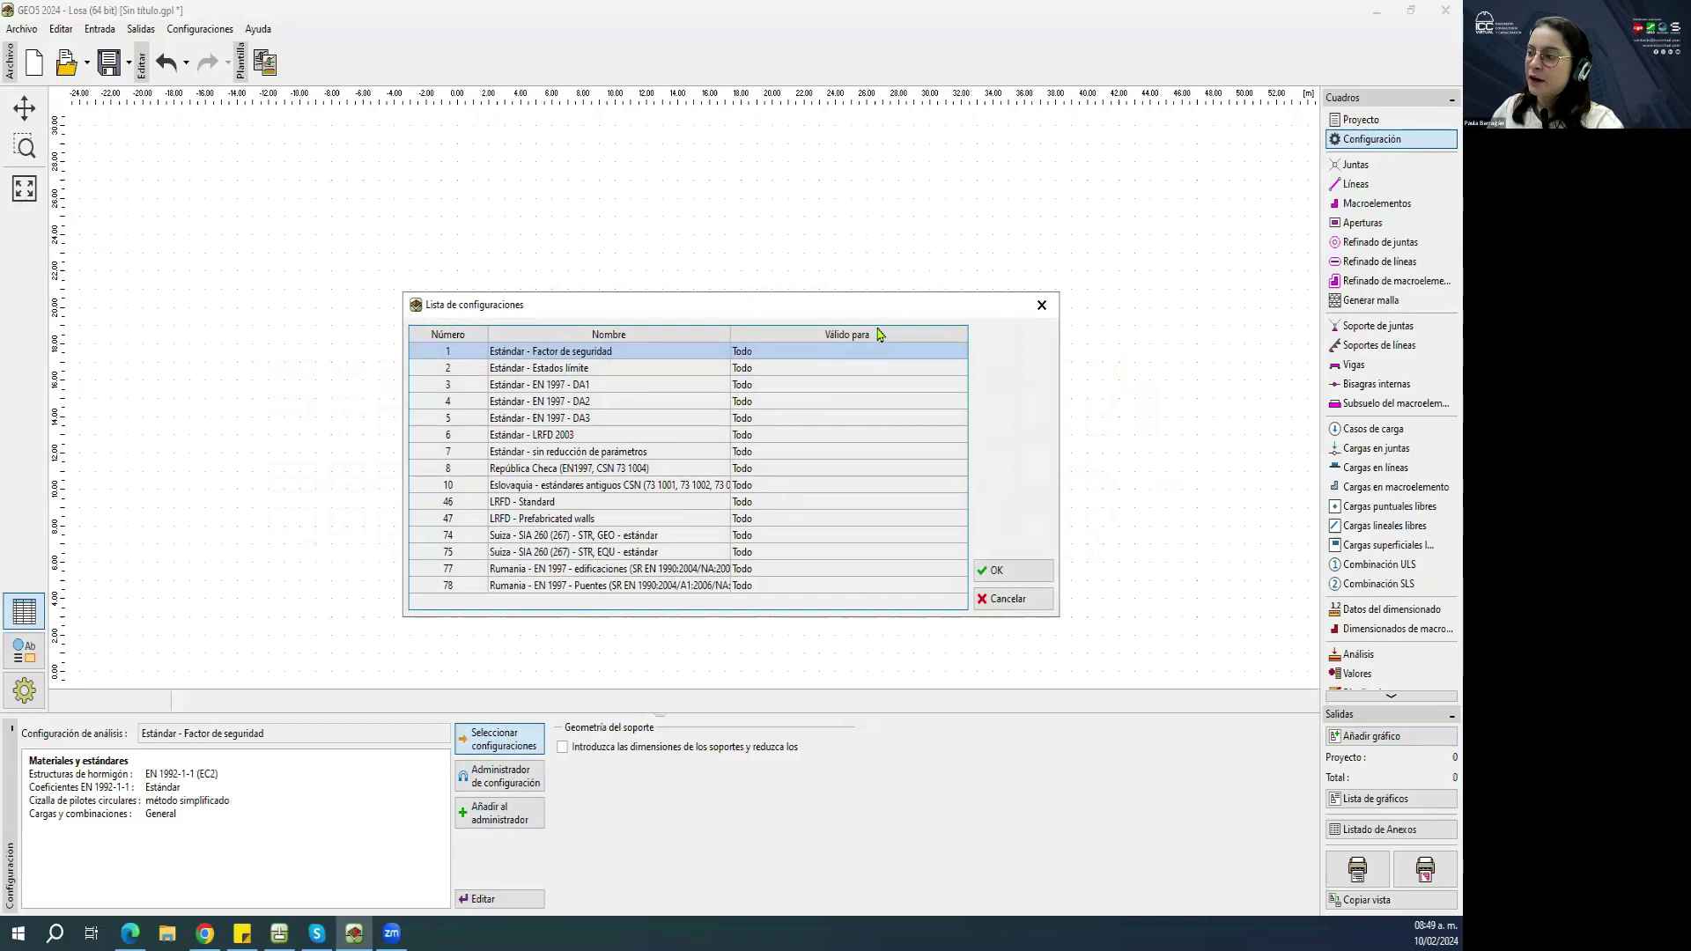
click(1041, 305)
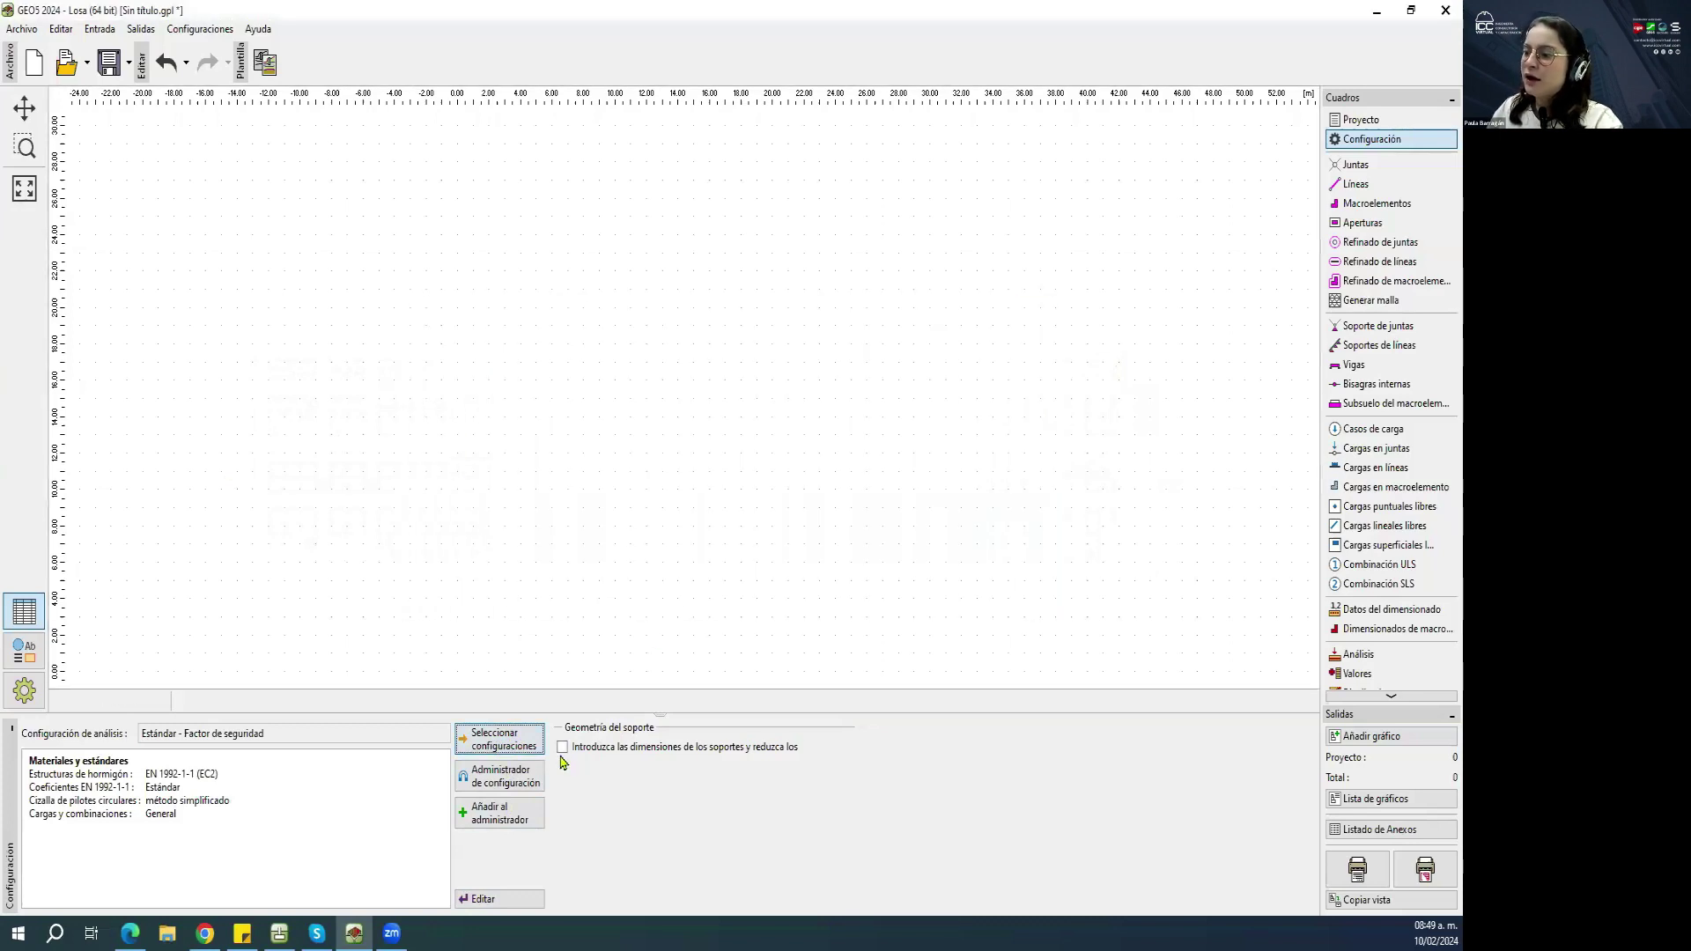
click(500, 776)
scroll(643, 450, down, 12)
scroll(644, 450, up, 9)
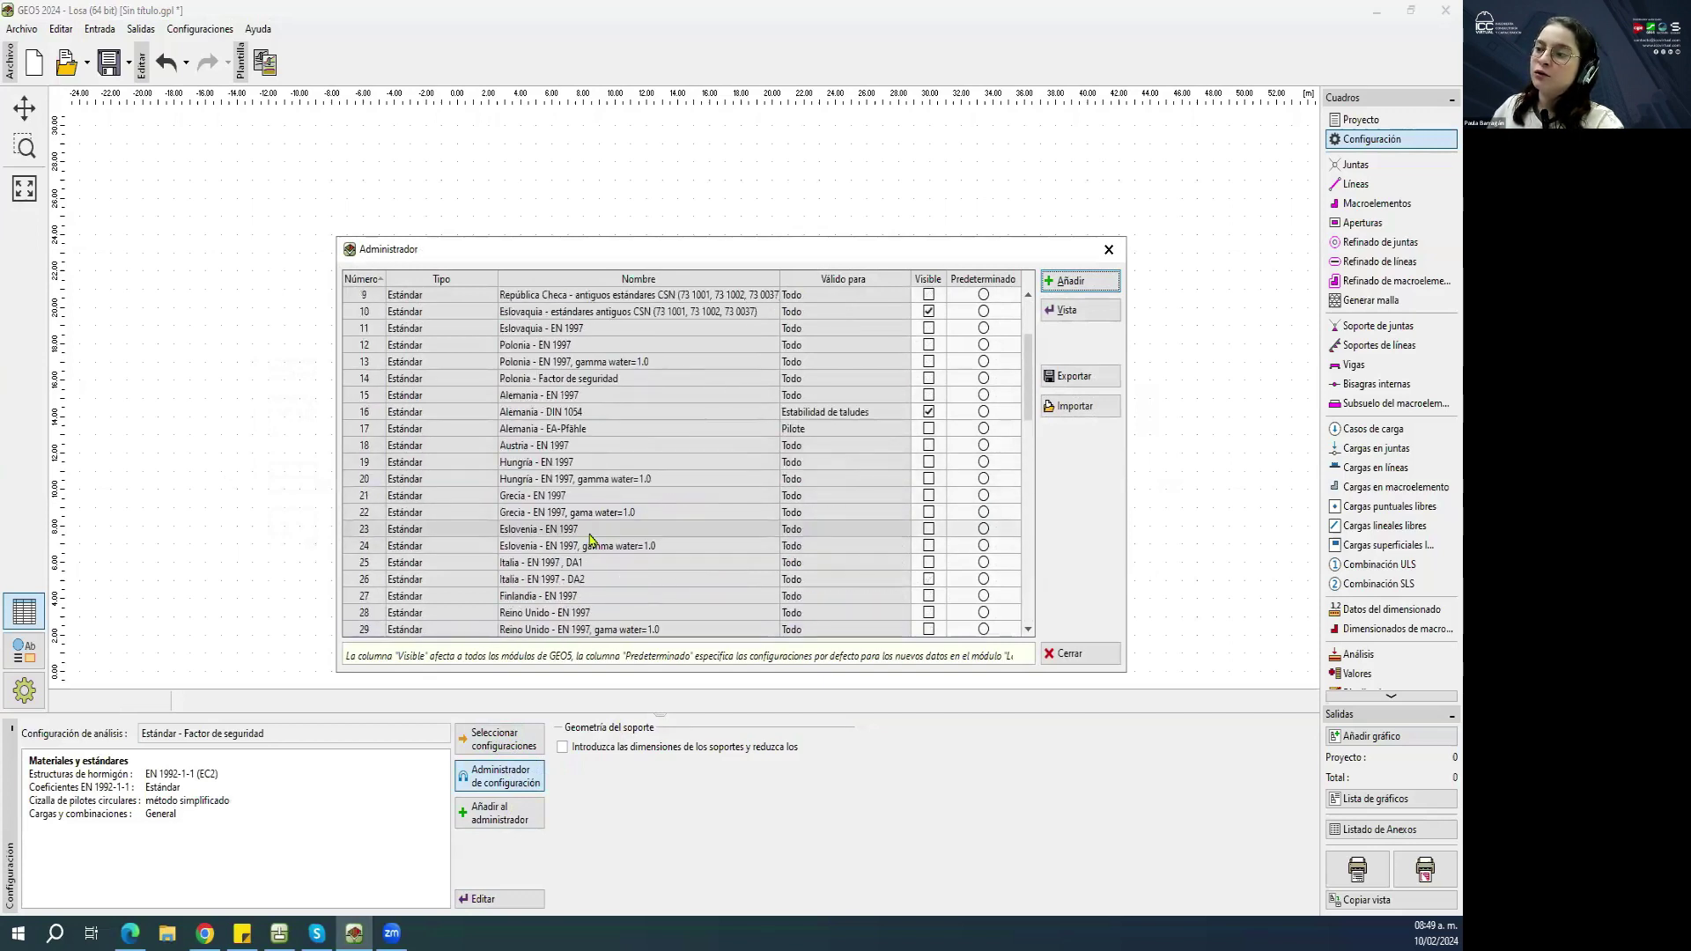
scroll(590, 539, up, 3)
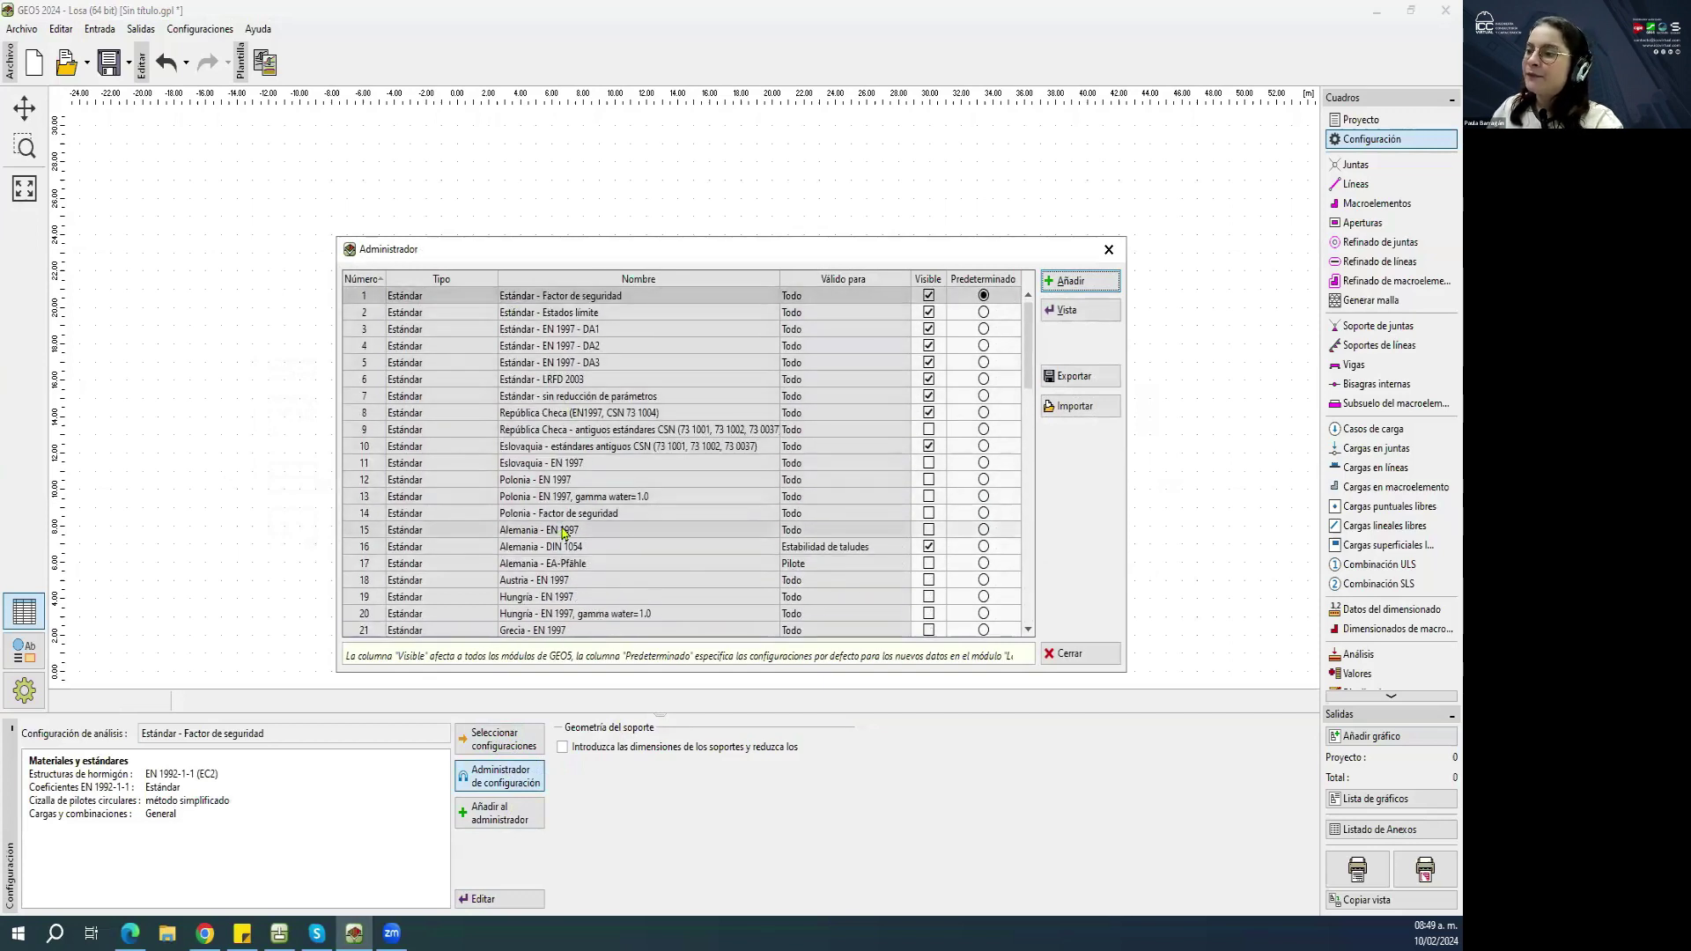
scroll(564, 532, down, 4)
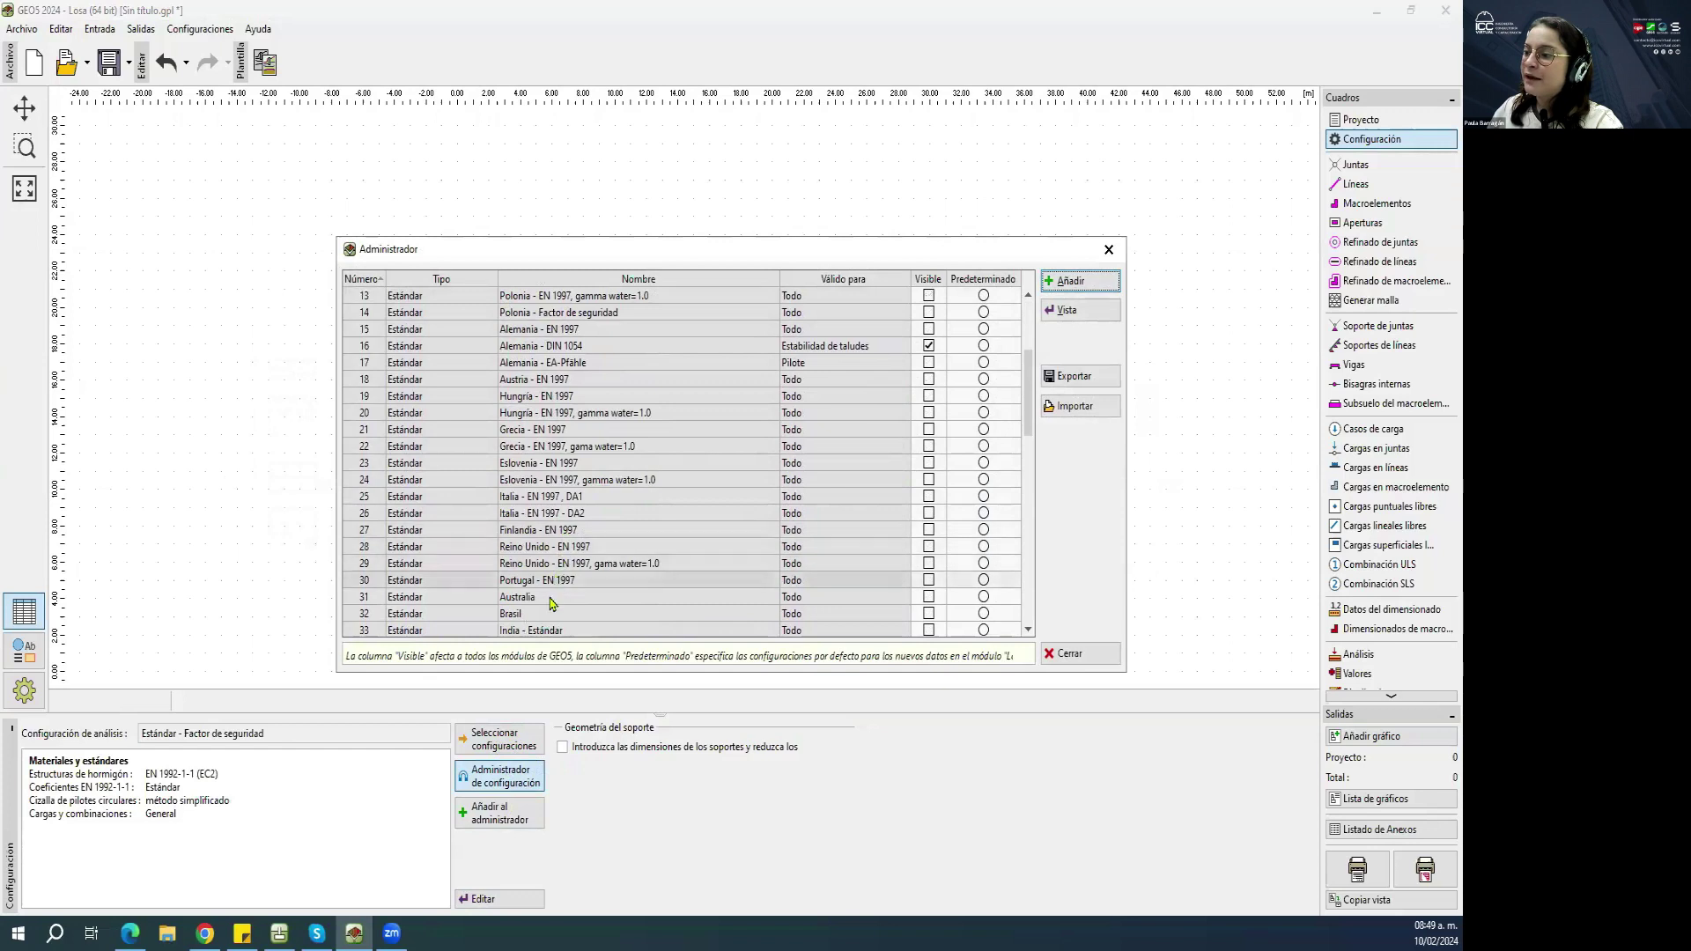
scroll(548, 616, down, 1)
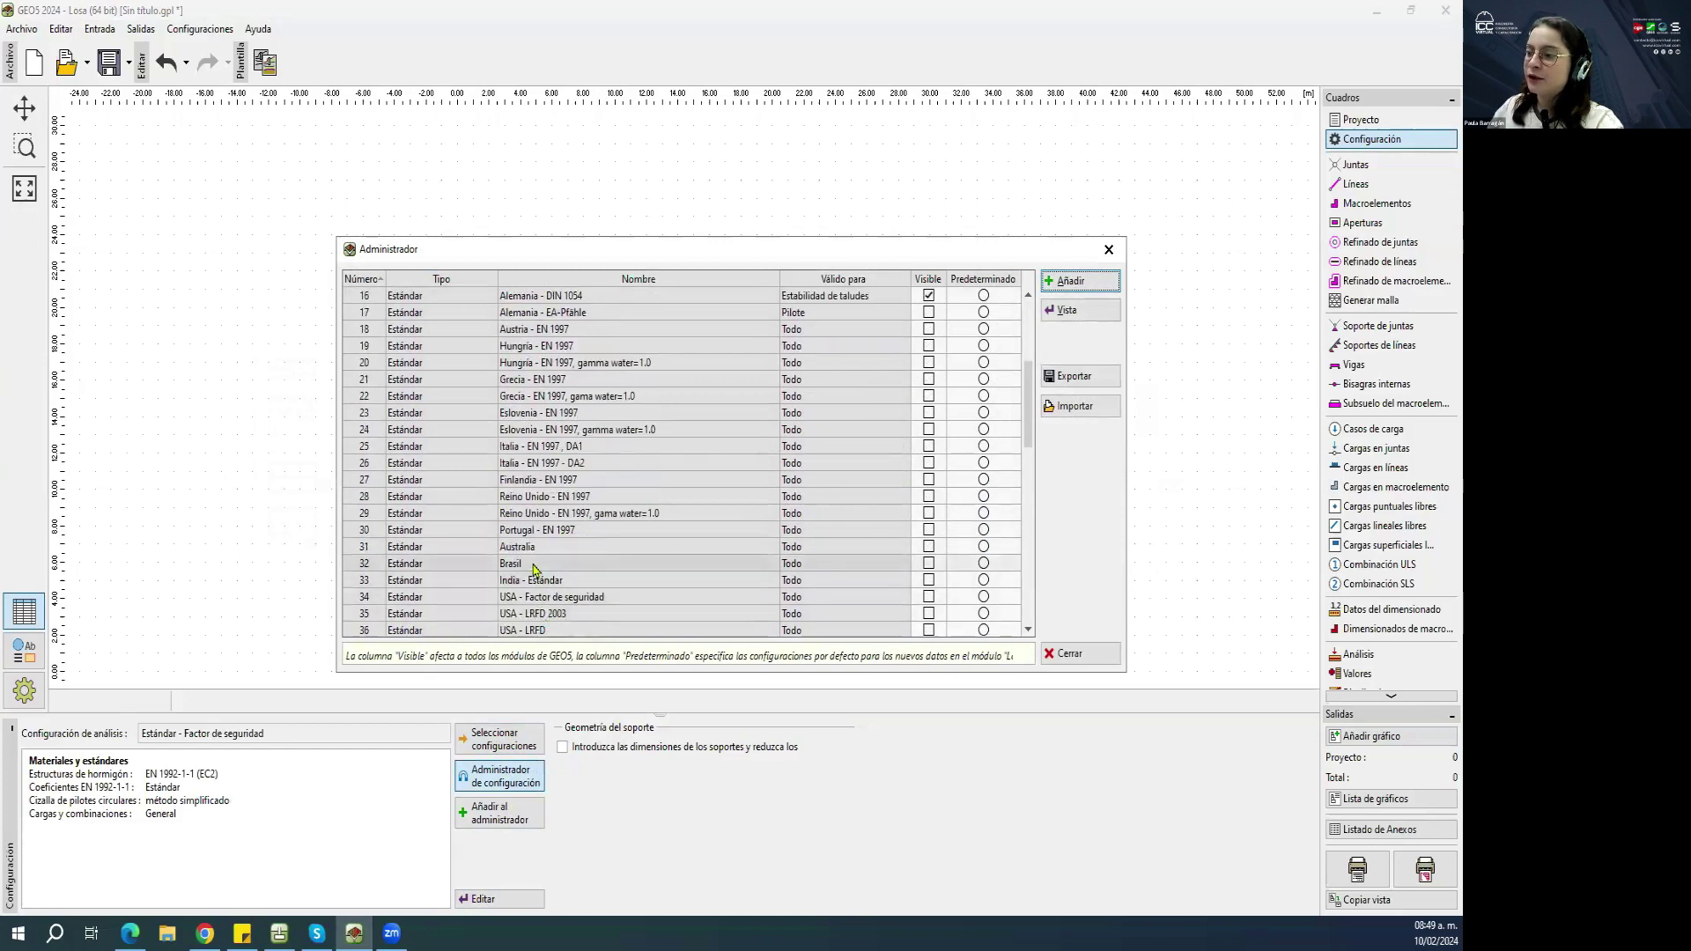
click(559, 564)
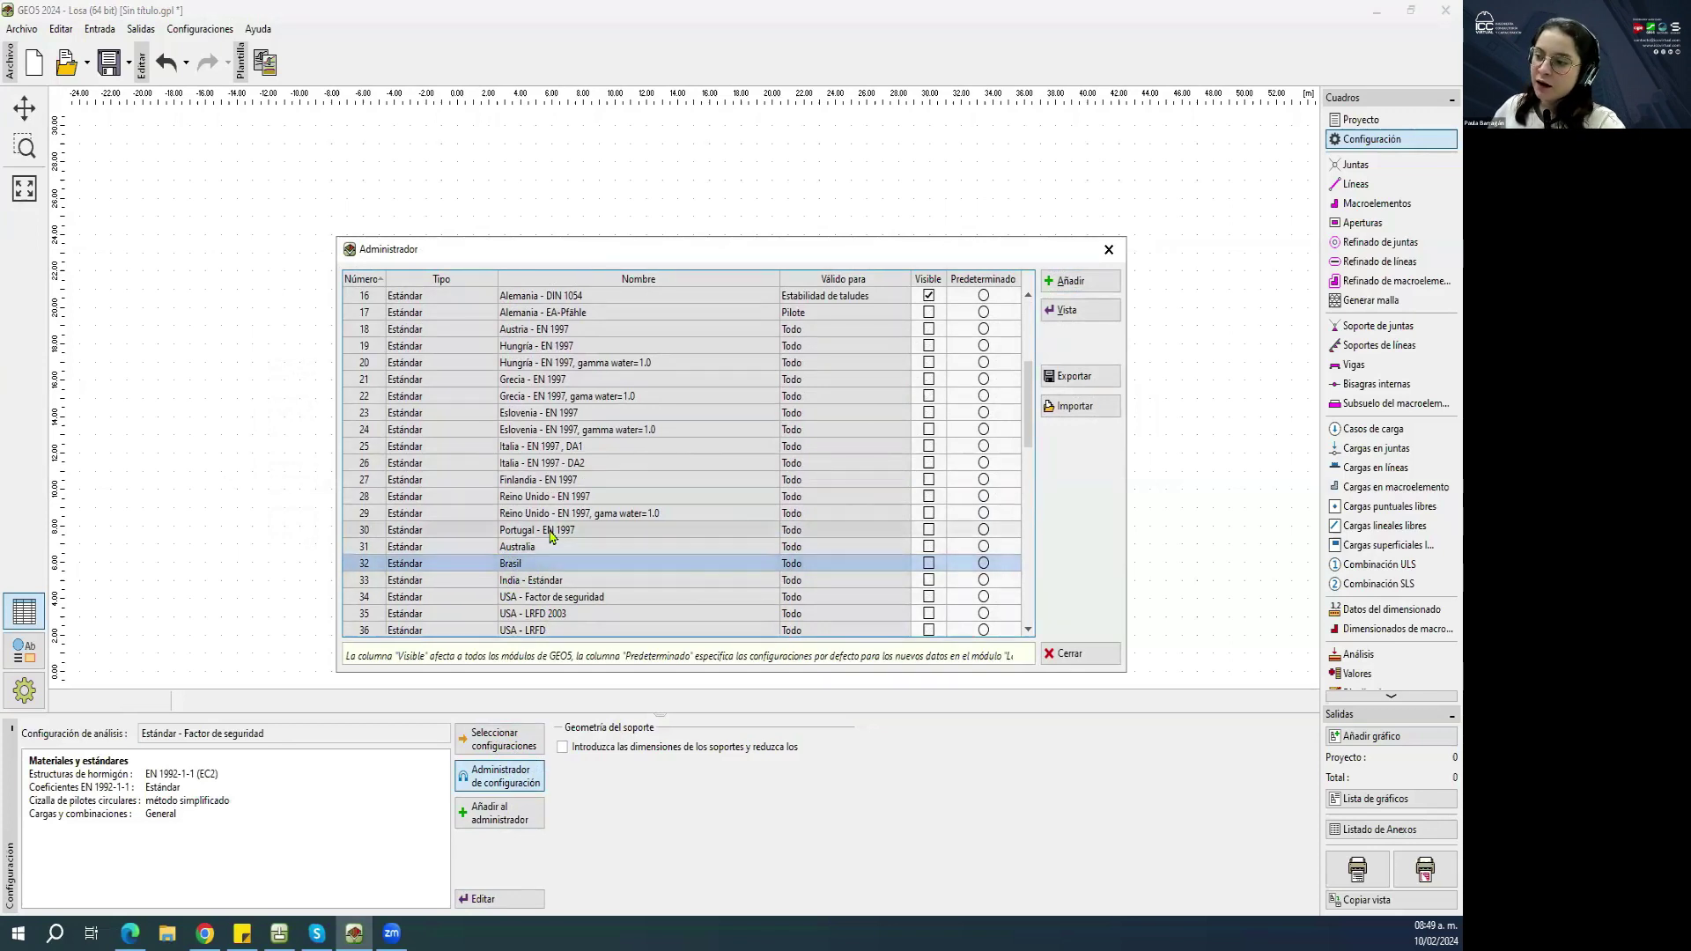
scroll(546, 493, down, 1)
scroll(556, 451, down, 3)
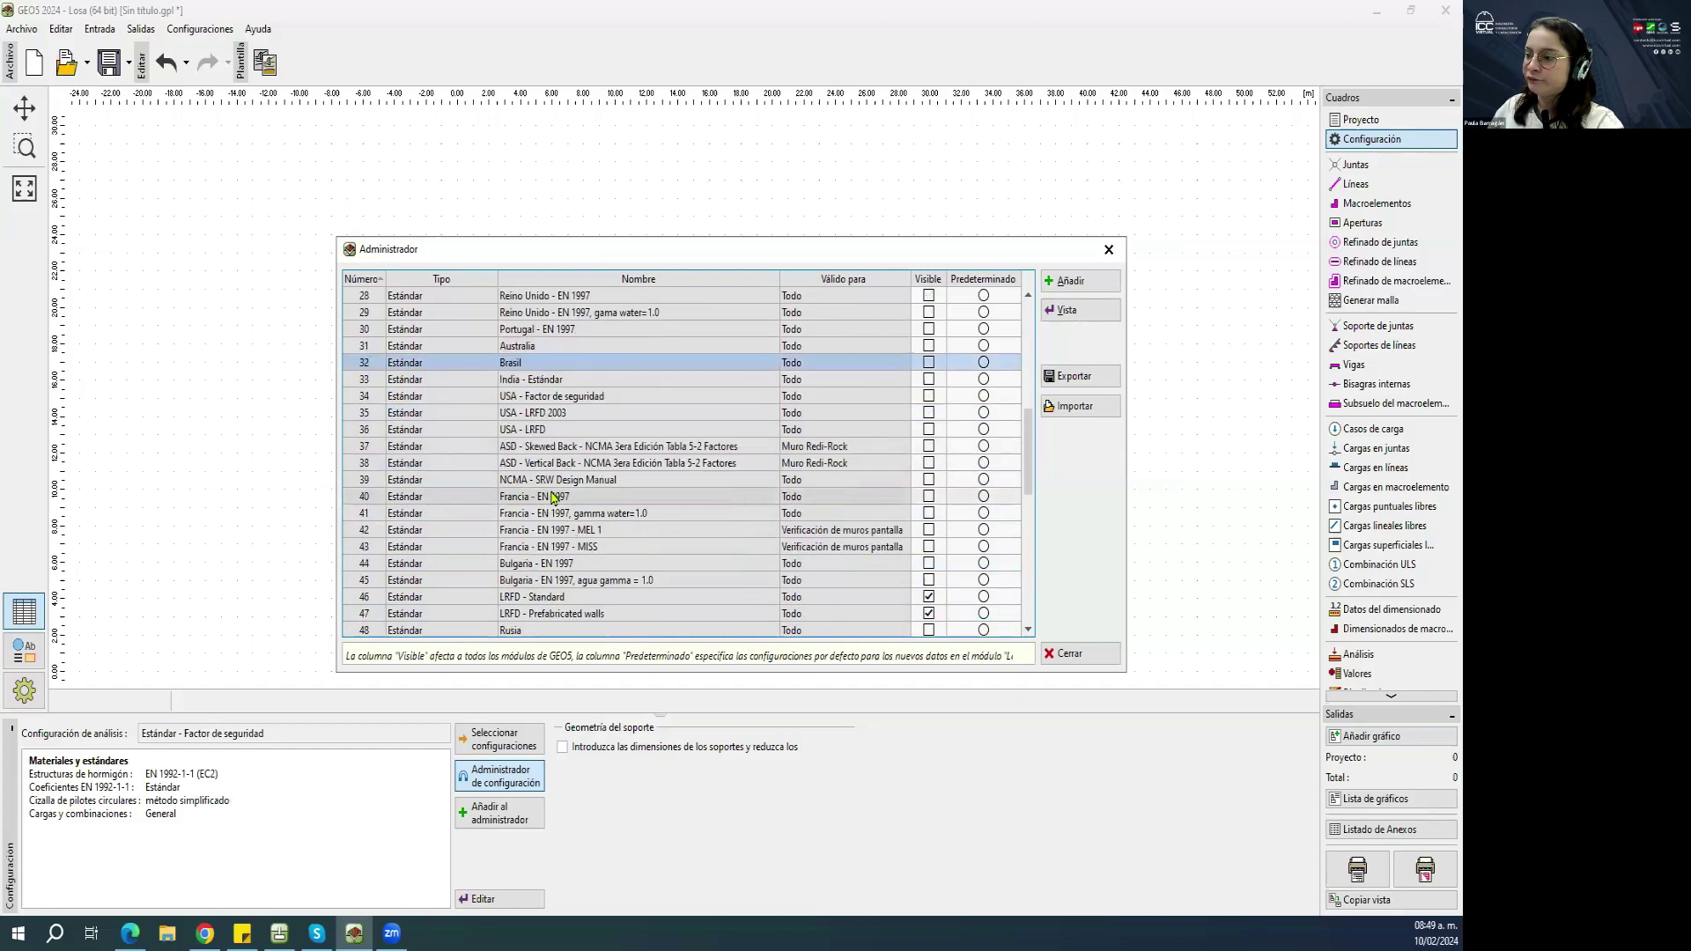
scroll(563, 546, down, 2)
scroll(567, 551, down, 2)
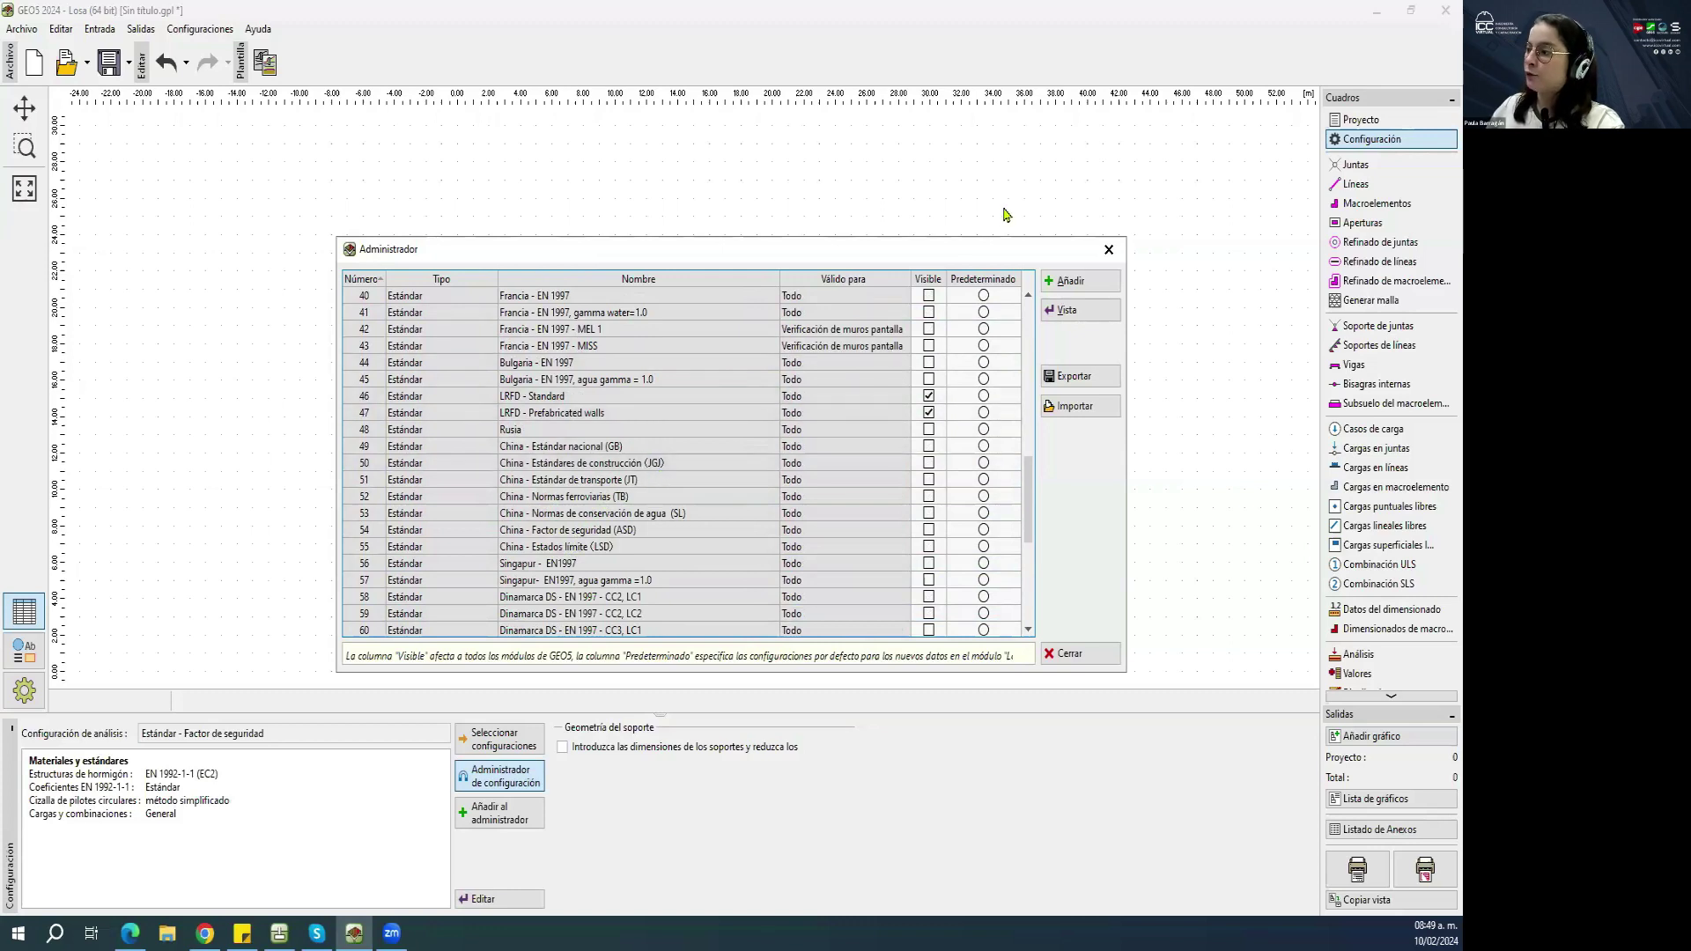
click(1109, 249)
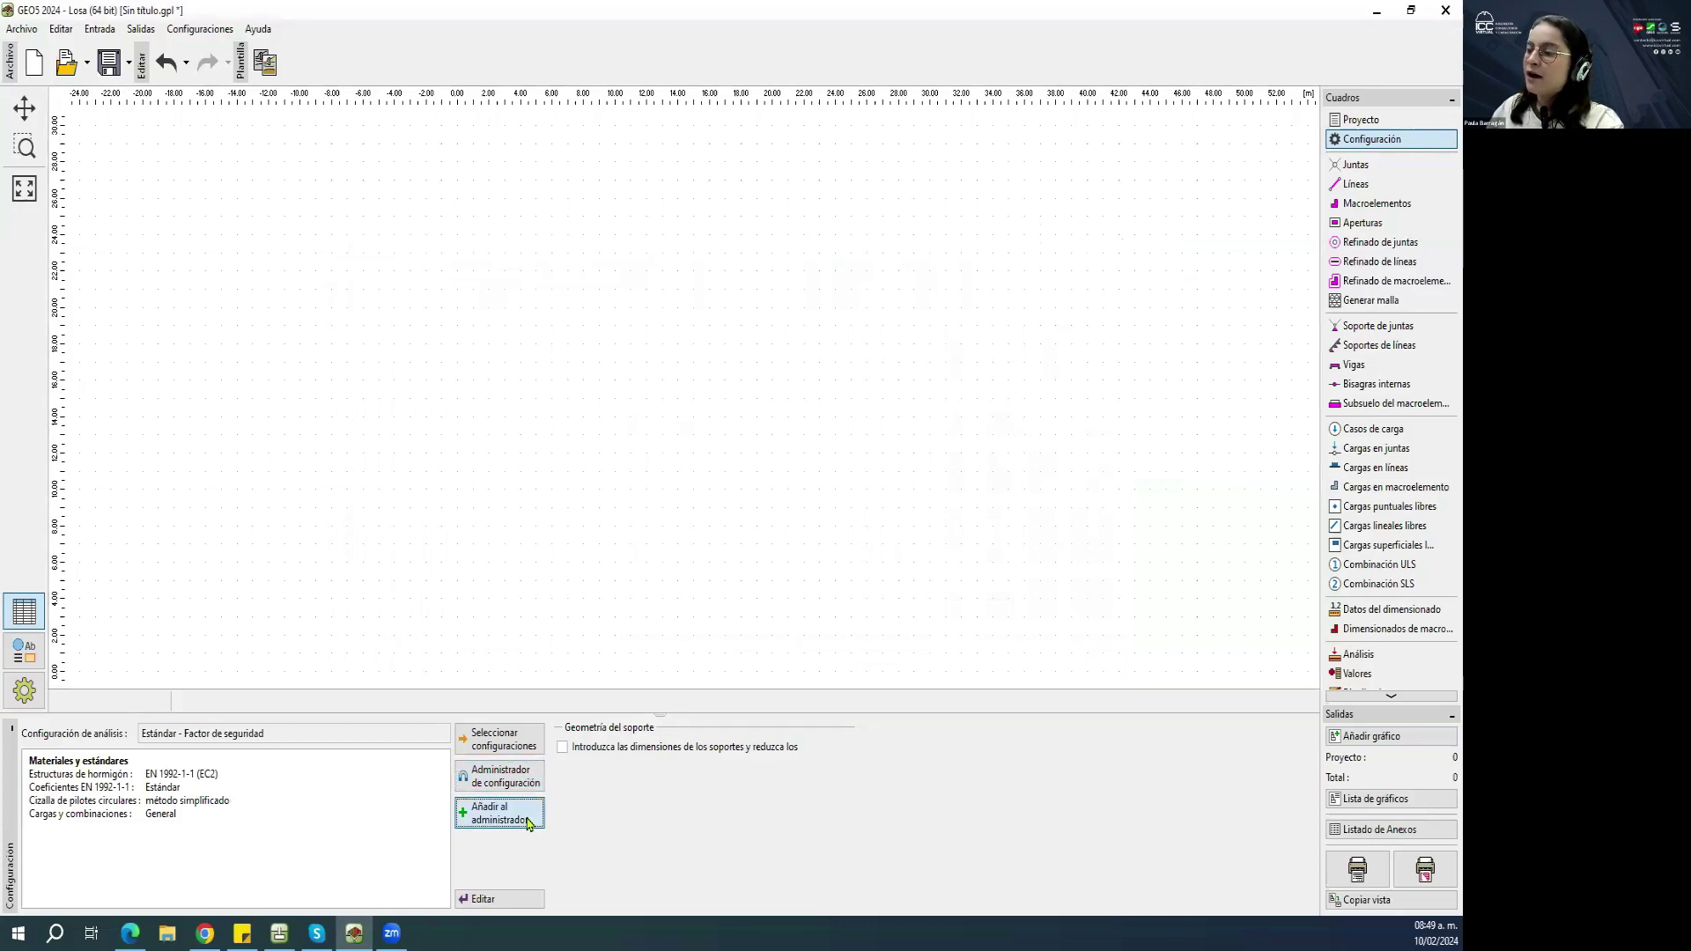
Examine the materials and standards and wall analysis settings offered when adding the current configuration to the administrator.
click(526, 806)
click(420, 80)
click(370, 79)
click(407, 86)
click(474, 84)
click(438, 86)
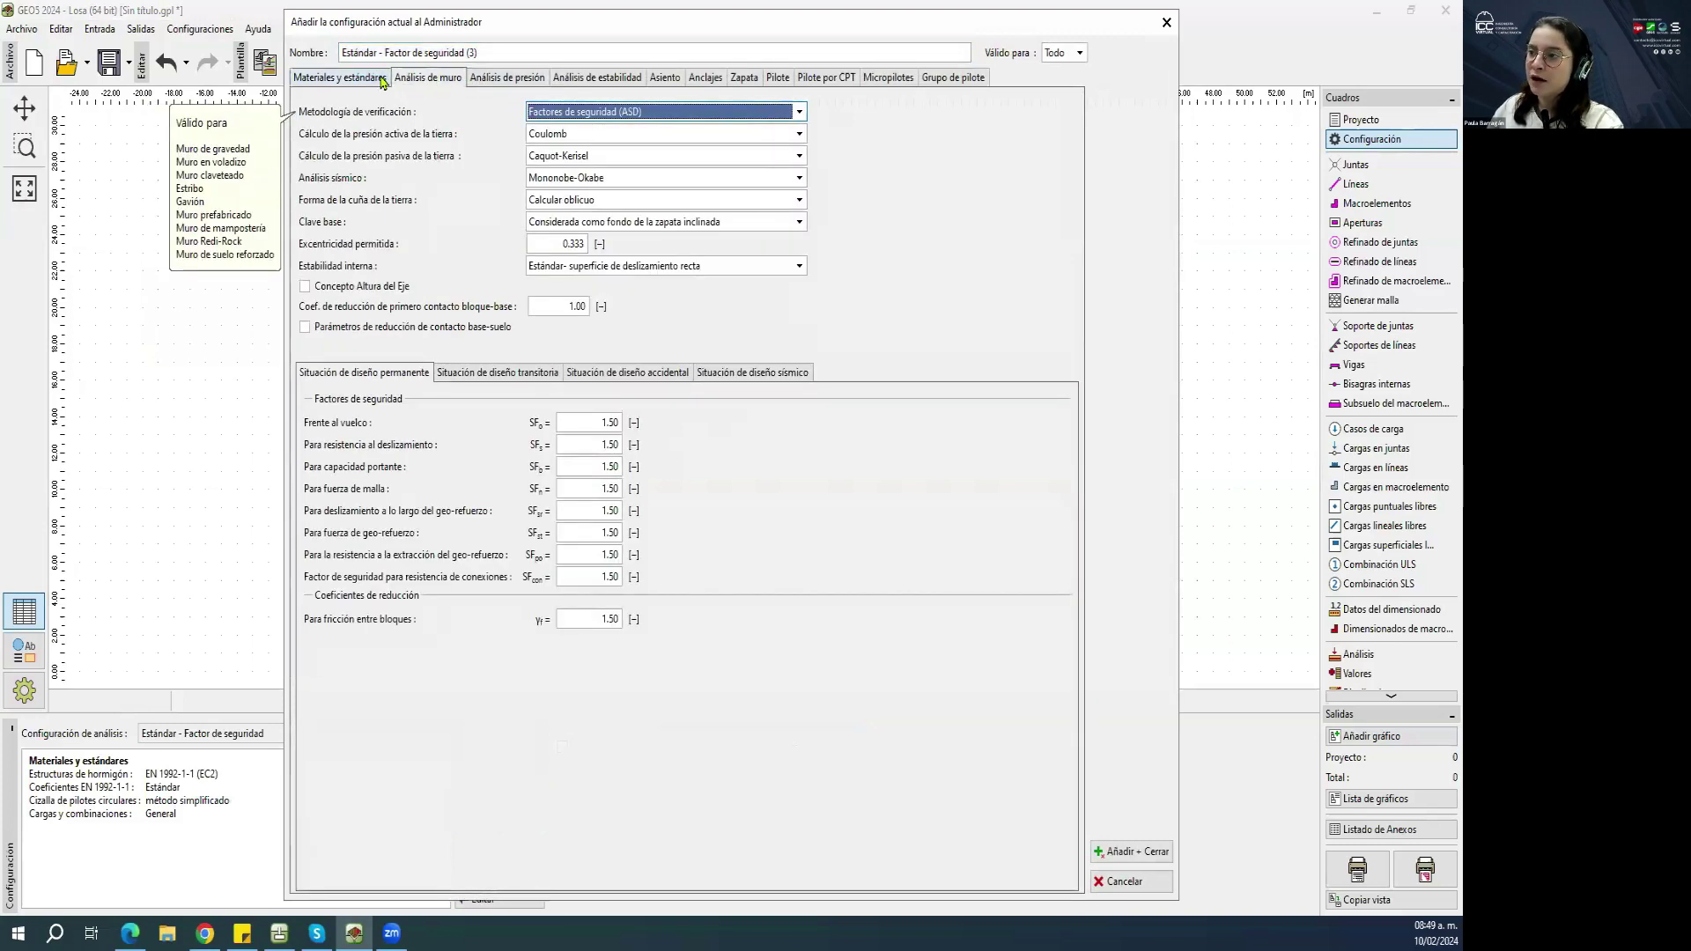
click(384, 81)
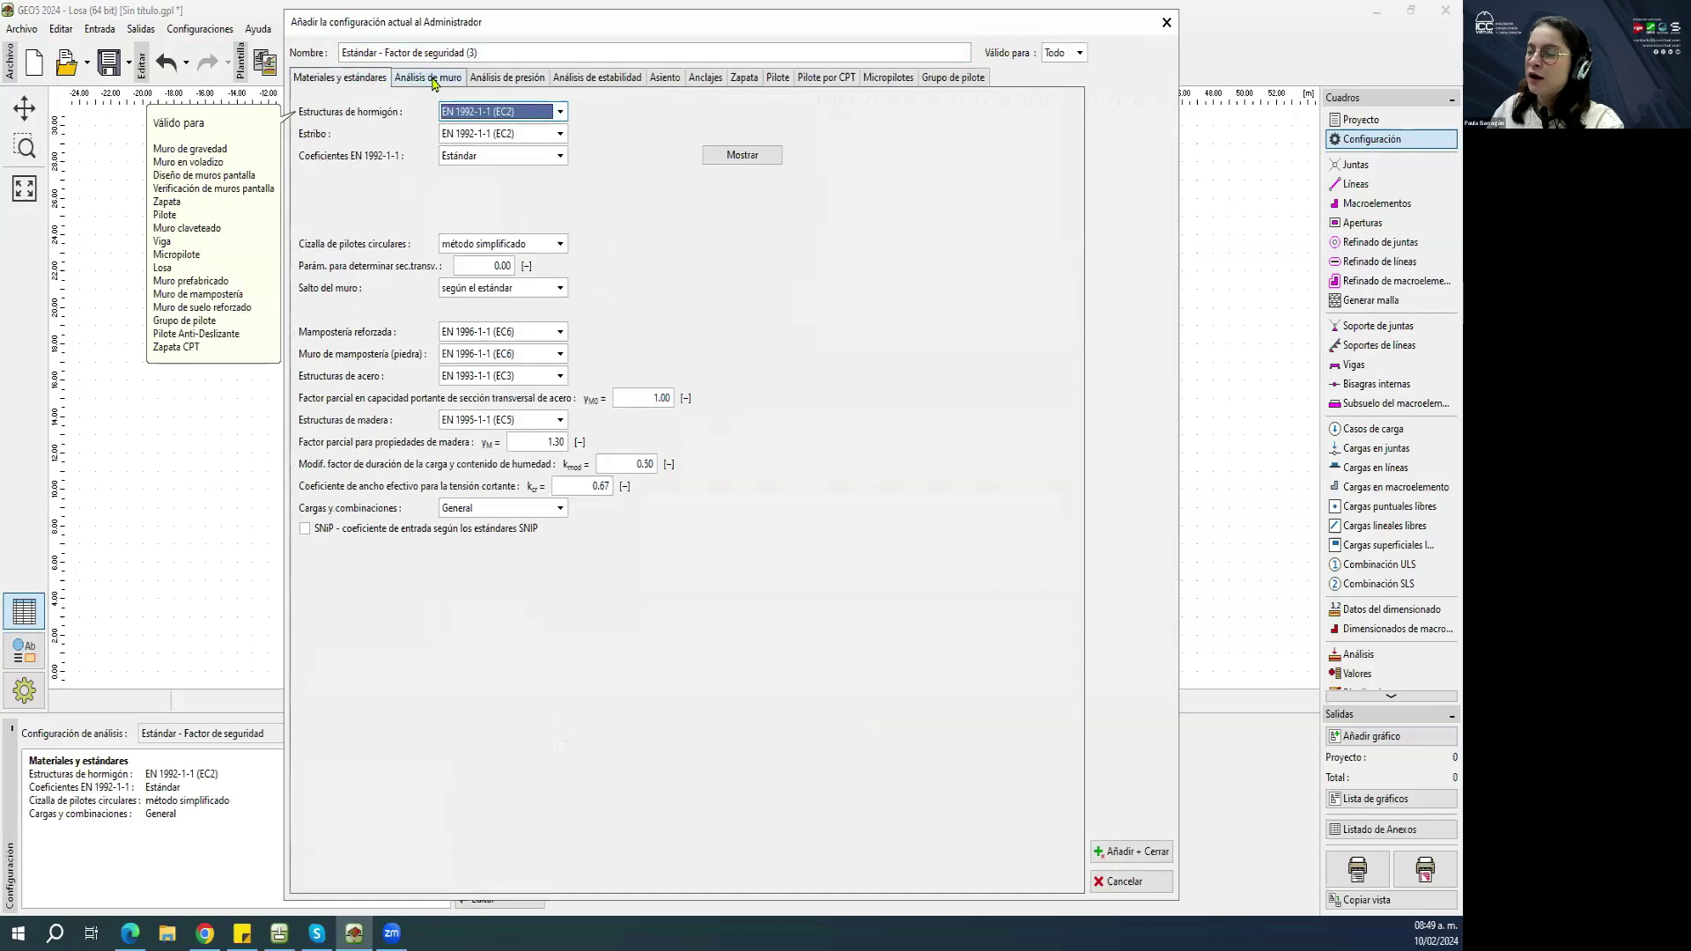
click(433, 85)
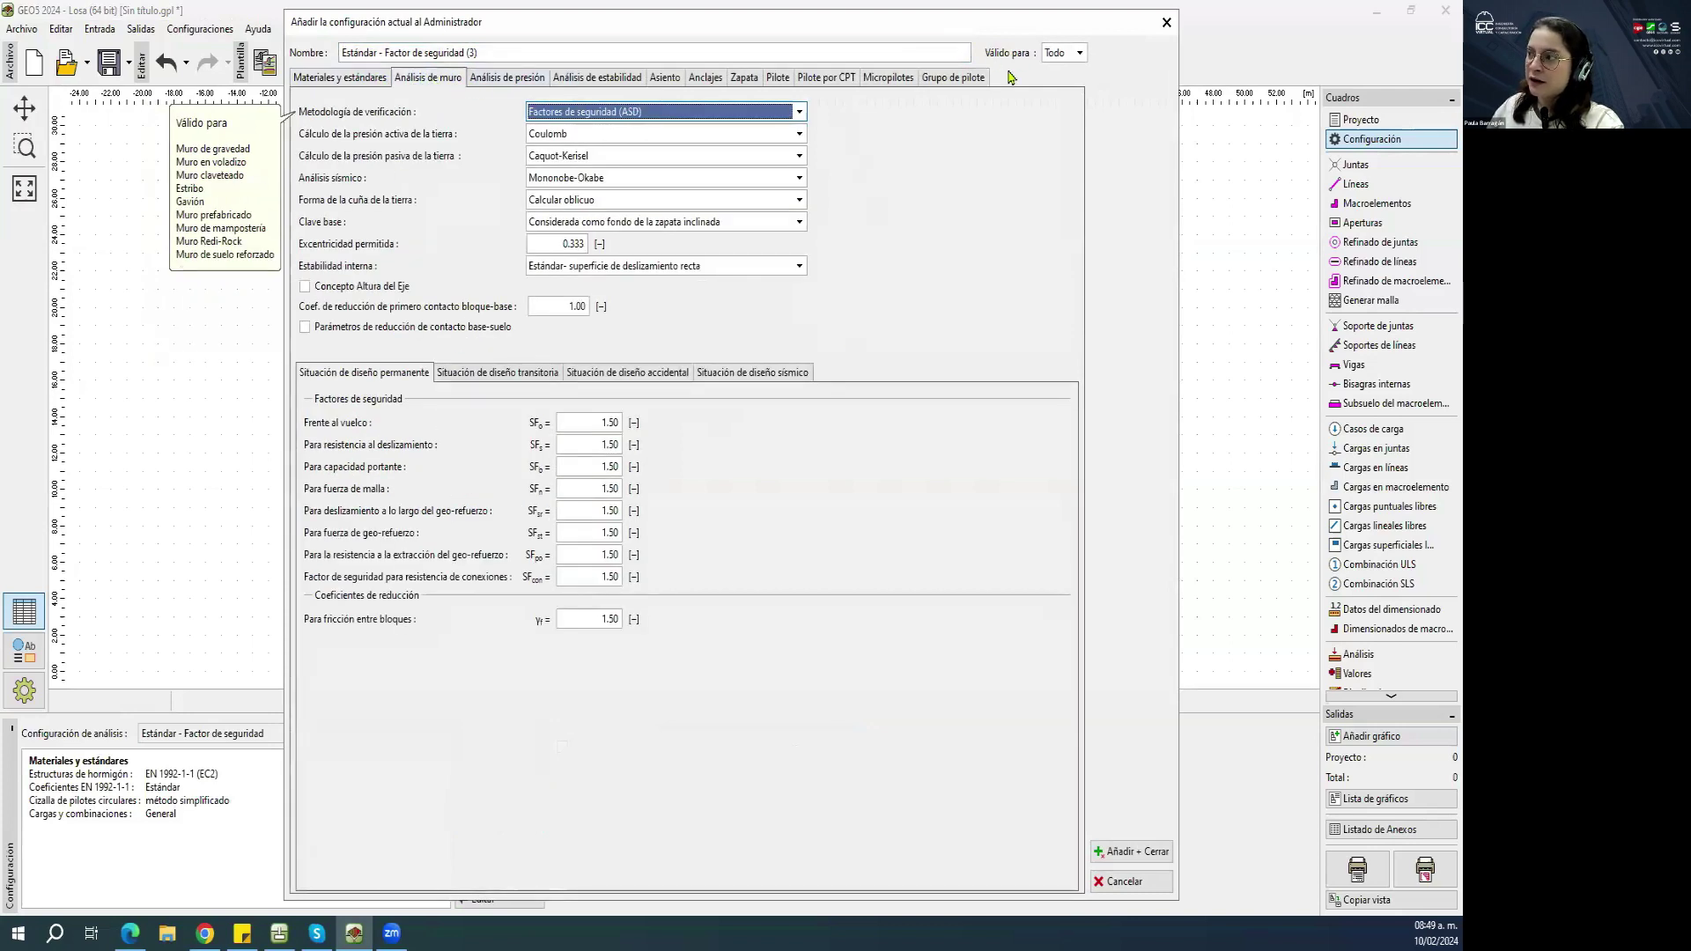
Try restricting the validity of the configuration being added to the administrator to Losa.
click(1054, 54)
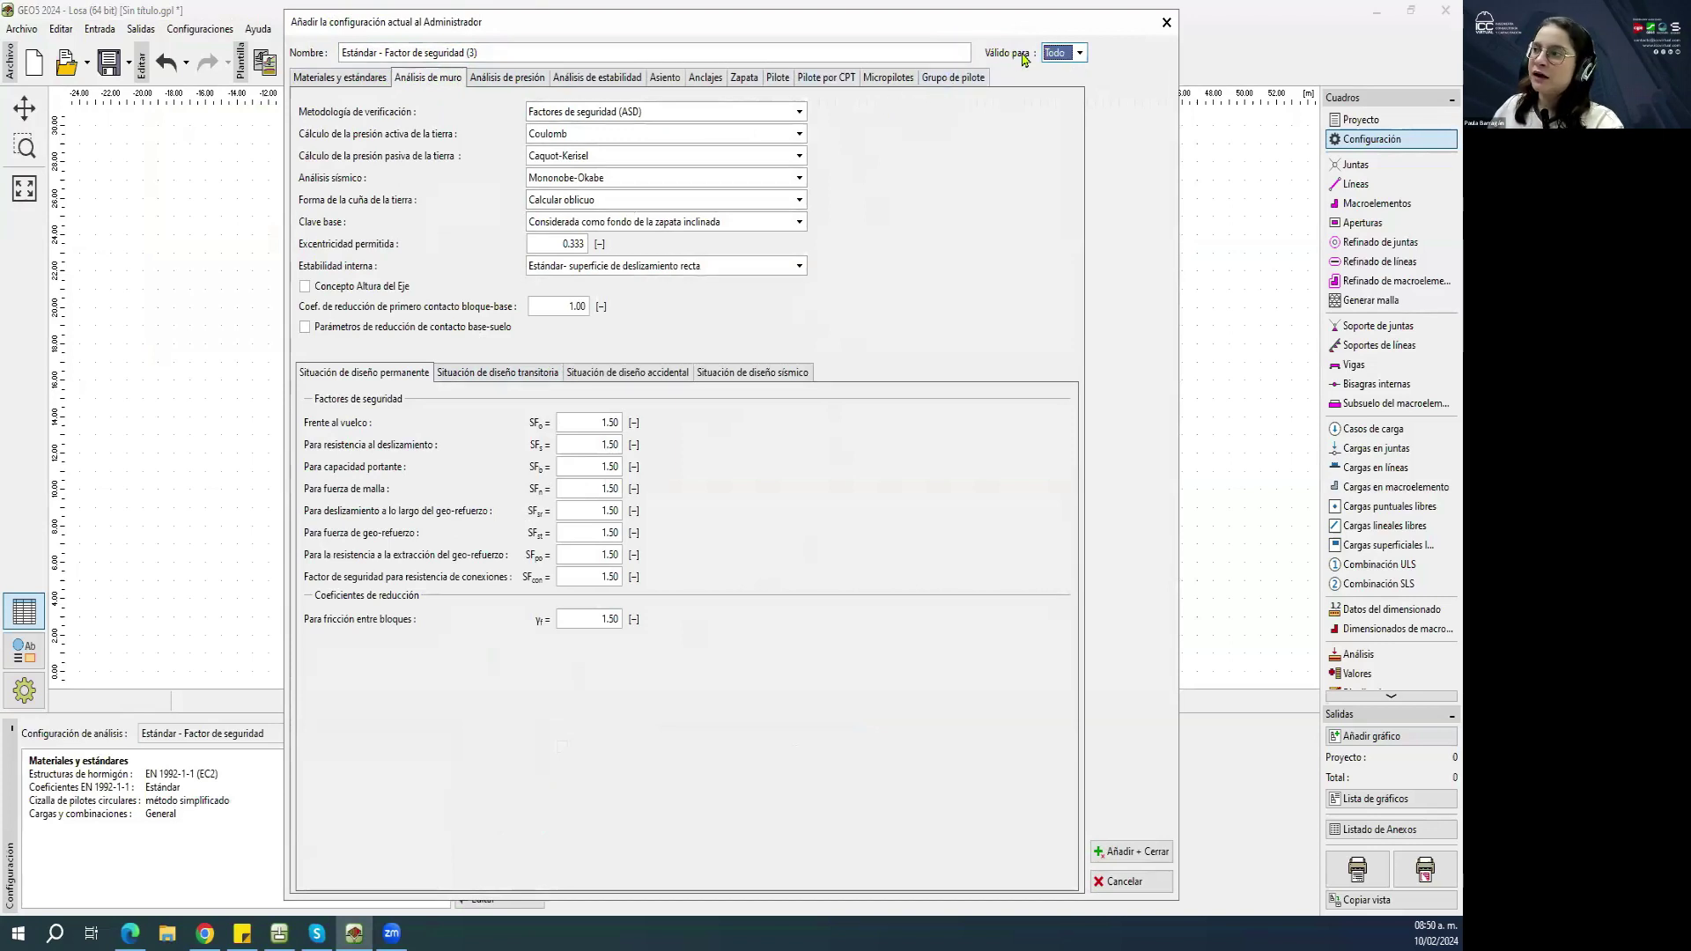
click(1061, 55)
click(1061, 83)
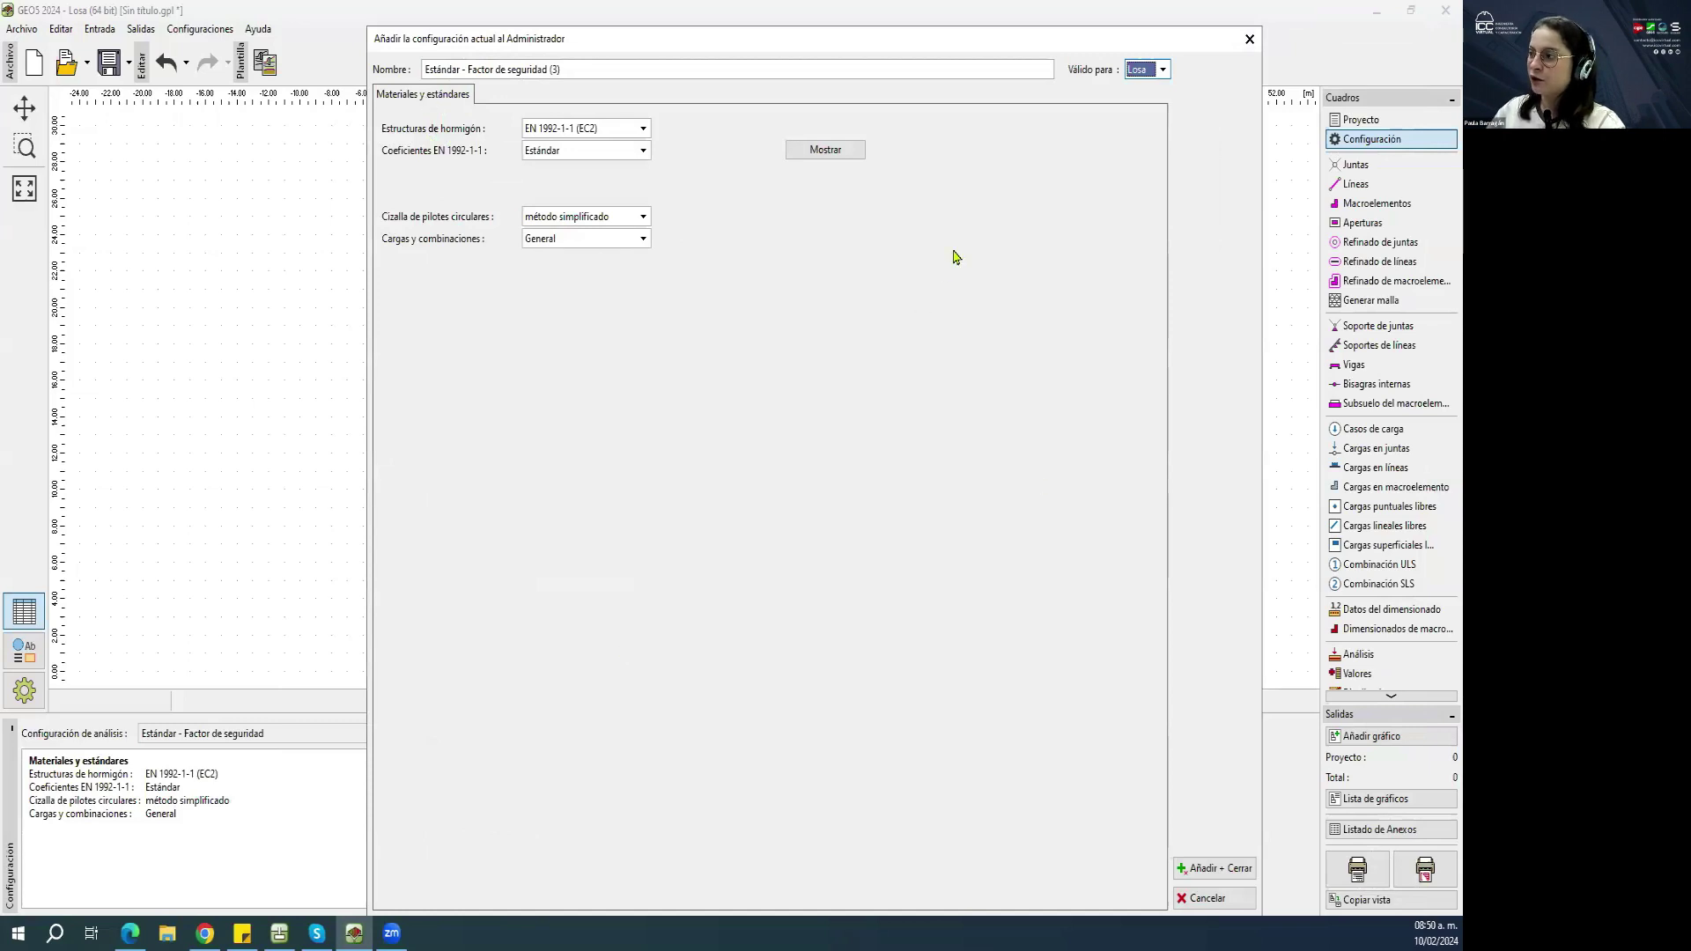
click(1249, 38)
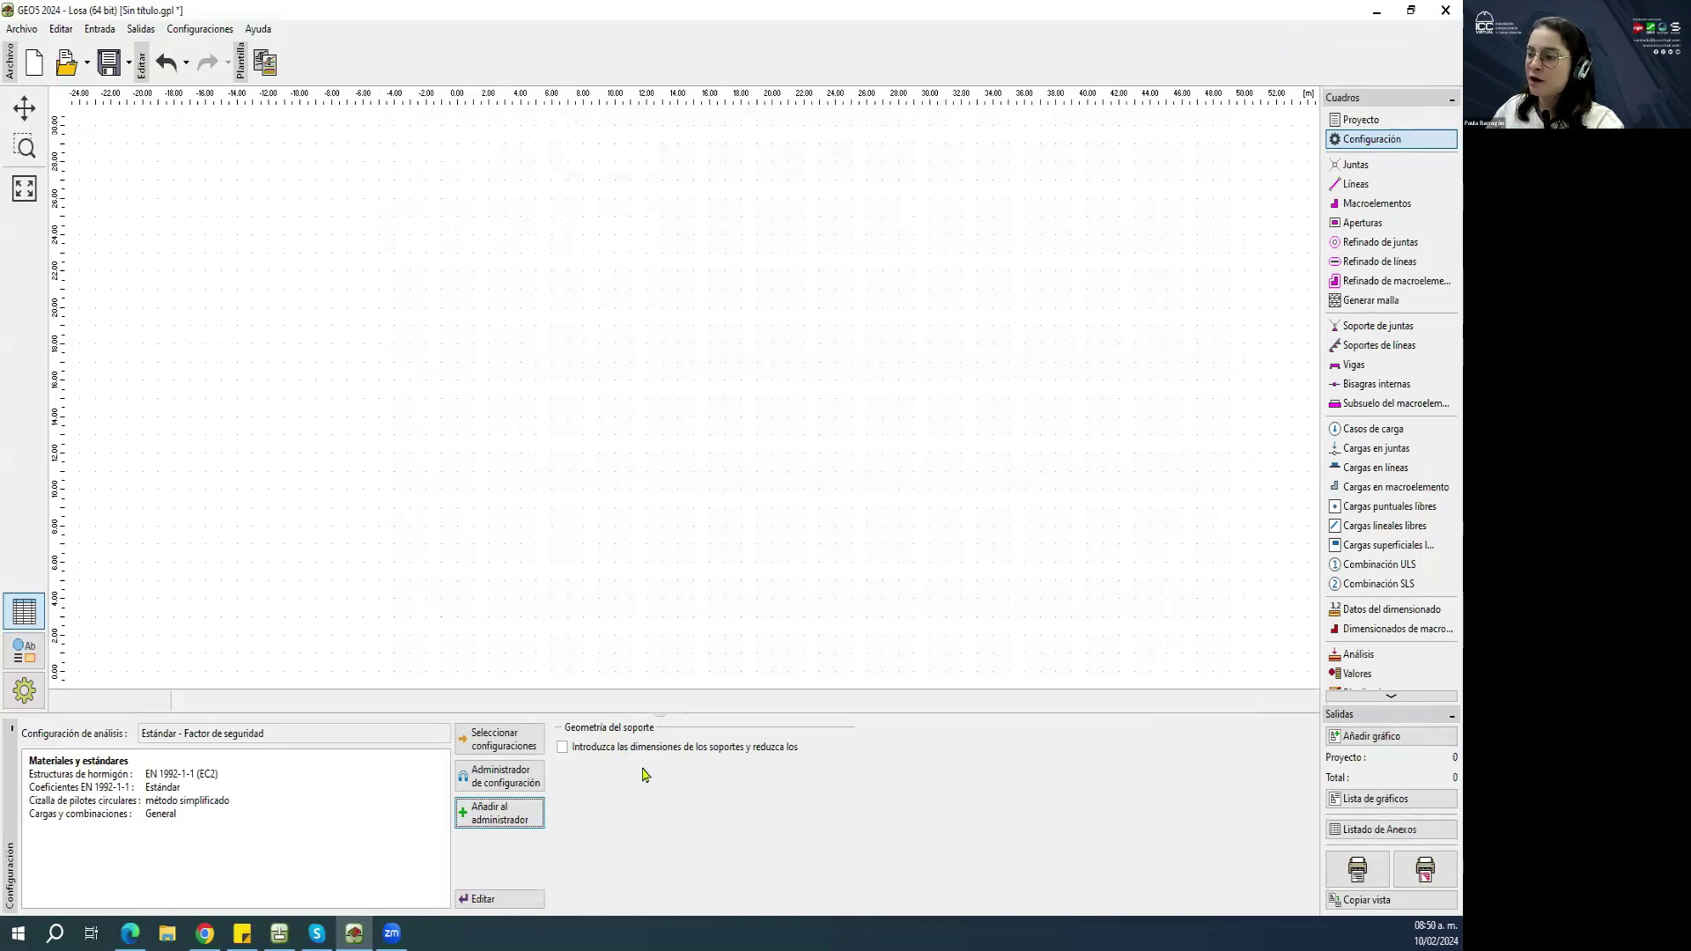
Enable the support geometry option for entering support dimensions, and read the help topic on the Configuración frame.
click(563, 747)
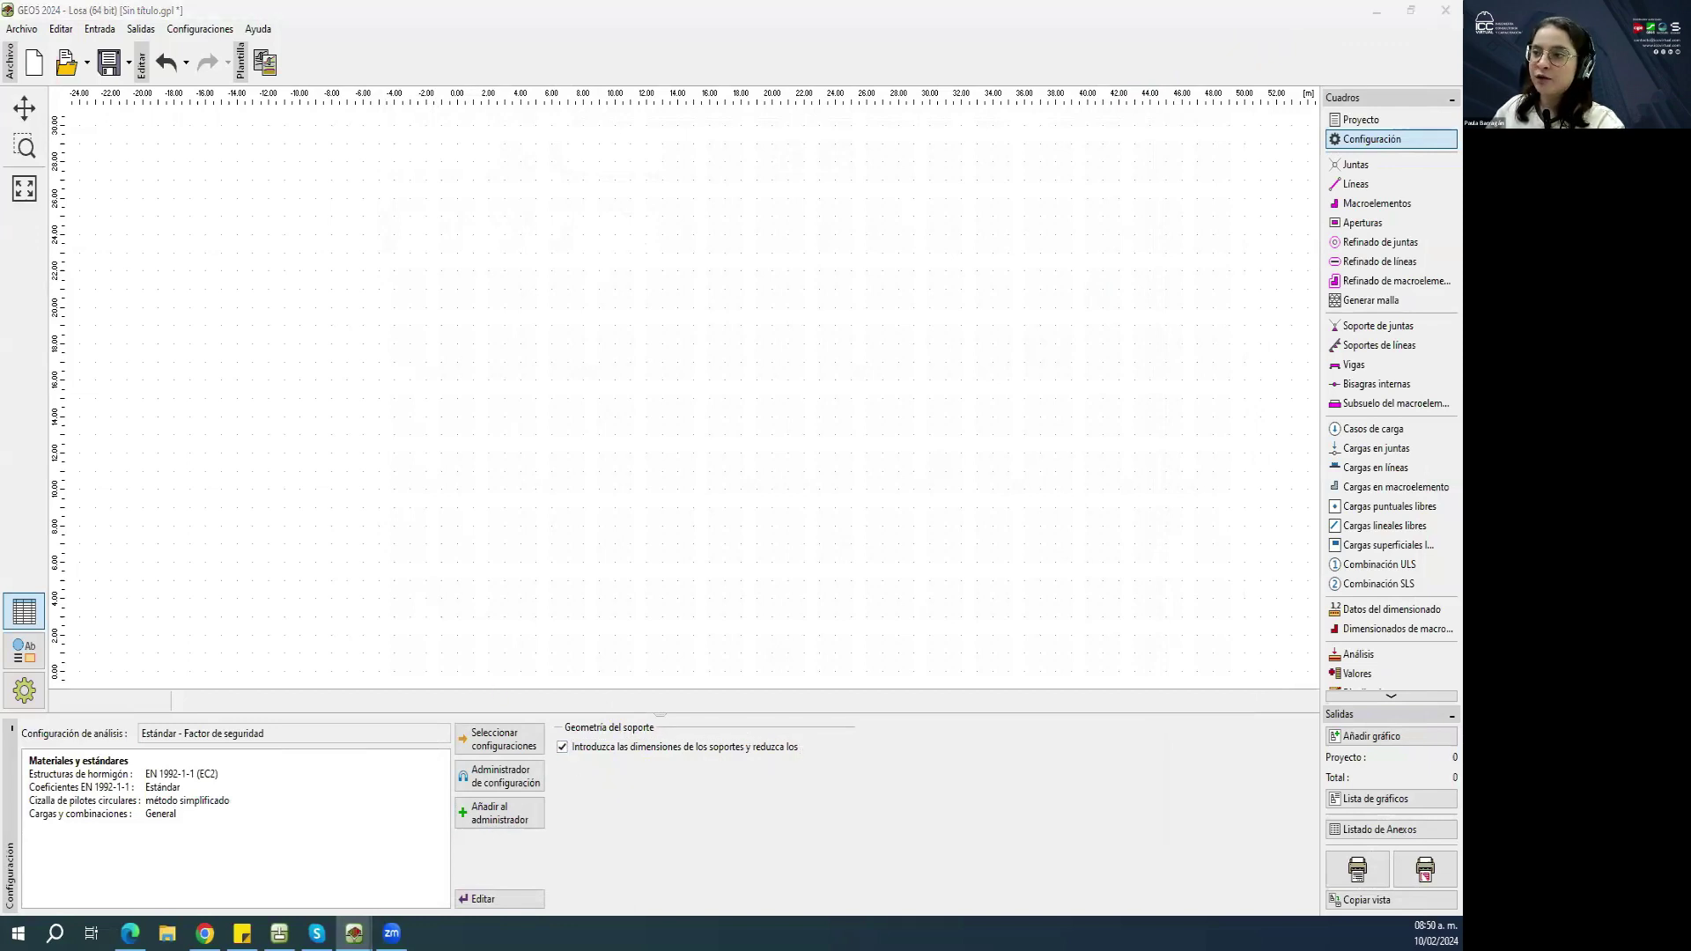
key(F1)
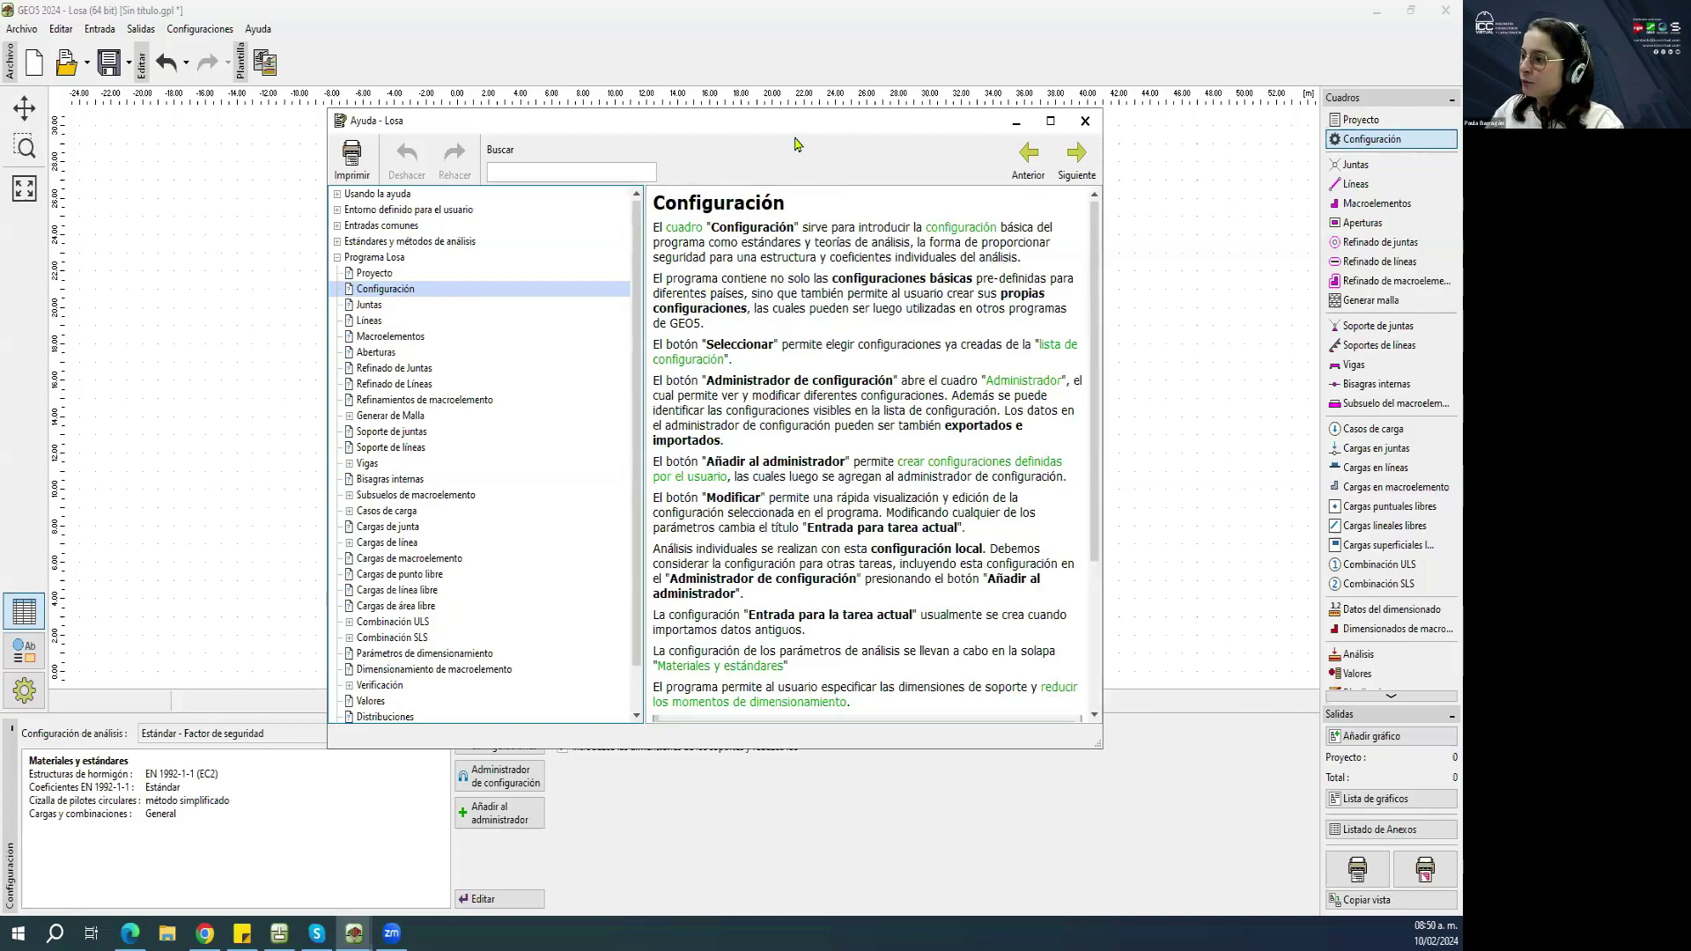
scroll(875, 412, down, 5)
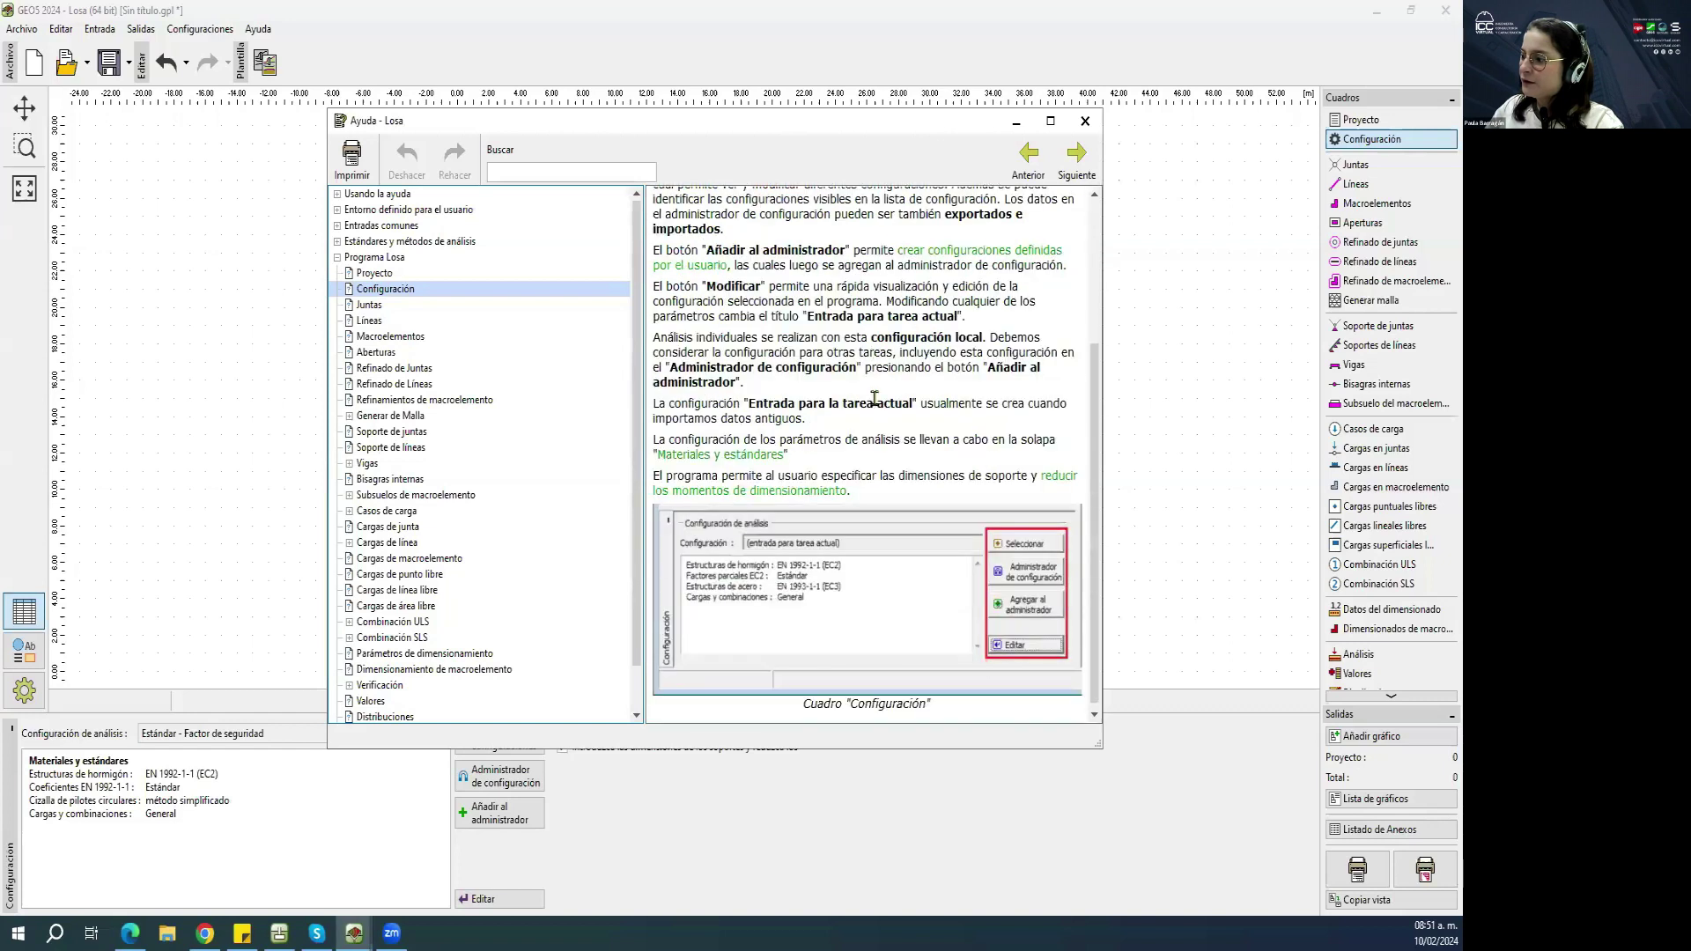
mouse_move(824, 511)
mouse_down()
mouse_move(896, 511)
mouse_move(851, 526)
mouse_up()
click(910, 532)
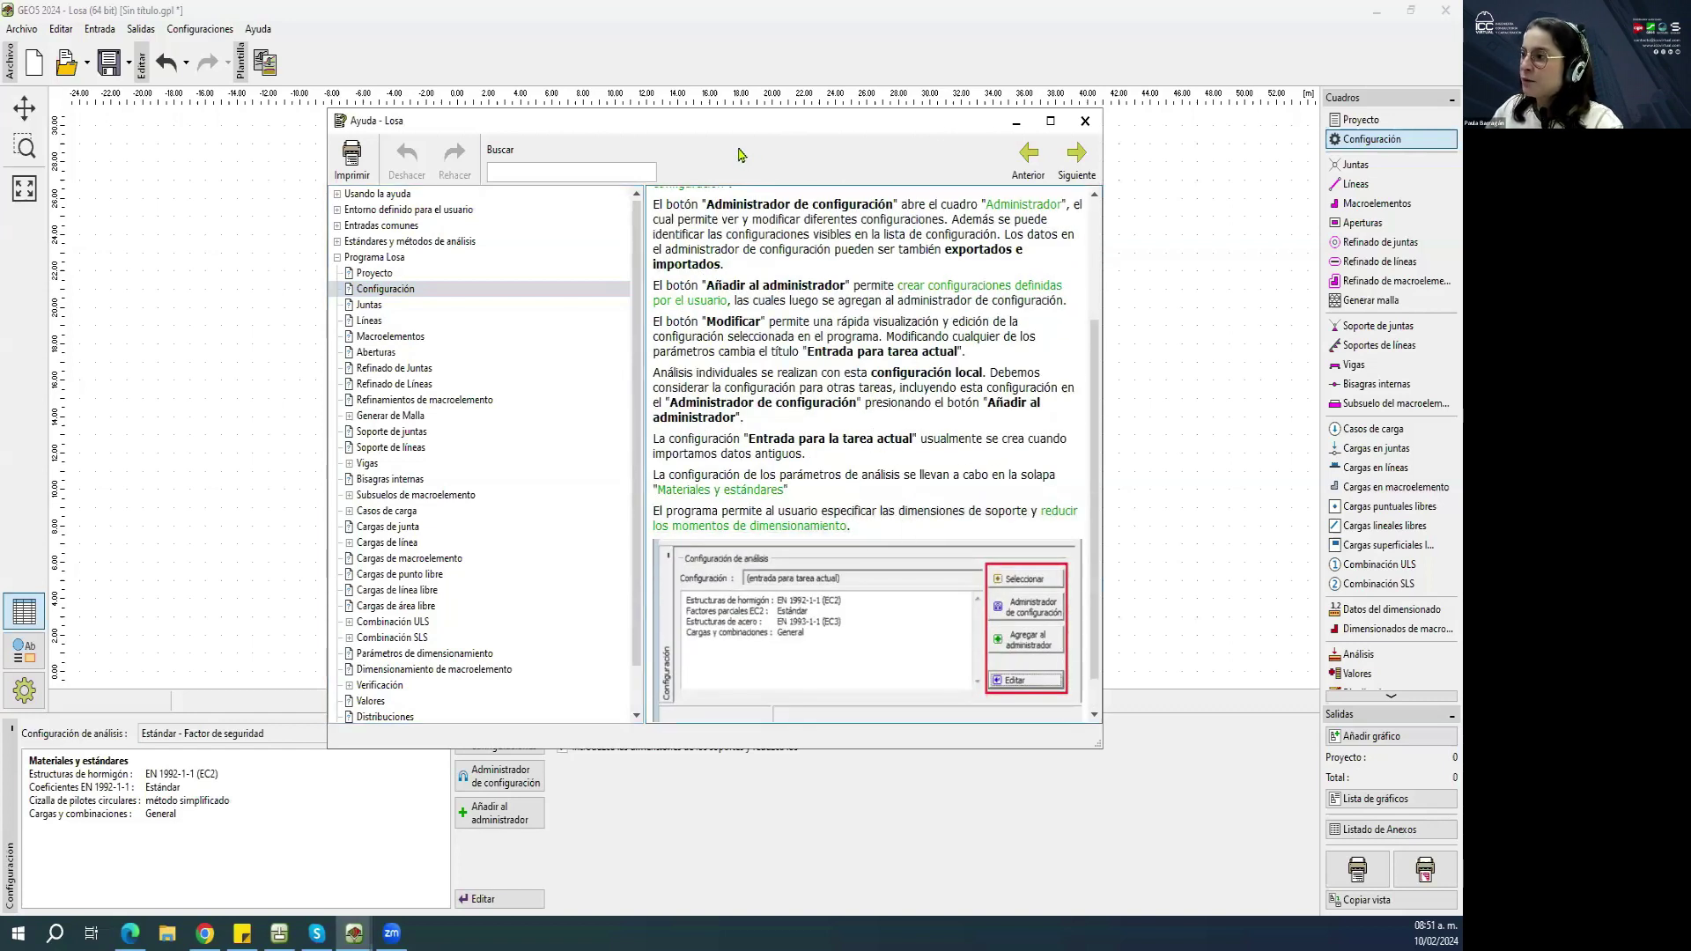
drag(728, 123, 682, 18)
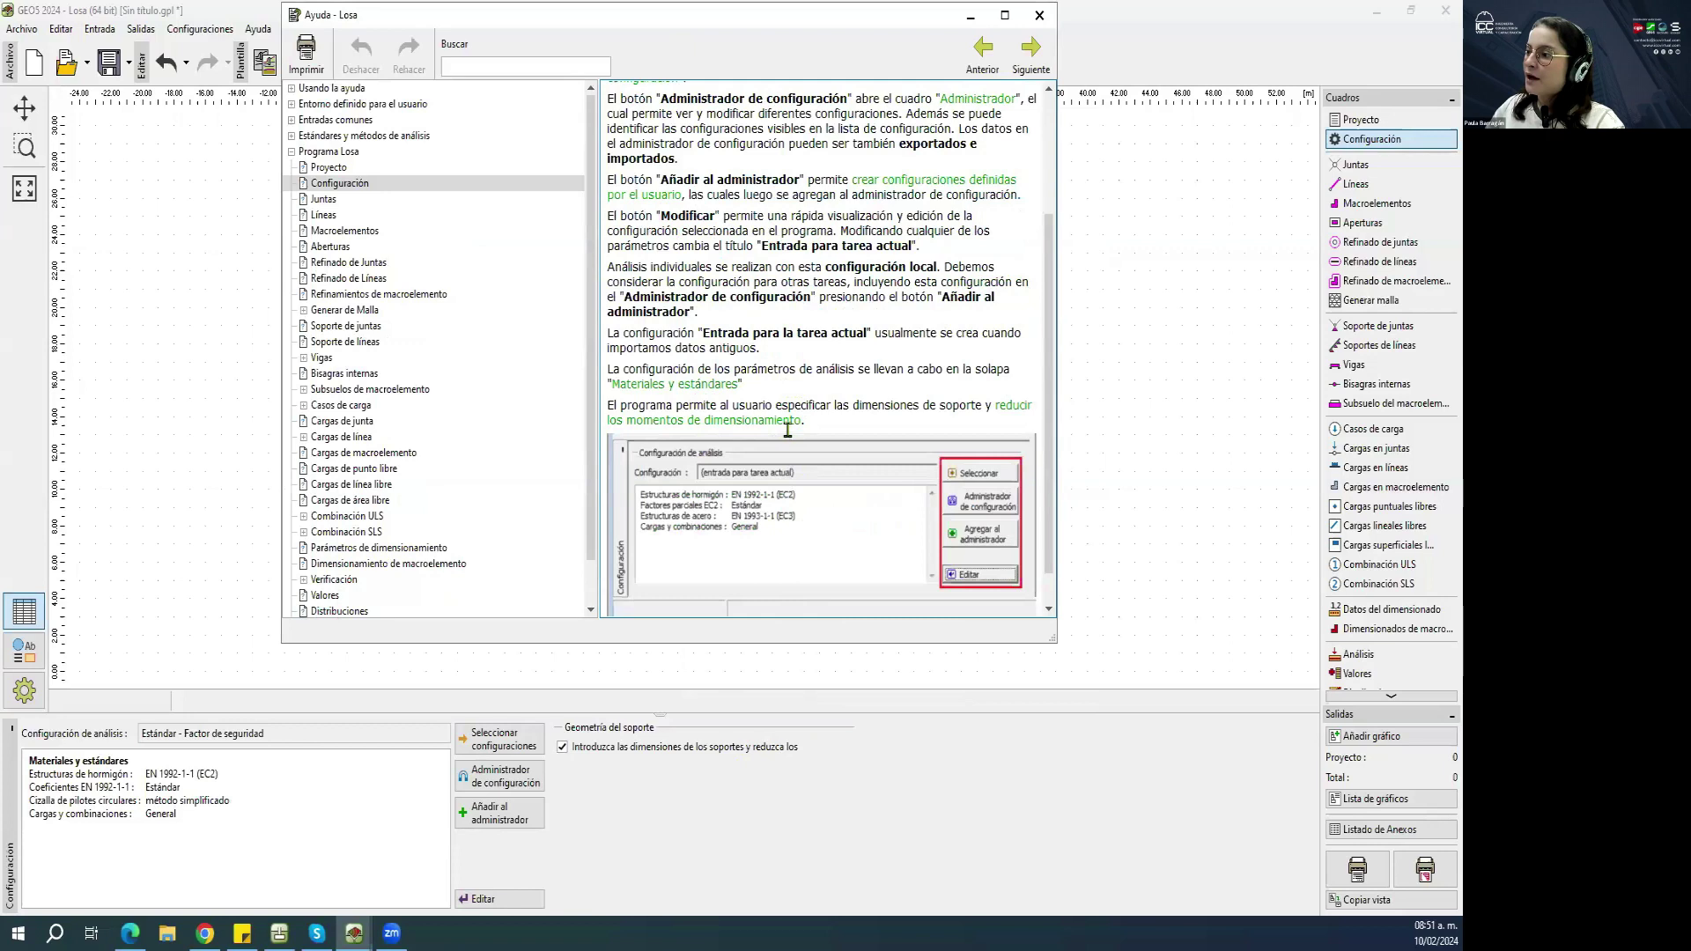
drag(644, 29, 655, 62)
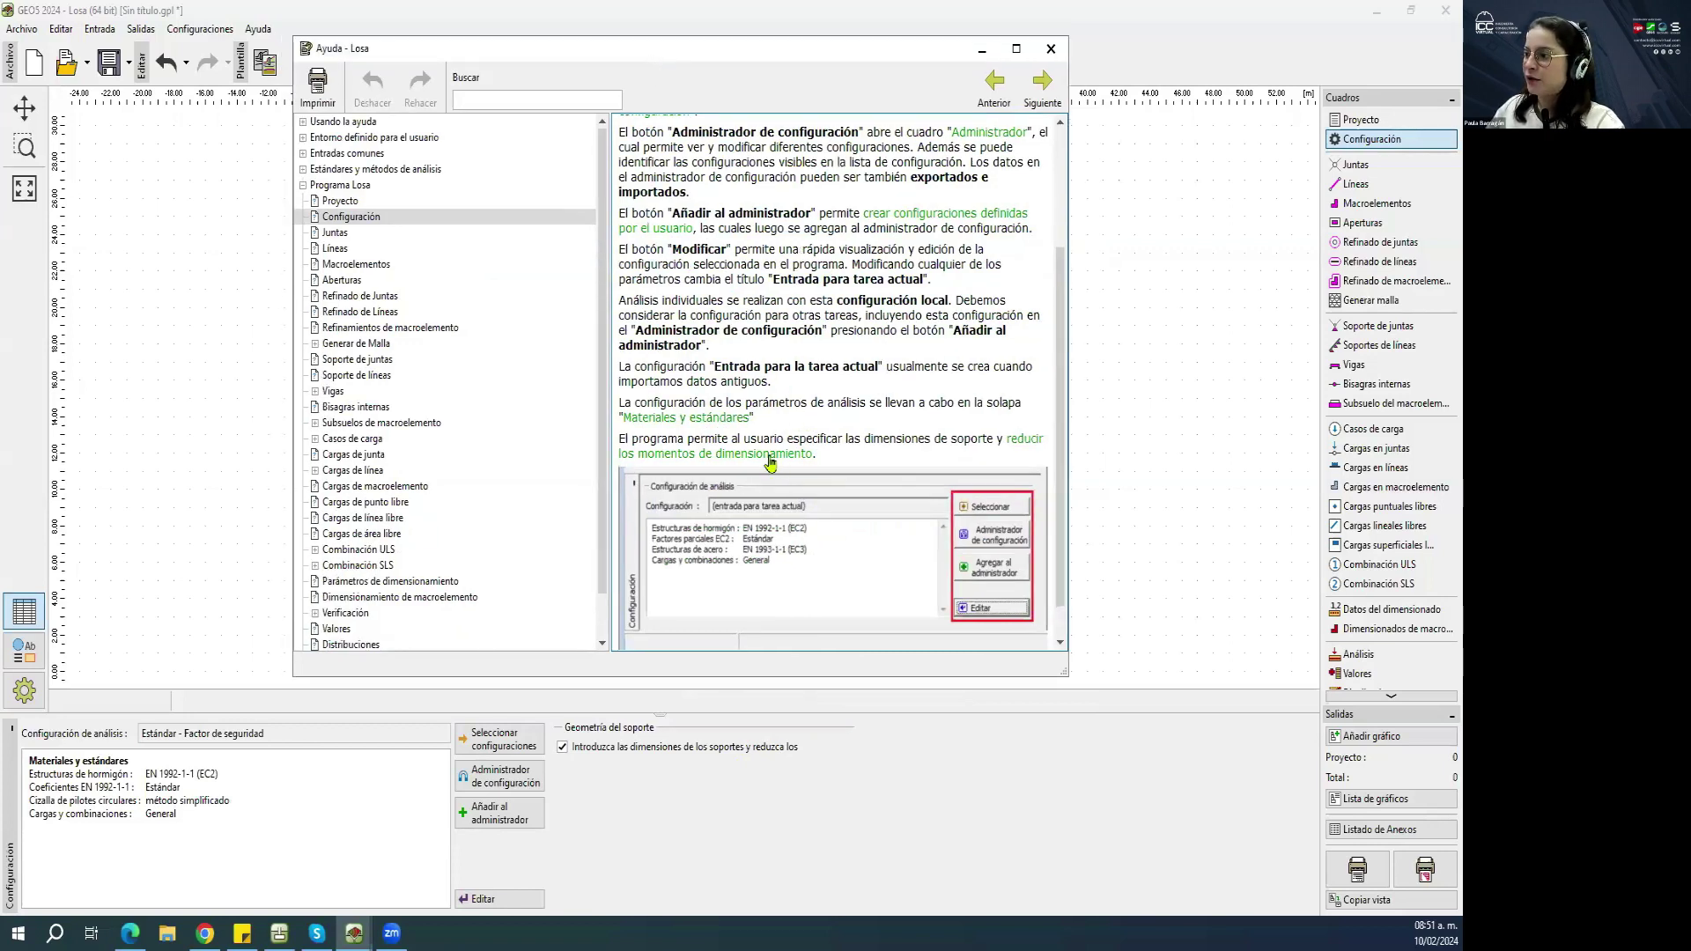
Read the linked help topic on the reduction of bending moments at supports, including its limit value formulas.
click(770, 454)
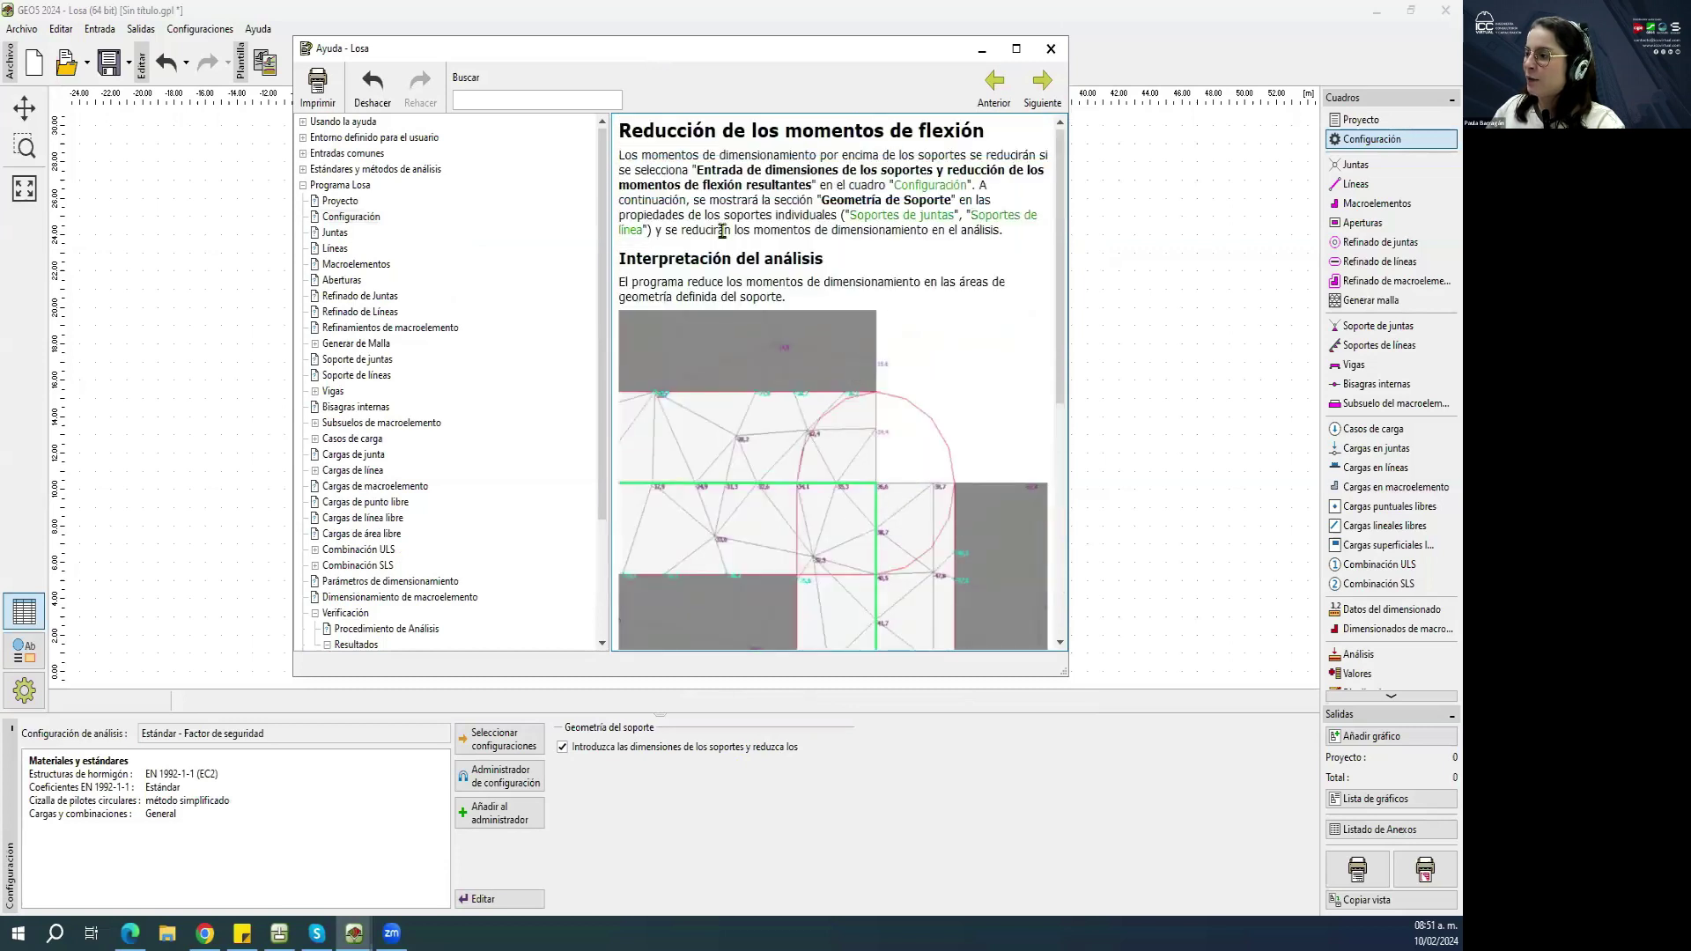
scroll(770, 331, down, 8)
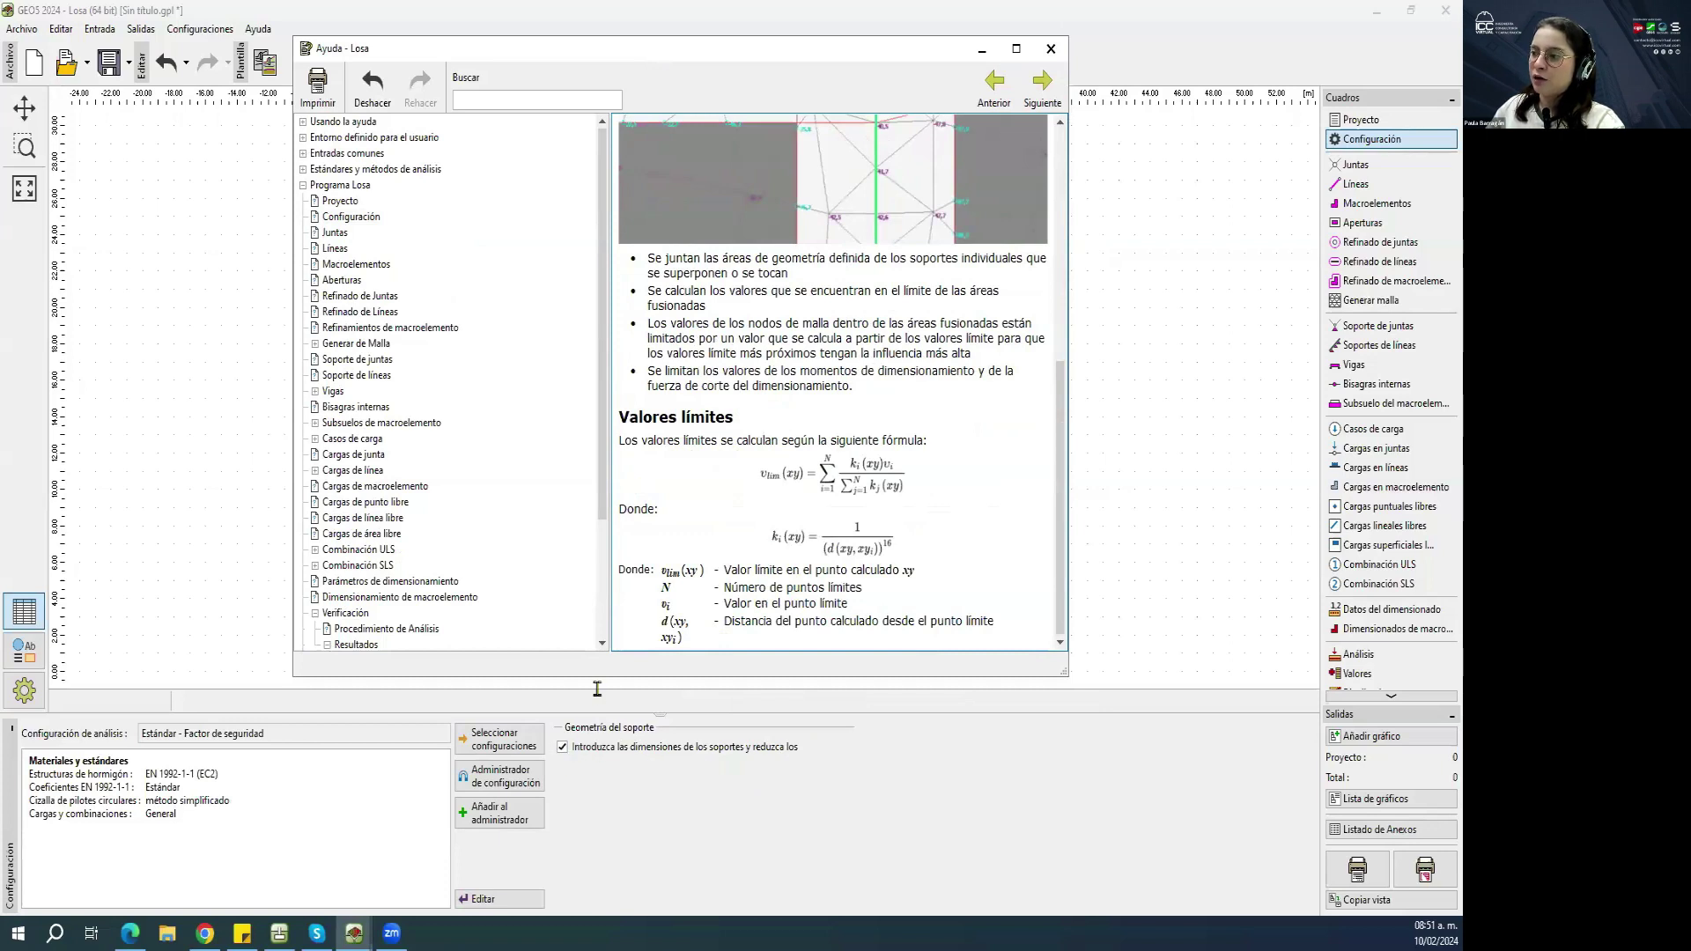
scroll(719, 509, up, 4)
scroll(718, 509, up, 3)
click(1051, 48)
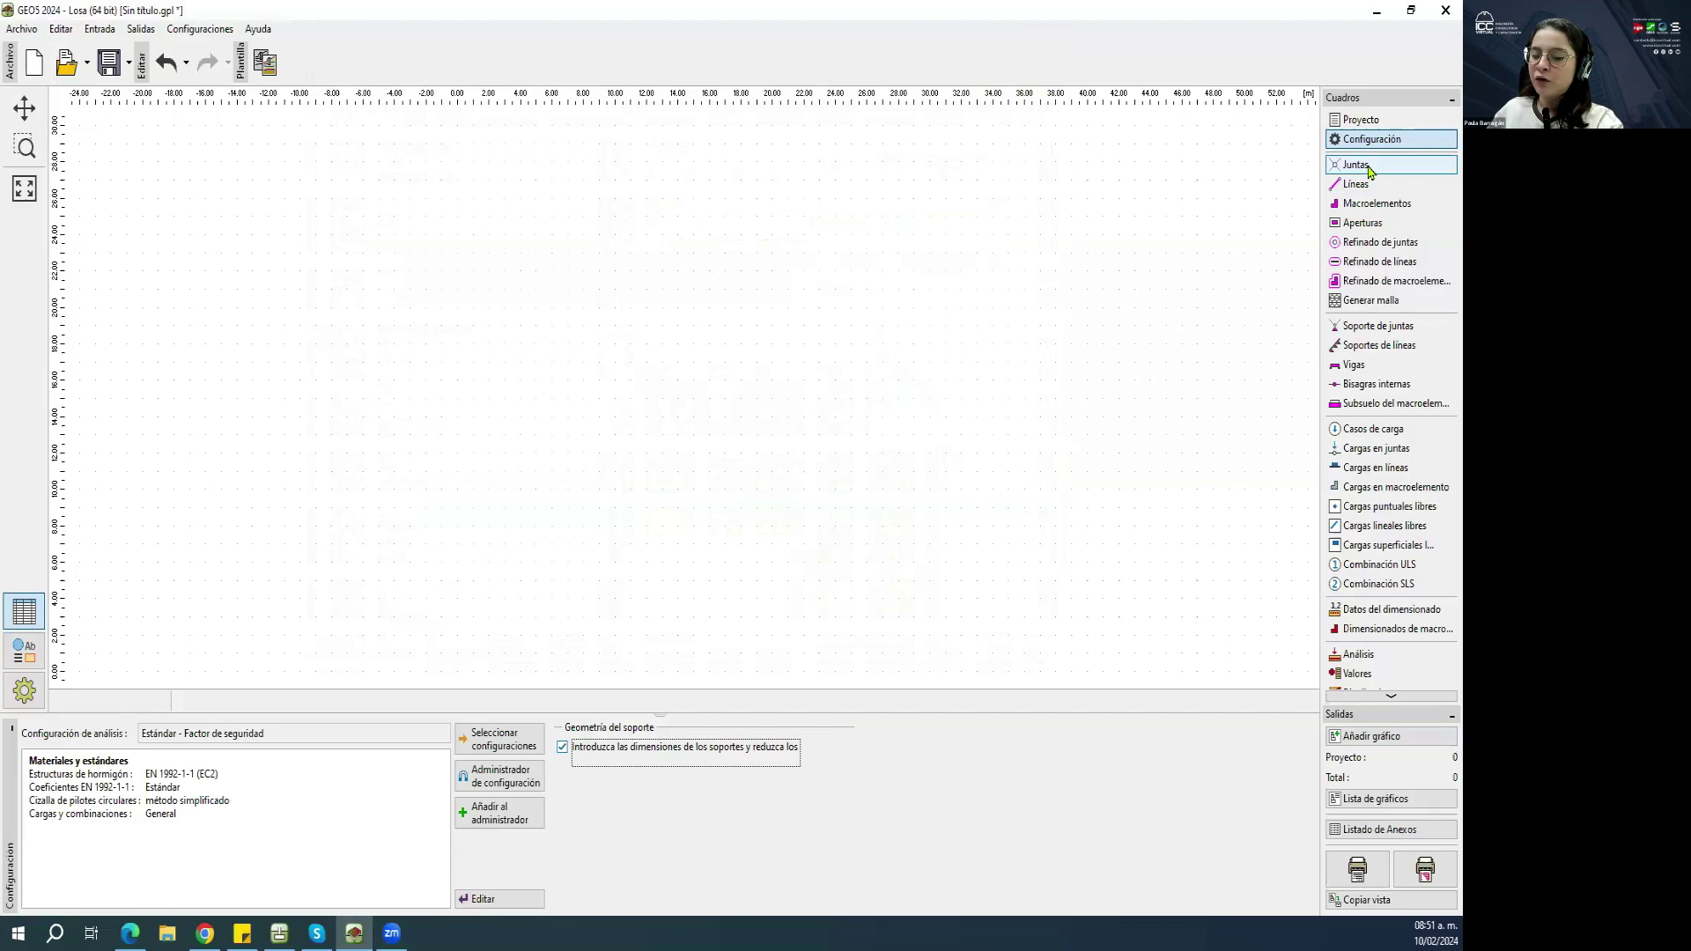
Add a joint by coordinates at x = 0.00 m, y = 4.00 m.
click(1370, 169)
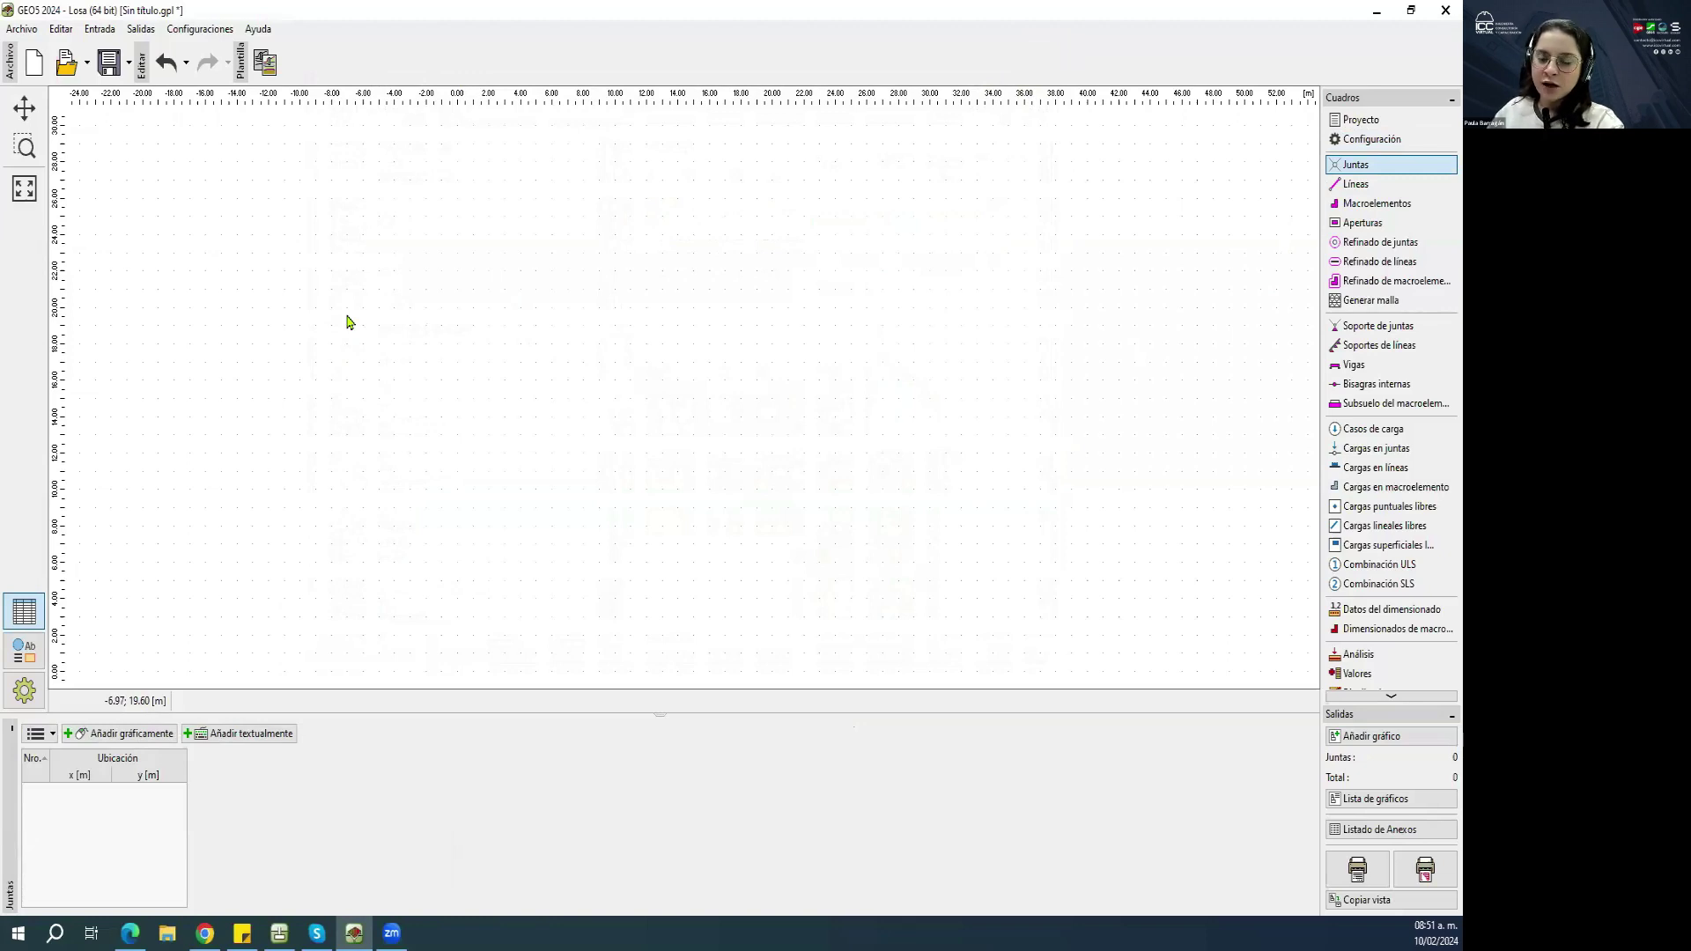
click(115, 735)
key(Escape)
click(200, 734)
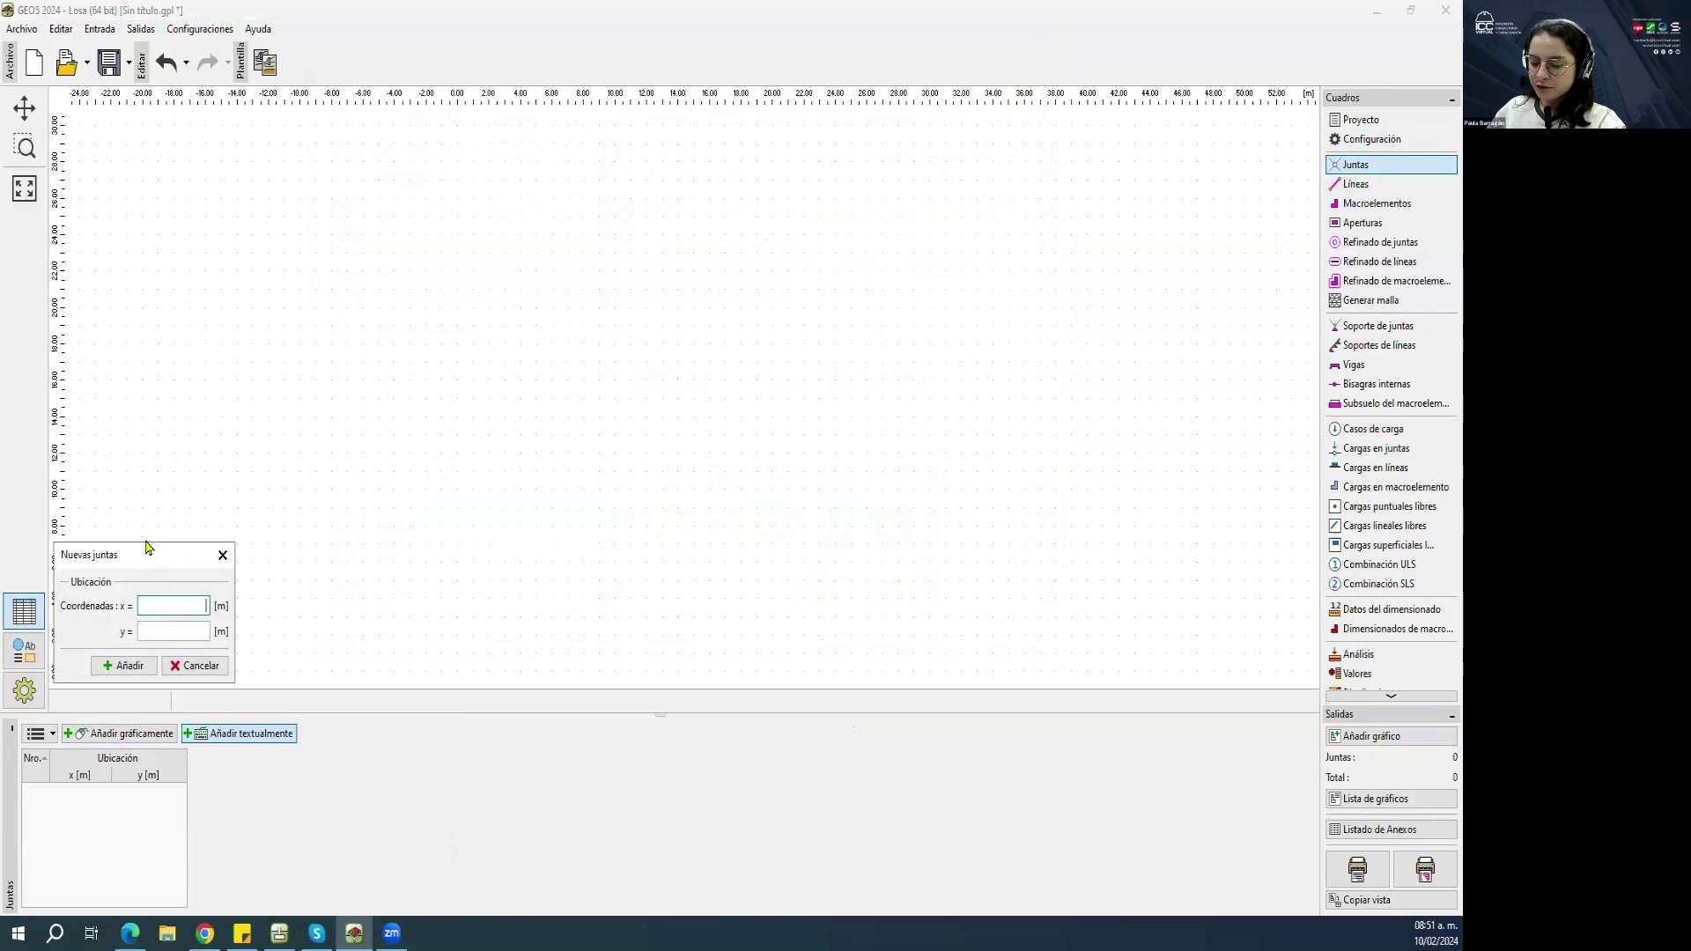
drag(147, 551, 177, 484)
key(Tab)
text(4)
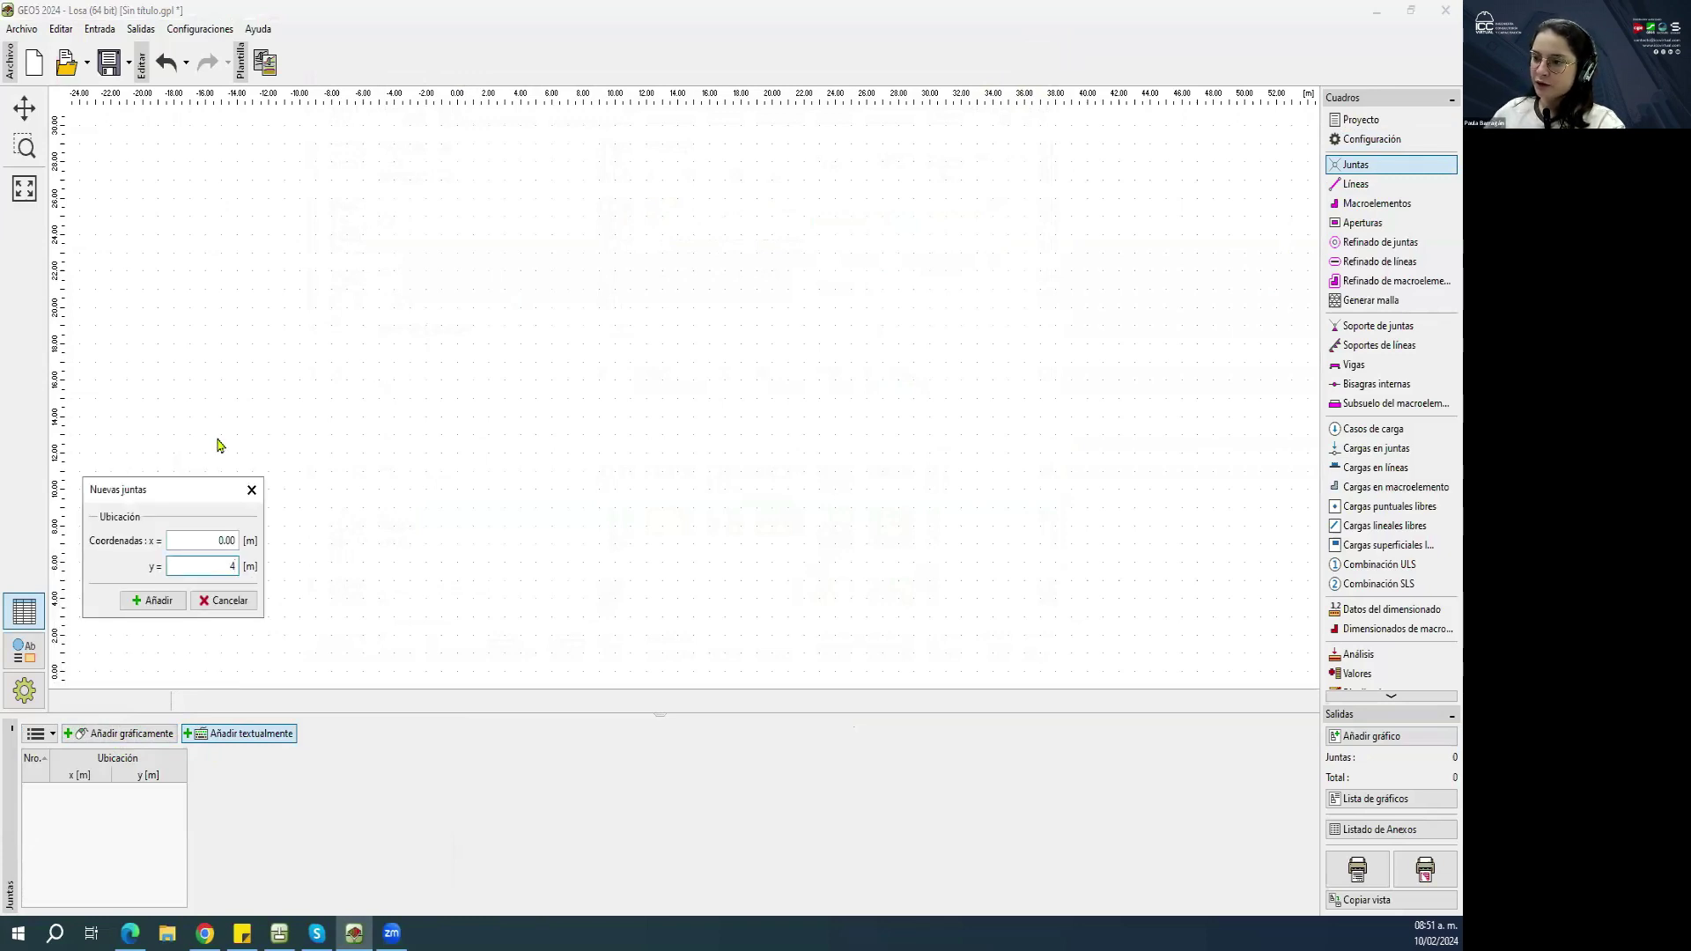
click(145, 600)
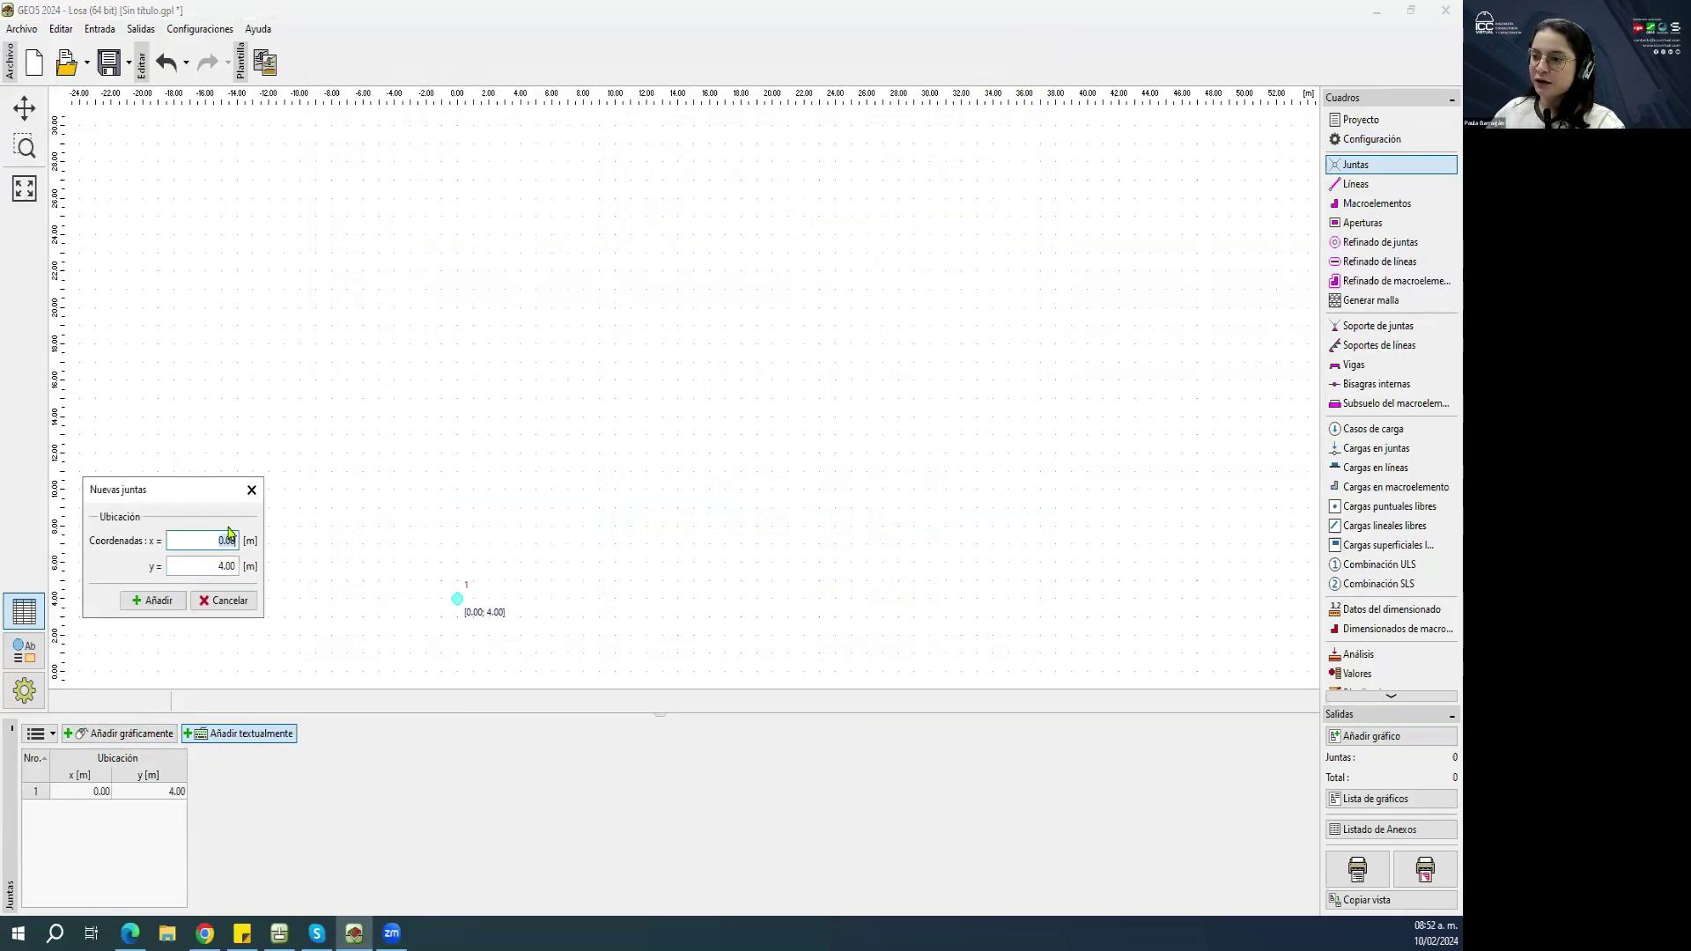
click(251, 489)
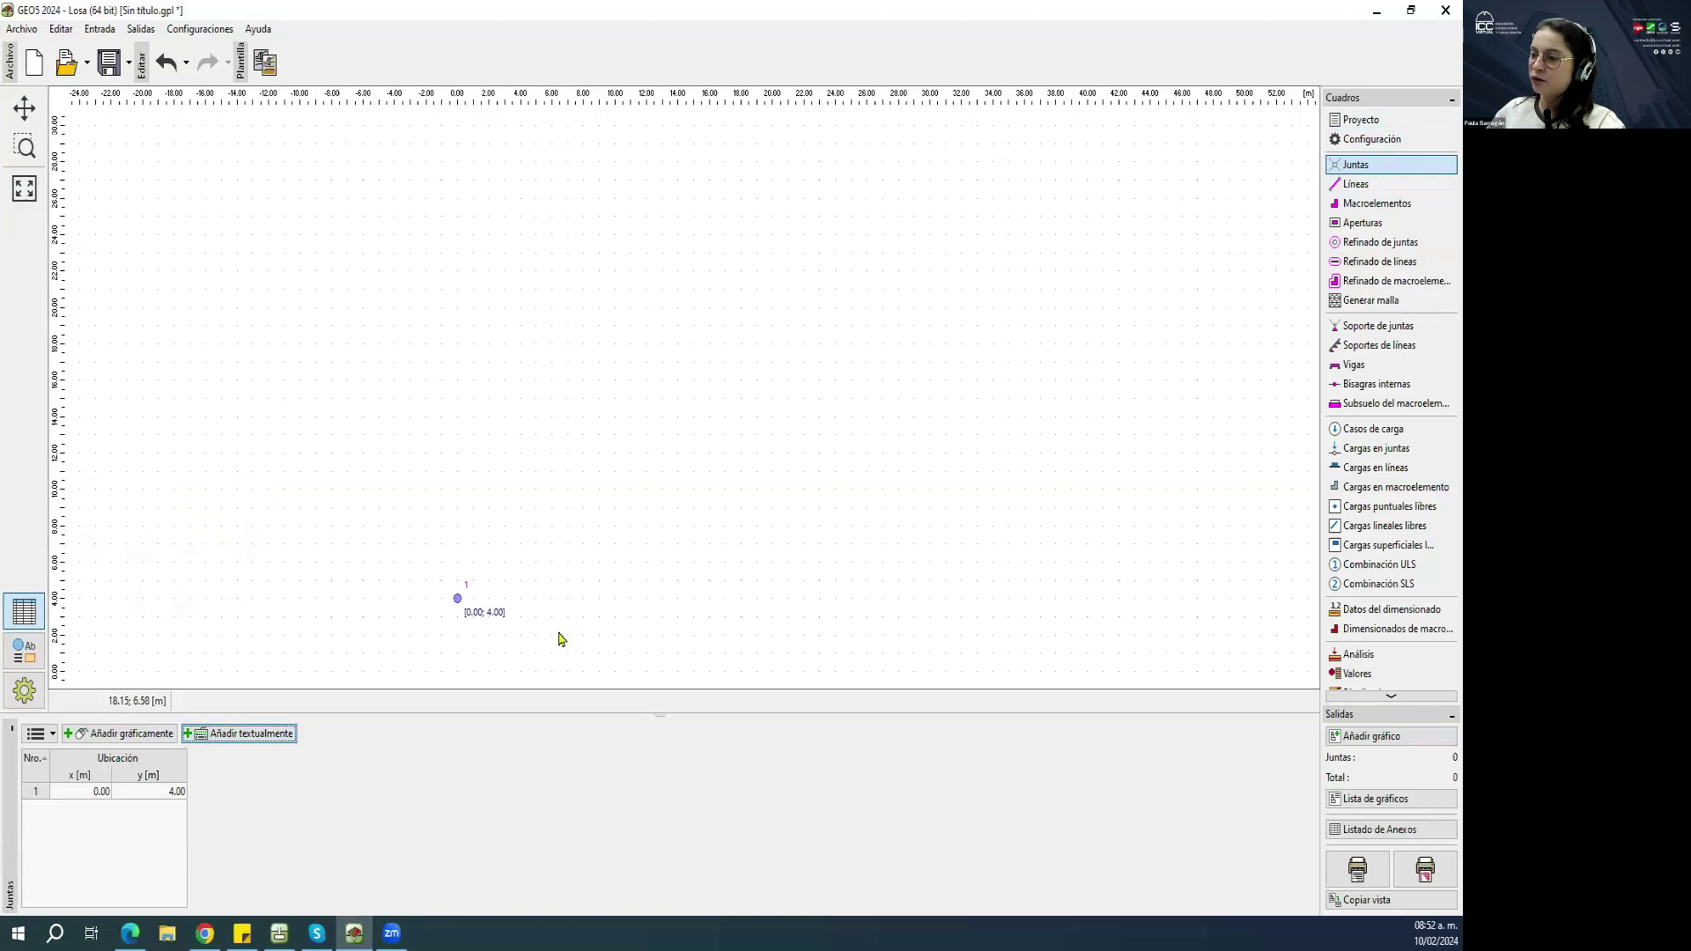
drag(426, 591, 407, 590)
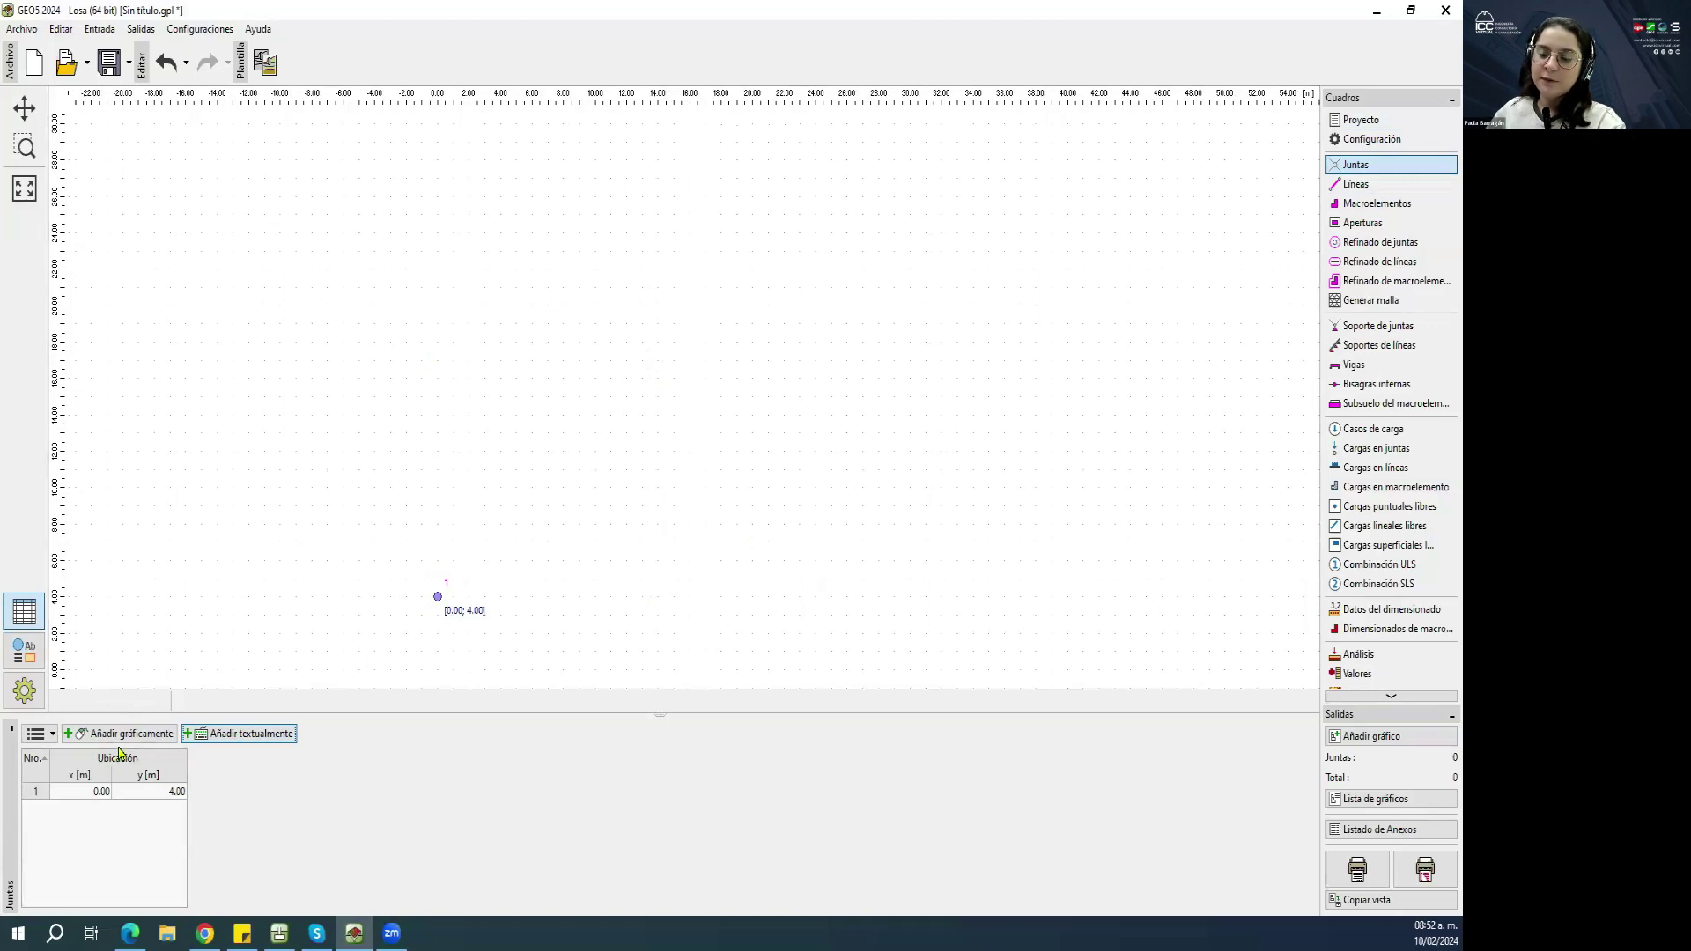
click(264, 734)
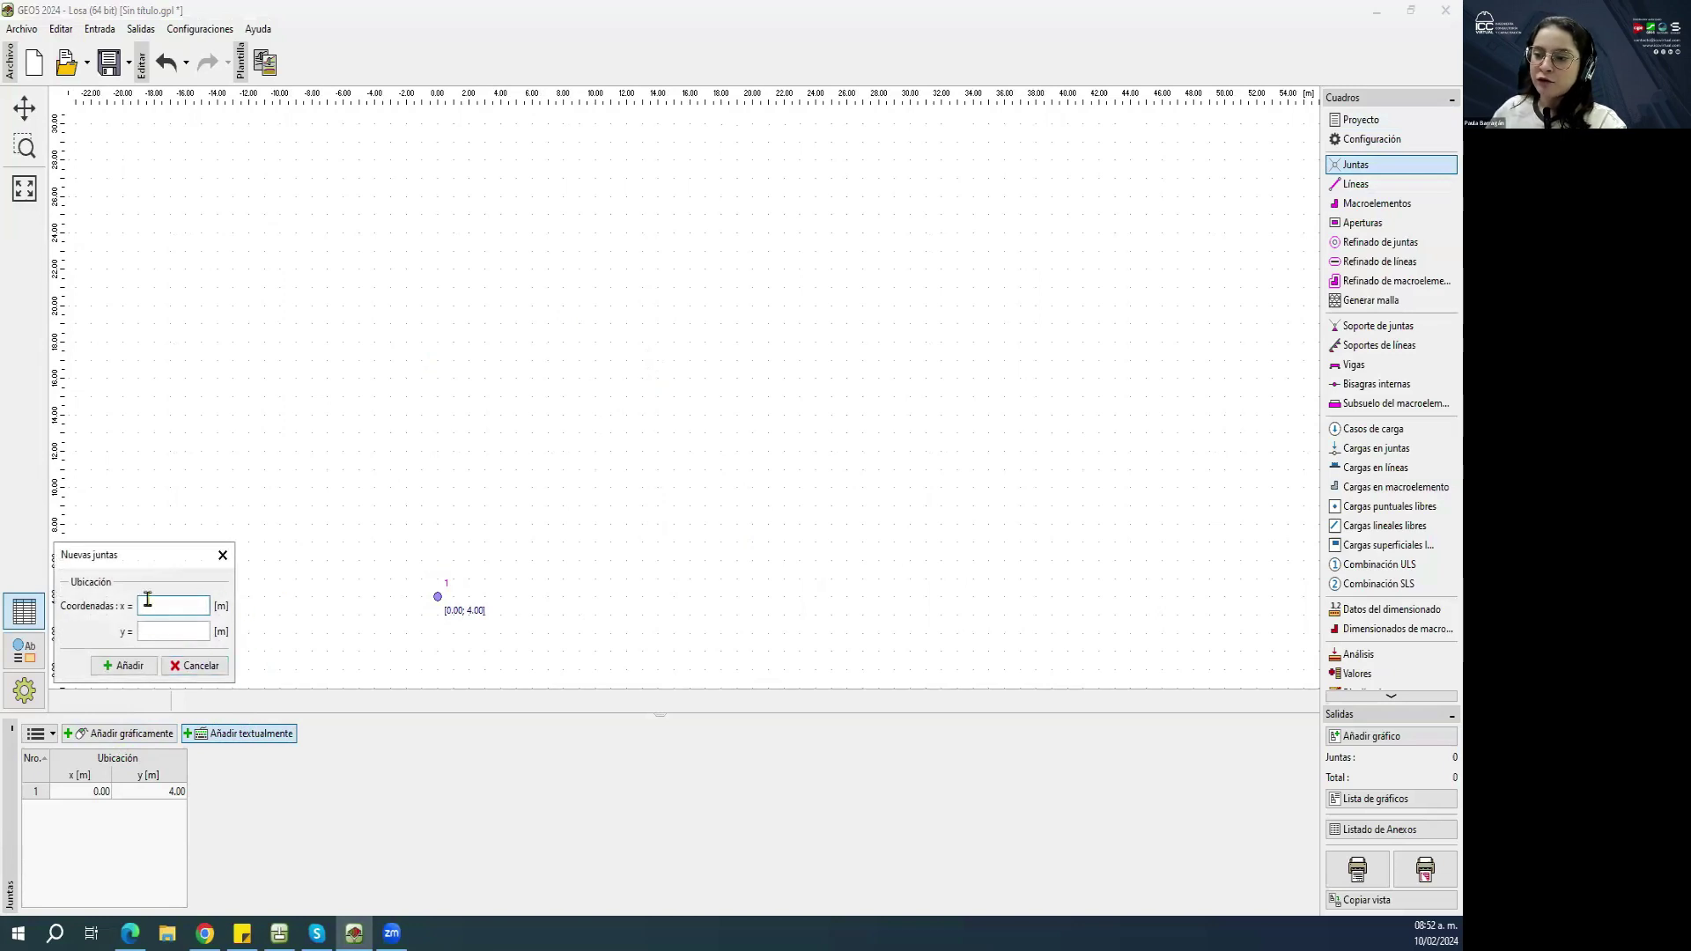
click(222, 556)
Add three joints graphically at (0.00; 8.00), (-1.00; 15.00) and (7.00; 15.00) m.
click(124, 733)
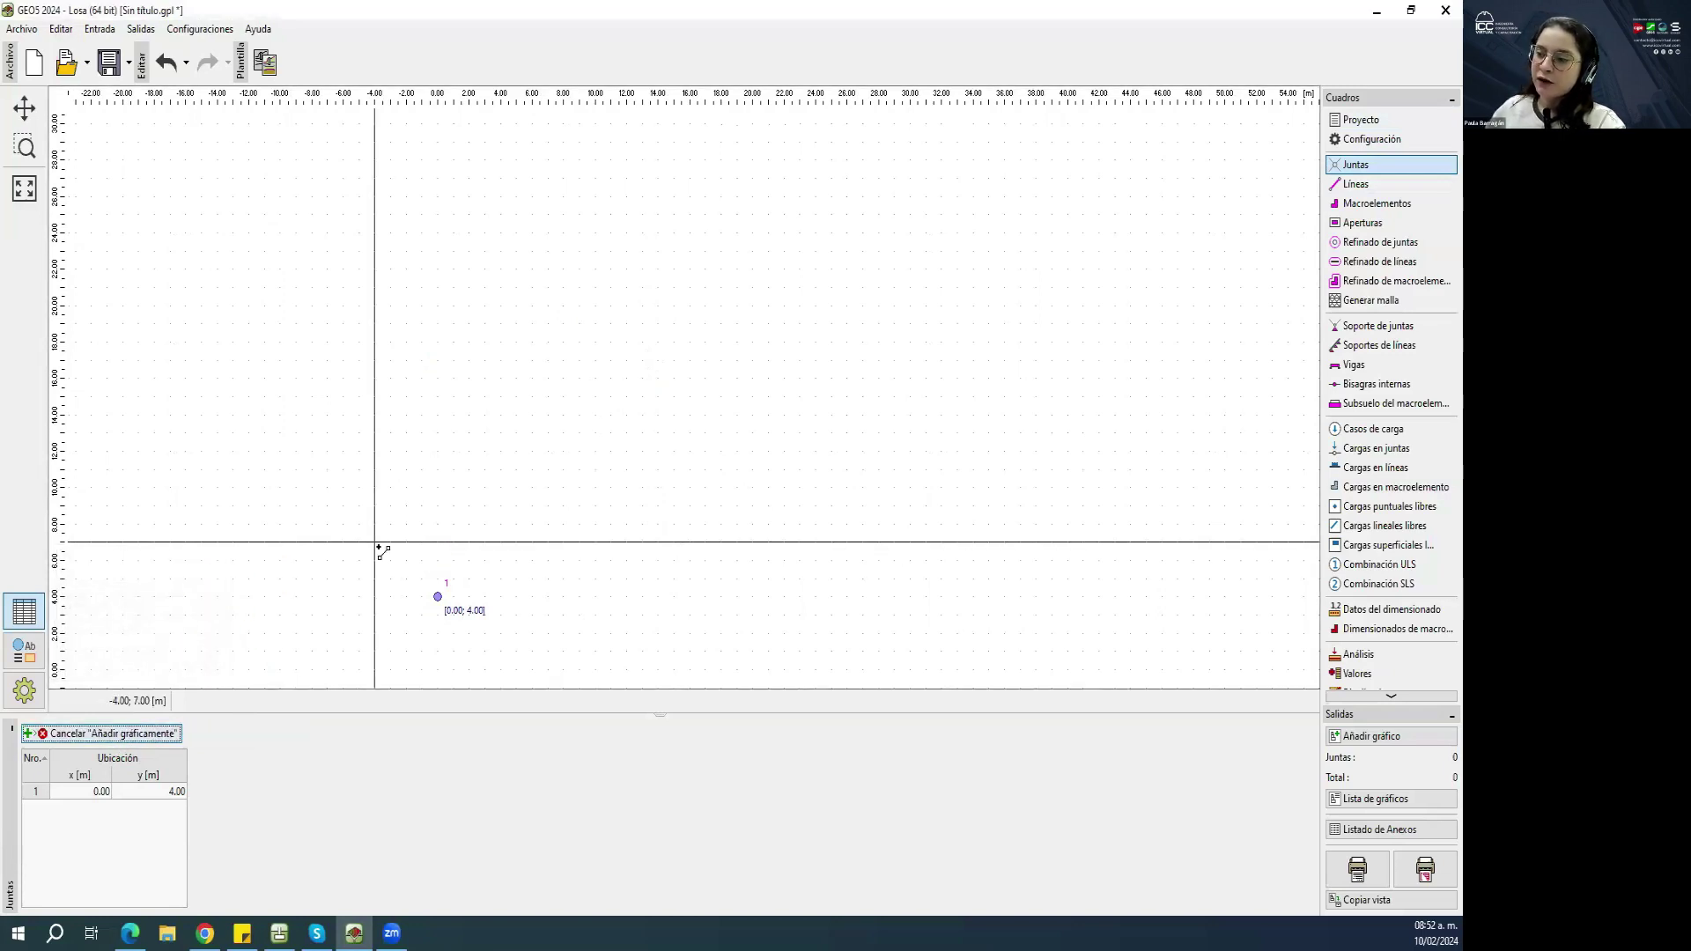
click(438, 524)
click(422, 396)
click(548, 396)
key(Escape)
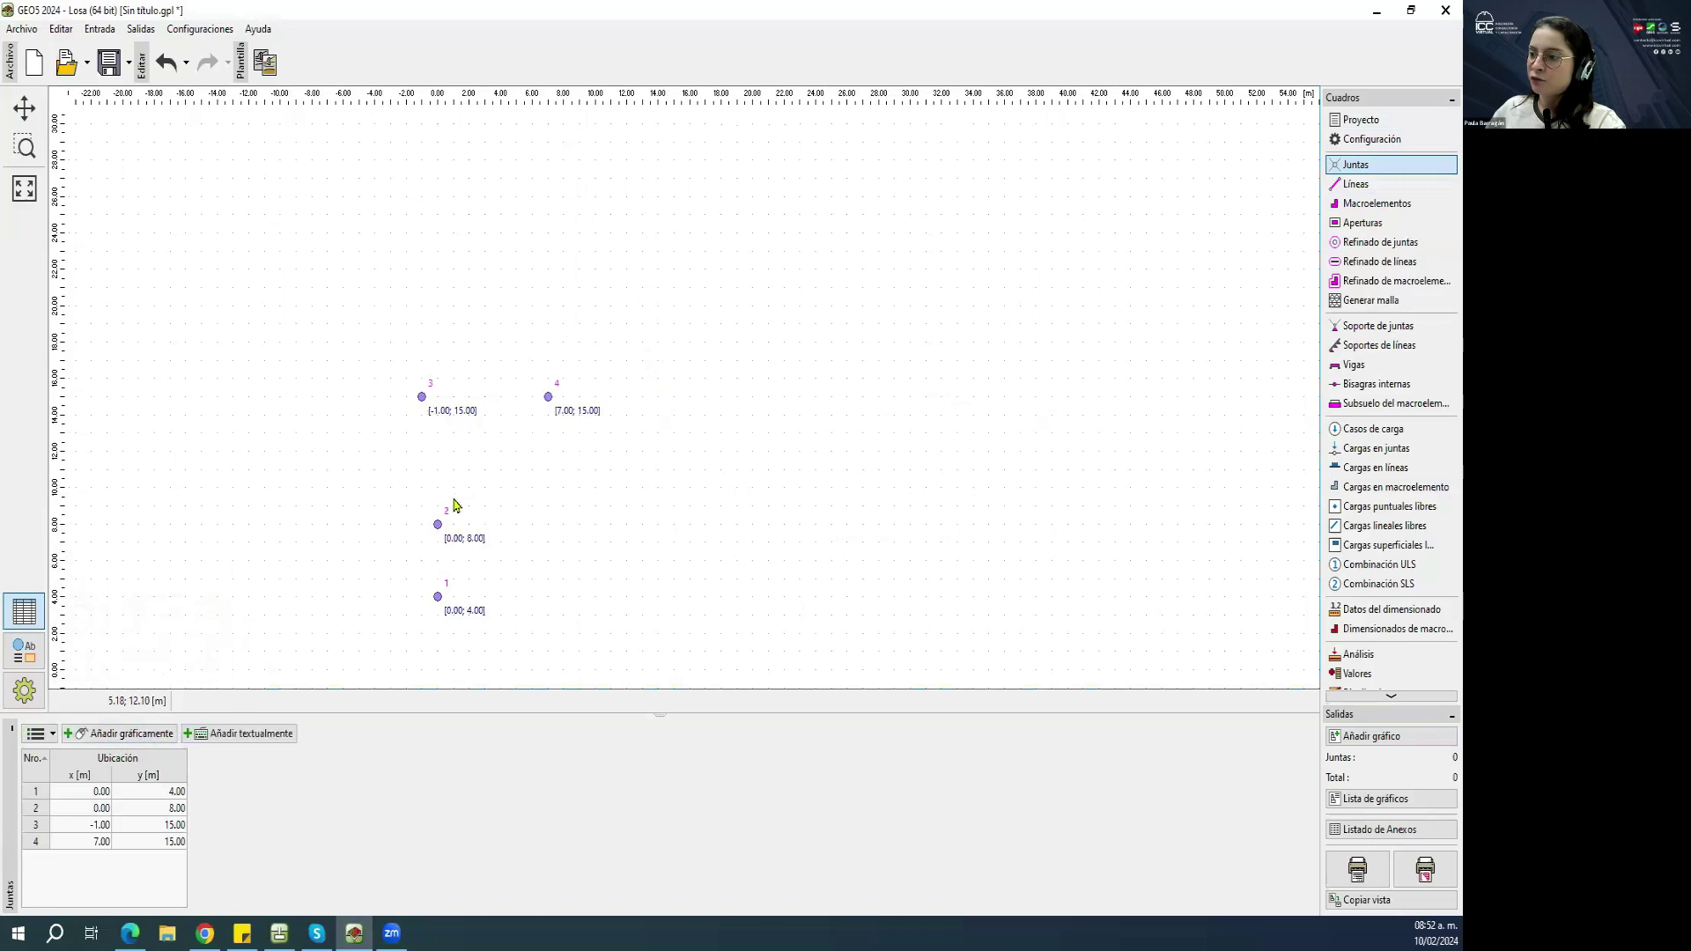
Delete the three graphically placed joints, keeping only the joint at (0.00; 4.00) m.
click(141, 792)
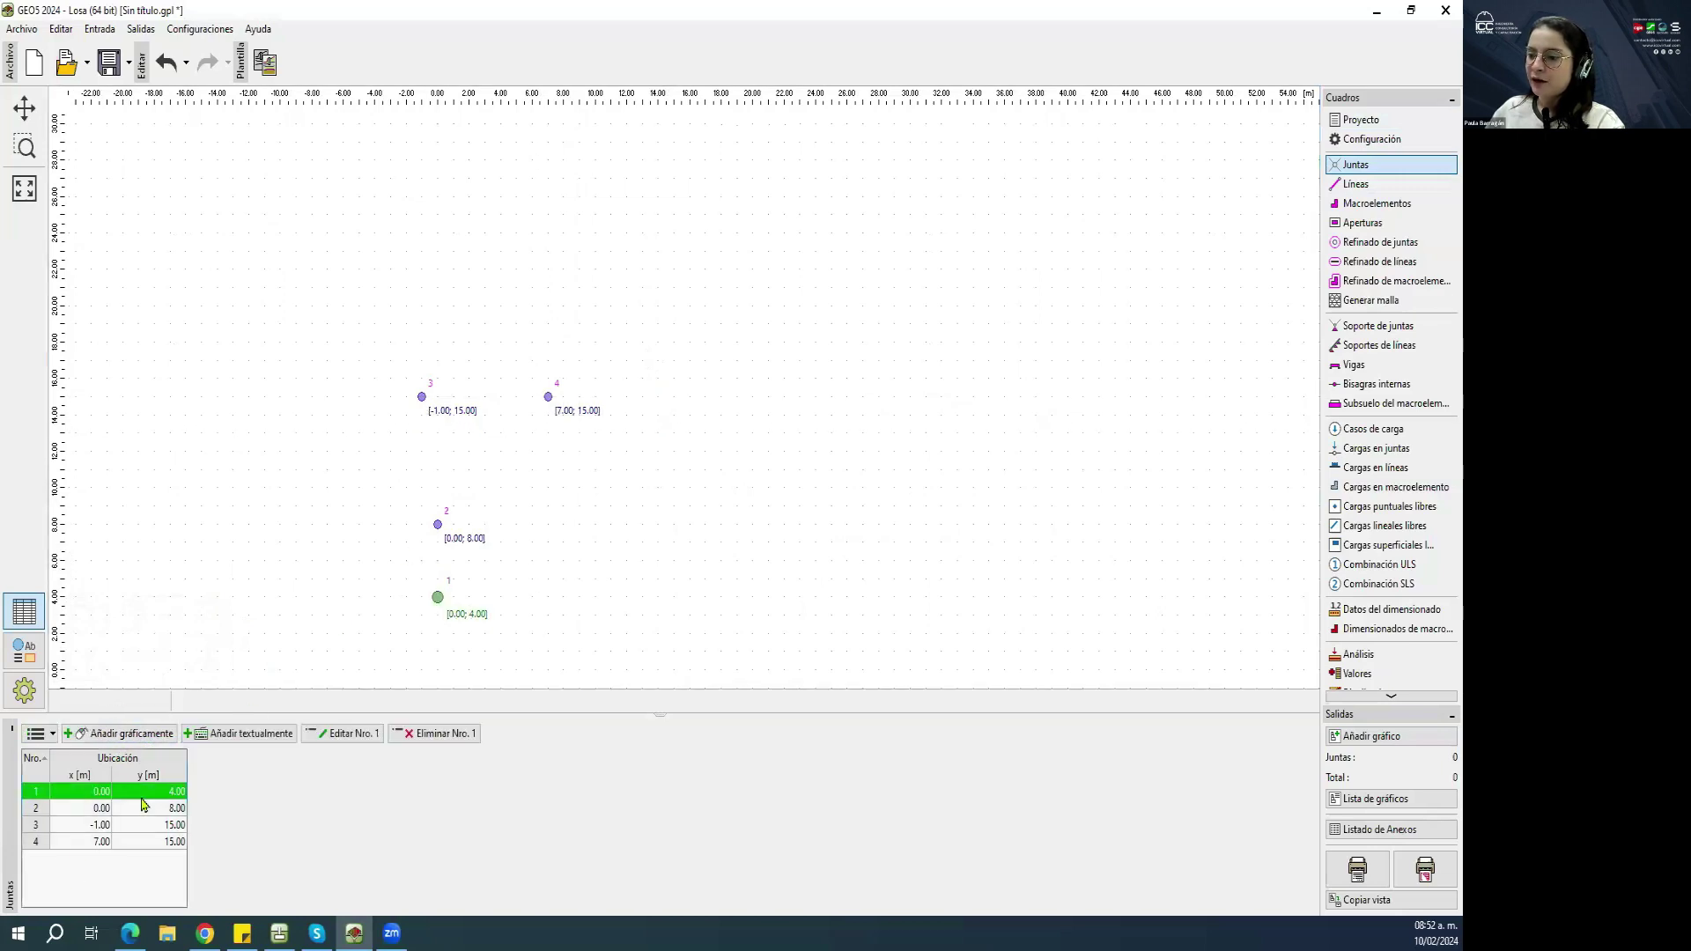
drag(148, 811, 149, 842)
click(414, 736)
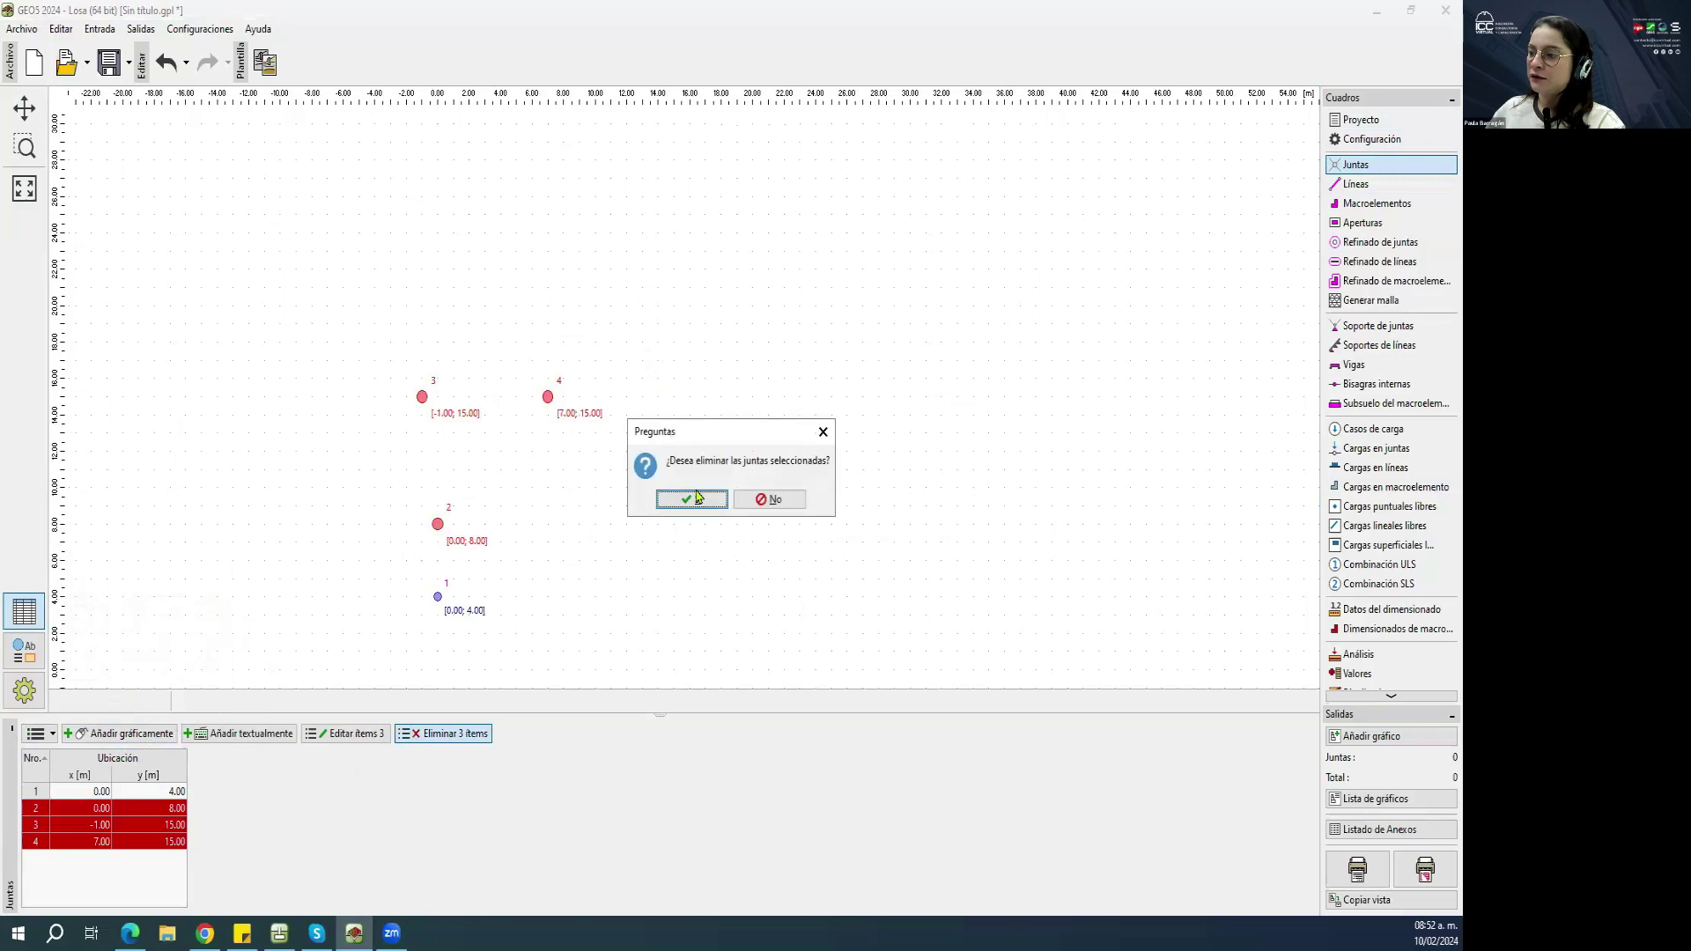
click(695, 499)
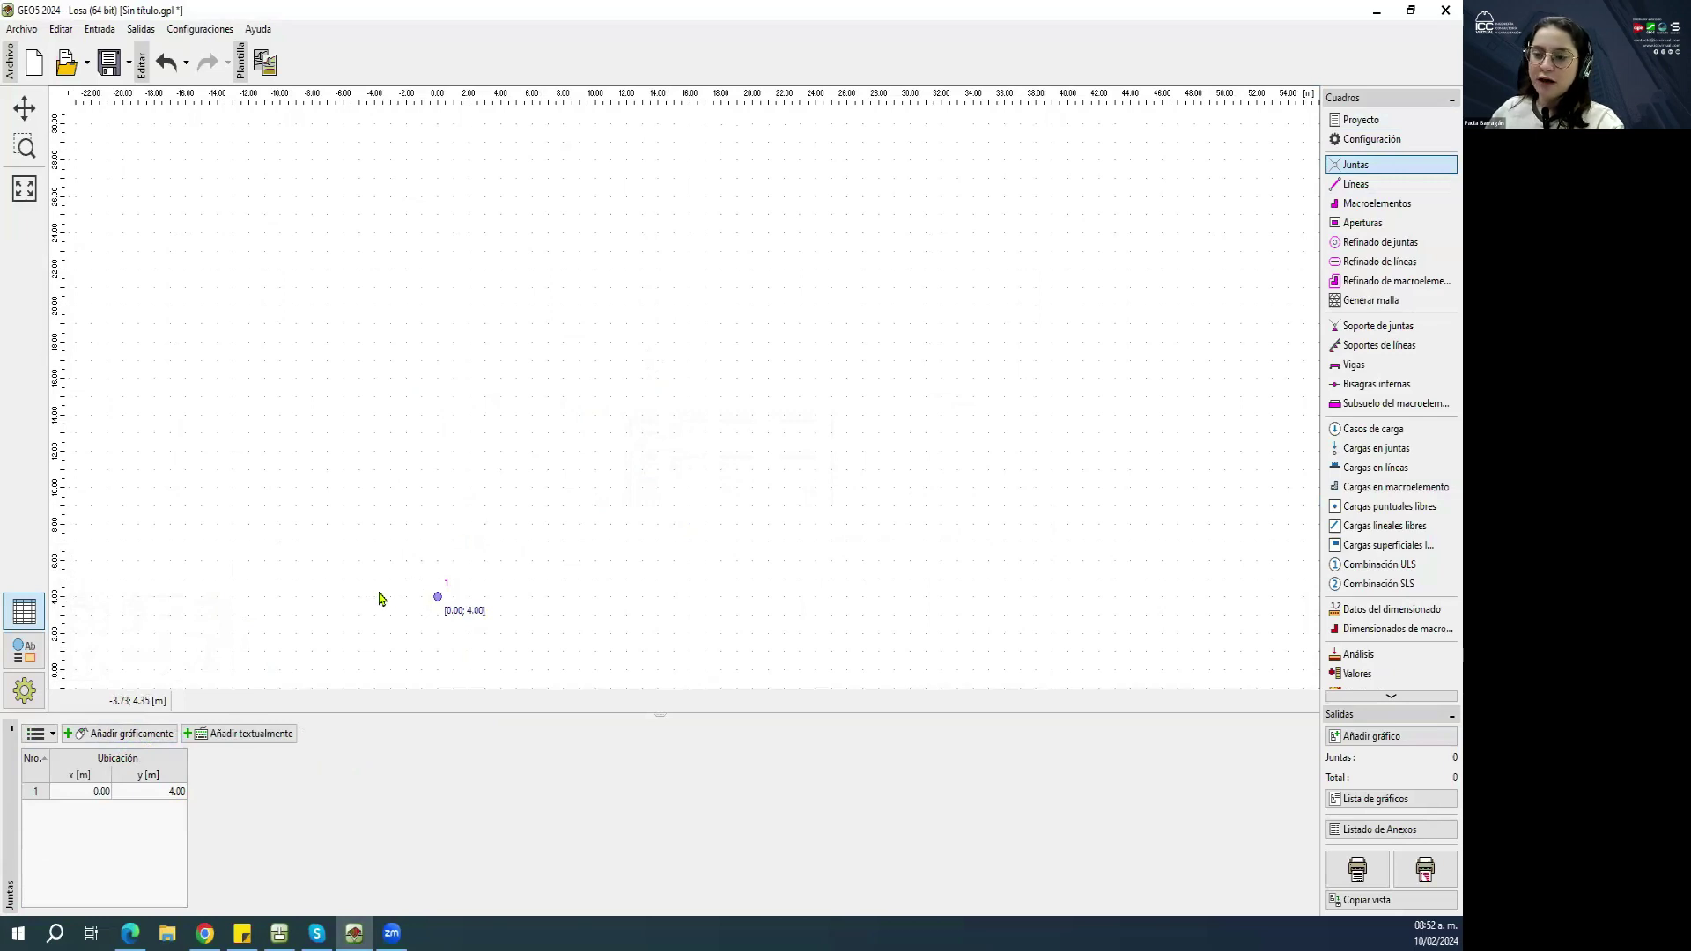
View the options for importing joint data from a file and the graphical input mode, without adding anything.
click(53, 734)
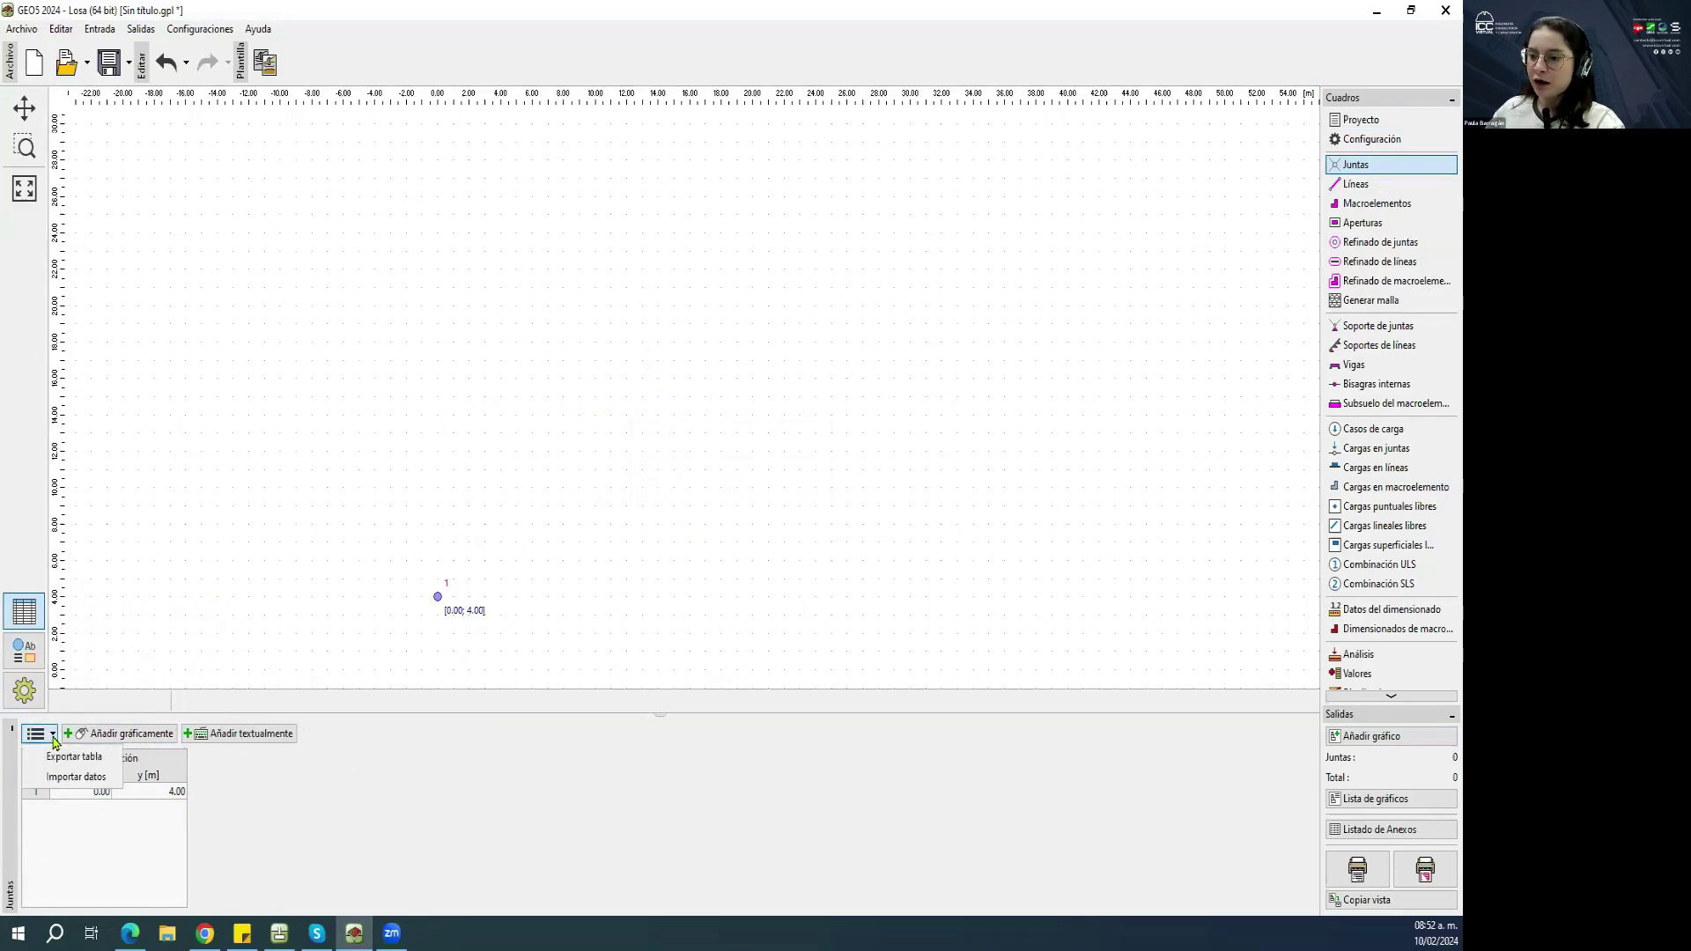
click(76, 777)
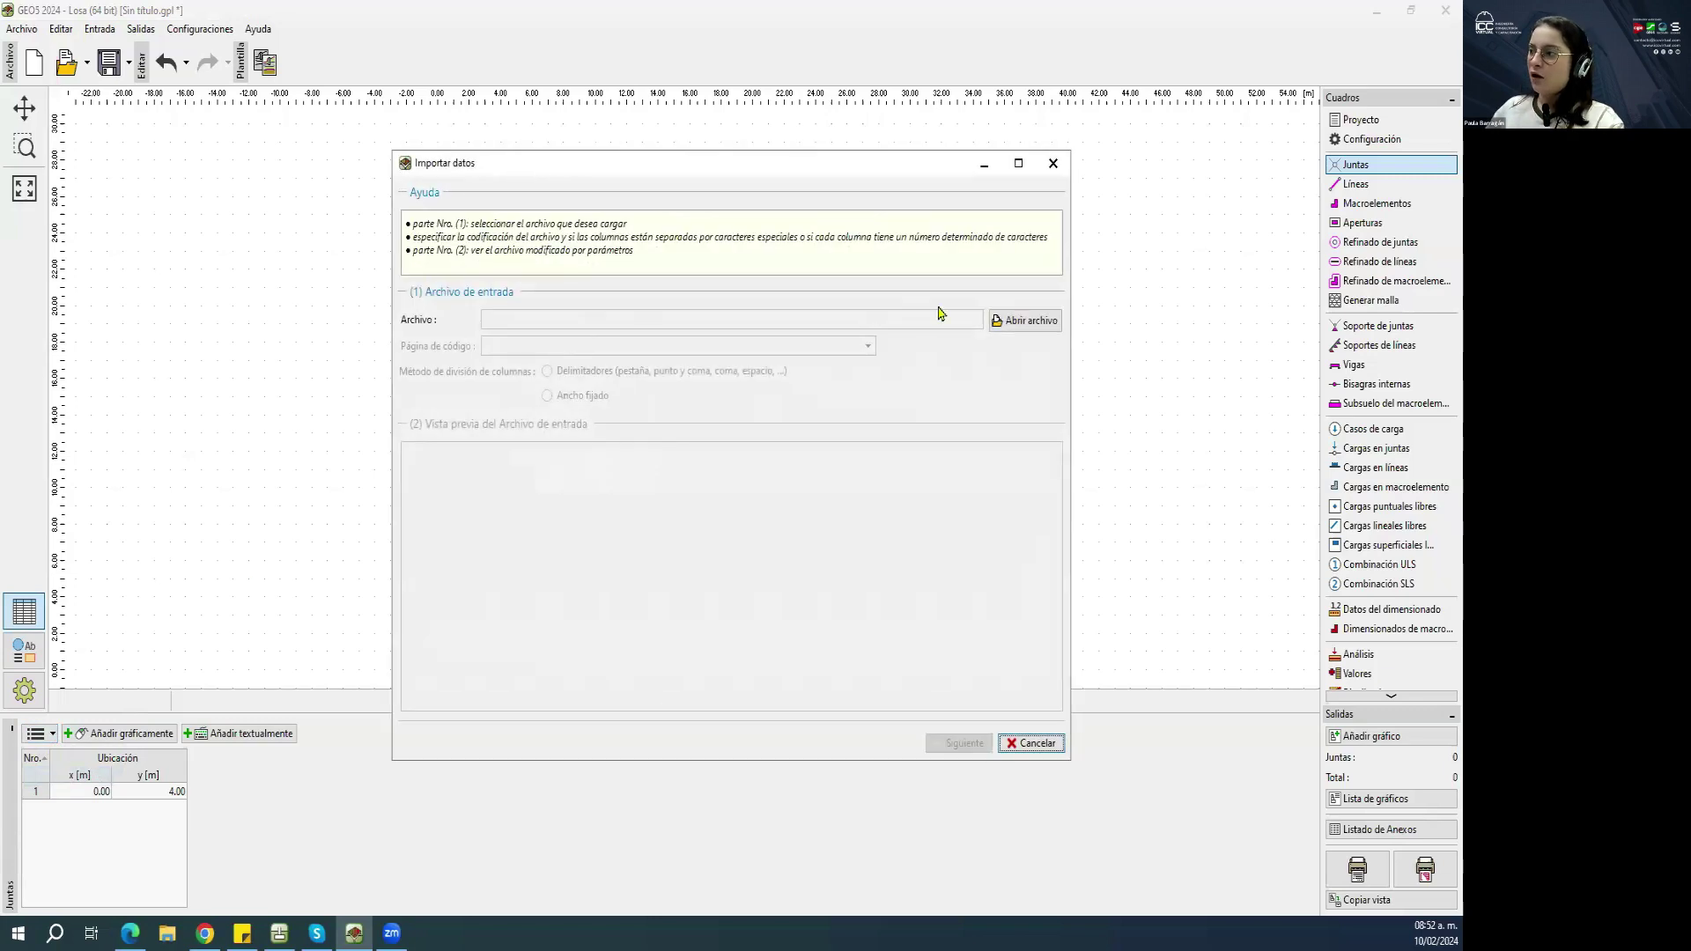
click(1053, 163)
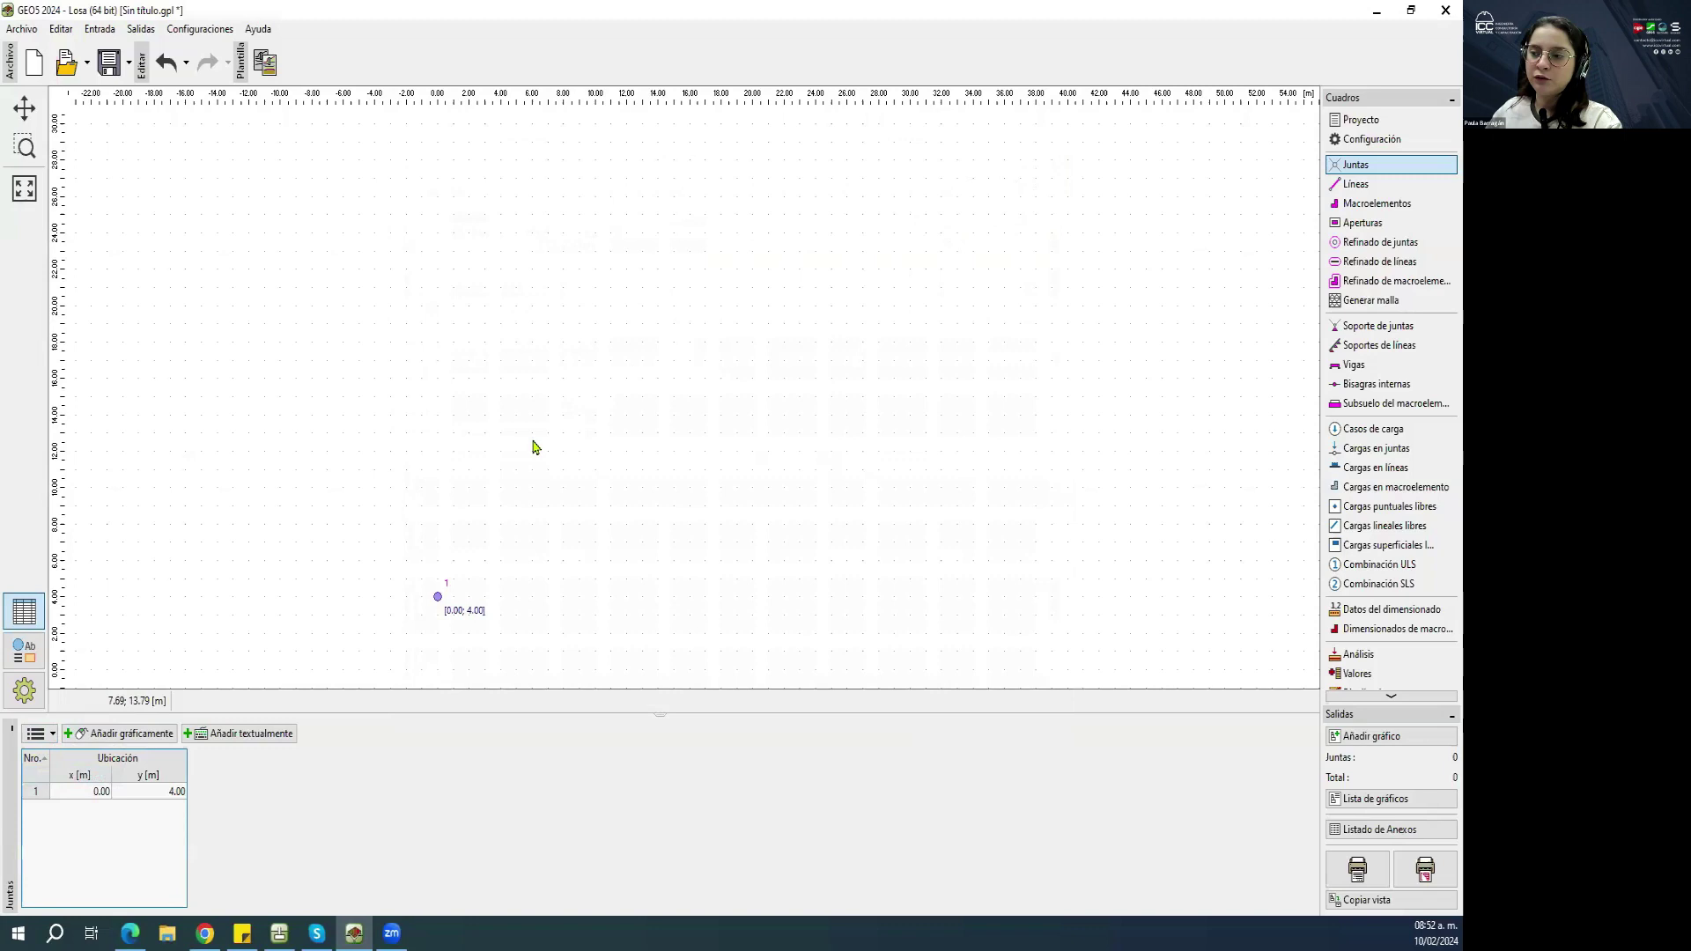
click(123, 732)
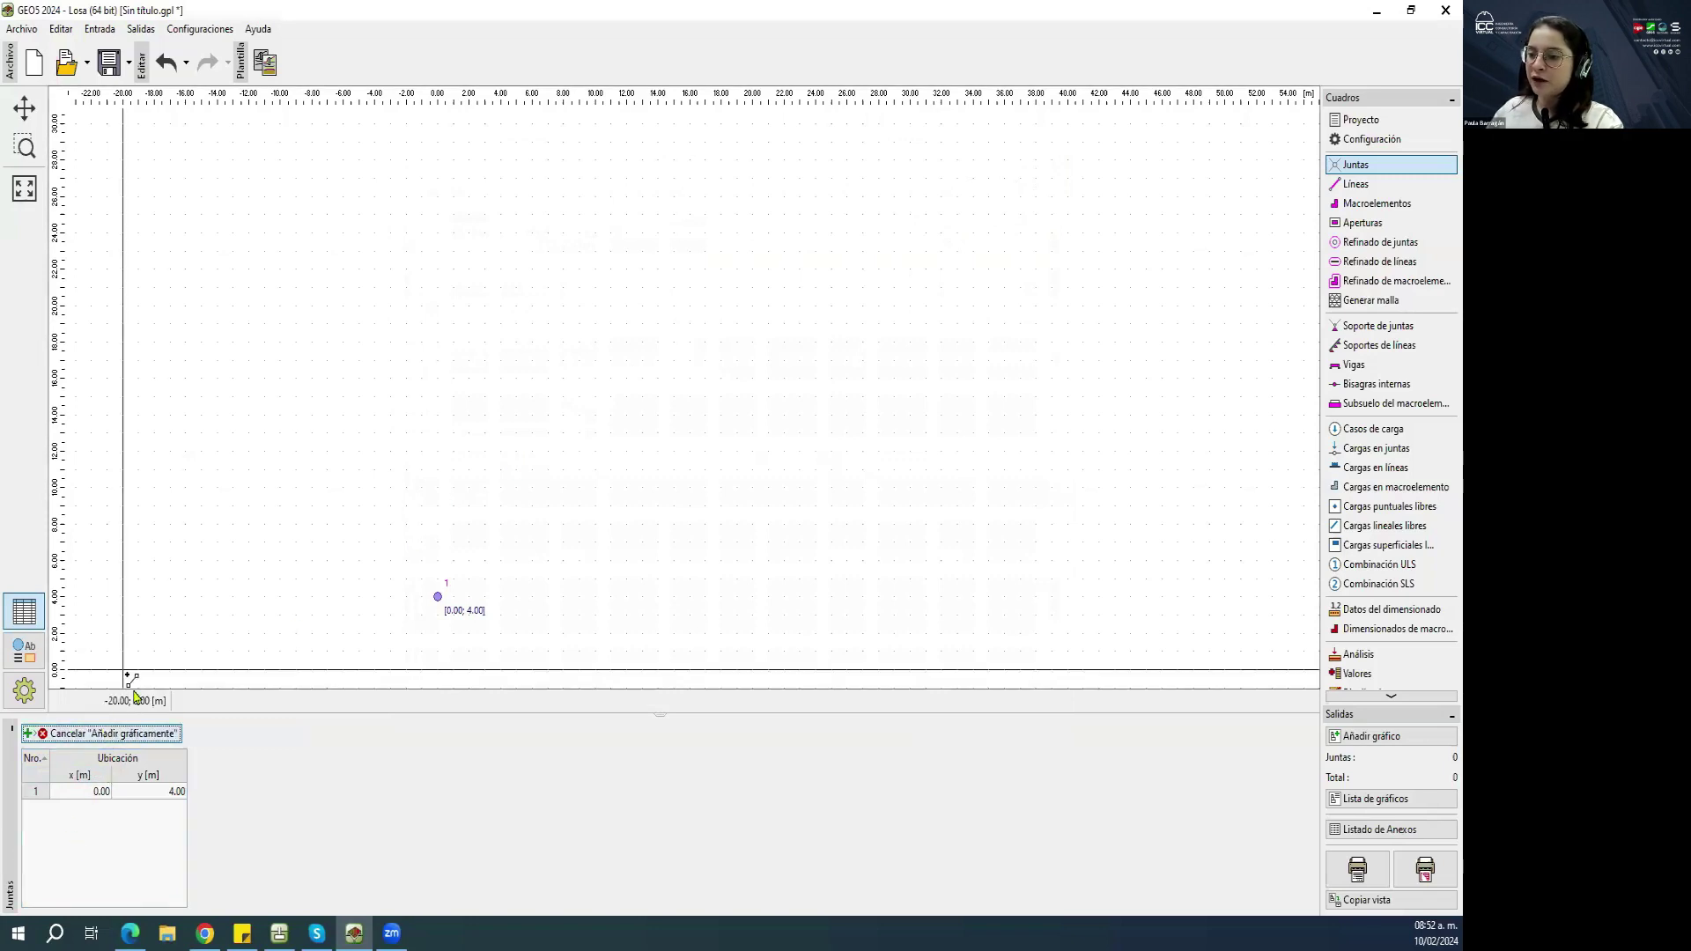
click(132, 734)
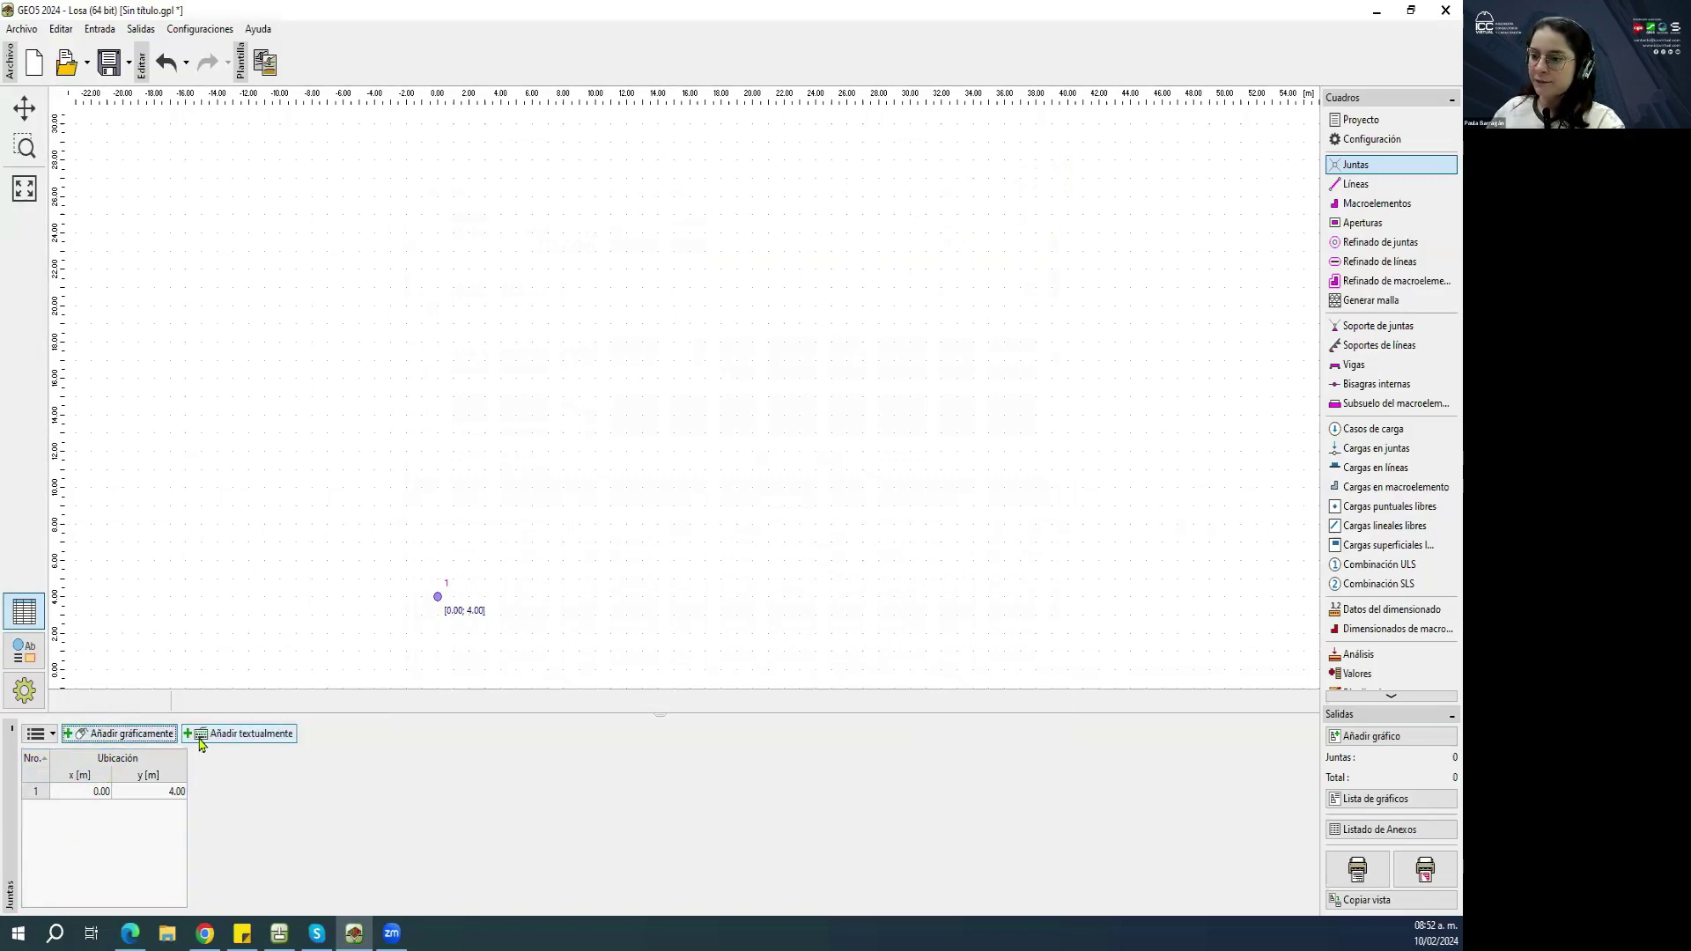
Add two joints by coordinates at (0.00; 6.00) and (2.00; 6.00) m.
click(201, 738)
text(0)
key(Tab)
text(6)
click(123, 666)
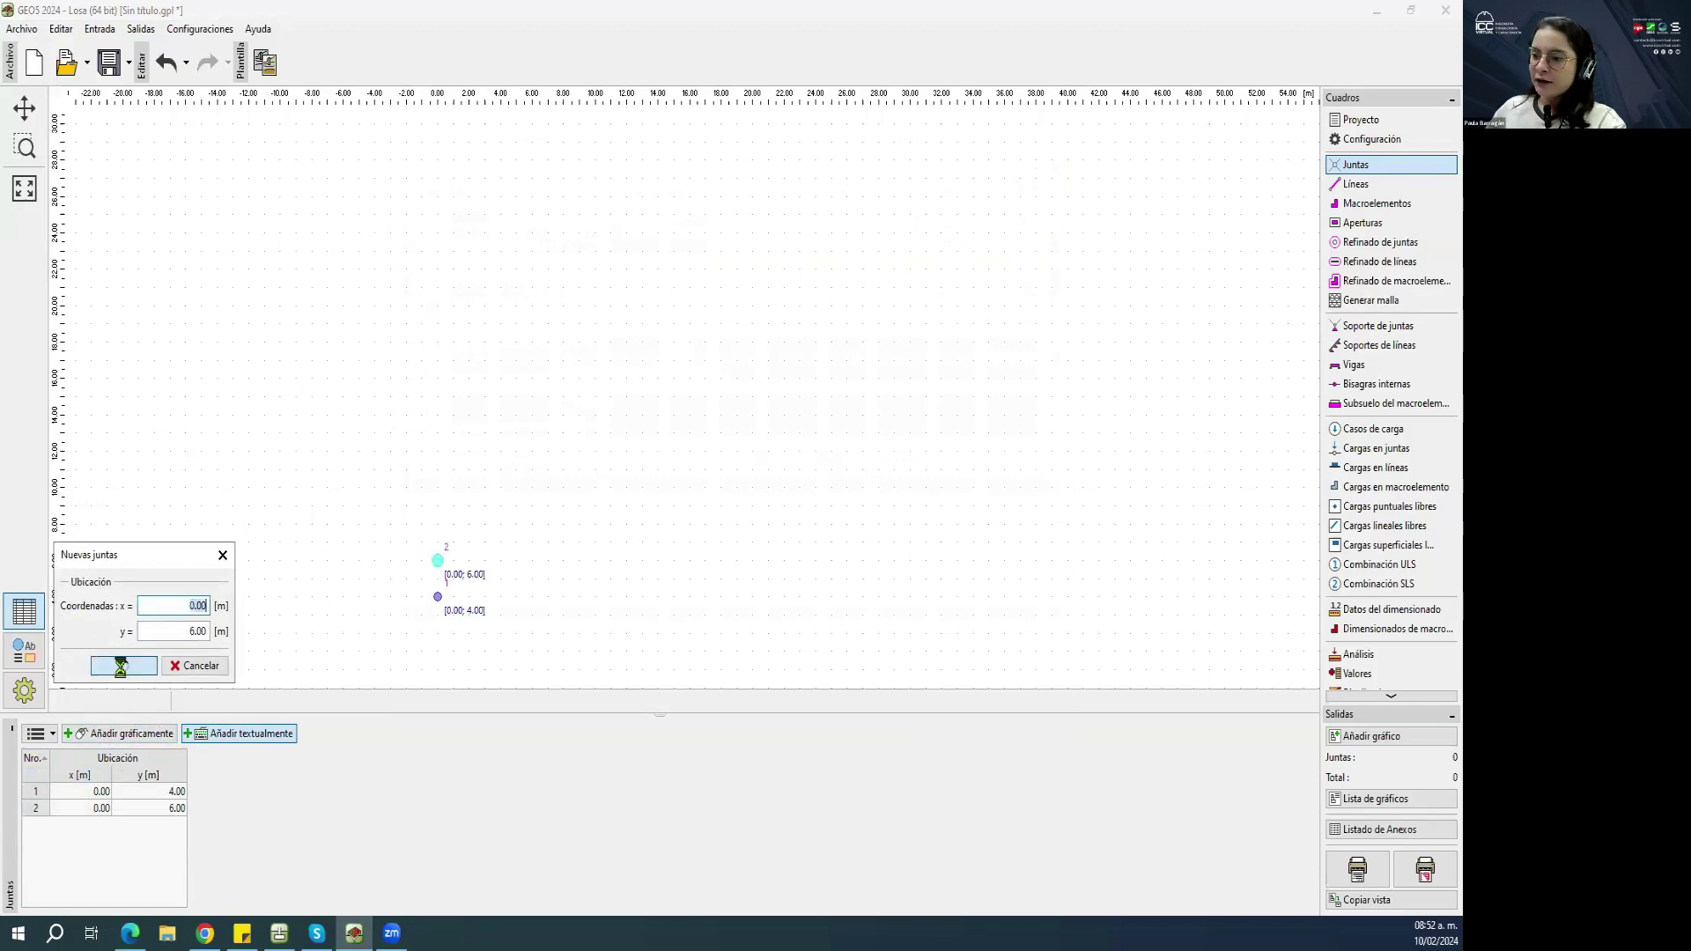
text(2)
key(Tab)
click(123, 665)
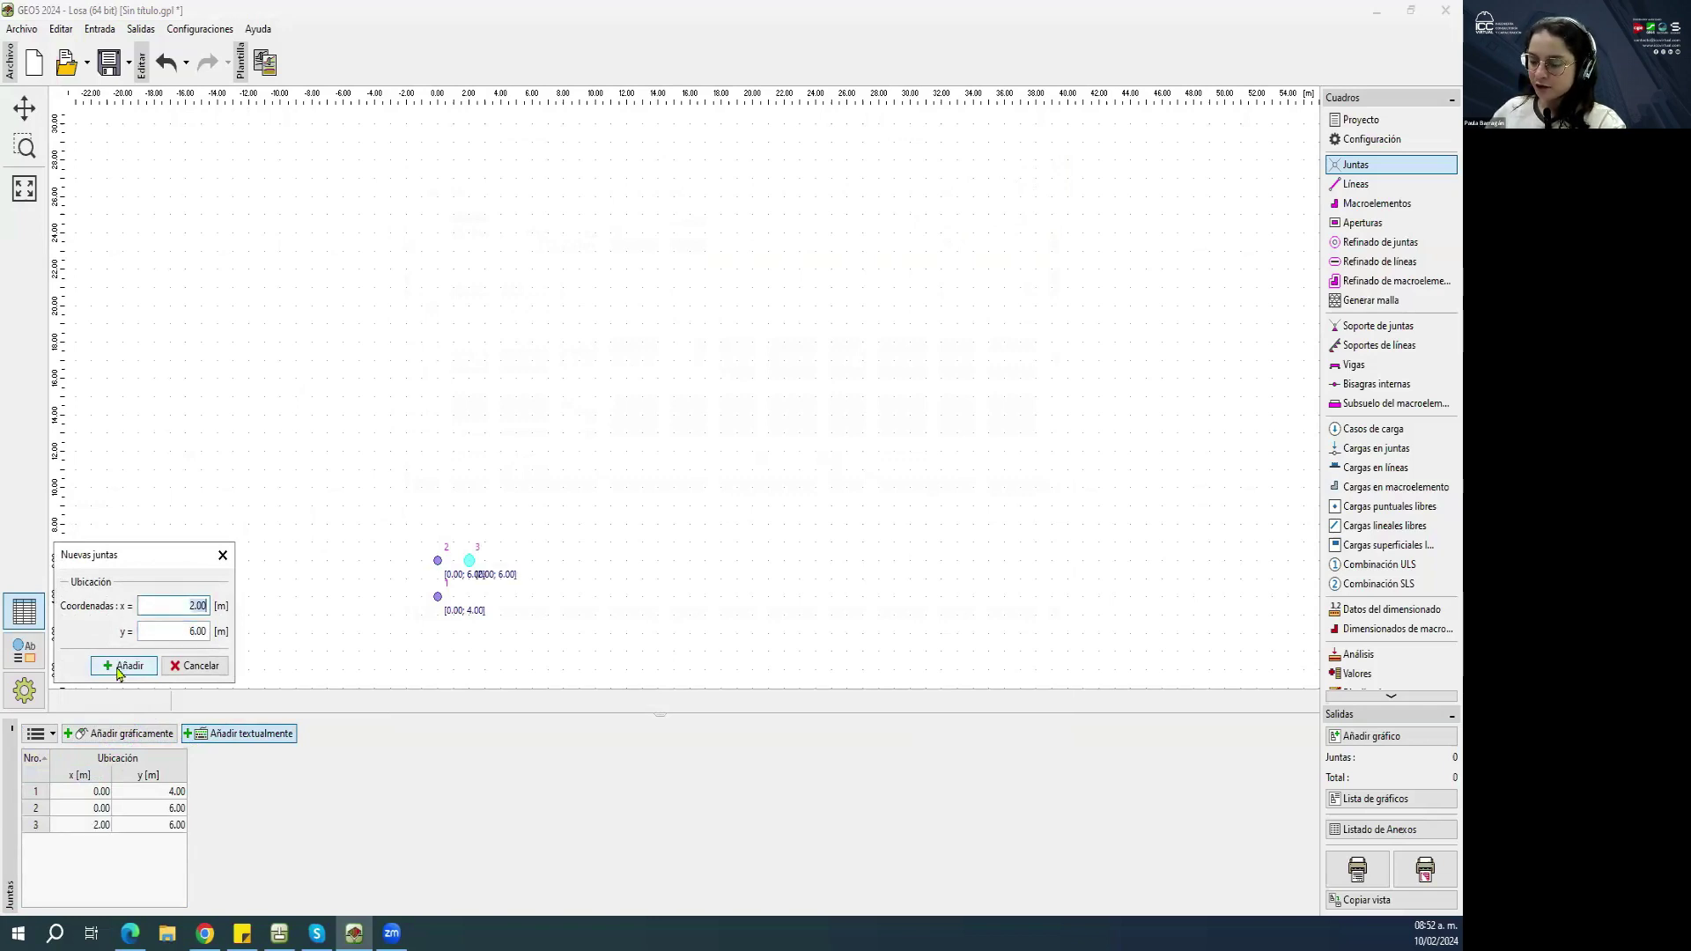
Add two joints by coordinates at (2.00; 10.00) and (6.00; 10.00) m.
key(Tab)
text(10)
click(120, 669)
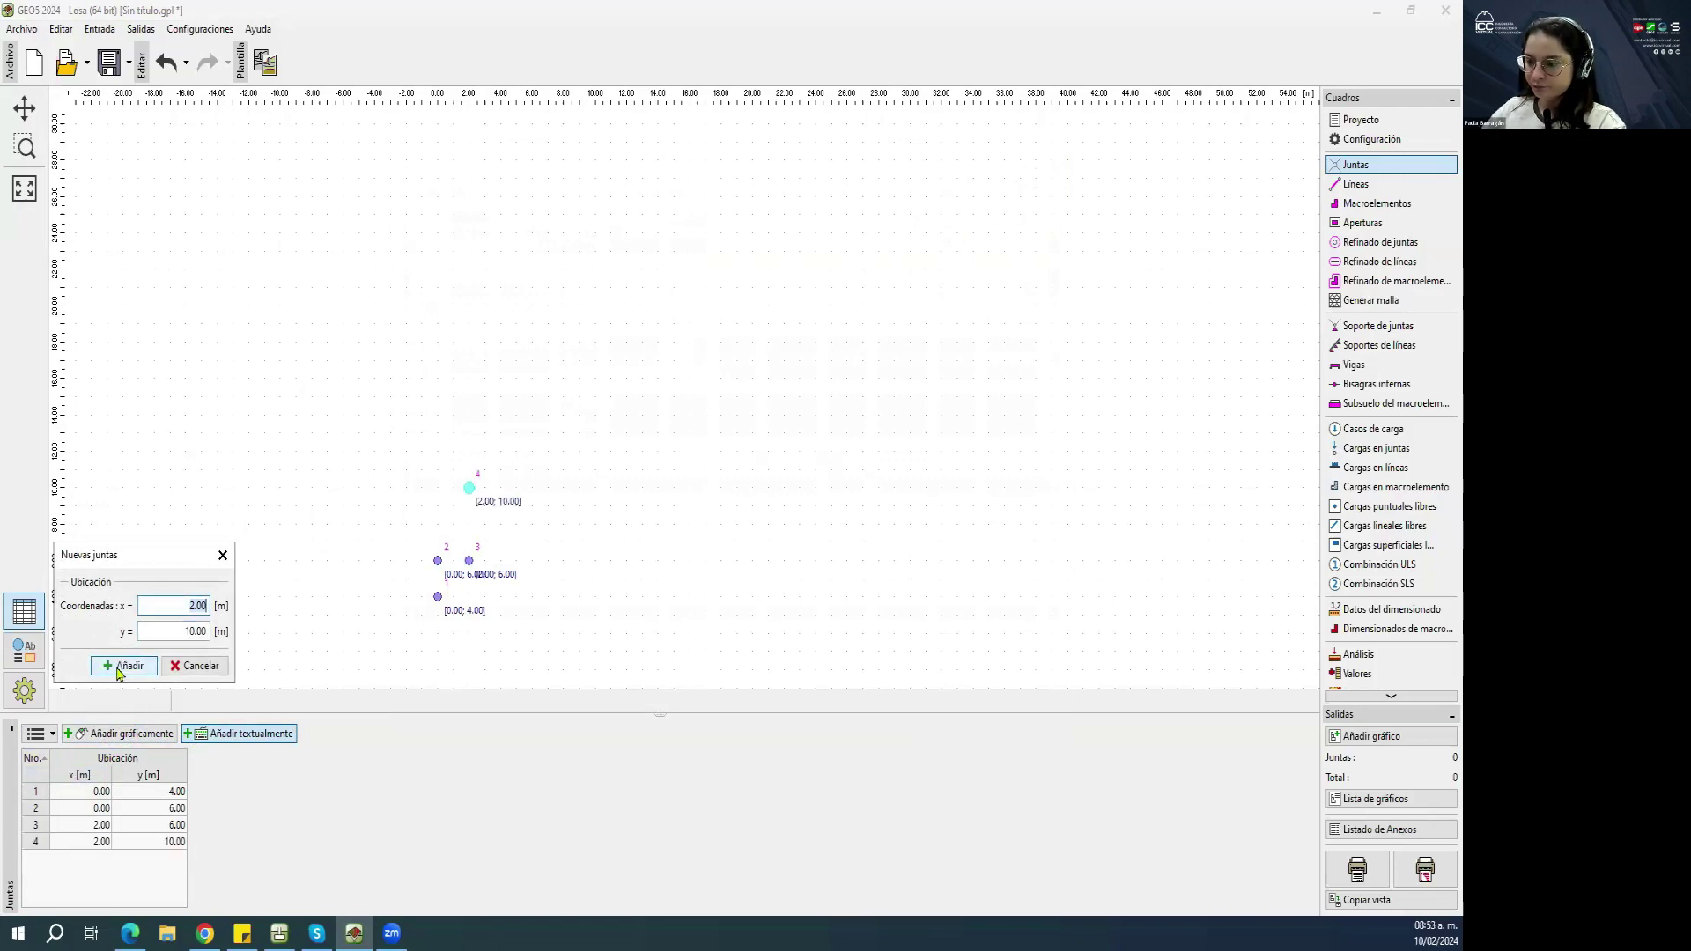
text(6)
key(Tab)
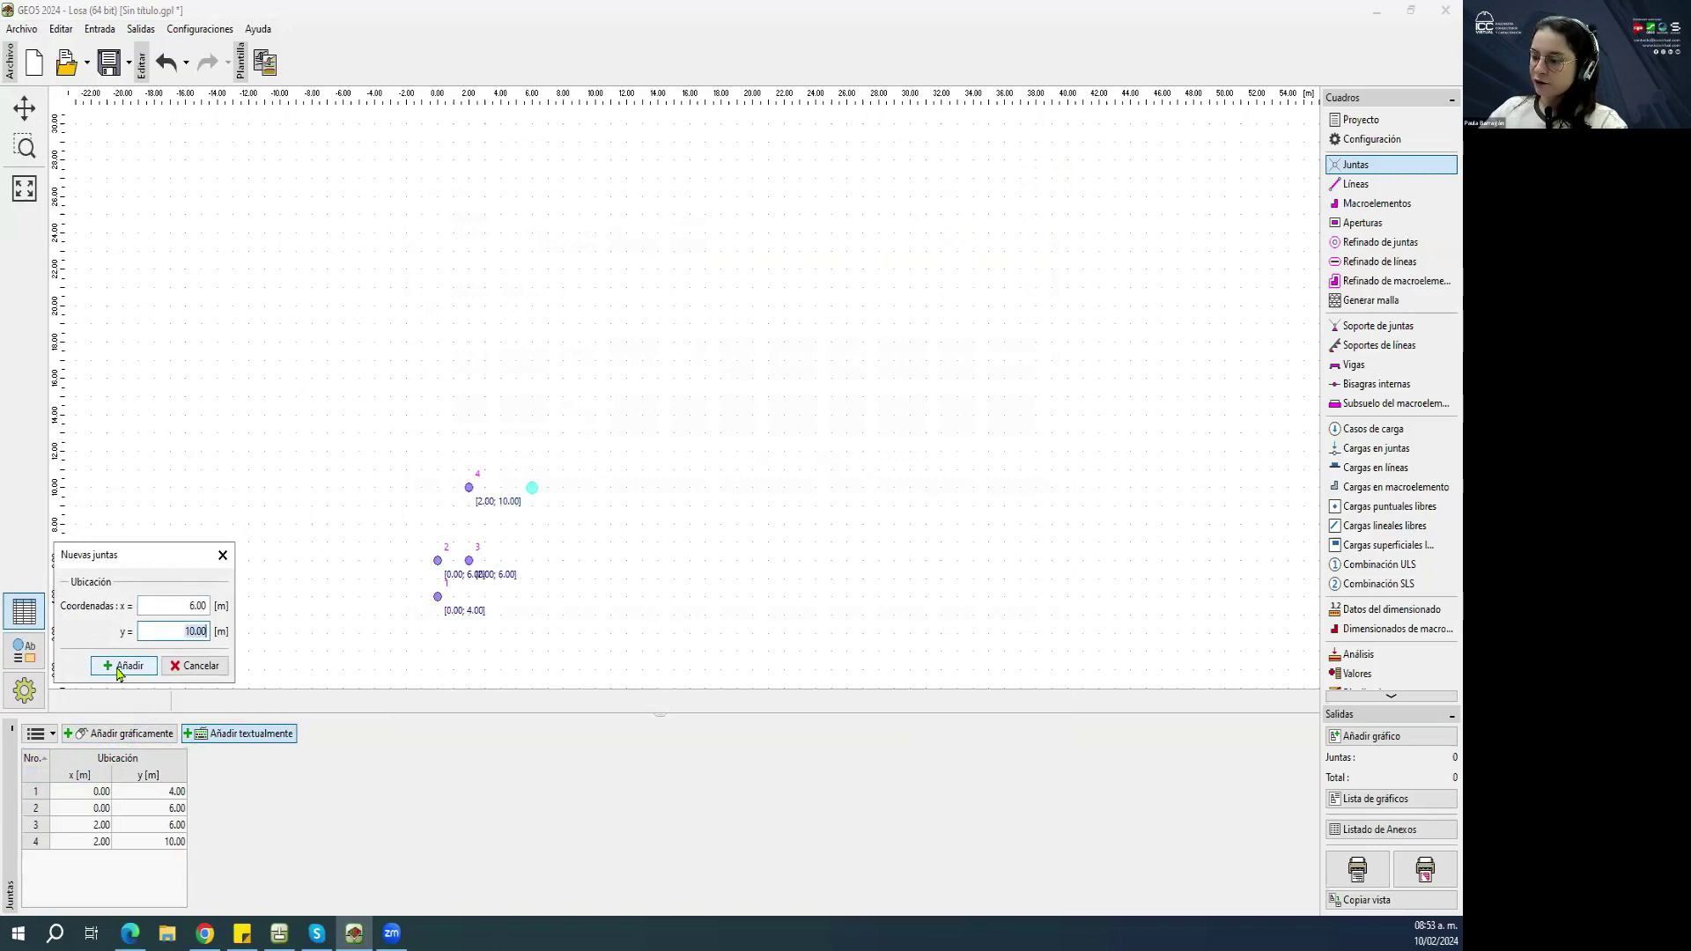
click(120, 670)
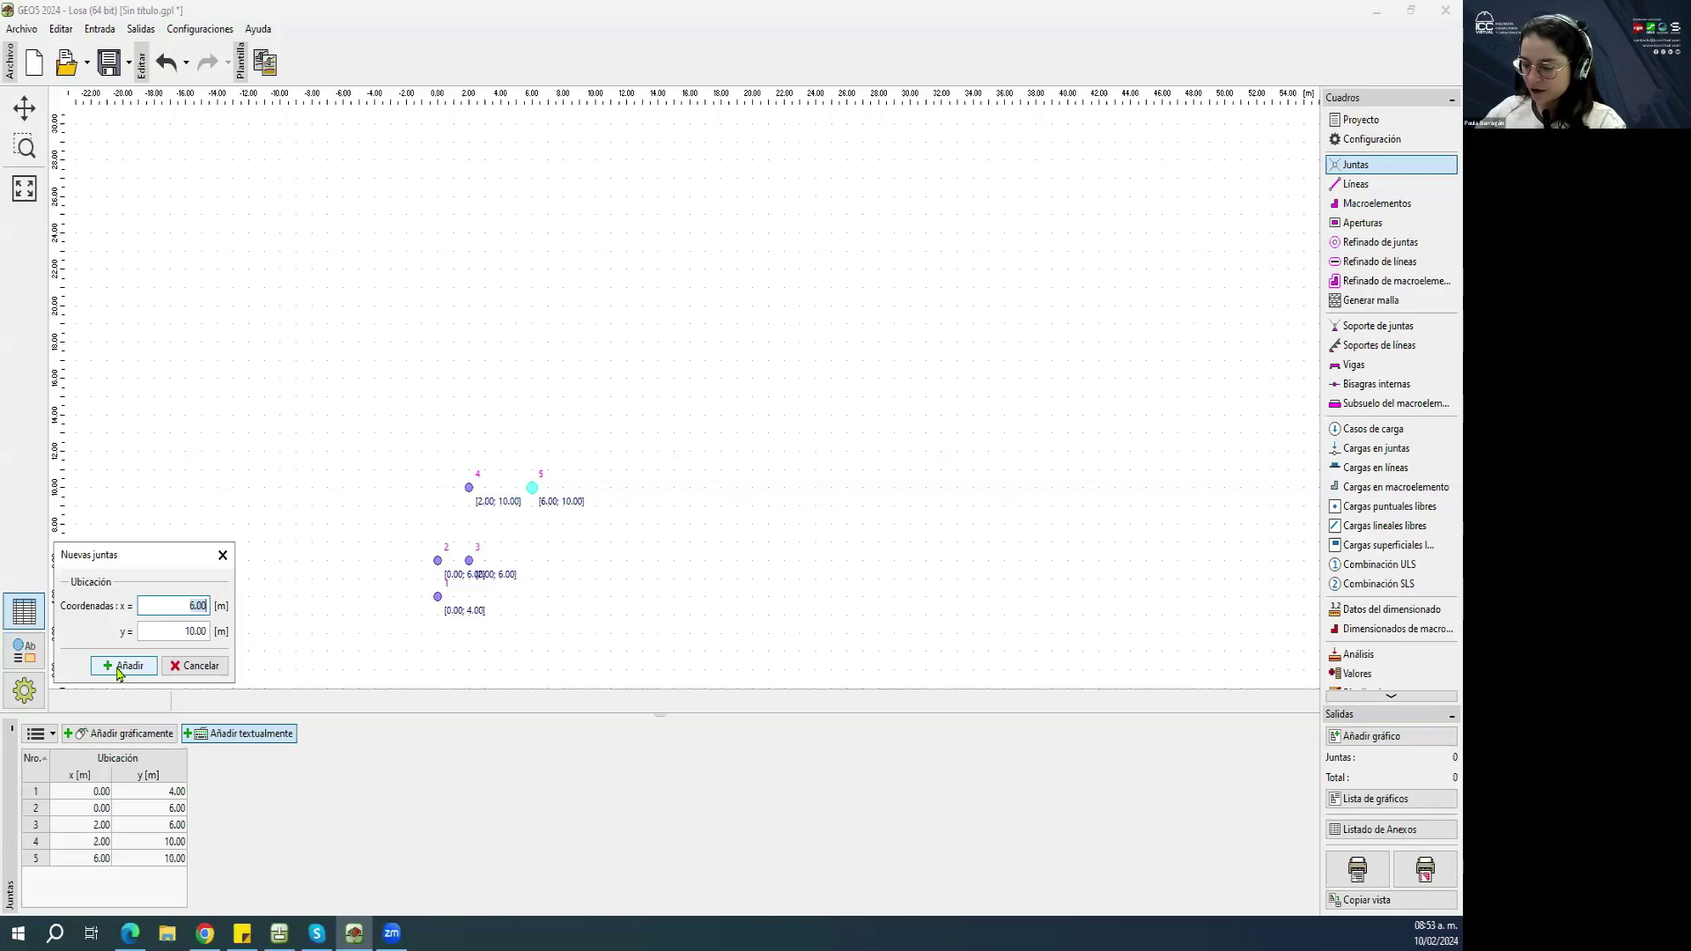
Add two joints by coordinates at (6.00; 8.00) and (10.00; 8.00) m.
key(Tab)
text(8)
click(122, 667)
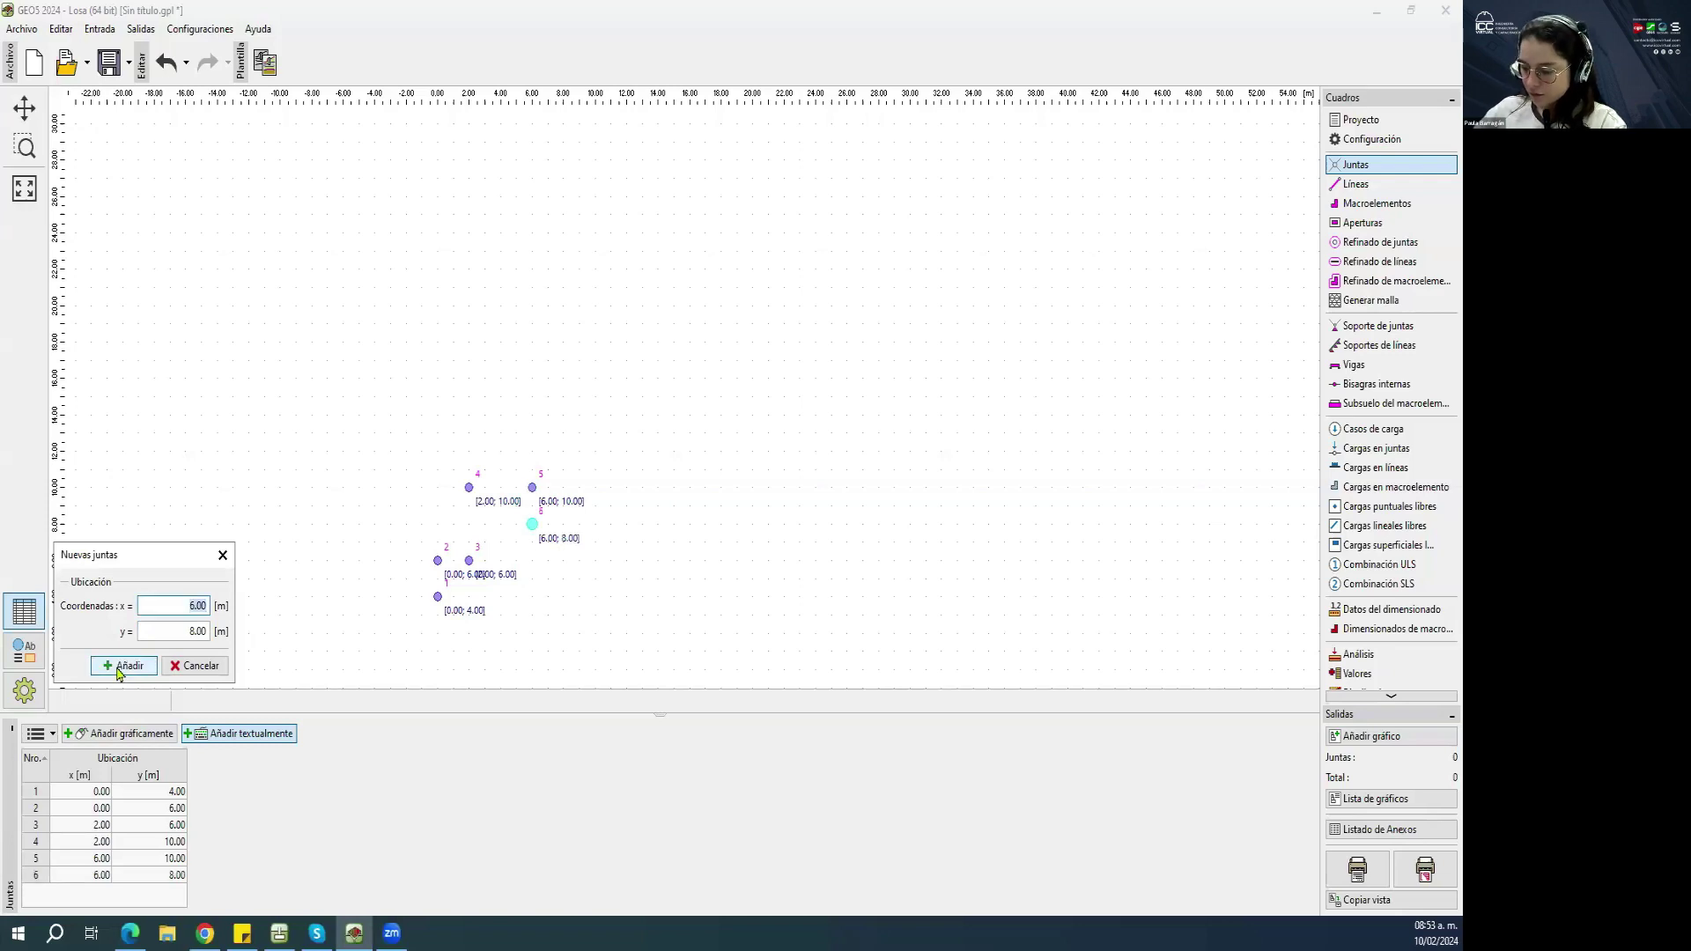
click(119, 667)
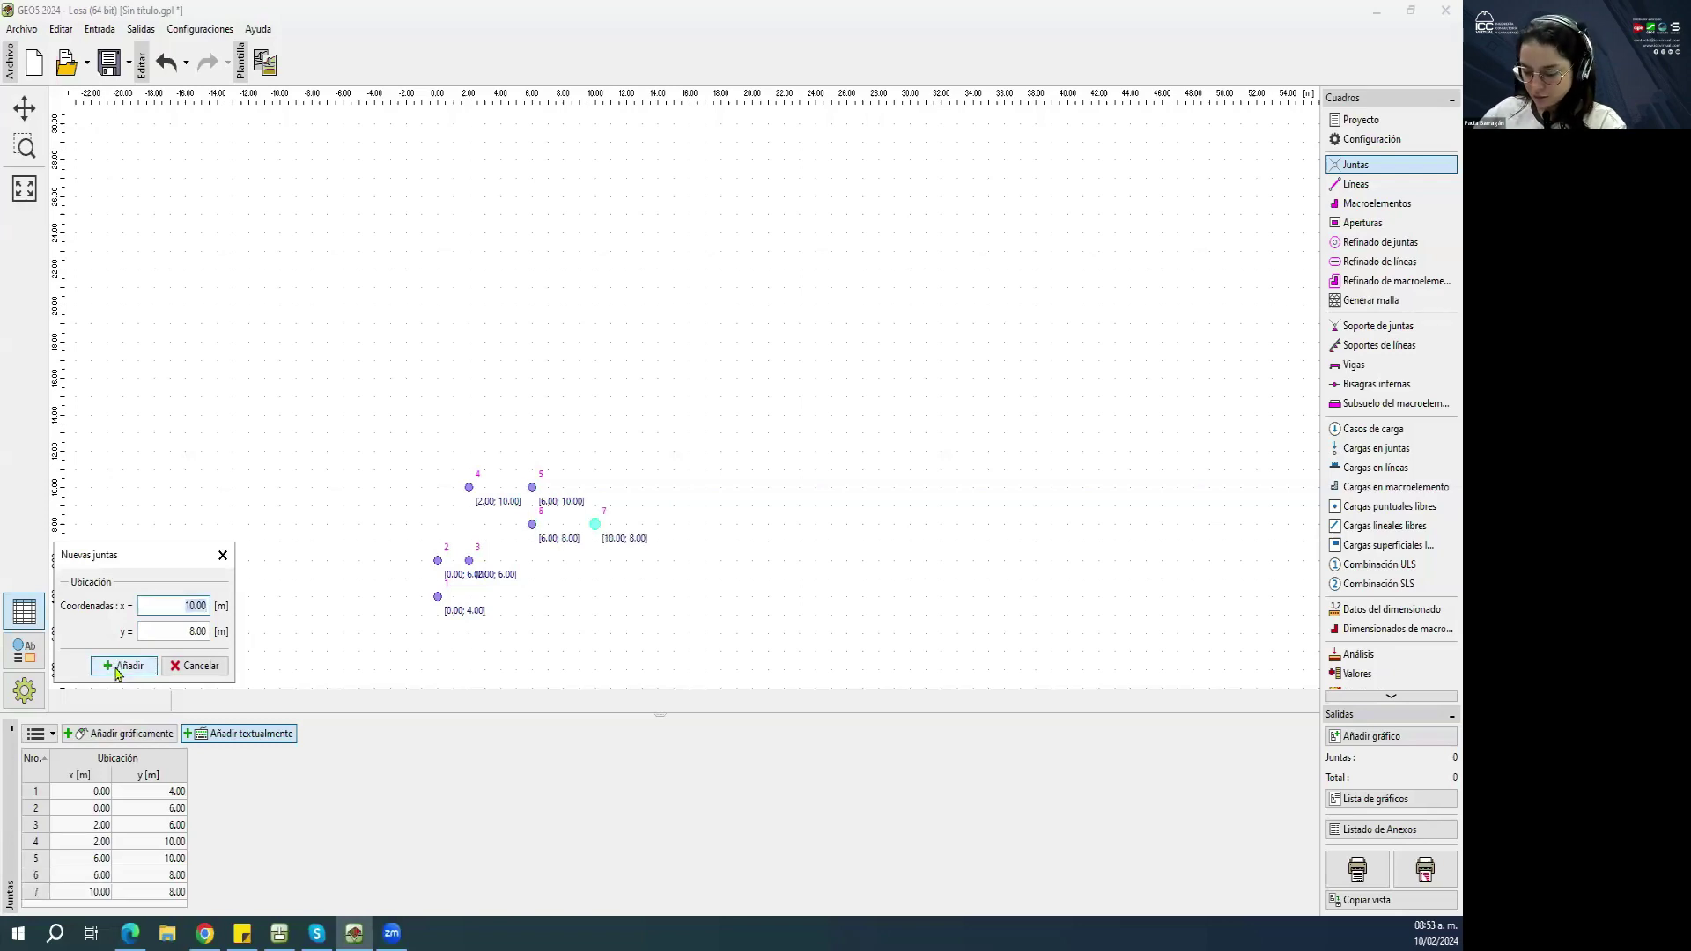
Add two joints by coordinates at (10.00; 10.00) and (12.00; 10.00) m.
key(Tab)
text(10)
click(120, 666)
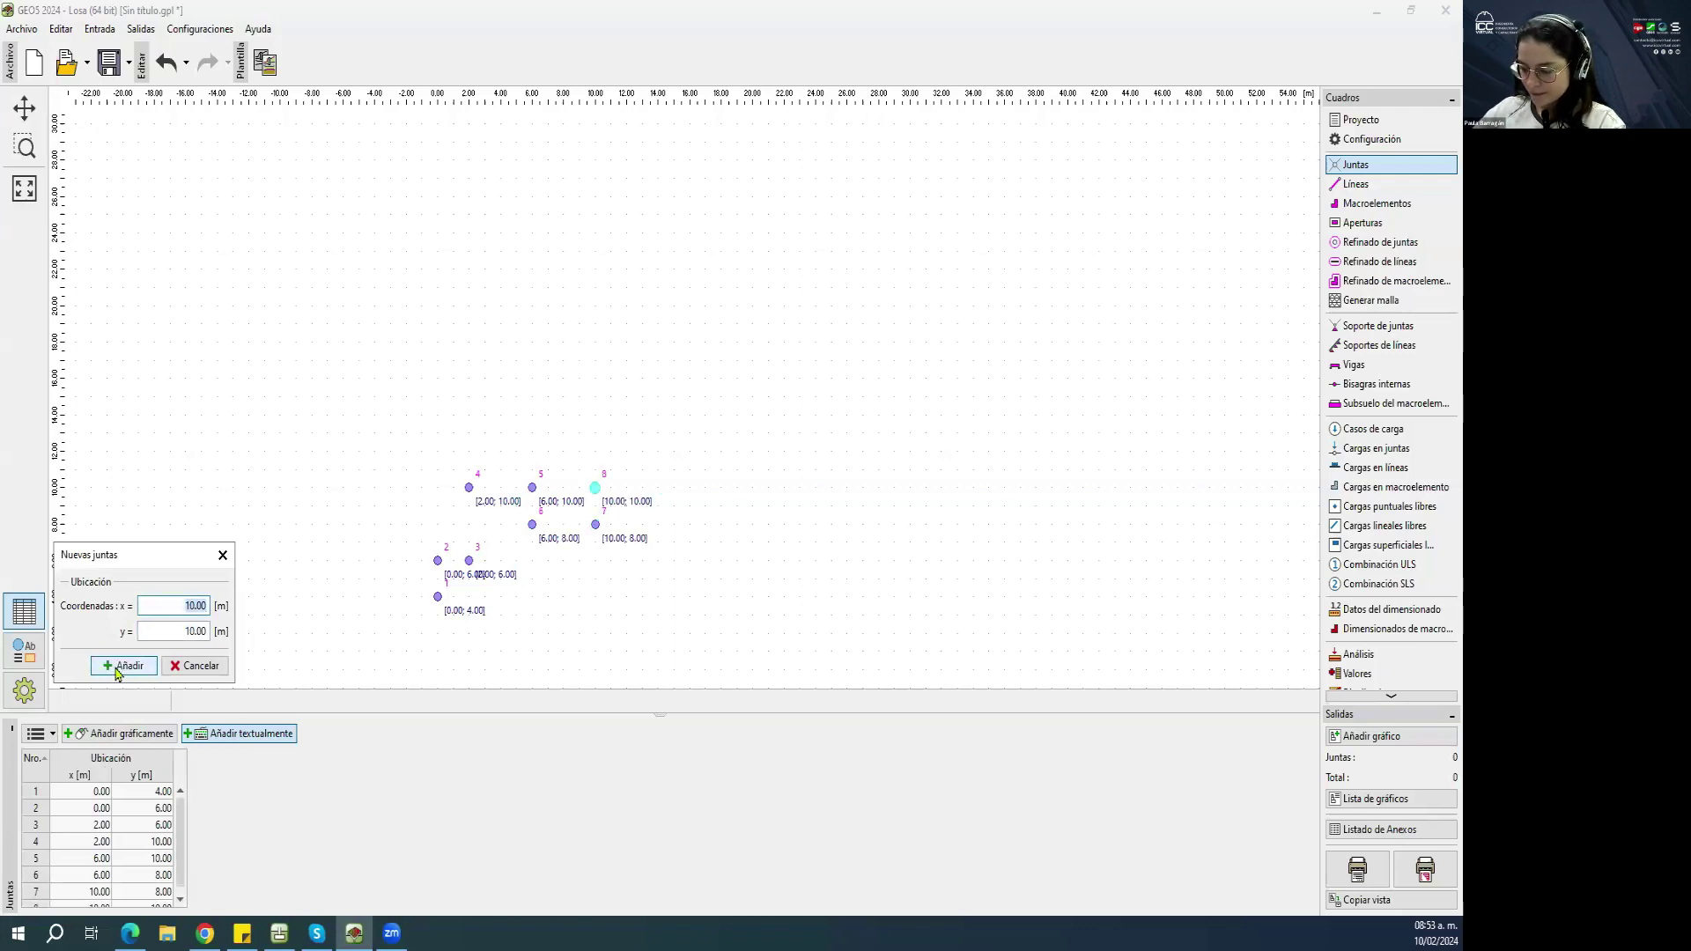
text(12)
click(120, 667)
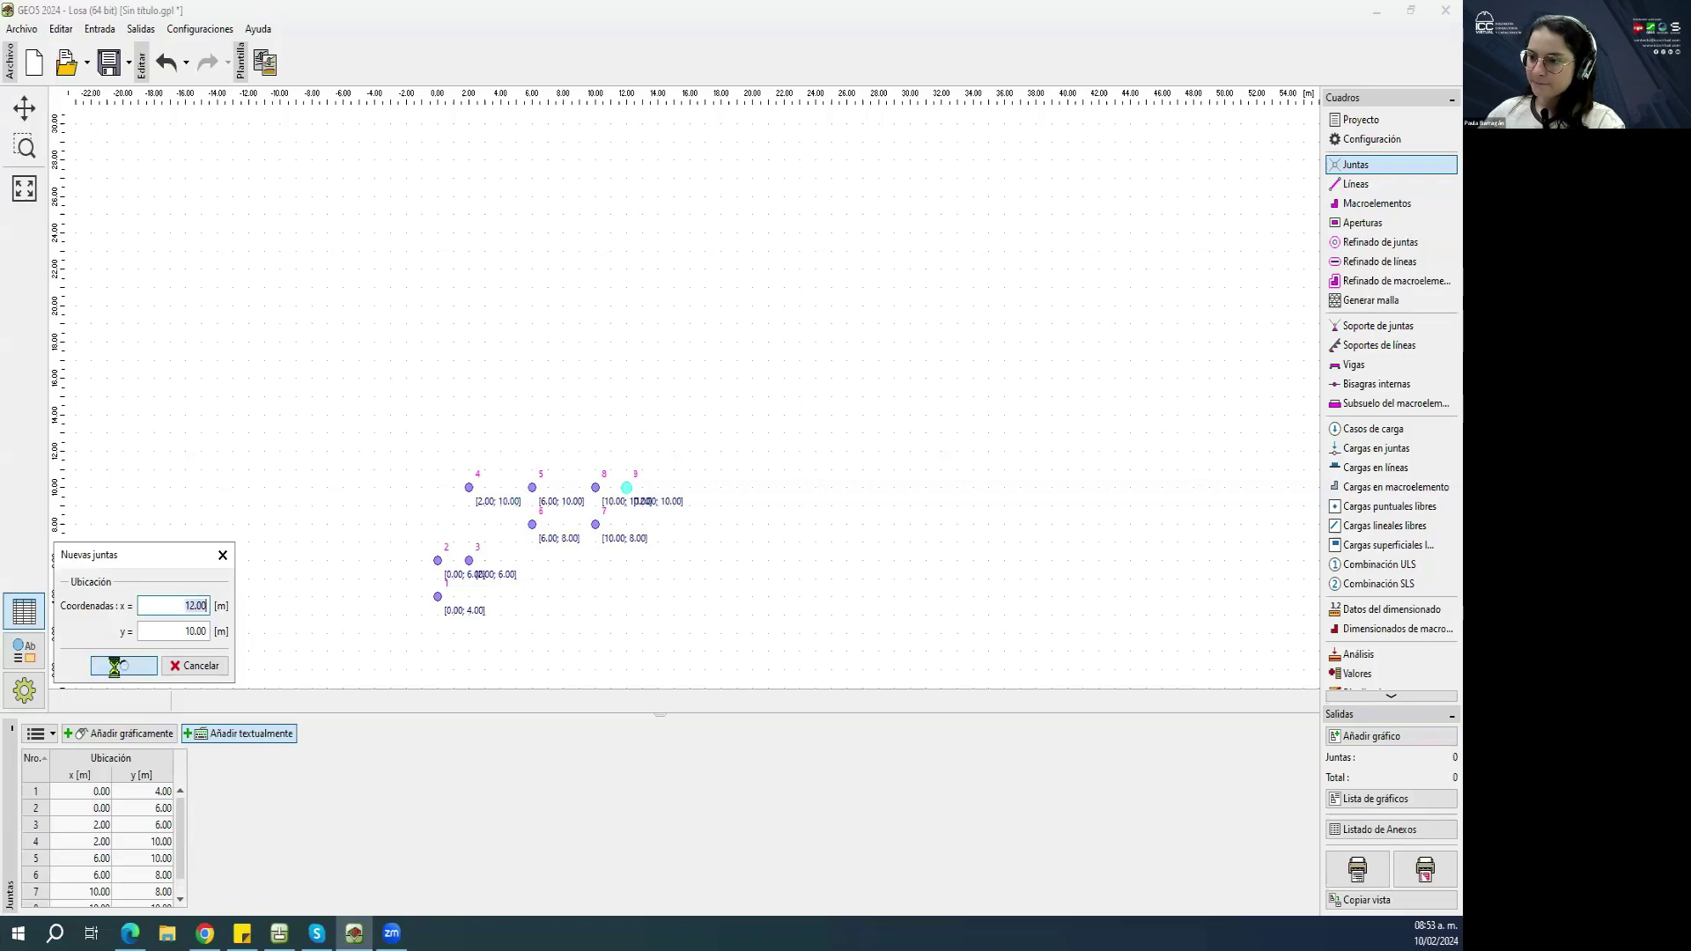
Add two joints by coordinates at (12.00; 8.00) and (15.00; 8.00) m.
key(Tab)
click(115, 672)
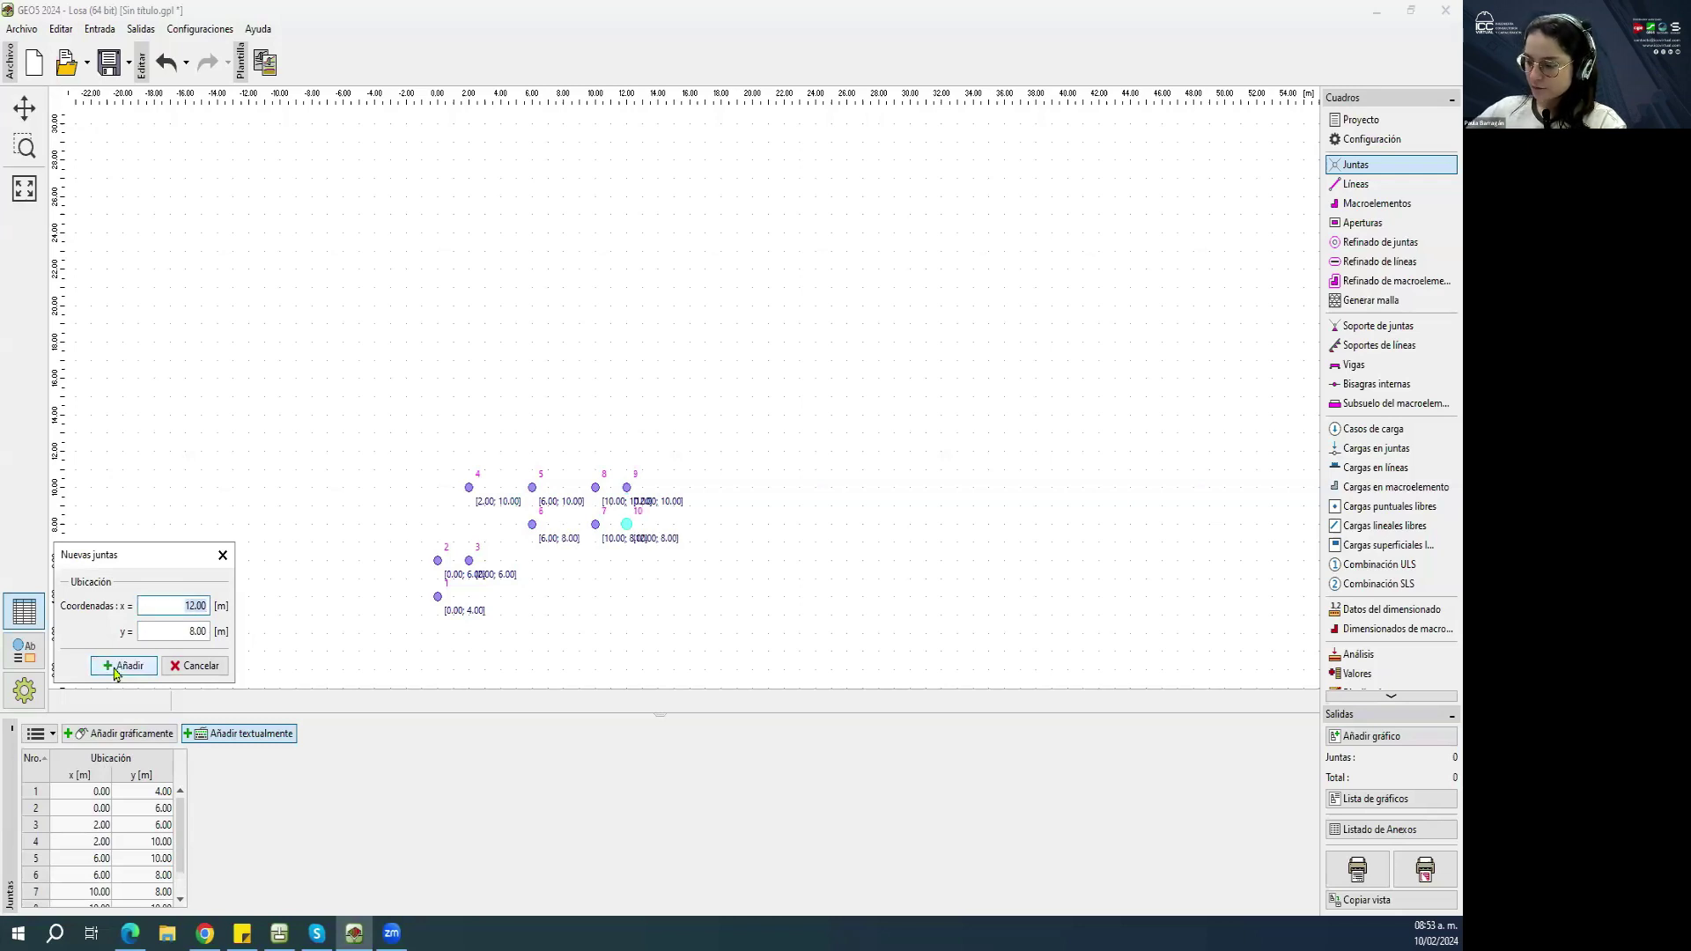
click(116, 672)
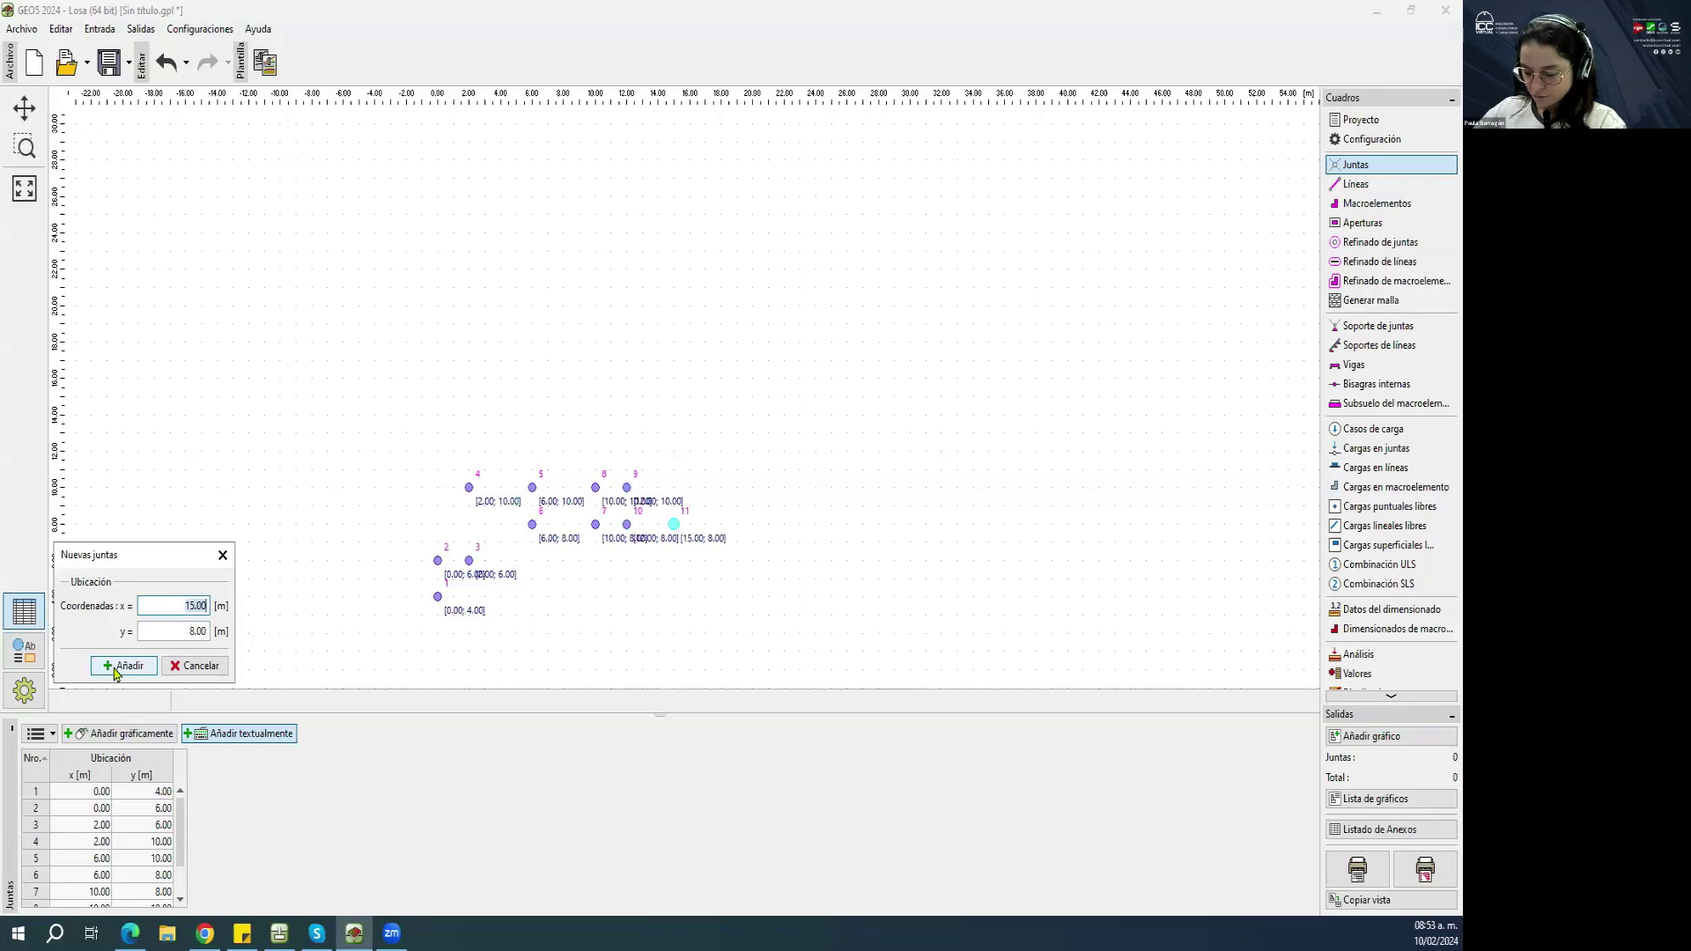
Add two joints by coordinates at (15.00; 4.00) and (10.00; 4.00) m.
key(Tab)
text(4)
click(115, 672)
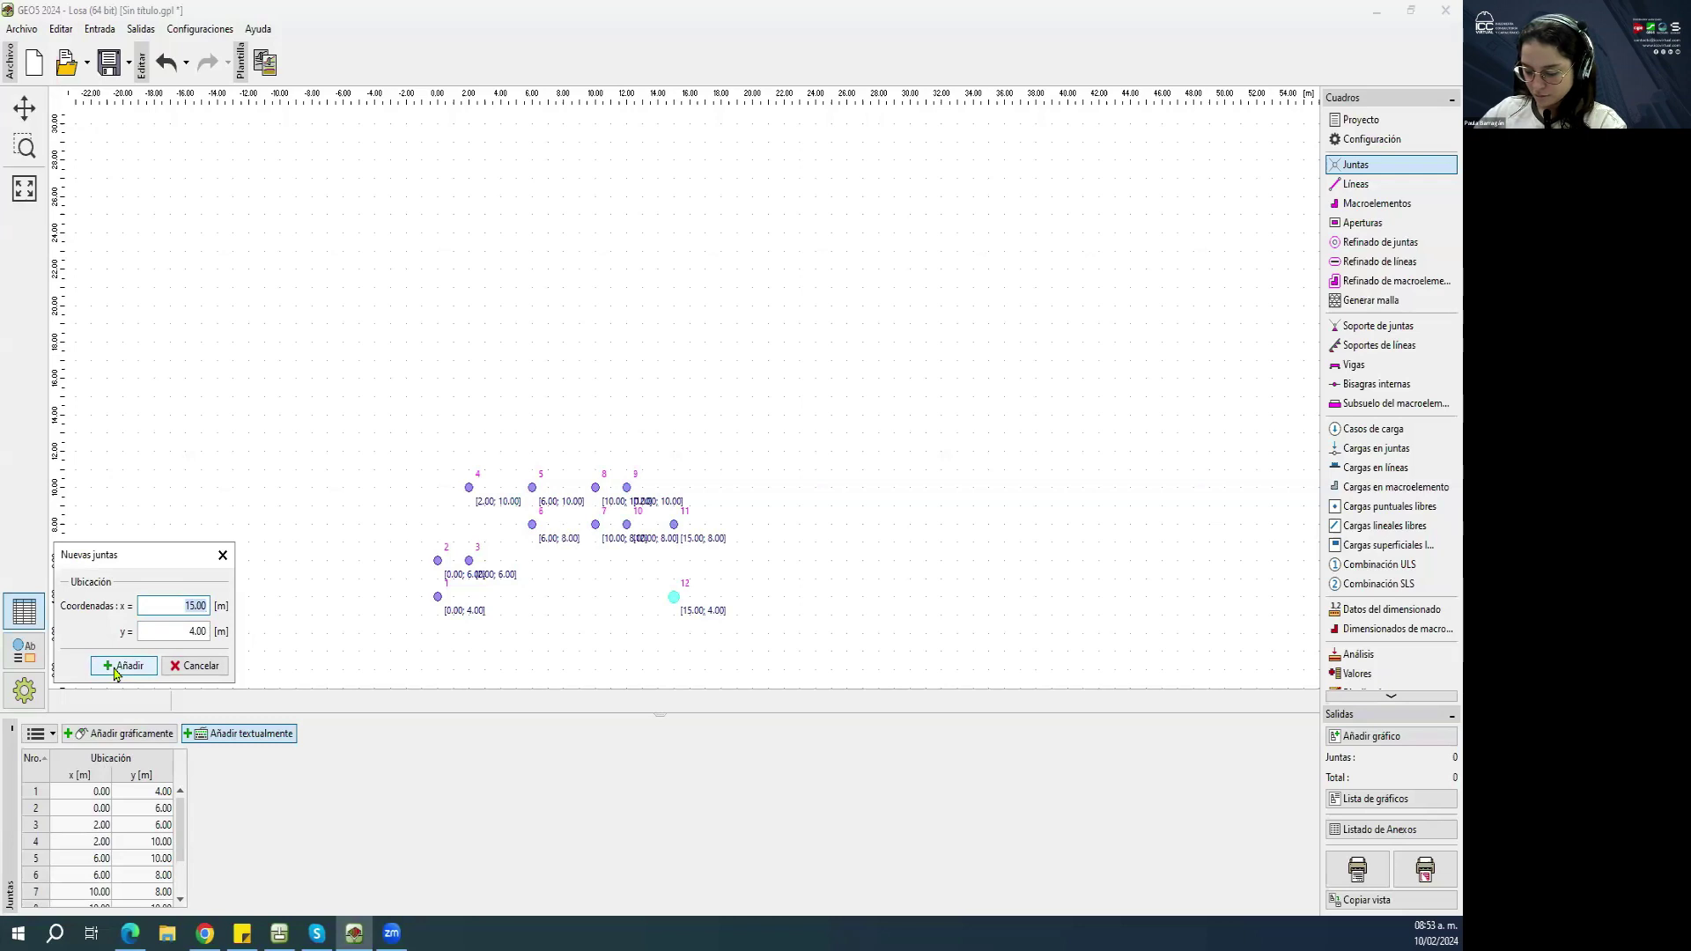
text(10)
click(115, 672)
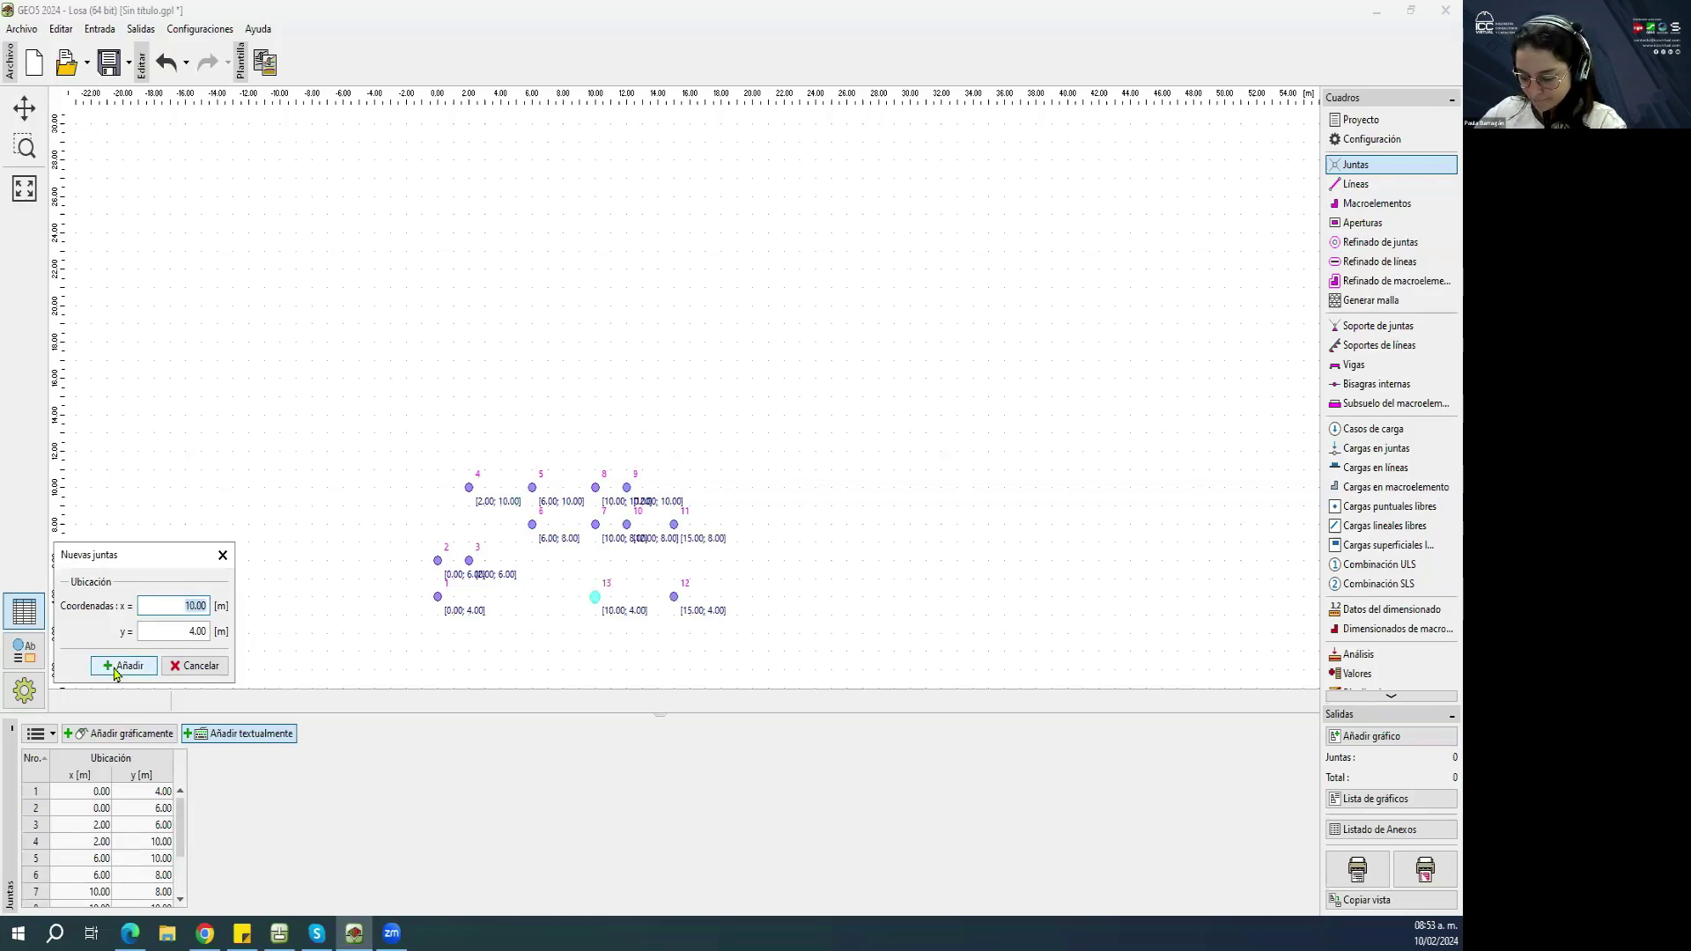
Add two joints by coordinates at (10.00; 0.00) and (6.00; 0.00) m.
key(Tab)
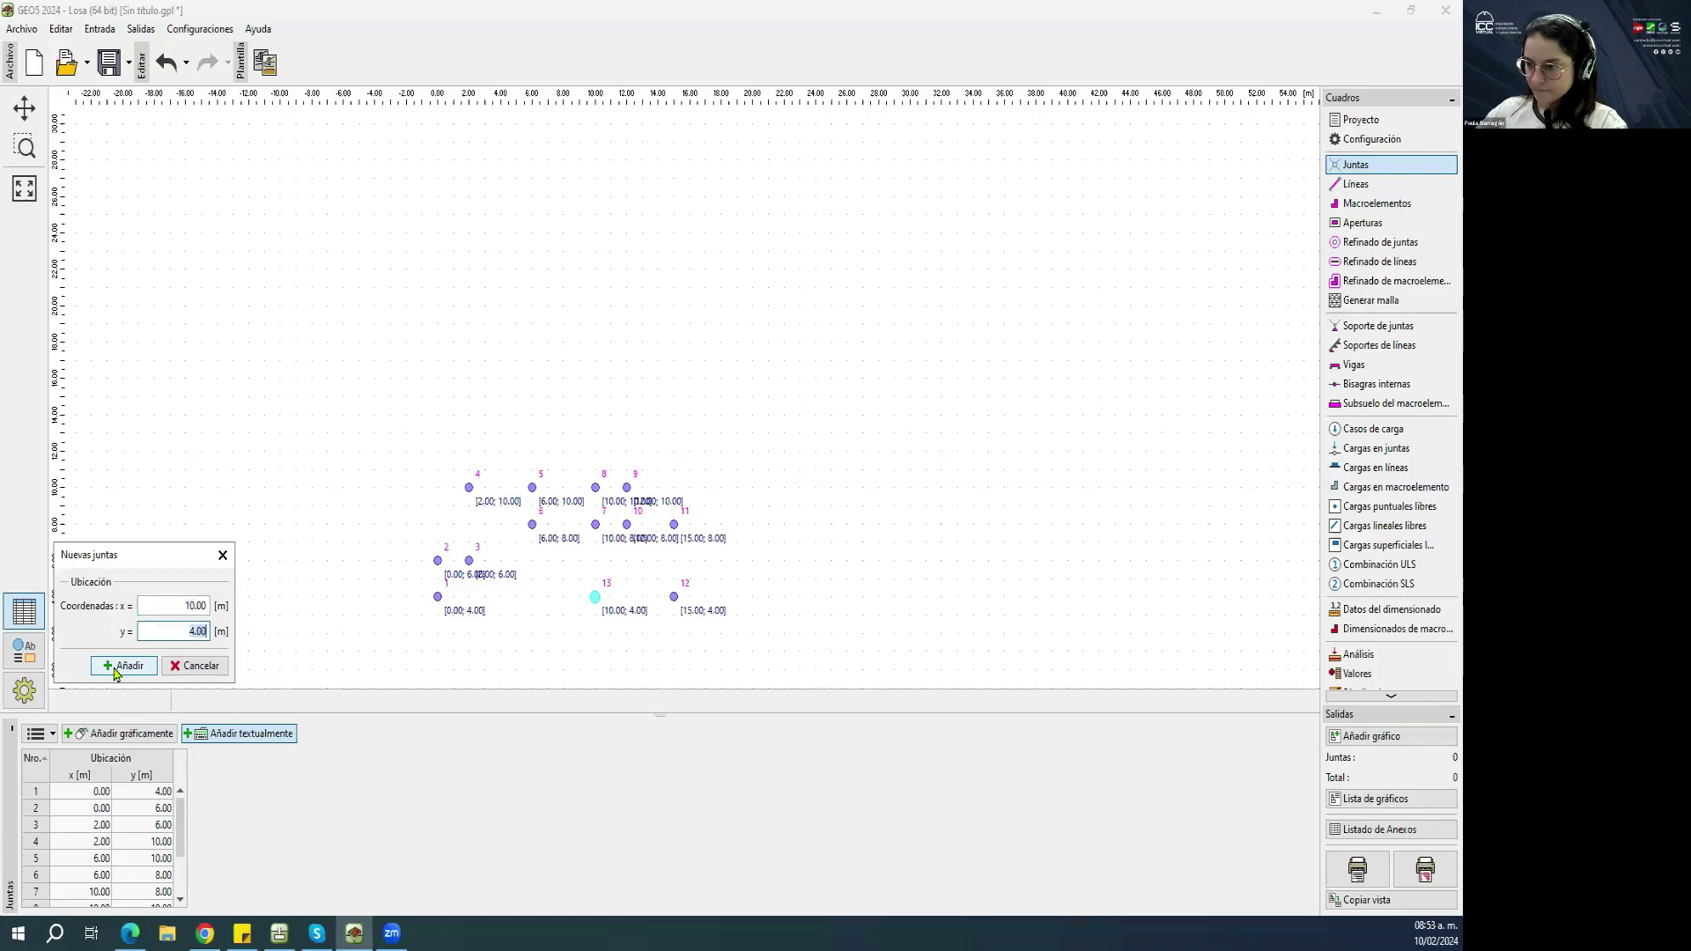
text(0)
click(115, 672)
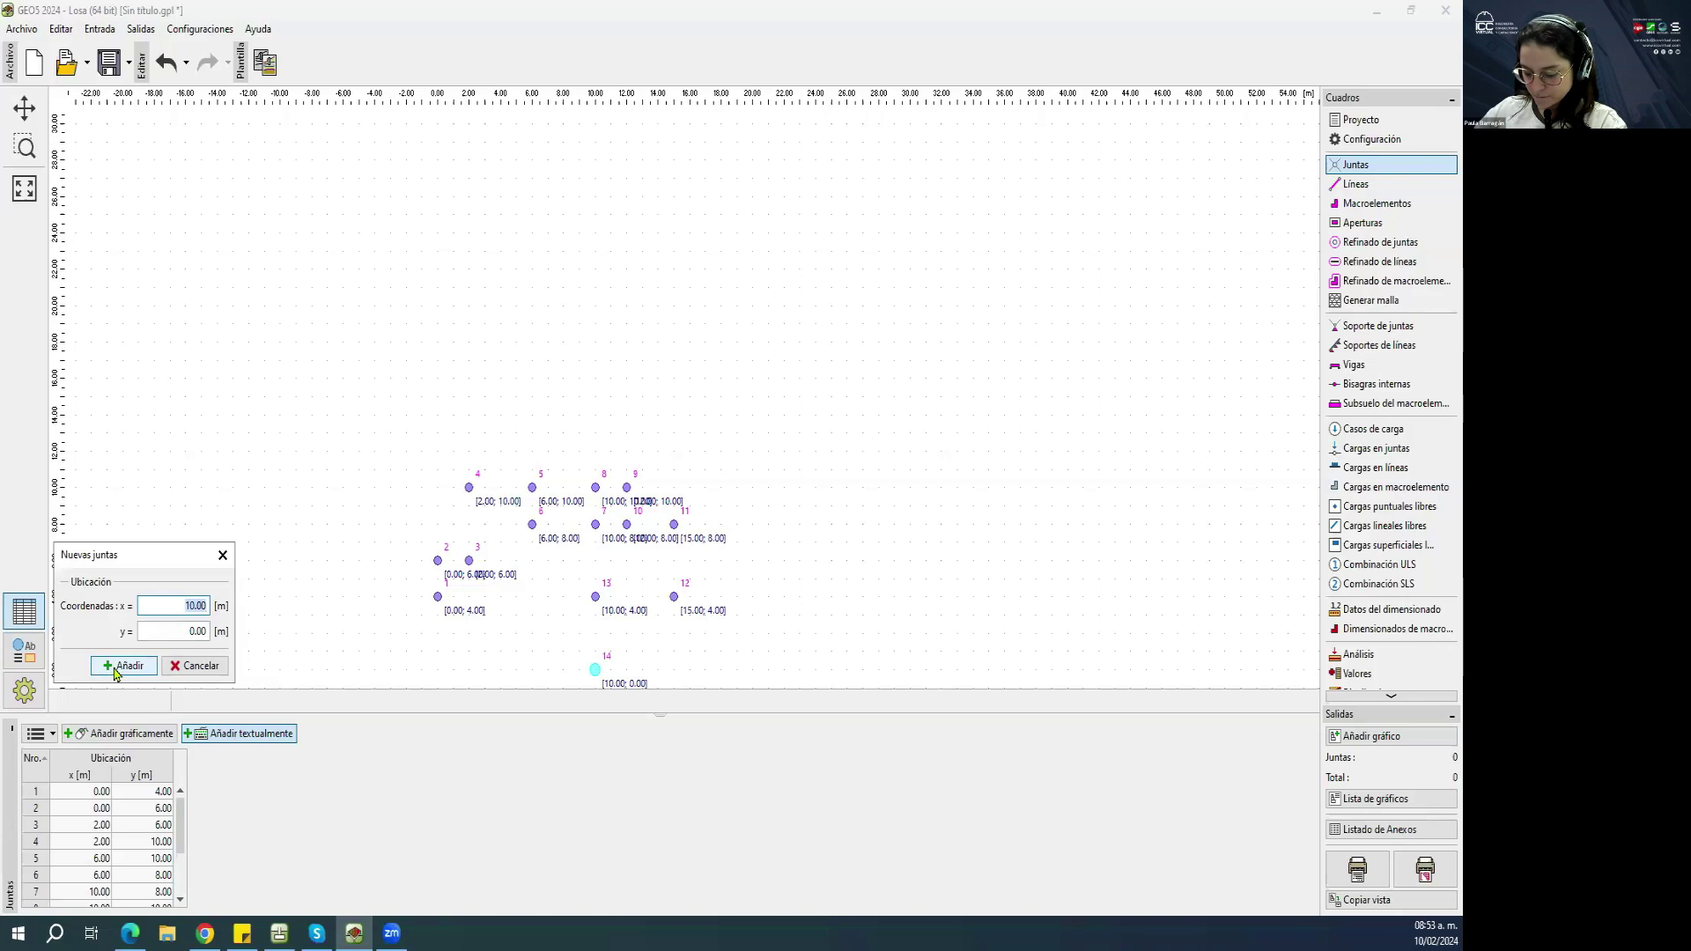
text(6)
click(116, 672)
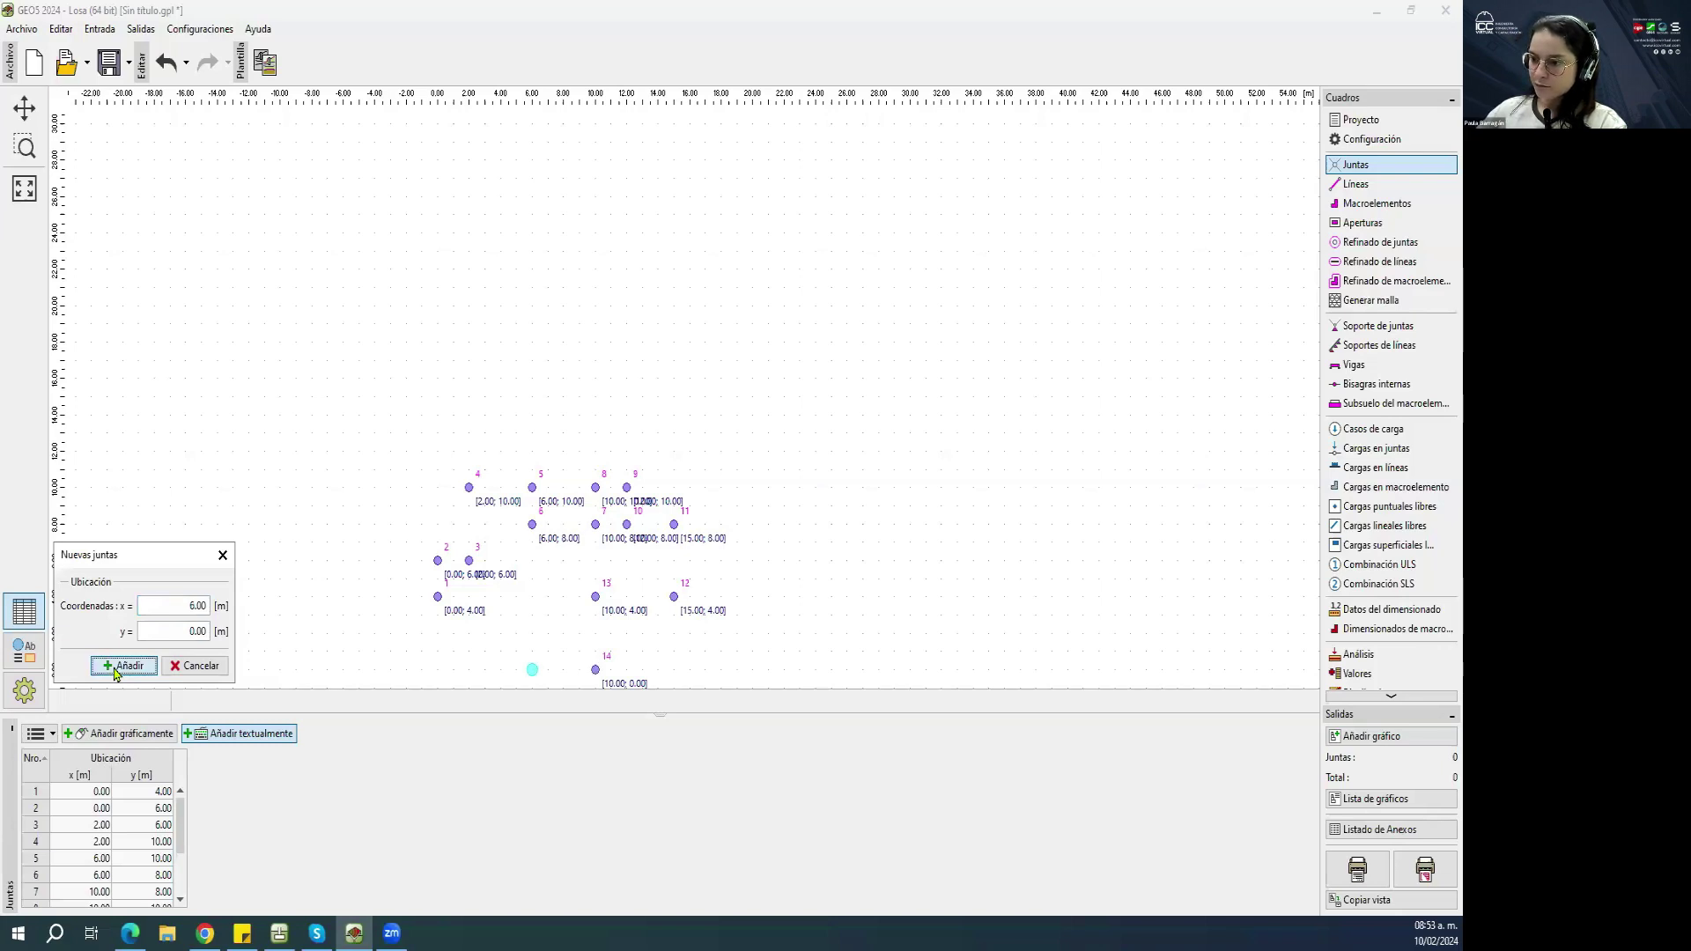
Add the last joint by coordinates at (6.00; 4.00) m and finish the joint entry.
key(Tab)
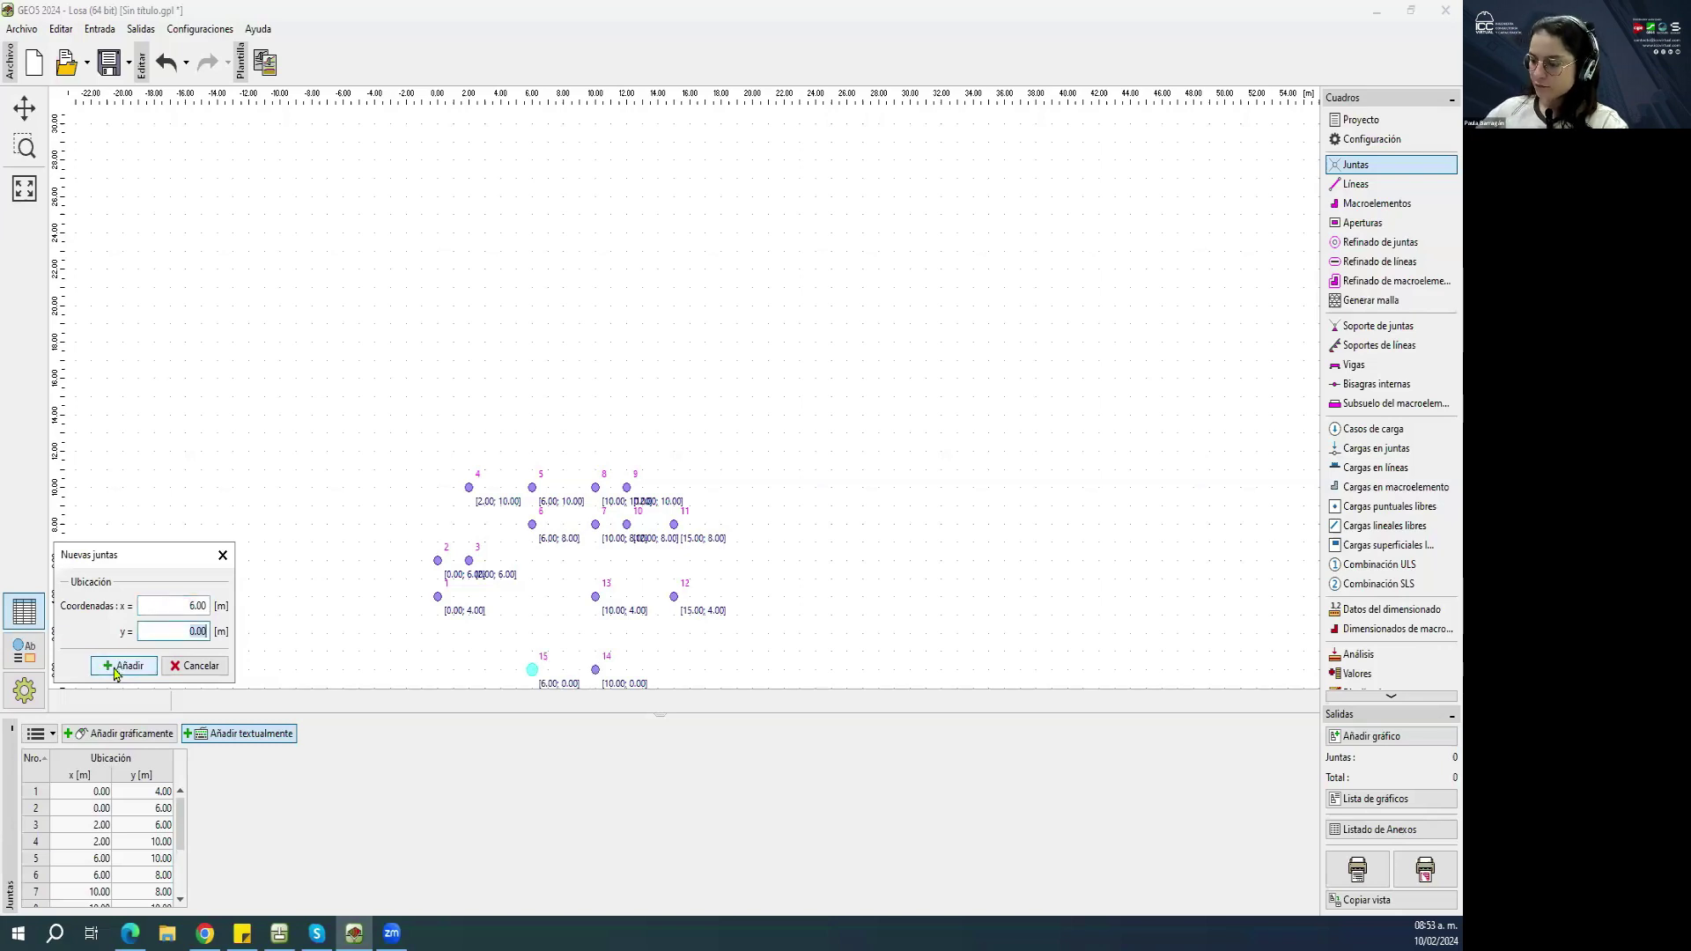
text(4)
click(115, 672)
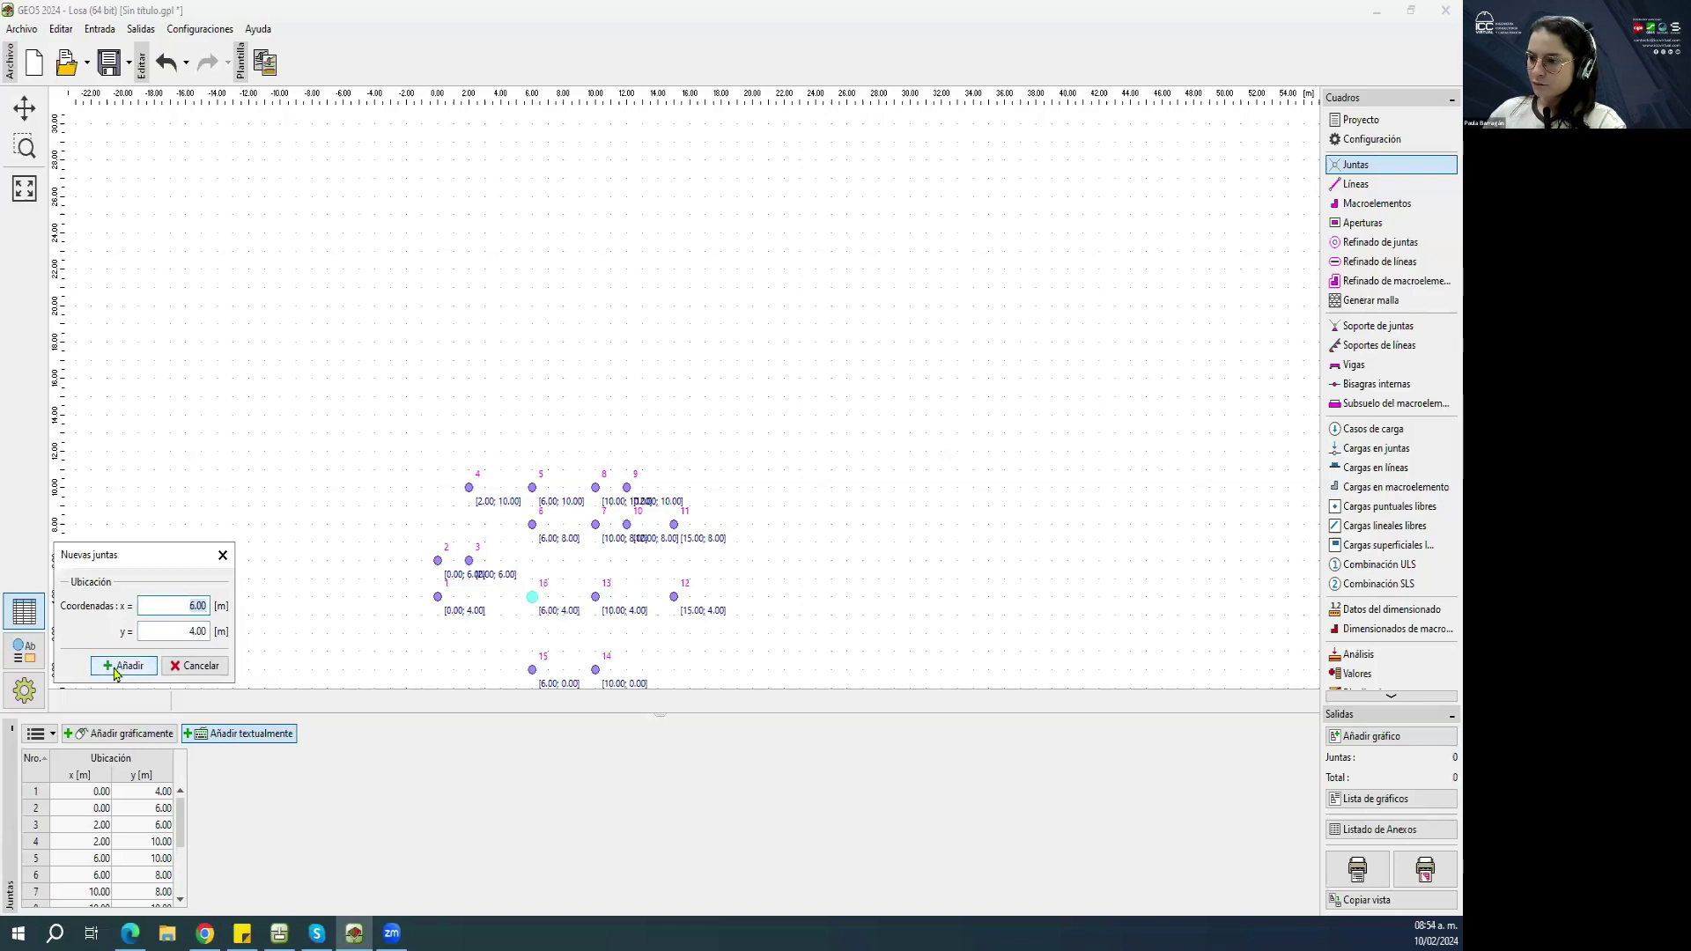
click(223, 555)
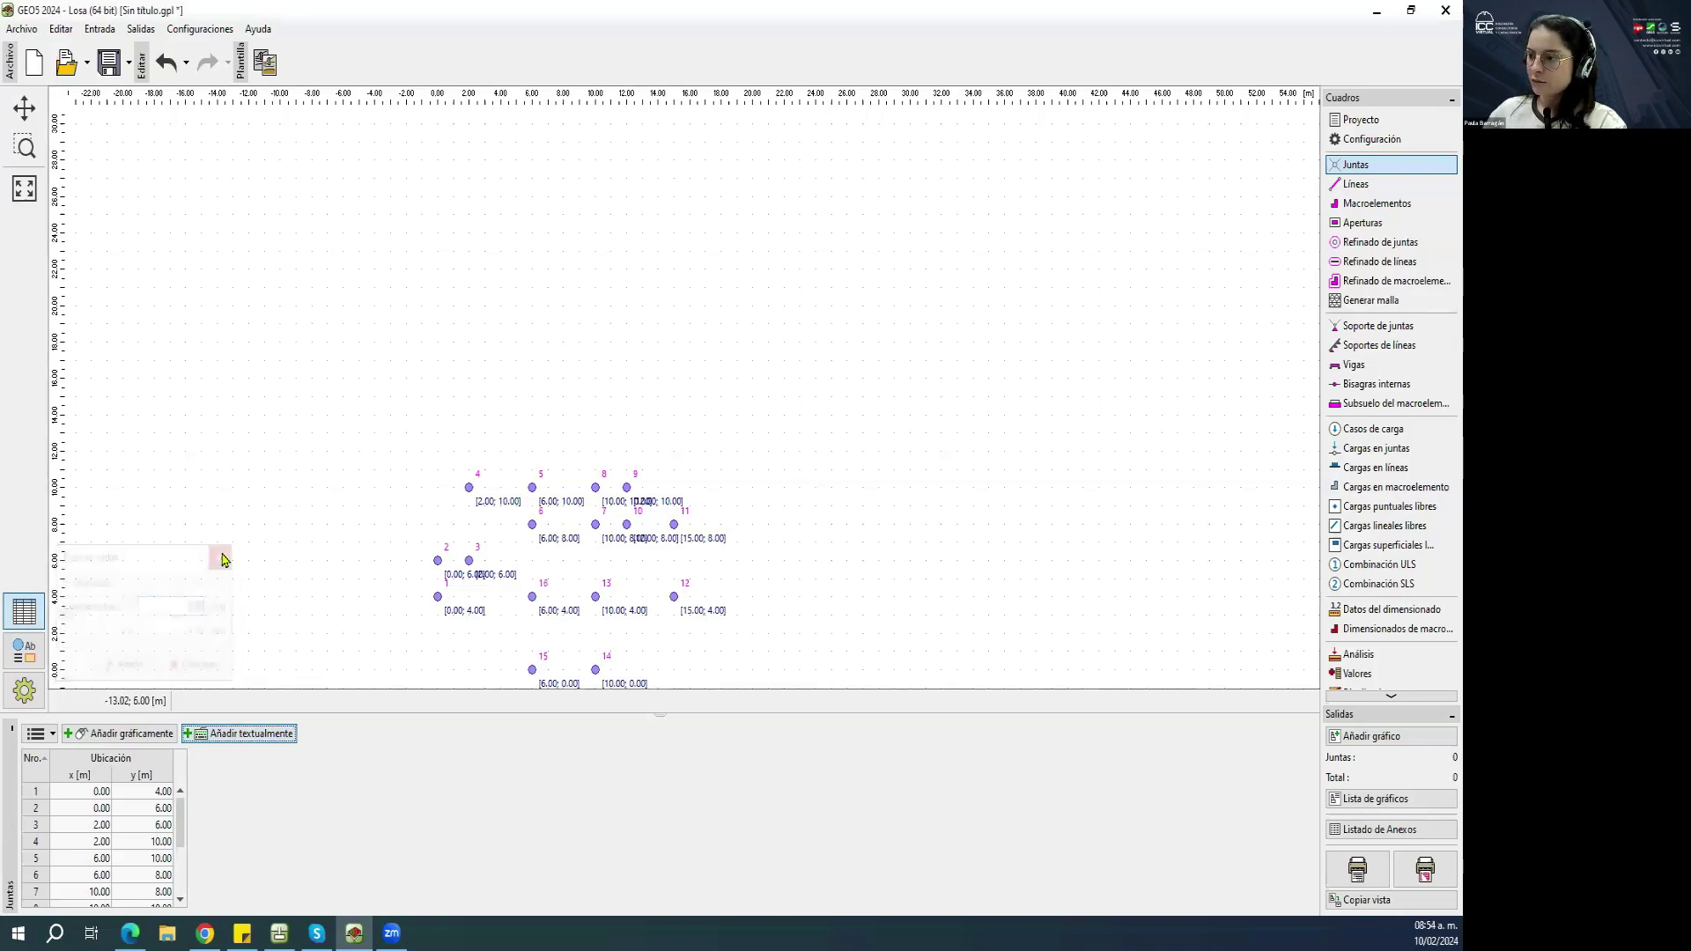
drag(771, 486, 748, 393)
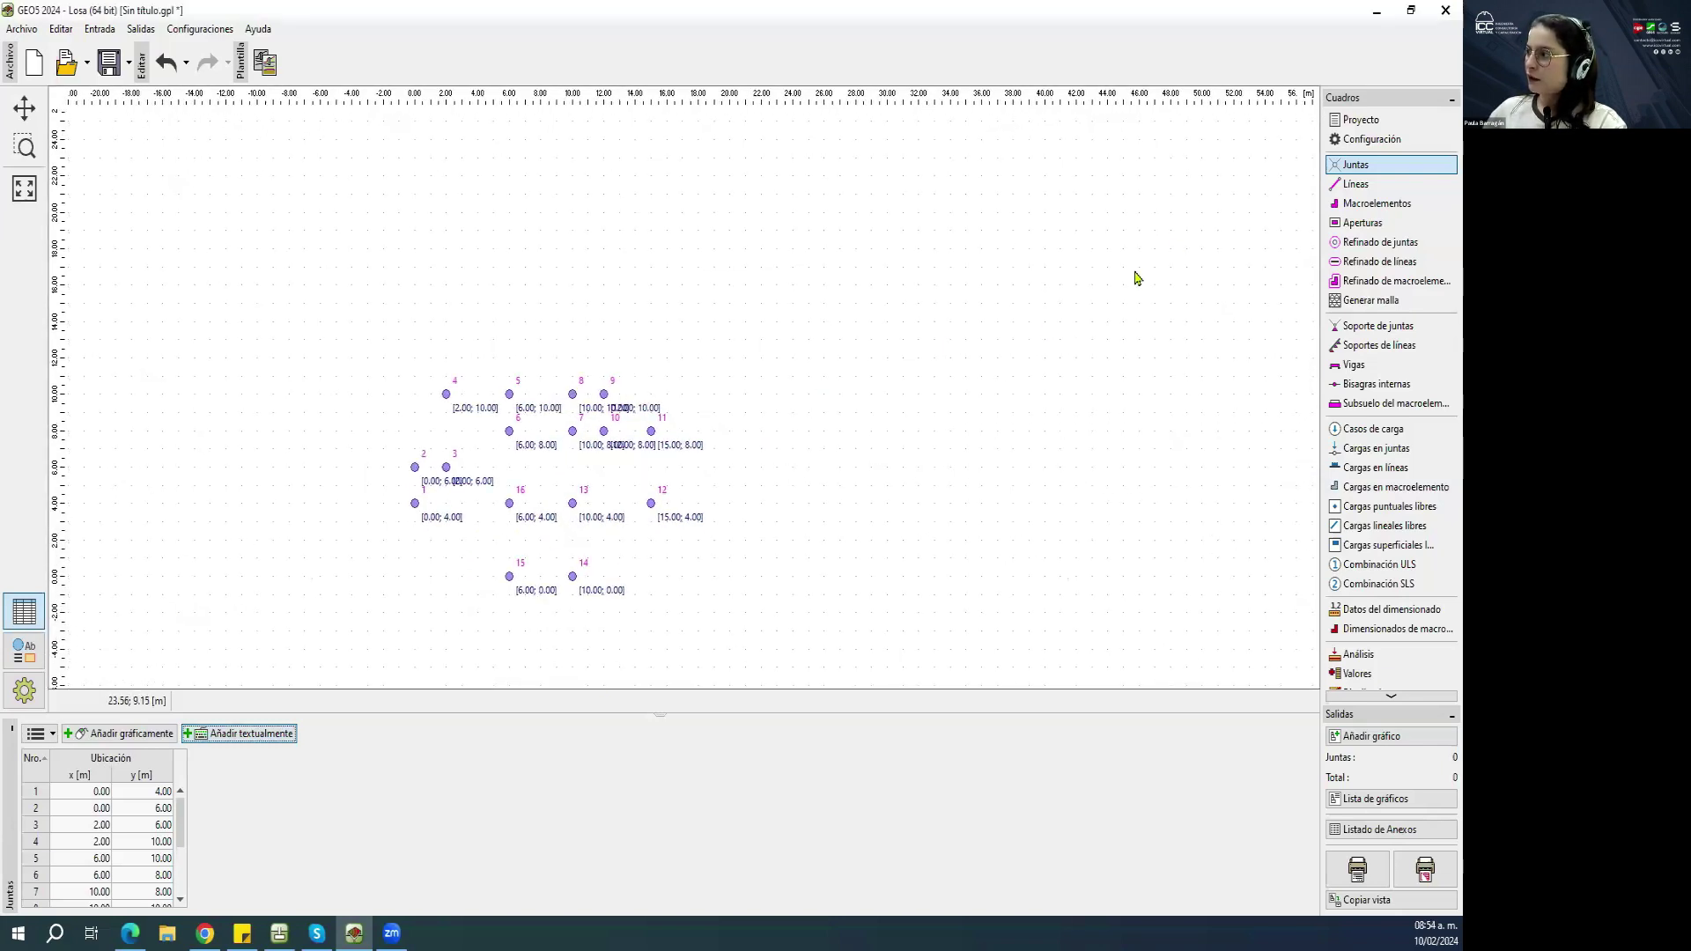
Draw line segments graphically from joint (0.00; 4.00) through (0.00; 6.00) and (2.00; 6.00) to (2.00; 10.00).
click(1354, 186)
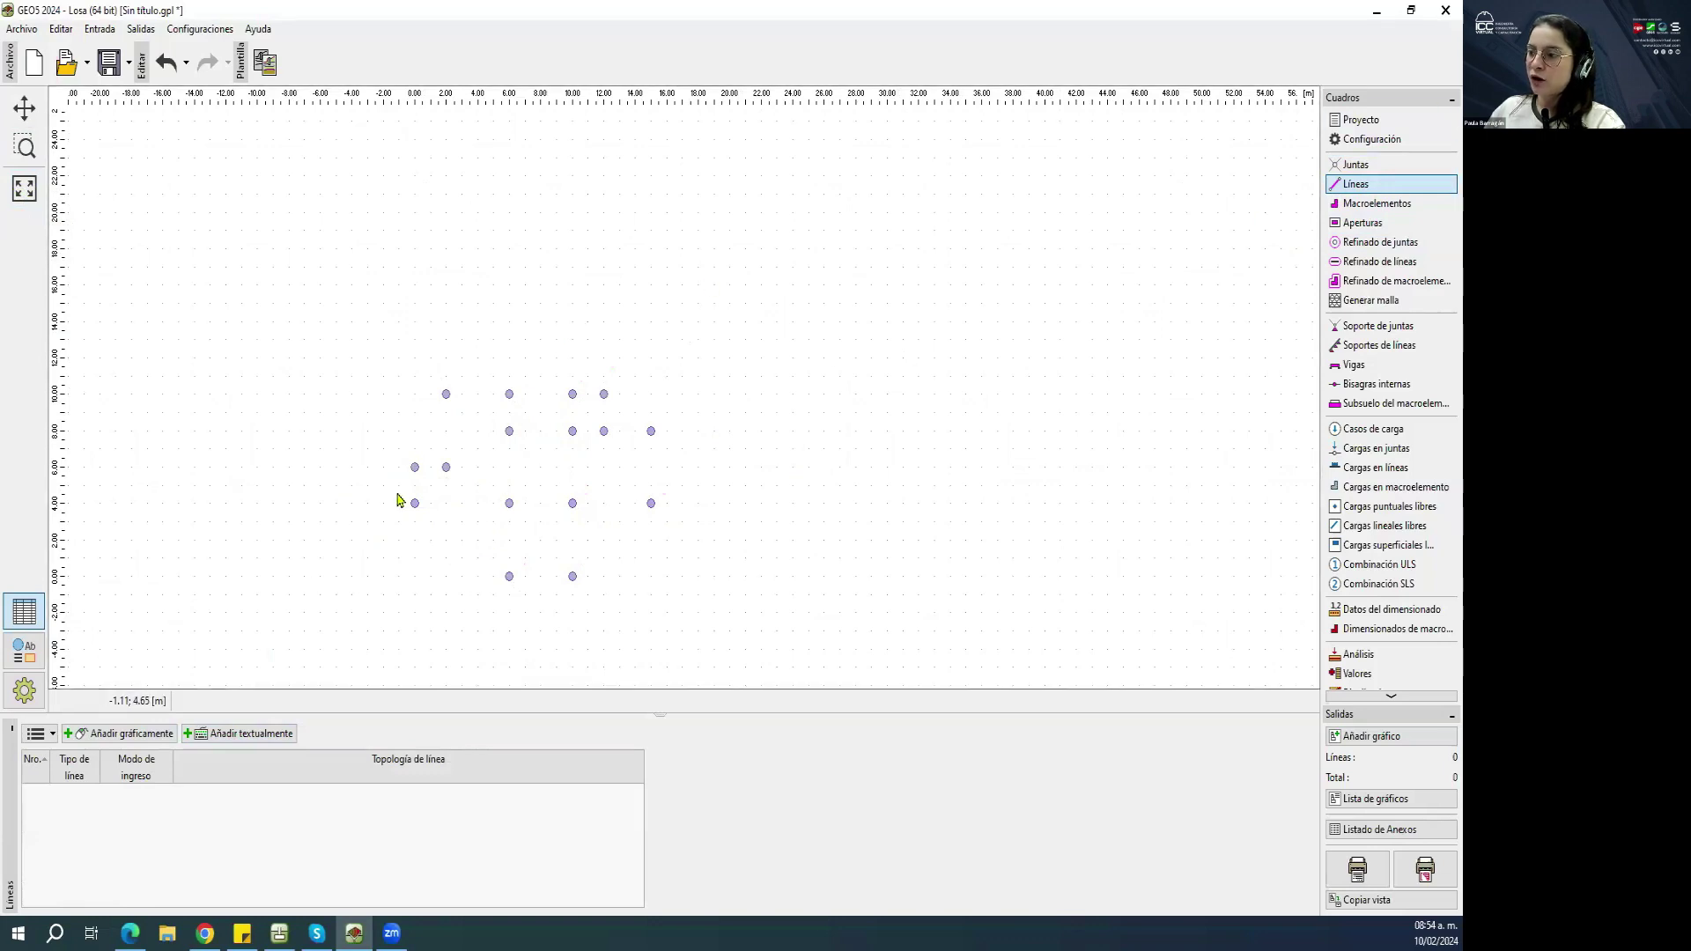
scroll(388, 511, down, 3)
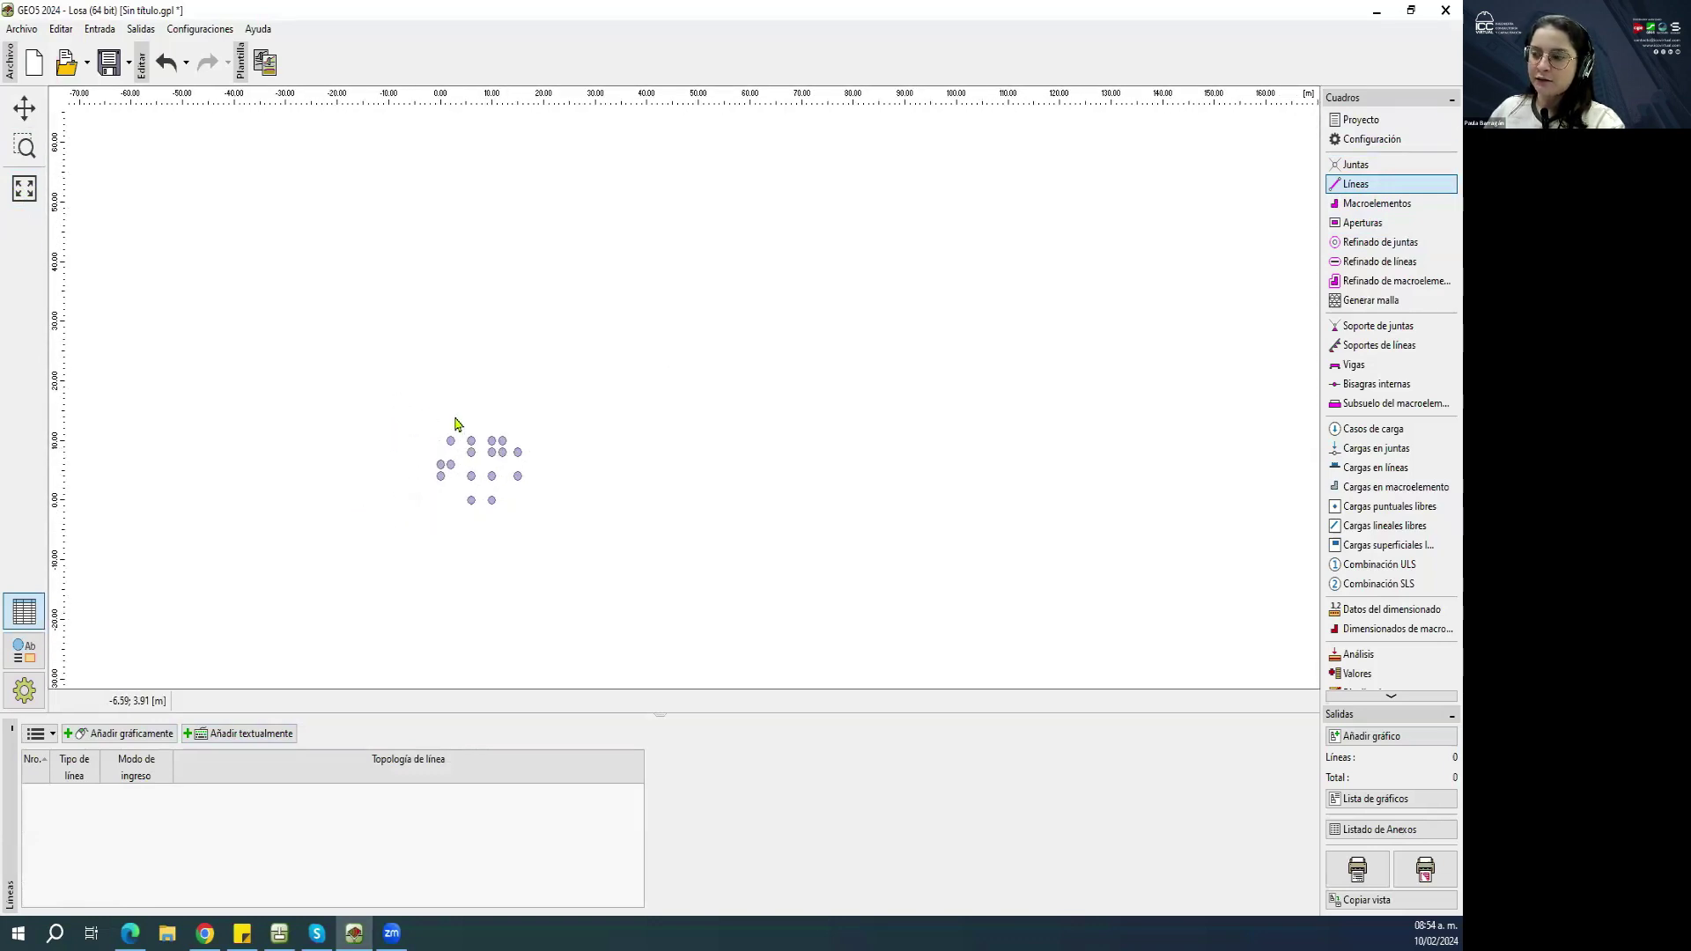
click(39, 187)
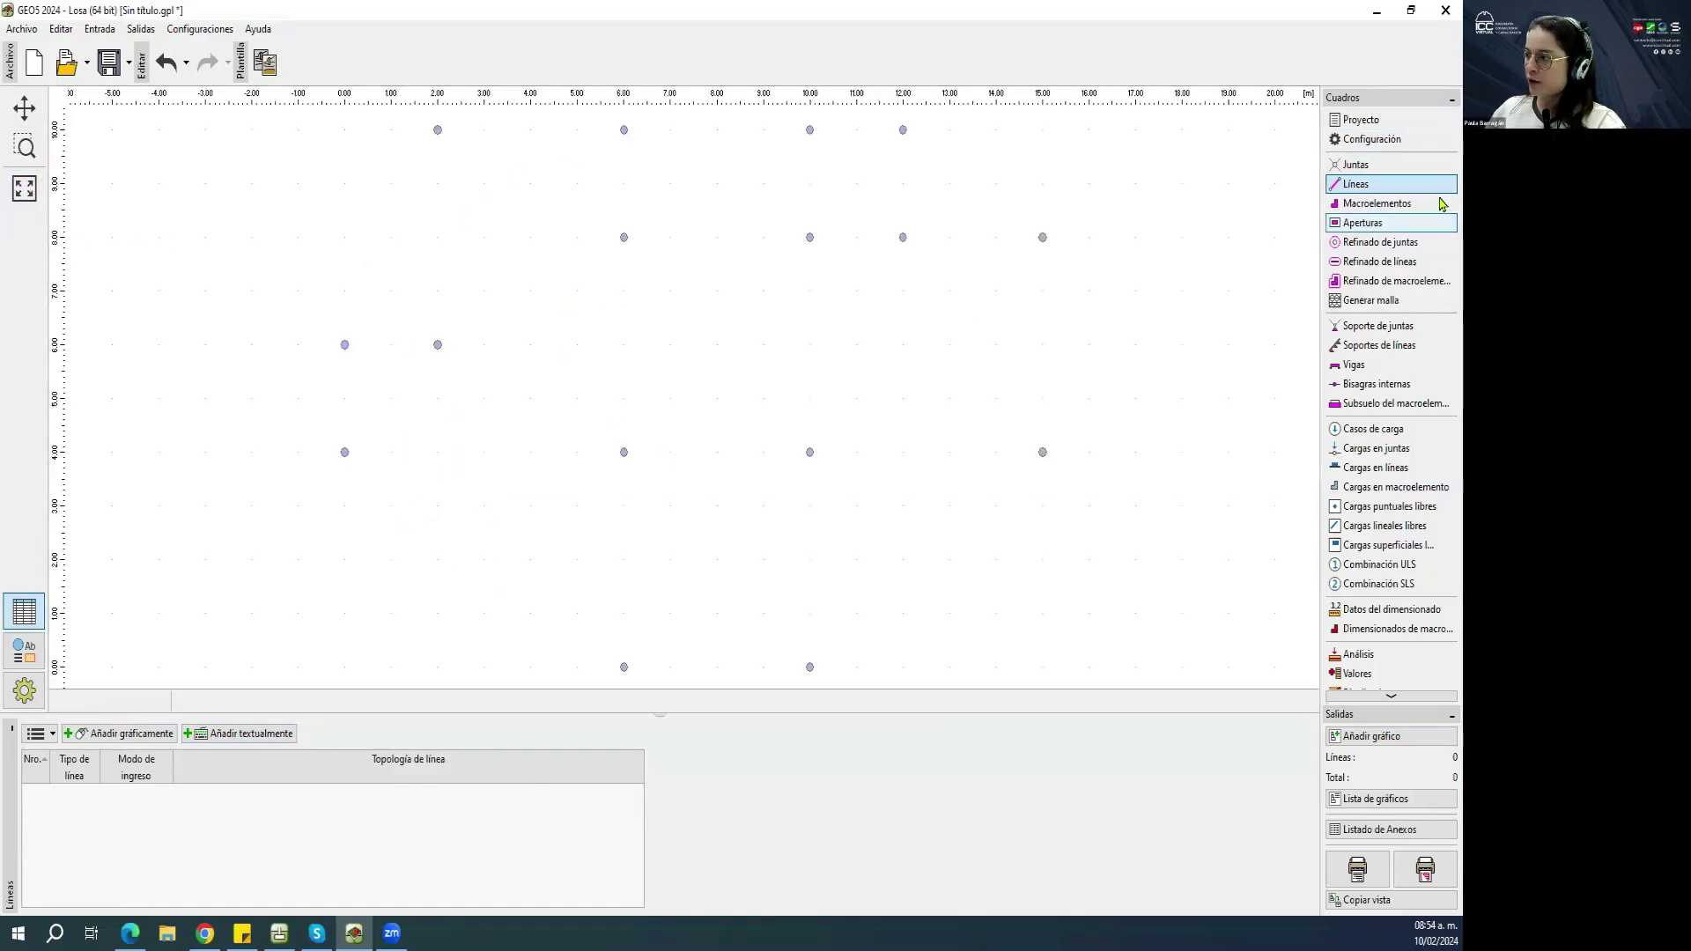
click(1391, 184)
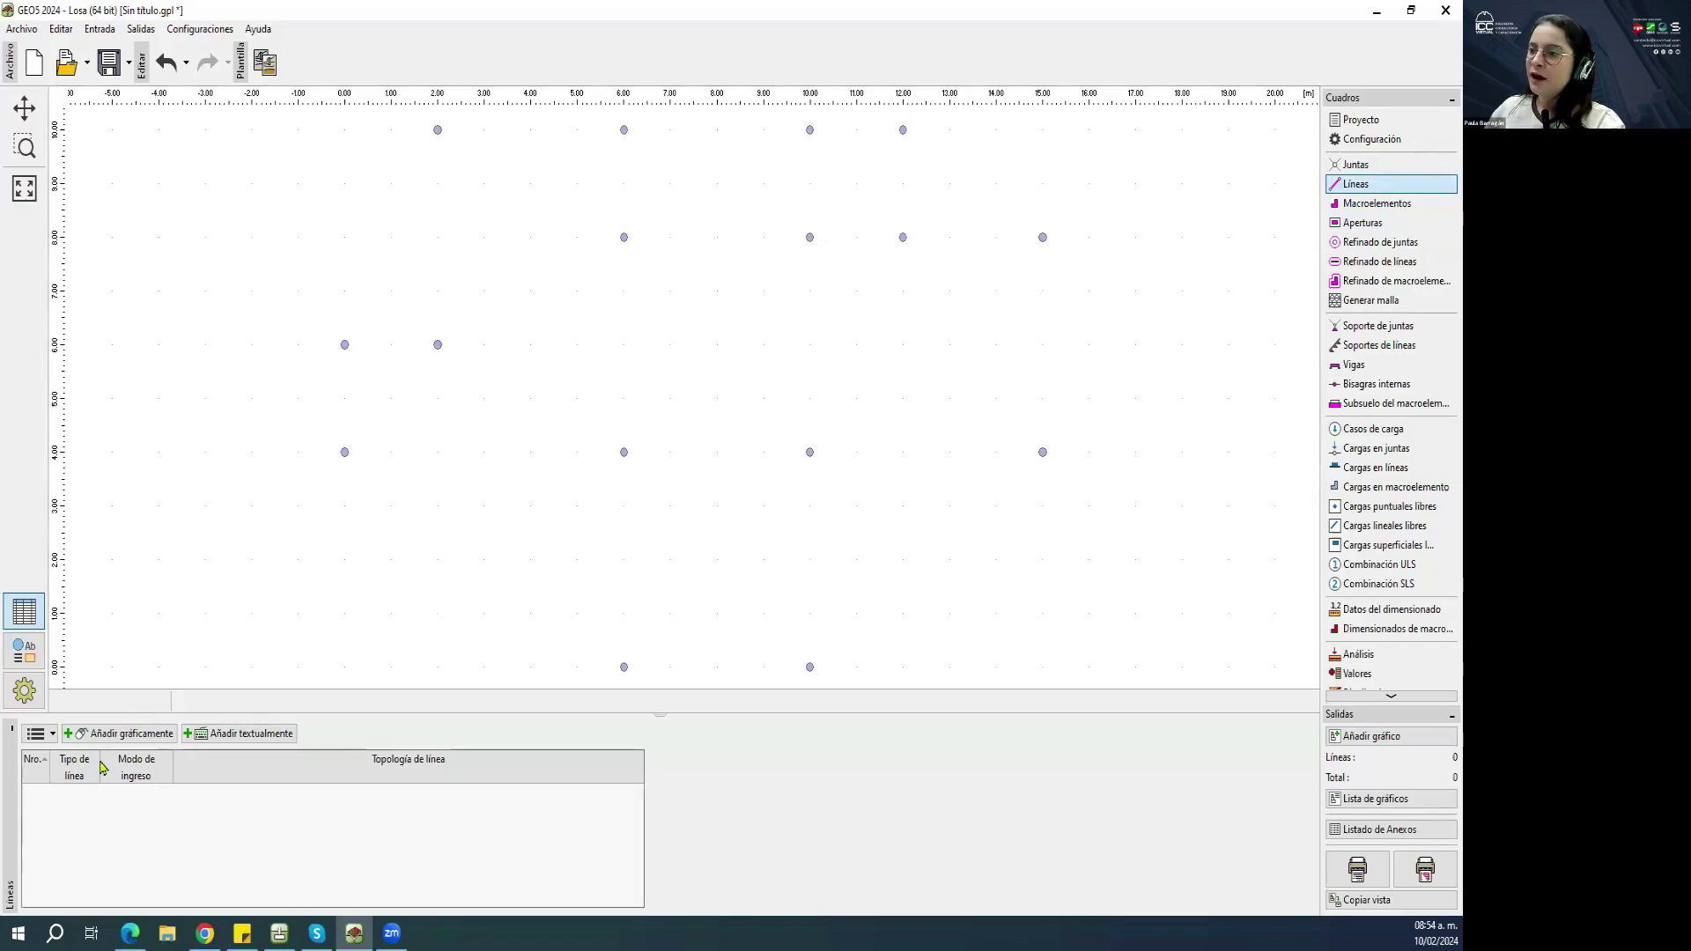
click(118, 735)
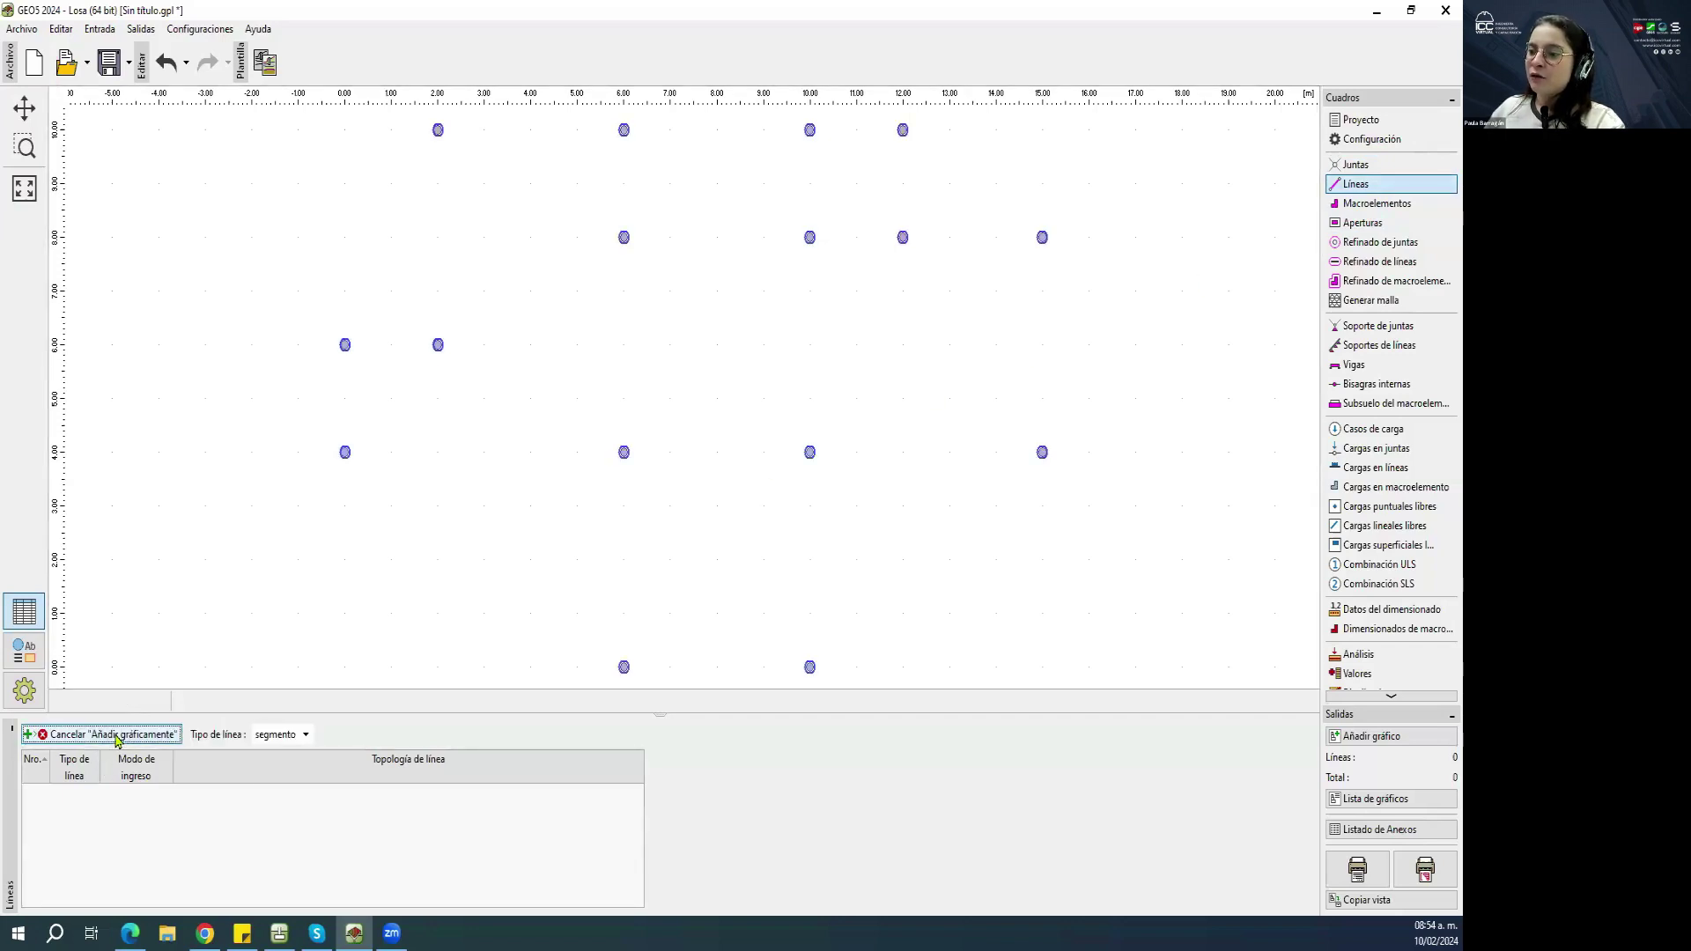
click(345, 452)
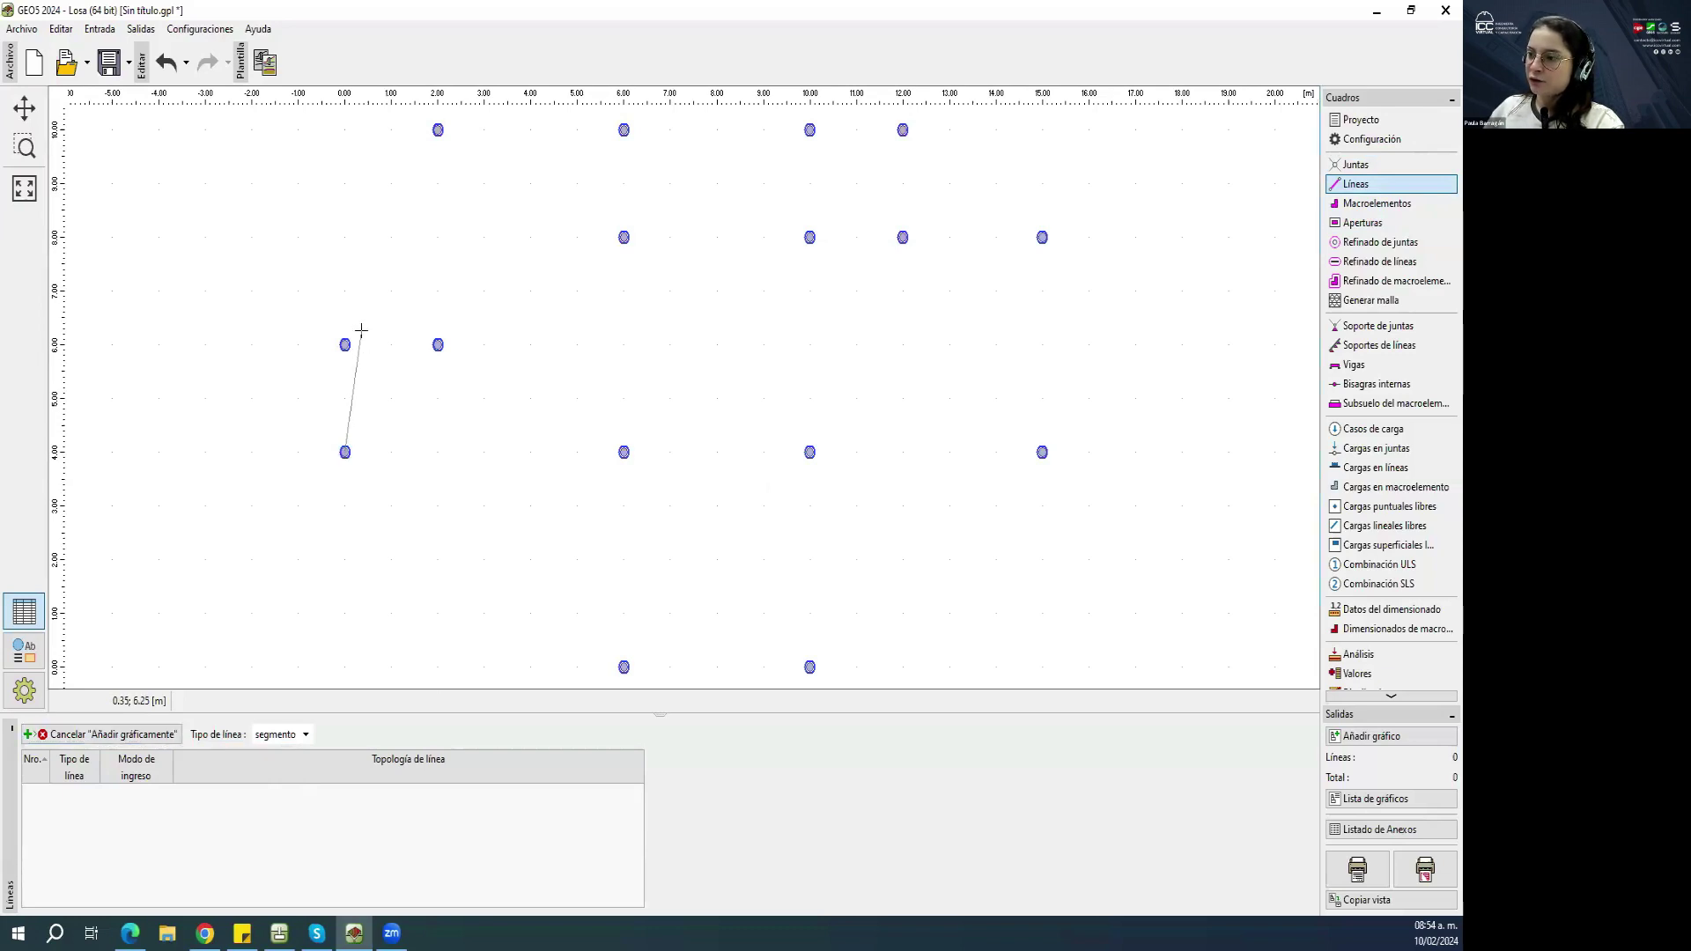
click(346, 344)
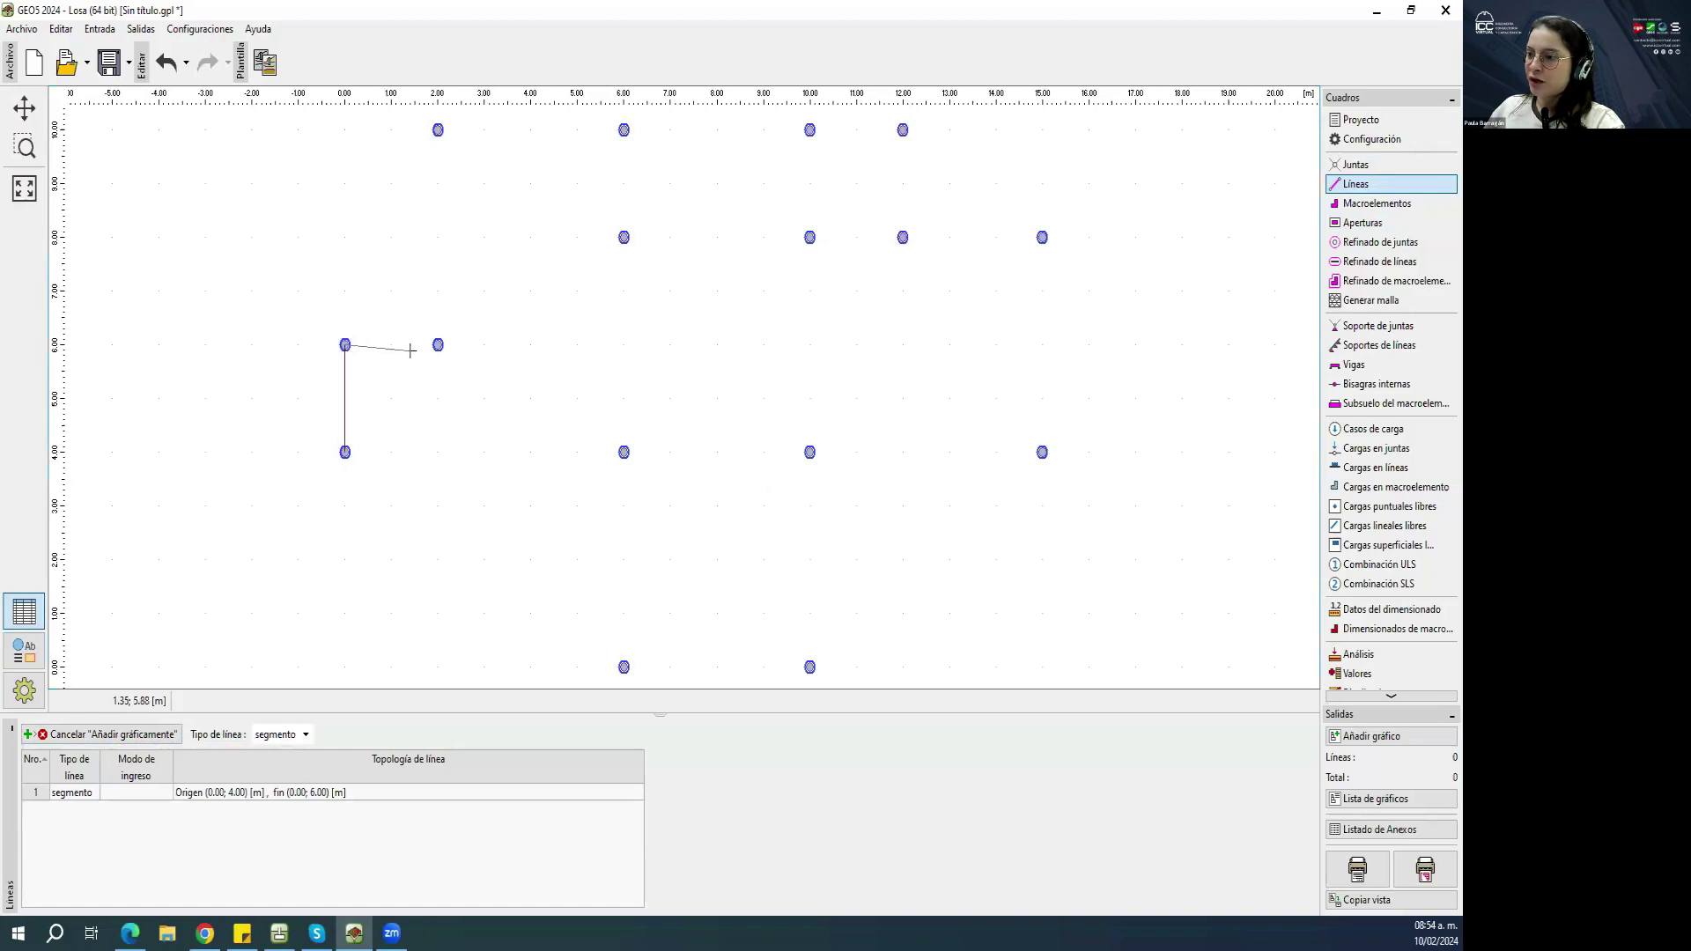
click(437, 345)
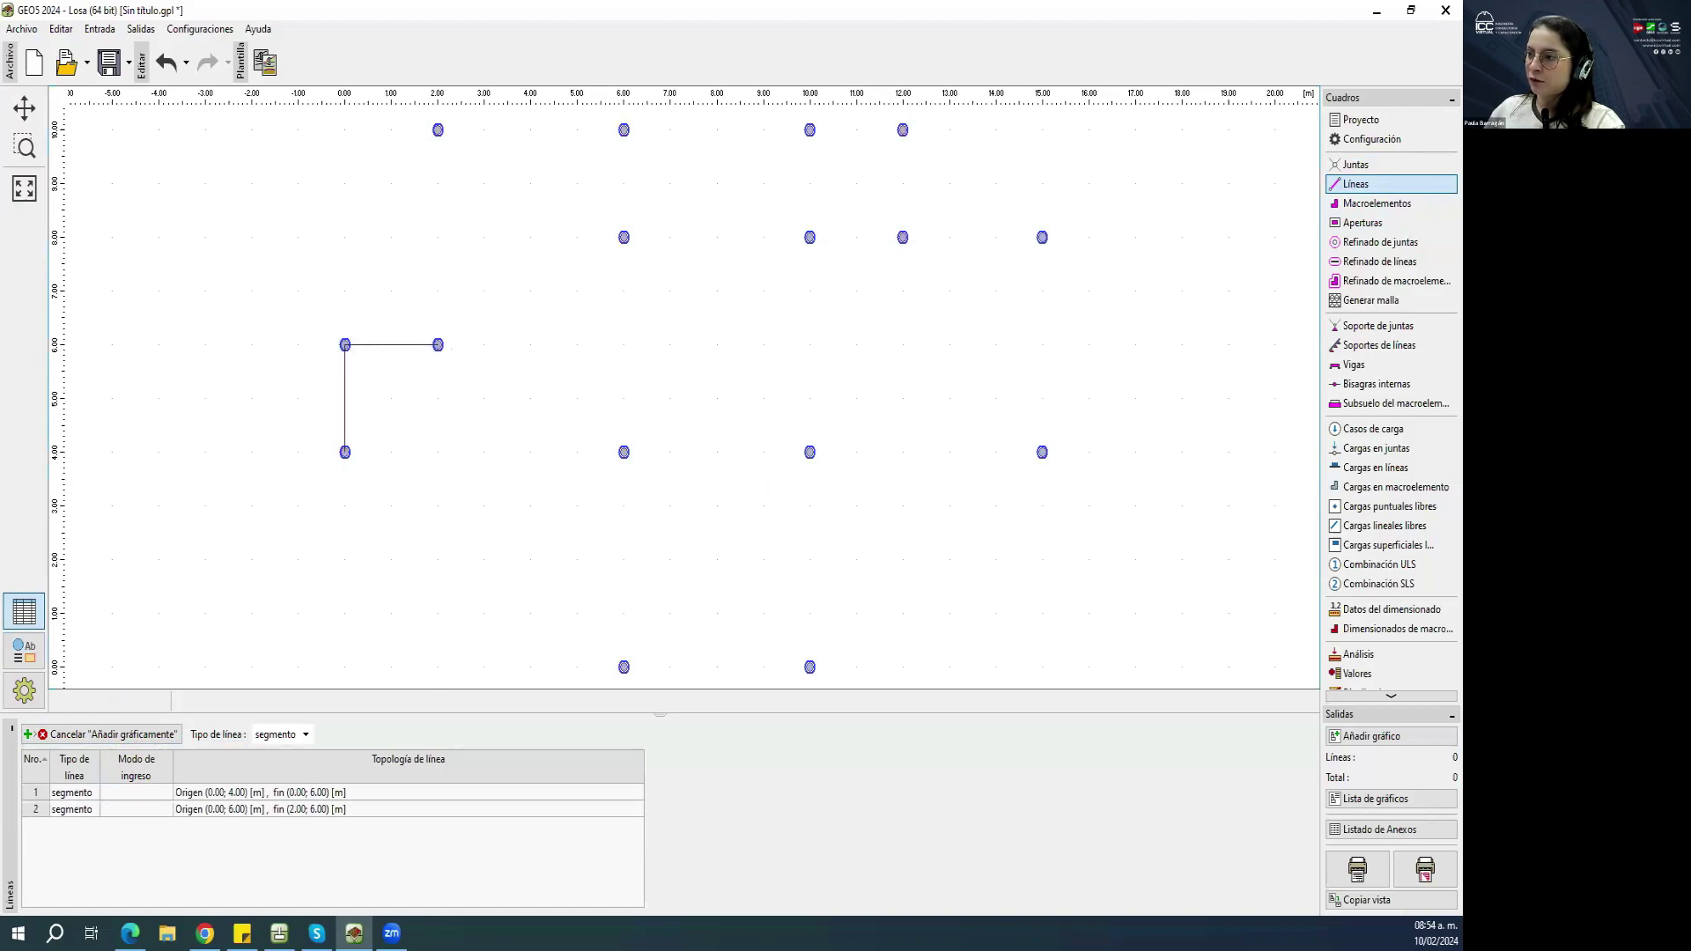
click(437, 130)
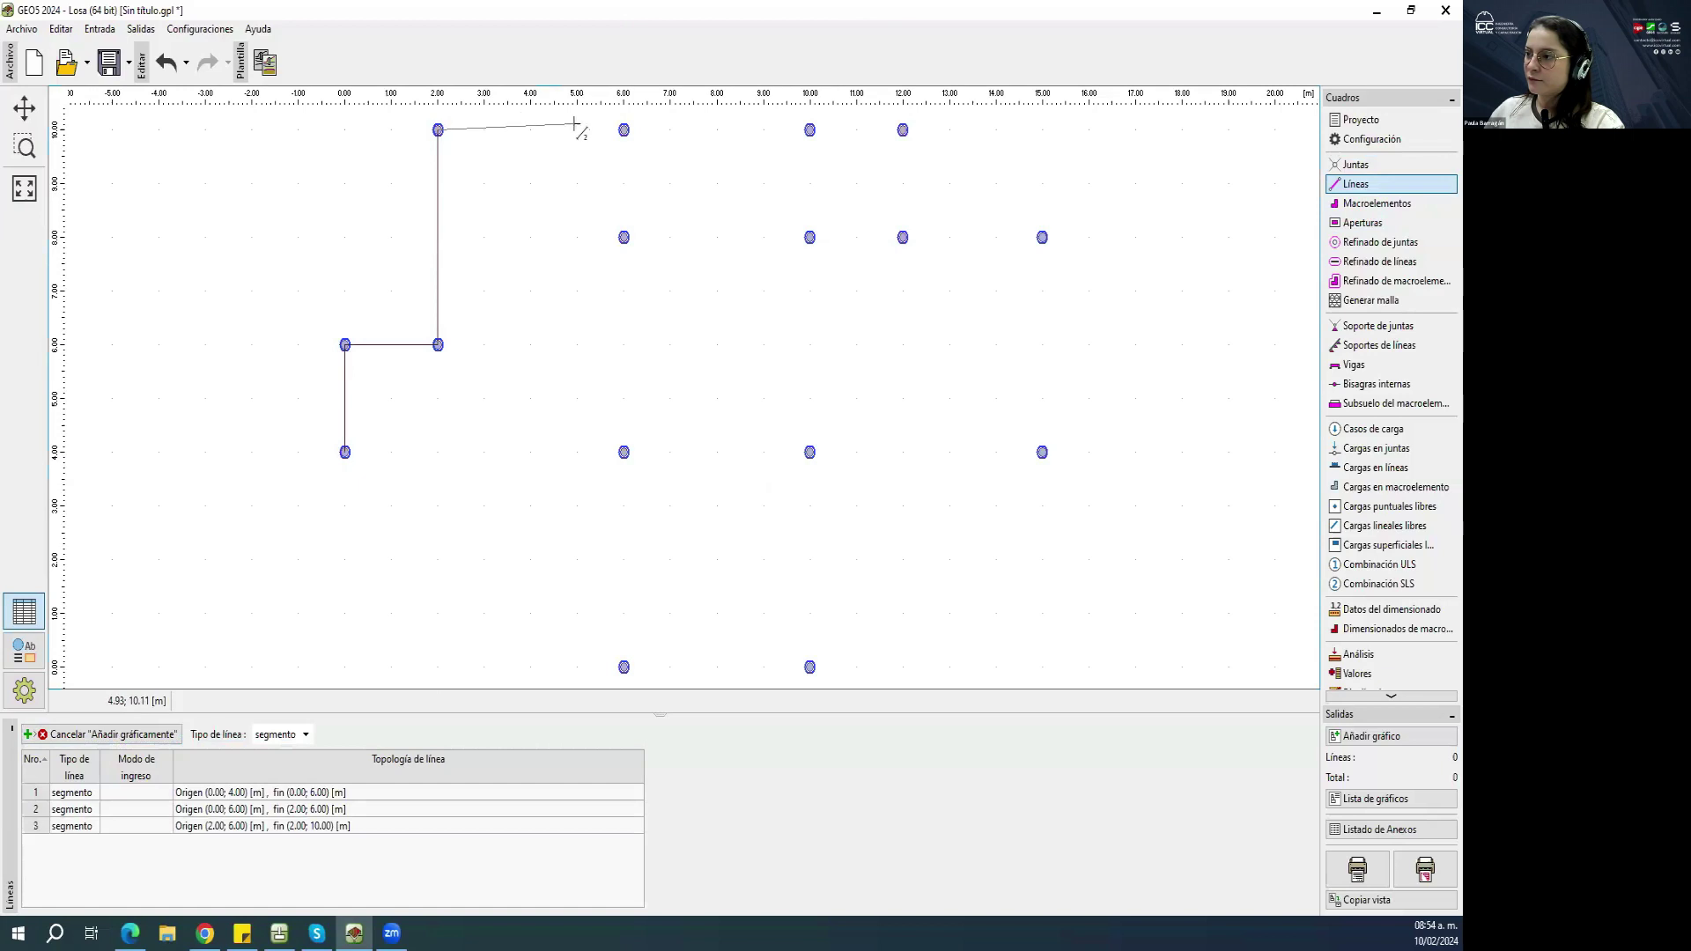
Continue the outline with segments through (6.00; 10.00), (6.00; 8.00), (10.00; 8.00), (10.00; 10.00) and (12.00; 10.00) to (12.00; 8.00).
click(623, 130)
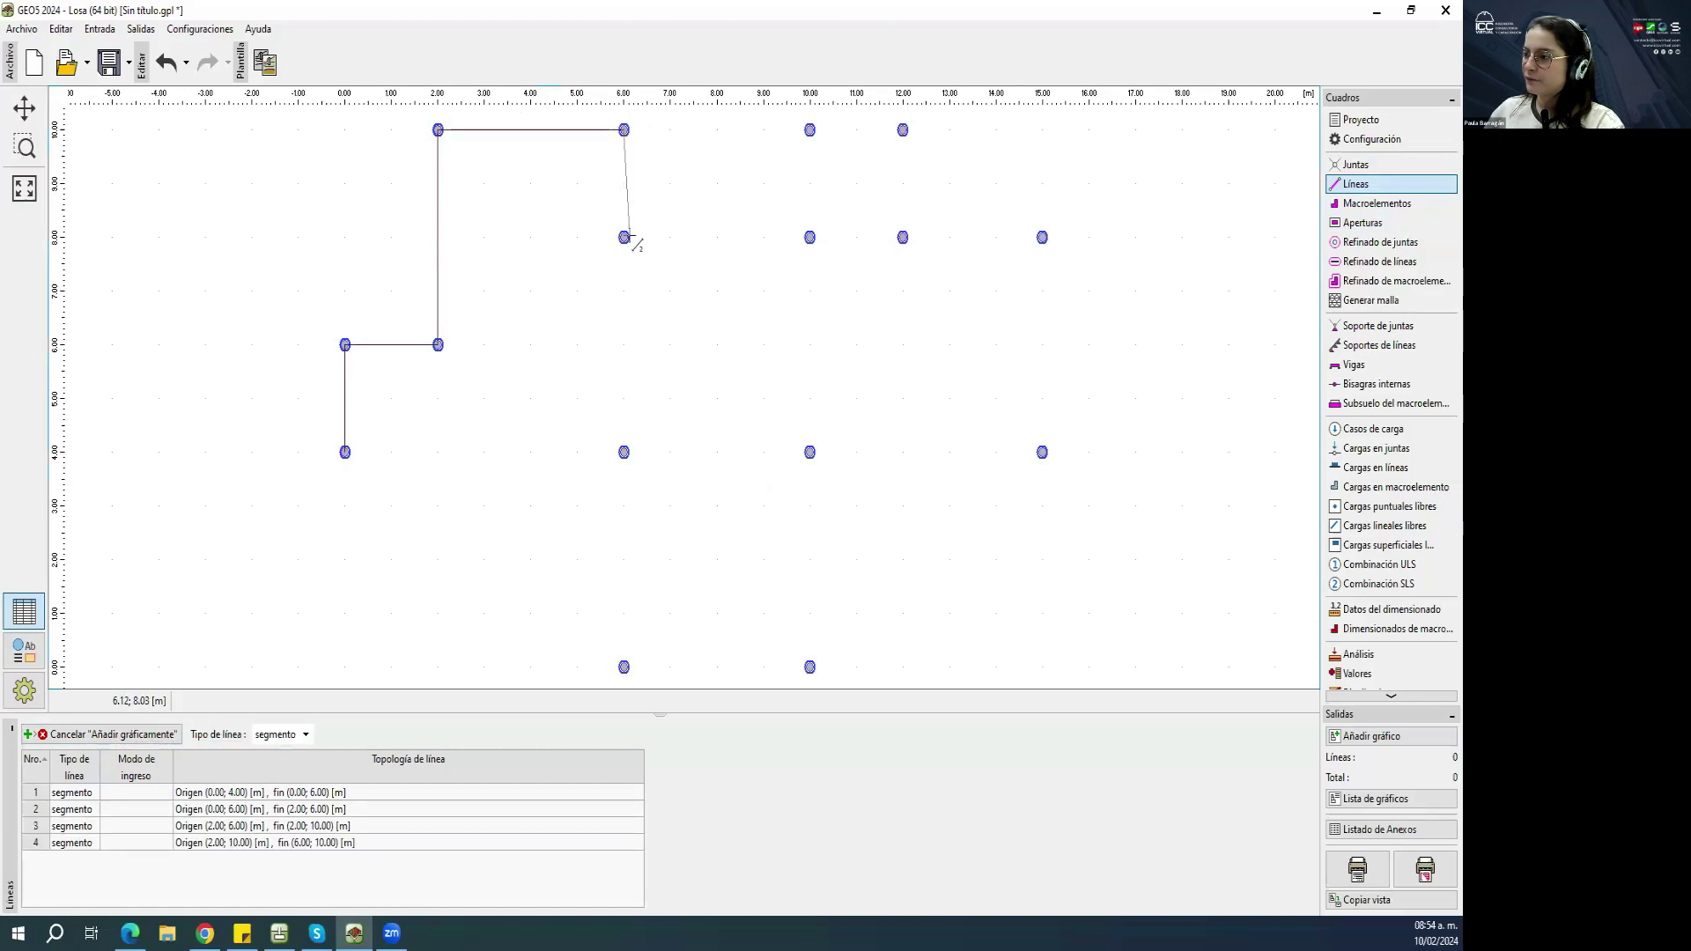
click(623, 237)
click(810, 238)
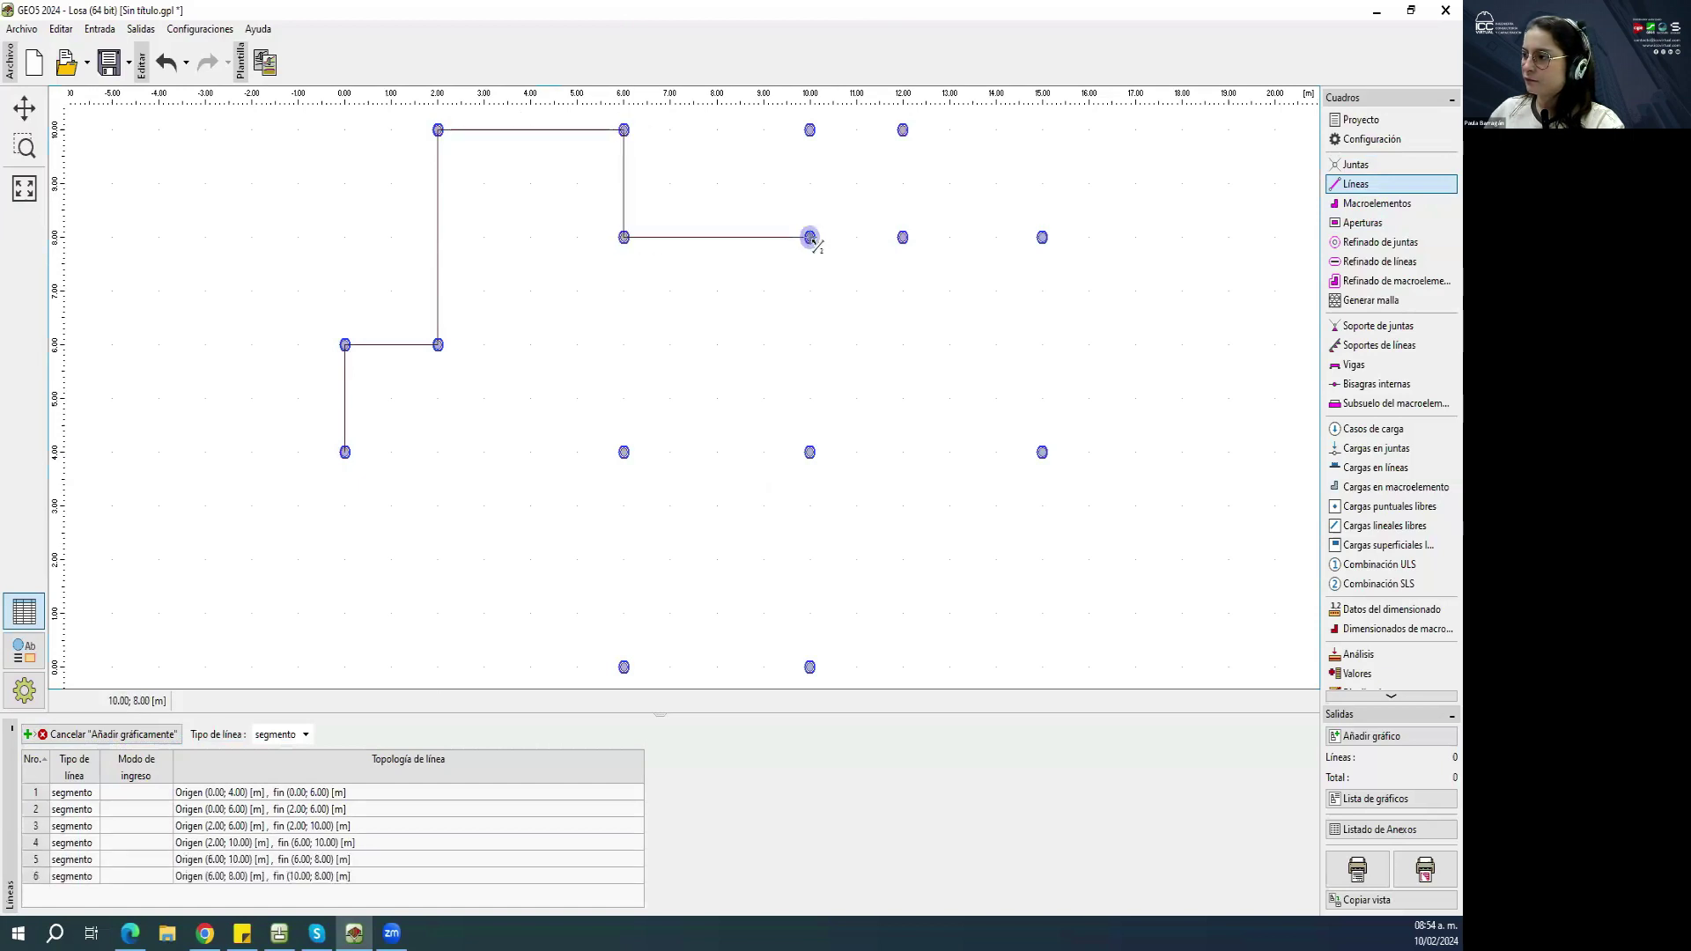
click(811, 131)
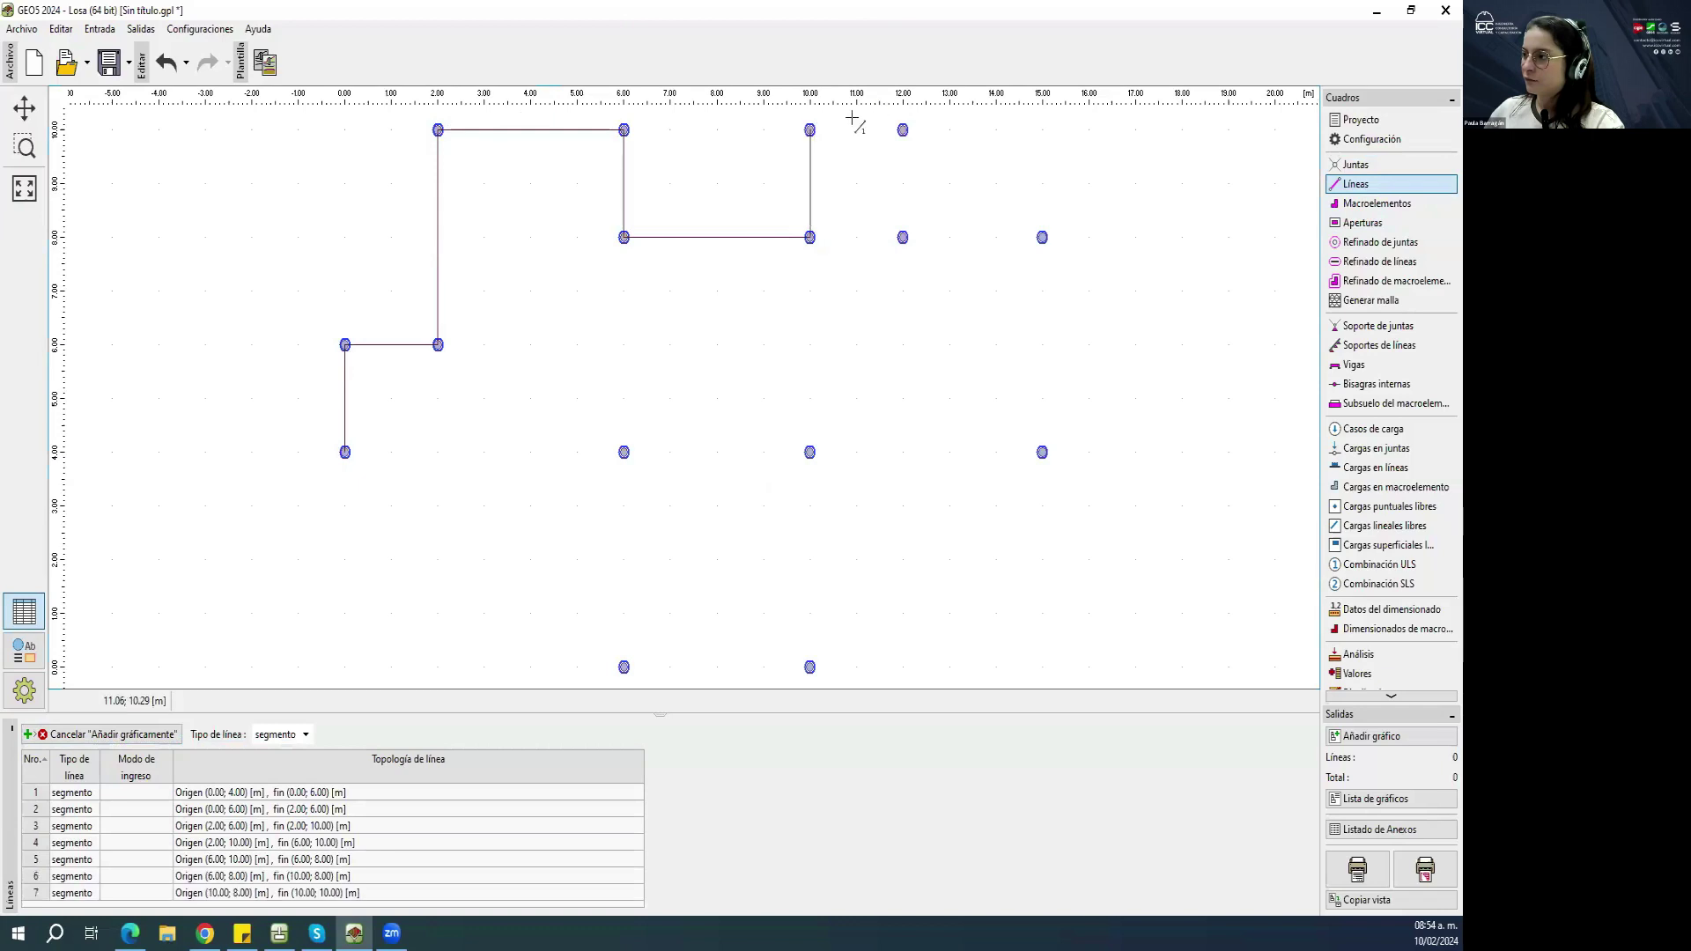
click(902, 130)
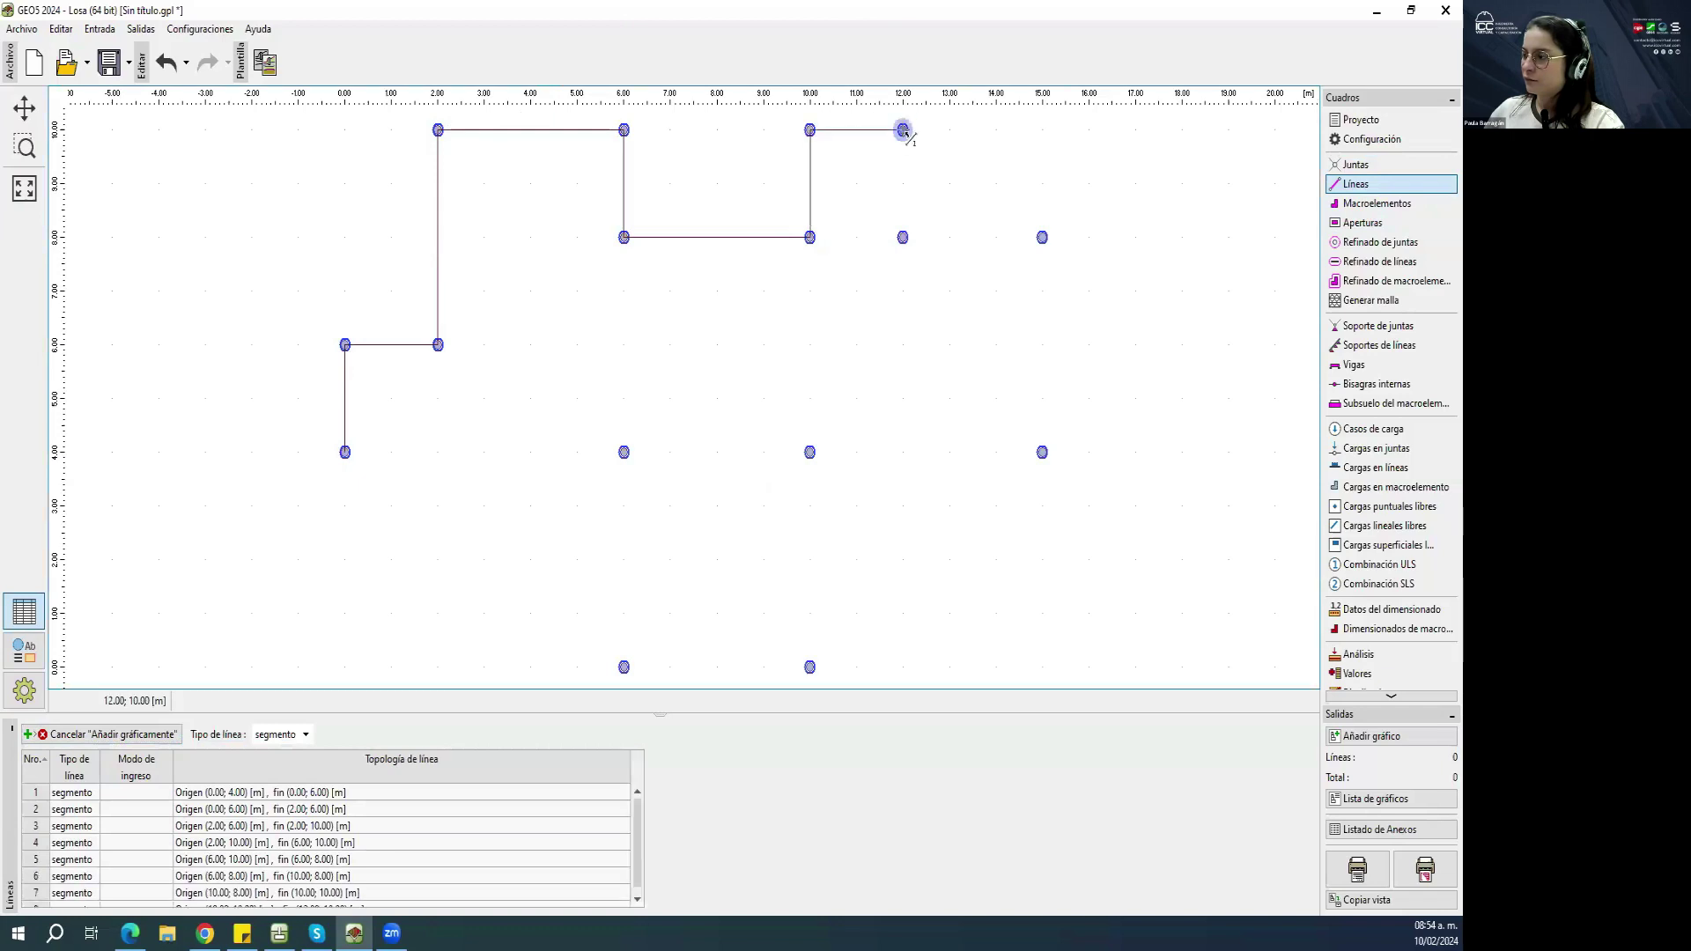
click(904, 238)
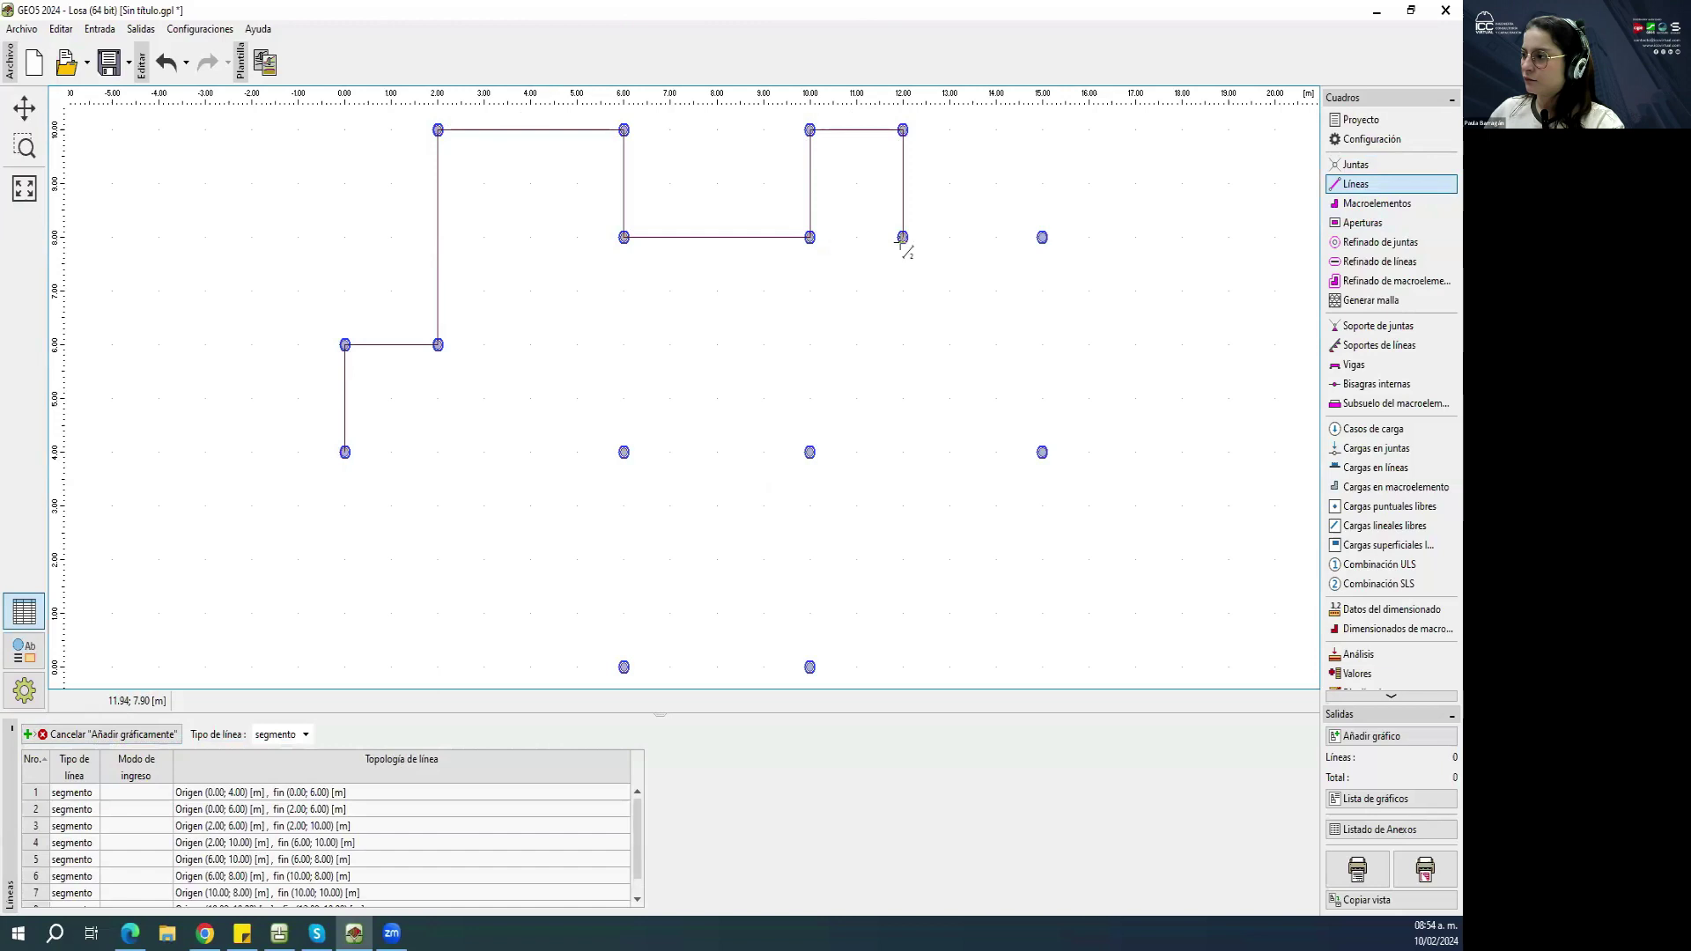
Close the outline through (15.00; 8.00), (15.00; 4.00), (10.00; 4.00), (10.00; 0.00), (6.00; 0.00) and (6.00; 4.00) back to (0.00; 4.00), and finish line entry.
click(1043, 238)
click(1042, 452)
click(810, 452)
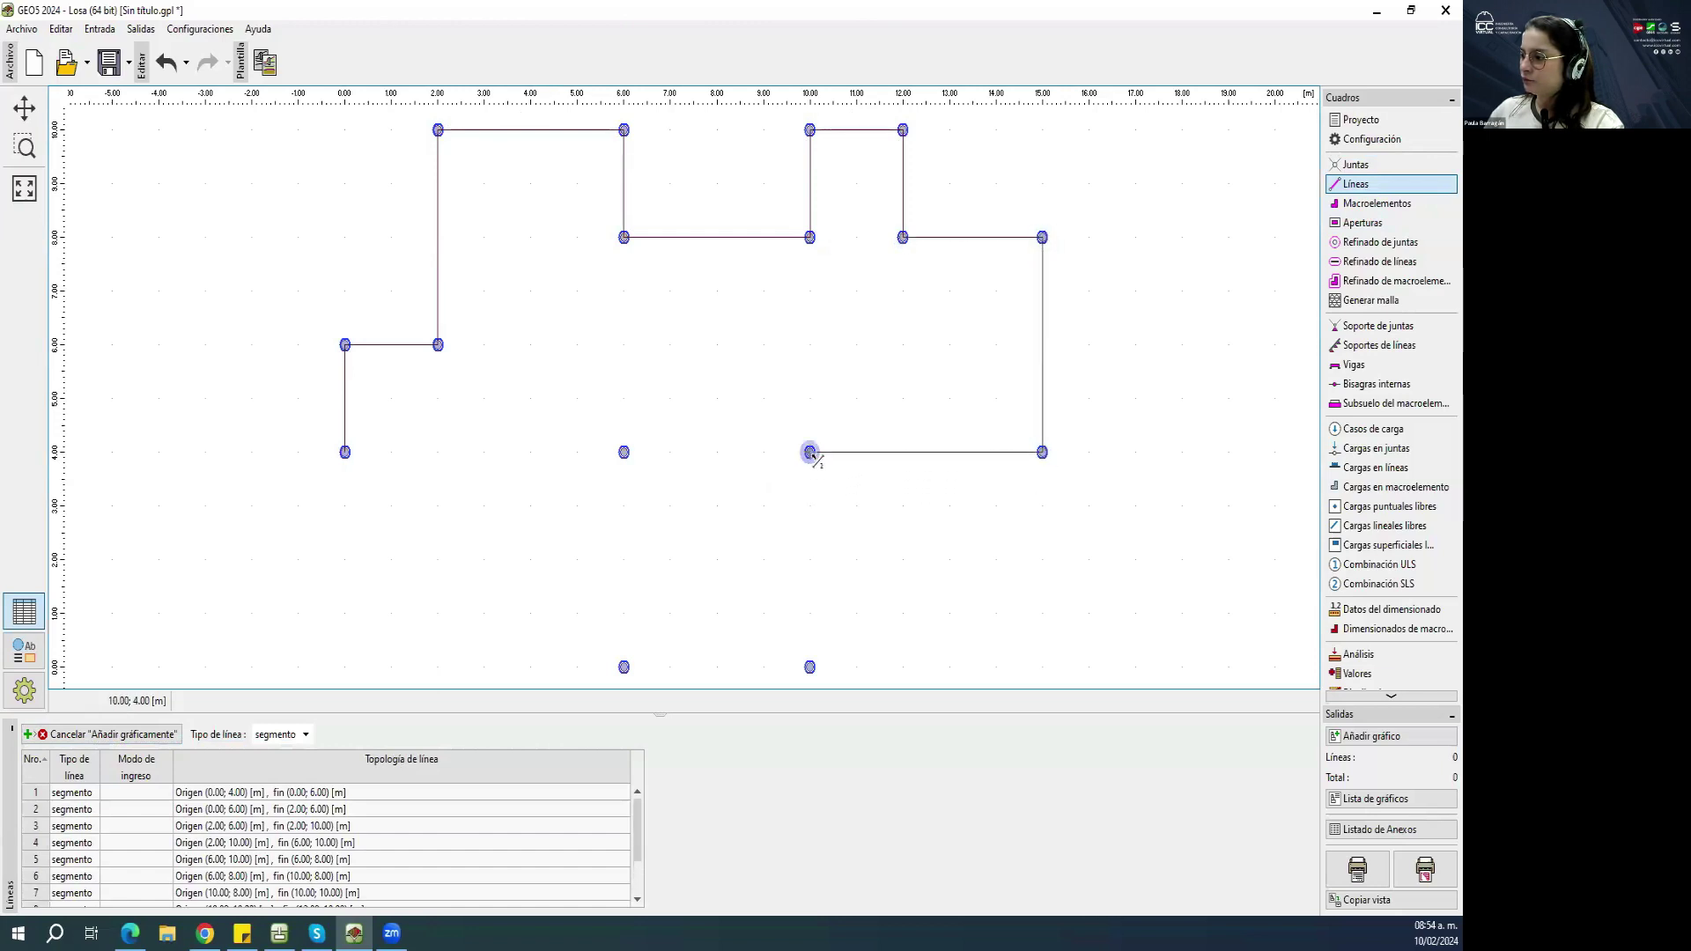
click(809, 666)
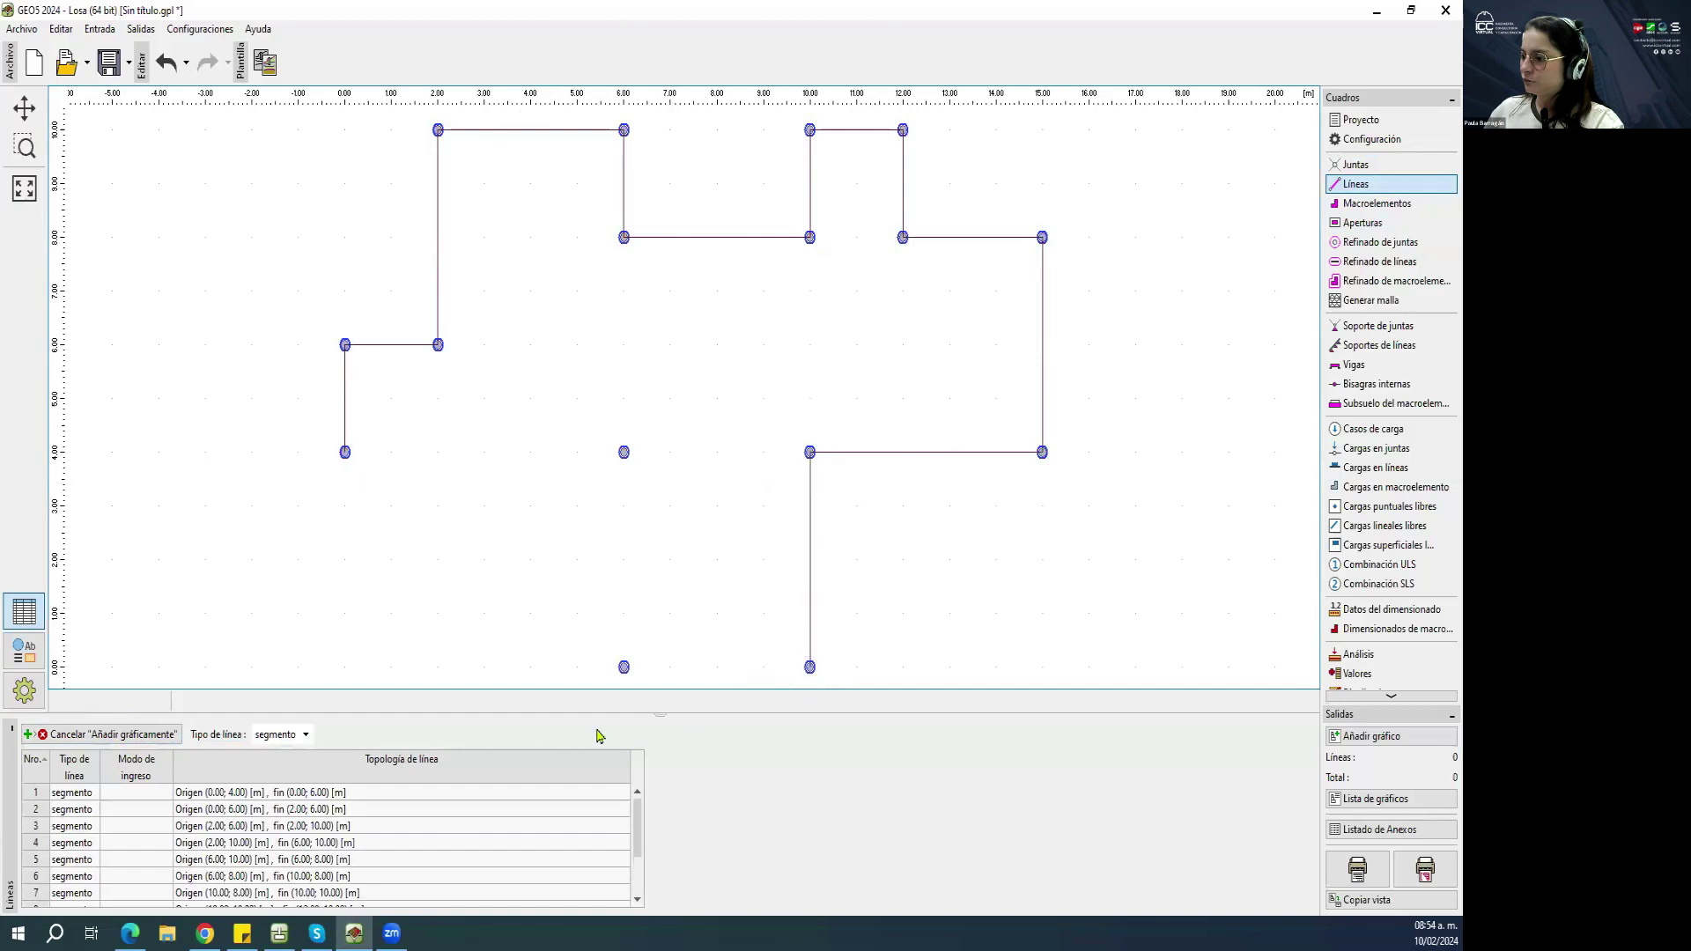
click(625, 668)
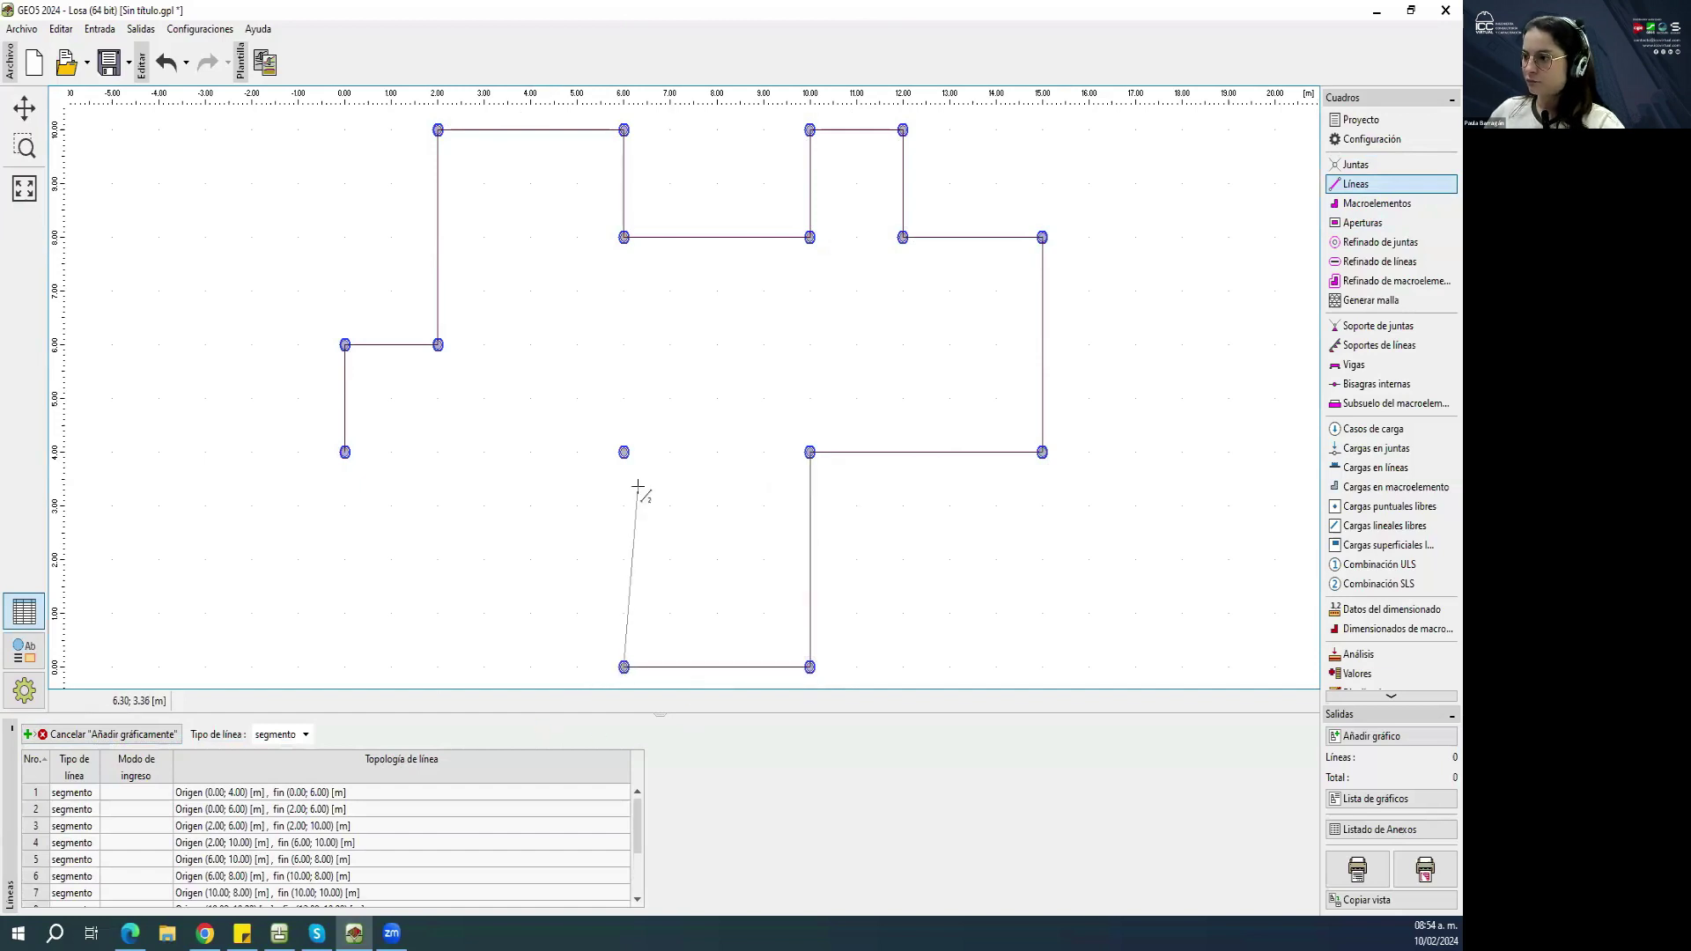
click(624, 451)
click(624, 452)
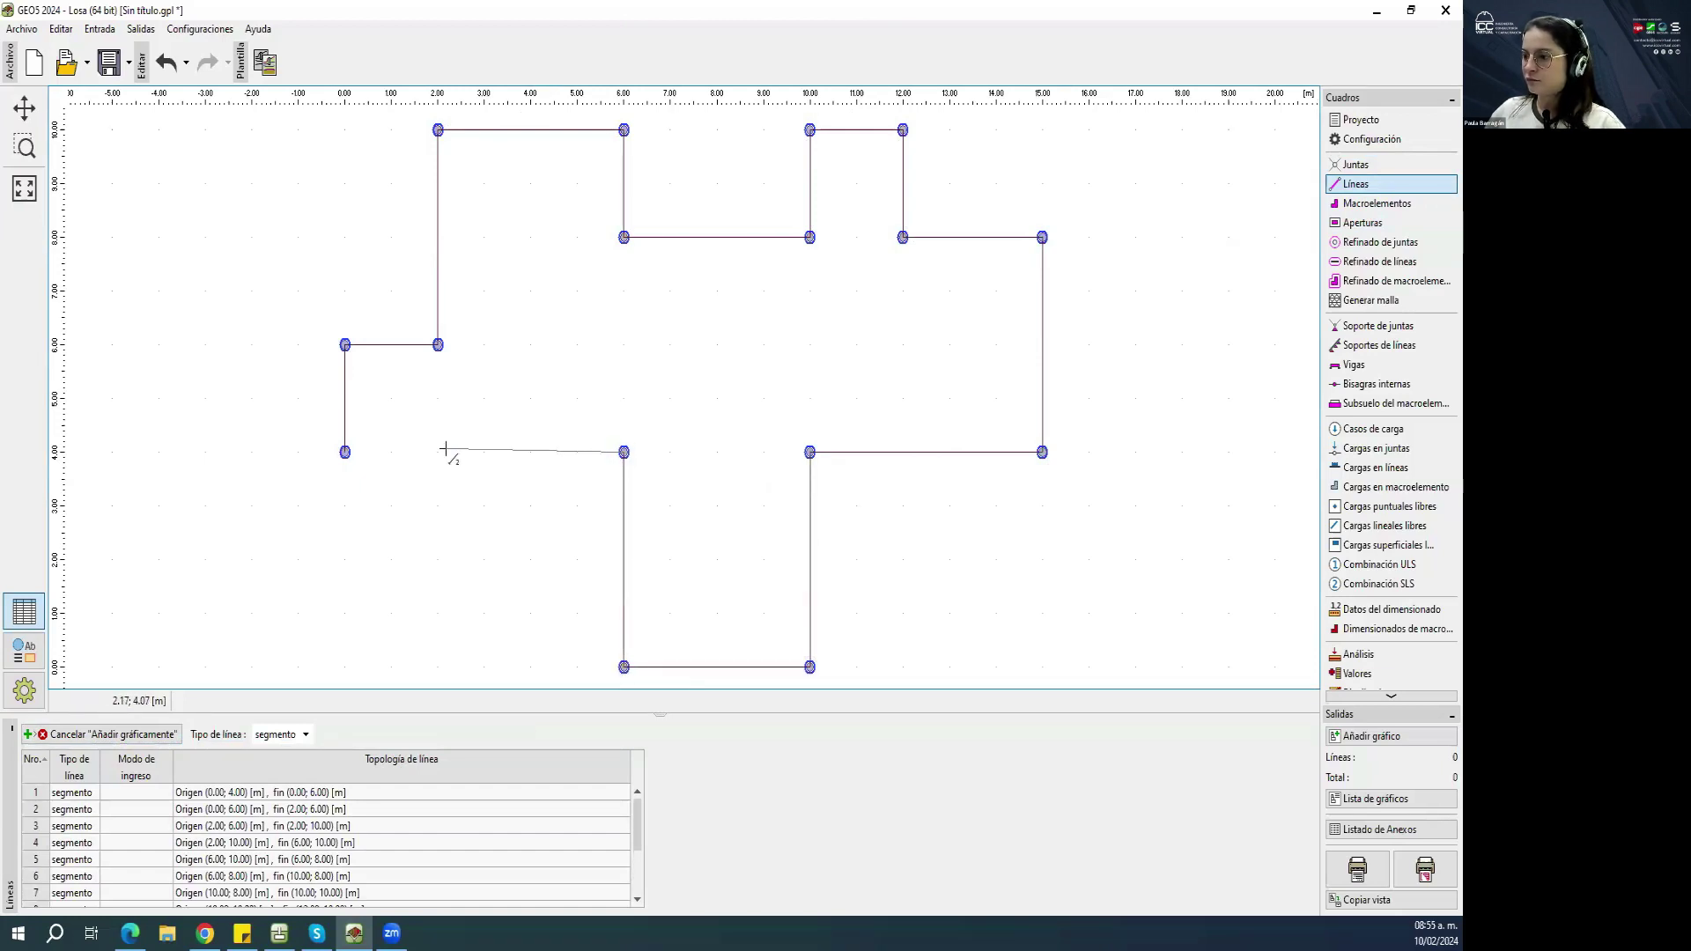
click(346, 451)
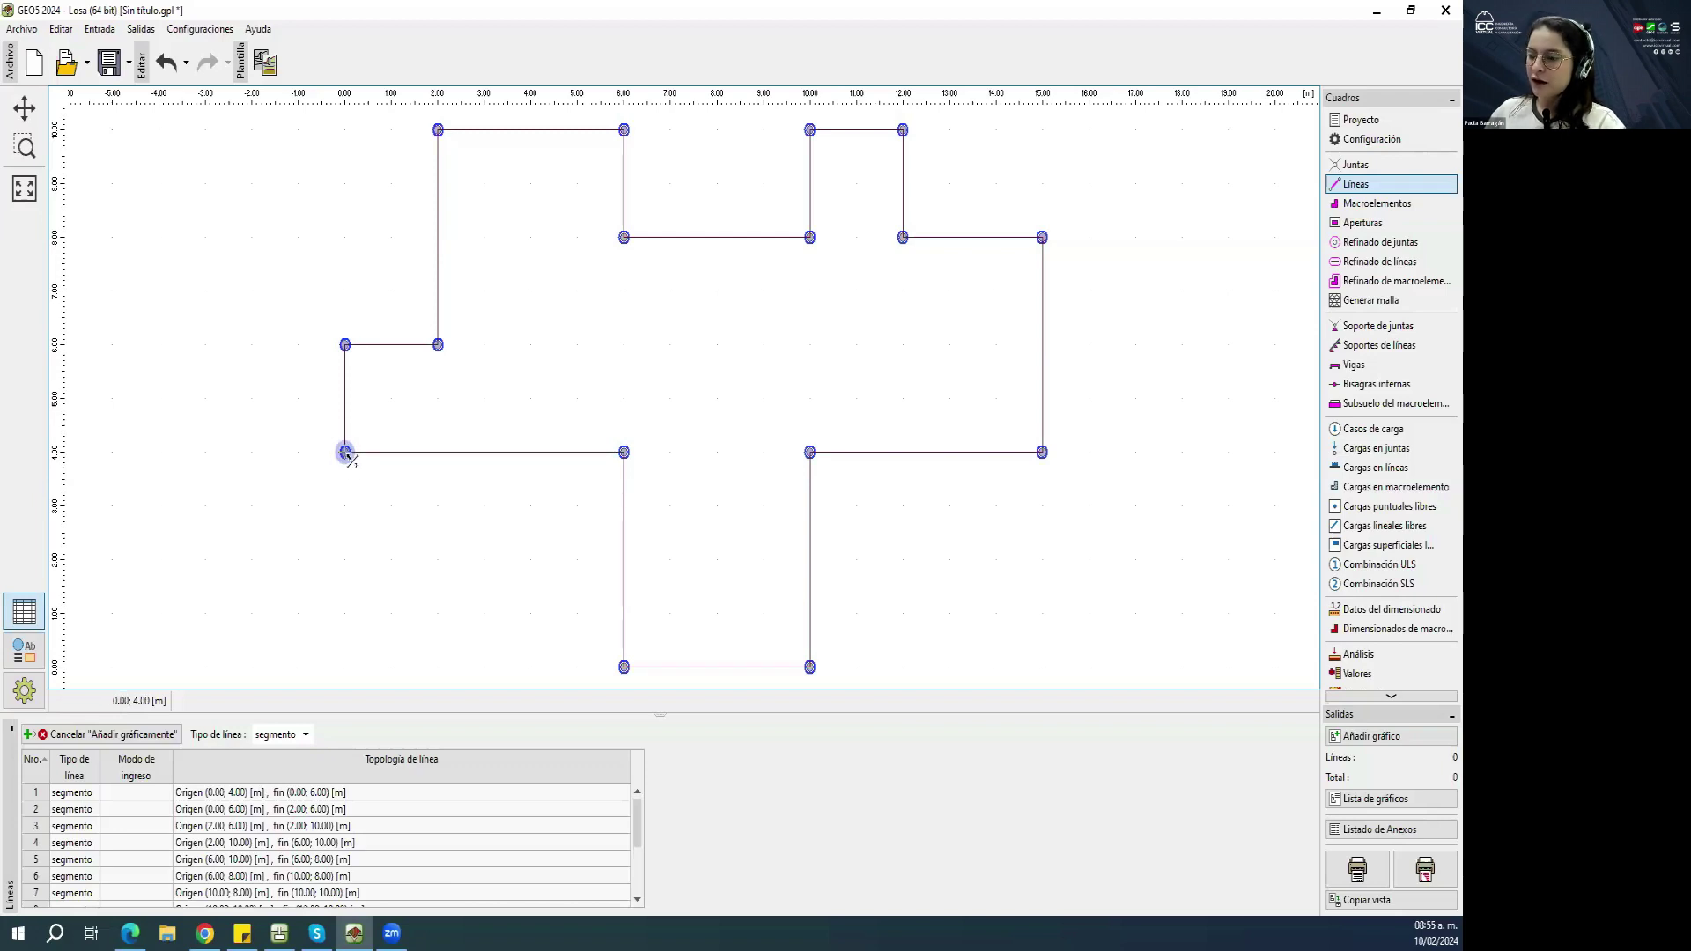
key(Escape)
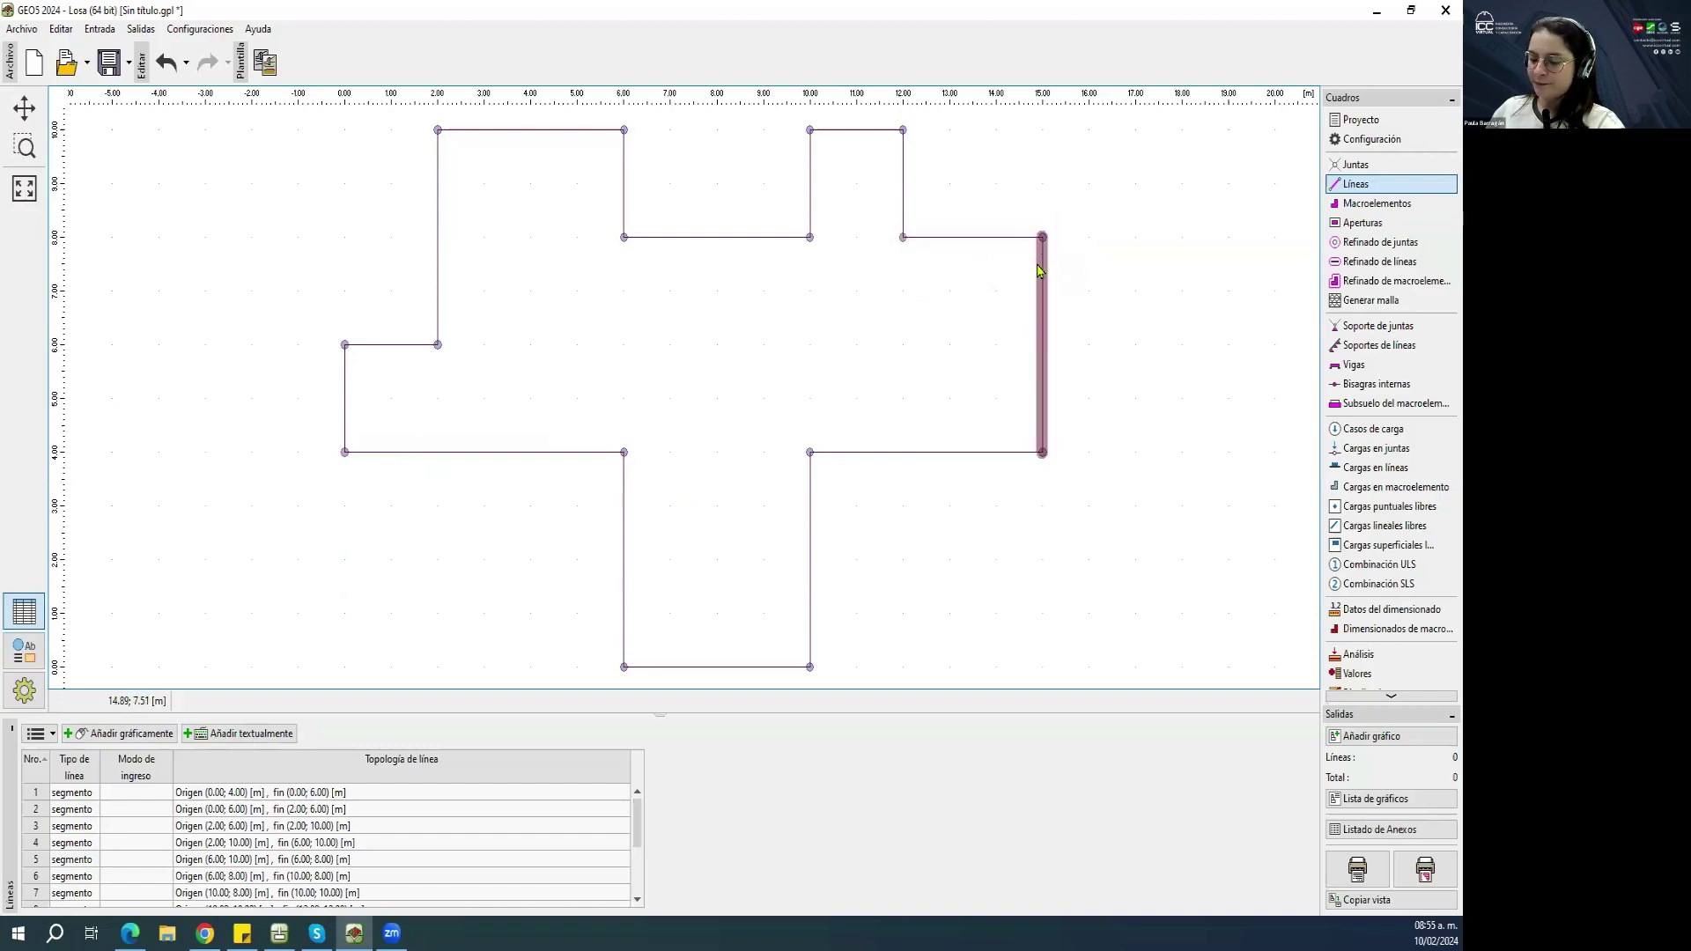
Start a new line of type arco with the centro input option and set its centre to (15.00; 6.00) m.
click(212, 735)
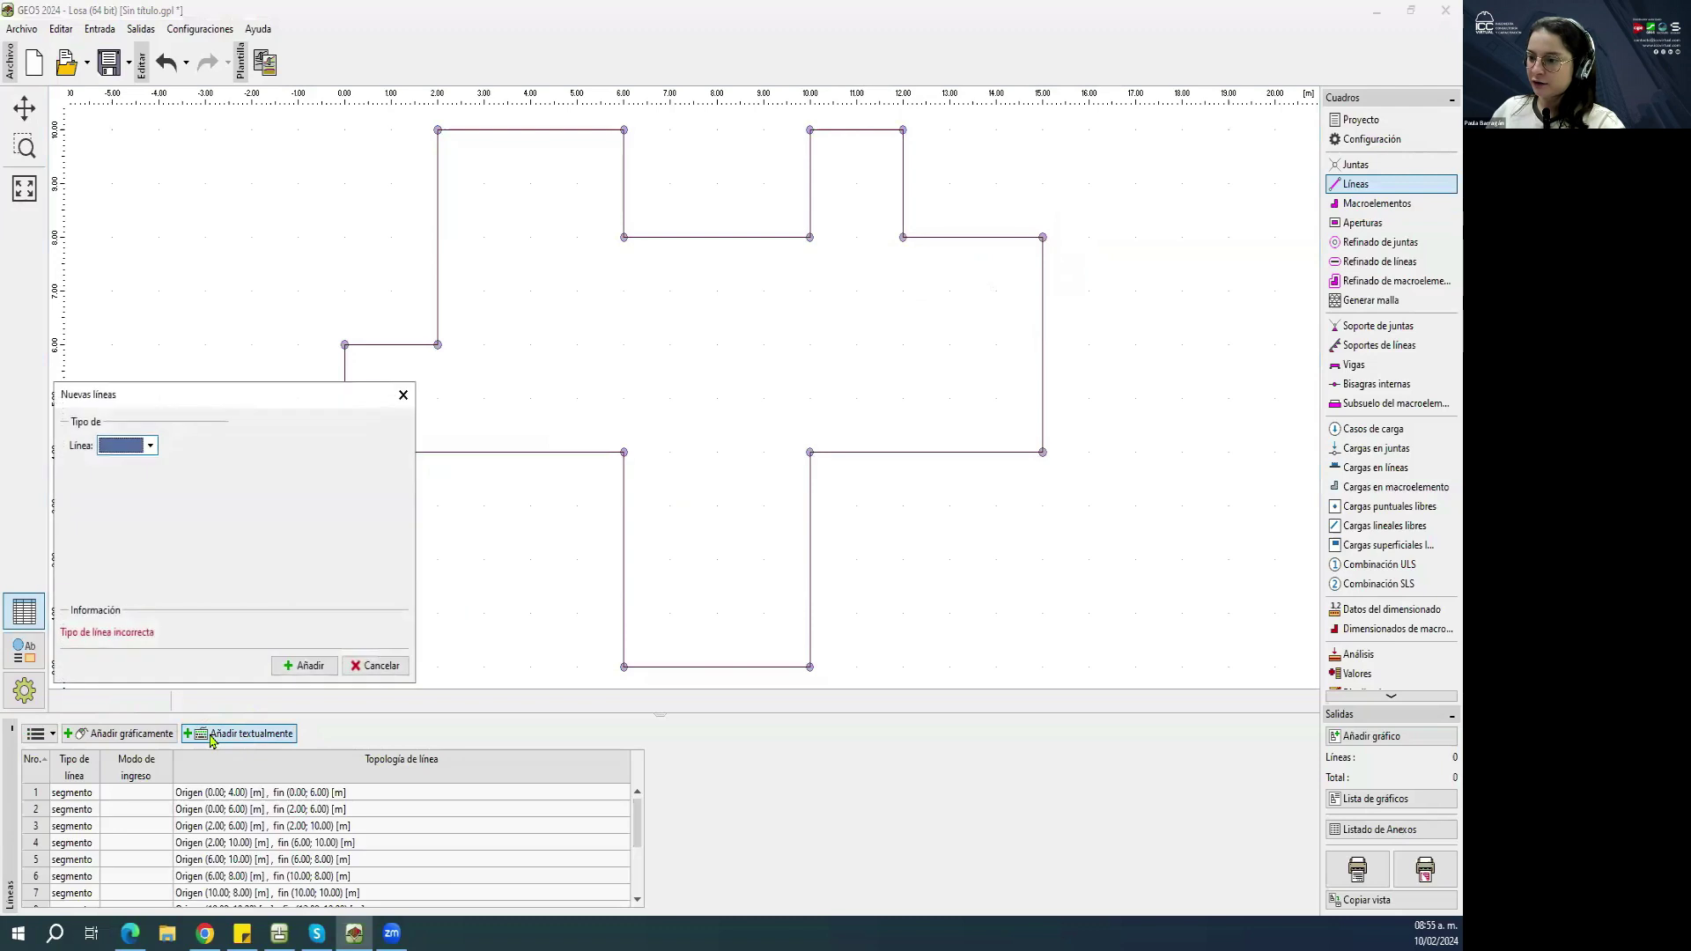
click(127, 453)
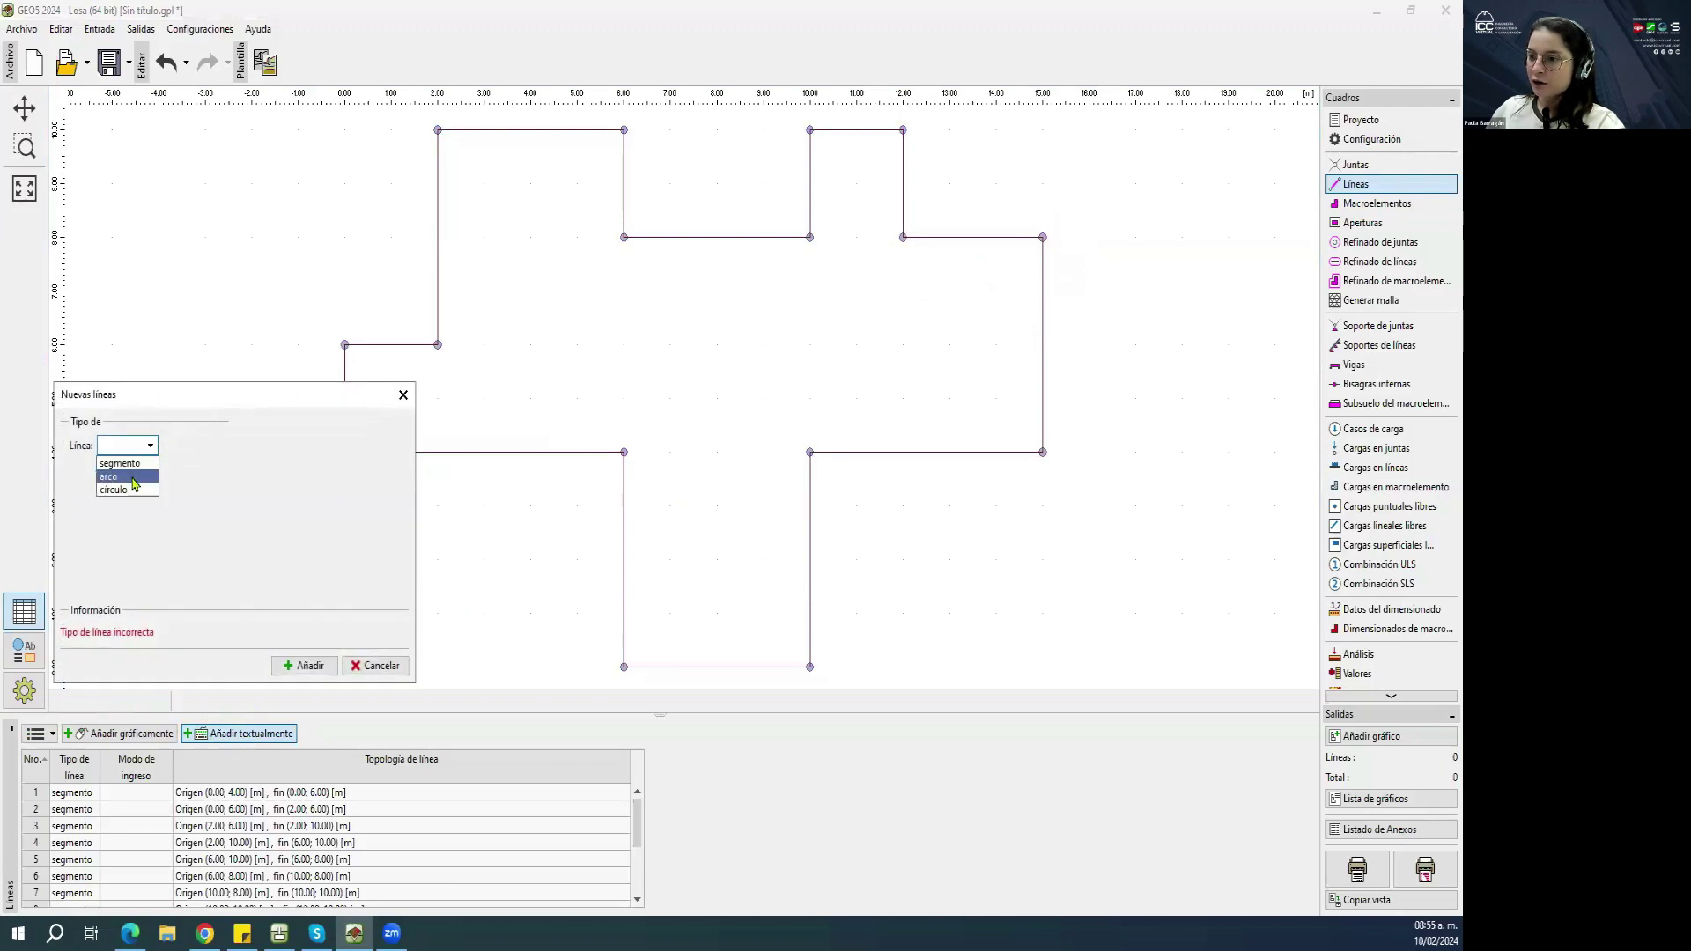
click(131, 474)
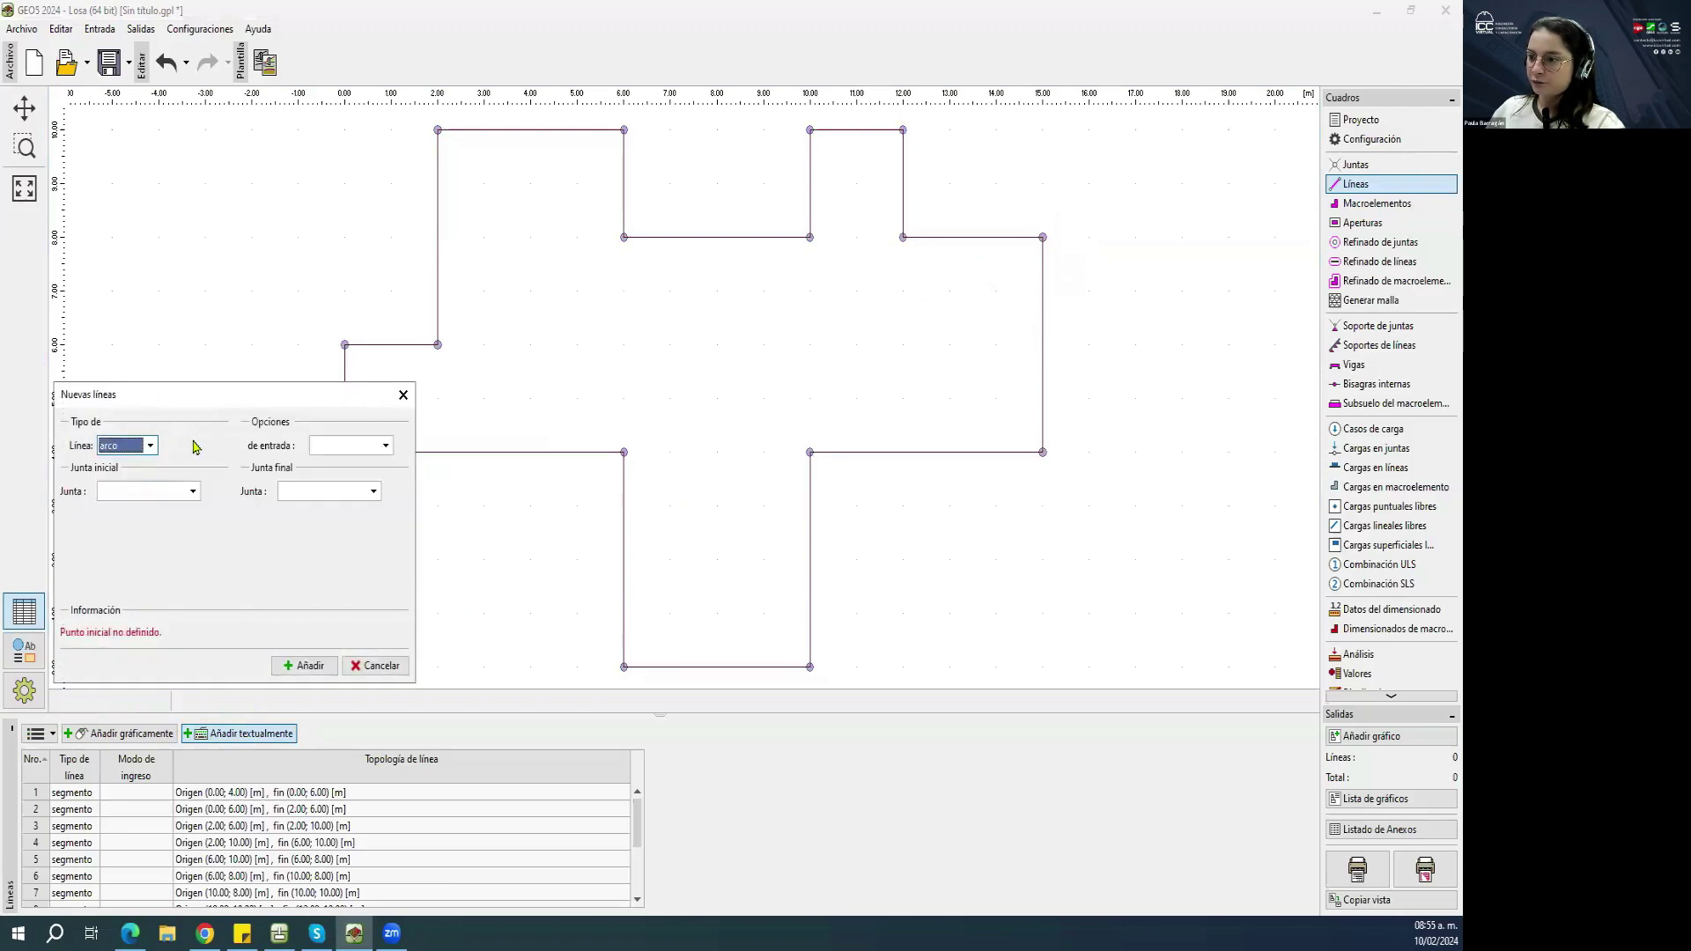
click(340, 446)
click(325, 477)
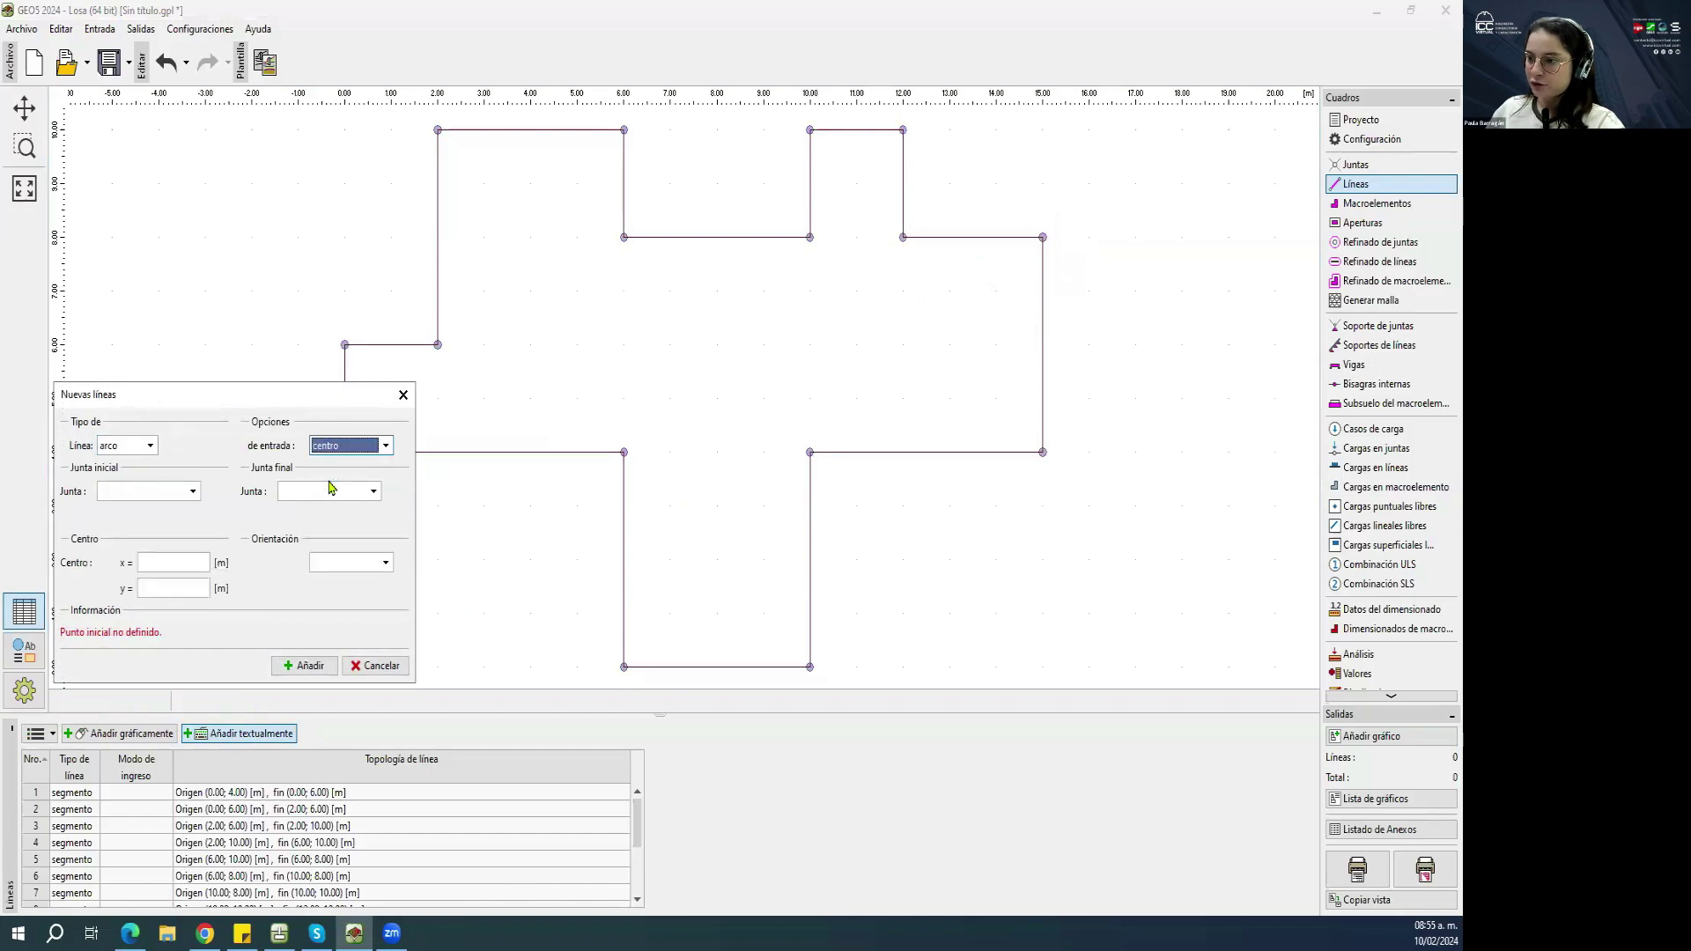
click(167, 563)
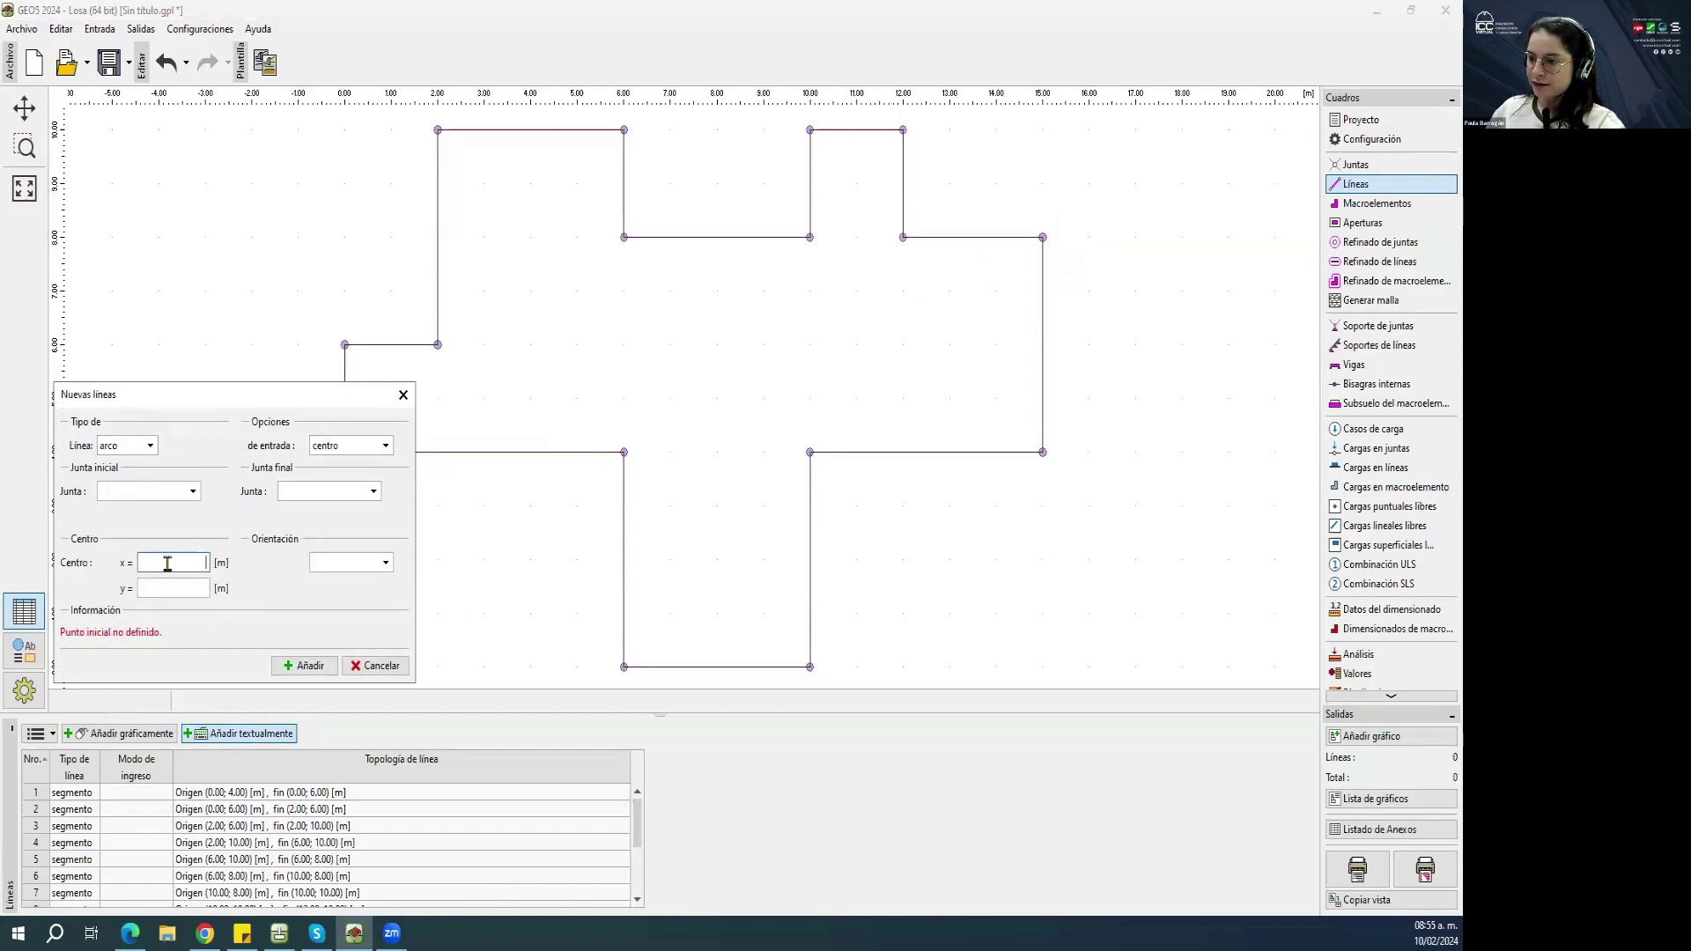
key(Tab)
text(6)
Set the arc's initial joint to no. 11 (15.00; 8.00) and its final joint to no. 12 (15.00; 4.00).
click(145, 492)
click(130, 504)
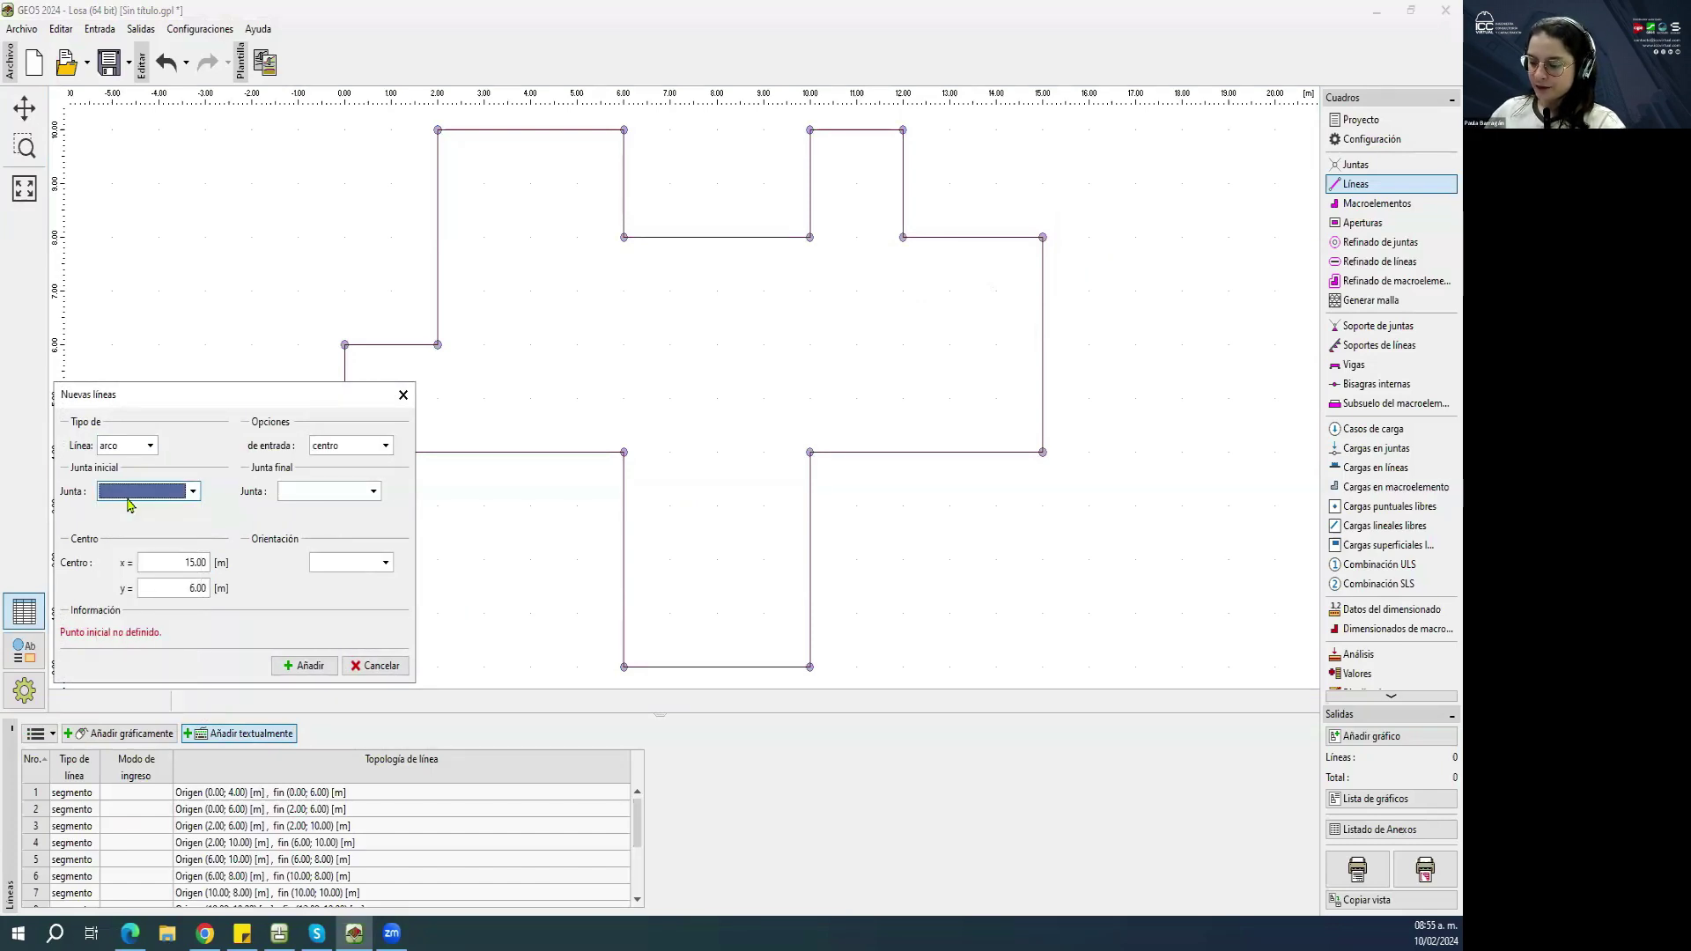
click(128, 498)
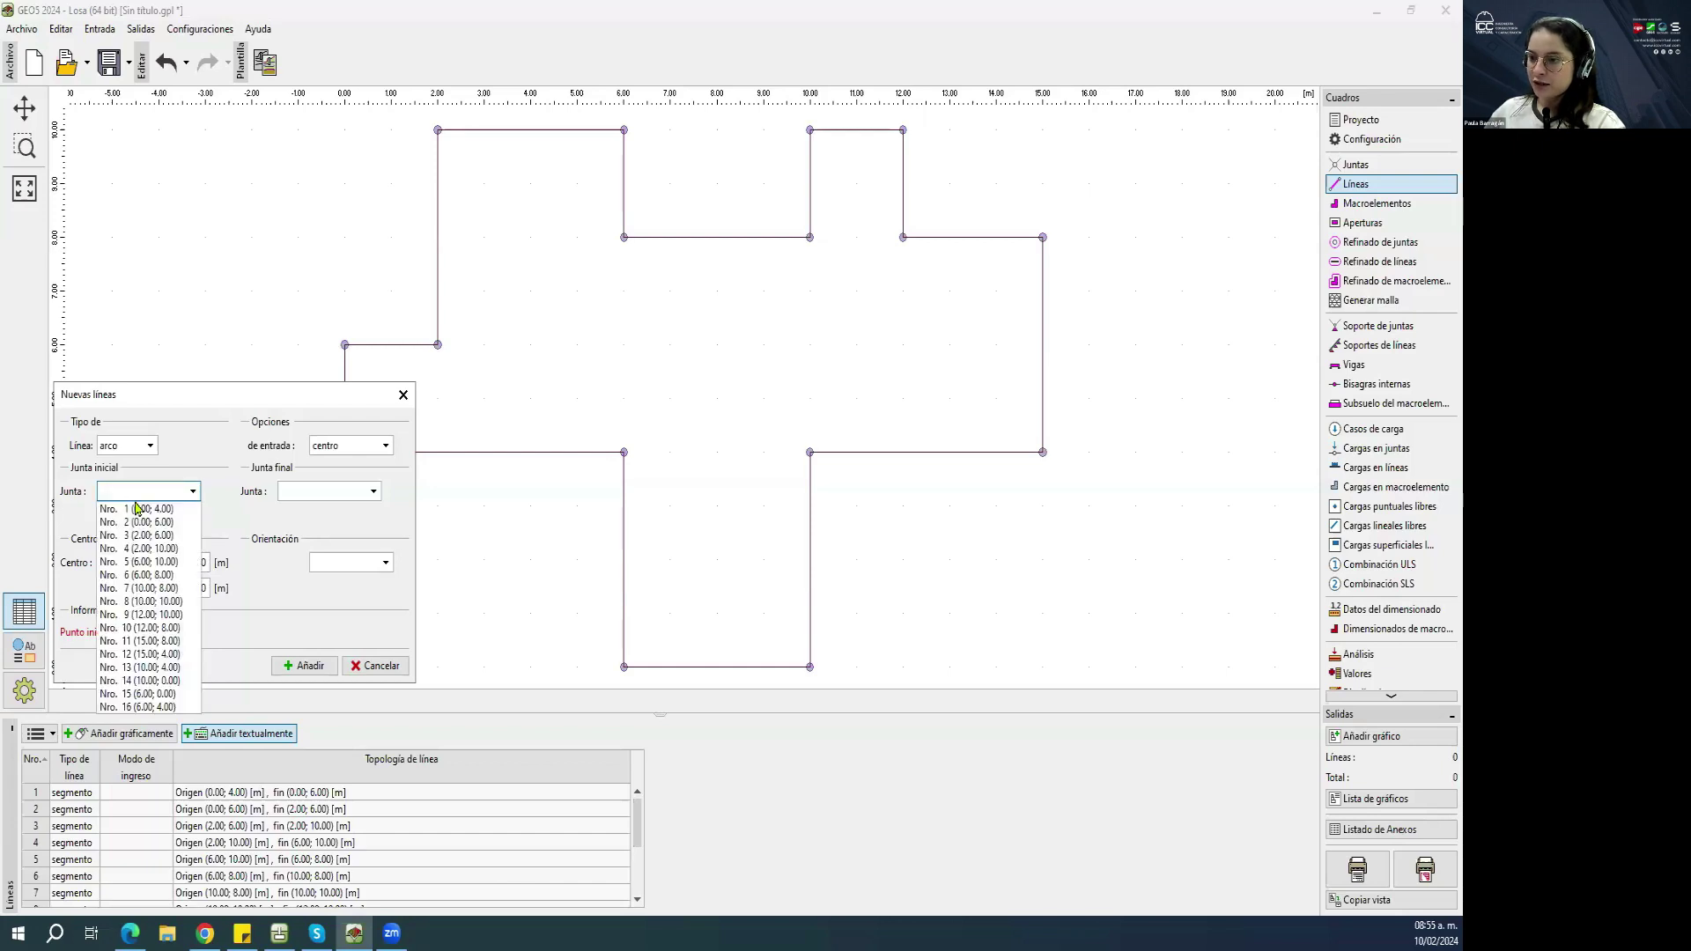
click(157, 650)
click(339, 493)
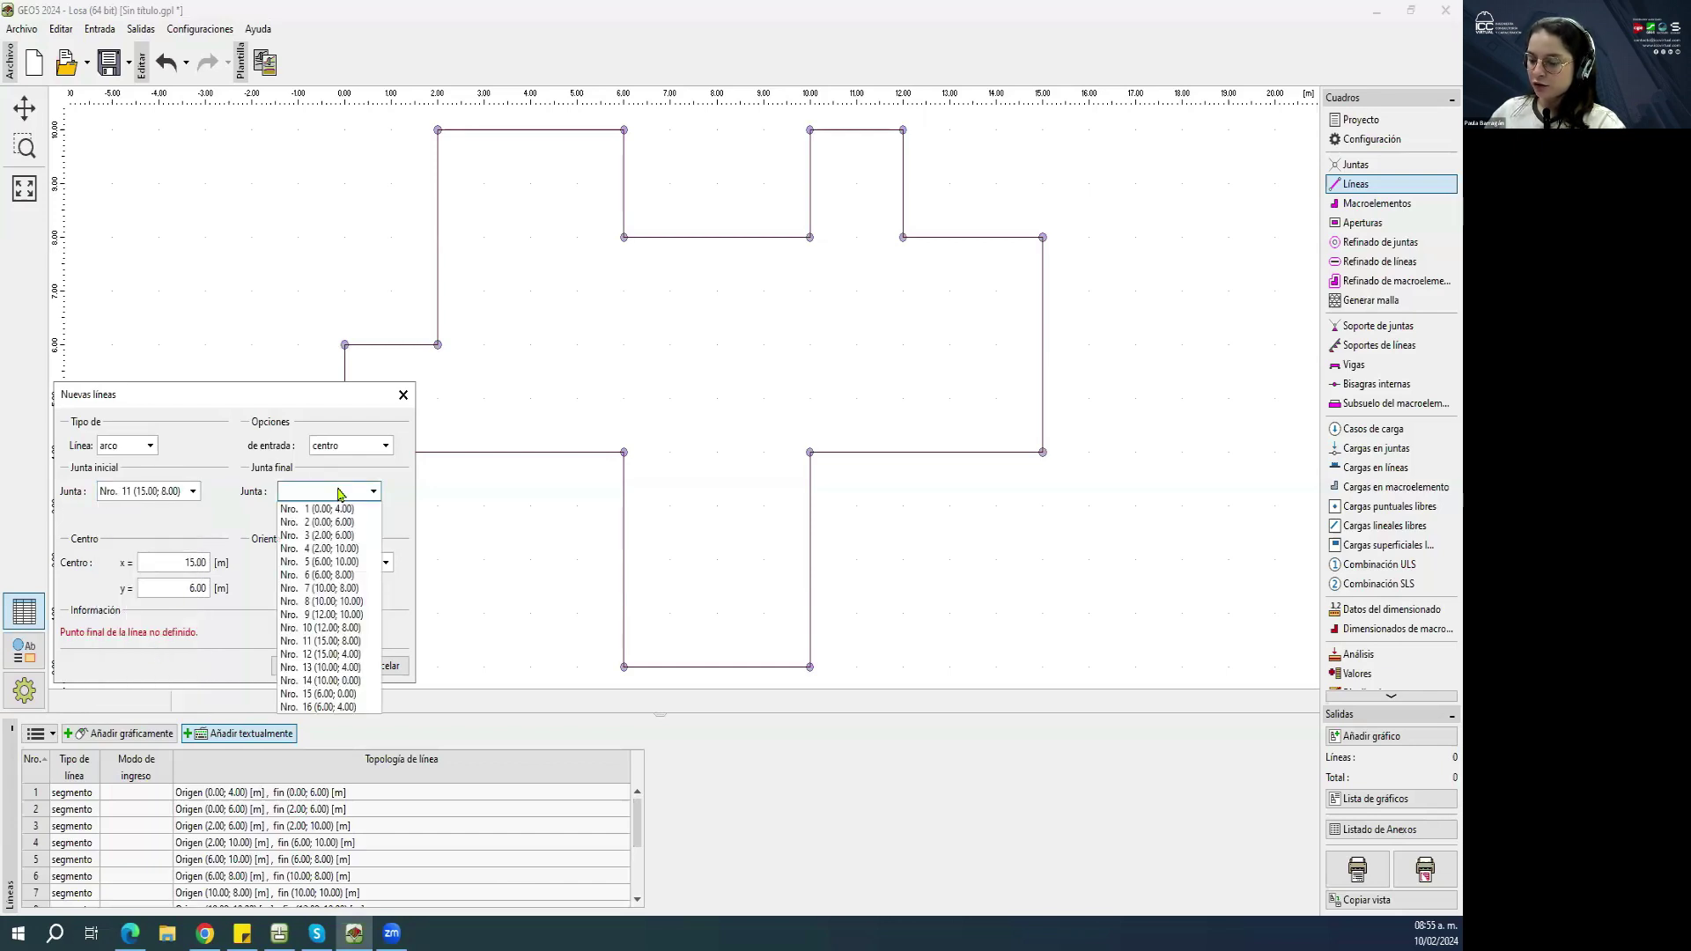
click(324, 654)
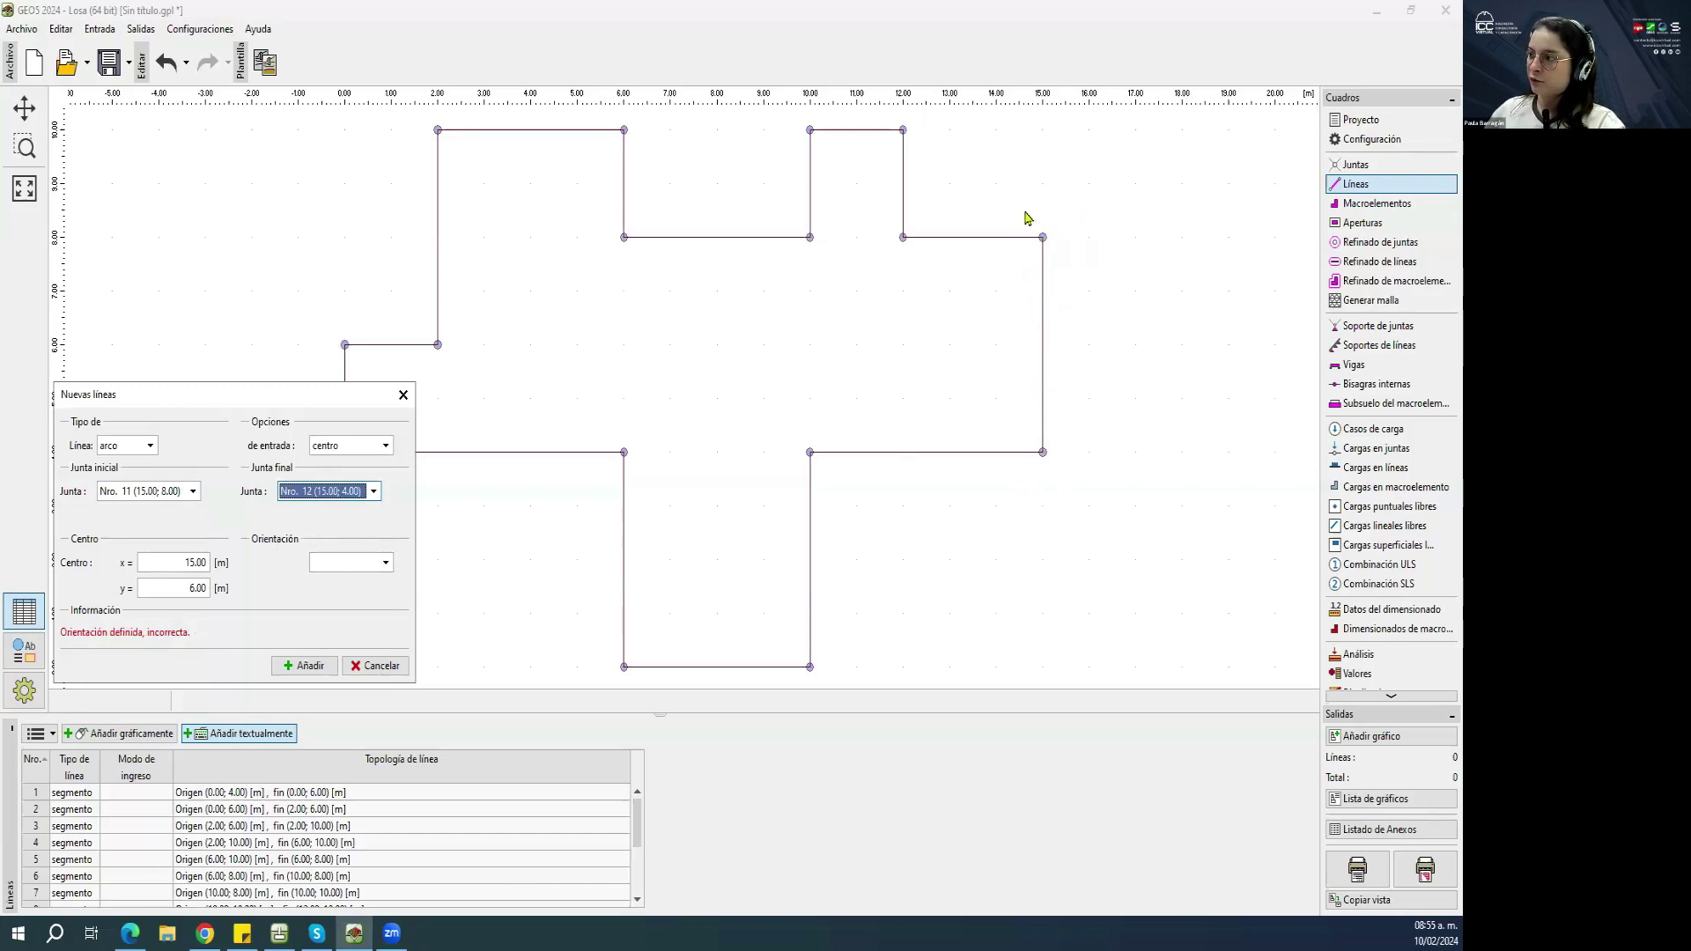
Set the arc's orientation to negativo, add the arc to the model and finish the line entry.
click(352, 562)
click(346, 577)
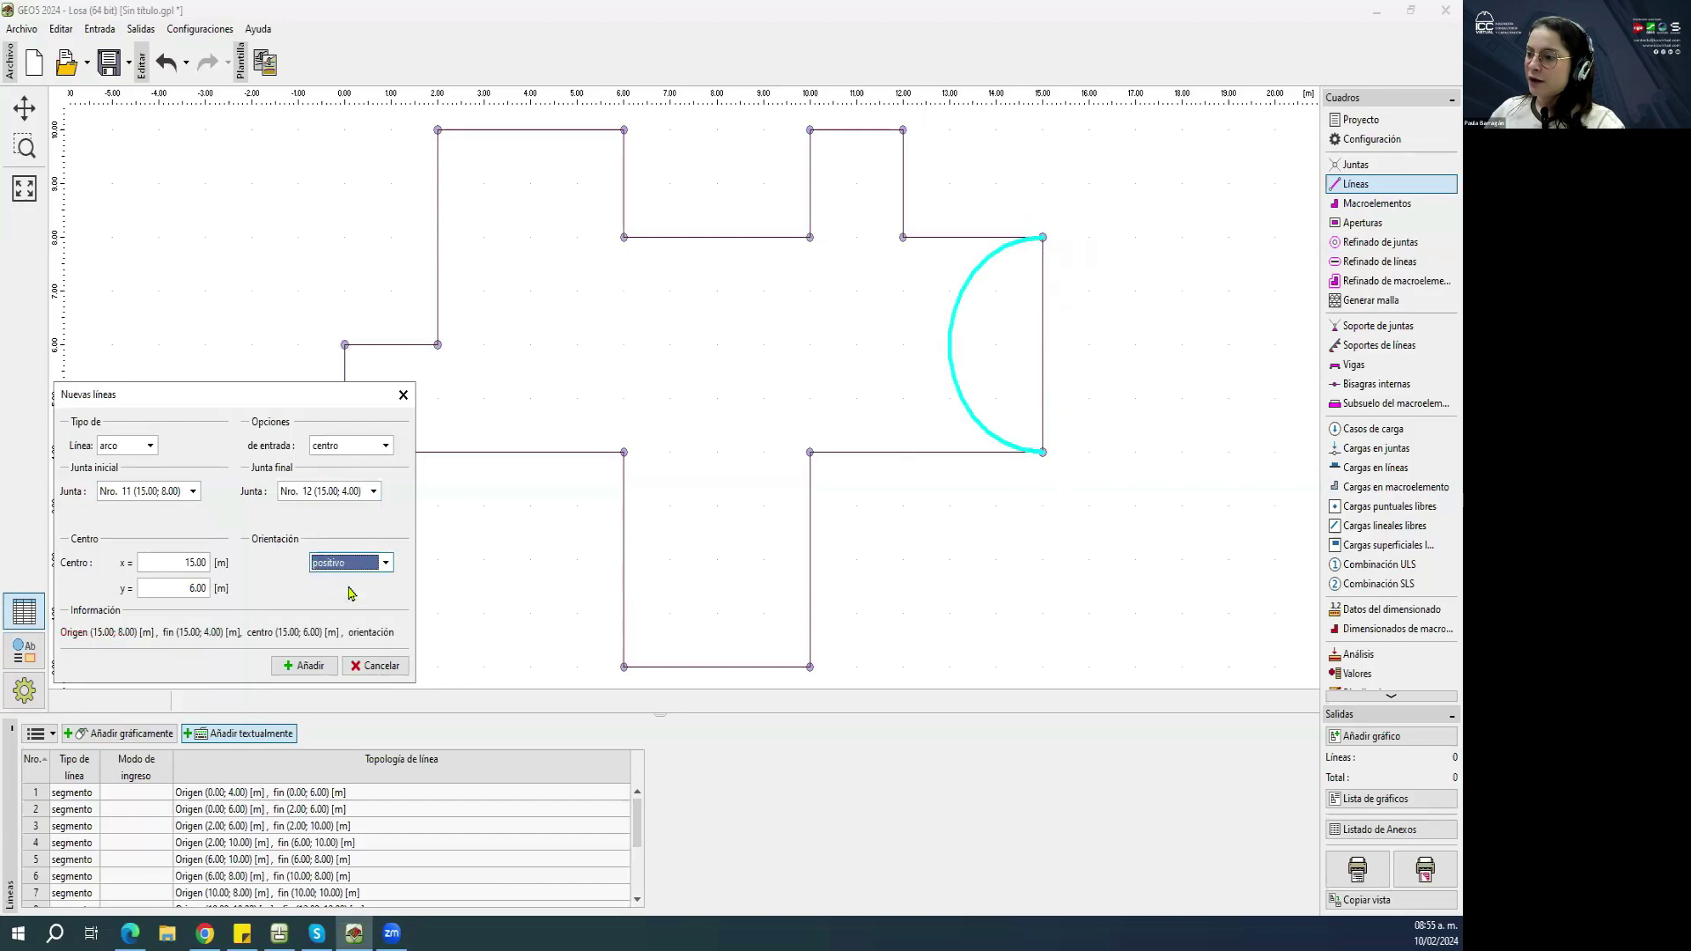
click(380, 562)
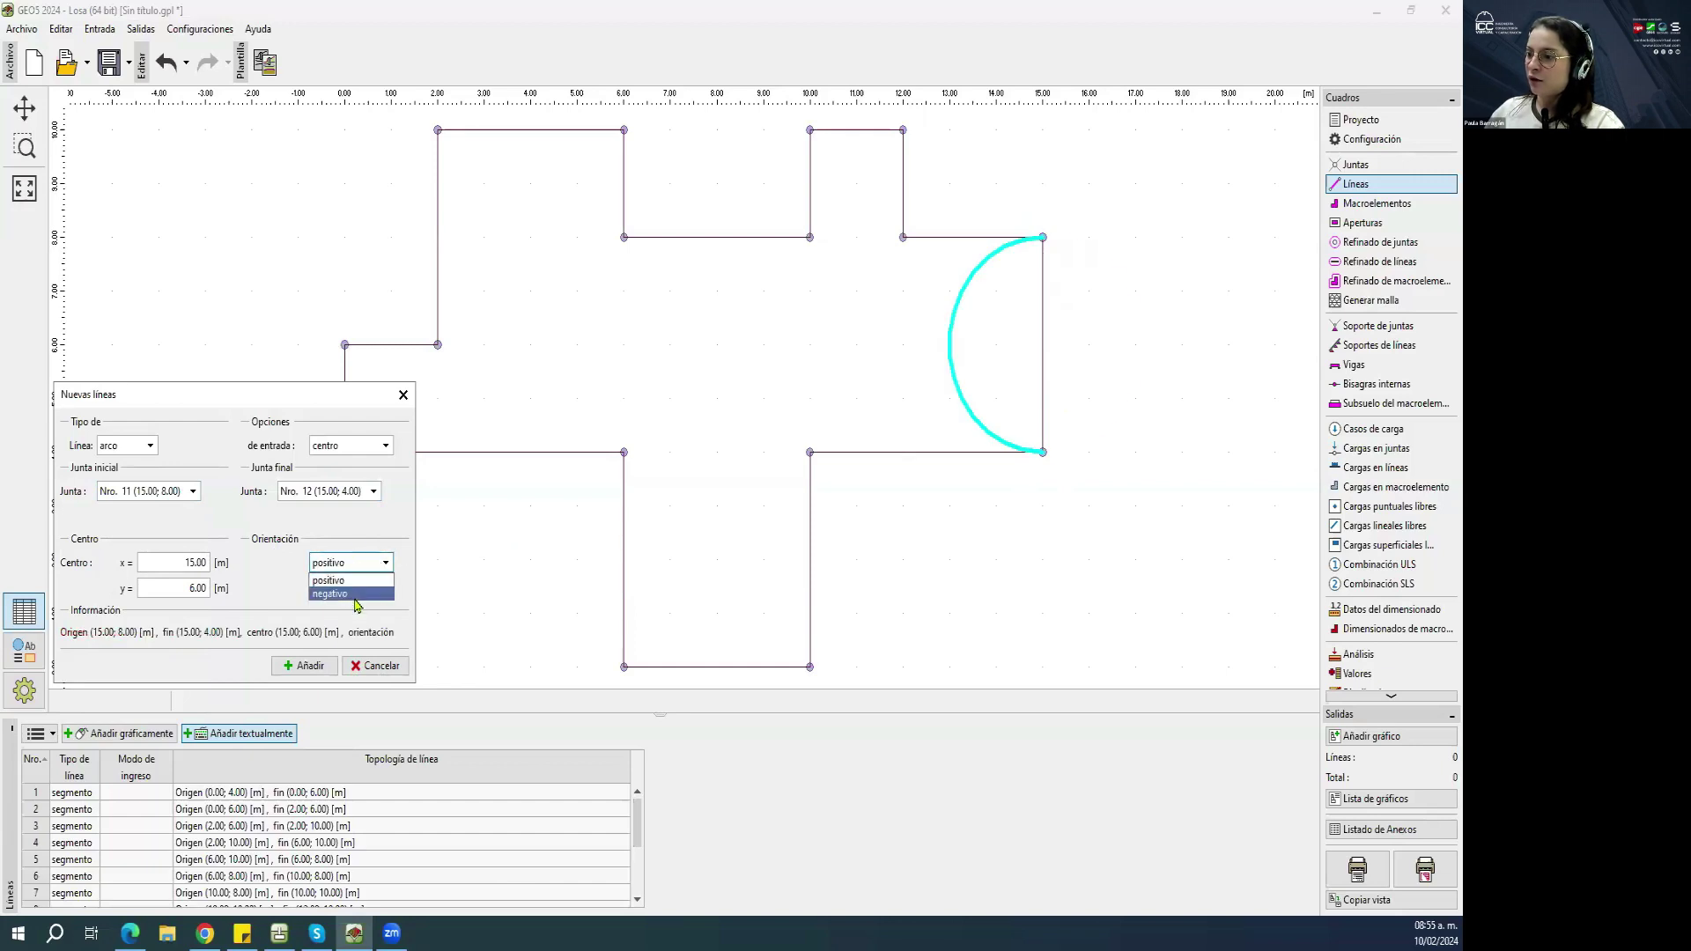
click(354, 593)
click(308, 665)
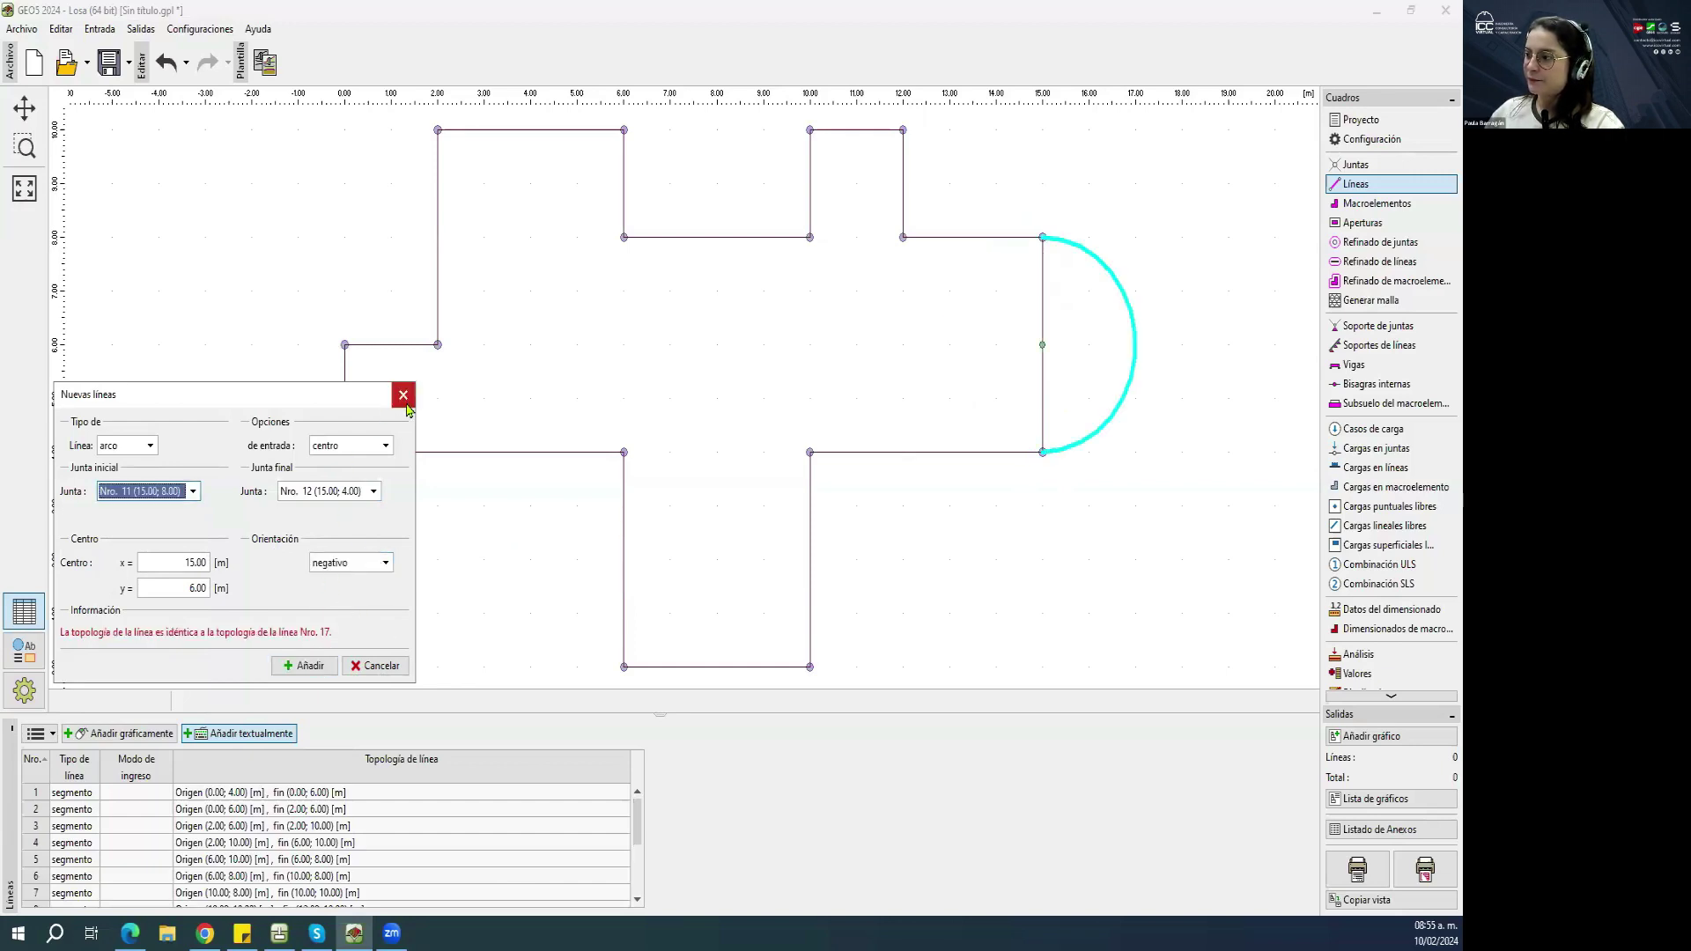
click(403, 394)
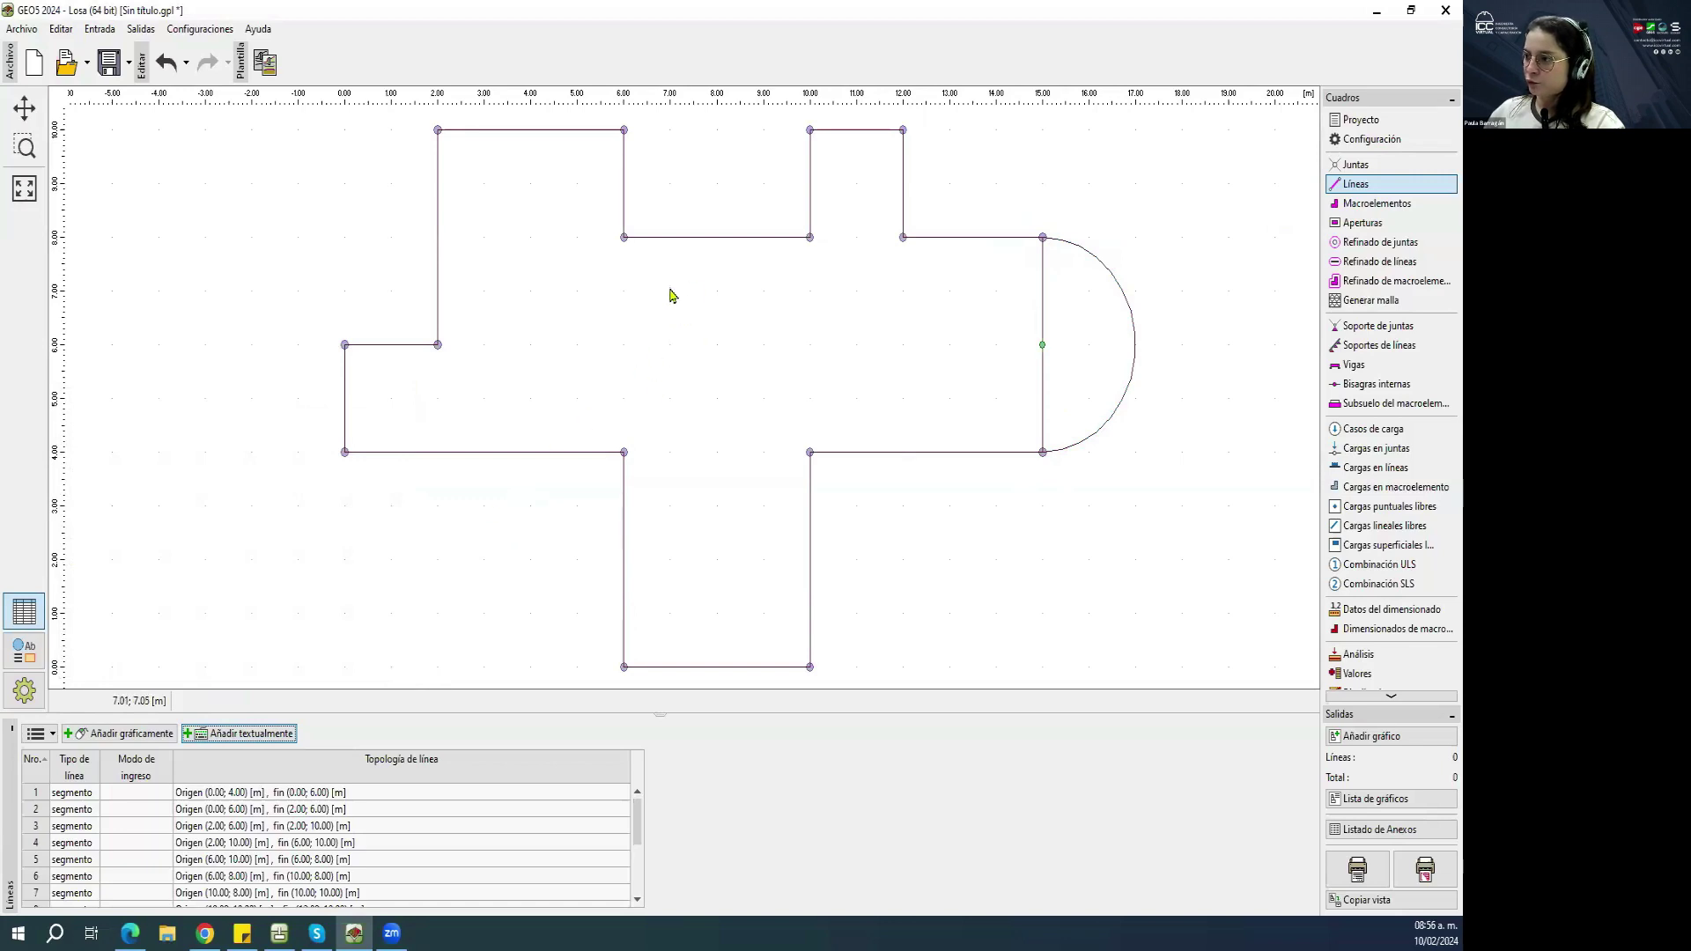
Add inner joints by coordinates at (6.50; 6.25) and (8.50; 6.25) m.
click(1355, 165)
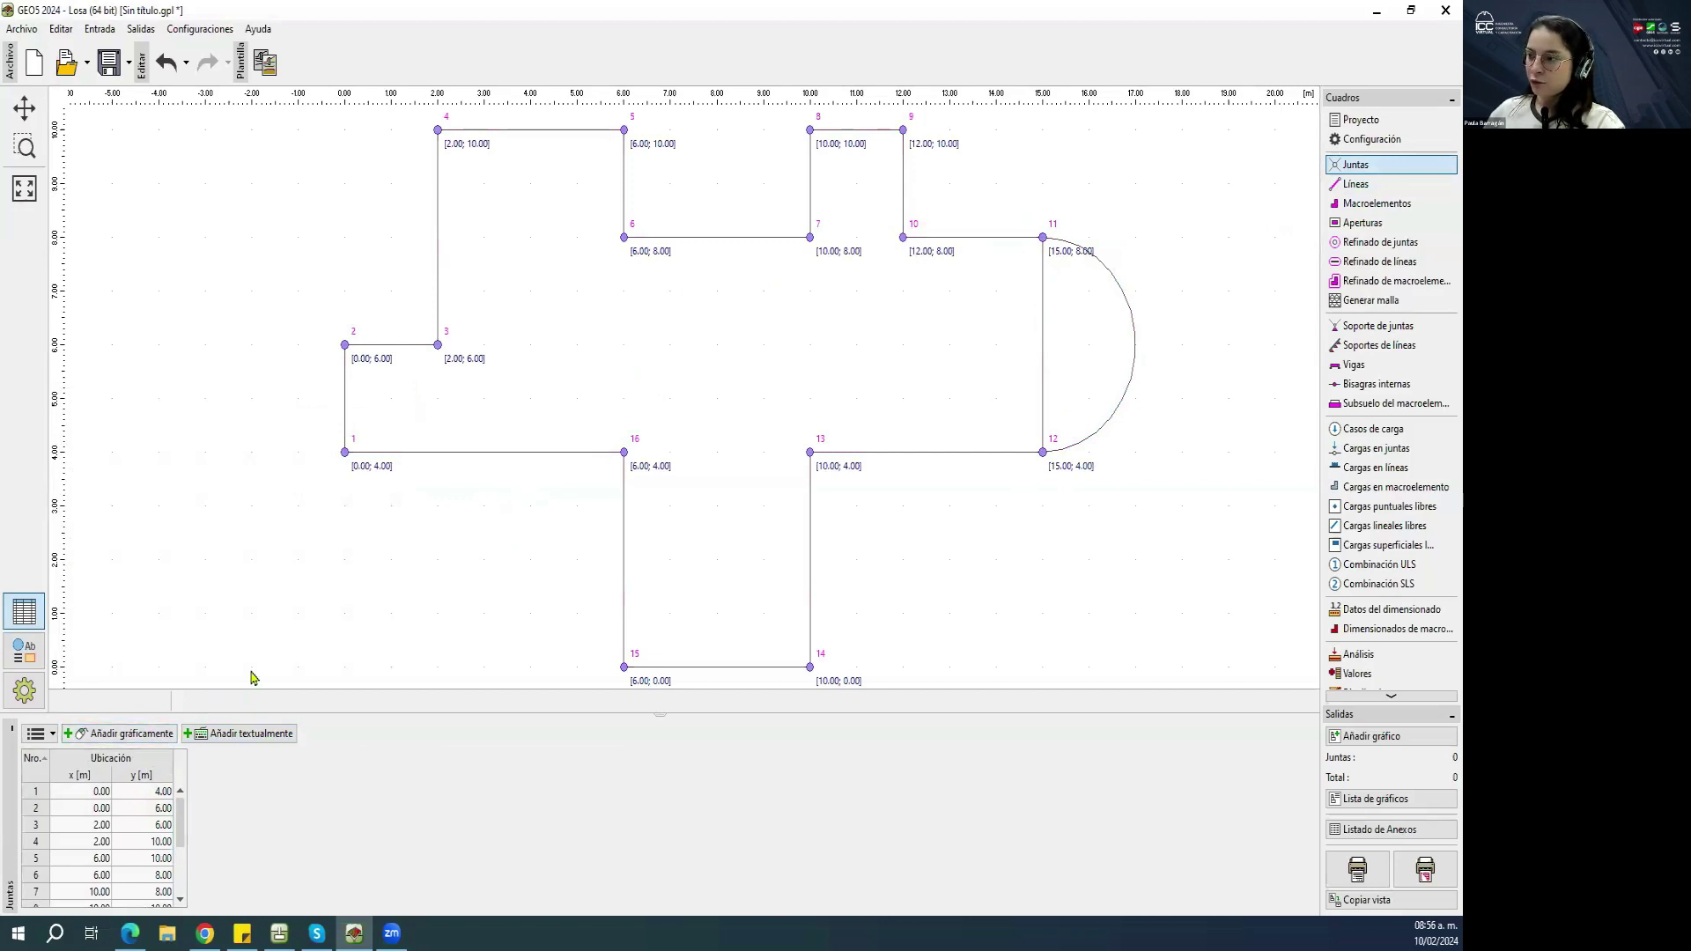
drag(342, 557, 336, 546)
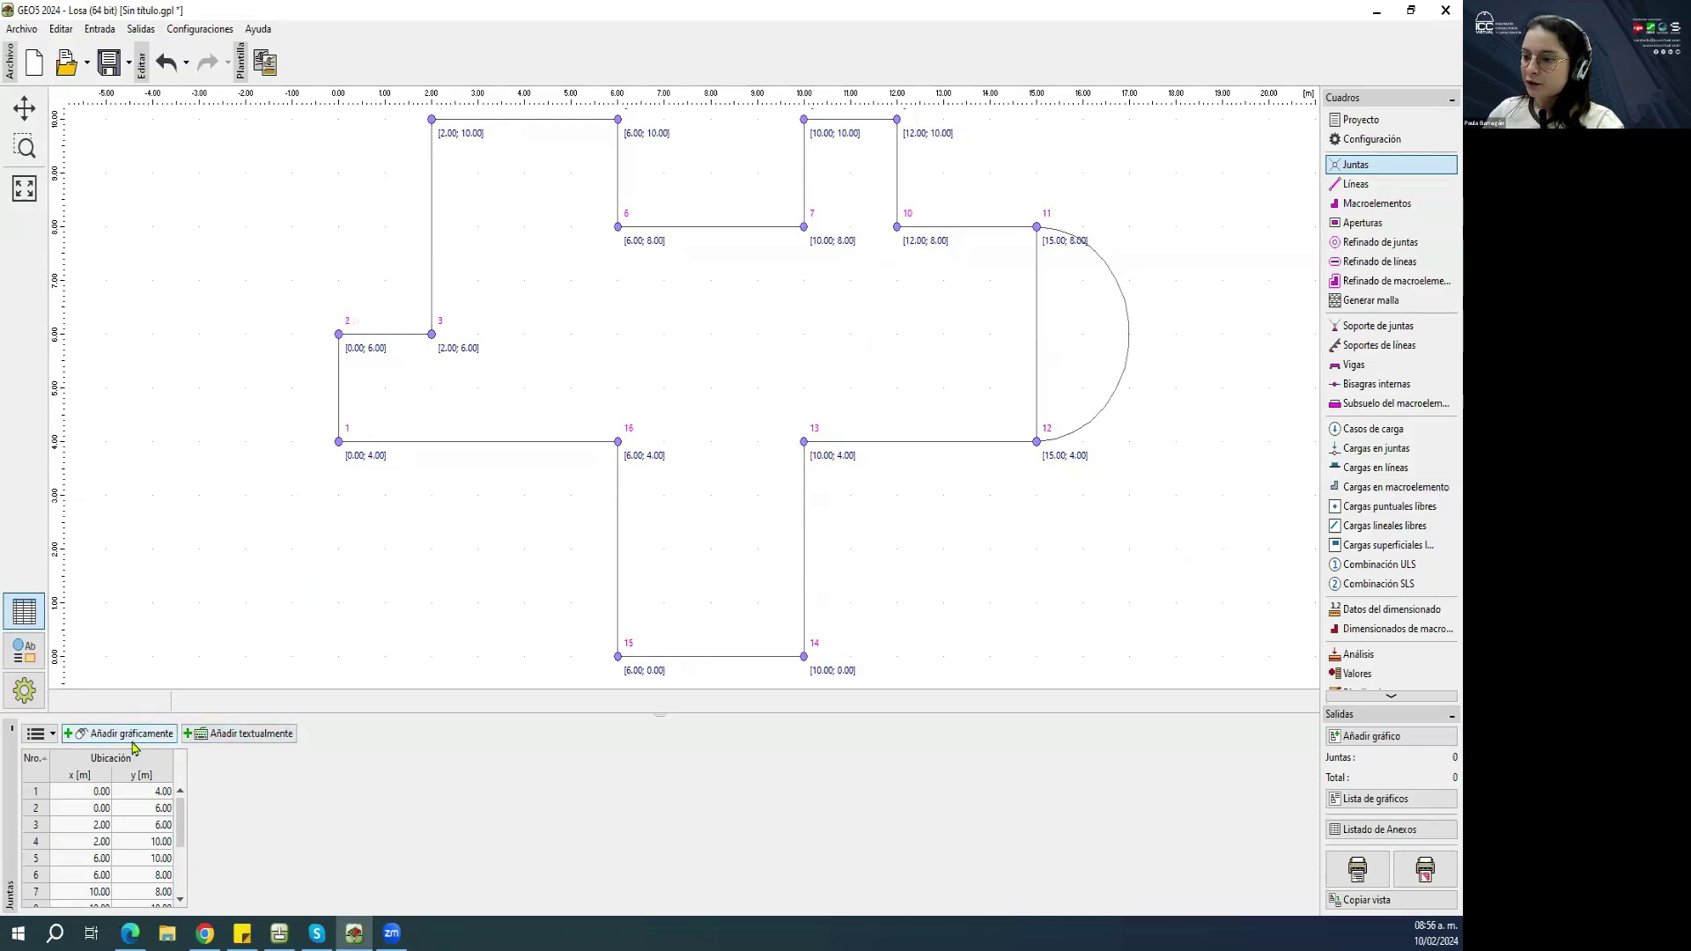
click(145, 738)
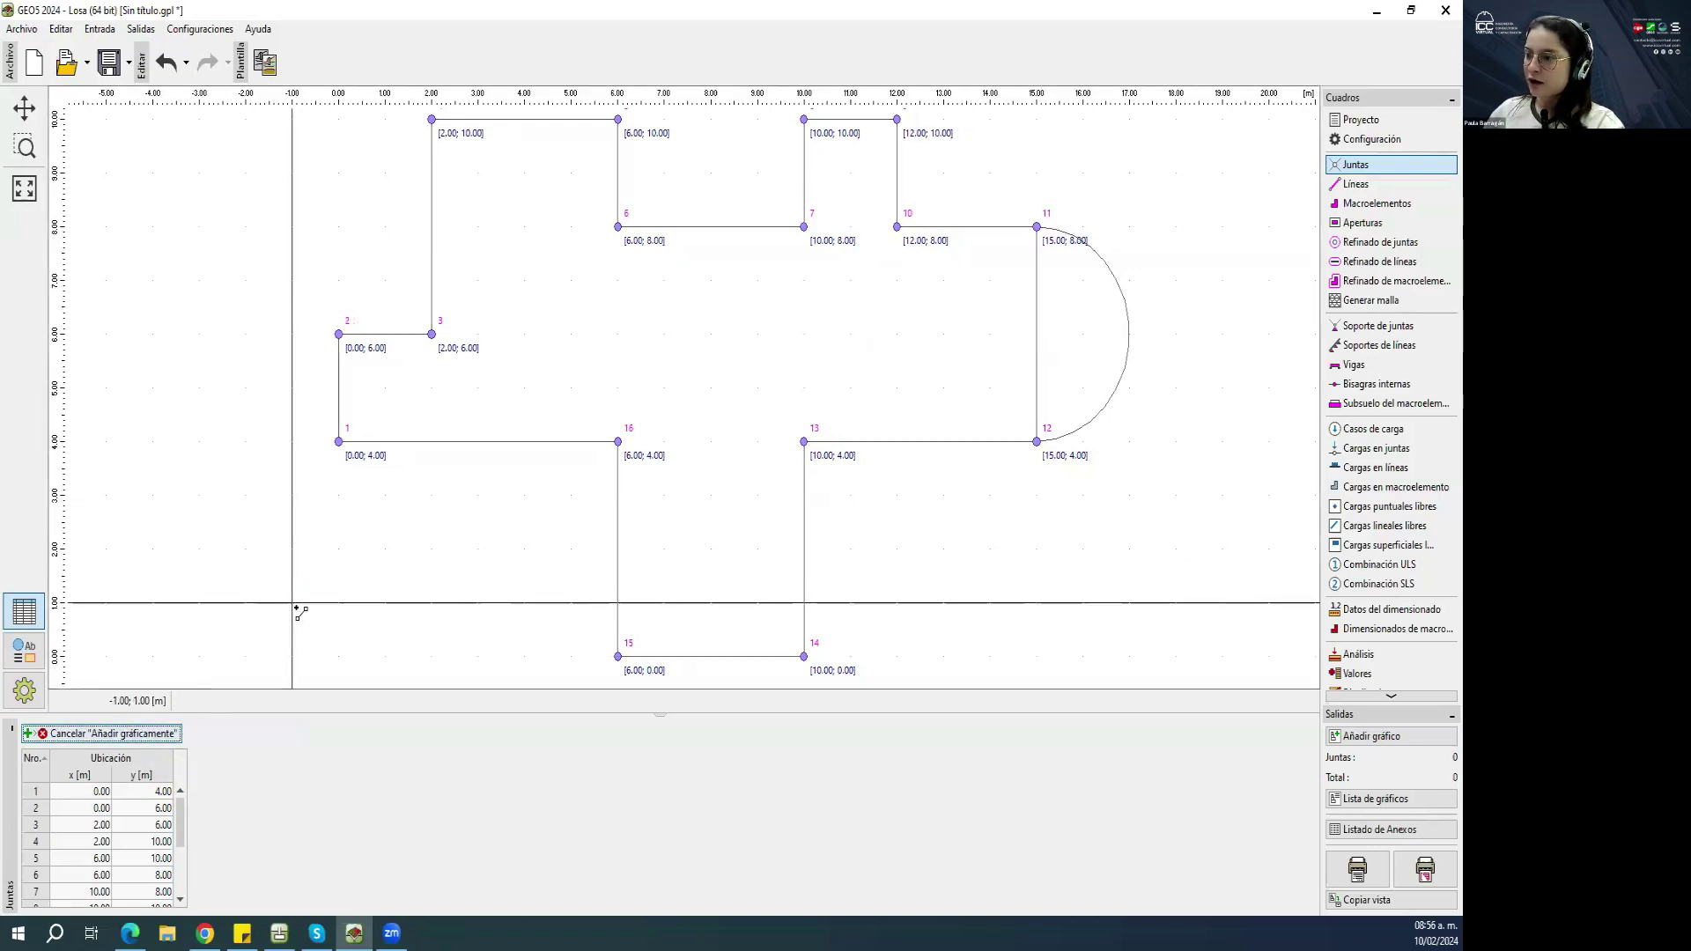
click(134, 733)
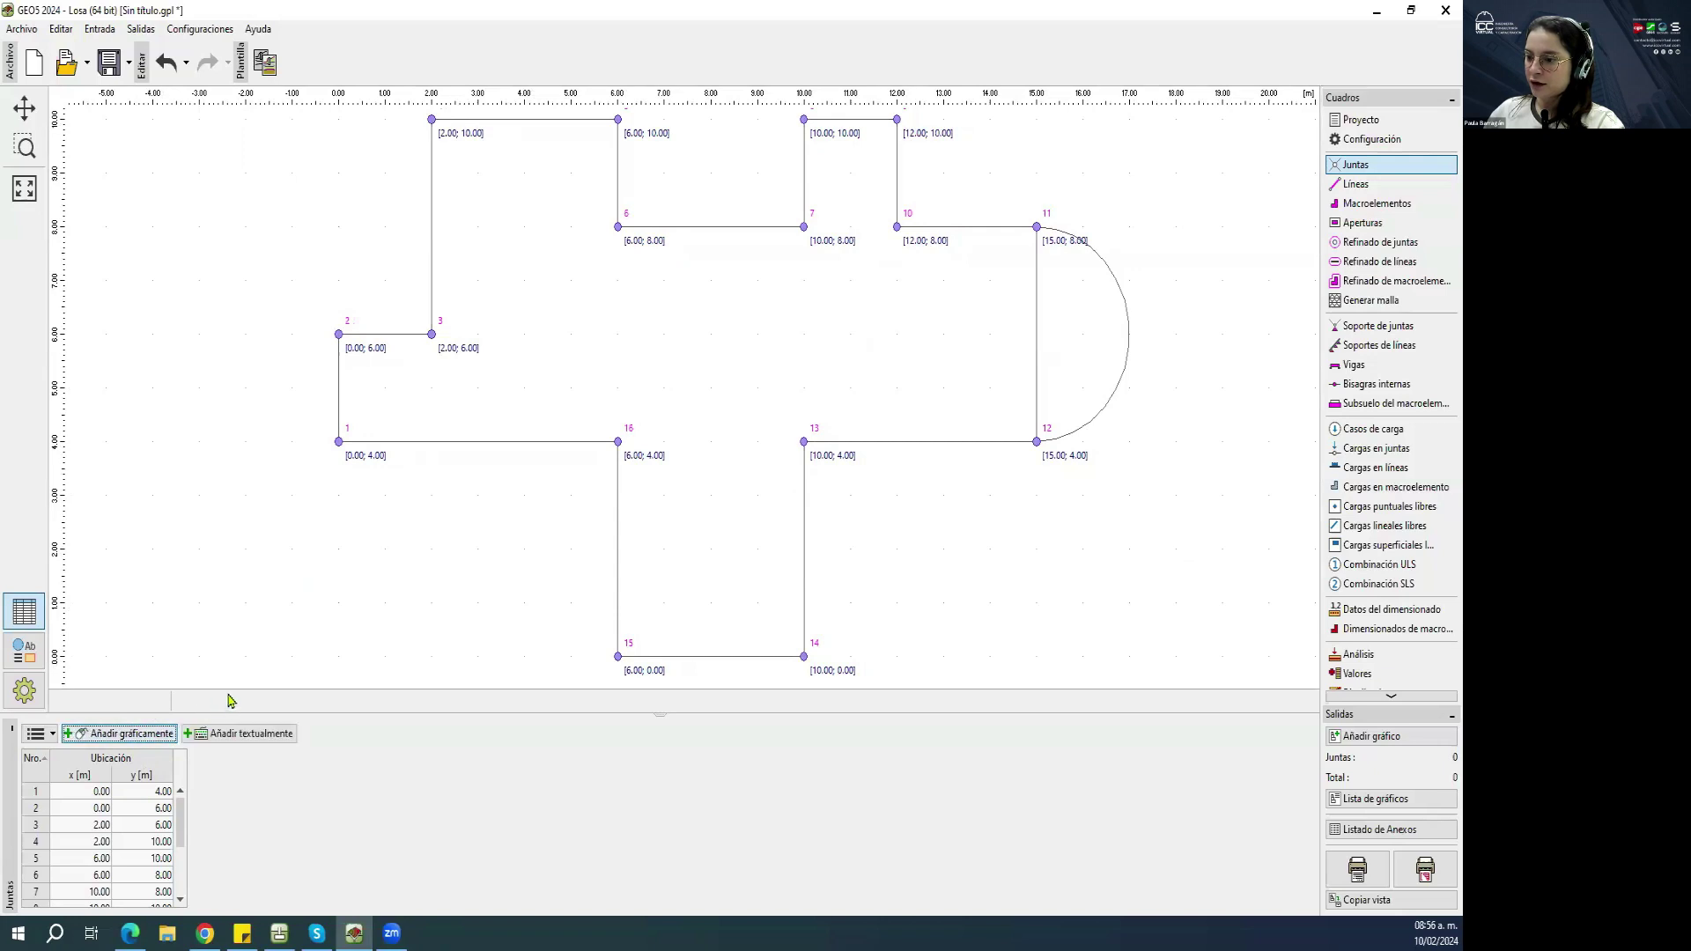
click(187, 740)
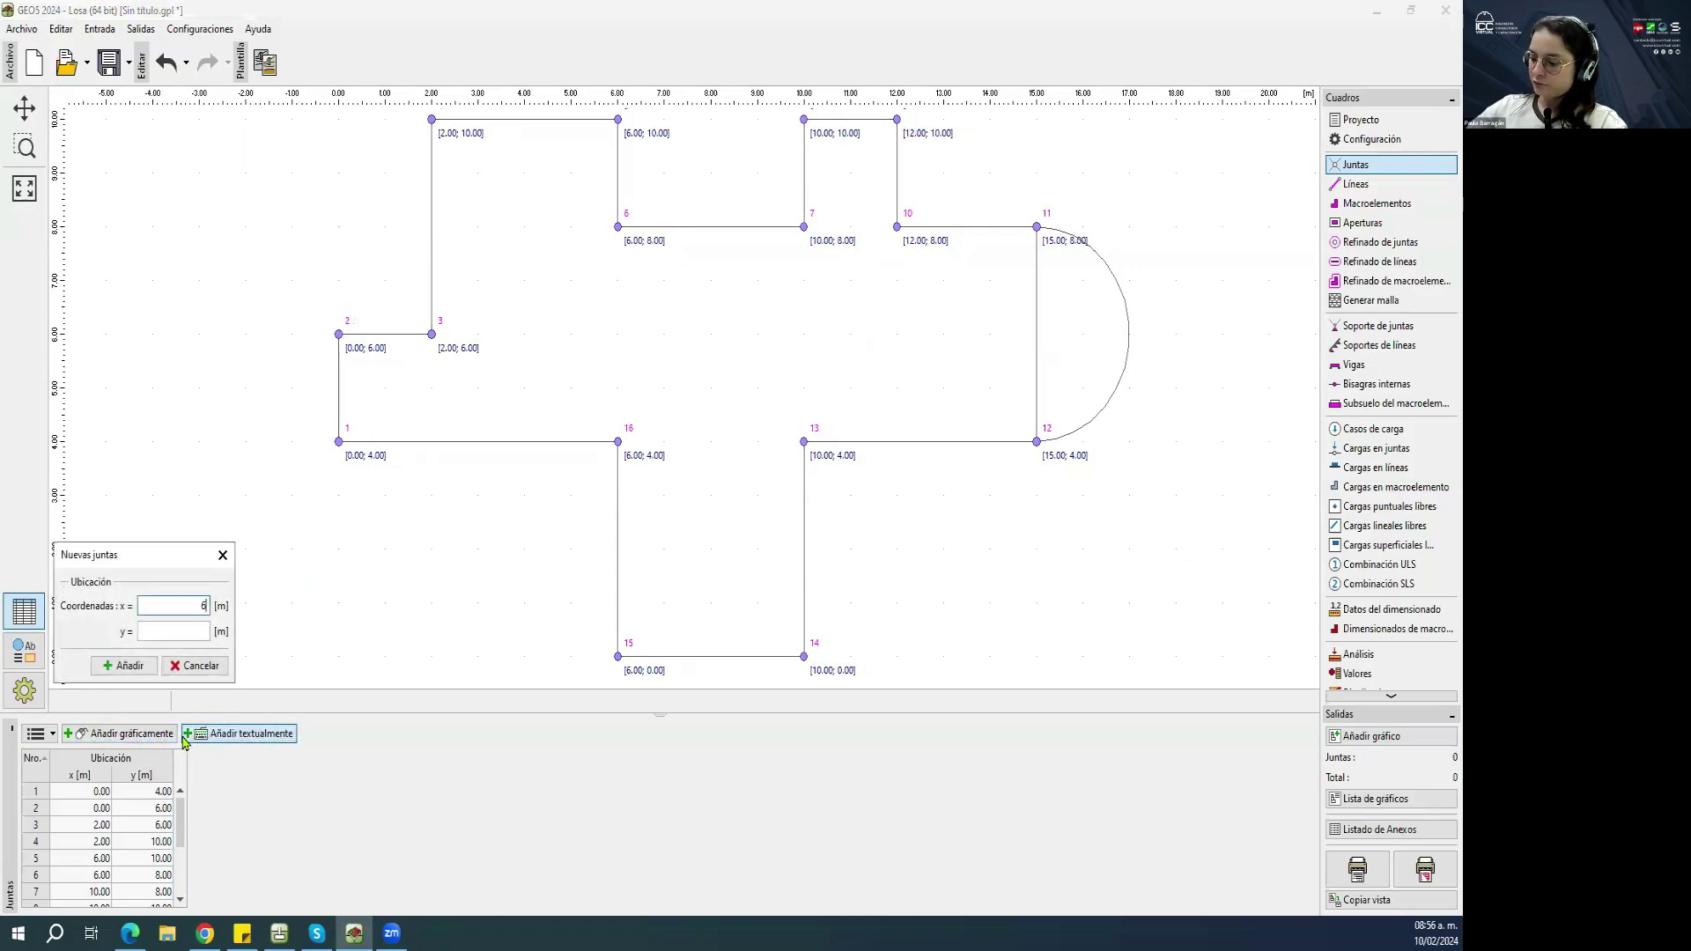
key(Tab)
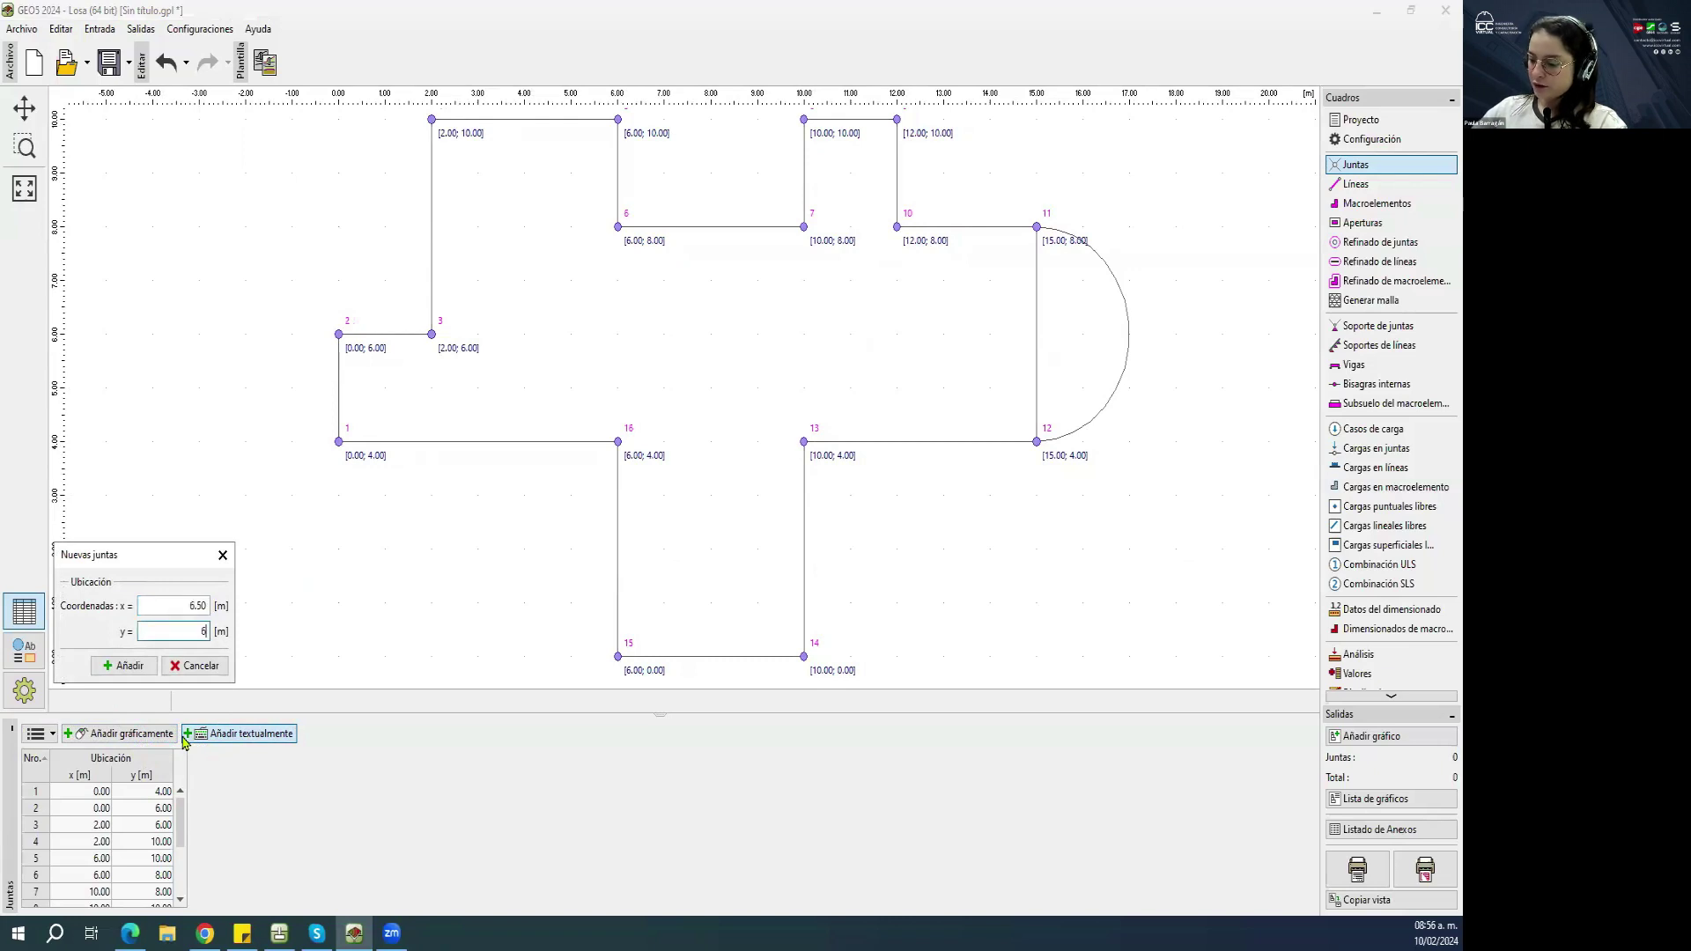
click(132, 667)
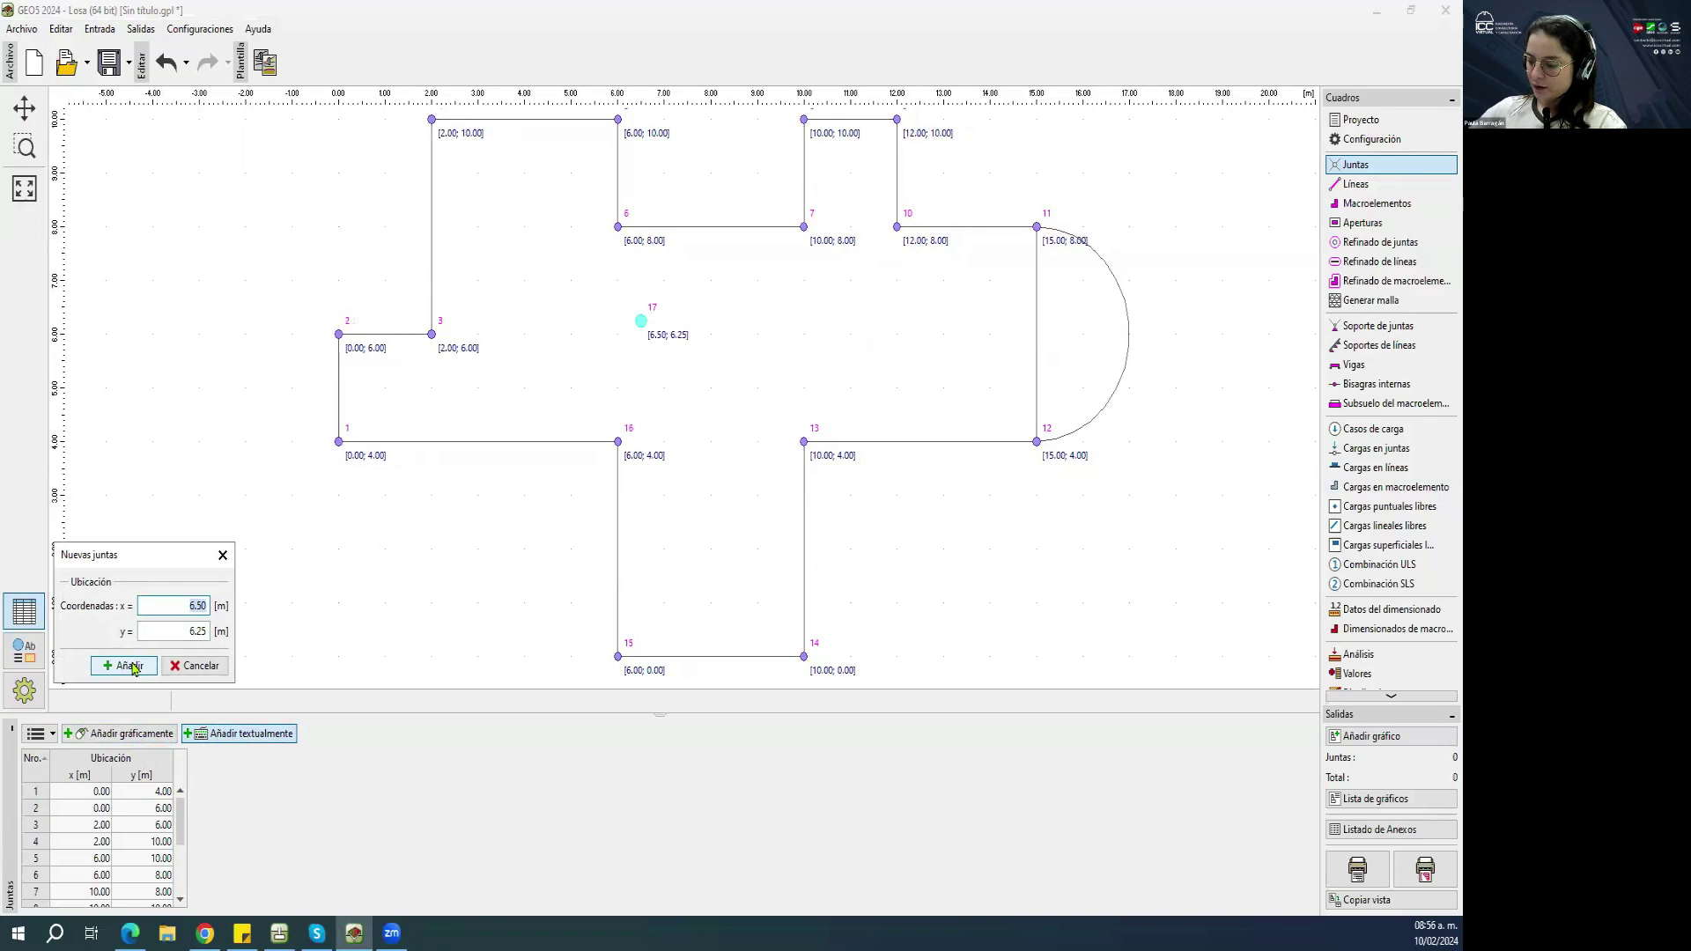
text(8.5)
click(132, 666)
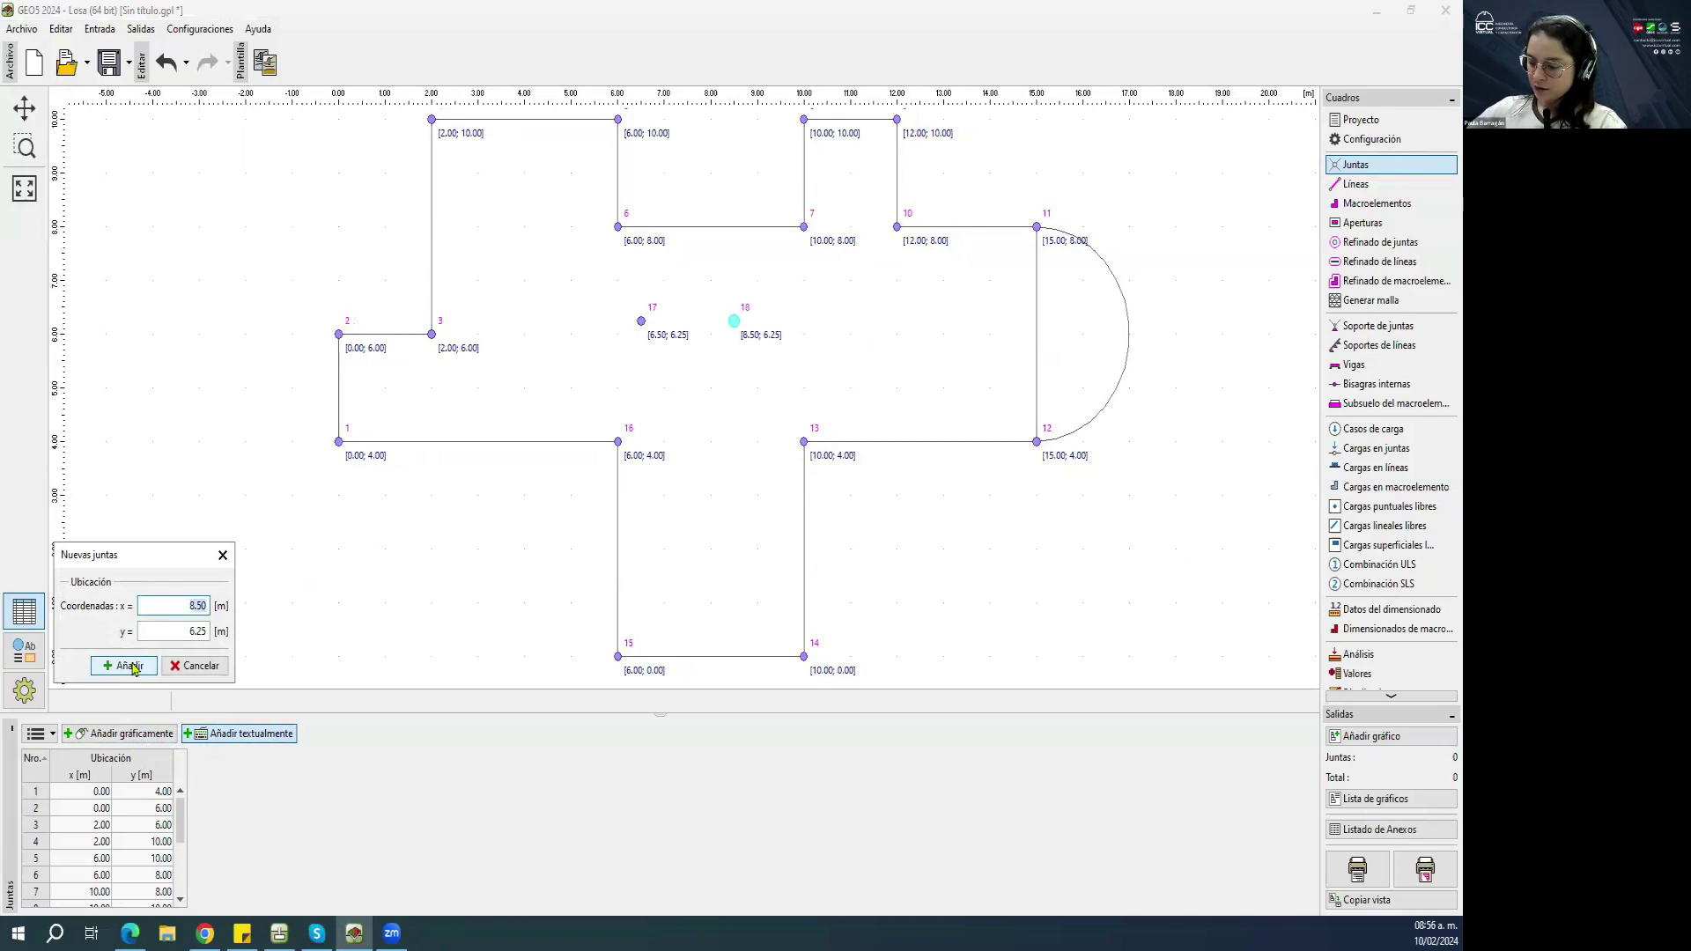
Add two more inner joints at (8.50; 4.75) and (6.50; 4.75) m and close joint entry.
key(Tab)
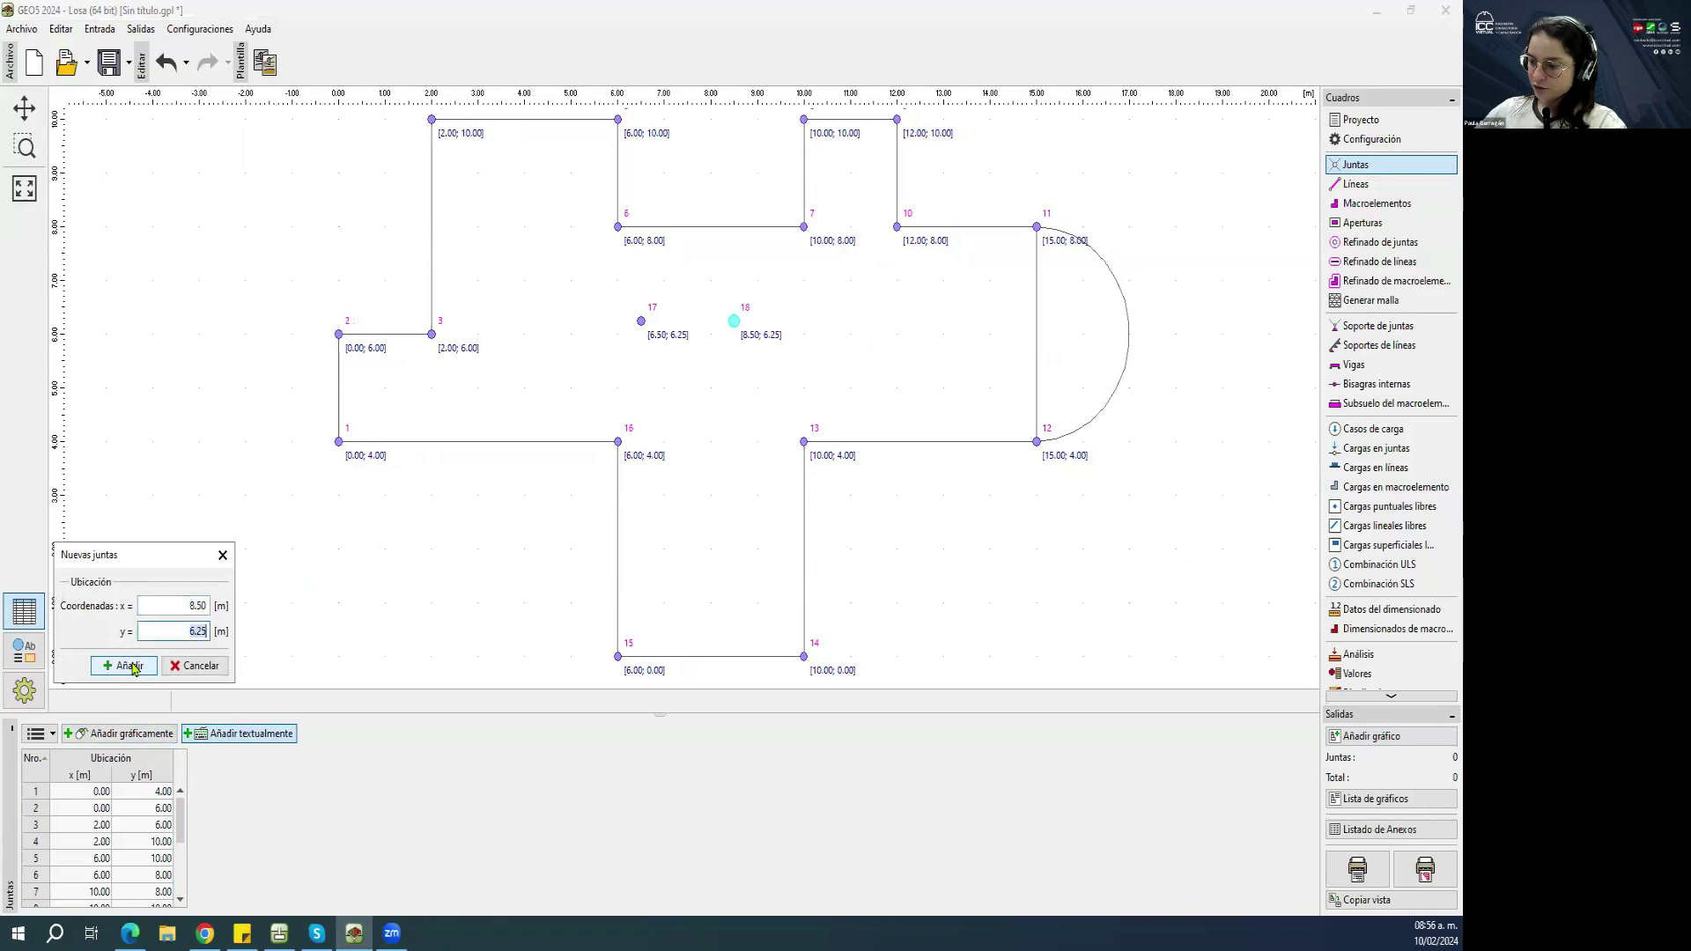
click(132, 666)
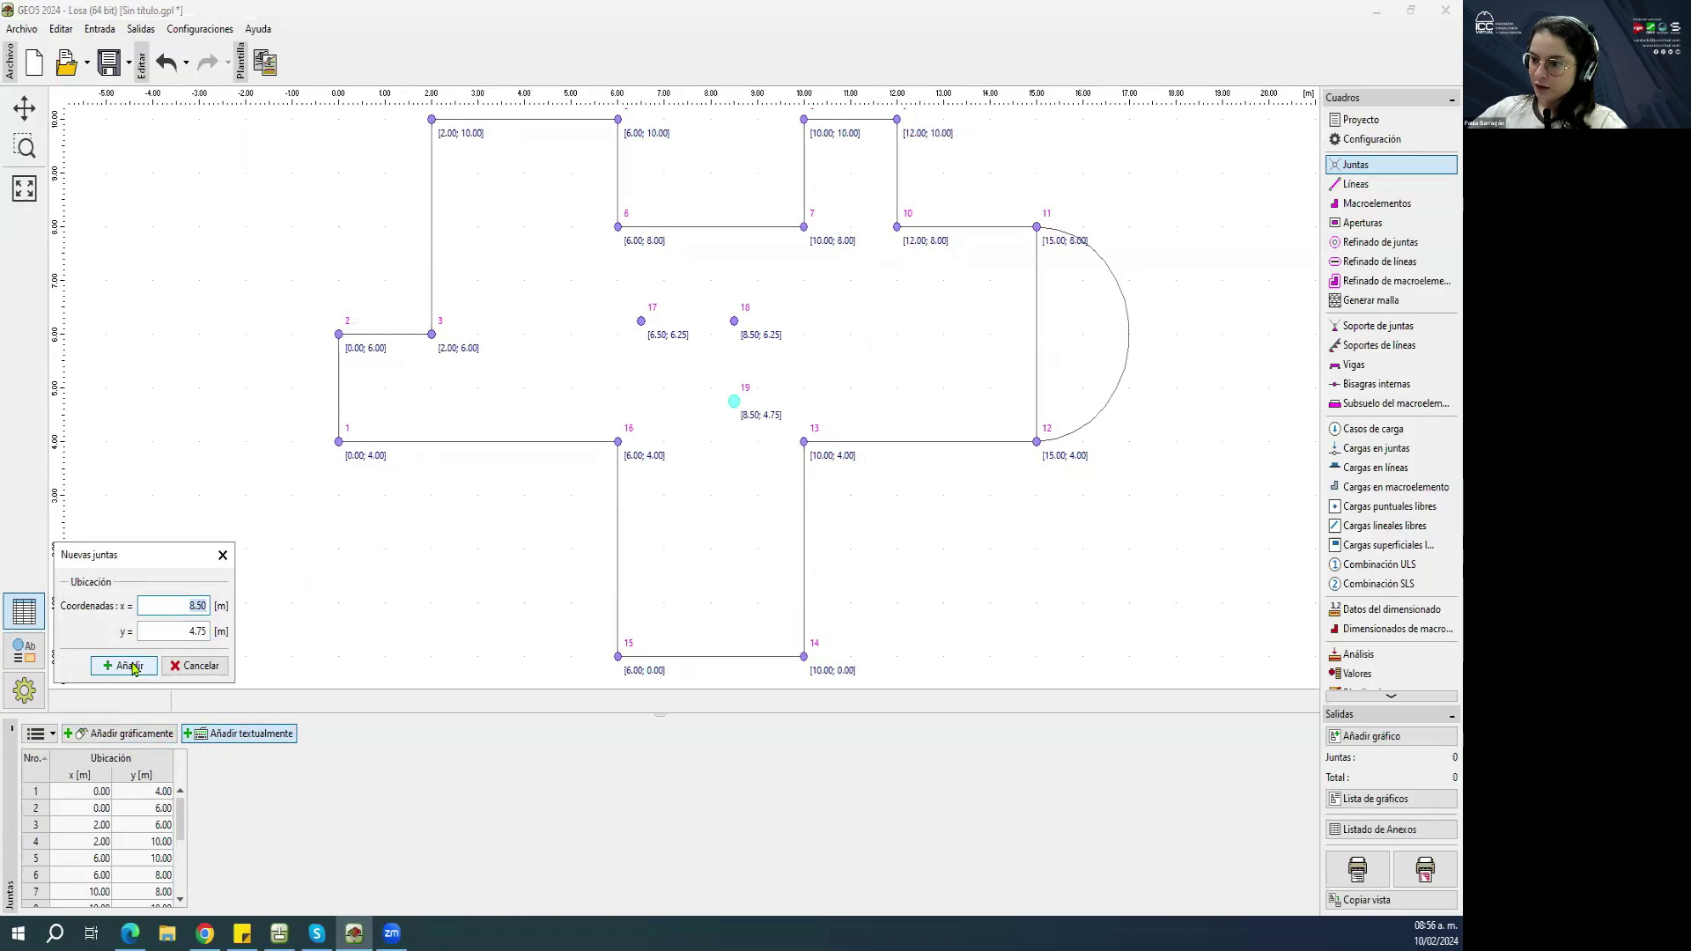
click(132, 666)
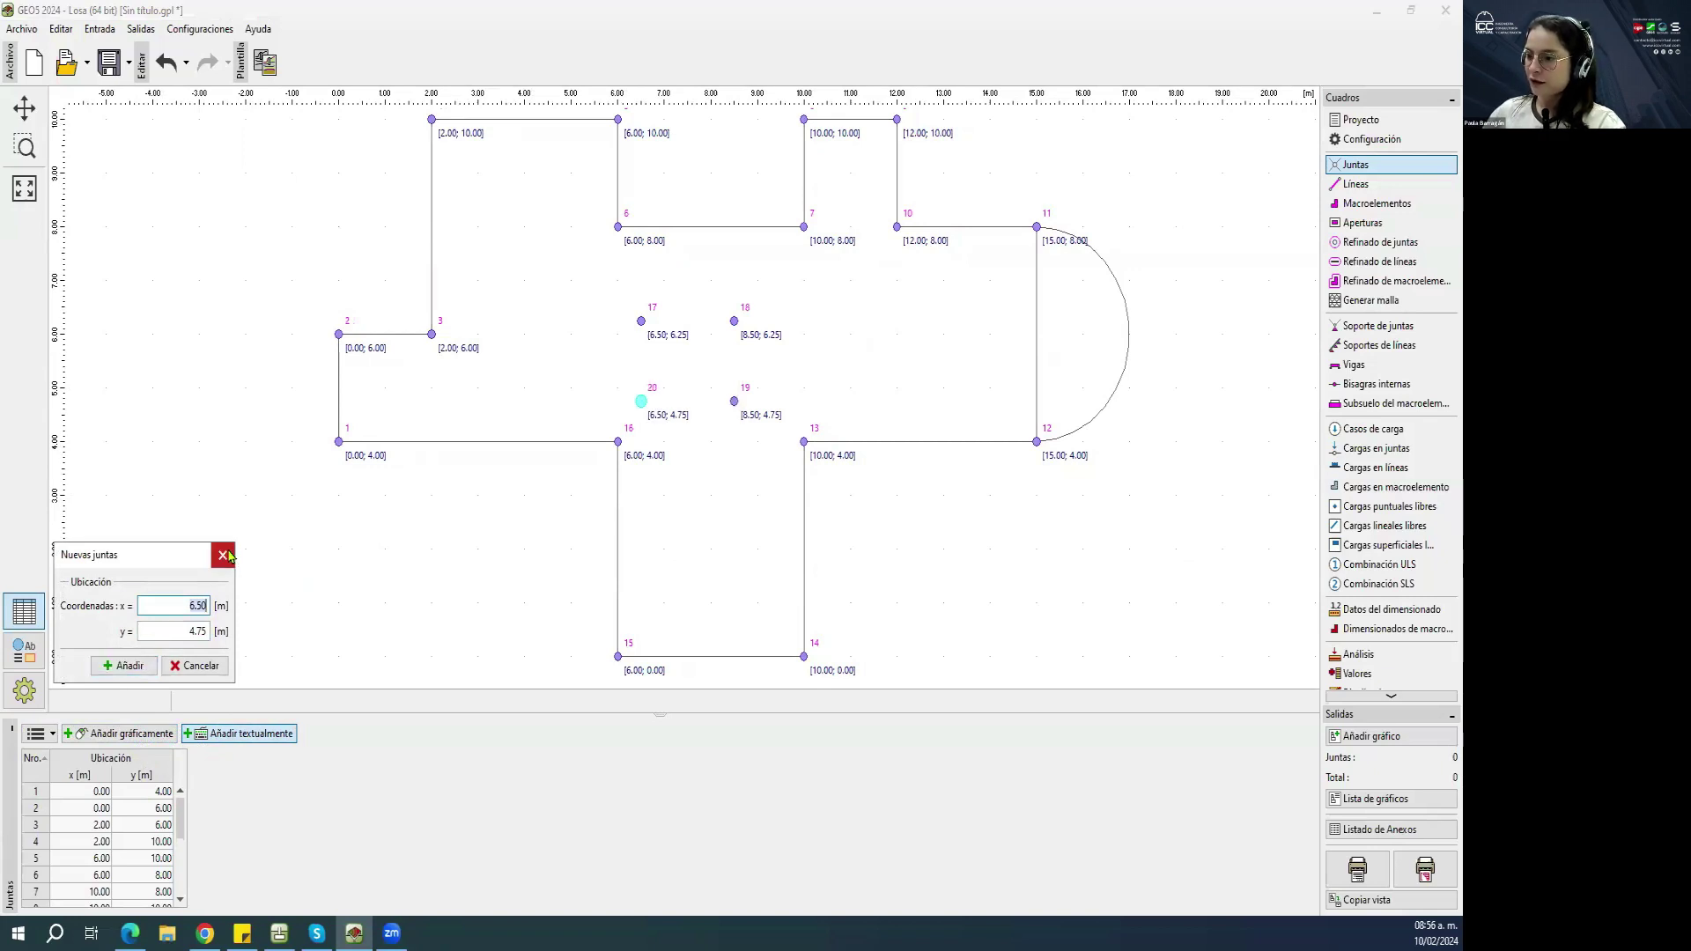
click(223, 555)
Add a joint by coordinates at (11.00; 6.00) m and finish the joint entry.
click(140, 733)
click(220, 738)
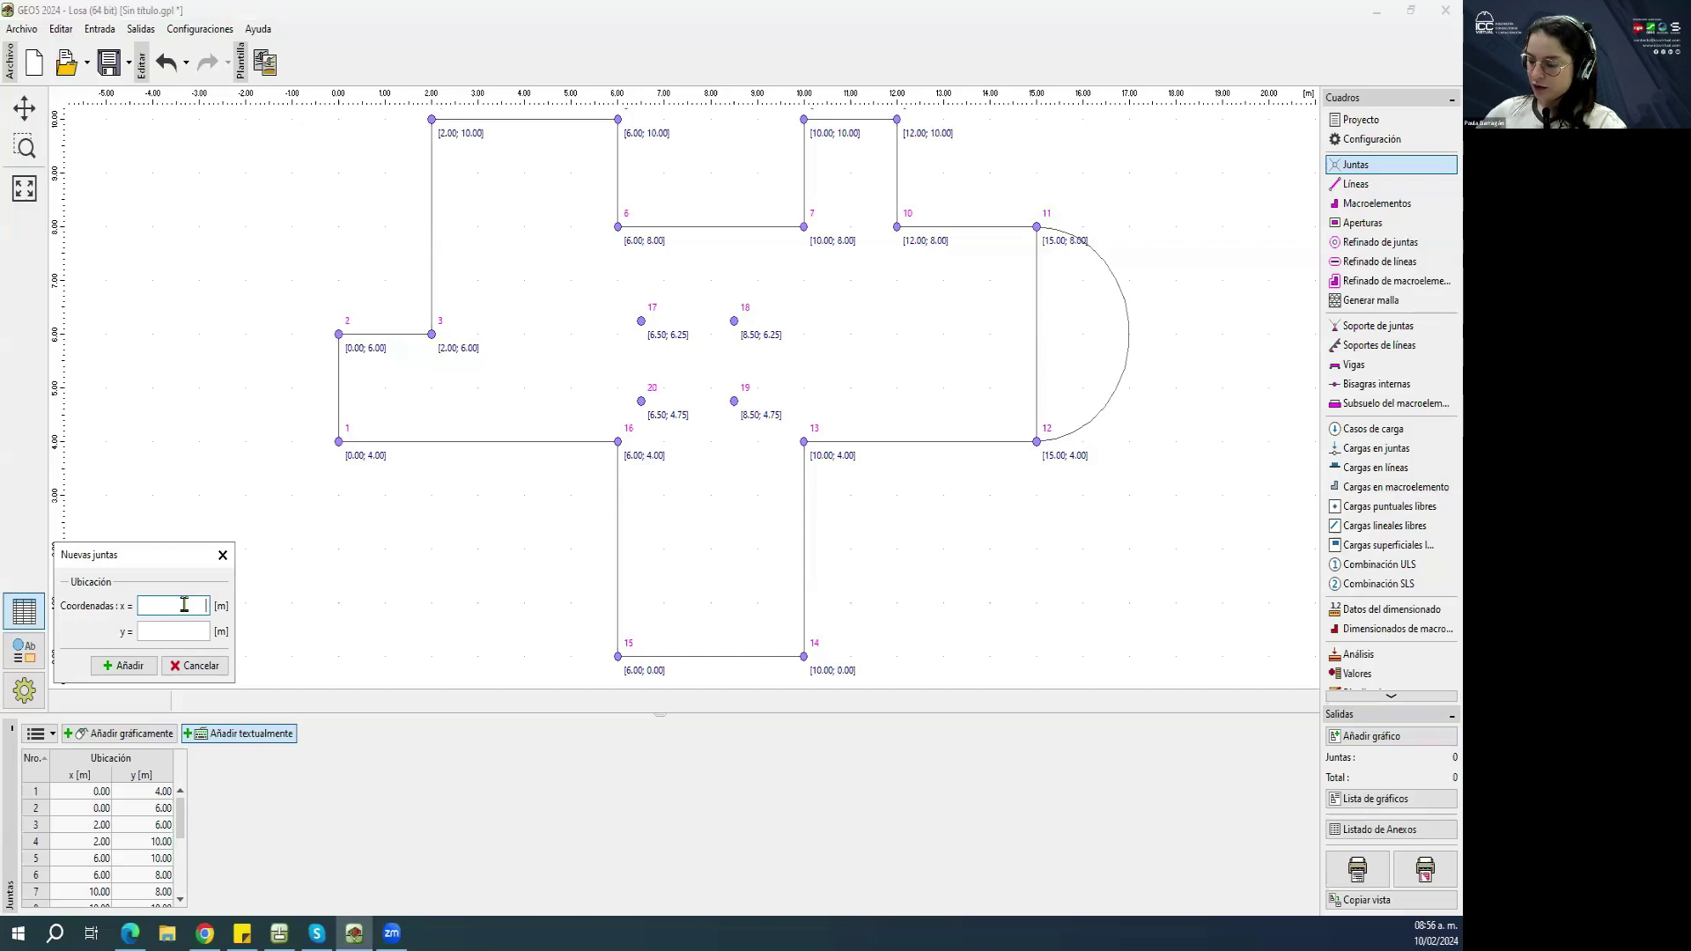
key(Tab)
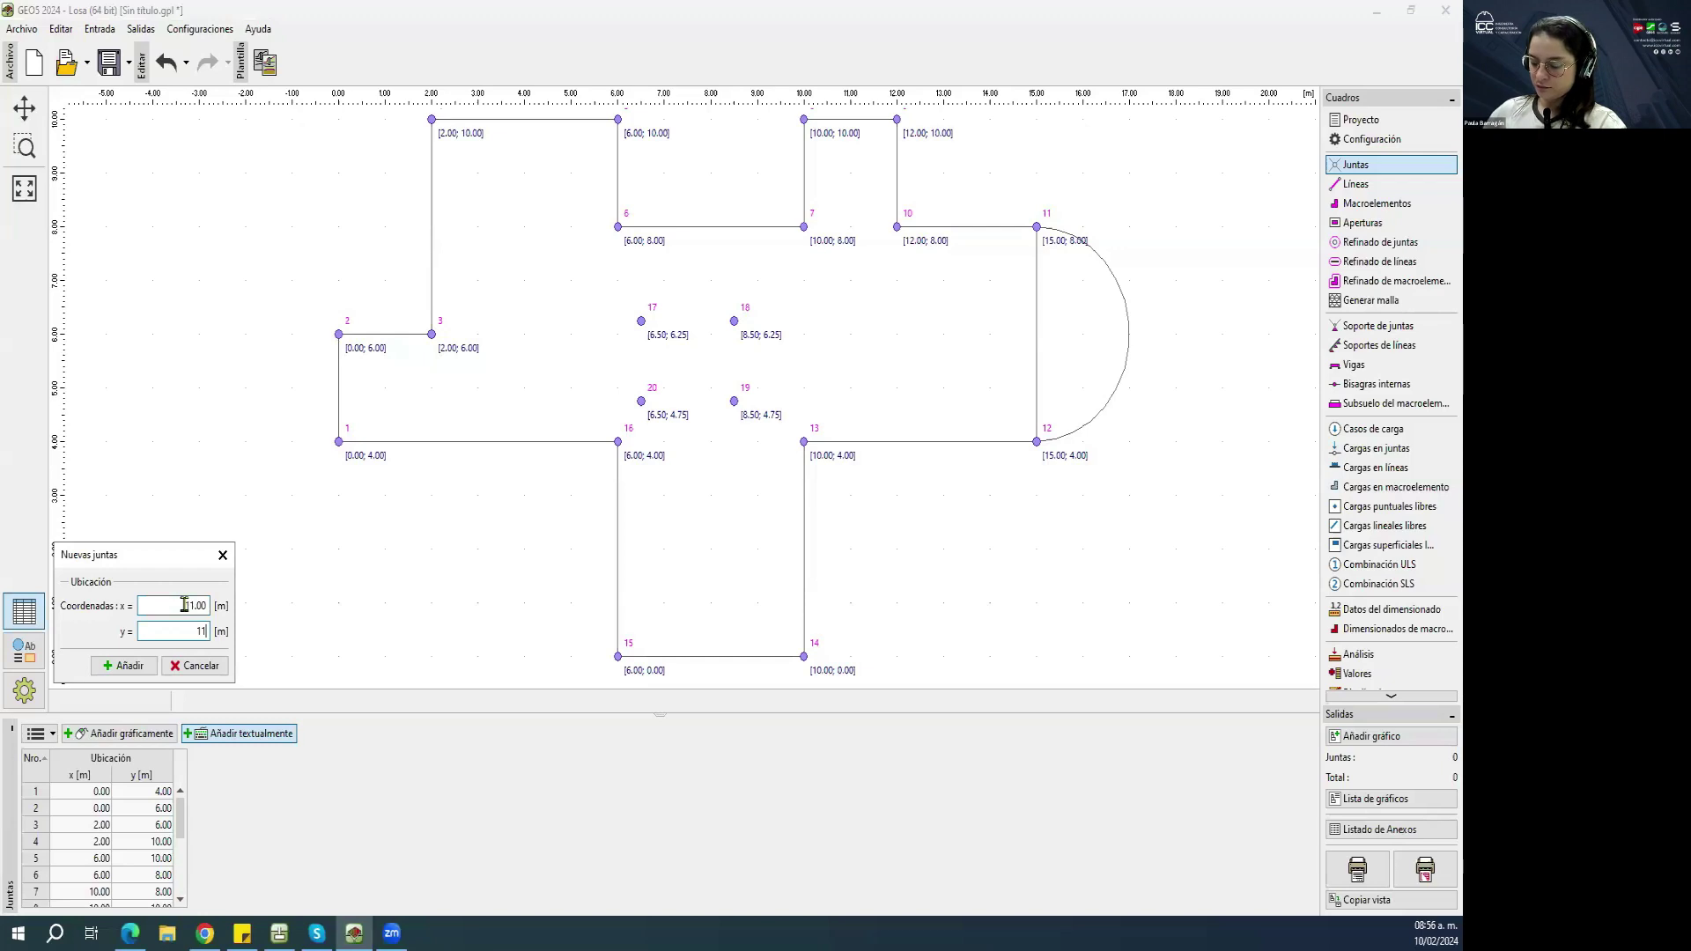
click(141, 669)
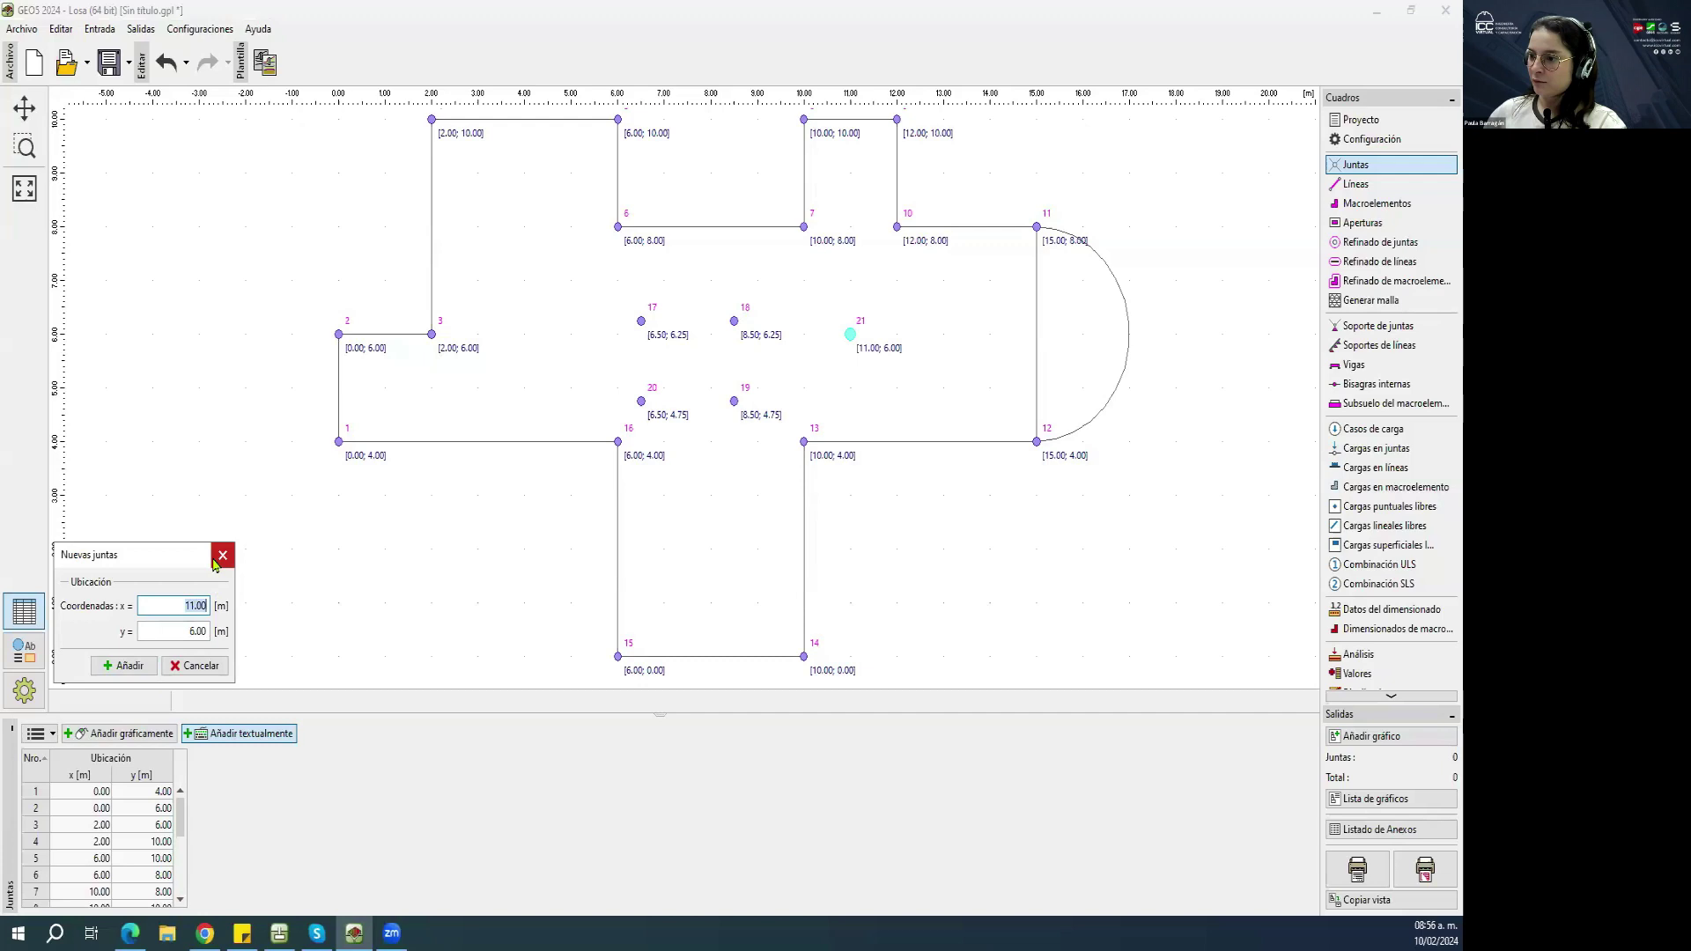
click(223, 554)
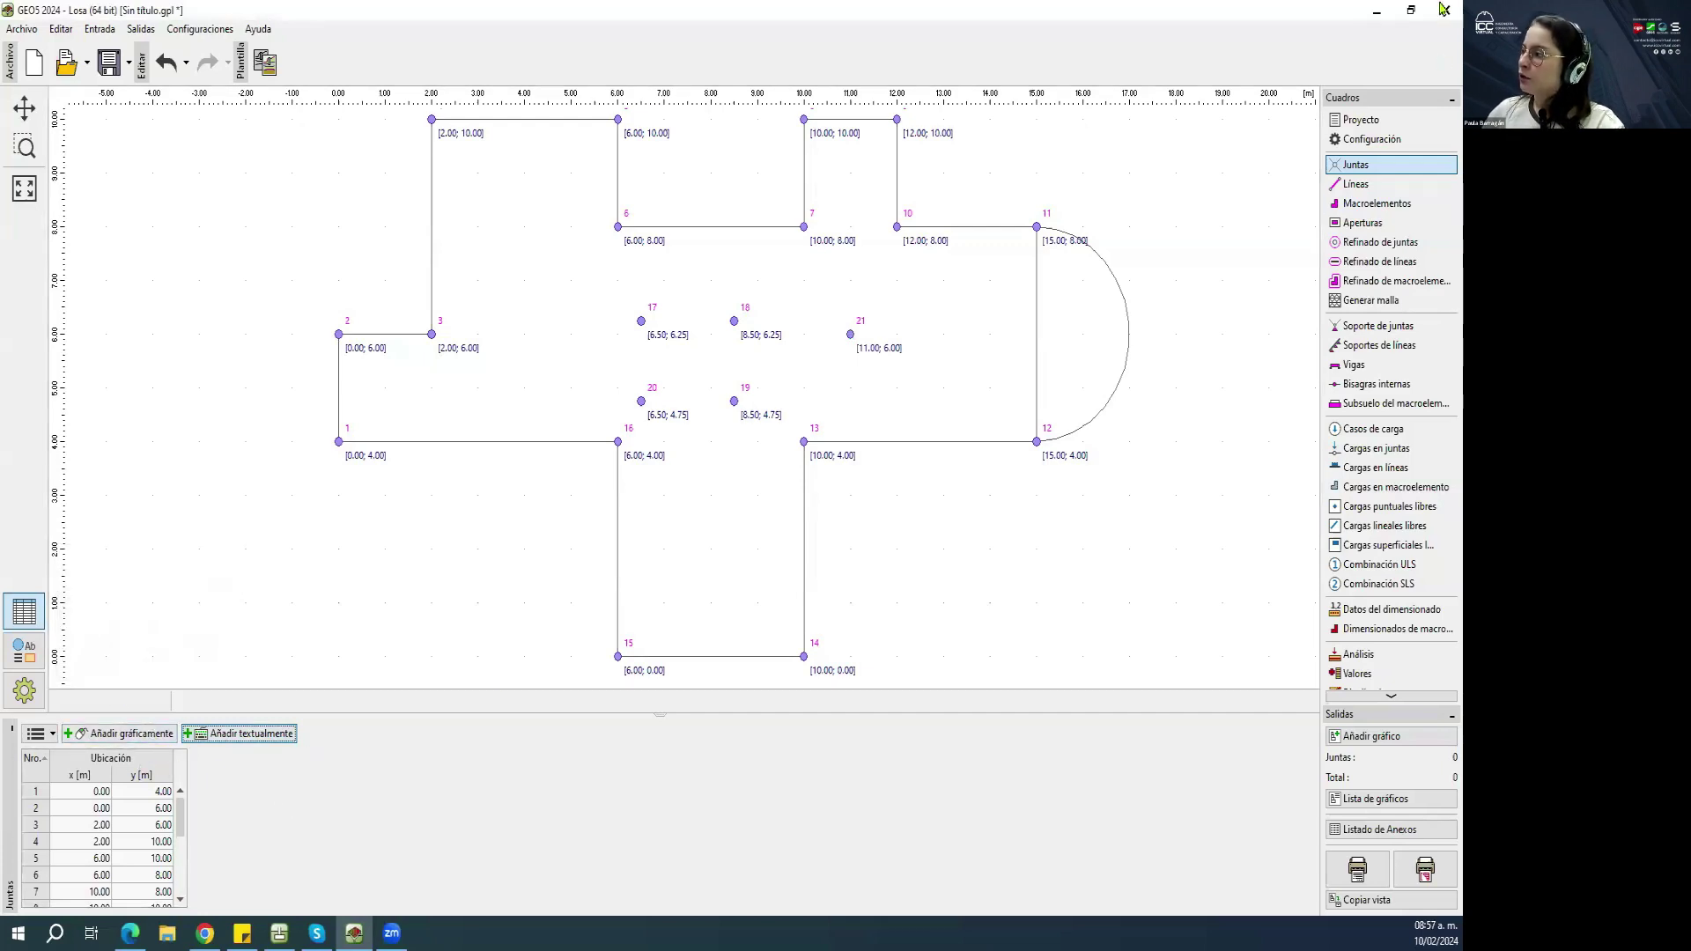
Connect the four inner joints (6.50; 6.25), (6.50; 4.75), (8.50; 4.75) and (8.50; 6.25) with segments into a closed rectangle.
click(1356, 183)
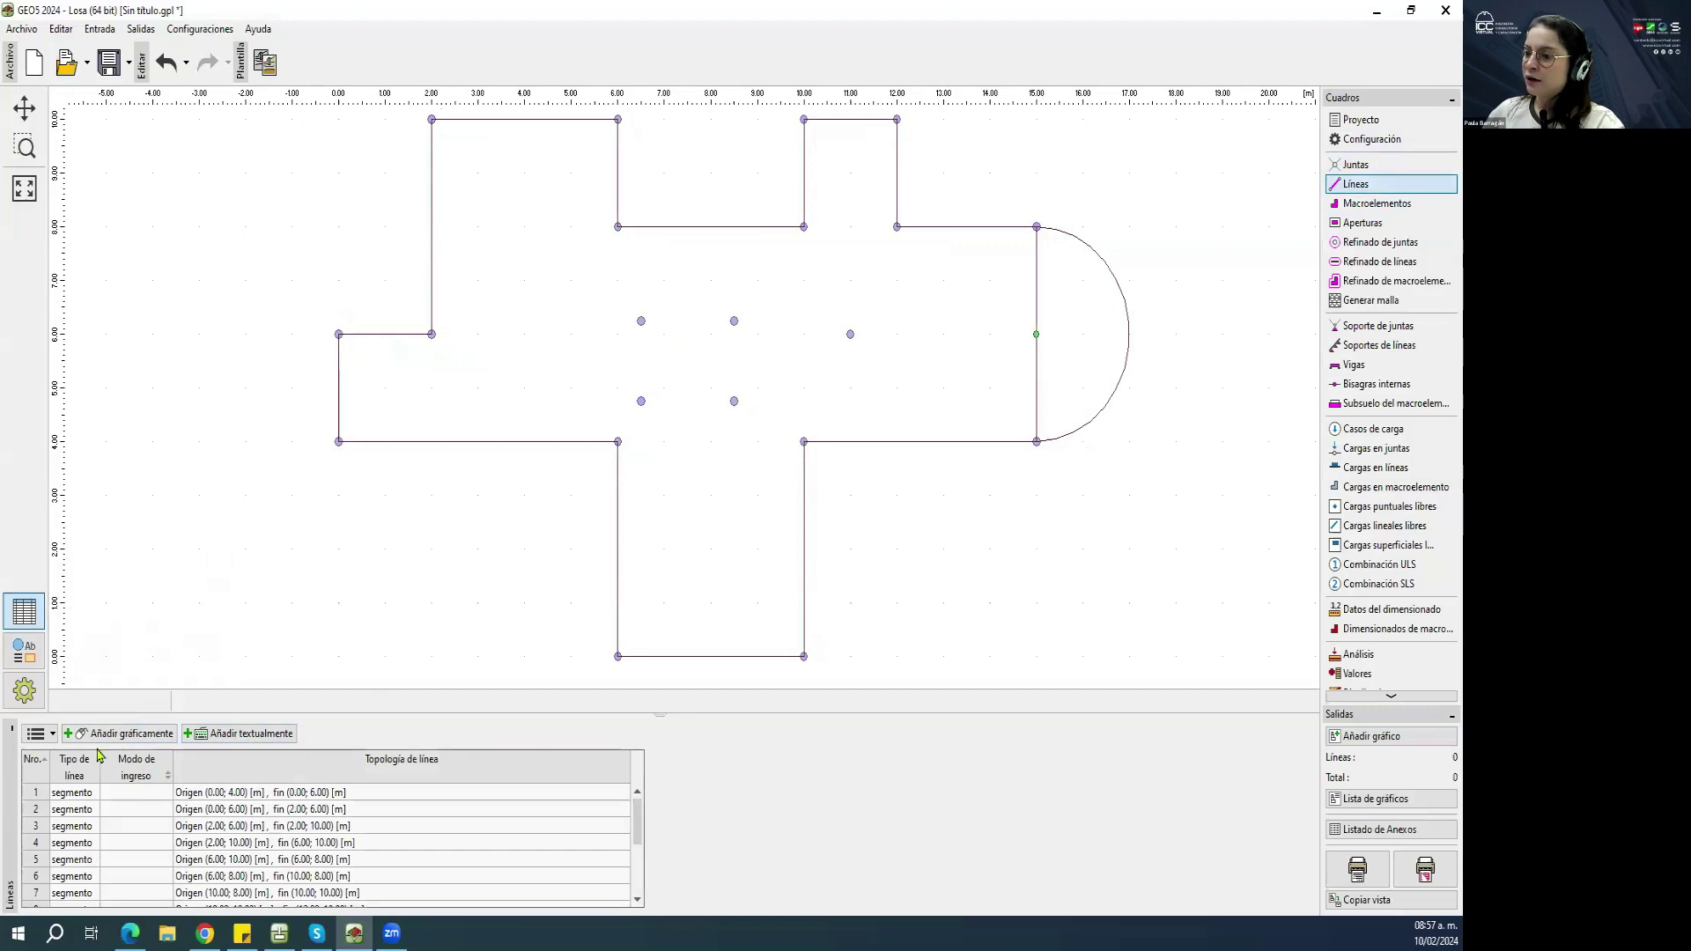
click(119, 734)
click(640, 322)
click(641, 400)
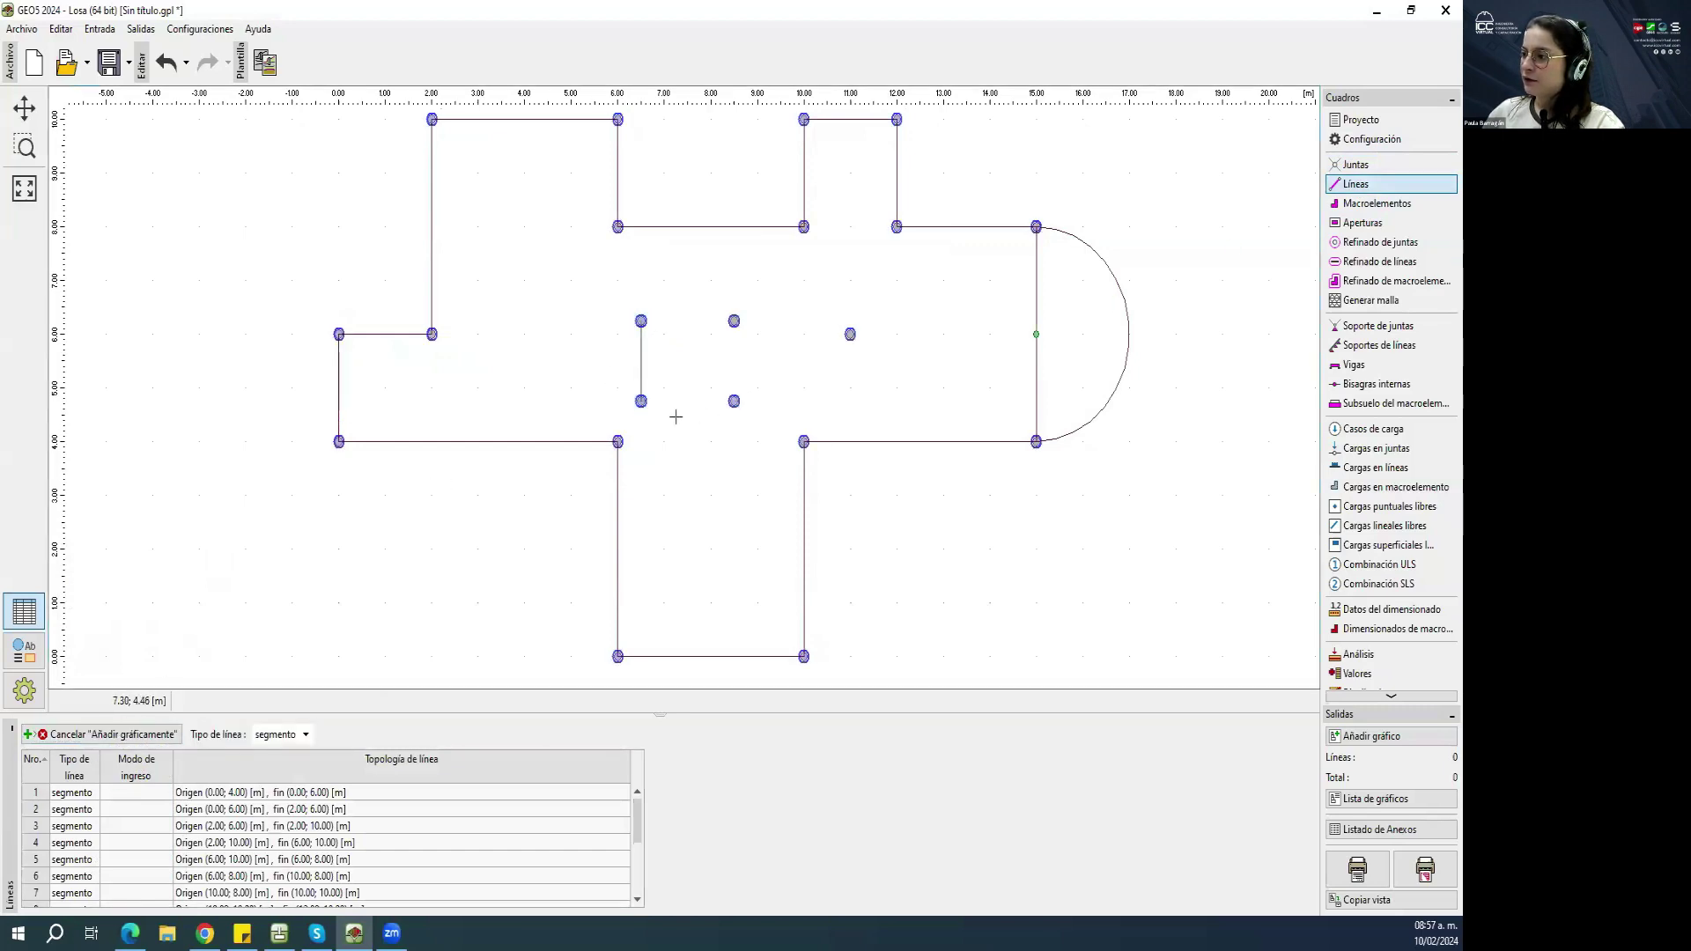
click(640, 401)
click(733, 400)
click(734, 321)
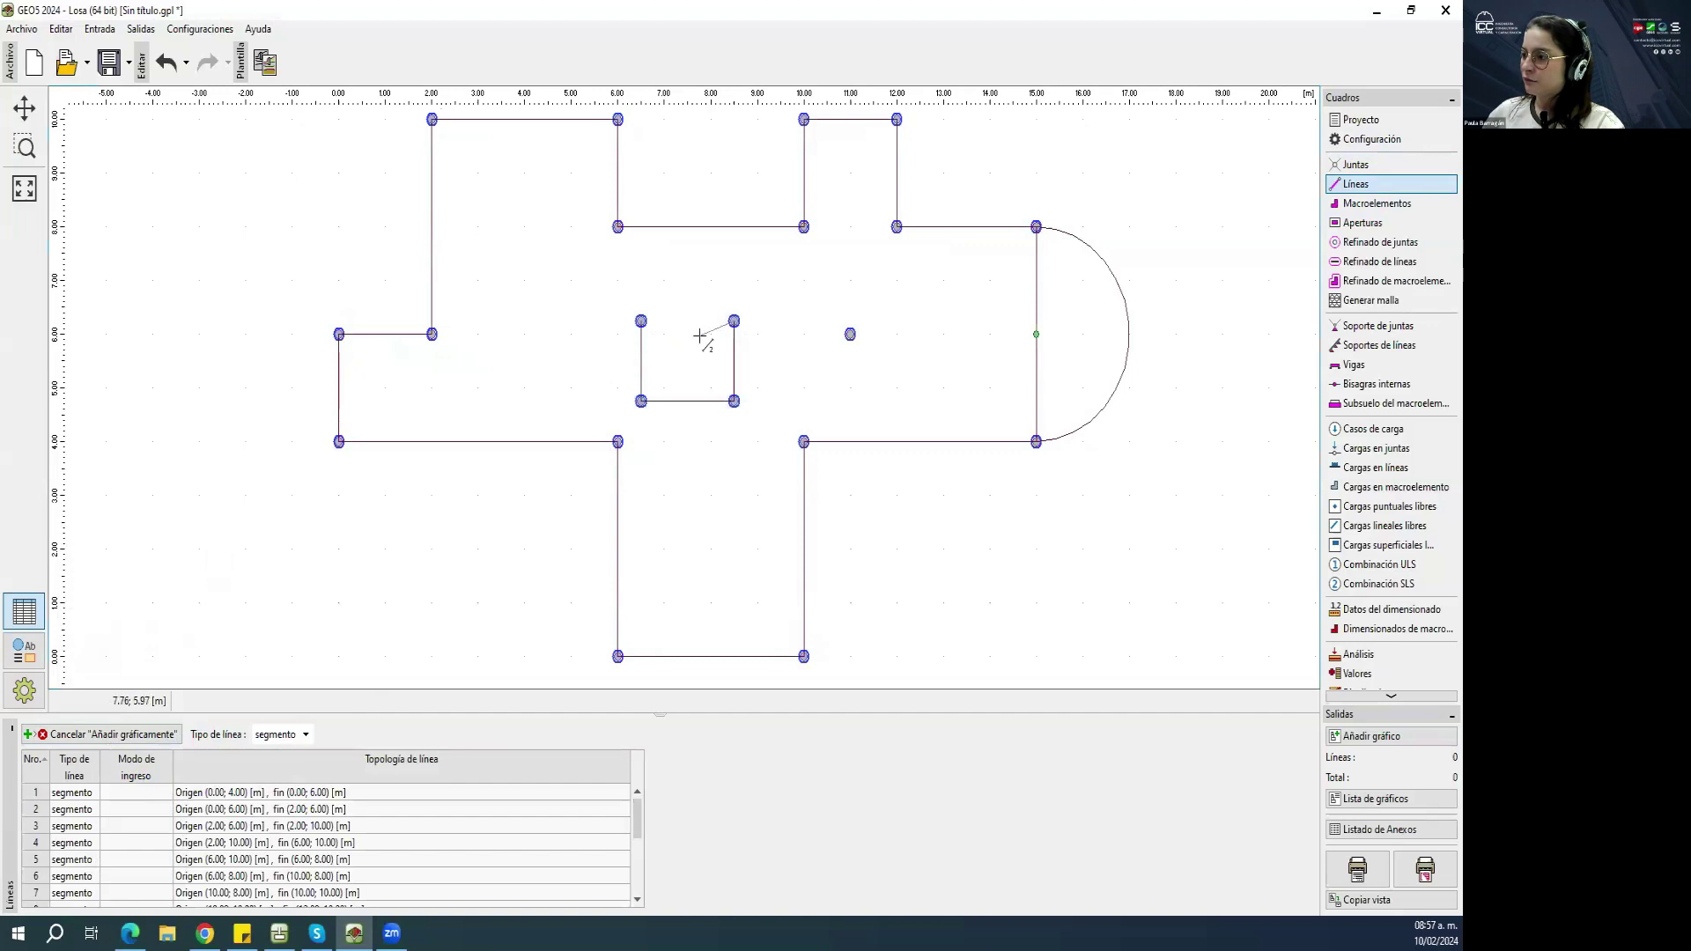
click(641, 321)
right_click(642, 328)
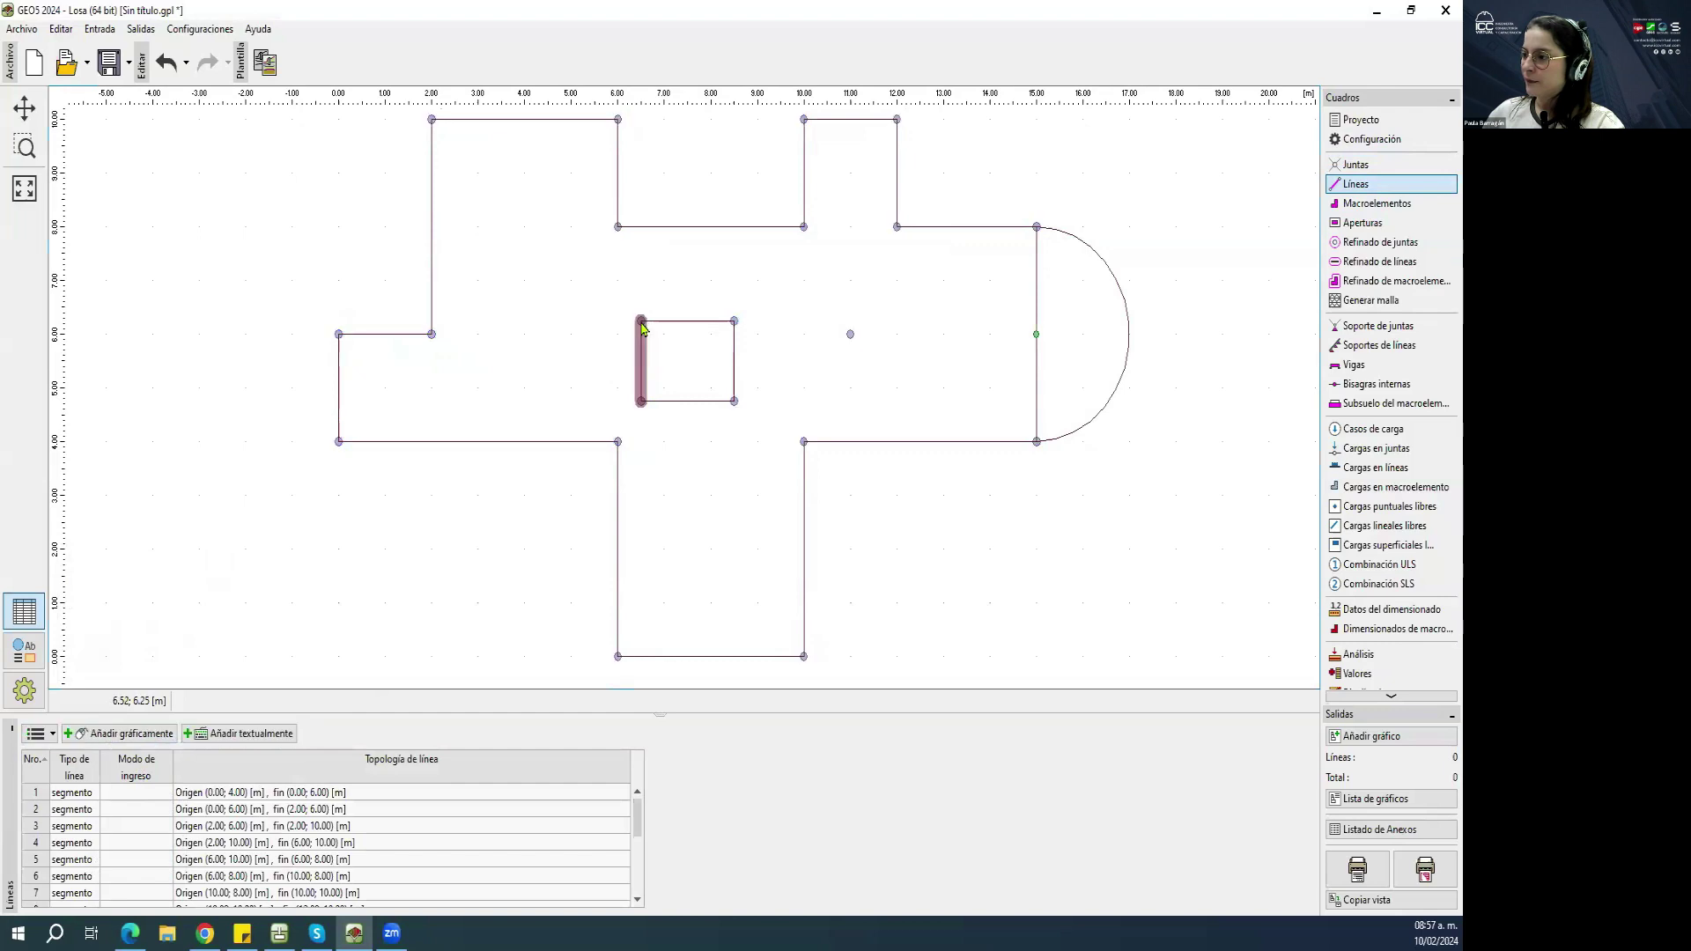
Start a new line of type círculo with the centro y radio option and set its centre to (11.00; 6.00) m.
click(207, 737)
click(146, 447)
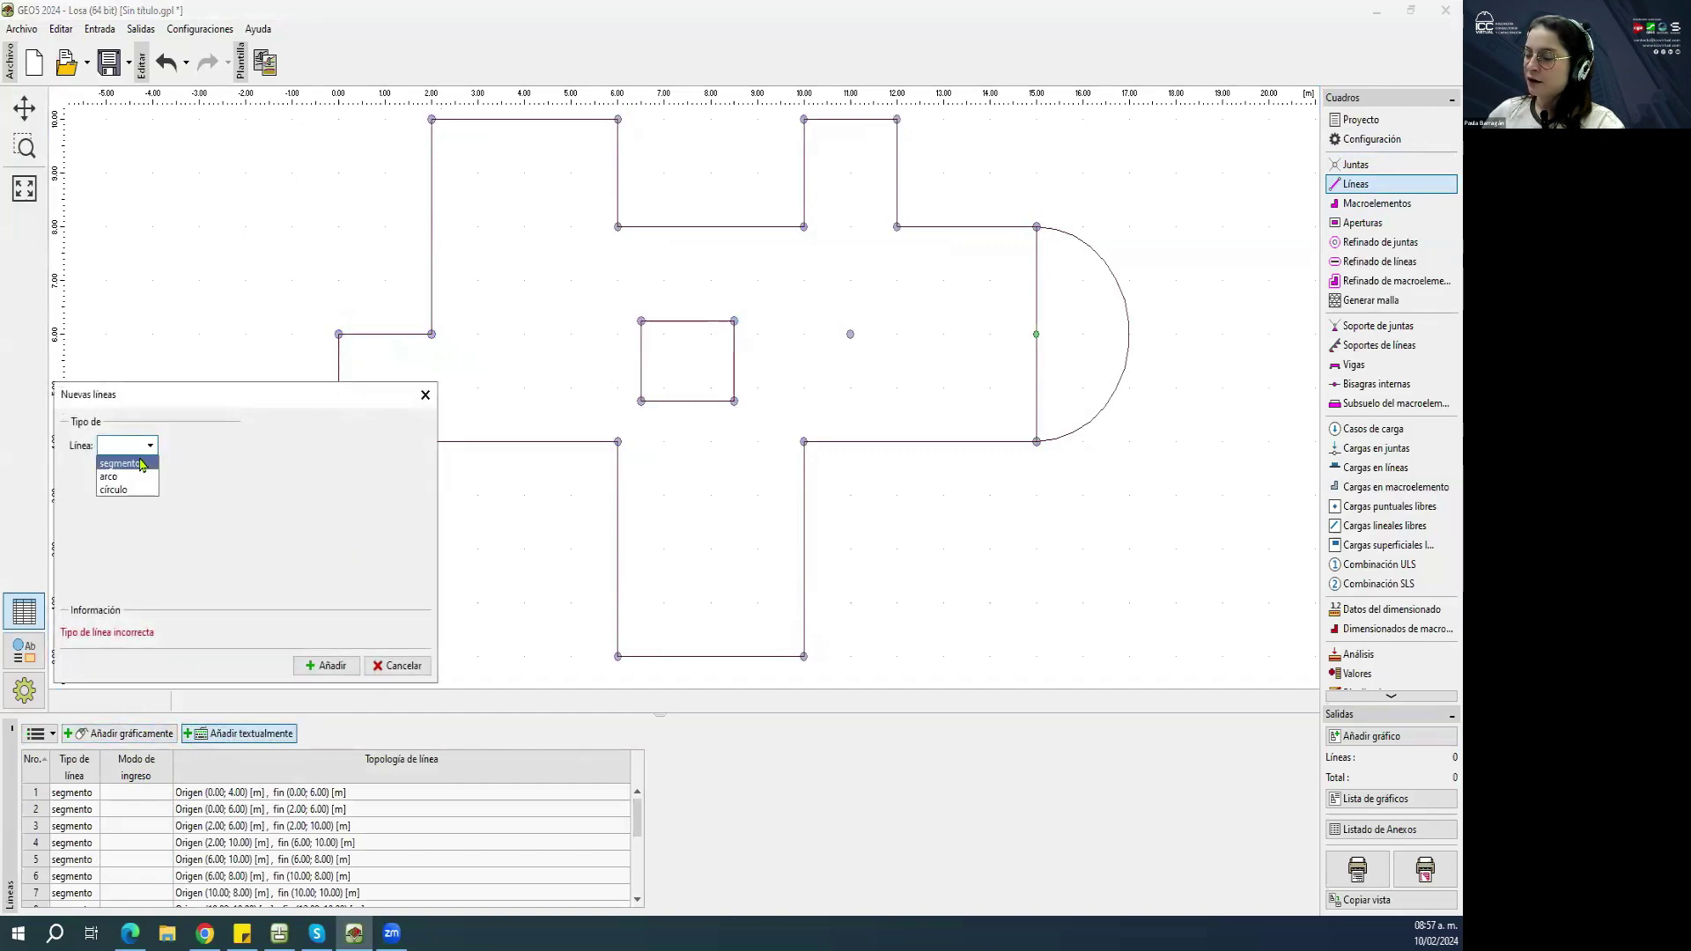
click(118, 490)
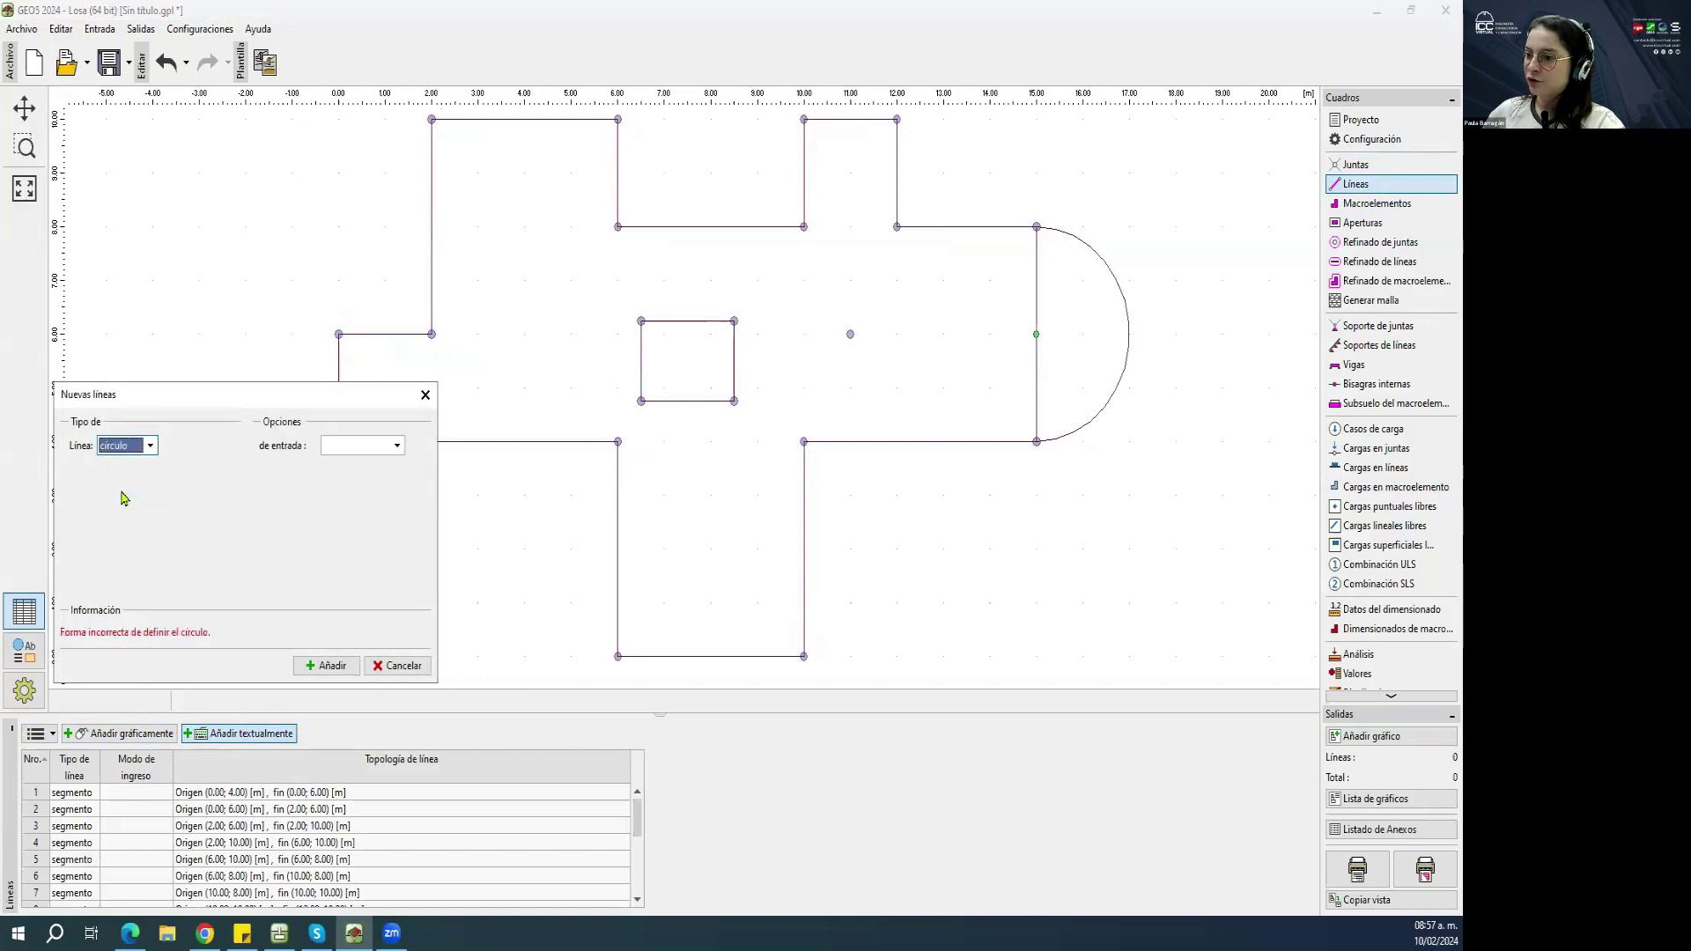
click(363, 445)
click(354, 463)
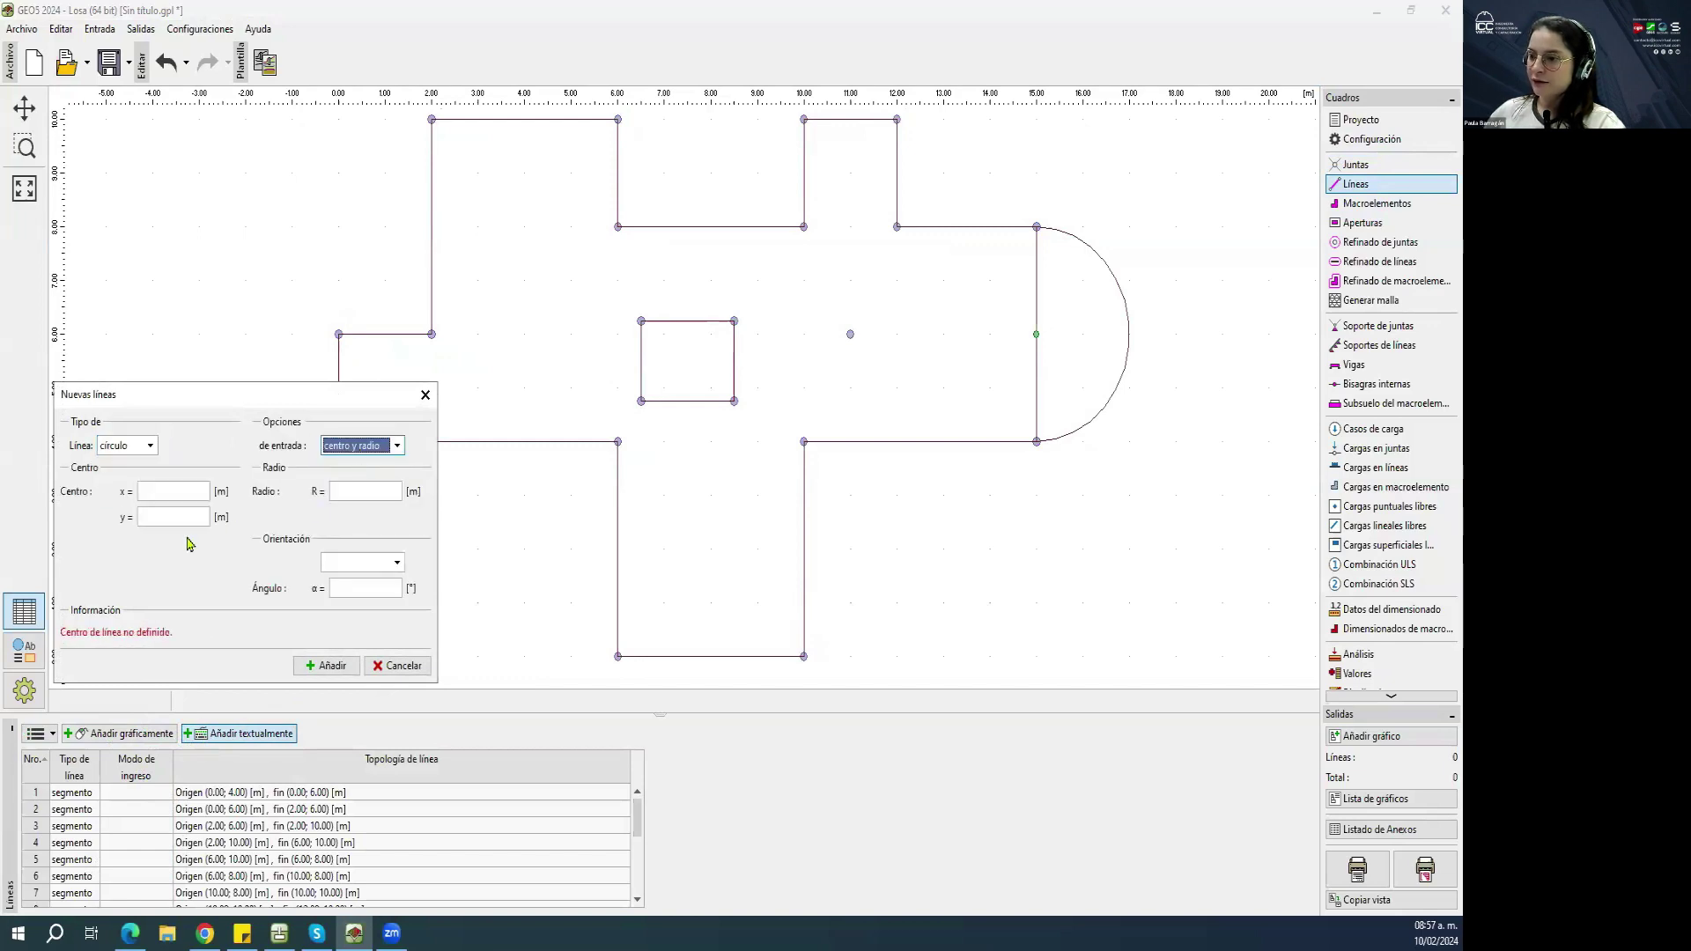
click(176, 490)
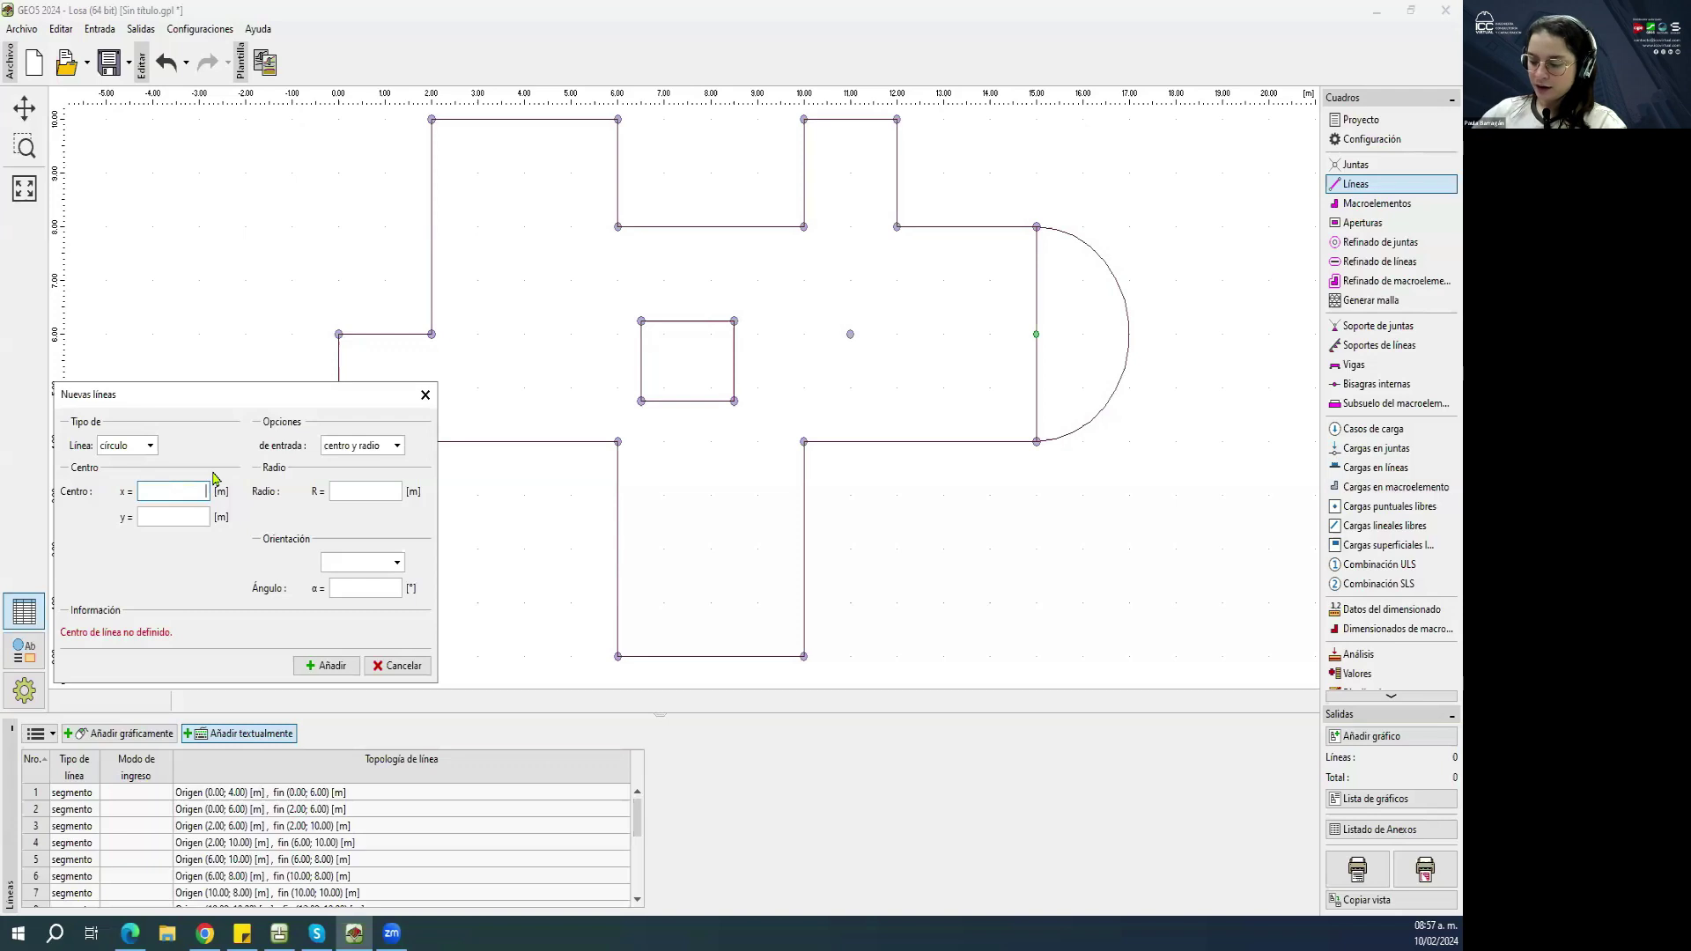
text(11)
key(Tab)
text(6)
Set the circle's radius to 0.80 m with positivo orientation, fill in its angle, add it and finish the line entry.
click(370, 495)
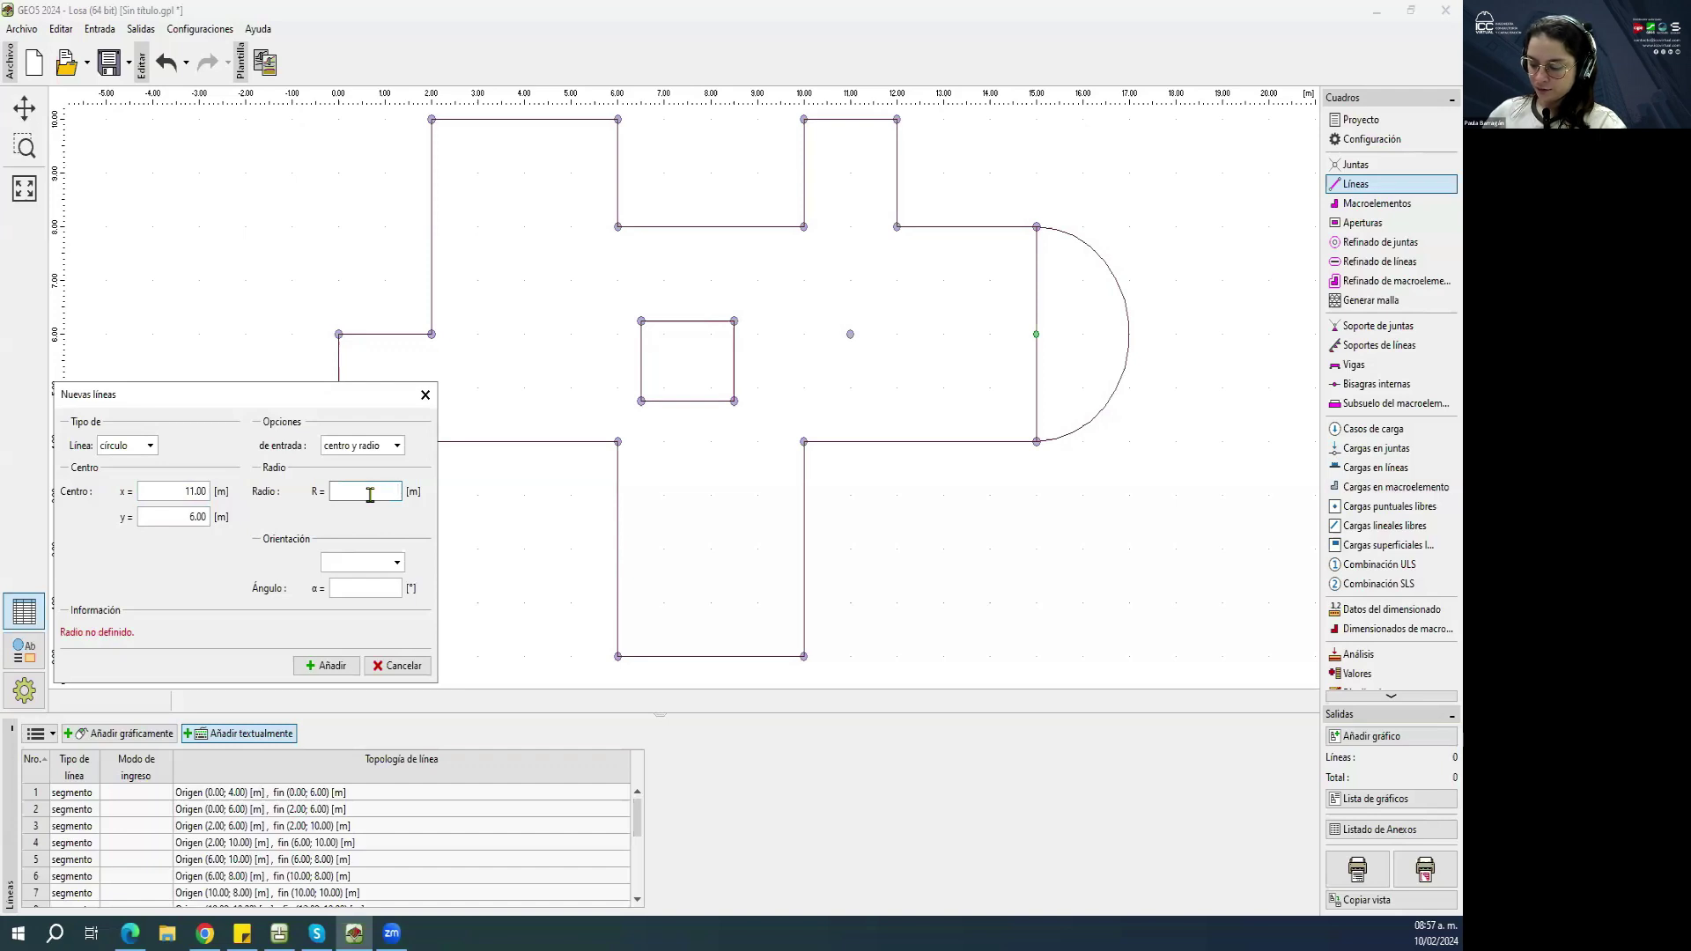
text(0.8)
click(380, 562)
click(373, 583)
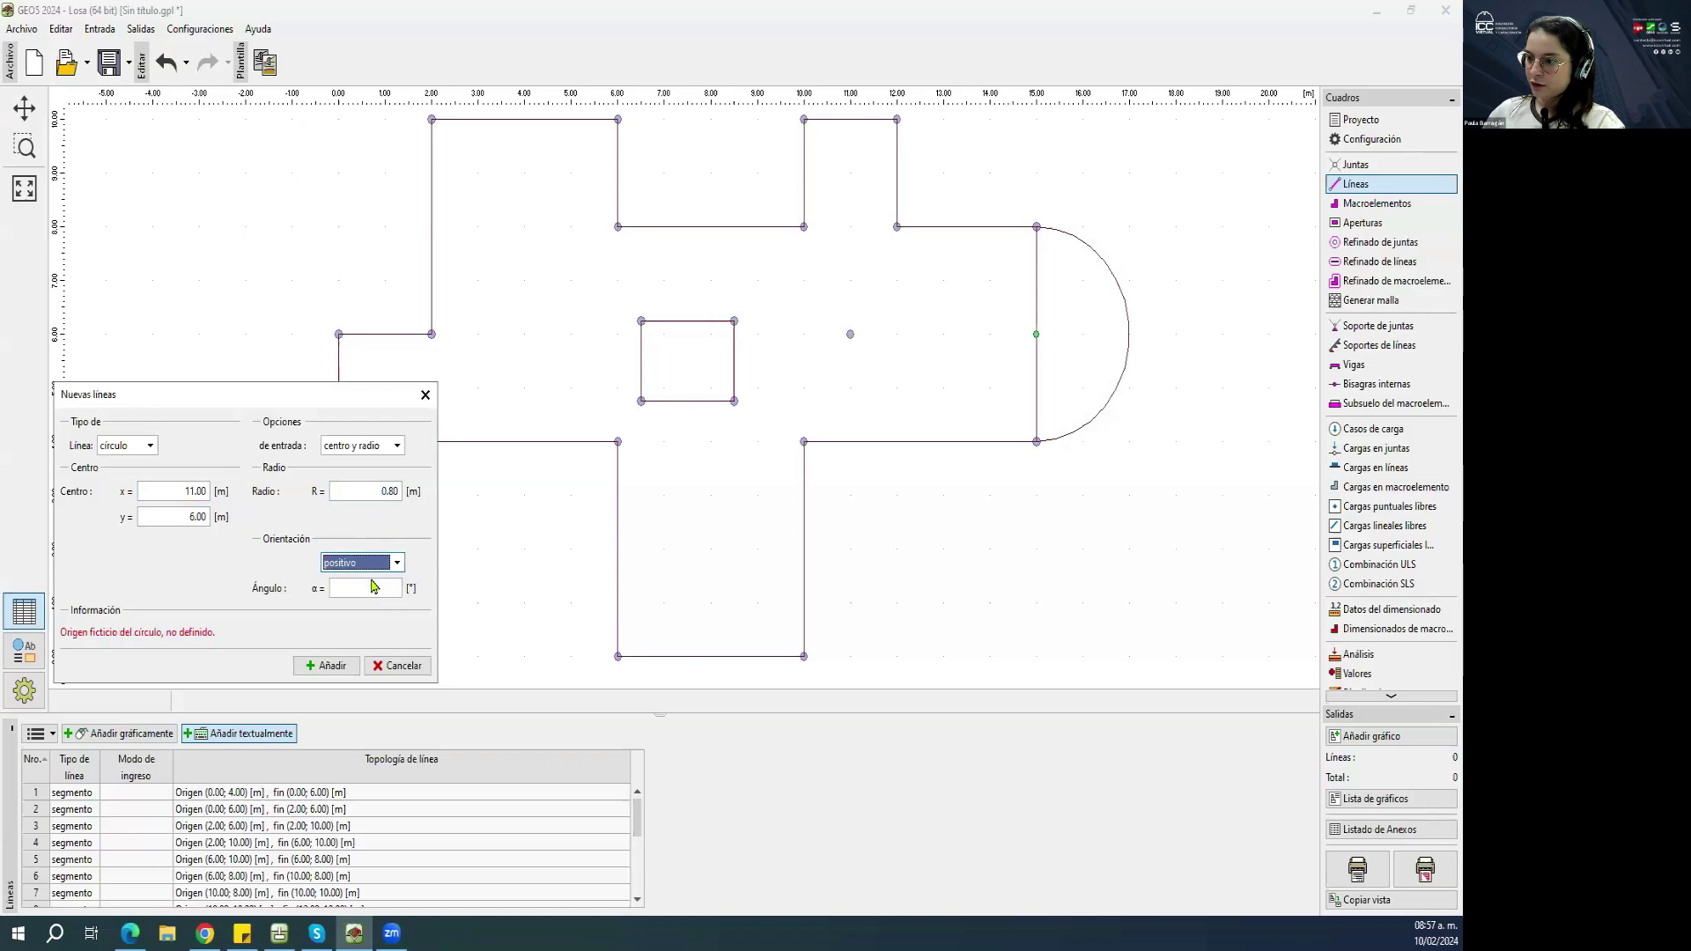
click(370, 563)
click(363, 586)
click(361, 585)
click(317, 667)
click(425, 405)
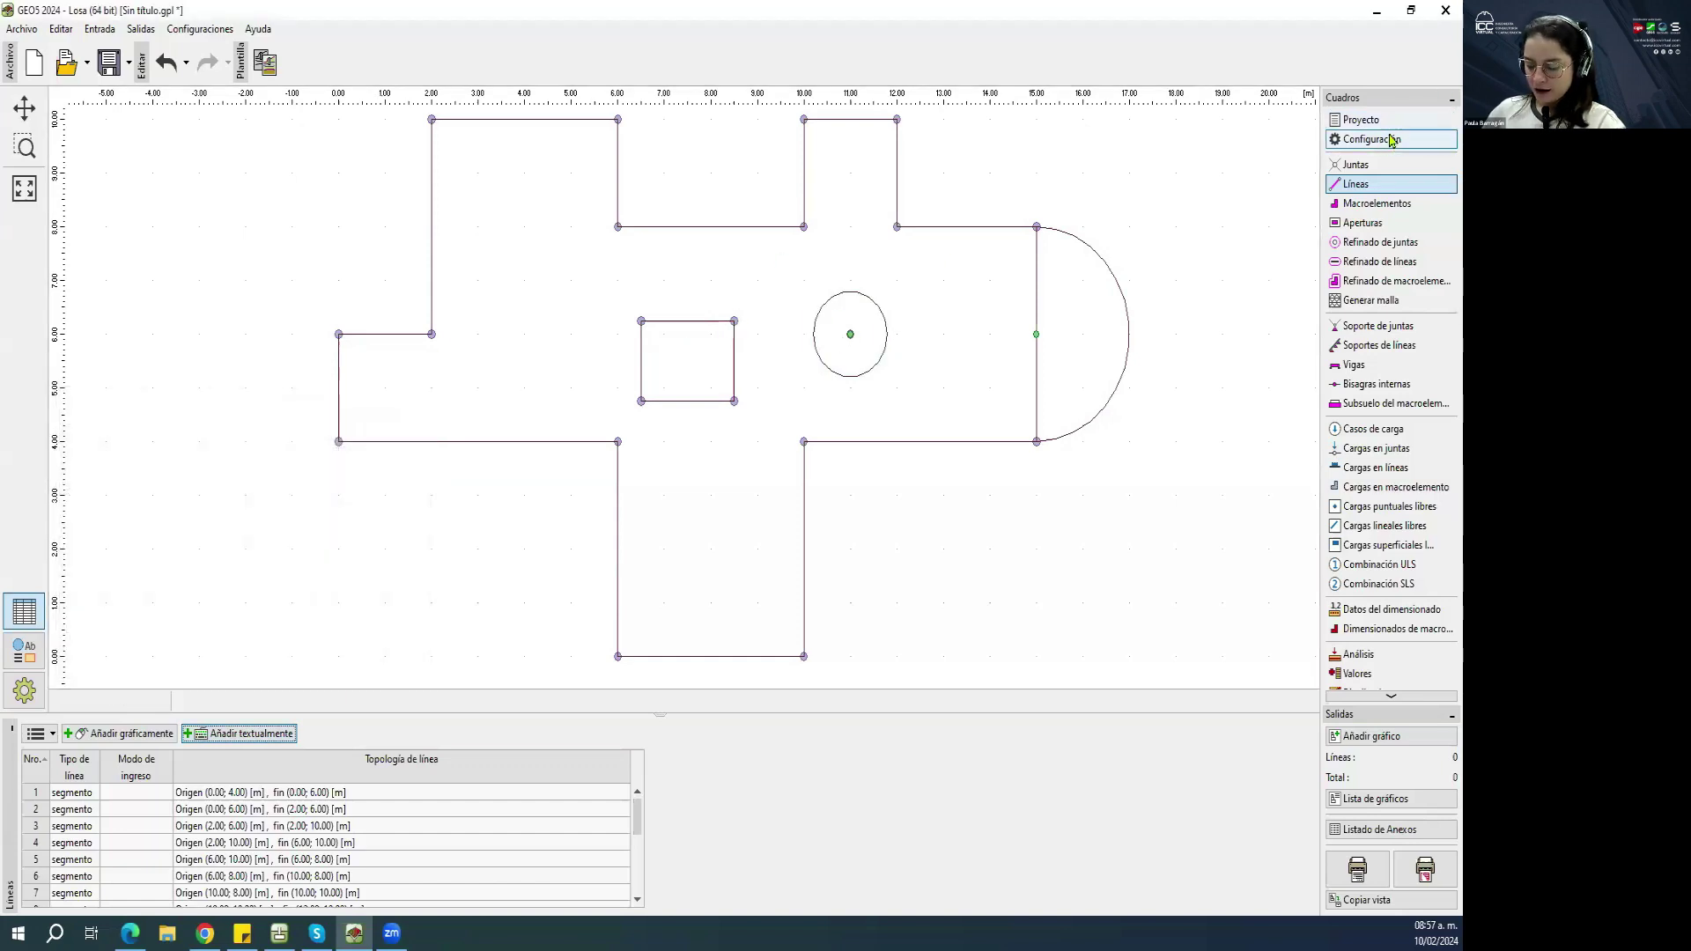
Draw a dividing segment from joint (6.00; 8.00) to joint (6.00; 4.00) and finish line entry.
click(1374, 184)
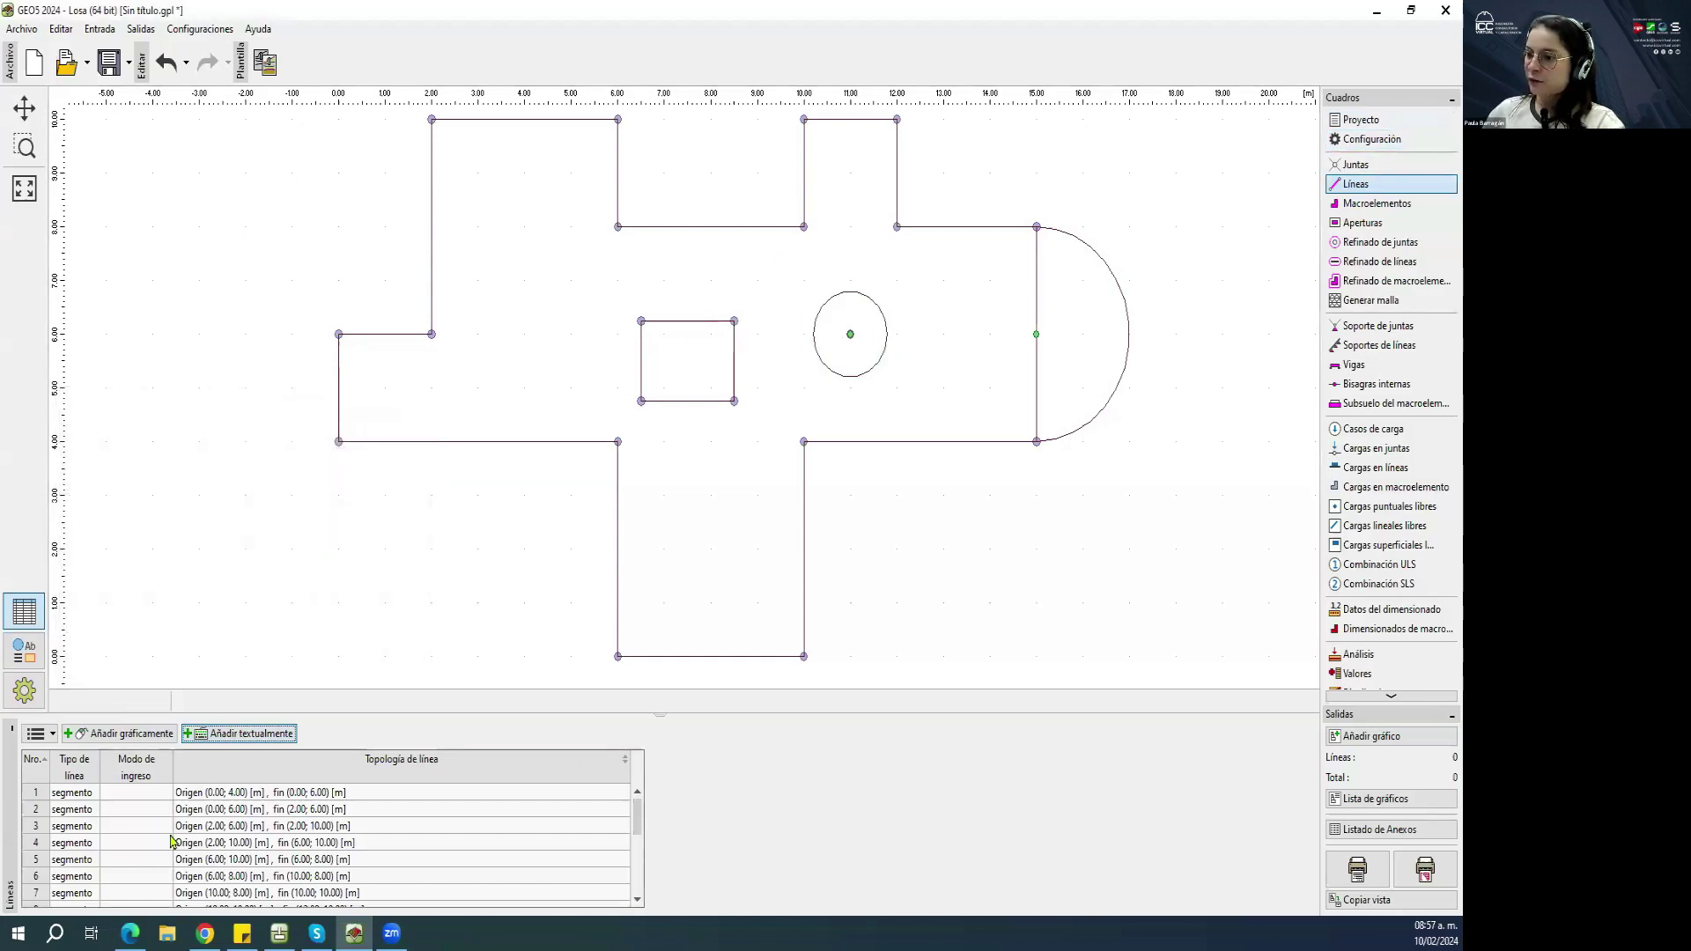
click(133, 736)
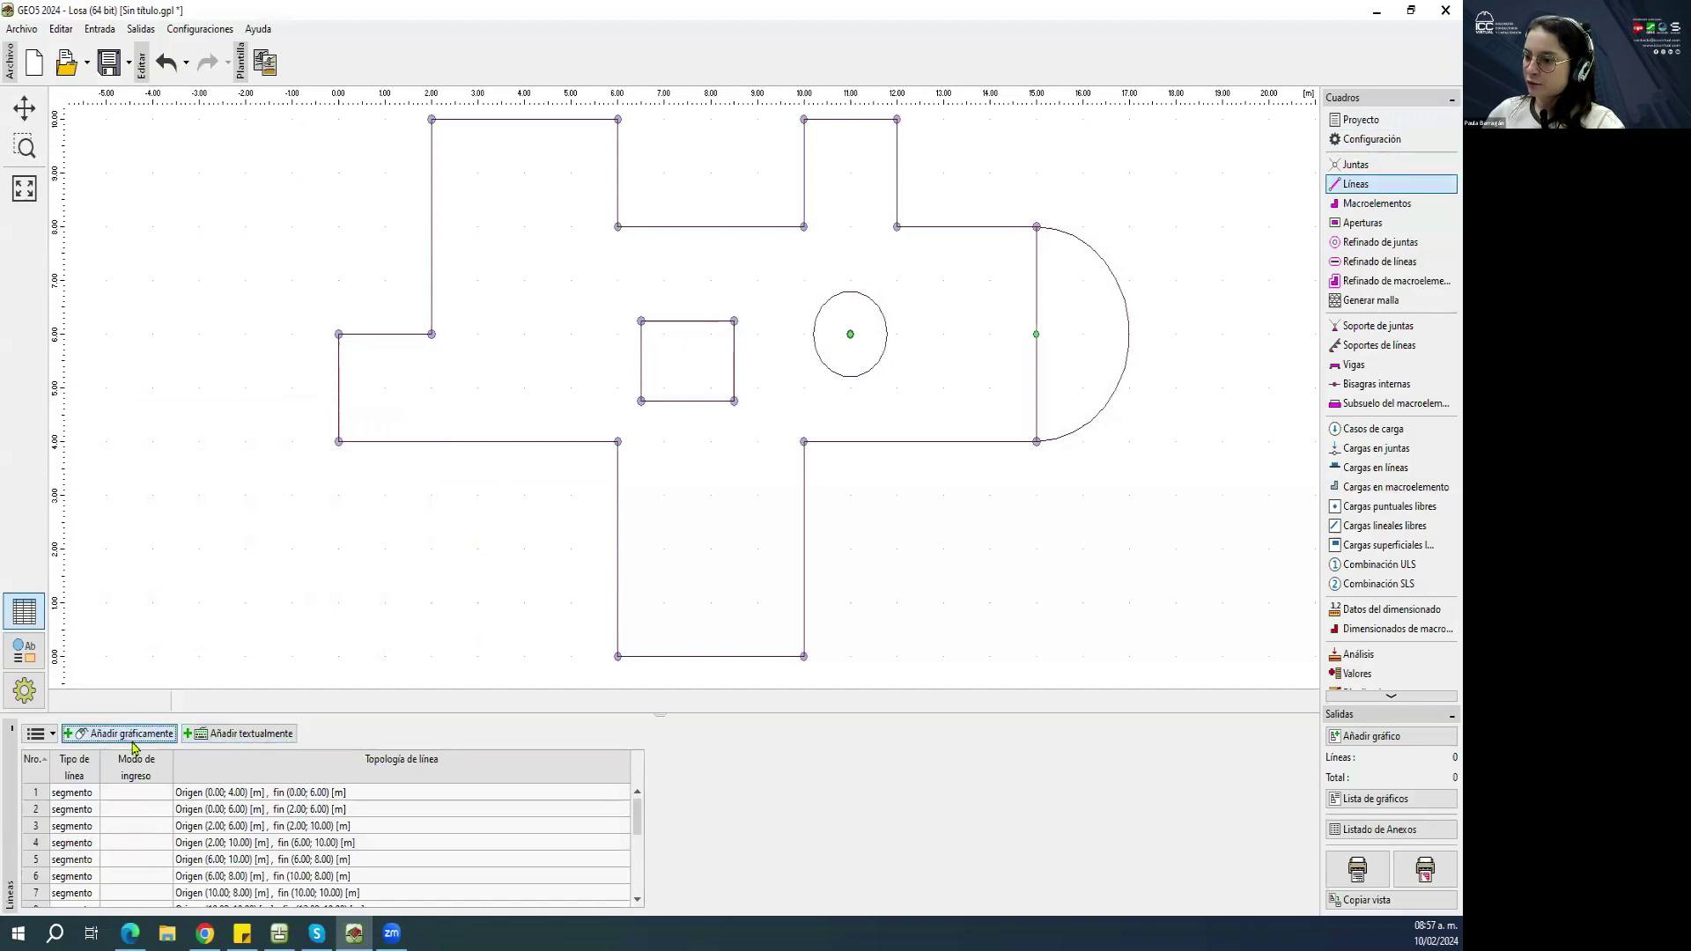
click(617, 226)
click(617, 441)
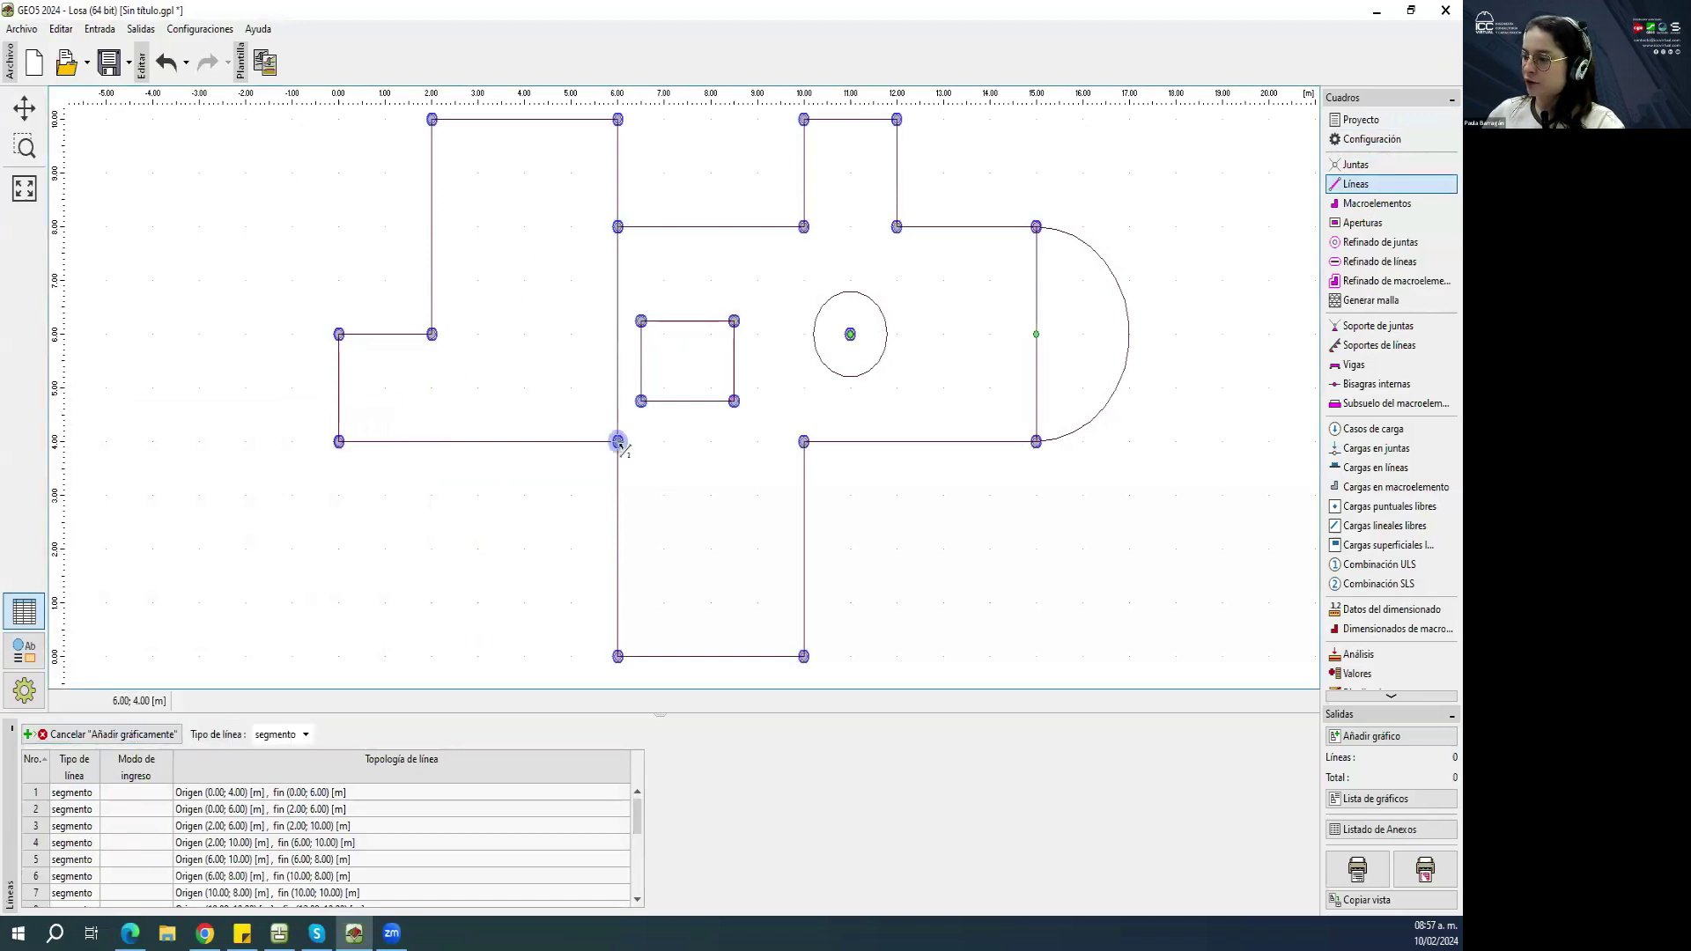
key(Escape)
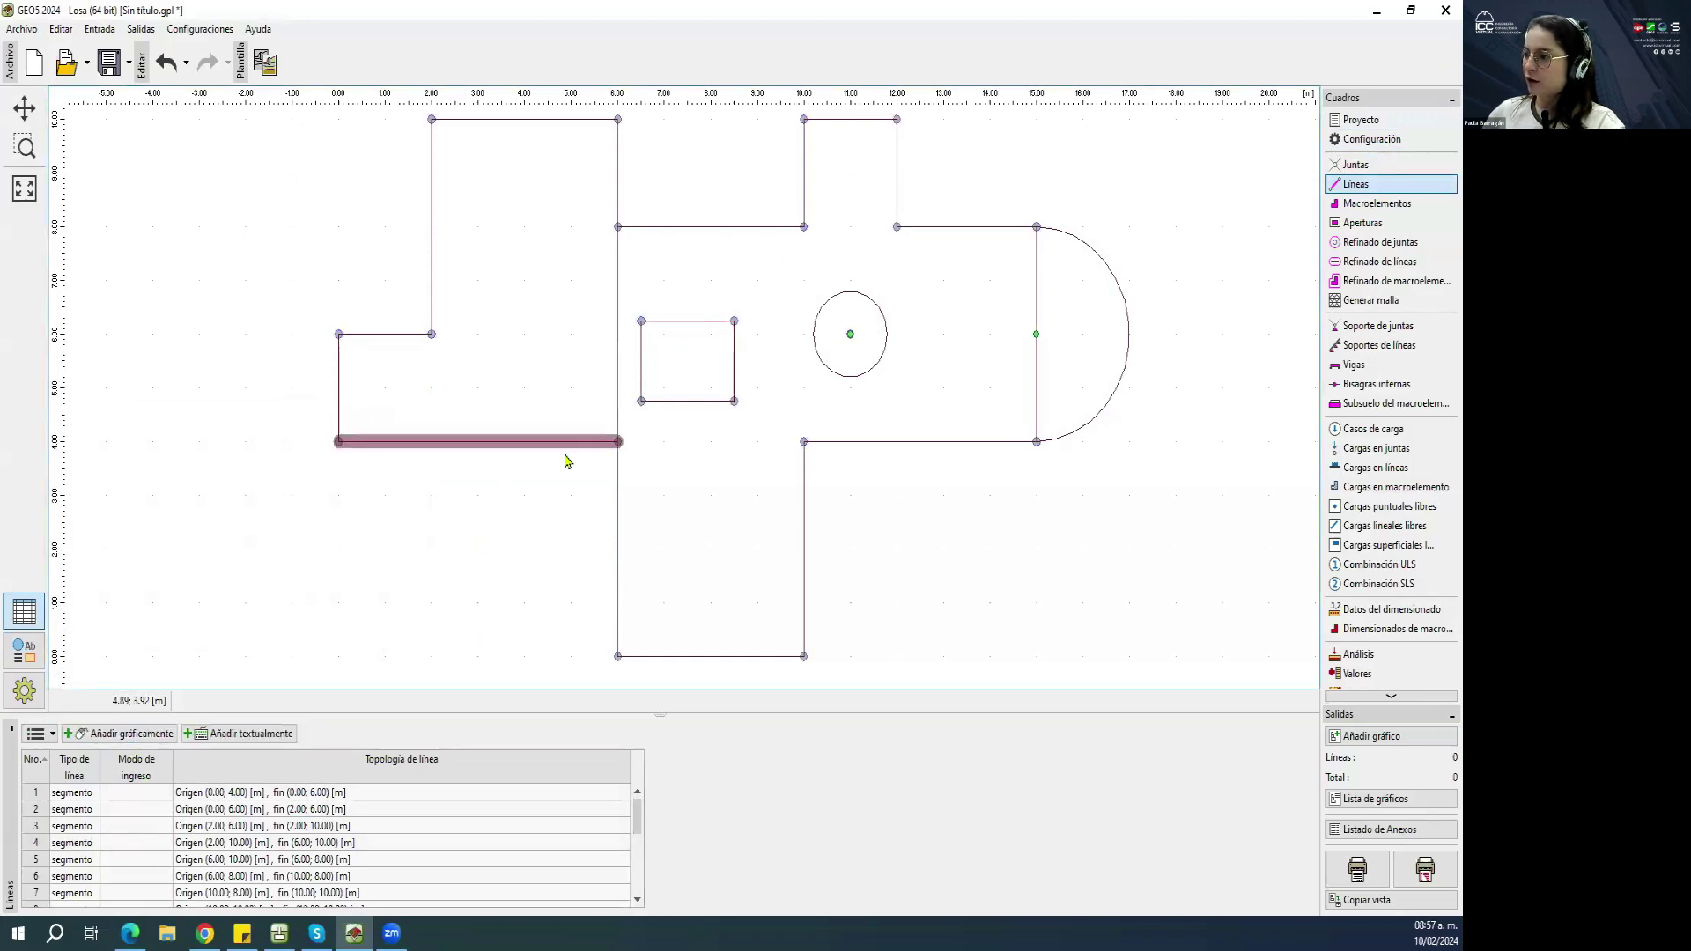
Start a new macroelement graphically from the L-shaped perimeter, lines 1-5,16,23, with a thickness of 0.6 m.
click(1347, 211)
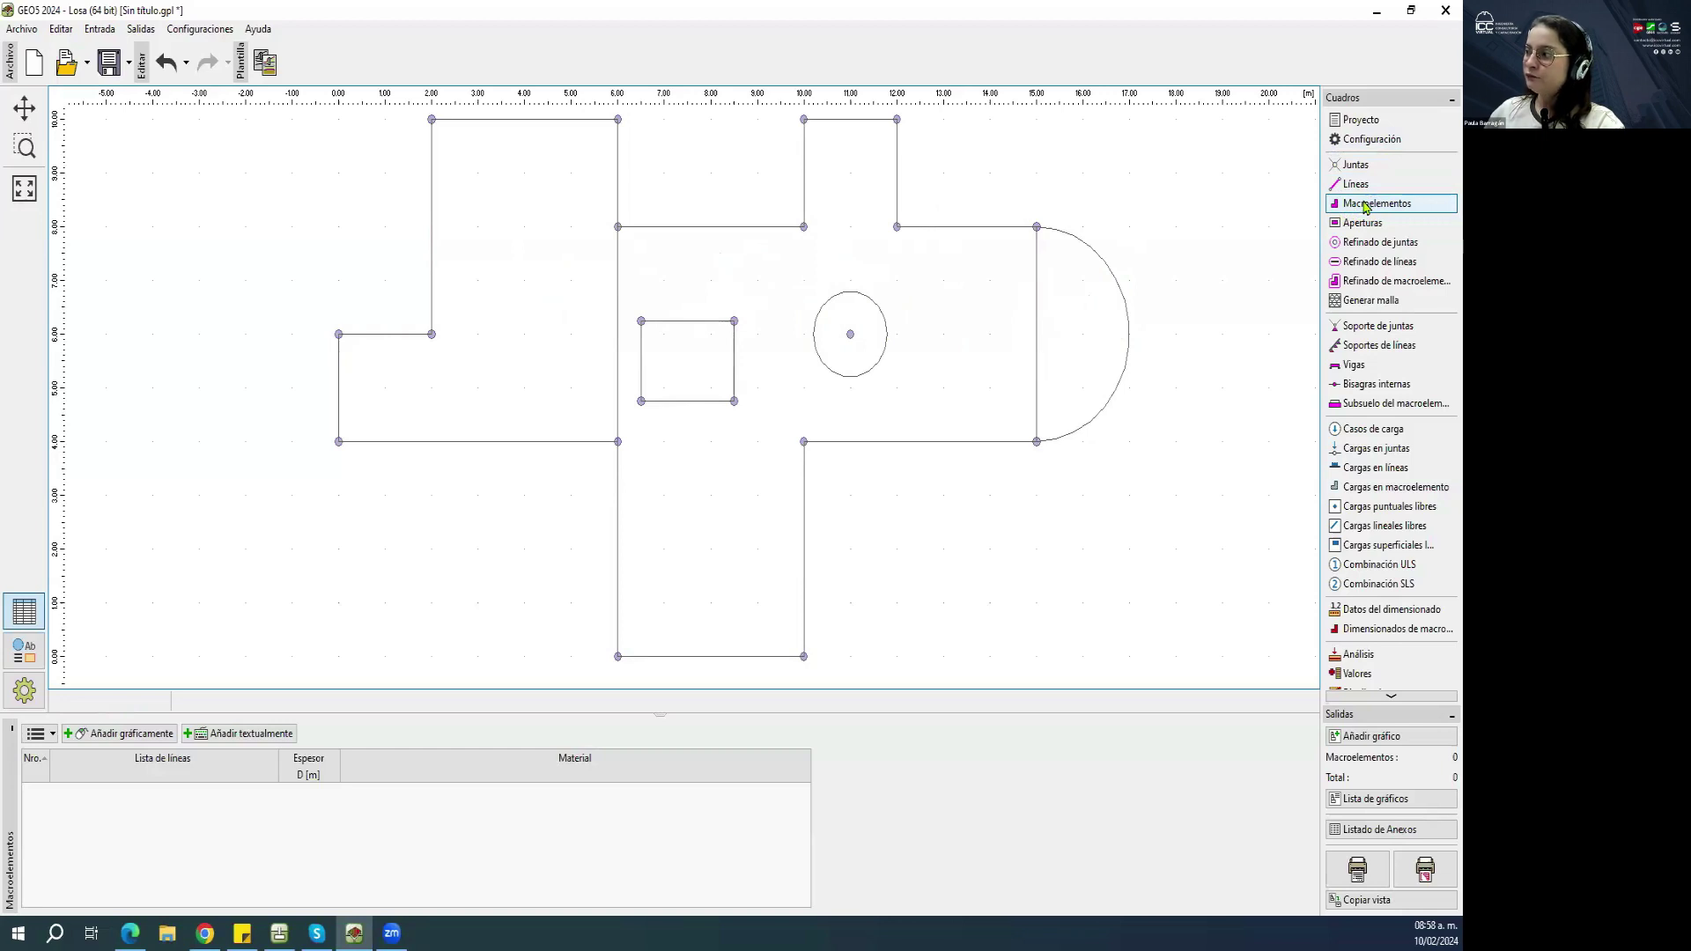
click(123, 734)
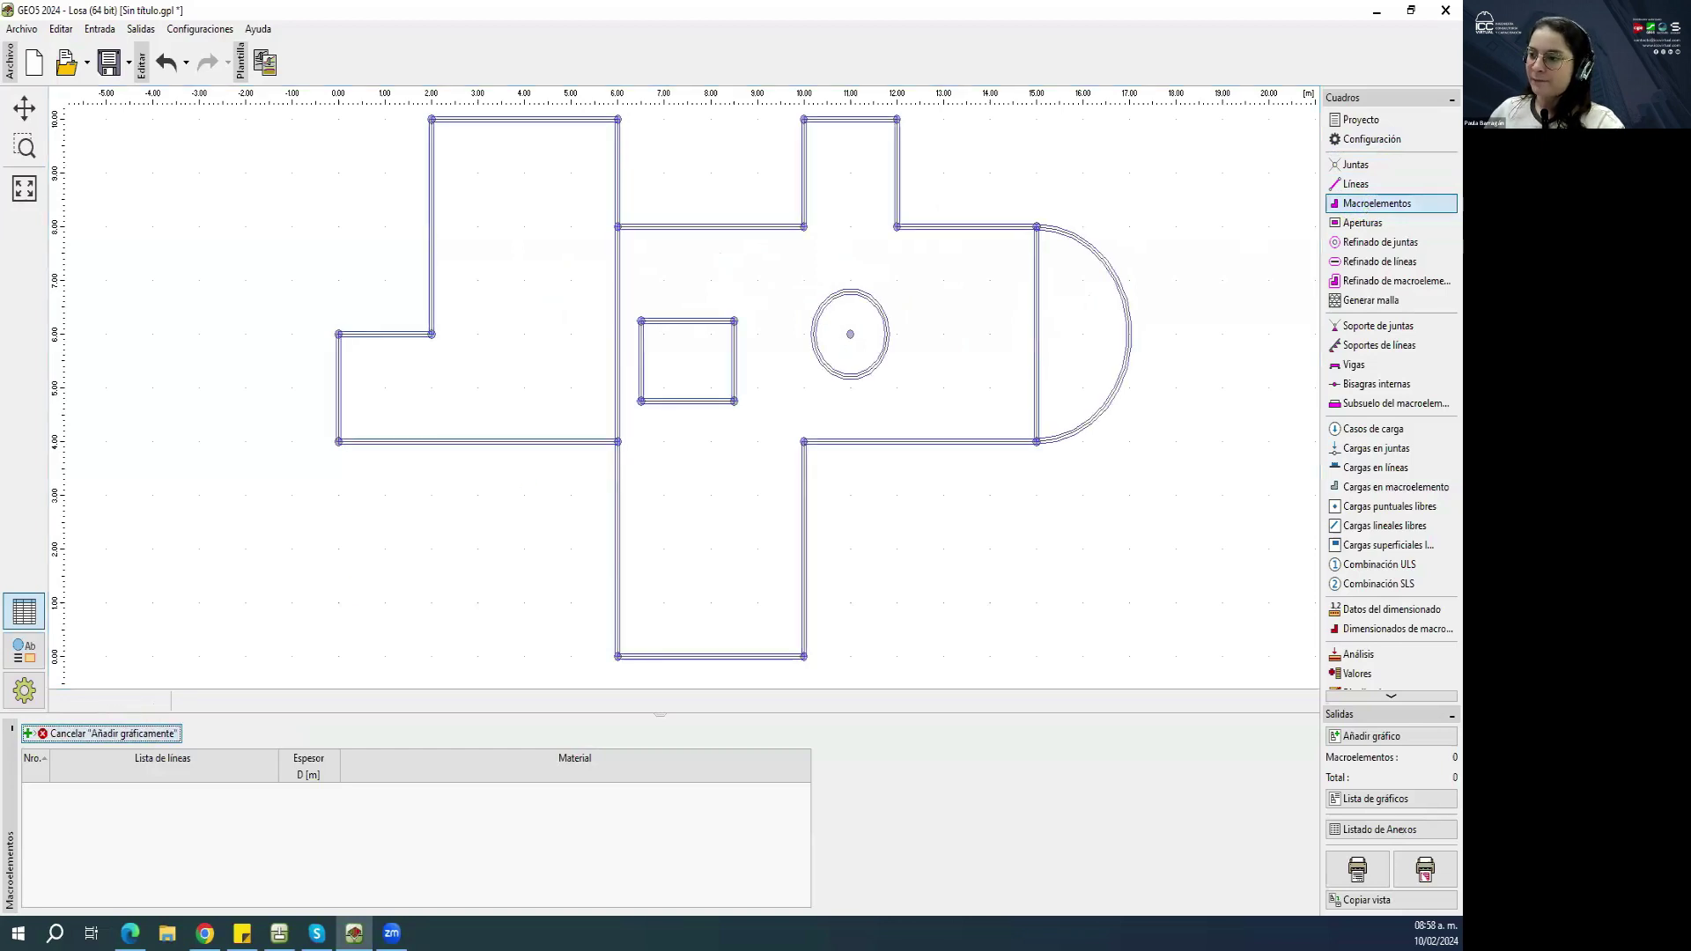
click(467, 445)
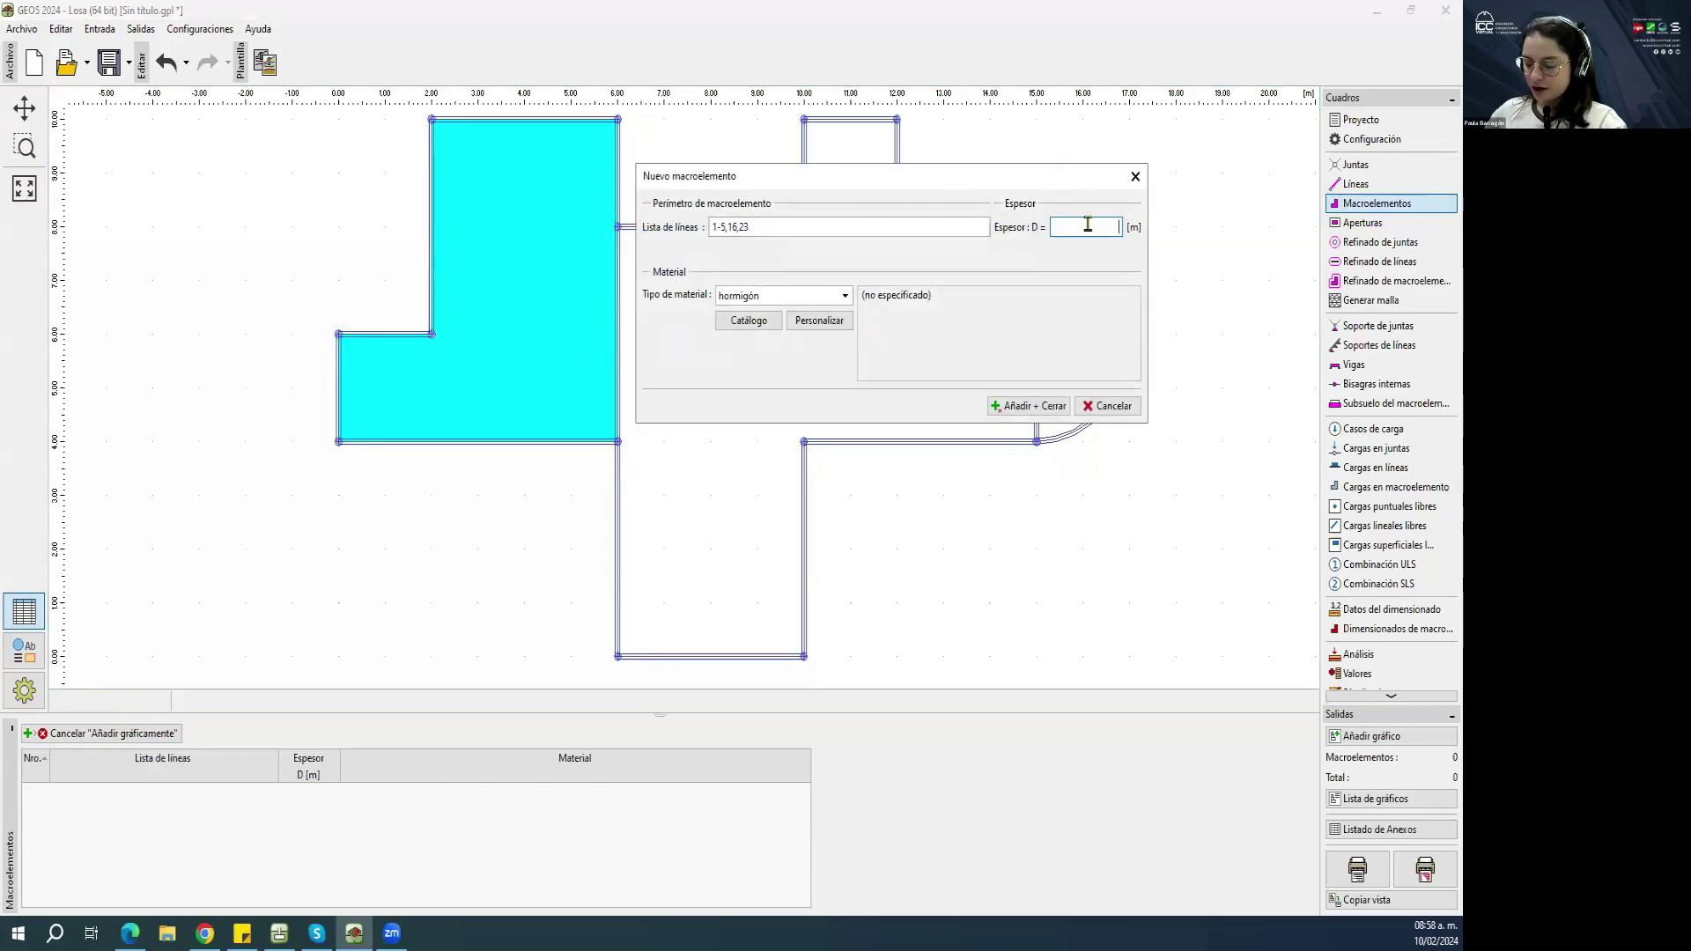
text(0.6)
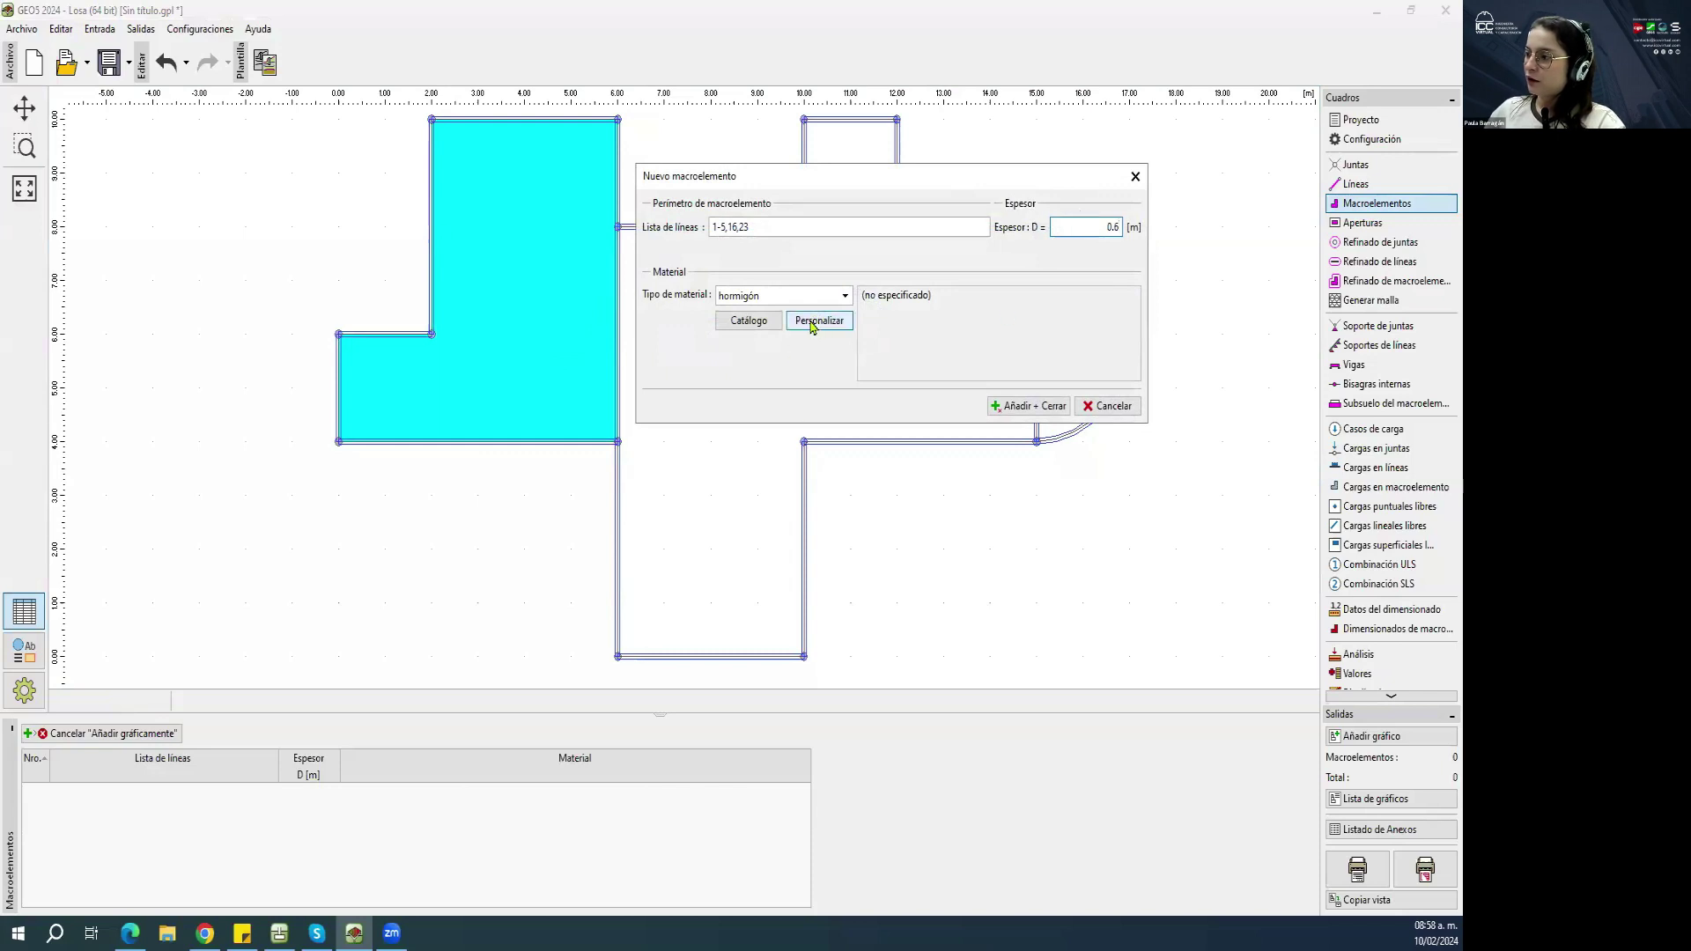
click(749, 323)
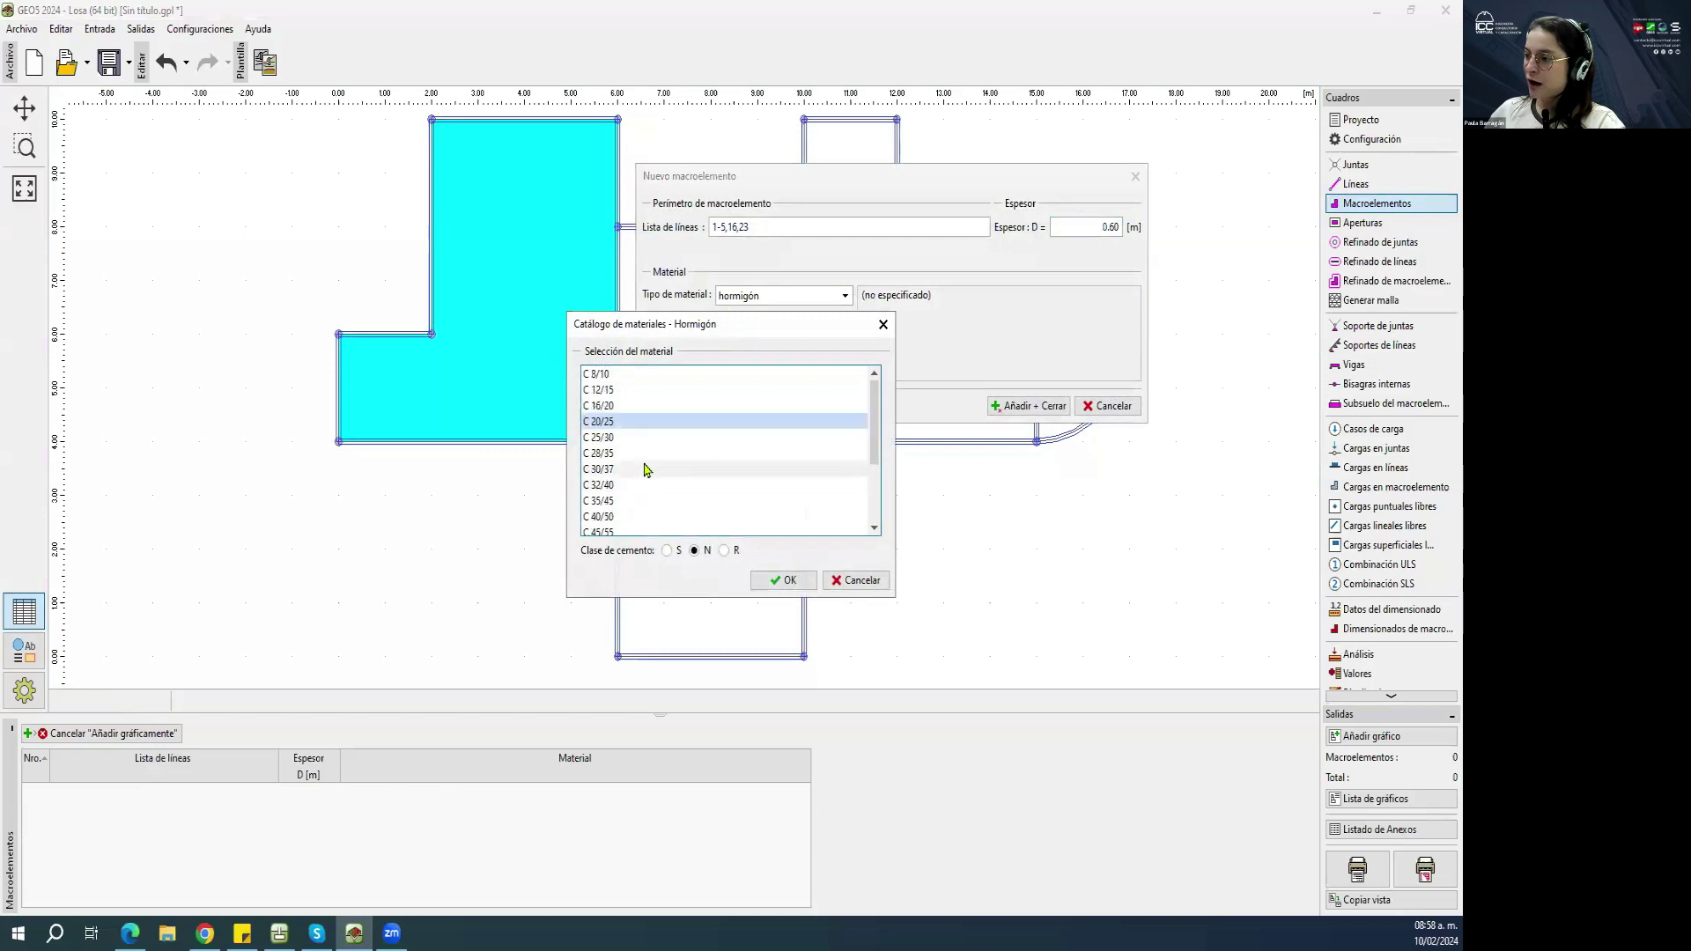
scroll(652, 440, down, 3)
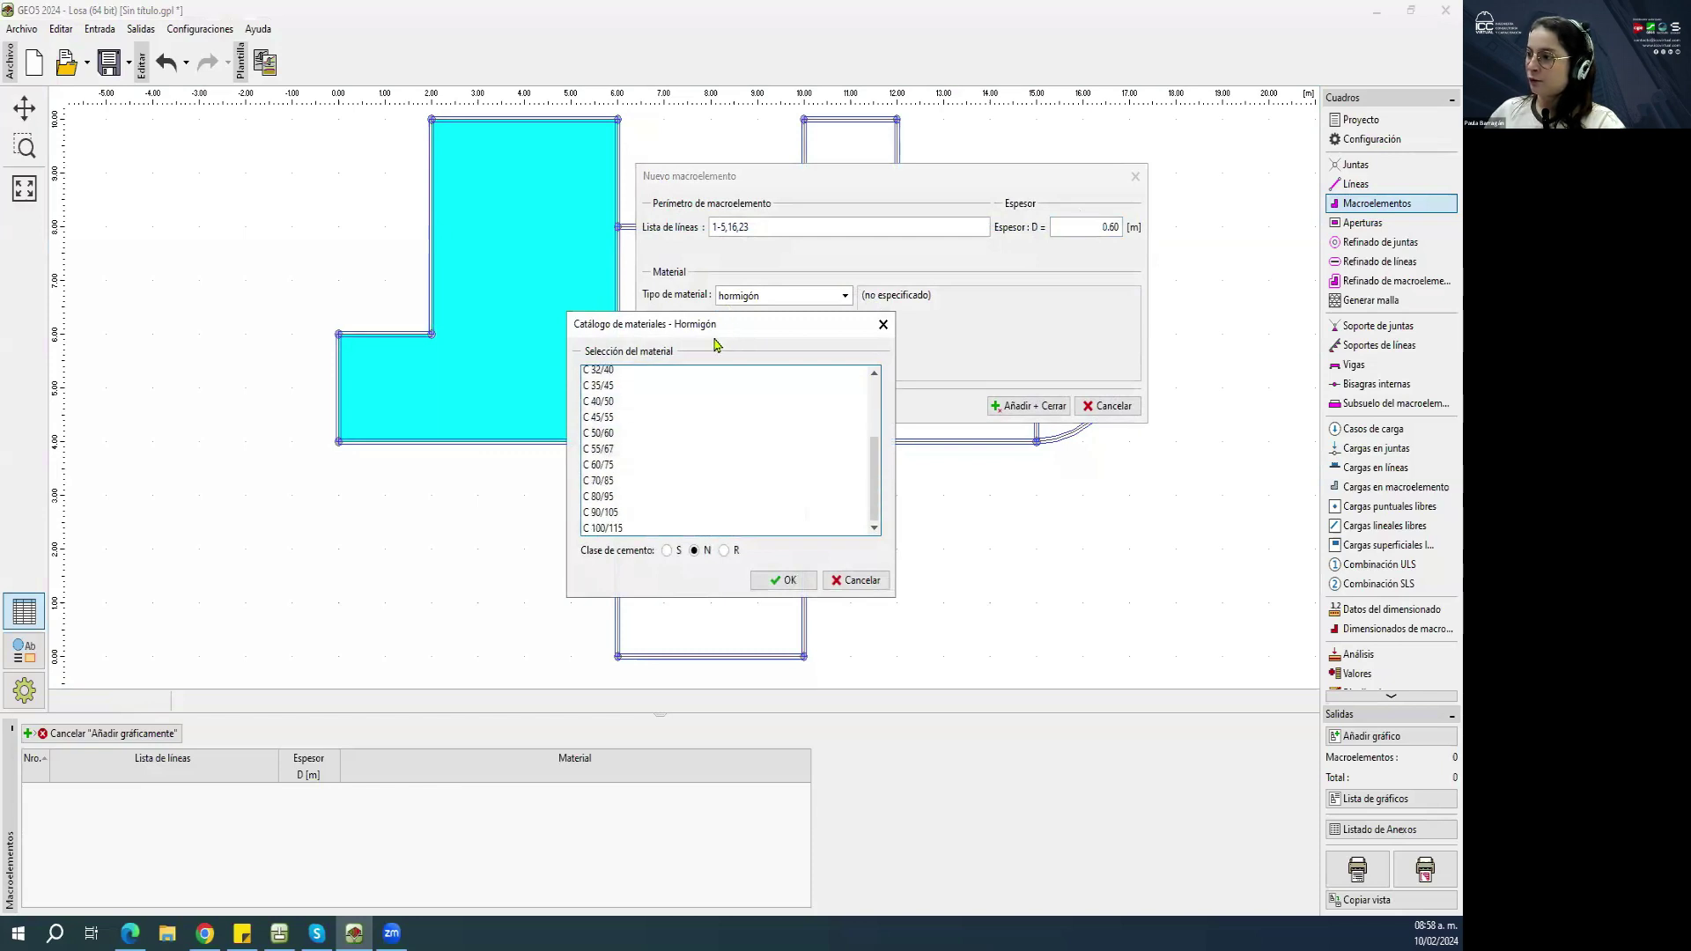
drag(716, 343, 692, 367)
click(863, 346)
click(828, 295)
click(780, 324)
click(739, 295)
click(739, 340)
click(748, 297)
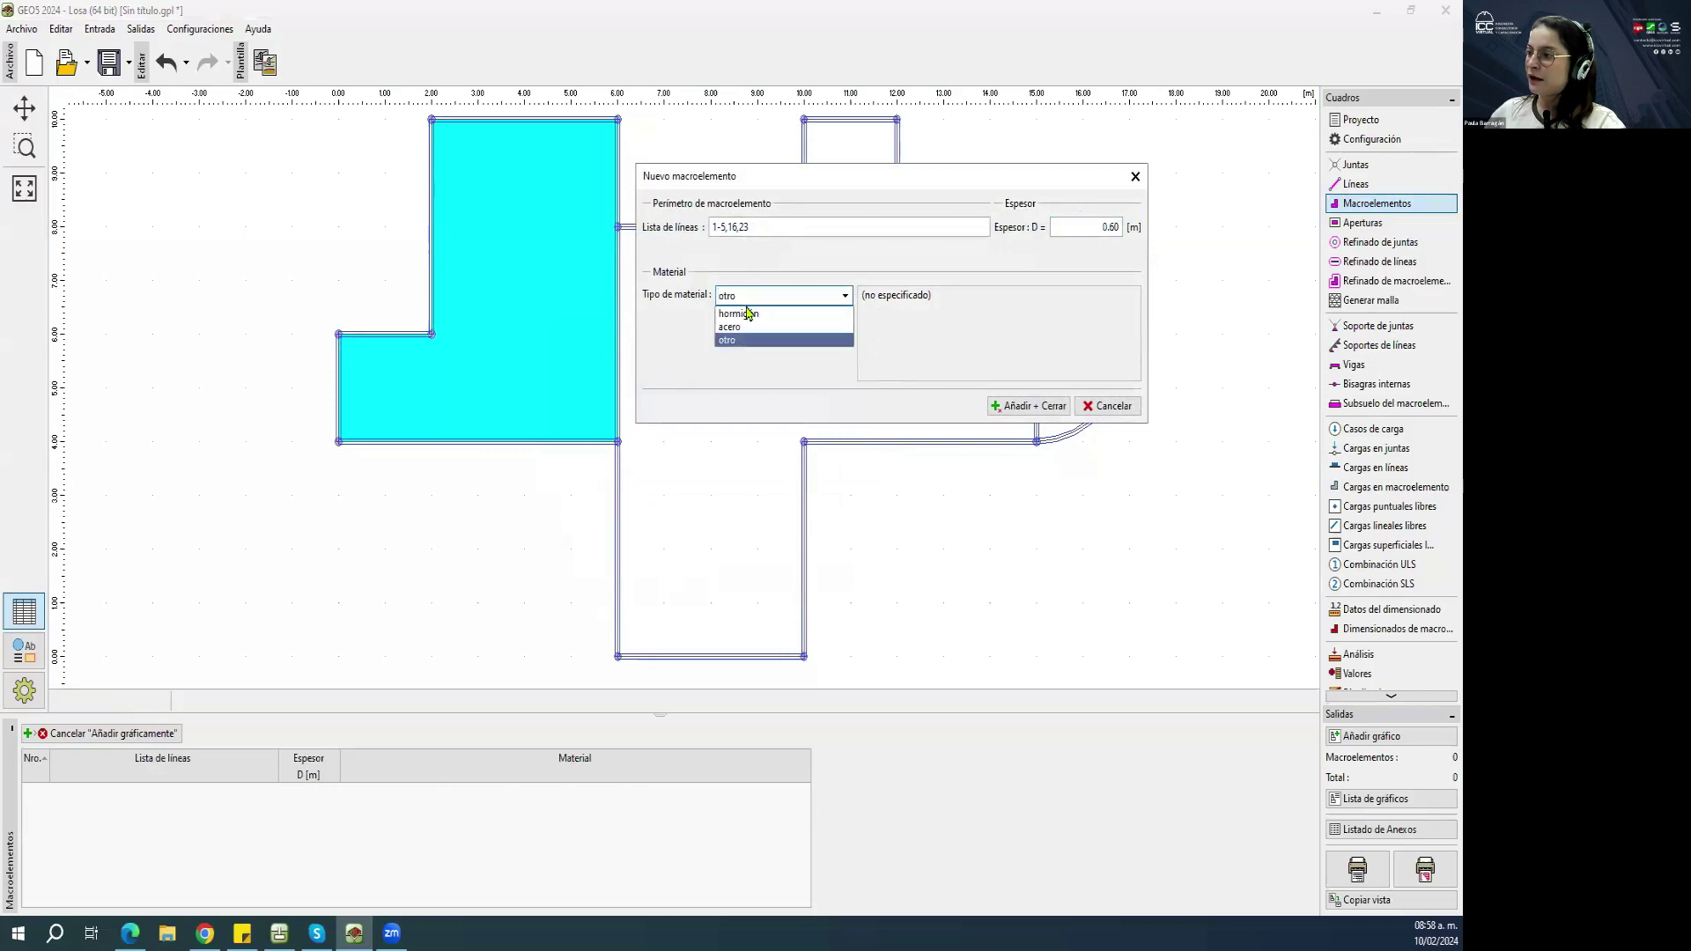
click(740, 313)
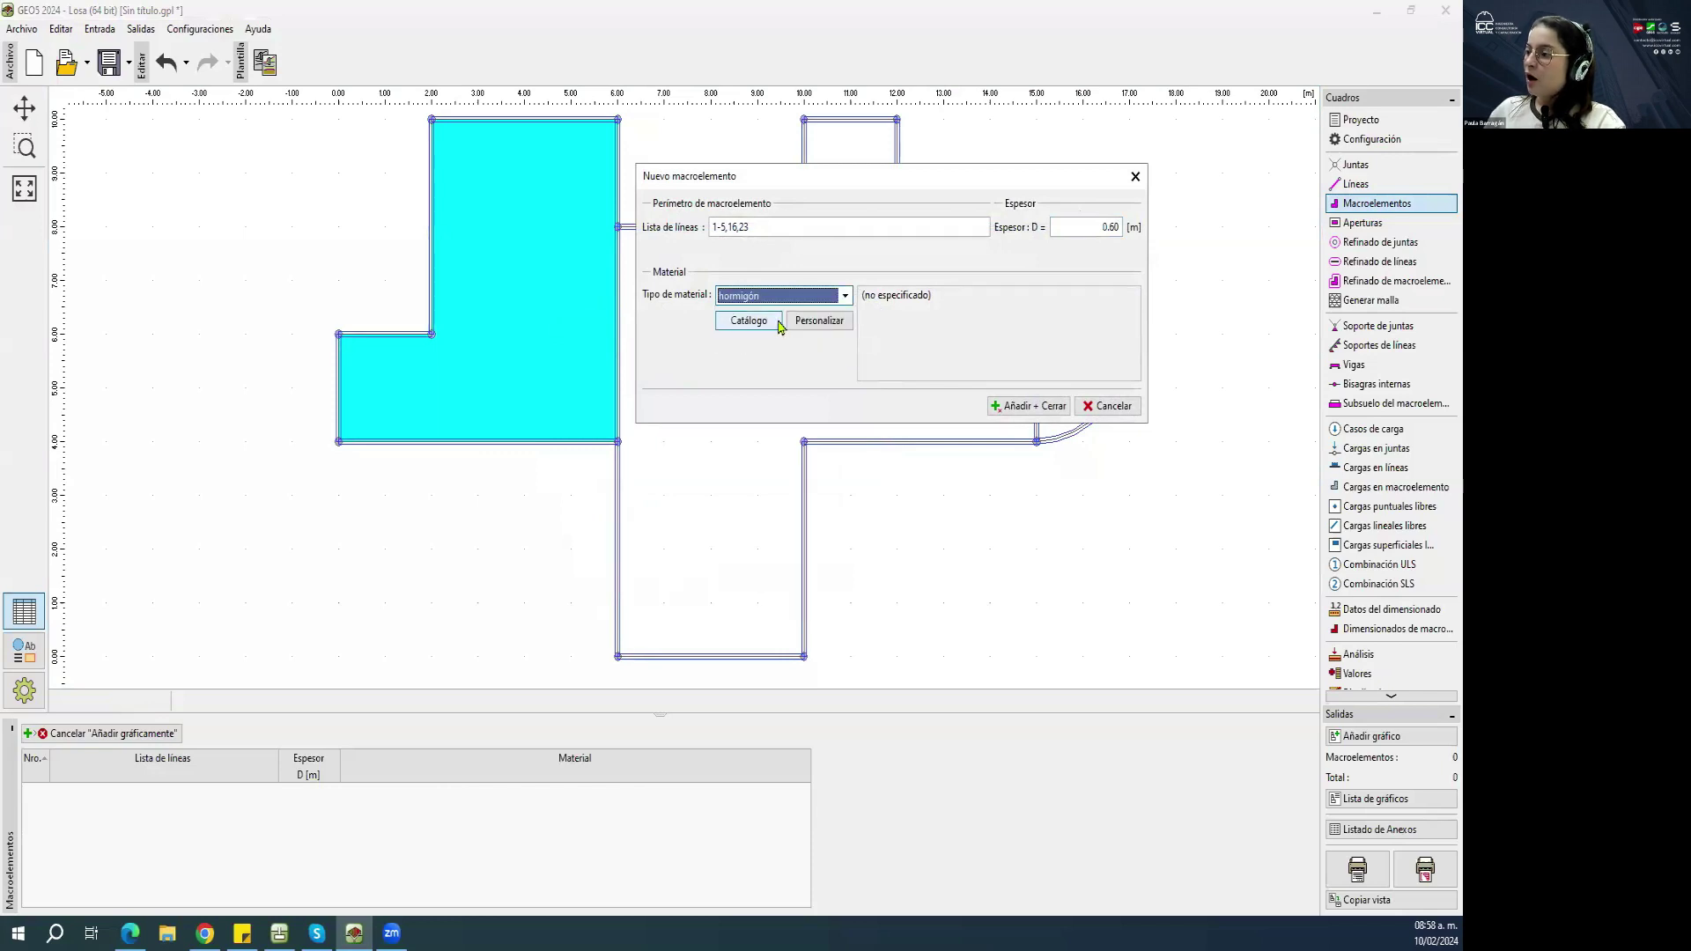
Customise the C 20/25 concrete with Recalcular valores enabled and a compressive strength of 21 MPa, and add the macroelement.
click(812, 321)
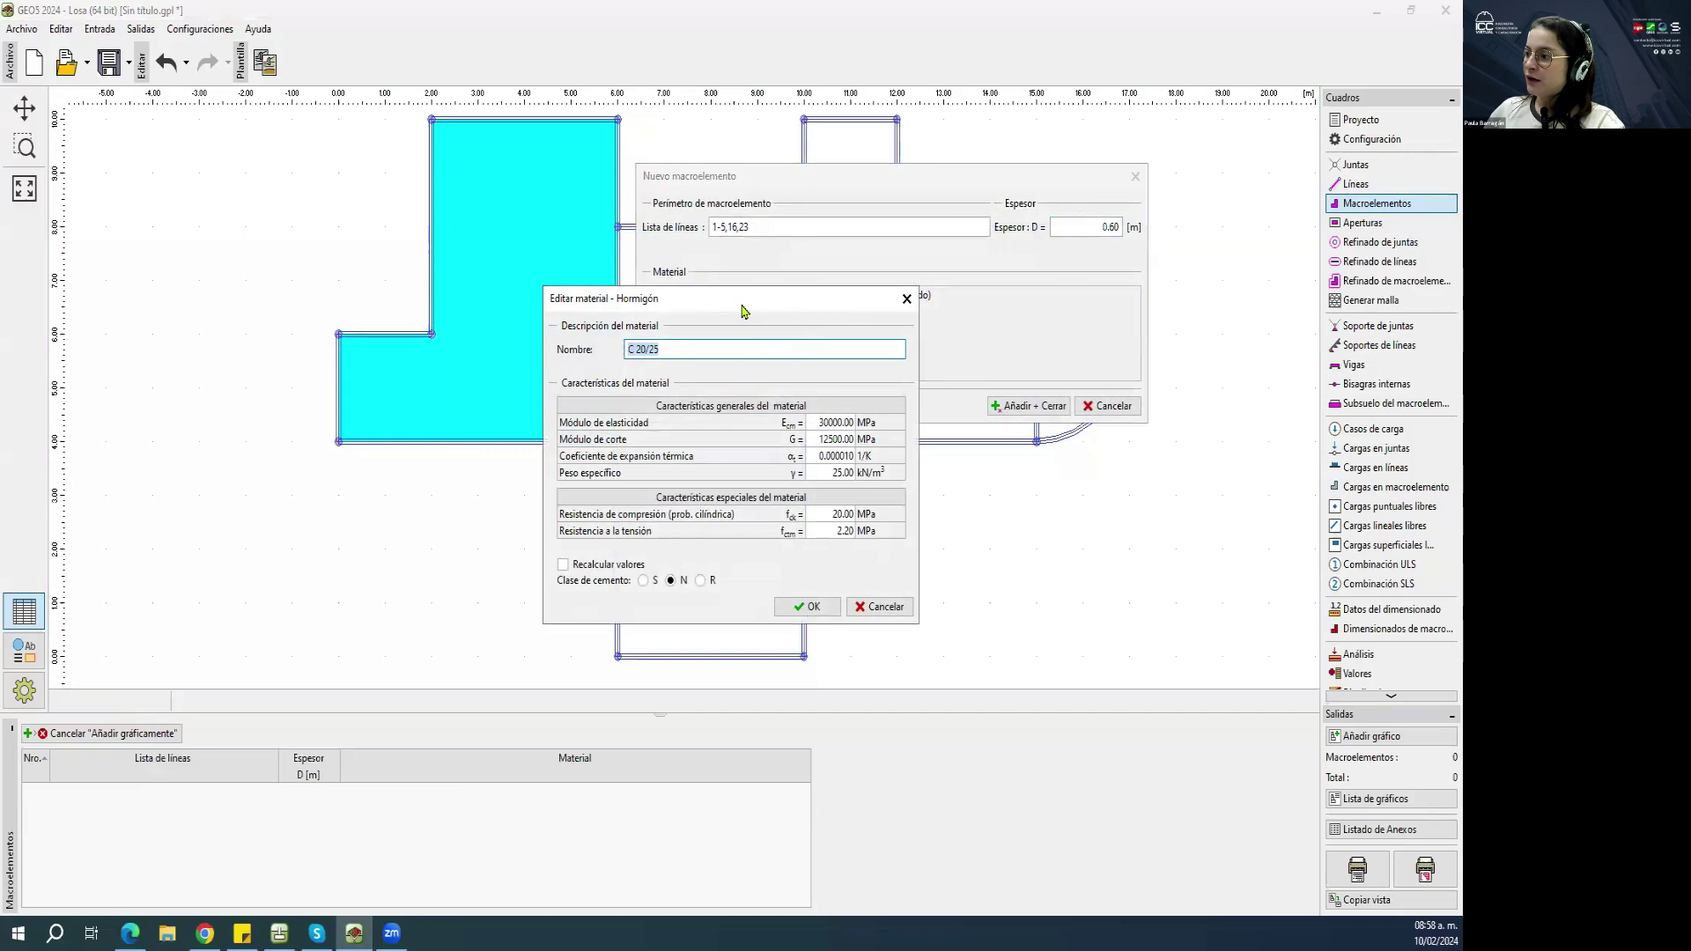
drag(741, 310, 704, 329)
click(790, 532)
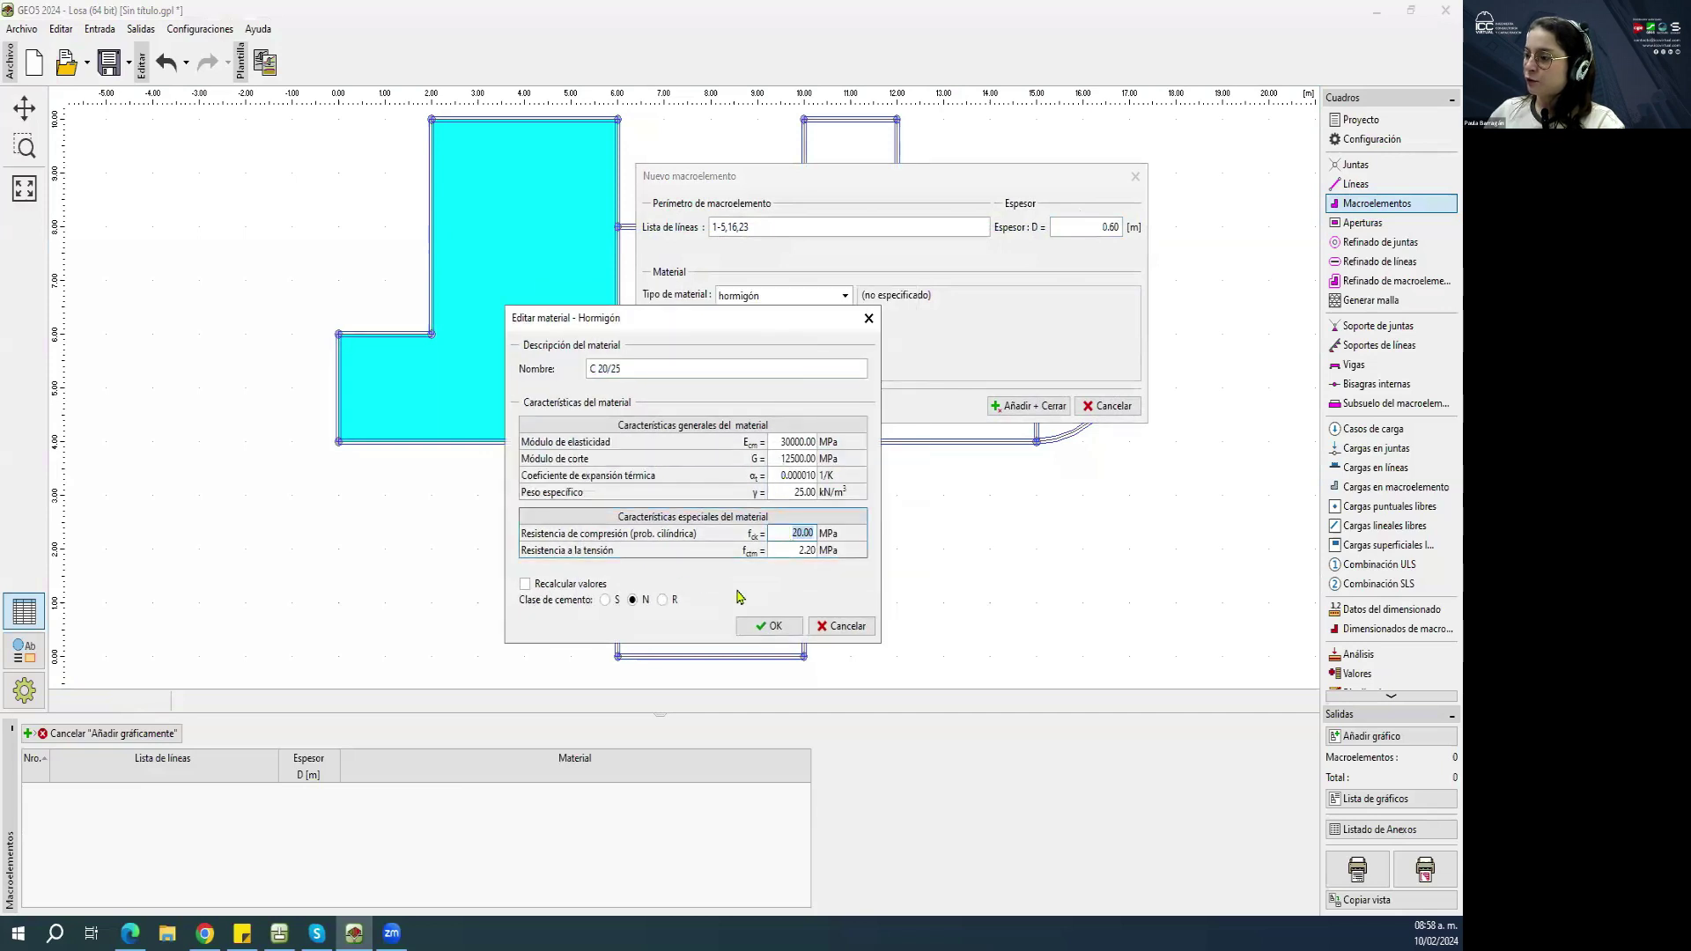
click(526, 584)
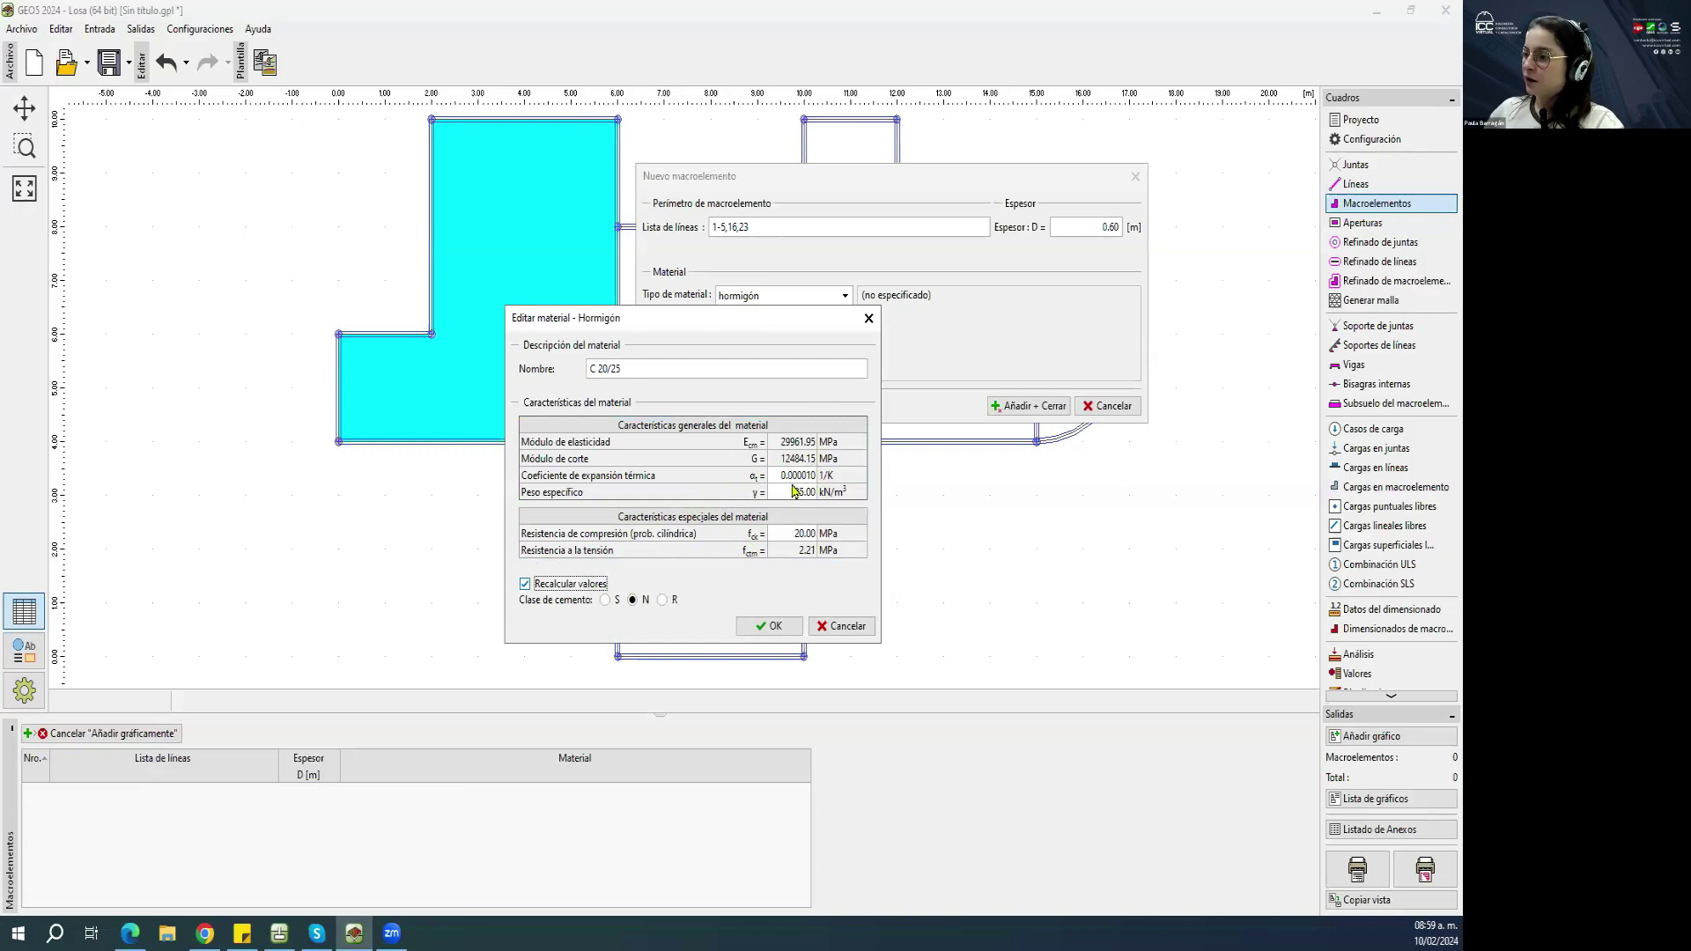
click(786, 533)
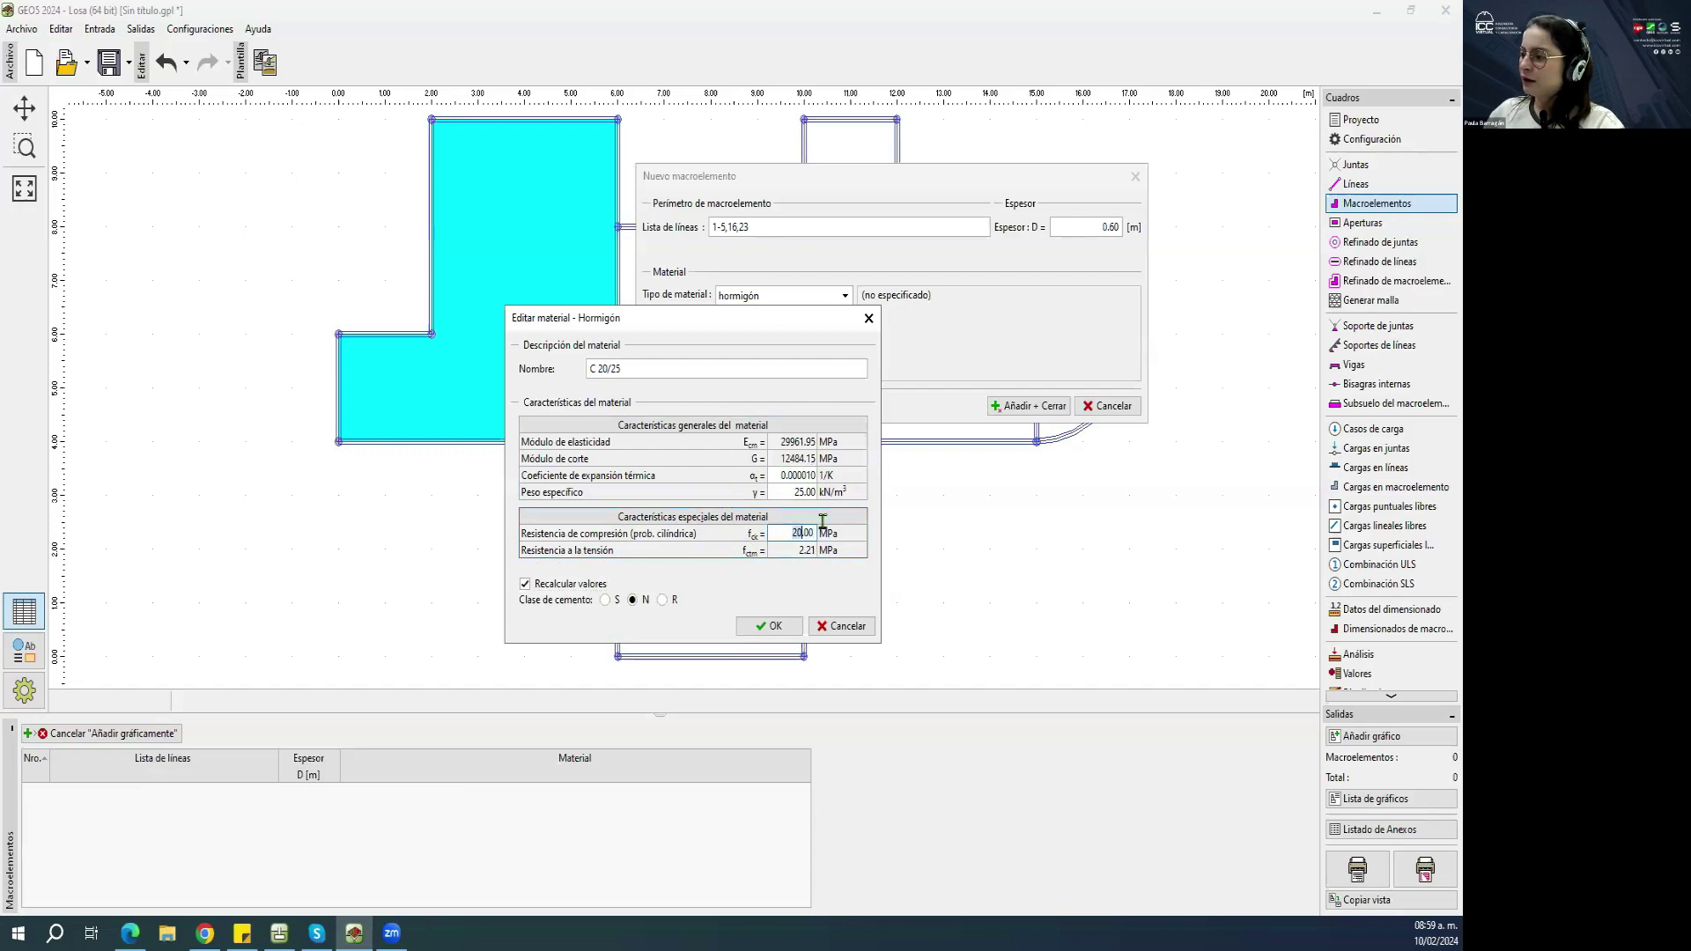
text(21)
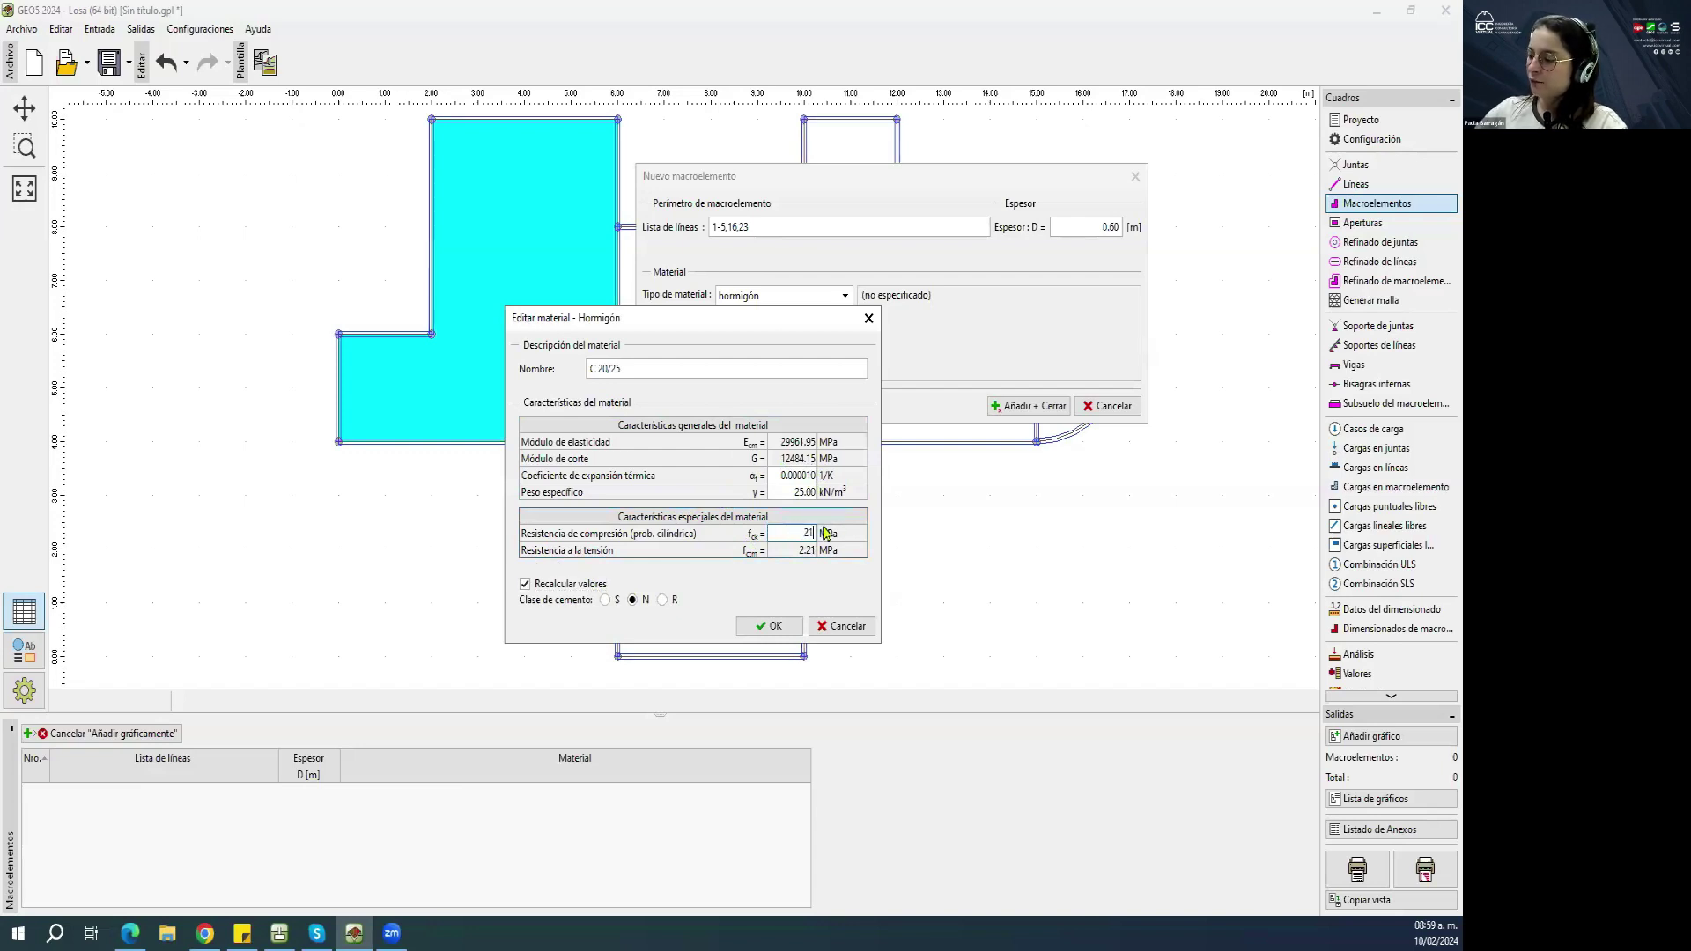
key(Tab)
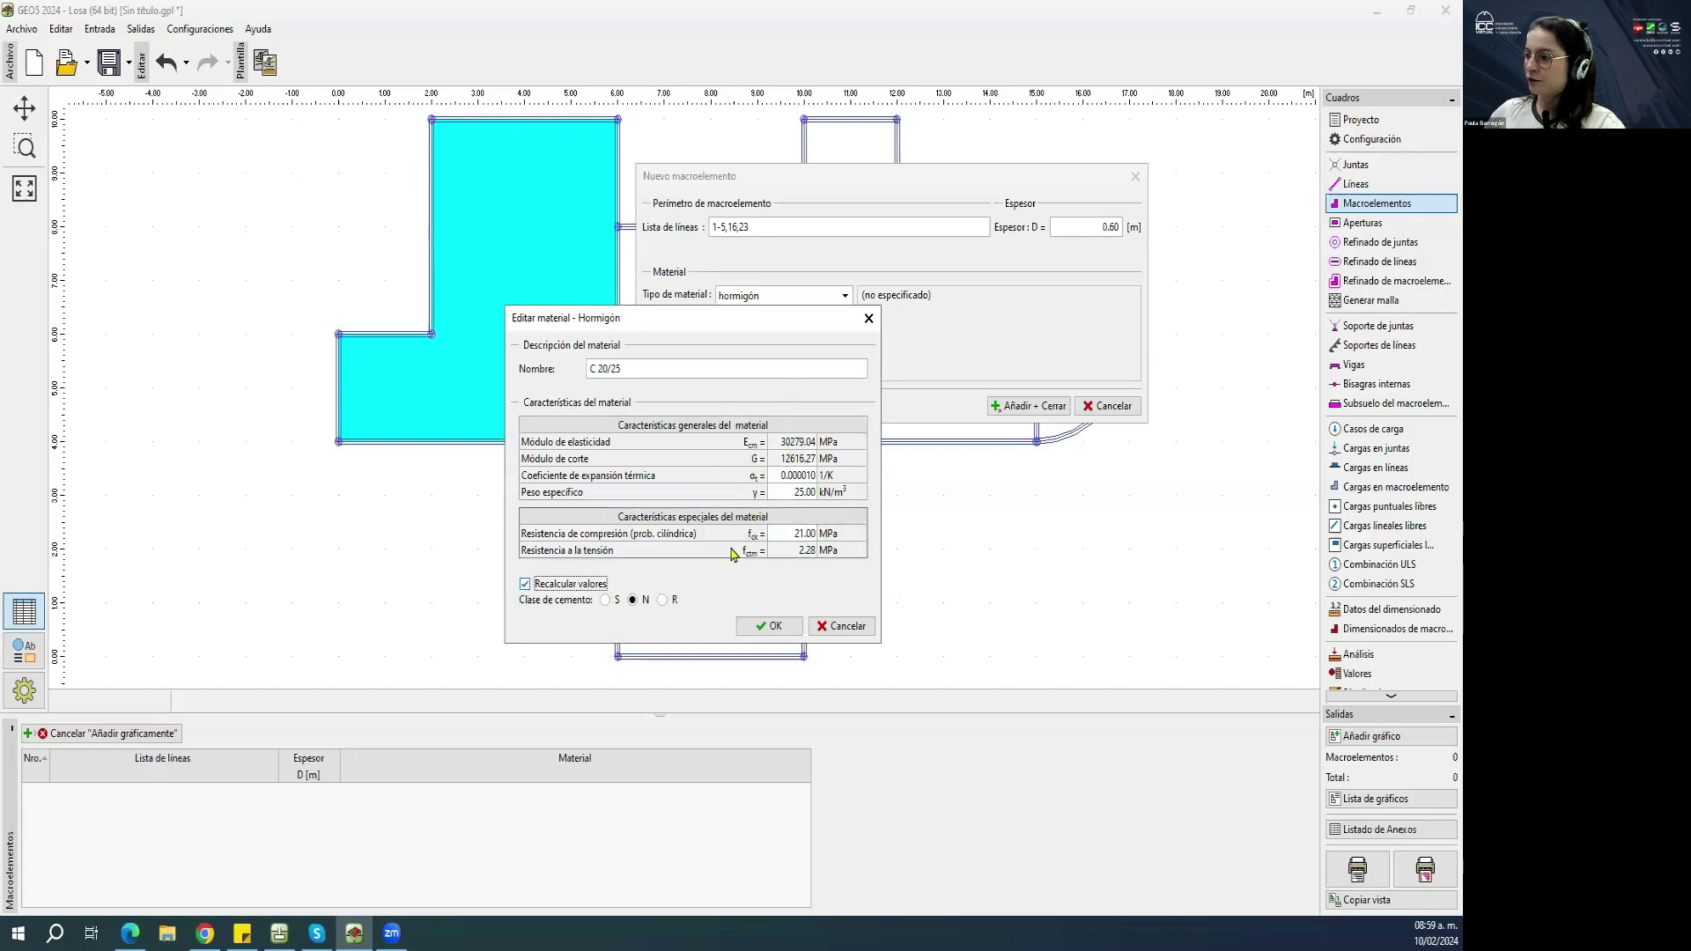
click(766, 634)
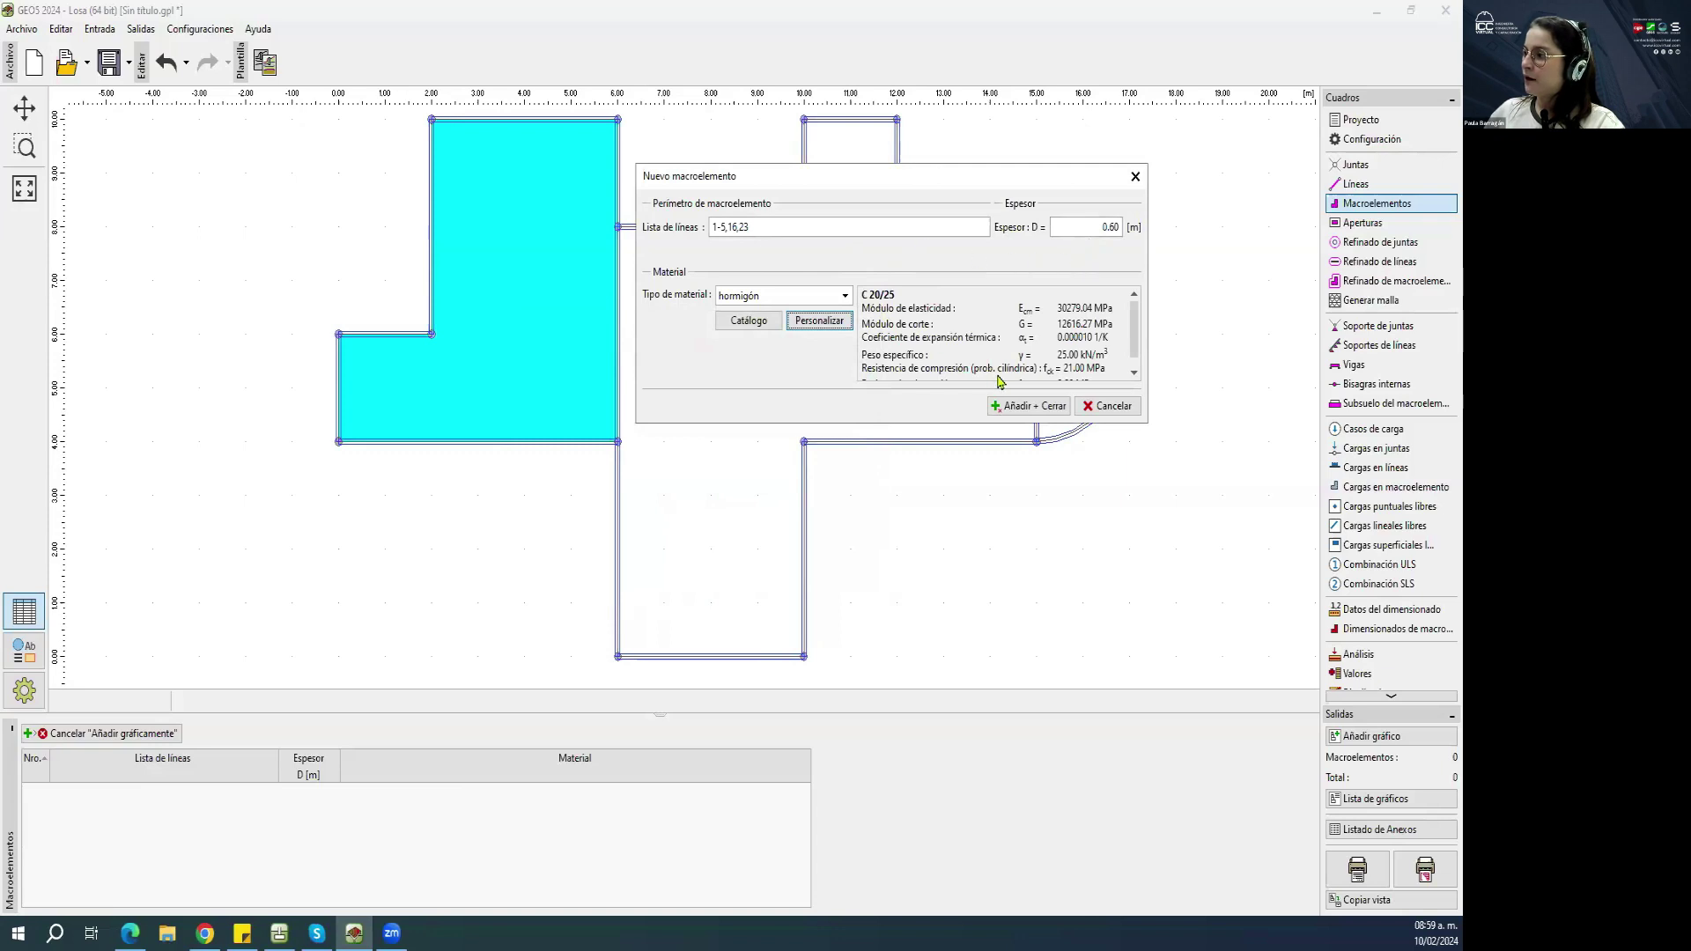
click(1028, 406)
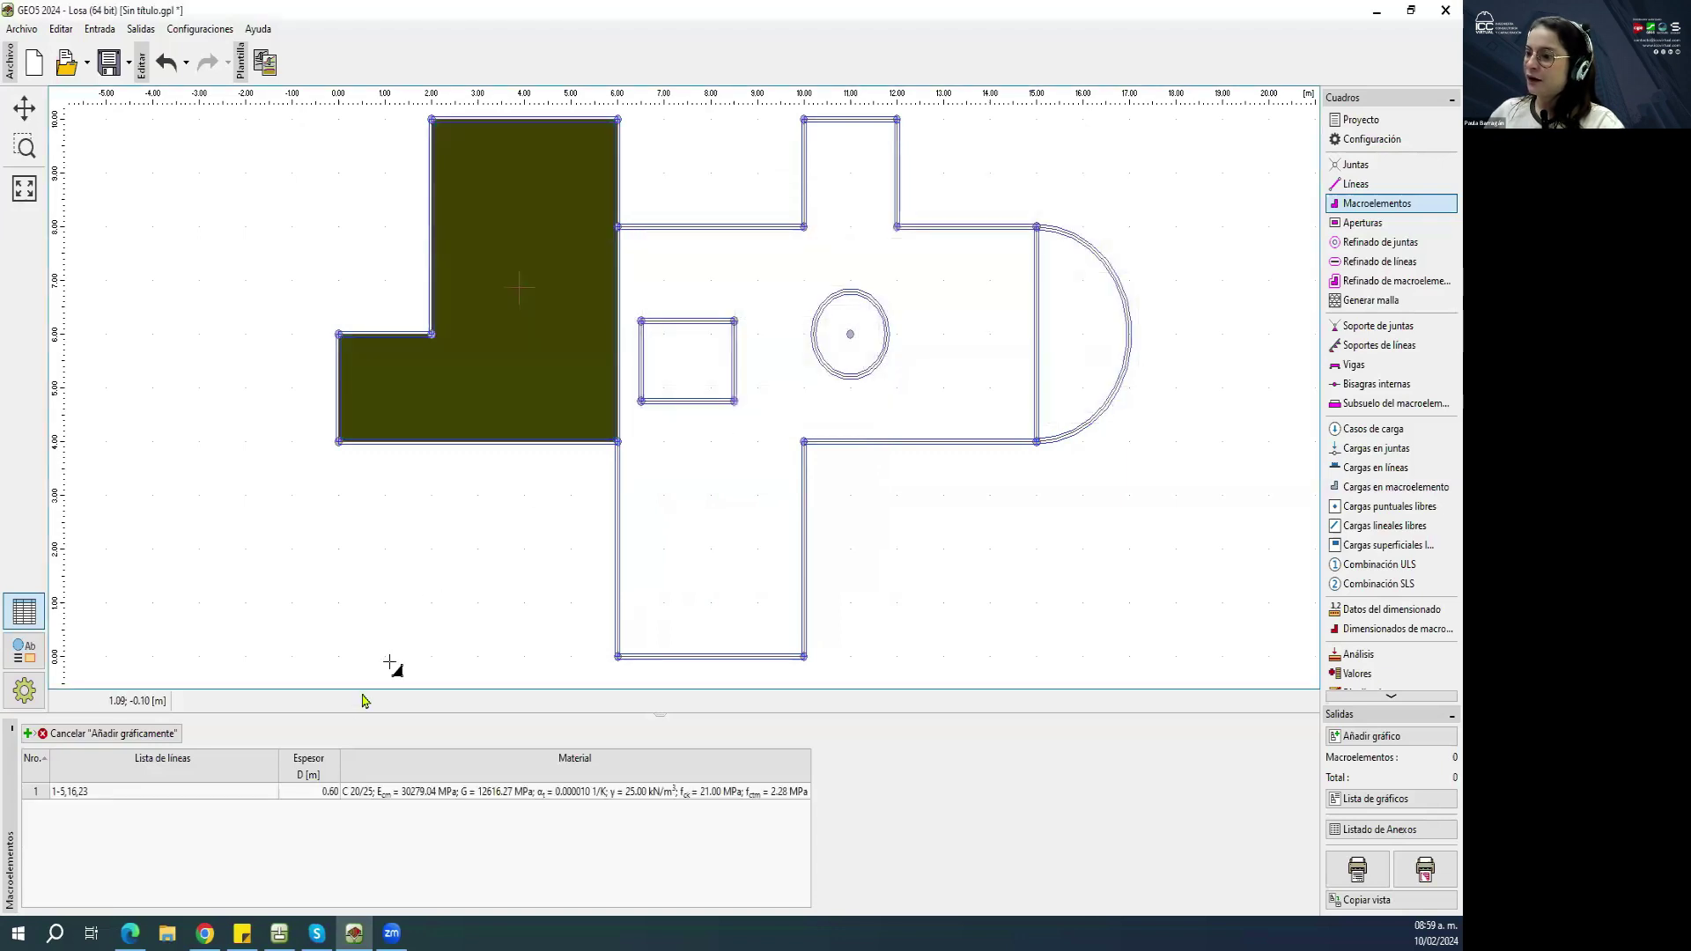
key(Escape)
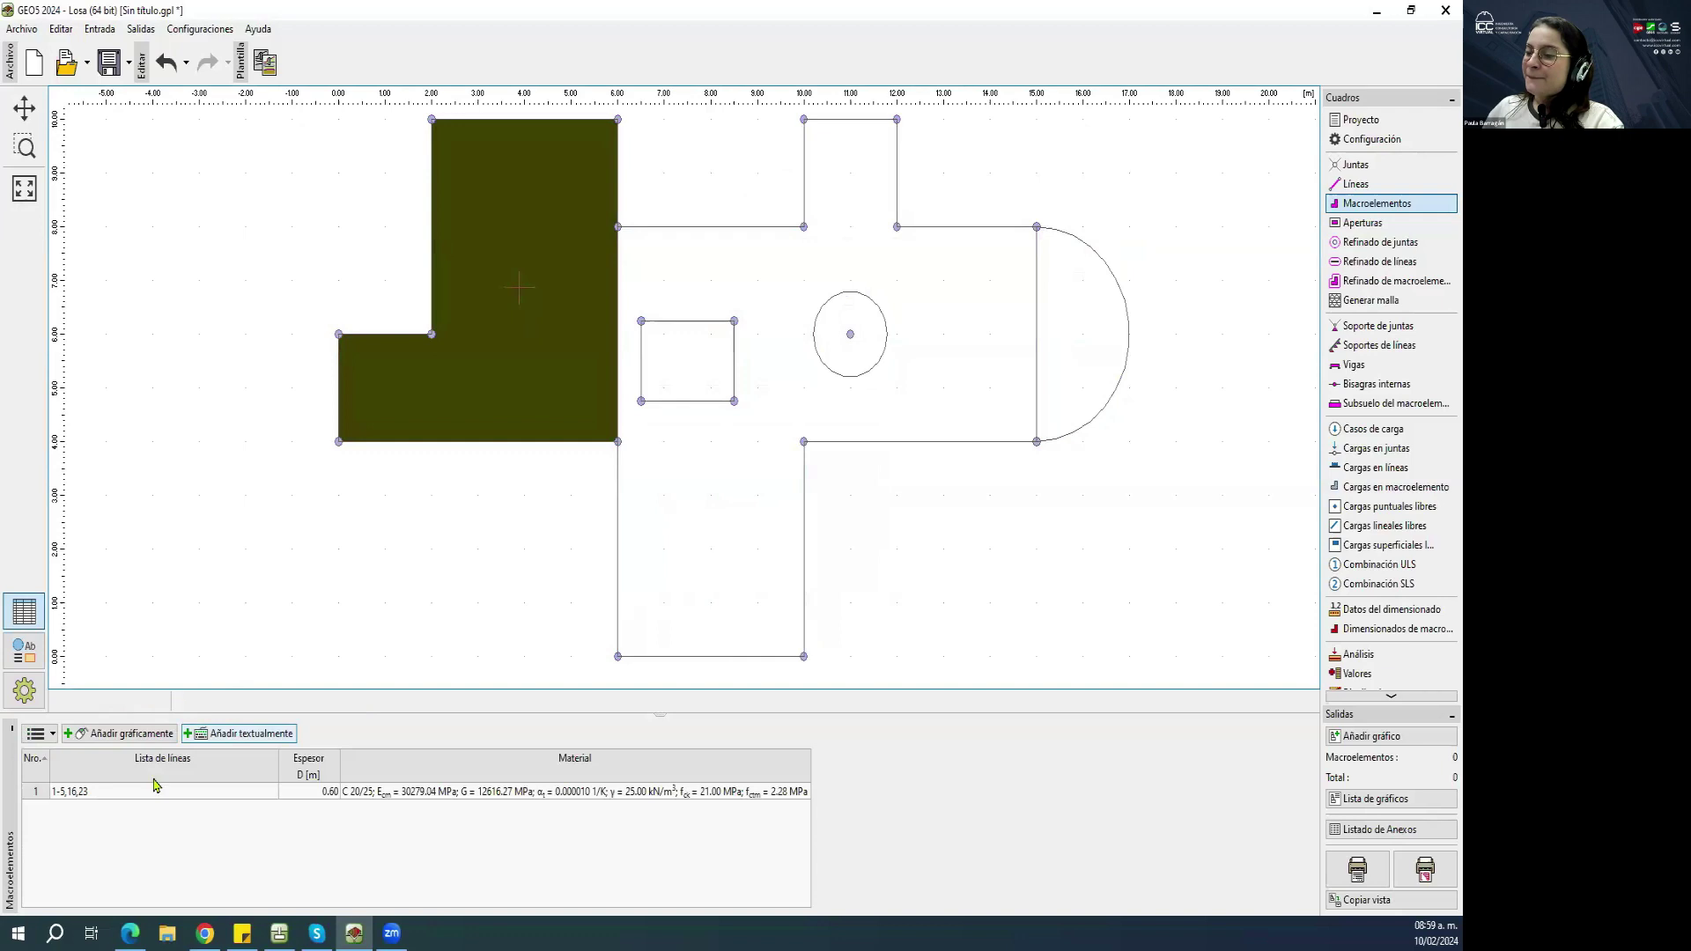
click(162, 733)
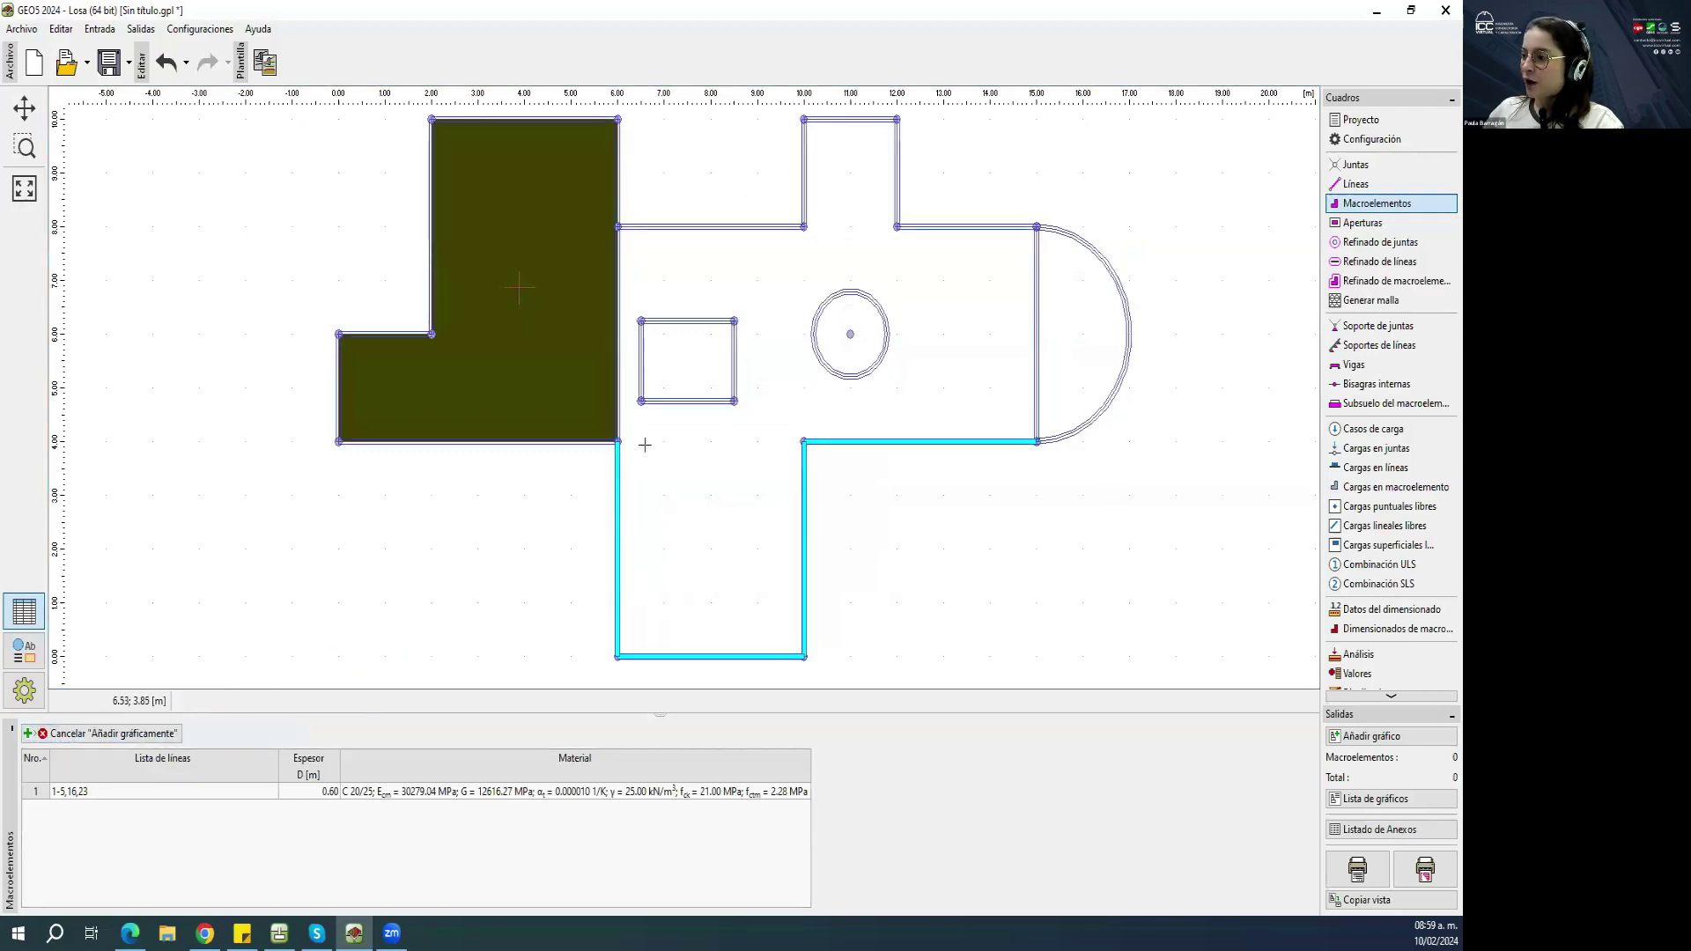
click(619, 354)
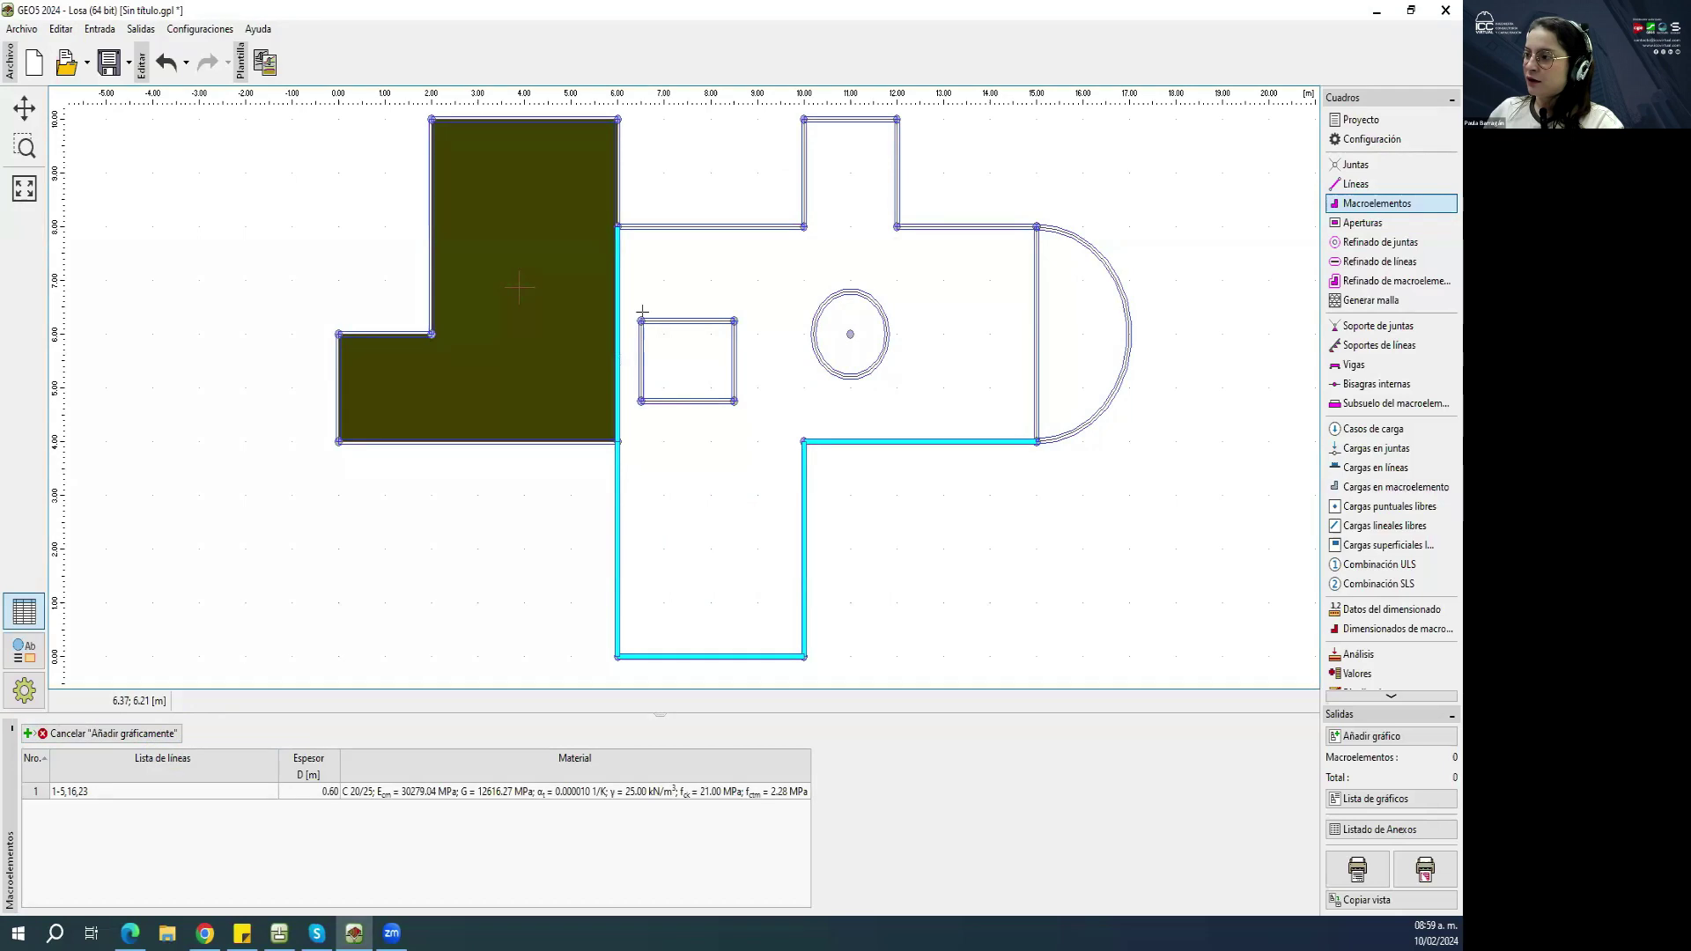
click(700, 229)
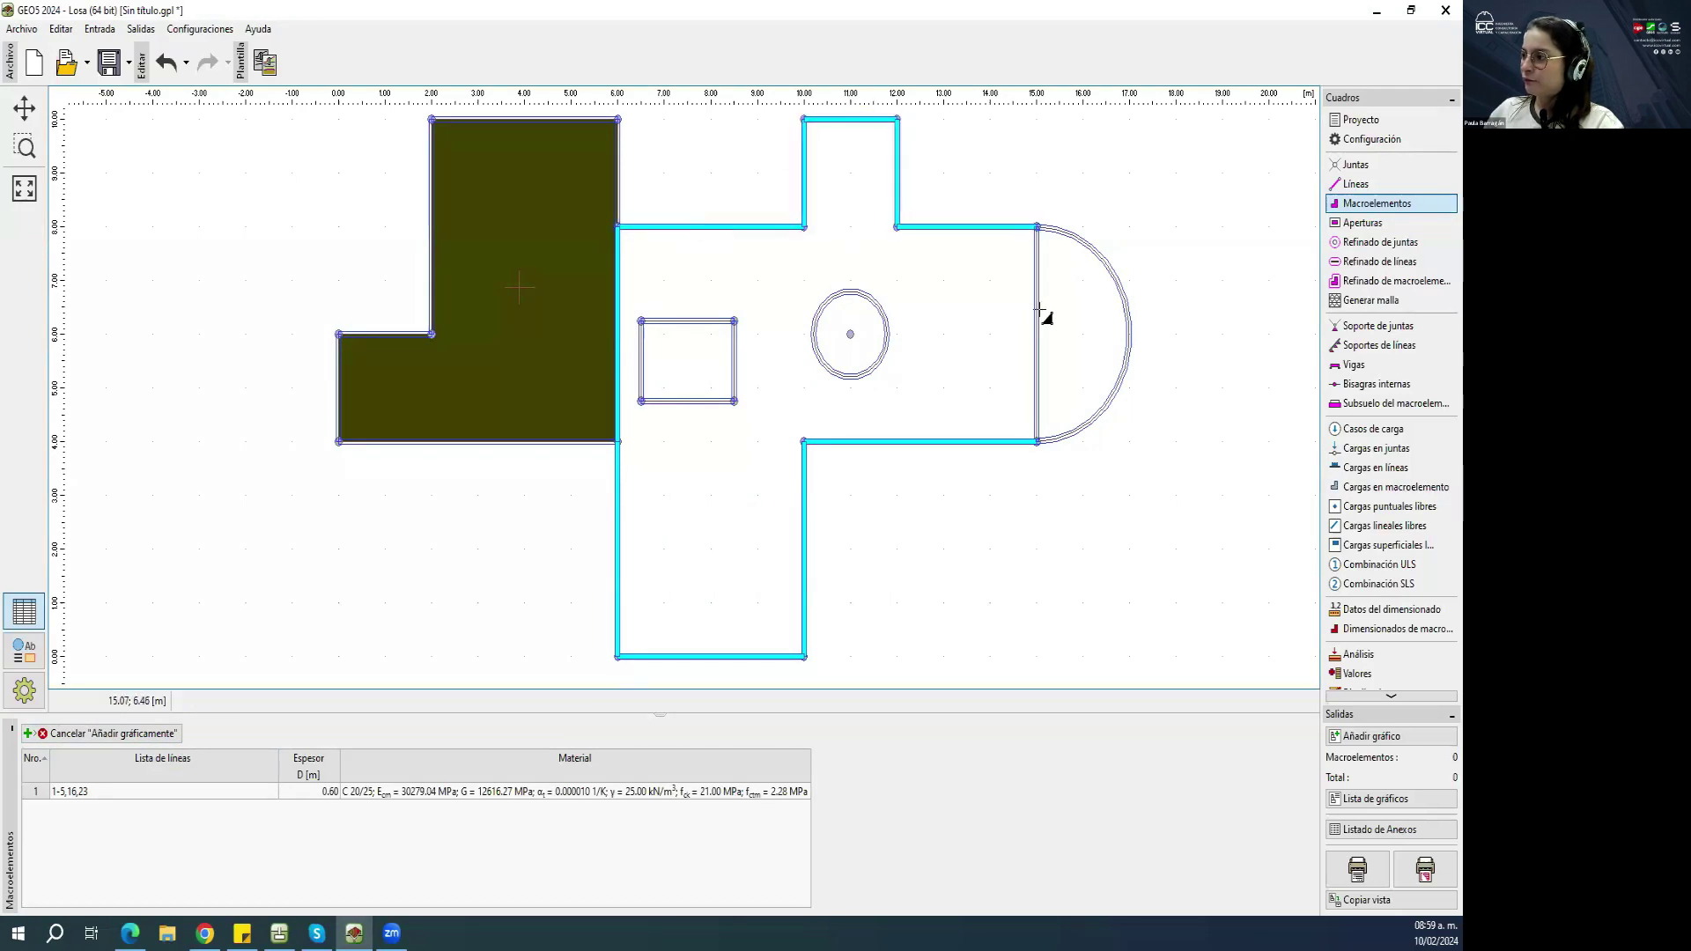
click(1037, 311)
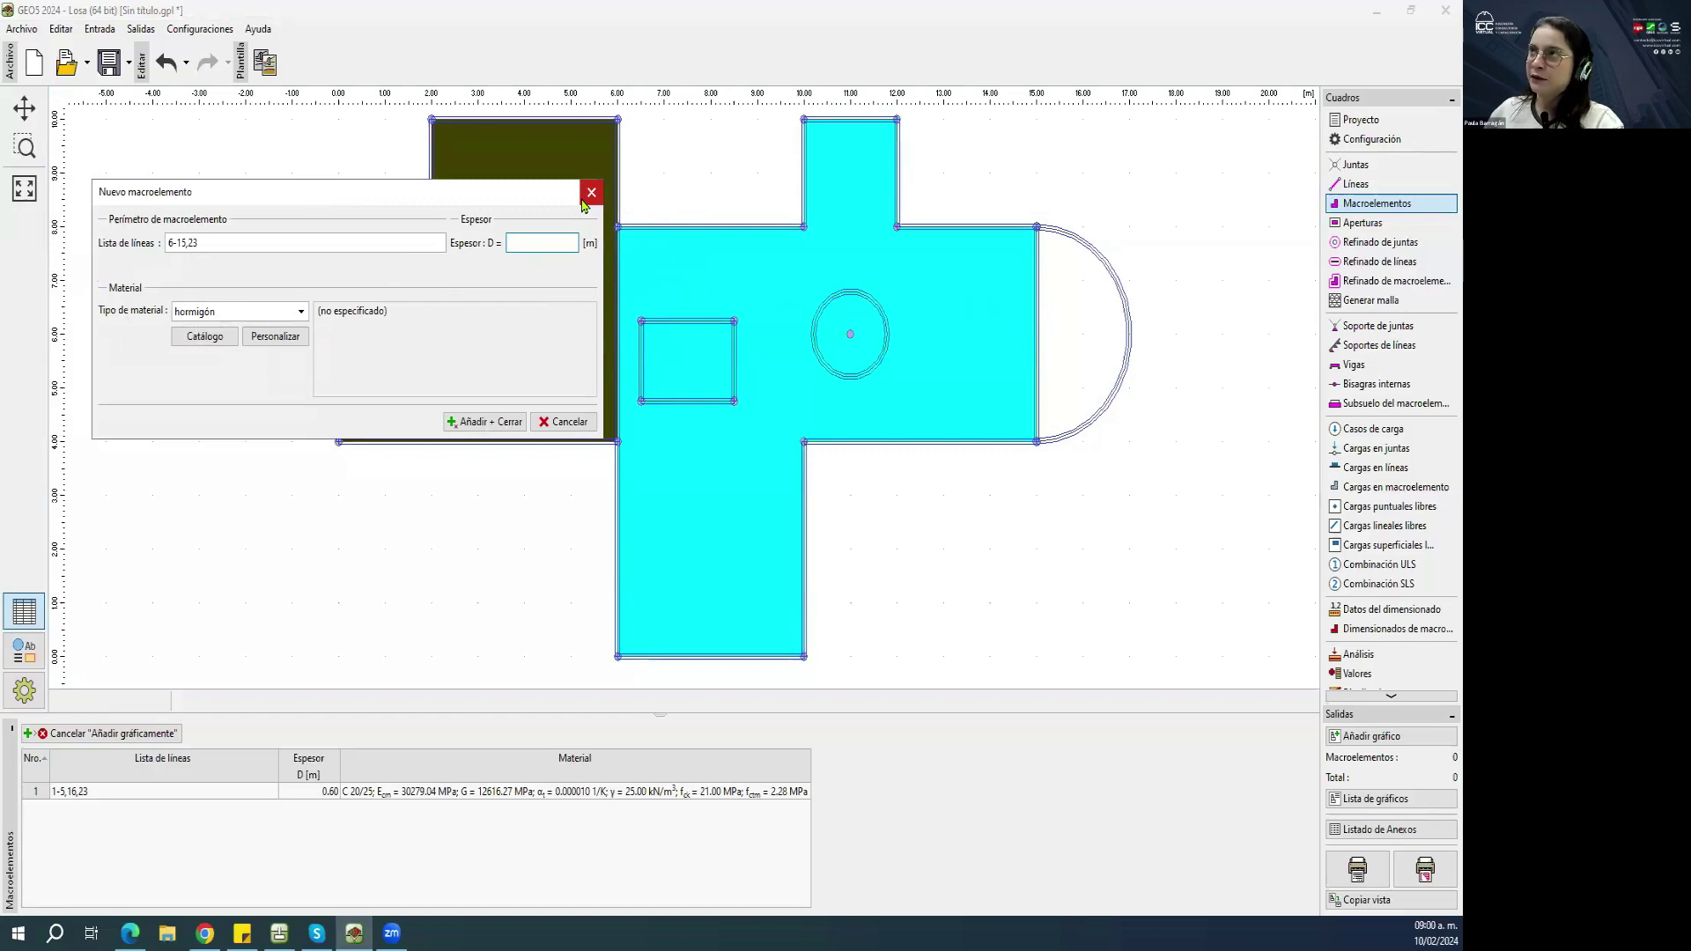
click(583, 202)
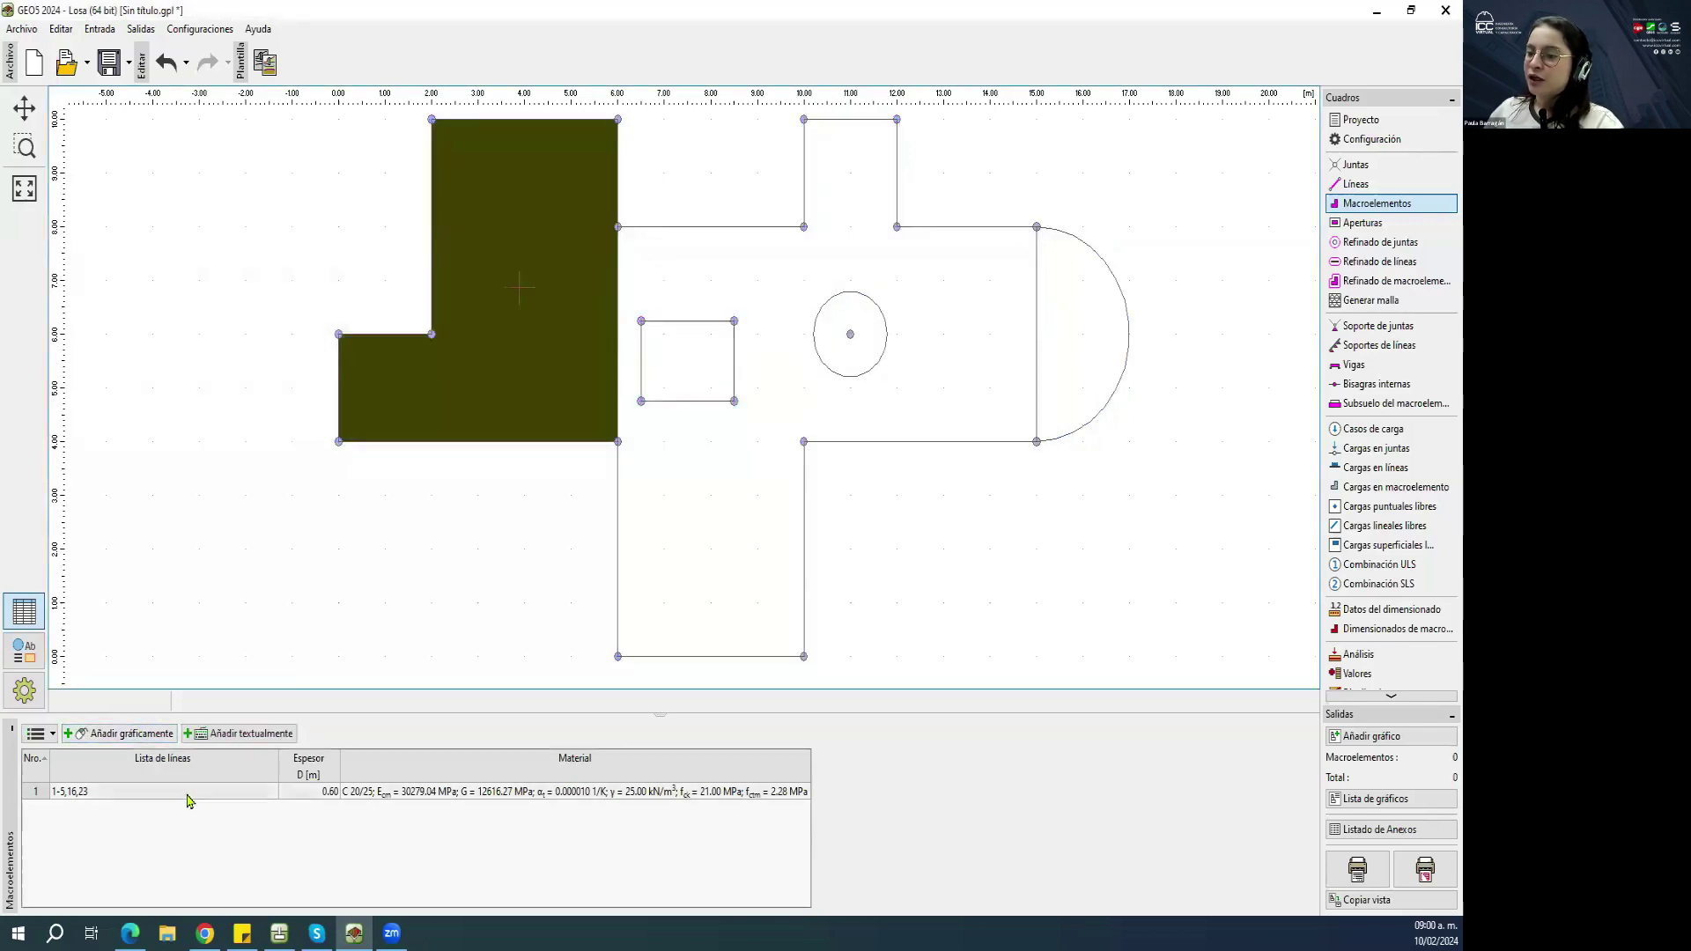
Add a macroelement for the central region, lines 6-15,23, reusing macroelement 1's 0.60 m thickness and customised C 20/25 concrete.
click(186, 792)
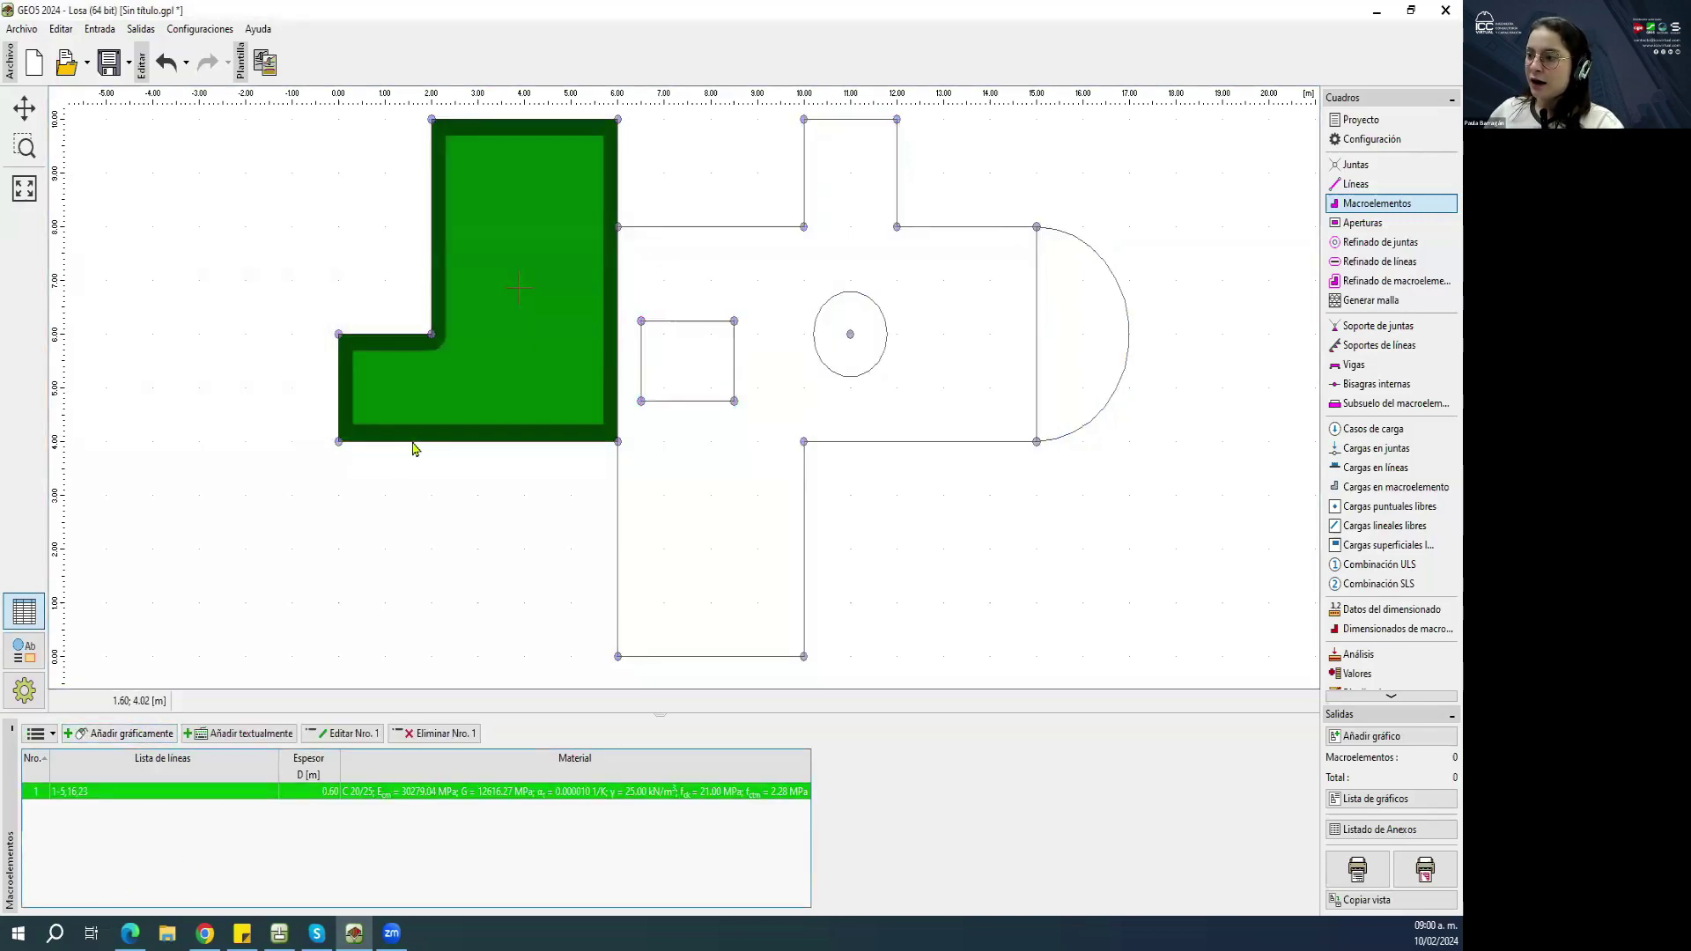
click(103, 736)
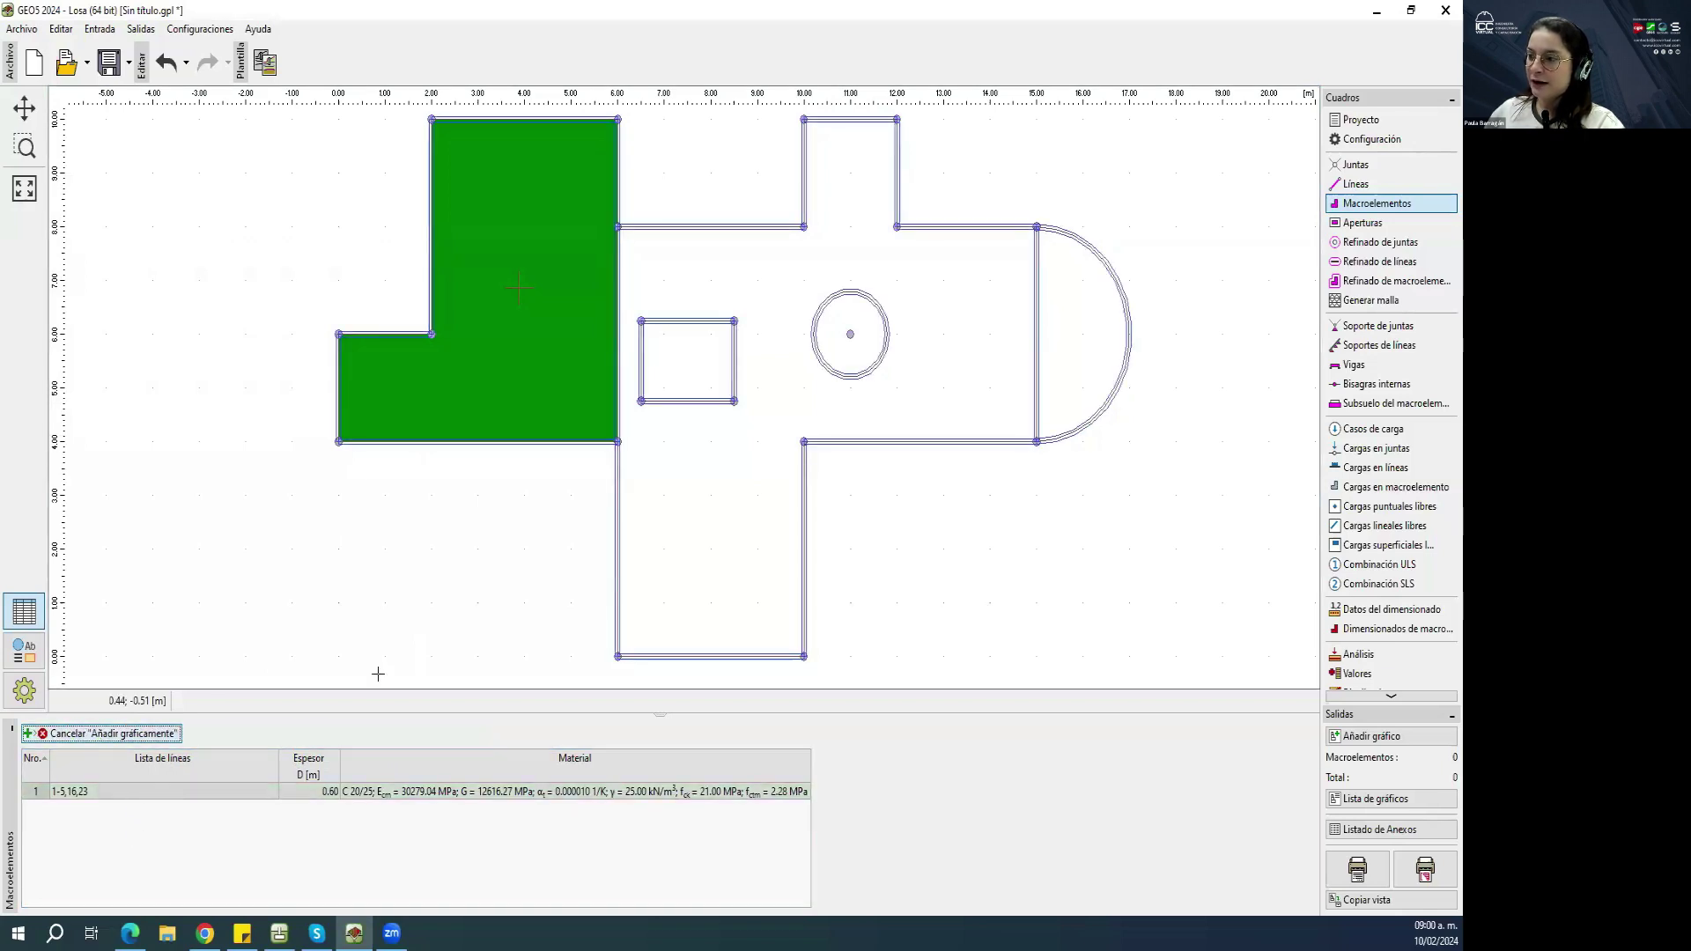
click(621, 513)
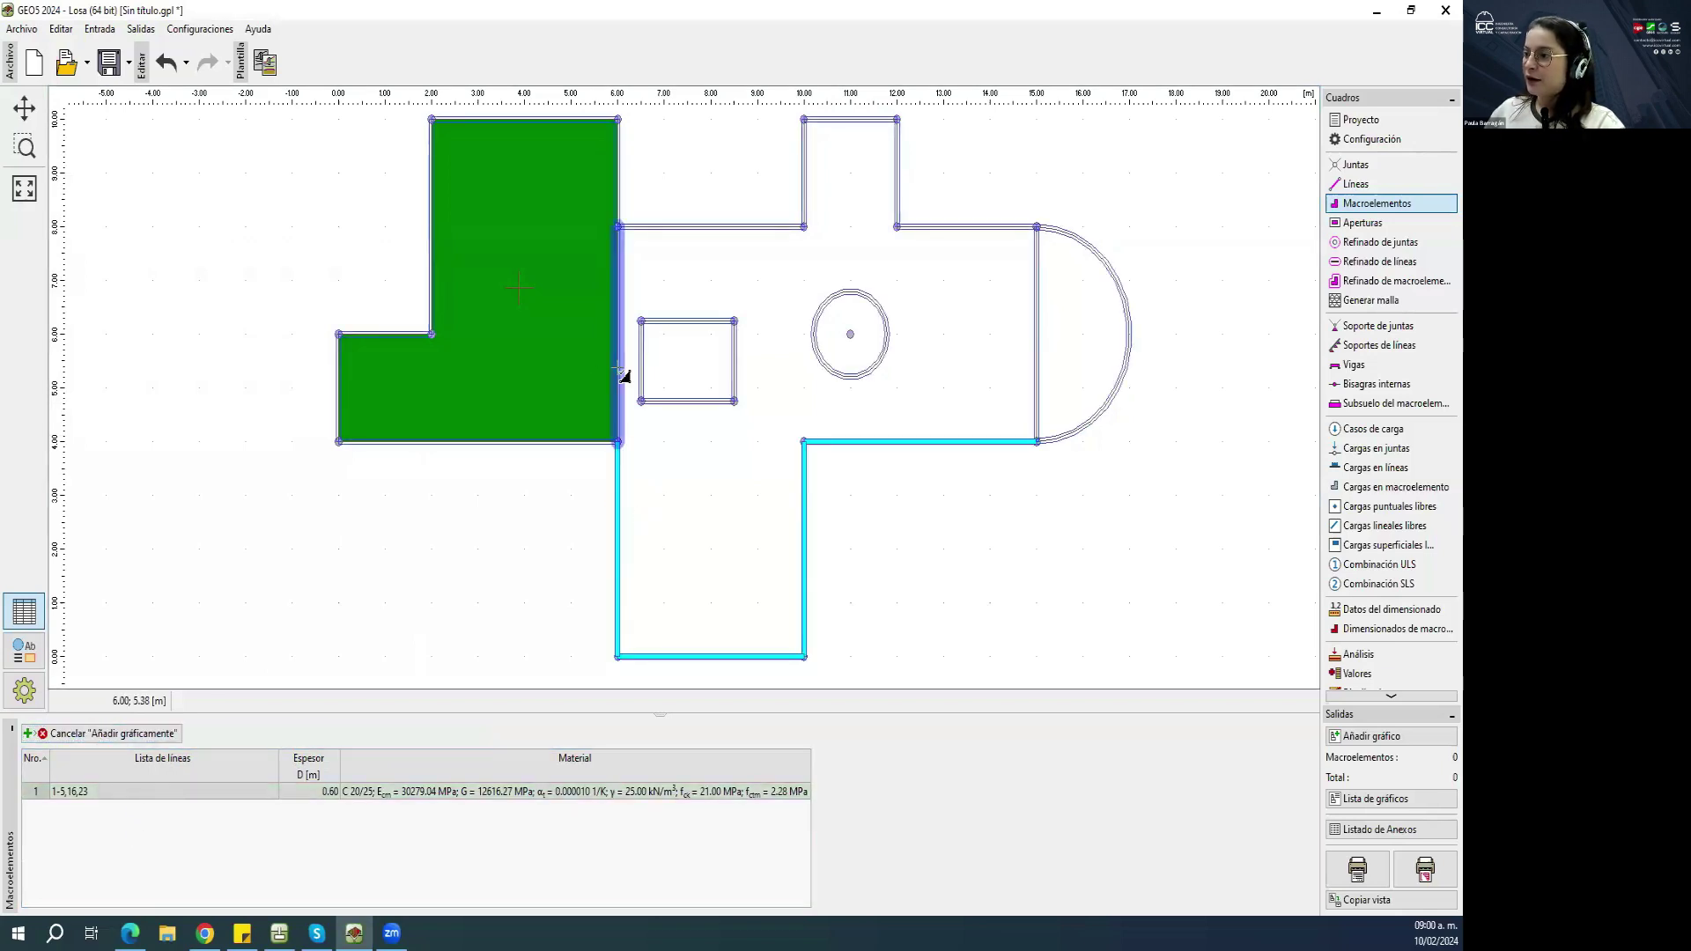
click(717, 232)
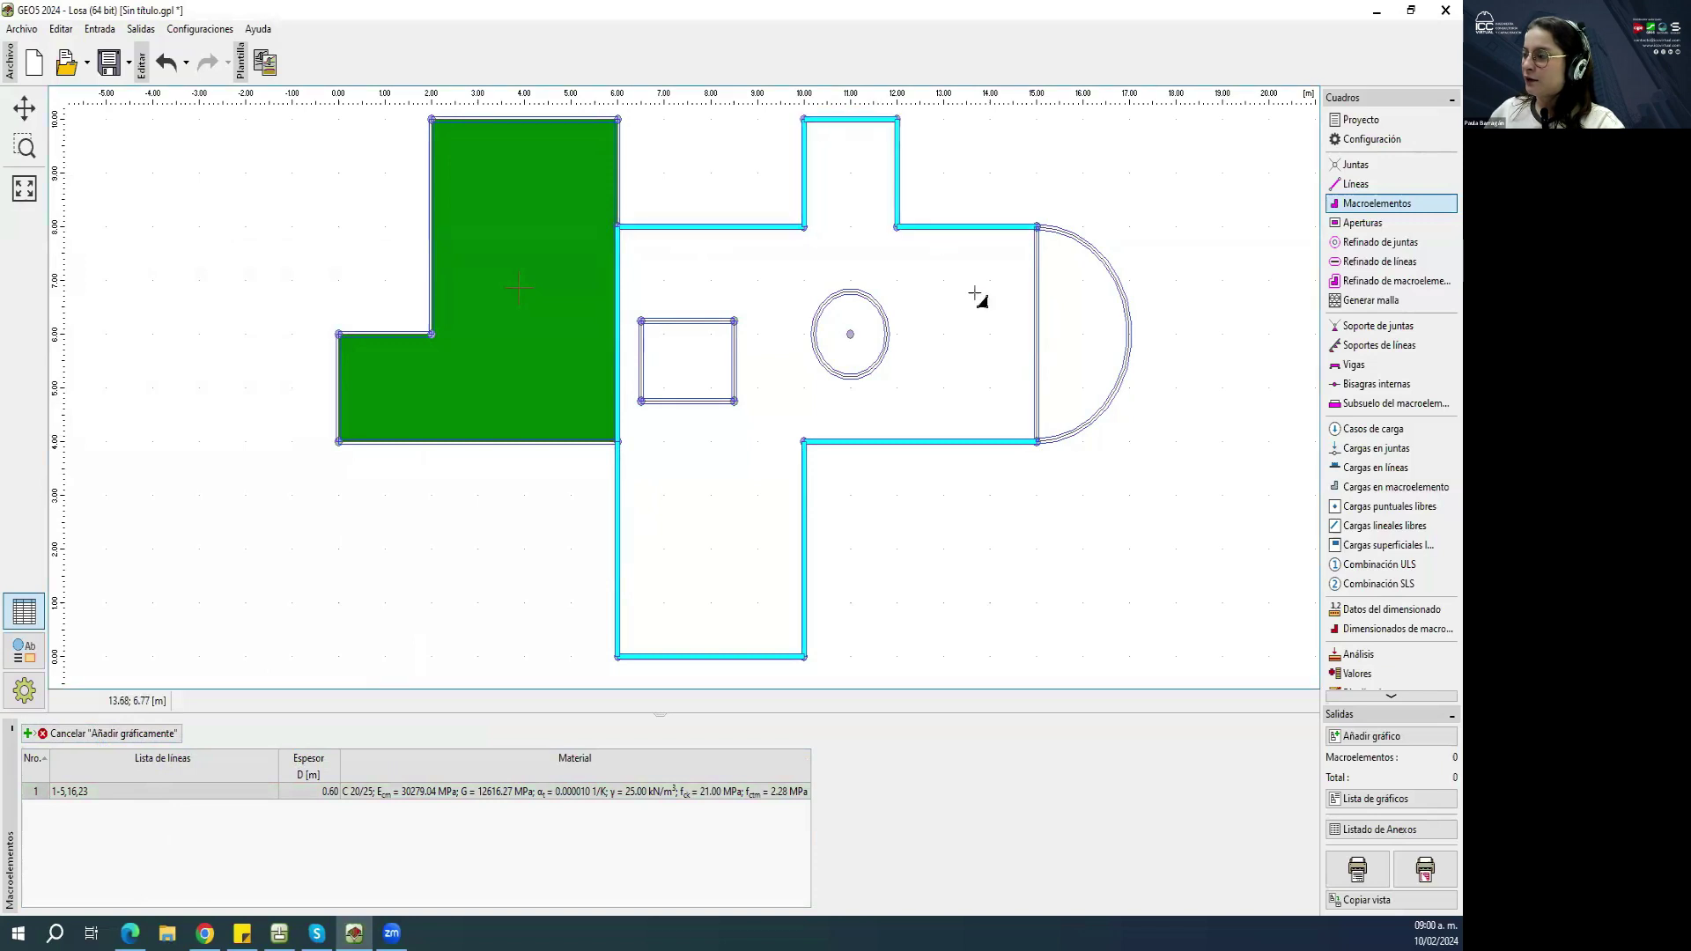
click(1038, 328)
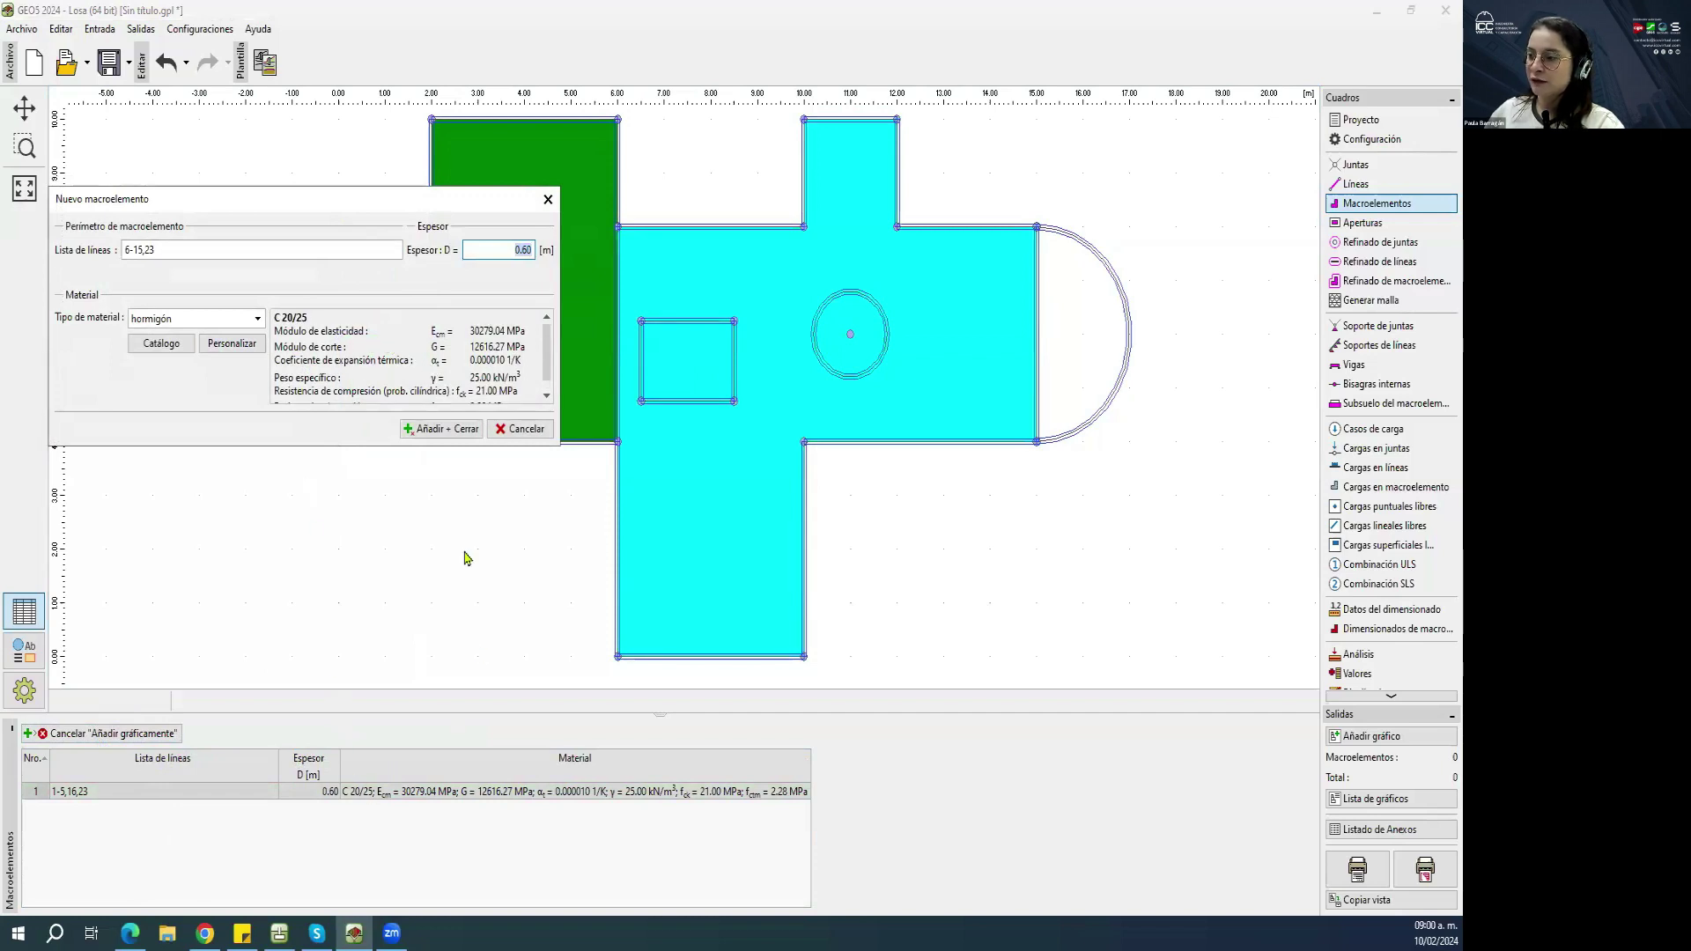
click(445, 429)
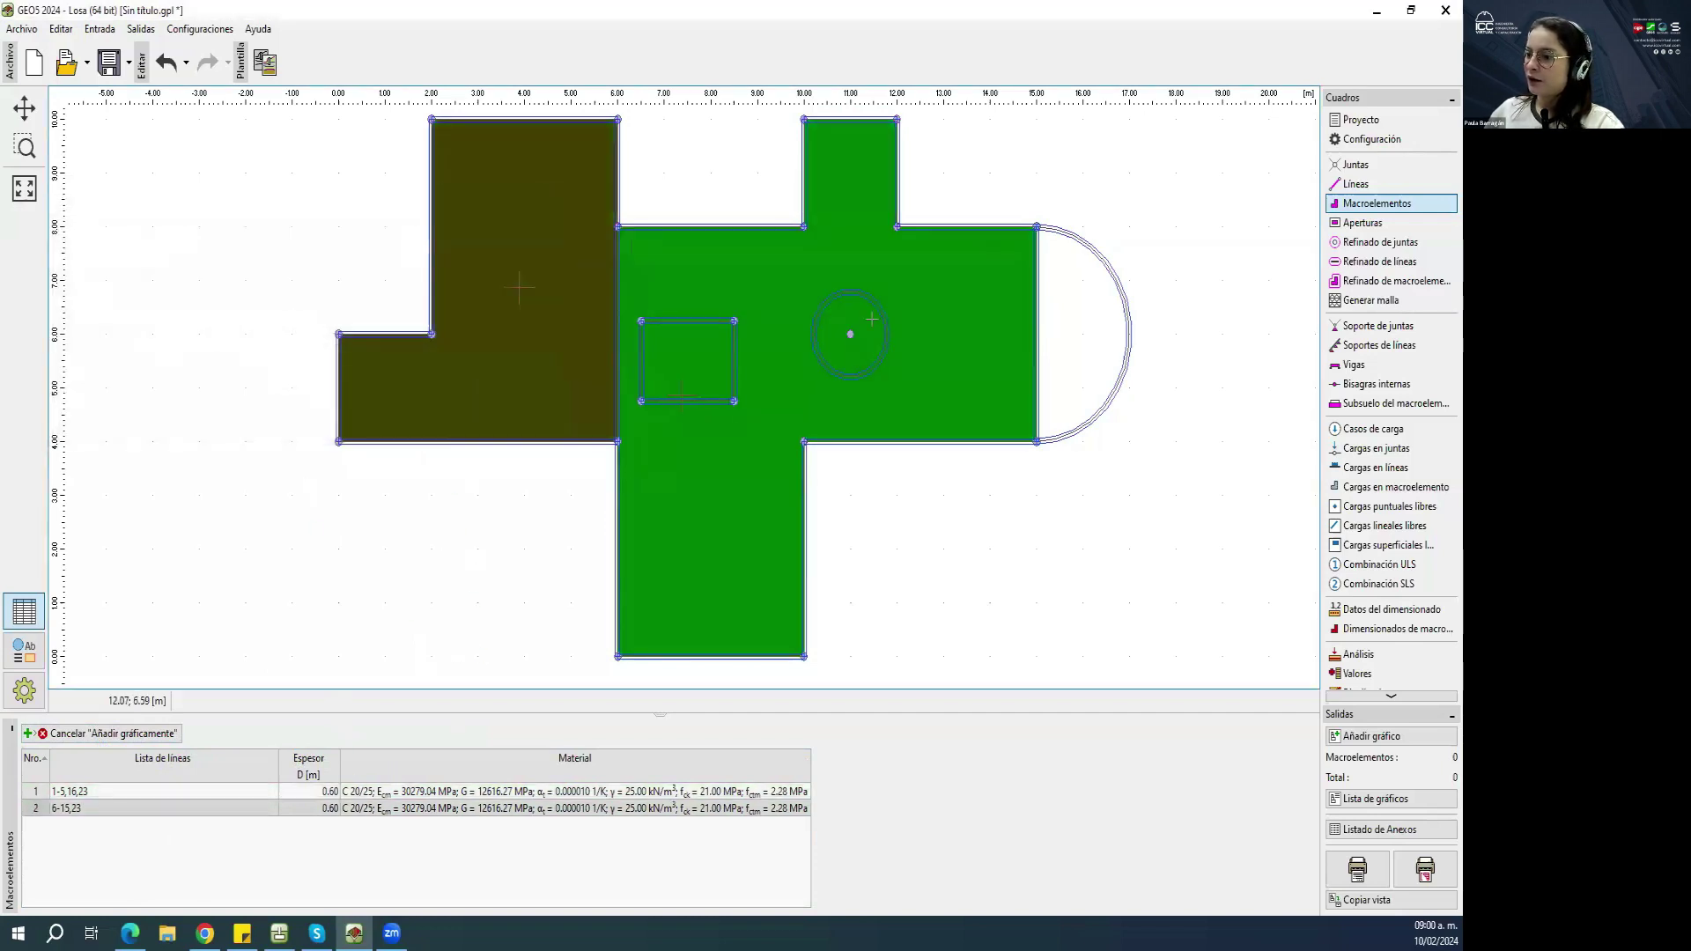
Add the semicircular region bounded by lines 11,17 as a 0.60 m thick macroelement with the same concrete, and finish macroelement entry.
click(1038, 343)
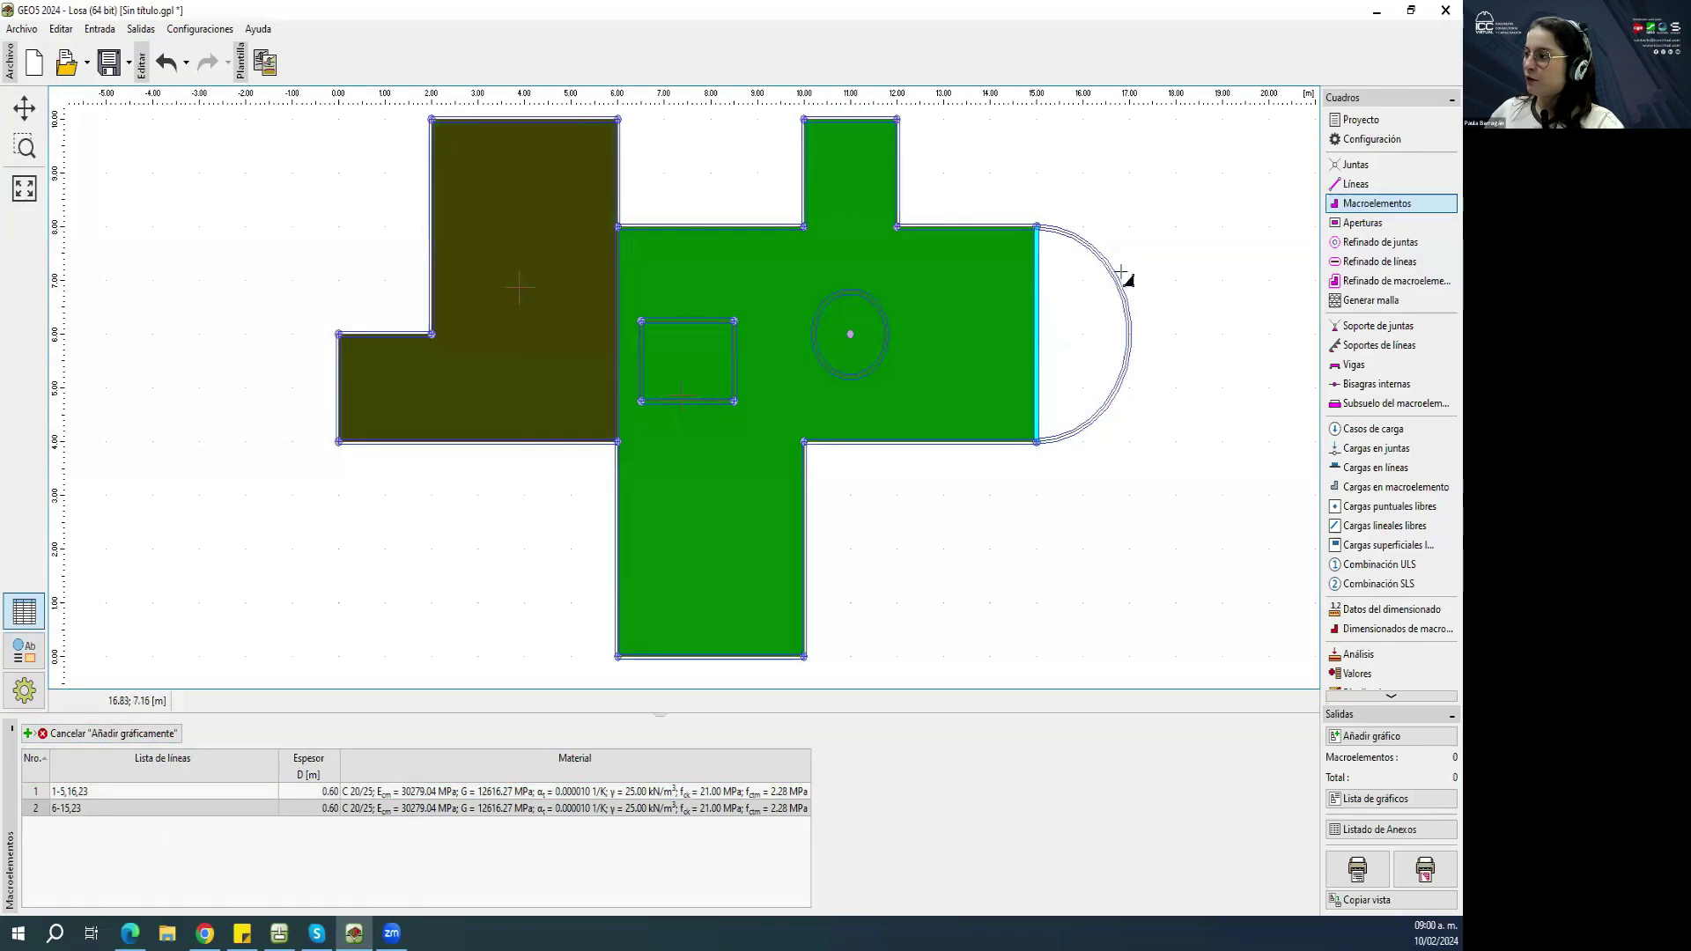
click(1121, 289)
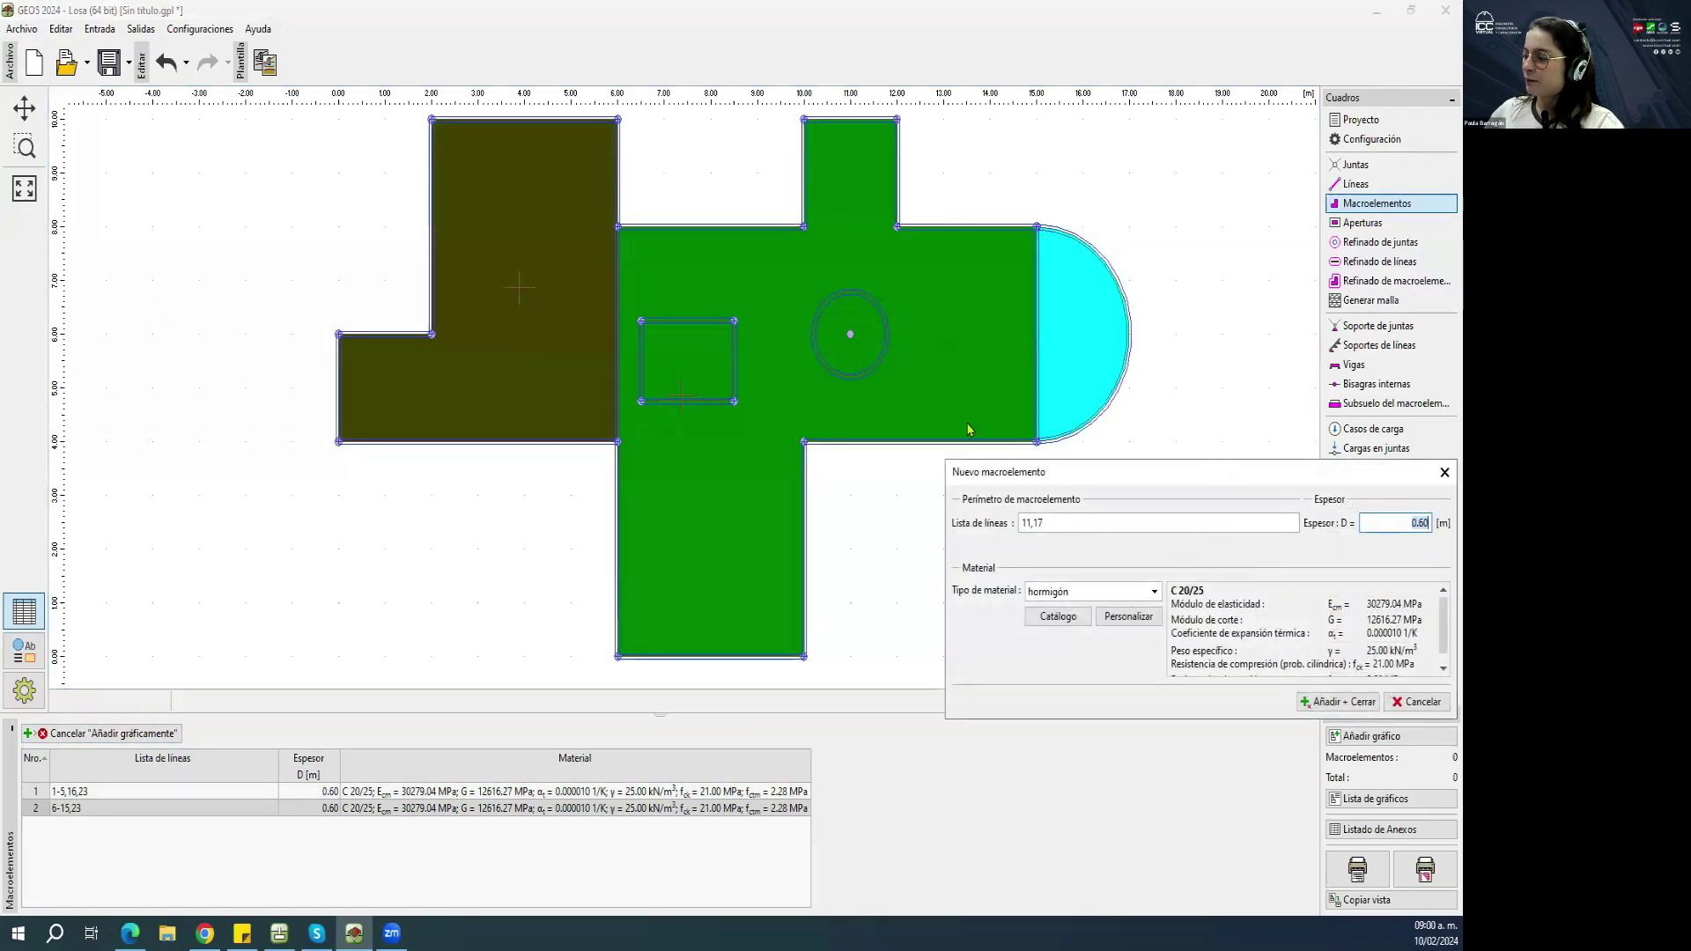
click(1070, 643)
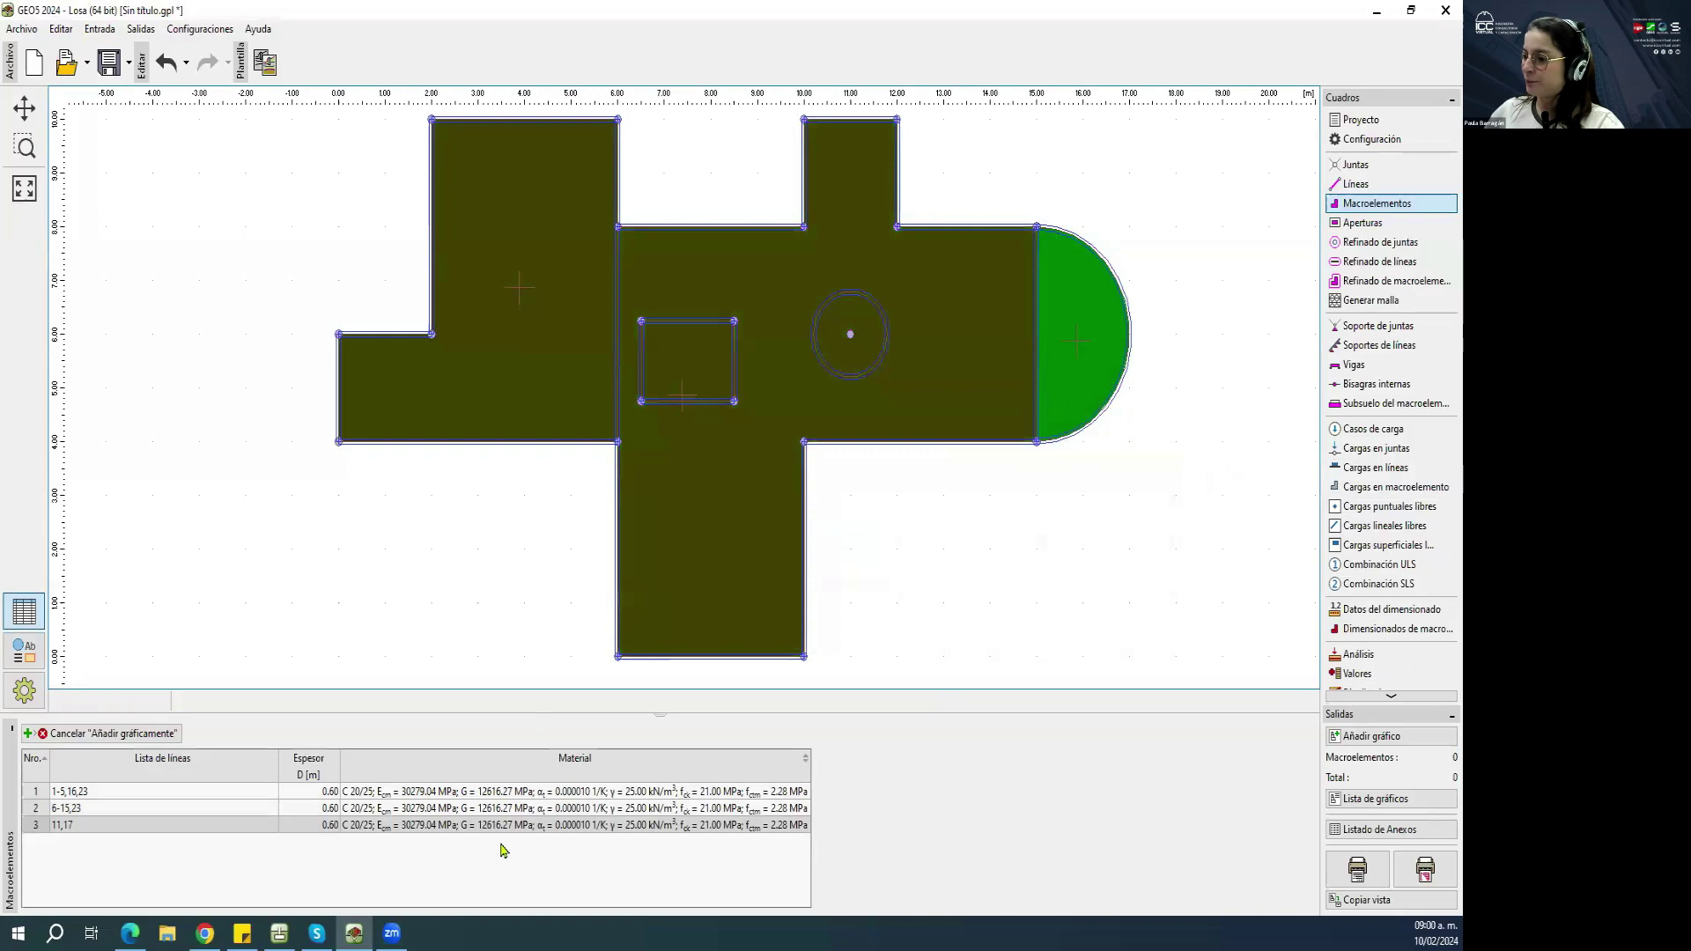
right_click(596, 532)
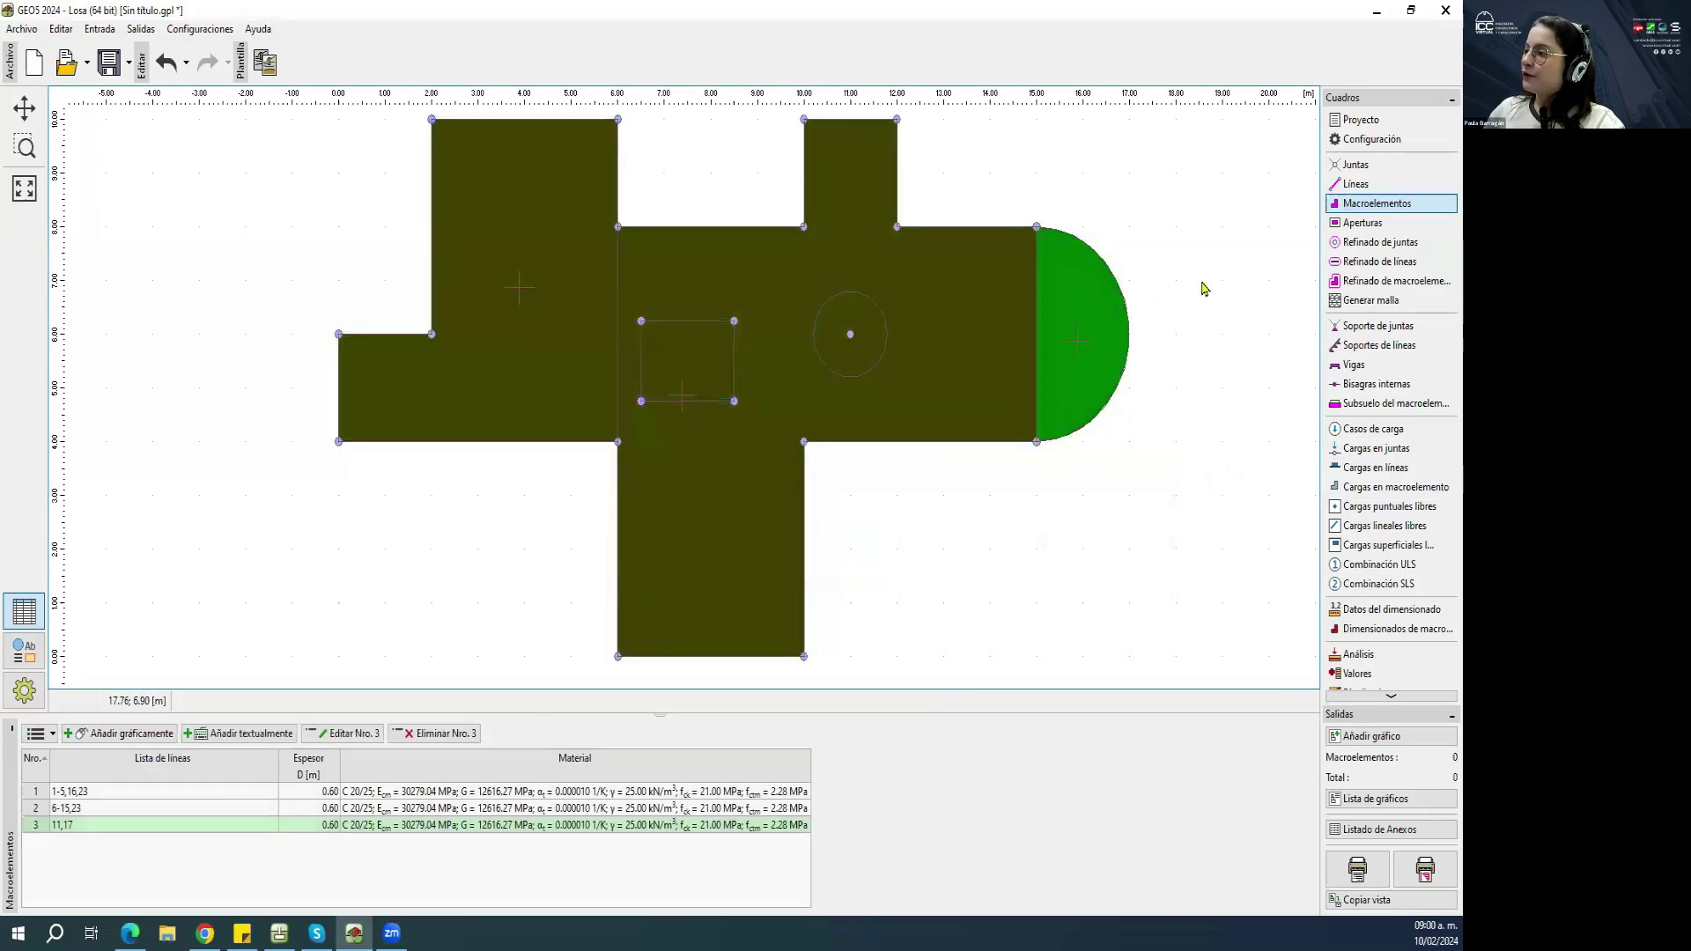
Add the rectangle, lines 18-21, and the circle, line 22, graphically as openings in the slab and finish opening entry.
click(1362, 223)
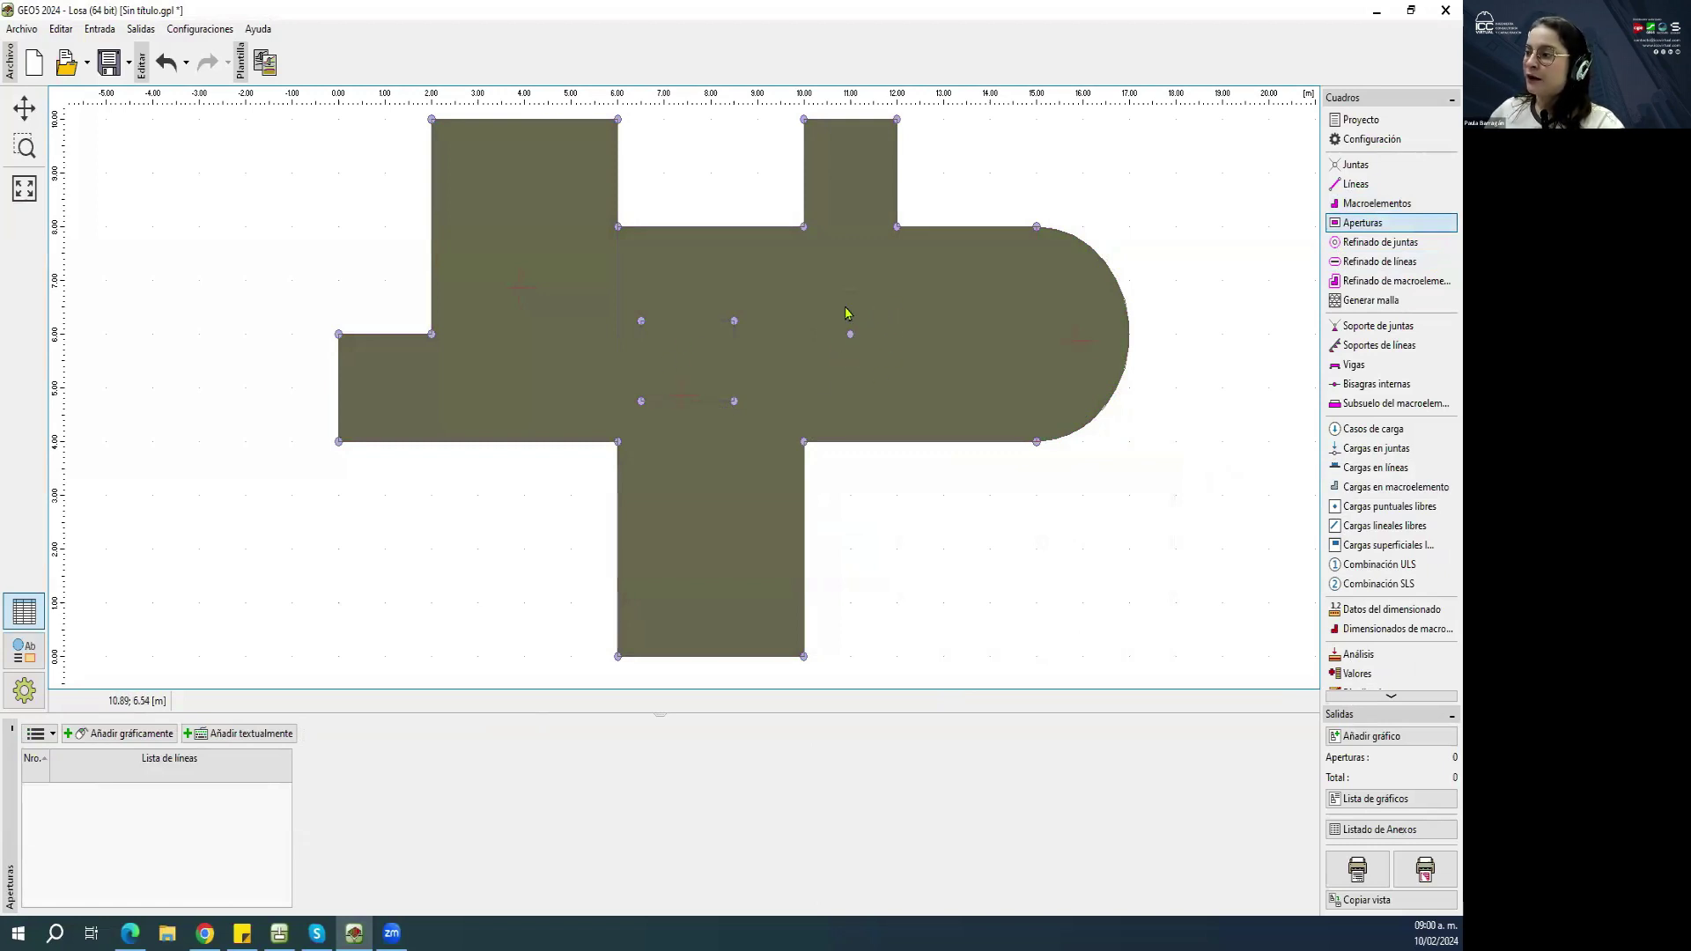
click(132, 734)
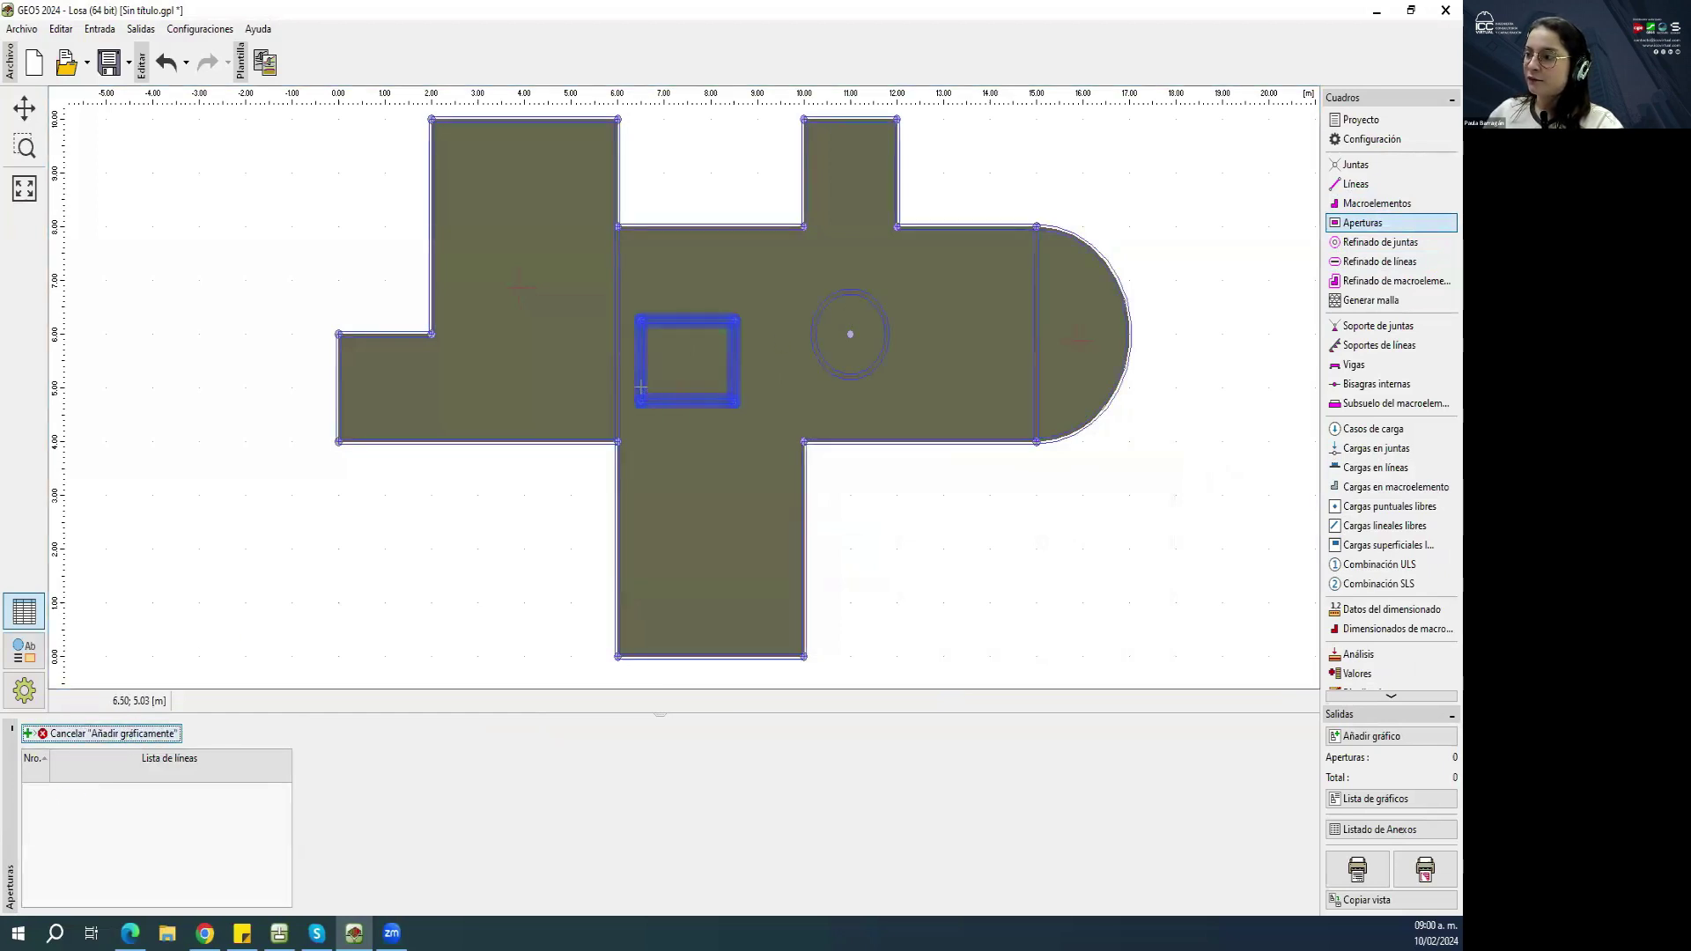
click(682, 404)
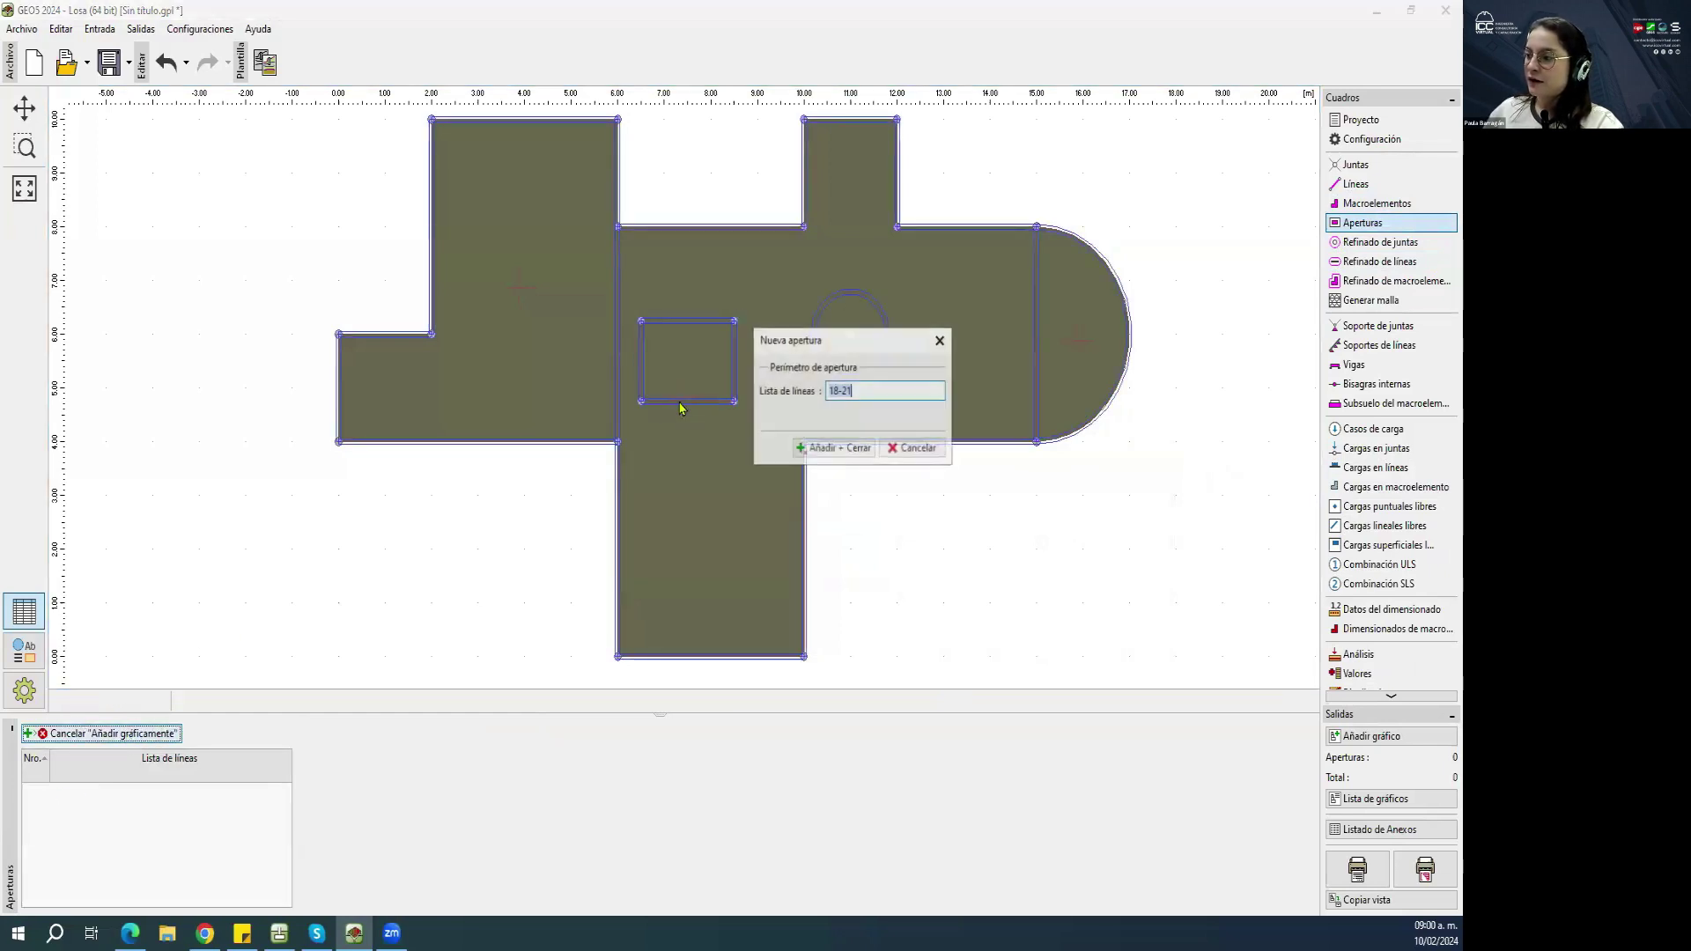
click(834, 448)
click(838, 370)
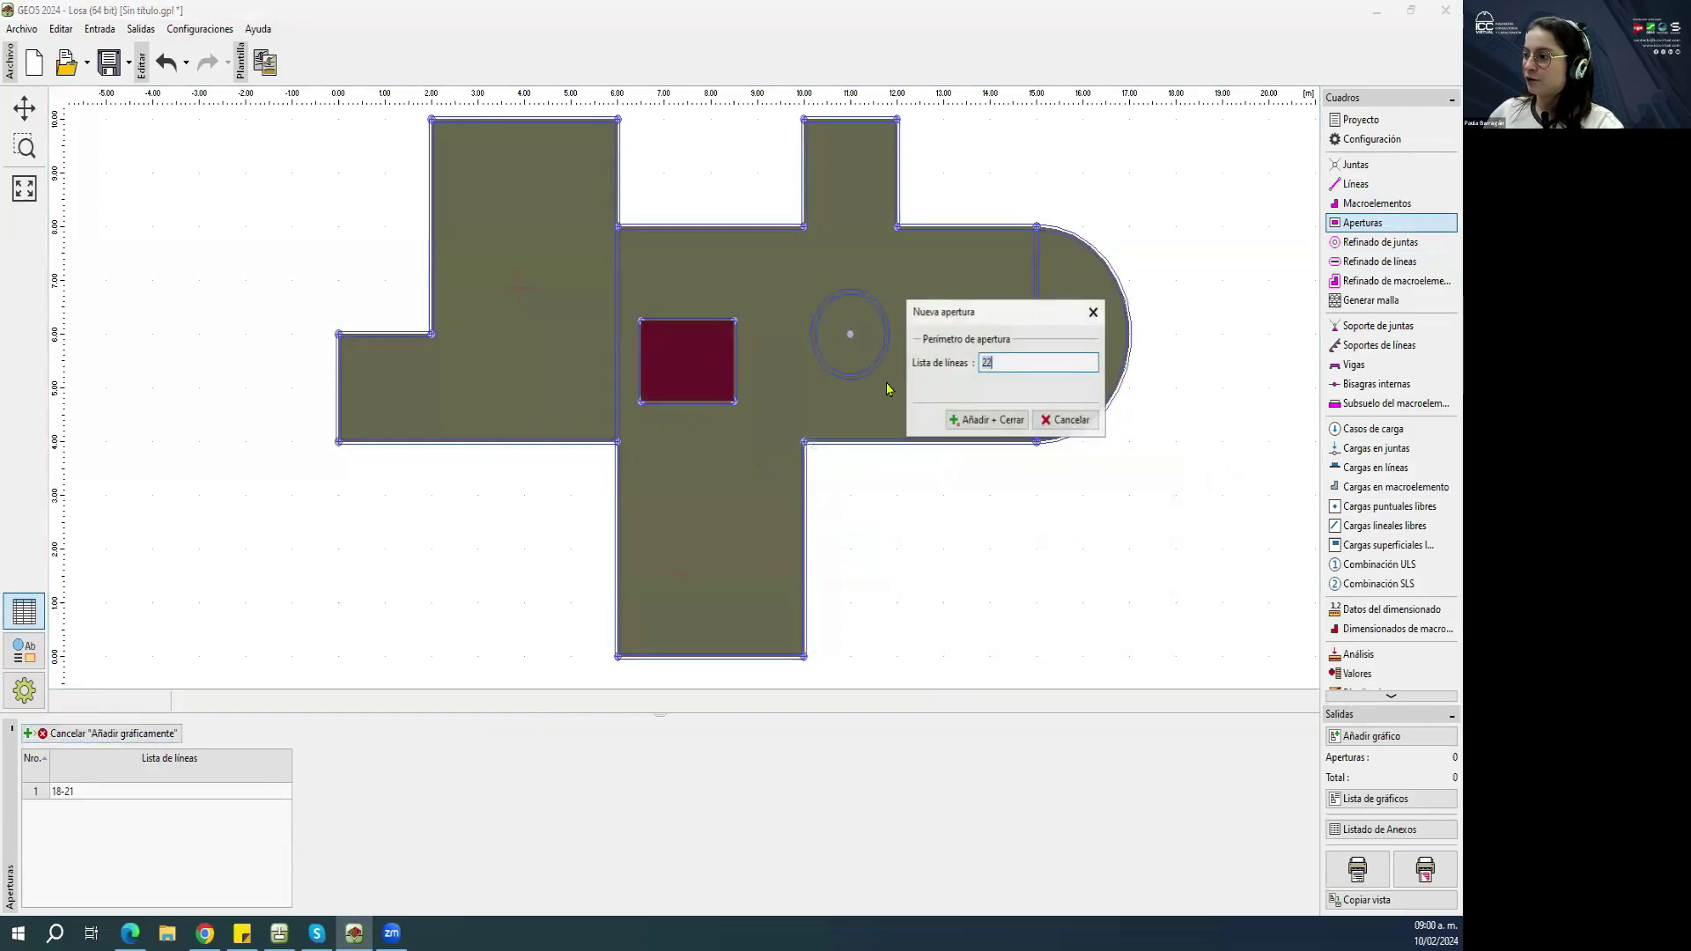
click(969, 421)
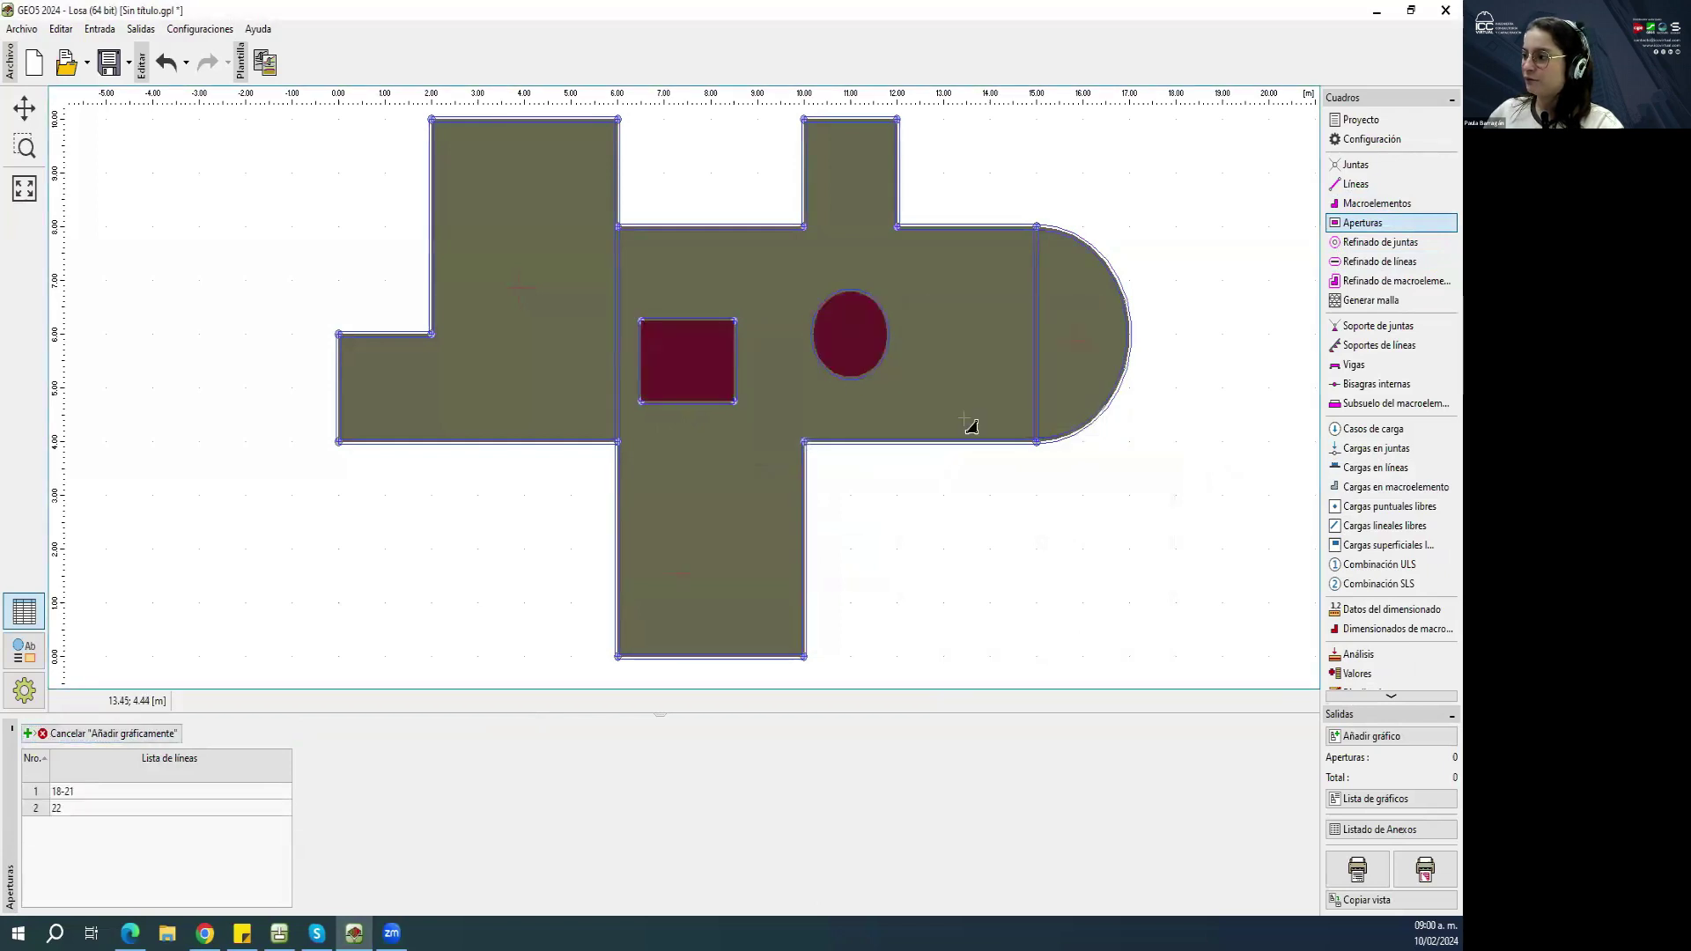
click(109, 734)
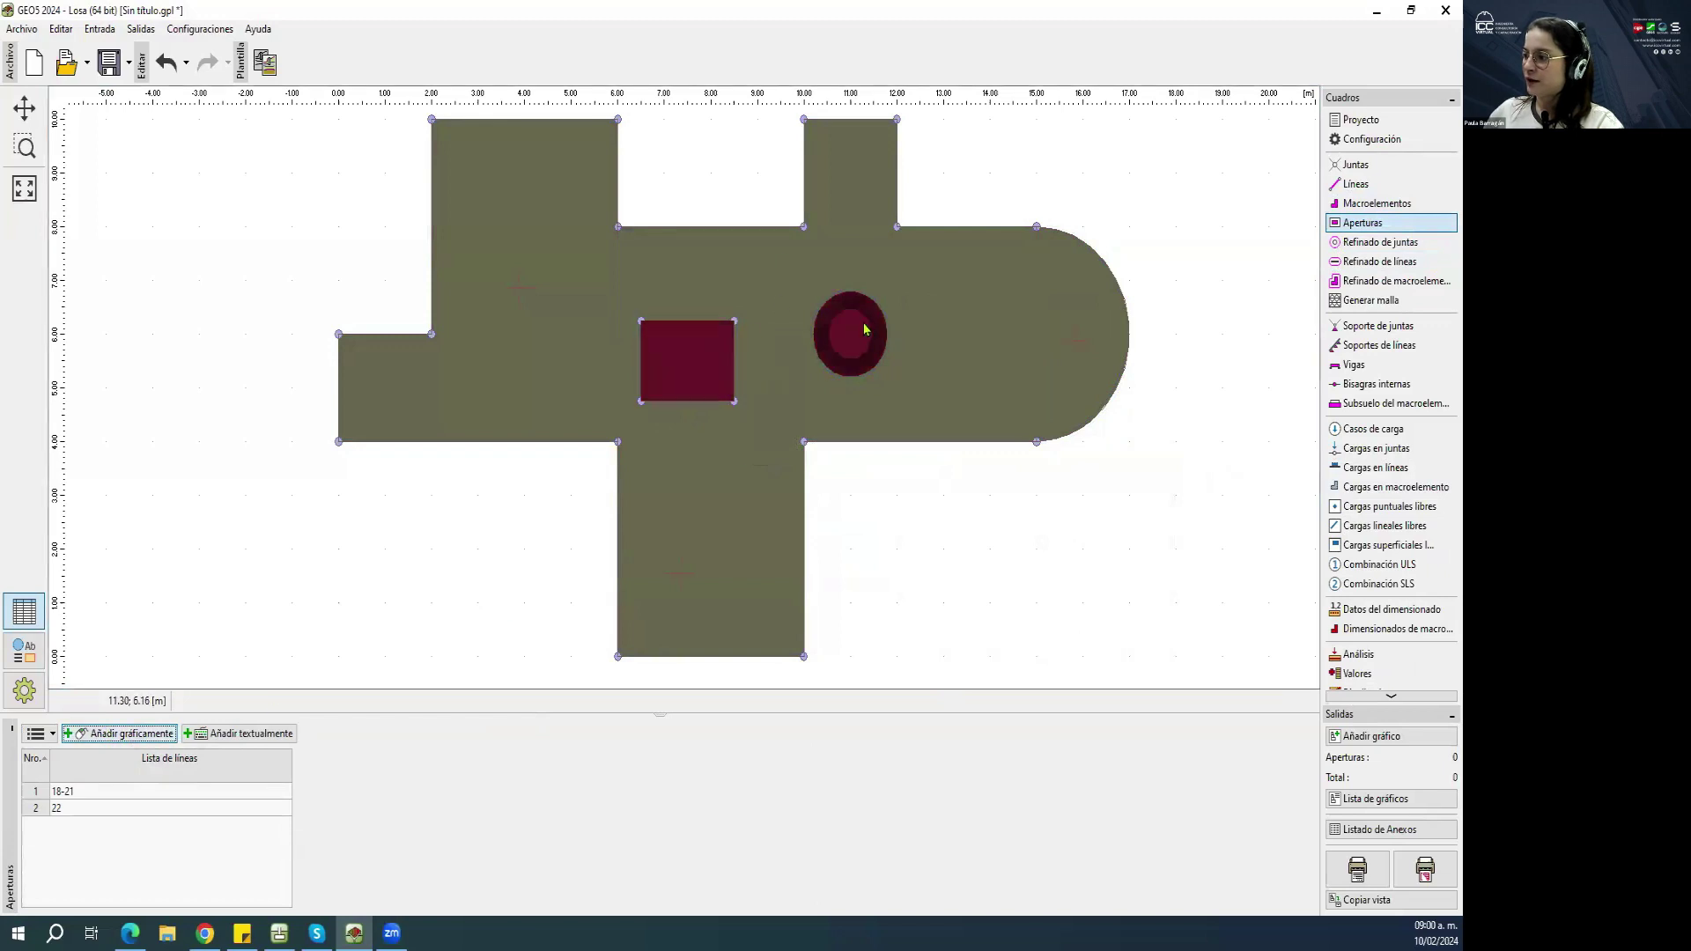
scroll(761, 385, down, 2)
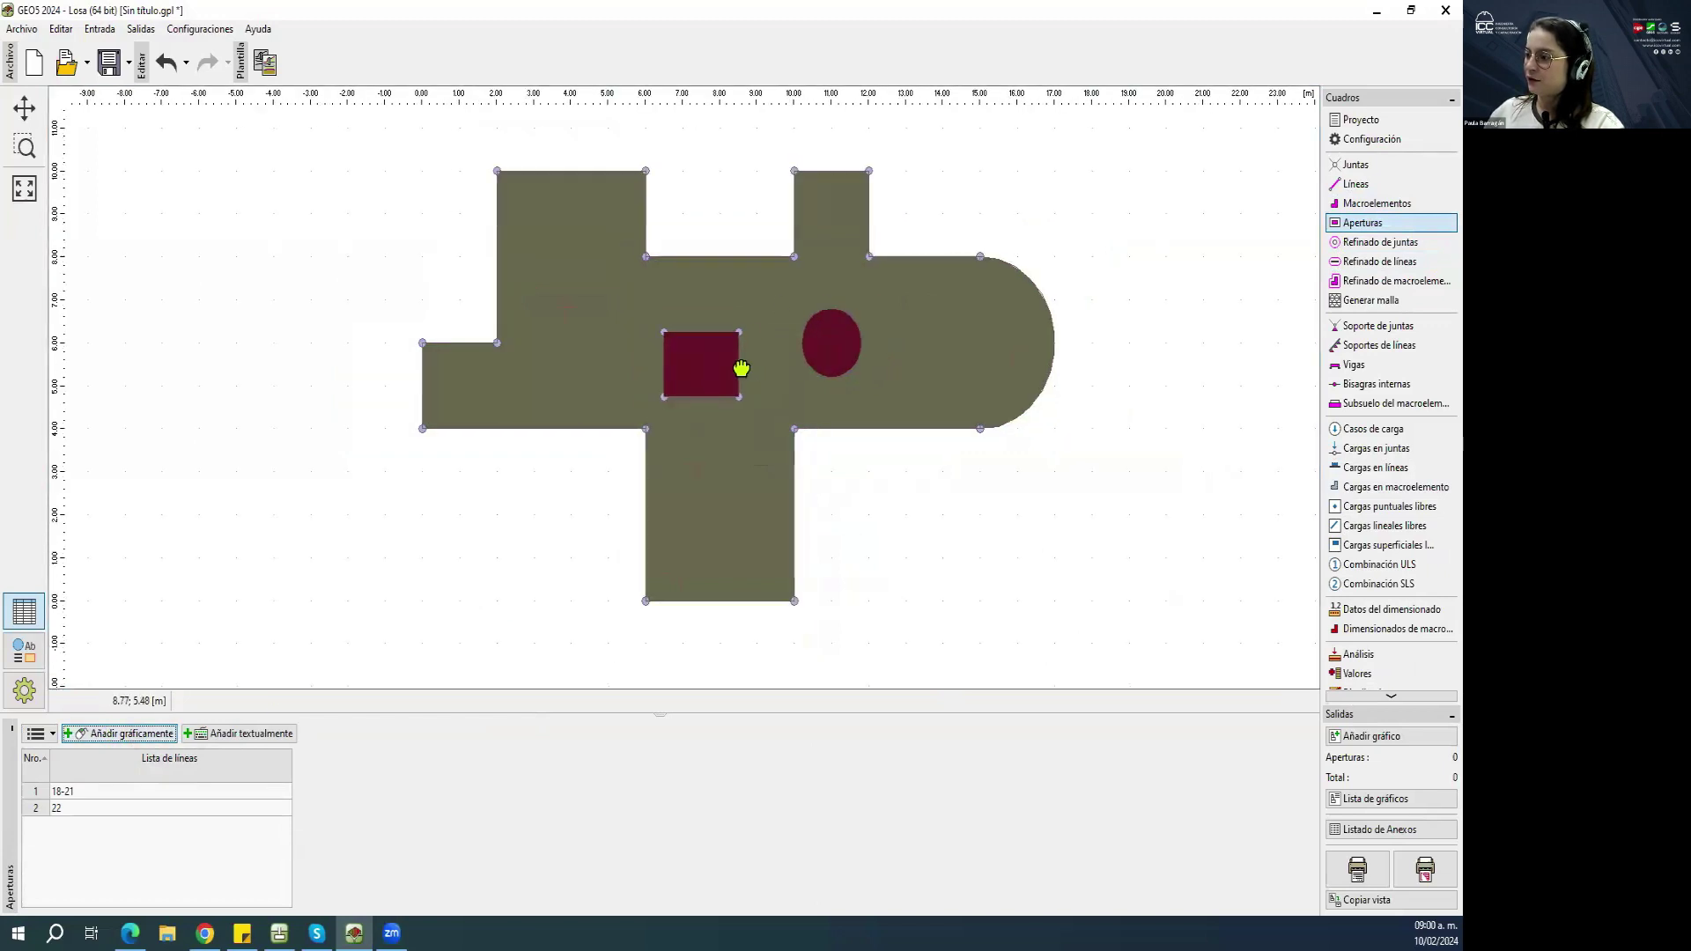
Generate the finite element mesh with triangular elements and a 1.00 m element edge length.
click(1347, 243)
click(1370, 262)
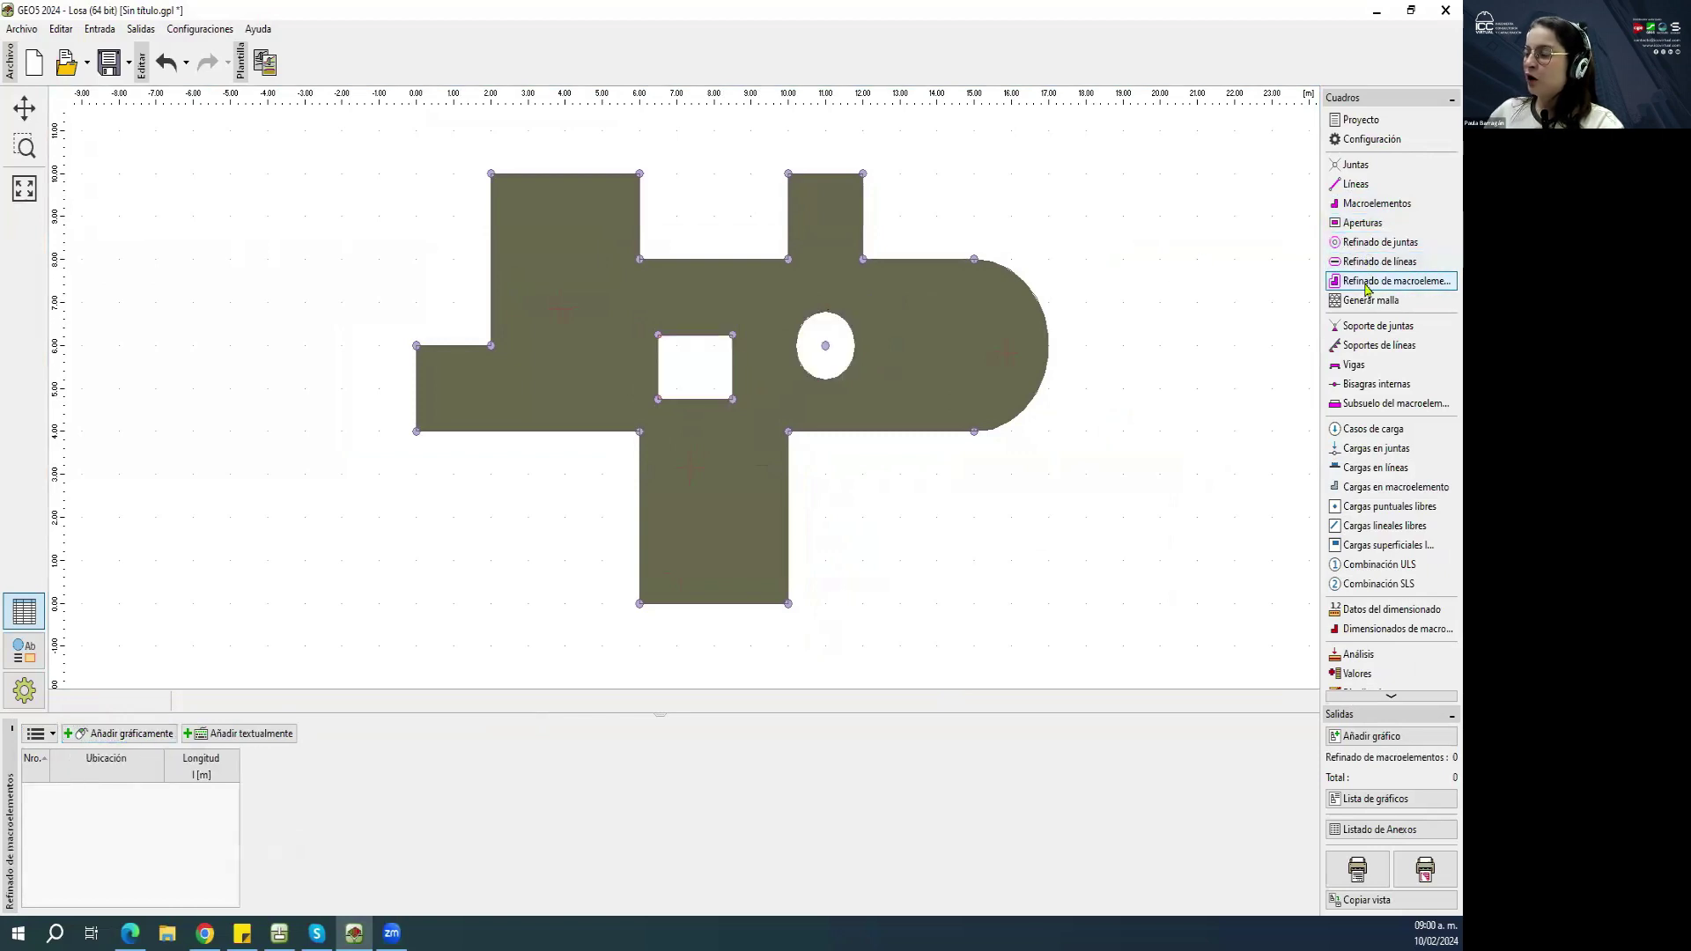
click(1368, 301)
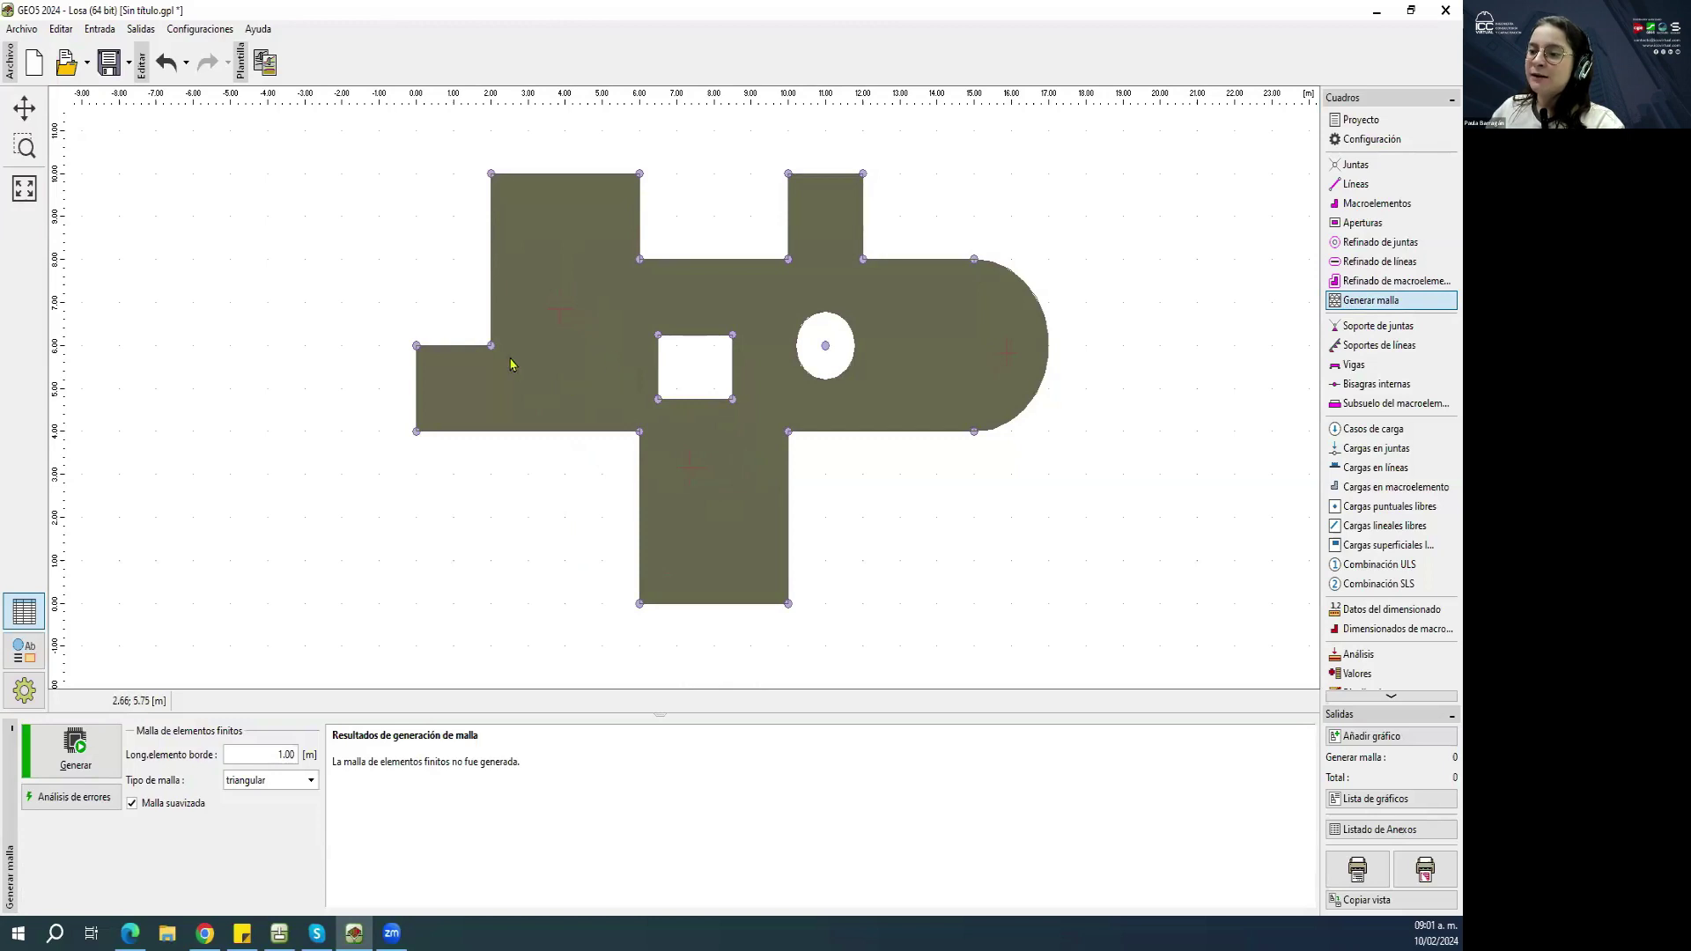
double_click(256, 755)
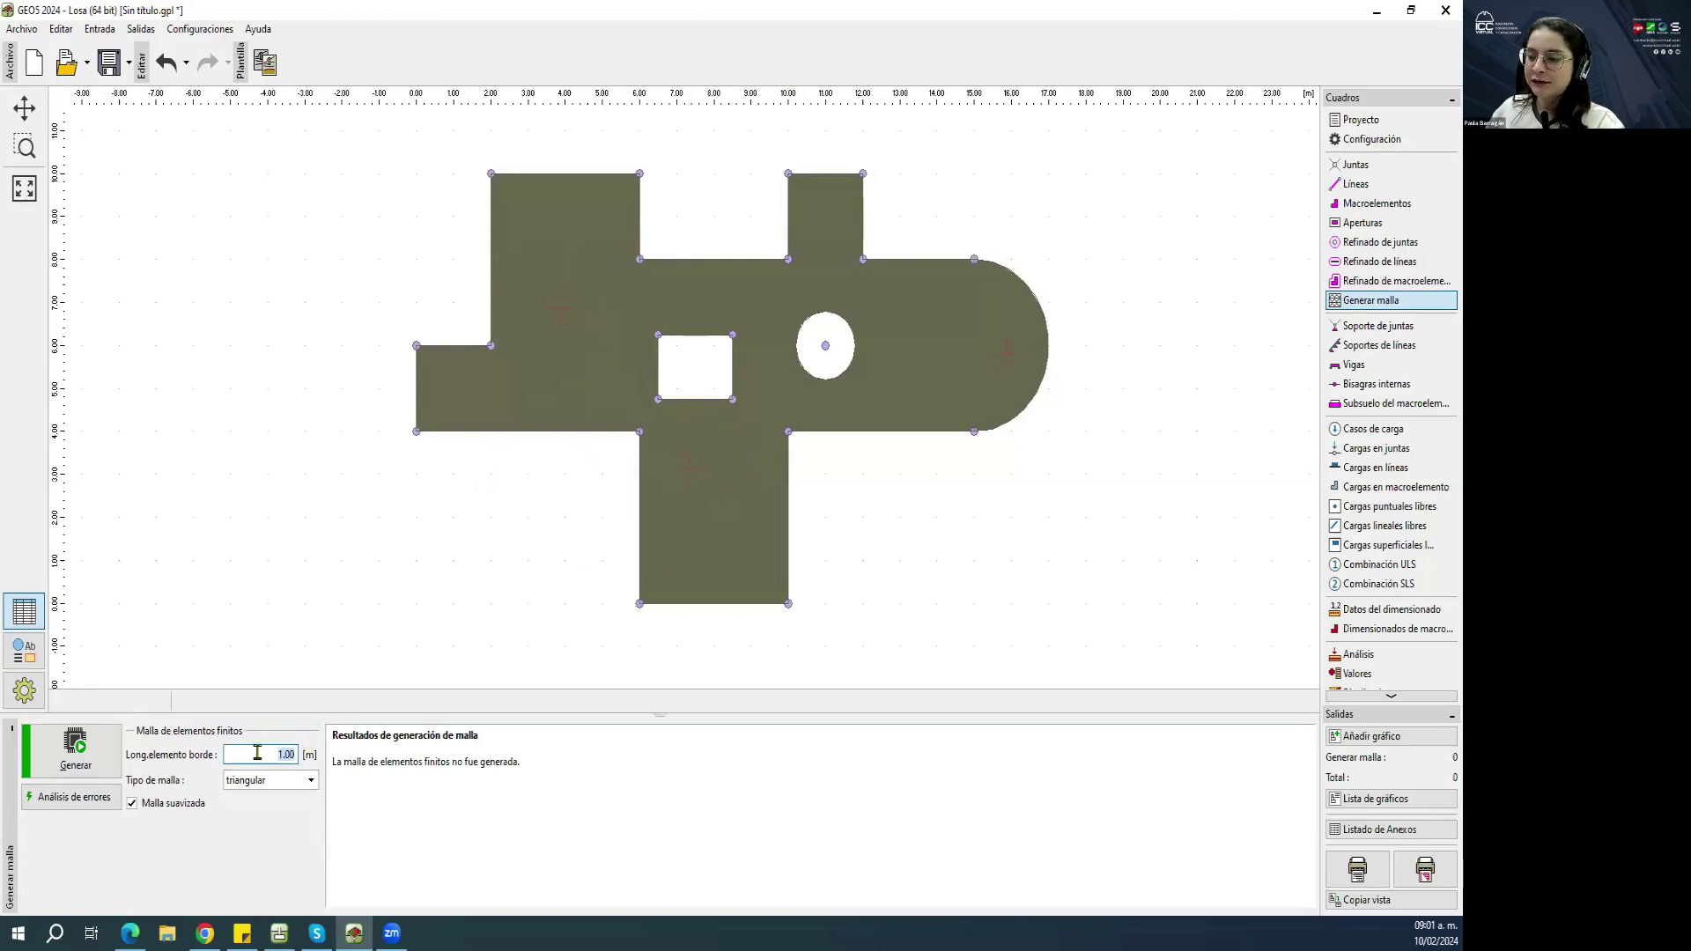
click(268, 780)
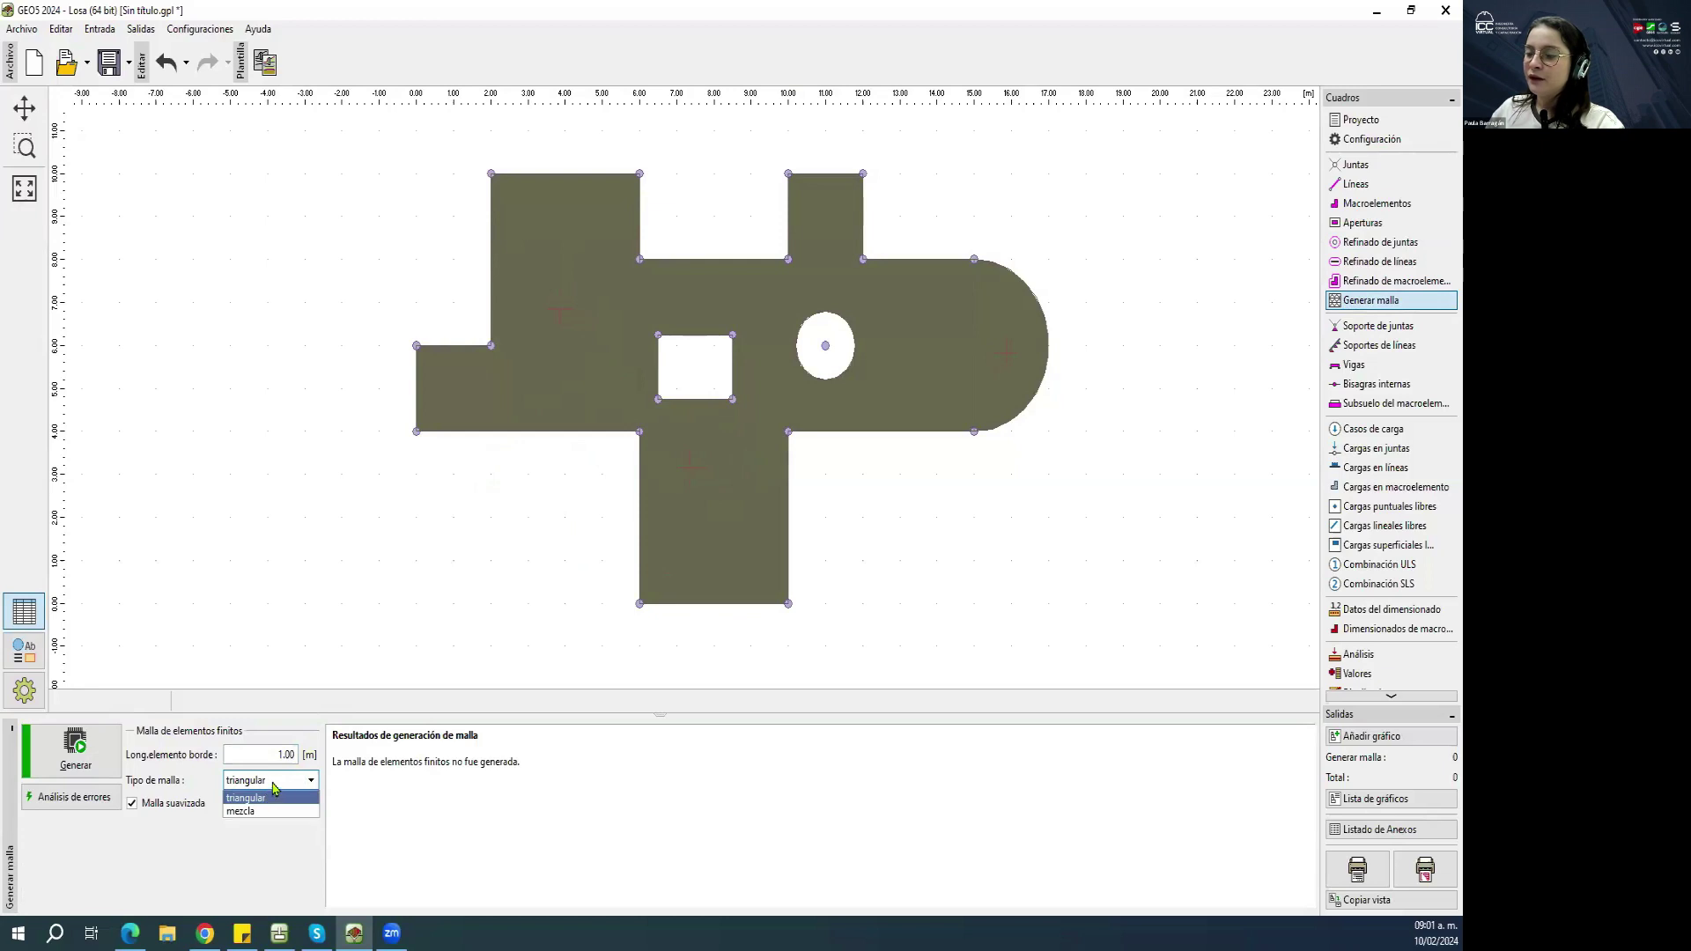
click(256, 799)
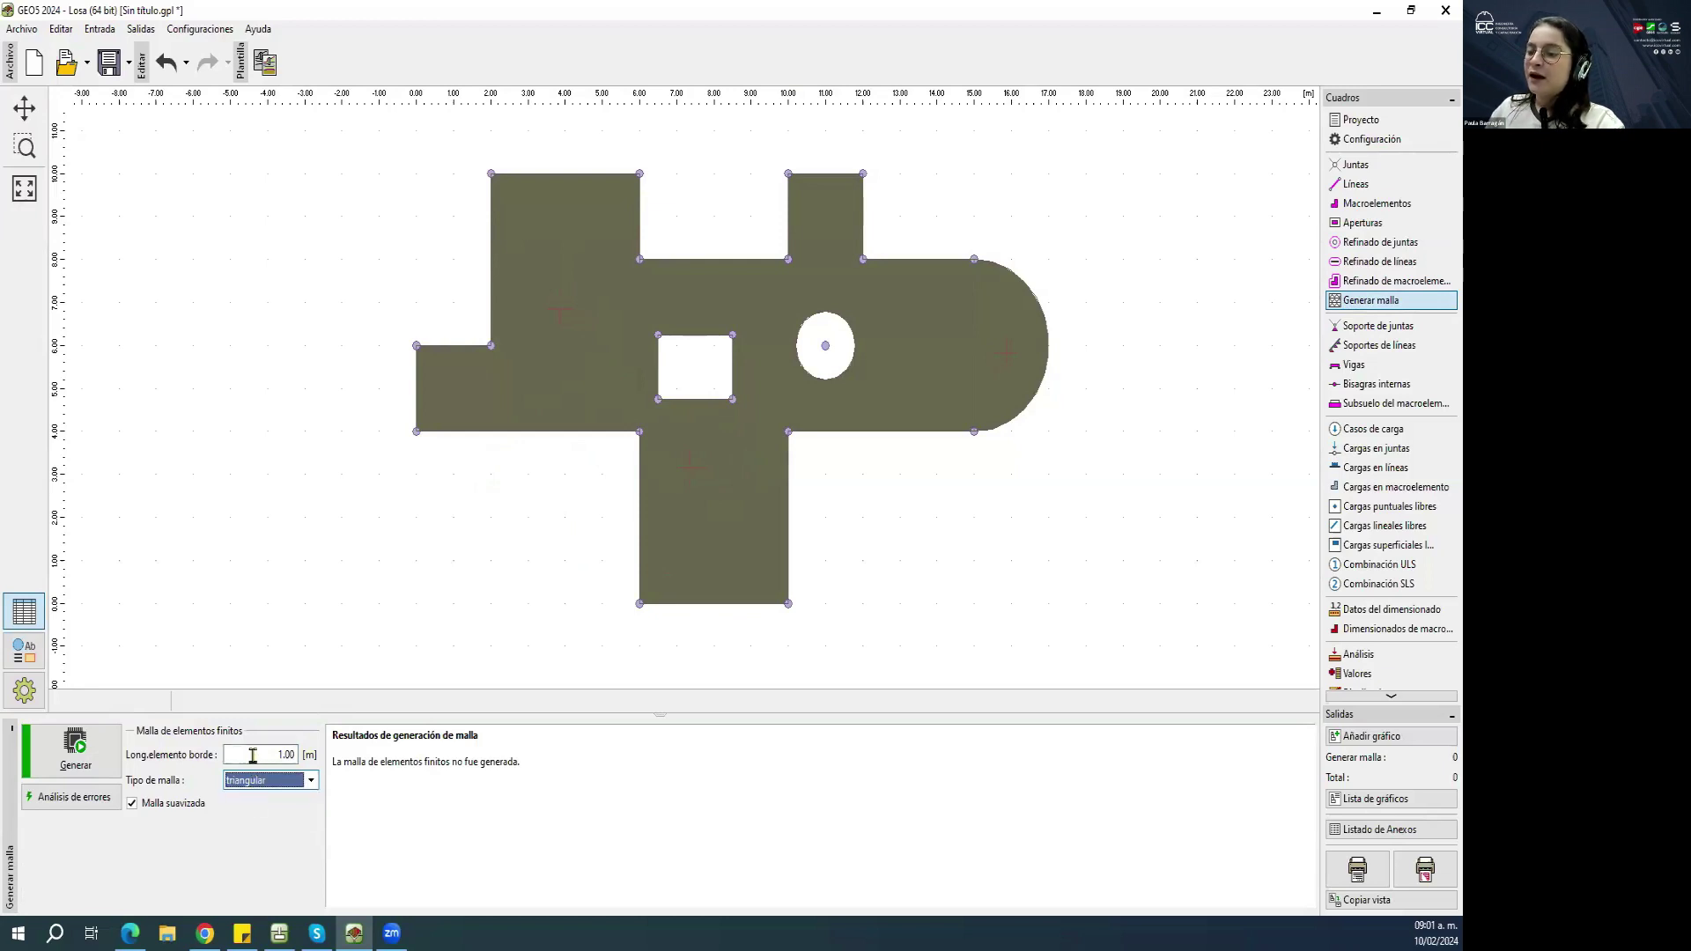
click(291, 755)
double_click(292, 754)
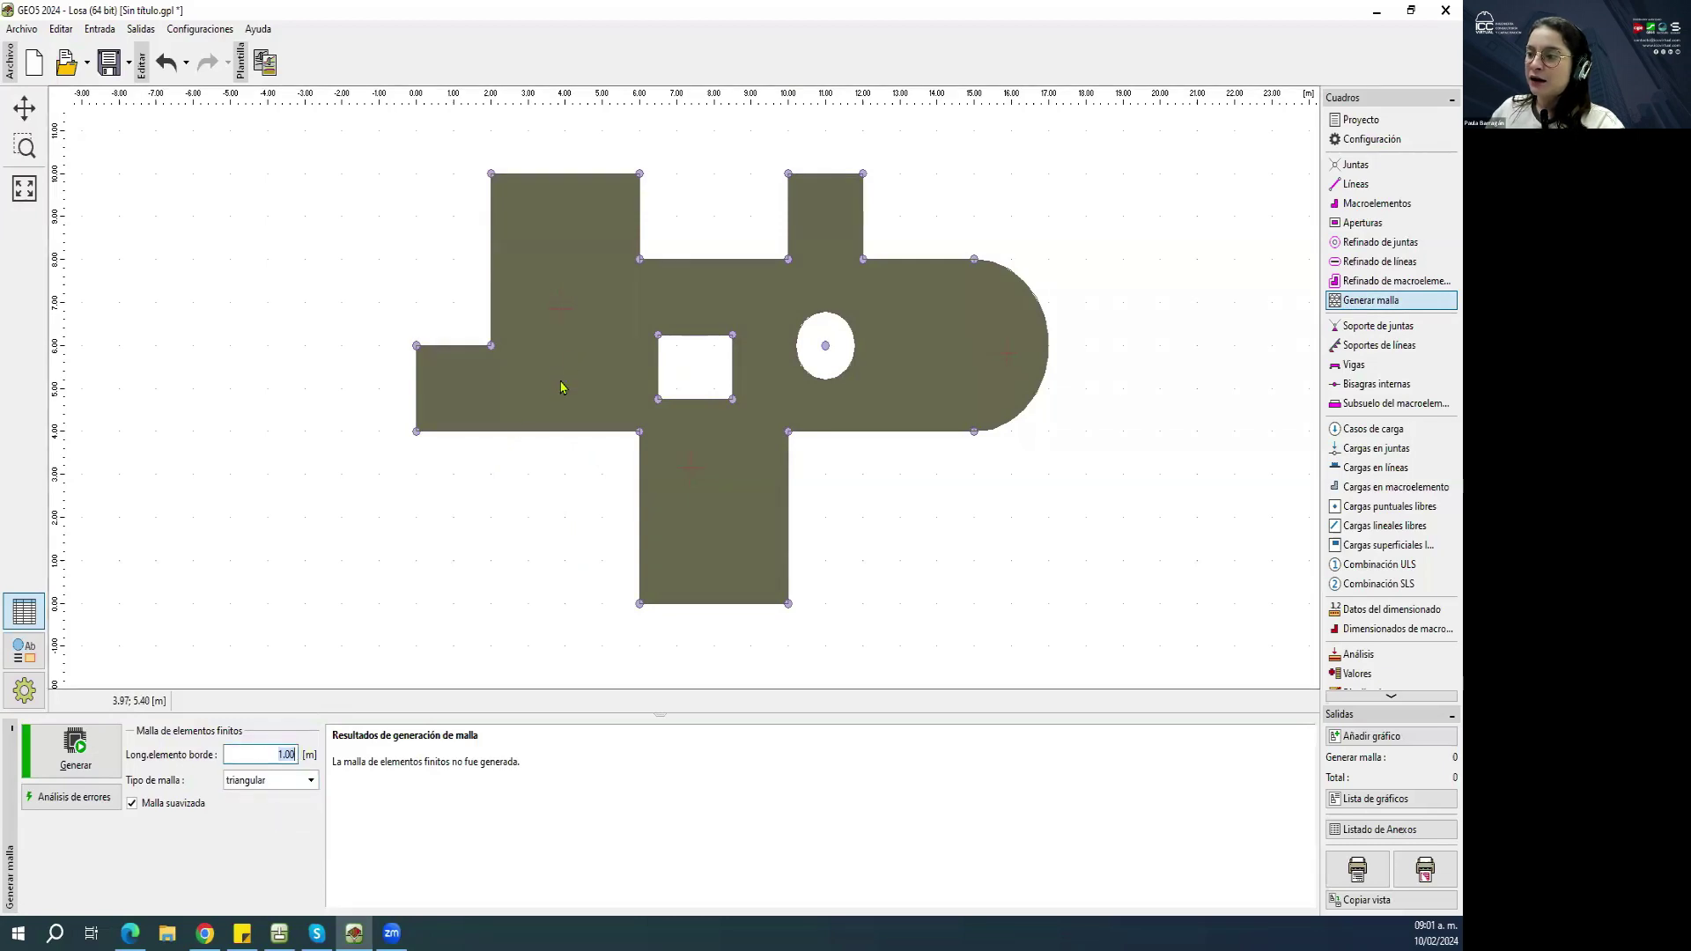
click(75, 748)
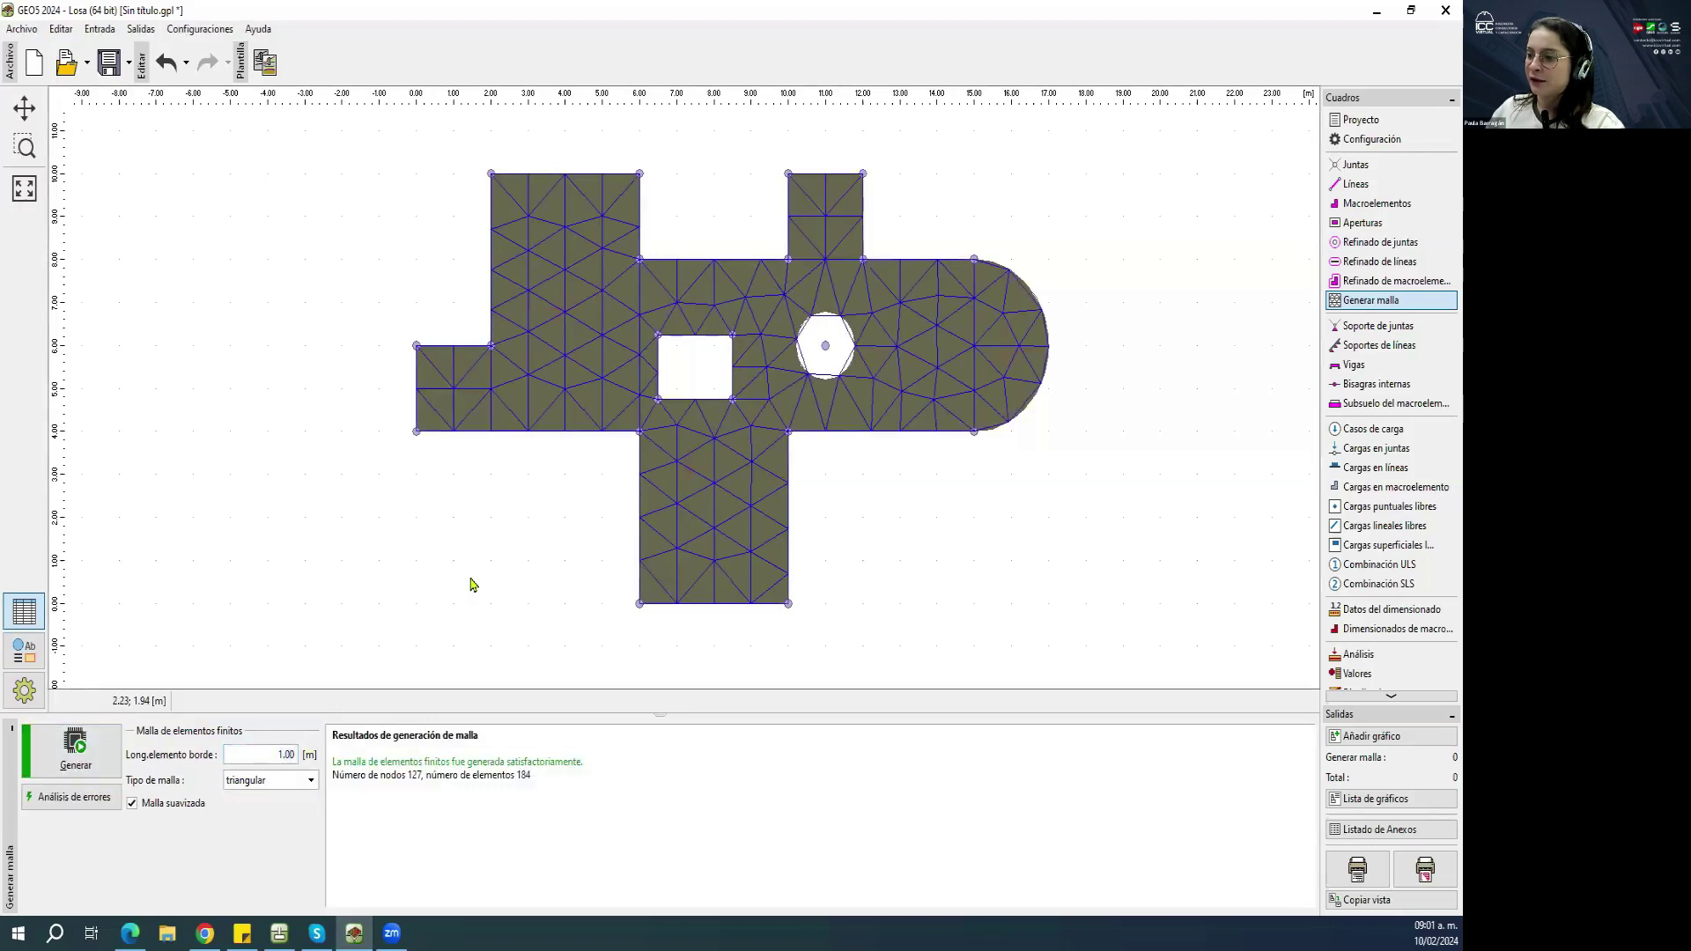
Try generating the mesh with a 0.5 m element edge length, and regenerate it with 1.00 m.
click(263, 753)
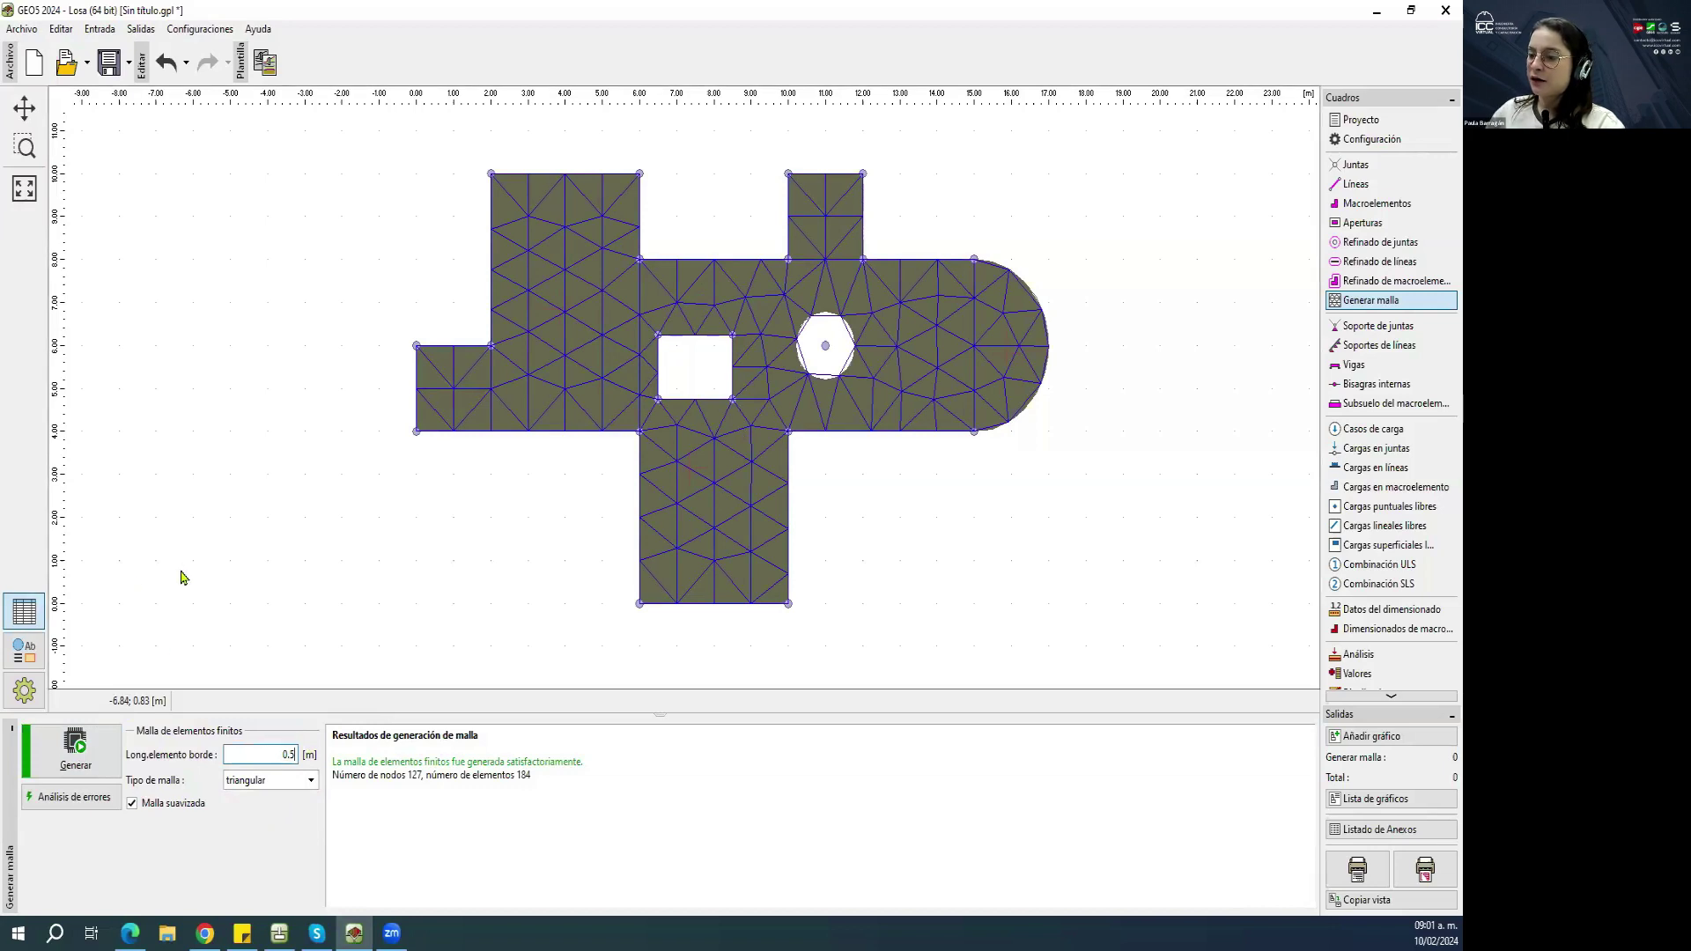
click(94, 748)
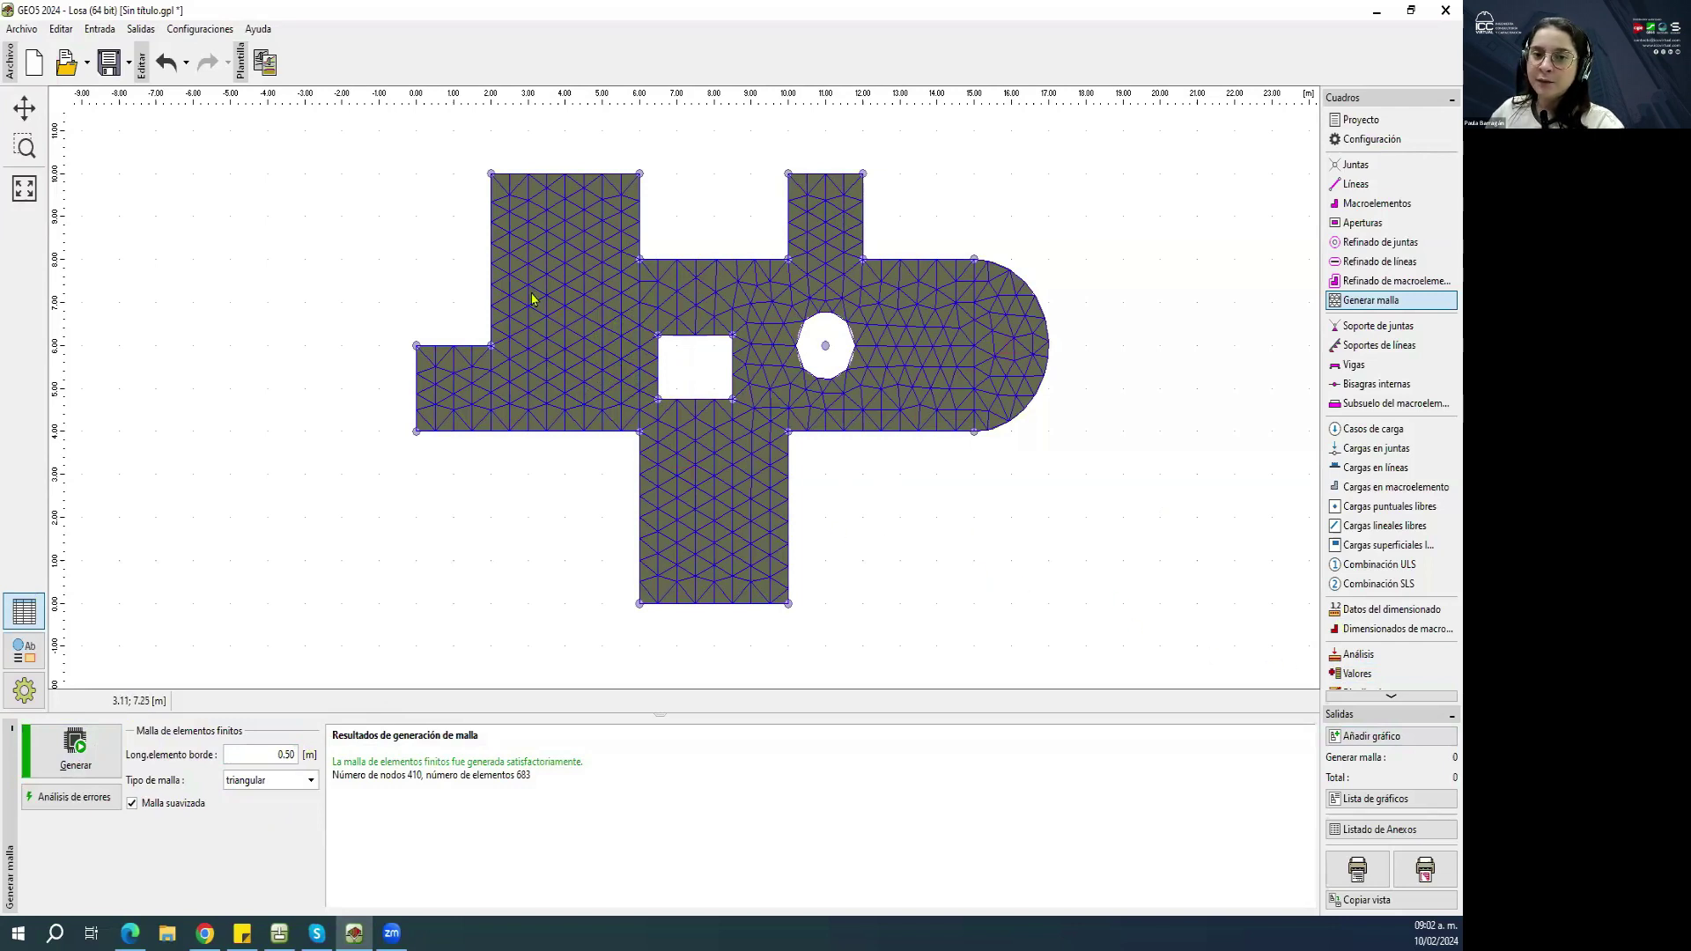
mouse_move(393, 761)
mouse_down()
mouse_move(392, 781)
mouse_move(418, 774)
mouse_up()
click(420, 763)
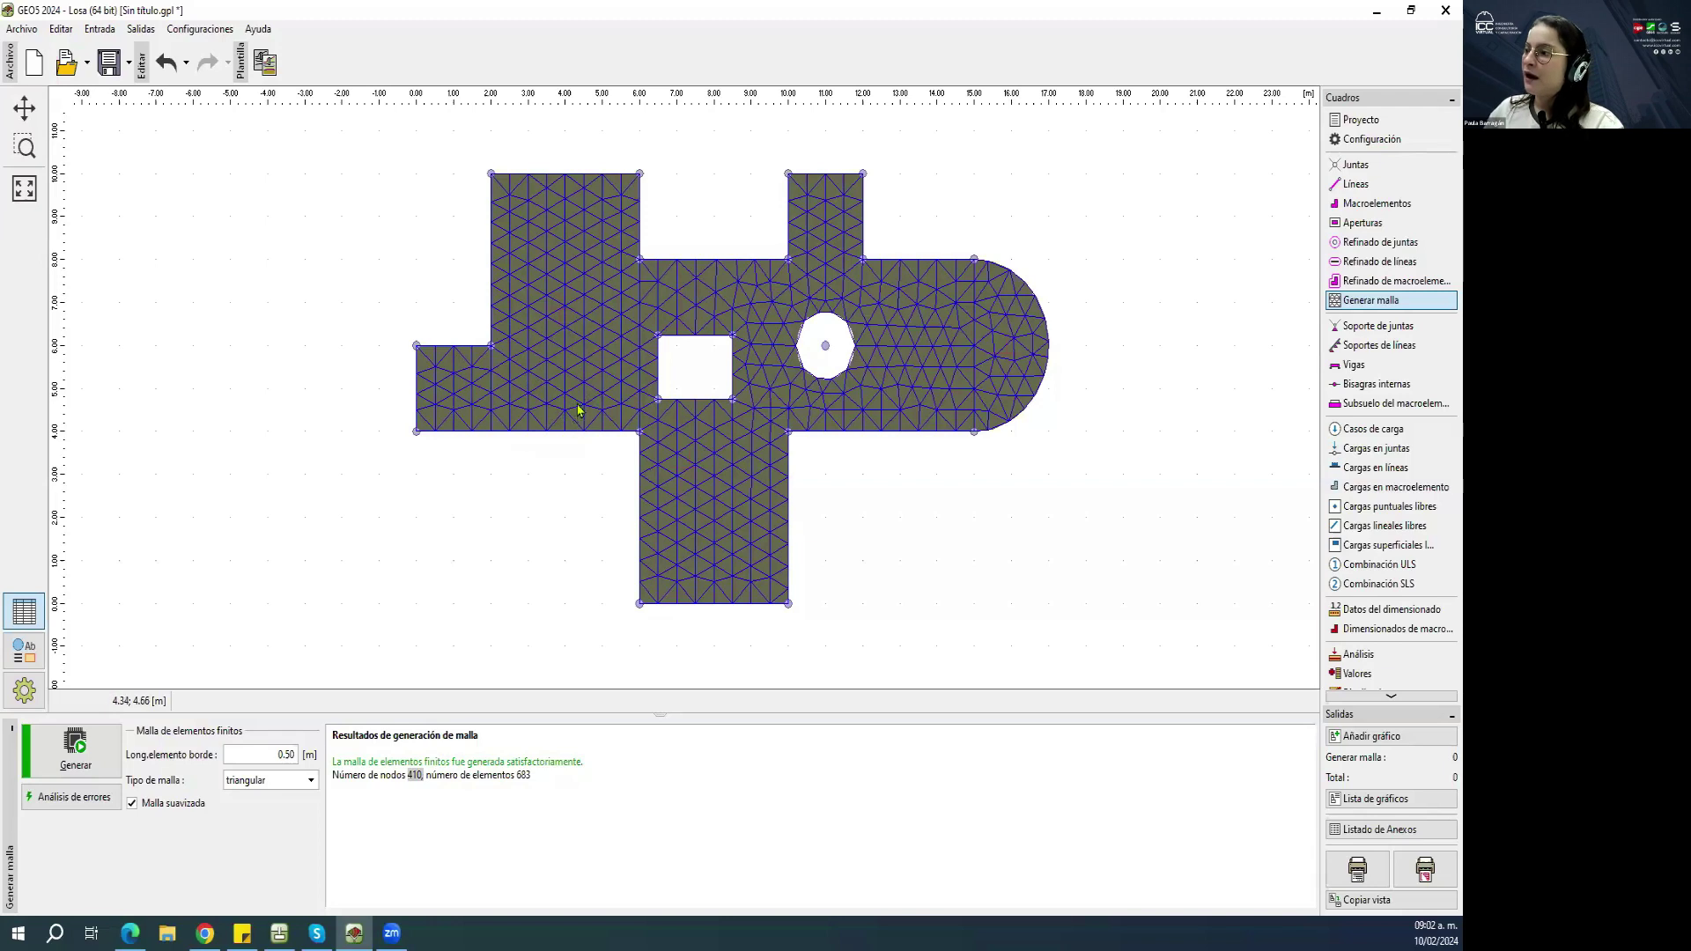
click(275, 751)
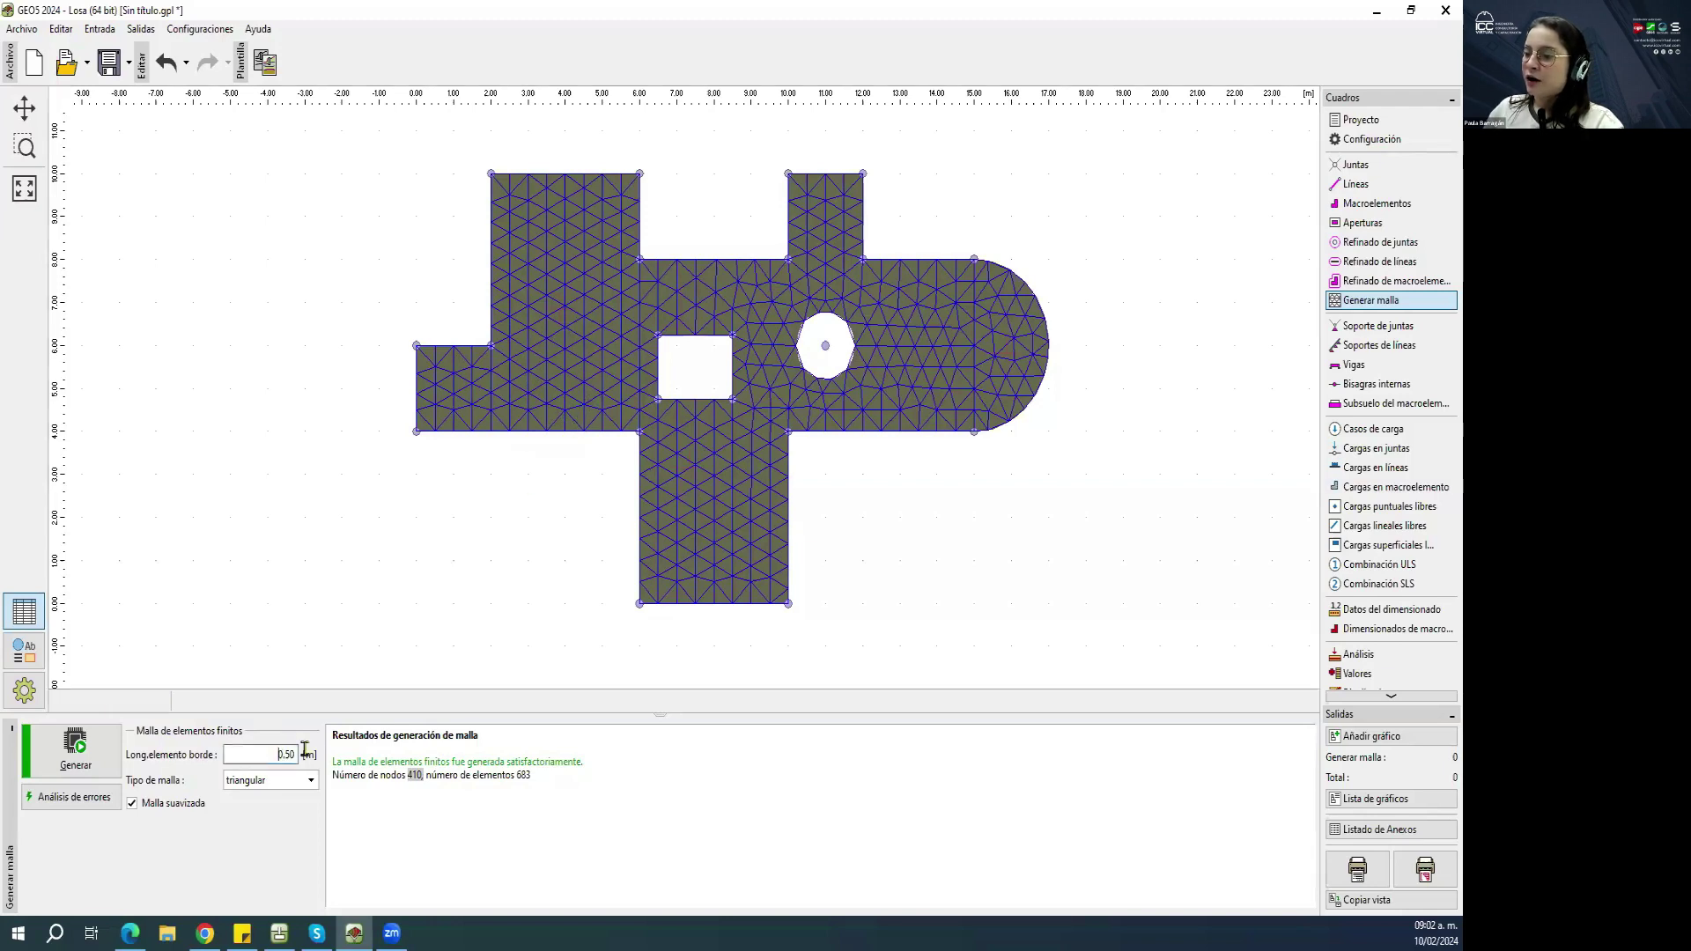
click(75, 744)
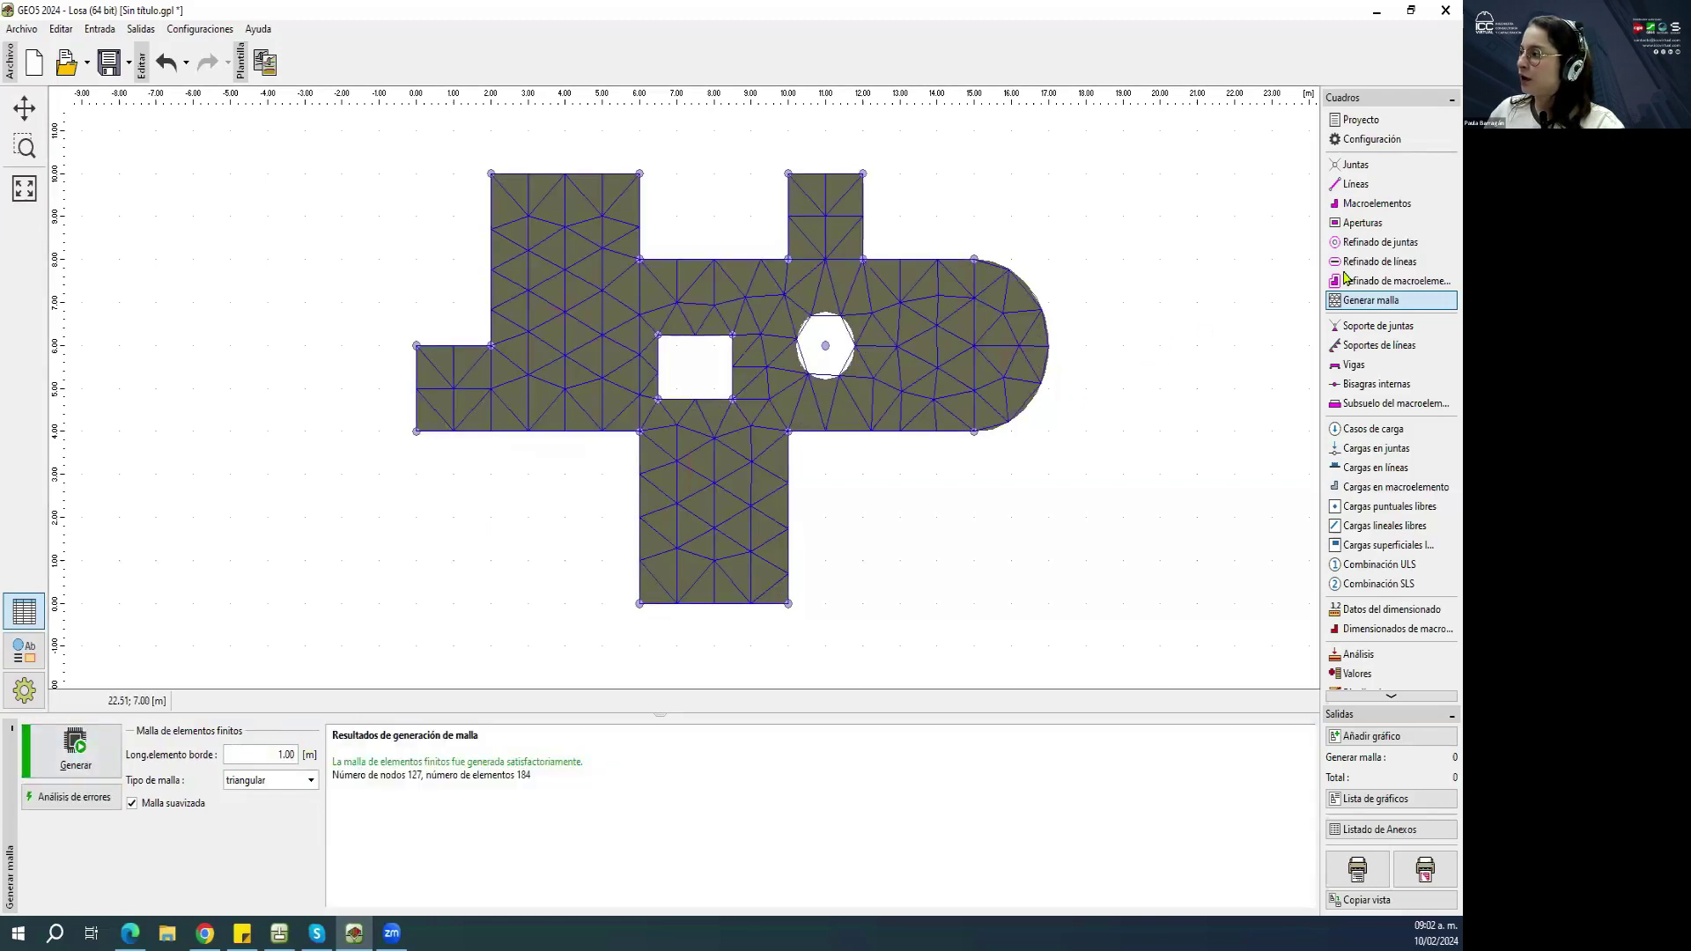
Switch to joint refinement (Refinado de juntas) for the slab.
click(1396, 248)
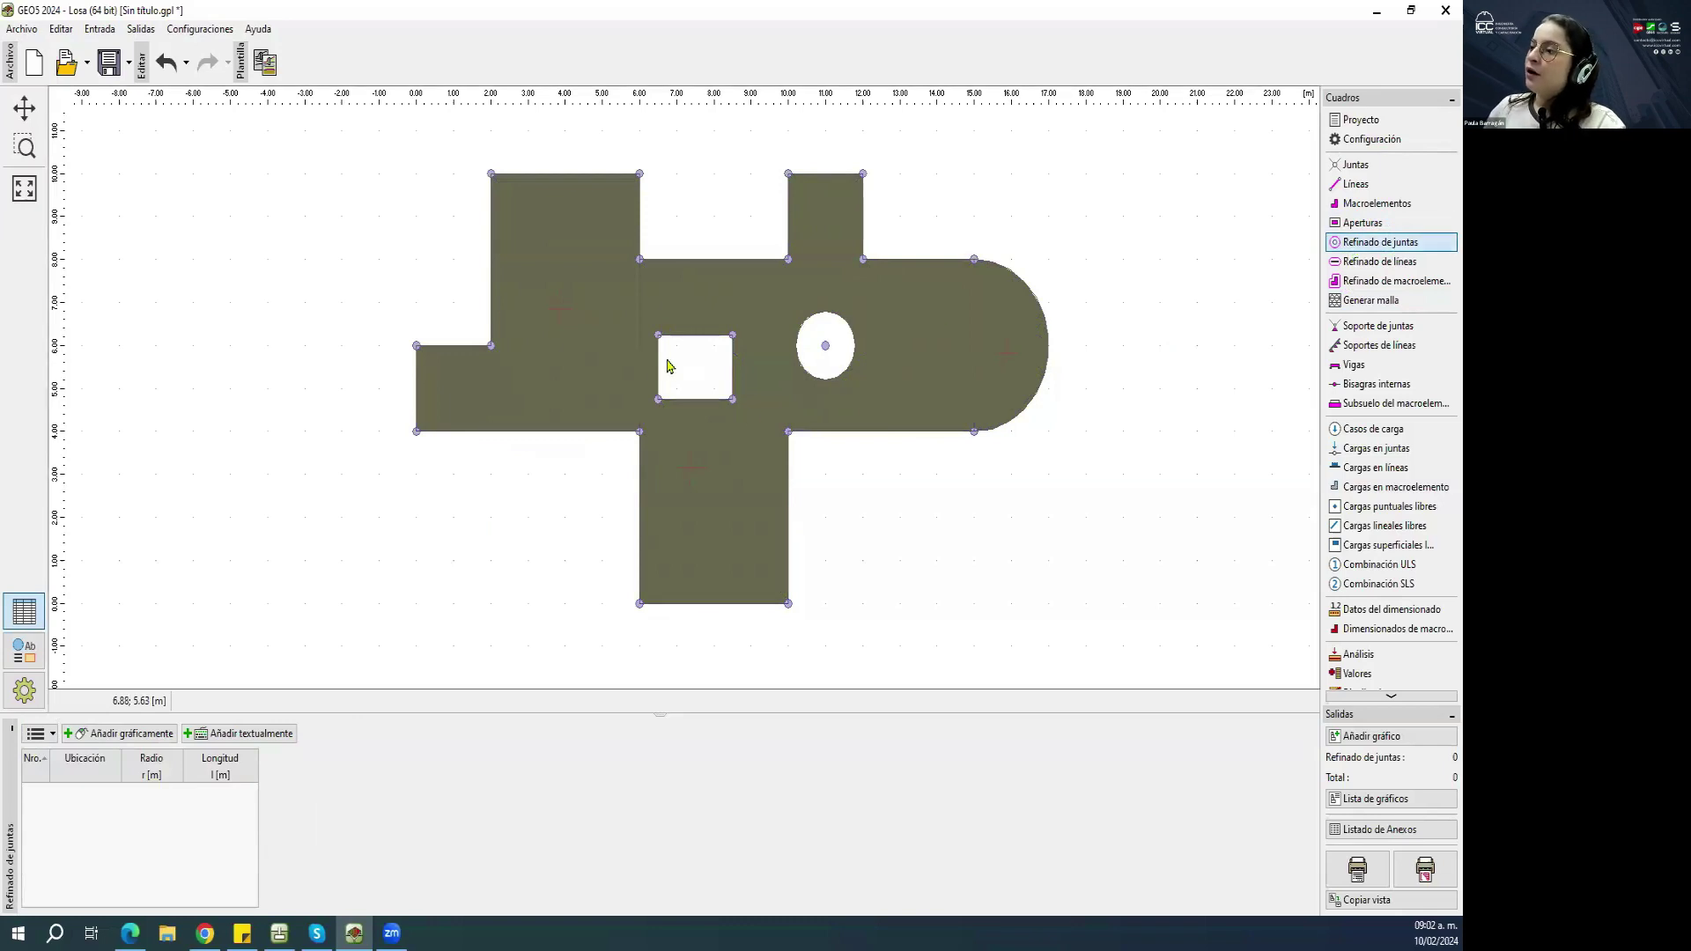
scroll(497, 358, up, 1)
drag(517, 347, 503, 346)
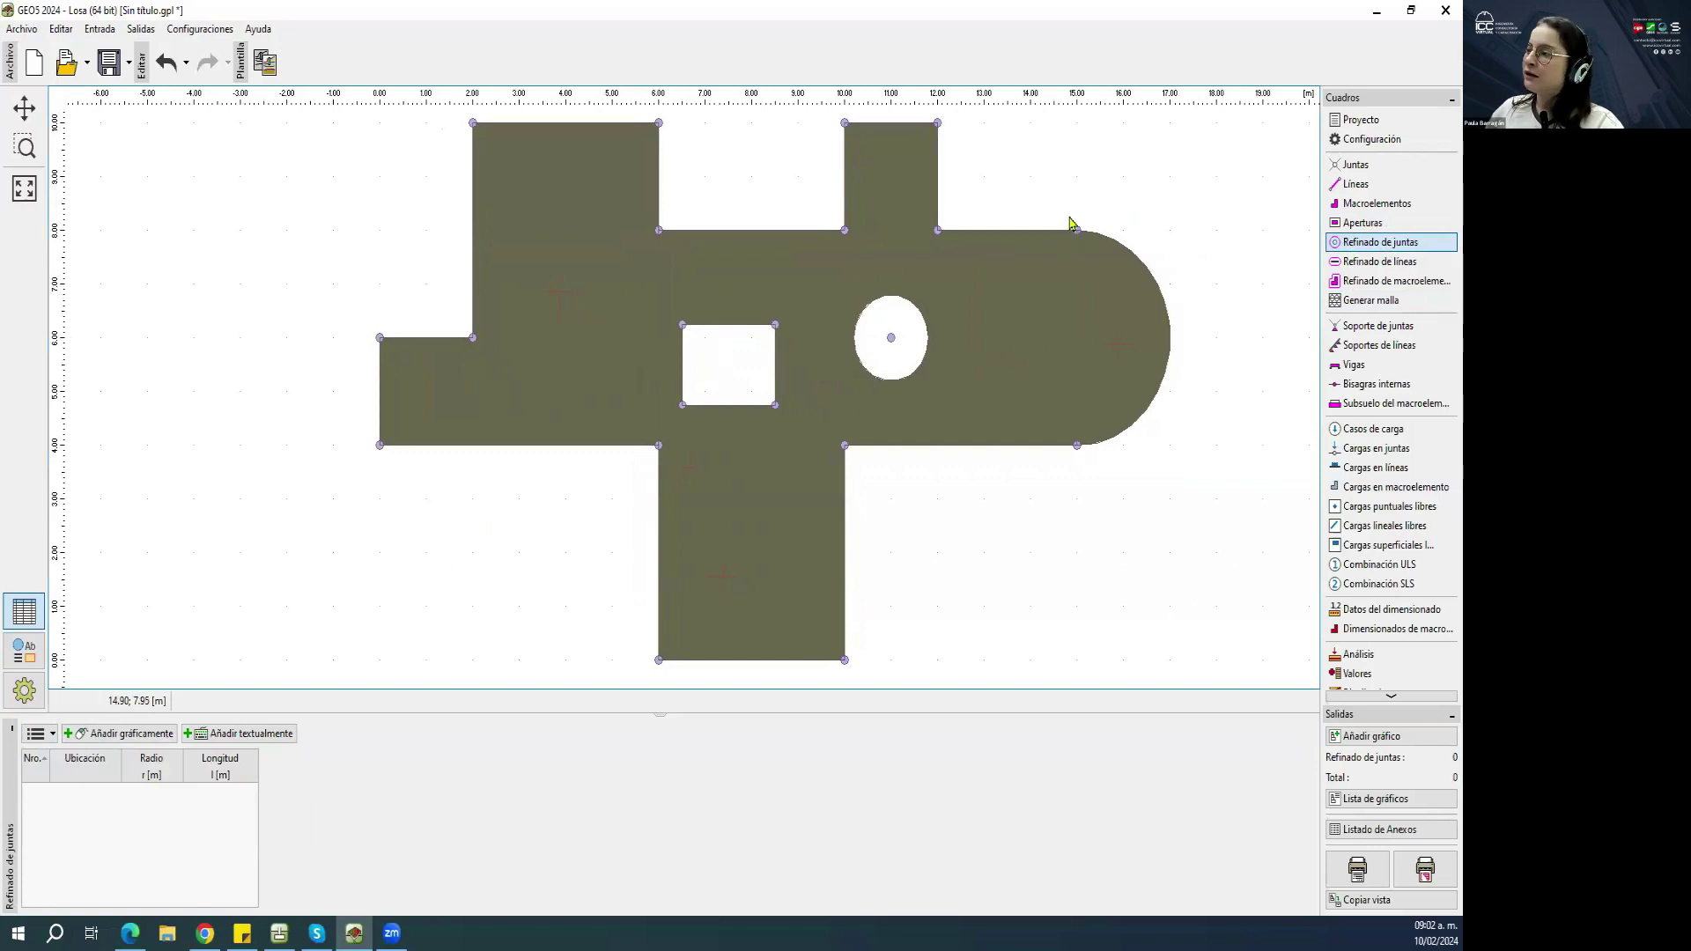
drag(1073, 247, 1064, 249)
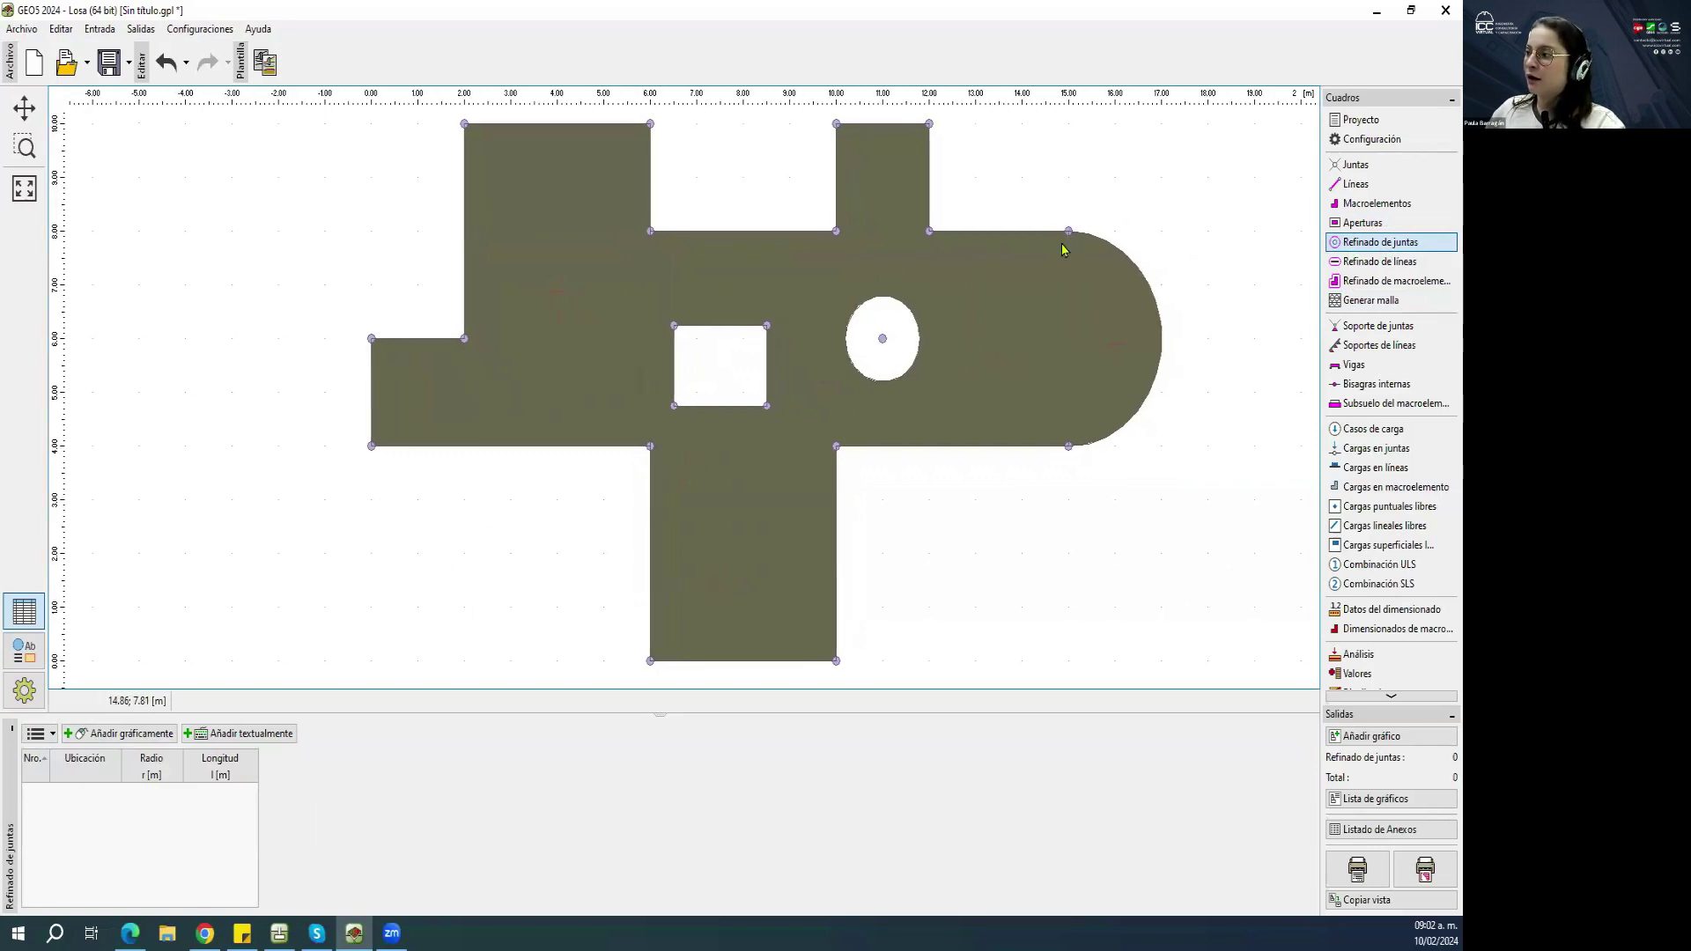
click(135, 733)
click(1070, 233)
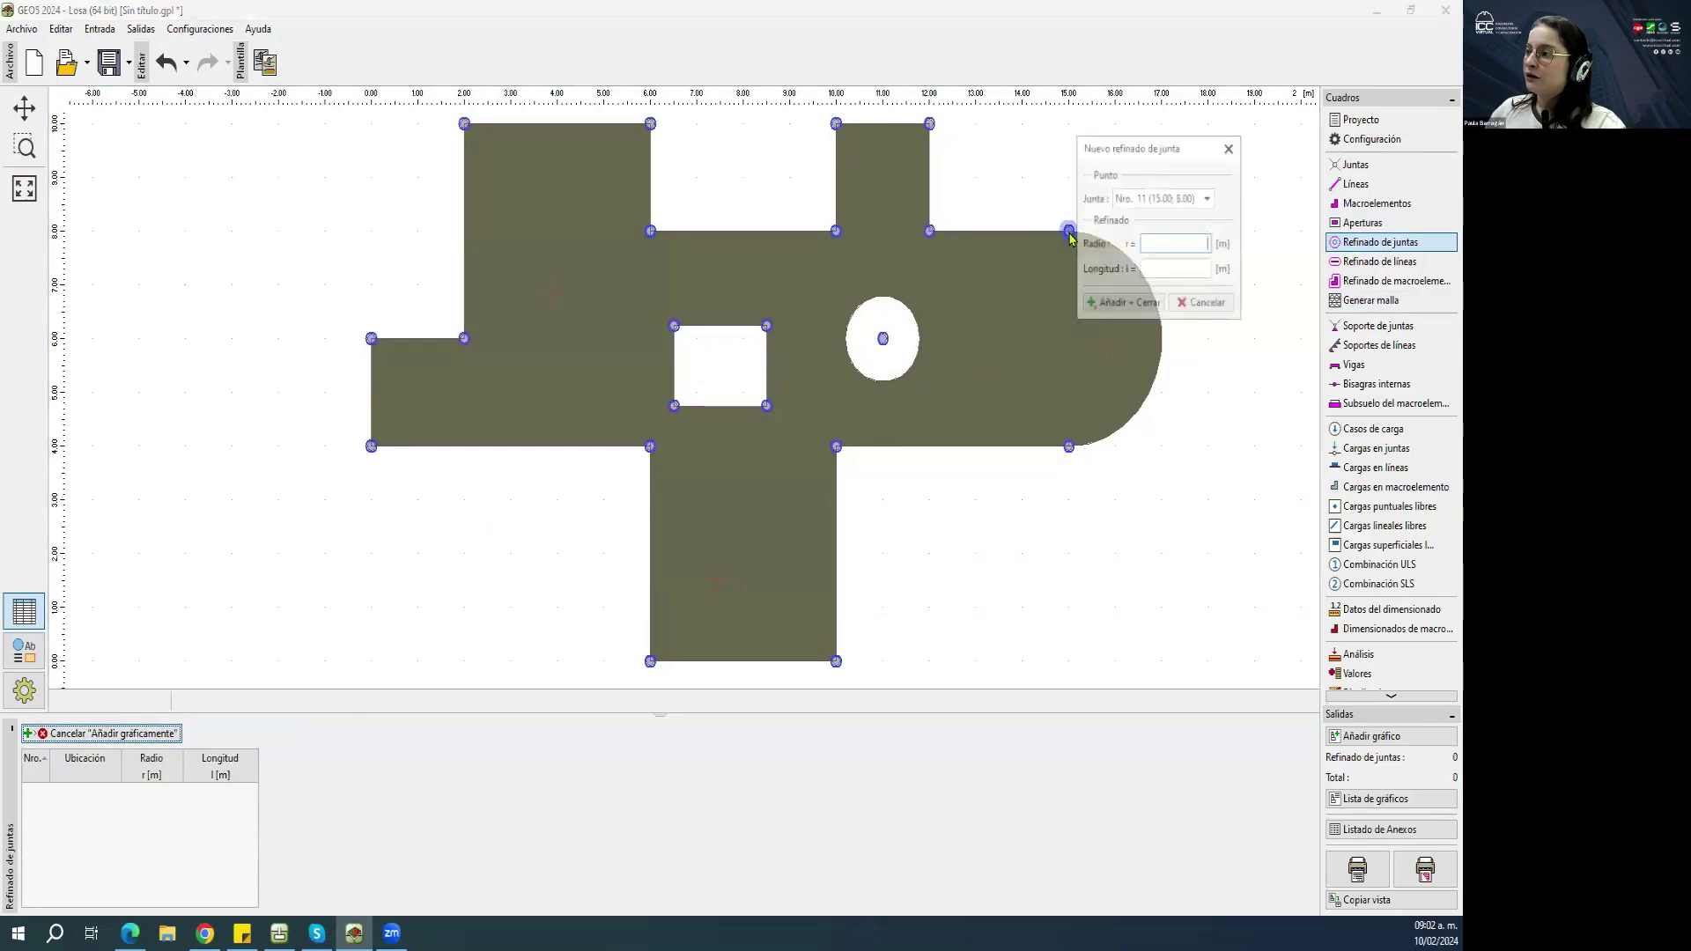
click(1229, 149)
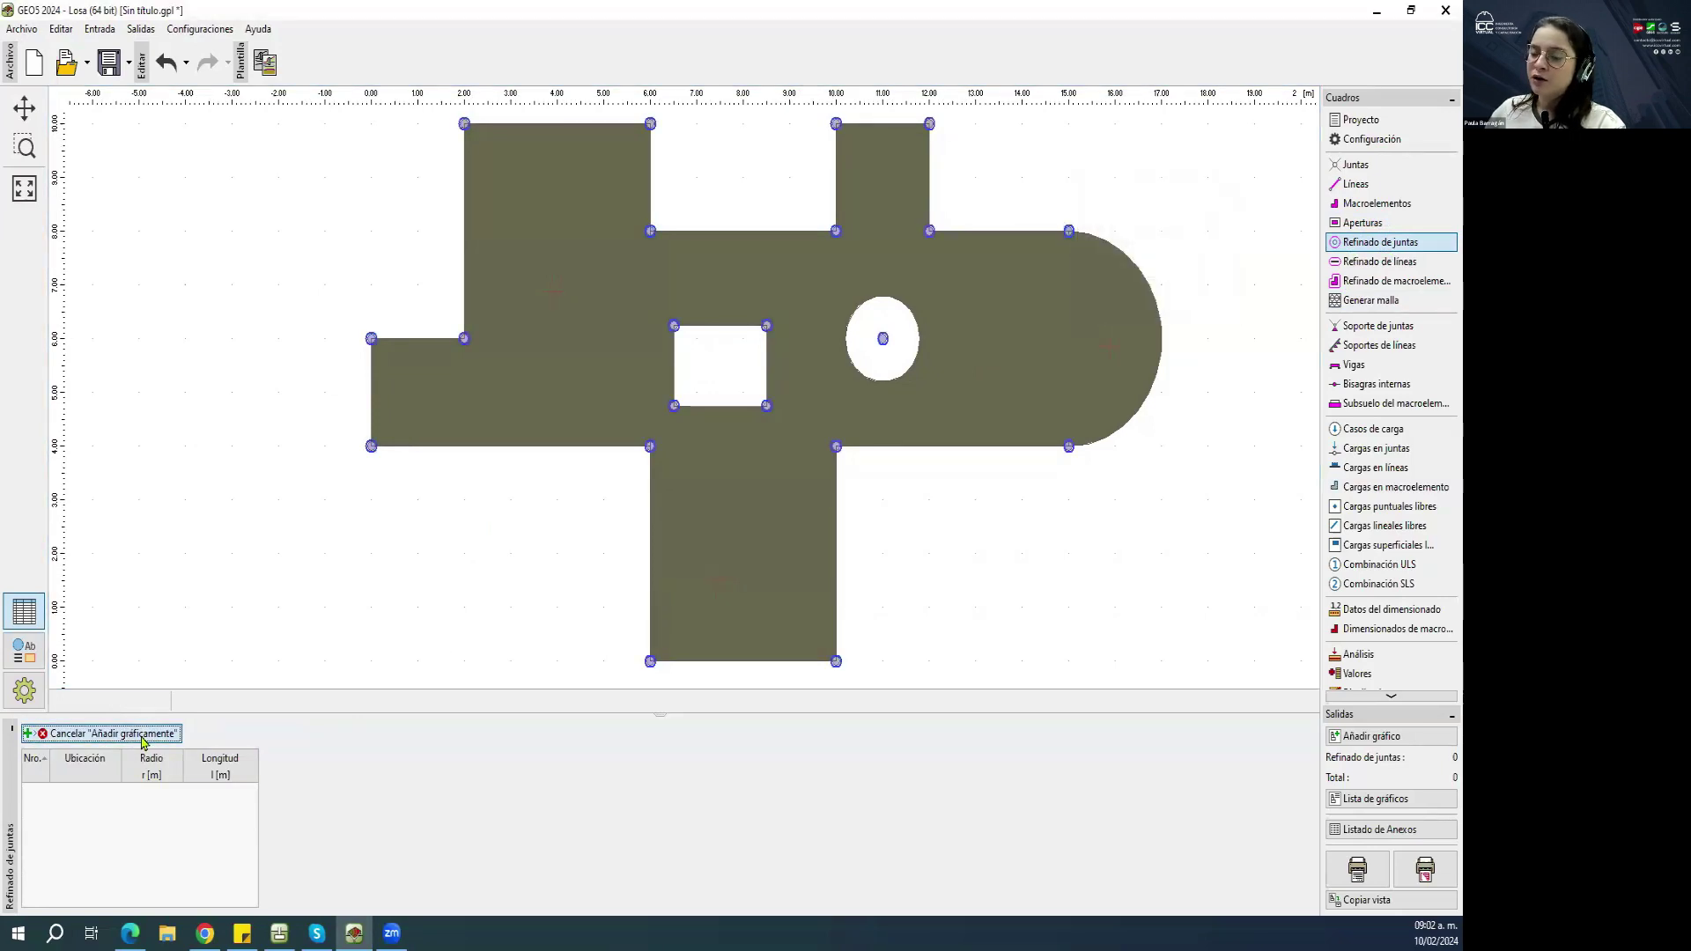
click(143, 740)
click(222, 734)
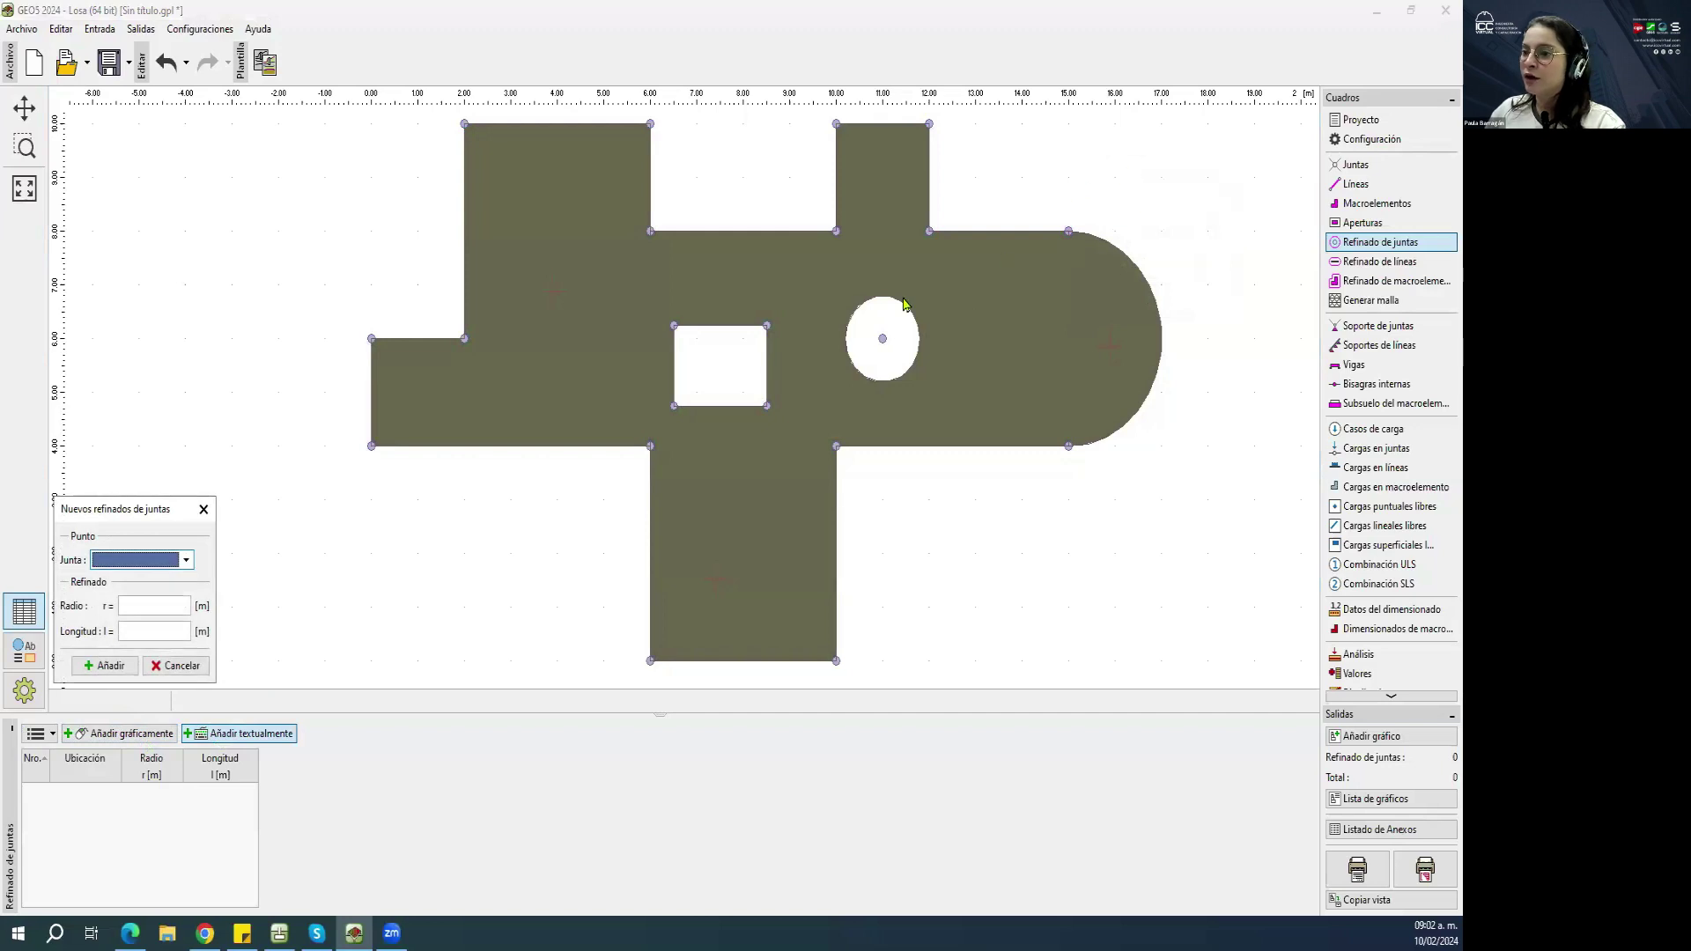
click(186, 561)
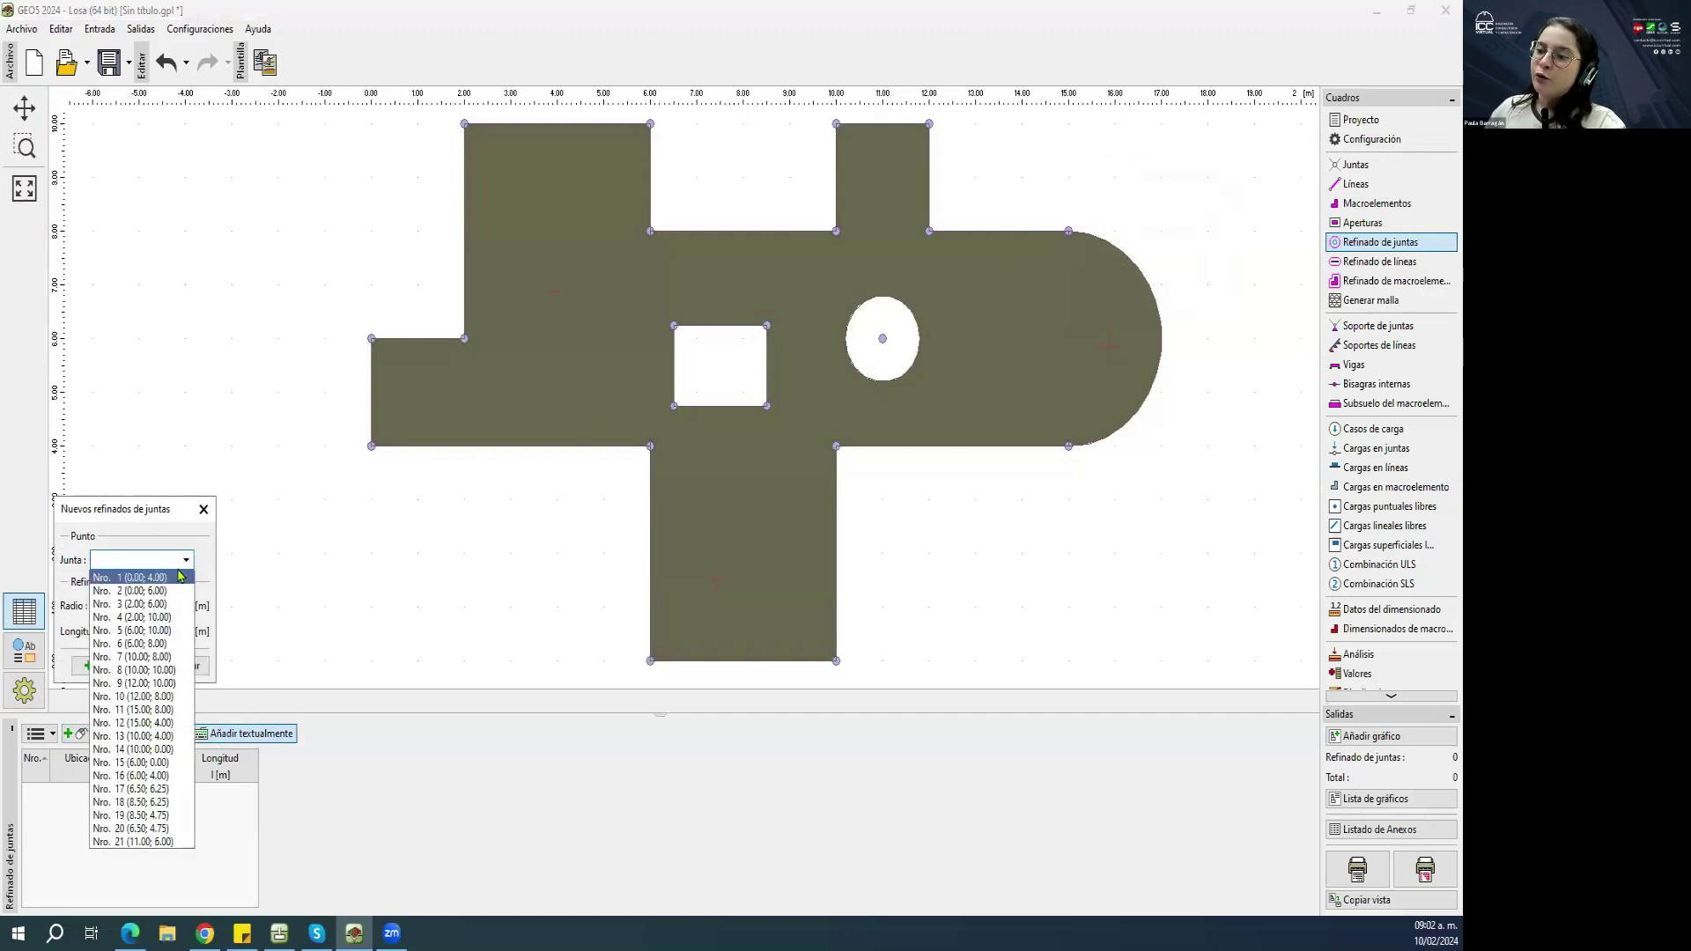
click(136, 604)
click(136, 604)
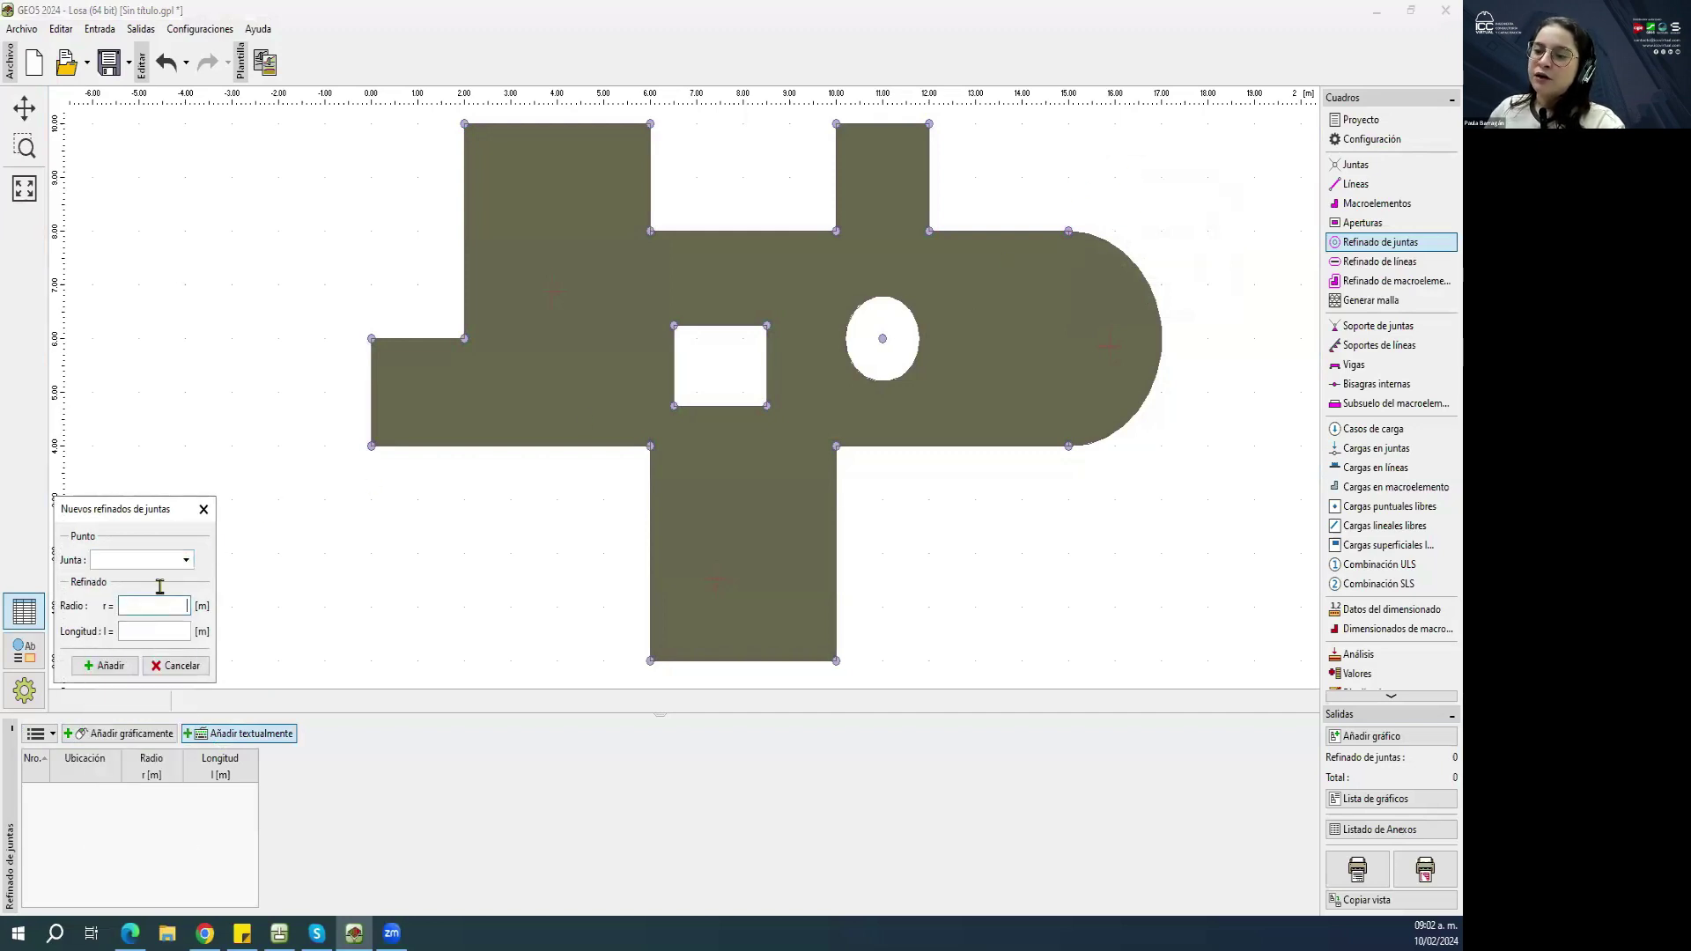
click(203, 510)
Graphically add a refinement at joint 11 (15.00; 8.00), the semicircle's upper end, with a 2 m radius and 0.2 m element length.
click(119, 734)
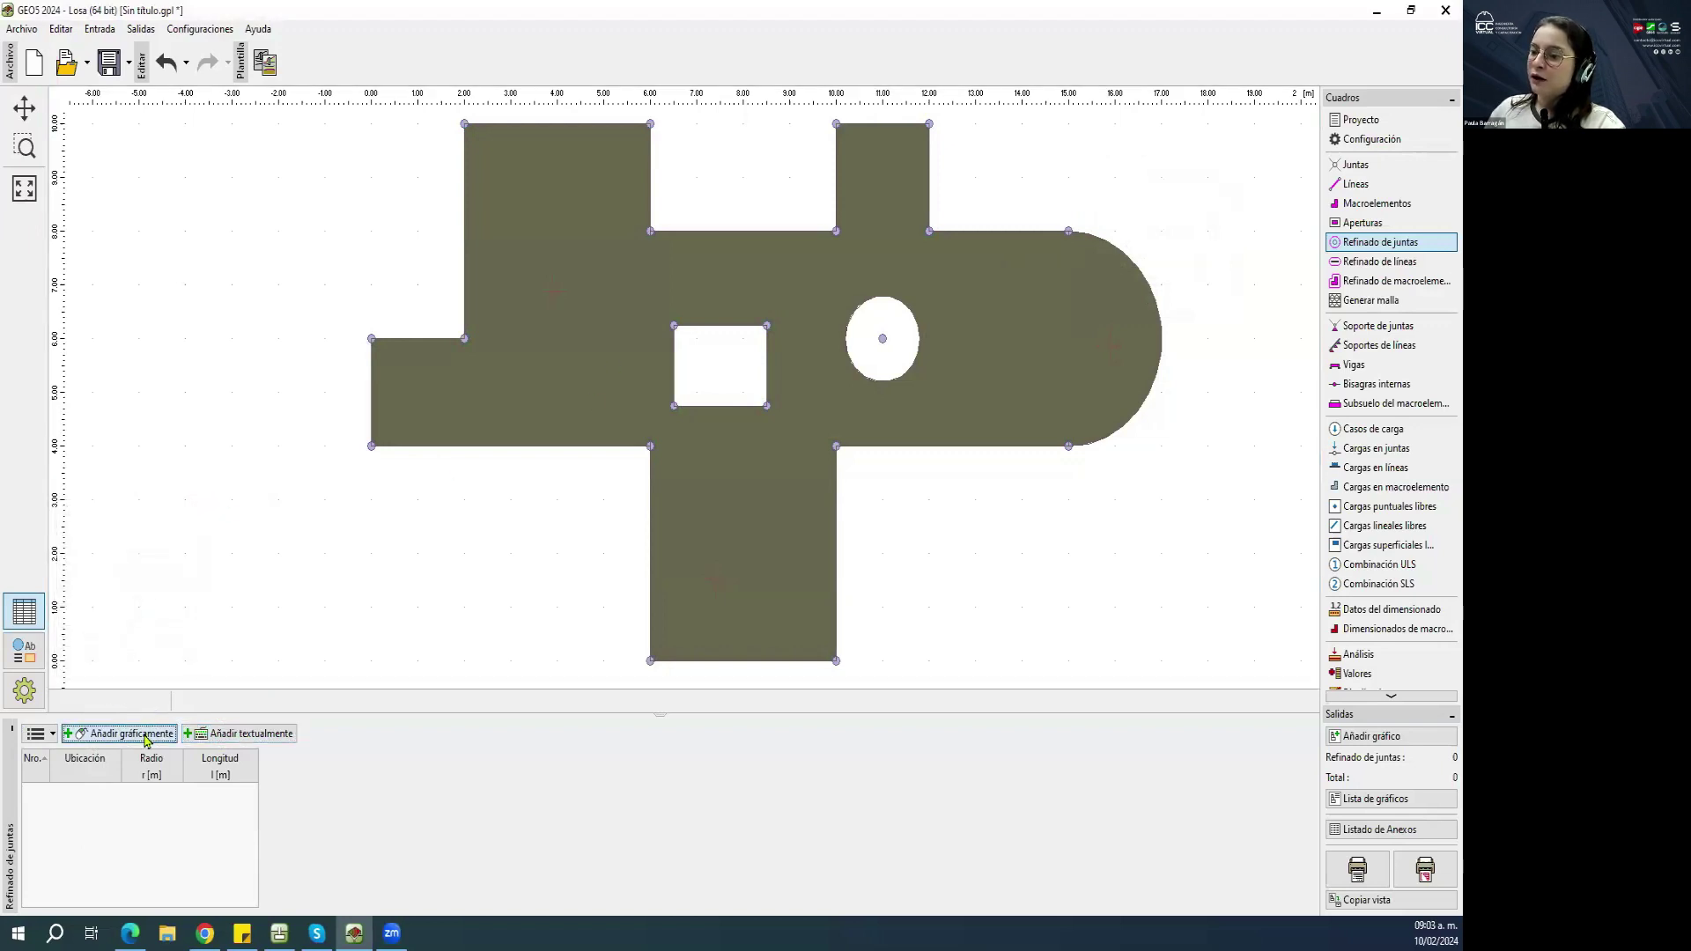
click(1068, 231)
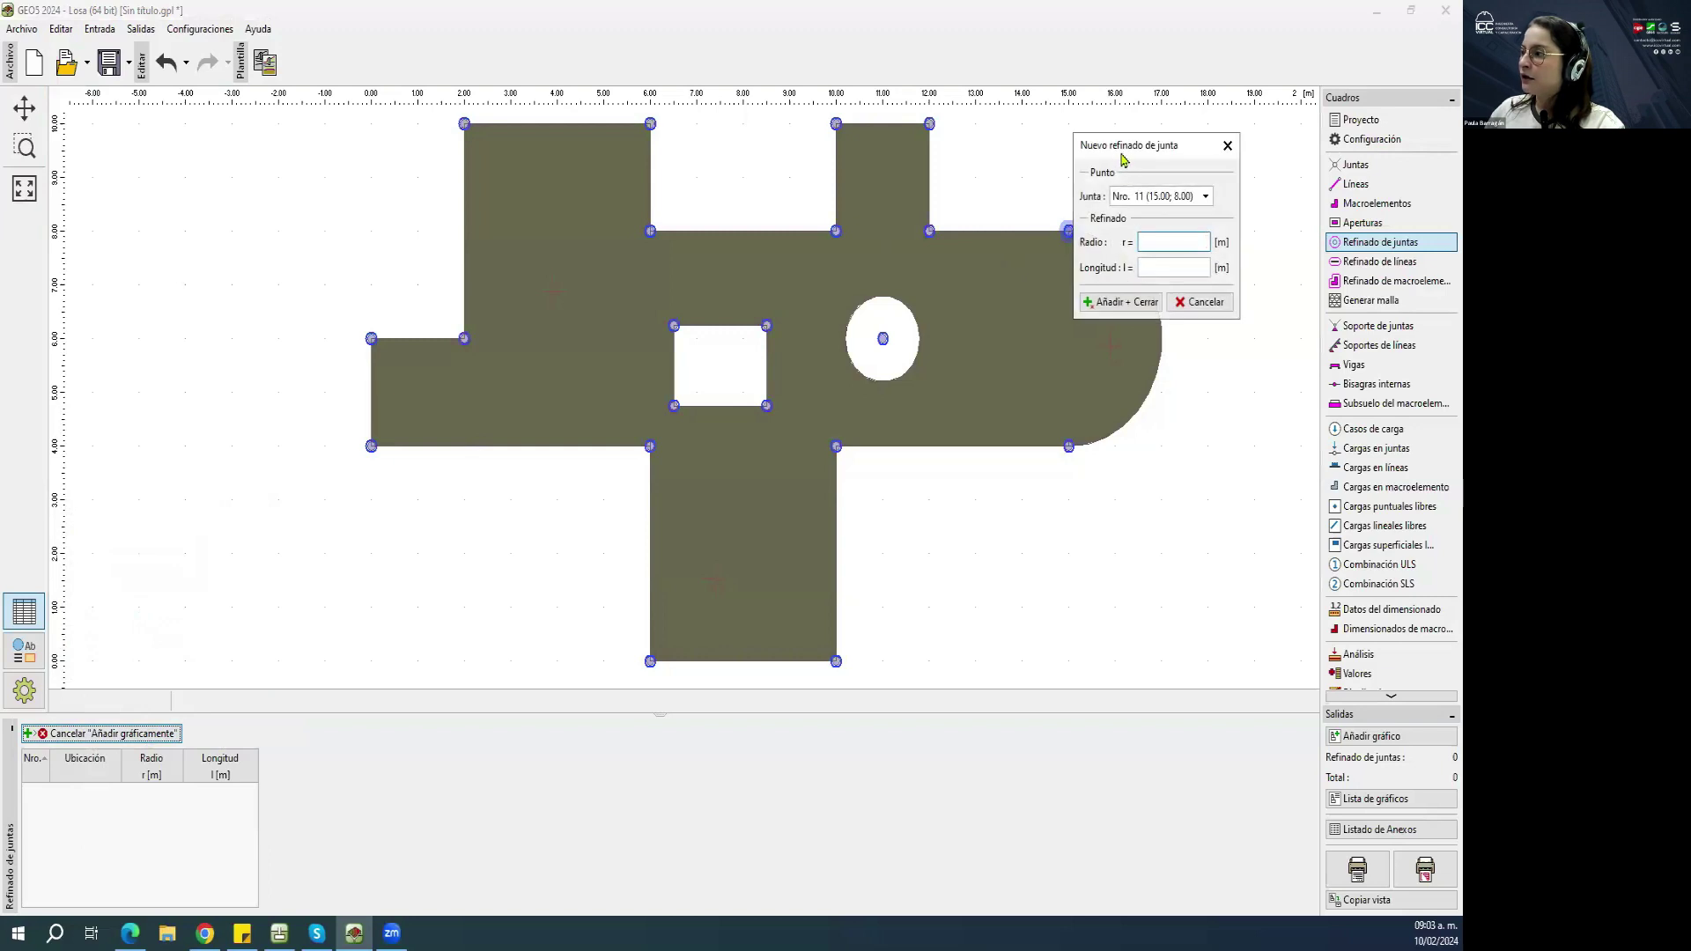
drag(1114, 154, 744, 266)
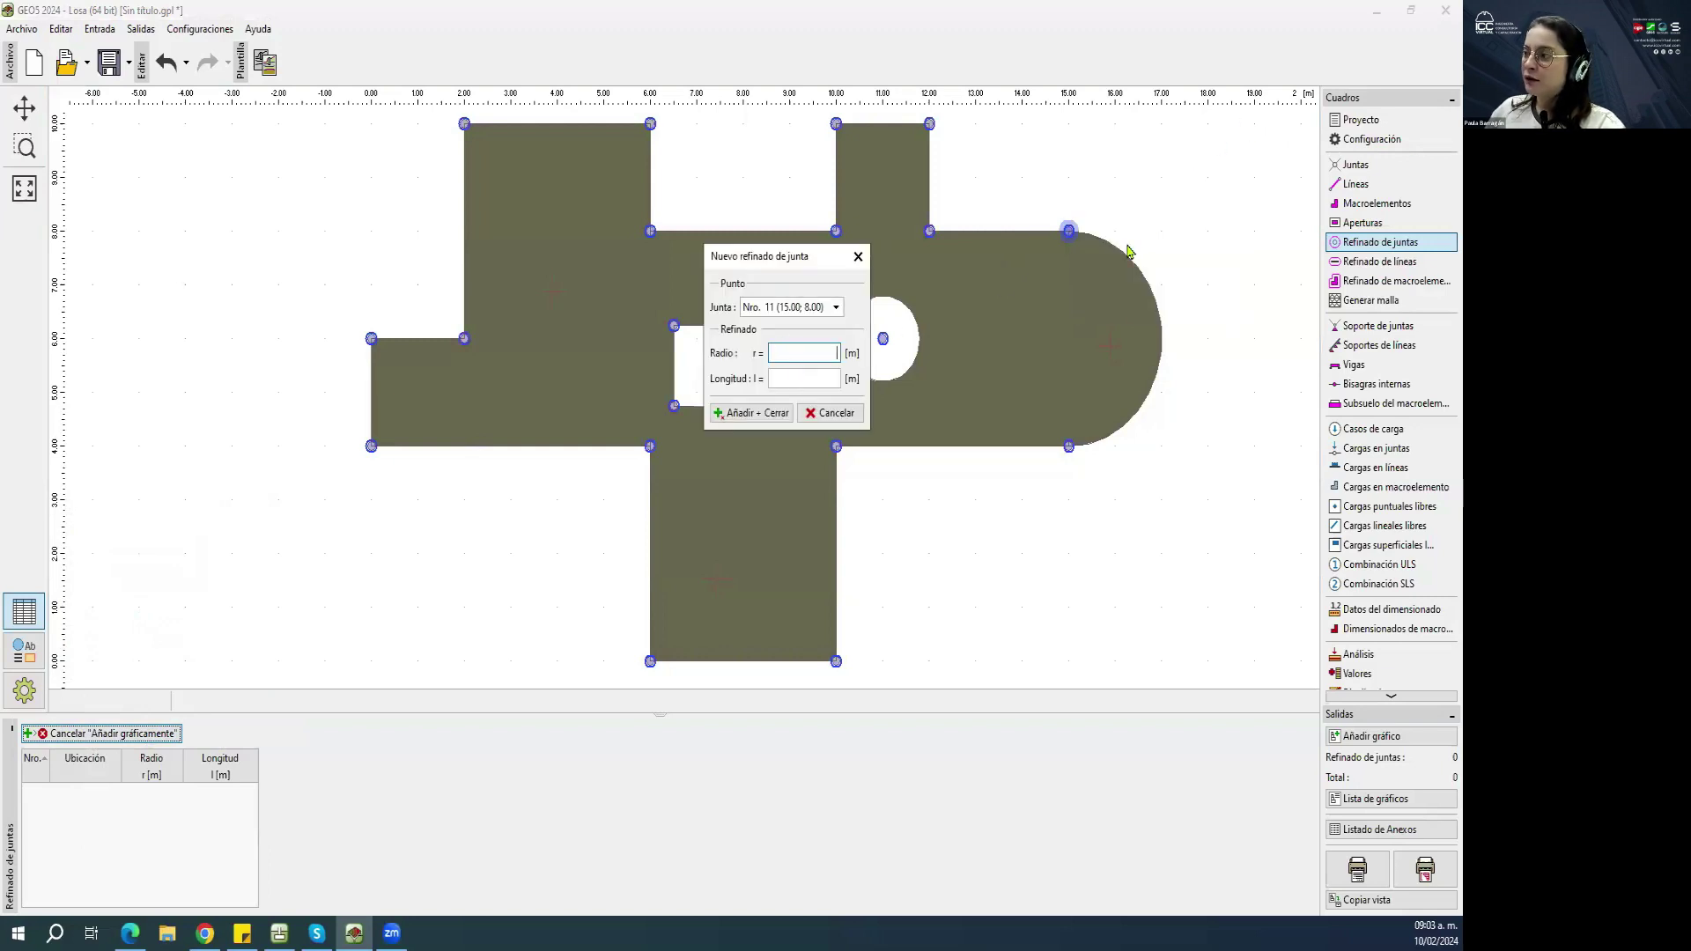
click(801, 377)
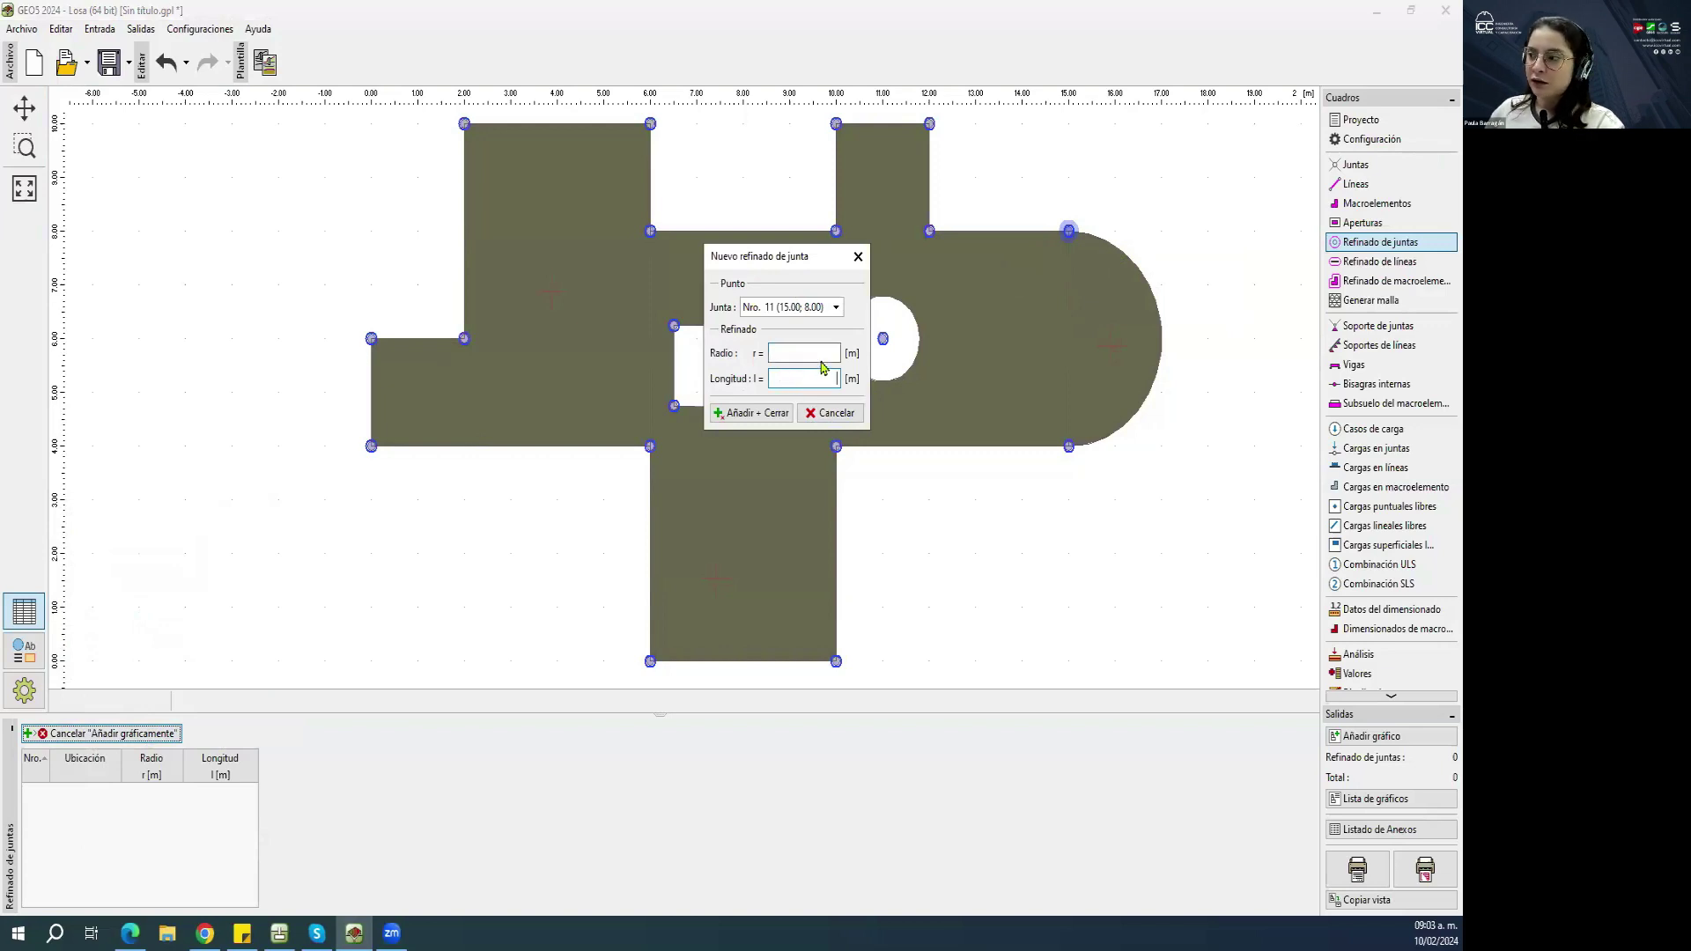
click(818, 355)
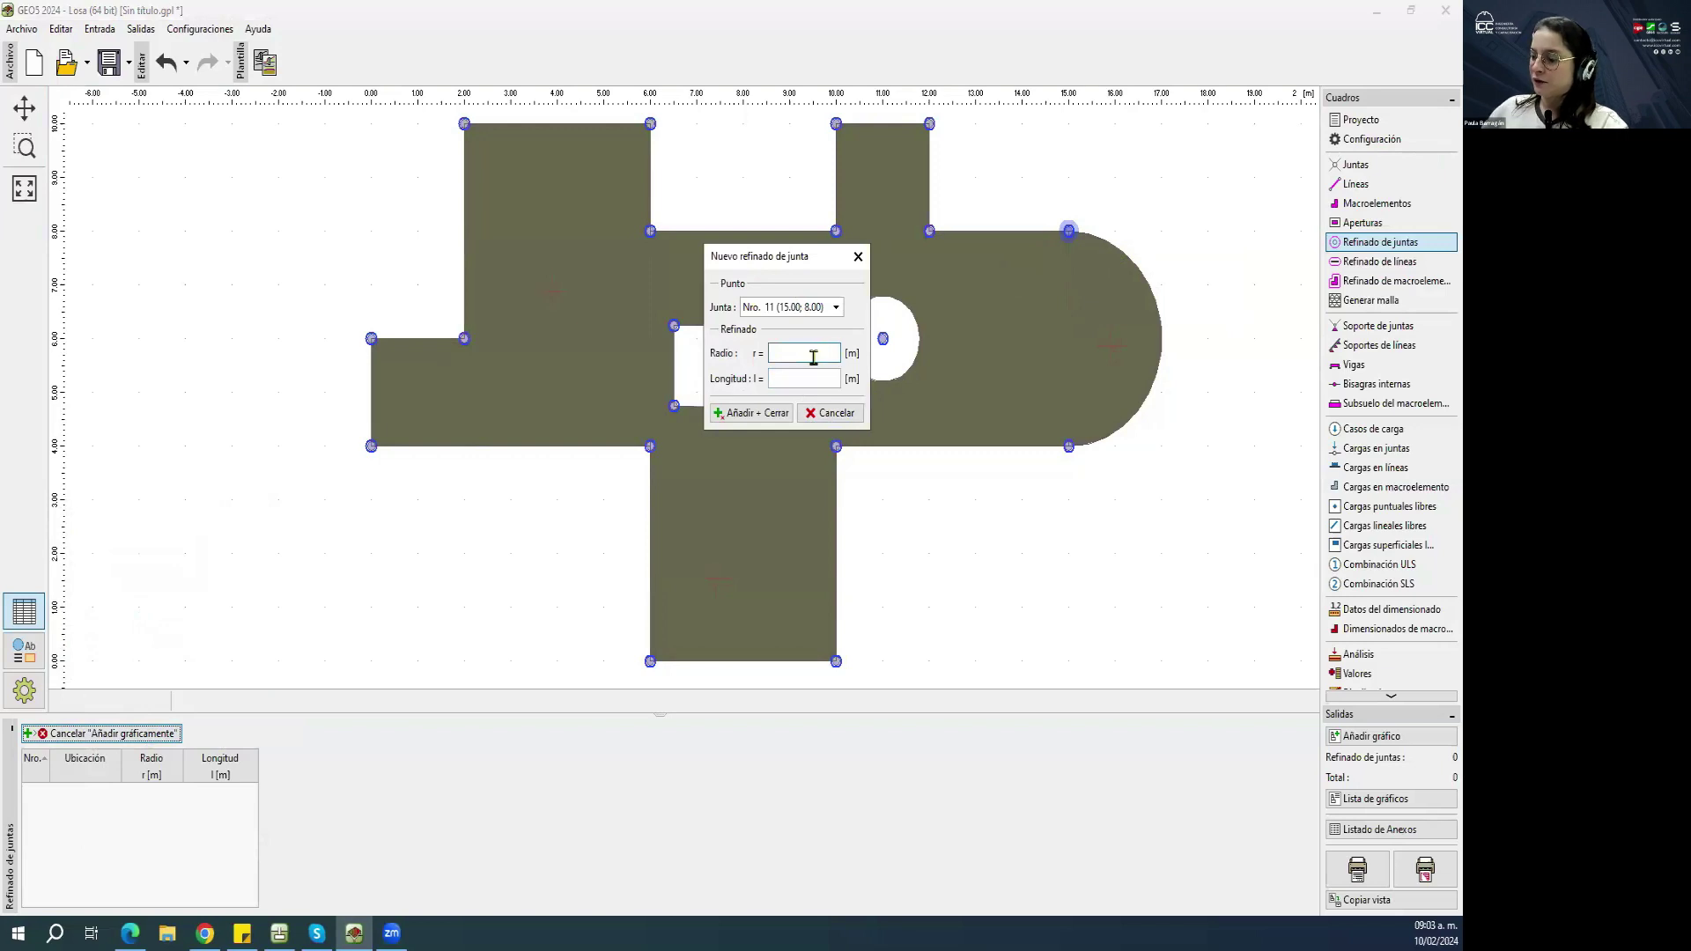
text(2)
click(800, 378)
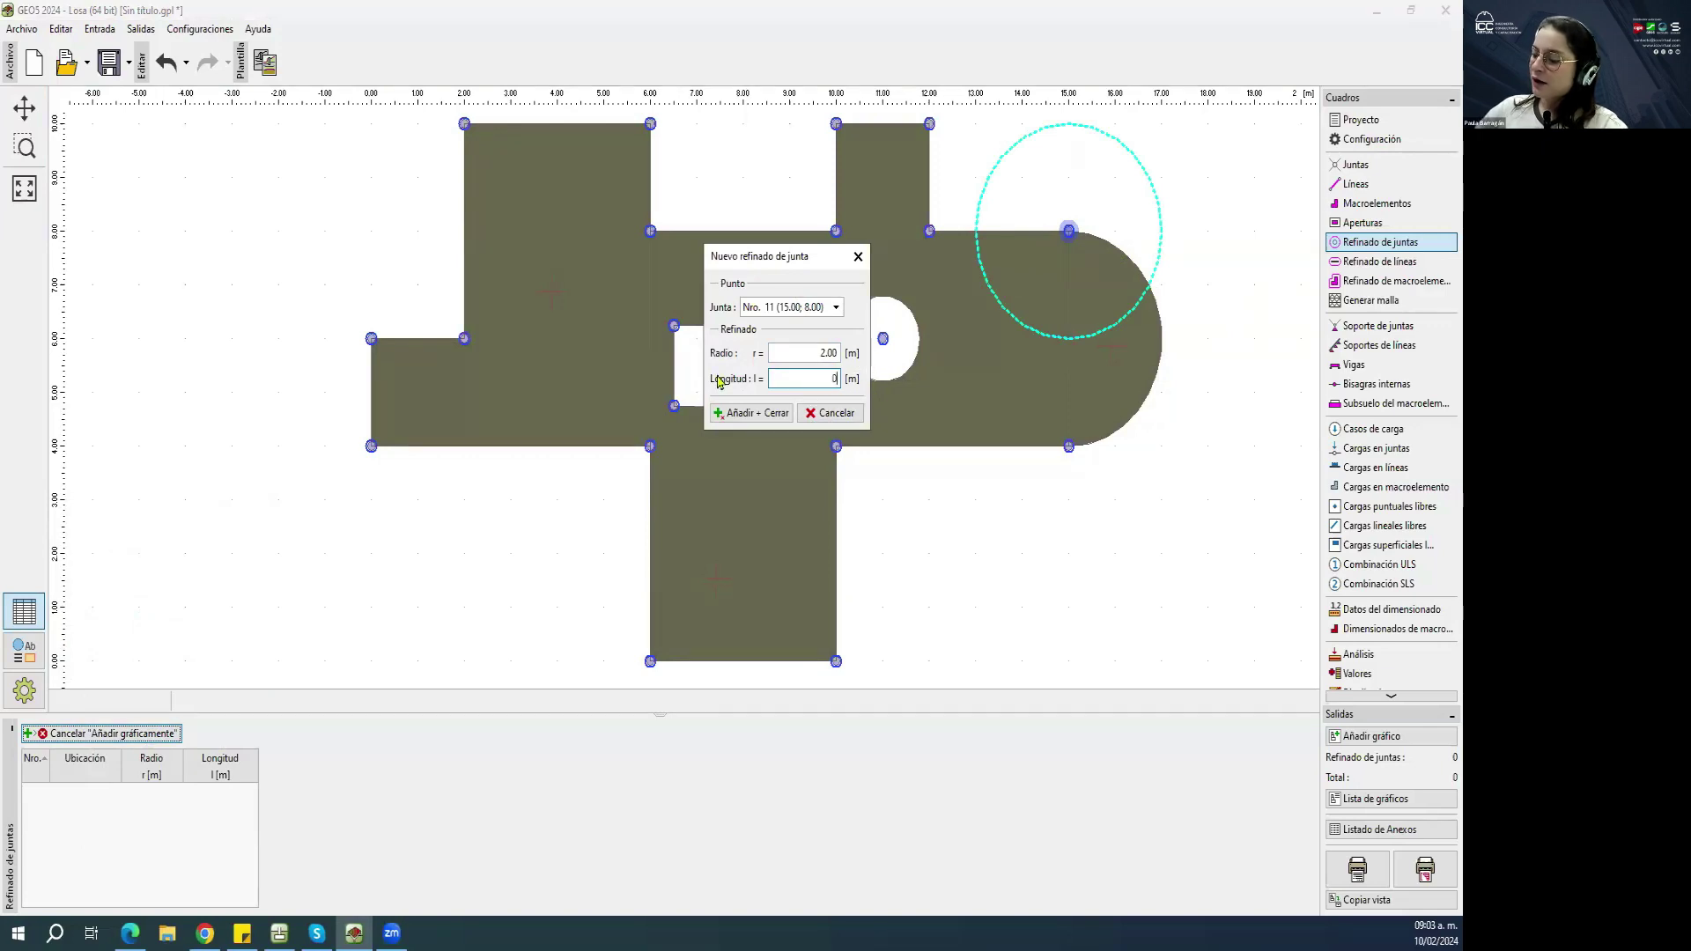
text(0.2)
click(751, 413)
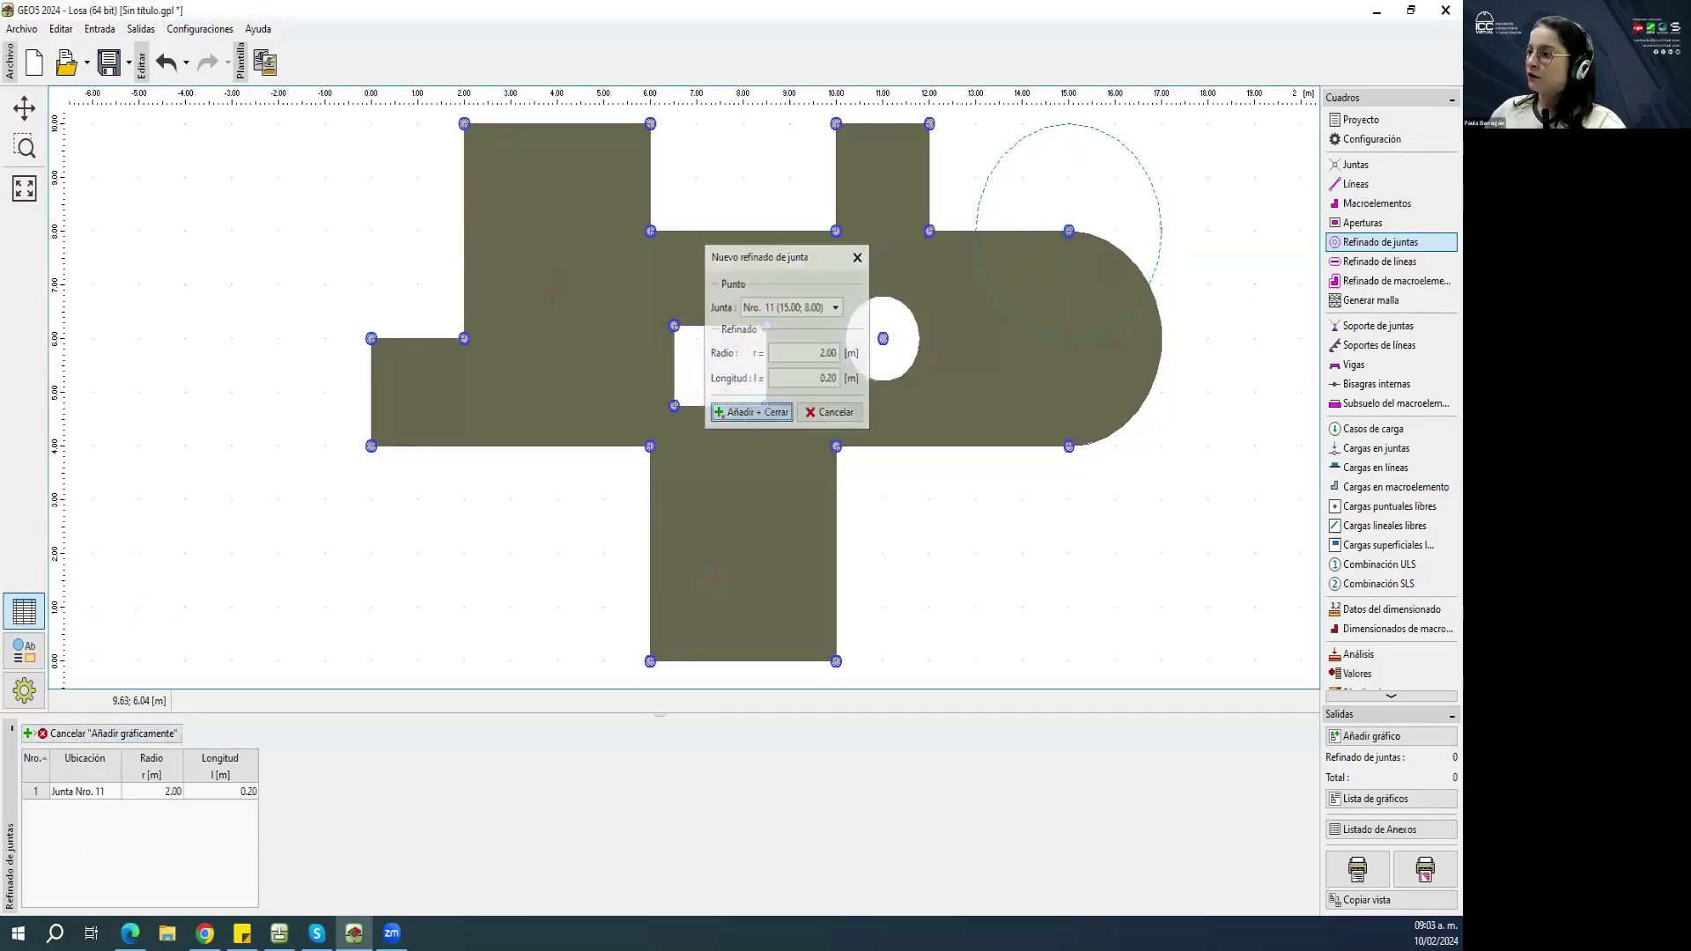
Graphically add a line refinement on the rectangular opening's left edge (line 18) with a 1 m radius and 0.2 m element length.
click(1356, 261)
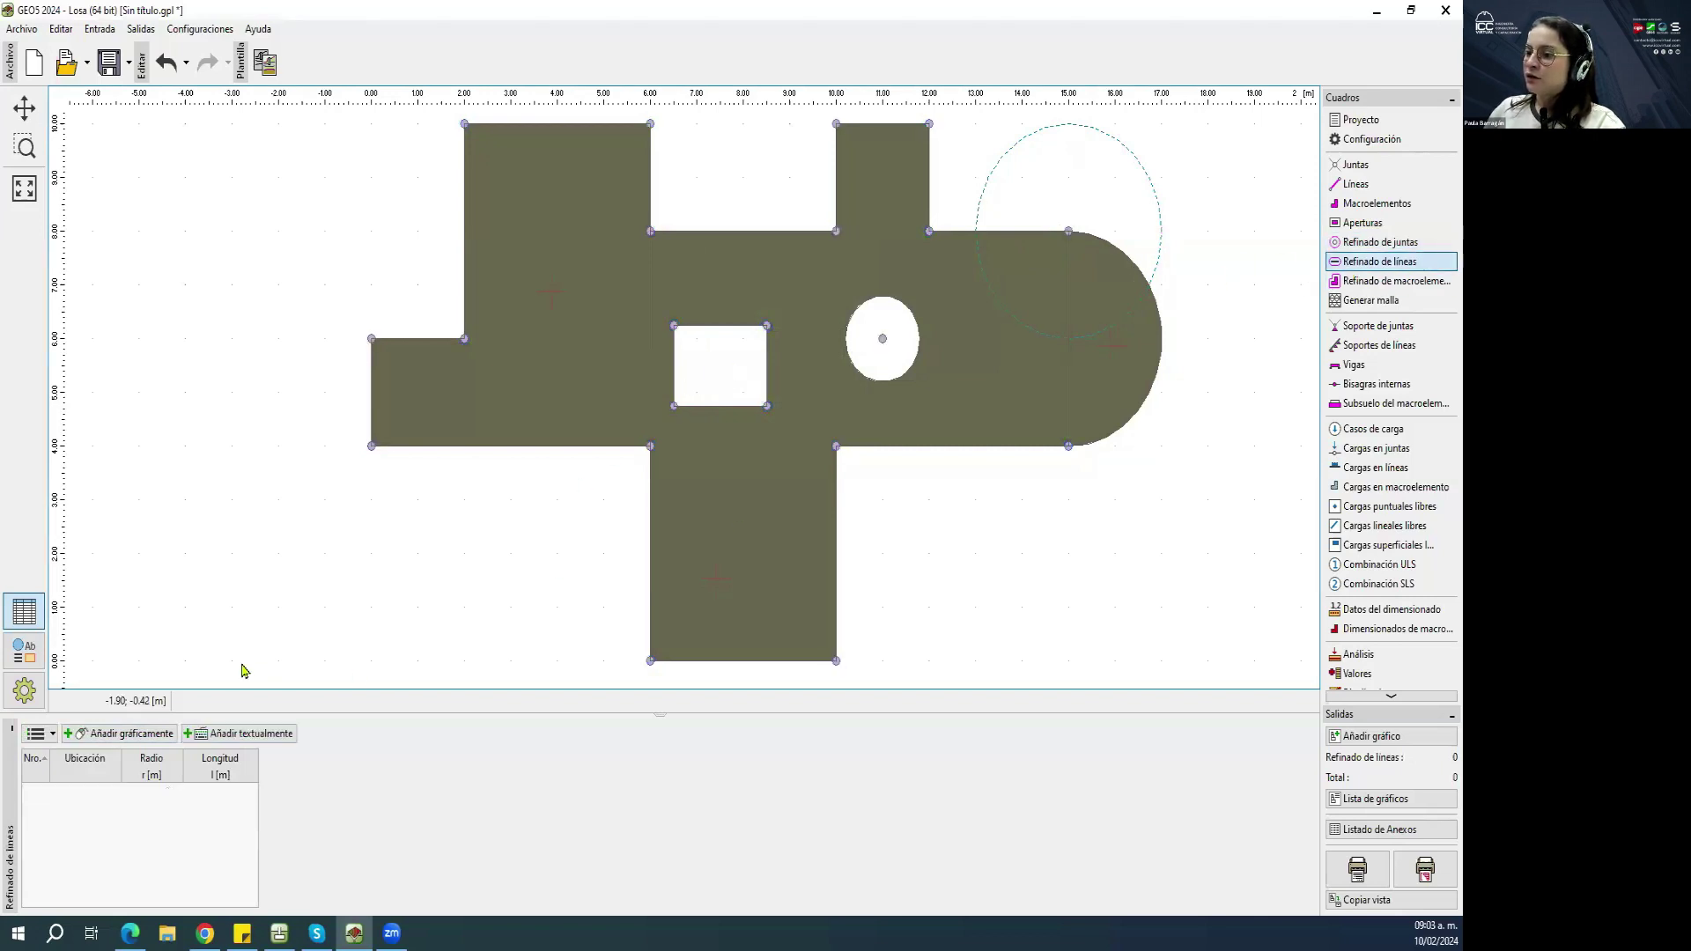
click(156, 738)
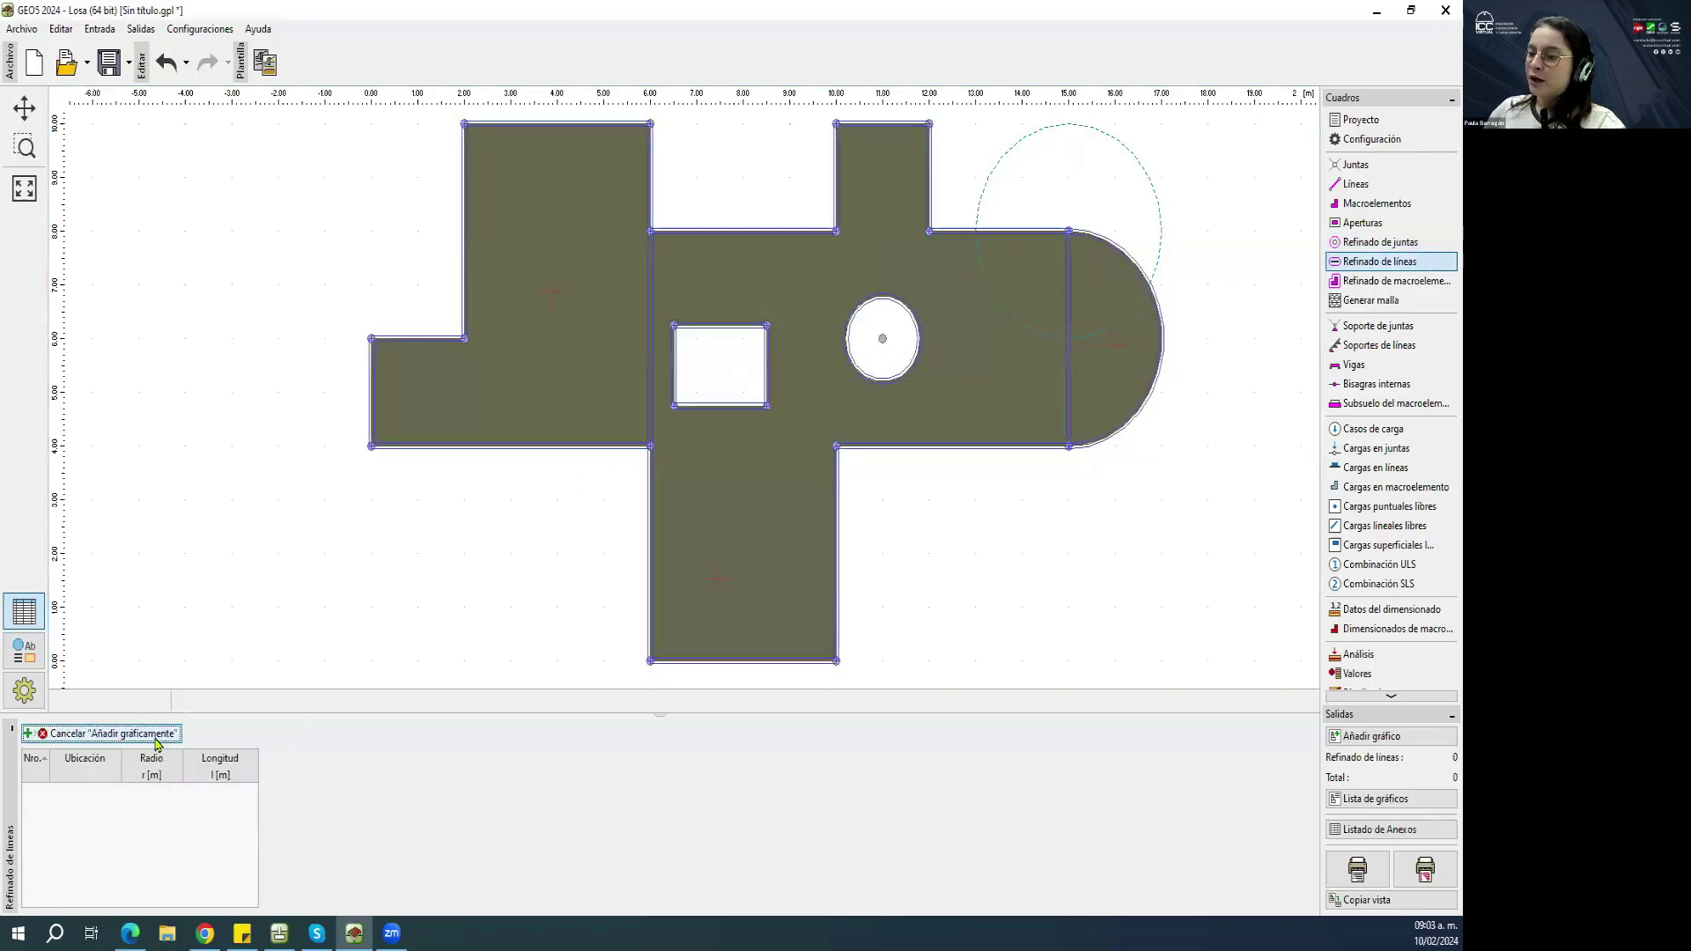
click(679, 366)
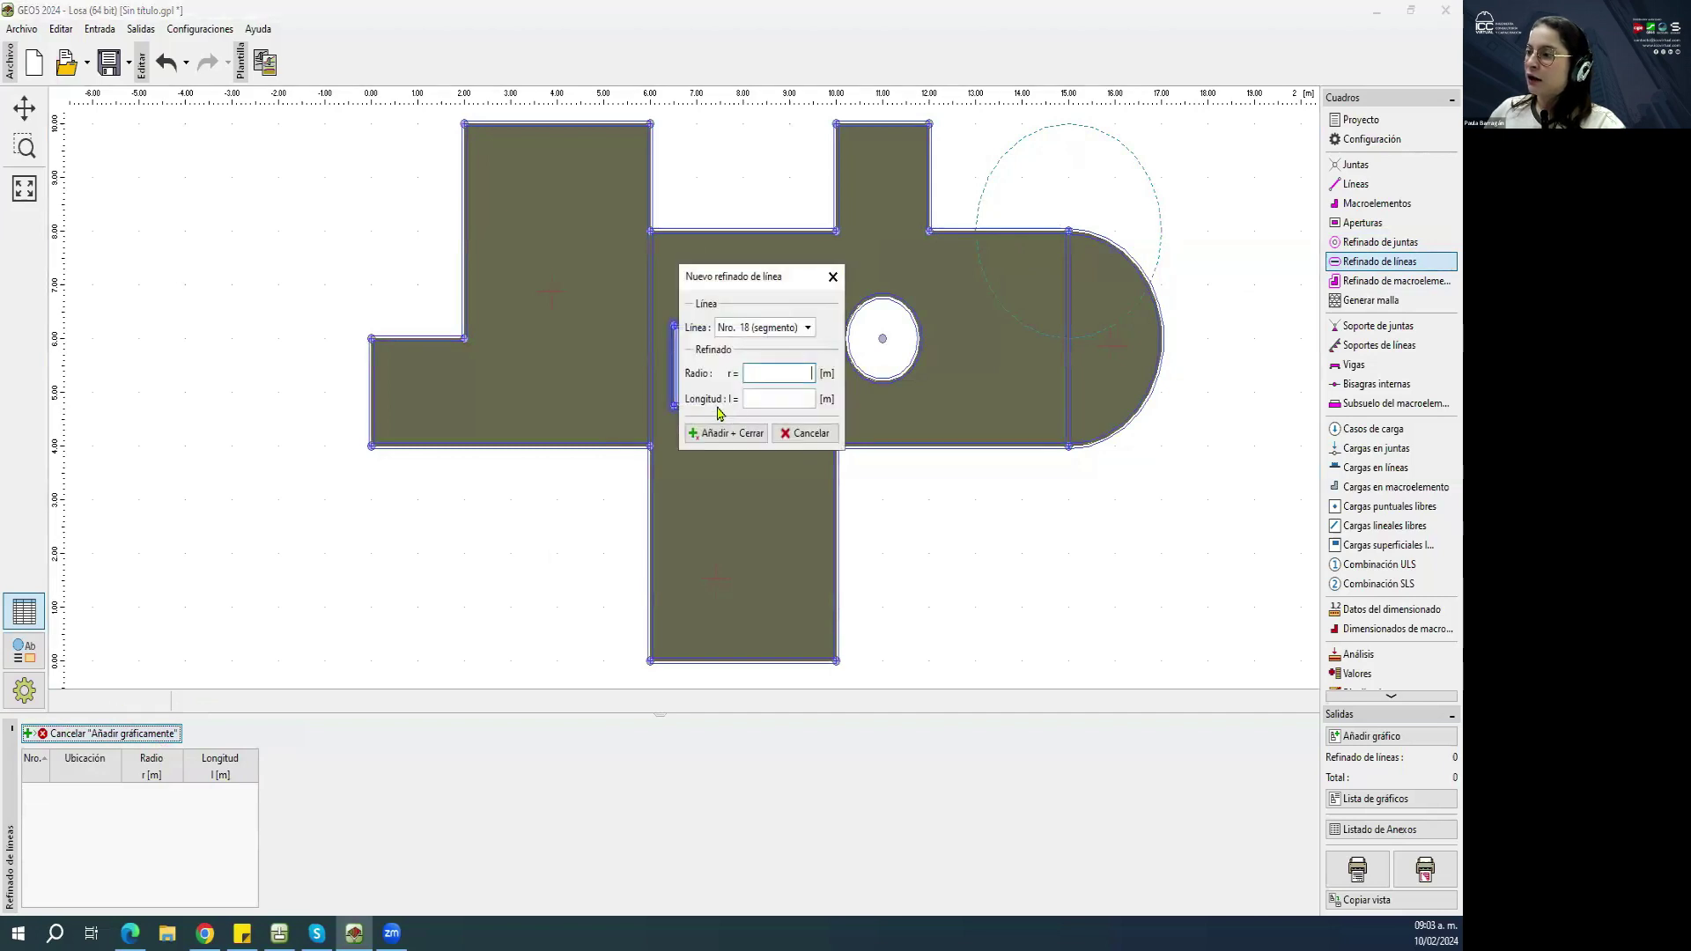
text(0,)
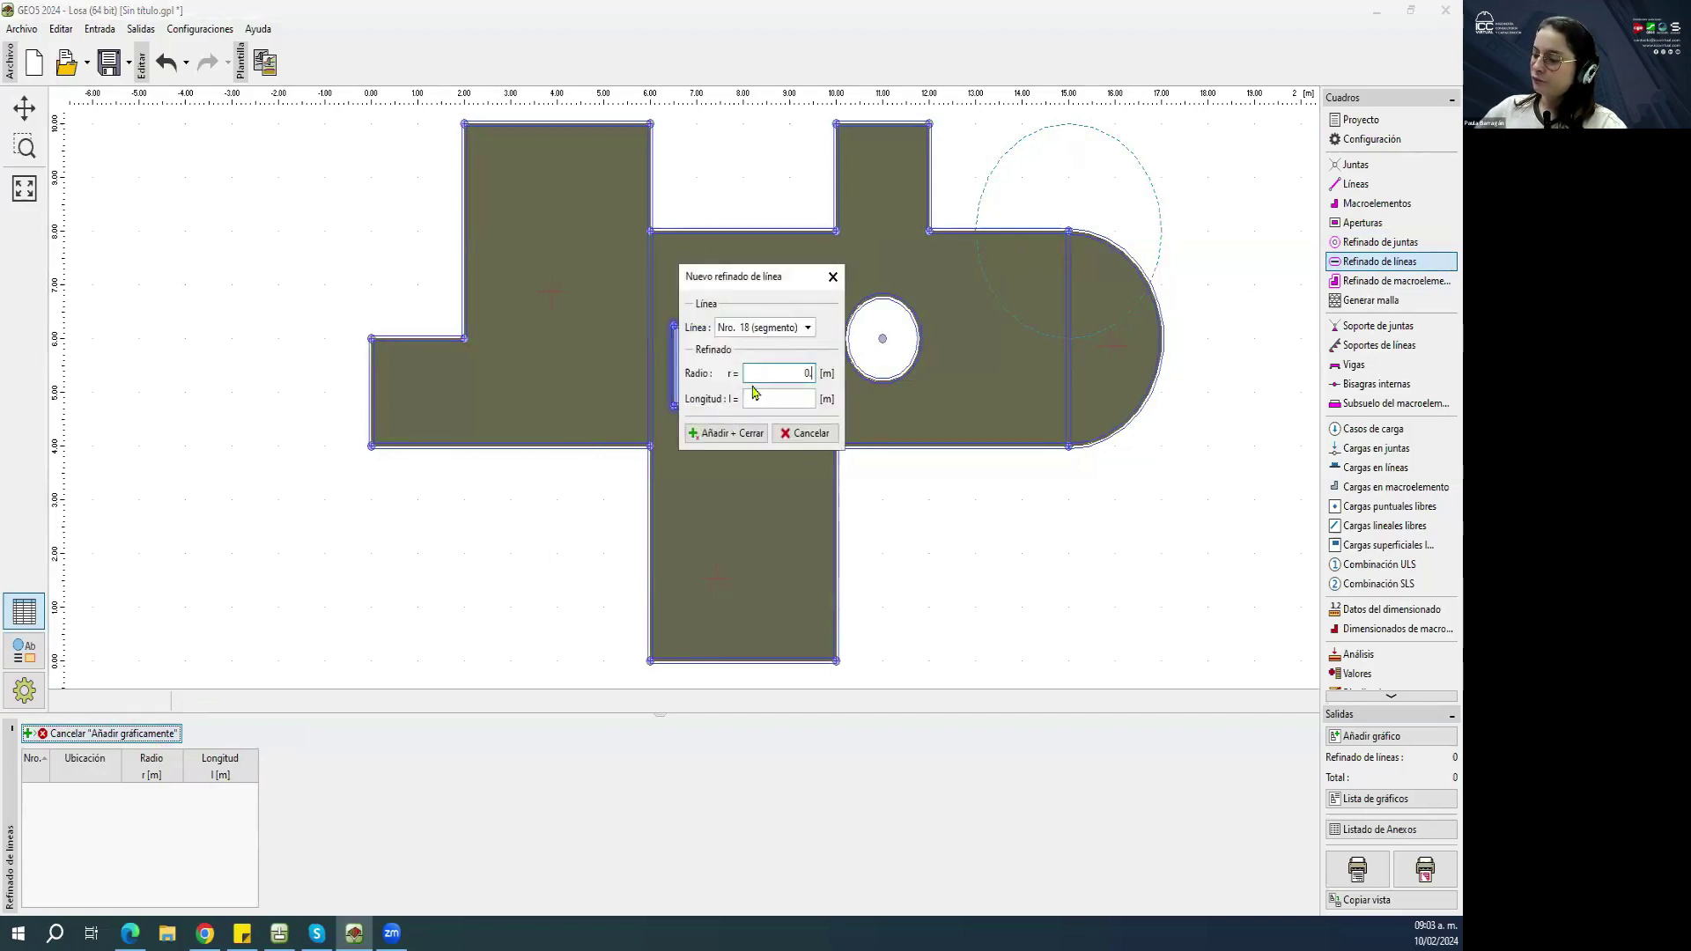
text(2)
key(BackSpace)
key(BackSpace)
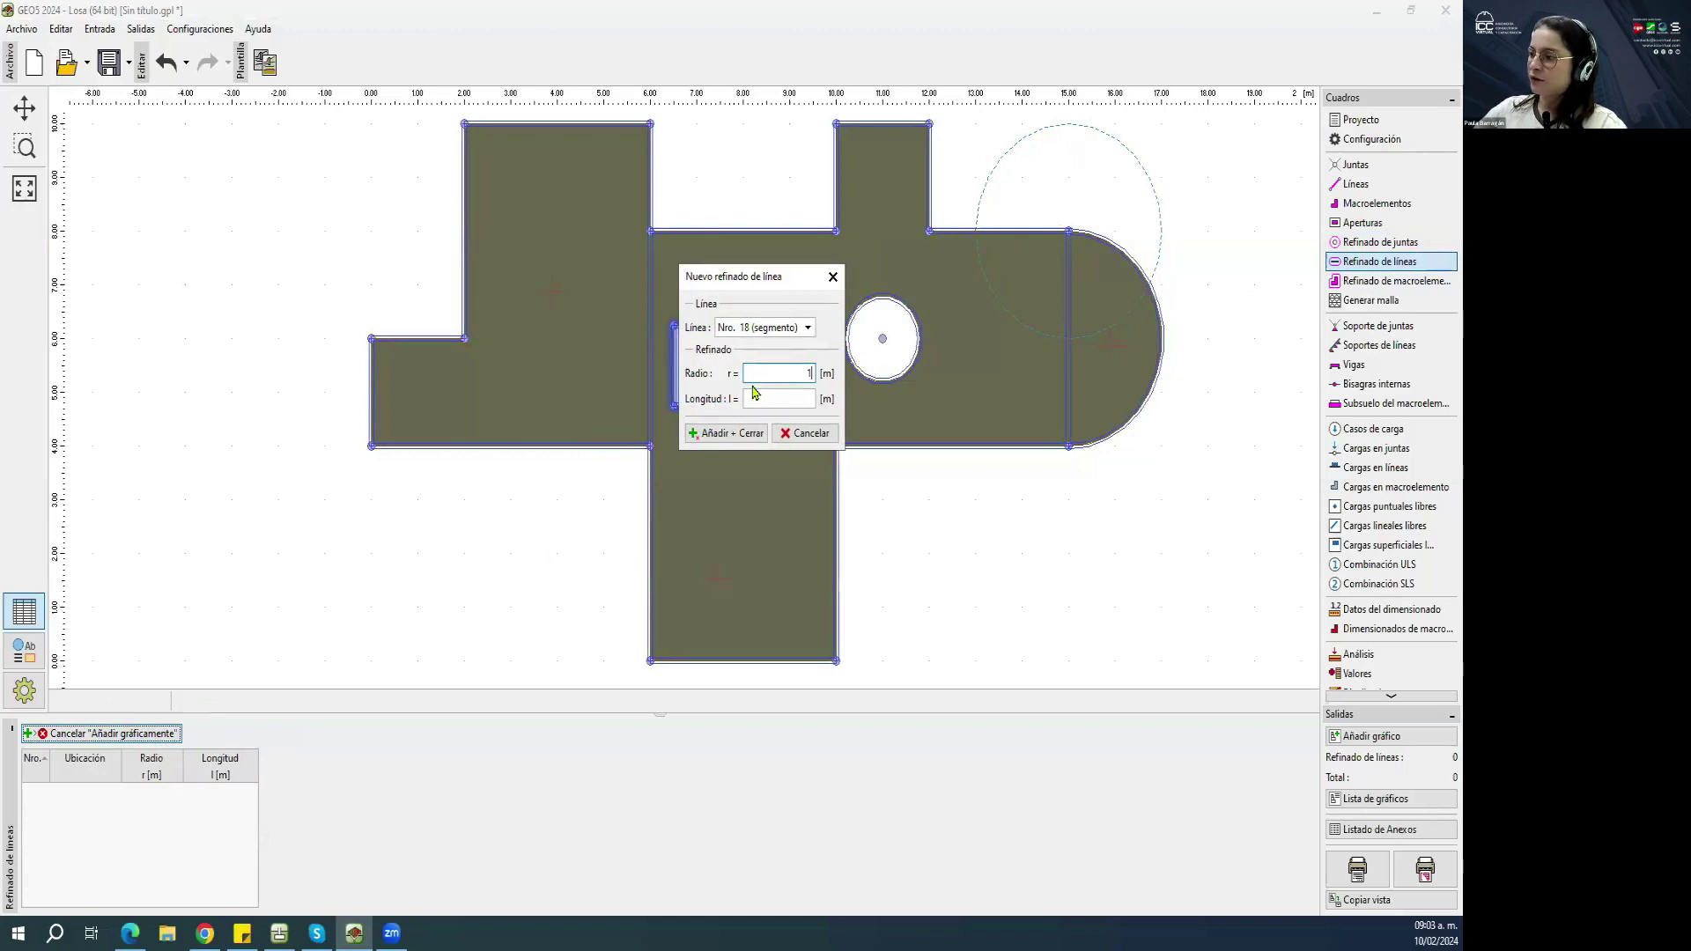
click(755, 397)
text(0.2)
click(752, 431)
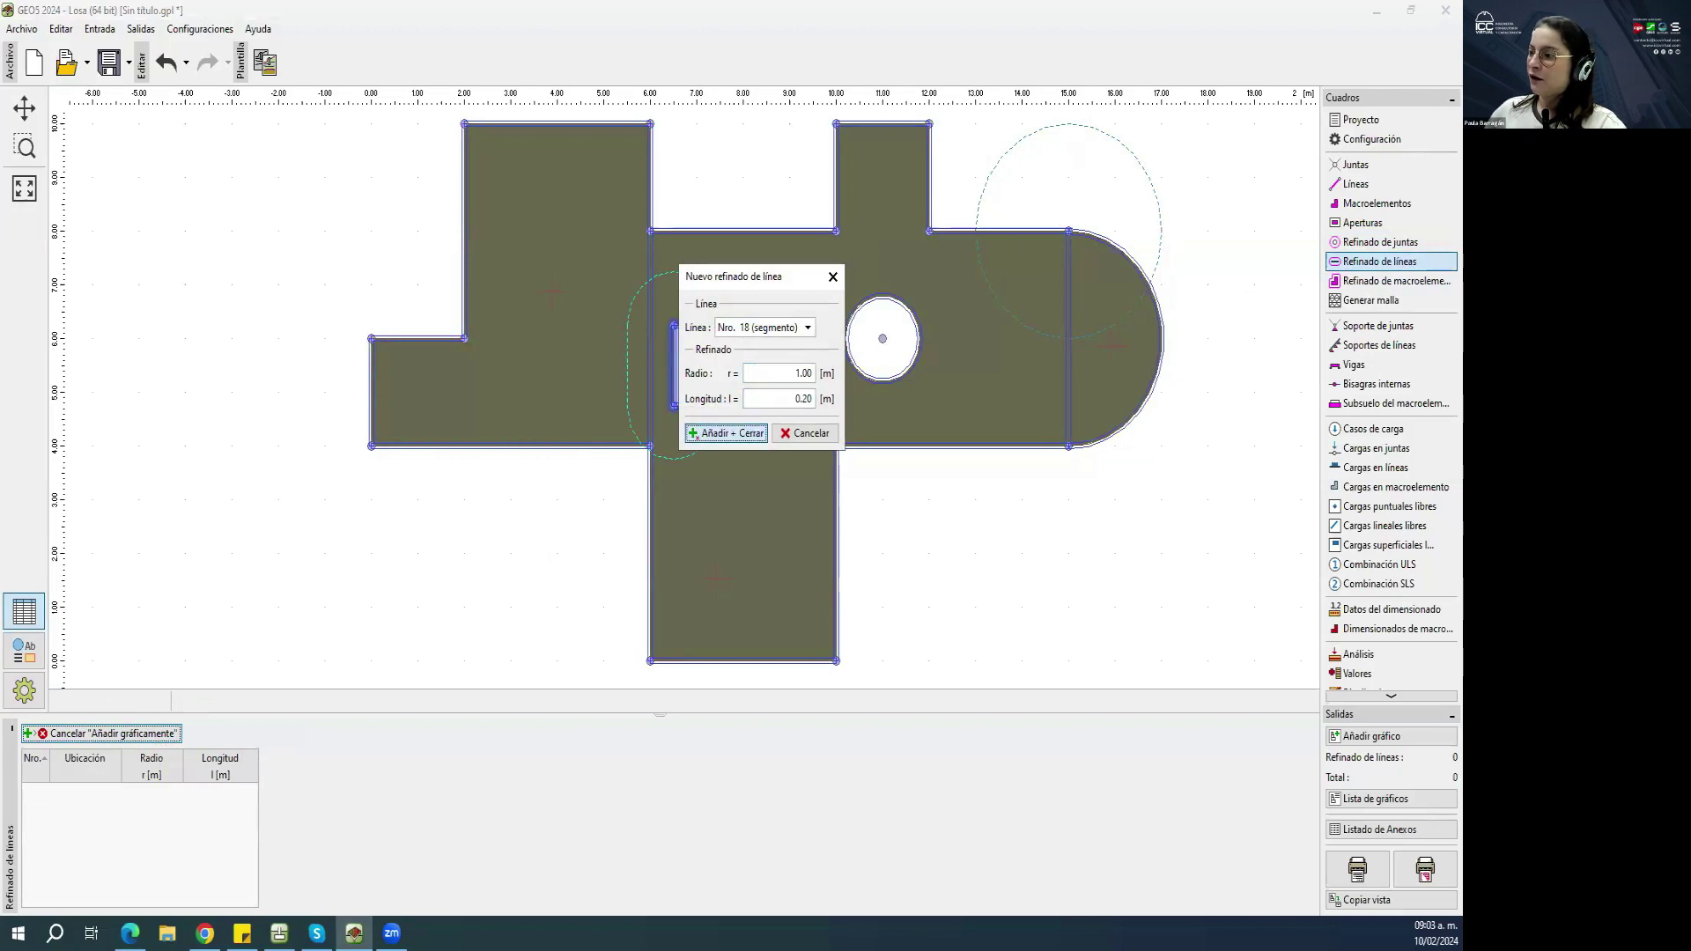
Add a line refinement with a 1 m radius and 0.2 m length on the rectangular opening's bottom edge (line 19).
click(722, 411)
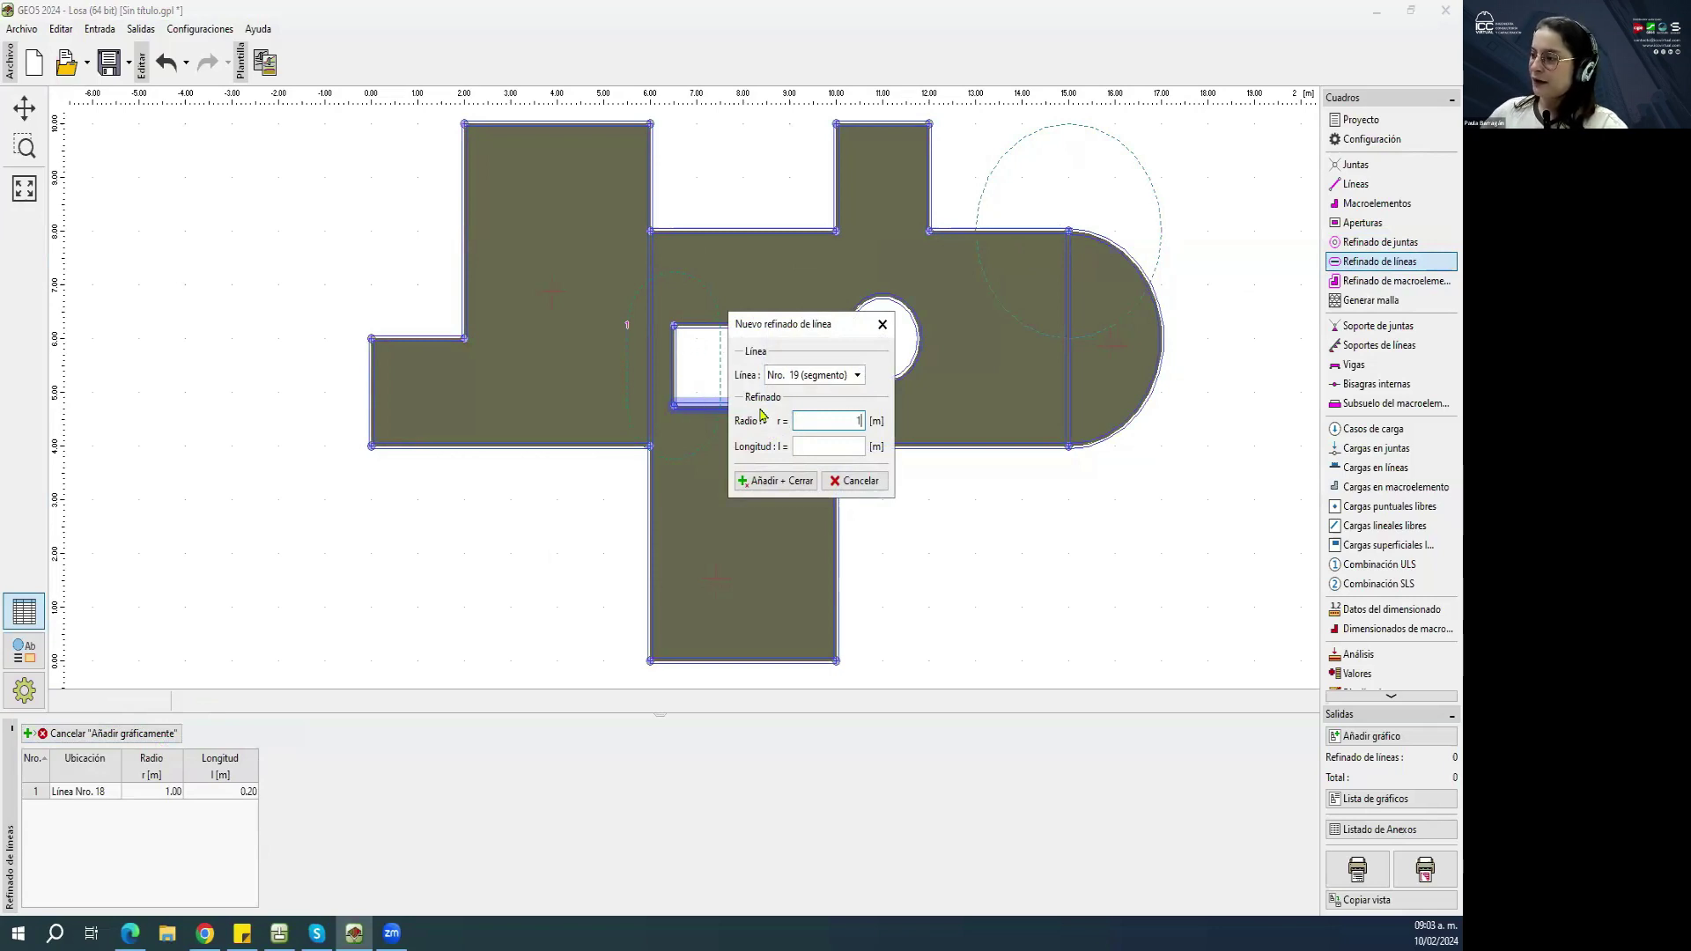
click(841, 445)
text(0.2)
click(775, 481)
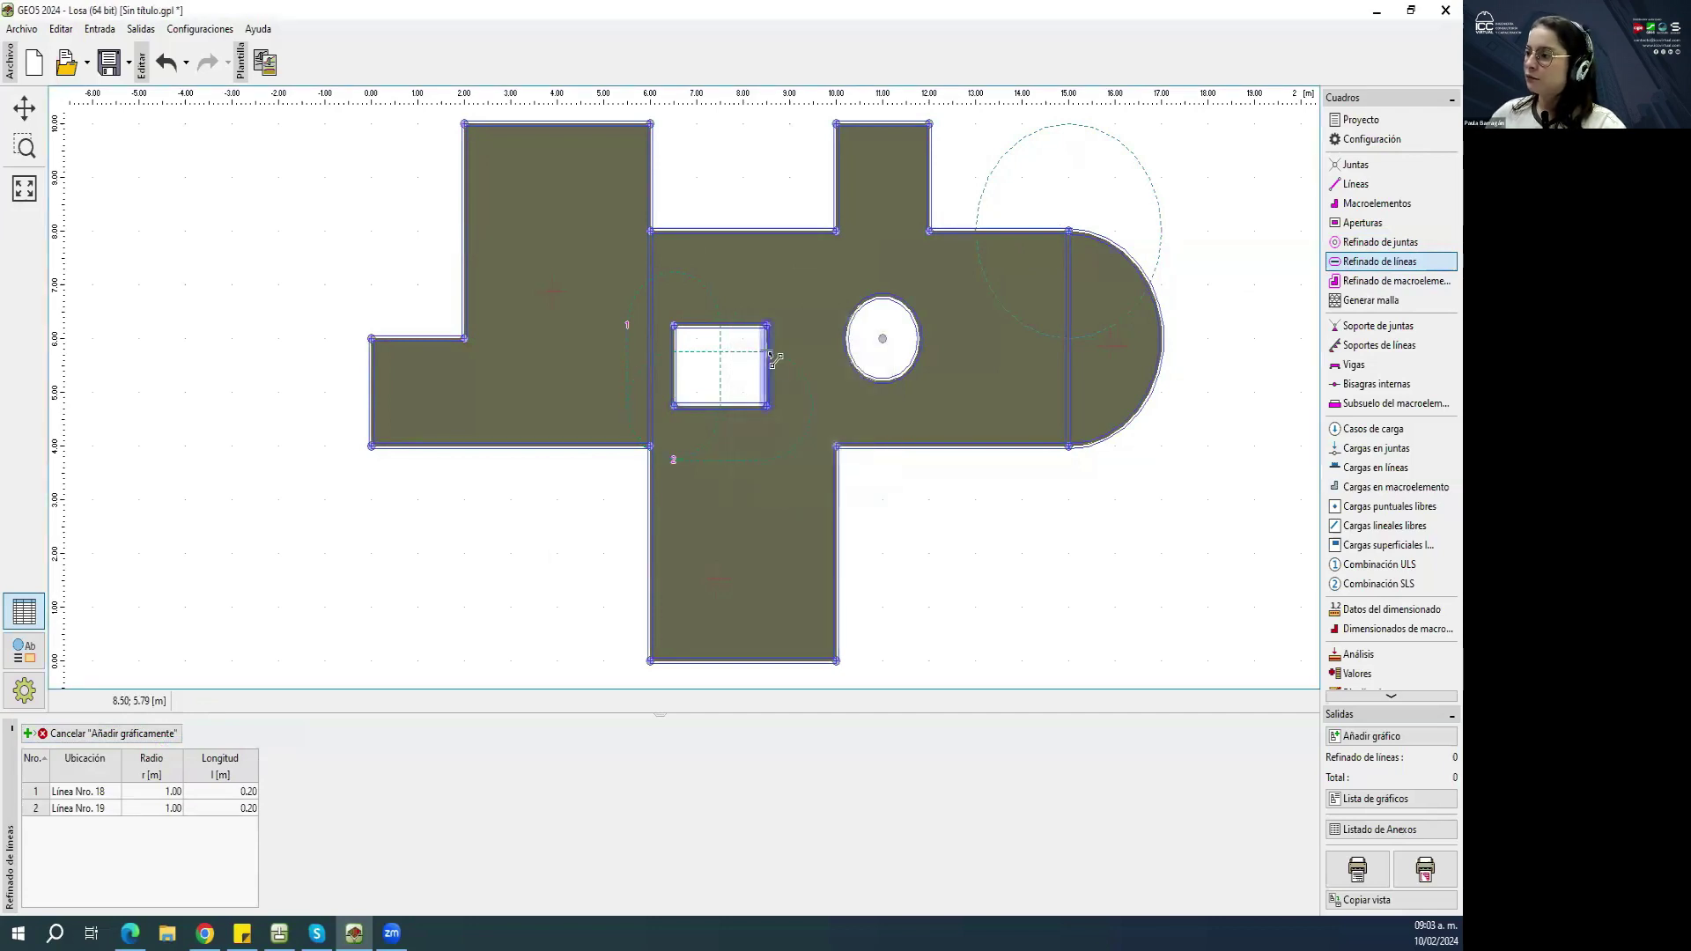
key(Escape)
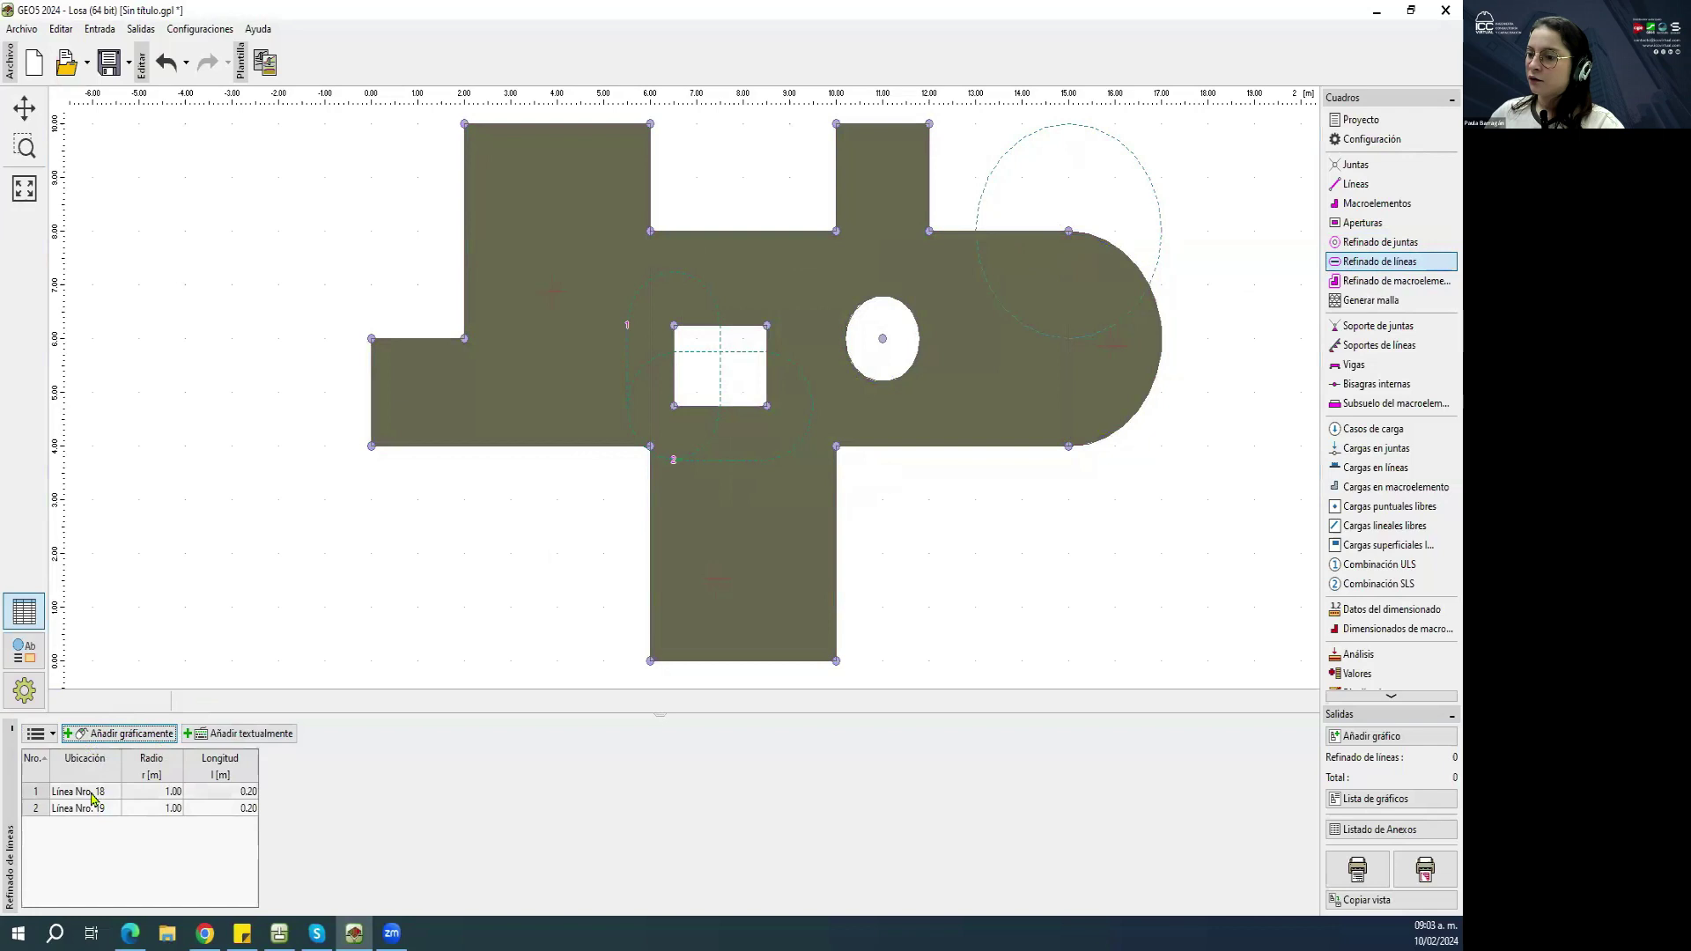
Reuse the line 18 refinement values, 1.00 m radius and 0.20 m length, for the rectangular opening's right and top edges.
click(91, 798)
click(119, 734)
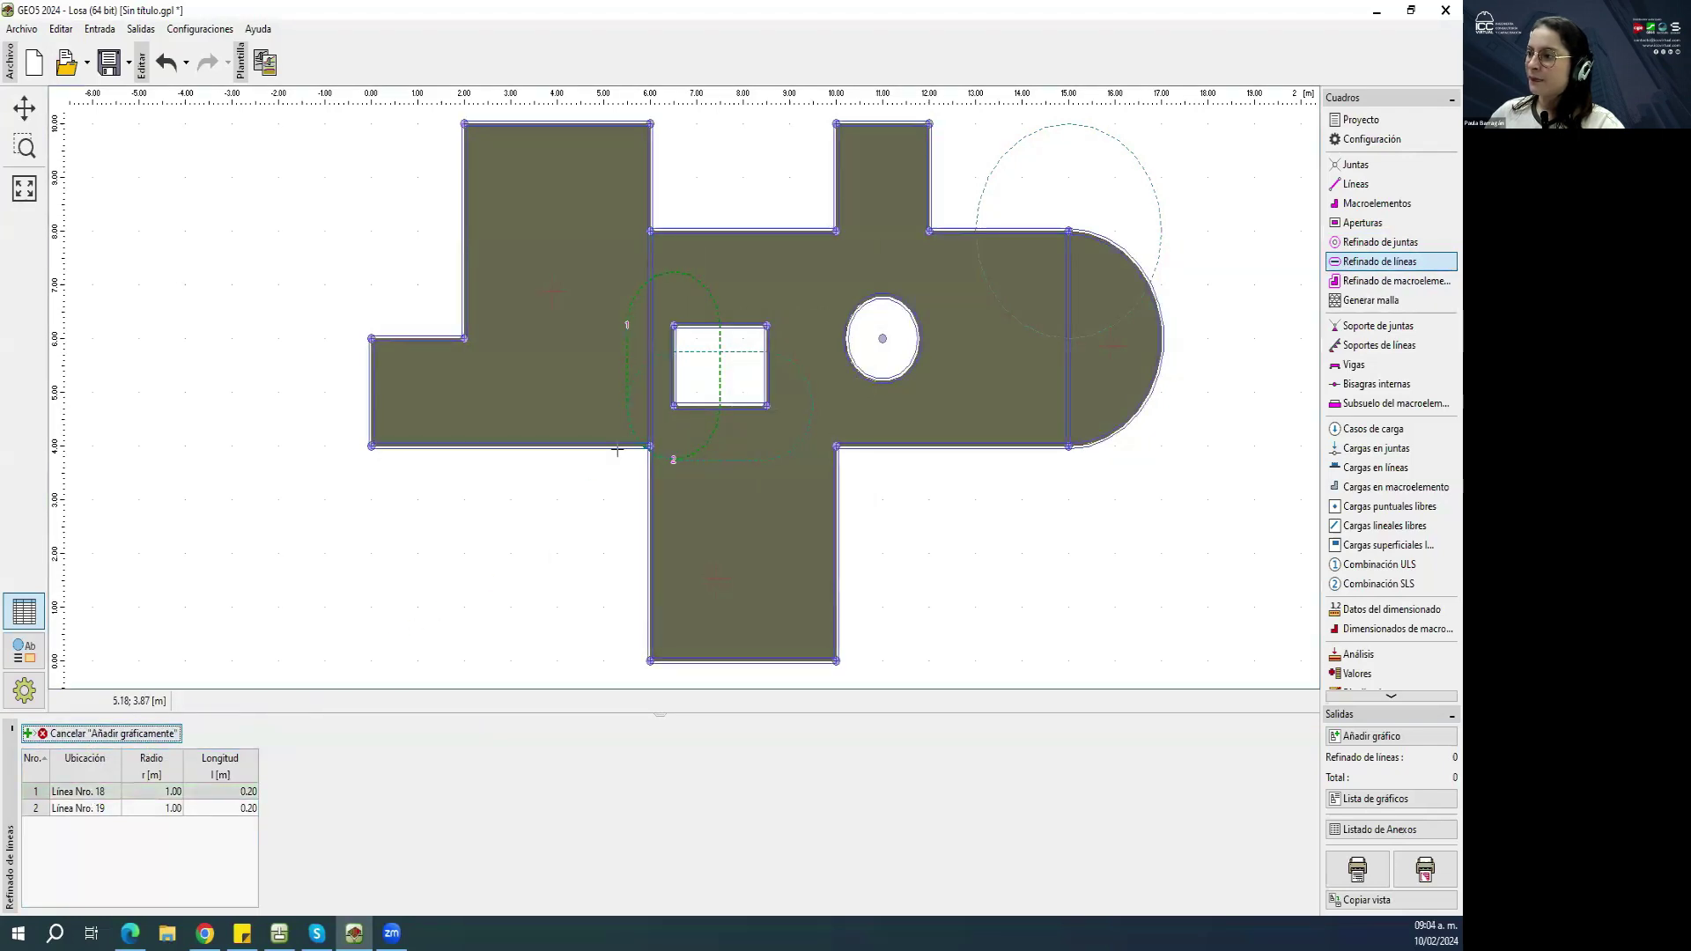
click(768, 365)
click(819, 442)
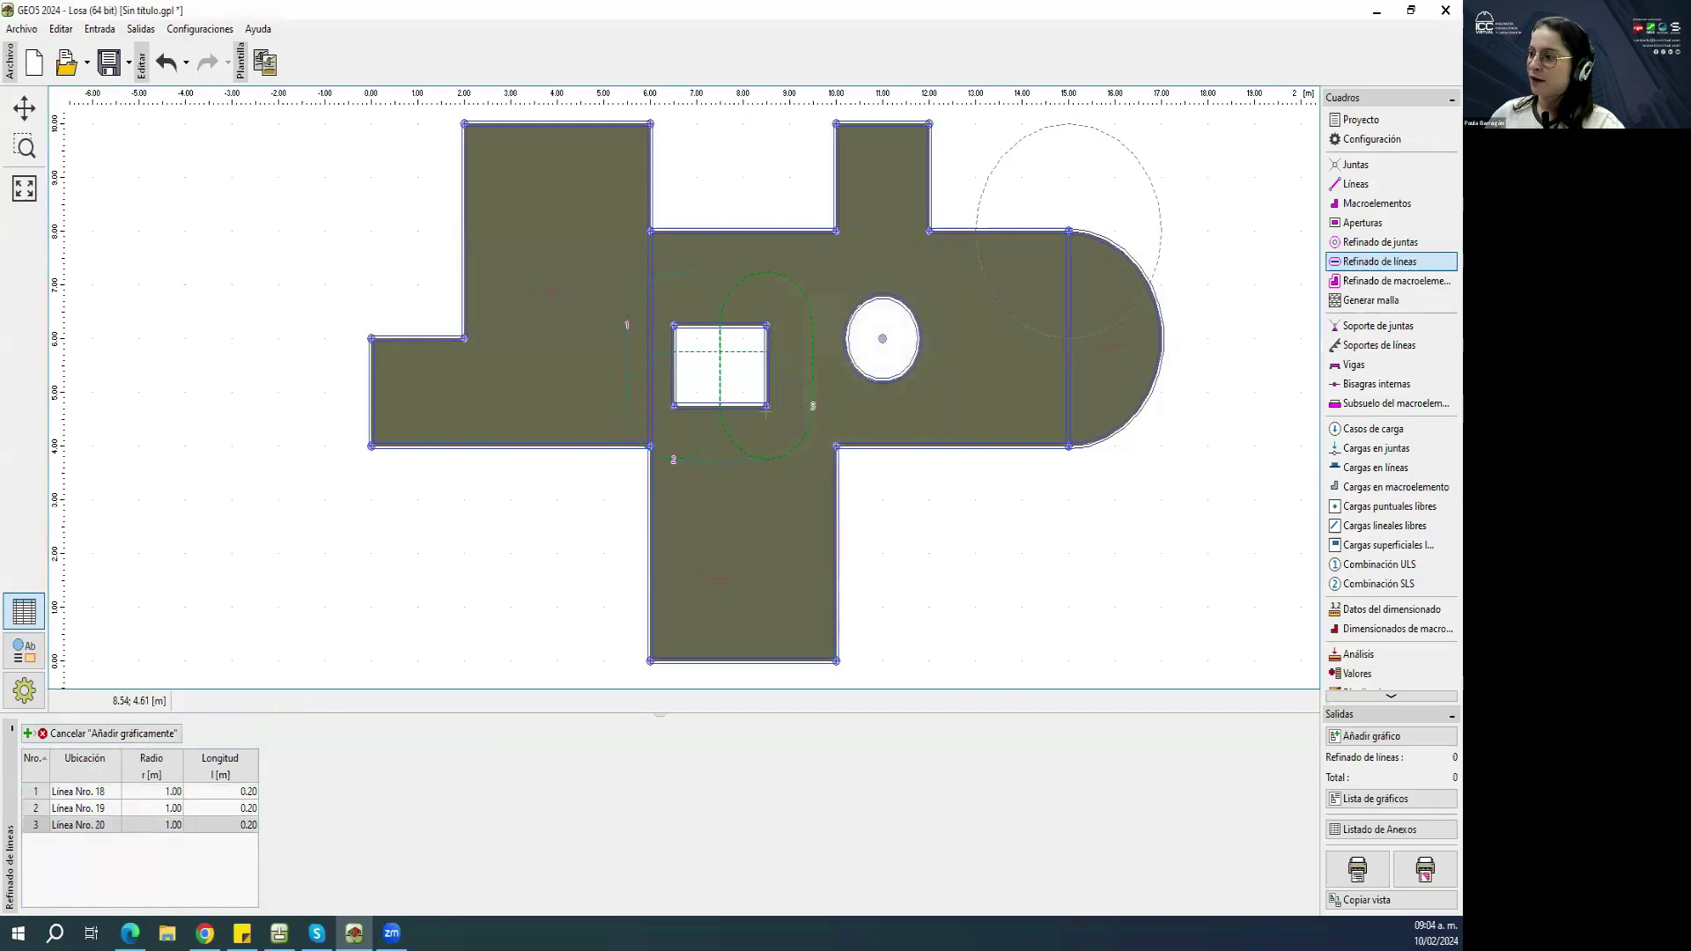
click(712, 328)
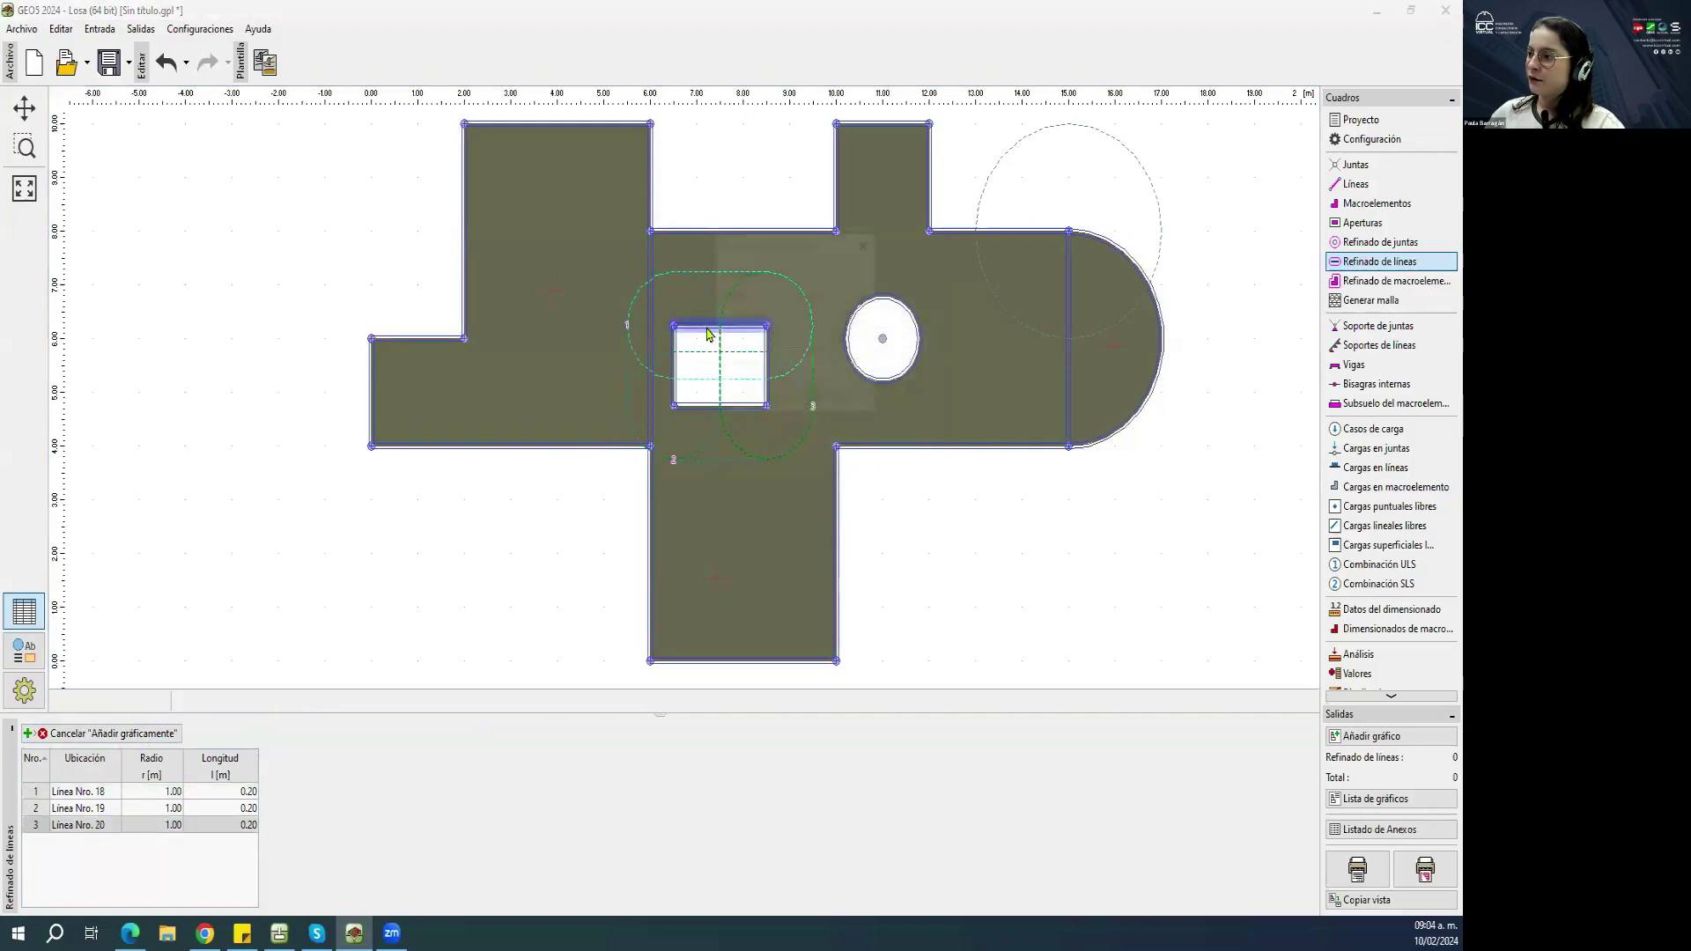
click(786, 403)
Add a line refinement around the circular opening (line 22) with a 1.00 m radius and 0.20 m element length.
click(867, 380)
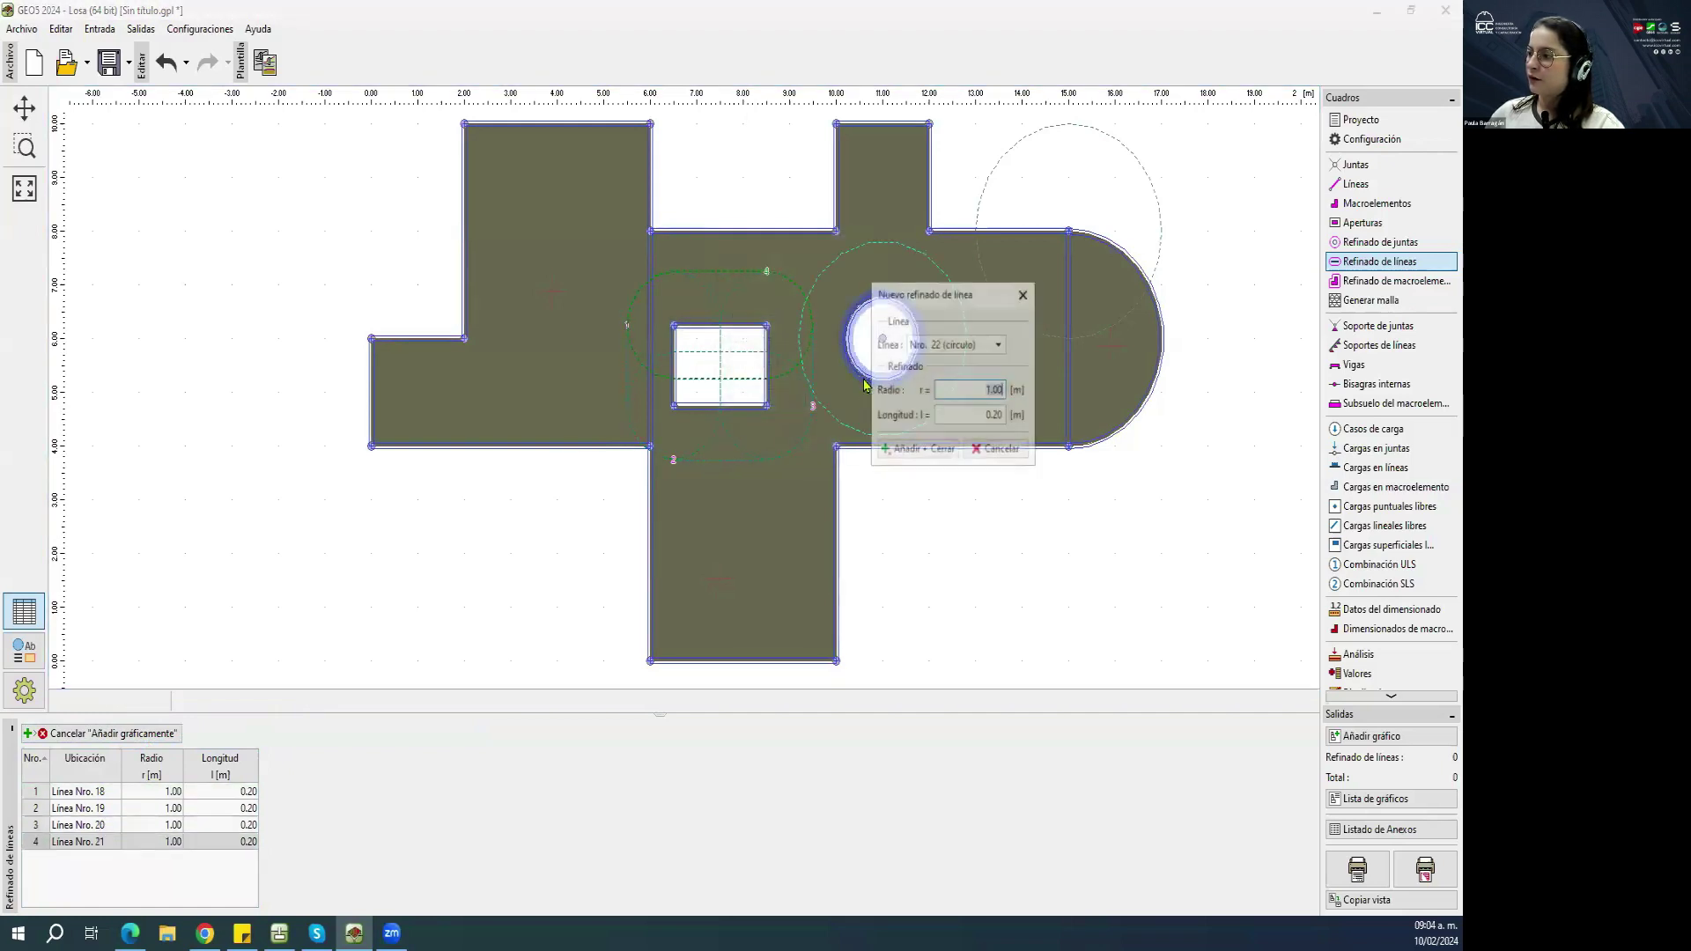
click(907, 450)
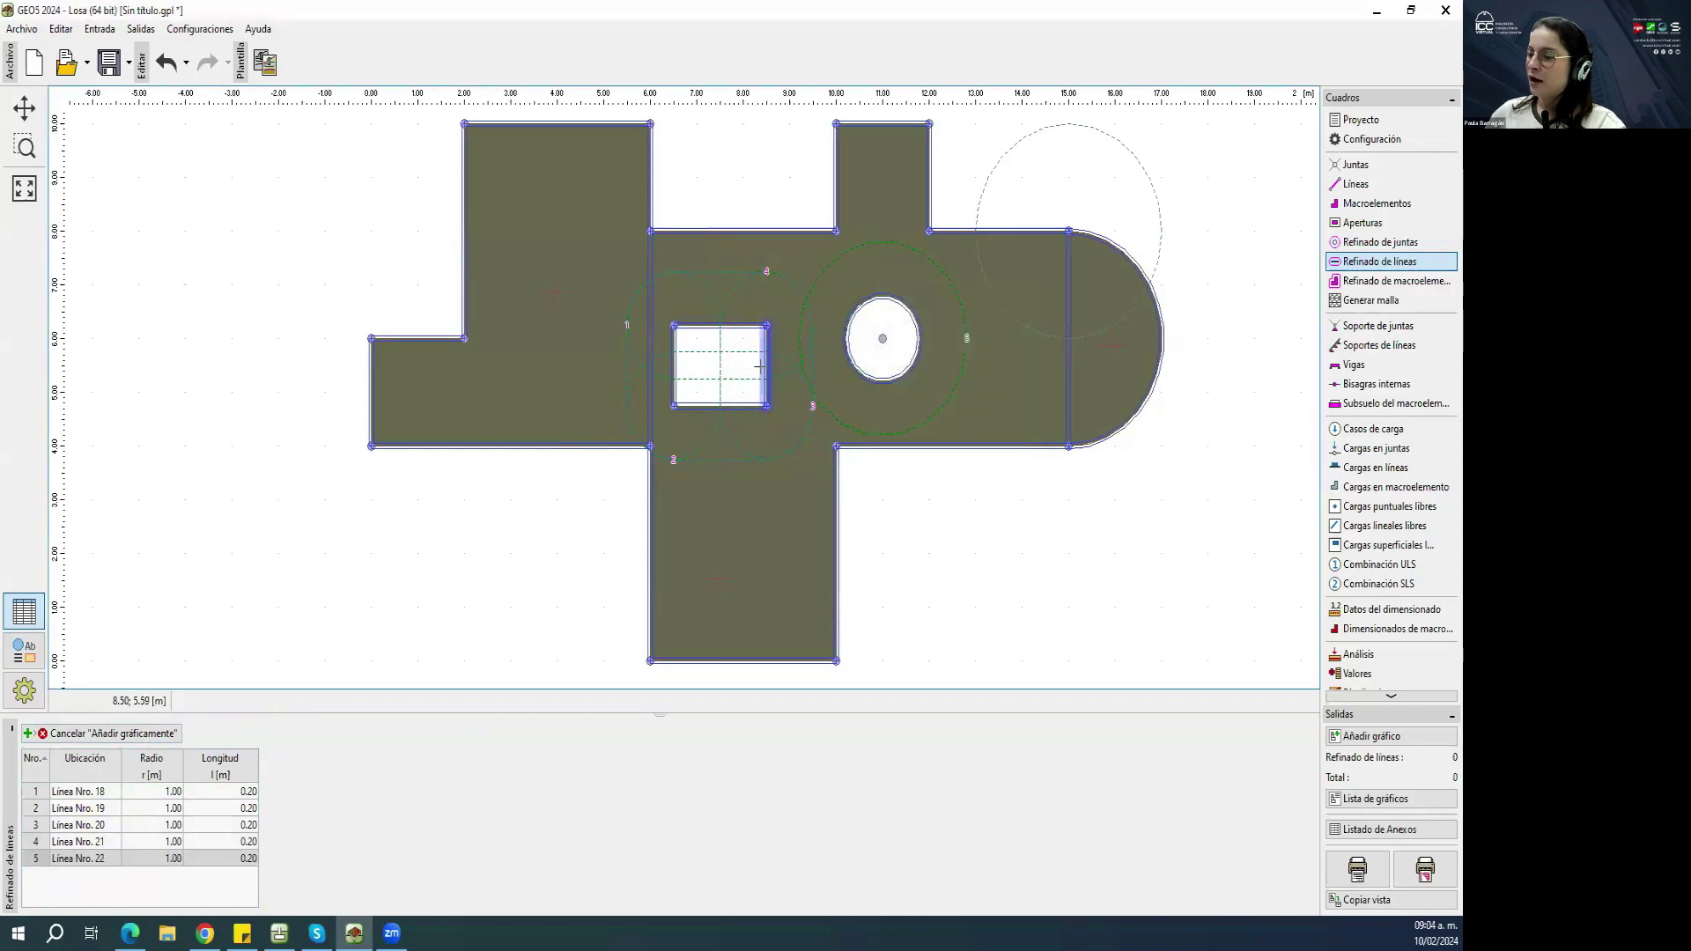
key(Escape)
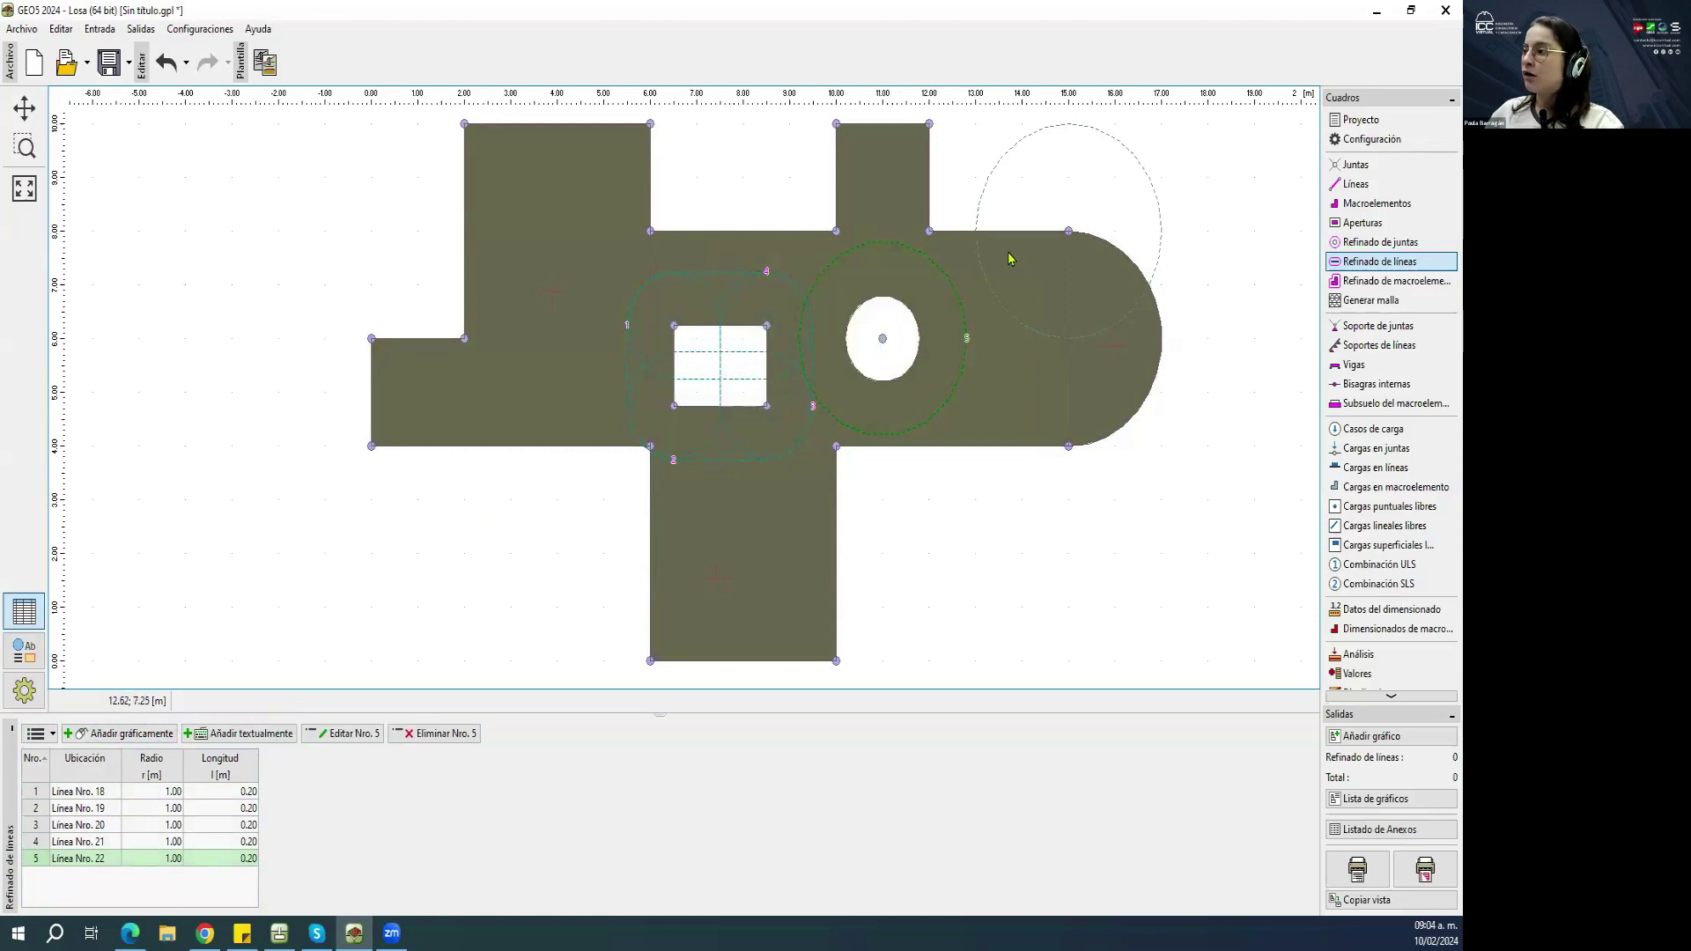
click(1354, 285)
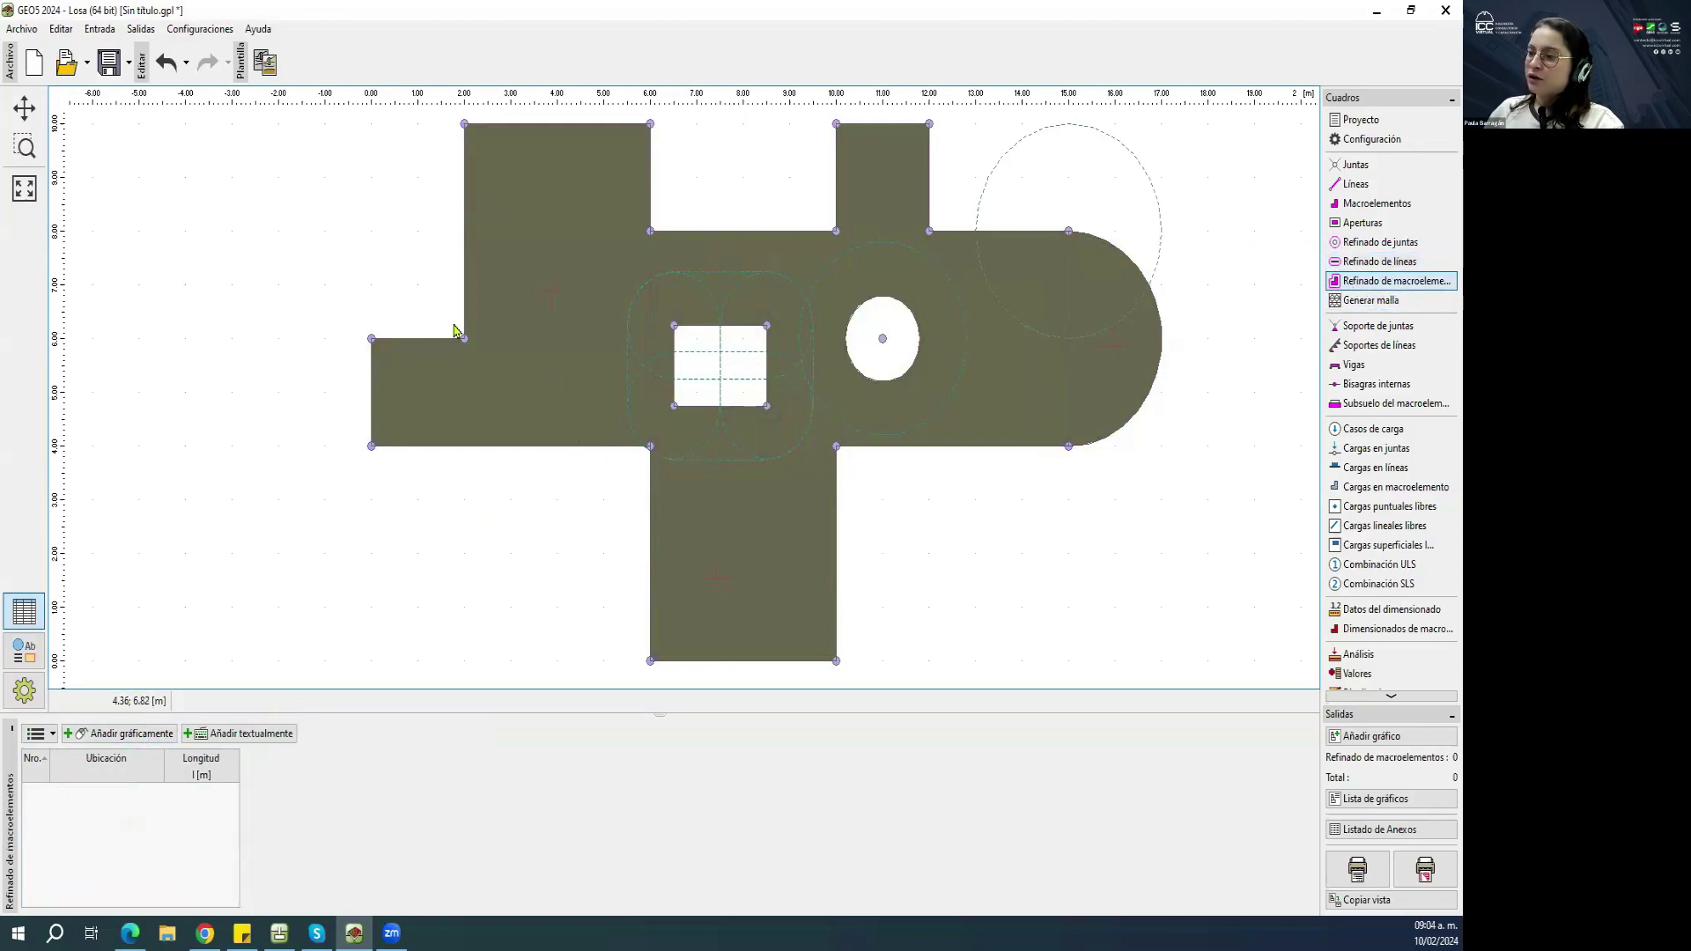
click(123, 733)
click(518, 343)
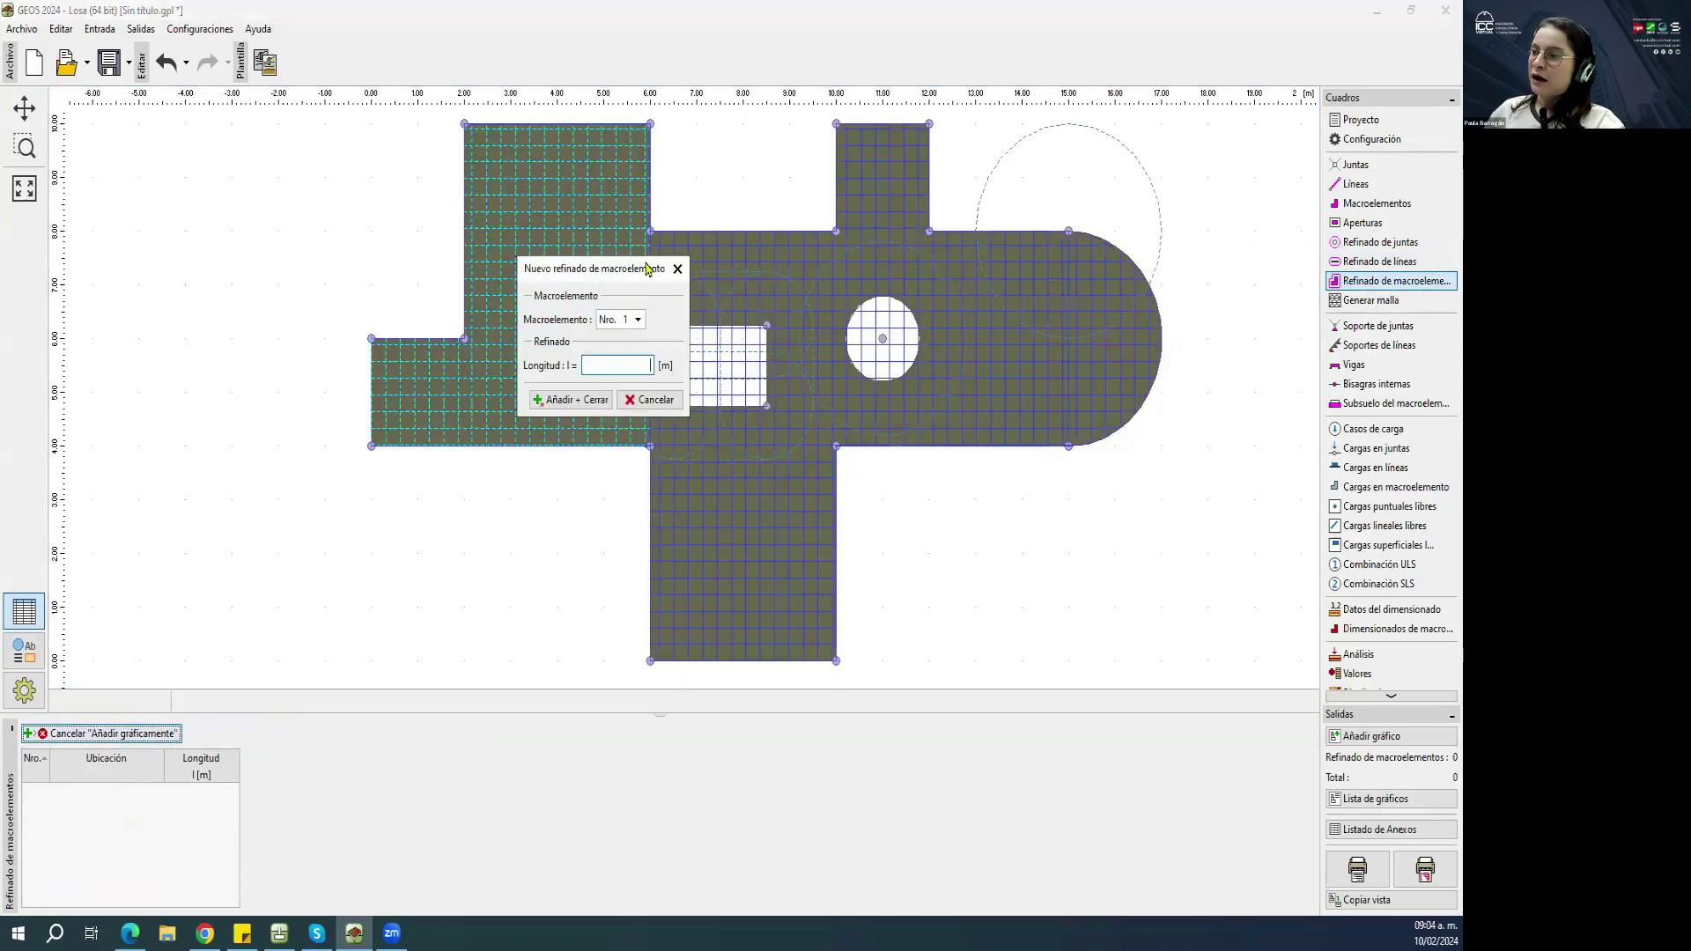
click(679, 270)
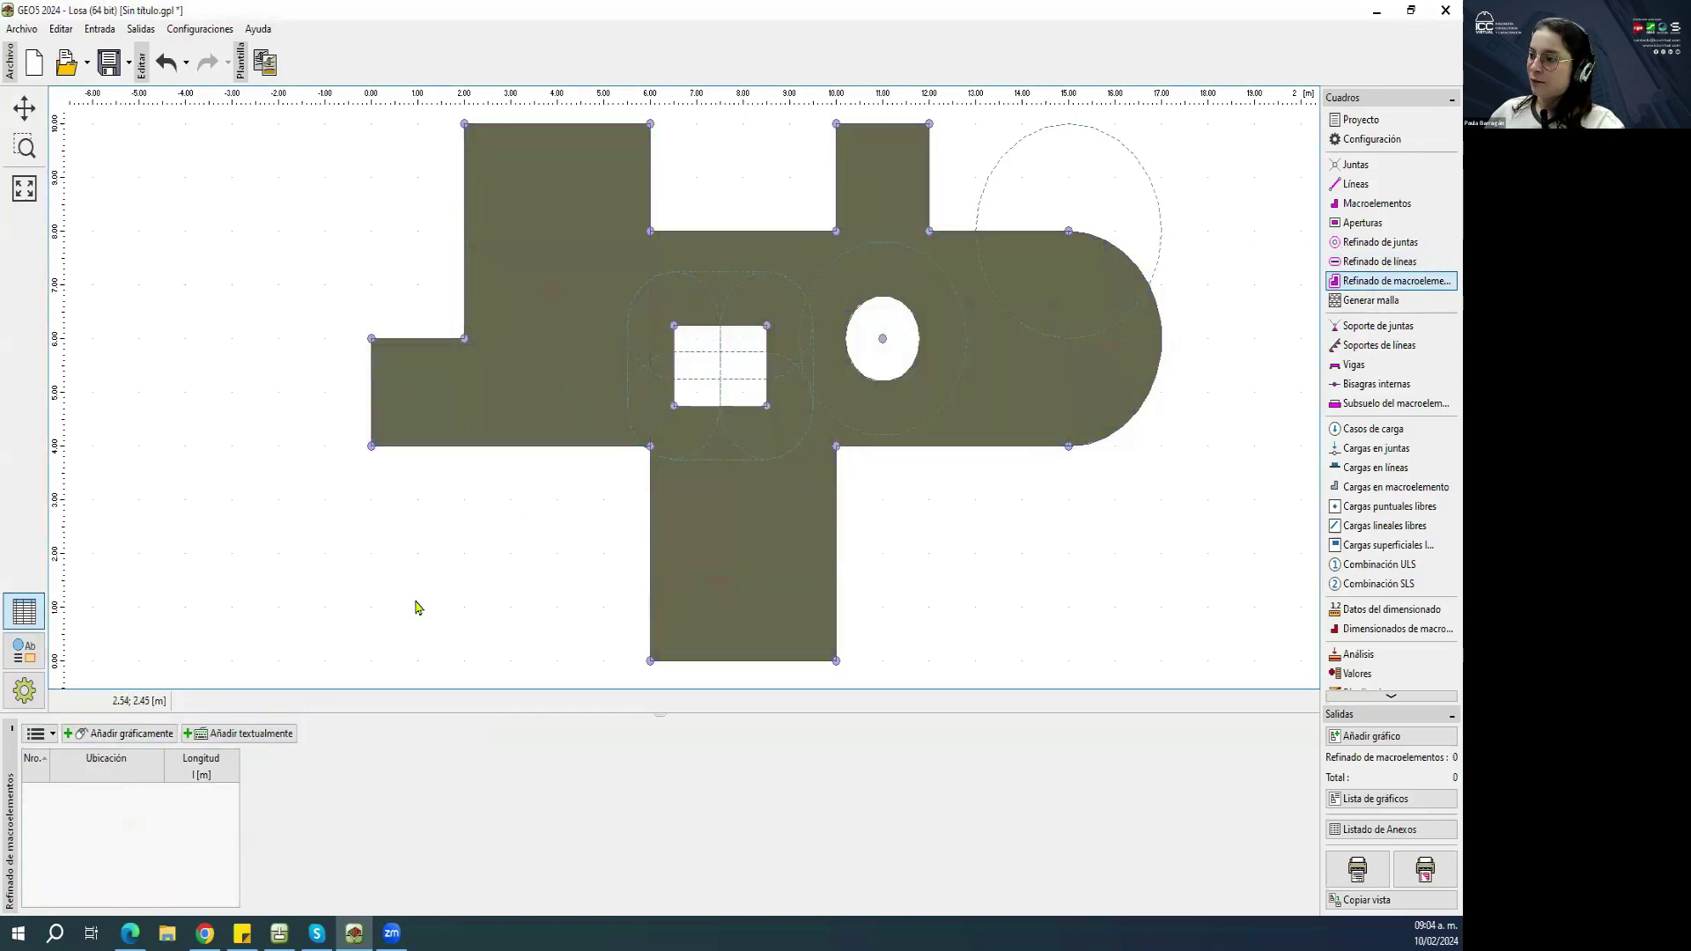
Generate the triangular mesh with a 1.00 m element edge length and inspect the refined zones around the openings.
click(1371, 301)
click(75, 753)
scroll(766, 352, up, 2)
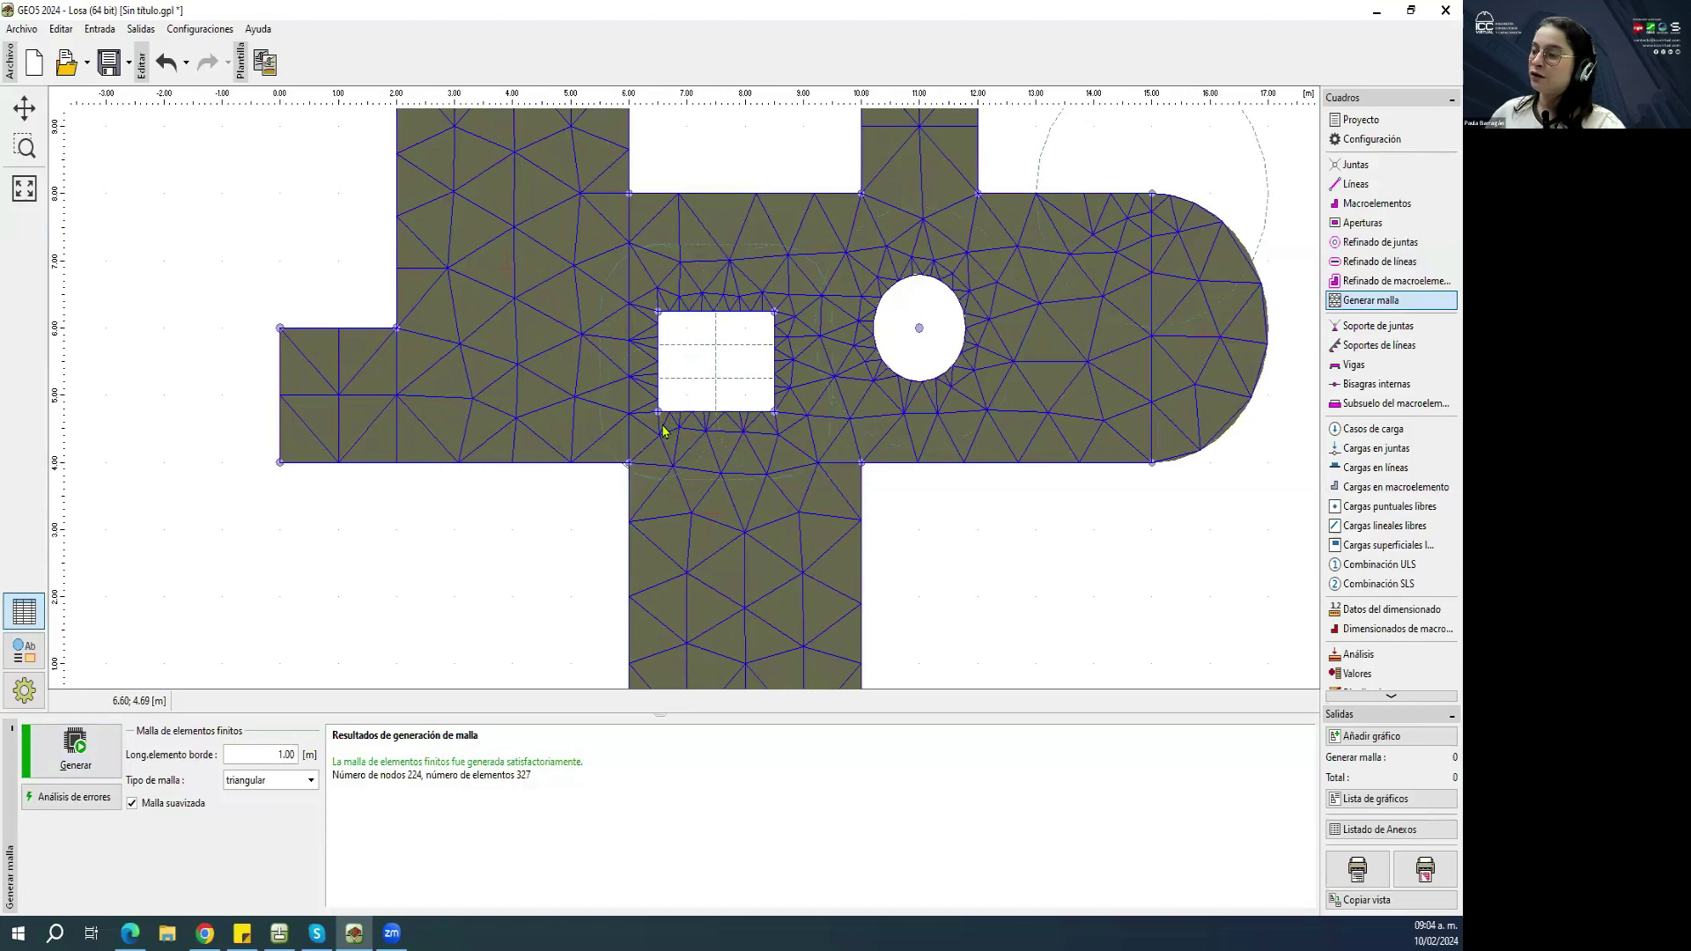
scroll(1137, 234, up, 1)
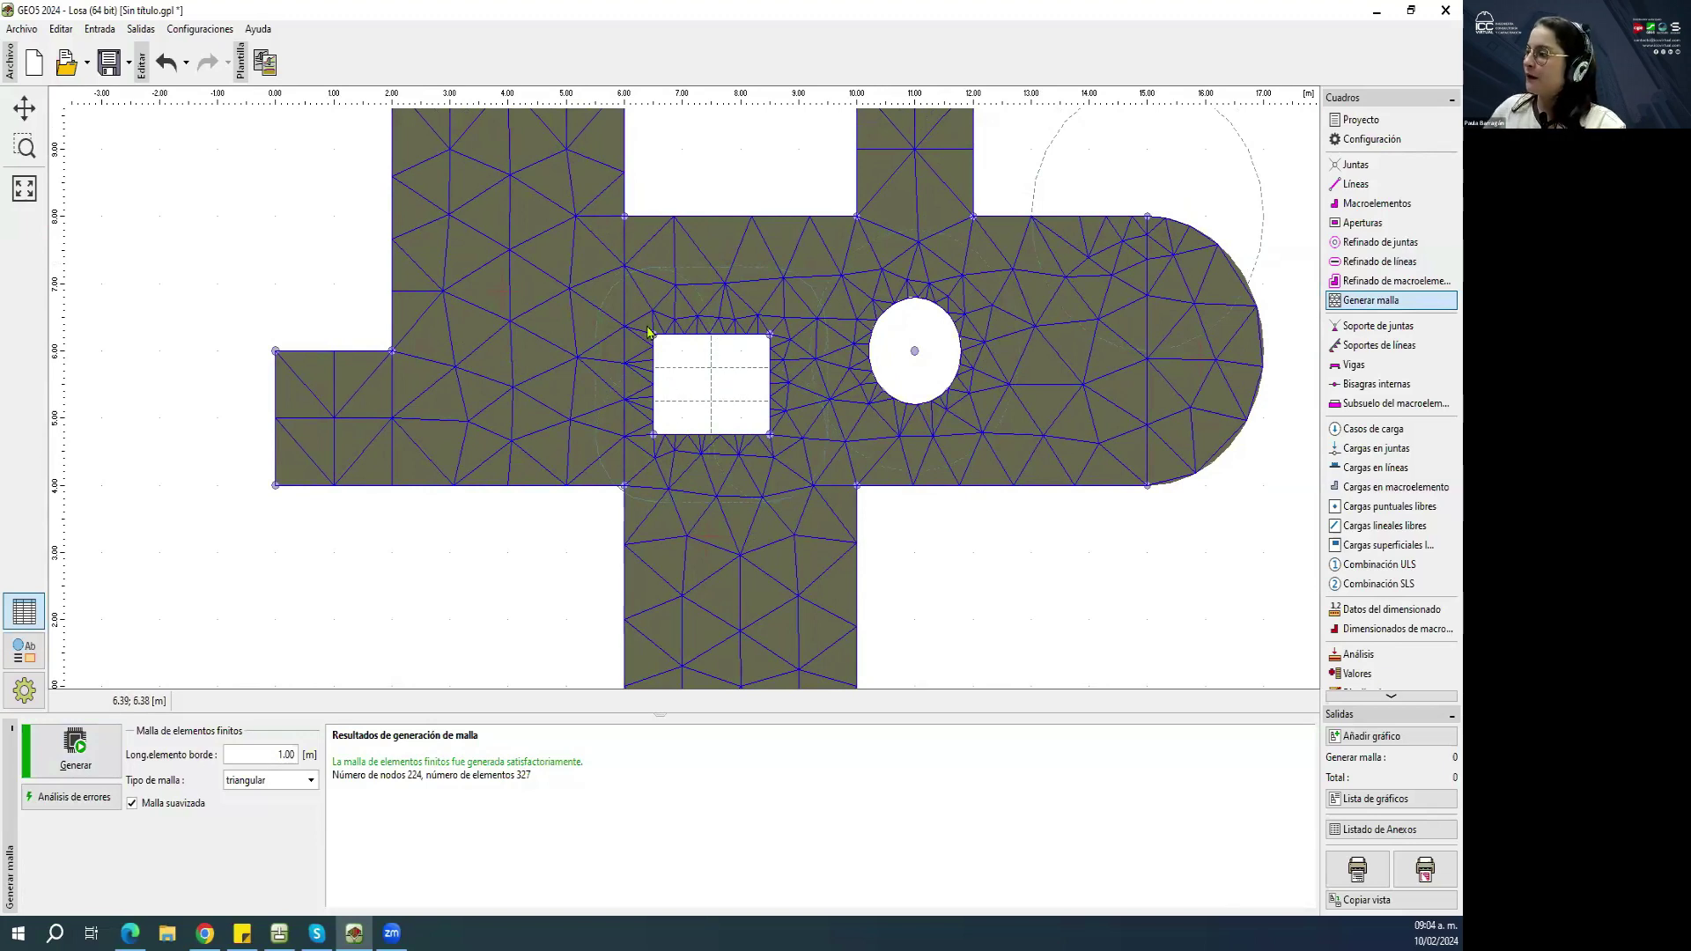
click(1400, 326)
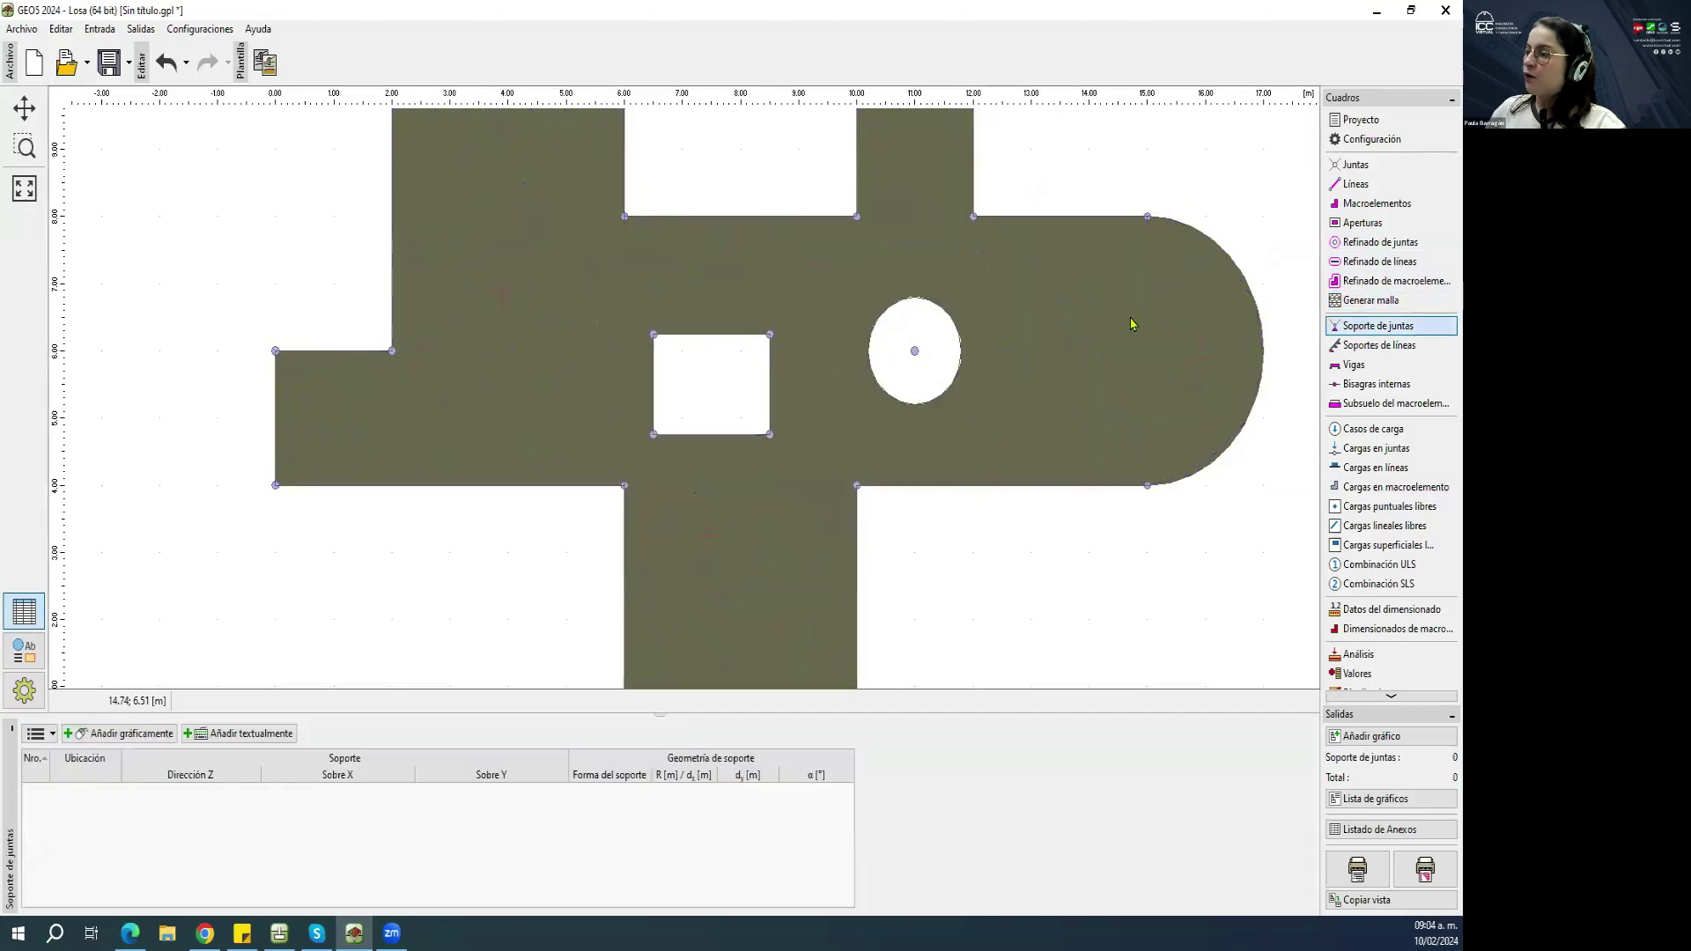
drag(1090, 315, 1083, 317)
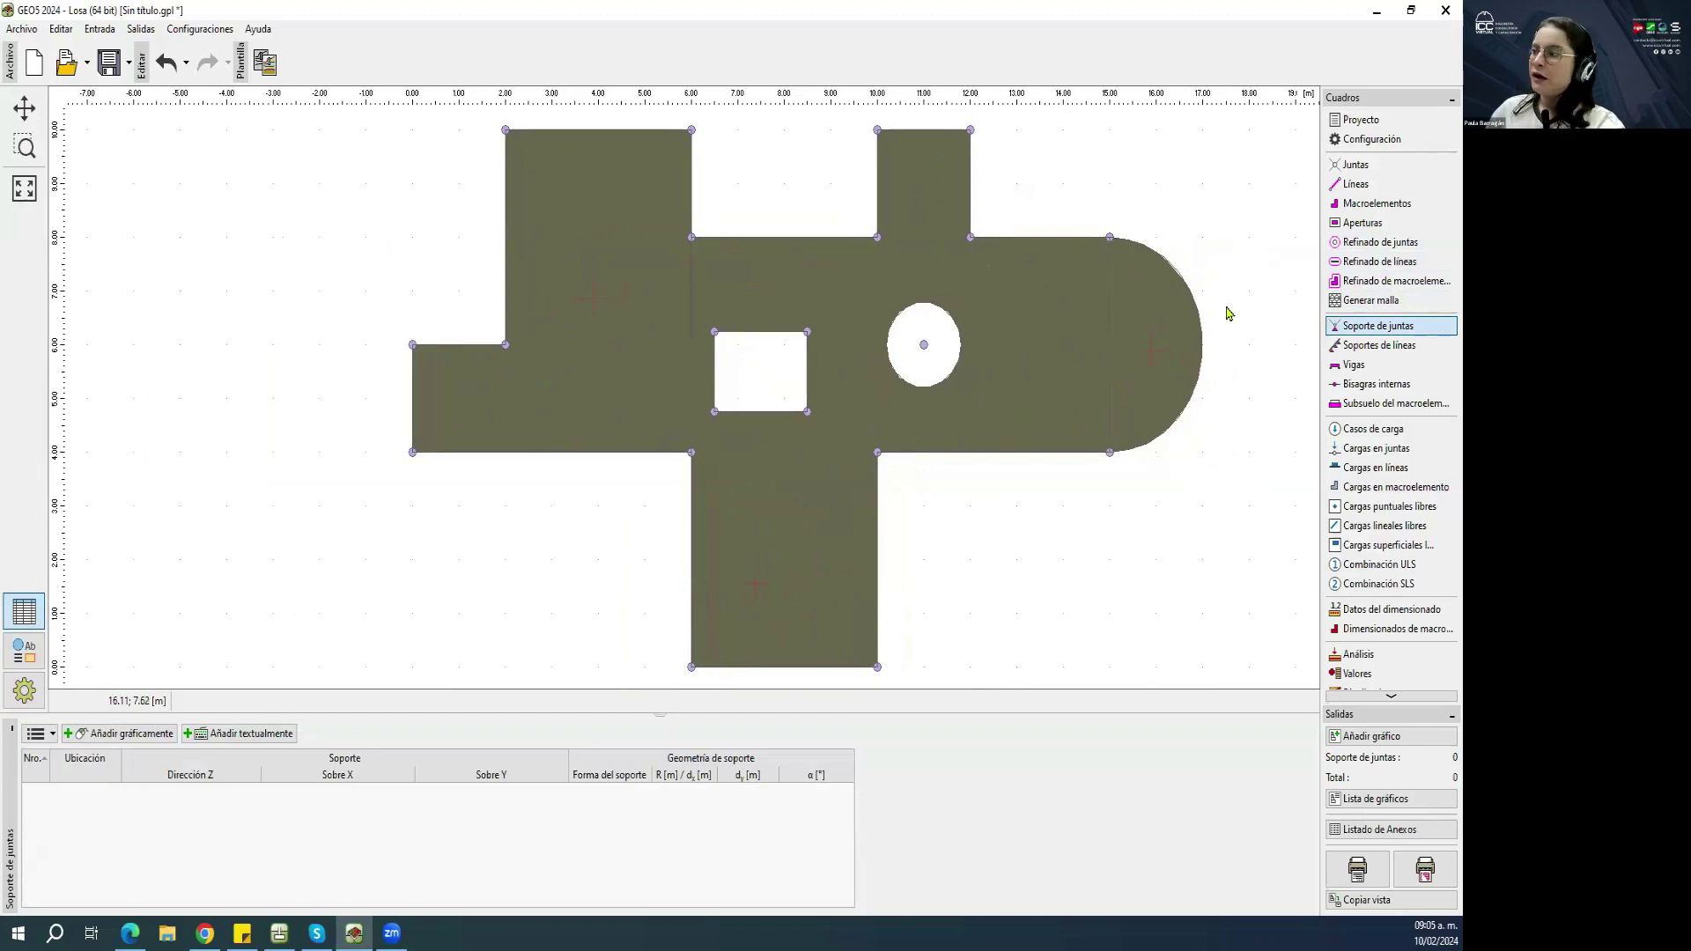
click(1361, 346)
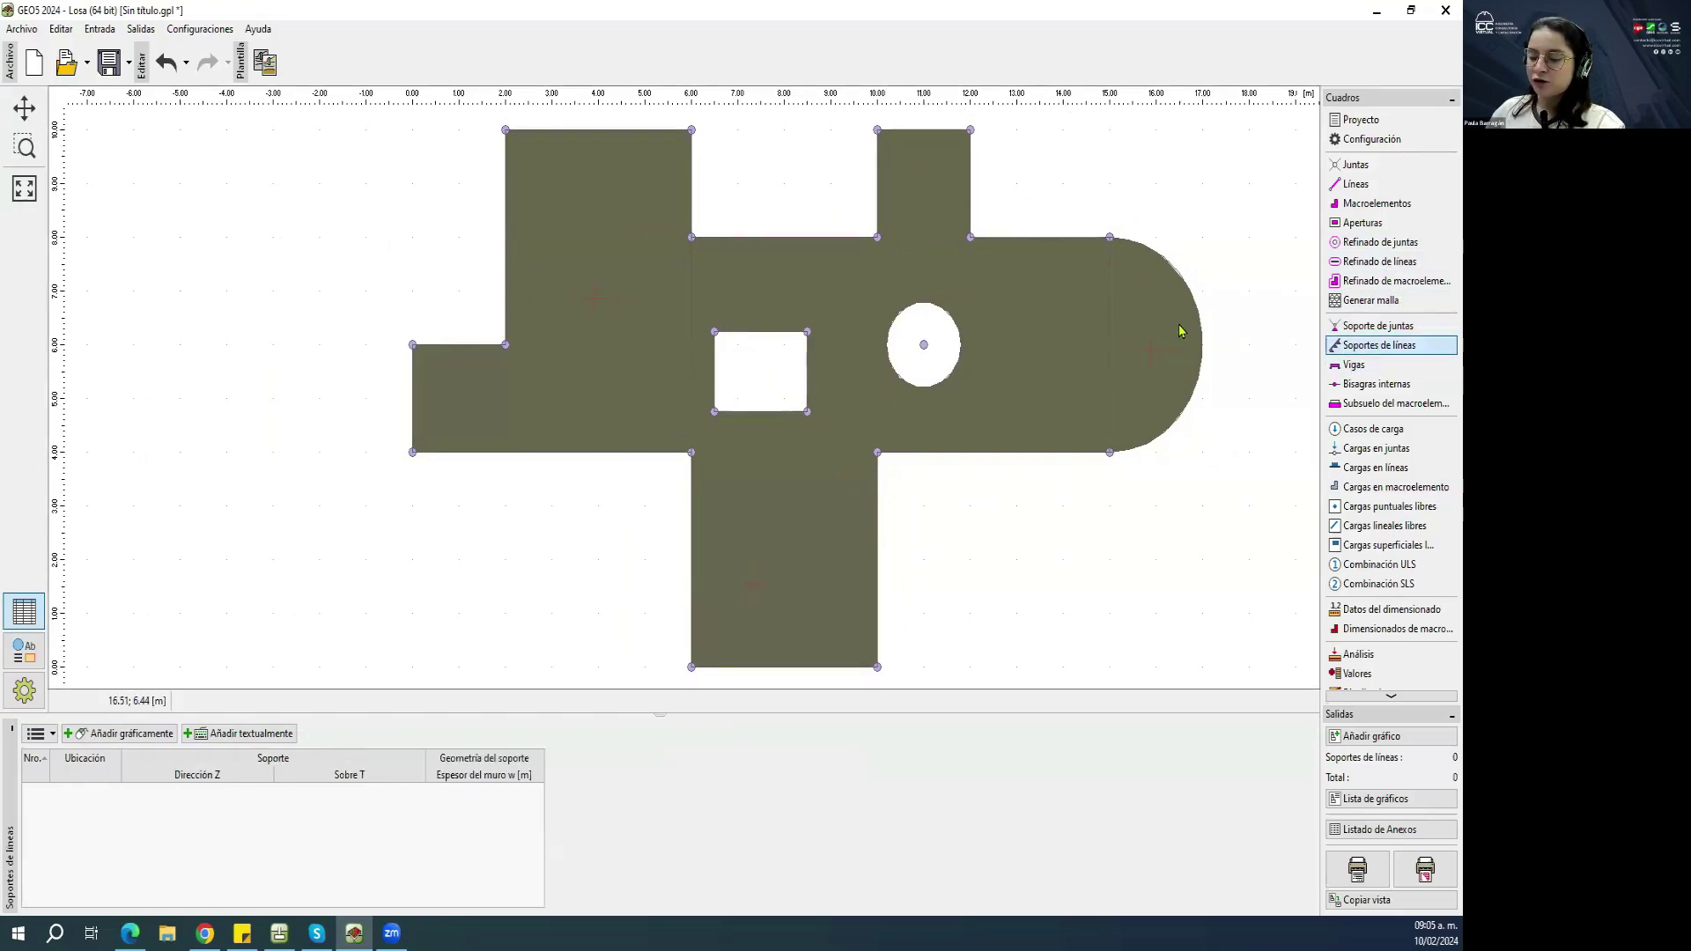
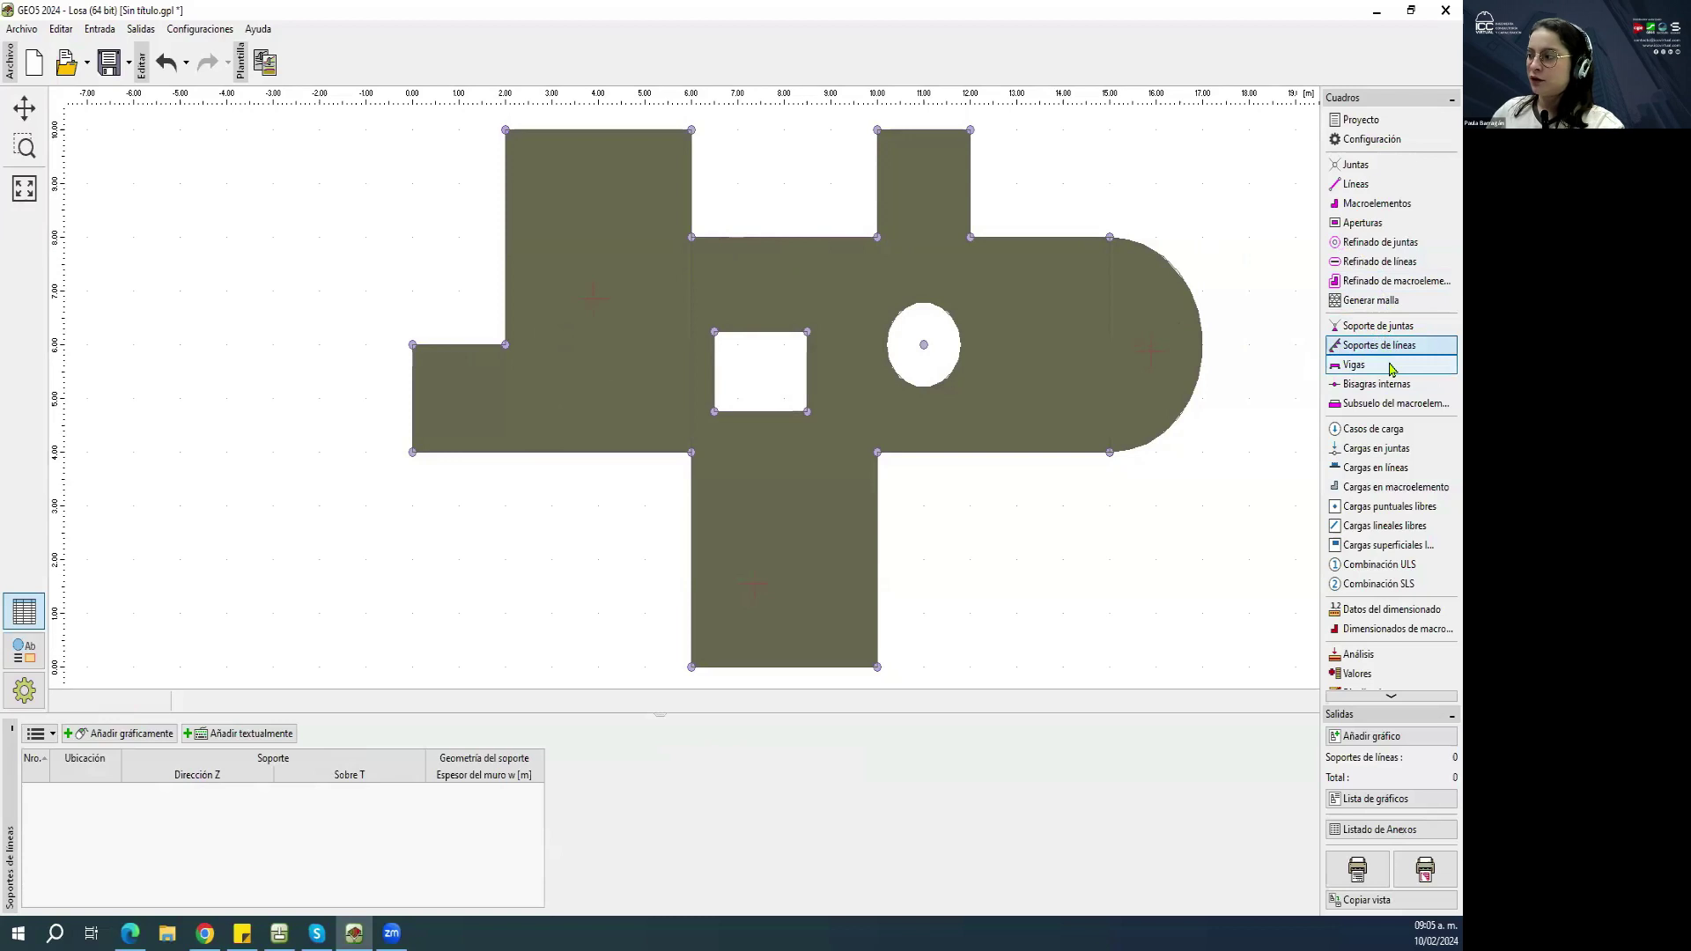
click(1391, 366)
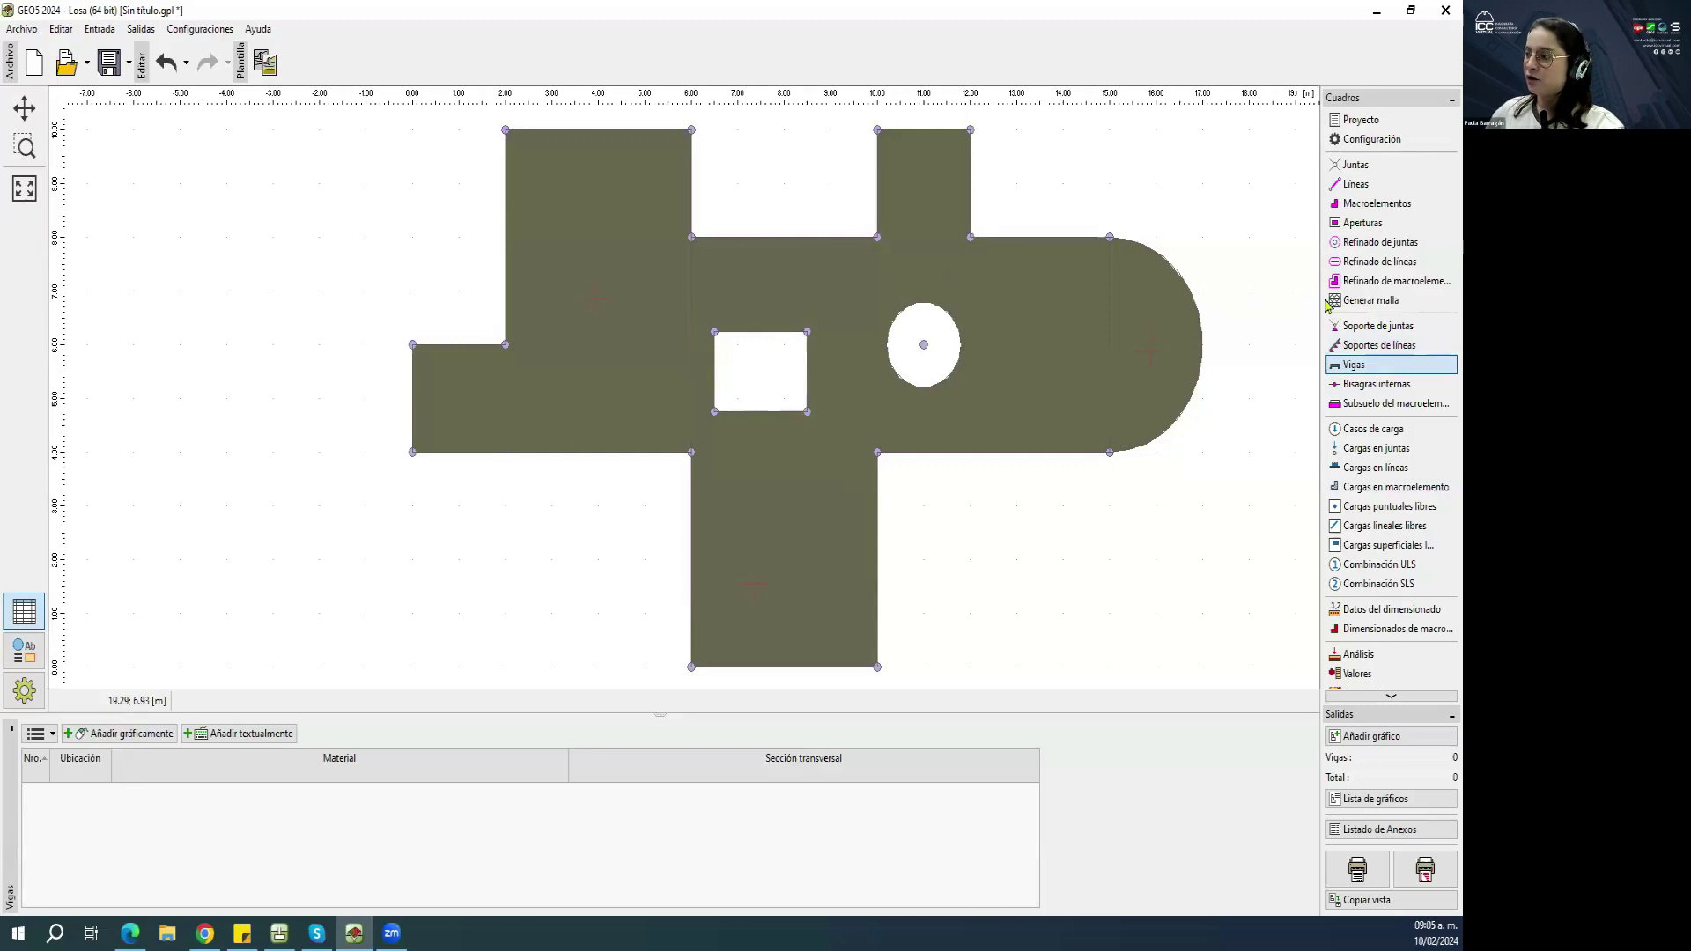
click(1364, 347)
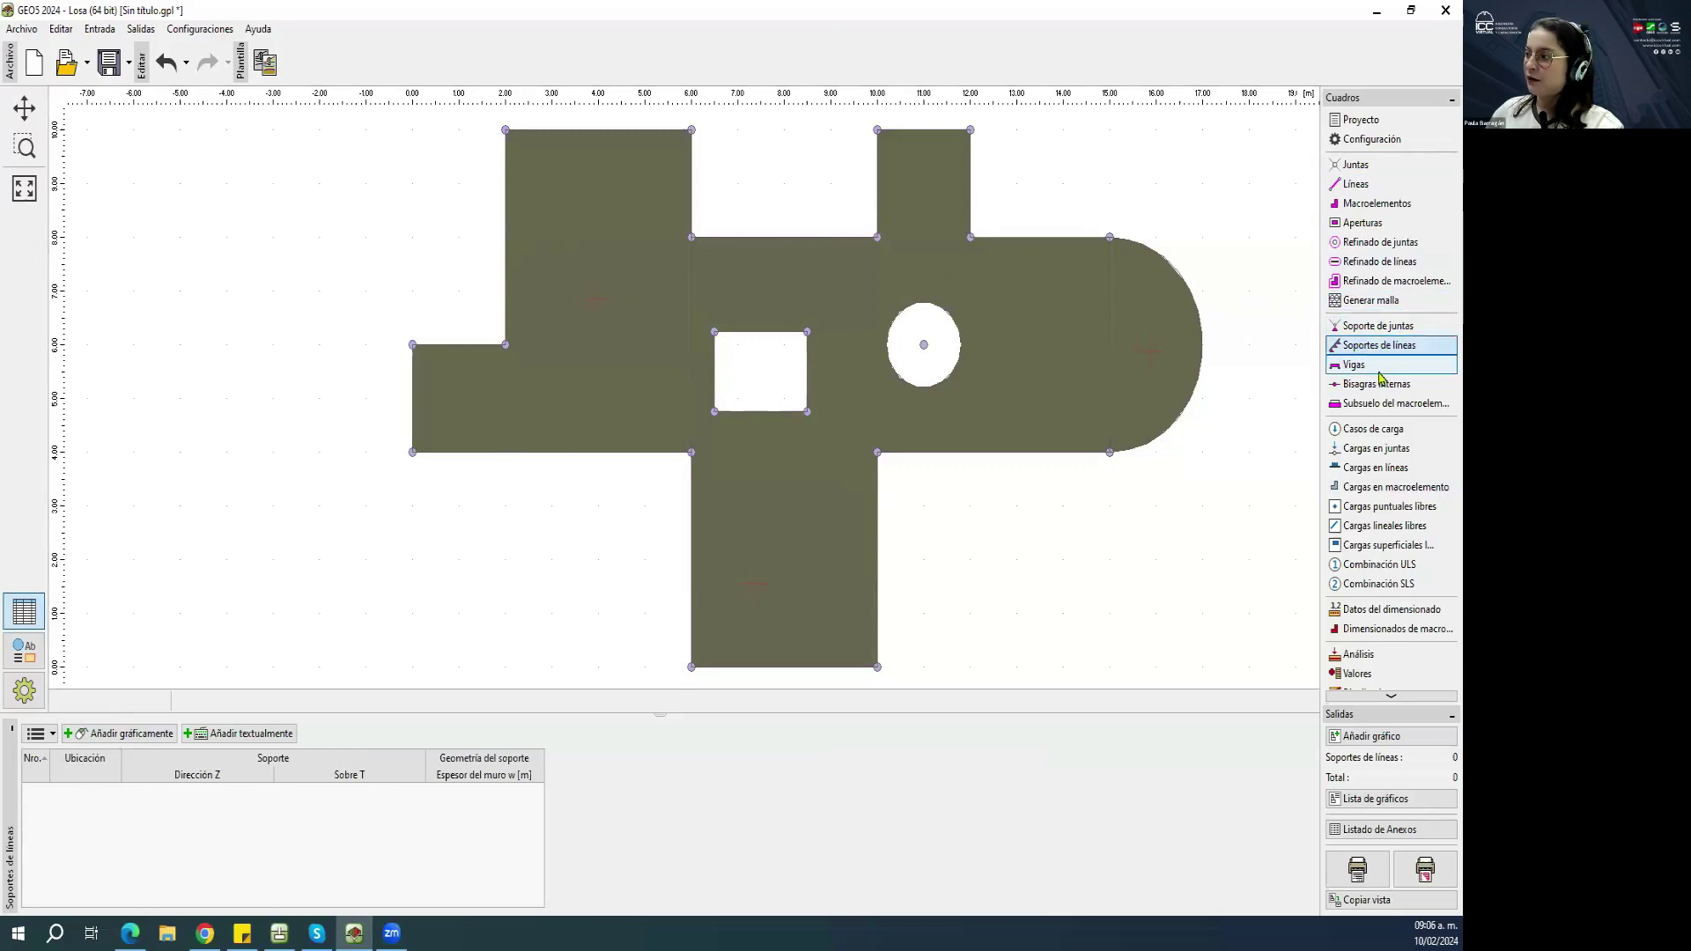
click(1353, 365)
click(1356, 326)
click(1357, 345)
click(1347, 361)
Graphically add a line support (Soportes de líneas) on line 3, fixed (fijo) in Z, free (libre) about T, with 0.2 m wall thickness.
click(1345, 352)
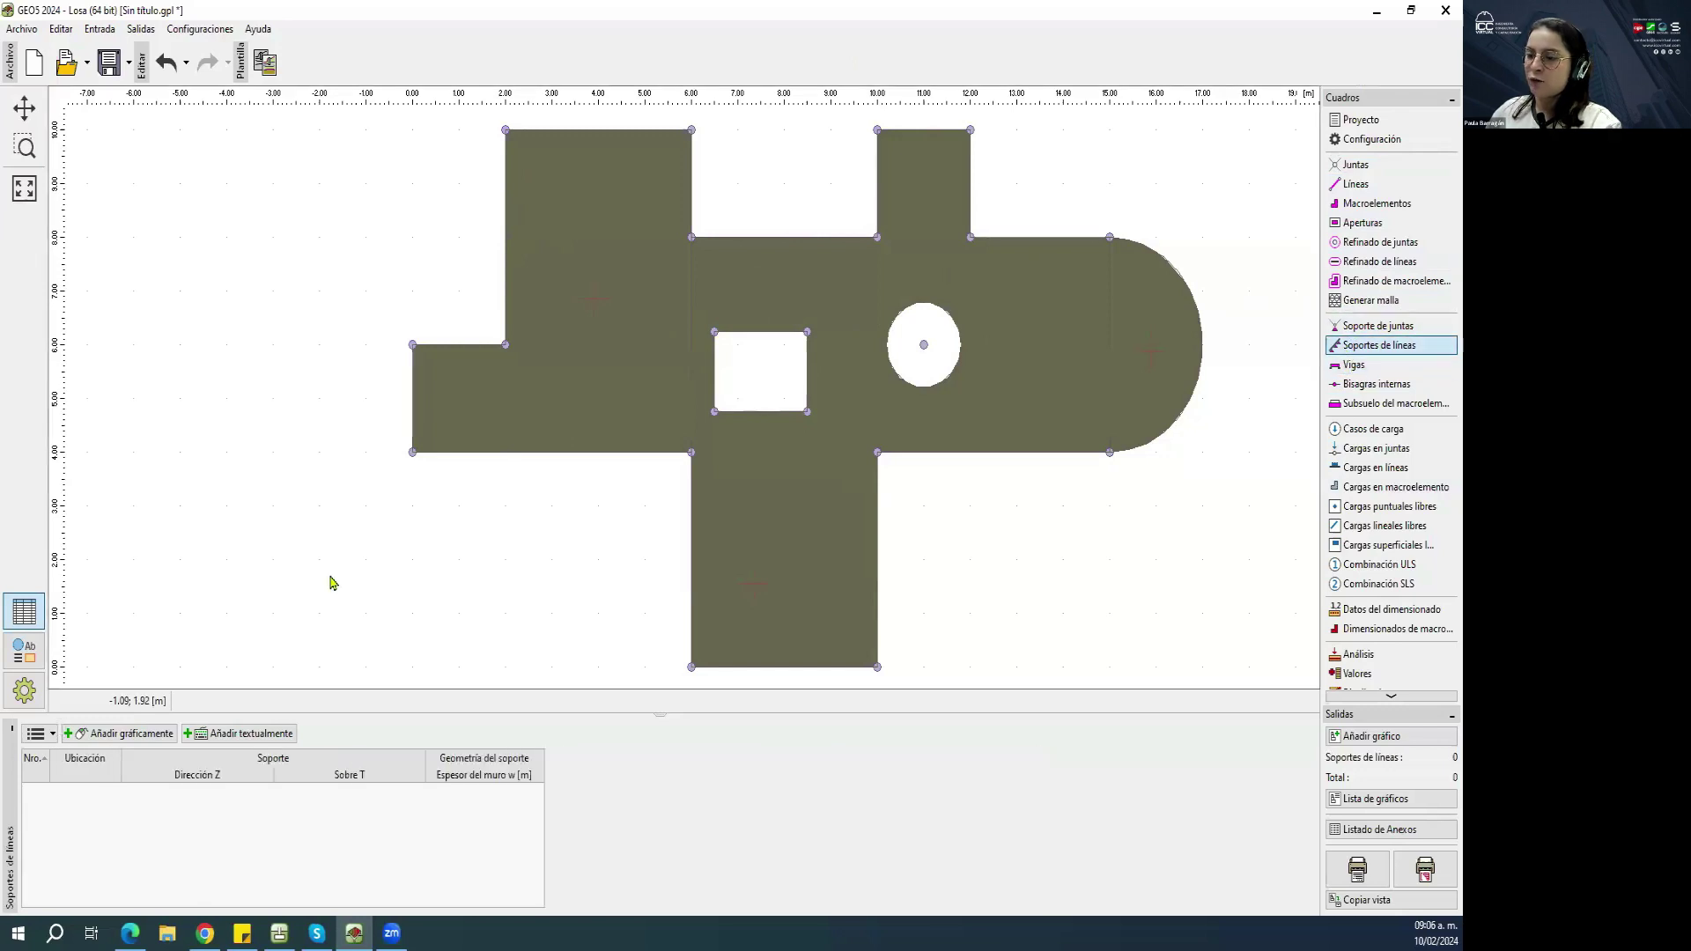
click(122, 738)
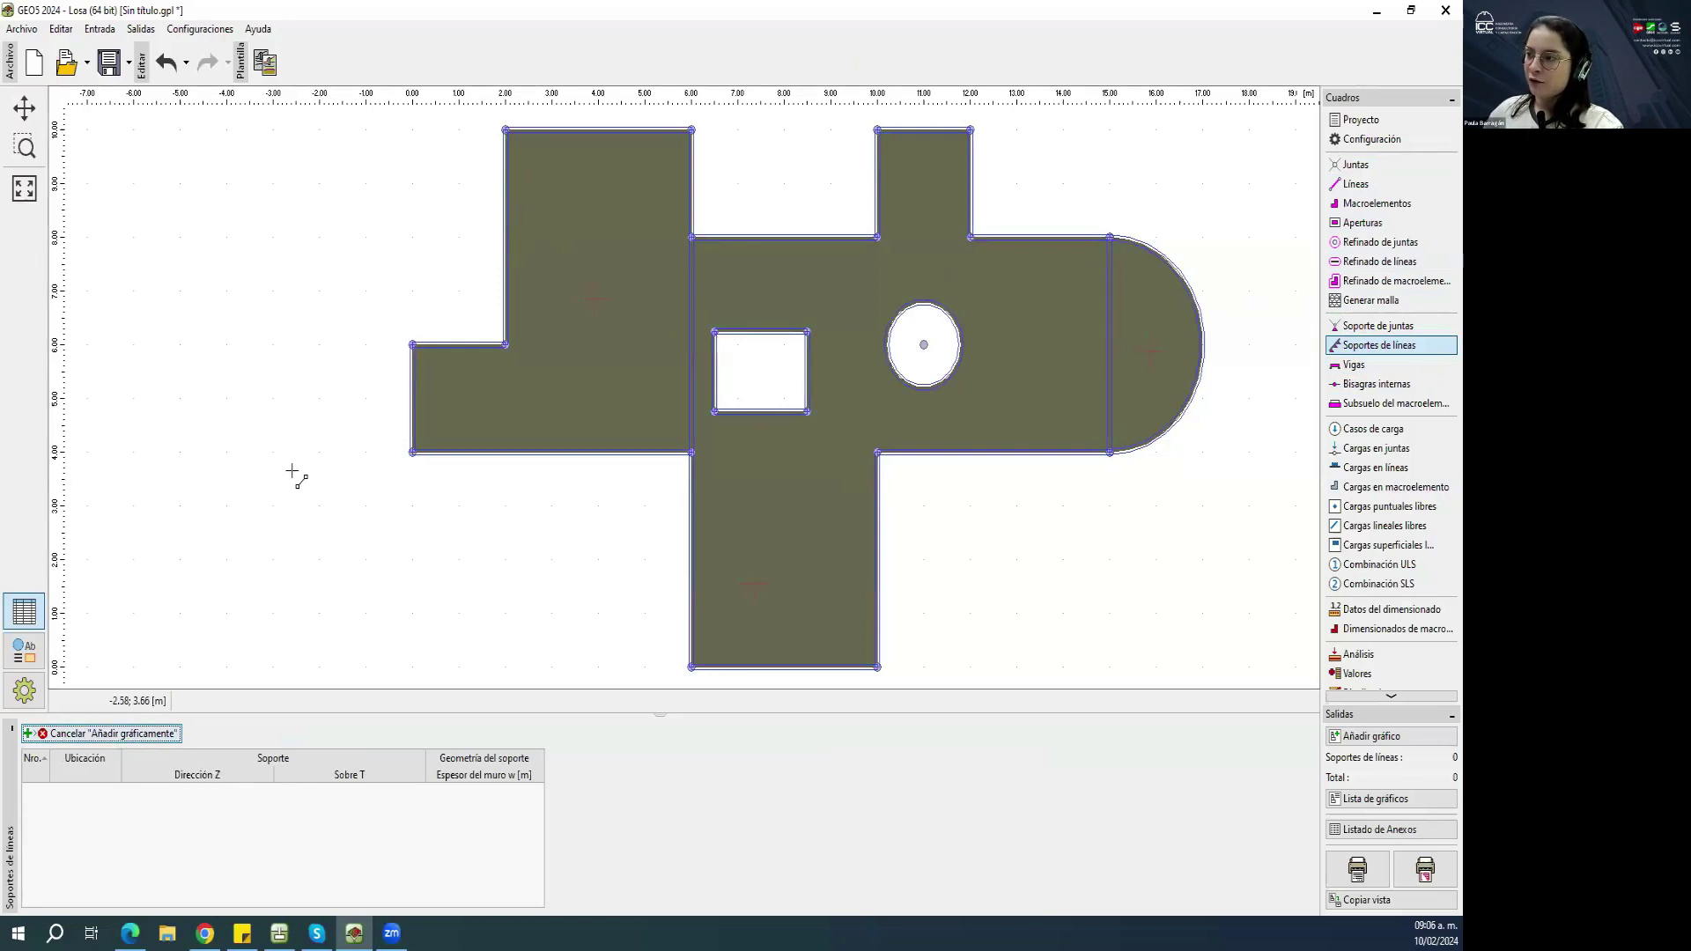
click(507, 273)
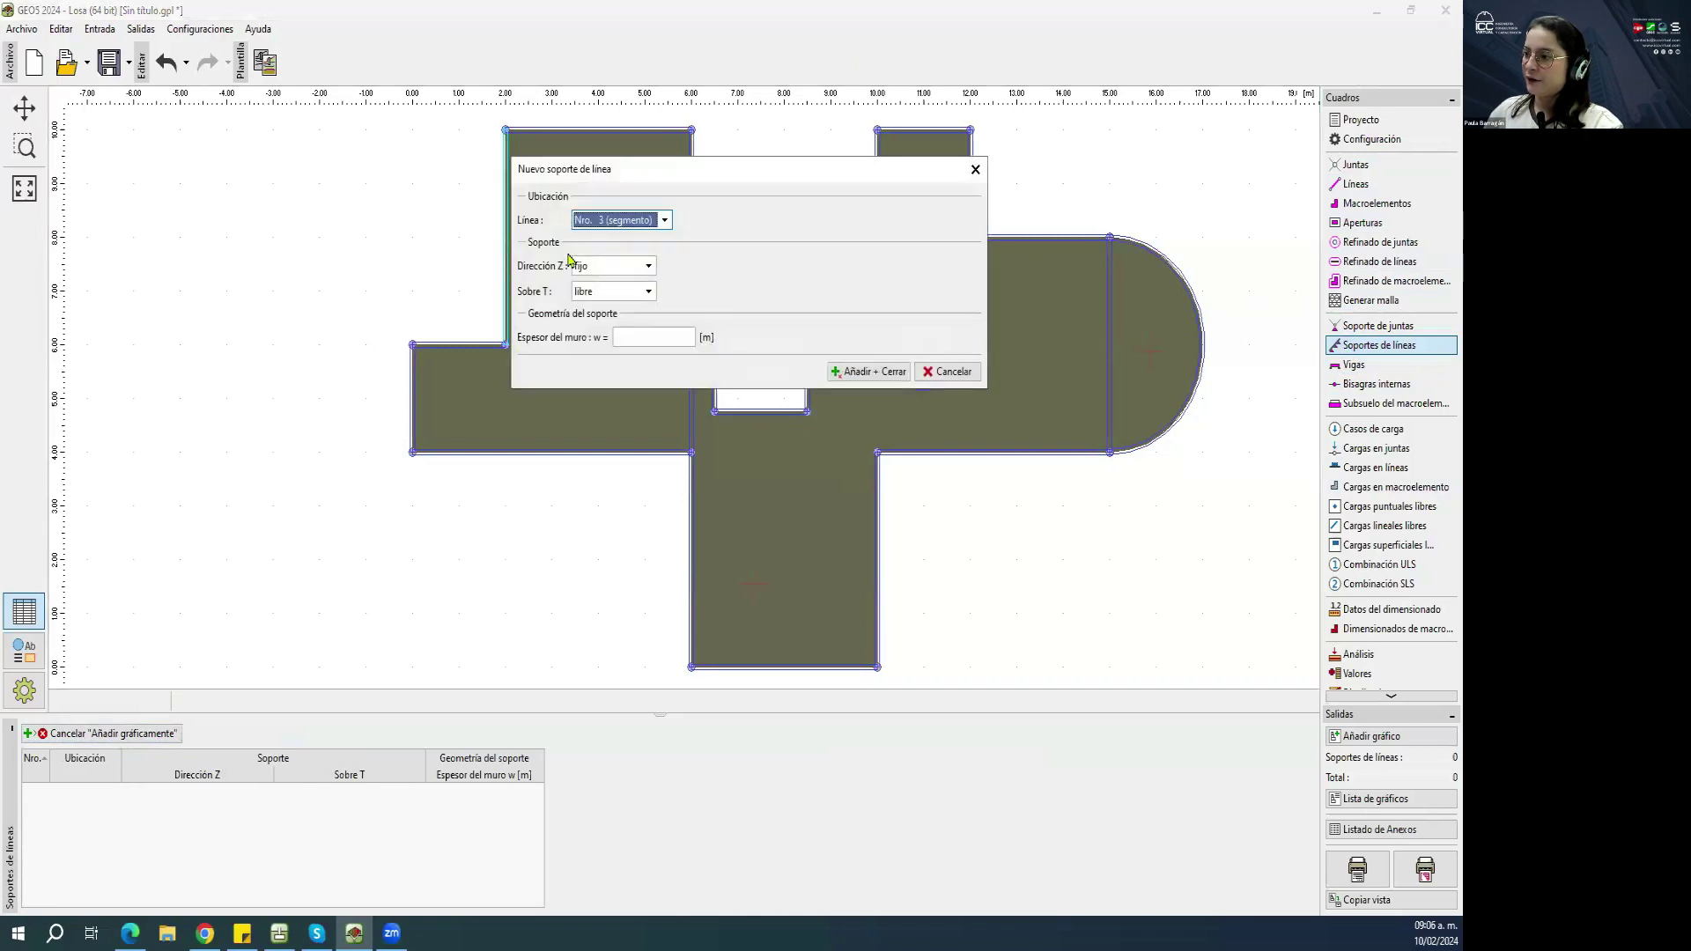
click(639, 272)
click(640, 272)
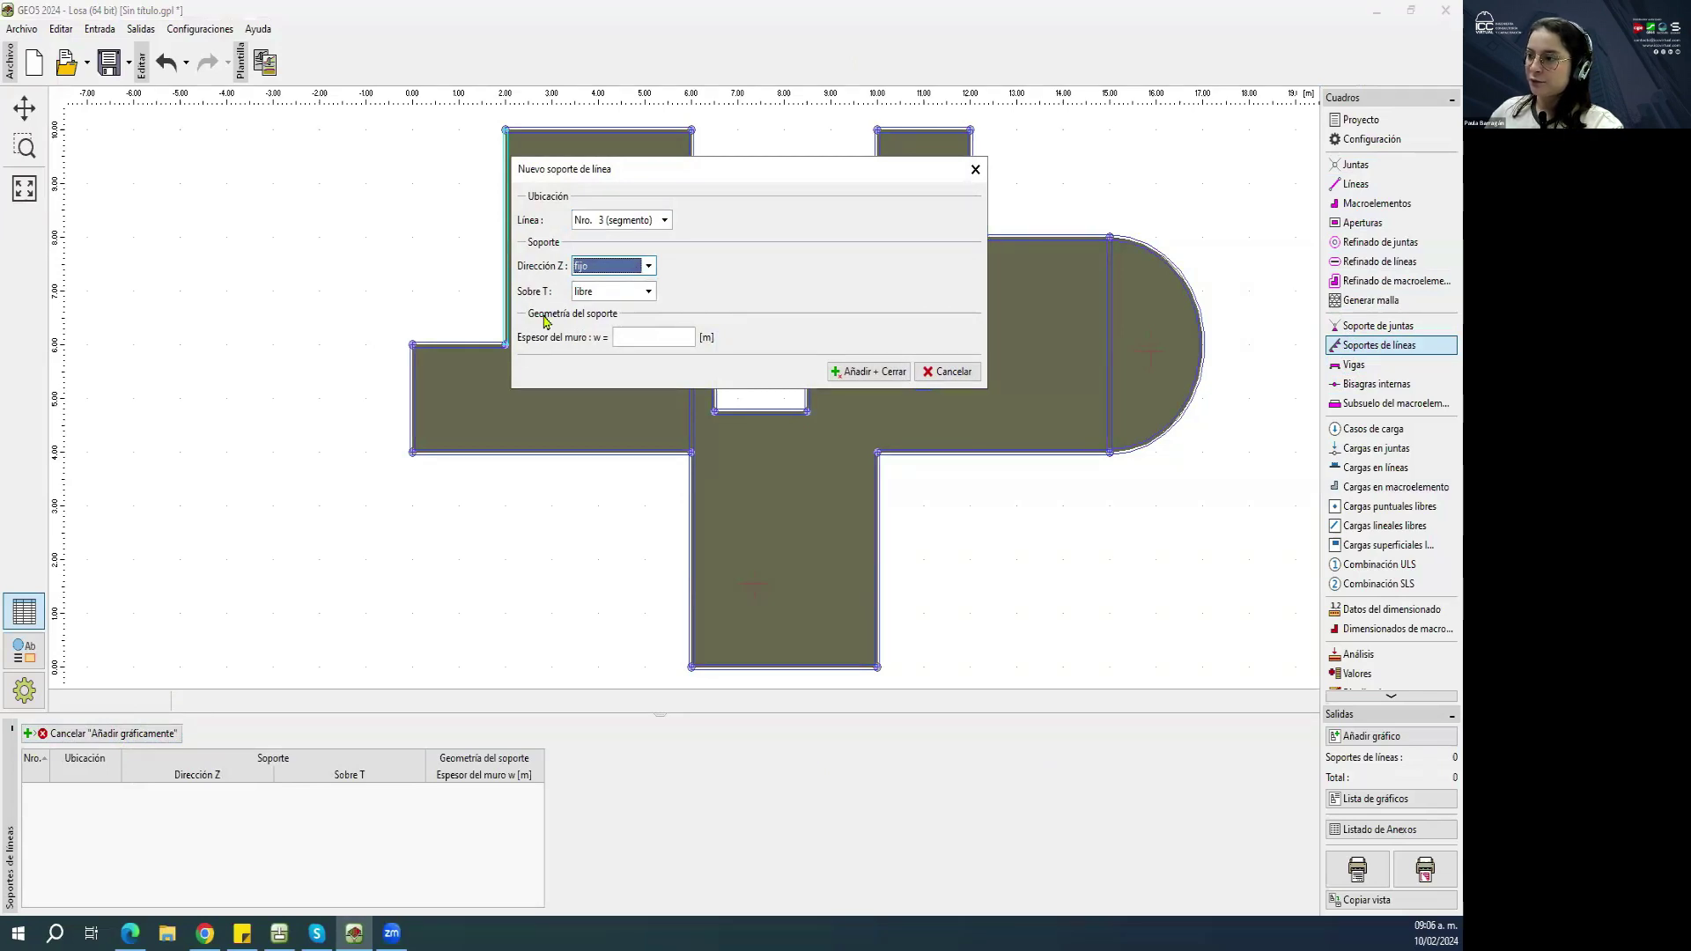
click(583, 291)
click(595, 304)
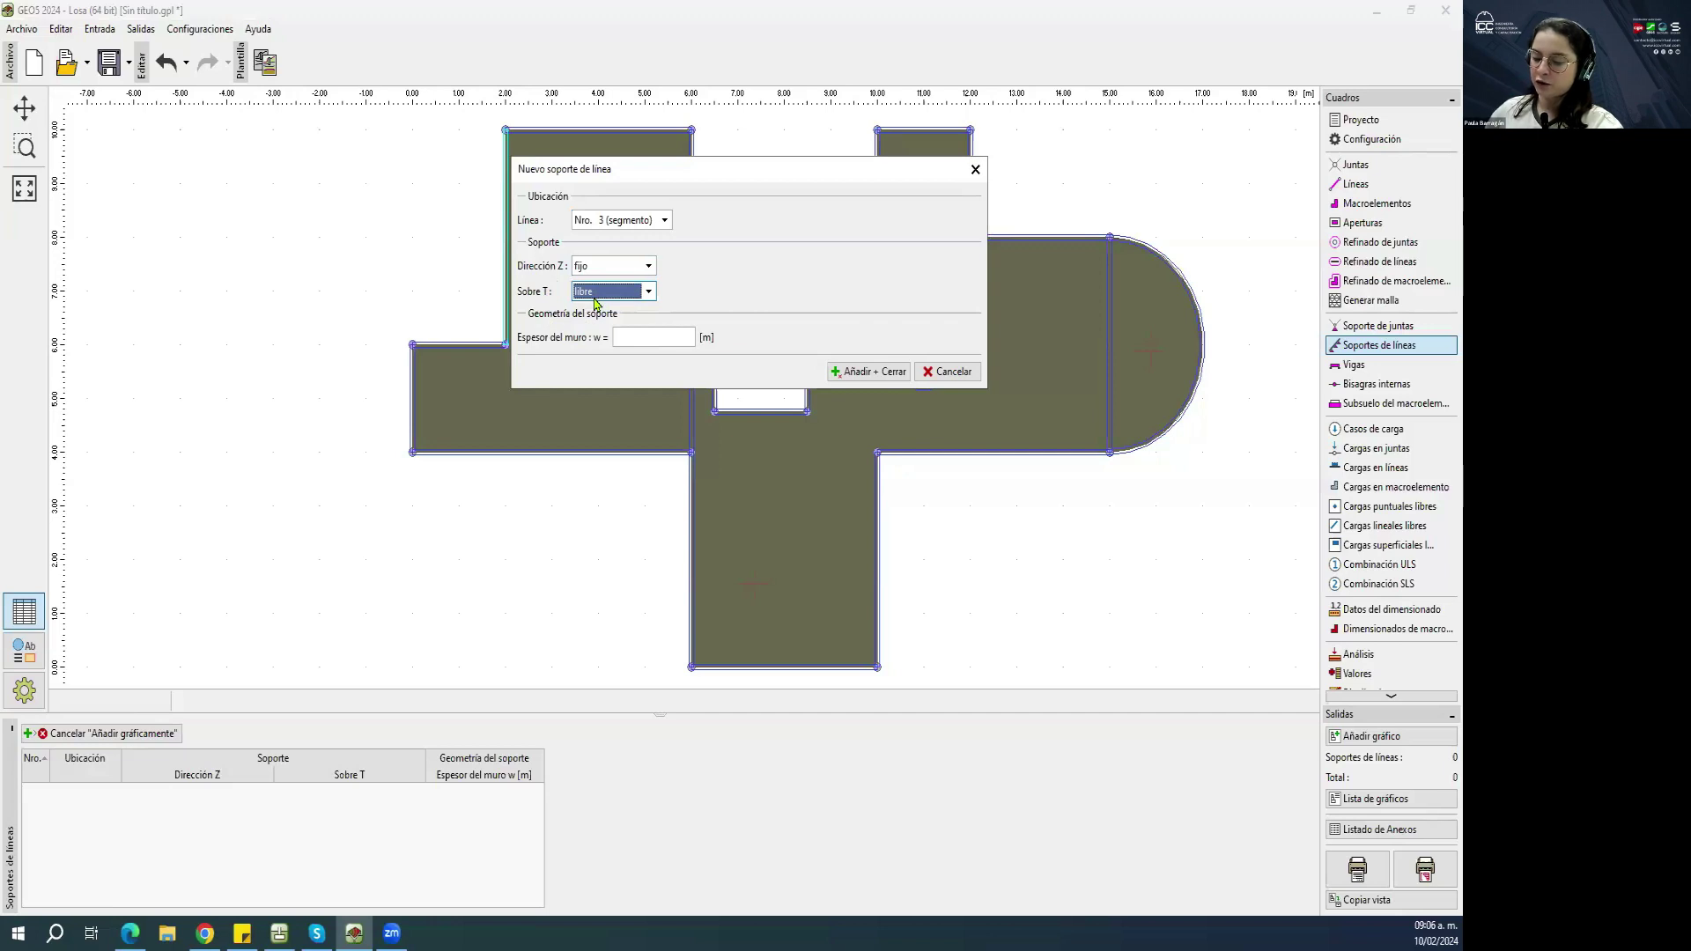
key(Tab)
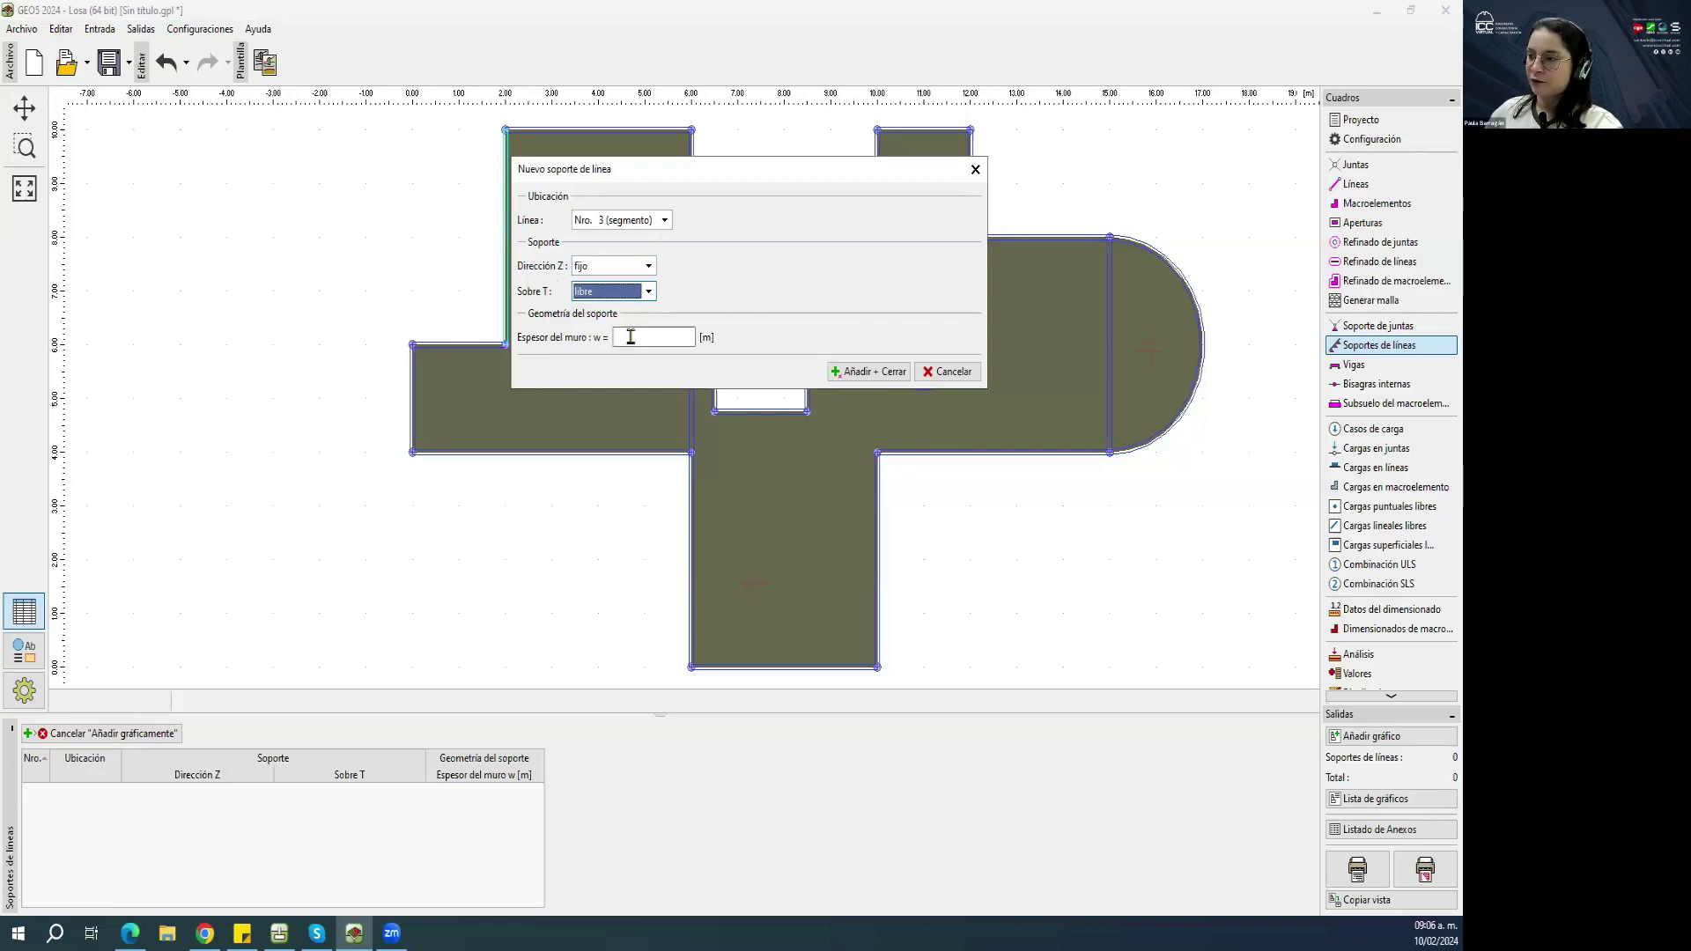
drag(611, 181, 654, 185)
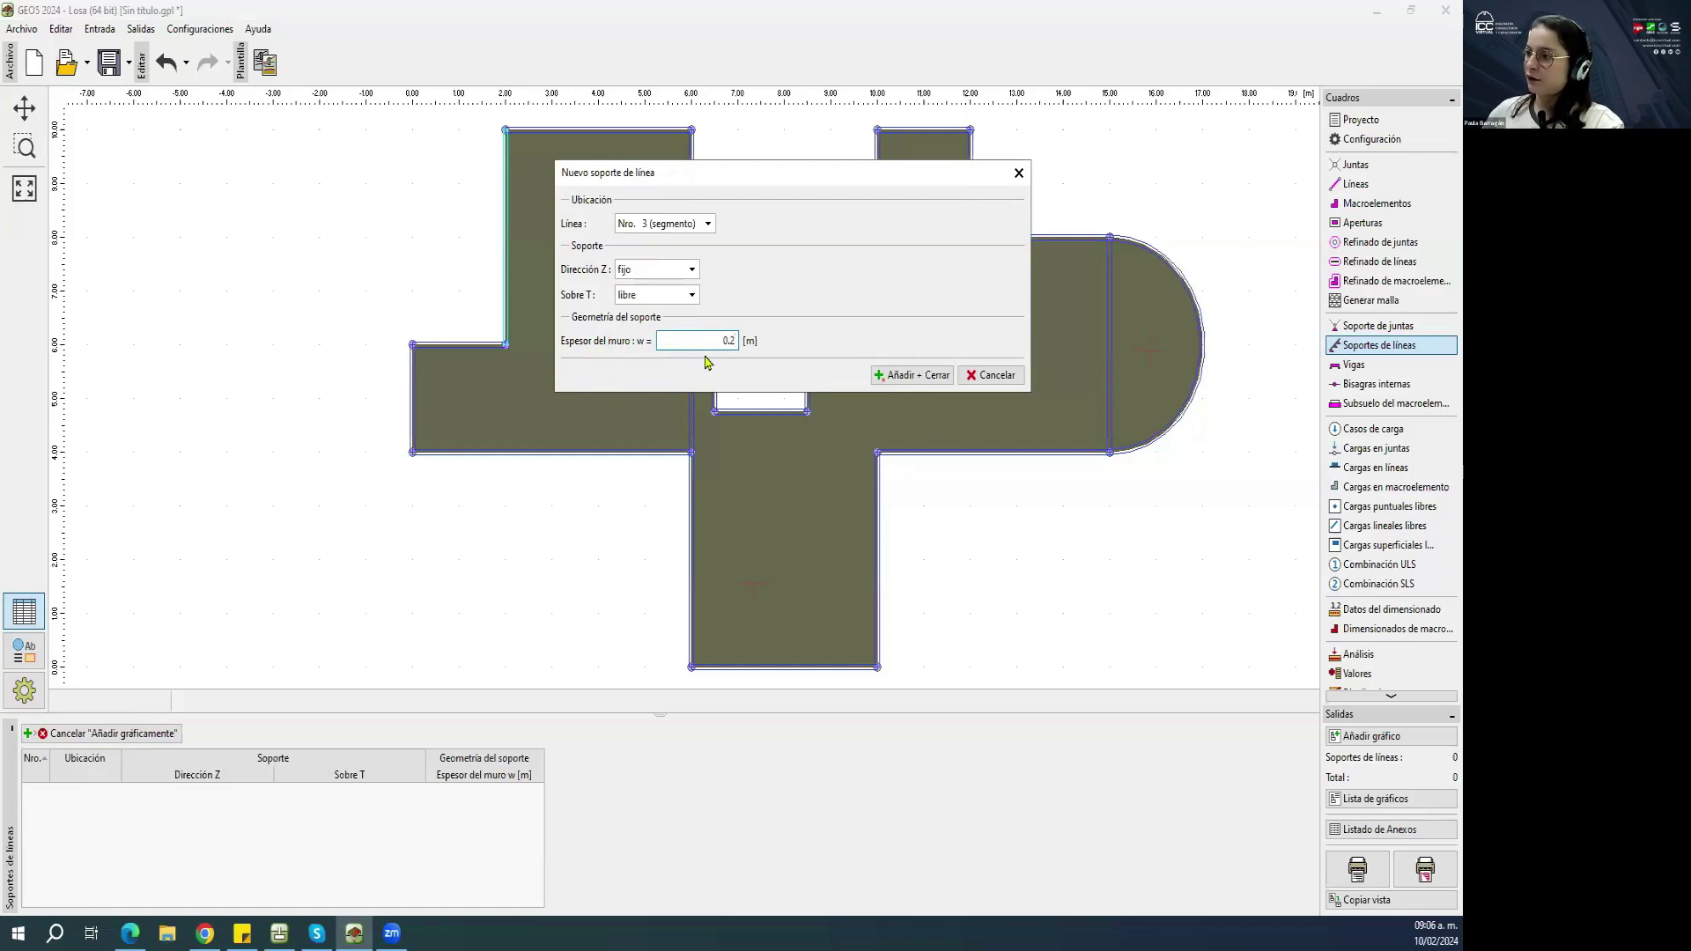
click(915, 375)
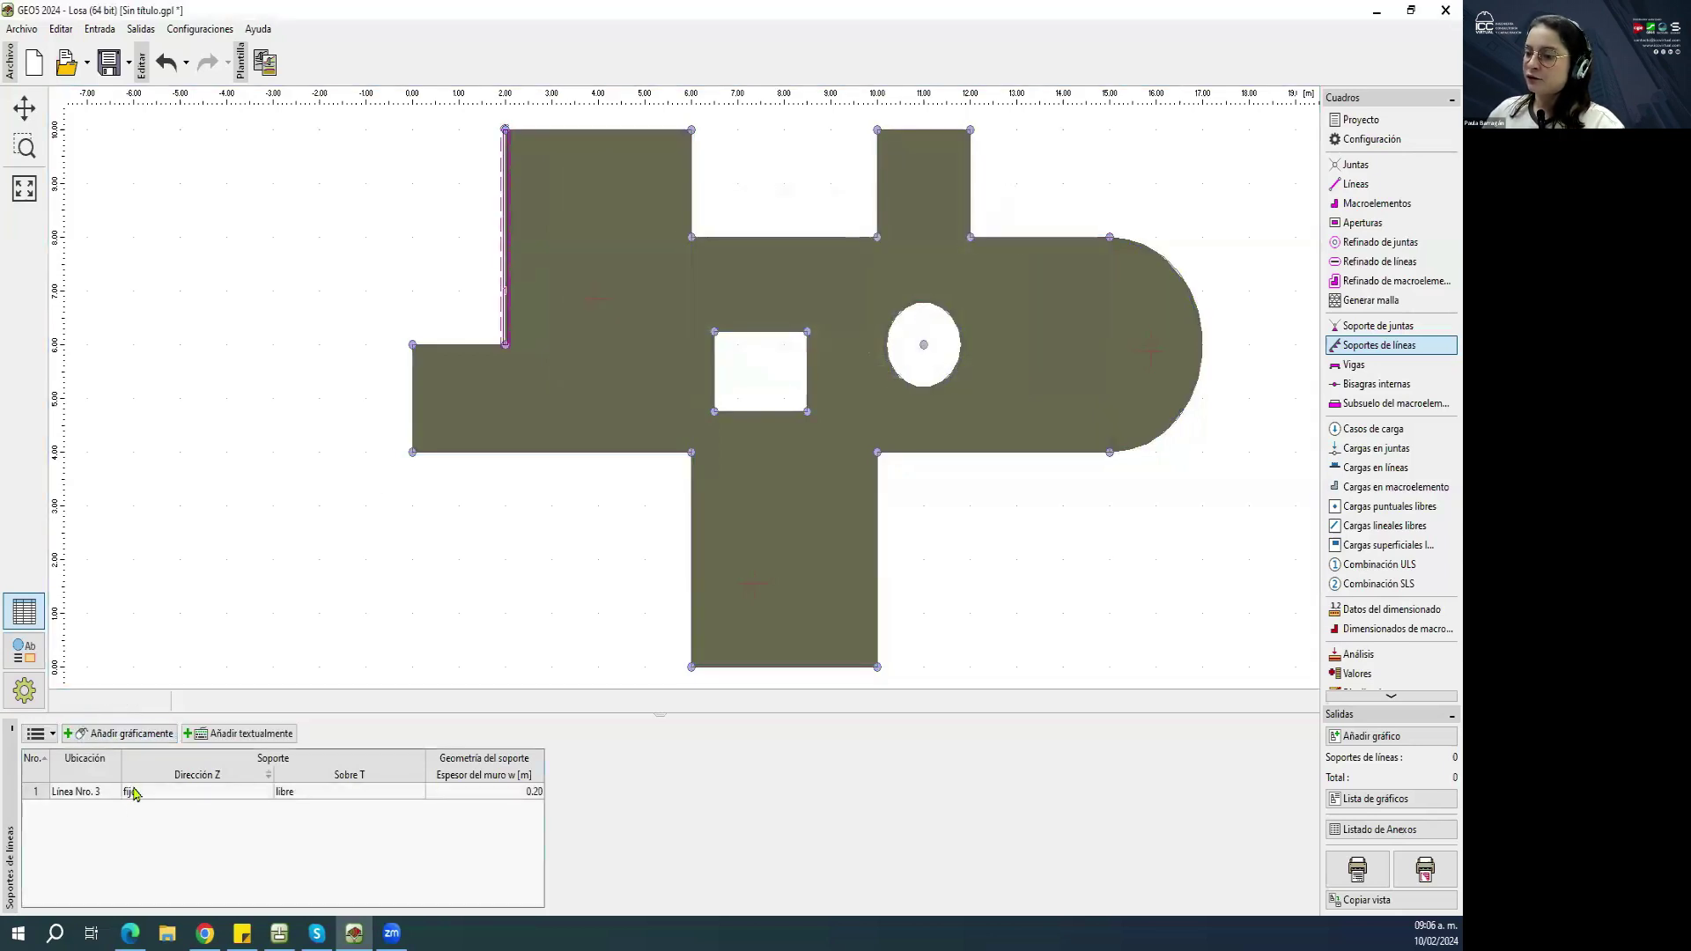
click(133, 797)
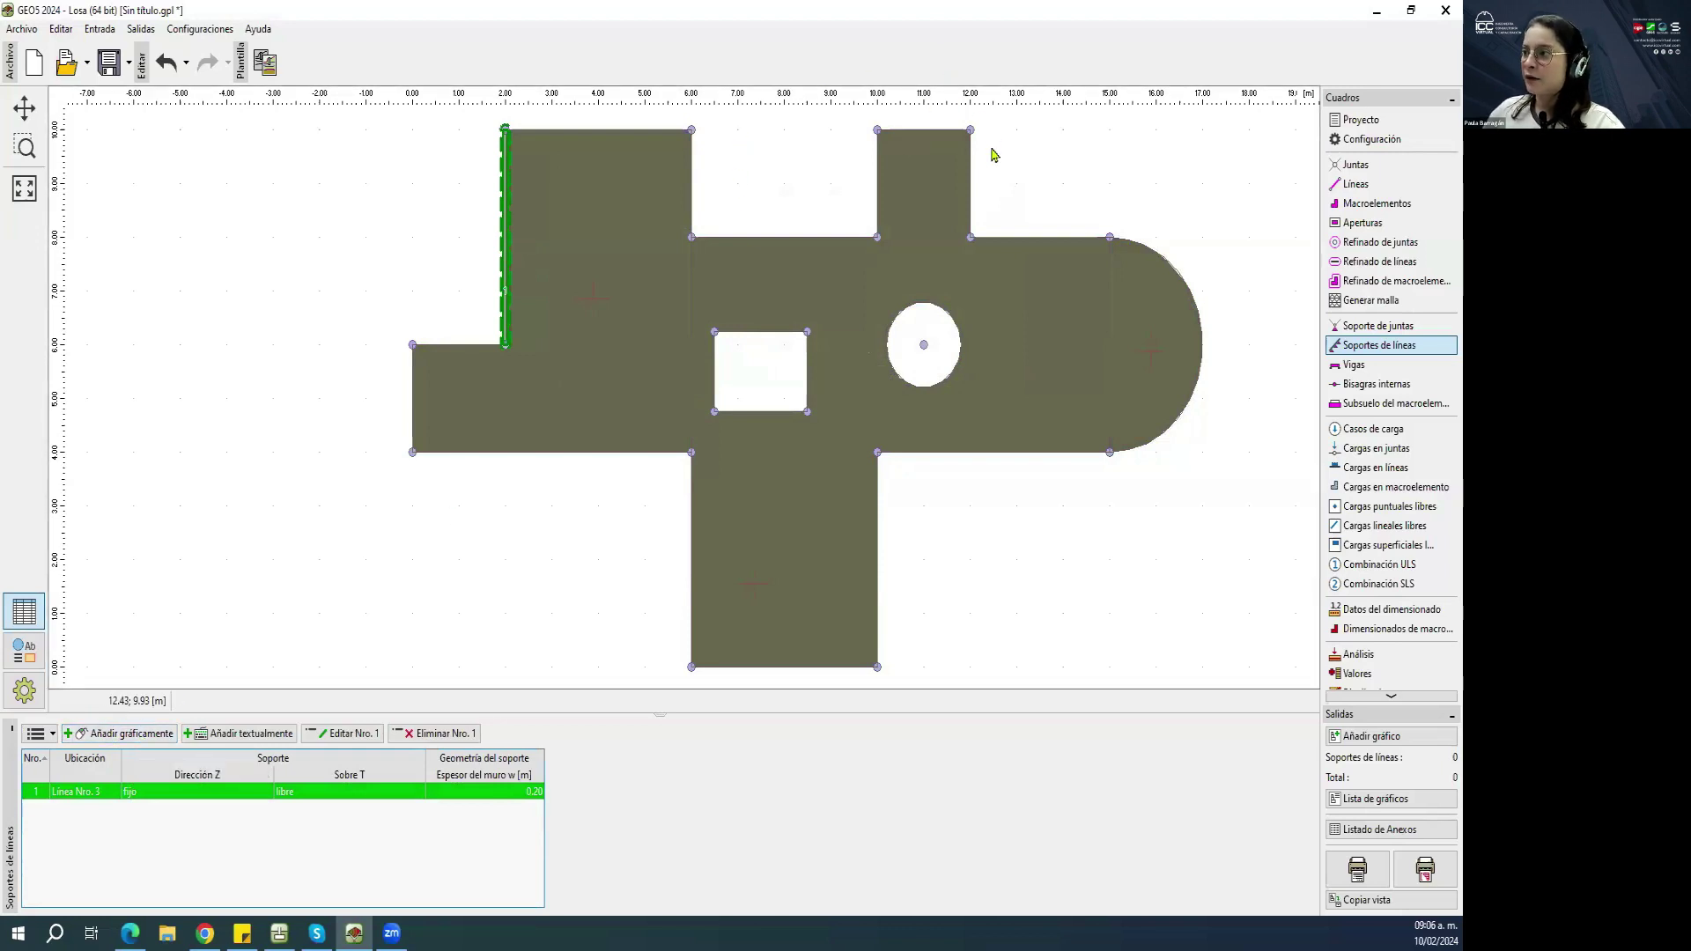
Graphically add line supports on lines 5, 7 and 9, fixed (fijo) in Z, free (libre) about T, with 0.20 m wall thickness.
click(123, 732)
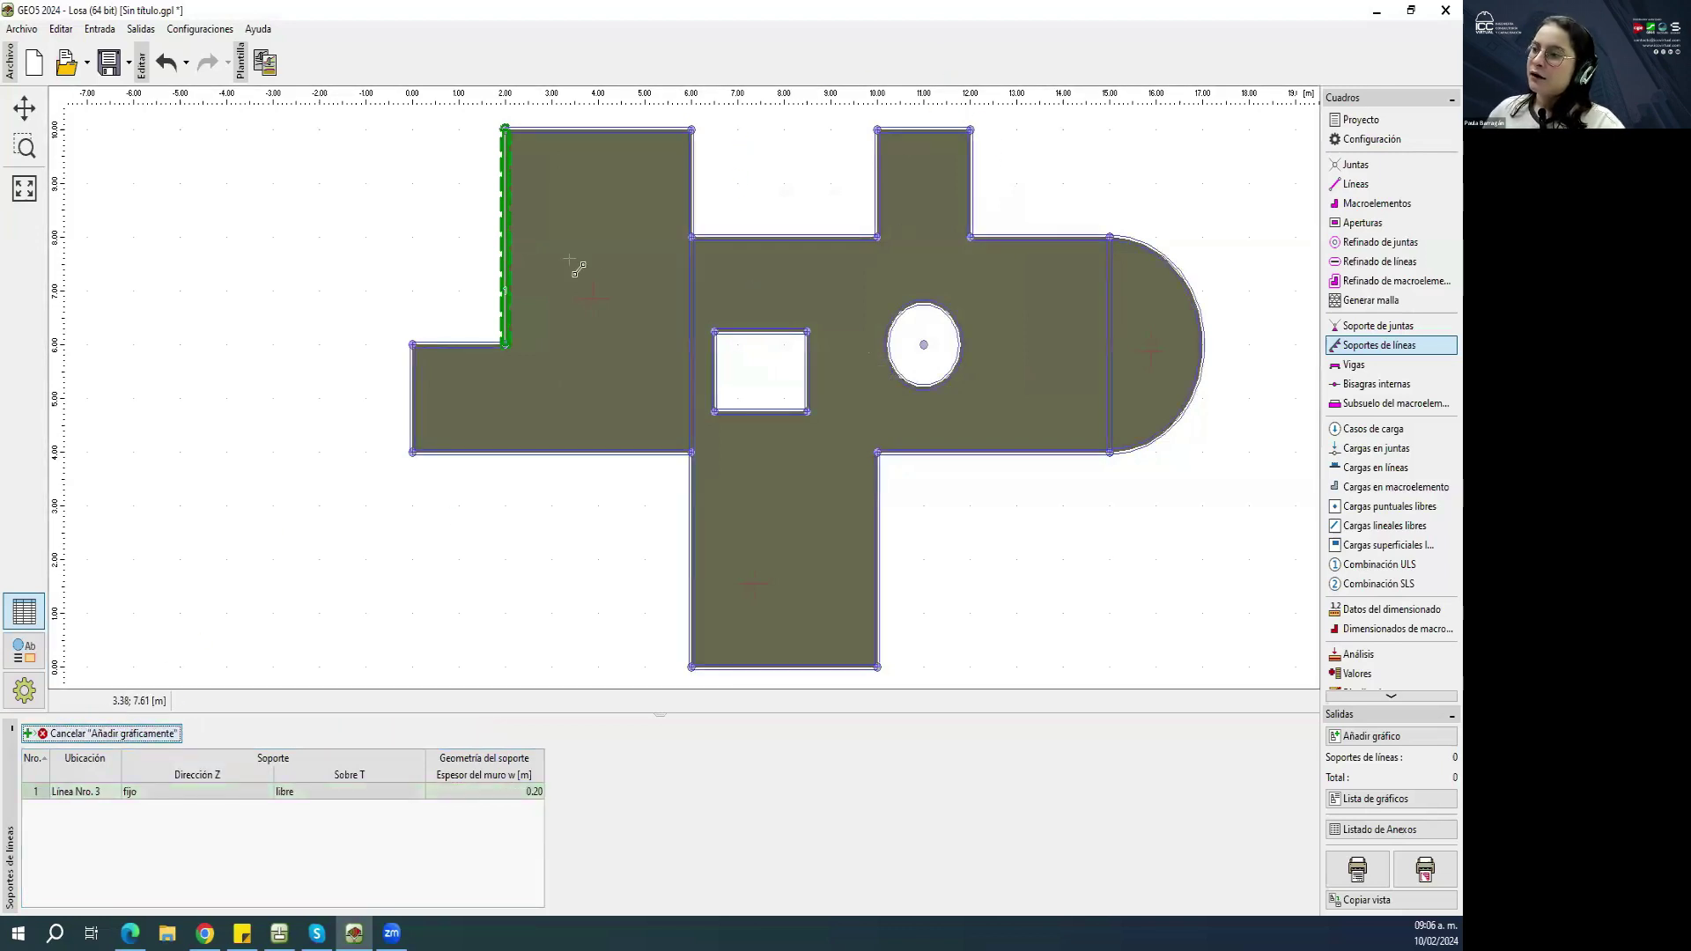
click(692, 212)
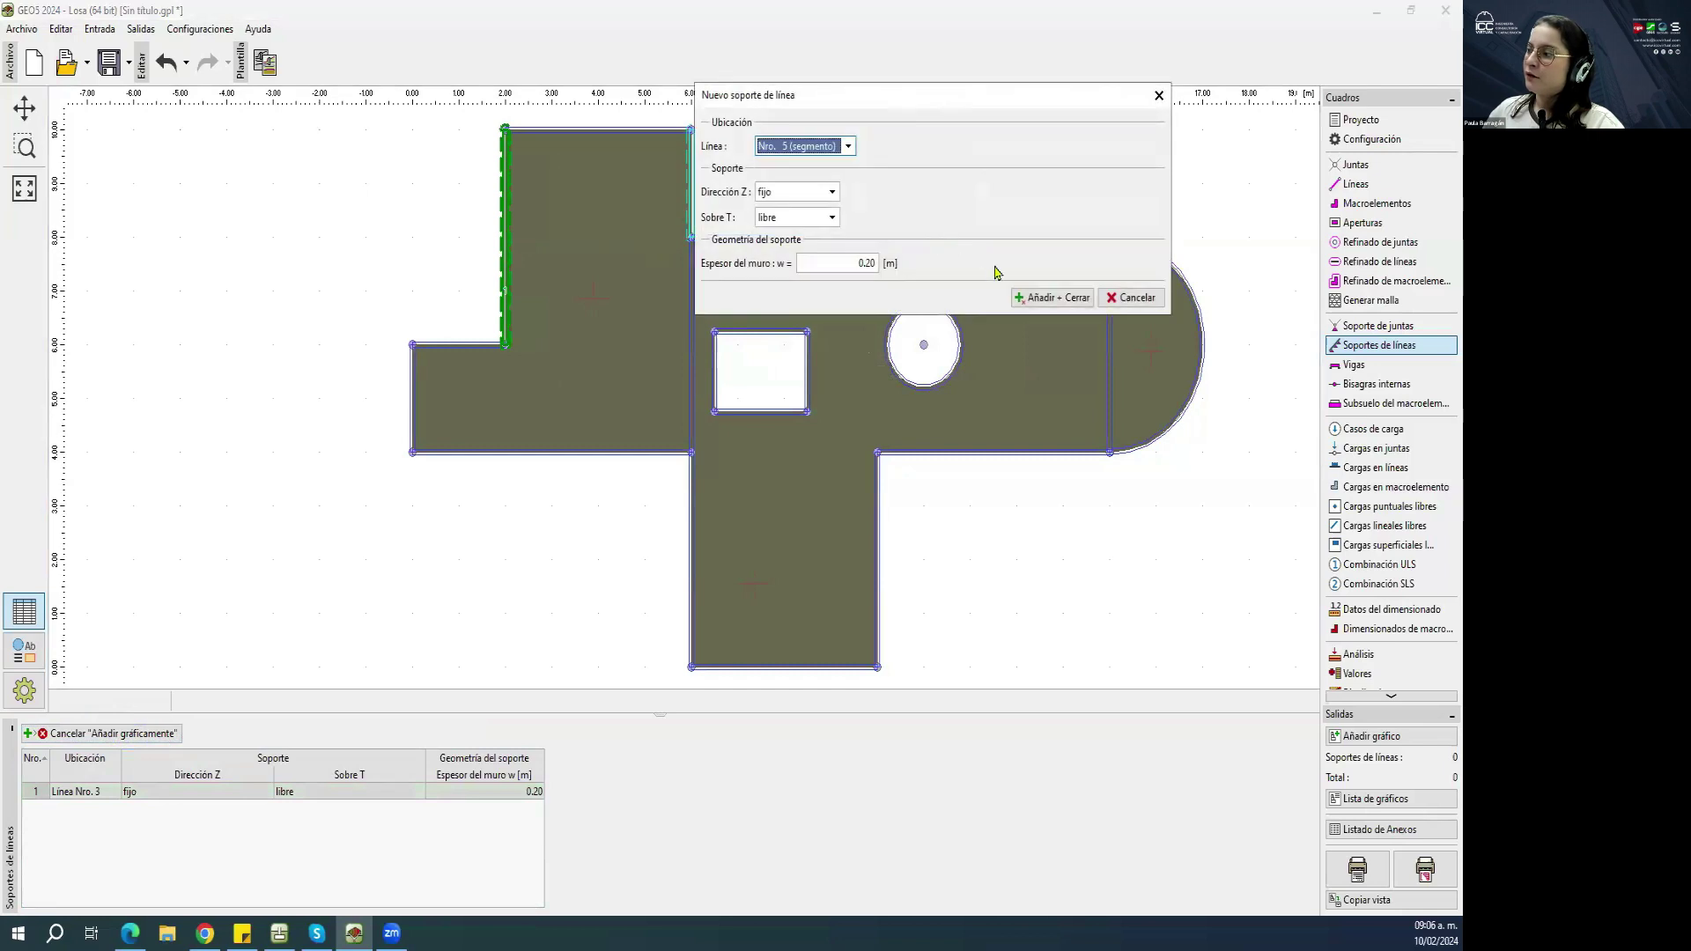
click(1027, 299)
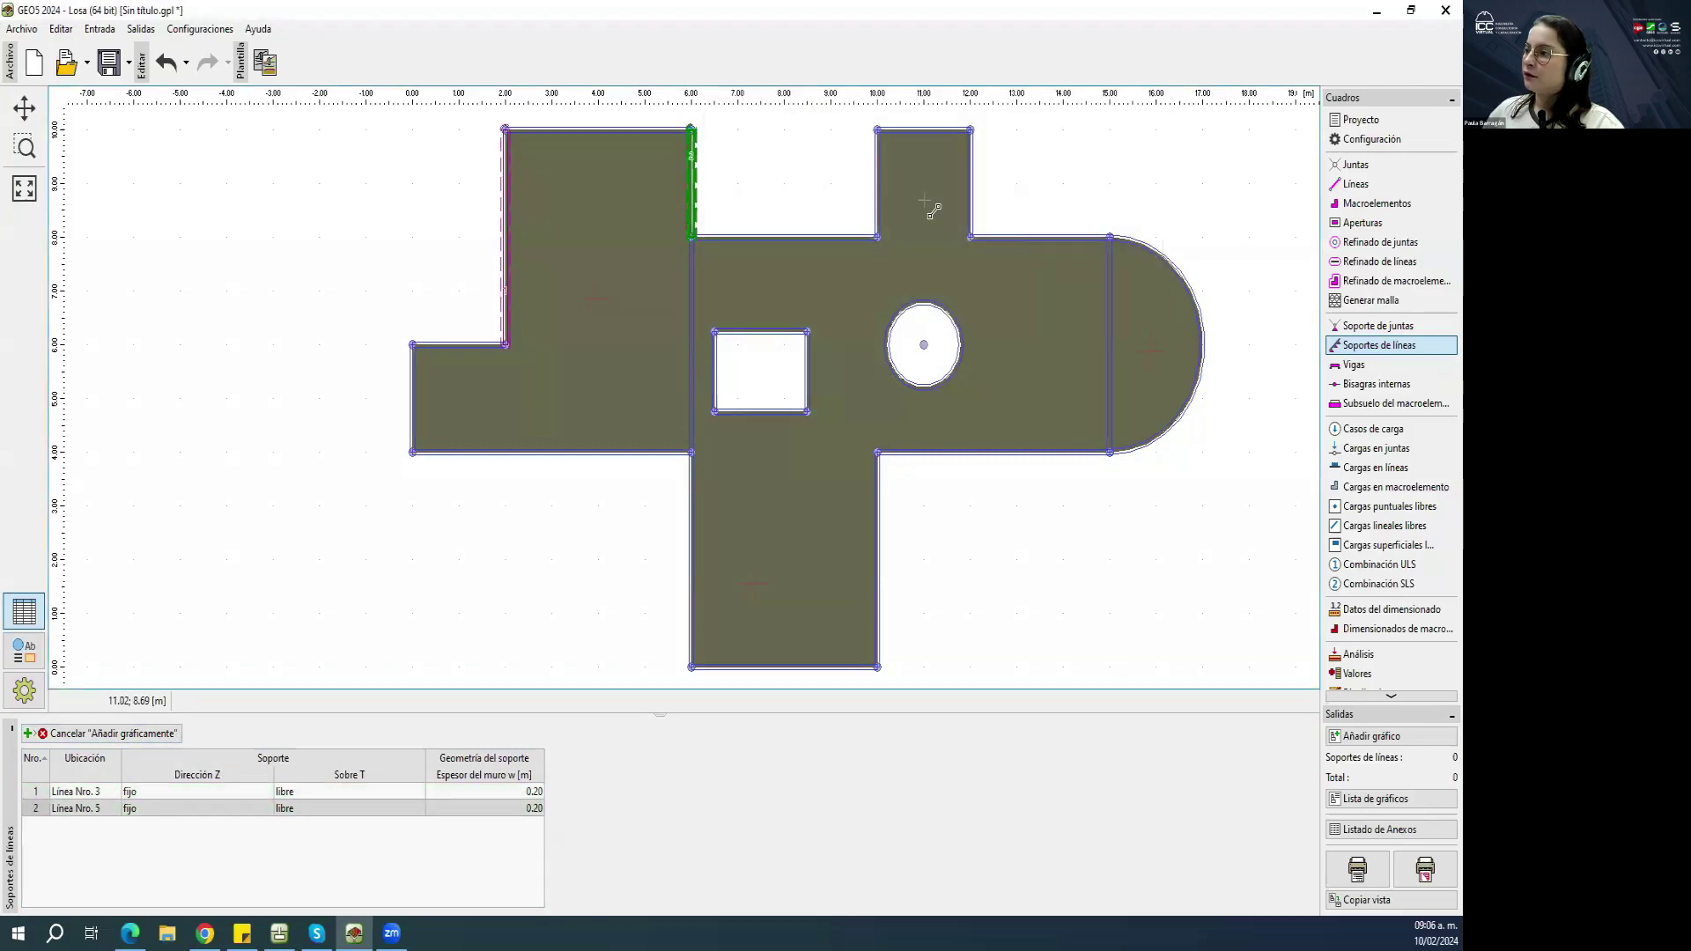
click(879, 169)
click(1225, 262)
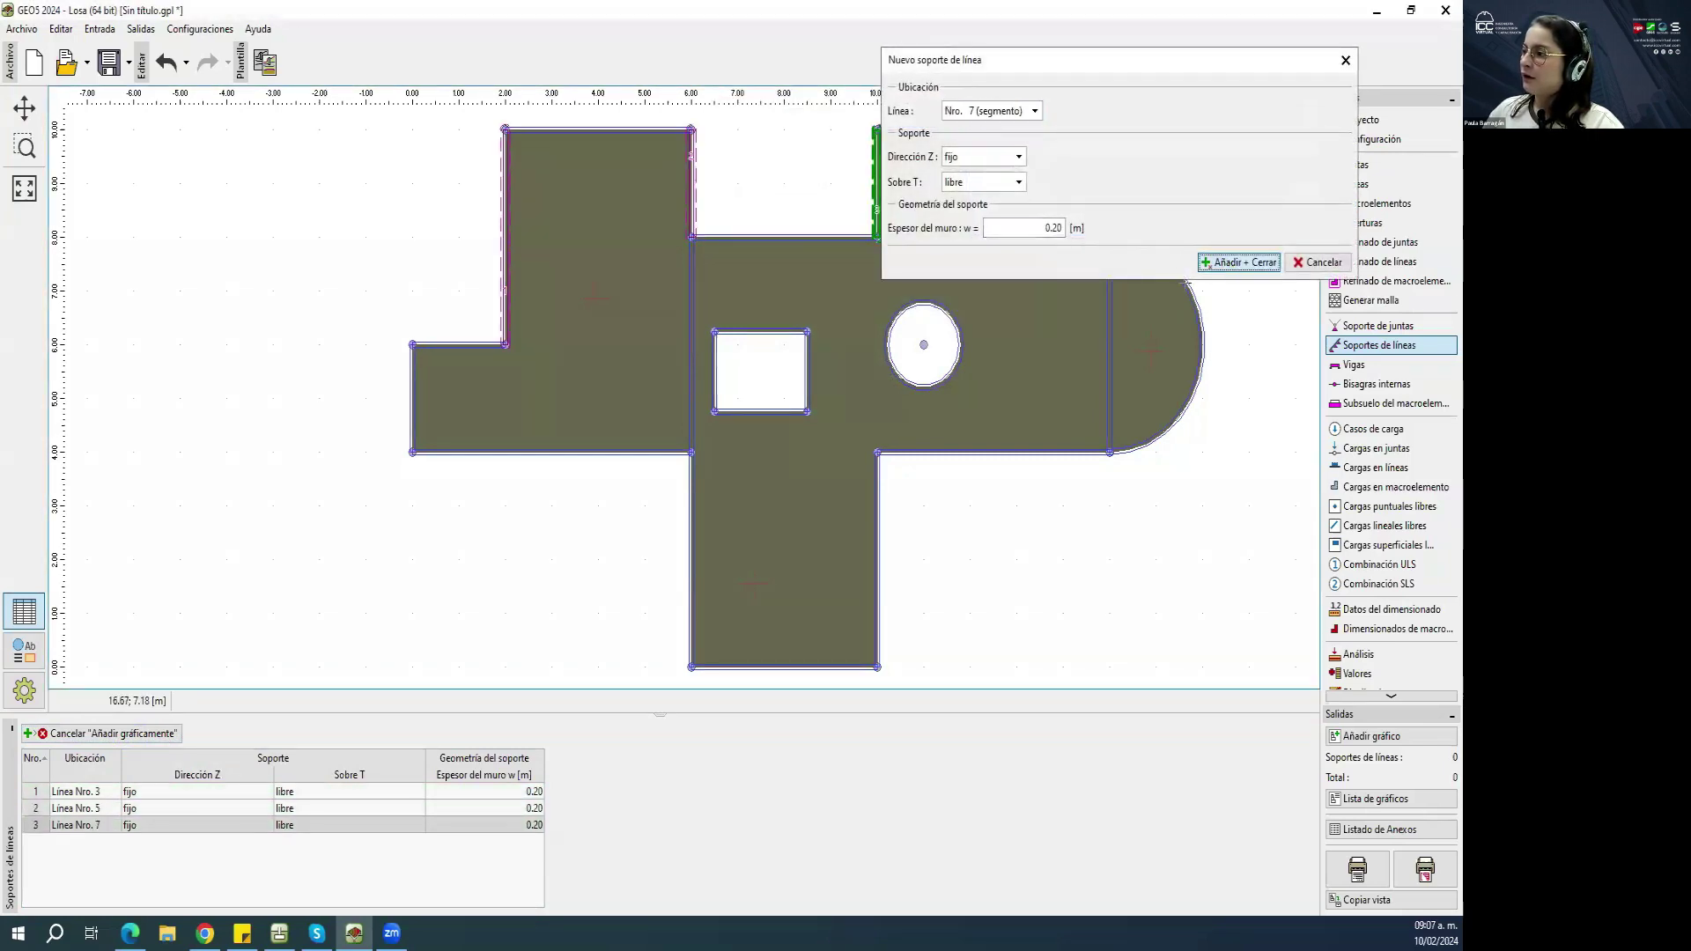
click(971, 203)
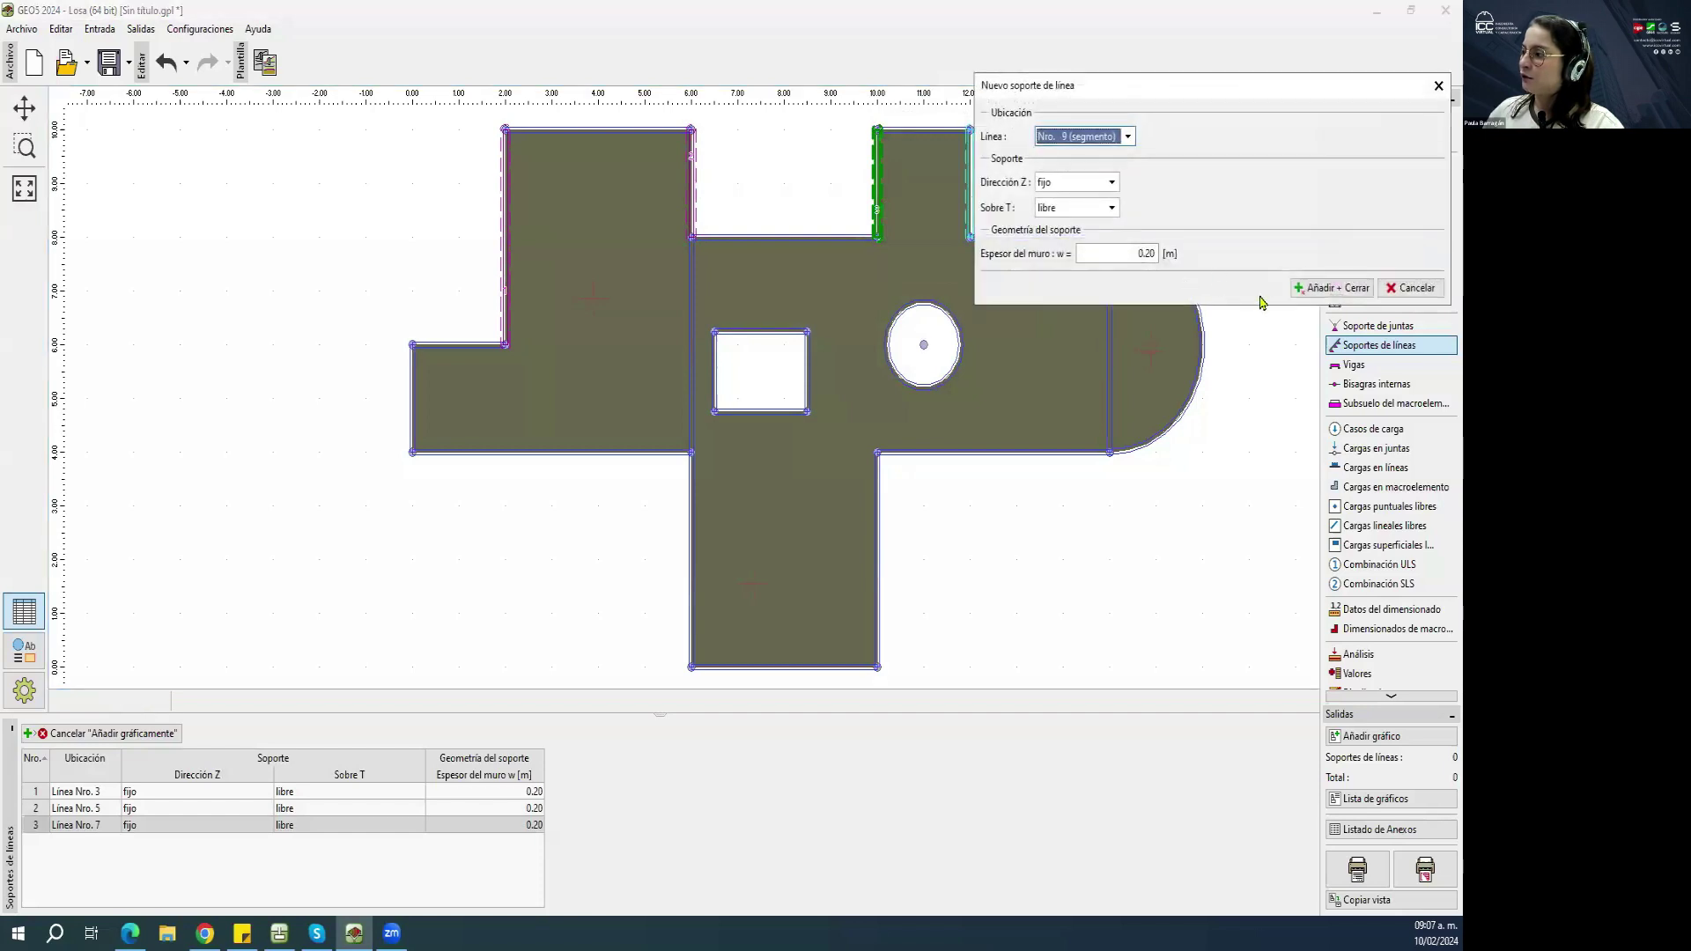
click(1303, 291)
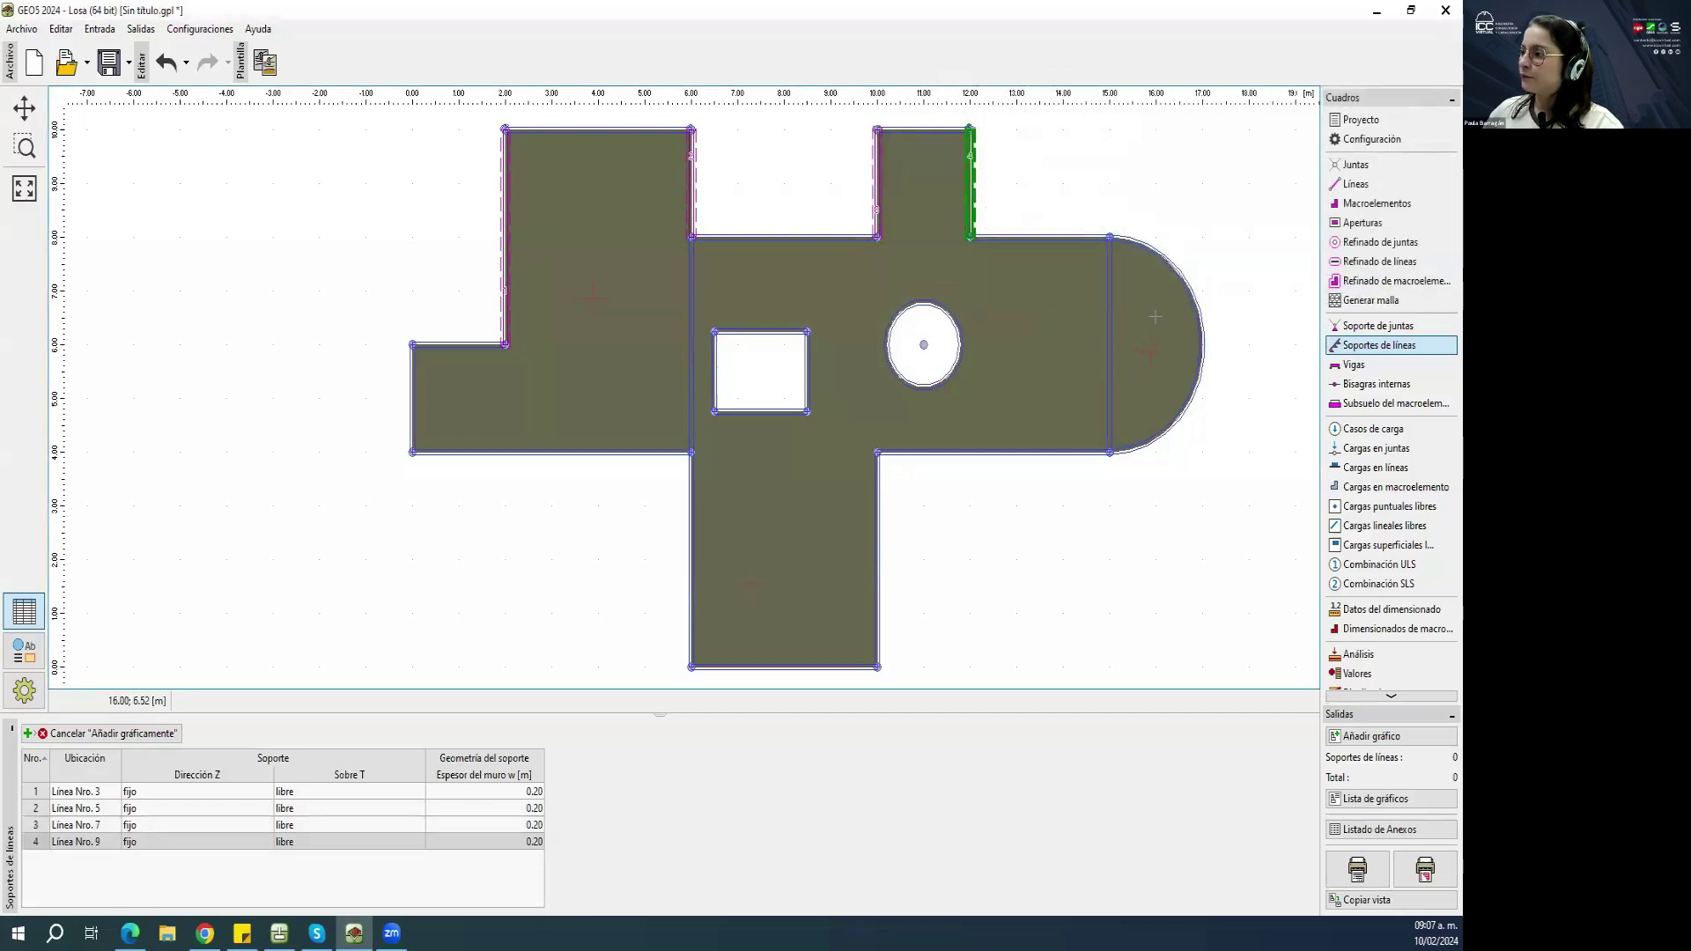
Add line supports on lines 11, 13, 15 and 1, fixed (fijo) in Z, free (libre) about T, 0.20 m thick.
click(1111, 295)
click(1304, 387)
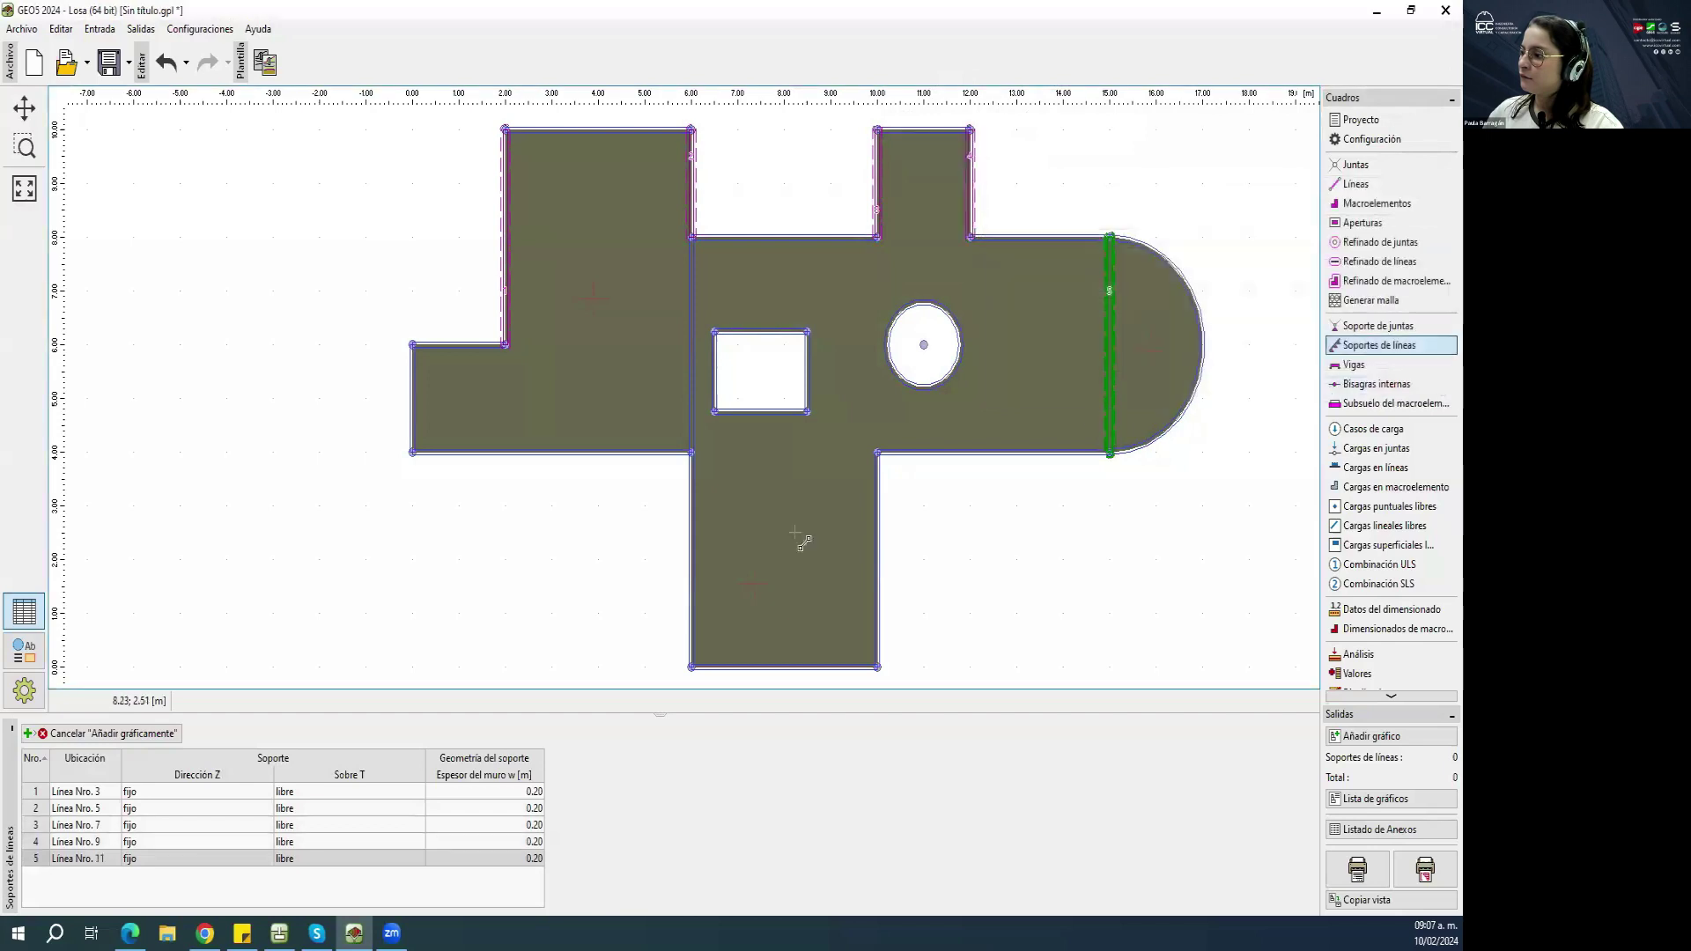
click(878, 540)
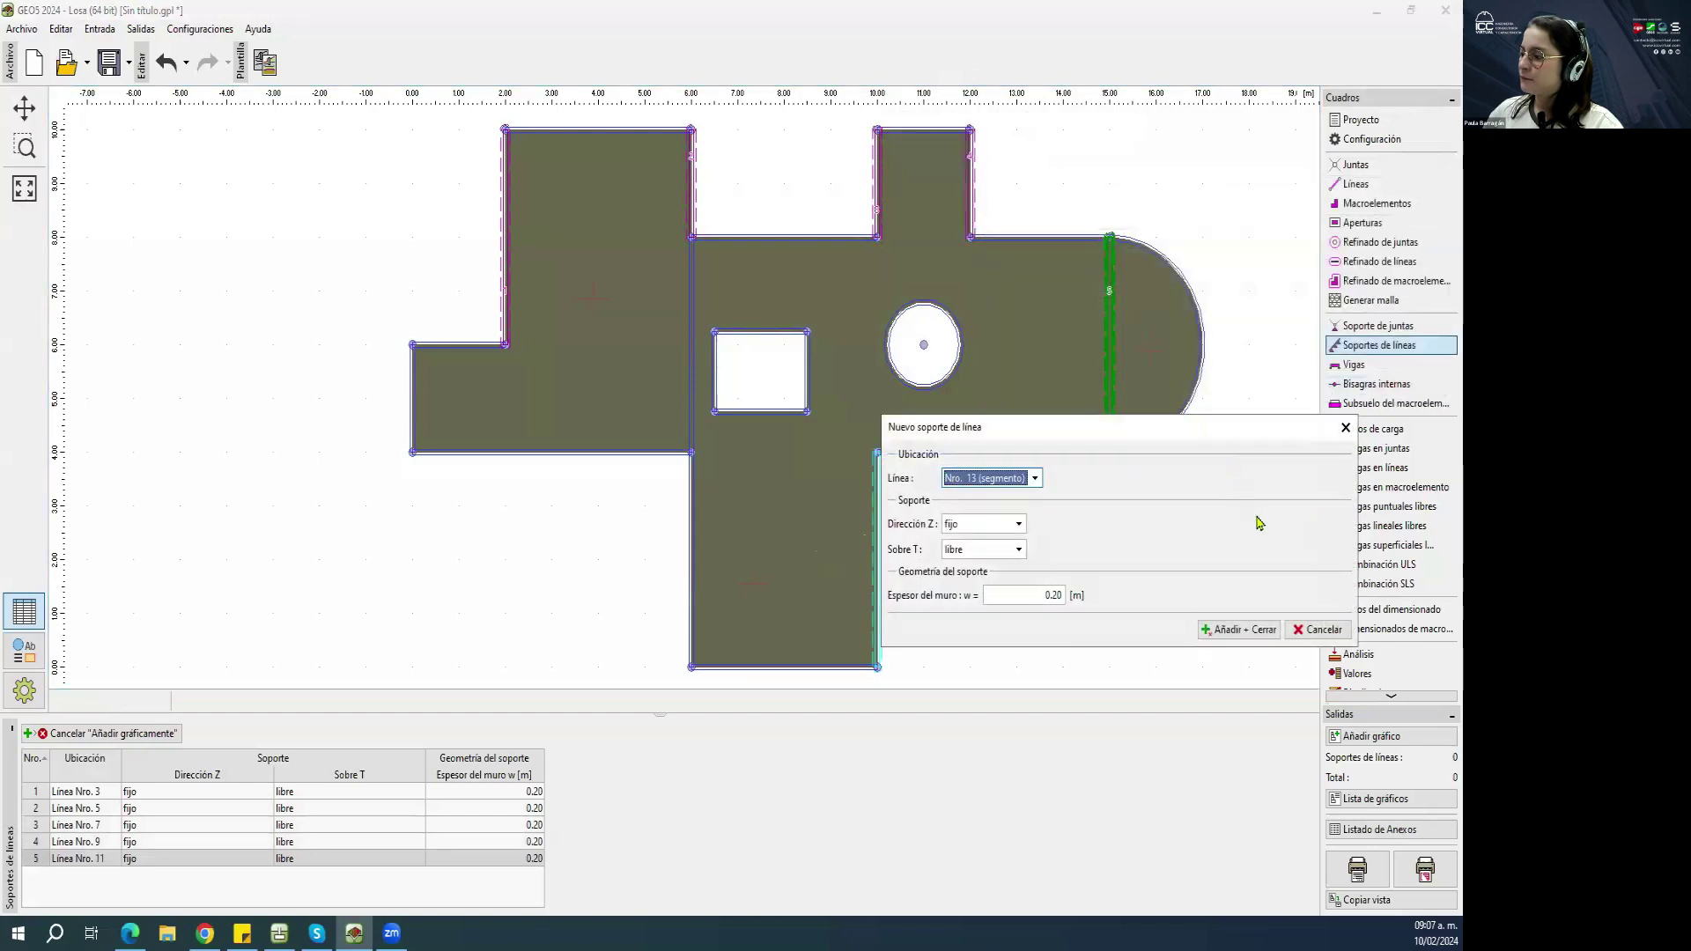
click(1229, 628)
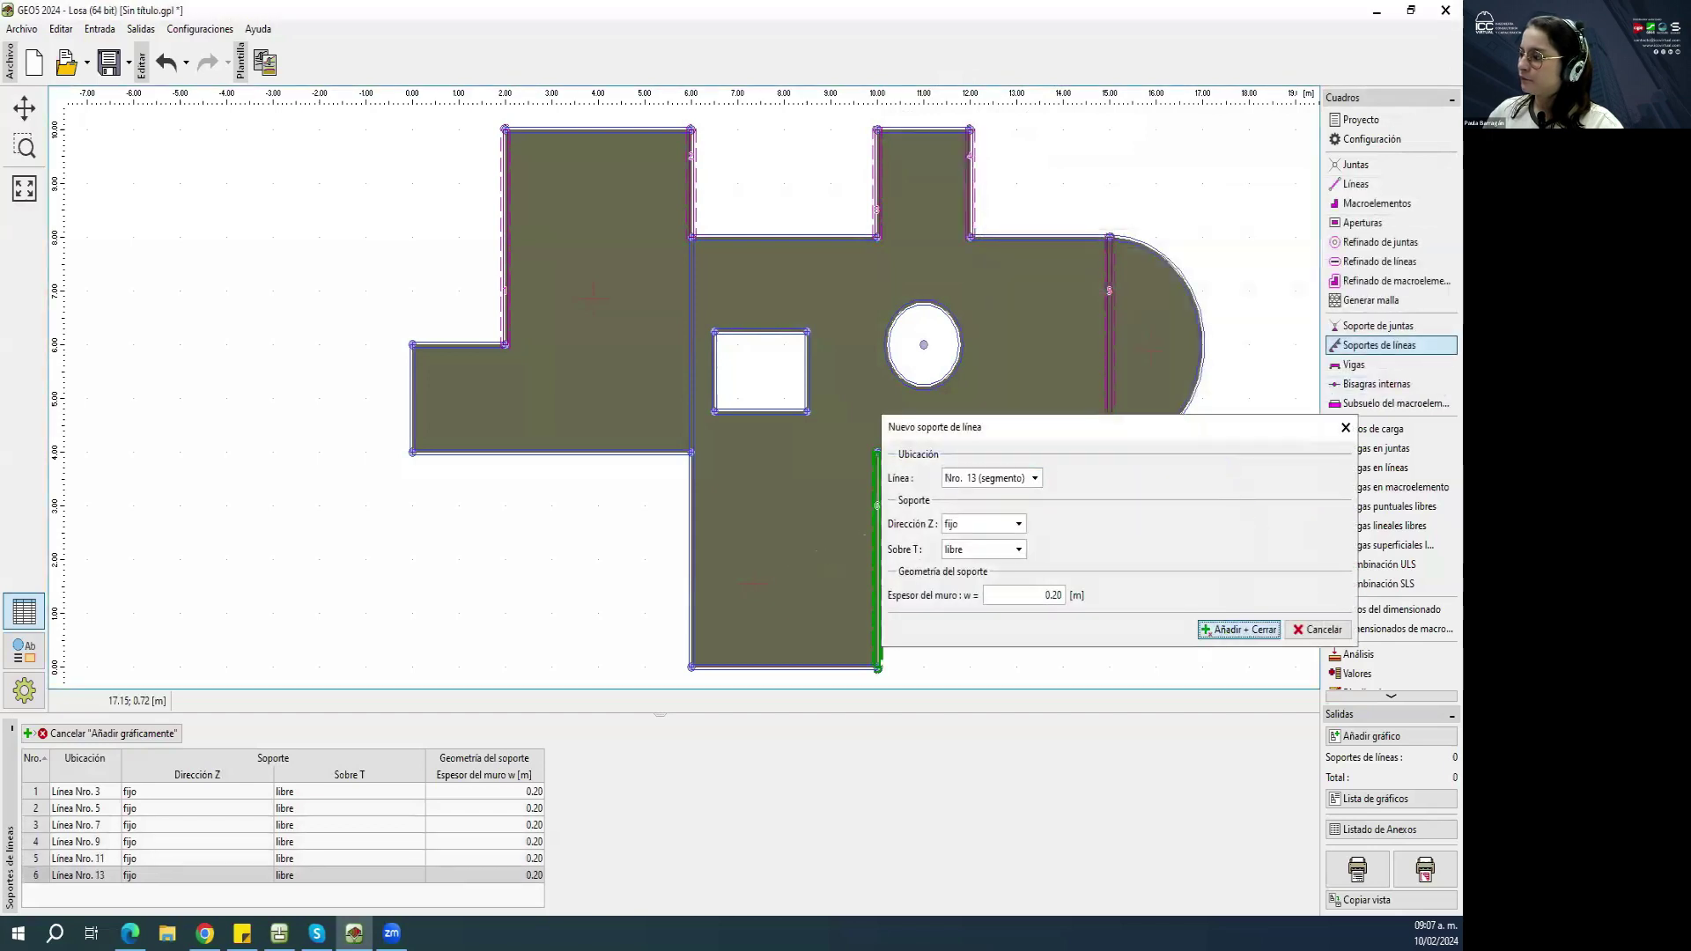
click(692, 599)
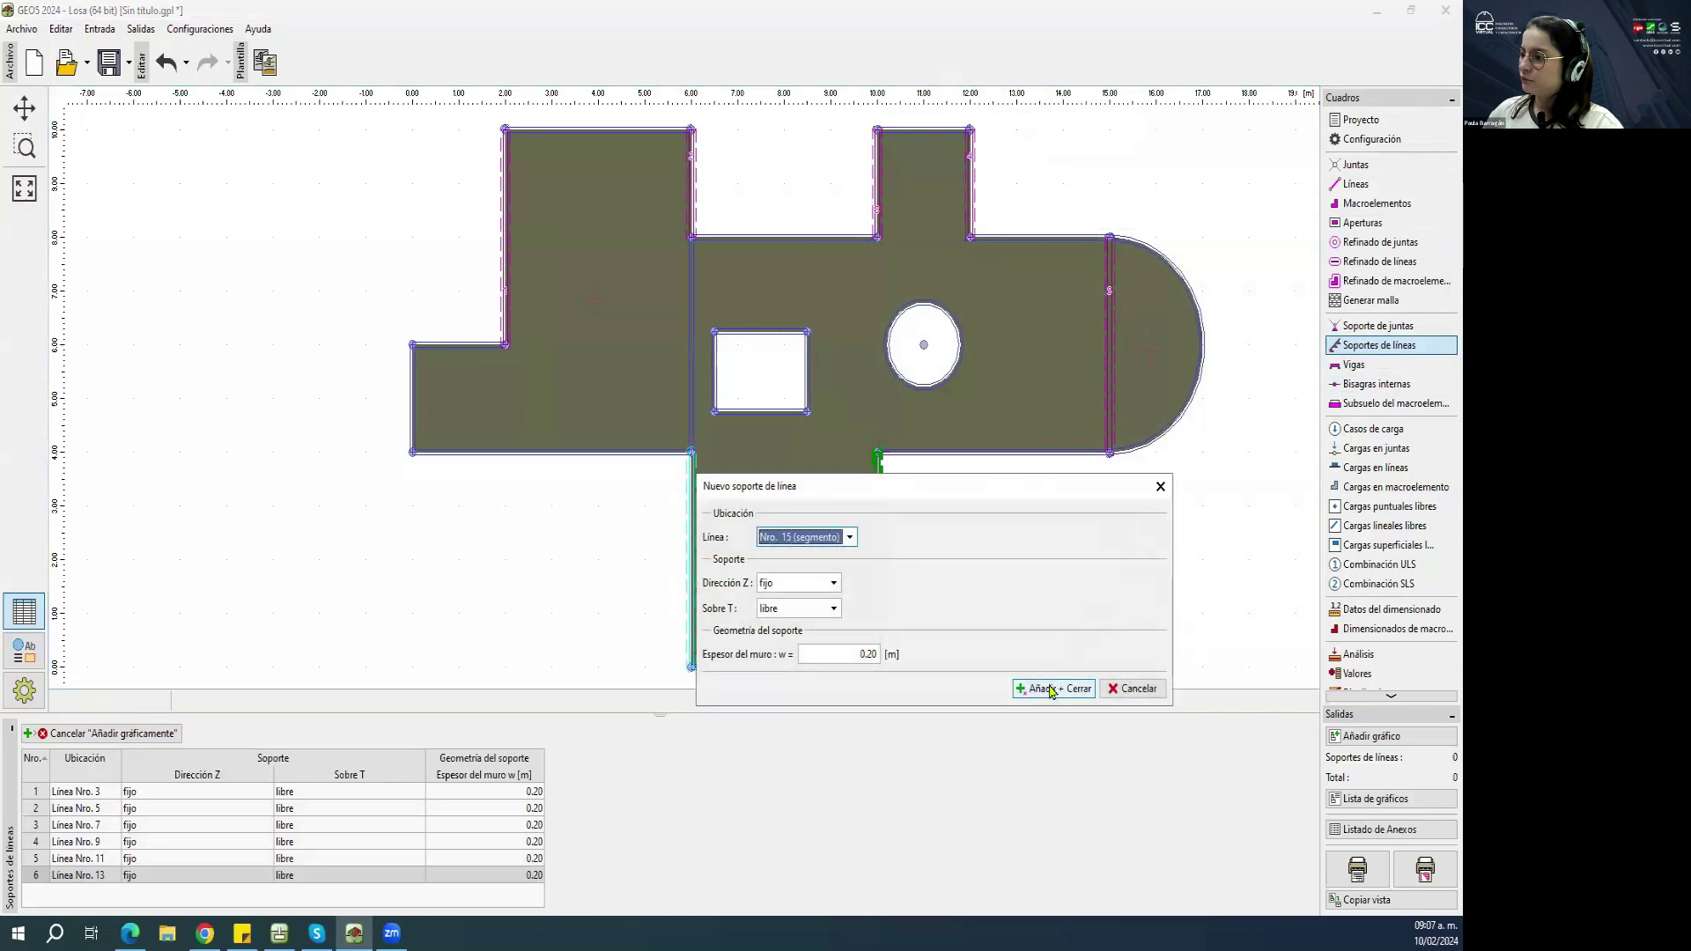
click(1051, 690)
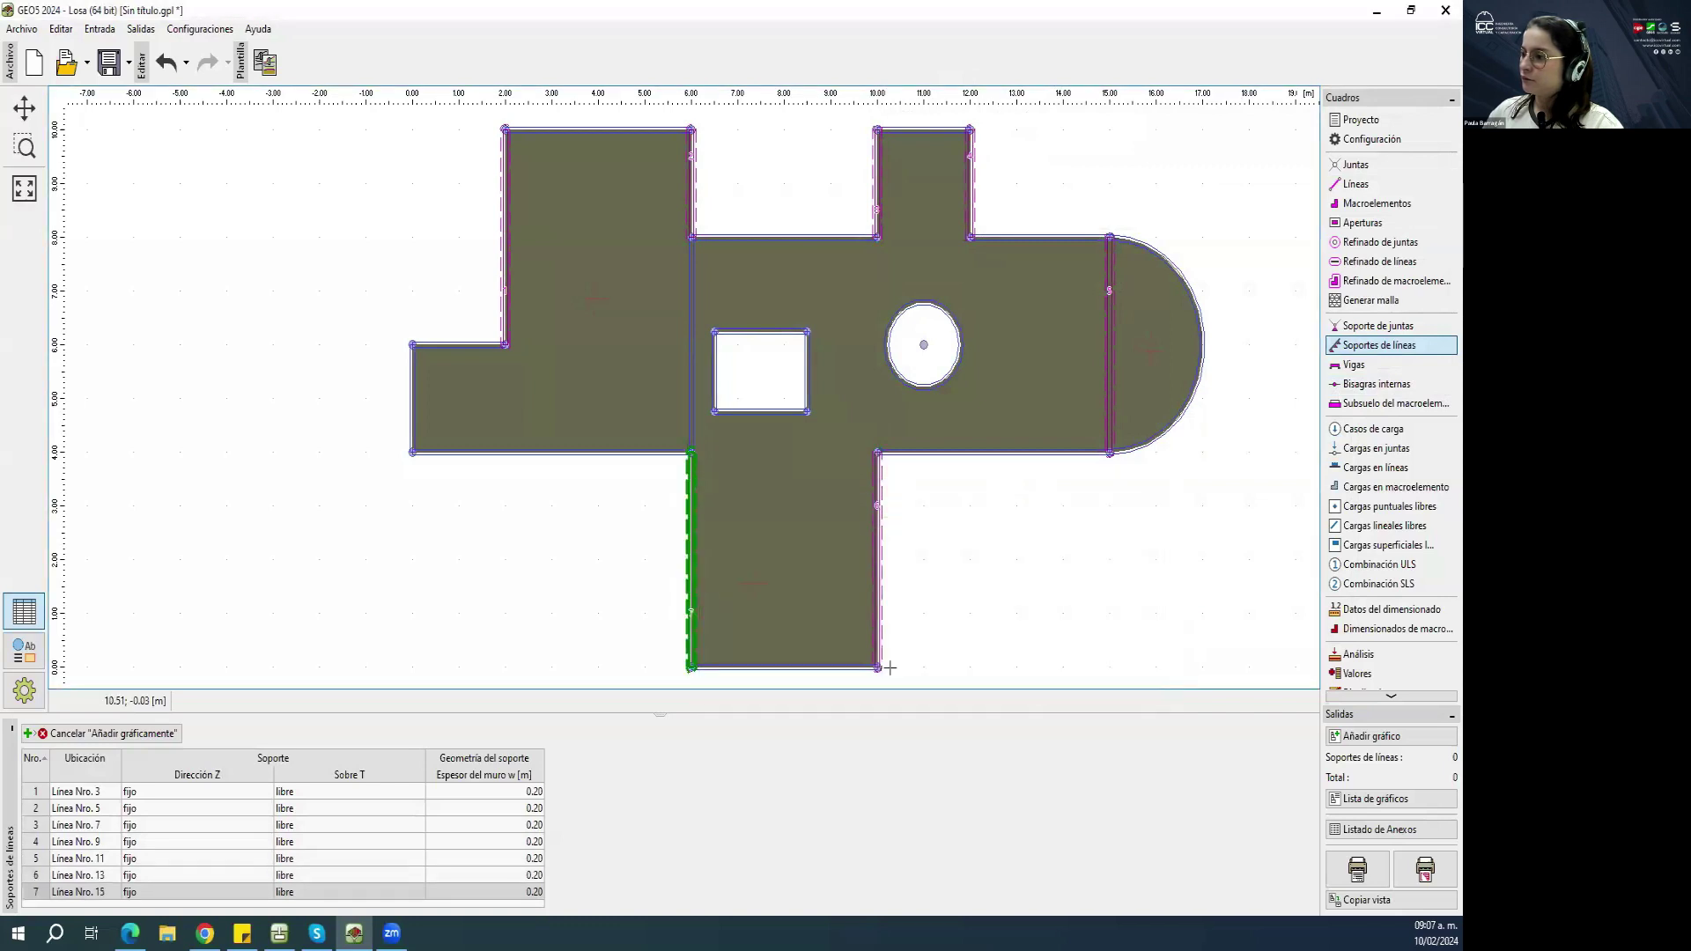
click(413, 393)
click(762, 489)
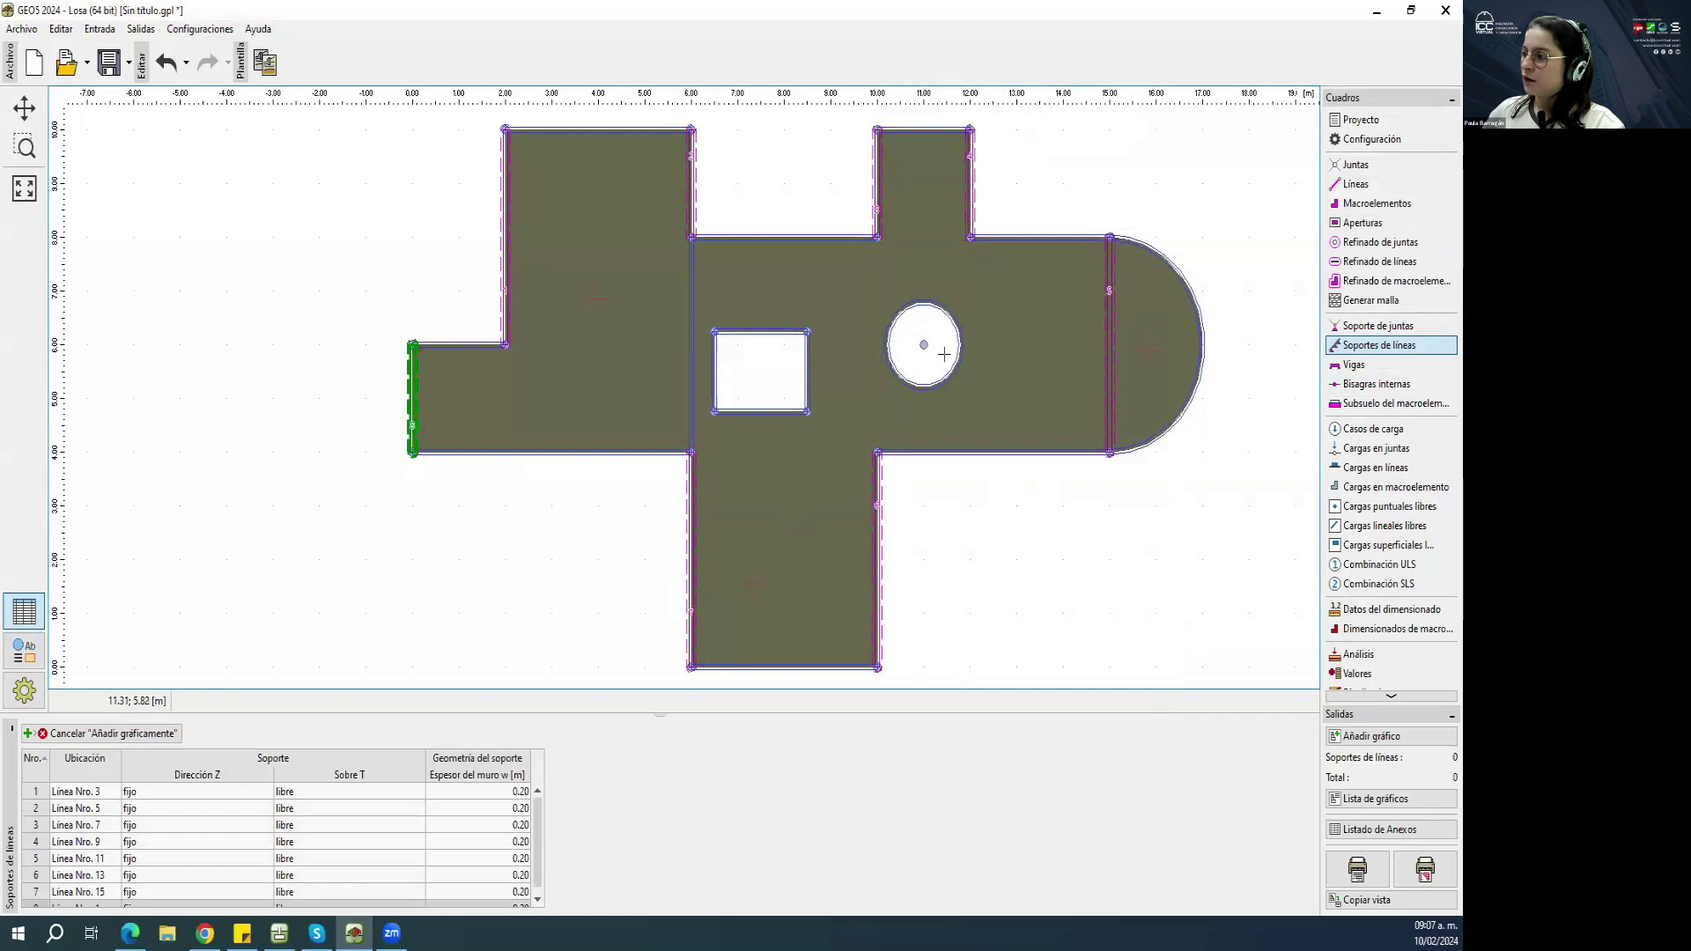
key(Escape)
Delete the line support on line 11, at the base of the semicircular macroelement.
click(73, 859)
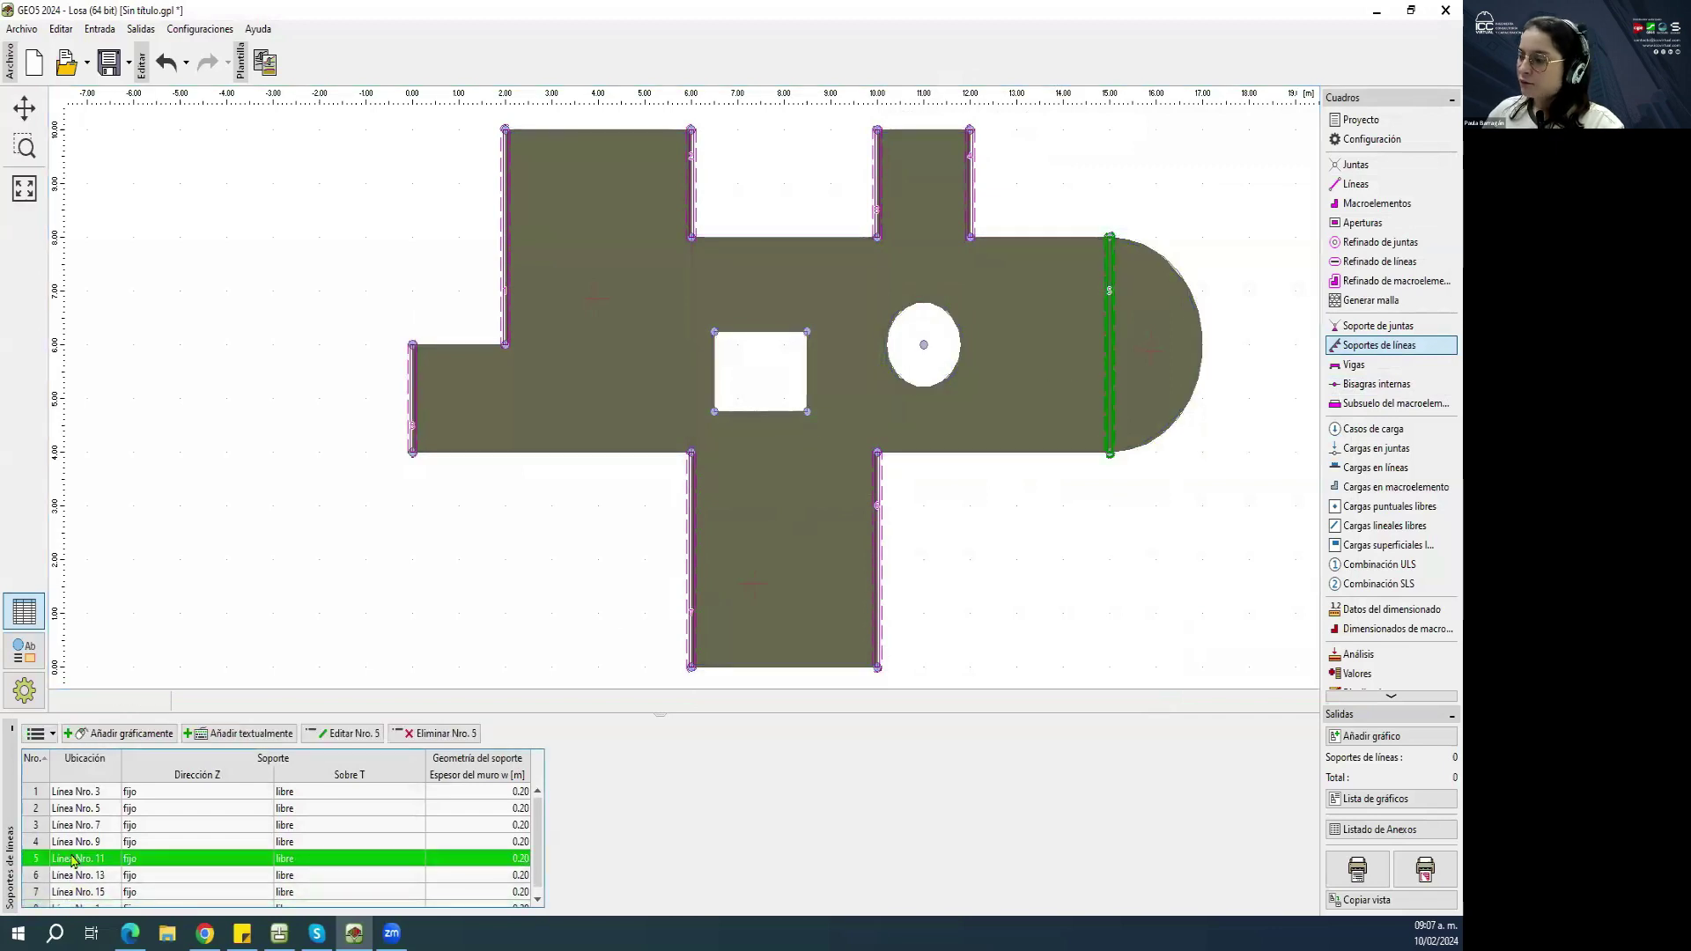
right_click(74, 858)
click(167, 764)
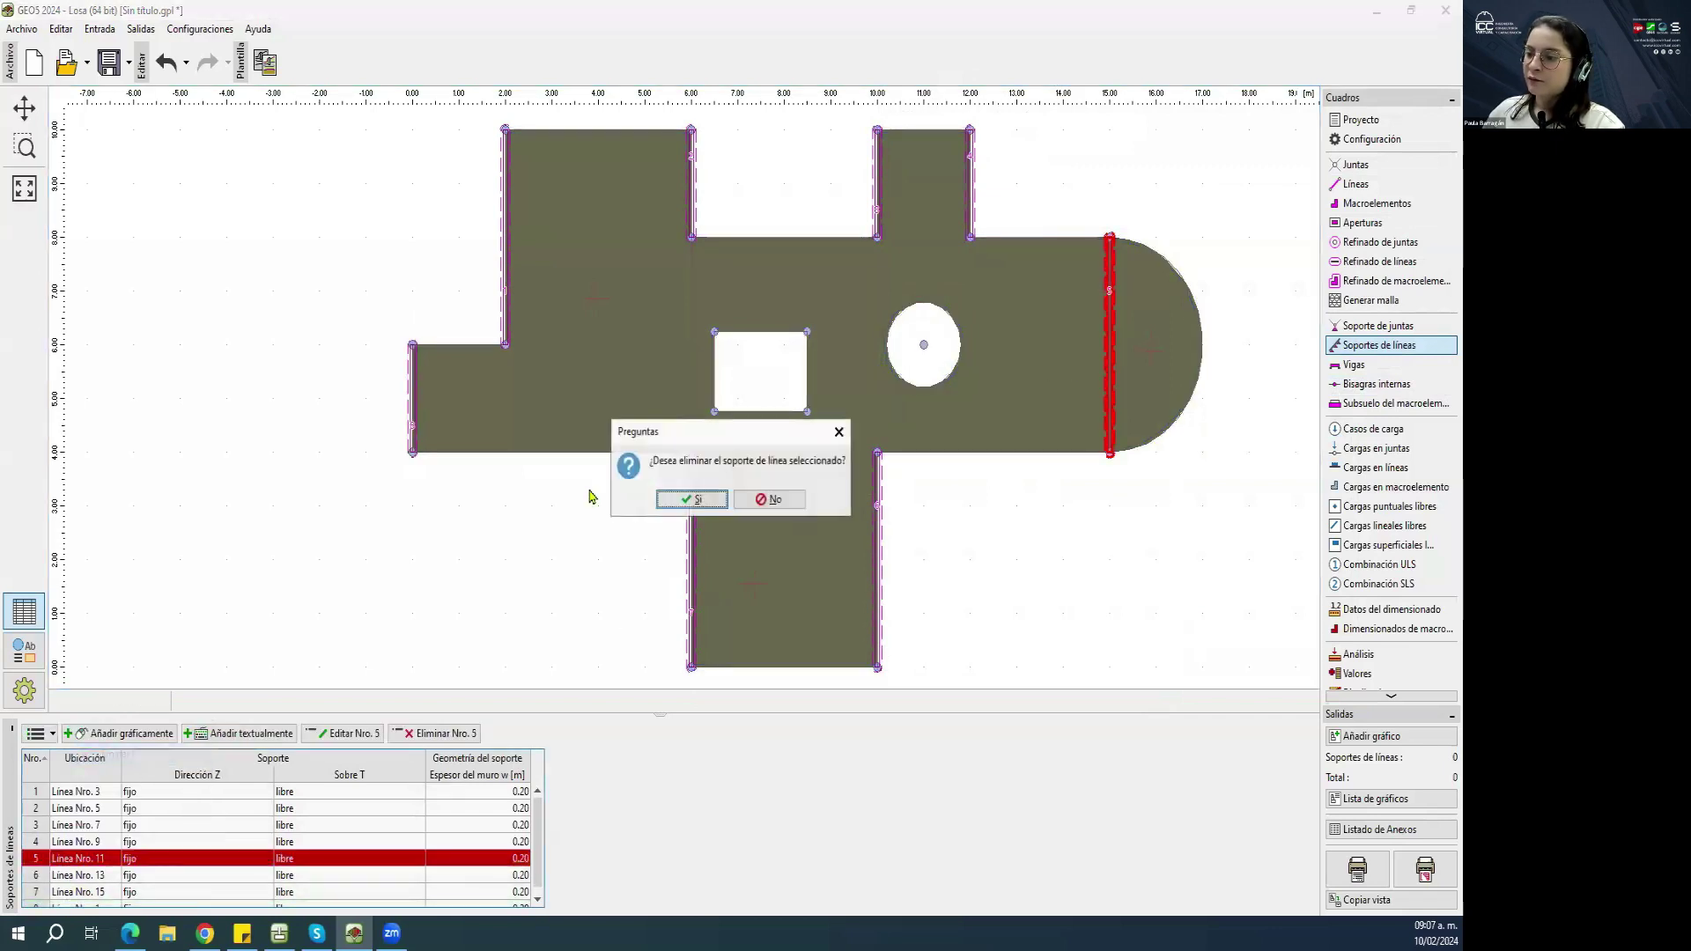
click(693, 499)
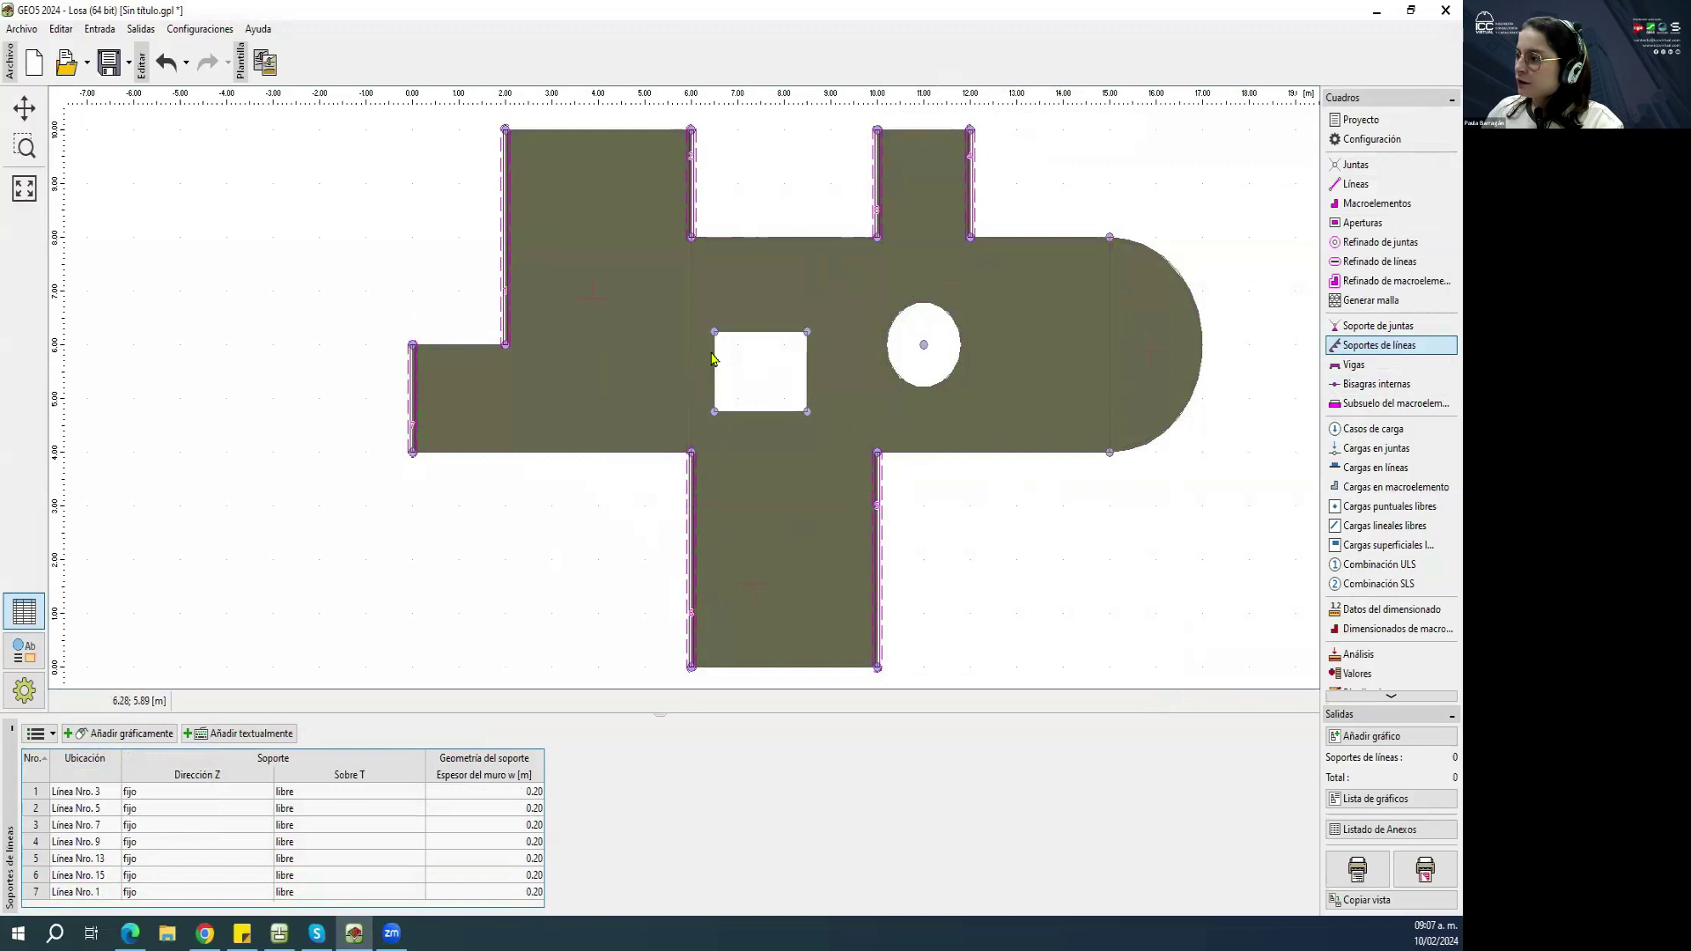
click(121, 733)
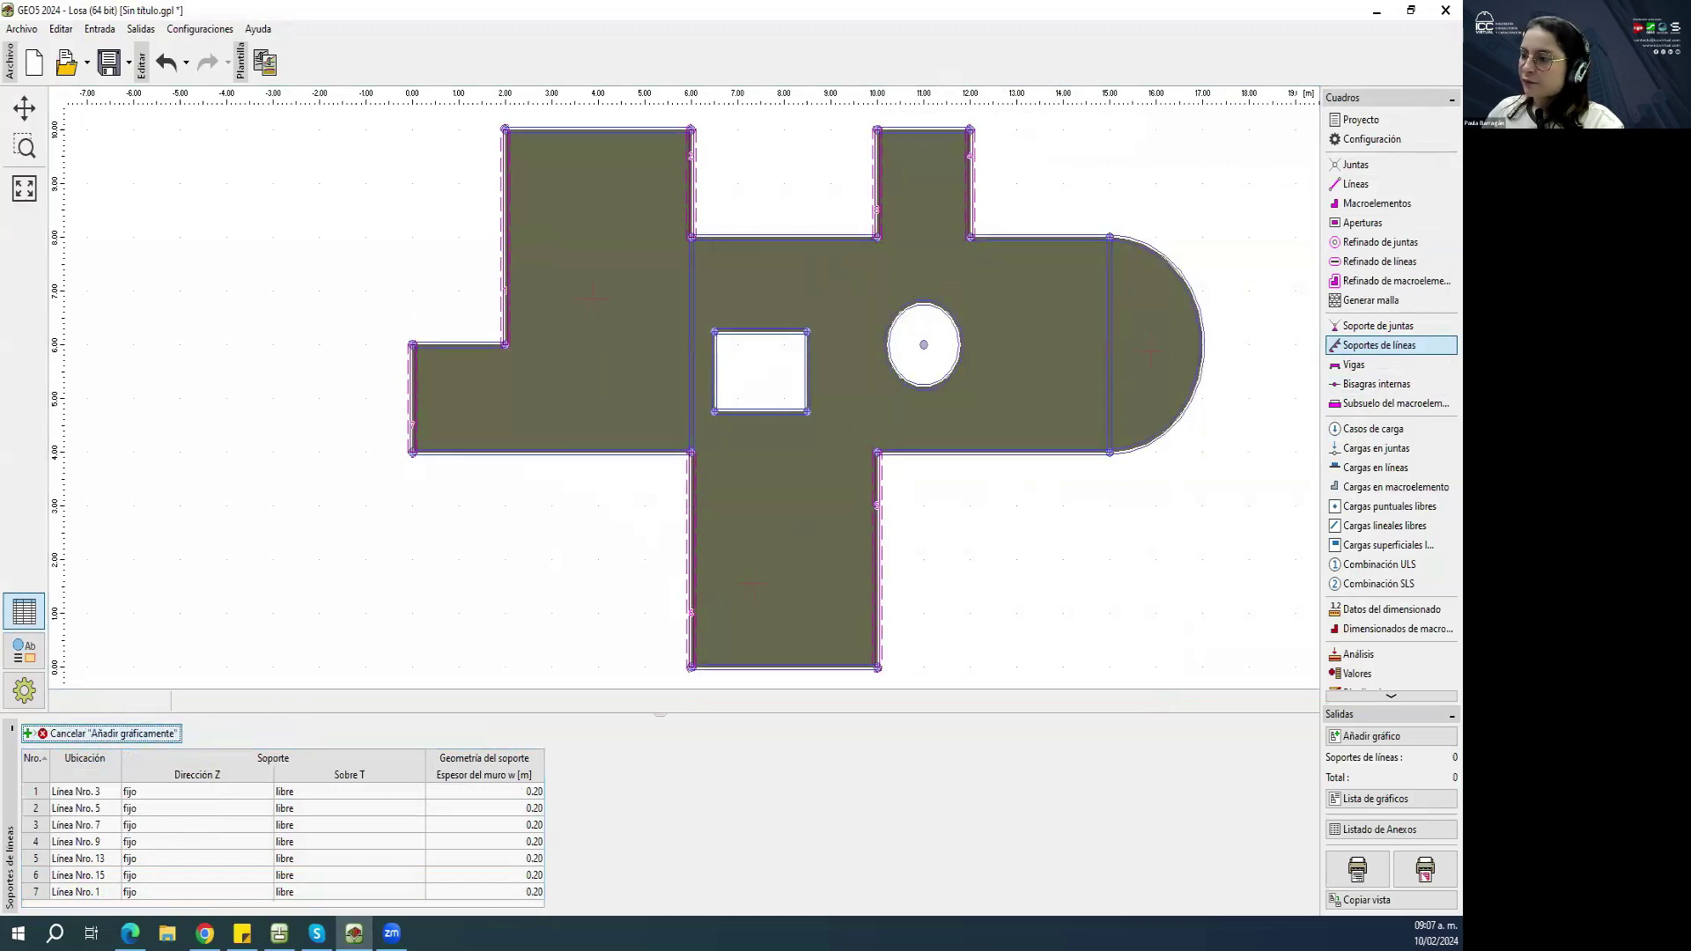
click(723, 381)
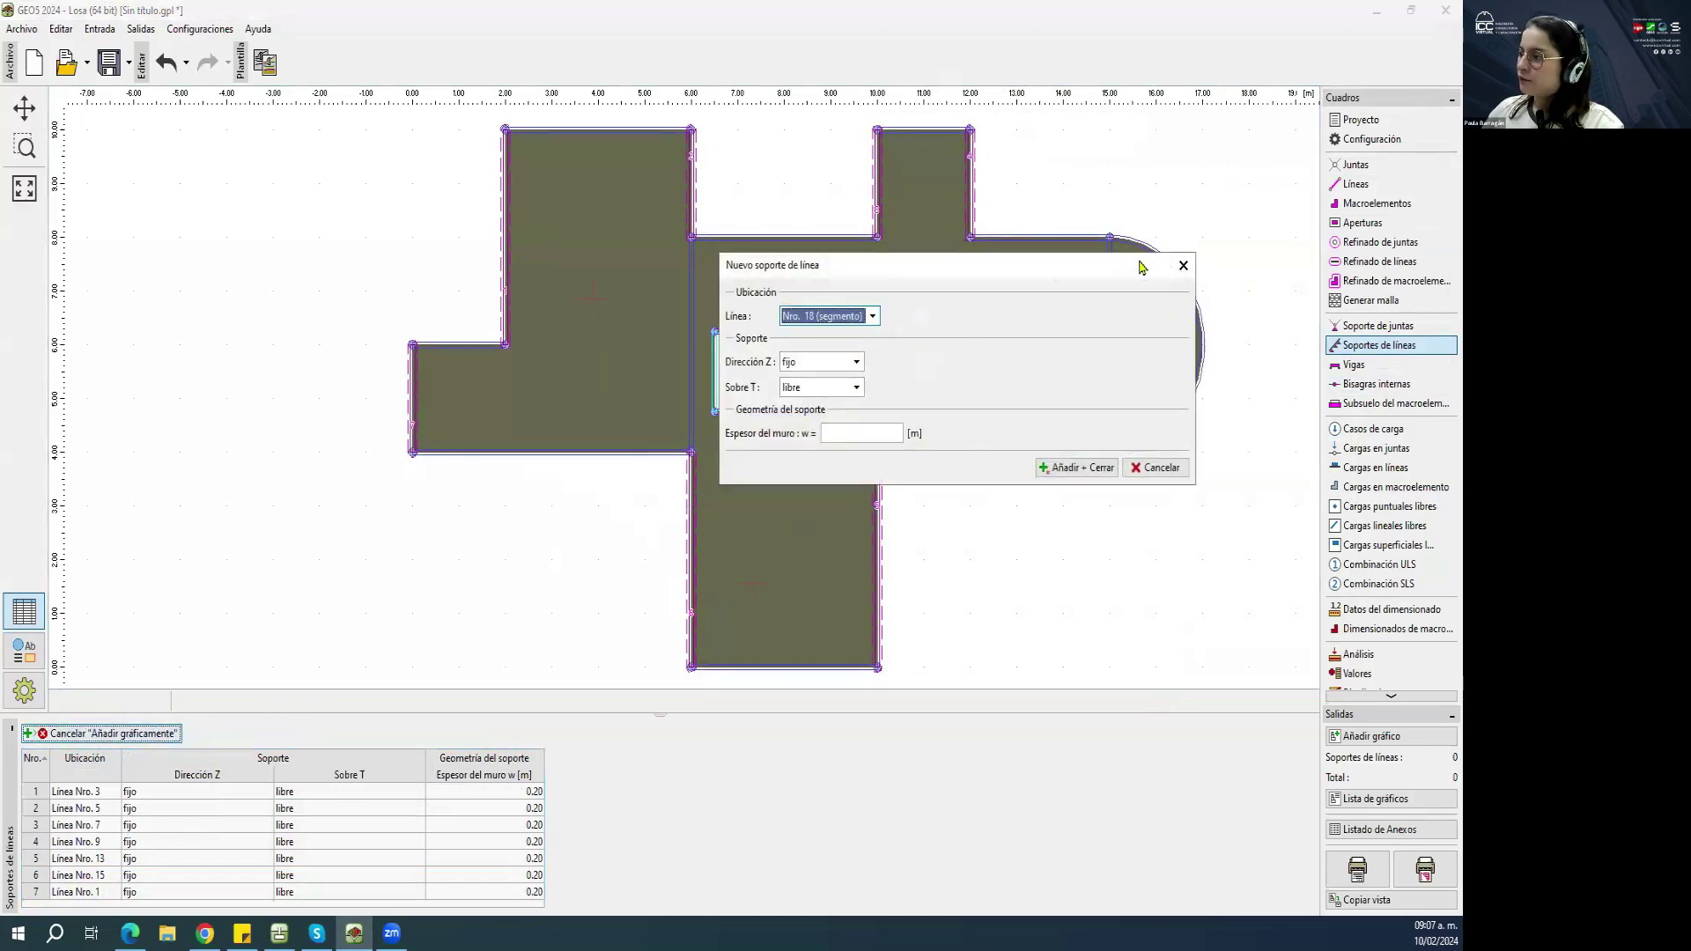
click(1183, 265)
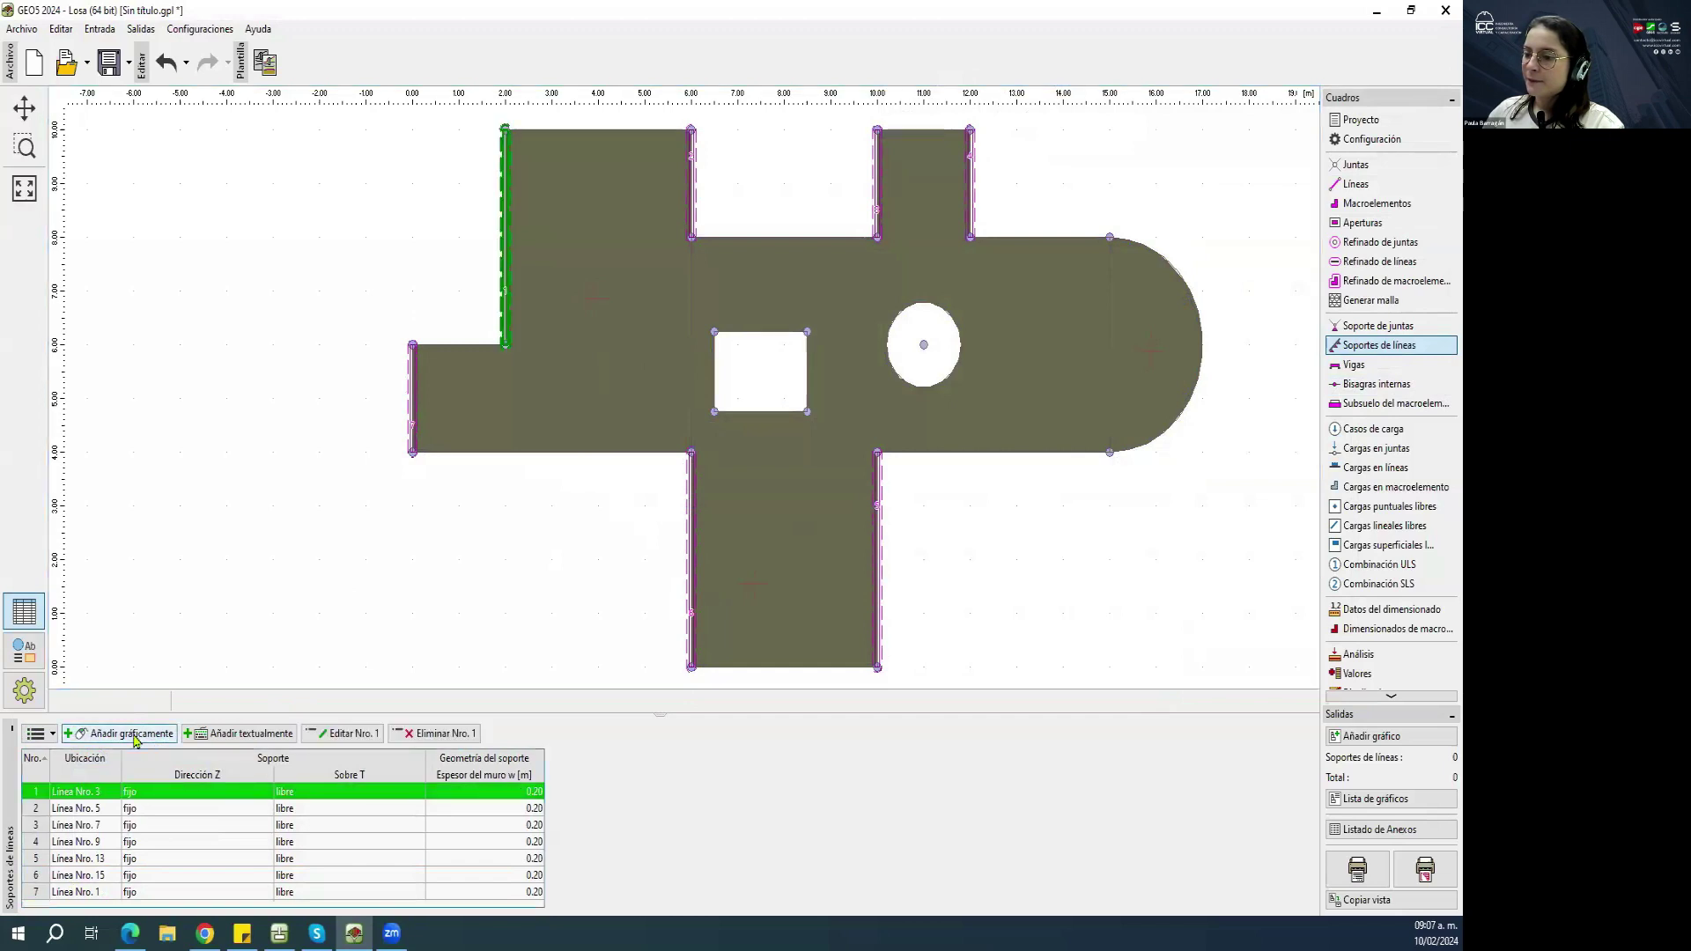
Add line supports on the rectangular opening's vertical edges (lines 18 and 20), fixed in Z, free about T, with 0.20 m wall thickness.
click(121, 733)
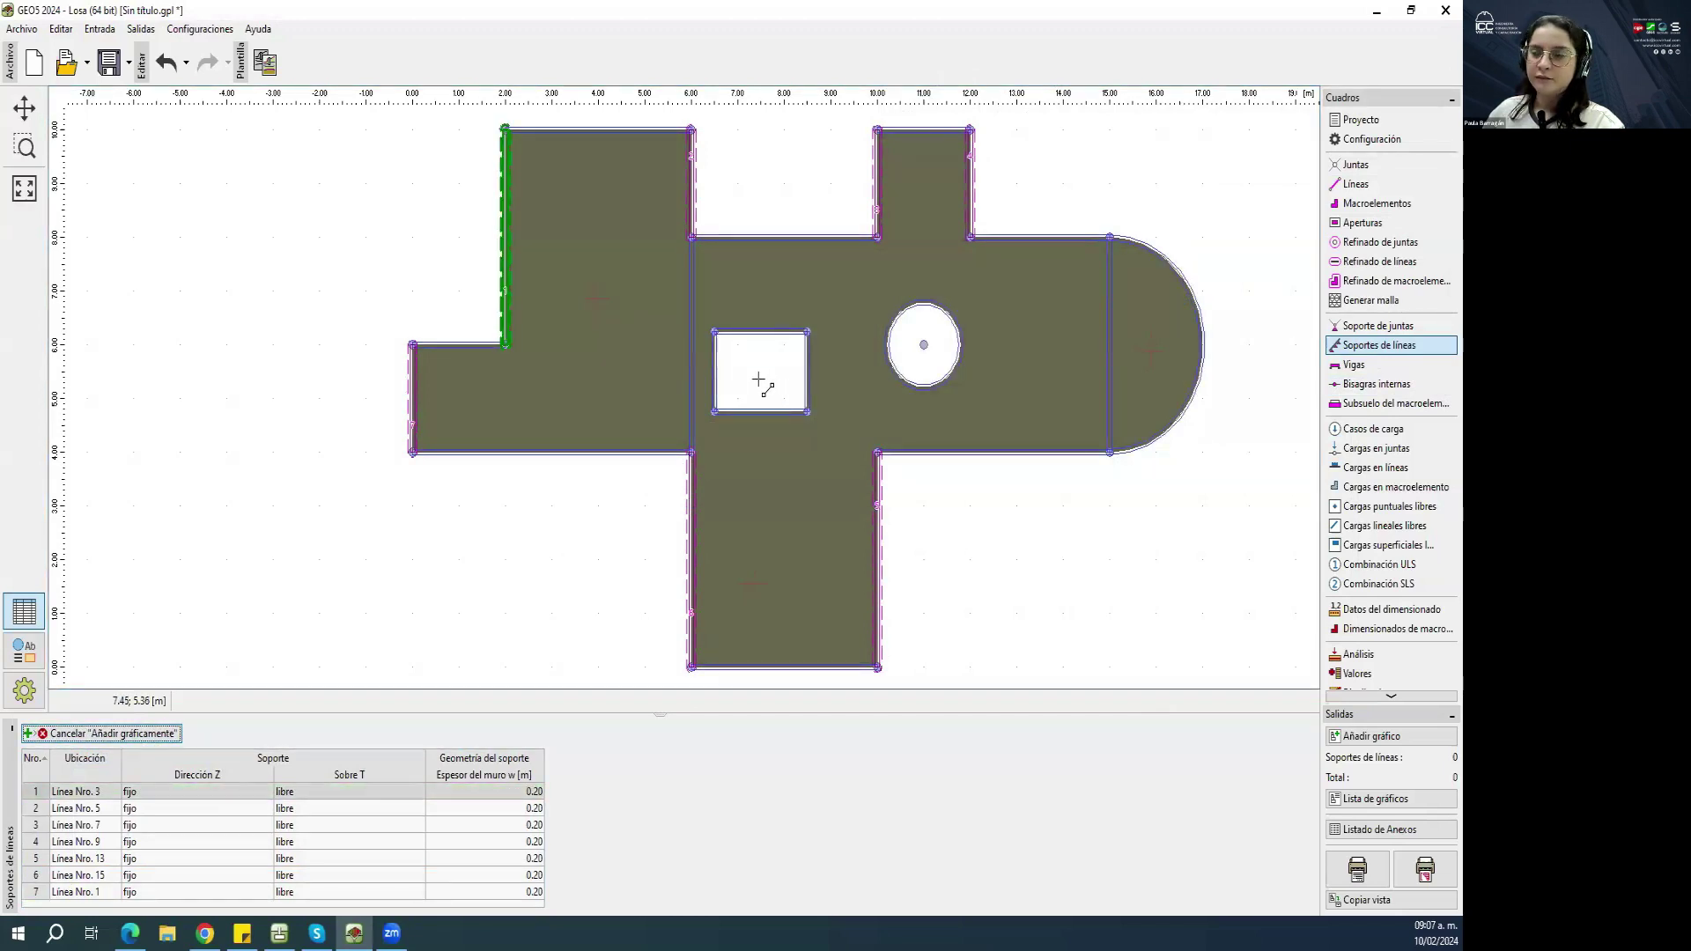
click(717, 377)
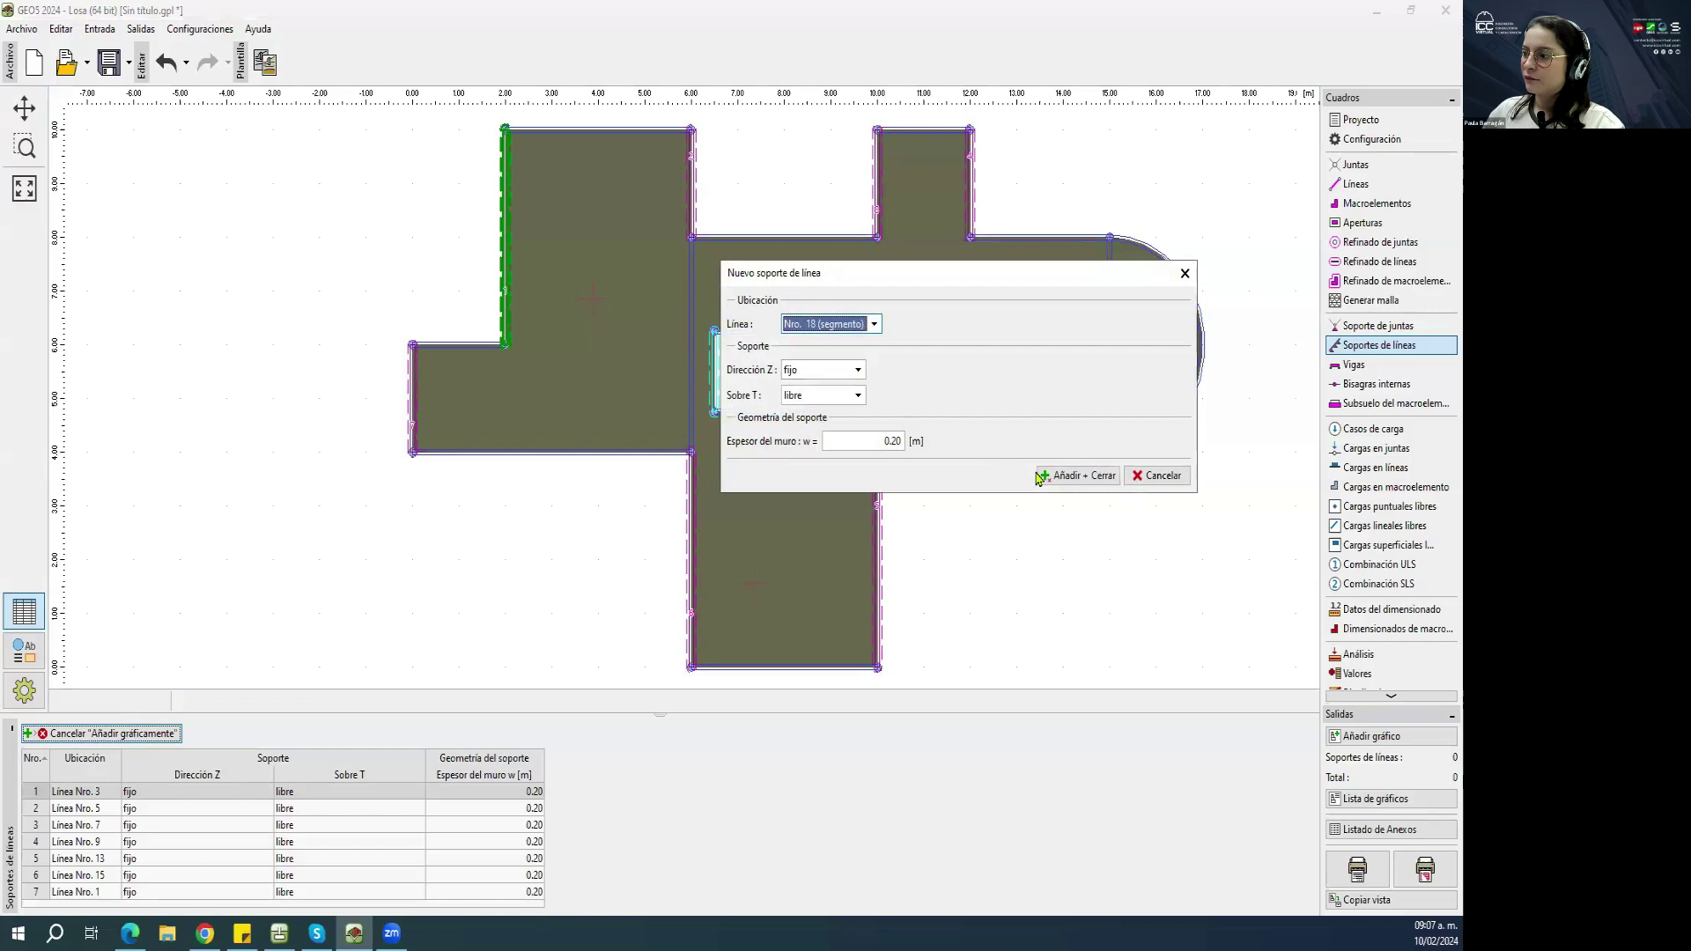
click(1041, 476)
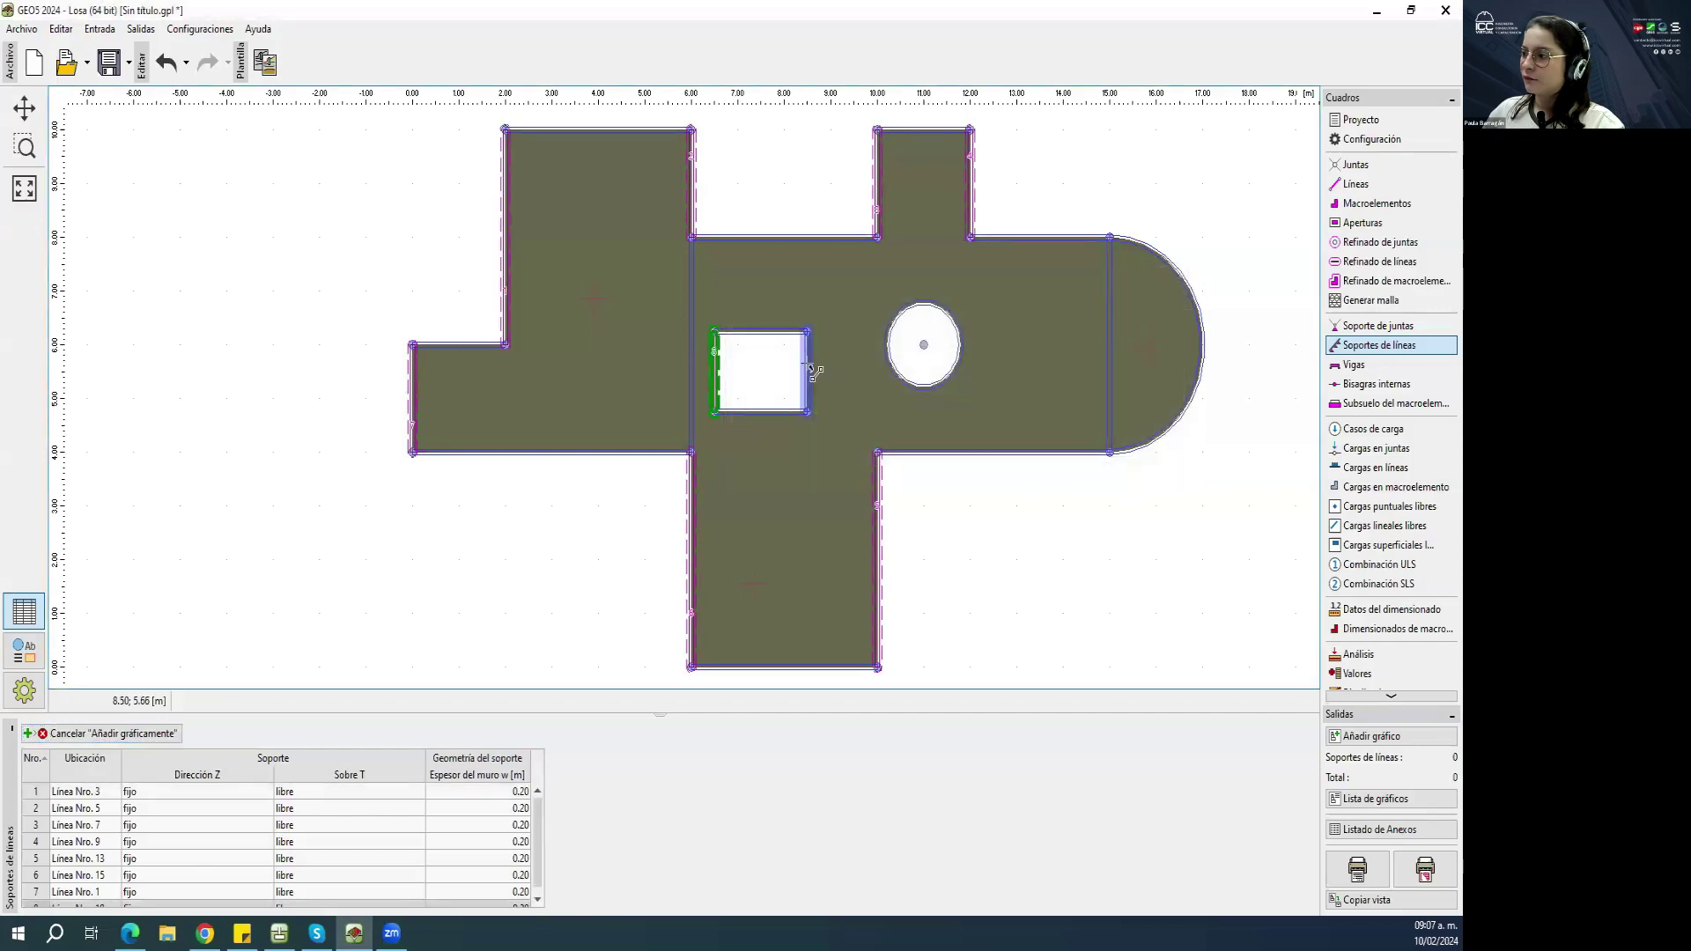
click(810, 374)
click(1162, 462)
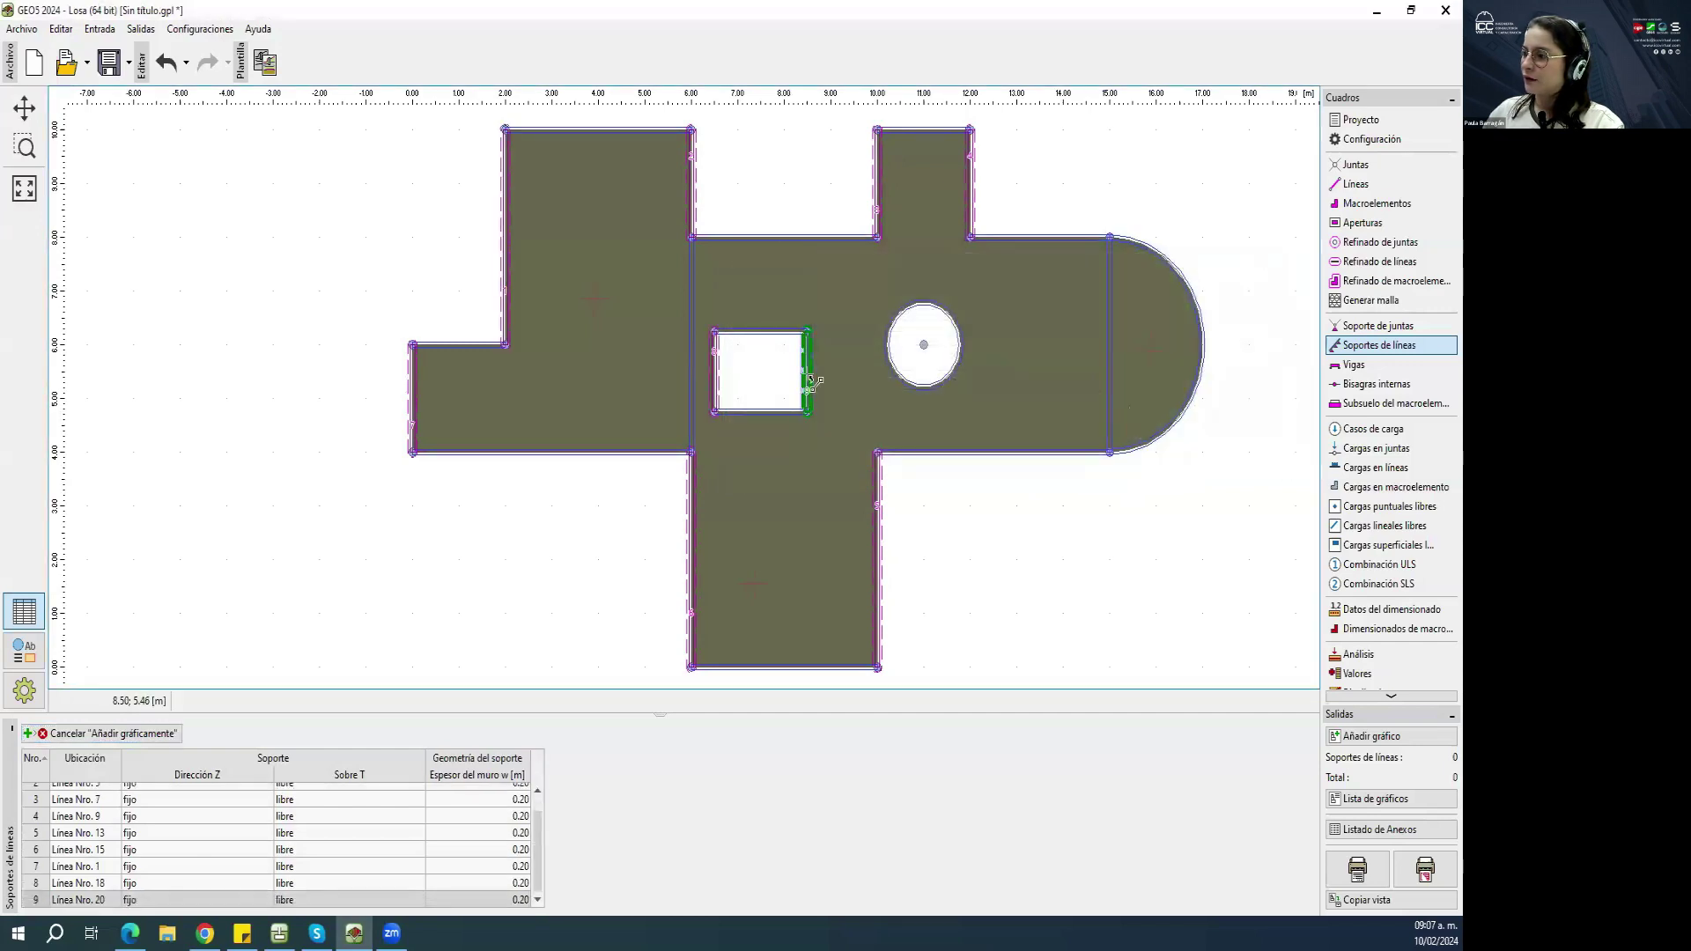
right_click(720, 361)
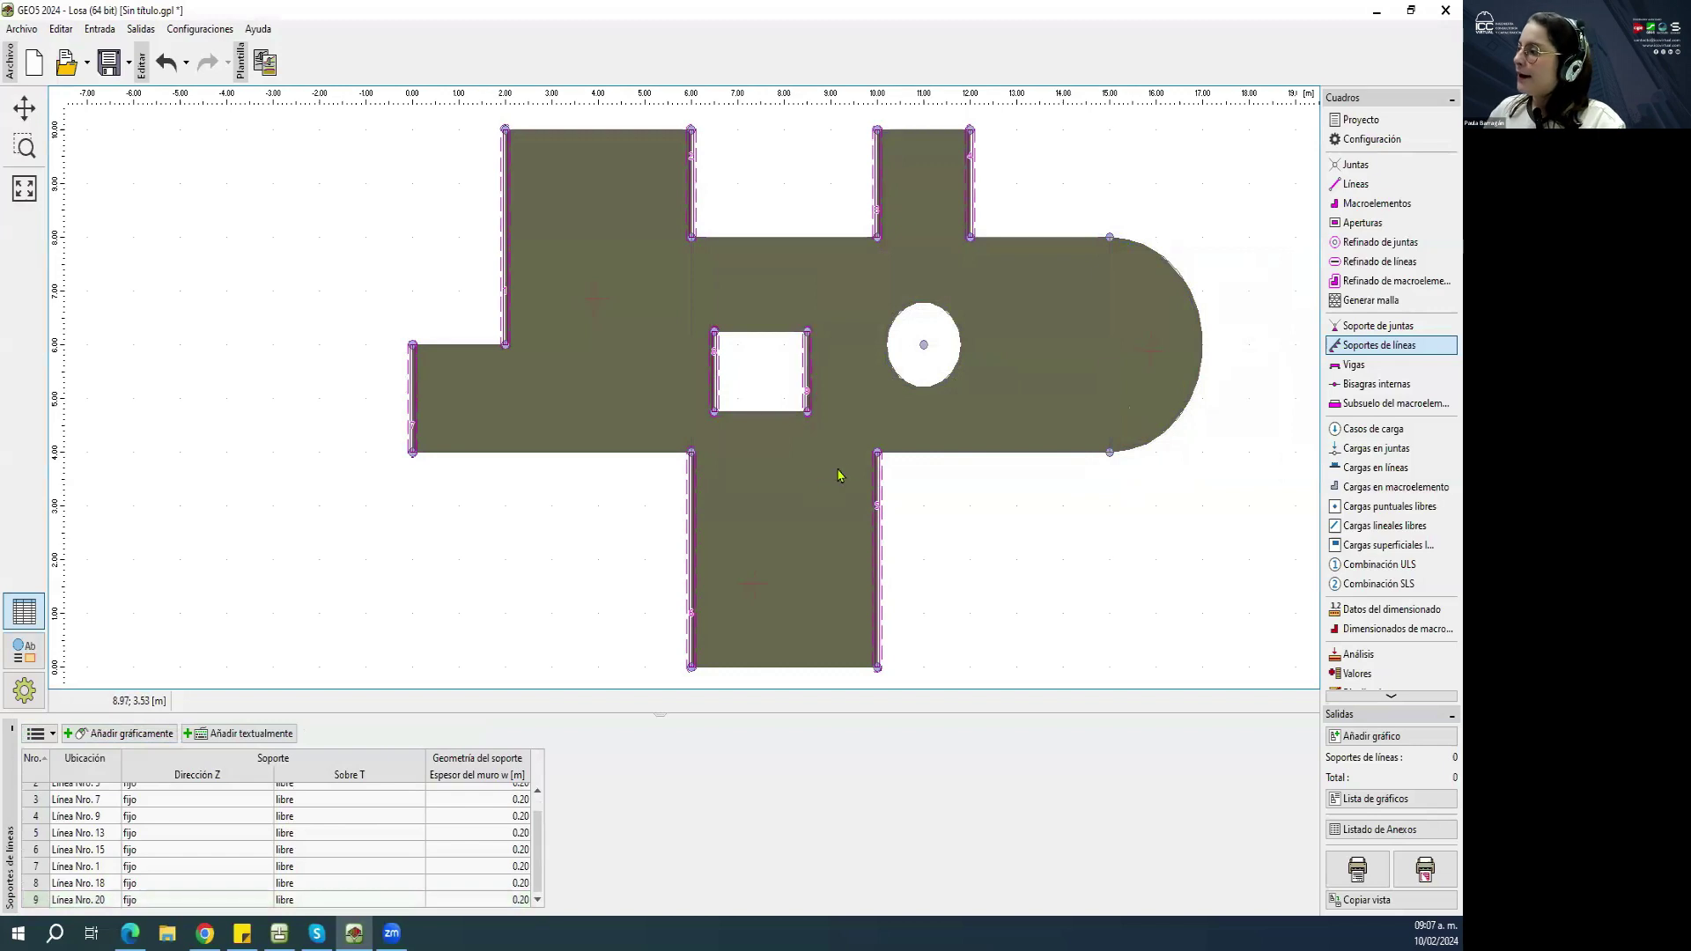
click(1356, 363)
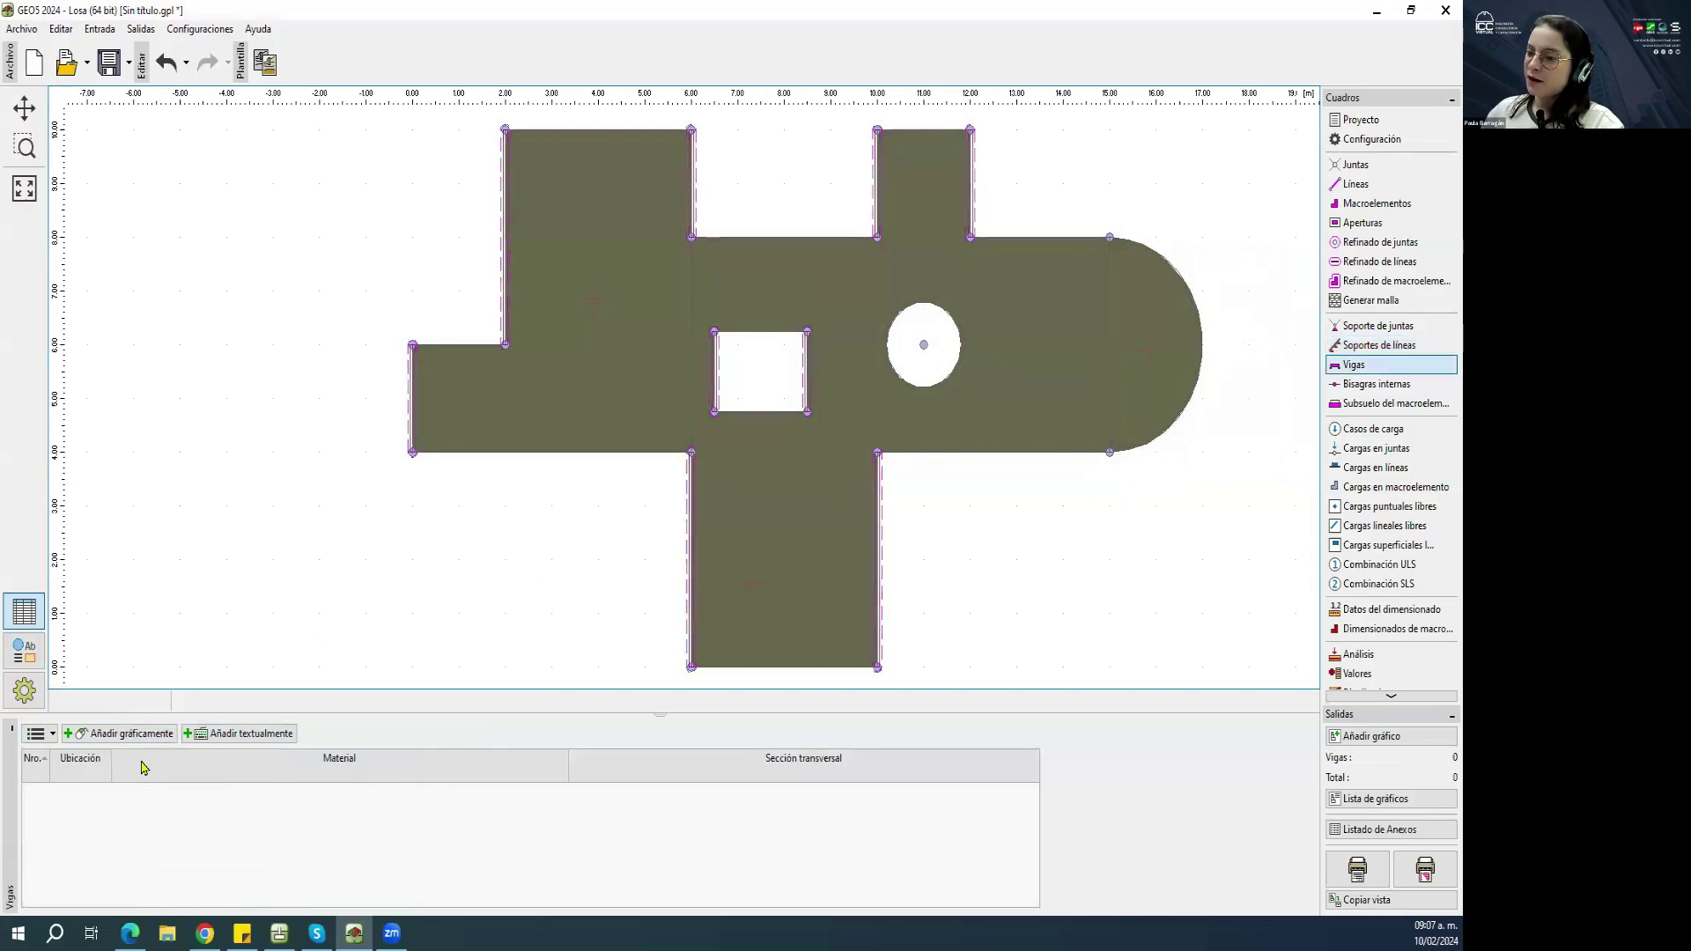
click(119, 734)
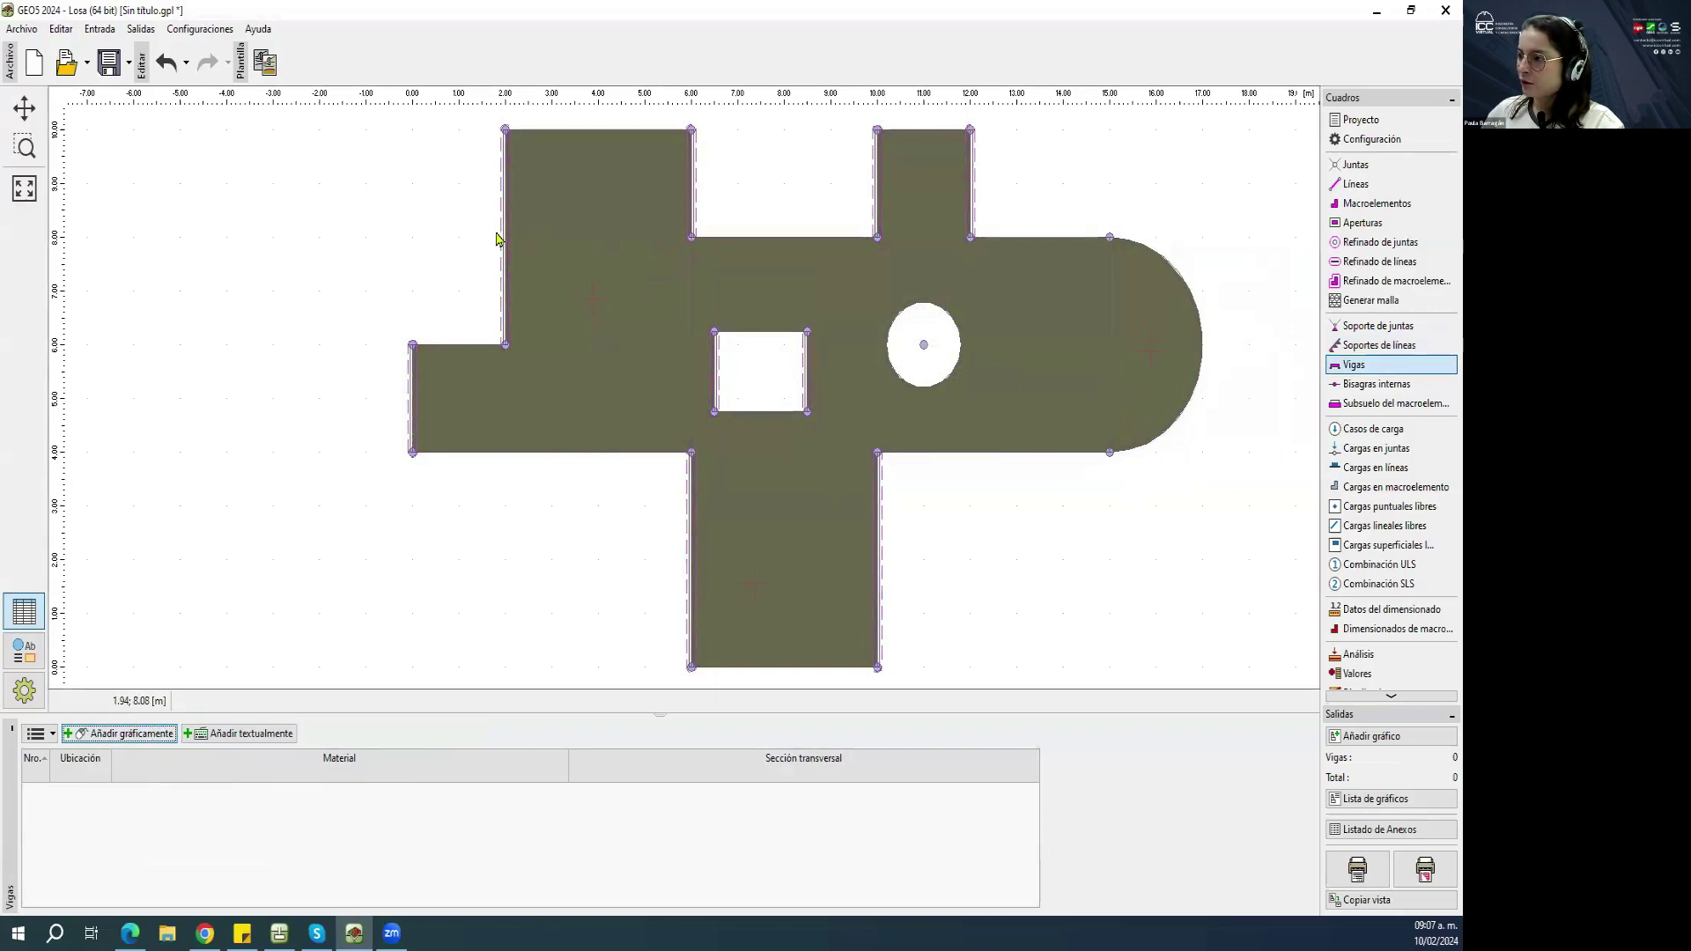
Add a joint (Juntas) by coordinates at x = 2.00 m, y = 8.00 m on the slab's line 3.
click(1359, 166)
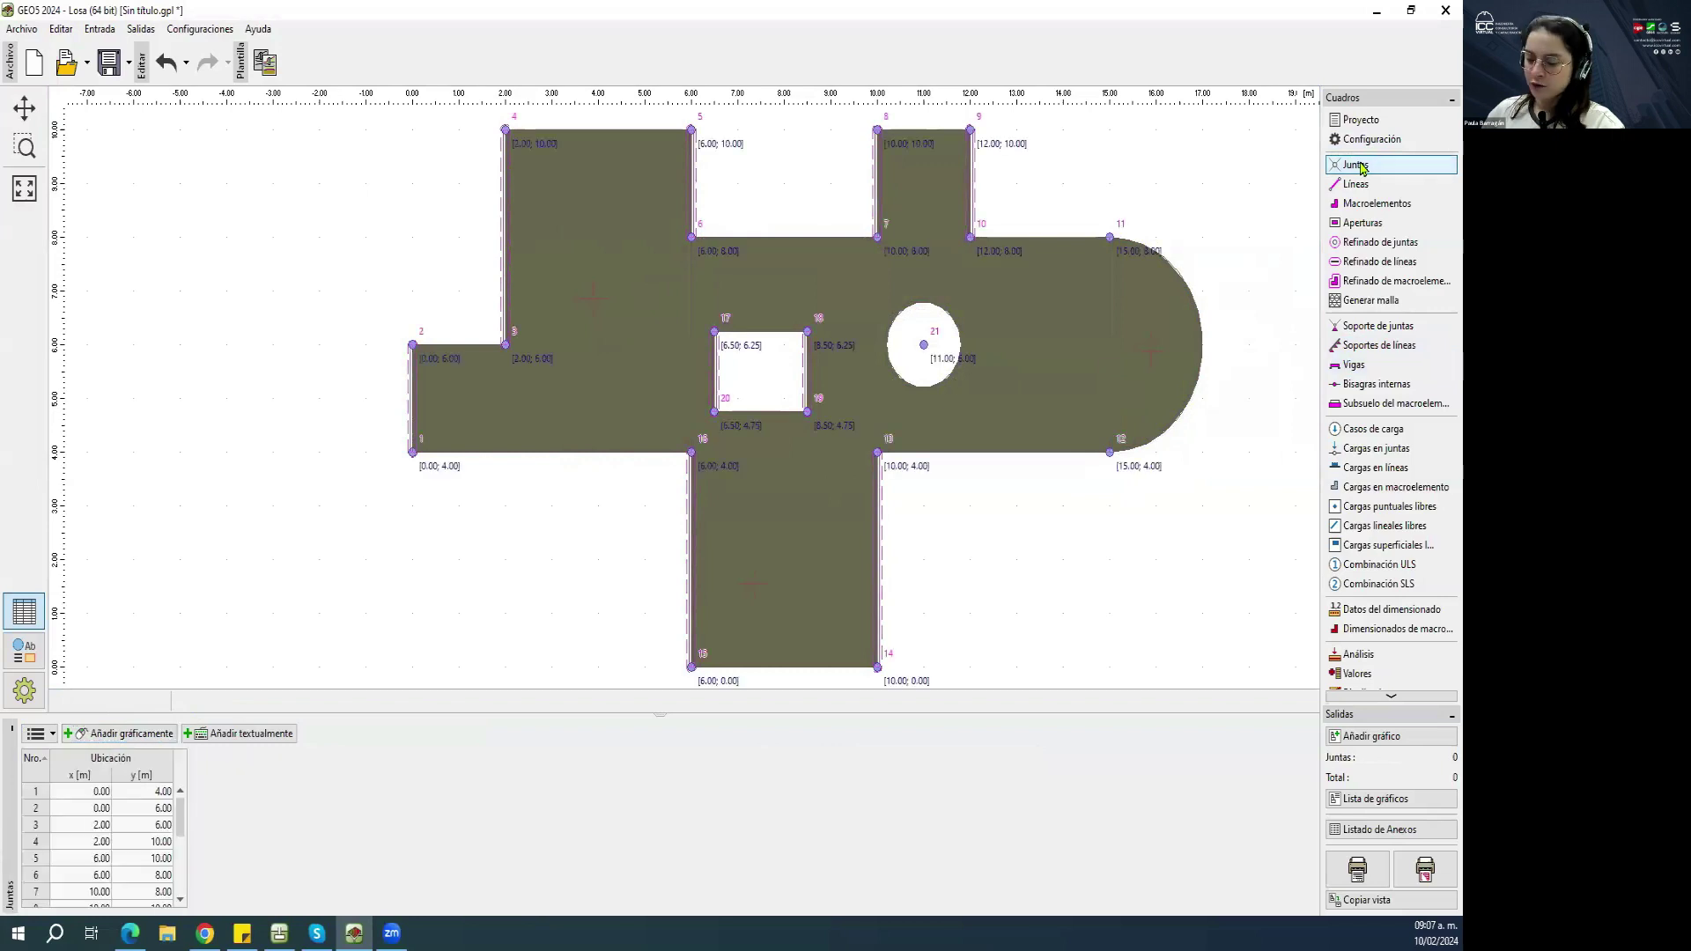
click(121, 734)
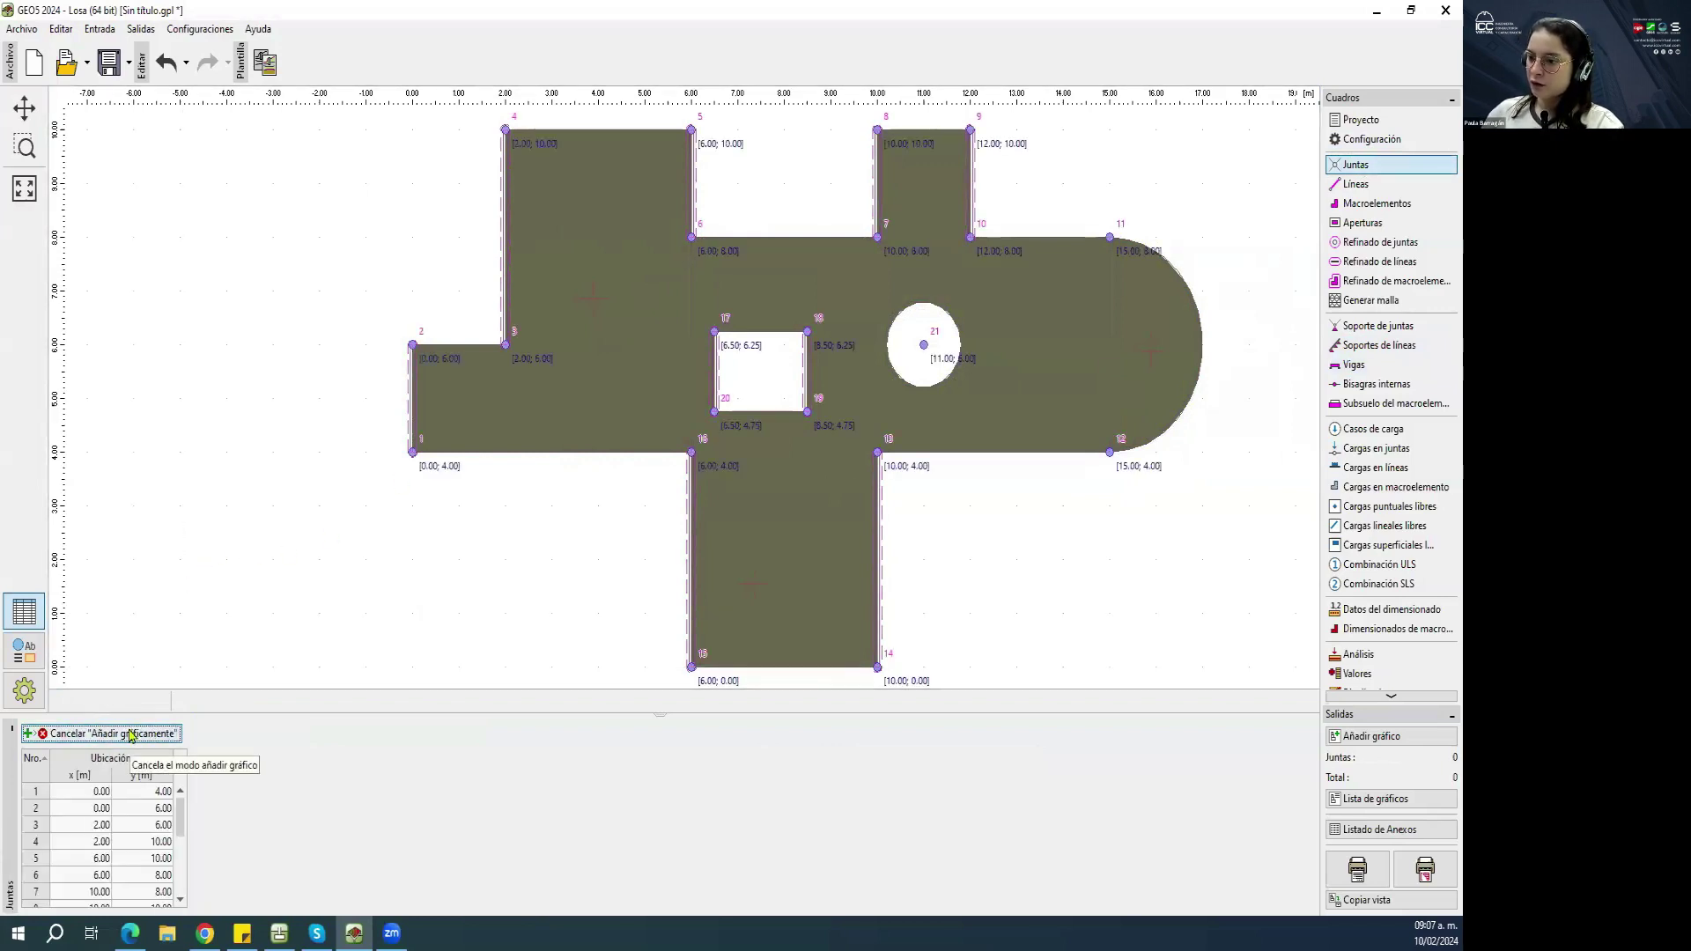
click(133, 738)
click(124, 736)
click(117, 737)
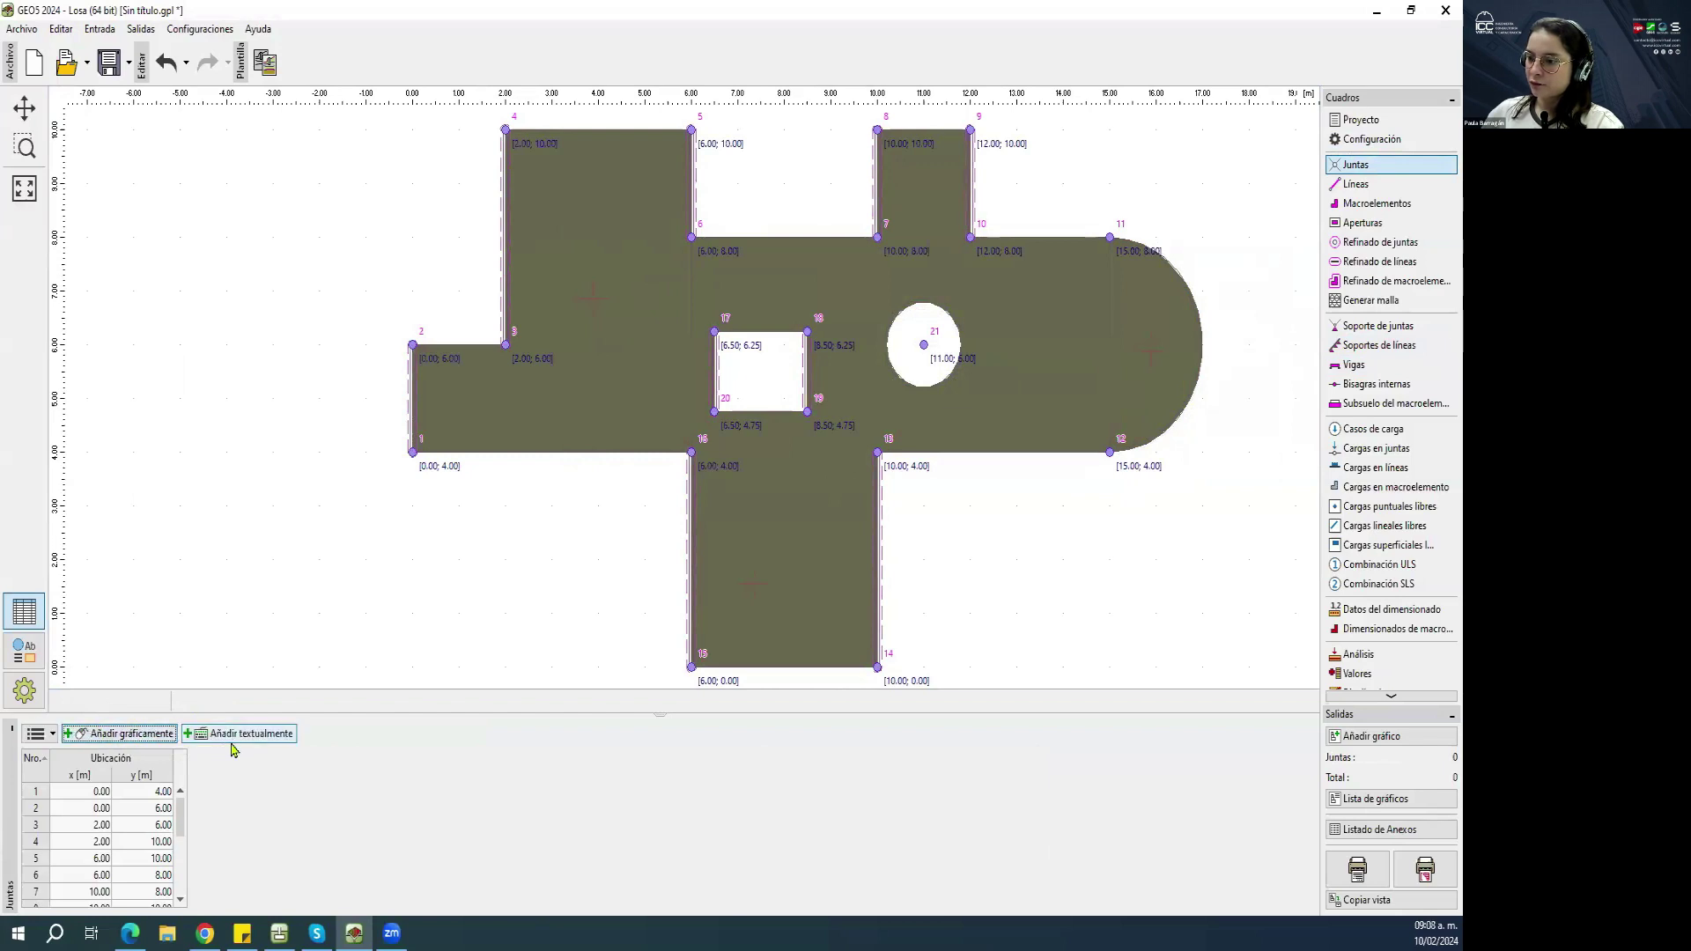
click(235, 733)
text(2)
key(Tab)
text(8)
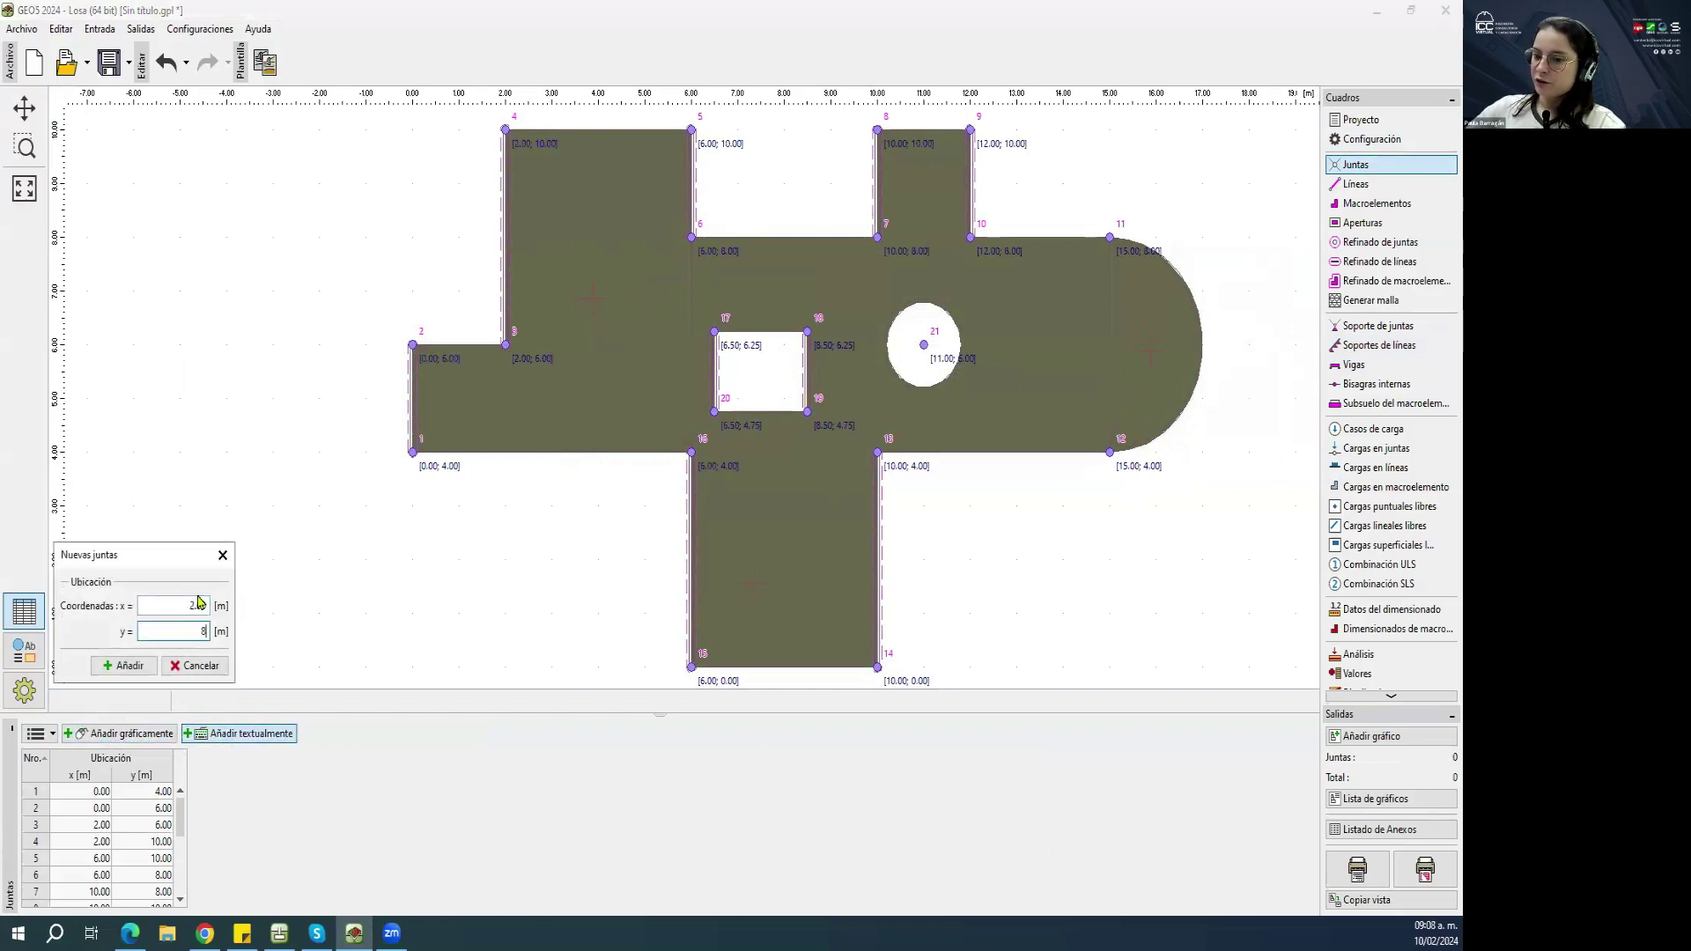
click(130, 665)
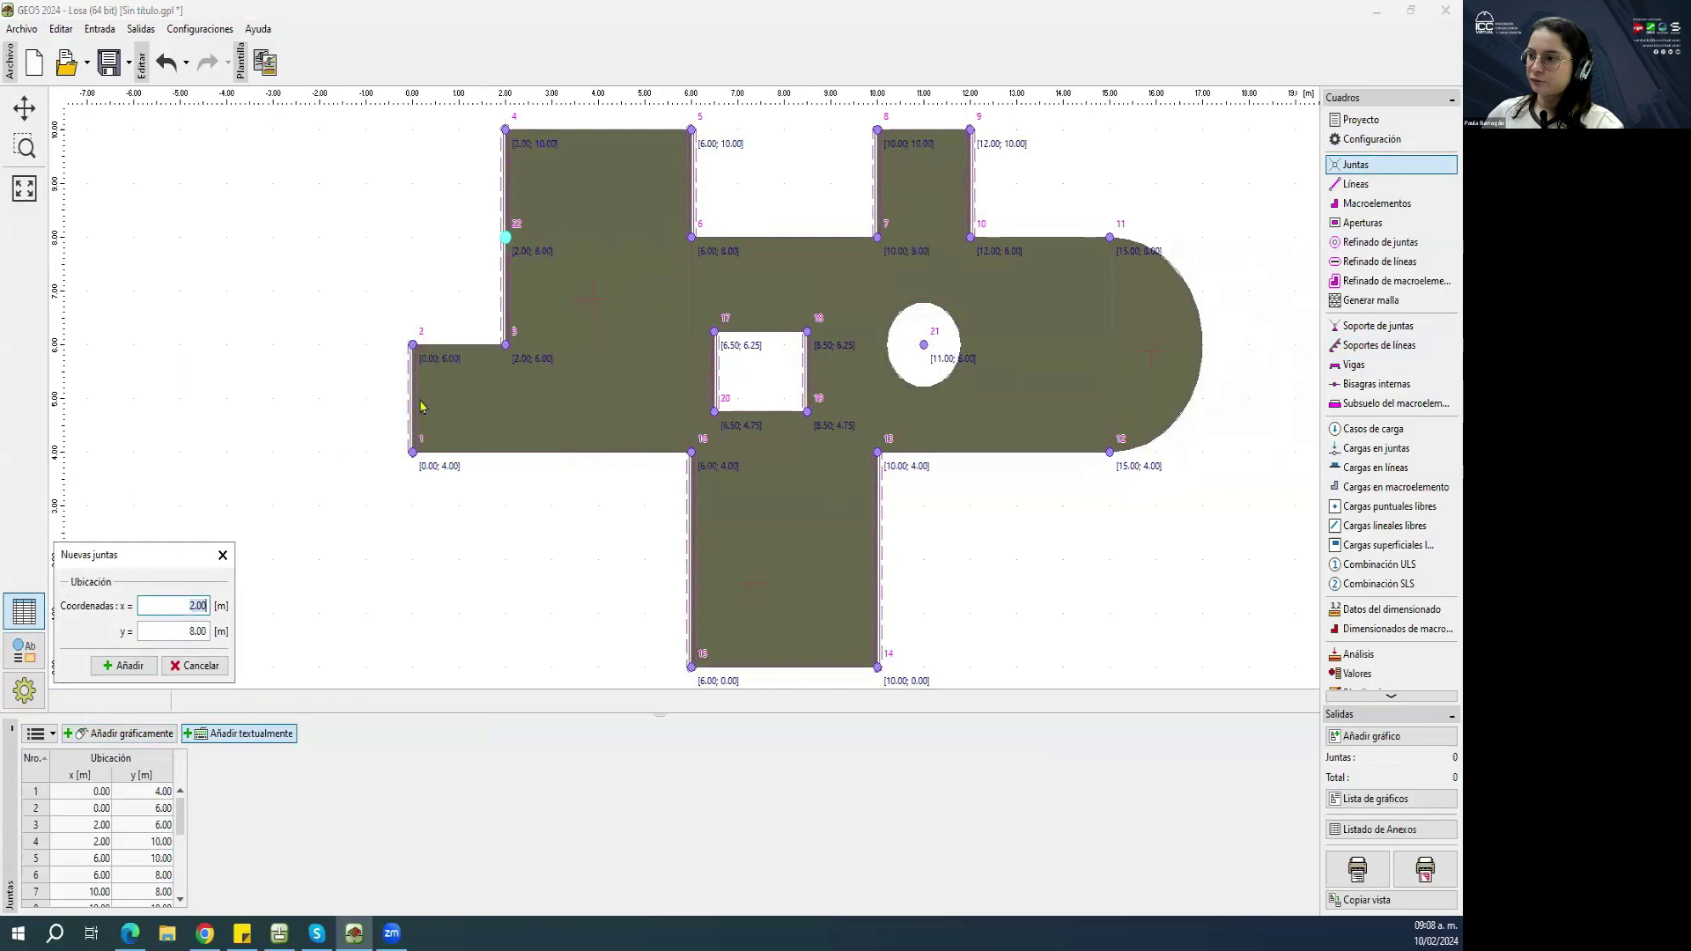
click(223, 555)
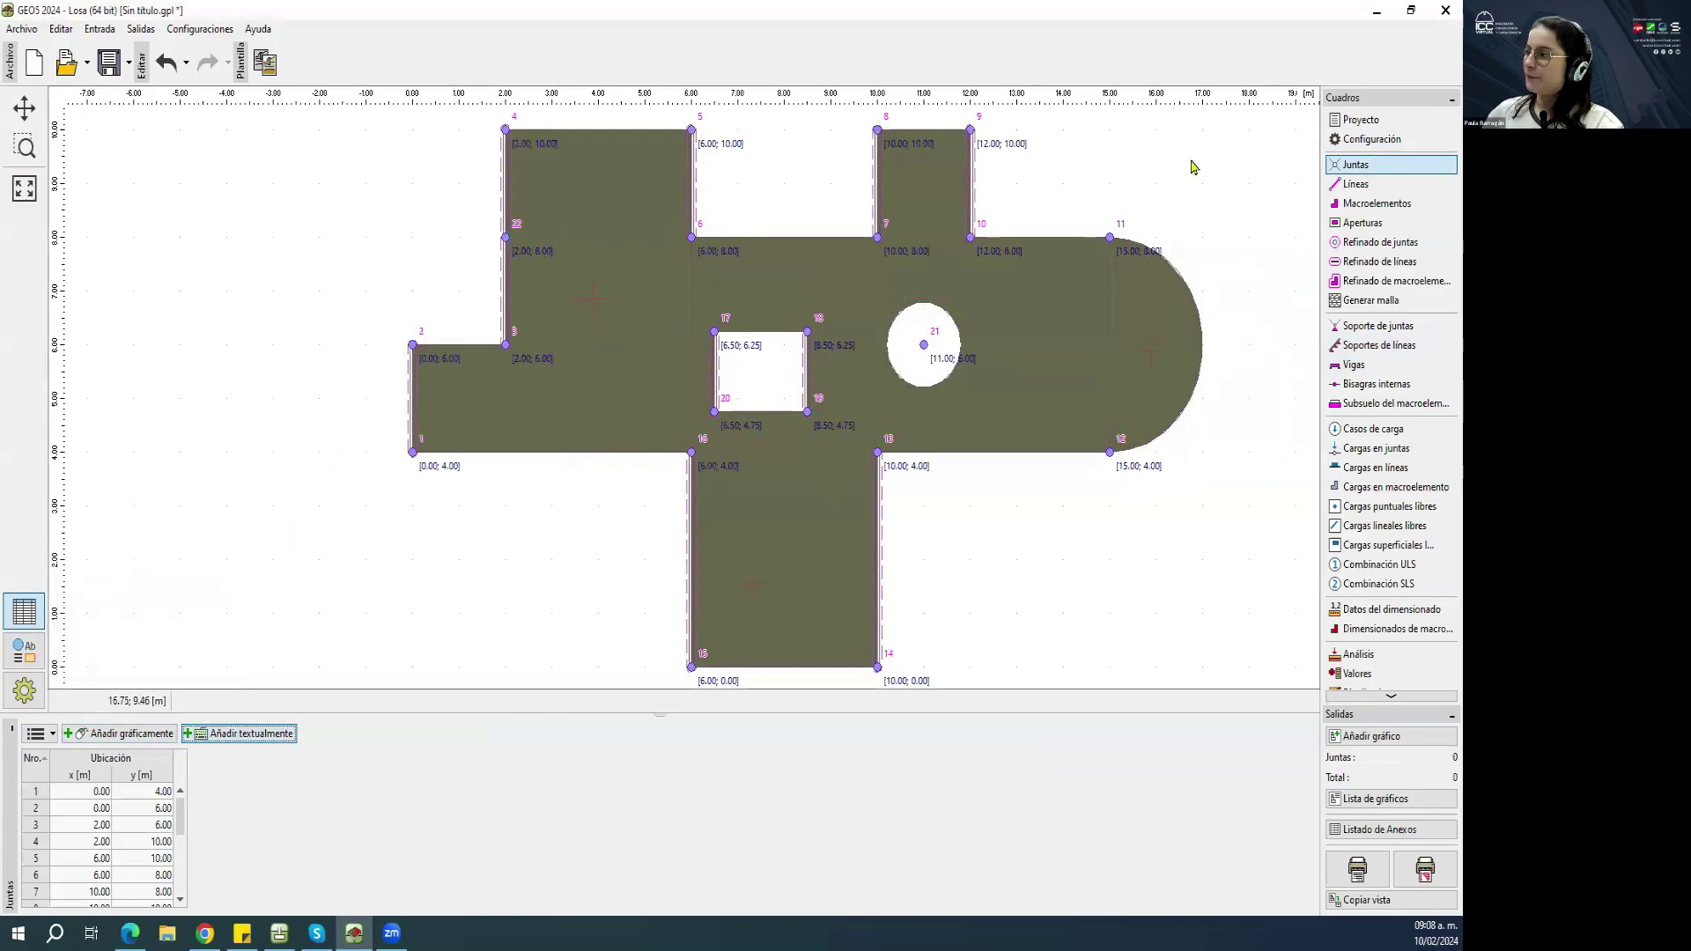
Draw a segment line (Líneas) from the joint at (2.00; 8.00) to the joint at (6.00; 8.00).
click(1353, 364)
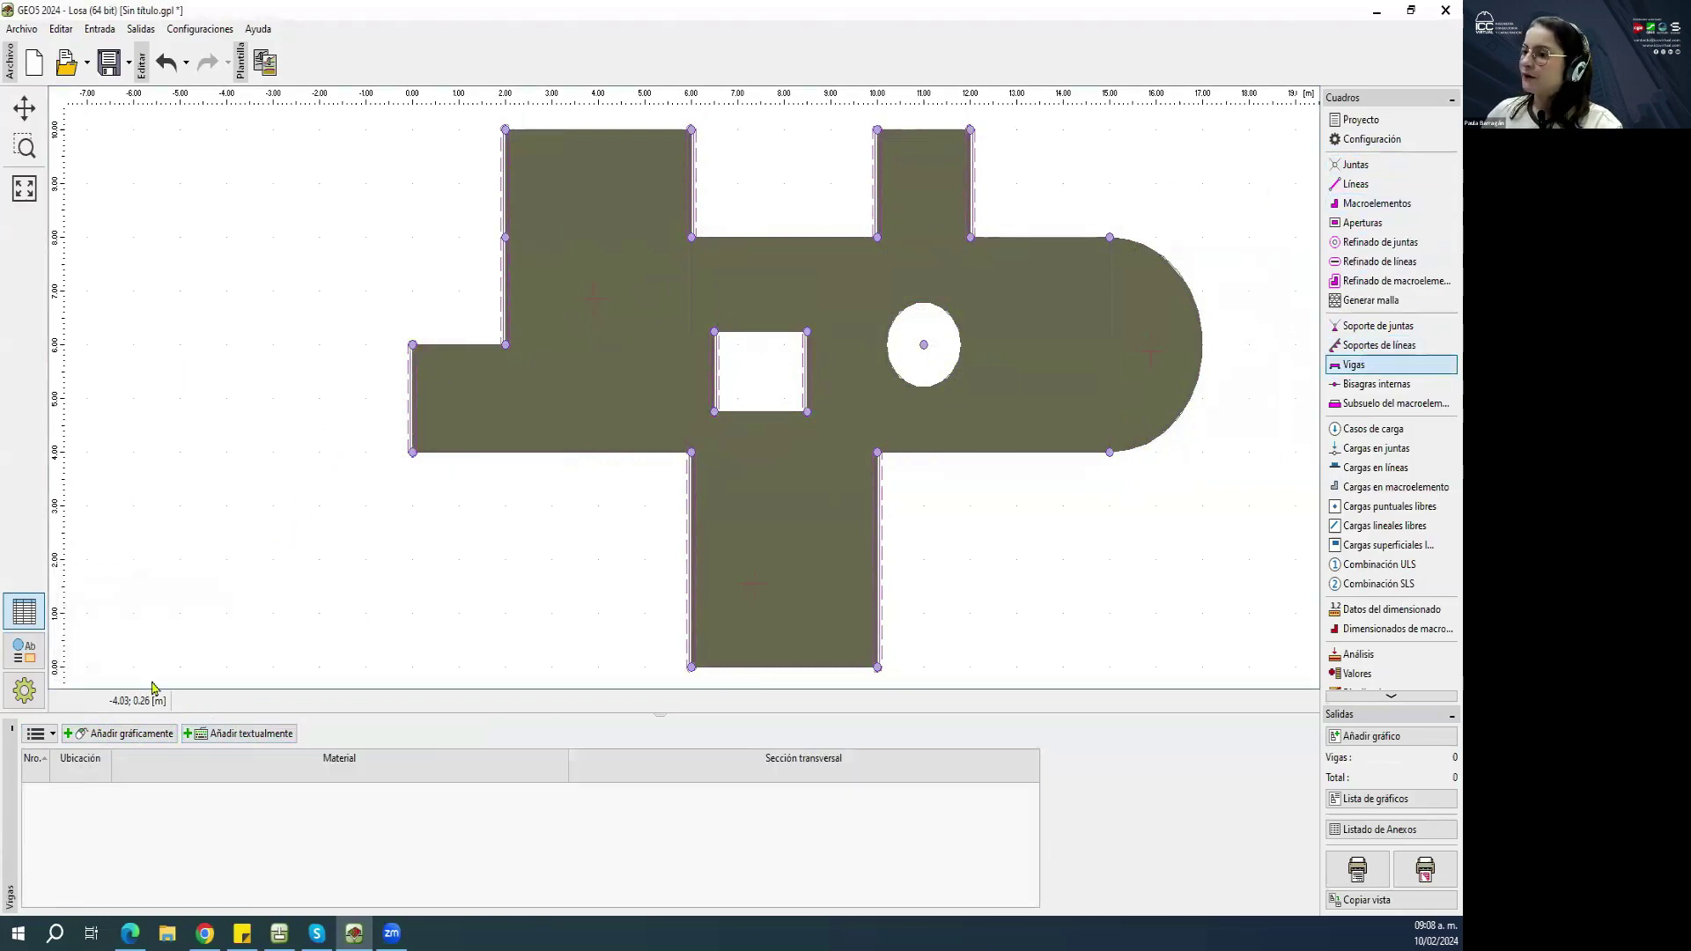
click(1355, 183)
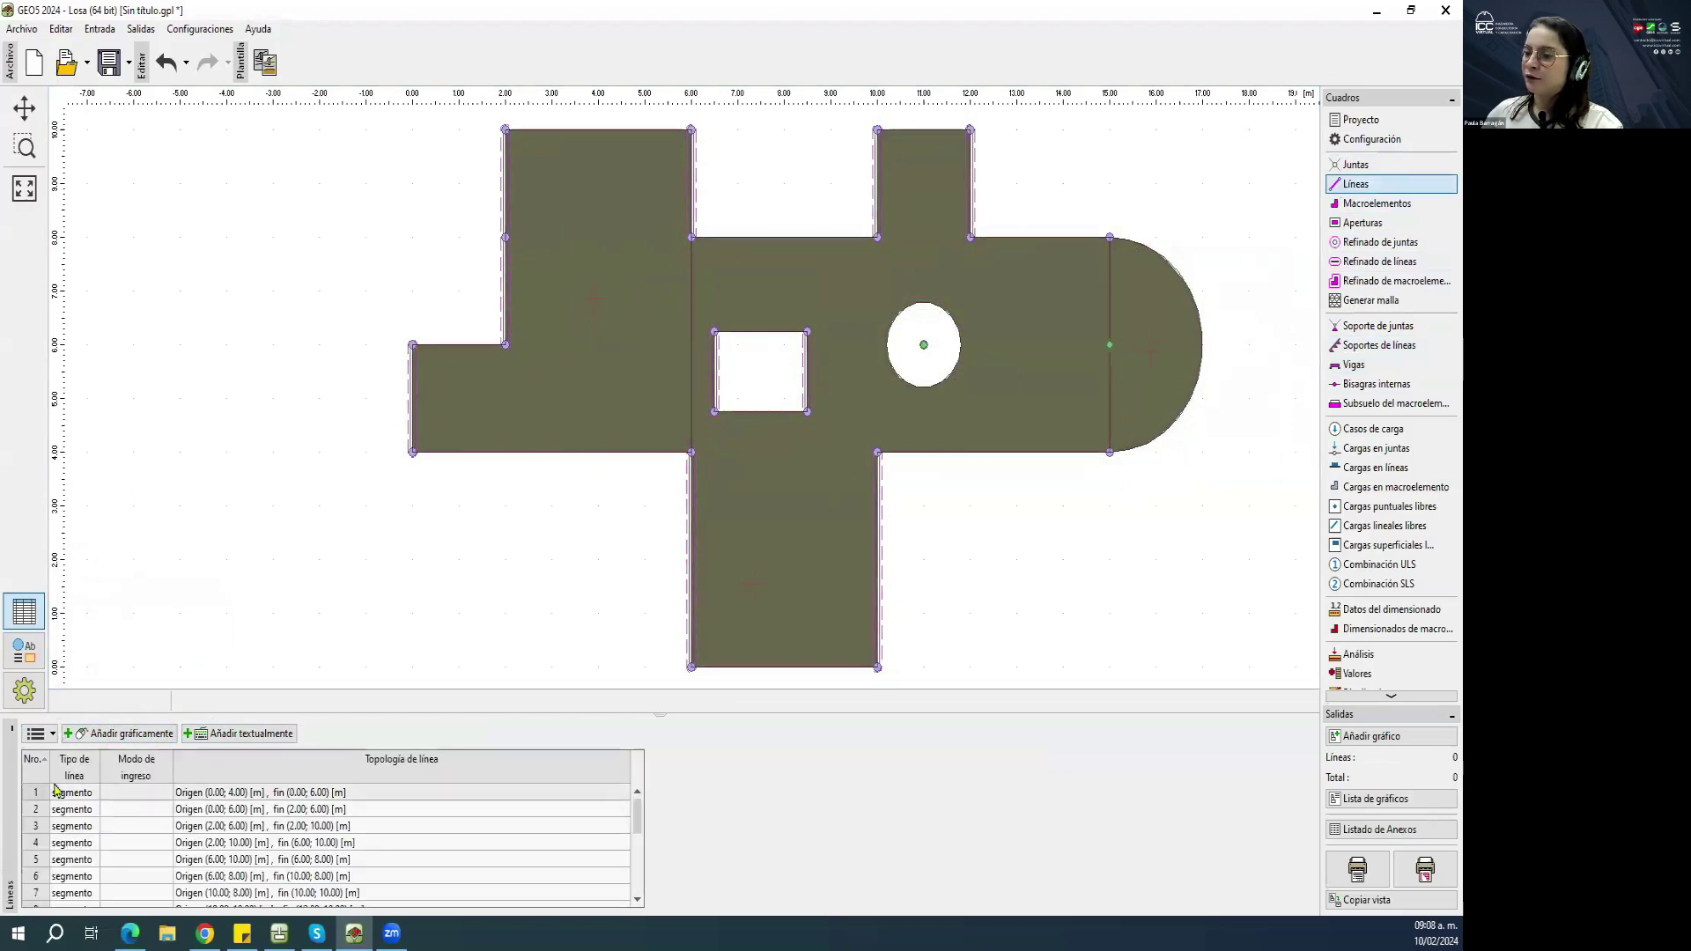
click(93, 733)
click(504, 237)
click(691, 237)
key(Escape)
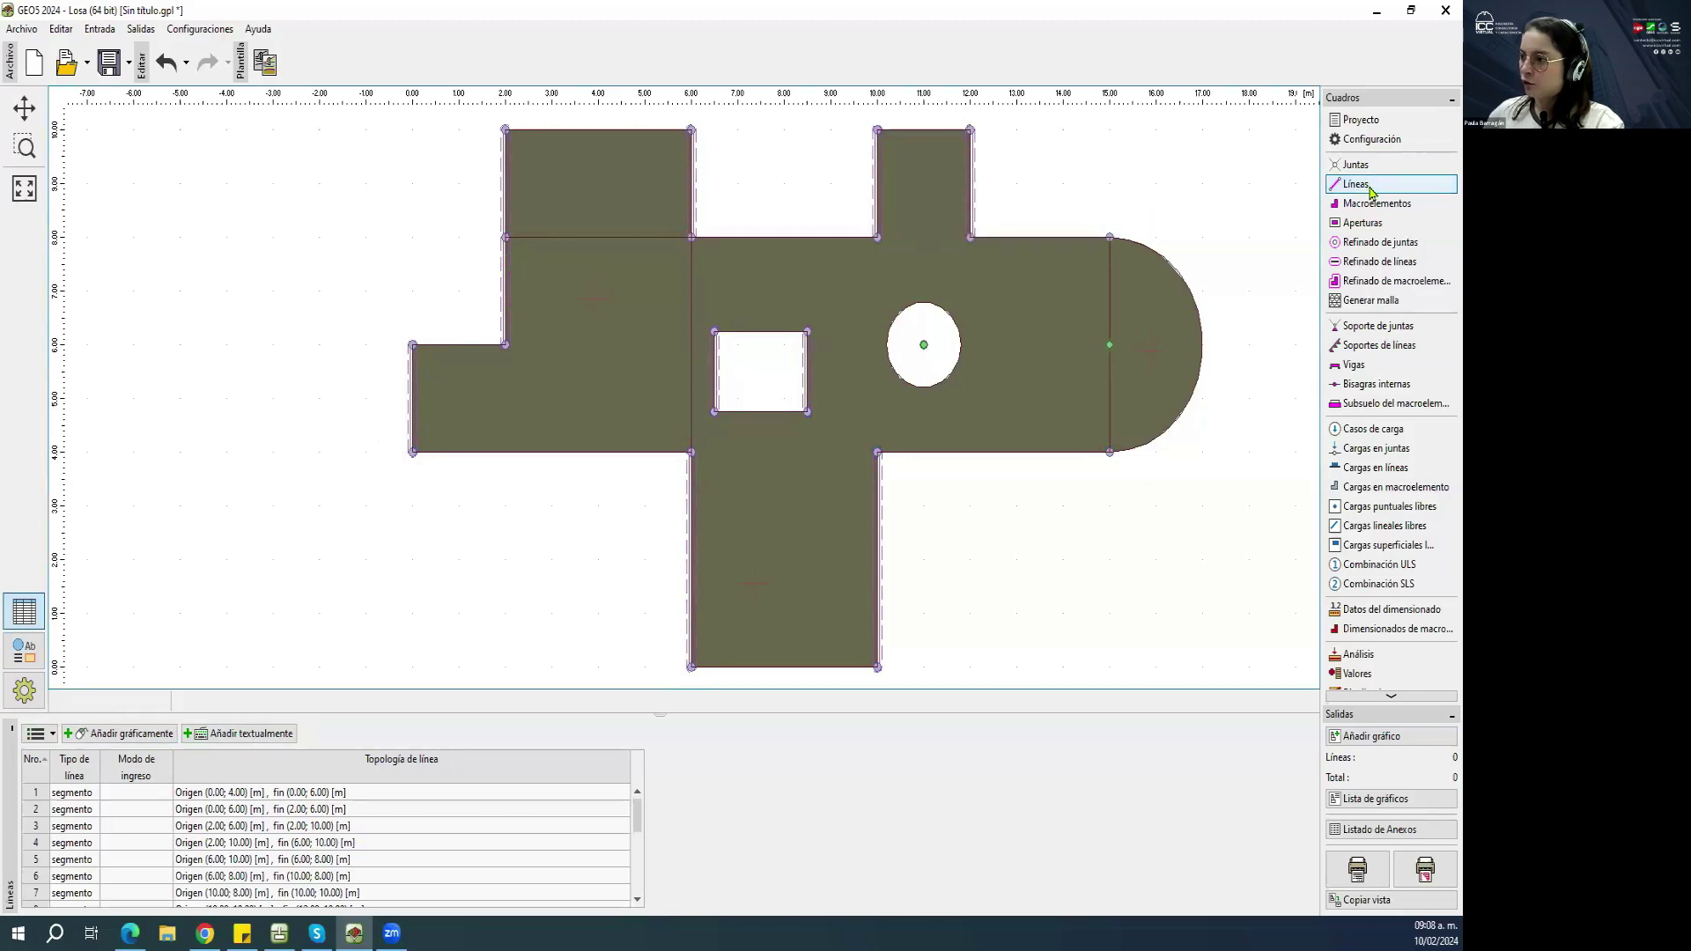
click(1379, 345)
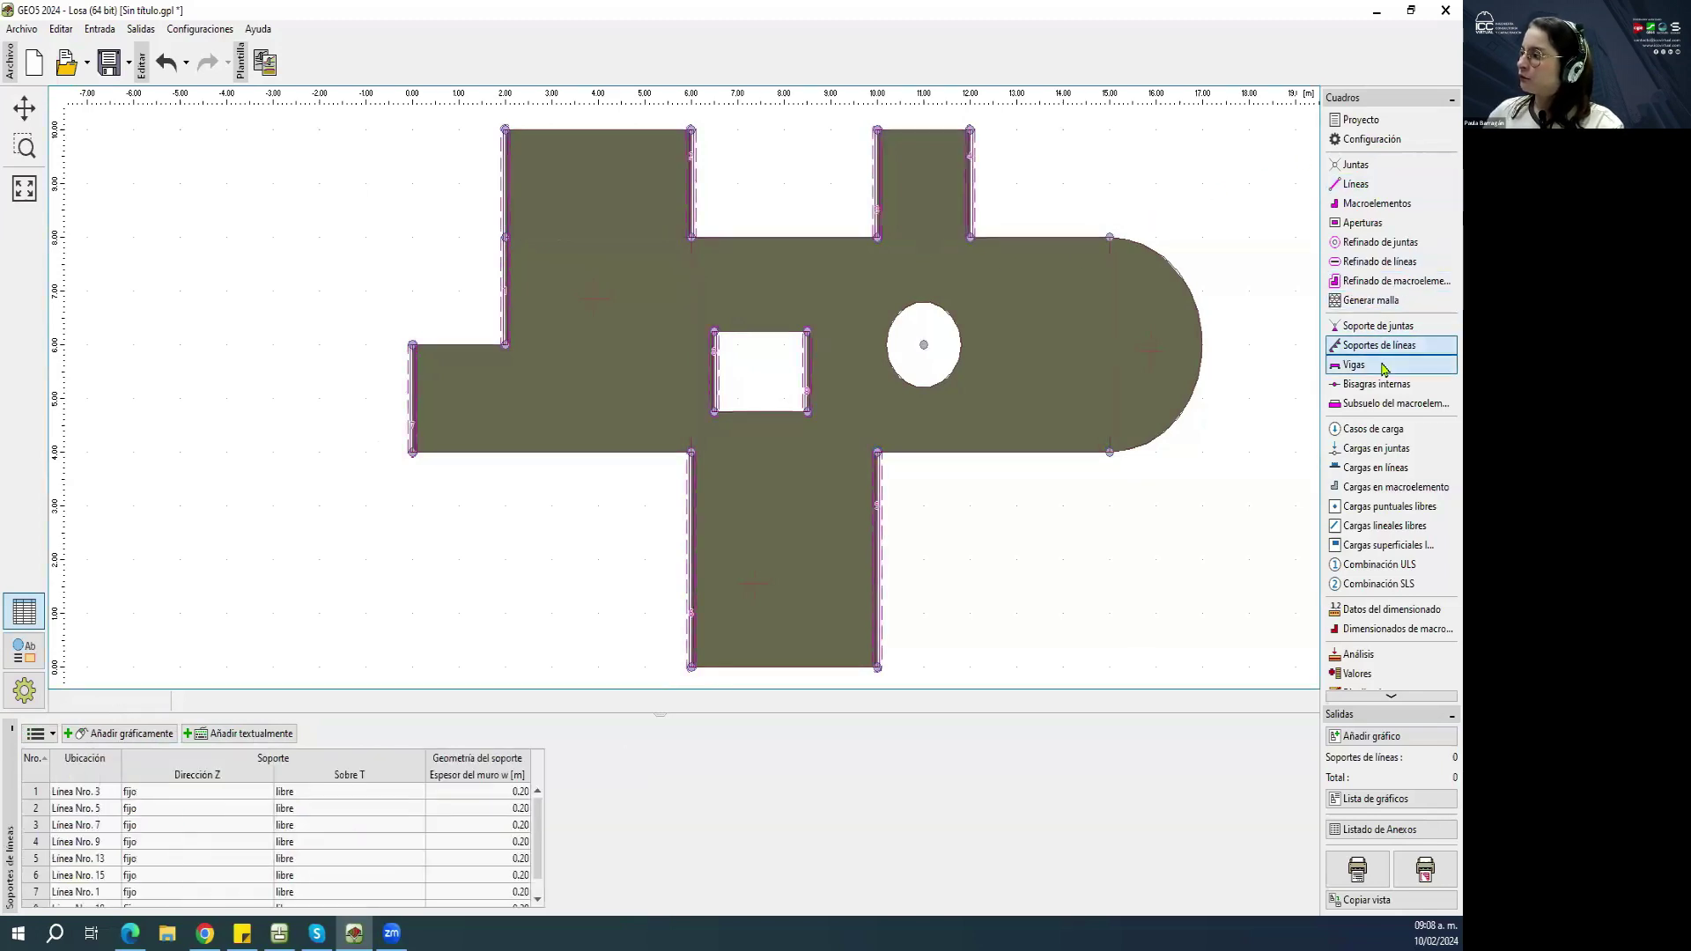
click(1385, 366)
click(107, 737)
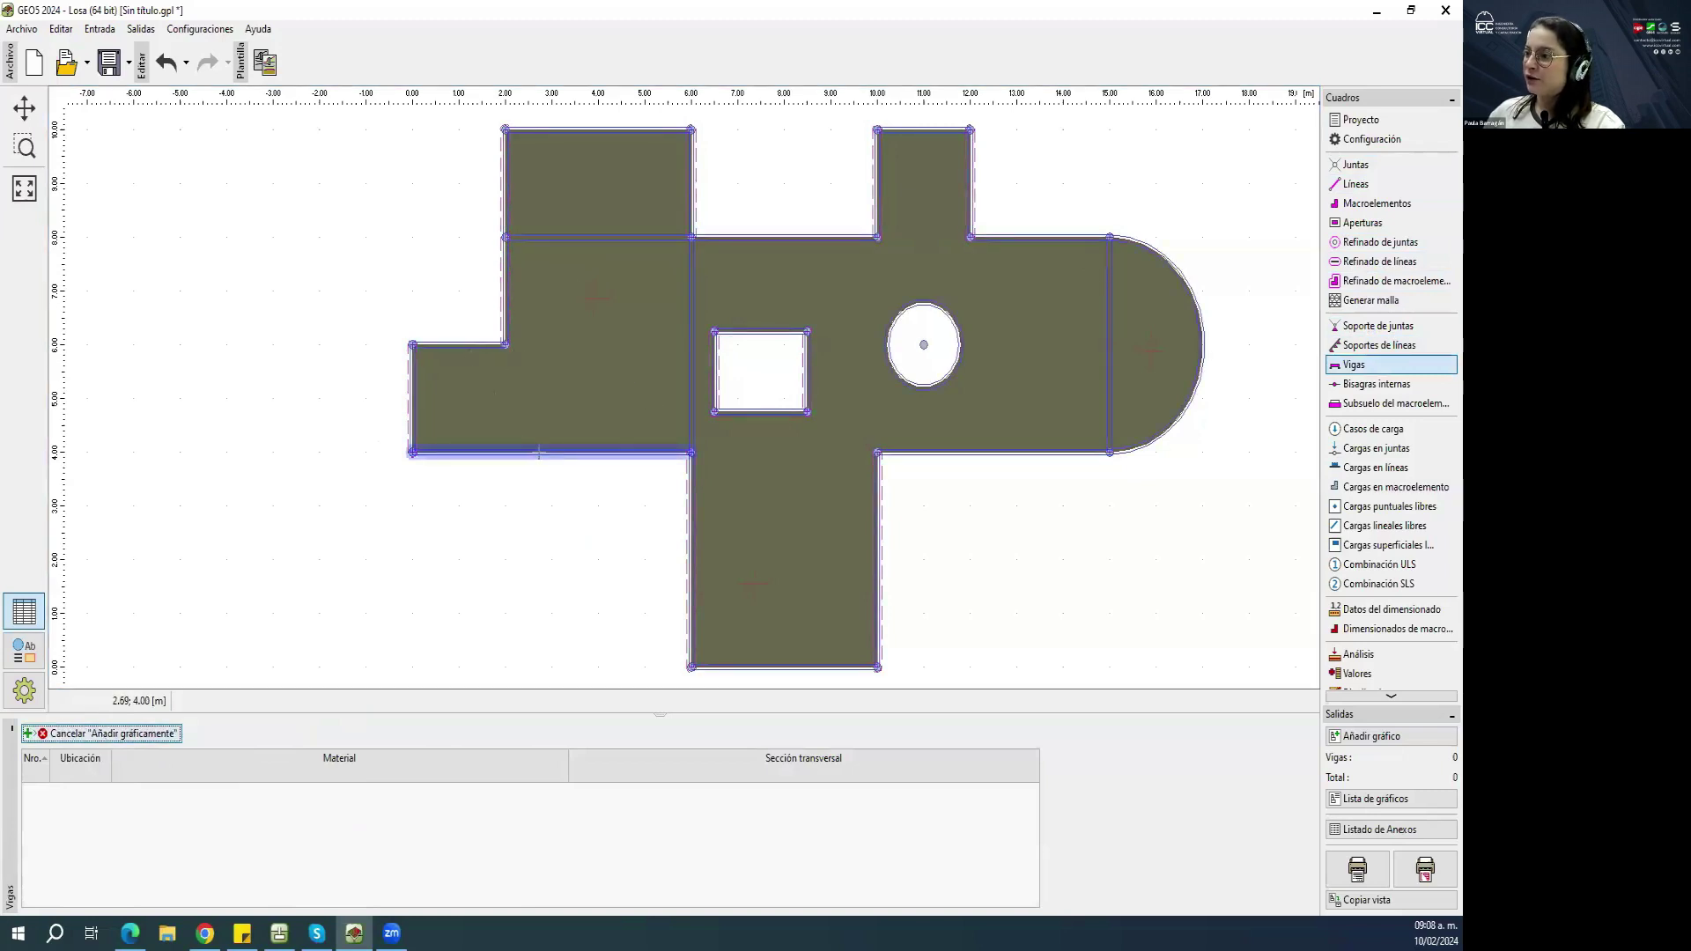
key(Escape)
Draw a segment line (Líneas) from the joint at (6.00; 4.00) to the joint at (10.00; 4.00).
click(1356, 183)
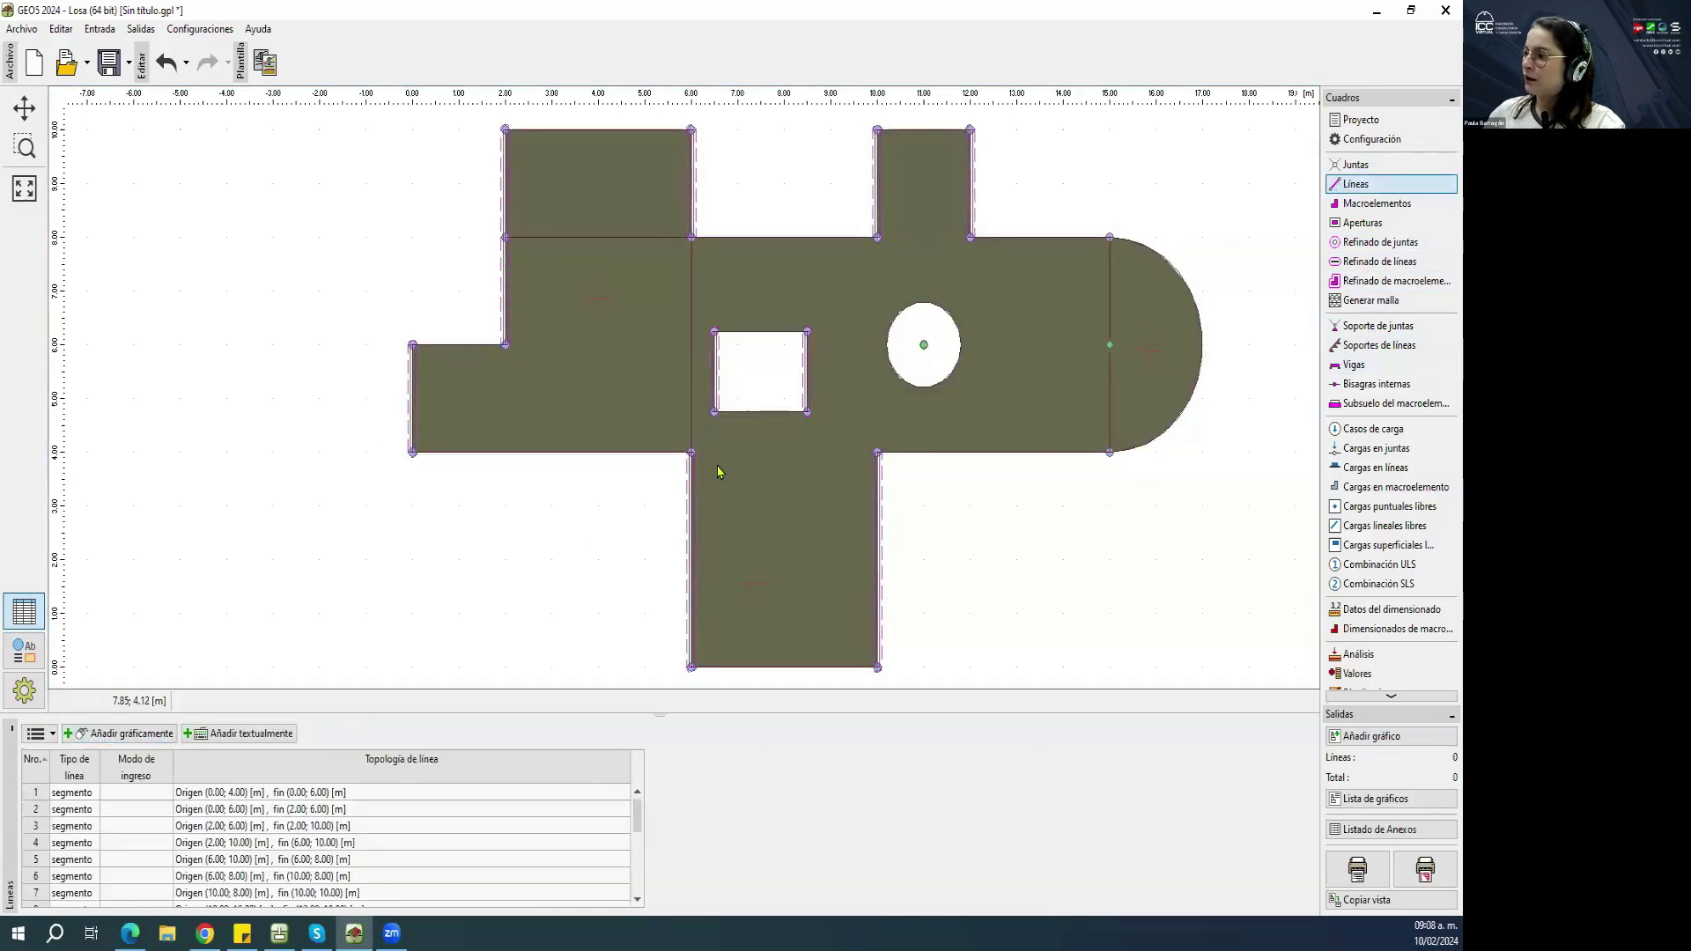
click(128, 733)
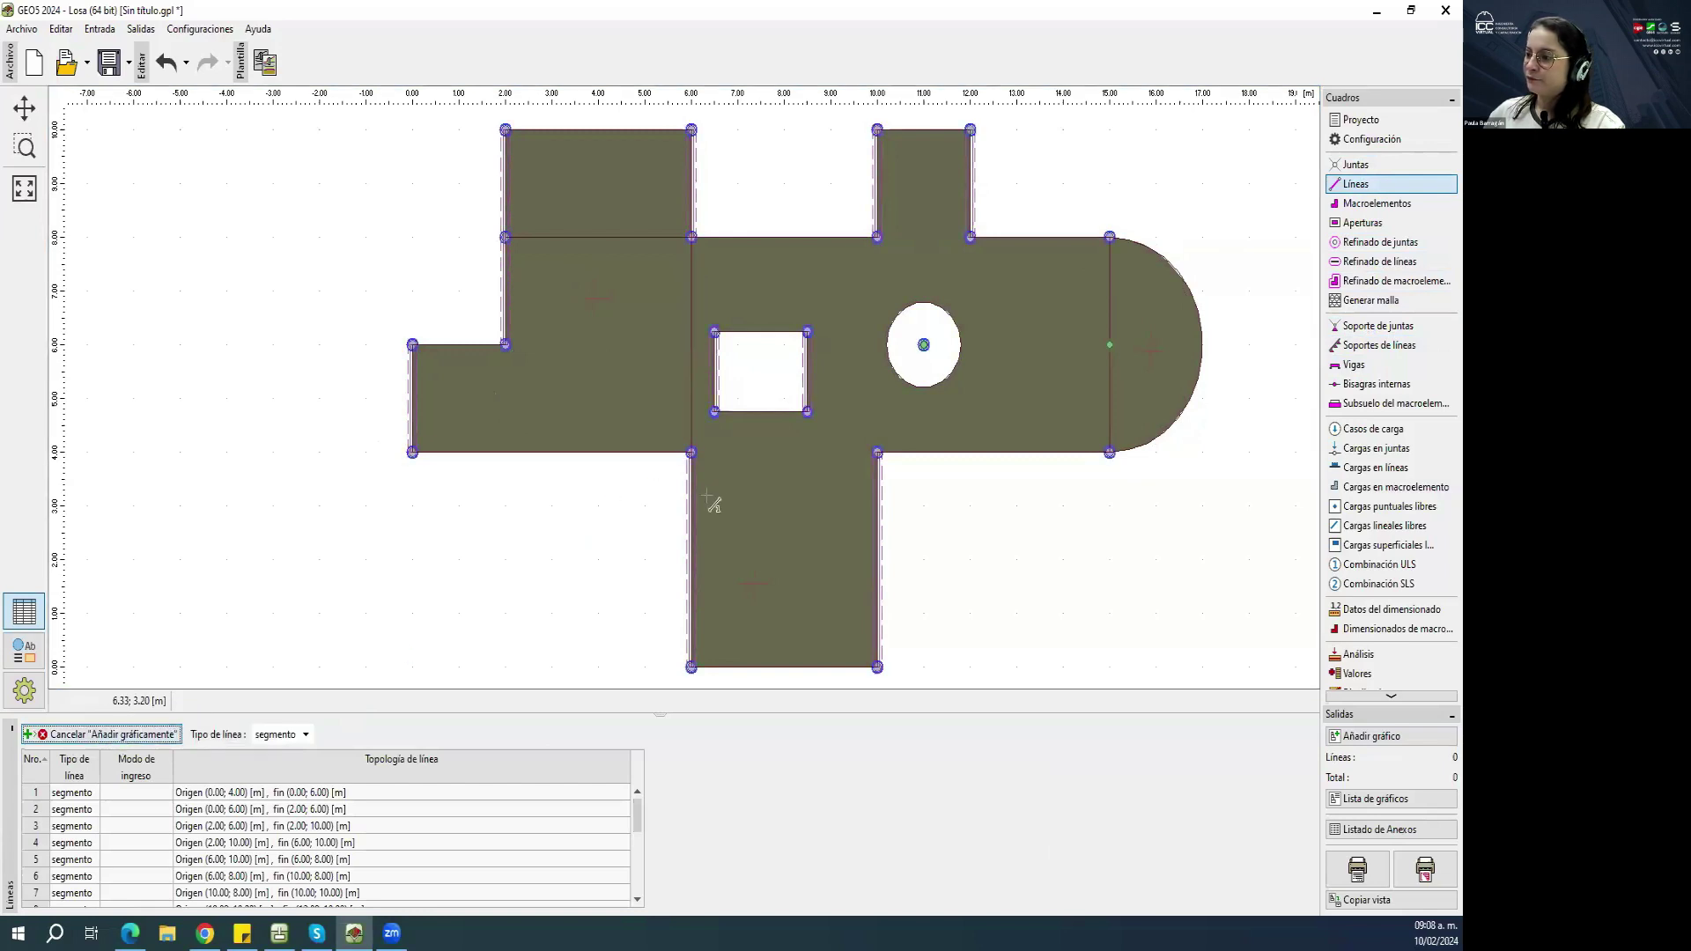
click(693, 454)
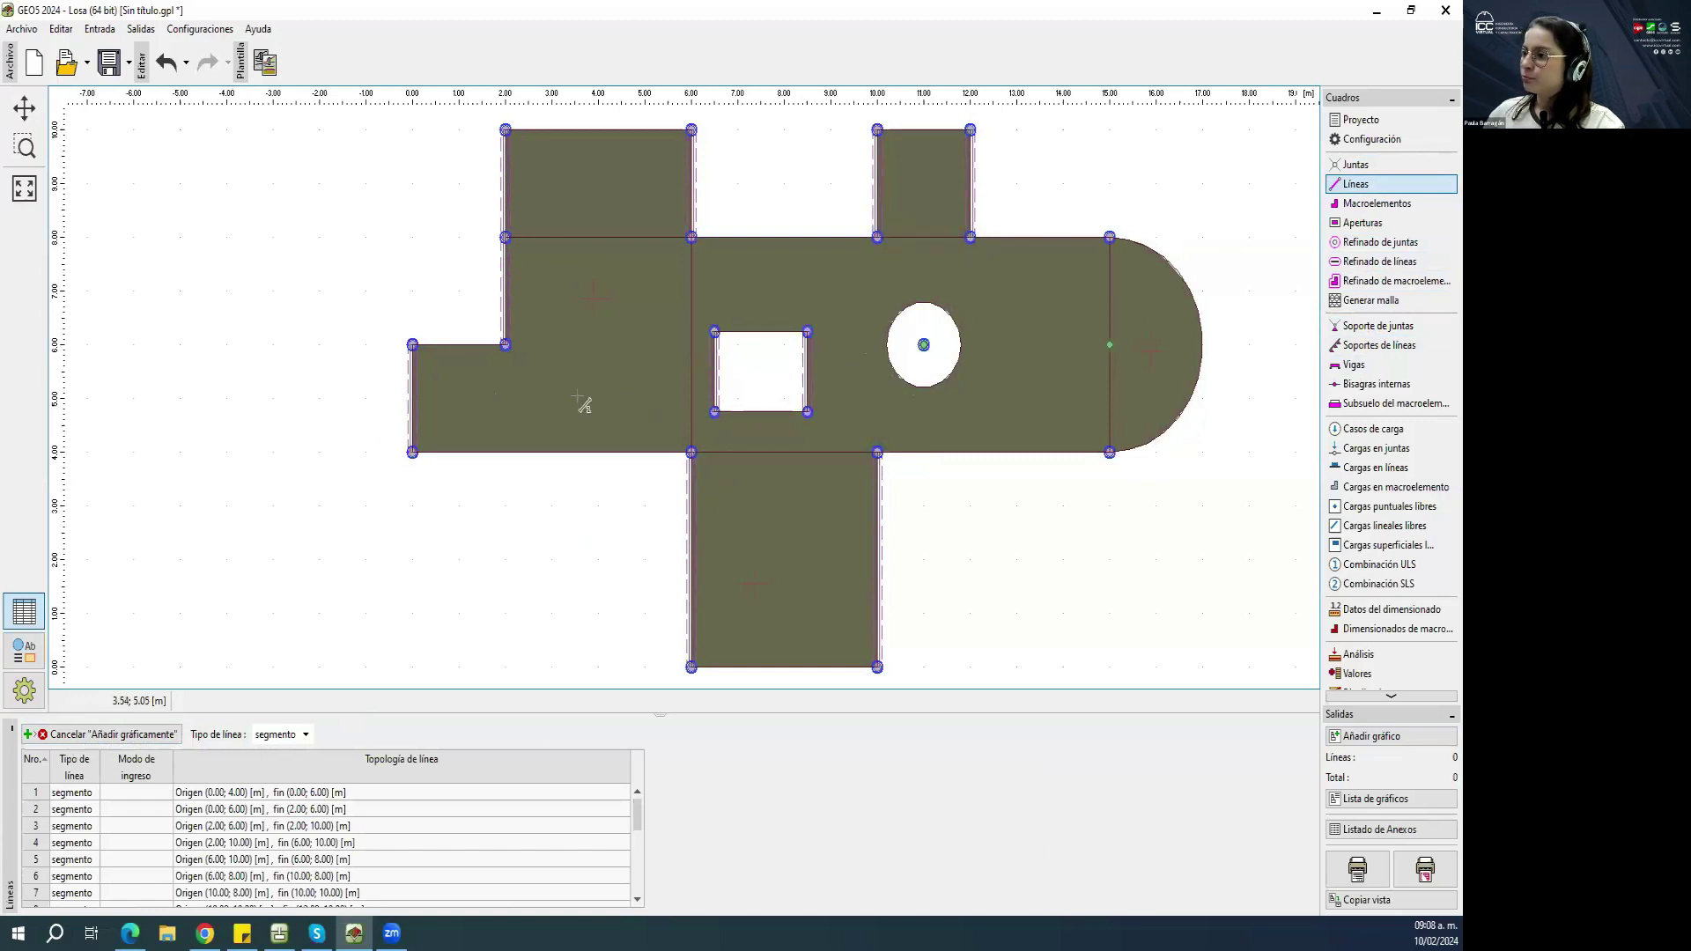
key(Escape)
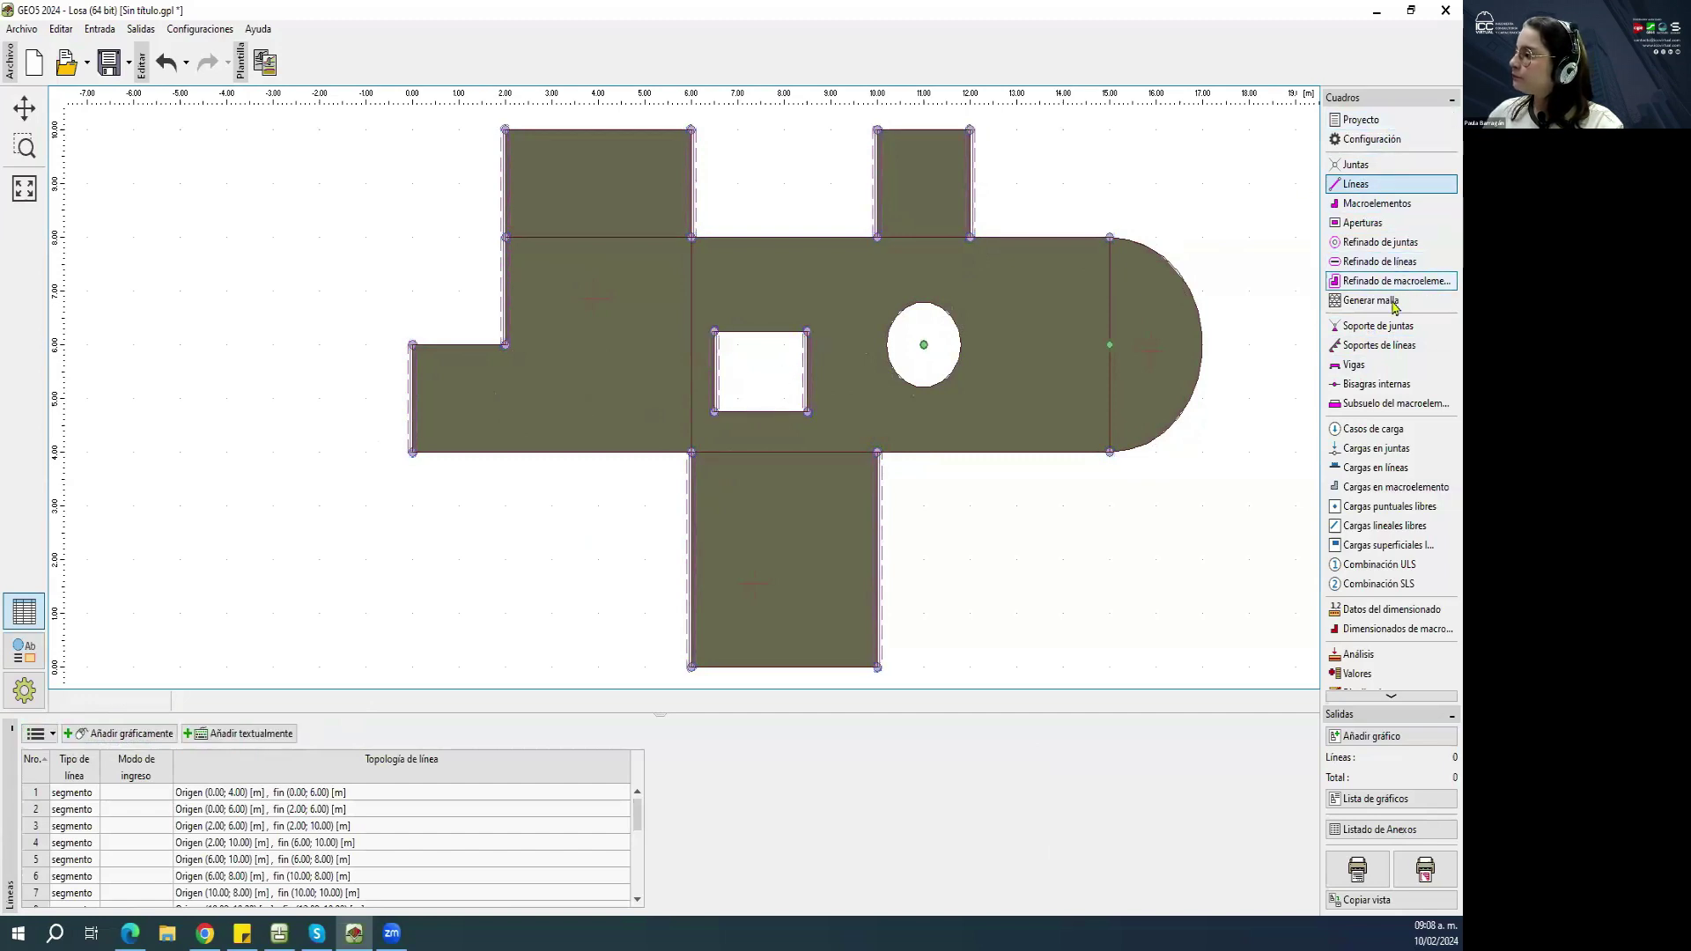
Start a new beam (Viga) on line 2, the edge from (0.00; 6.00) to (2.00; 6.00), with hormigón as material type.
click(1390, 366)
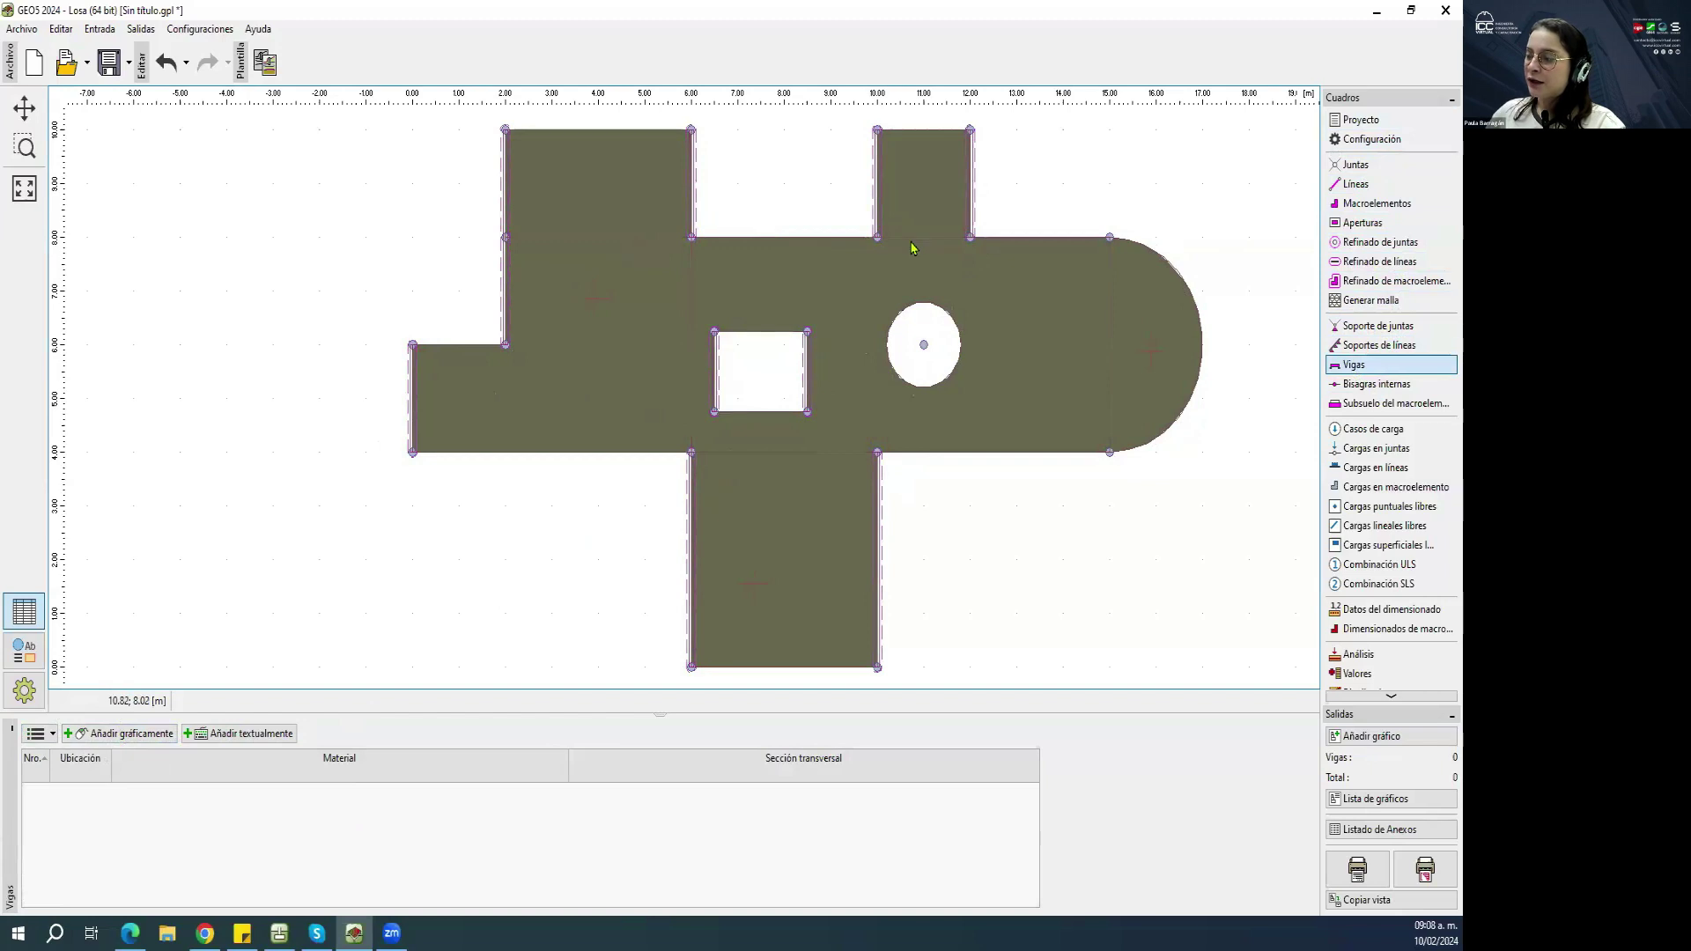
click(131, 735)
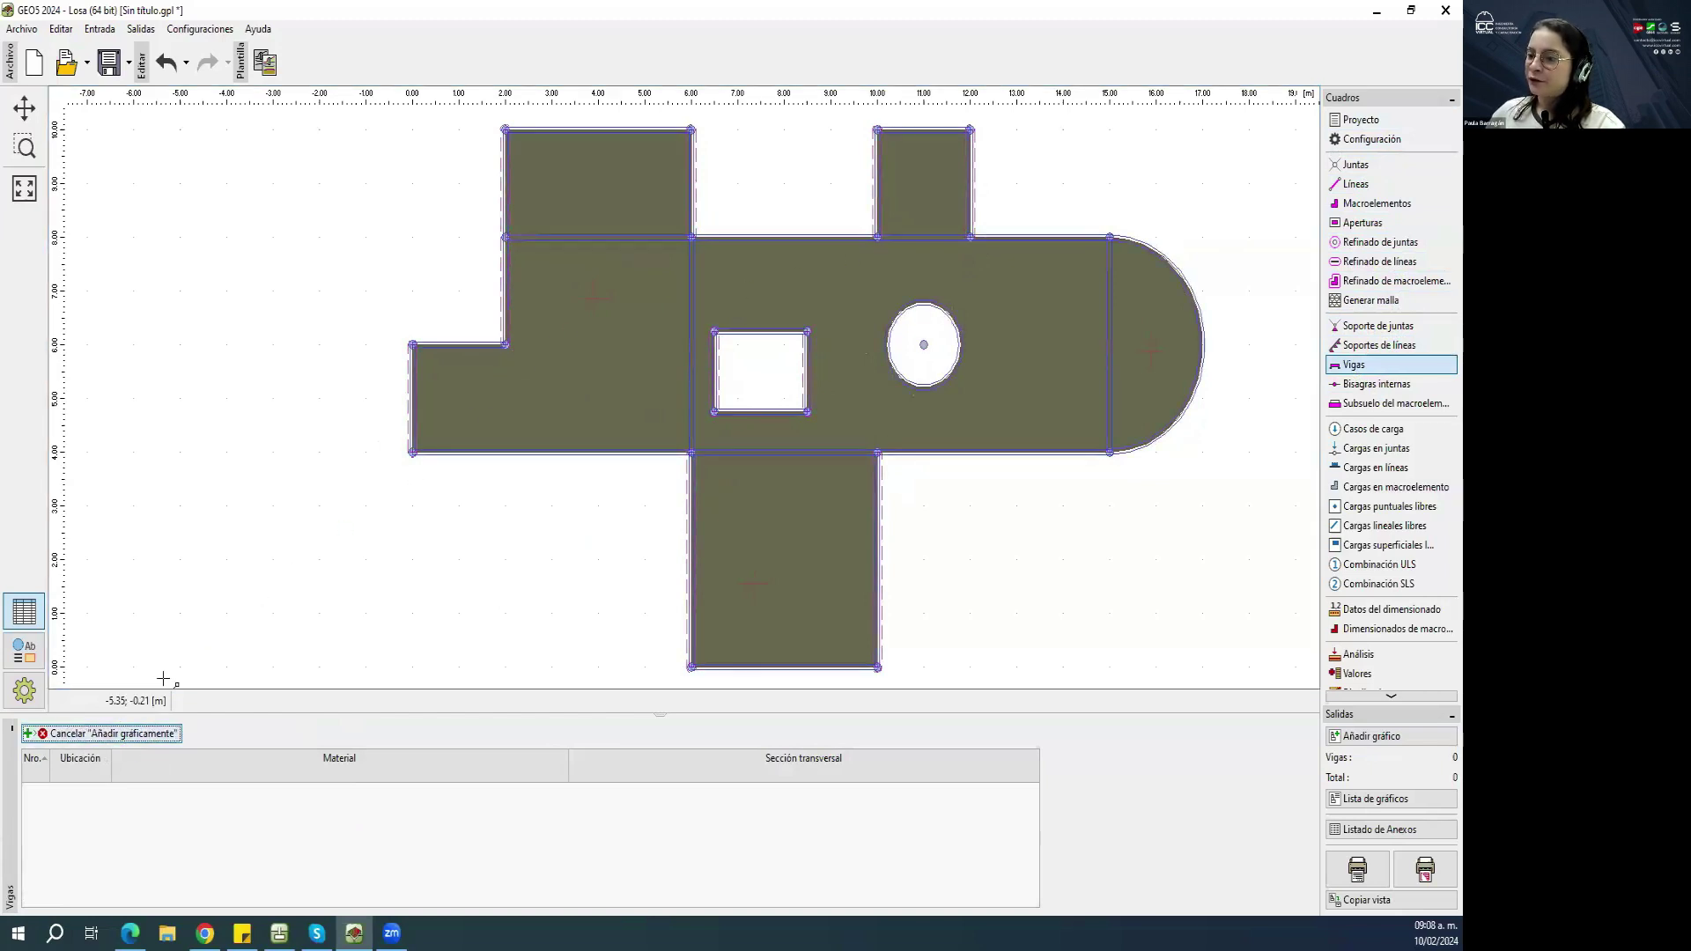
click(470, 345)
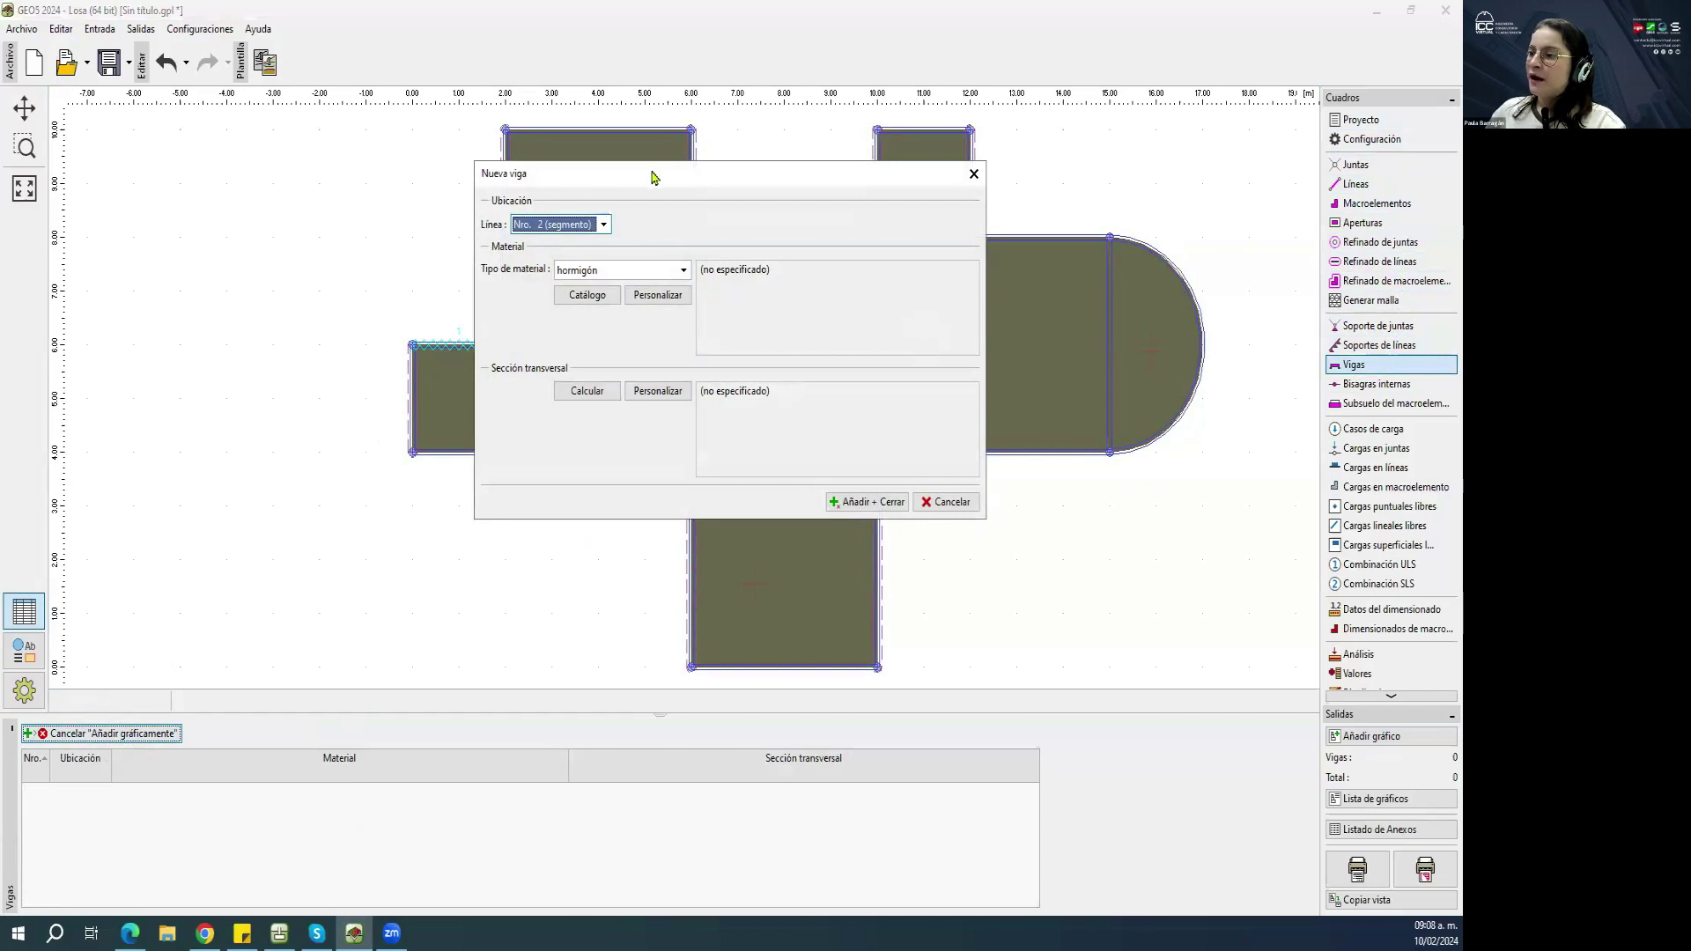
drag(655, 176, 482, 231)
click(432, 326)
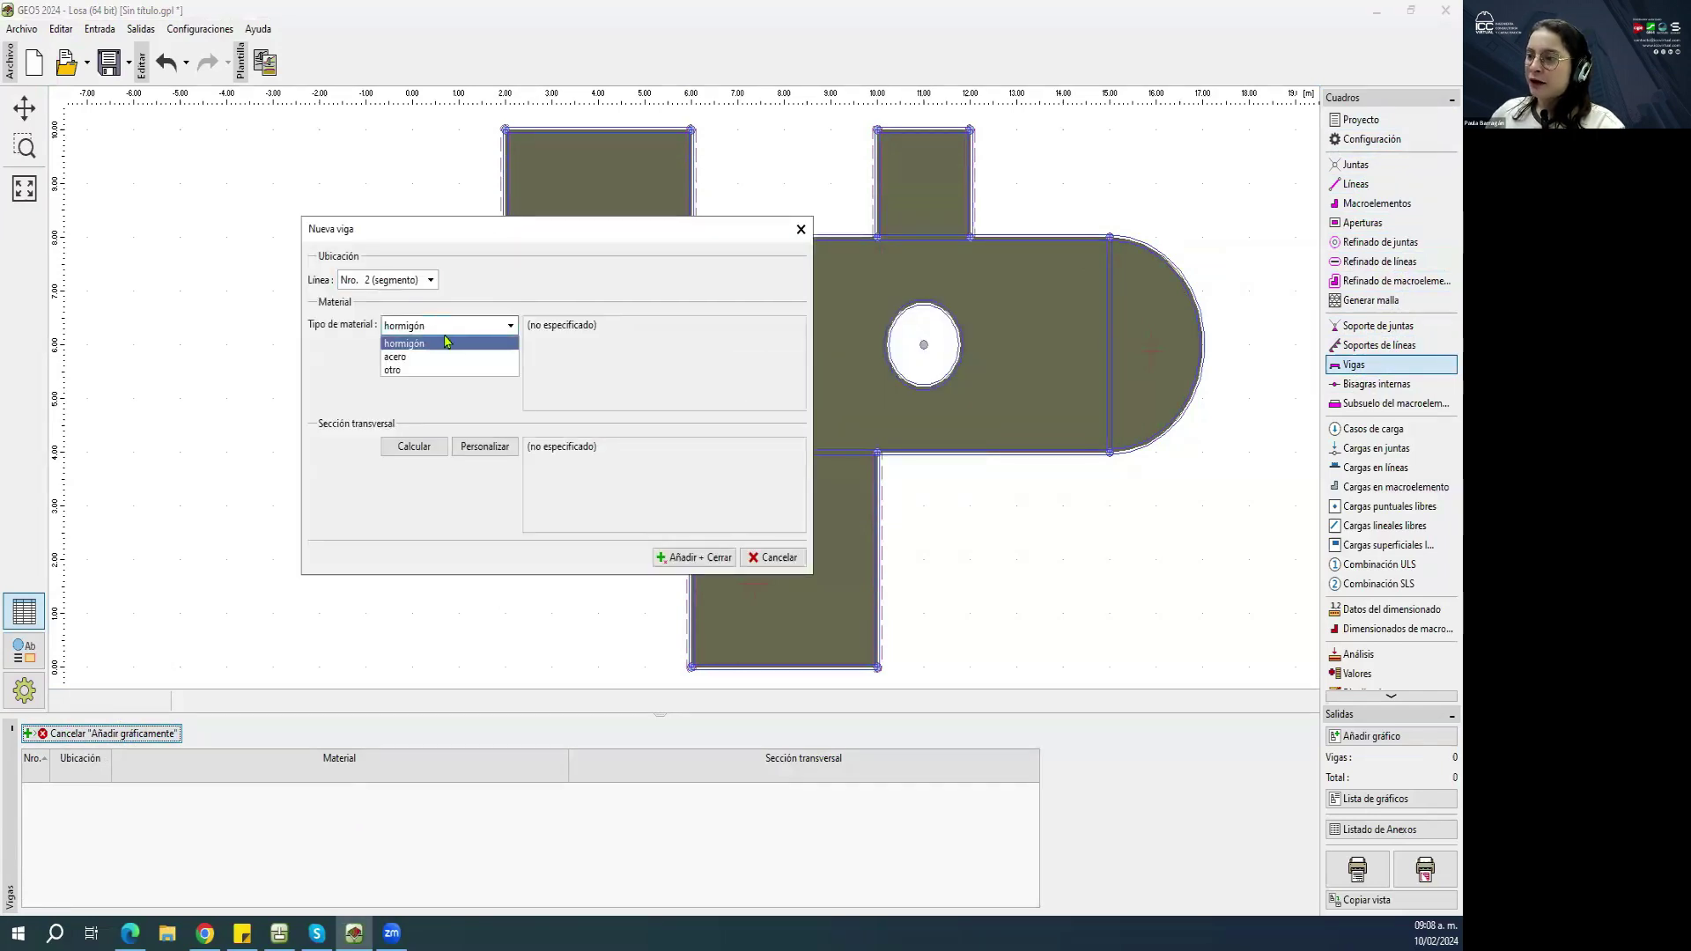
click(448, 342)
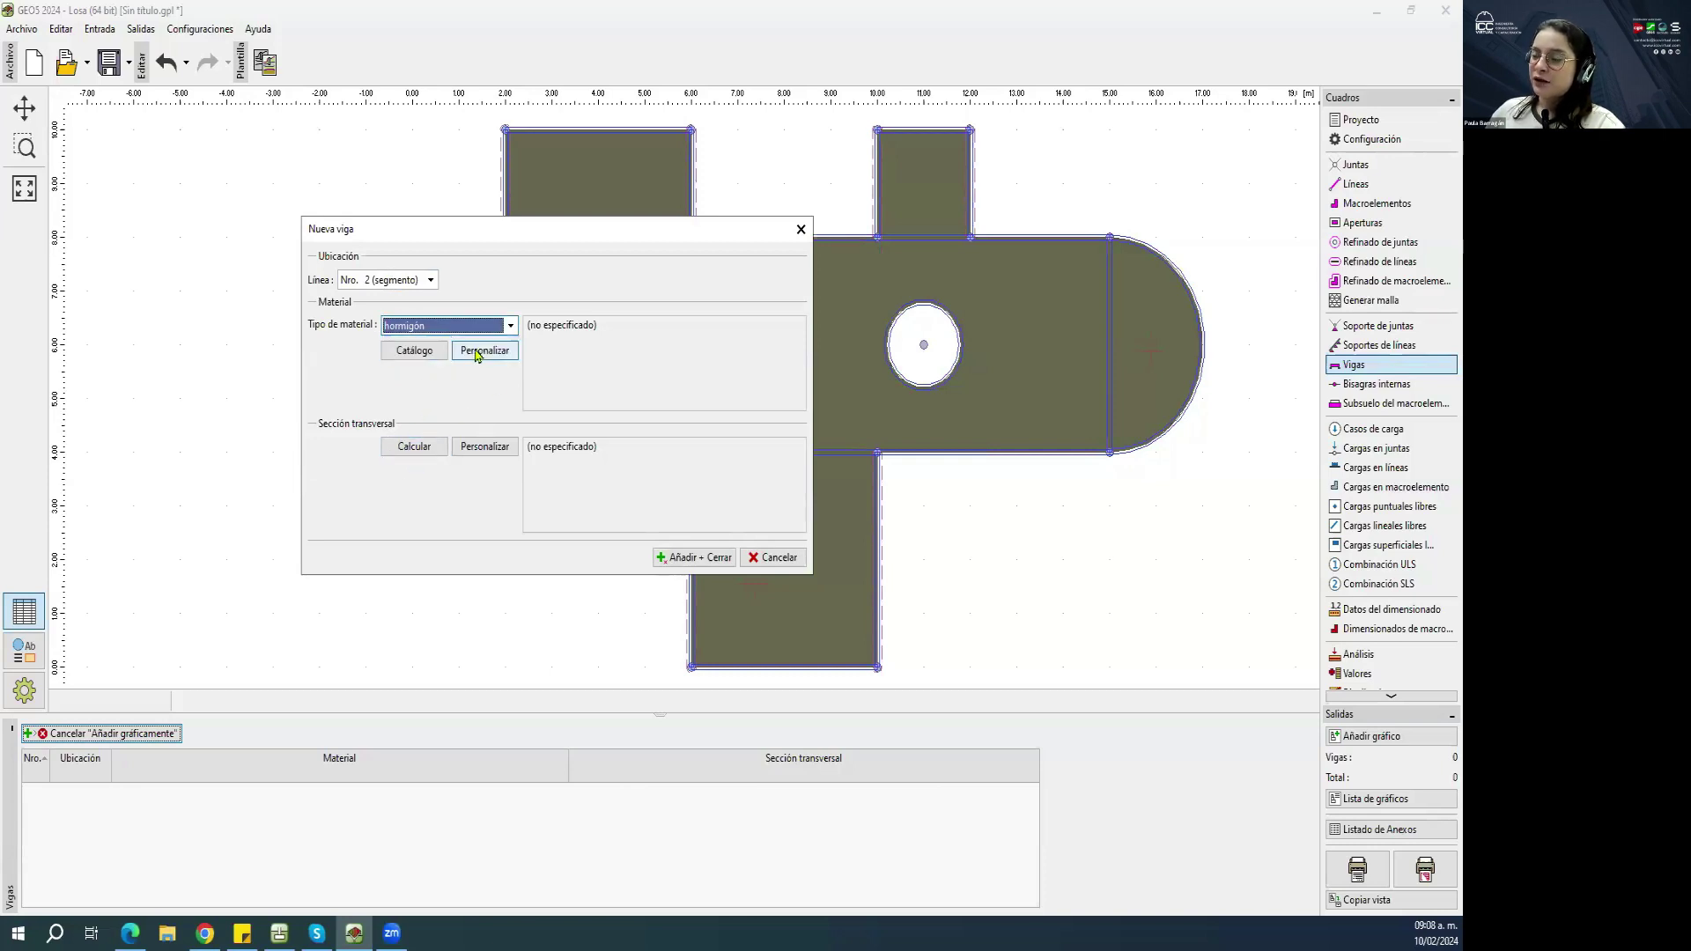
Switch the beam's material type to acero and look at the custom cross-section and custom material settings.
click(449, 328)
click(434, 353)
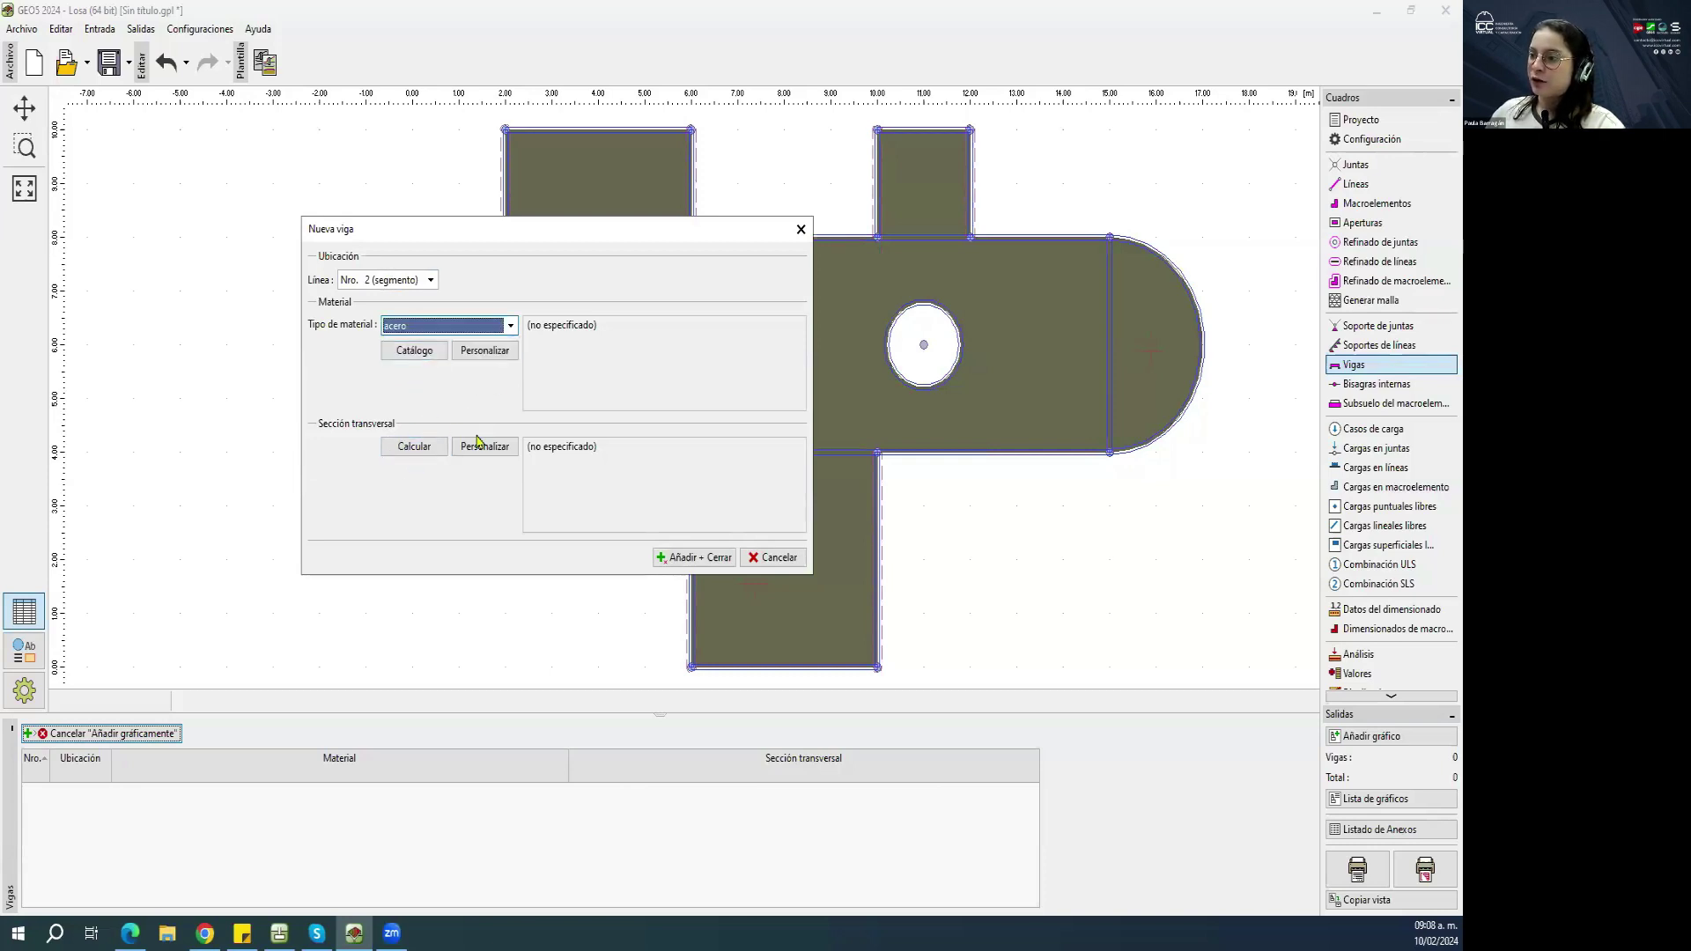
click(474, 449)
click(841, 367)
click(482, 352)
click(905, 347)
Browse the rolled (Laminado) profile catalogue for the beam's cross-section, from the I(IPN) bars down to the sheet-pile classes.
click(414, 446)
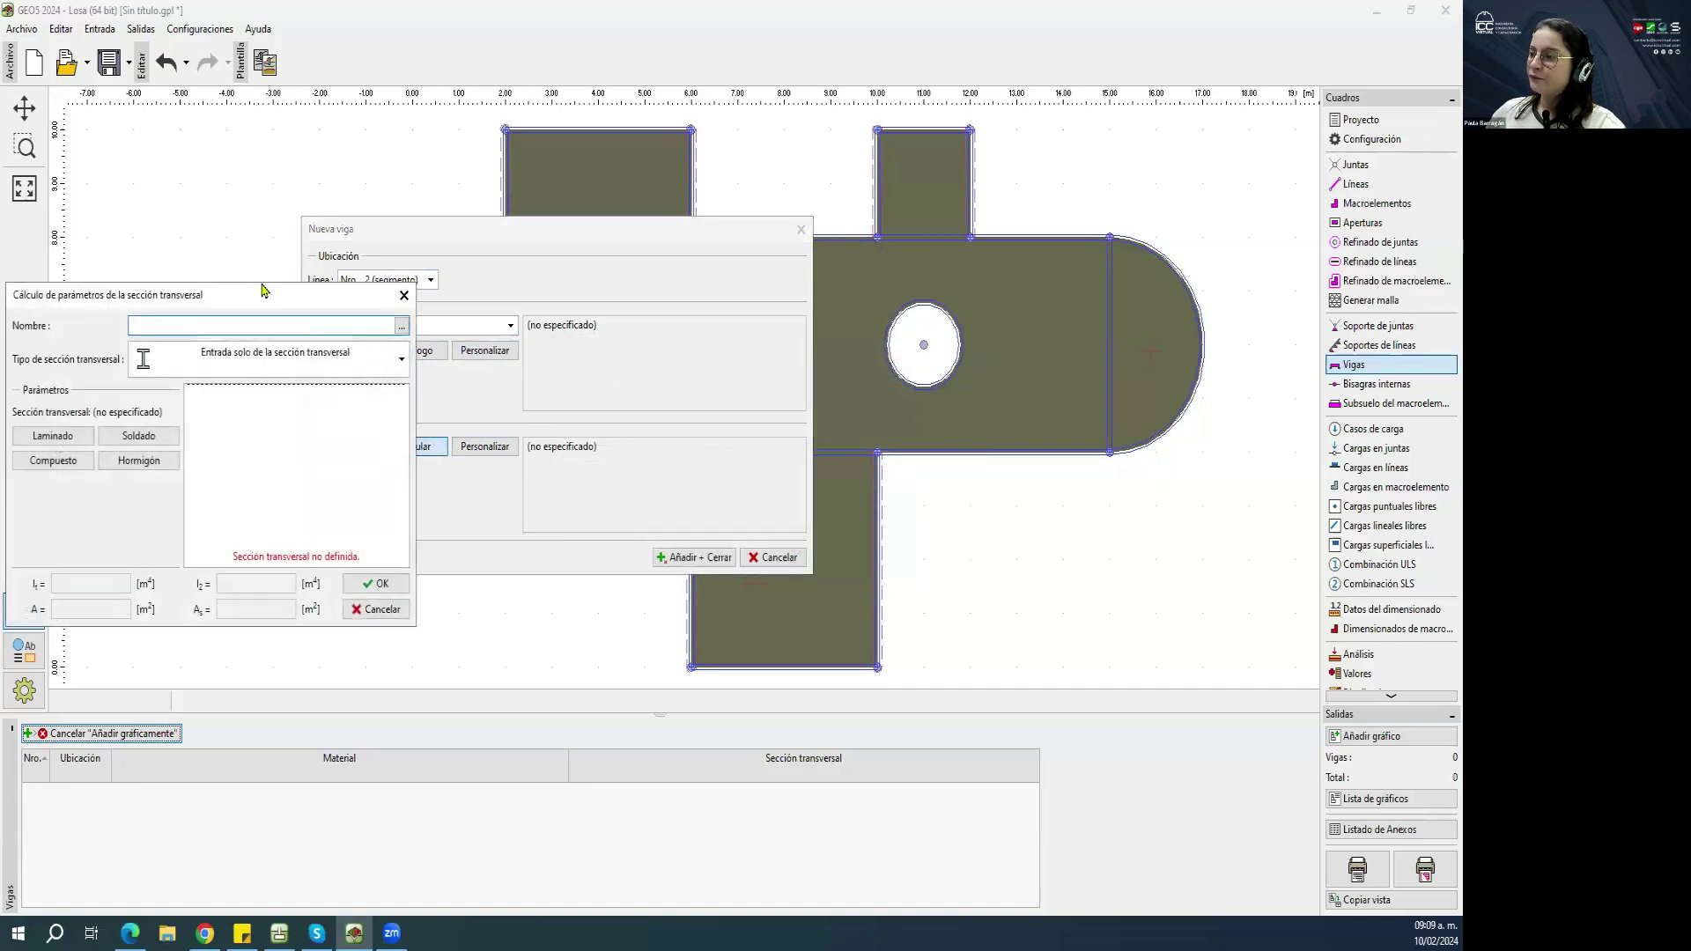
drag(261, 289, 900, 214)
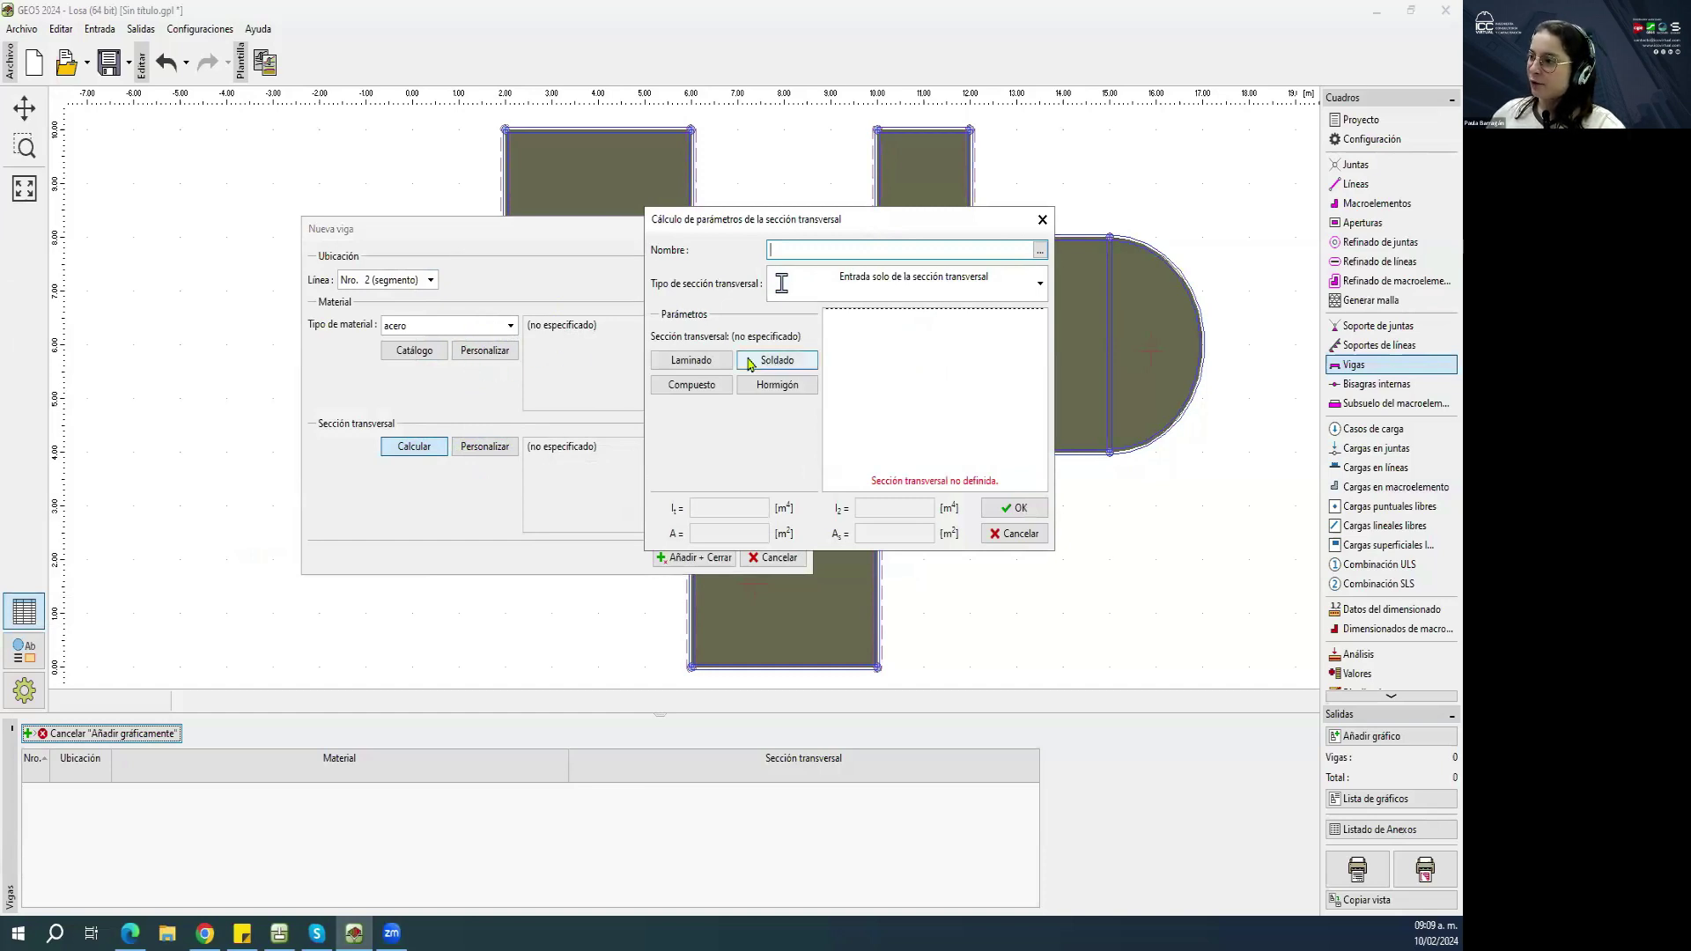
click(692, 361)
key(Down)
key(Down)
key(Down)
key(Down)
key(Down)
key(Down)
key(Down)
key(Down)
key(Down)
key(Down)
key(Down)
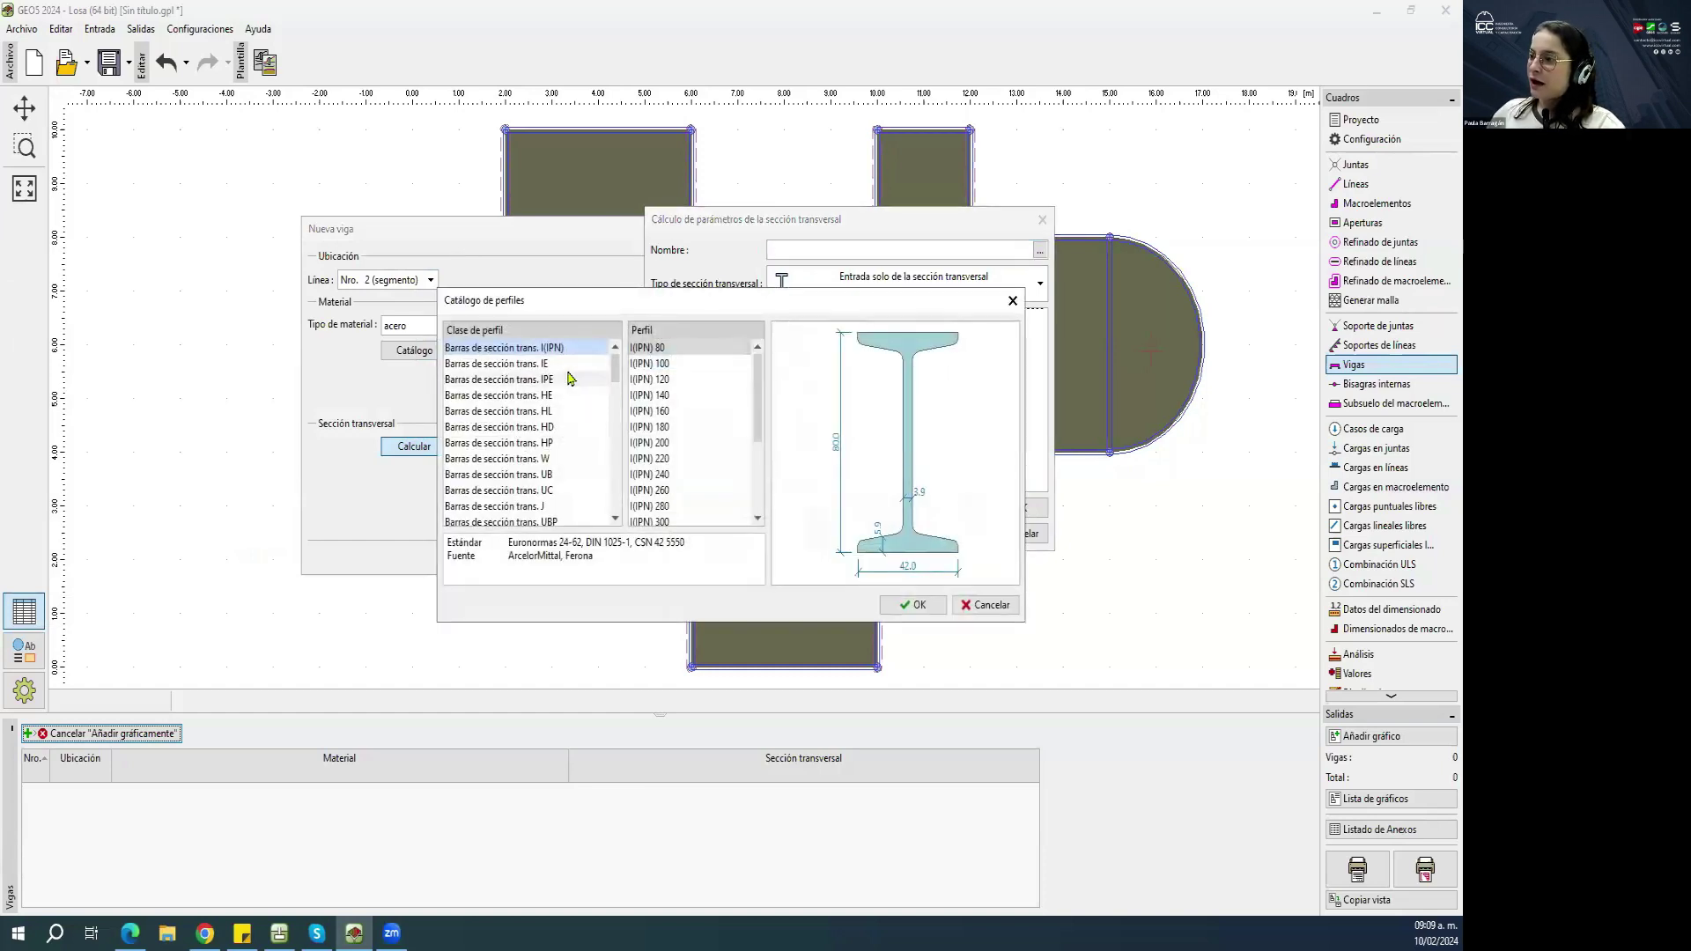
scroll(536, 456, down, 3)
scroll(537, 456, down, 6)
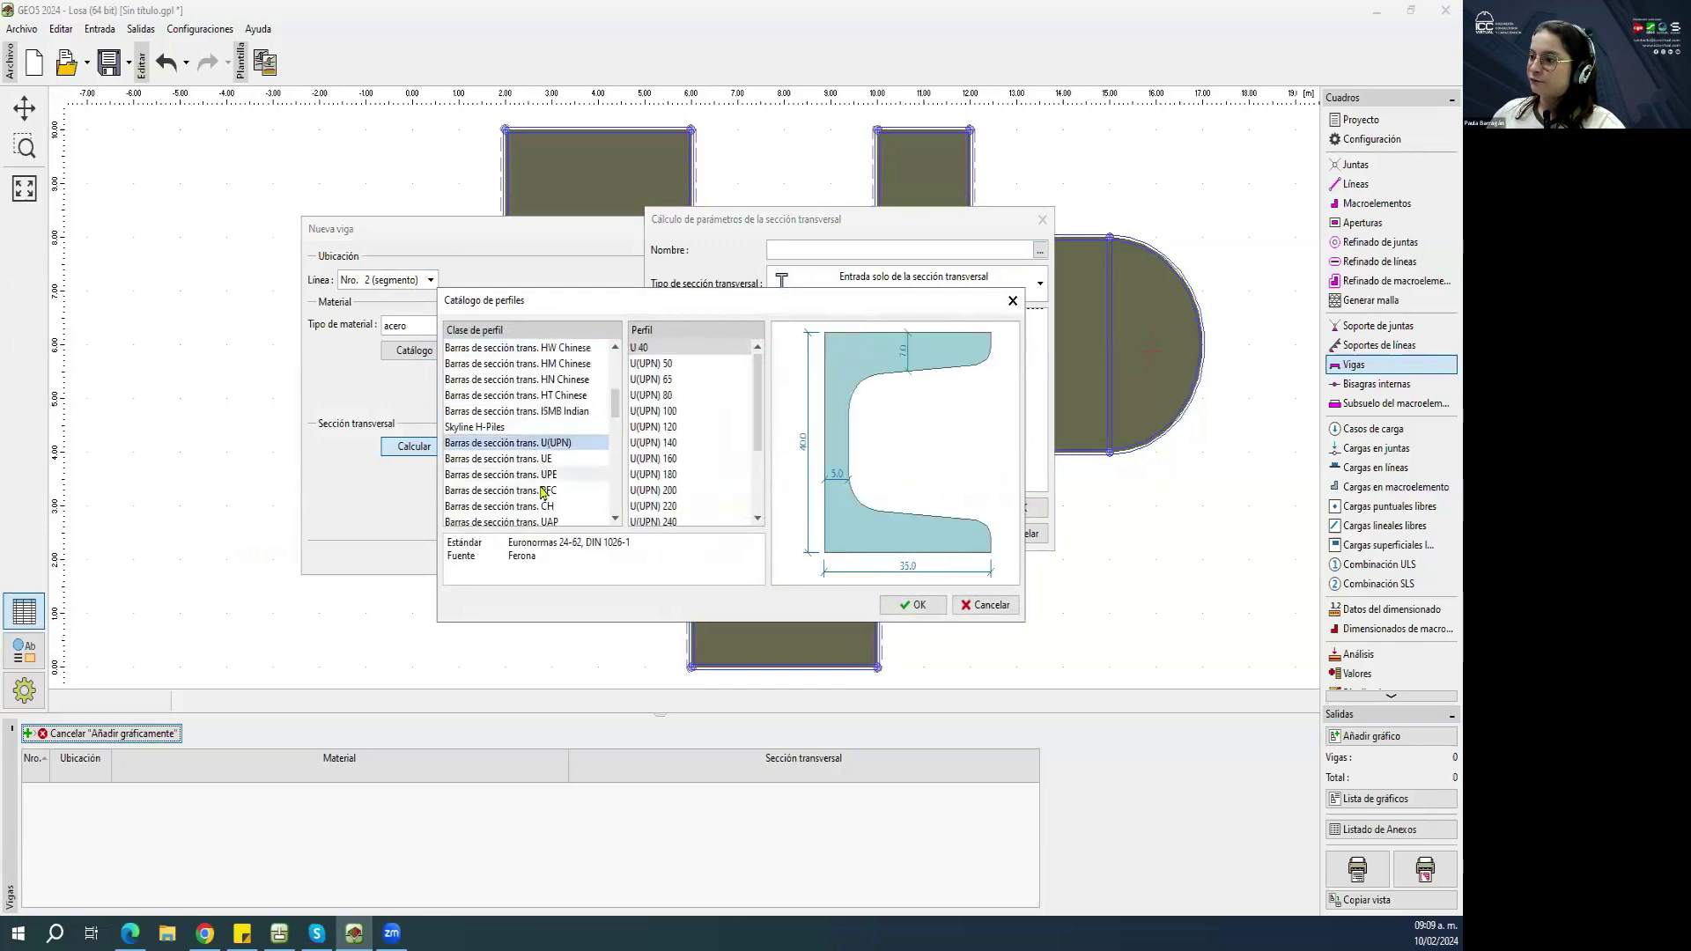
scroll(533, 464, down, 8)
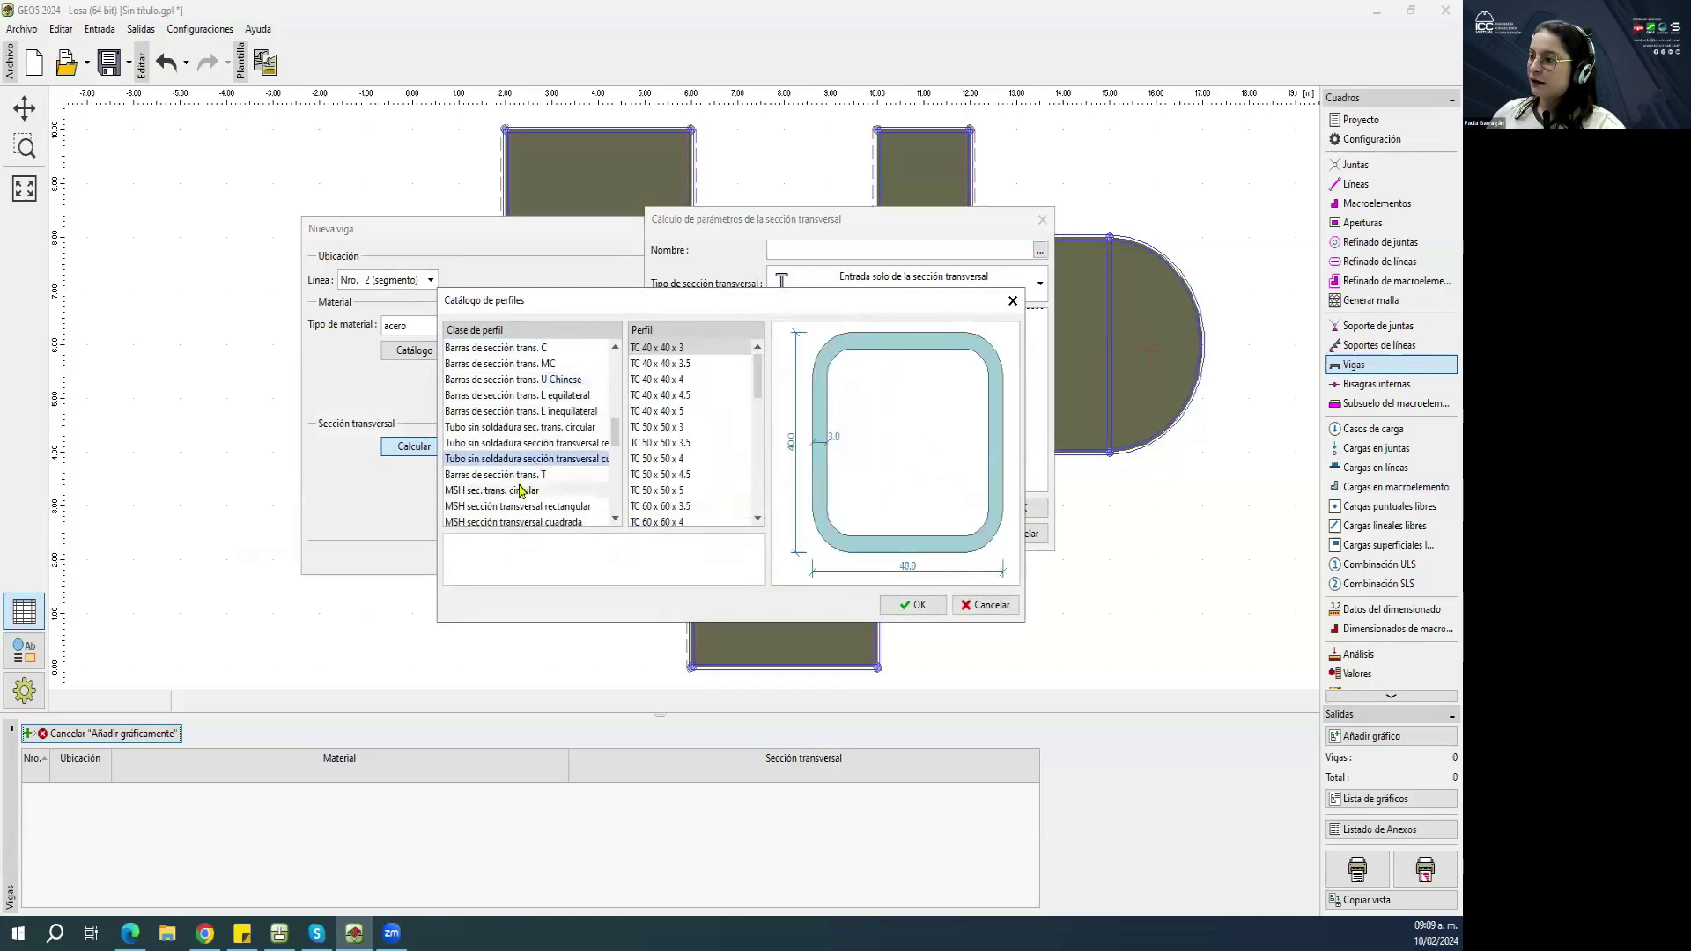
scroll(526, 492, down, 7)
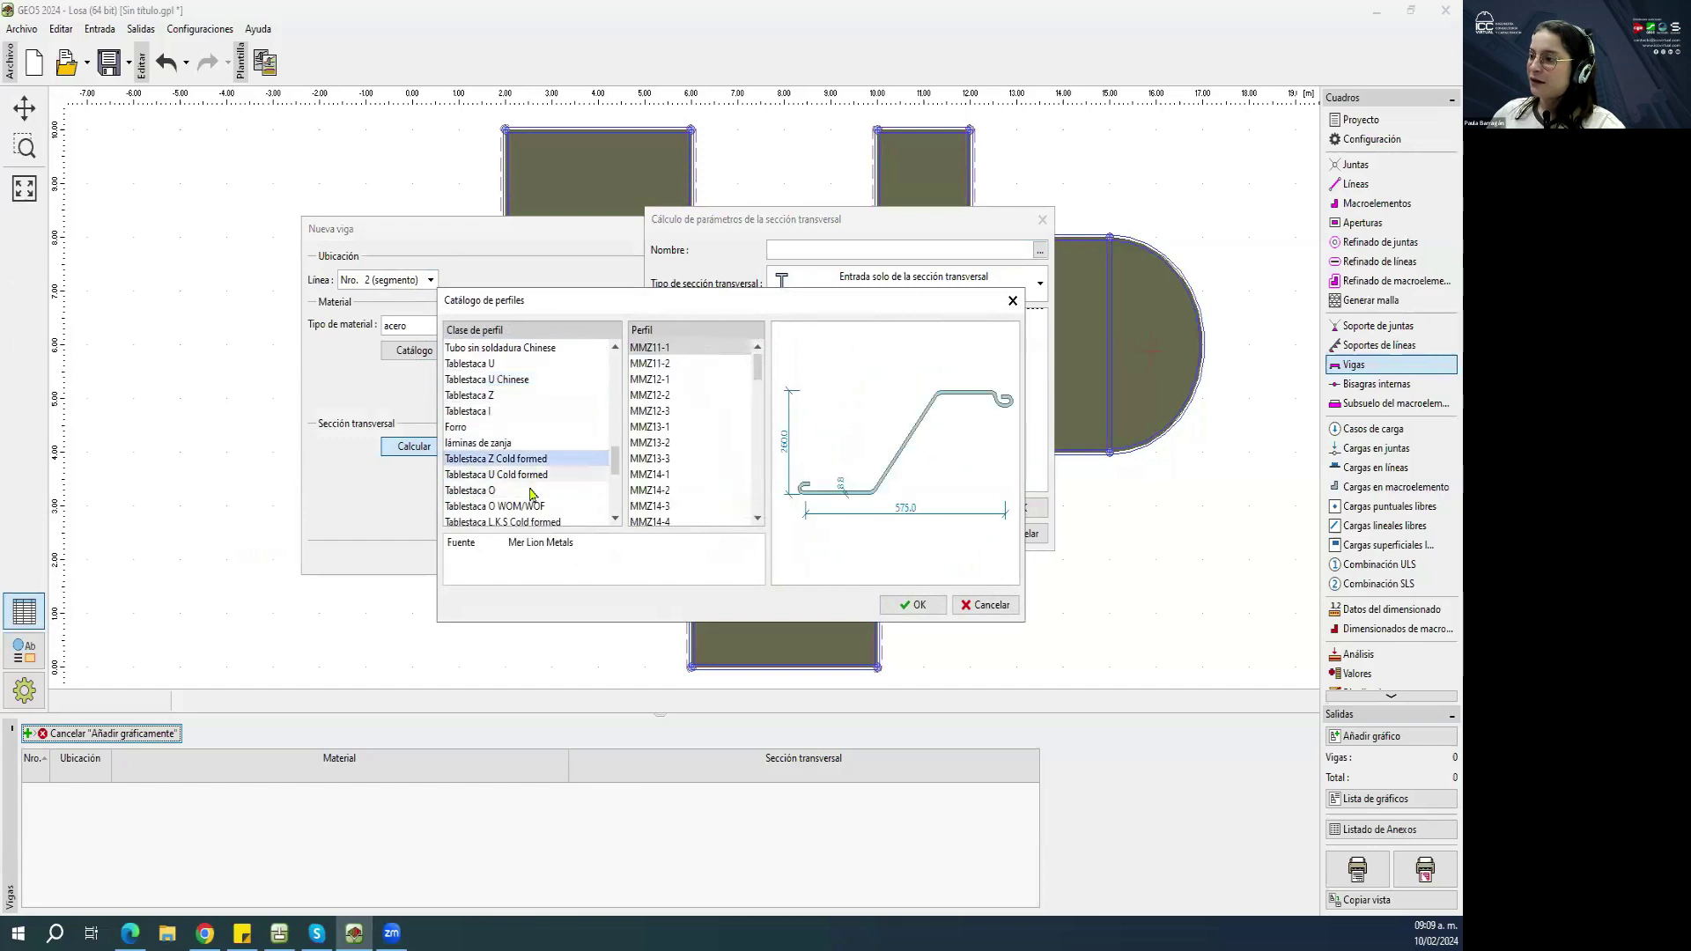
click(1013, 301)
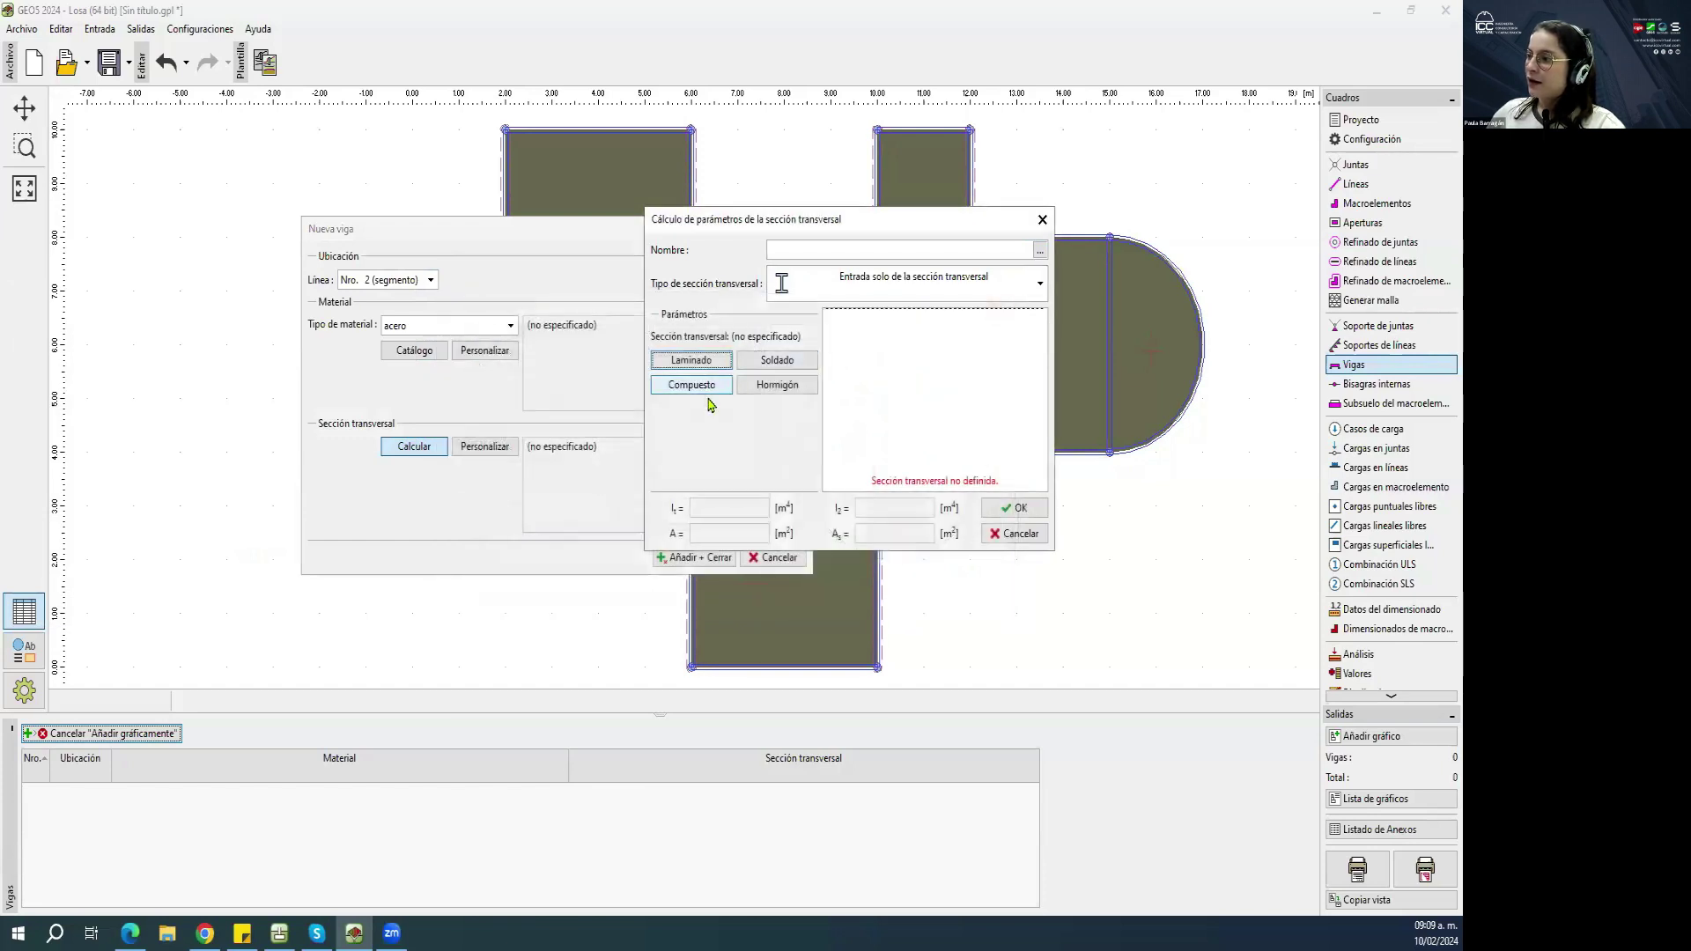
Examine the welded (Soldado) steel section shapes, including the rectangular tube, the cross and the double-web I, without applying one.
click(775, 363)
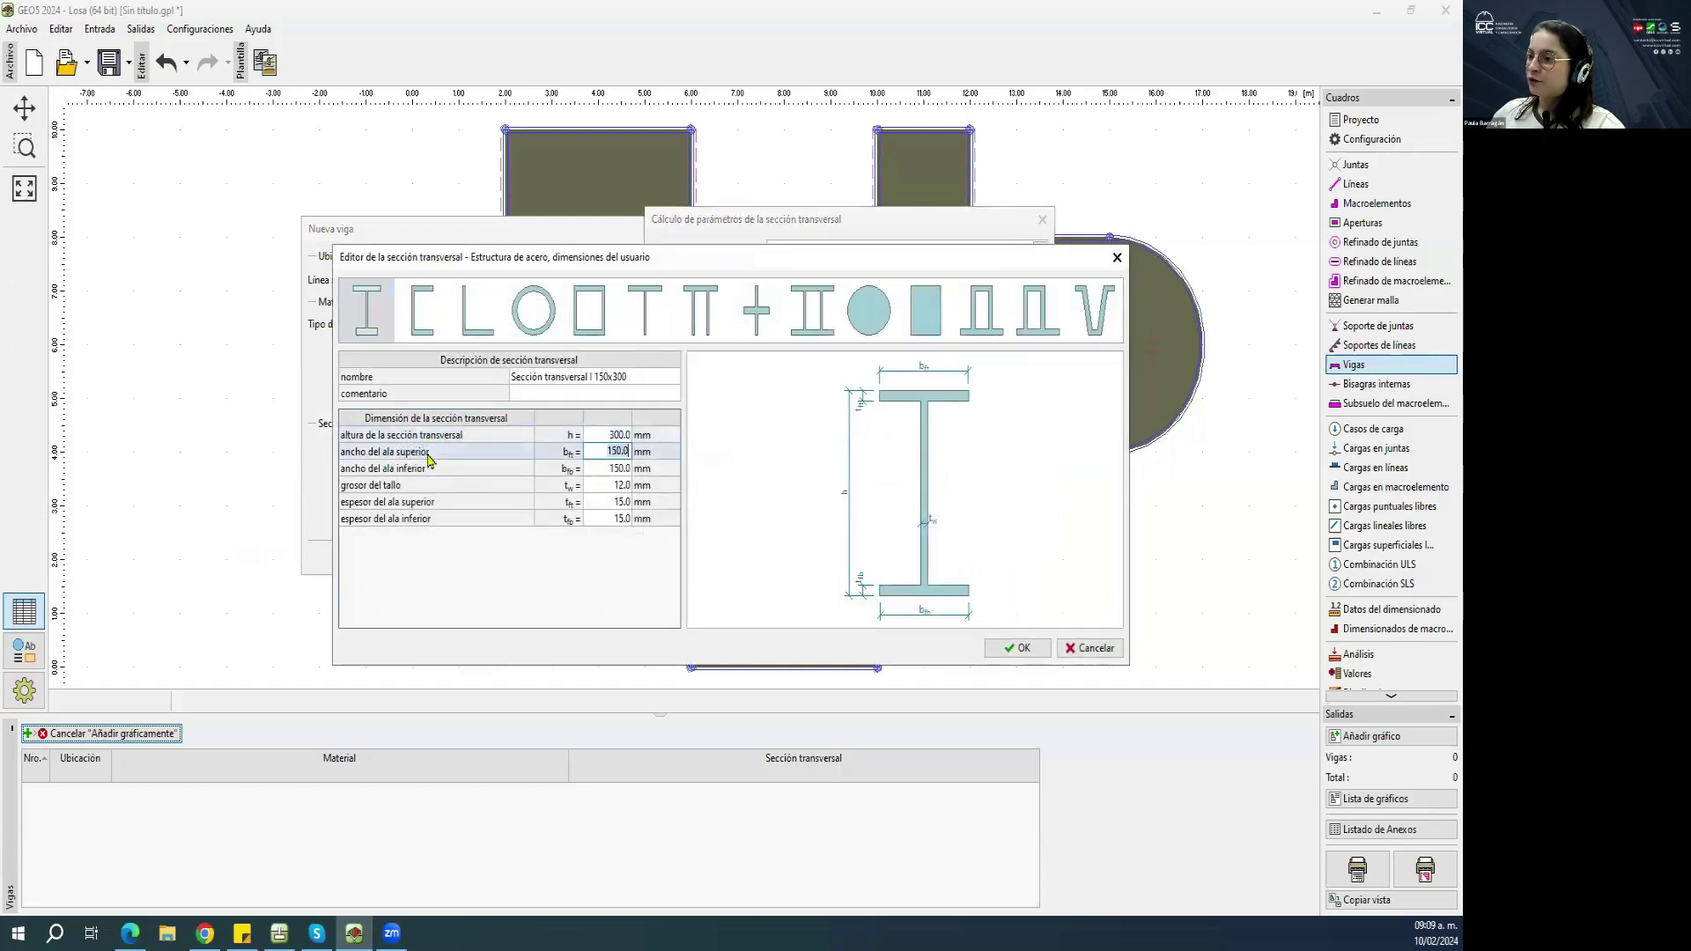
click(534, 310)
click(589, 309)
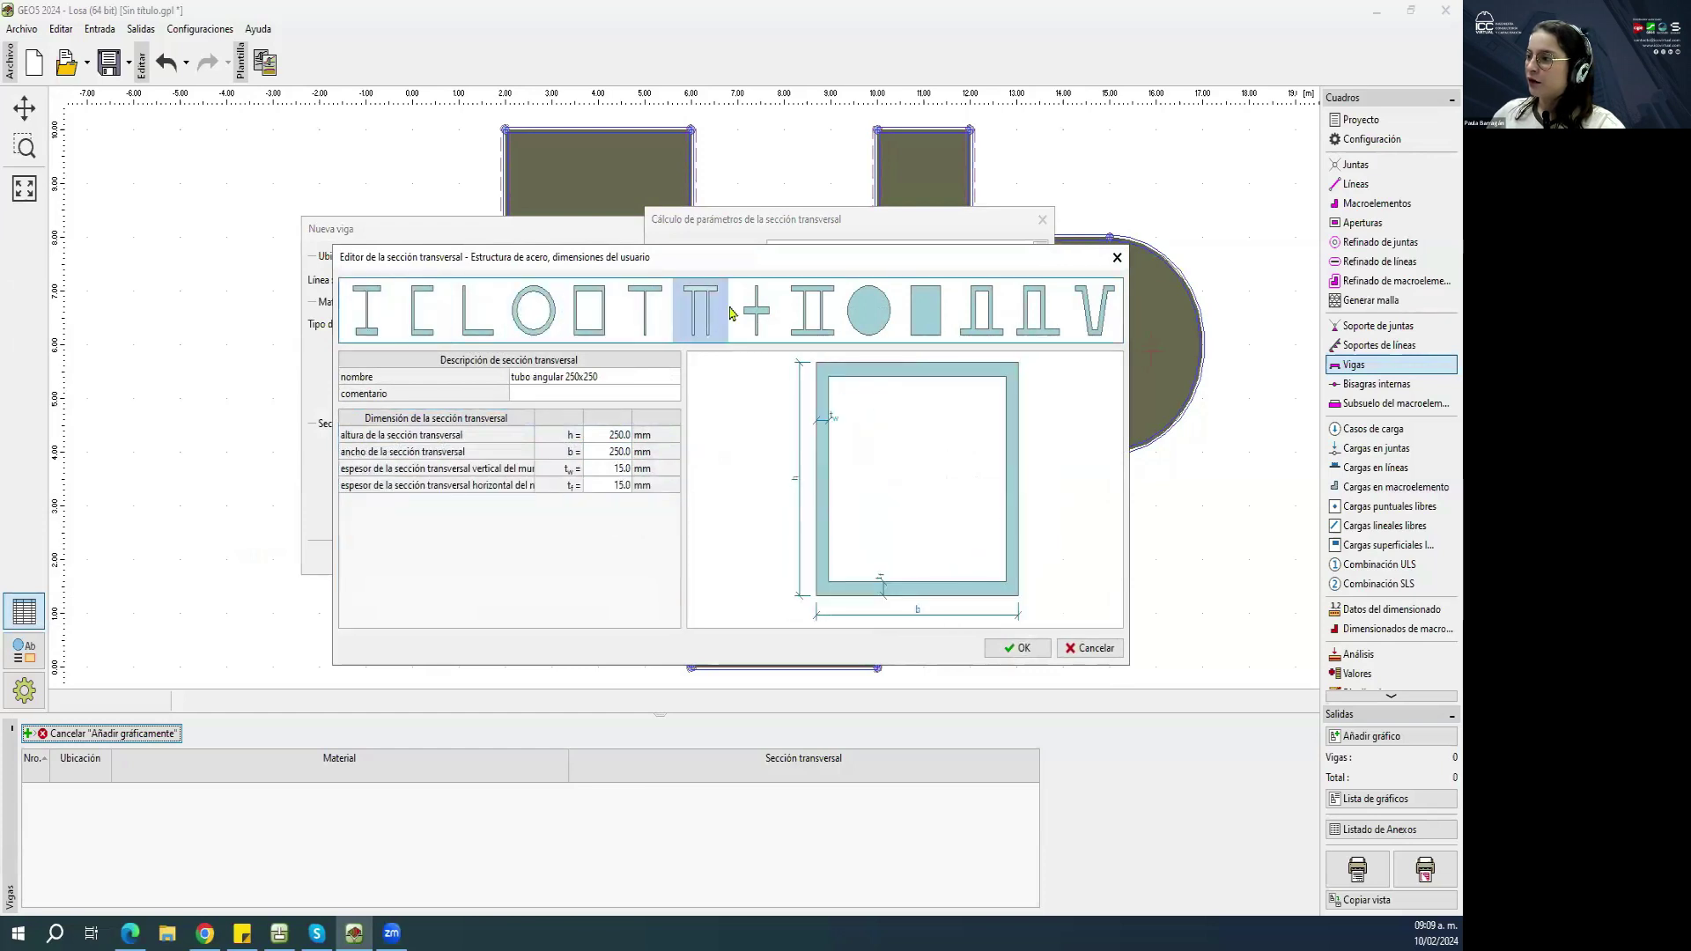
click(756, 310)
click(812, 310)
click(1116, 258)
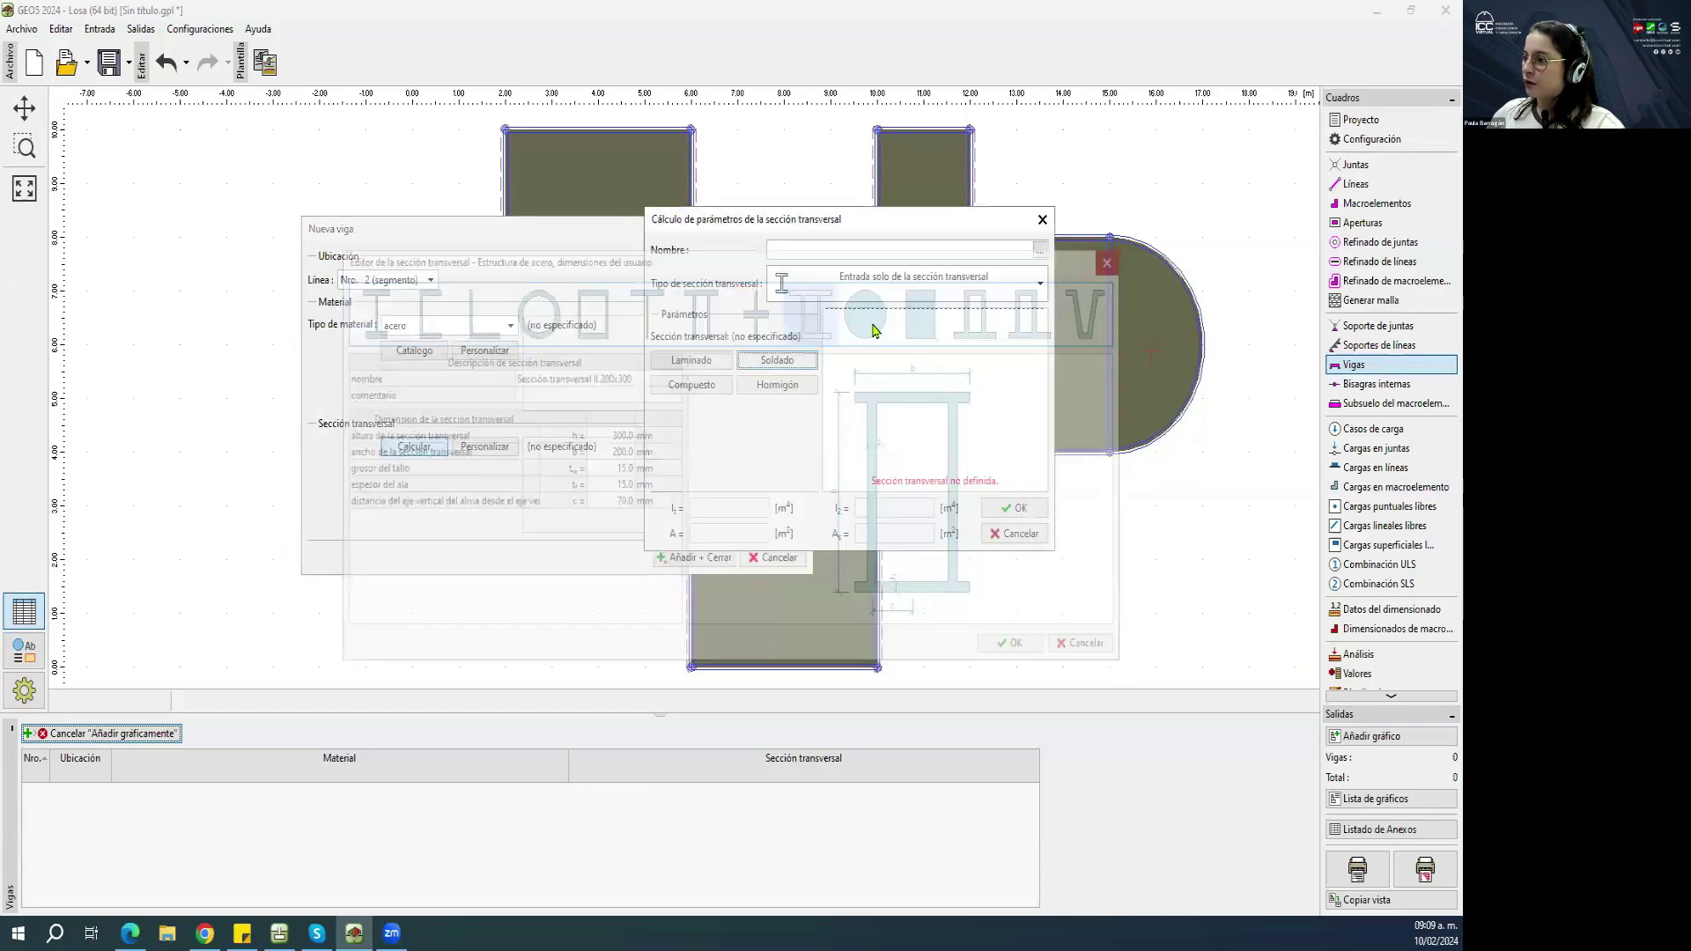
Examine the available composite (Compuesto) section types for the beam without applying one.
click(700, 390)
click(476, 425)
click(509, 504)
click(509, 425)
click(528, 409)
click(1021, 257)
Examine the concrete (Hormigón) section shapes, such as the hollow rectangle, T and ring, and leave the section calculation without applying one.
click(776, 385)
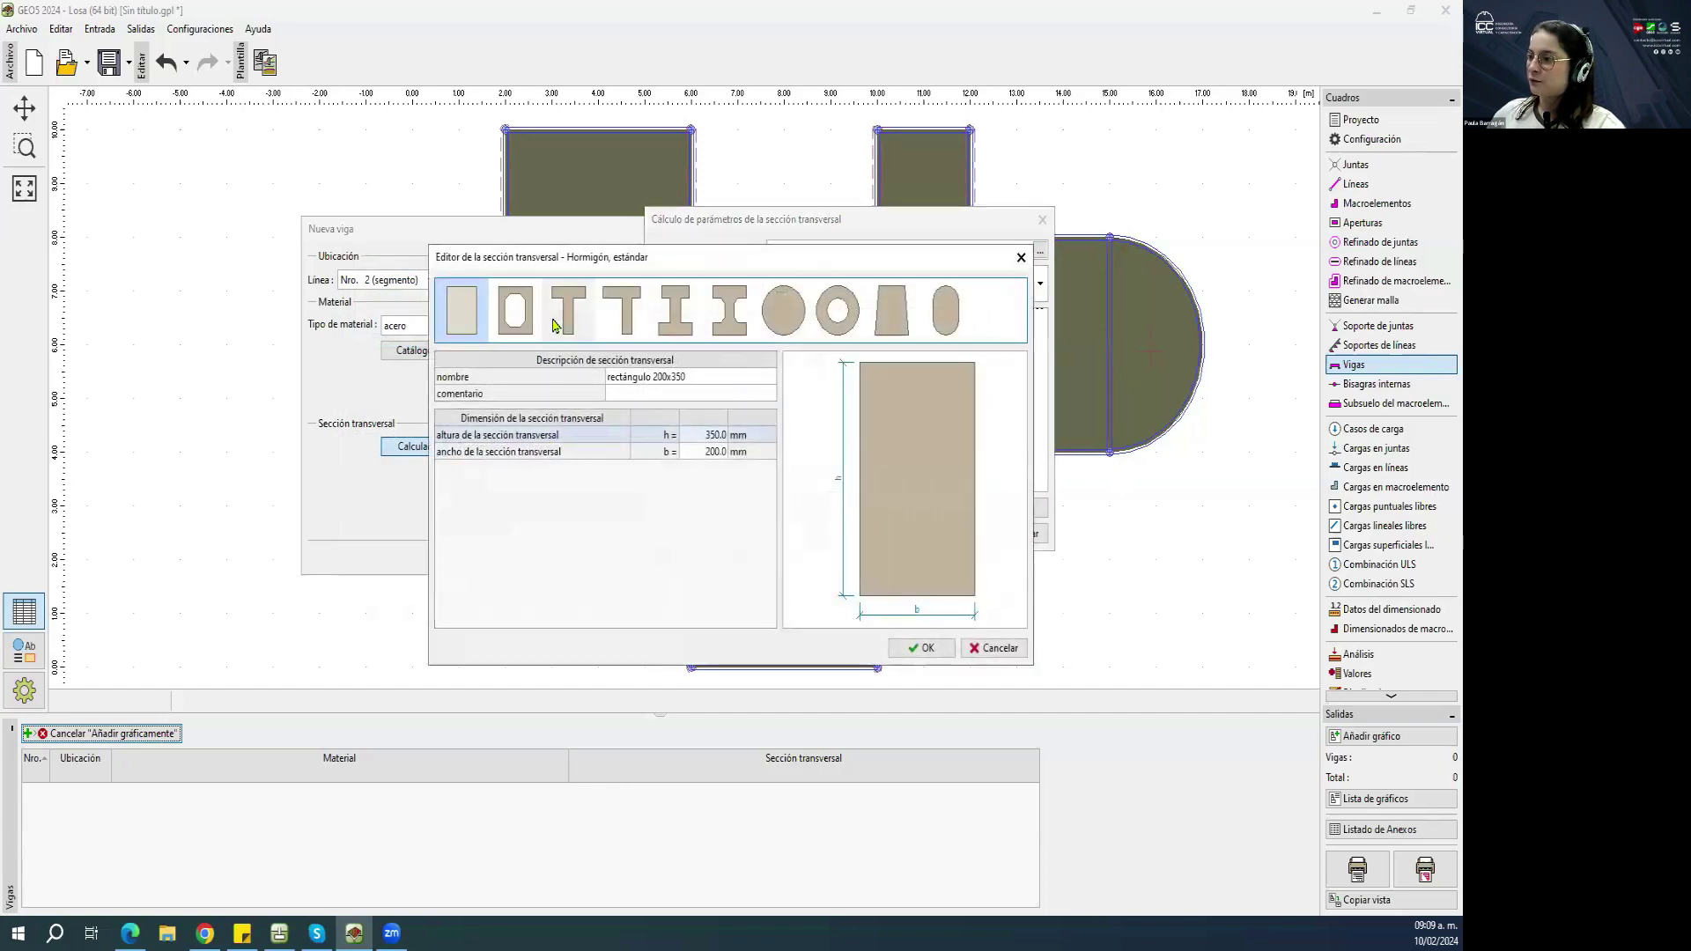
click(516, 310)
click(627, 311)
click(837, 310)
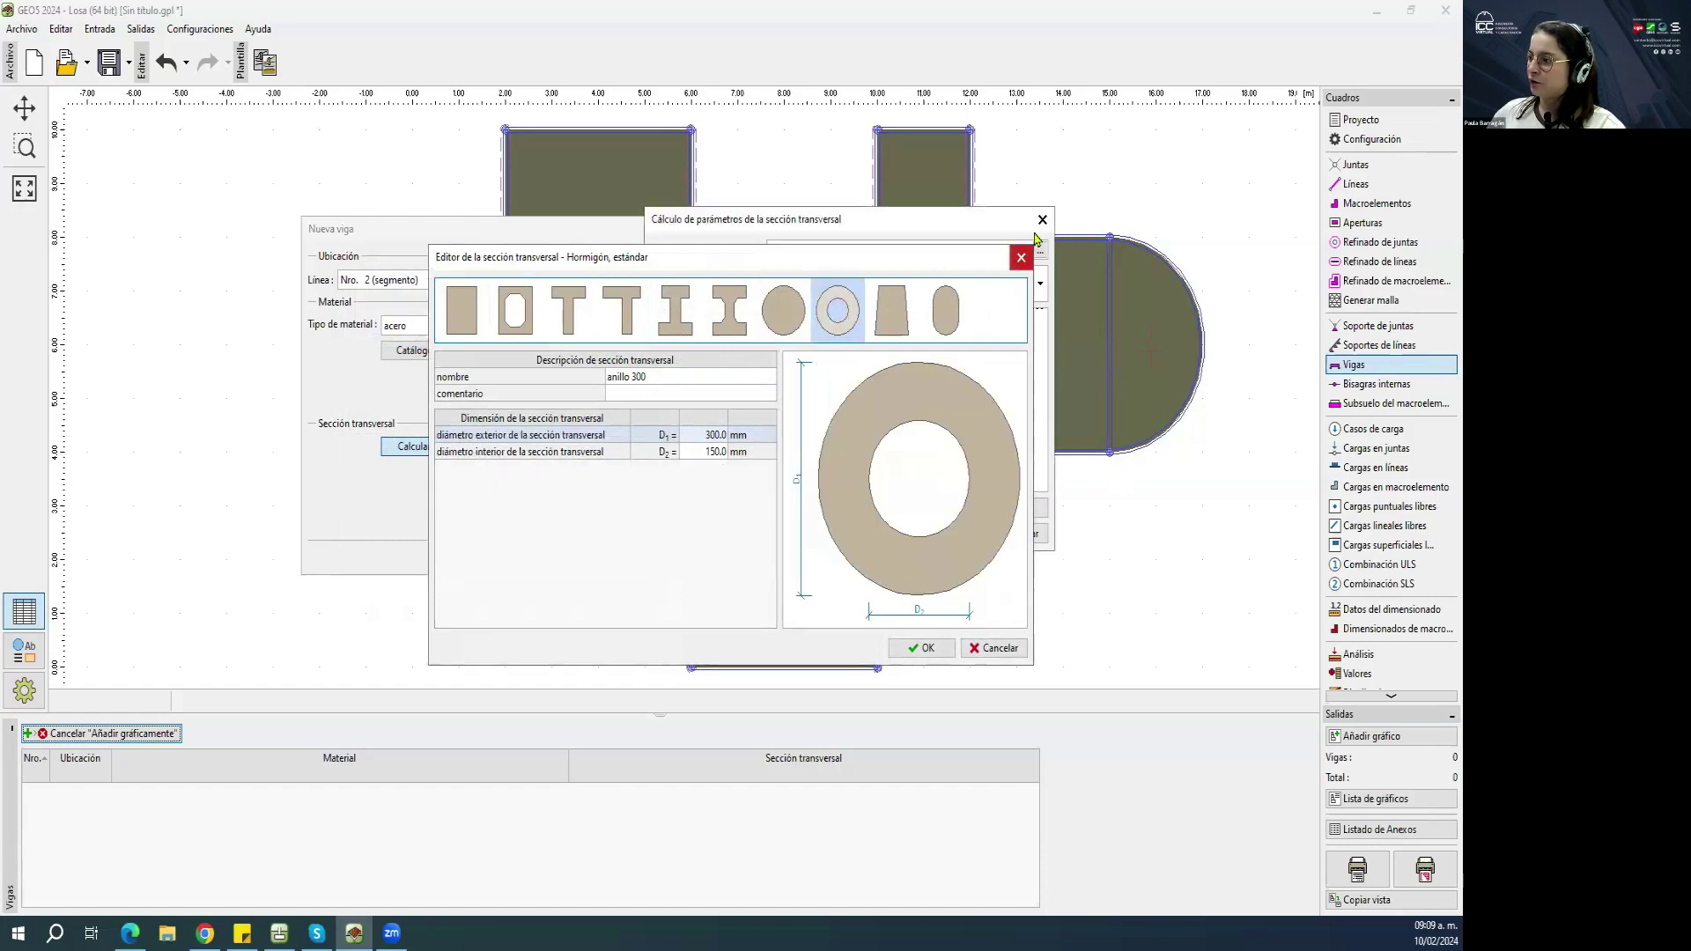
click(1021, 257)
click(1042, 220)
Set the beam's material type to hormigón and assign it a rectangular concrete cross-section of 200x350 mm.
click(510, 333)
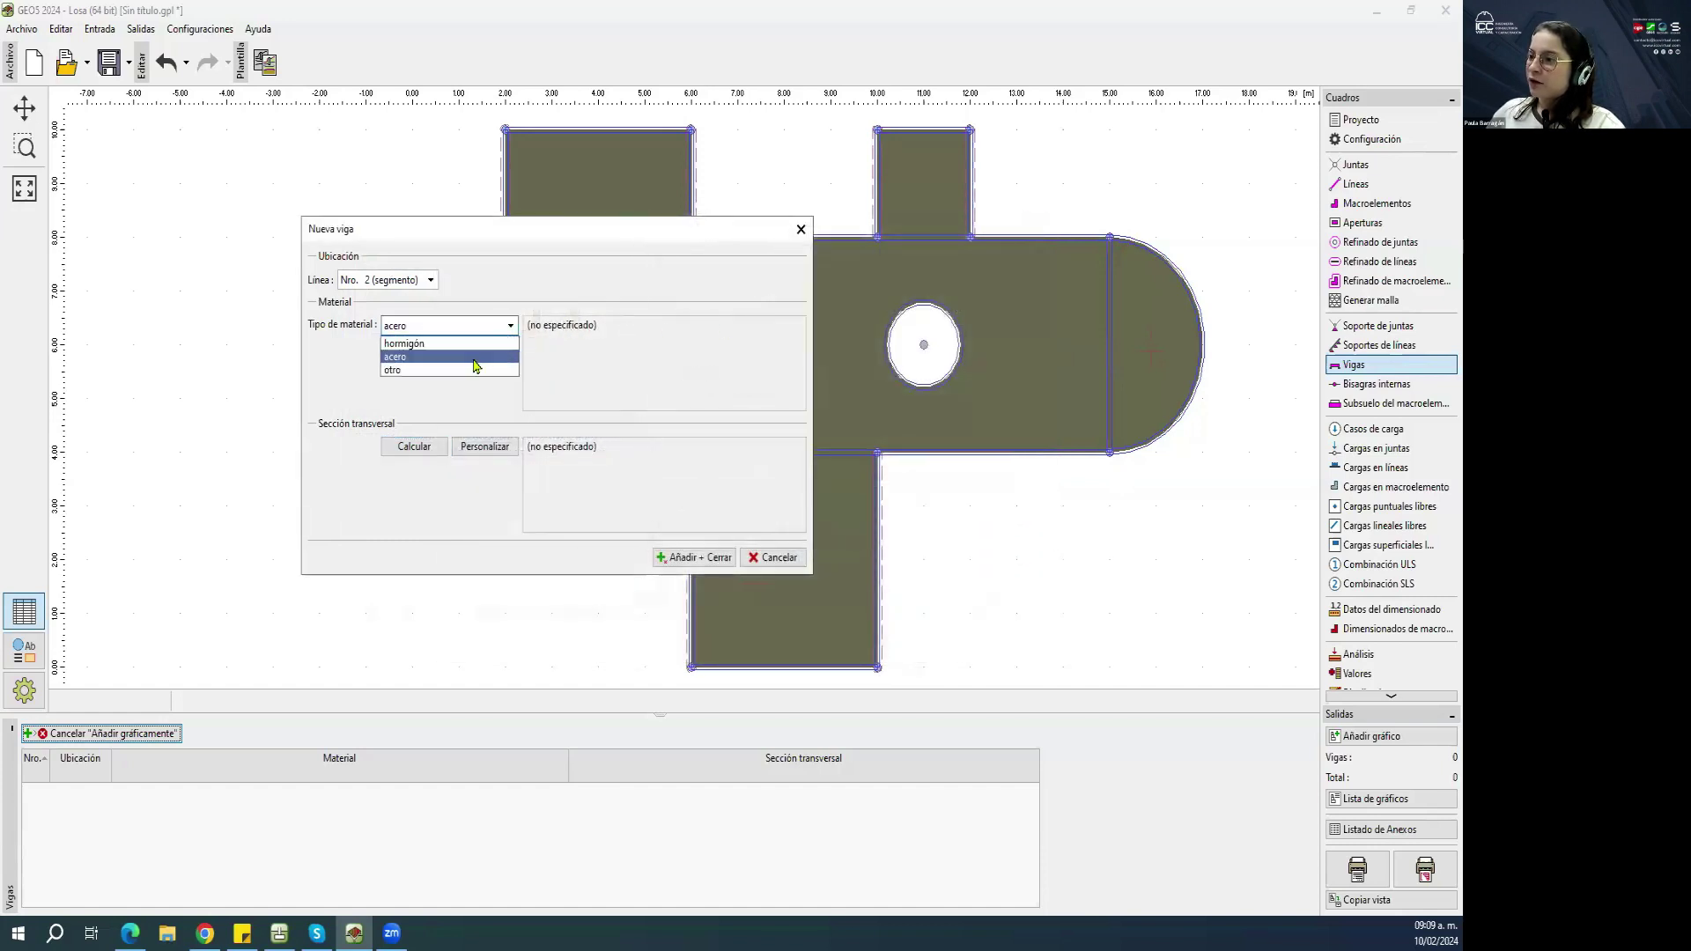
click(462, 355)
click(424, 446)
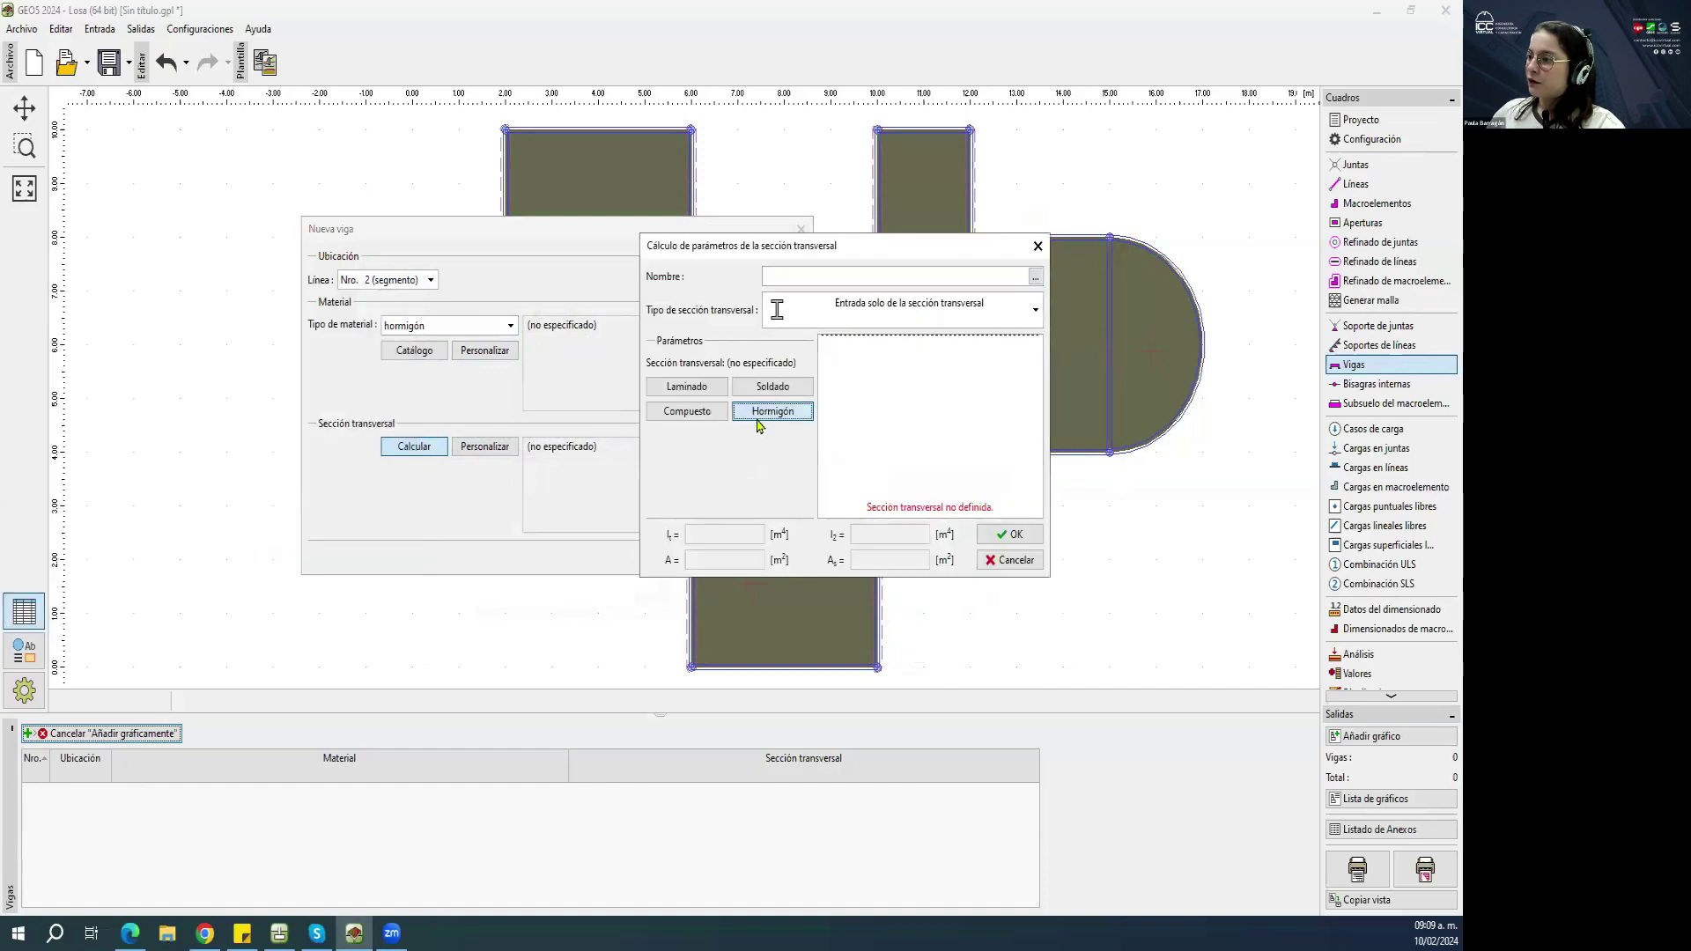
click(773, 412)
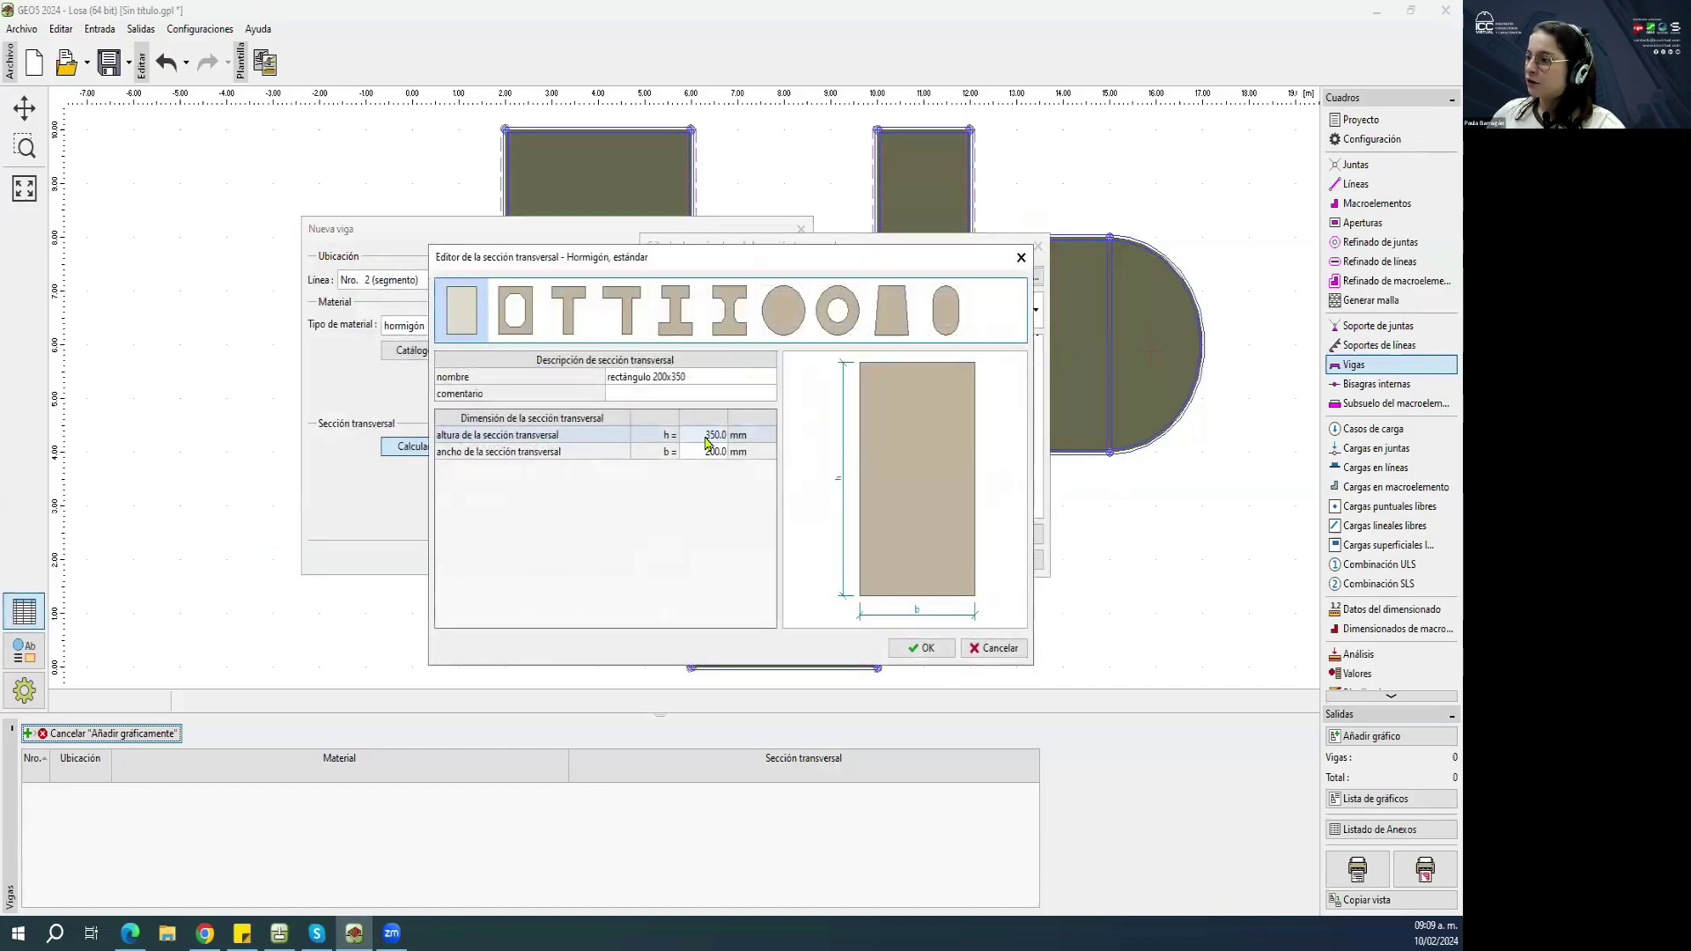
click(924, 650)
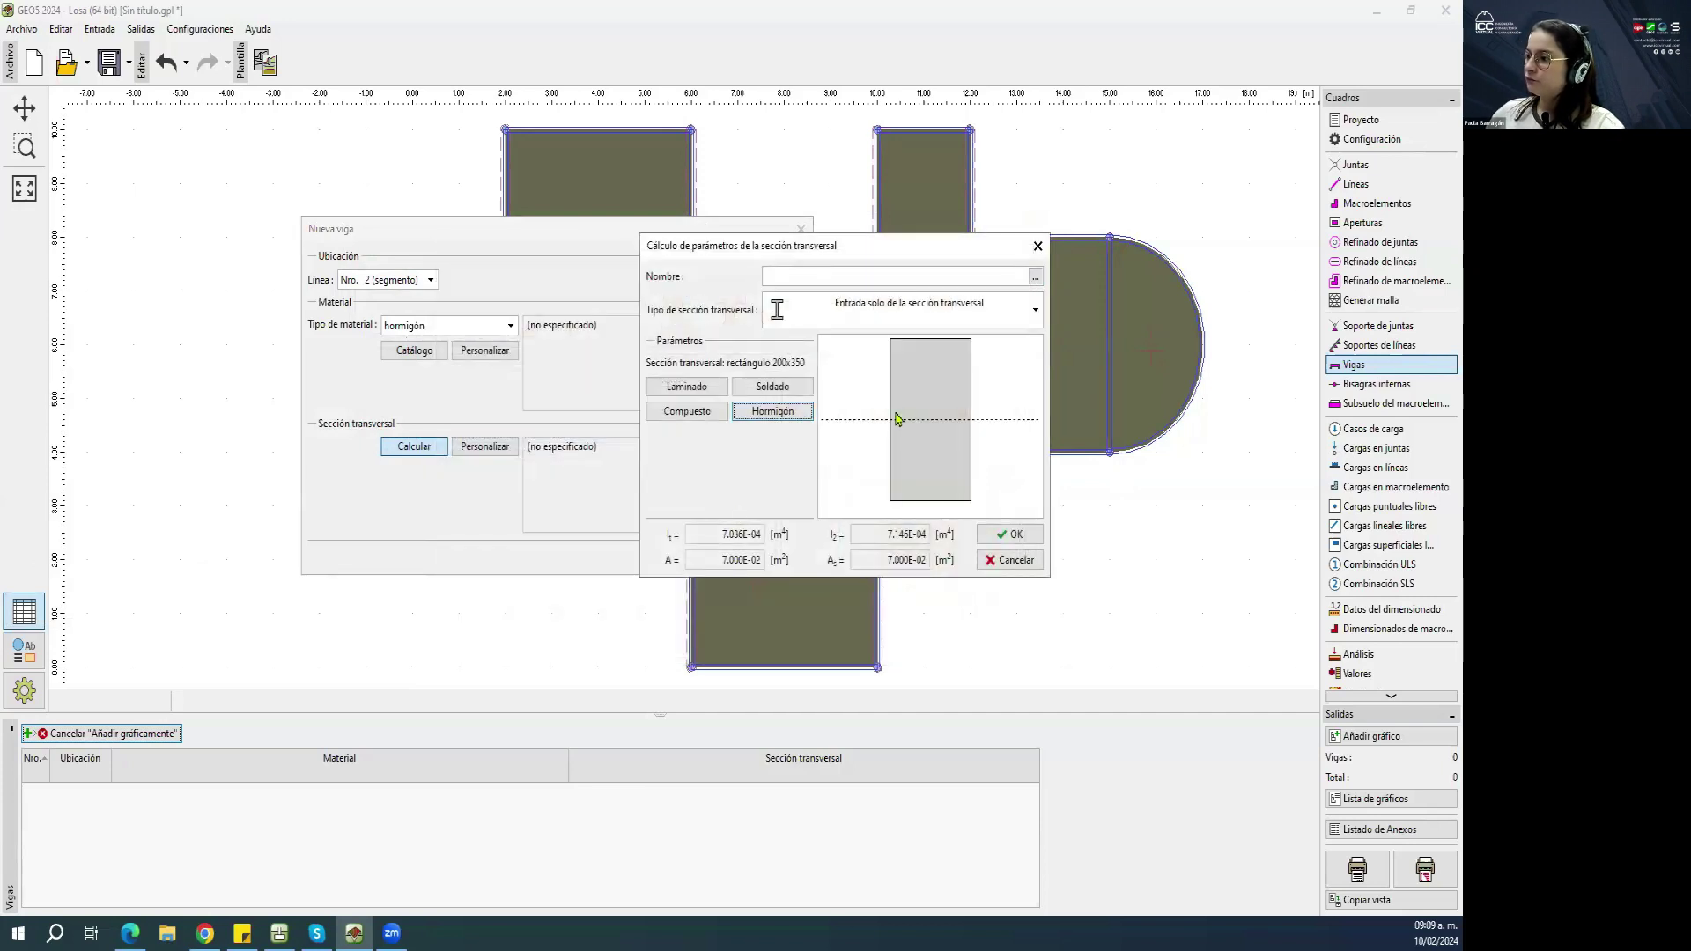
click(1004, 534)
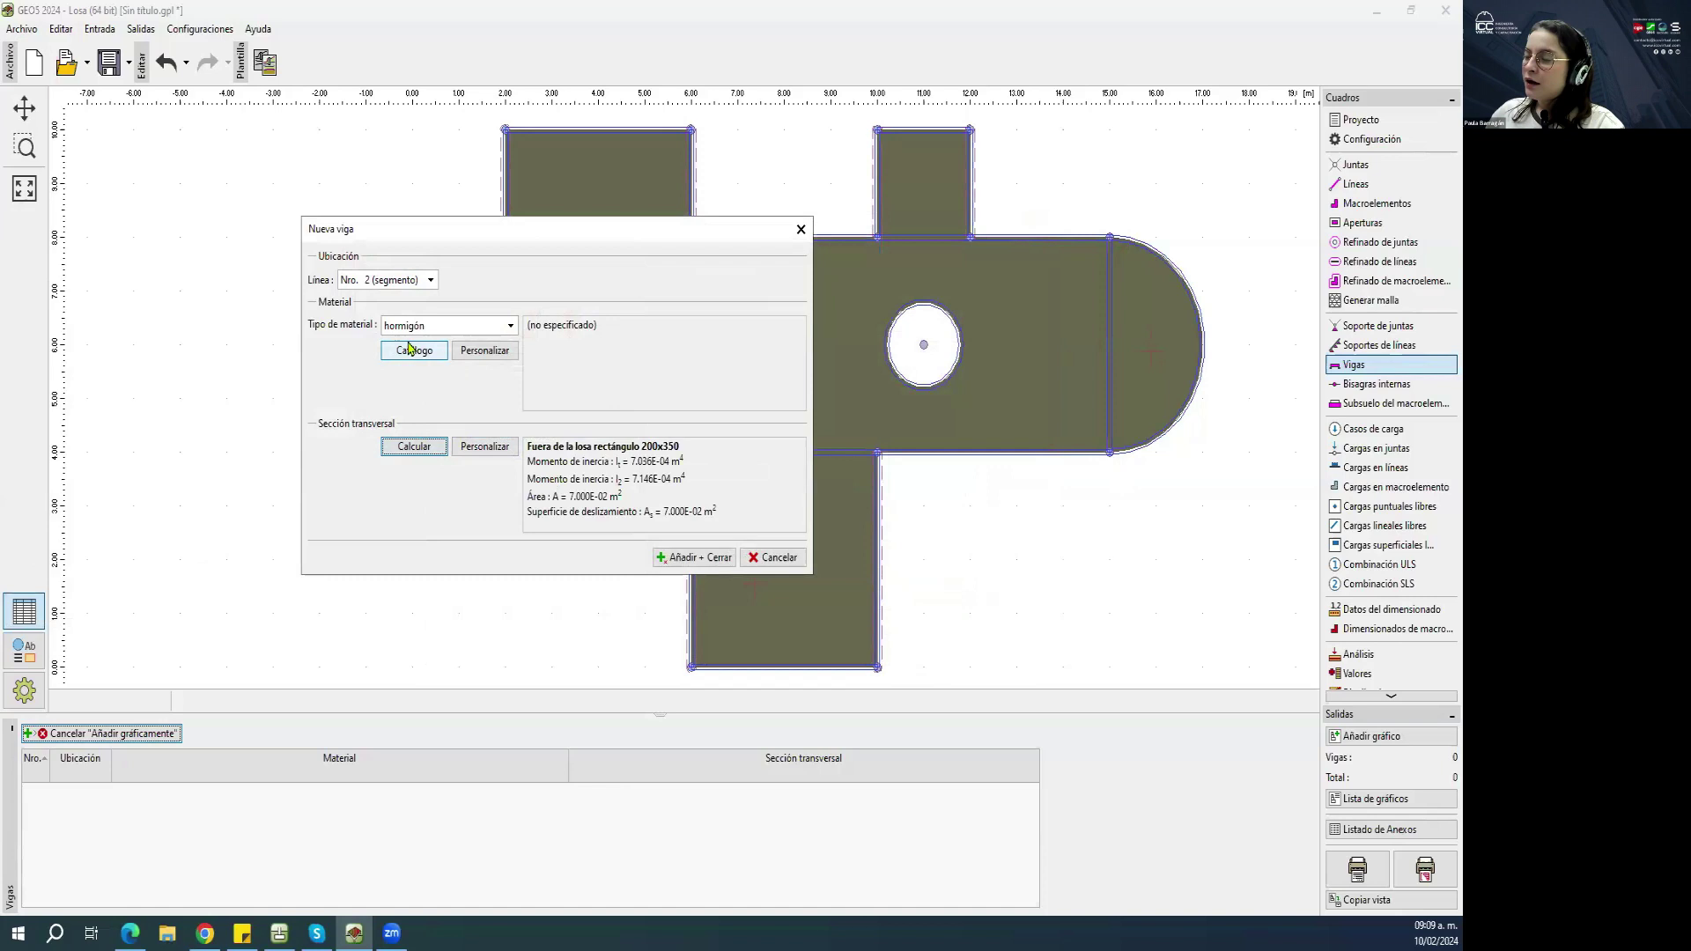
Look at the custom concrete properties and the concrete class catalogue for the beam, closing both without a selection.
click(493, 352)
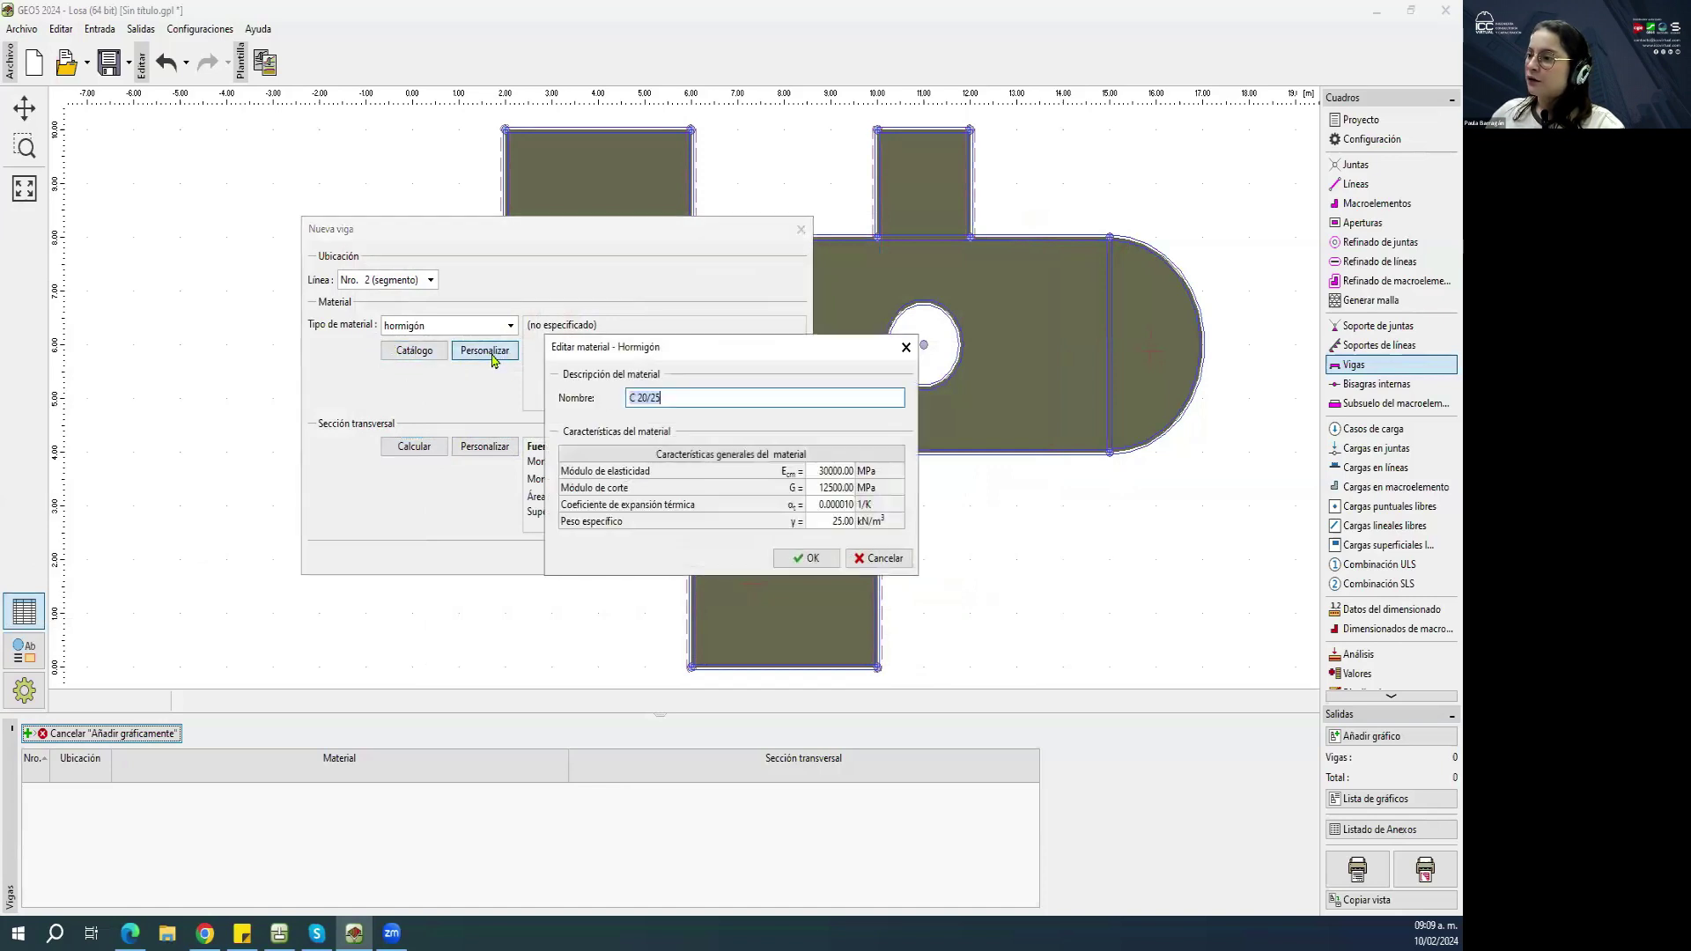
click(822, 520)
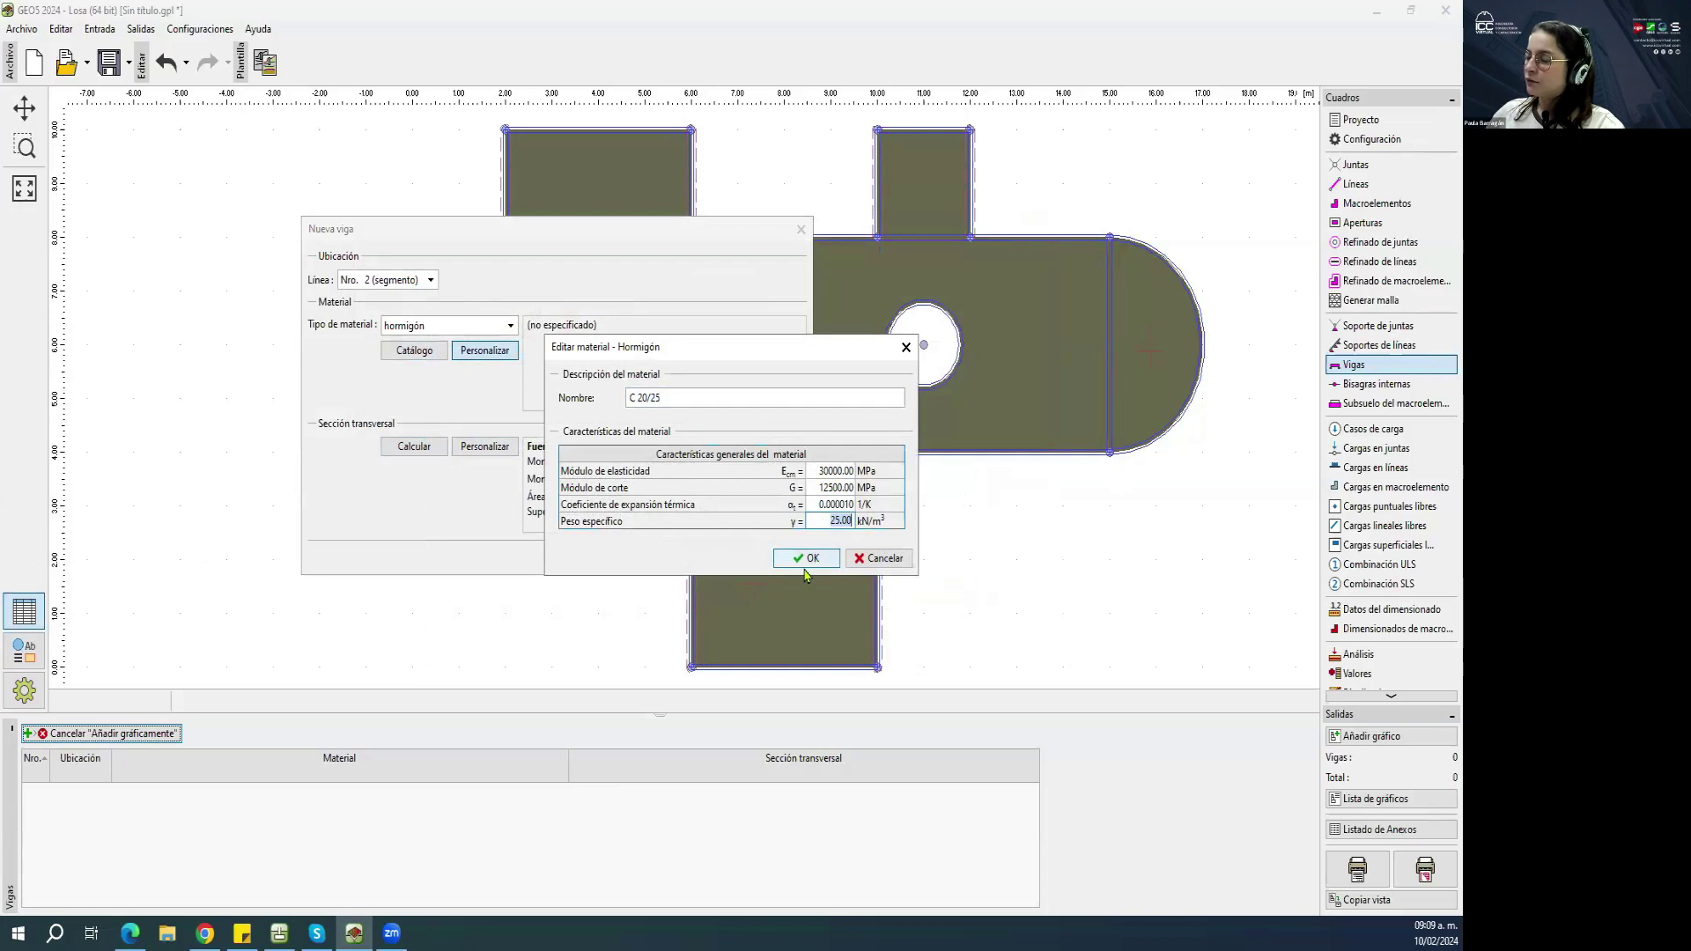
click(905, 347)
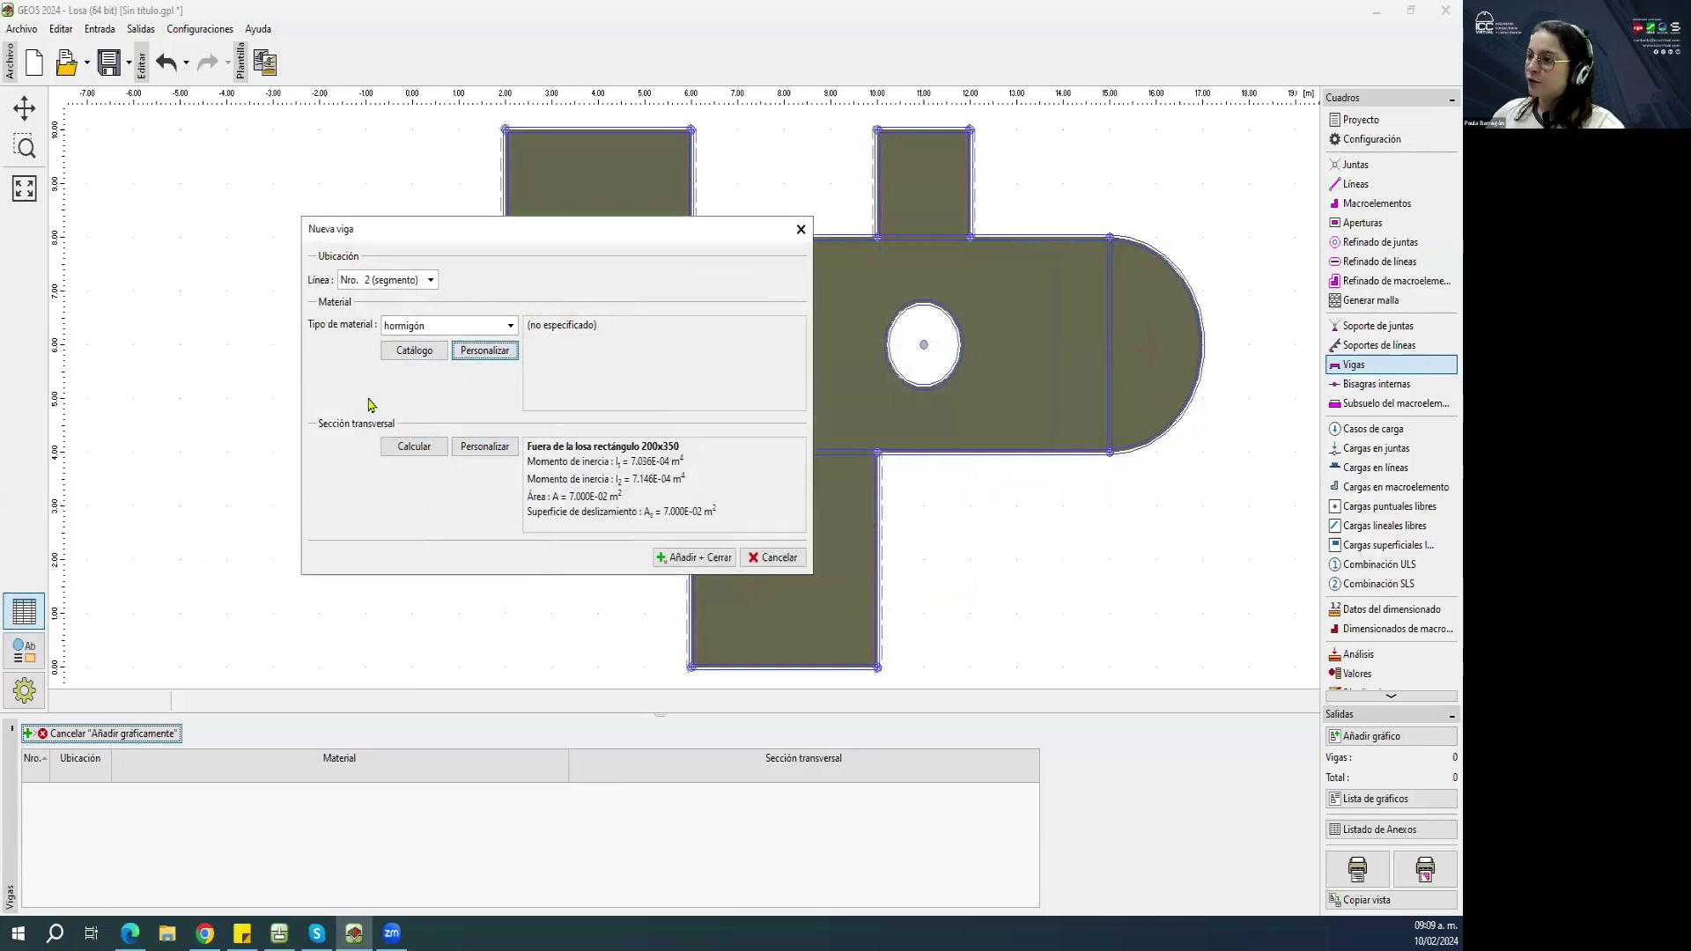
click(412, 352)
scroll(698, 502, down, 3)
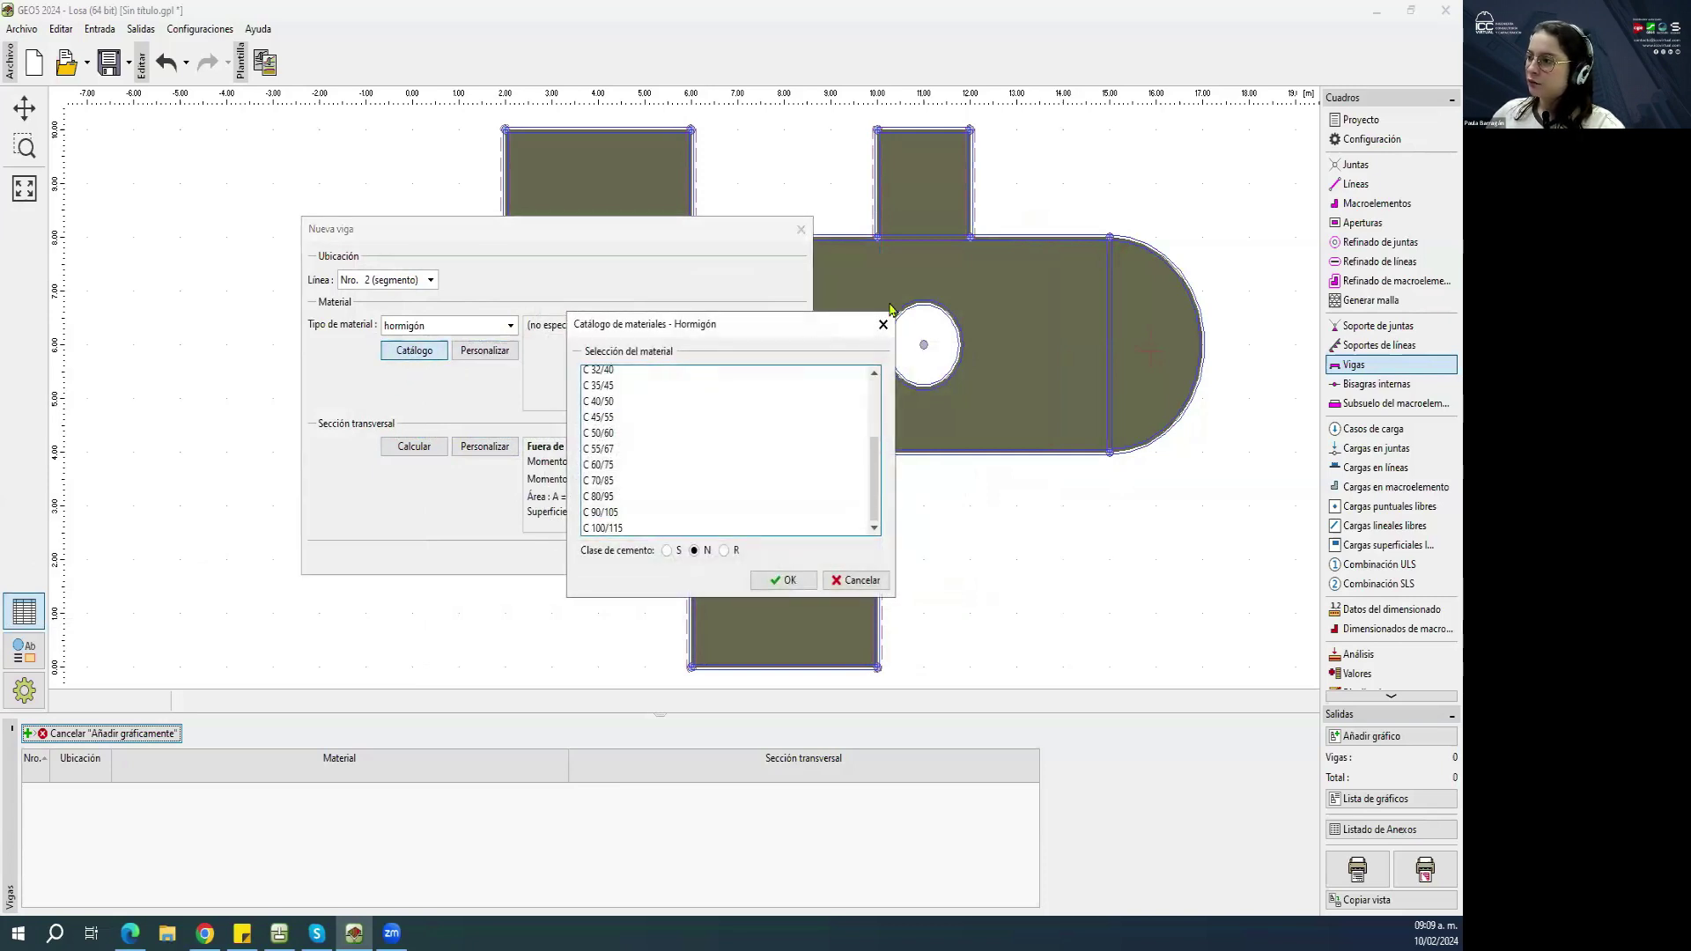
key(Escape)
Assign custom concrete C 20/25 (E = 30000 MPa, G = 12500 MPa, 25.00 kN/m³) and add the beam on line 2.
click(485, 350)
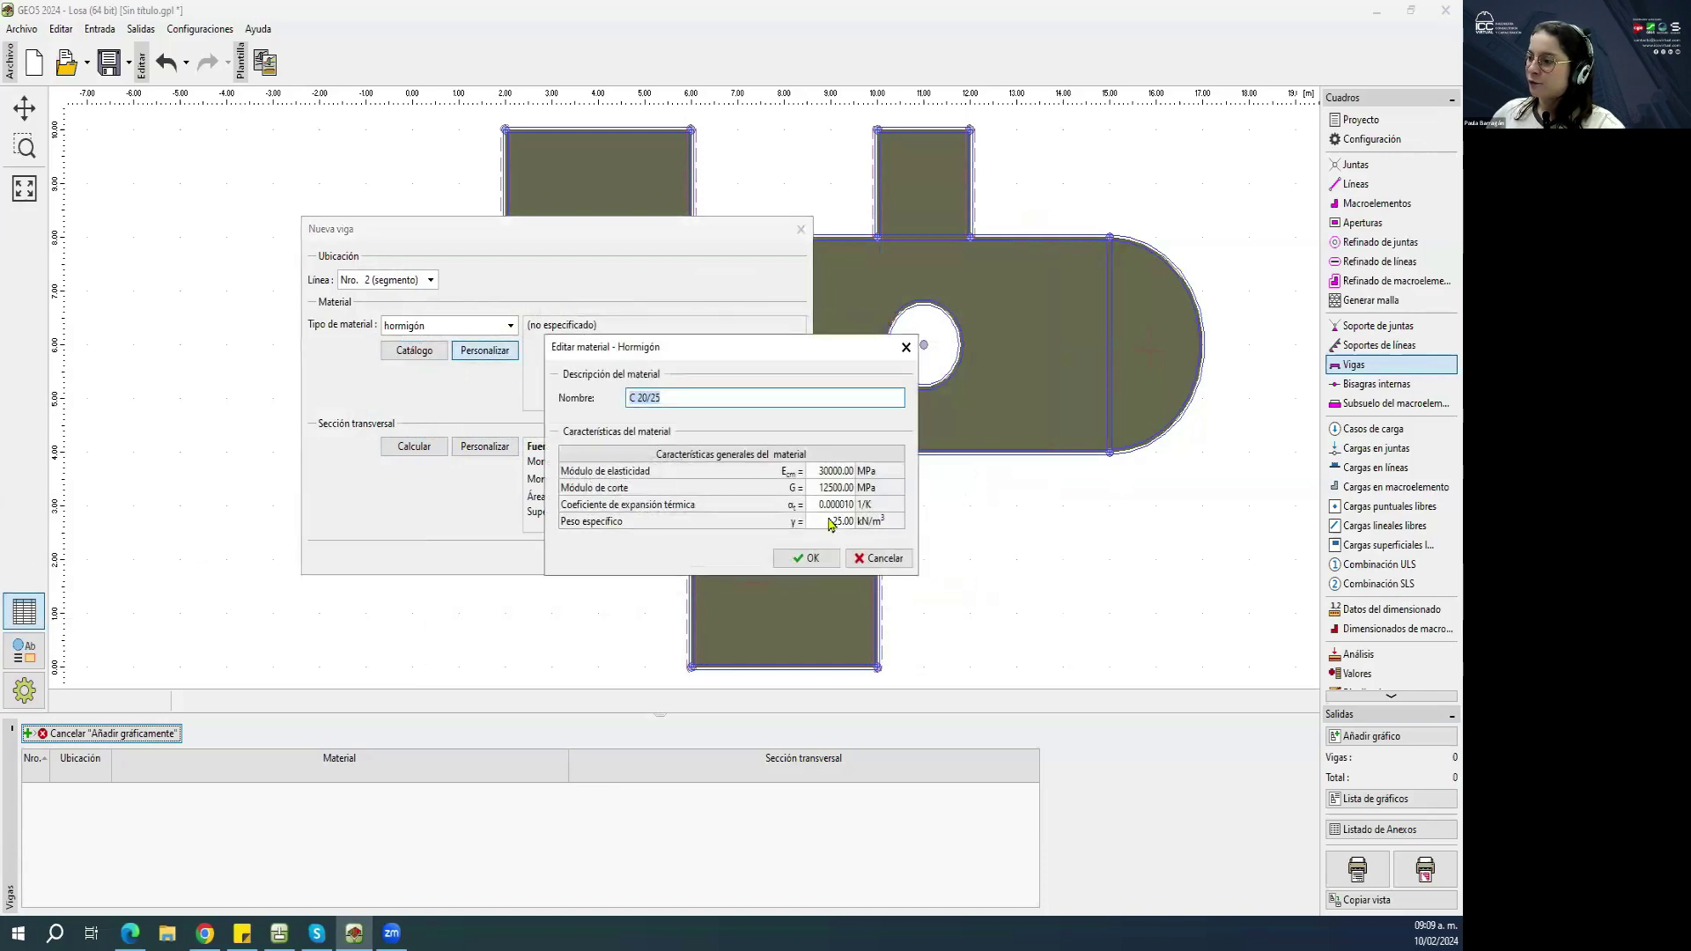
click(818, 561)
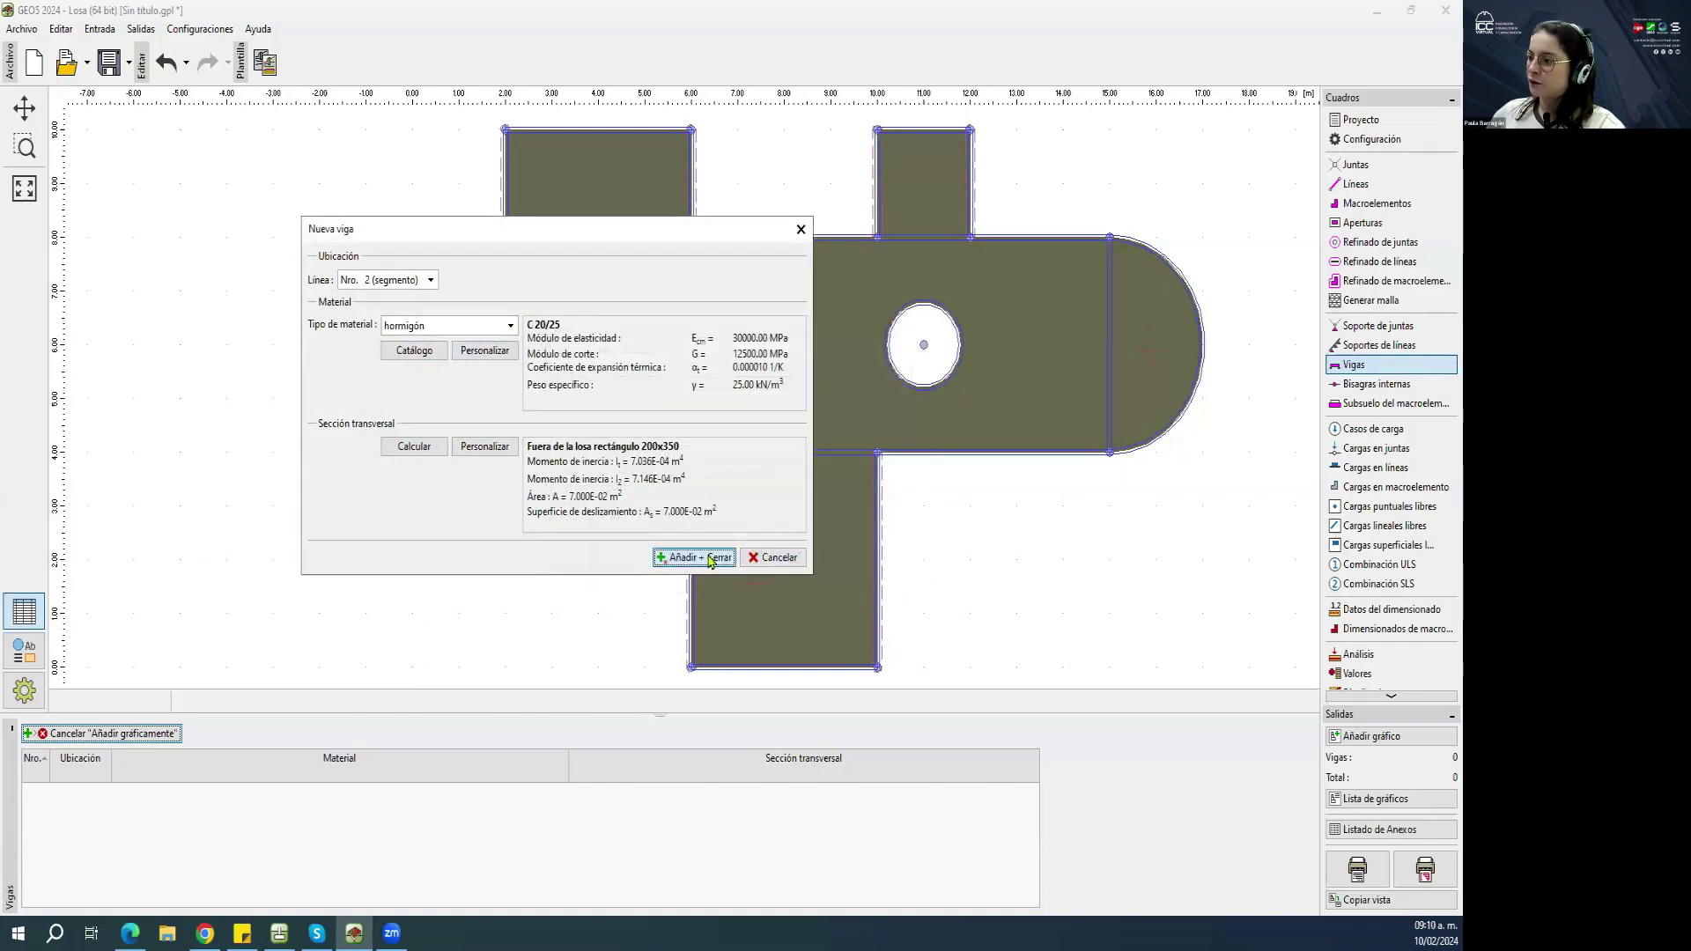
click(715, 559)
click(316, 796)
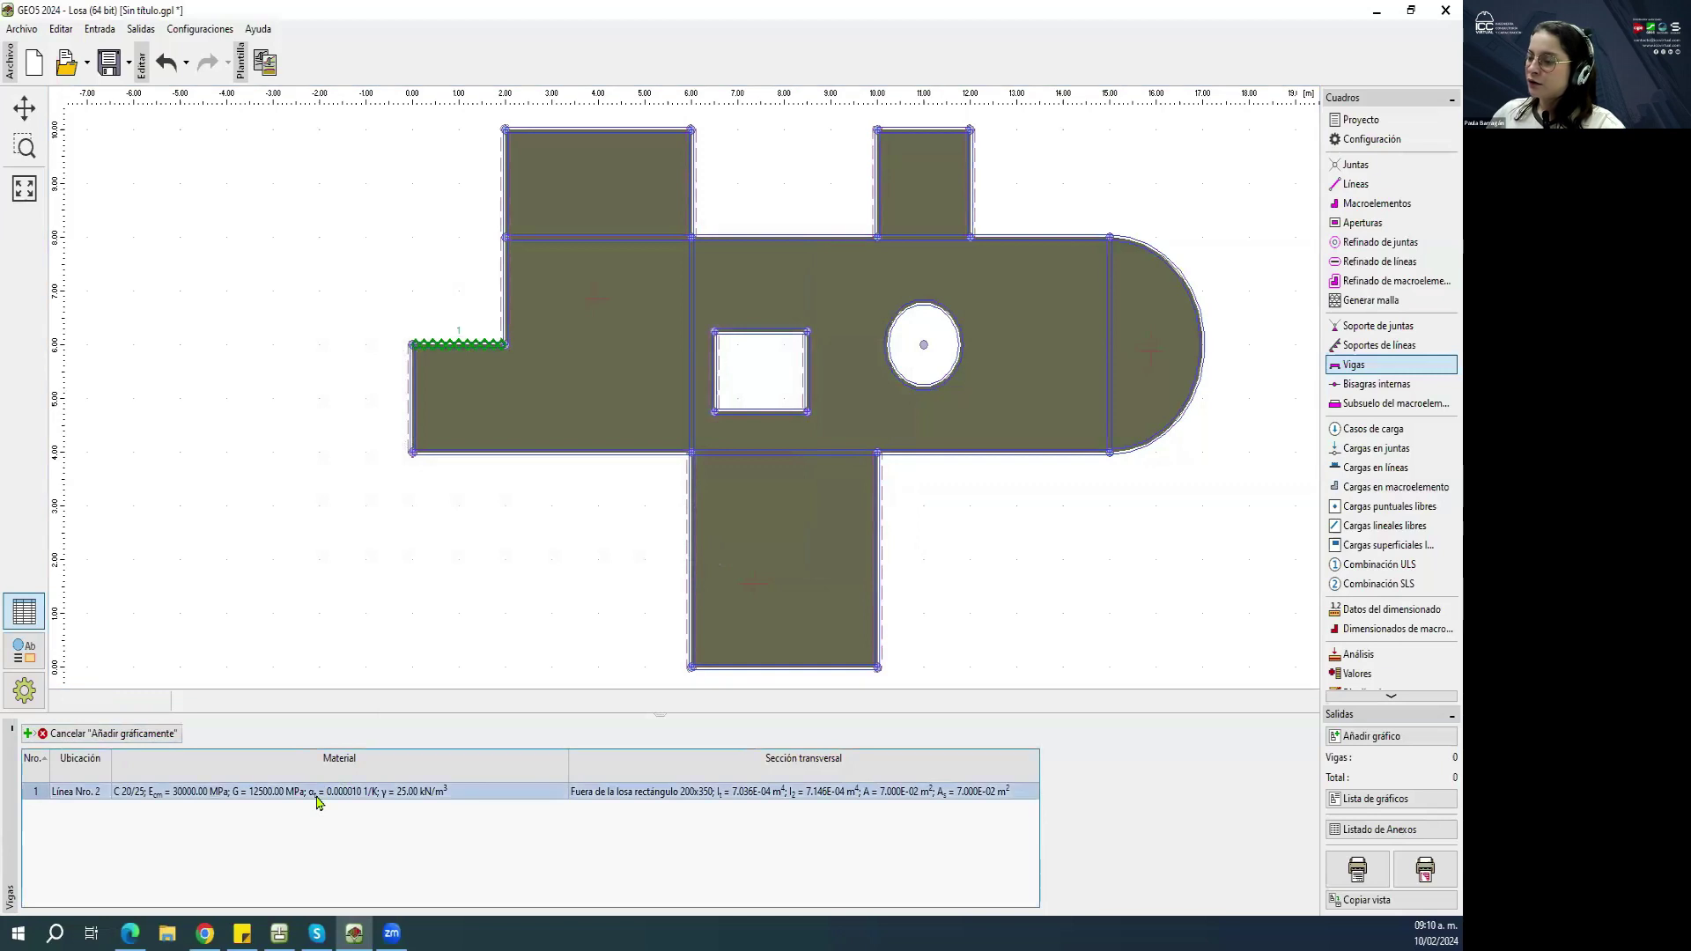
Leave graphical beam placement and review the properties of the beam on line 2 without changing them.
key(Escape)
double_click(200, 793)
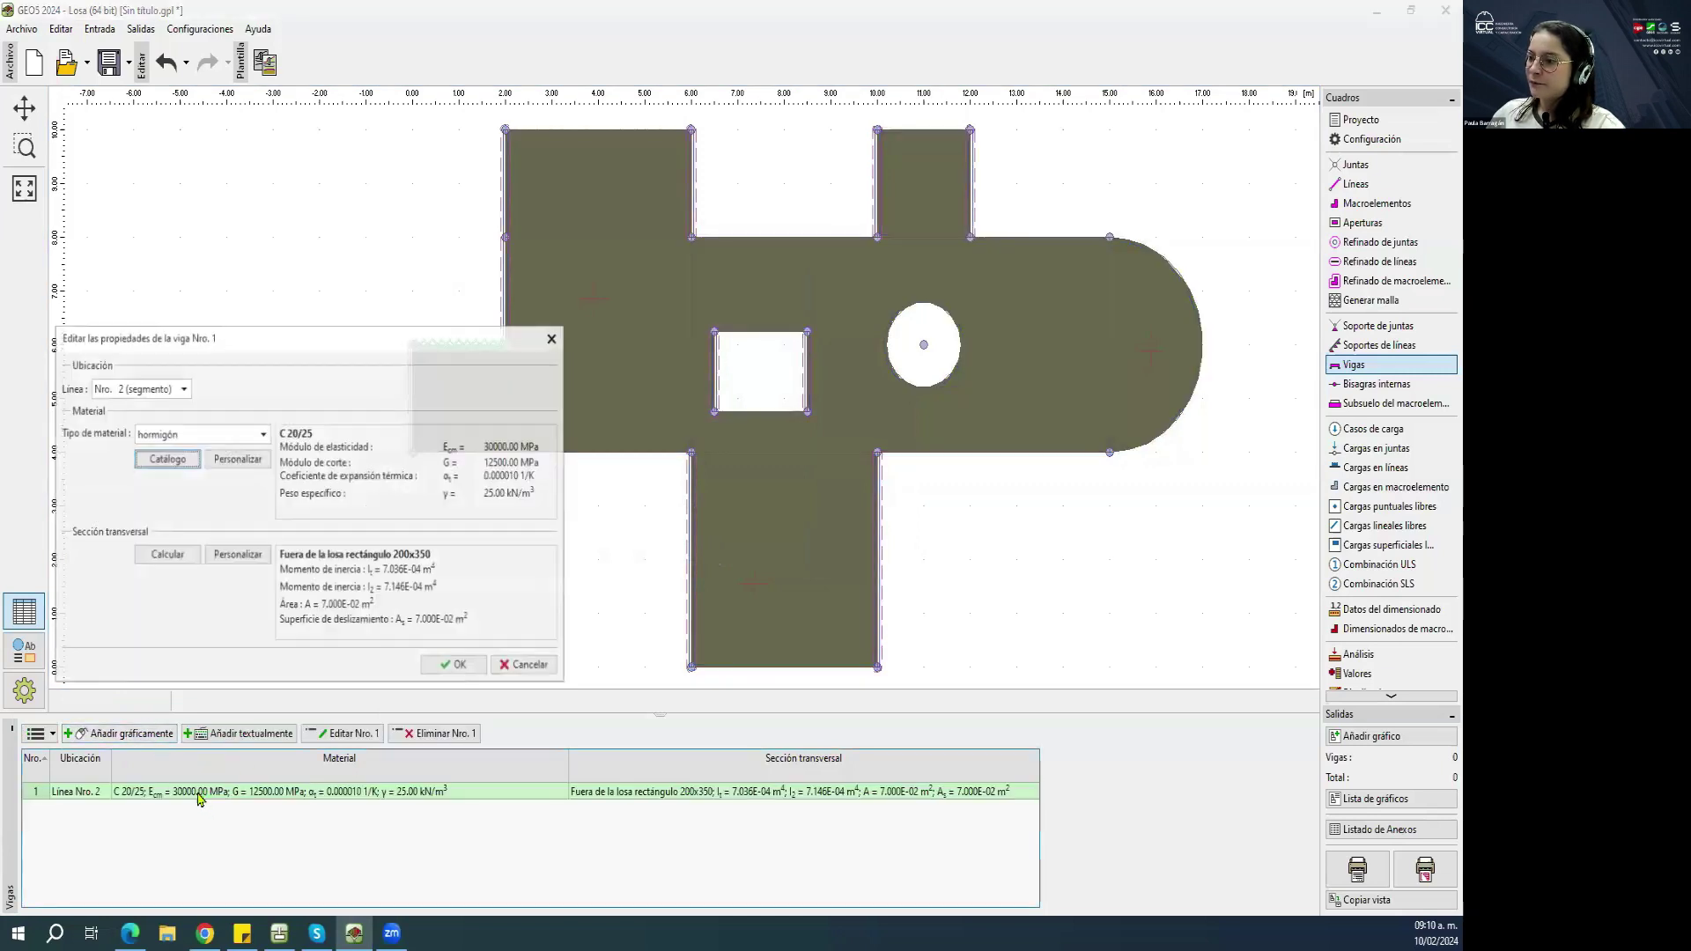
click(552, 339)
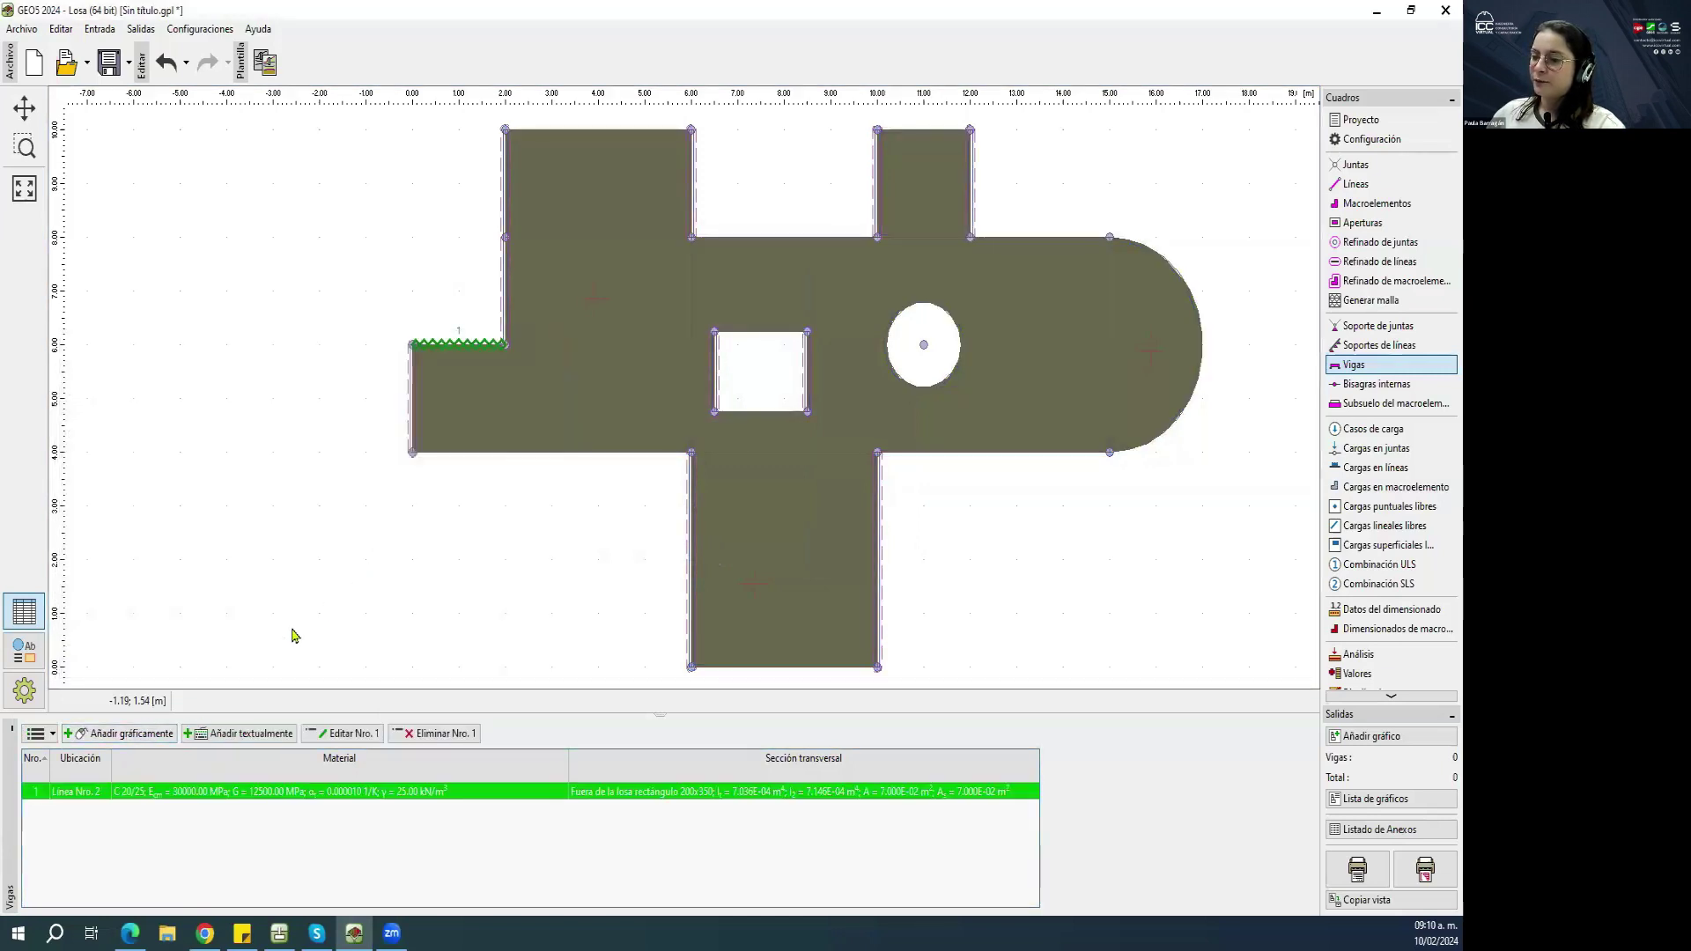
click(294, 635)
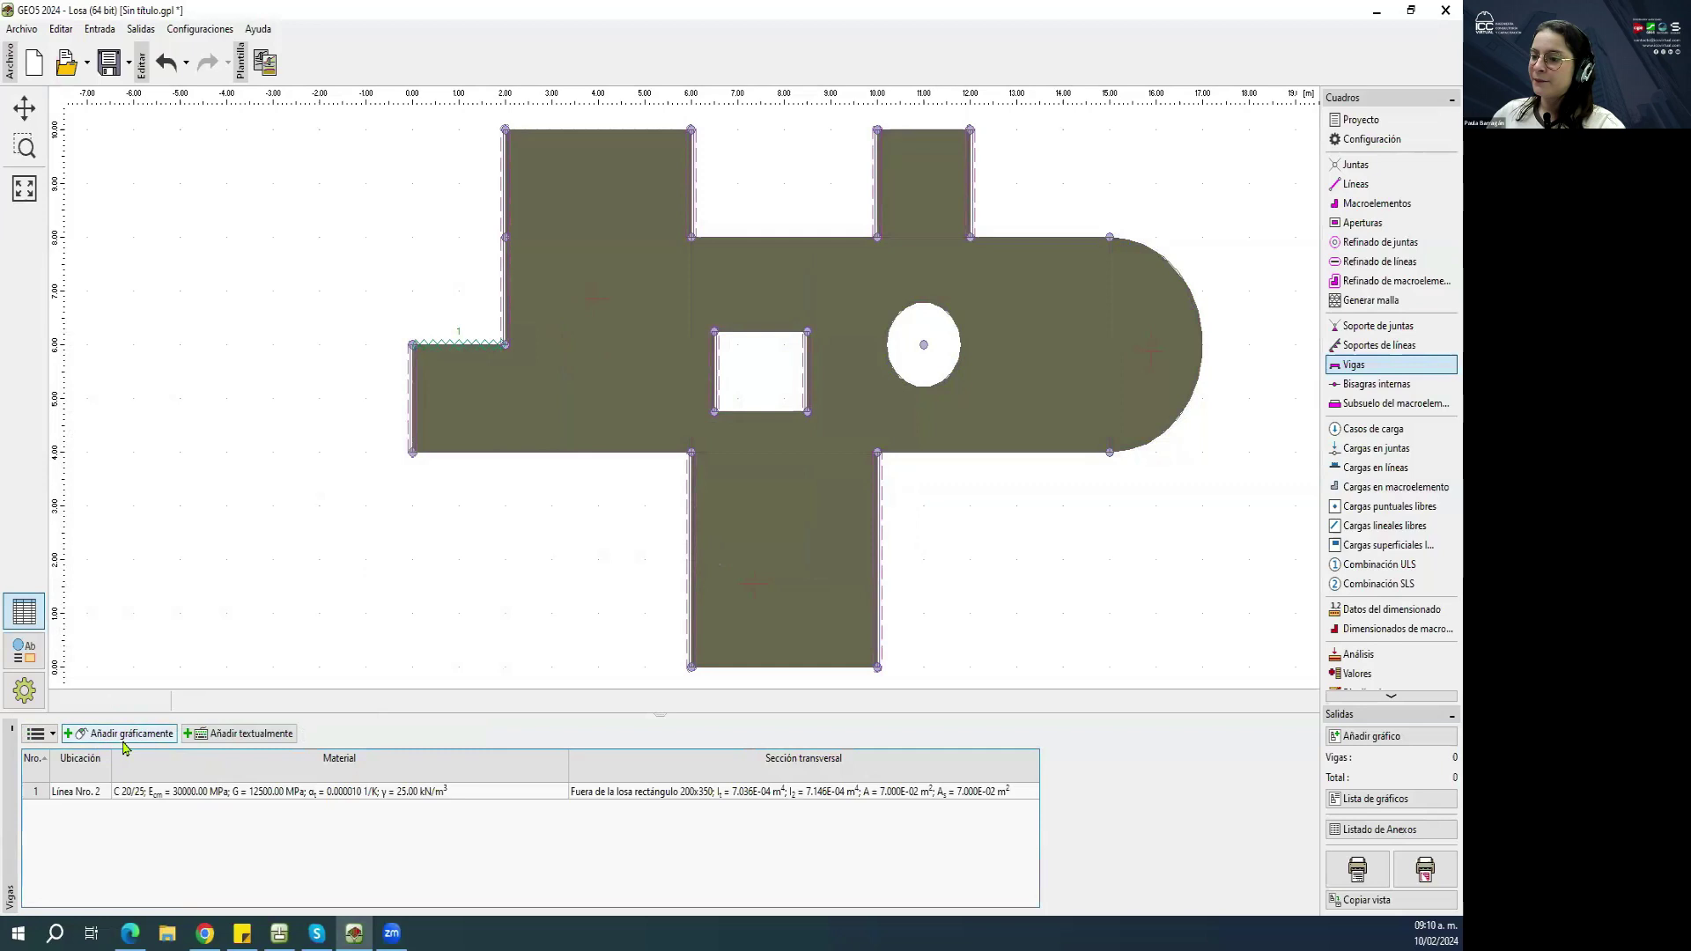
click(135, 793)
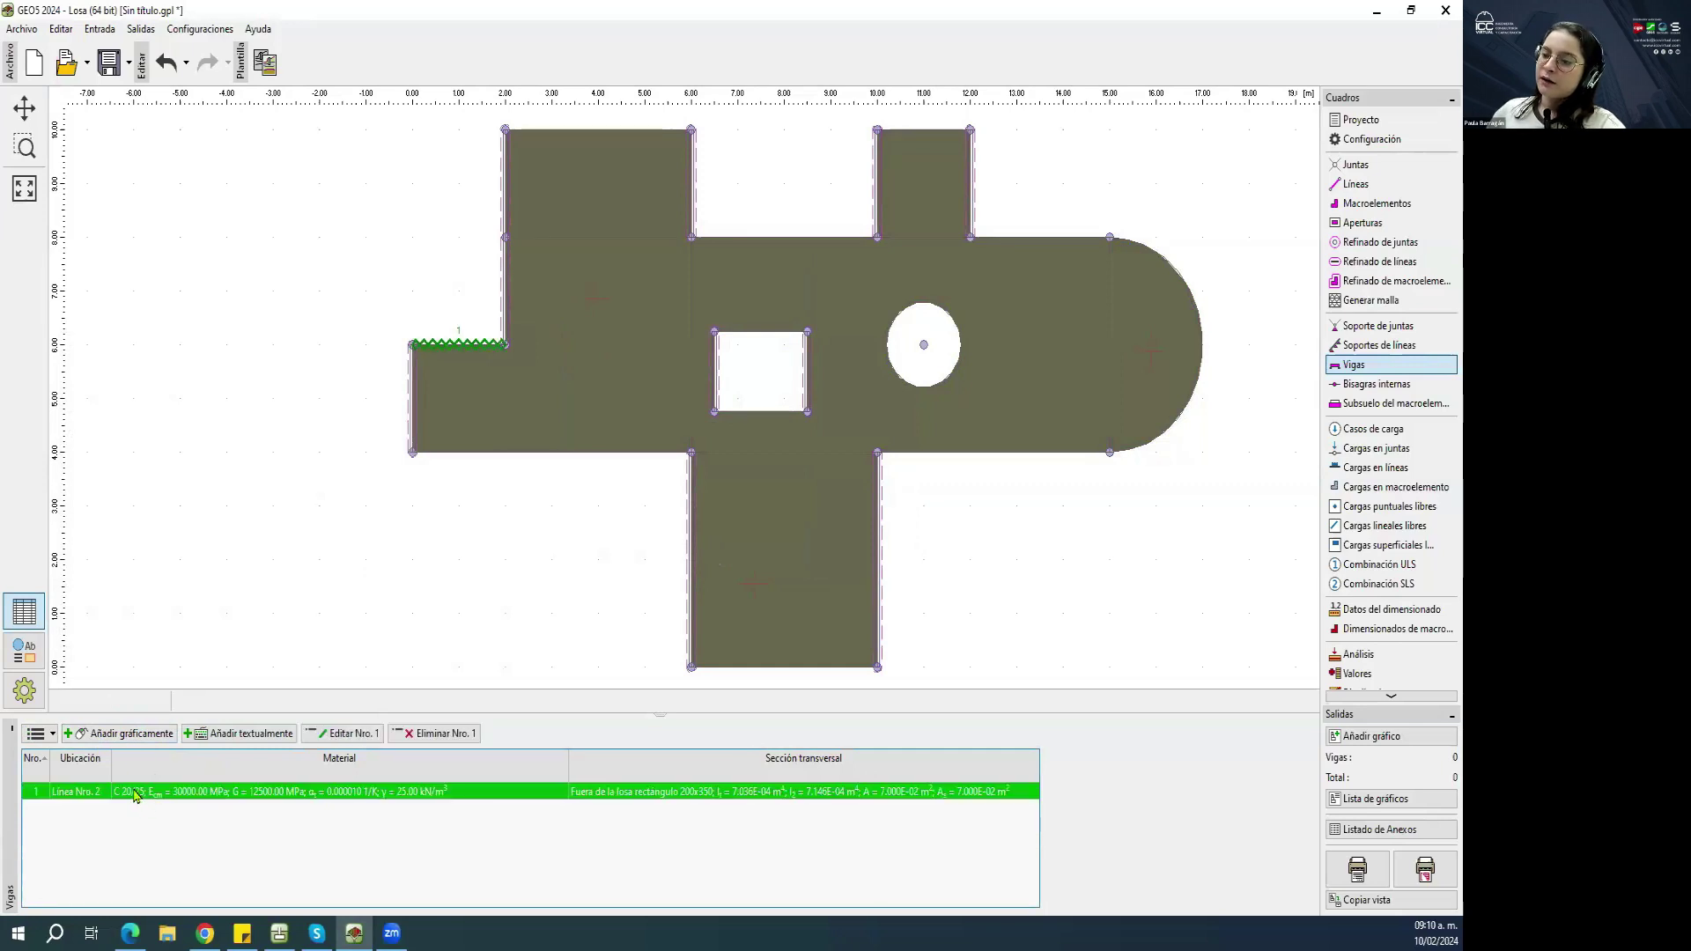
Add C 20/25 concrete beams with the 200x350 mm rectangular section on line 24 and the adjoining segment from x = 6 to 10 m.
click(150, 735)
click(537, 239)
key(Return)
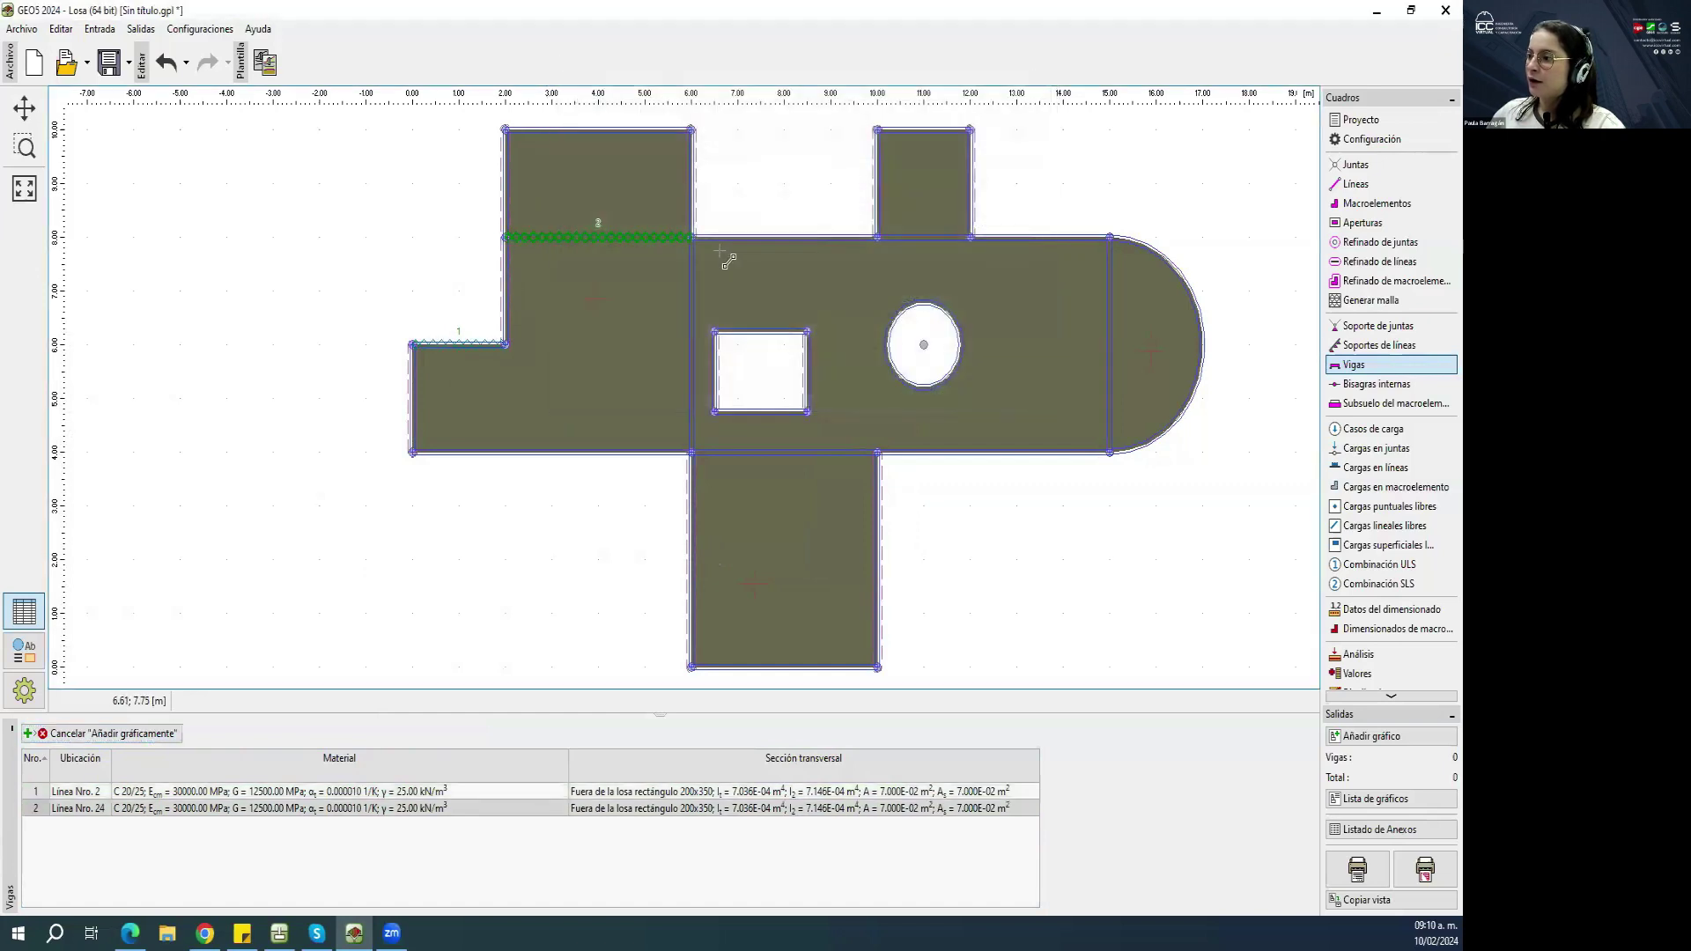
click(713, 246)
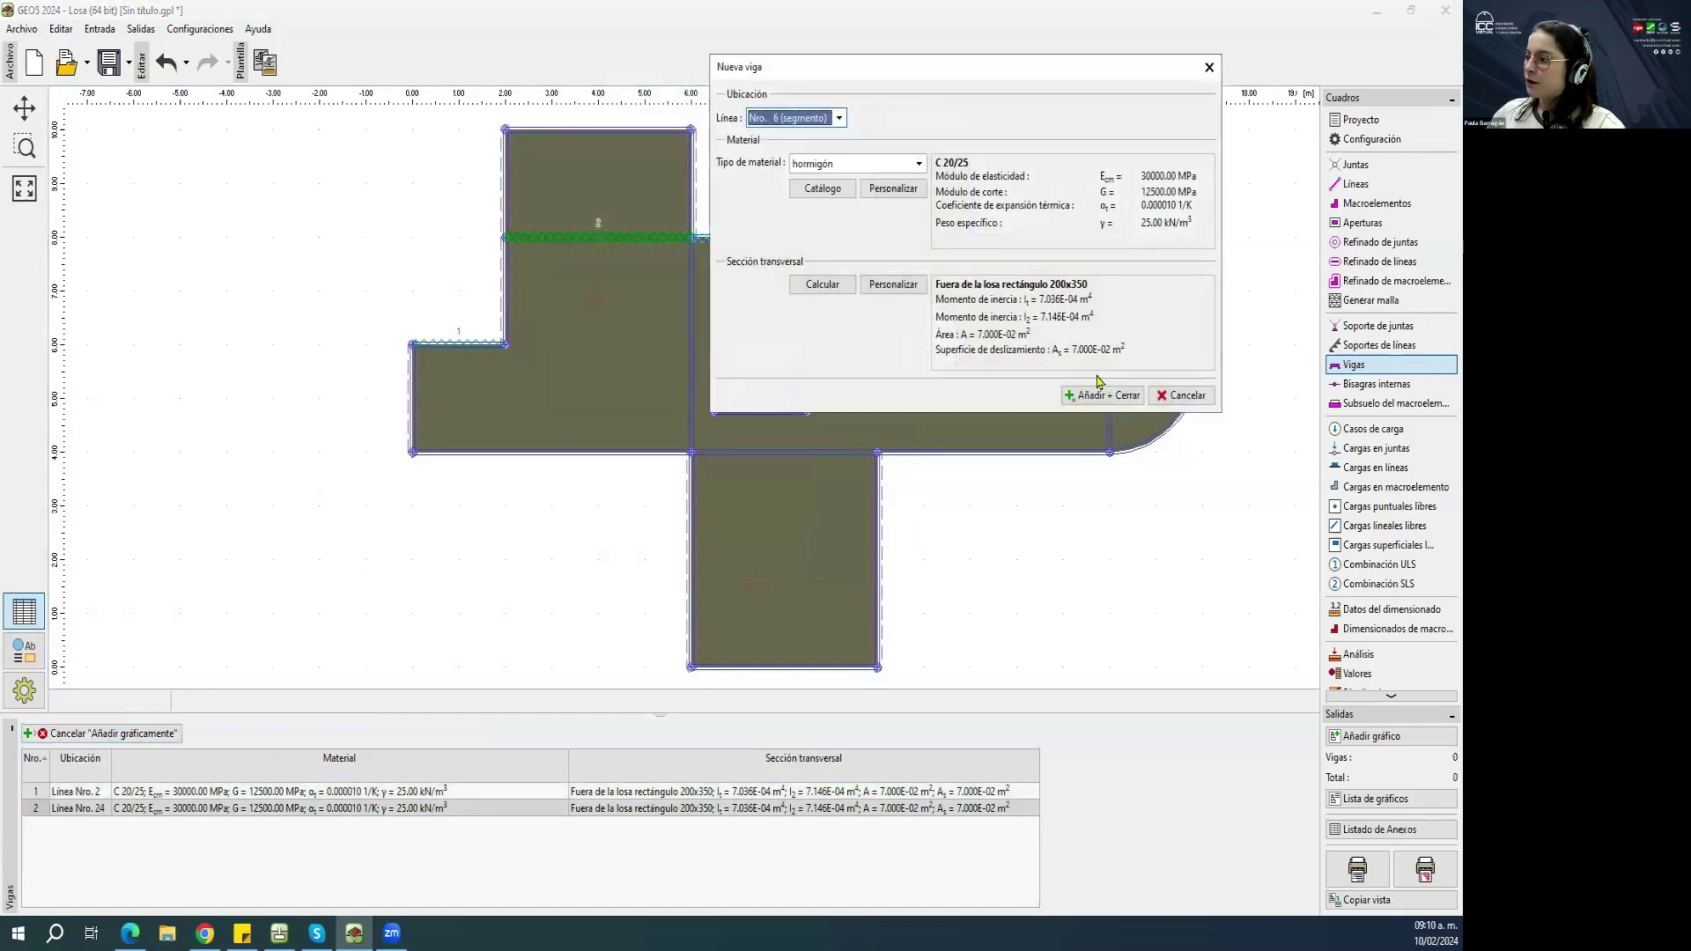
click(1103, 394)
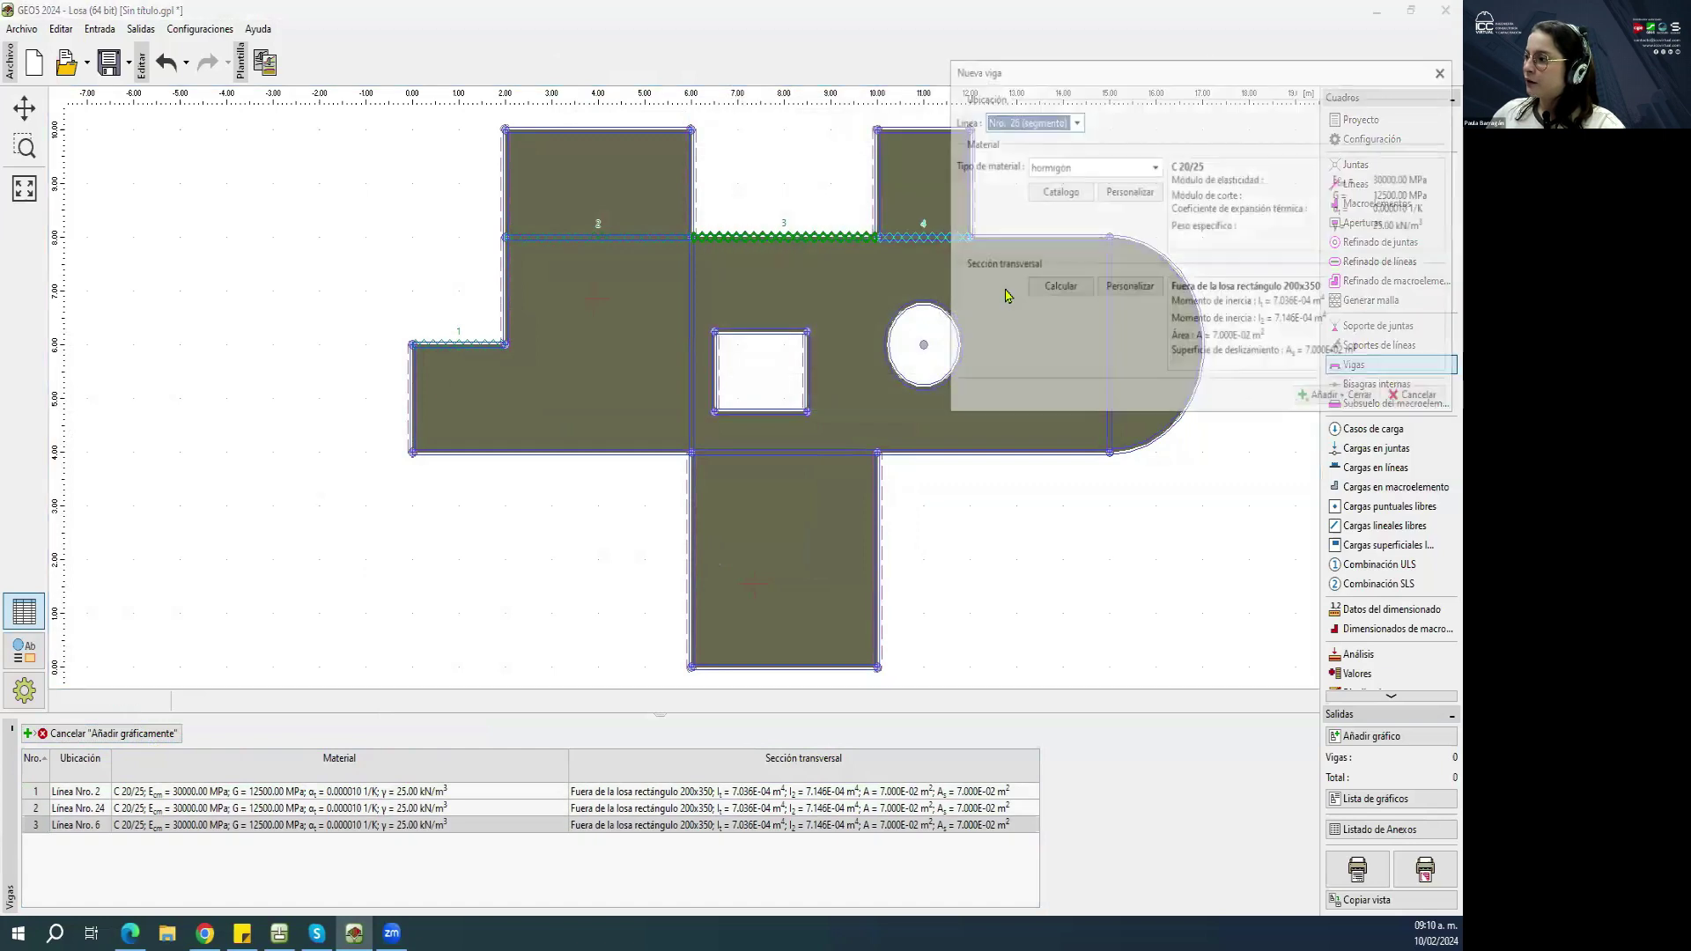
Add C 20/25 concrete beams with the rectangular 200x350 section on lines 26 and 10 along the main slab's upper edge.
click(946, 246)
click(1337, 398)
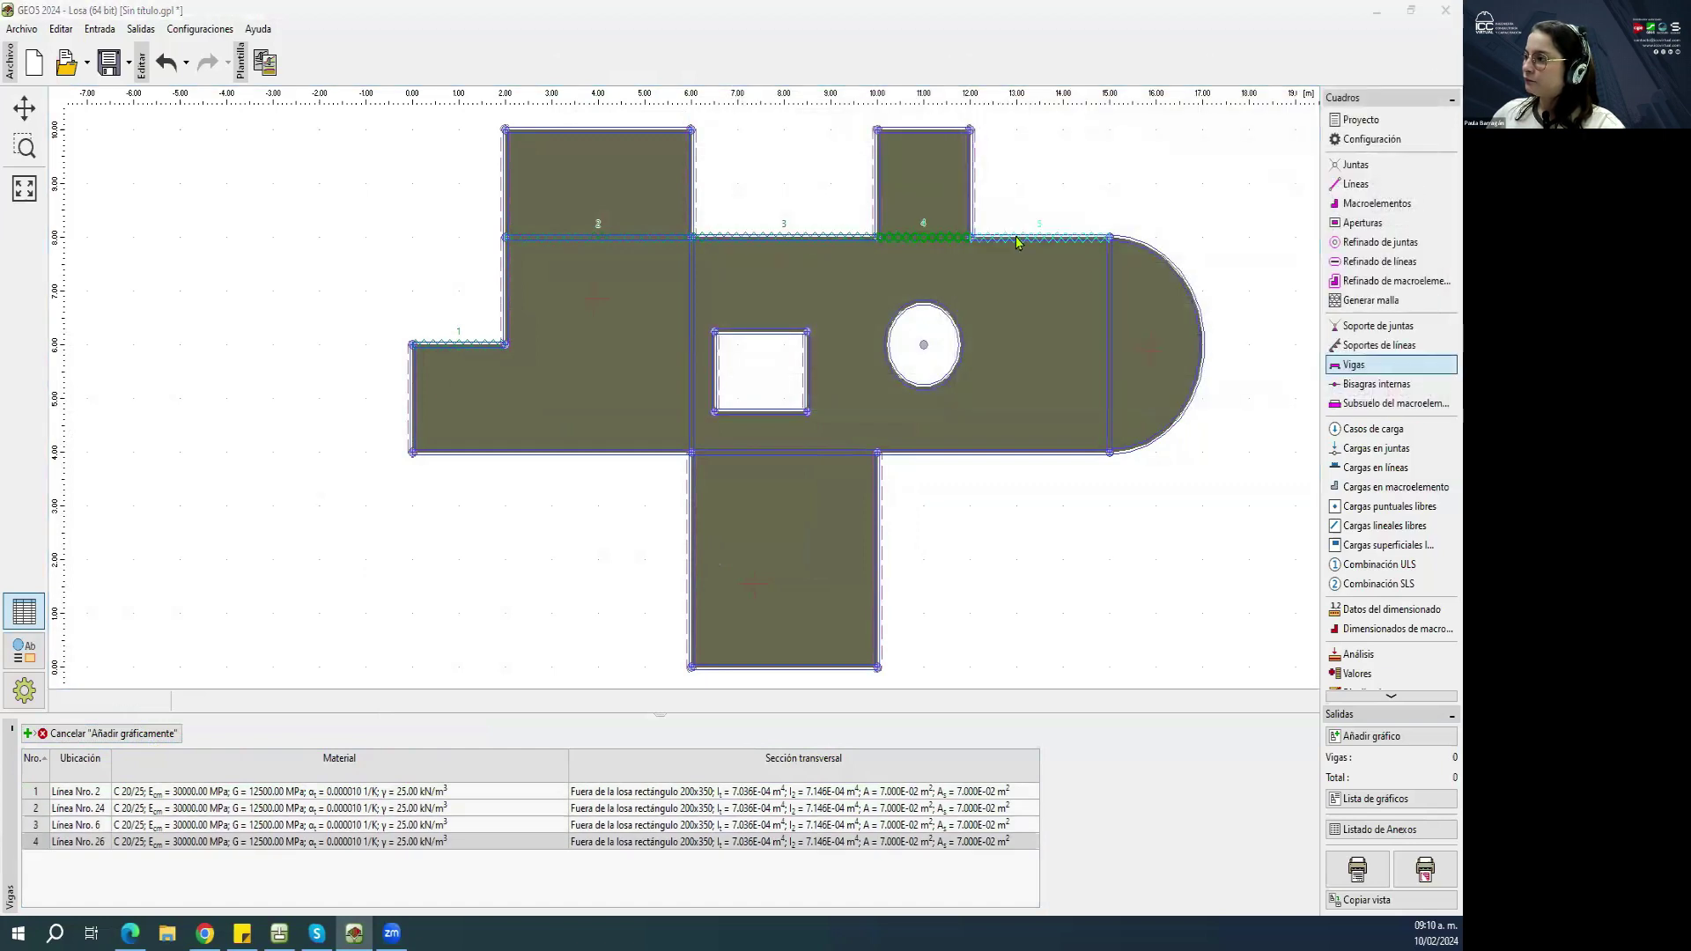
click(1027, 246)
click(1338, 393)
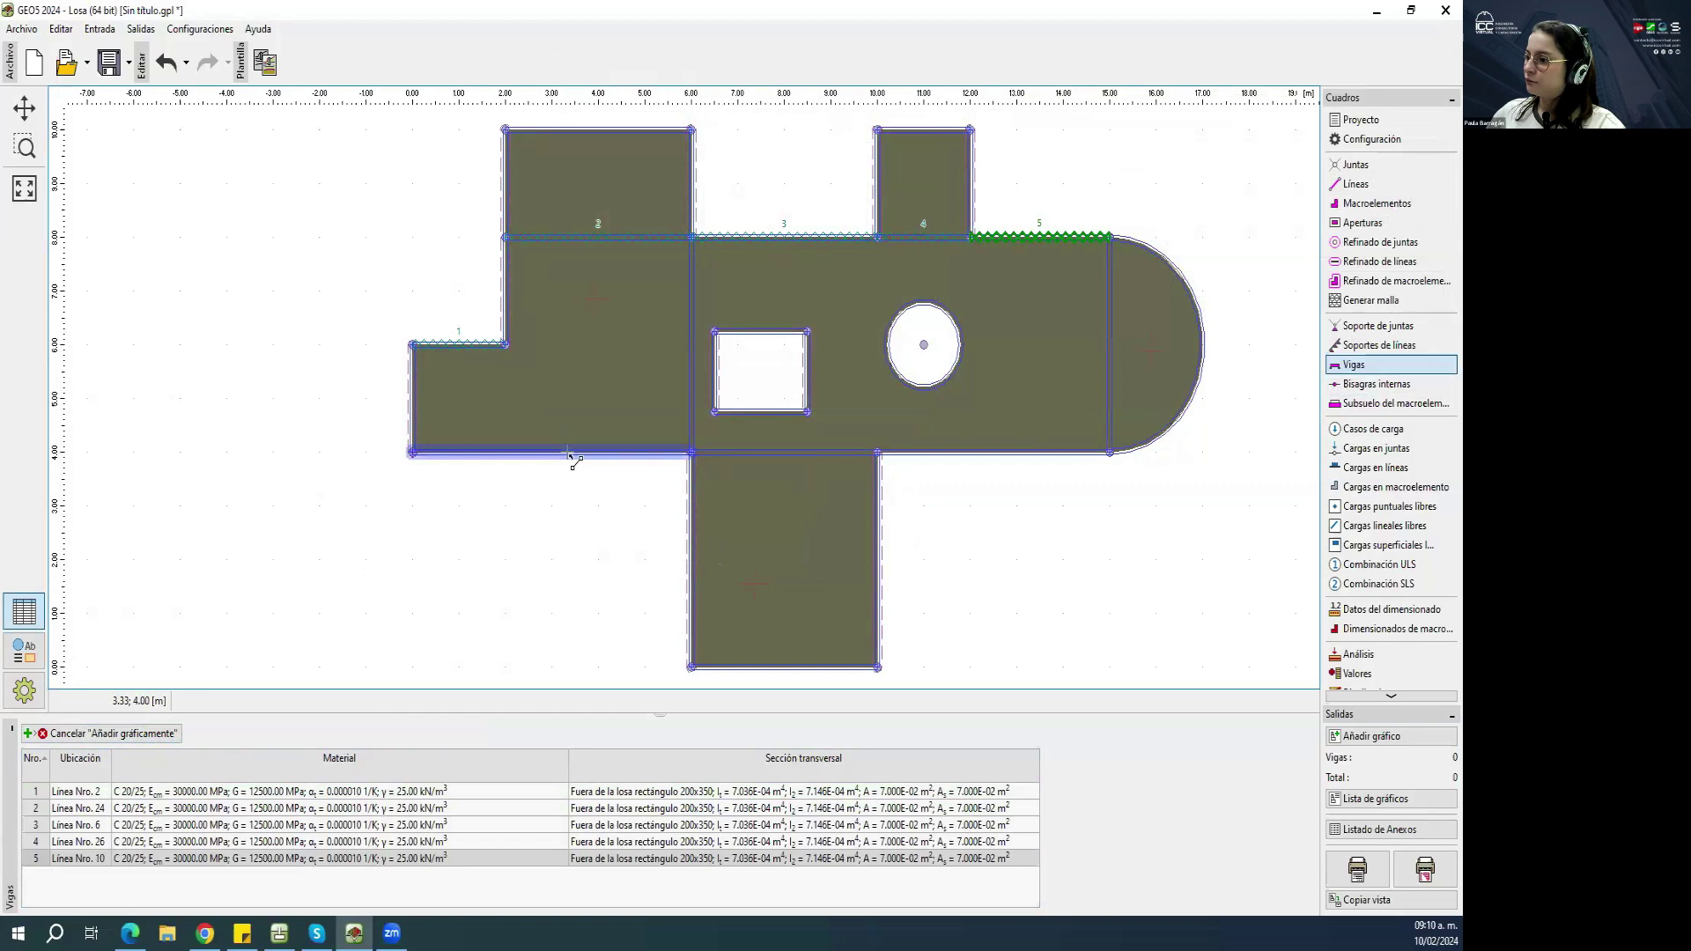
Add the same 200x350 concrete beams on lines 16, 25 and 12 along the main slab's lower edge and on line 14 at the lower wing's end.
click(573, 453)
click(981, 610)
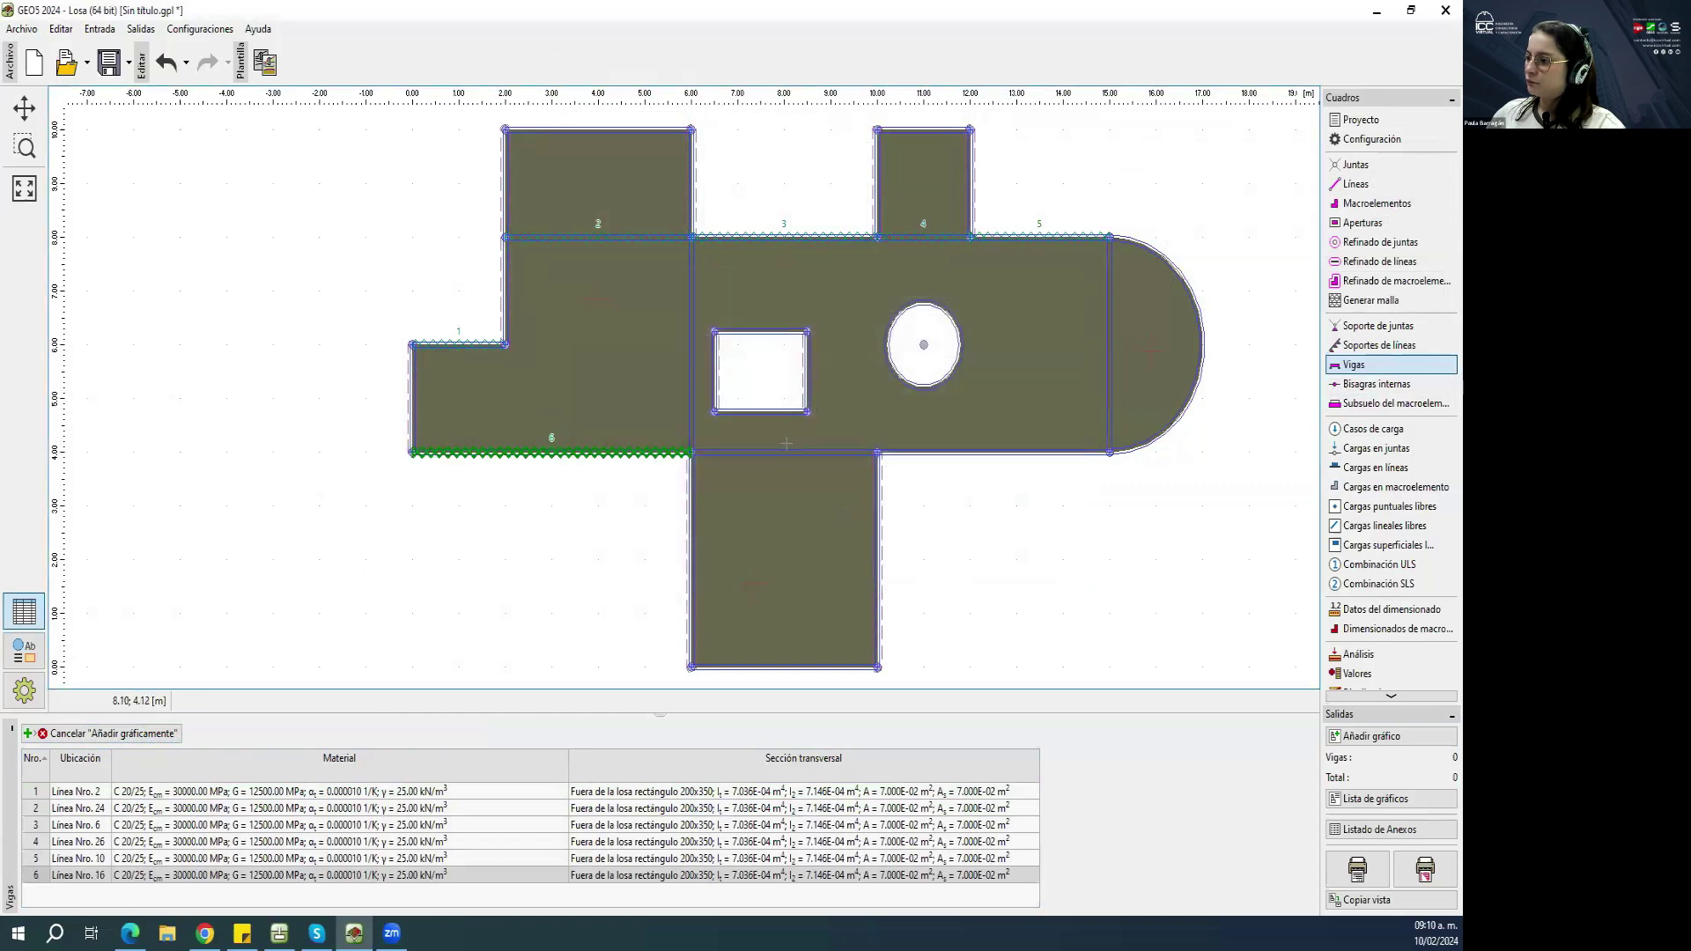
click(798, 456)
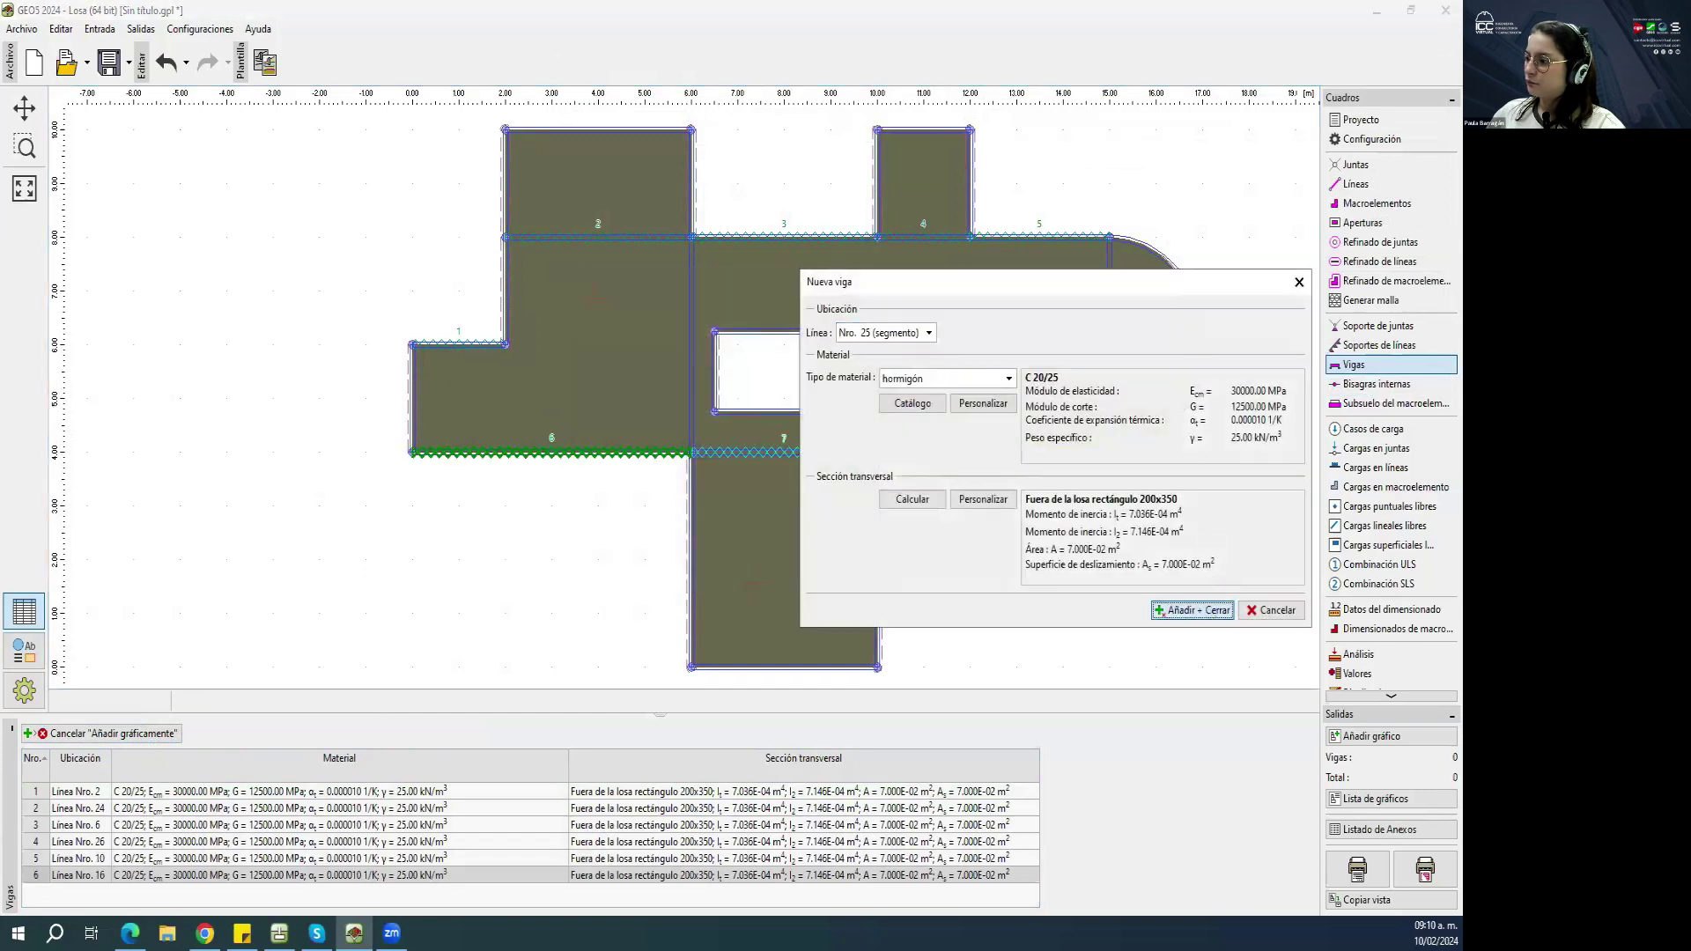
click(1180, 608)
click(1000, 454)
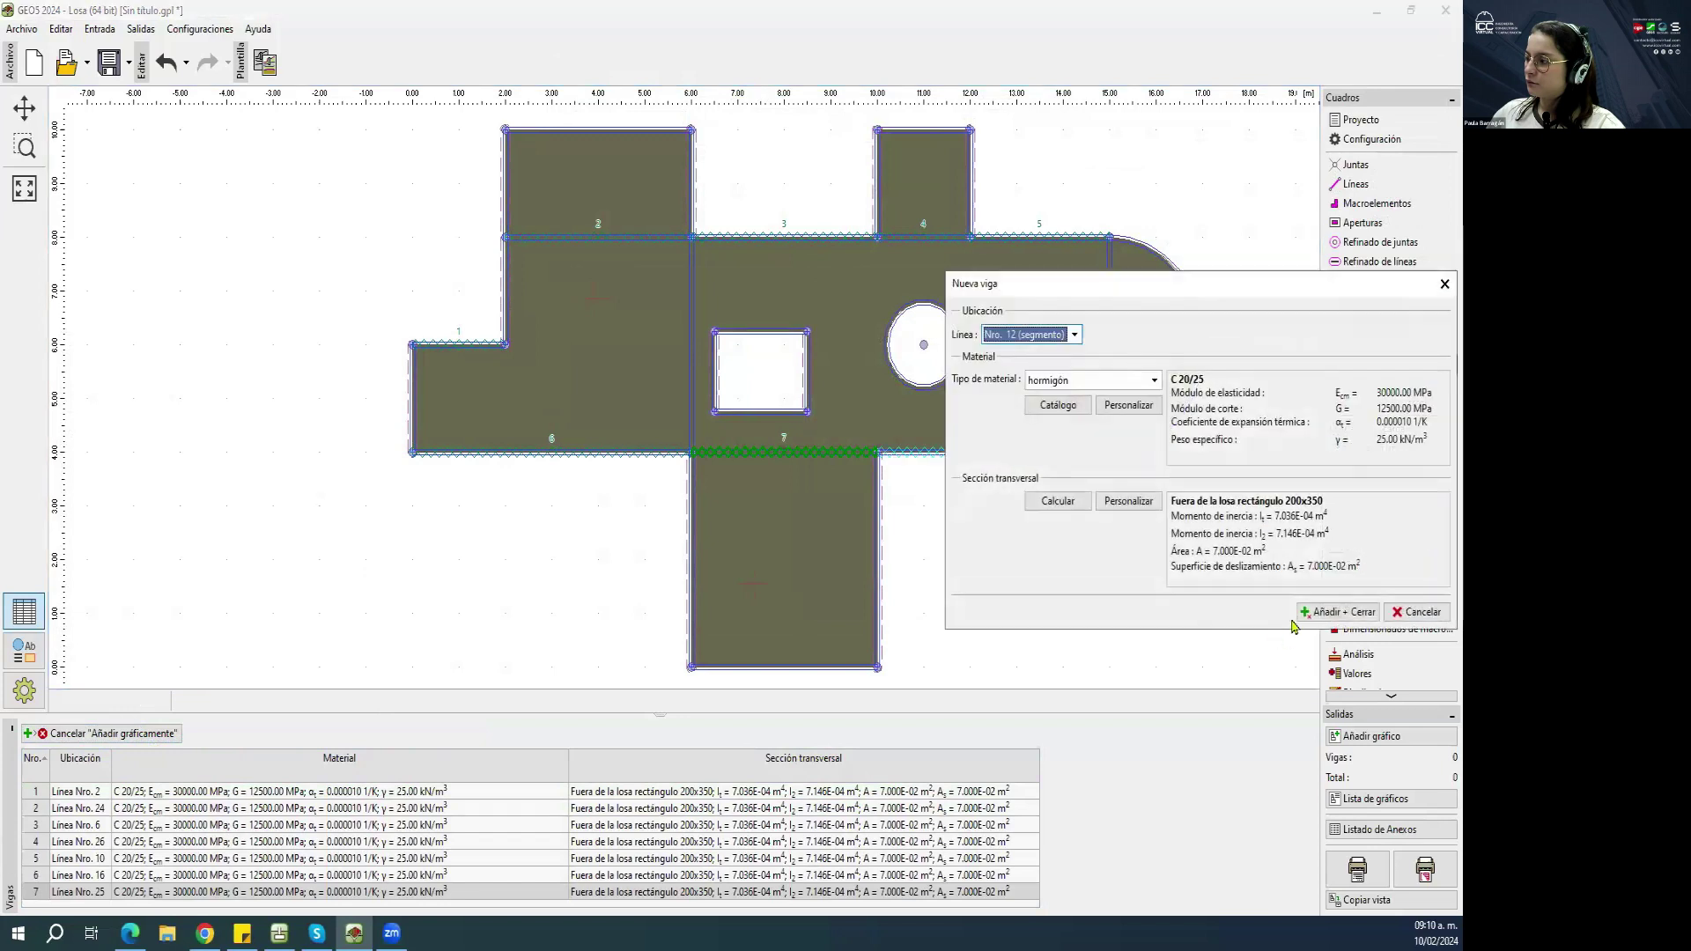
click(1310, 614)
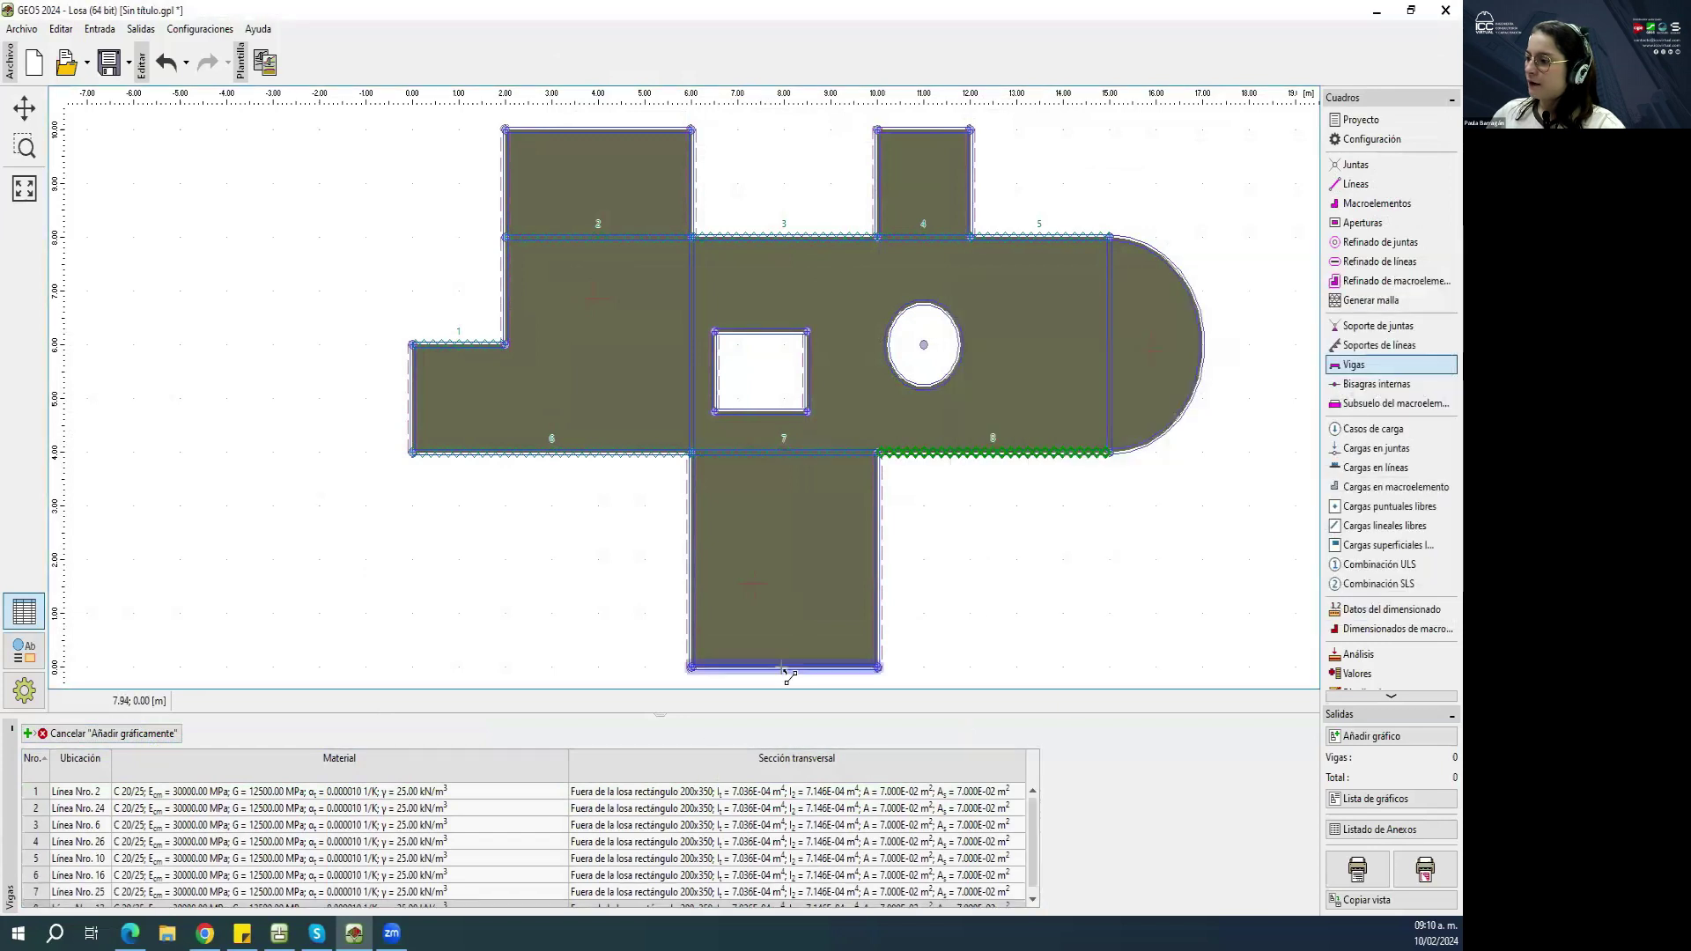
click(783, 667)
click(1178, 825)
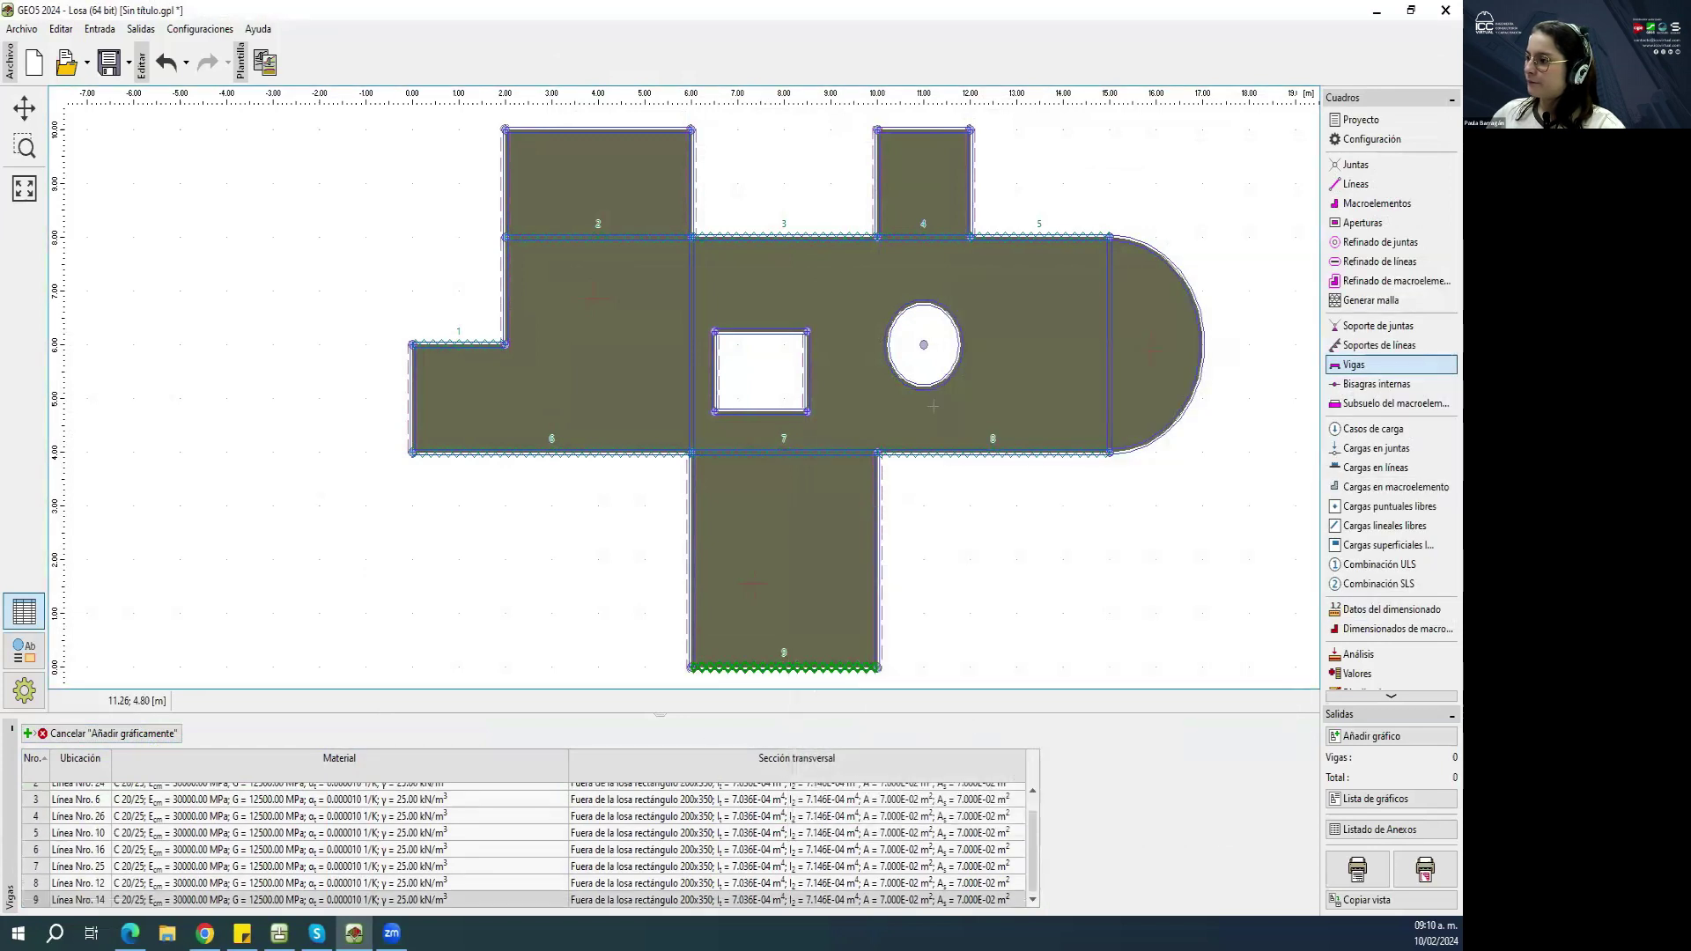
Add 200x350 concrete beams on lines 21 and 19 of the rectangular opening and on circular line 22 around the round opening.
click(730, 333)
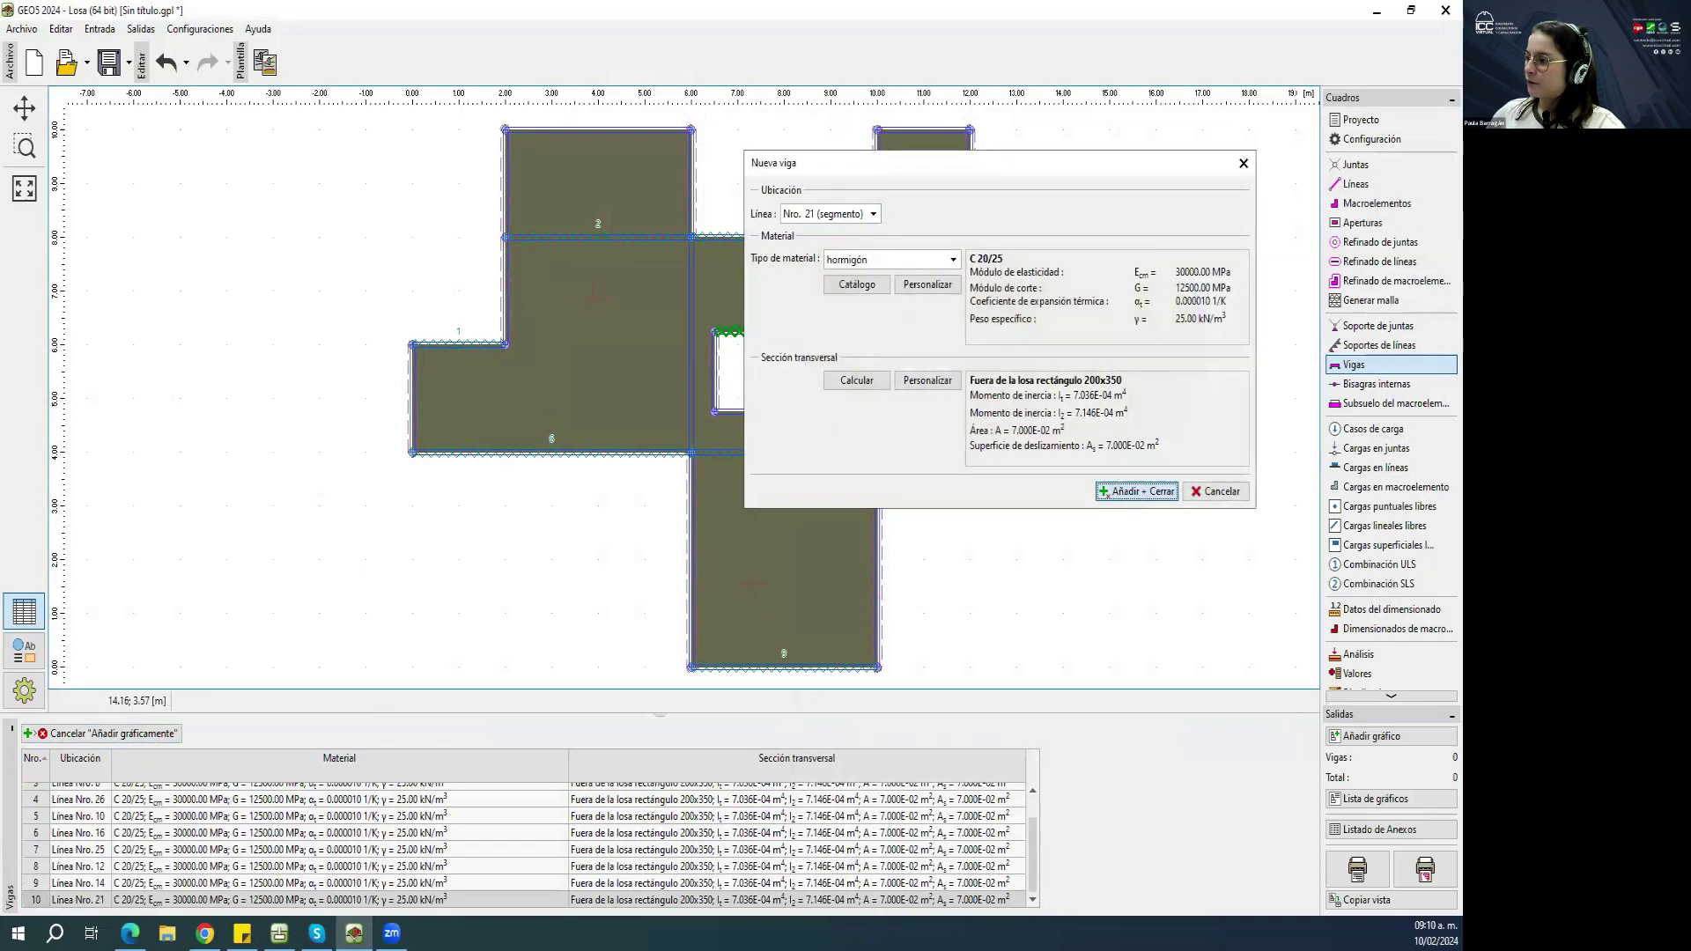
click(1138, 494)
click(765, 410)
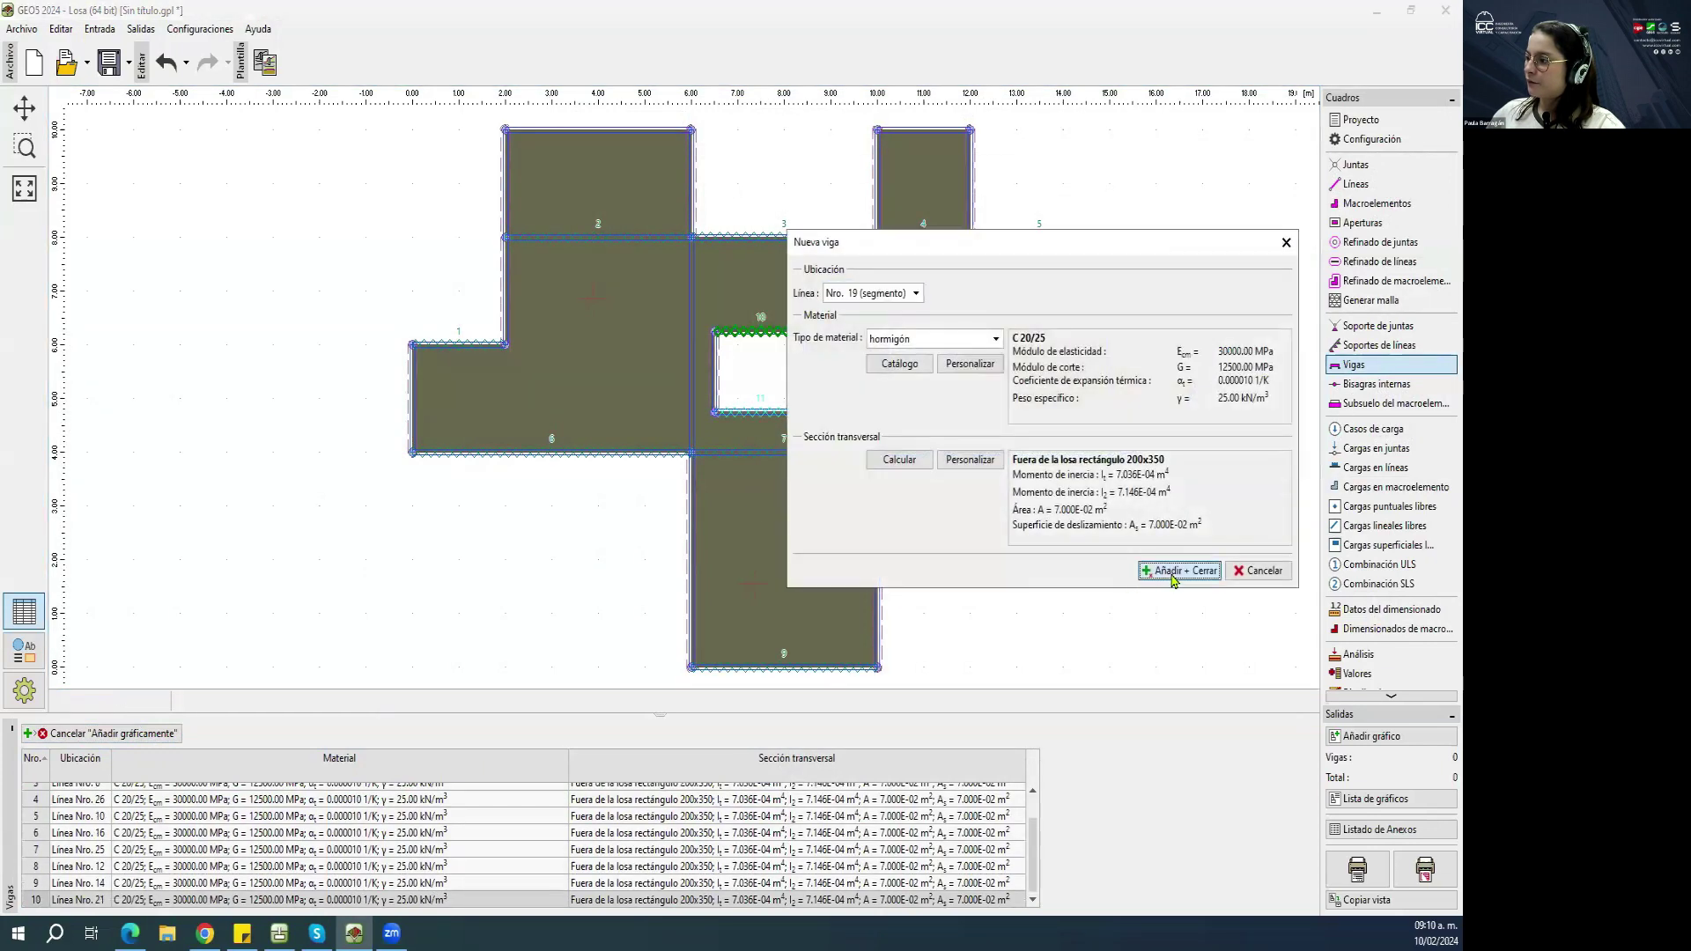
click(1178, 576)
click(952, 400)
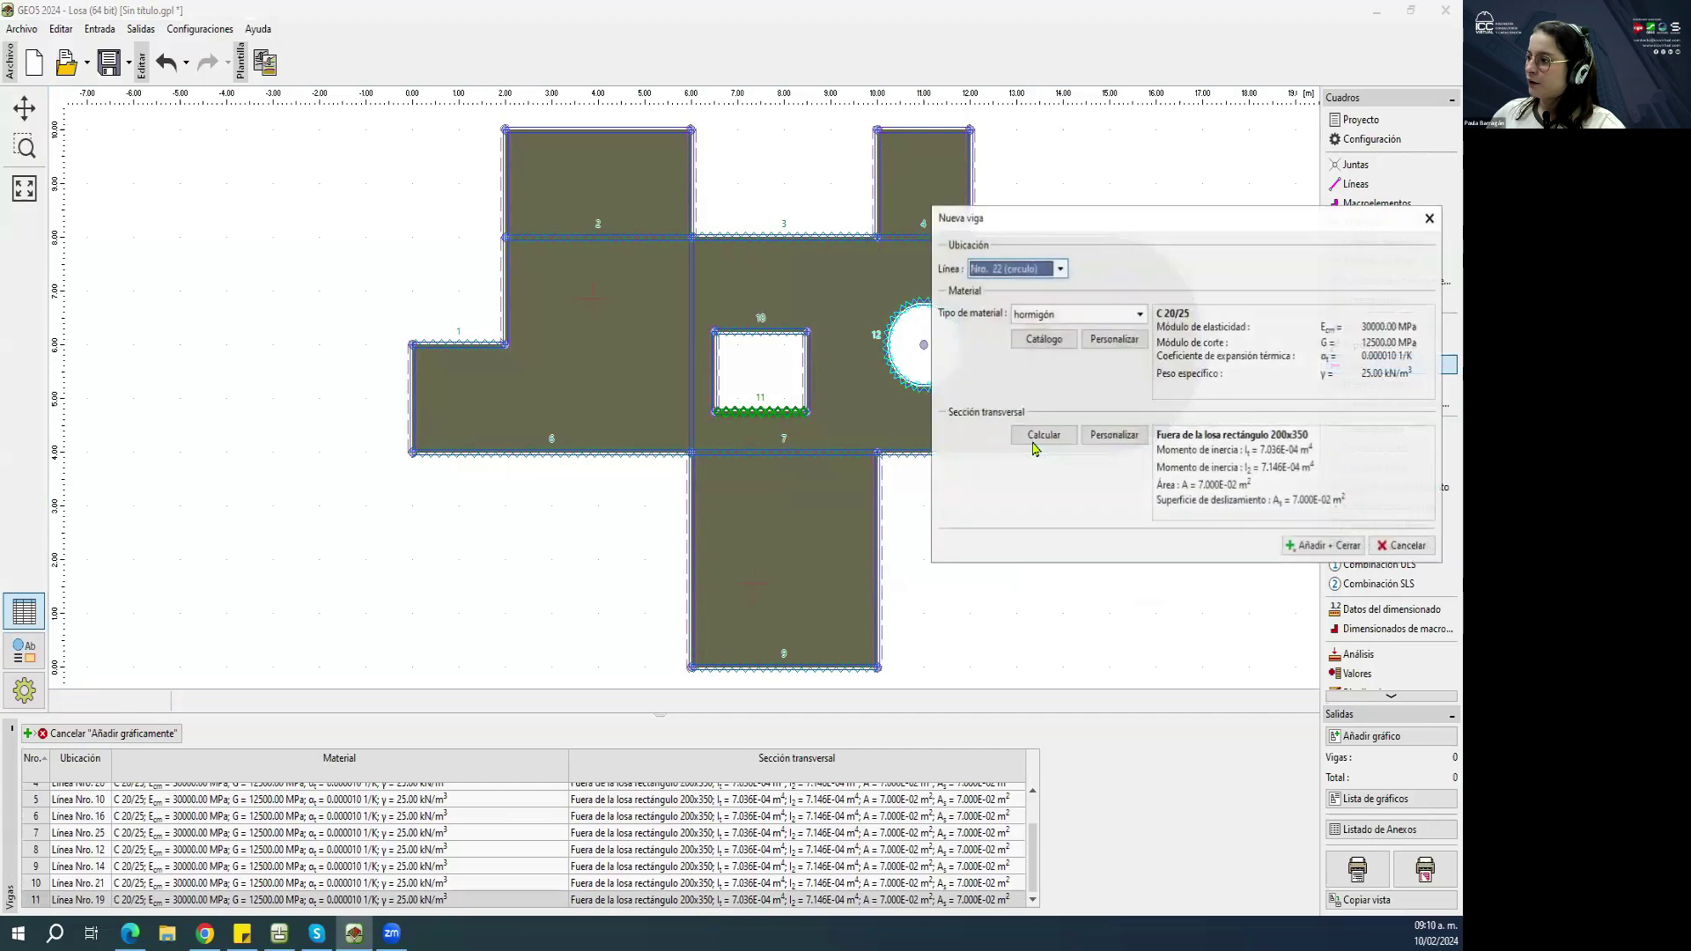
click(1323, 545)
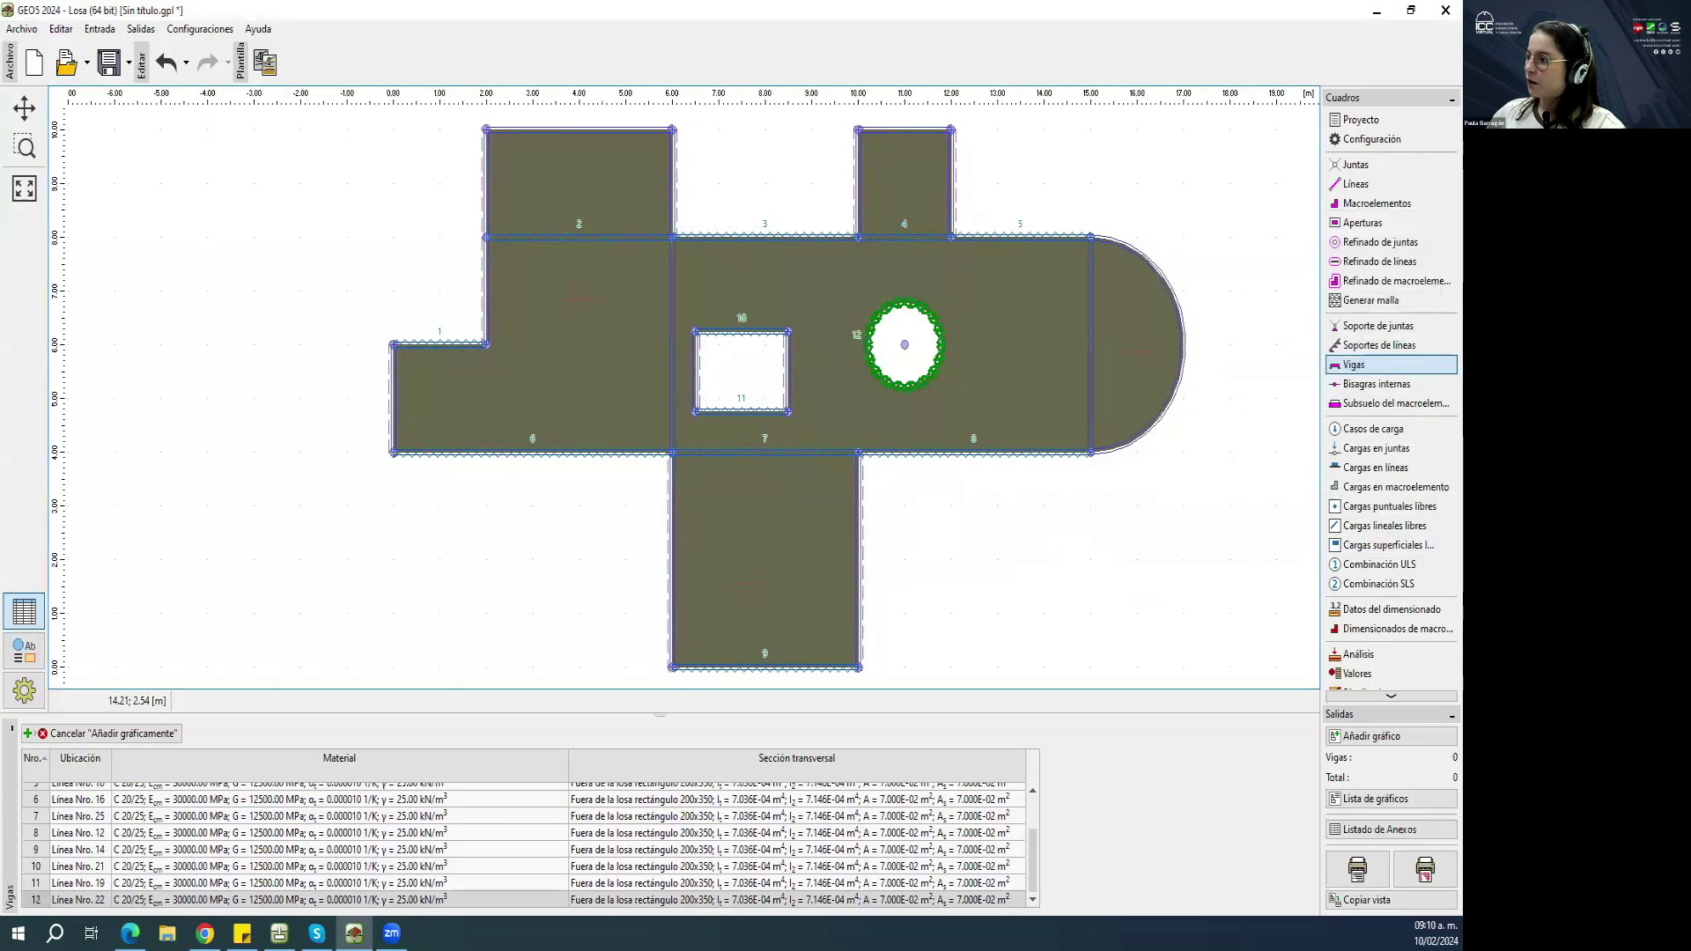
Add 200x350 concrete beams on lines 4 and 8 at the upper edges of the two upper wings and finish adding beams.
click(589, 129)
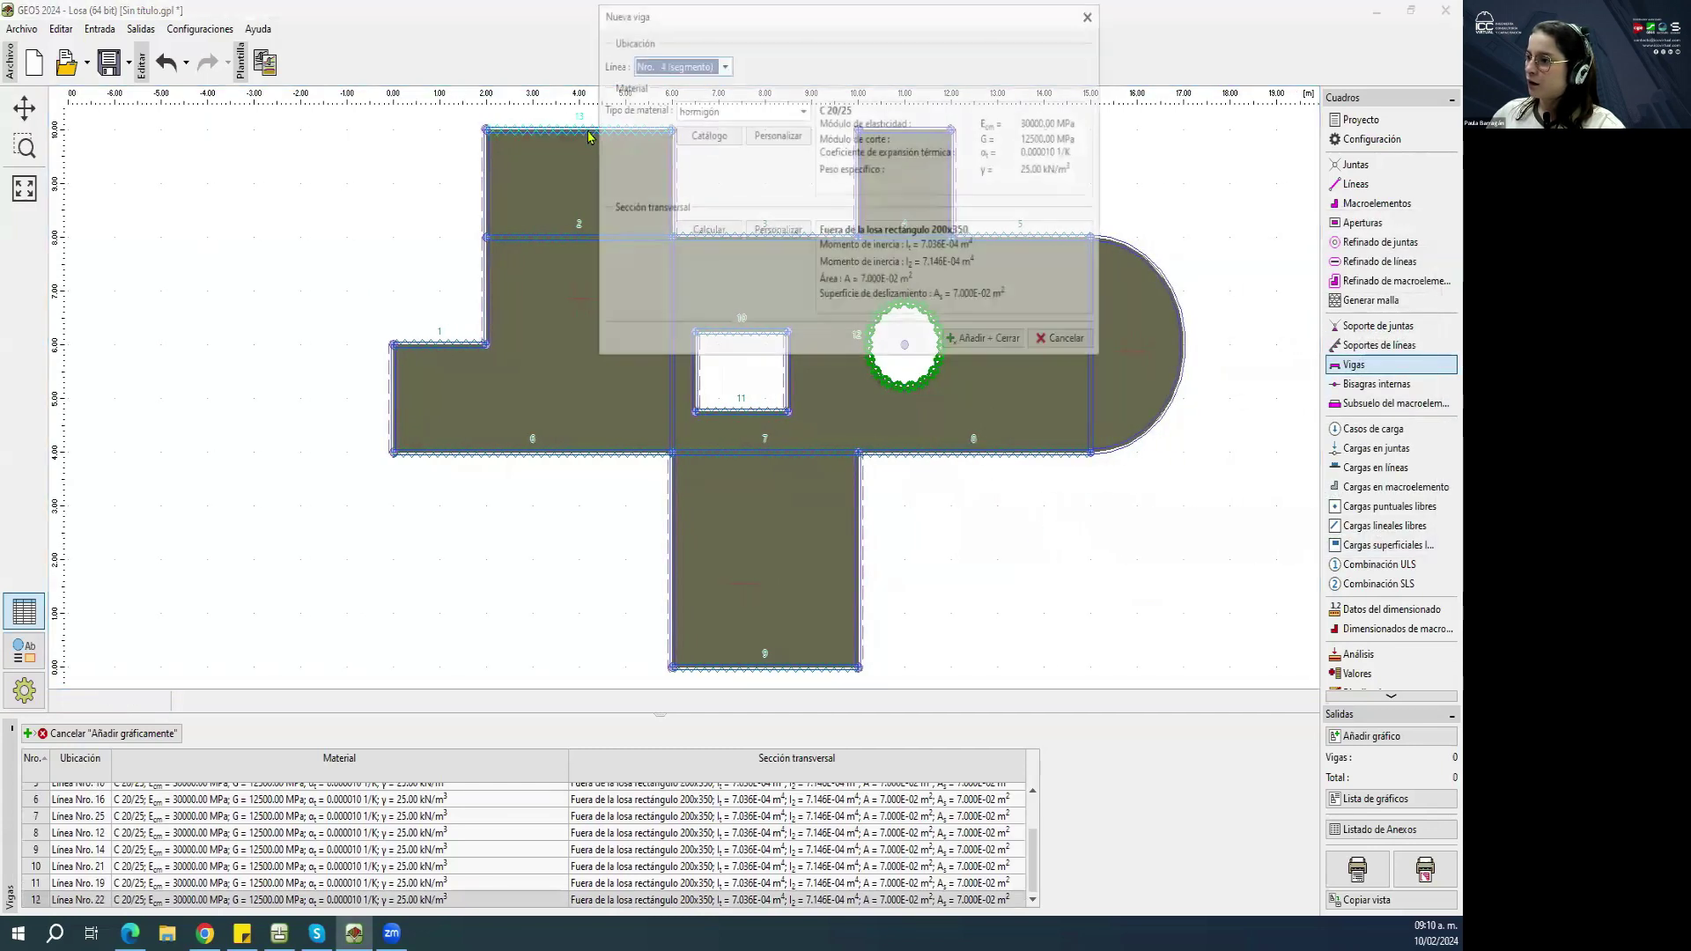
click(993, 340)
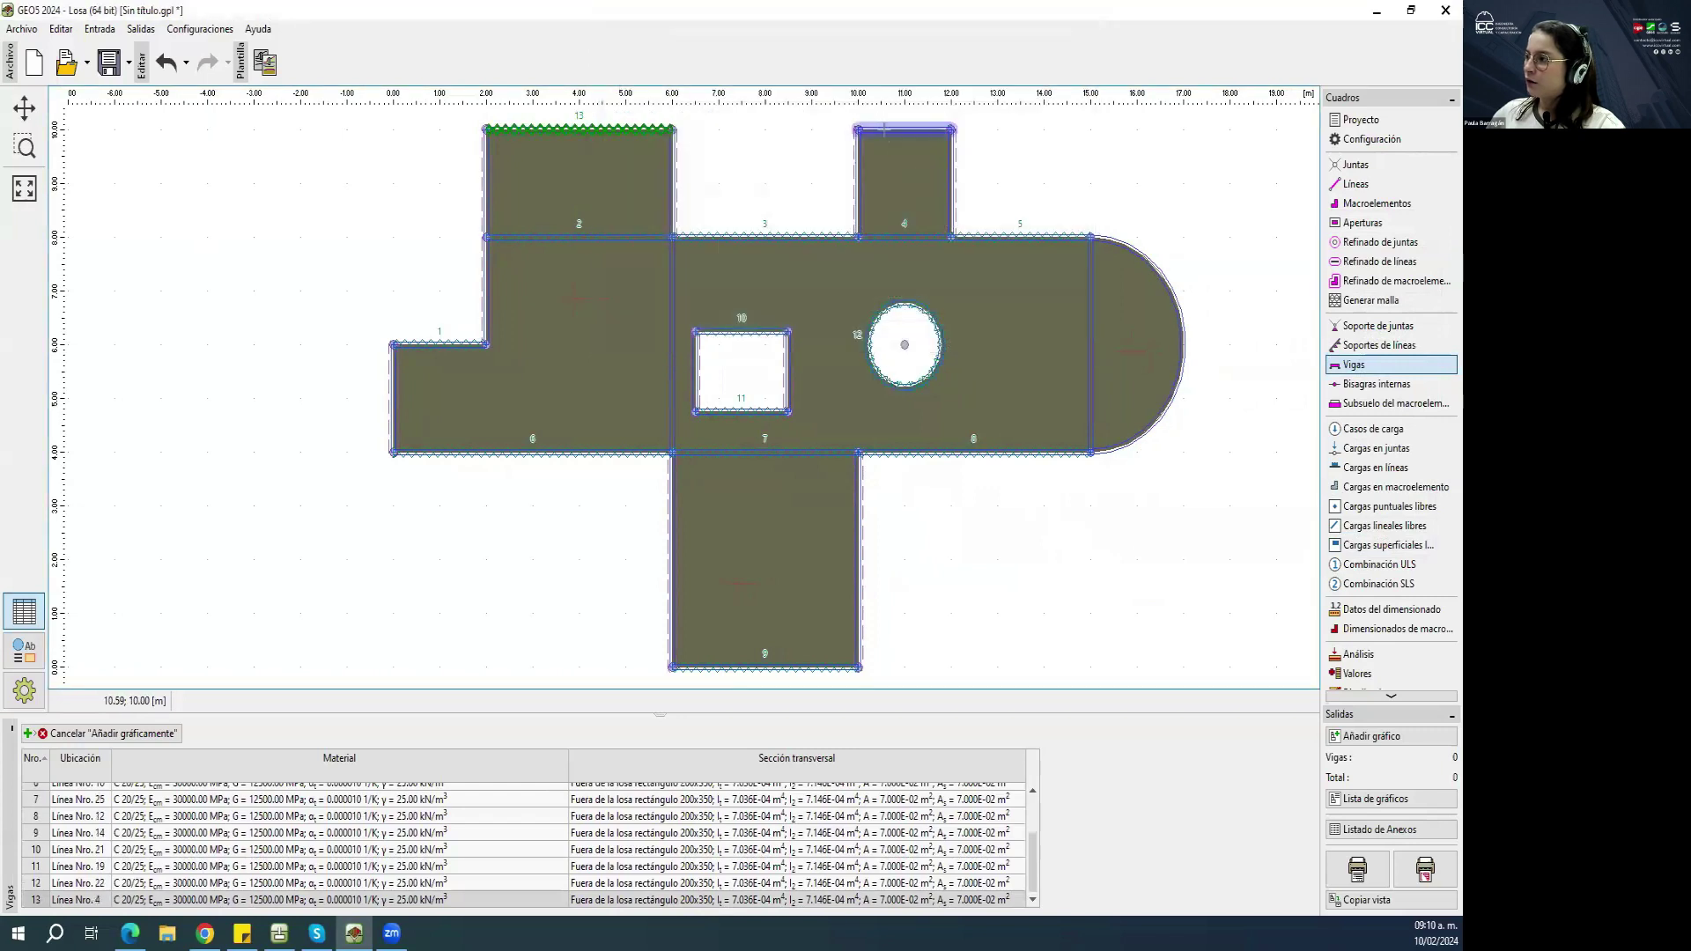
click(904, 130)
click(1273, 339)
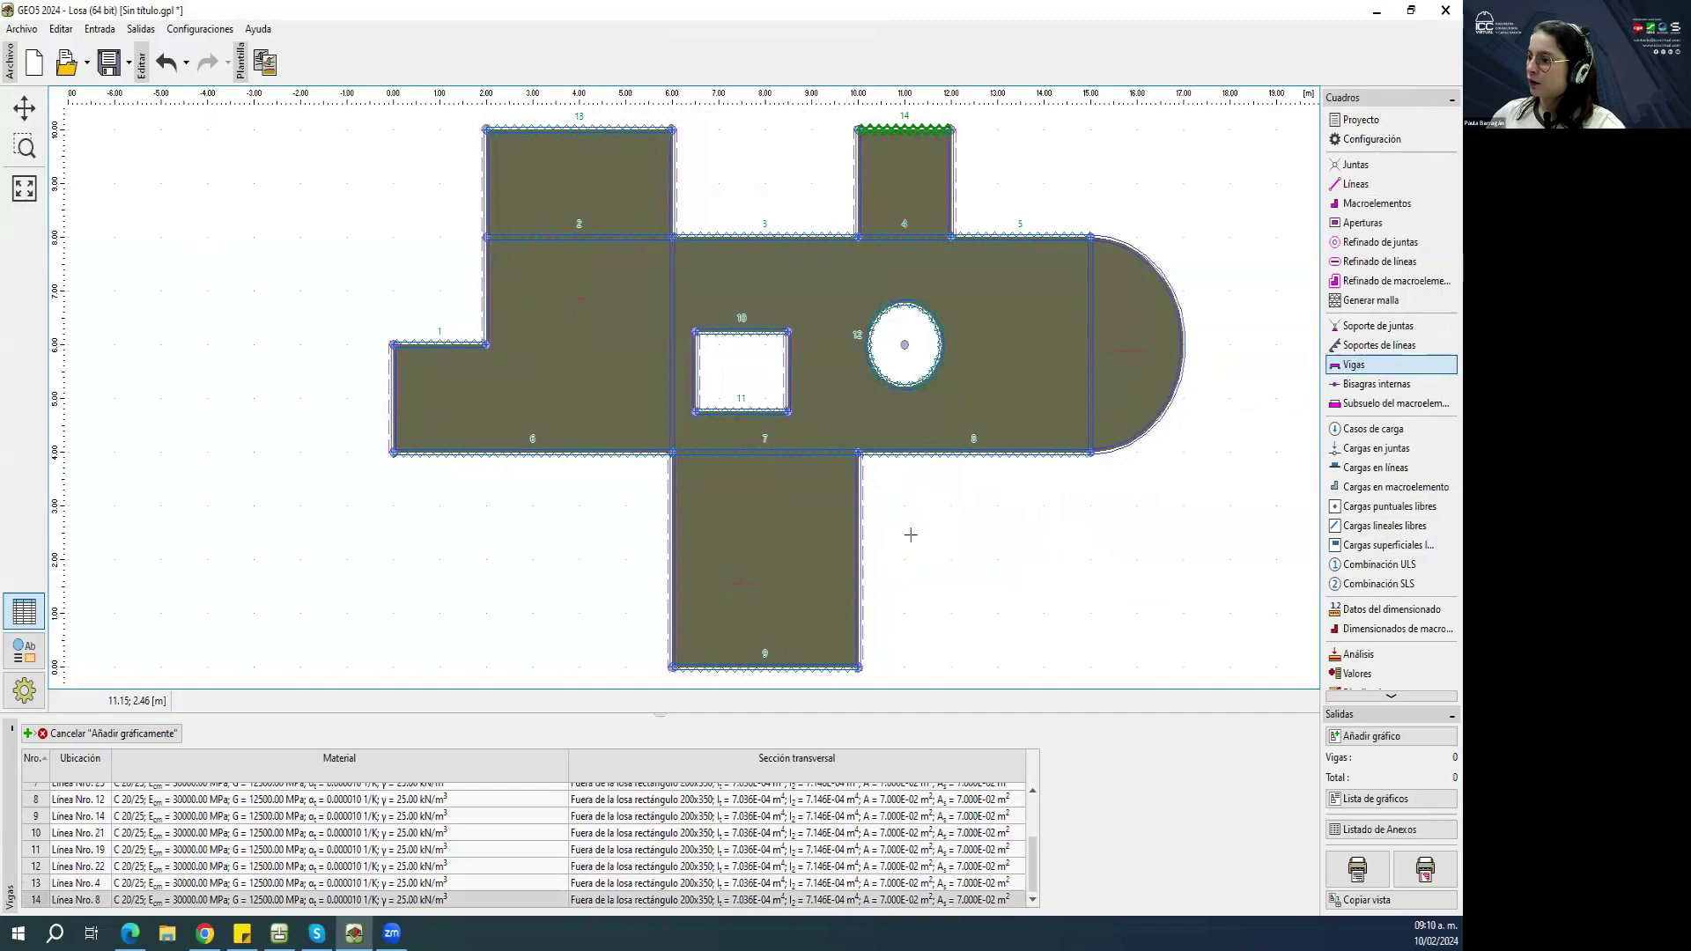
click(157, 732)
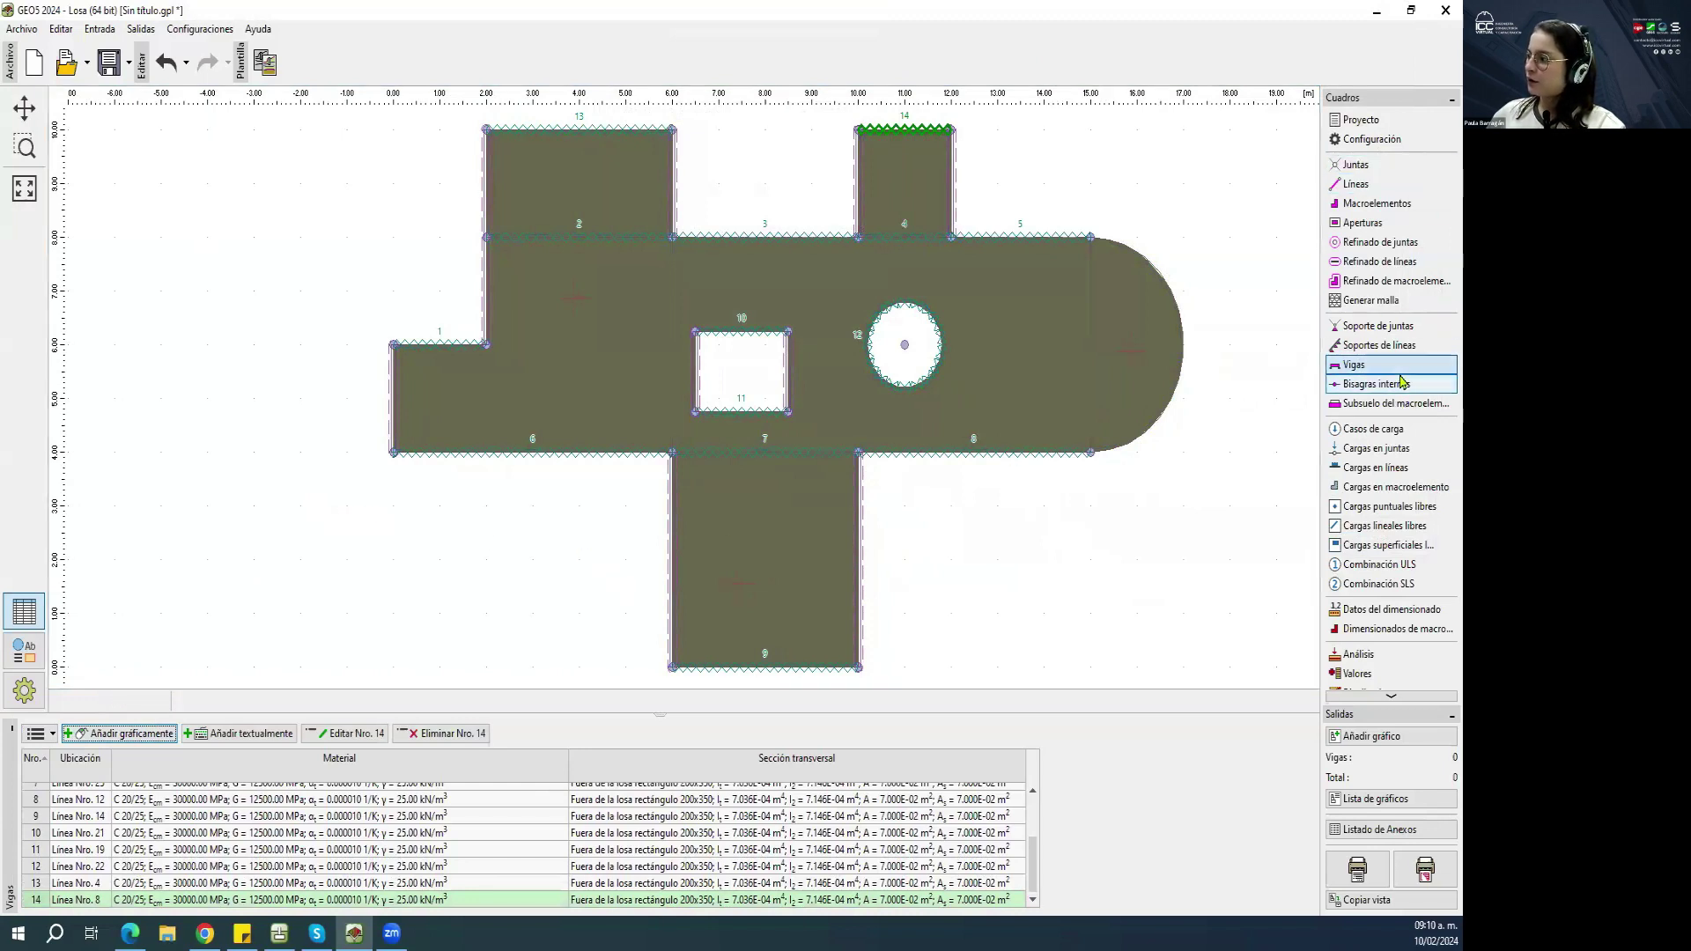
Start a new internal hinge on line 11, between the main slab and the semicircular end, with the libre type about T.
click(1376, 387)
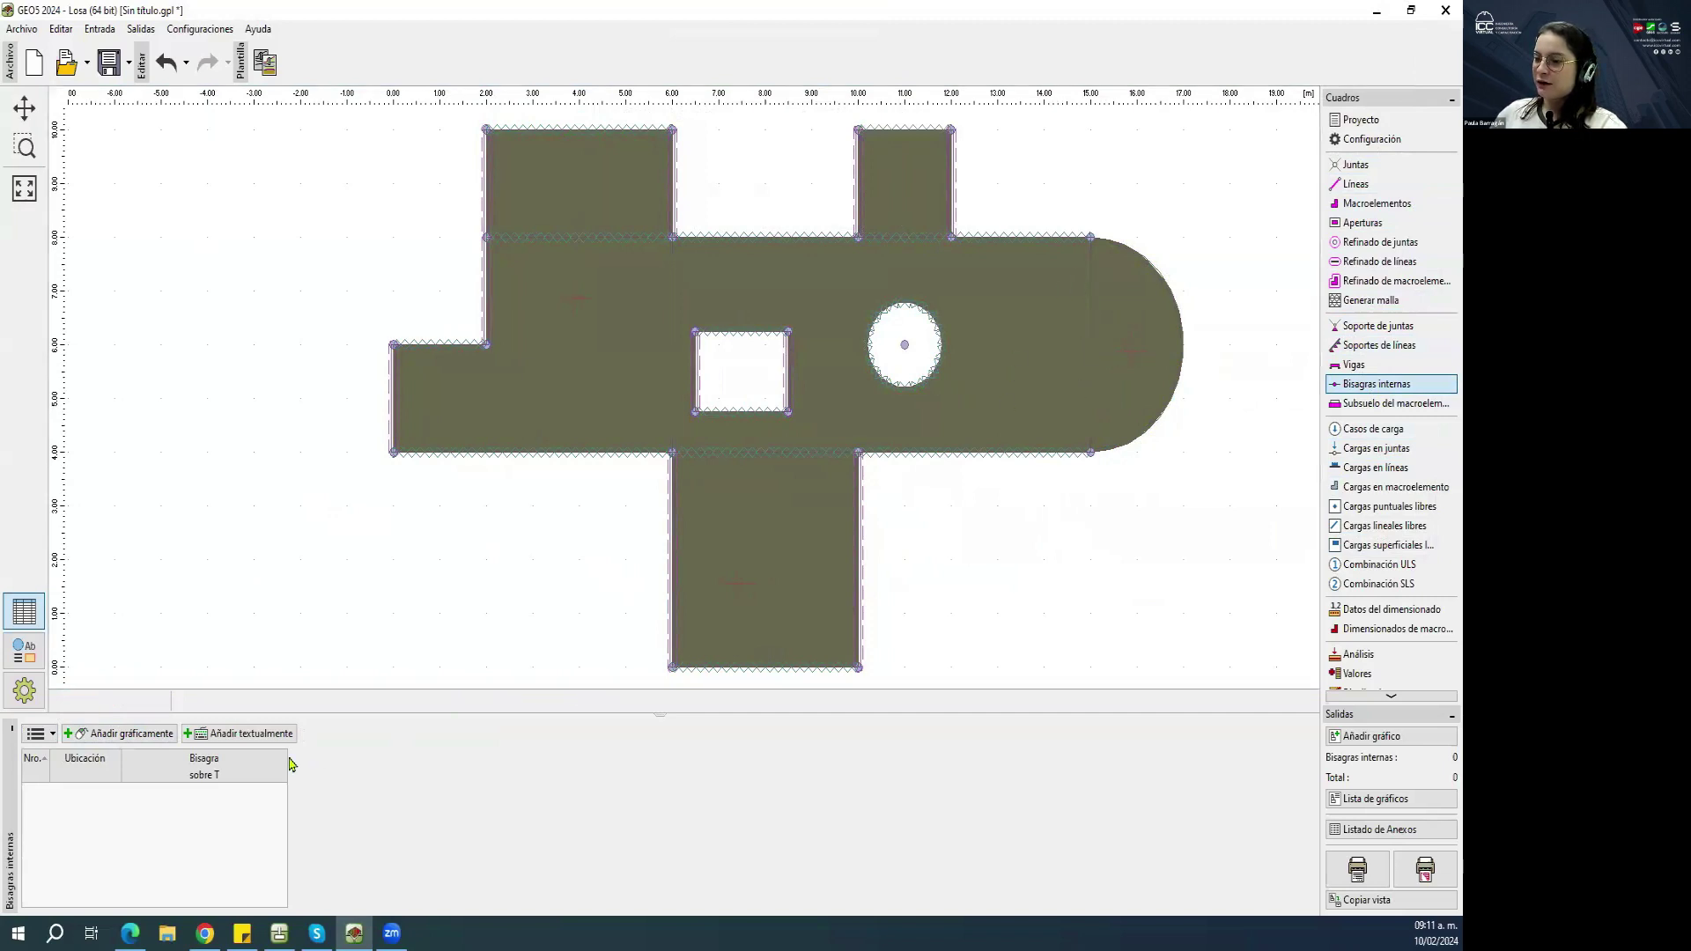
click(125, 733)
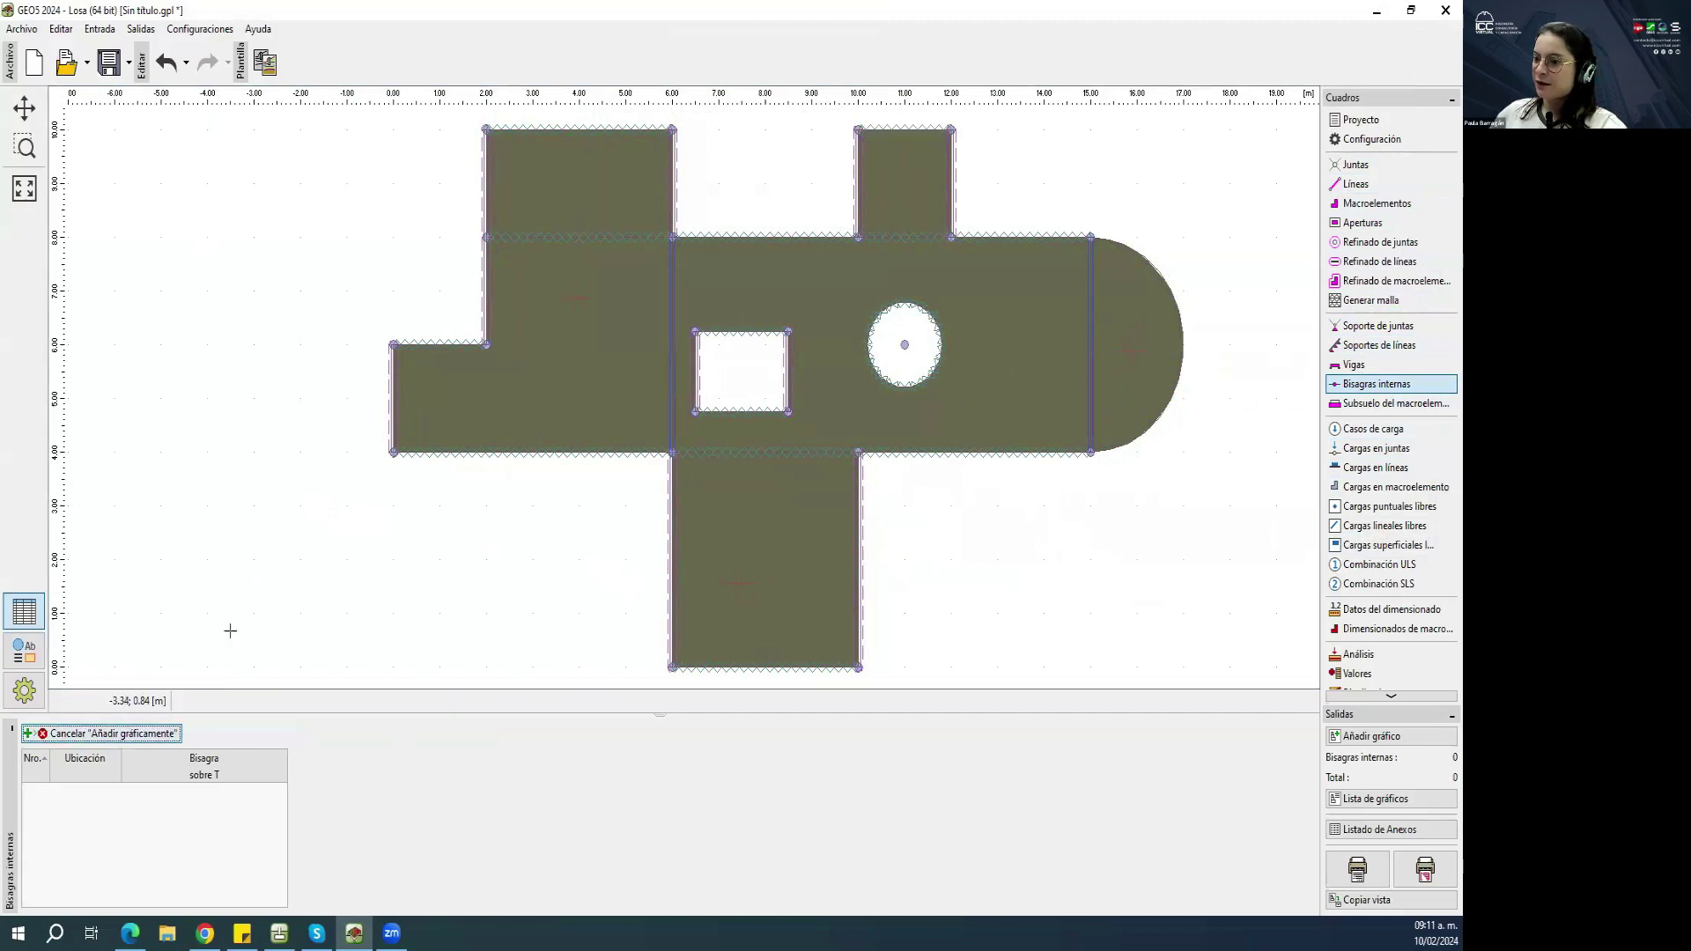
click(1091, 326)
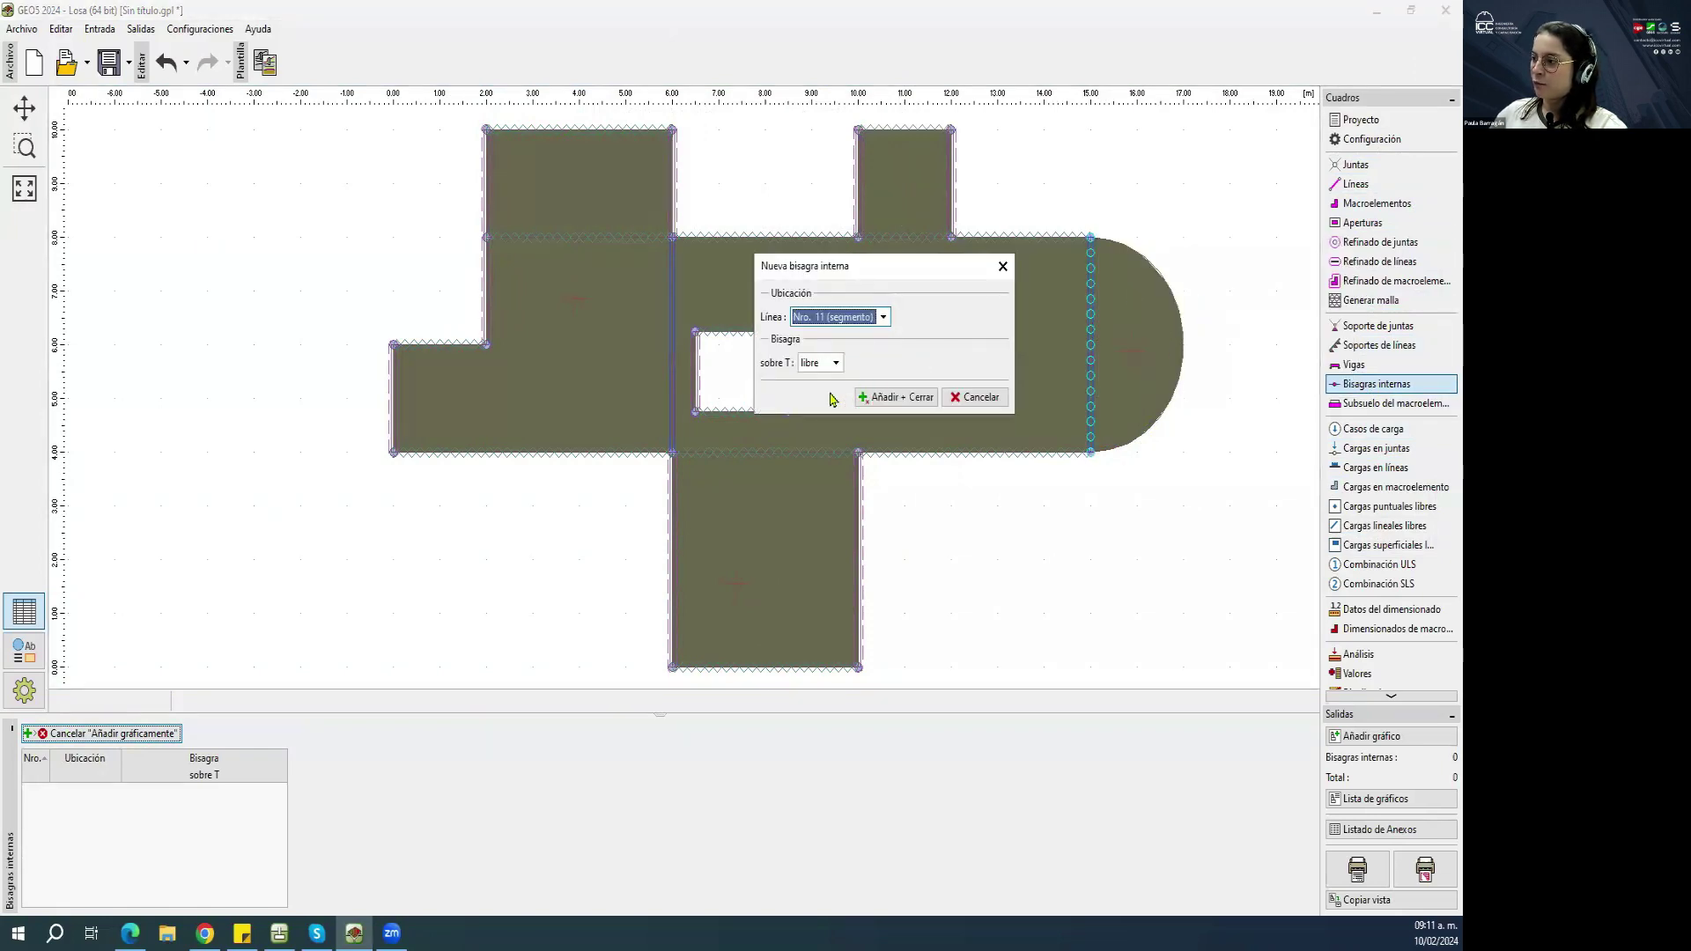
click(821, 363)
click(823, 364)
click(825, 366)
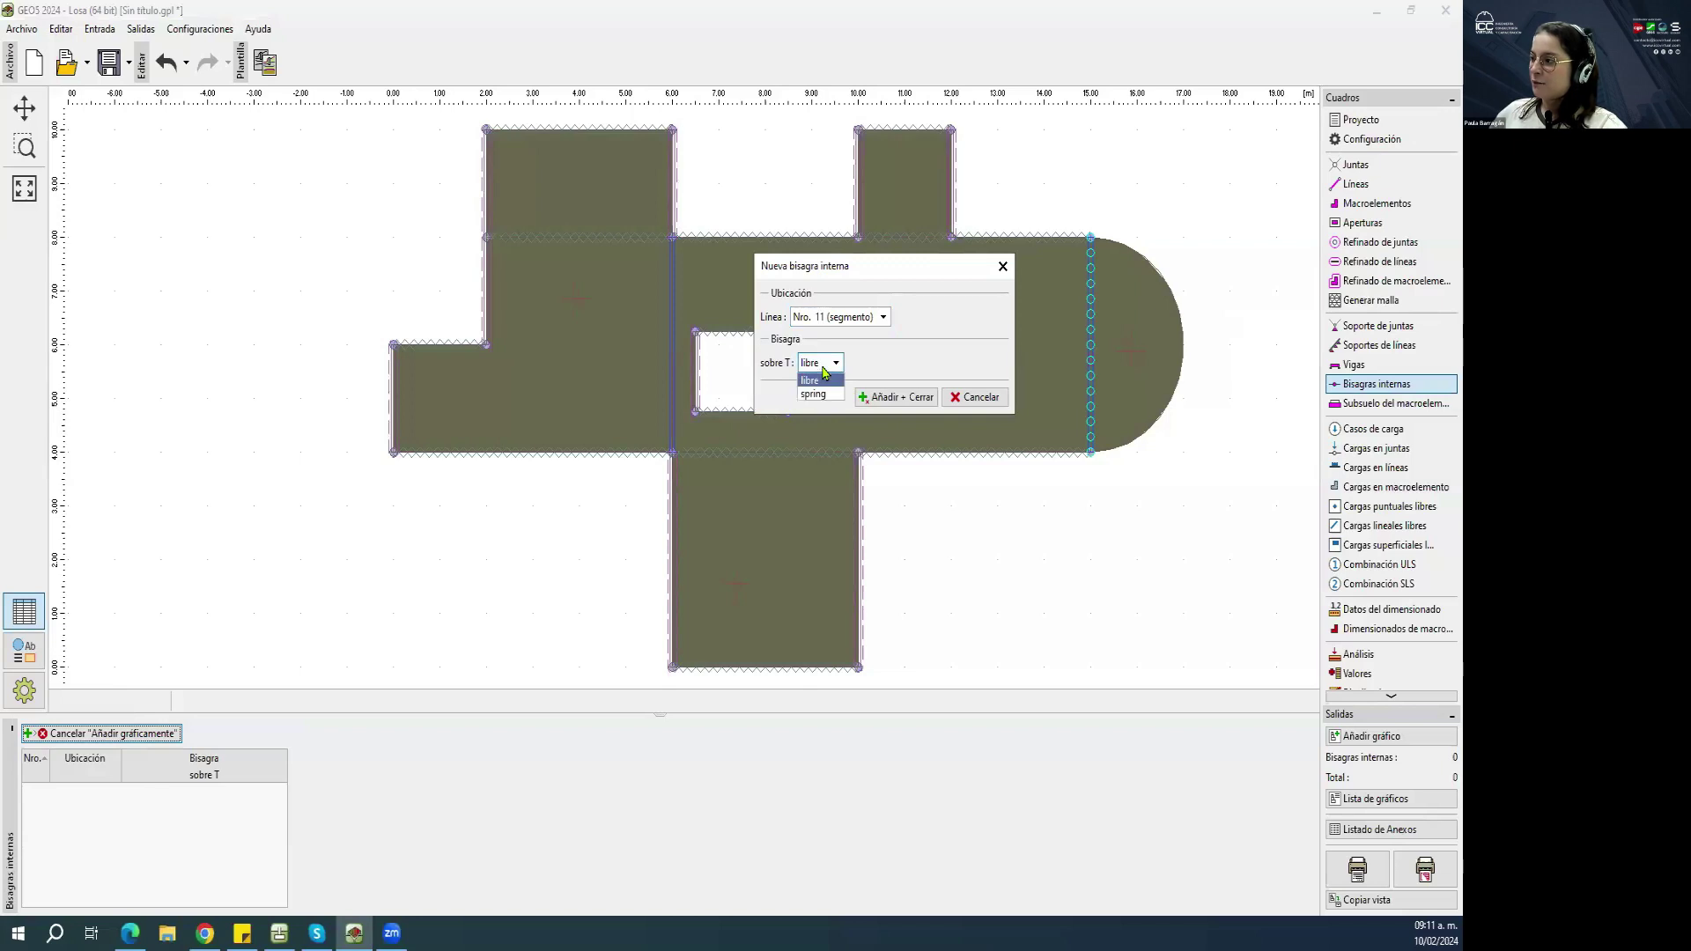
click(824, 367)
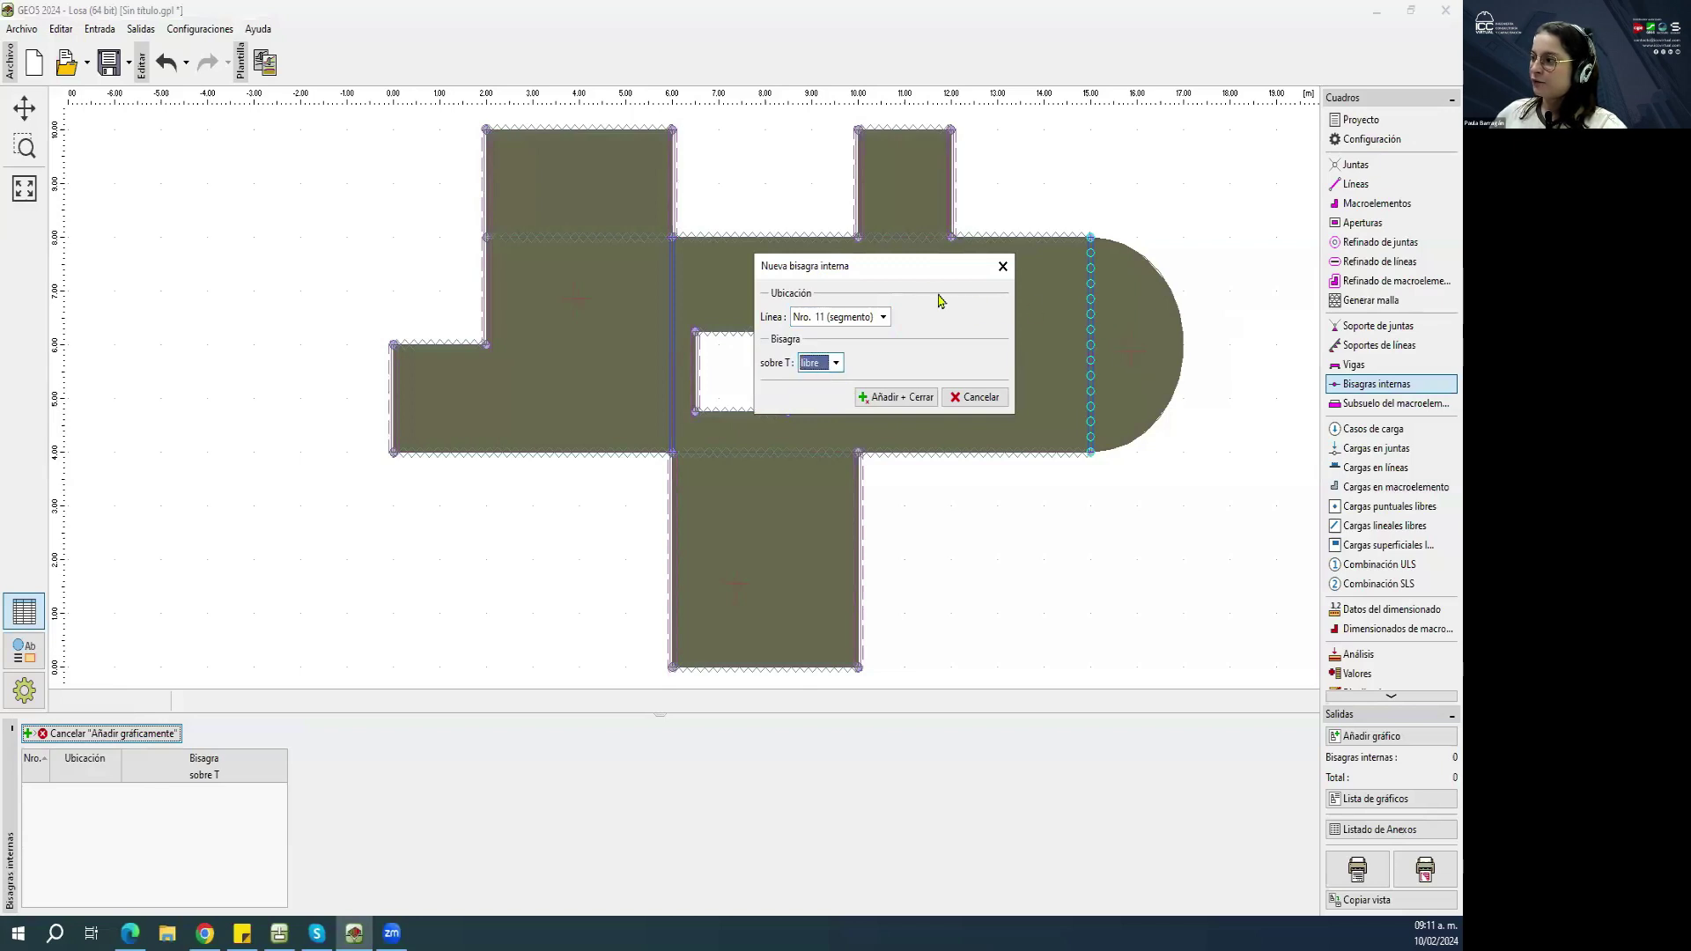
Try the spring type about T for the new internal hinge on line 11.
click(805, 371)
click(805, 371)
click(805, 372)
click(787, 400)
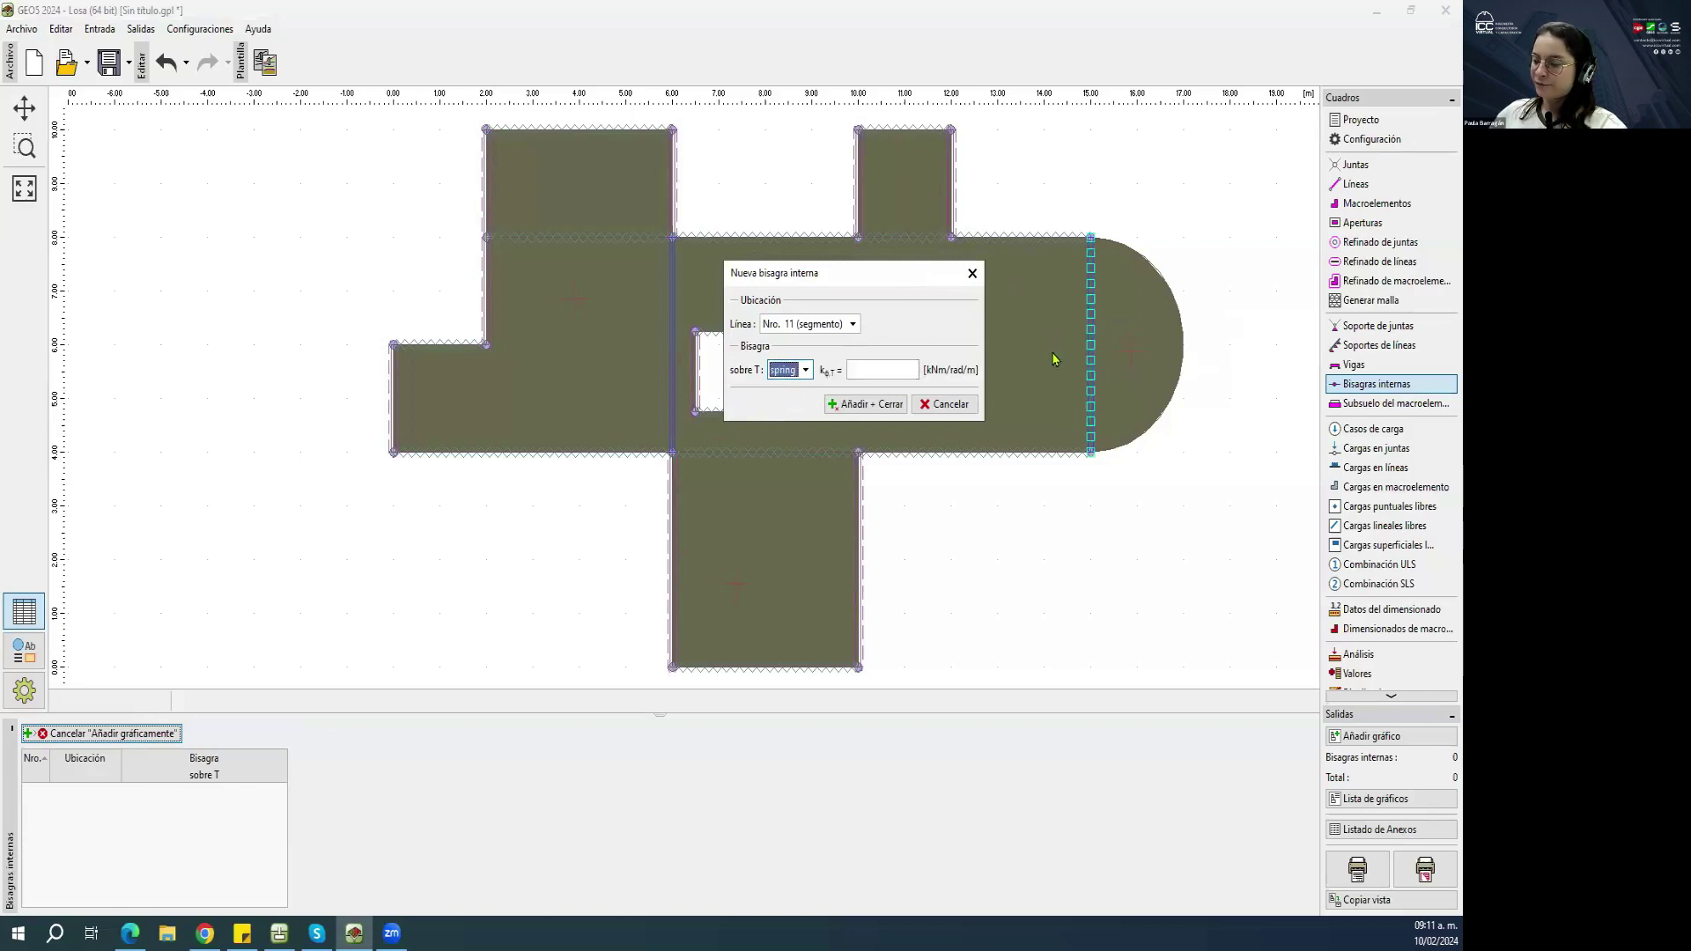
click(788, 370)
click(781, 374)
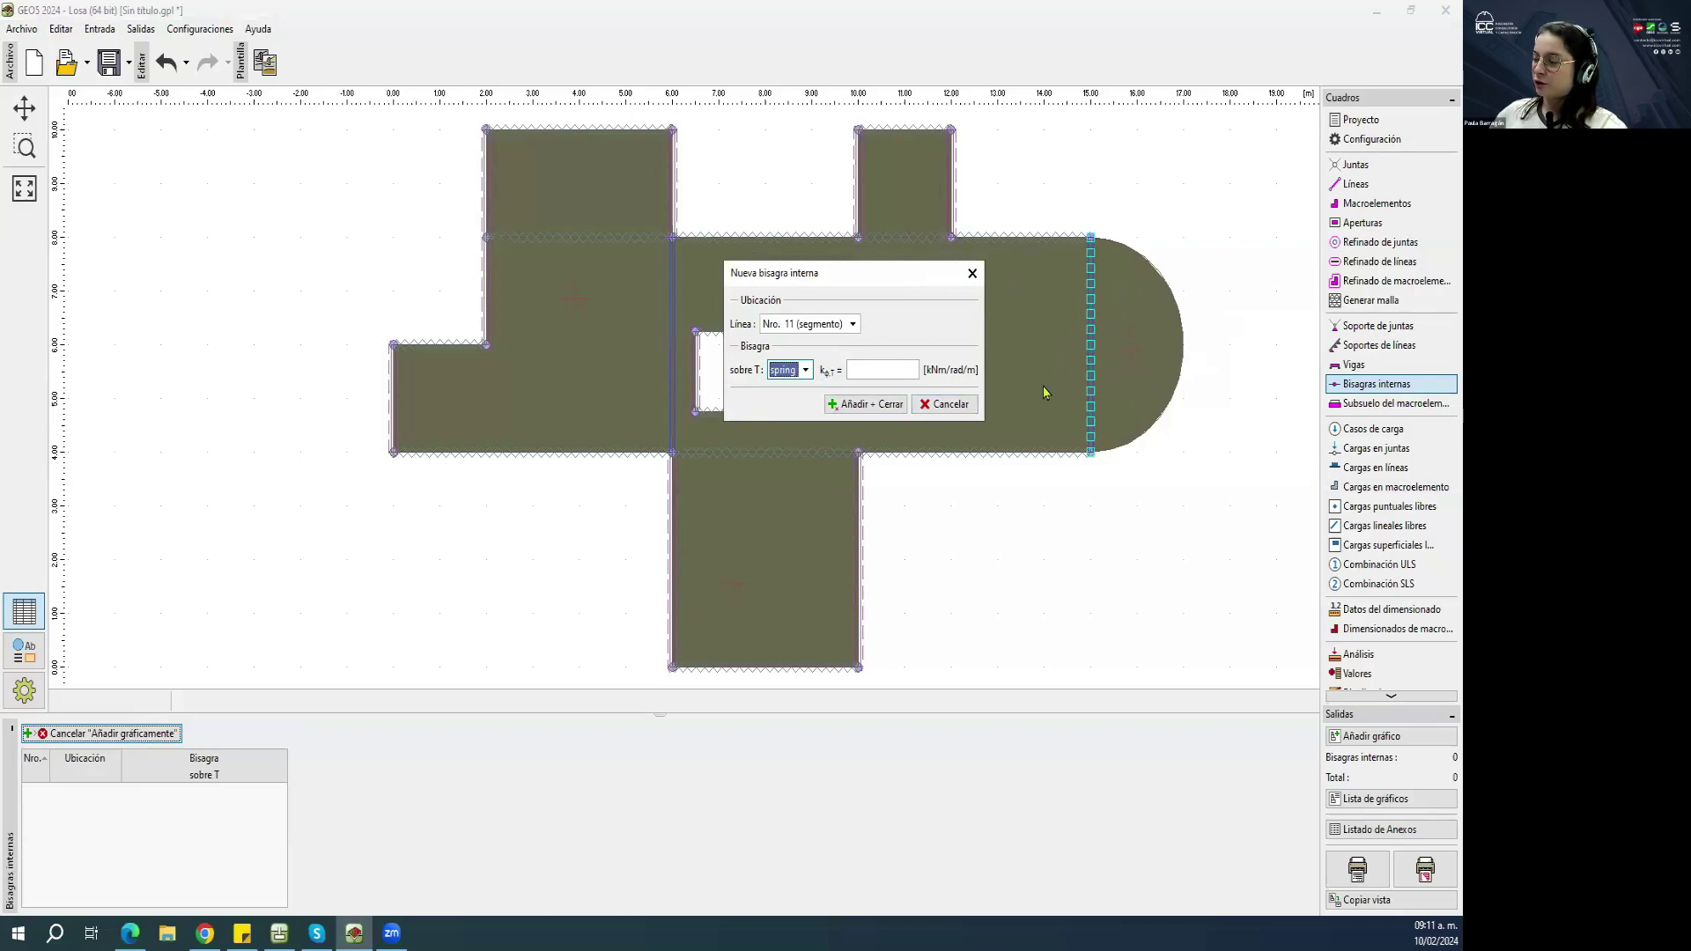
Set the line 11 hinge type about T to libre, add the hinge and finish adding hinges.
click(792, 371)
click(784, 385)
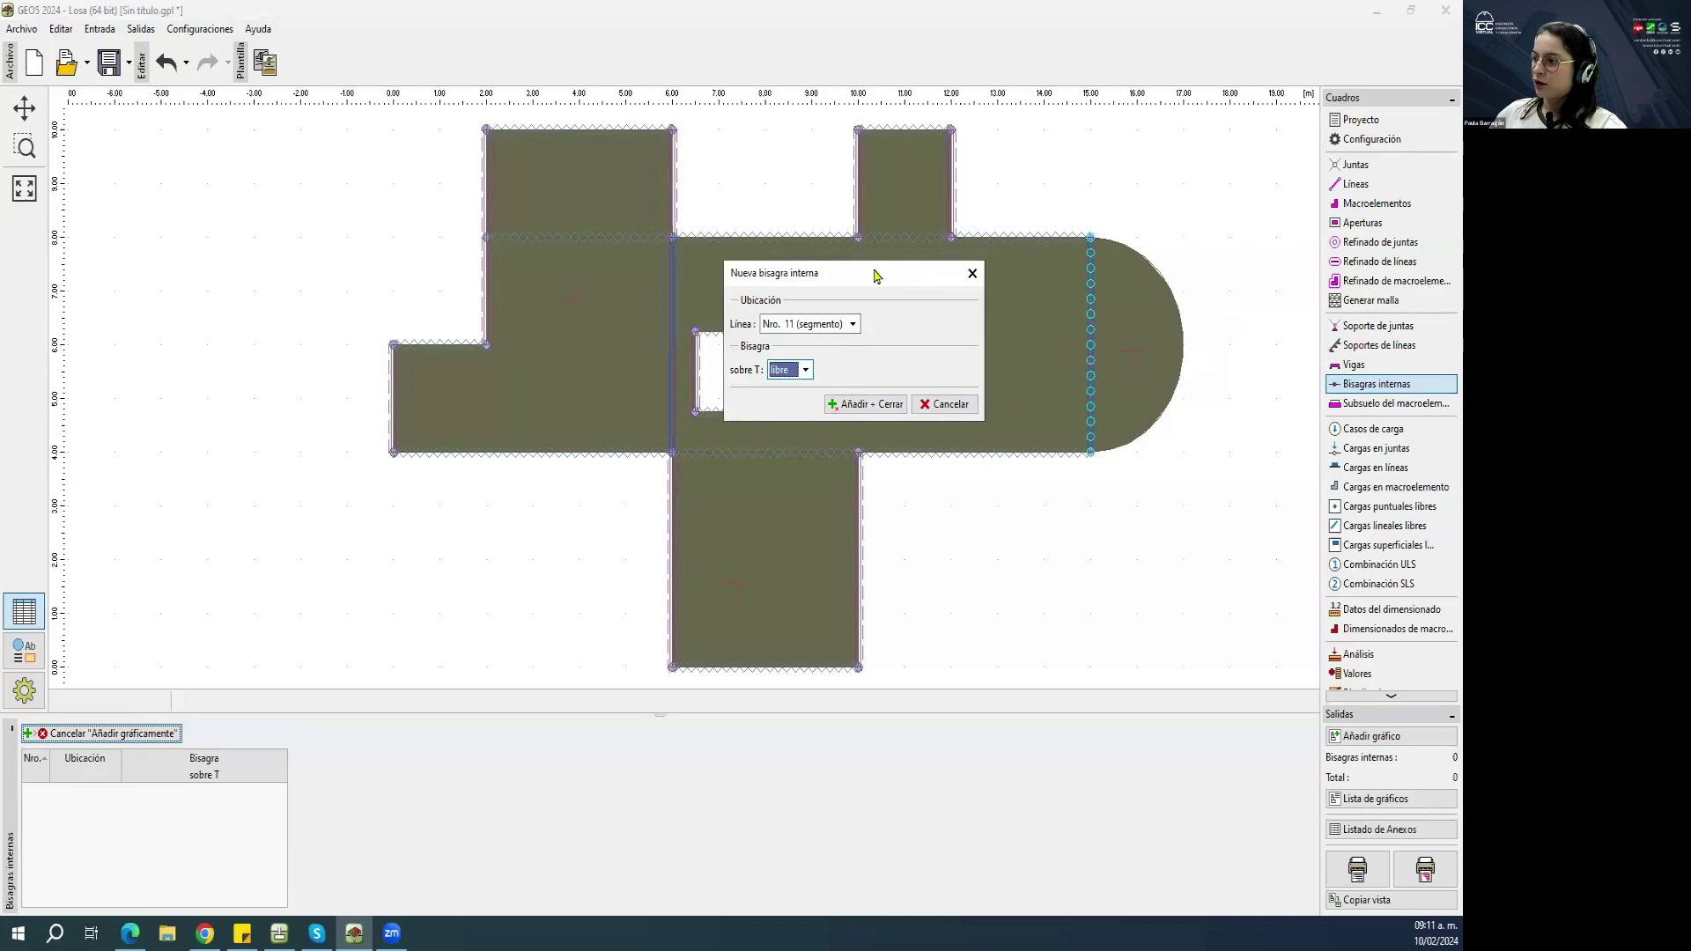
click(863, 405)
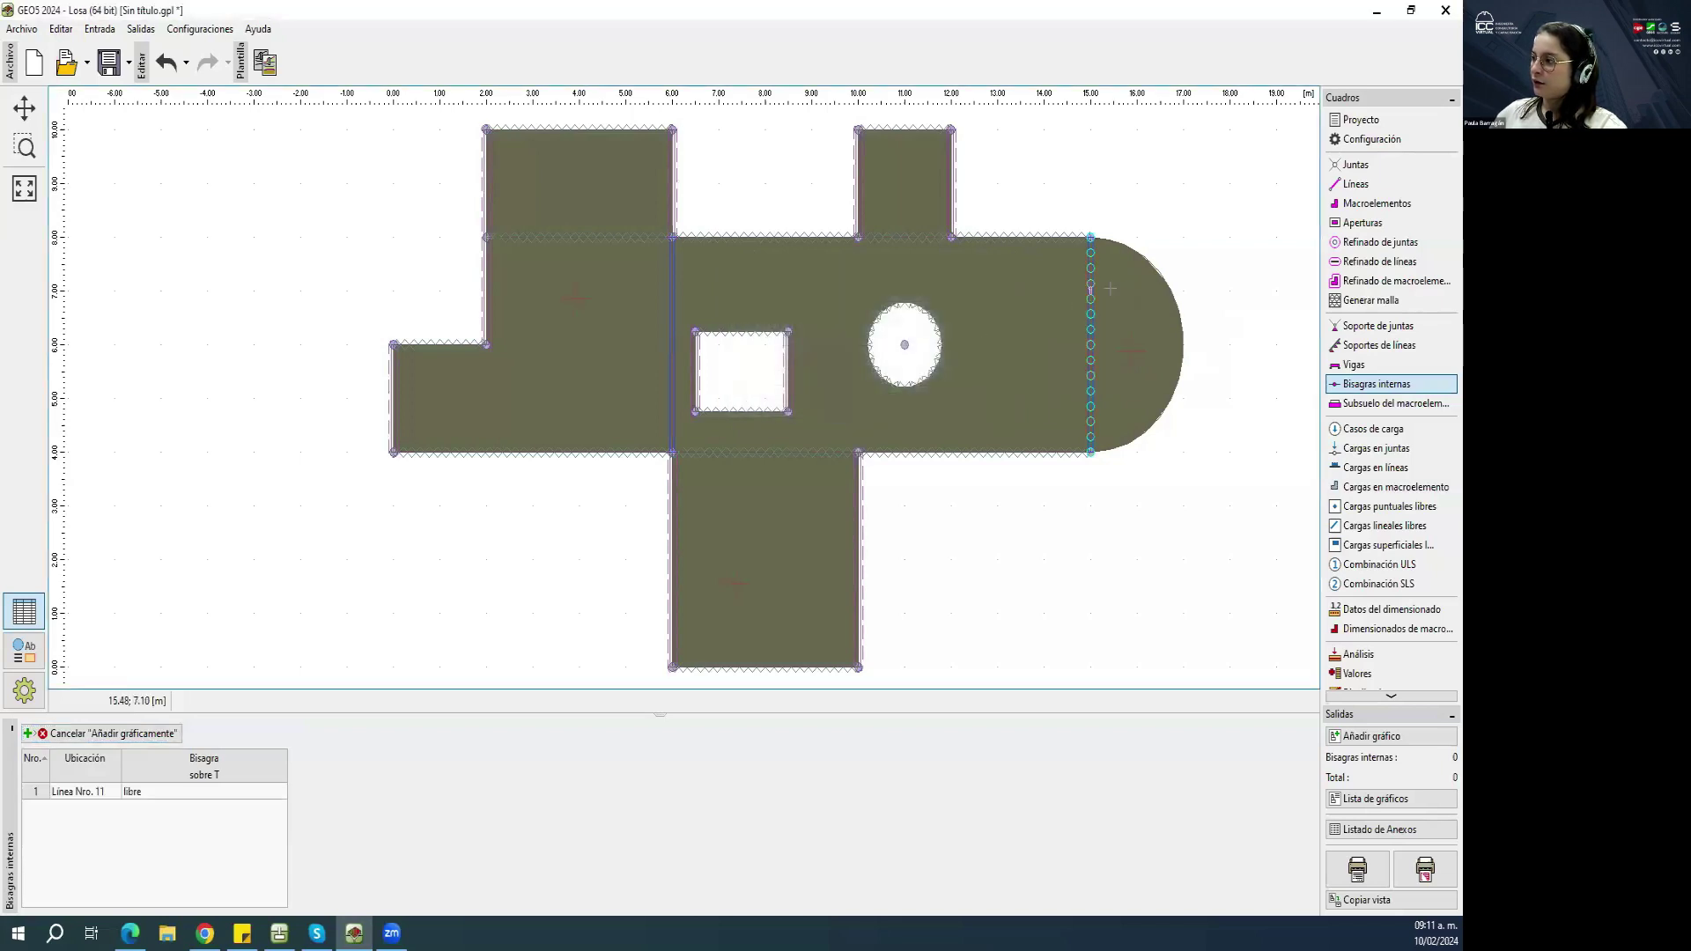
right_click(1040, 380)
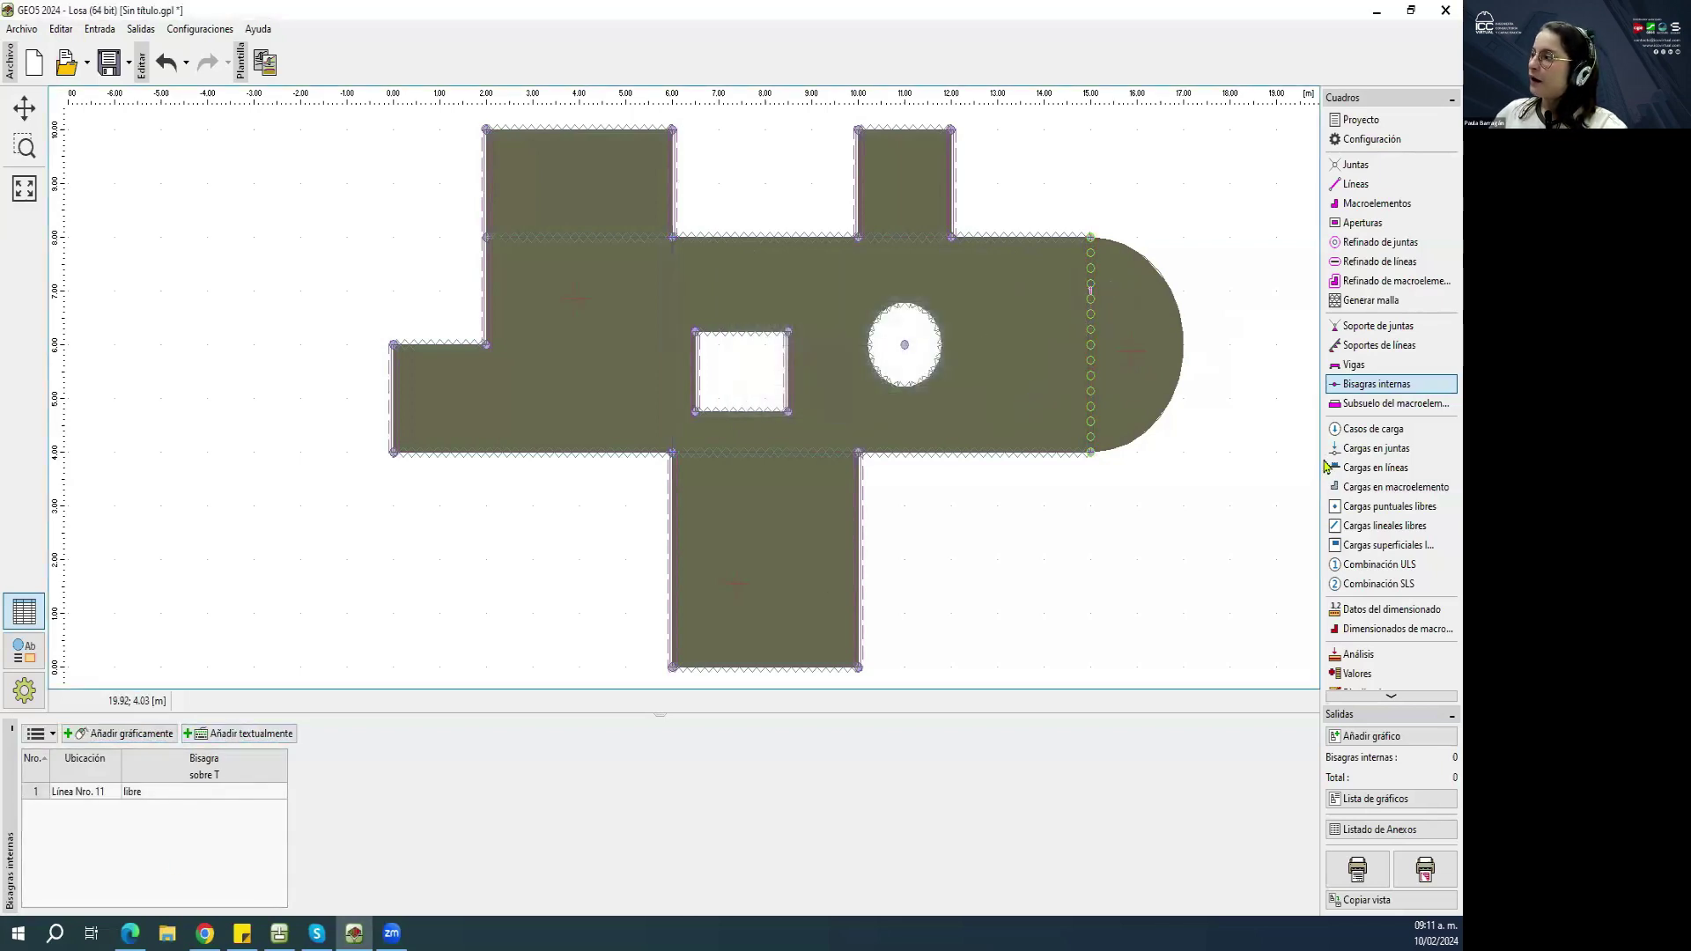
Start a new macroelement subsoil on macroelement 1 and open the calculation of parameters C1 and C2.
click(1375, 410)
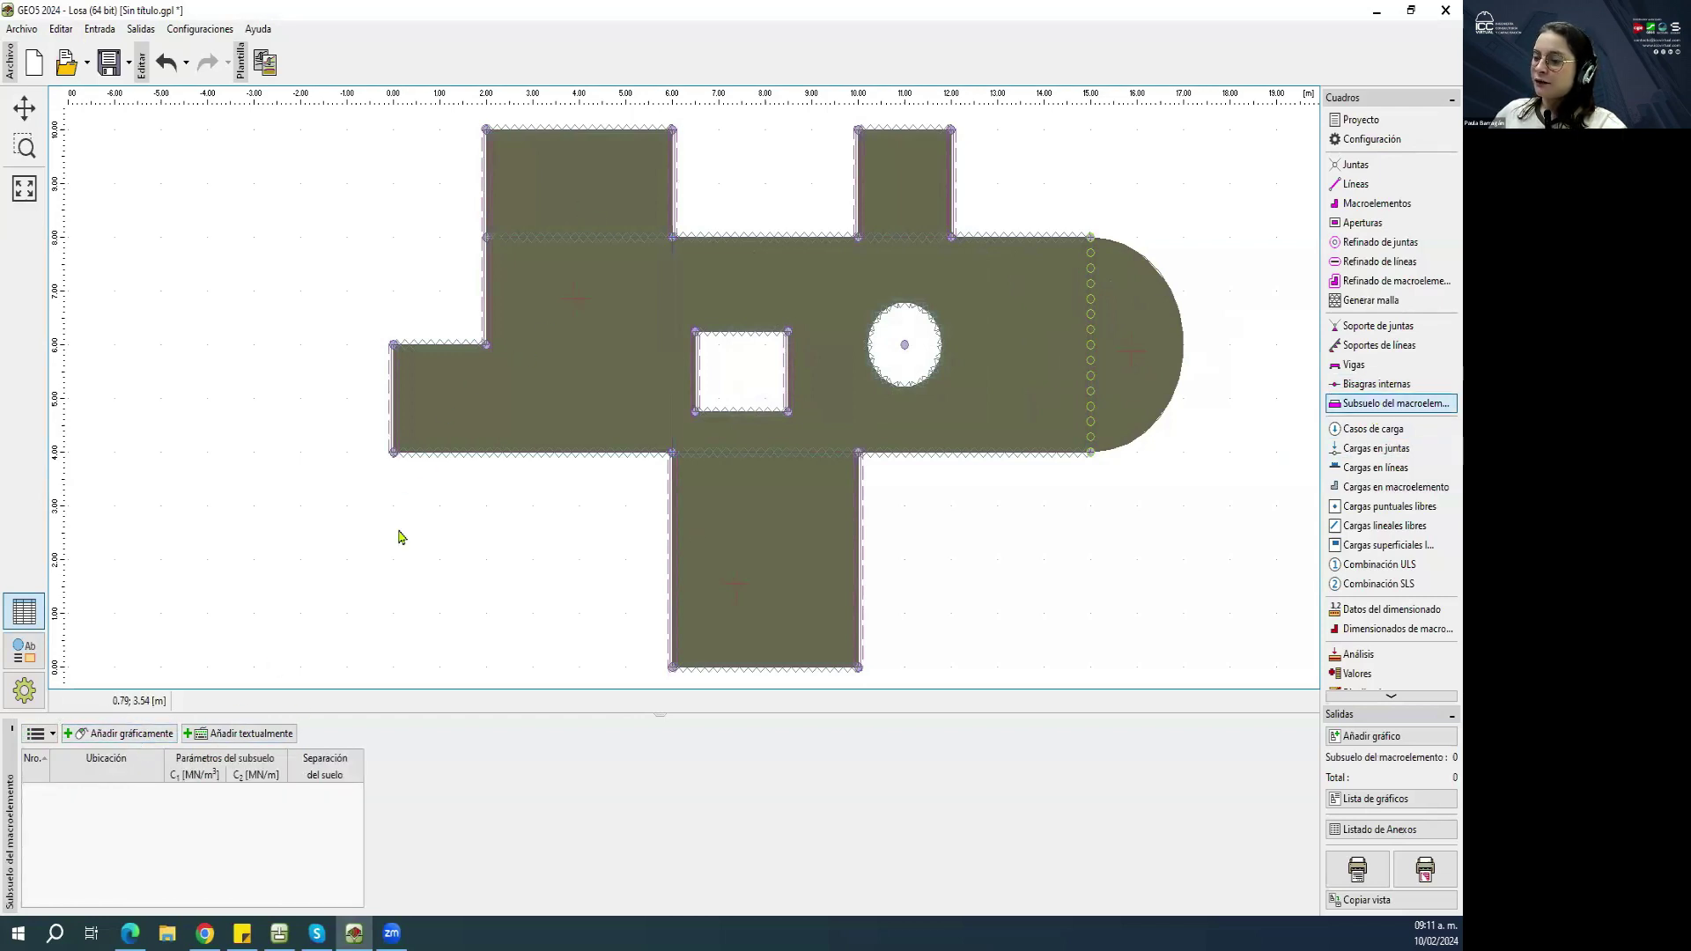
click(123, 732)
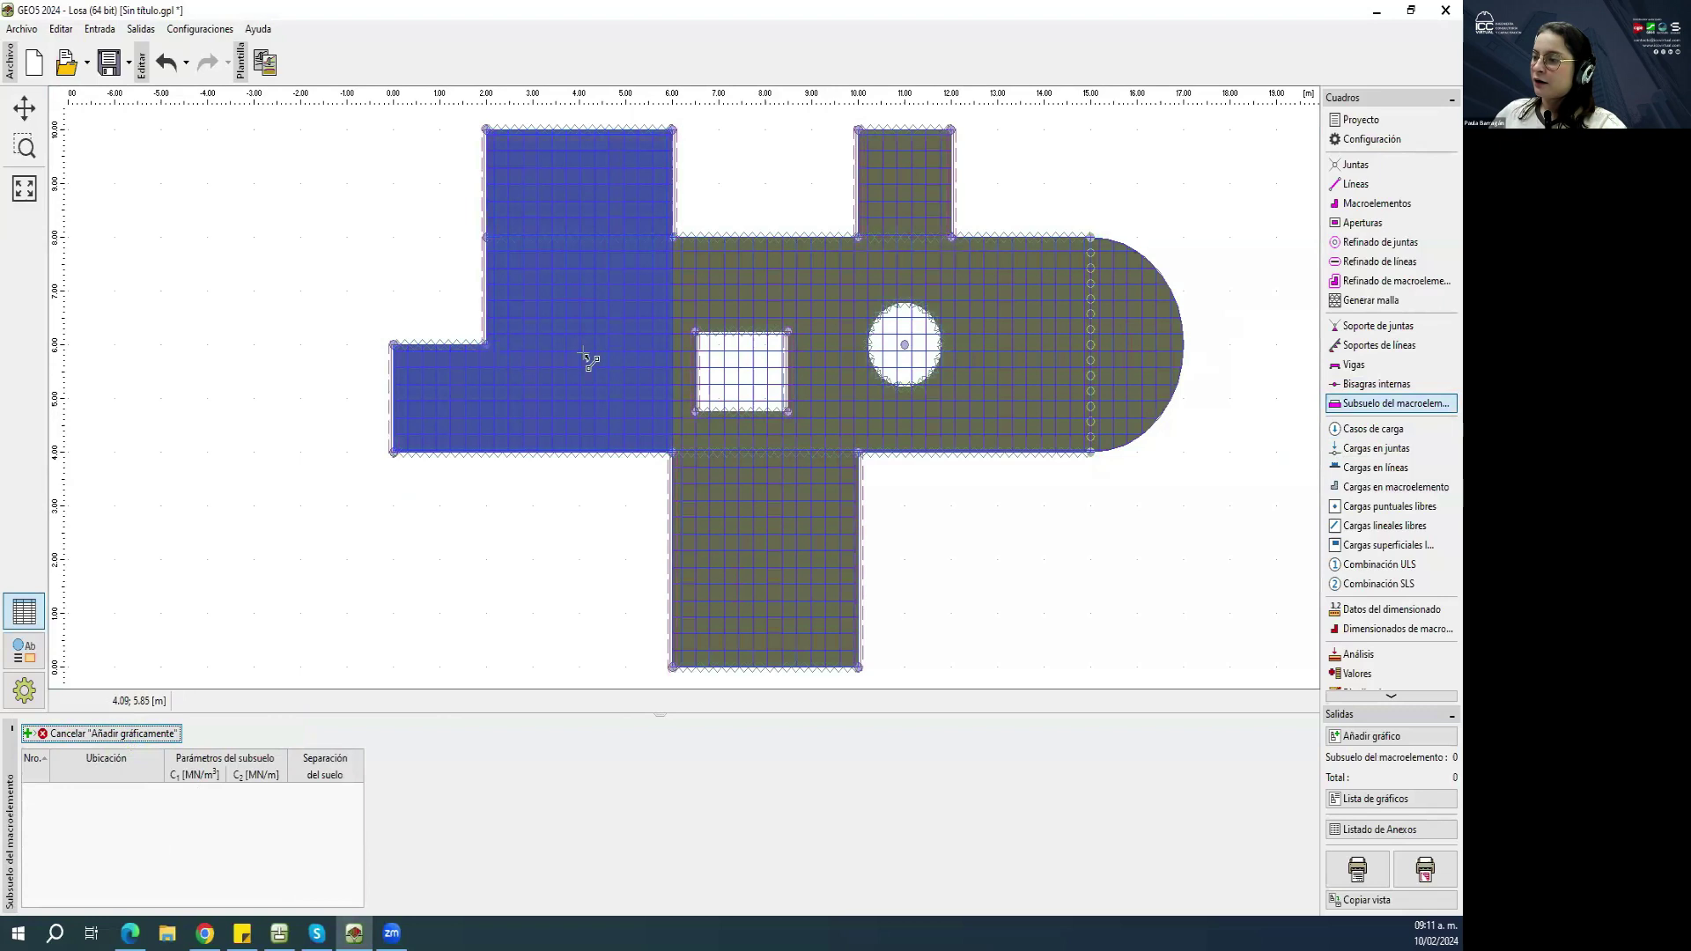
click(616, 378)
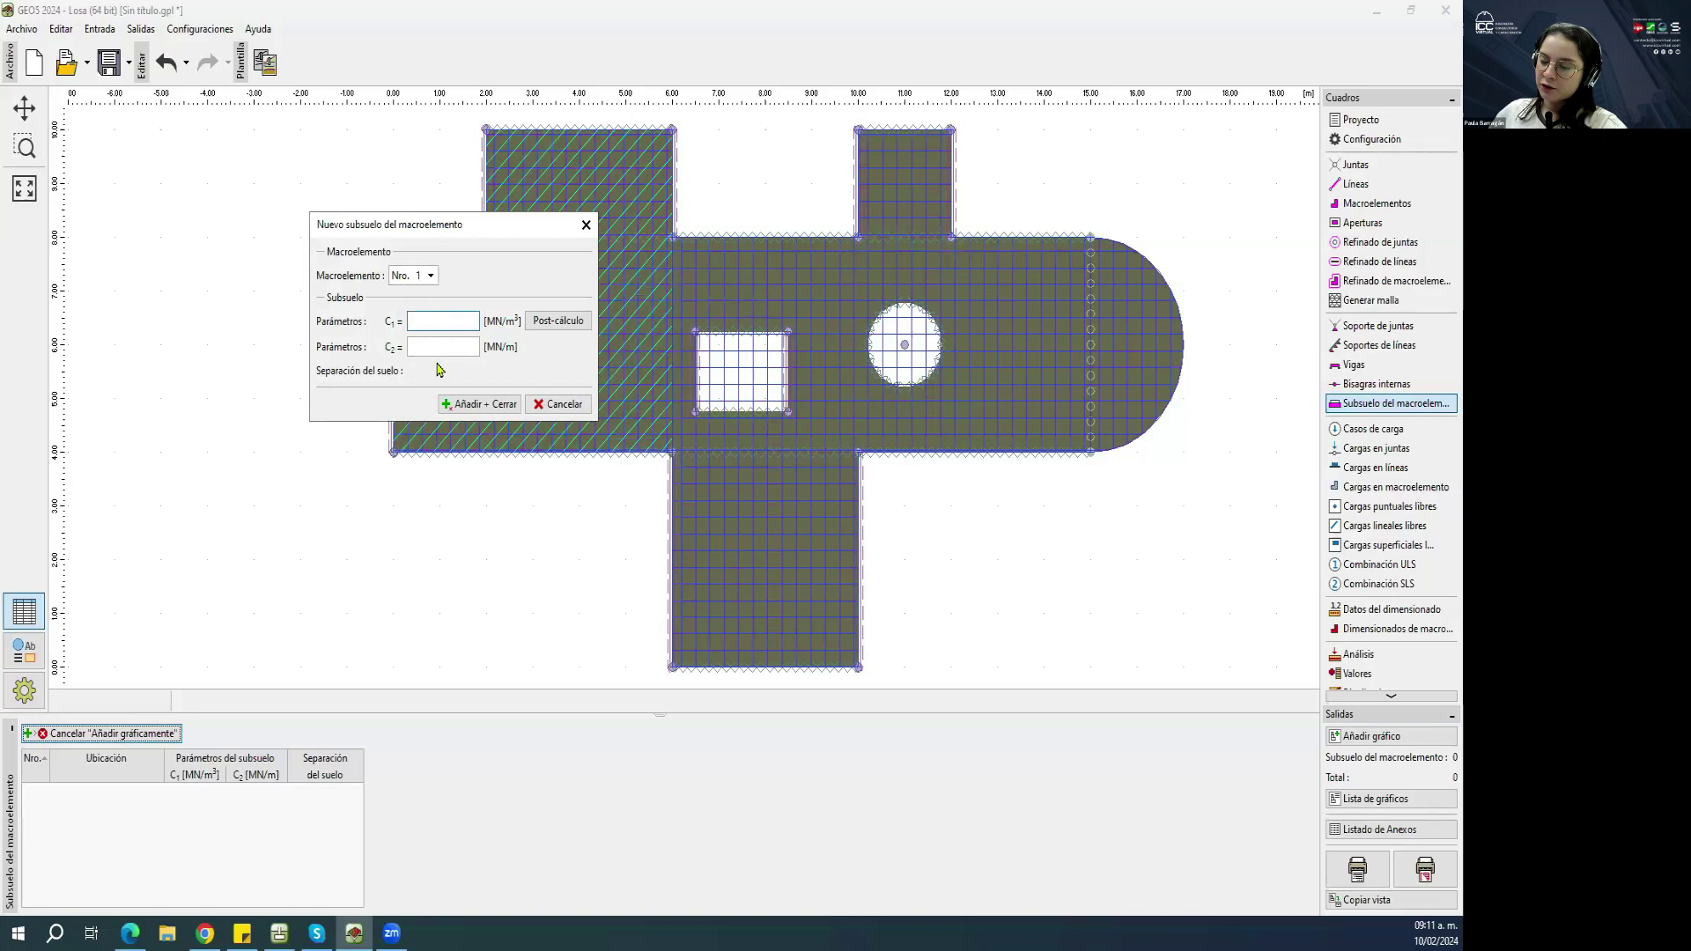
click(551, 325)
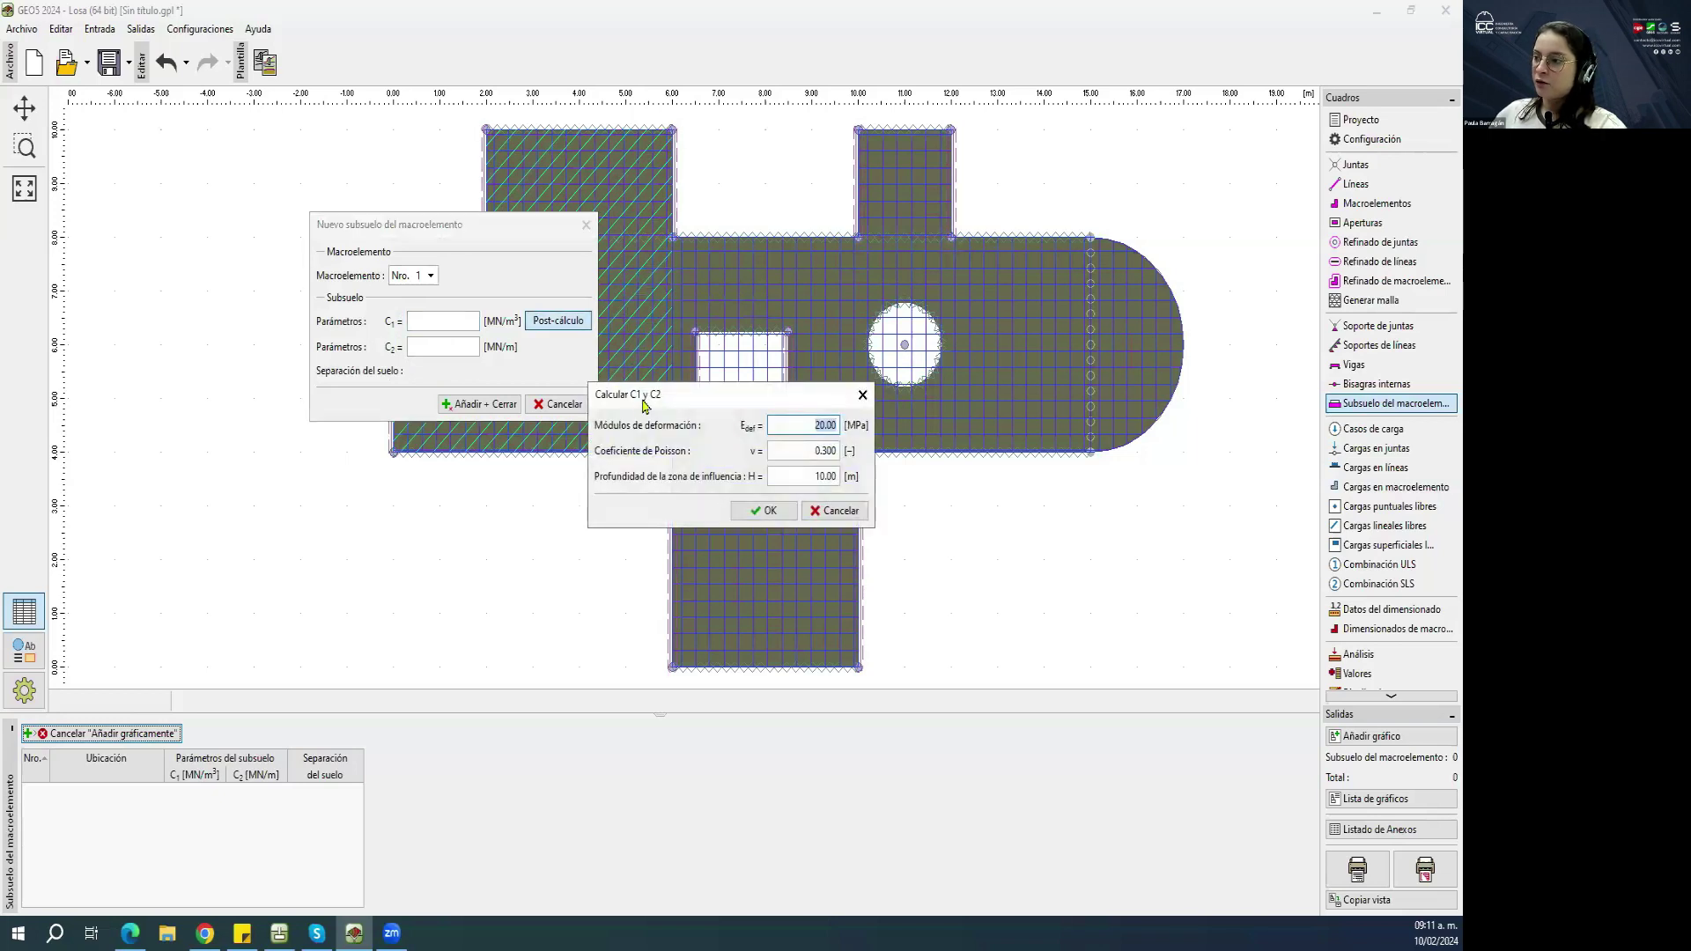
drag(638, 404, 432, 352)
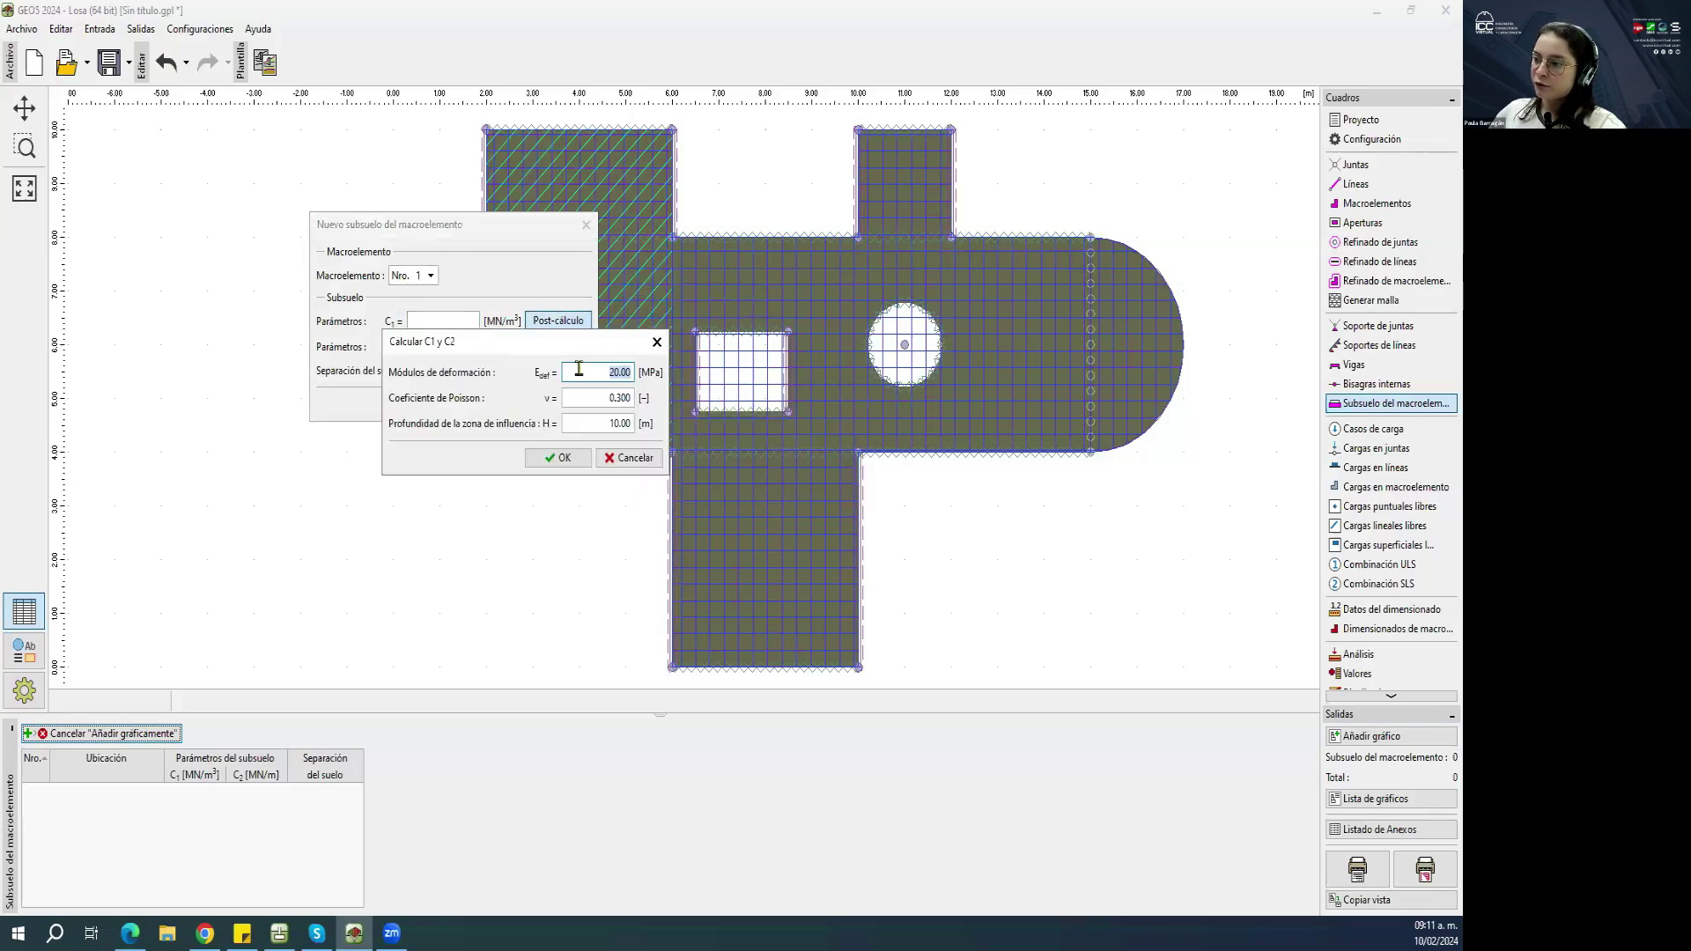
Calculate C1 and C2 from a 5 MPa deformation modulus, Poisson's ratio 0.420 and 7 m influence depth, and add the subsoil to macroelement 1.
click(590, 425)
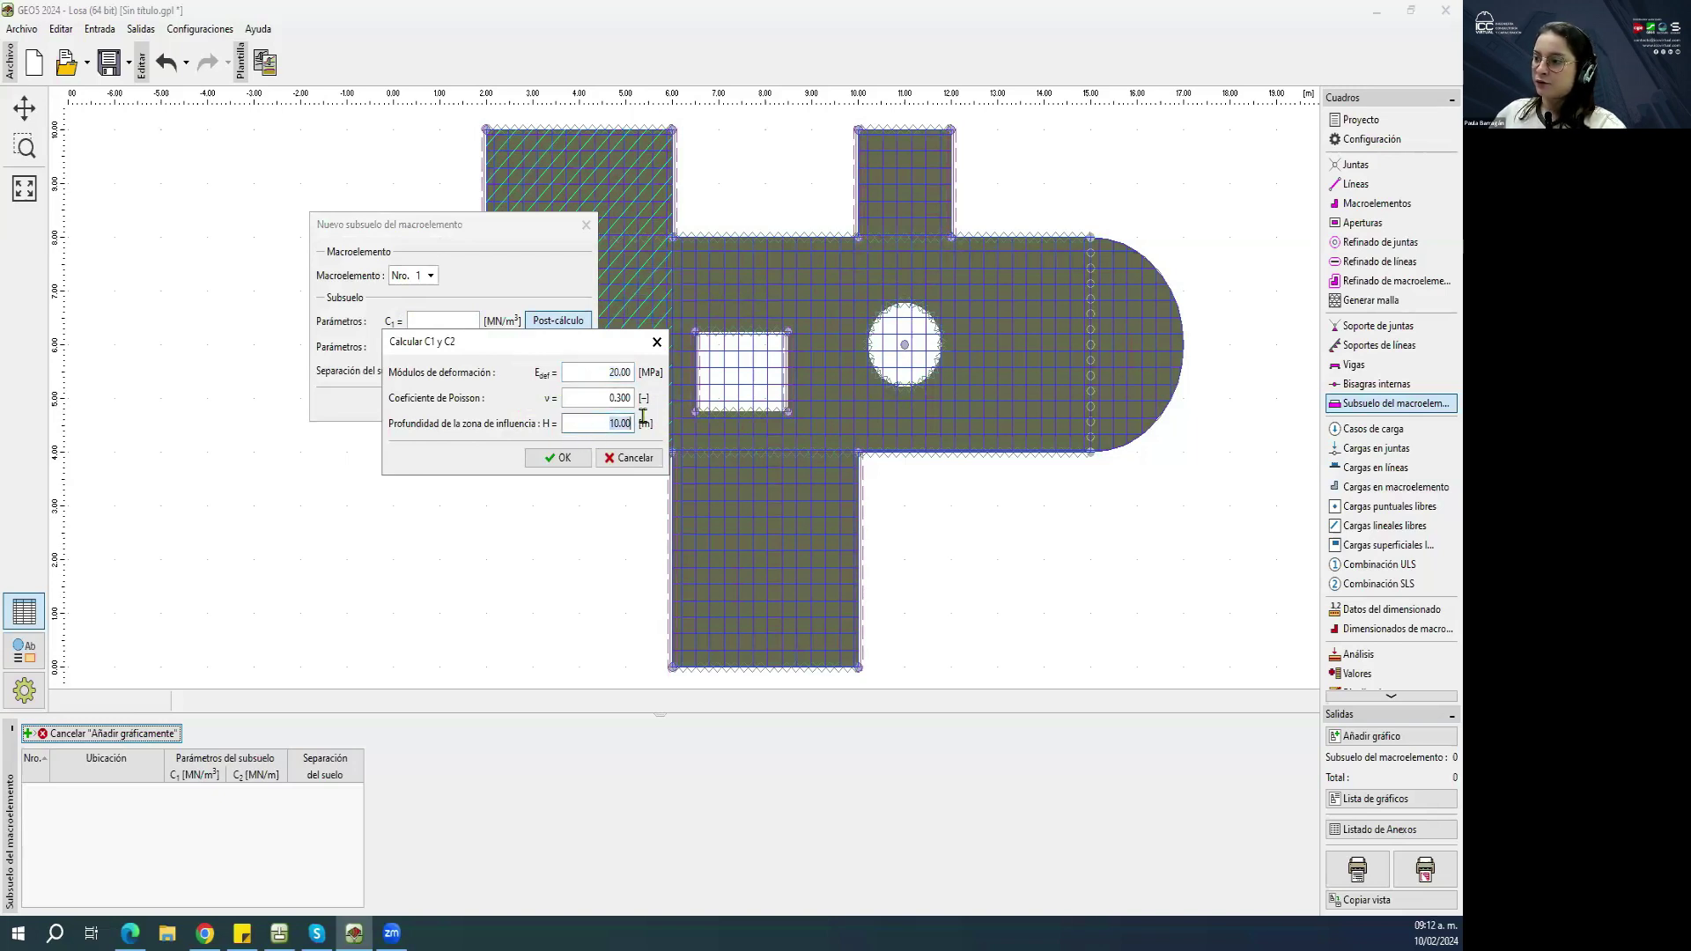
mouse_move(590, 425)
mouse_down()
mouse_move(639, 424)
mouse_move(608, 438)
mouse_up()
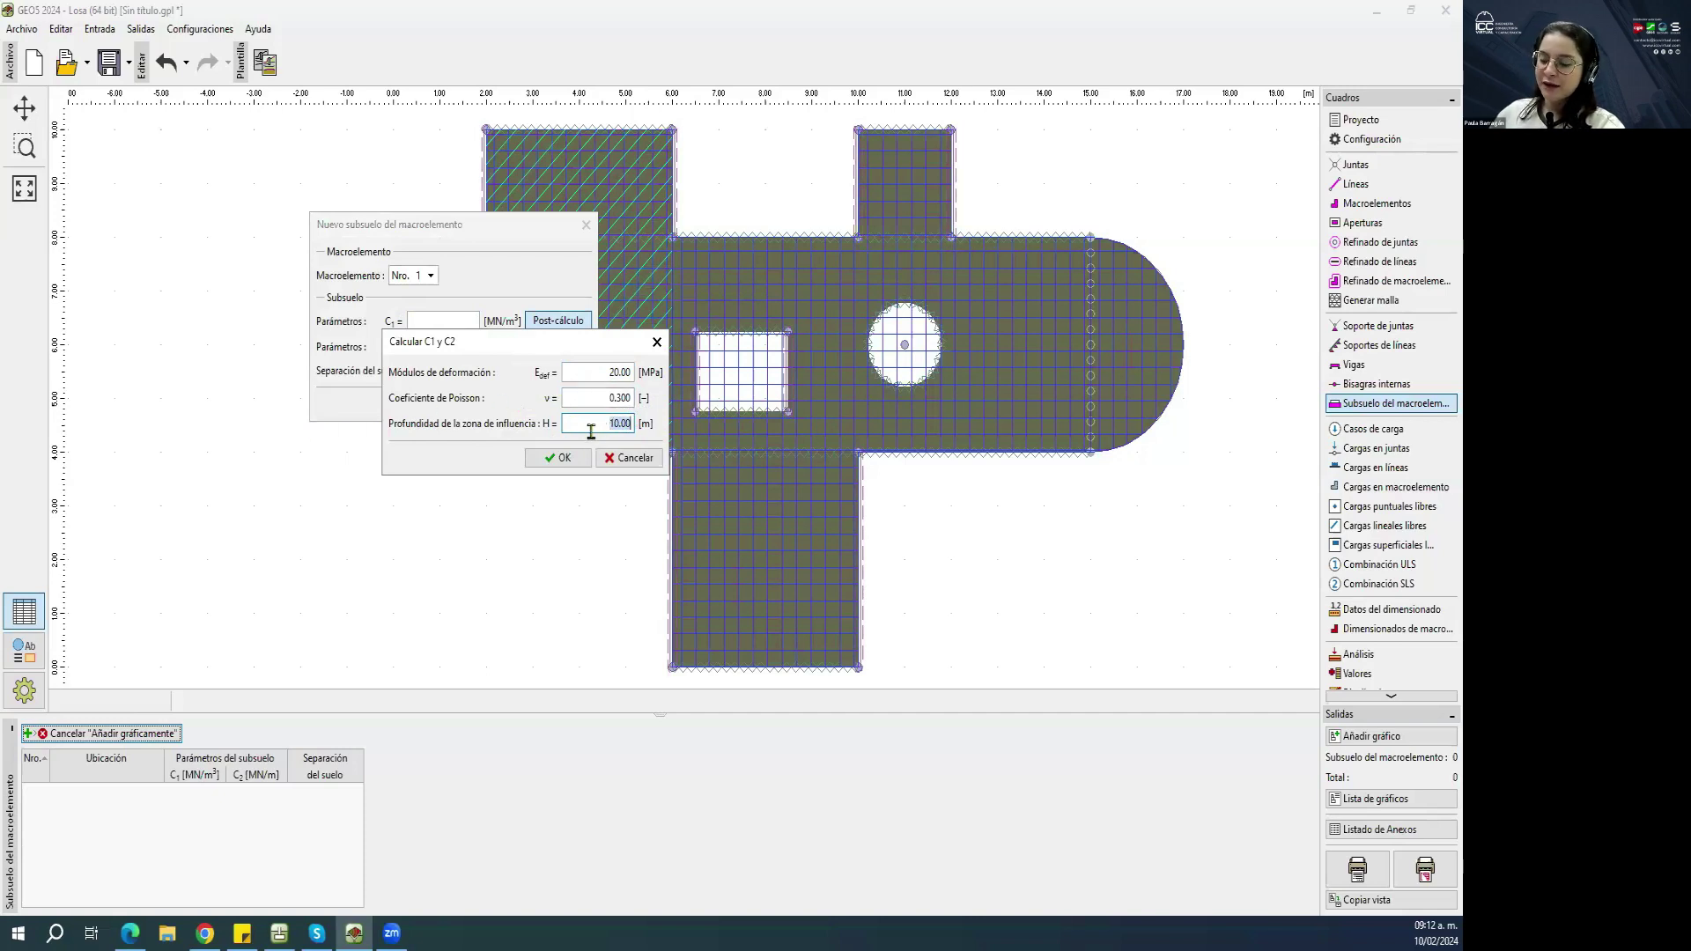
key(shift+Tab)
key(shift+Tab)
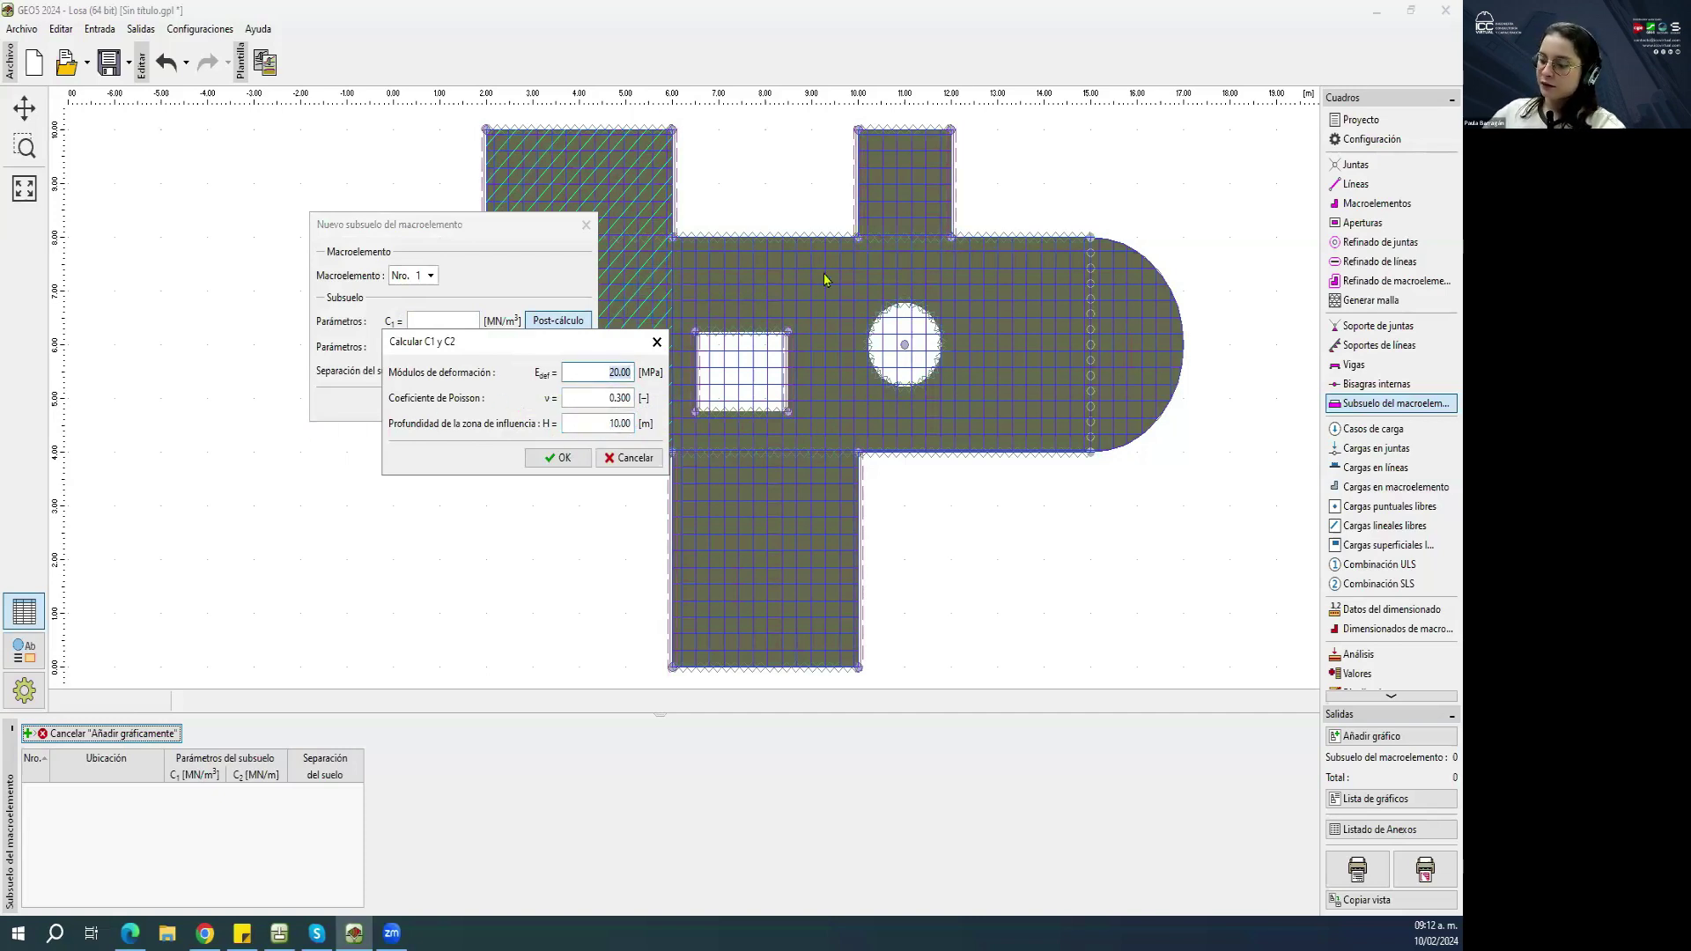
text(5)
key(Tab)
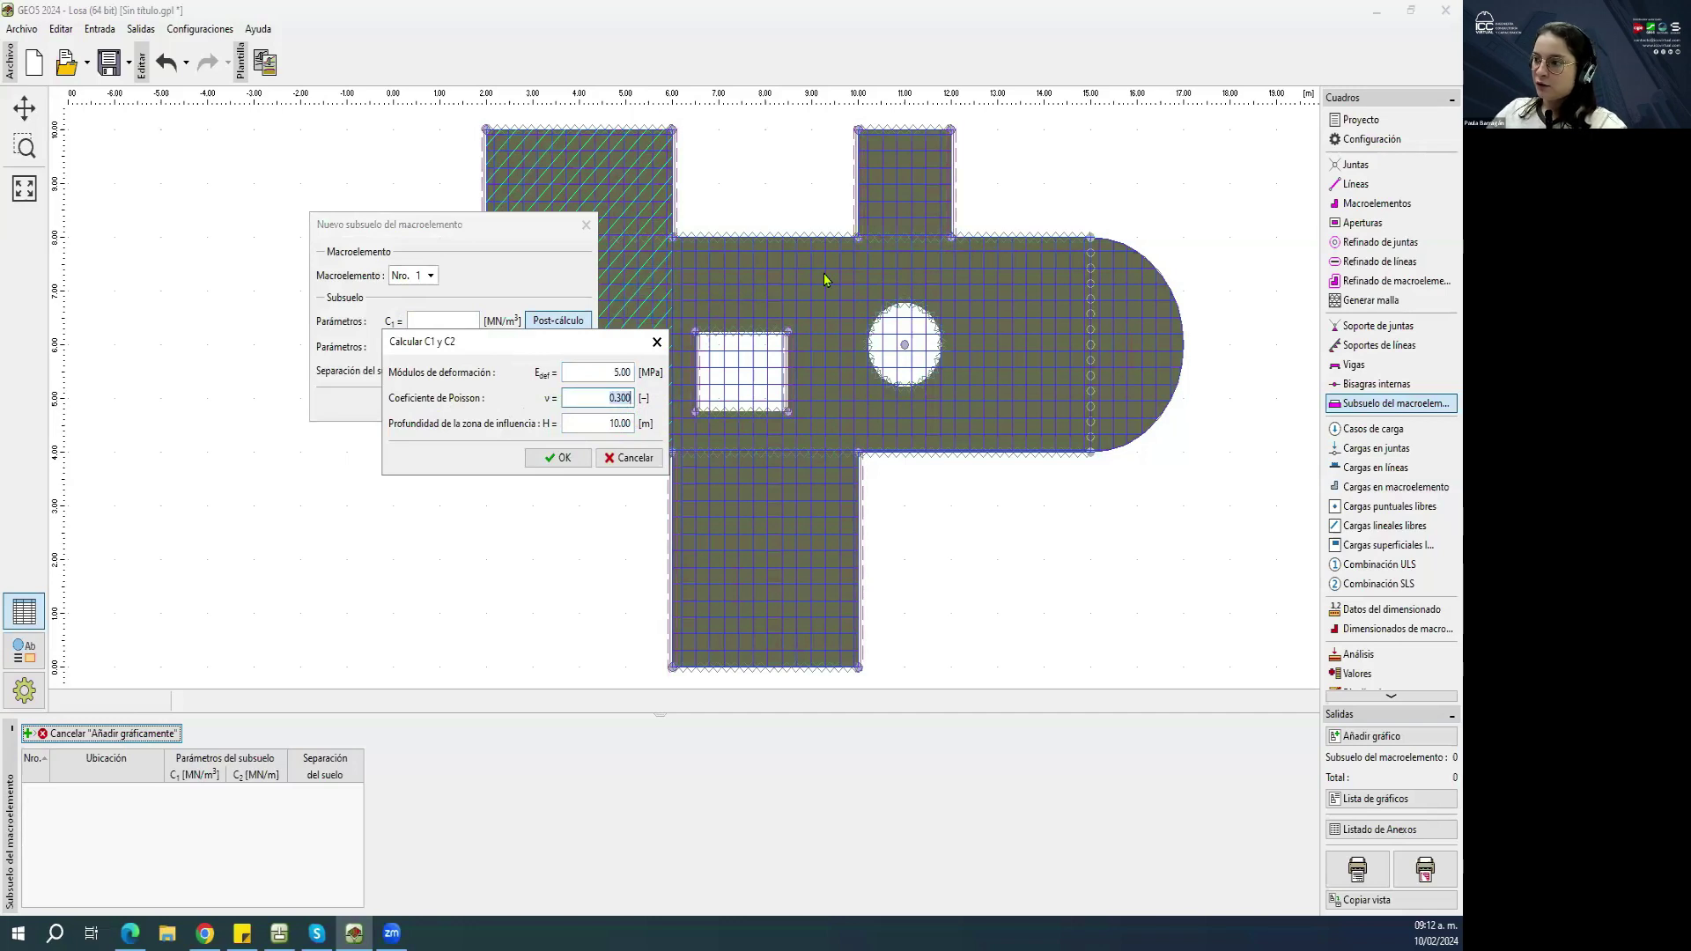
text(0.420)
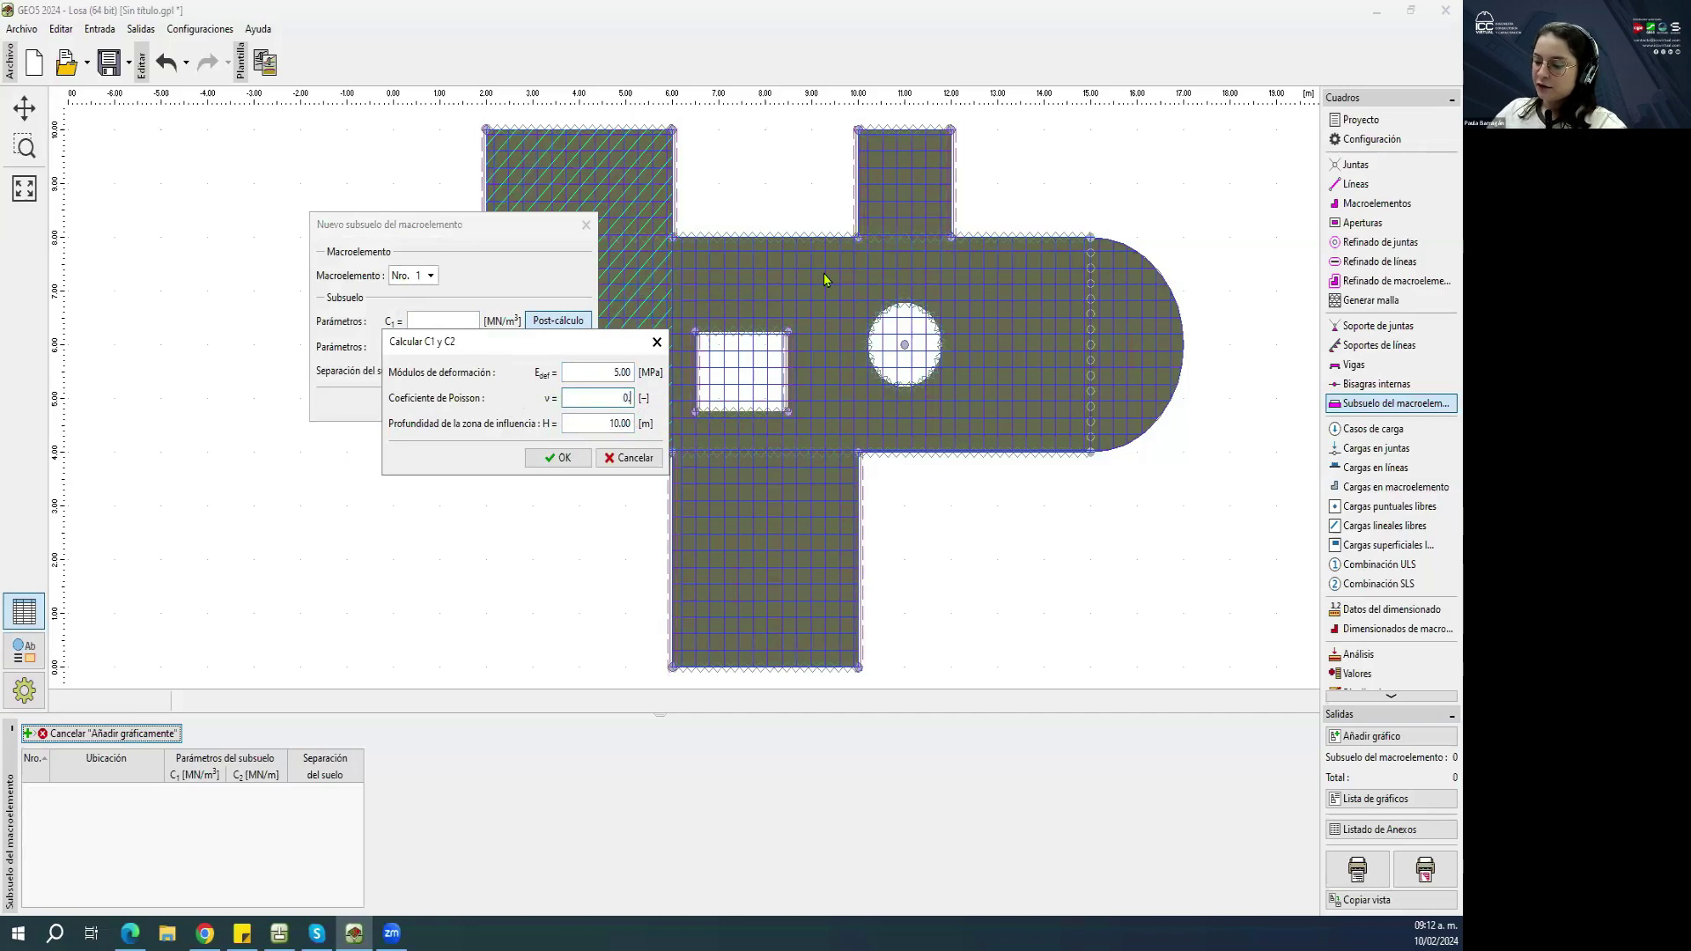
key(Tab)
text(7)
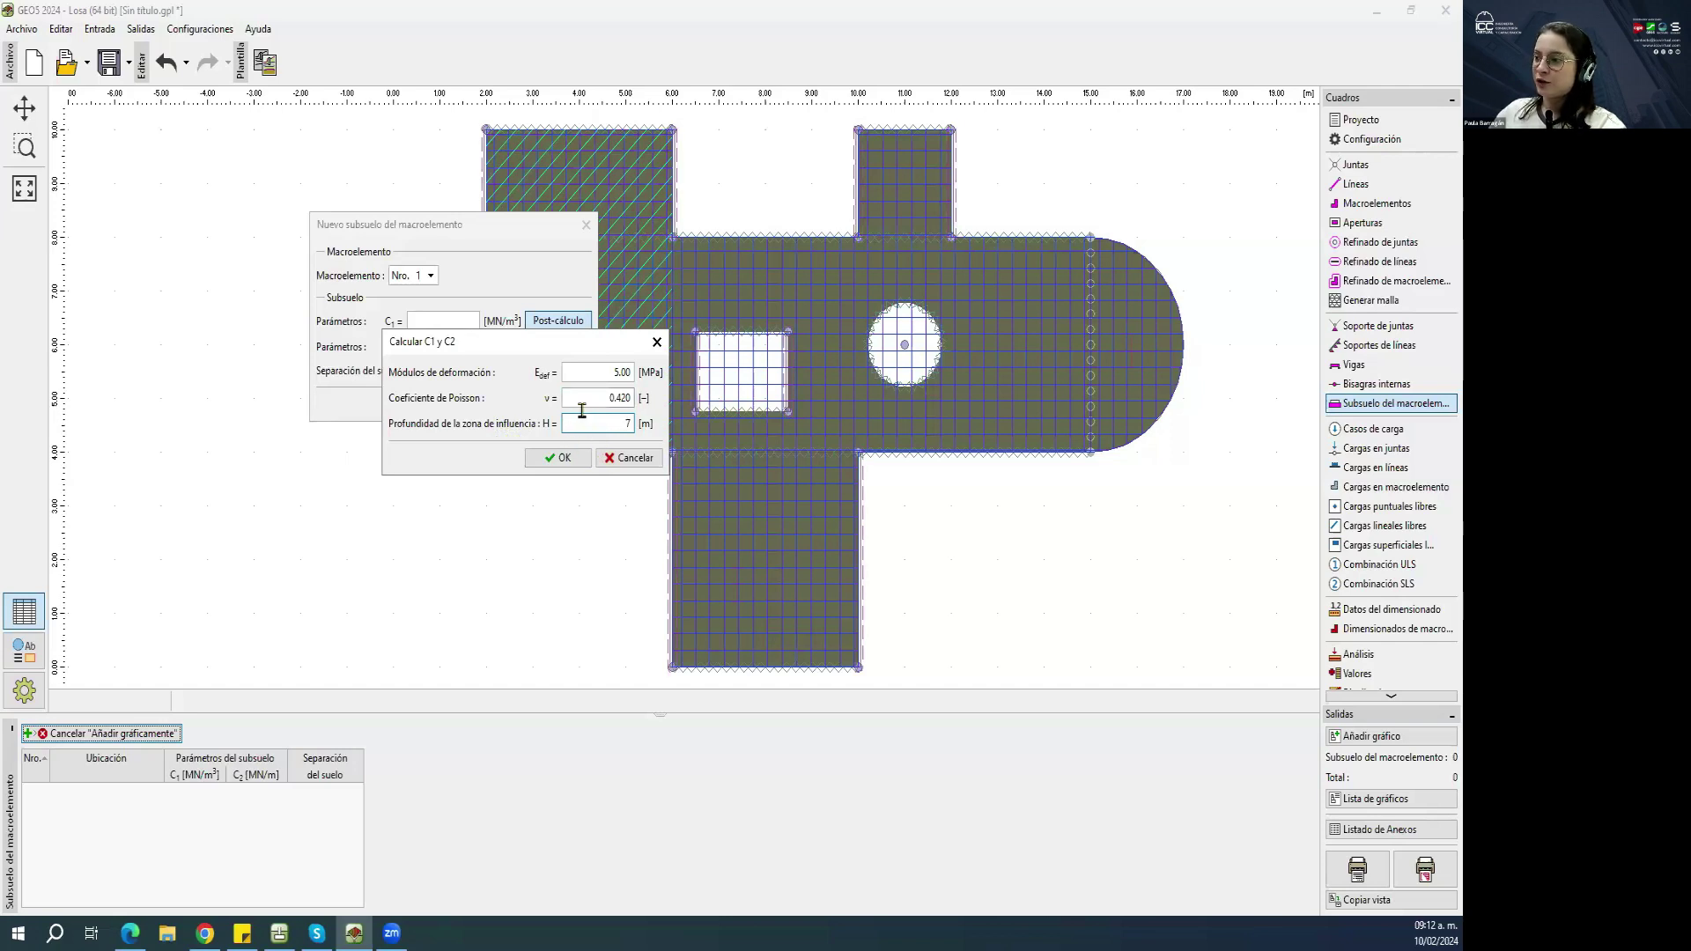
click(559, 459)
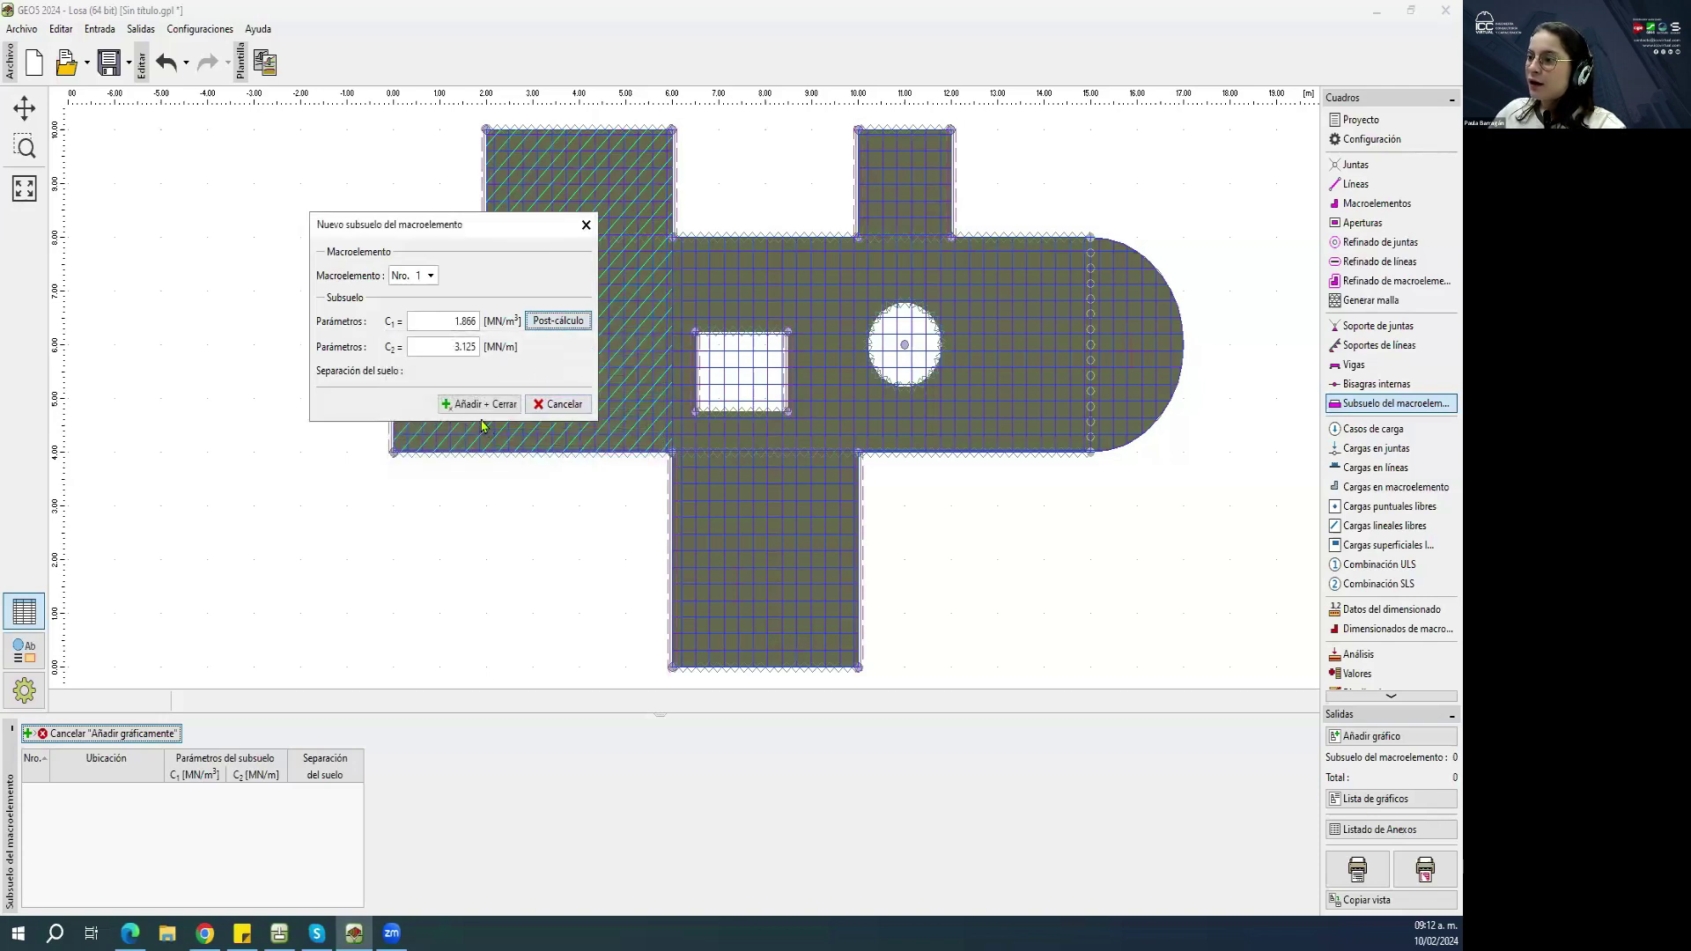
click(480, 405)
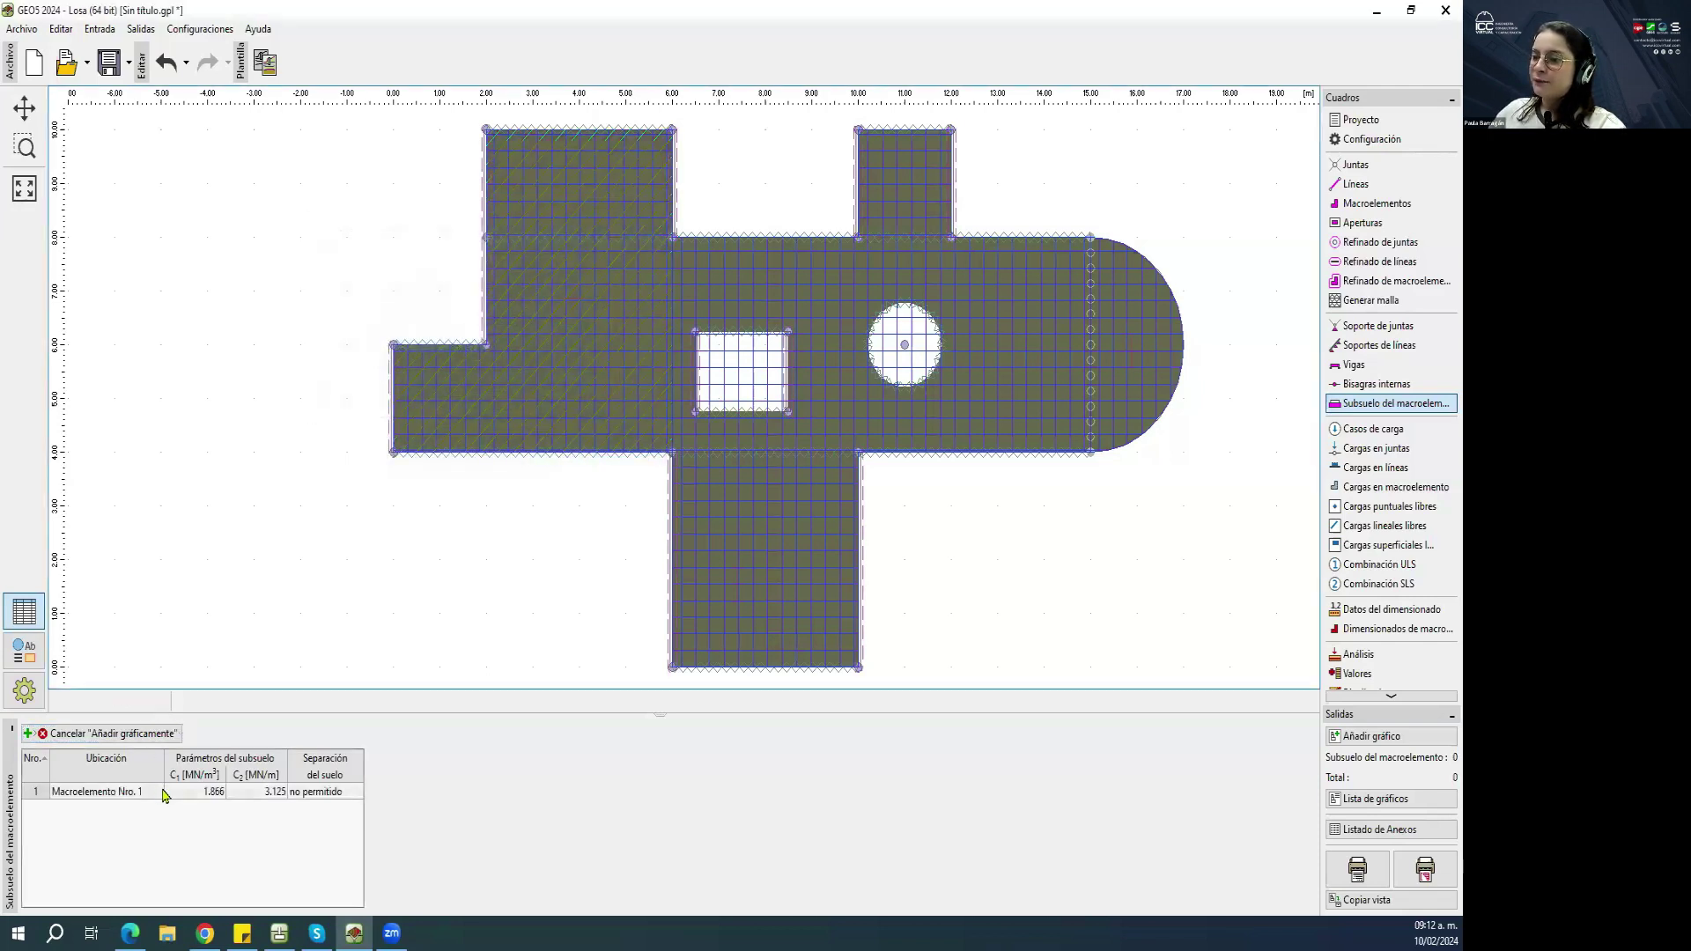
Apply the same subsoil parameters to macroelement 2 and the semicircular macroelement 3, and finish adding subsoils.
click(167, 792)
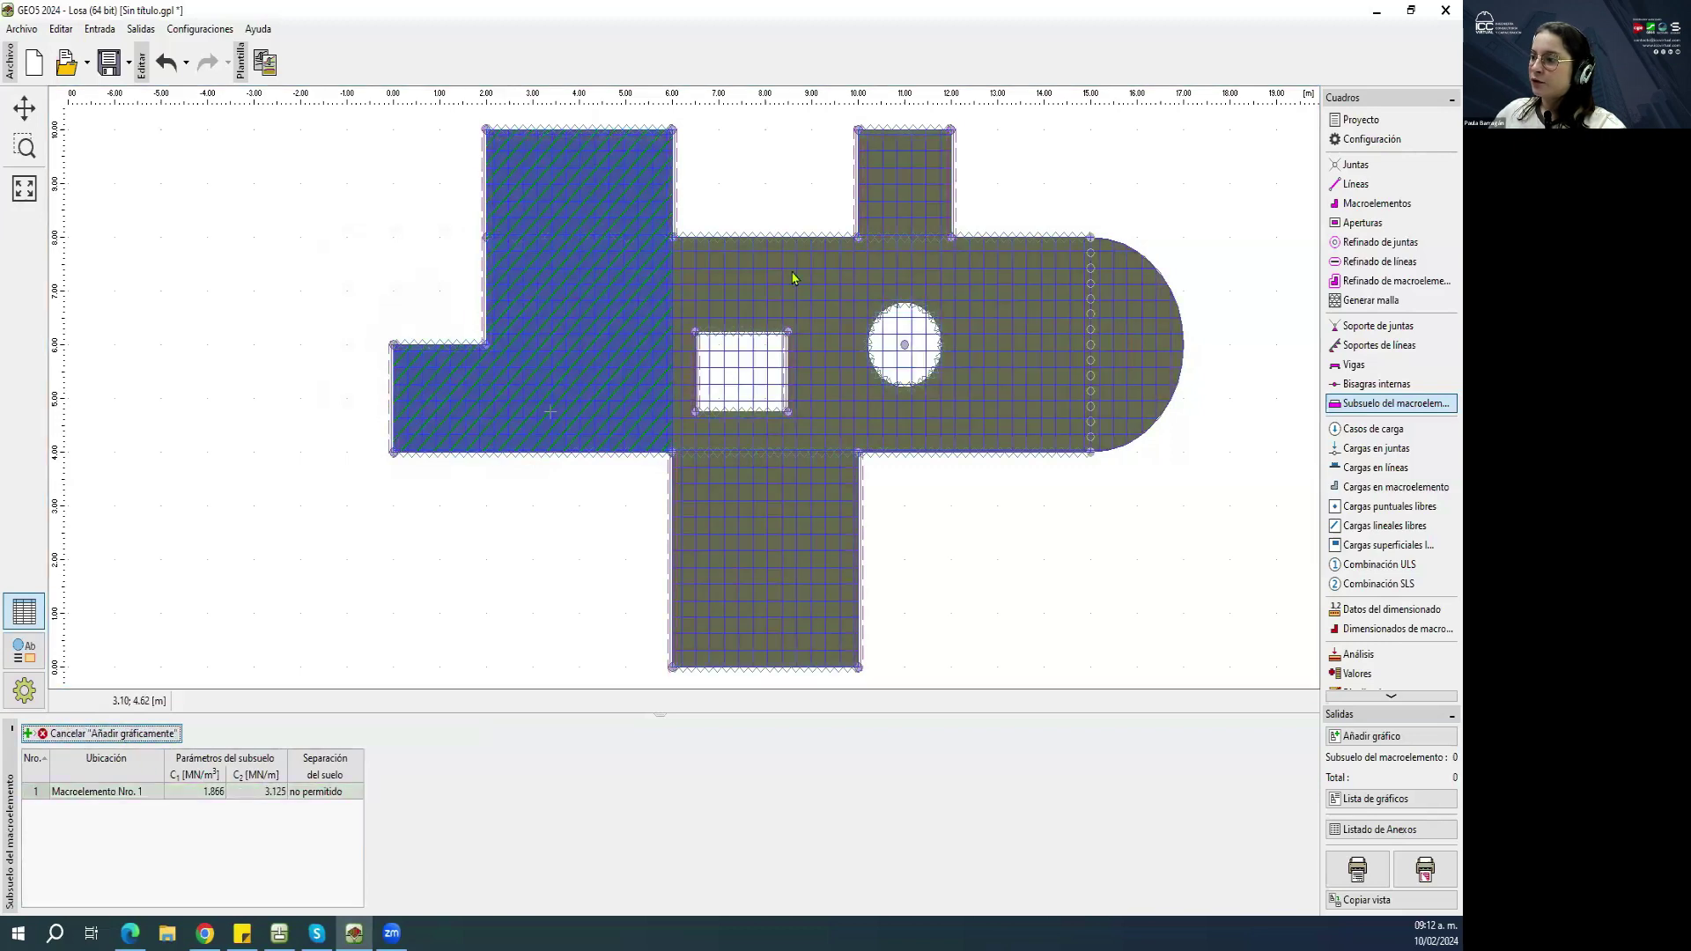
click(793, 278)
click(976, 355)
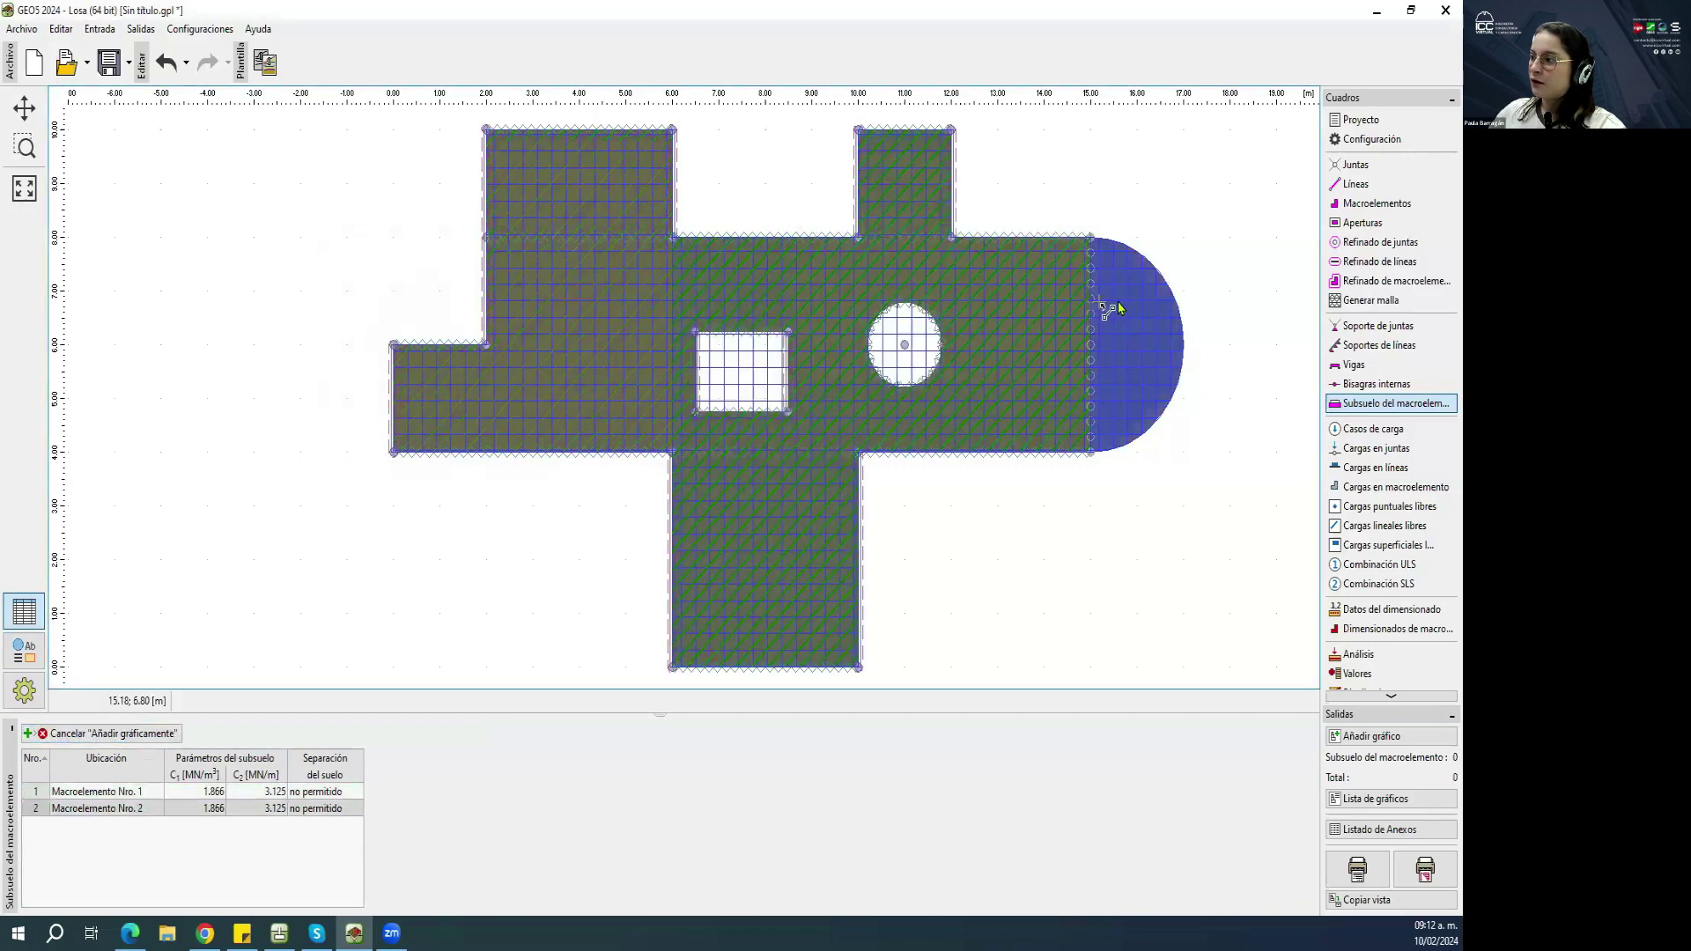
click(1113, 308)
click(1282, 379)
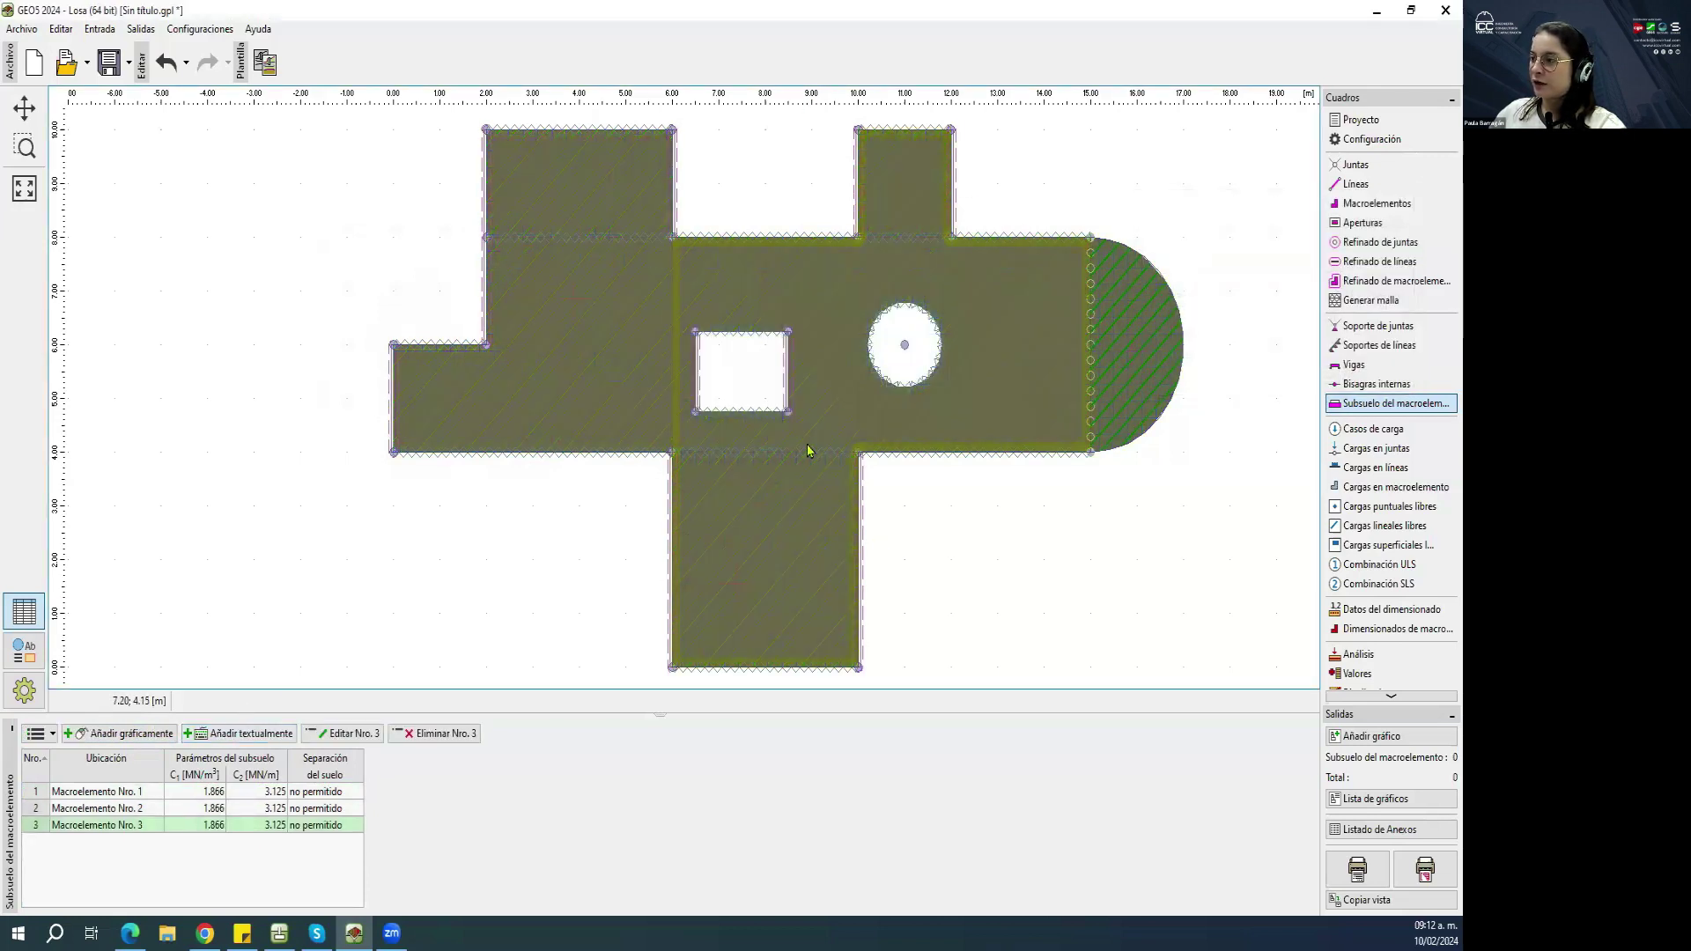
drag(779, 355, 766, 362)
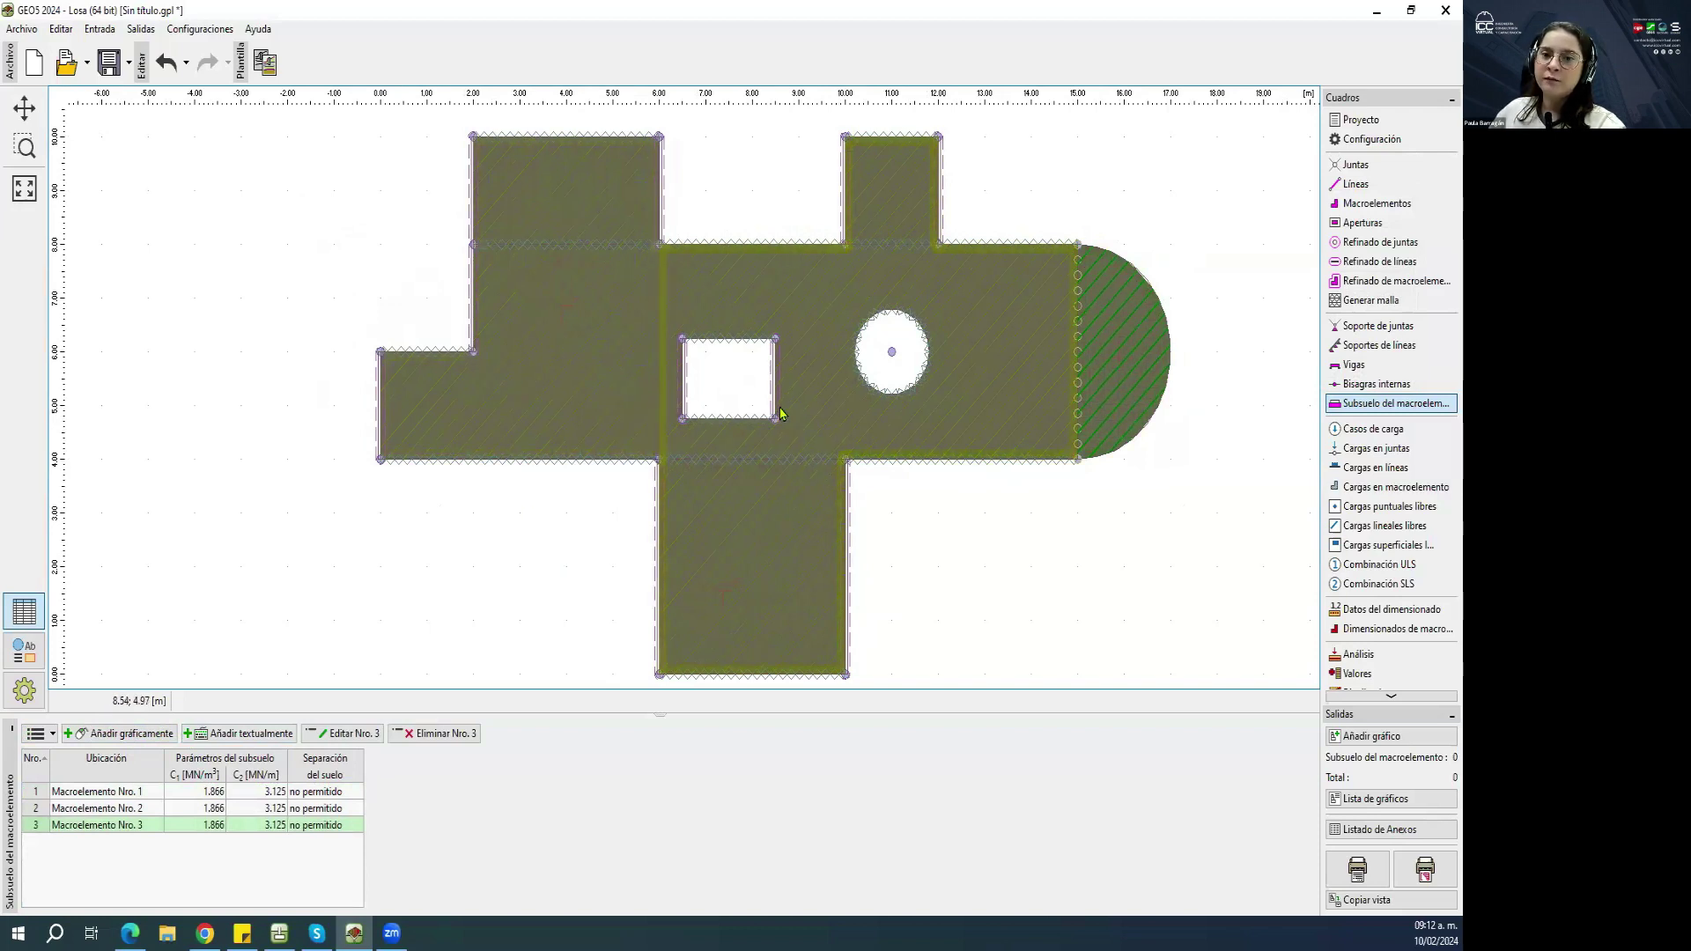
drag(1143, 445, 1128, 432)
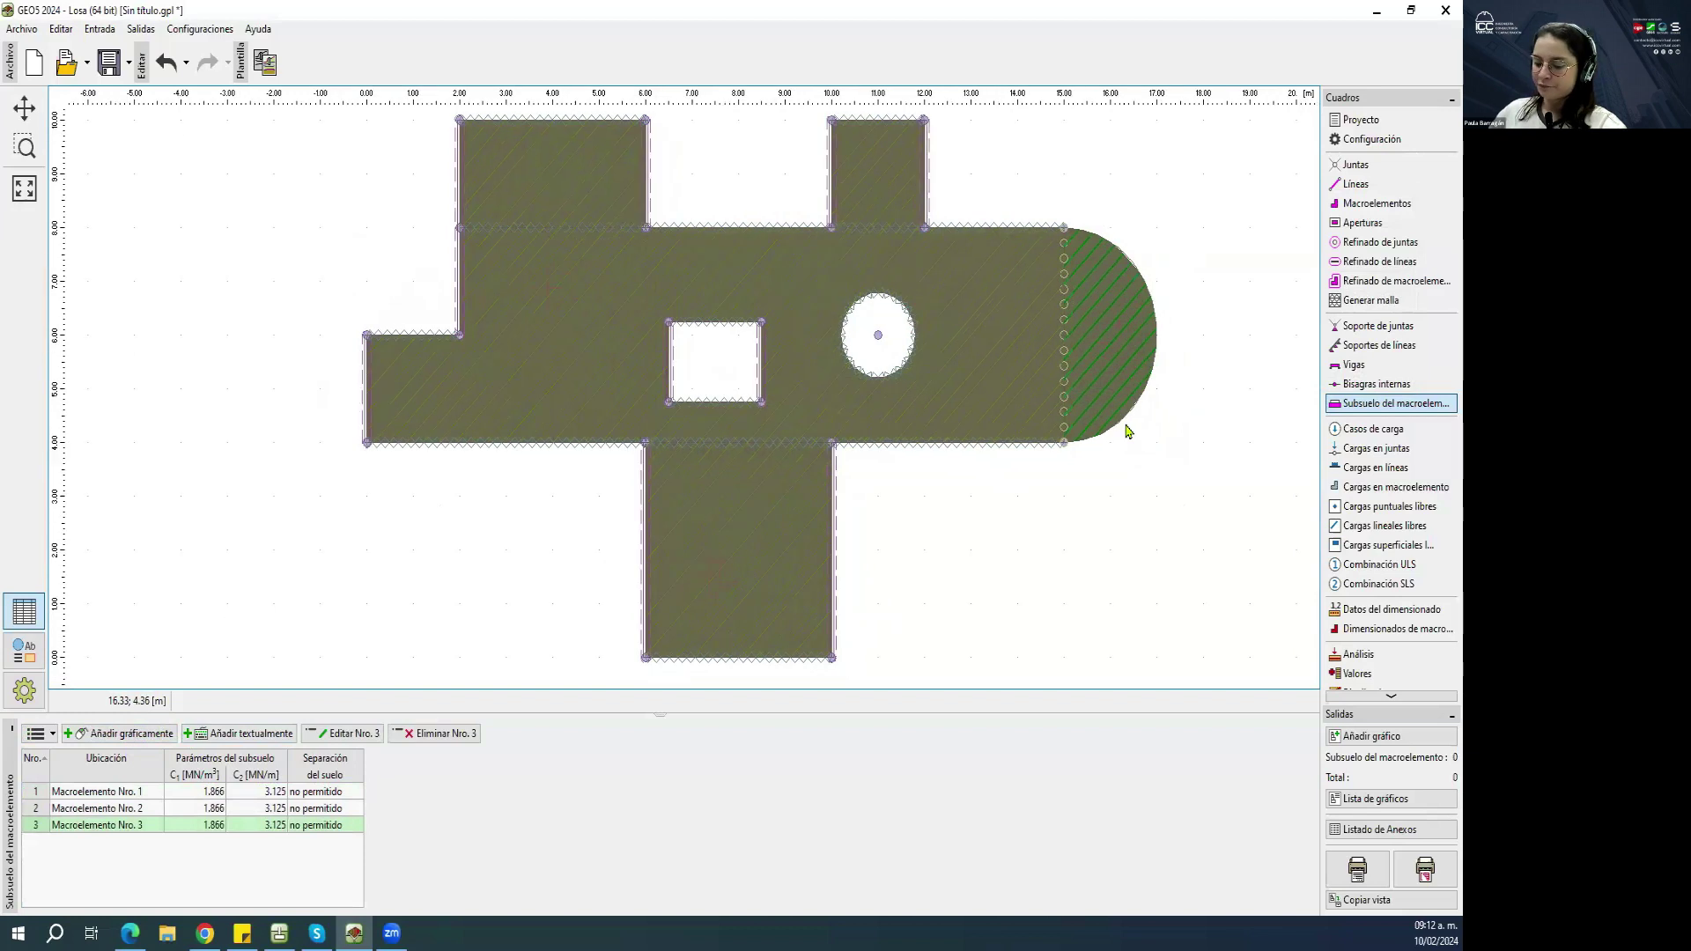
Add a permanent self-weight load case (peso propio) with load factors 1.10 unfavourable and 0.90 favourable.
click(1361, 429)
click(1279, 761)
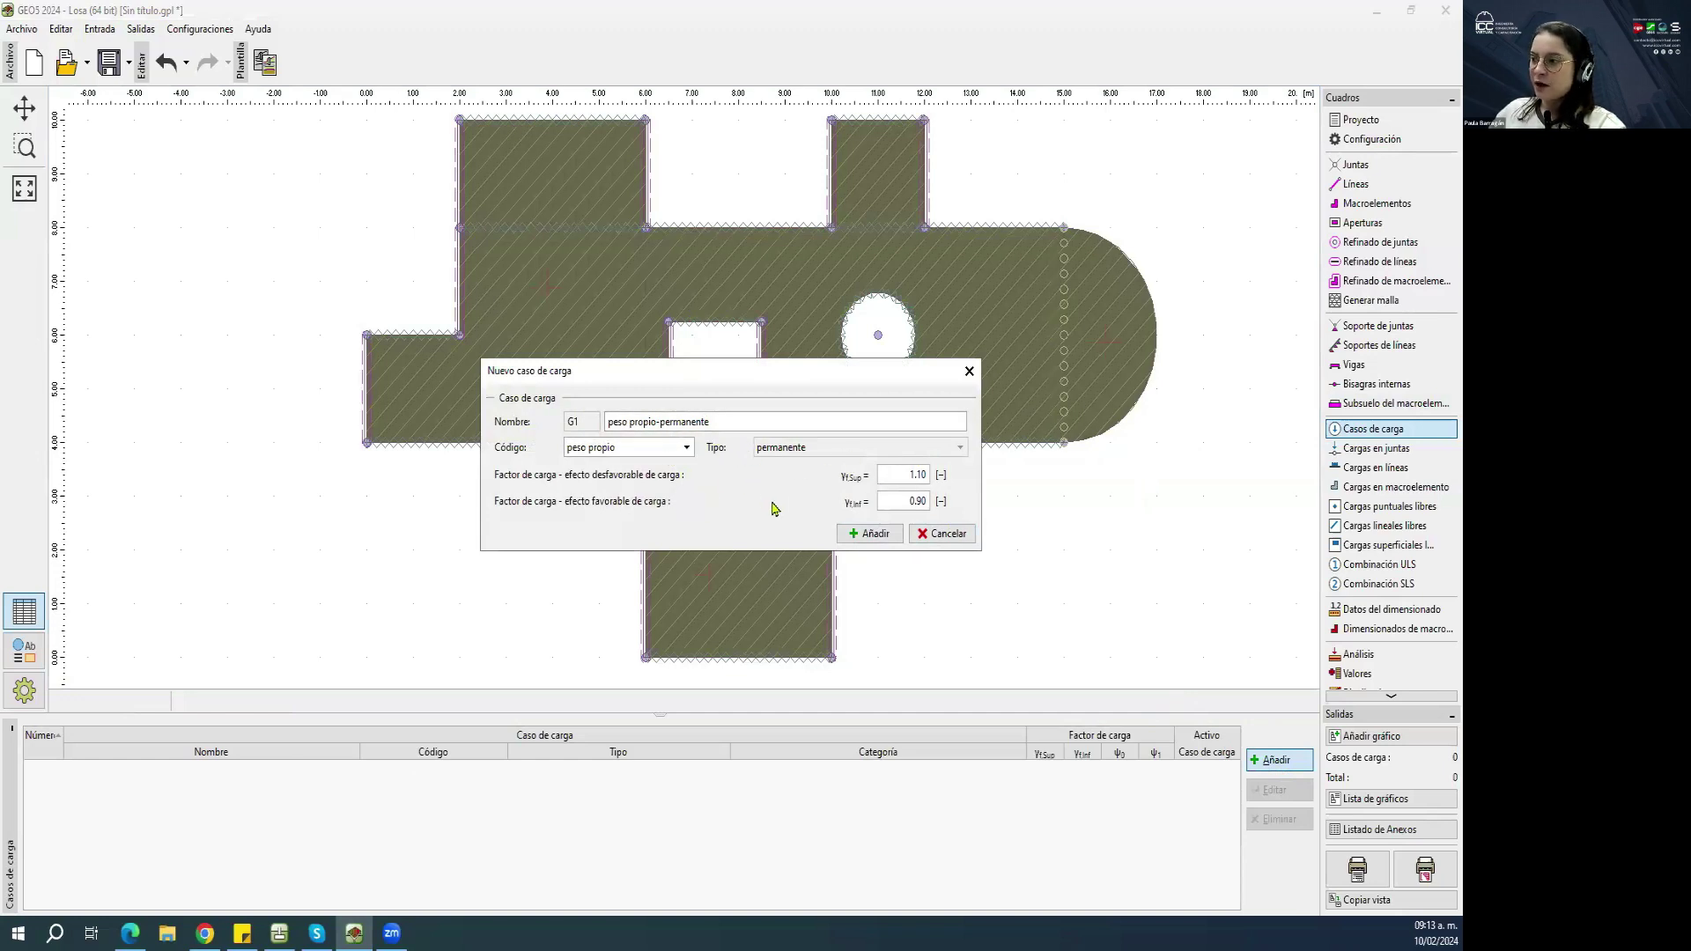
click(686, 448)
click(687, 448)
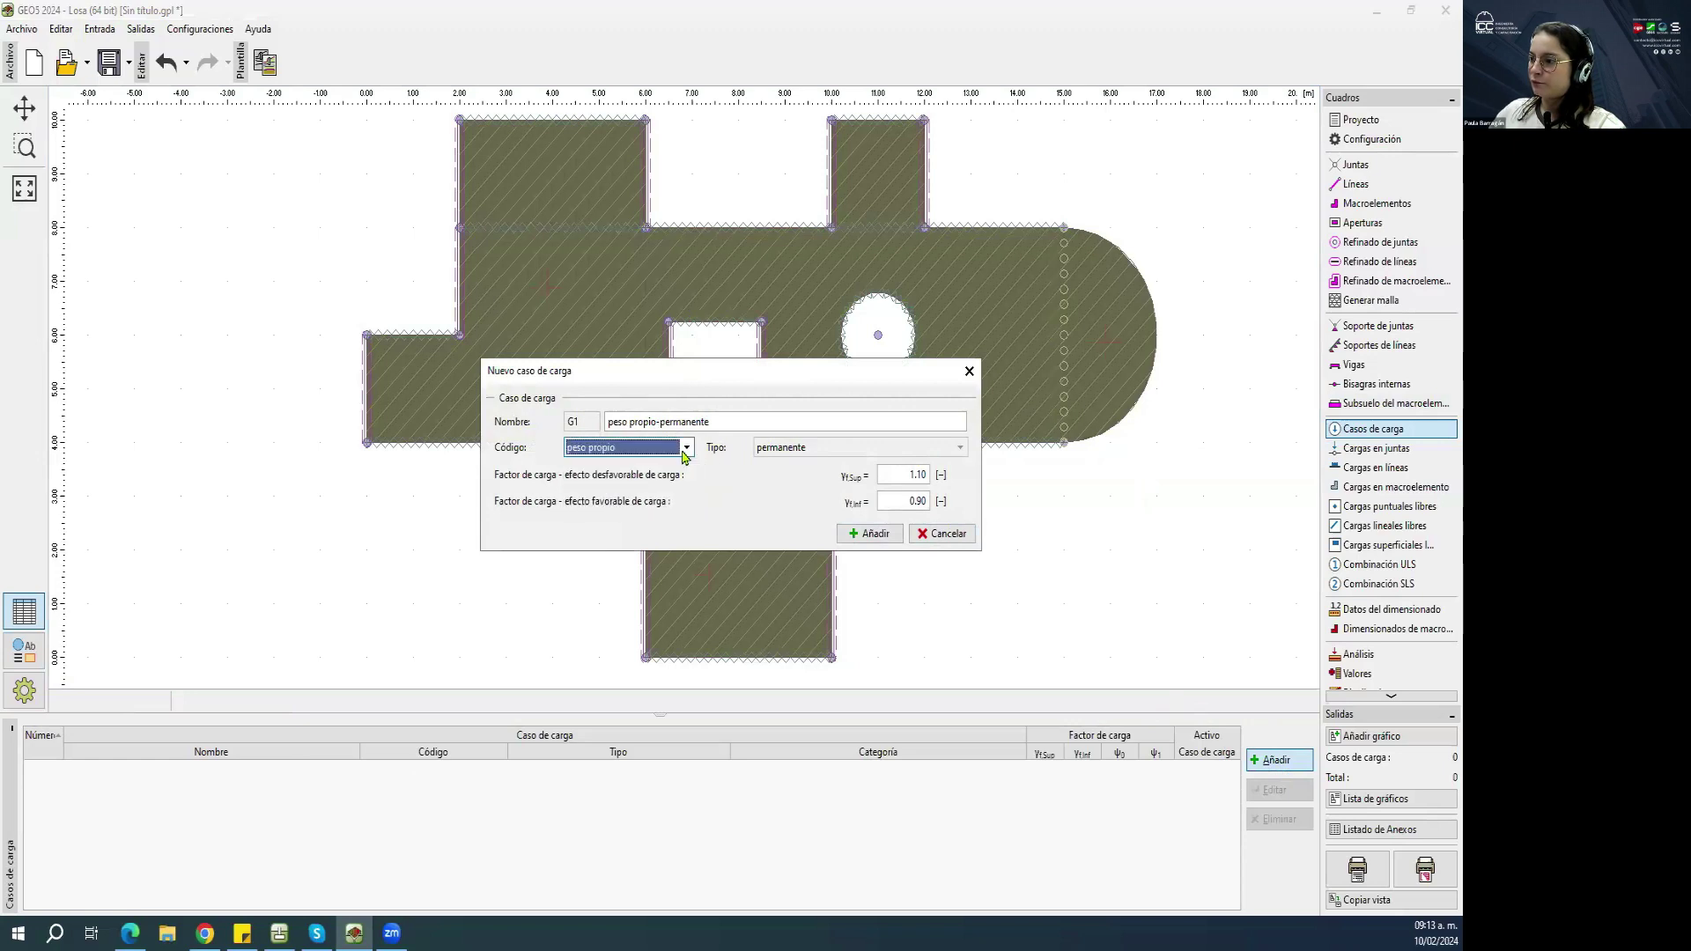
click(874, 533)
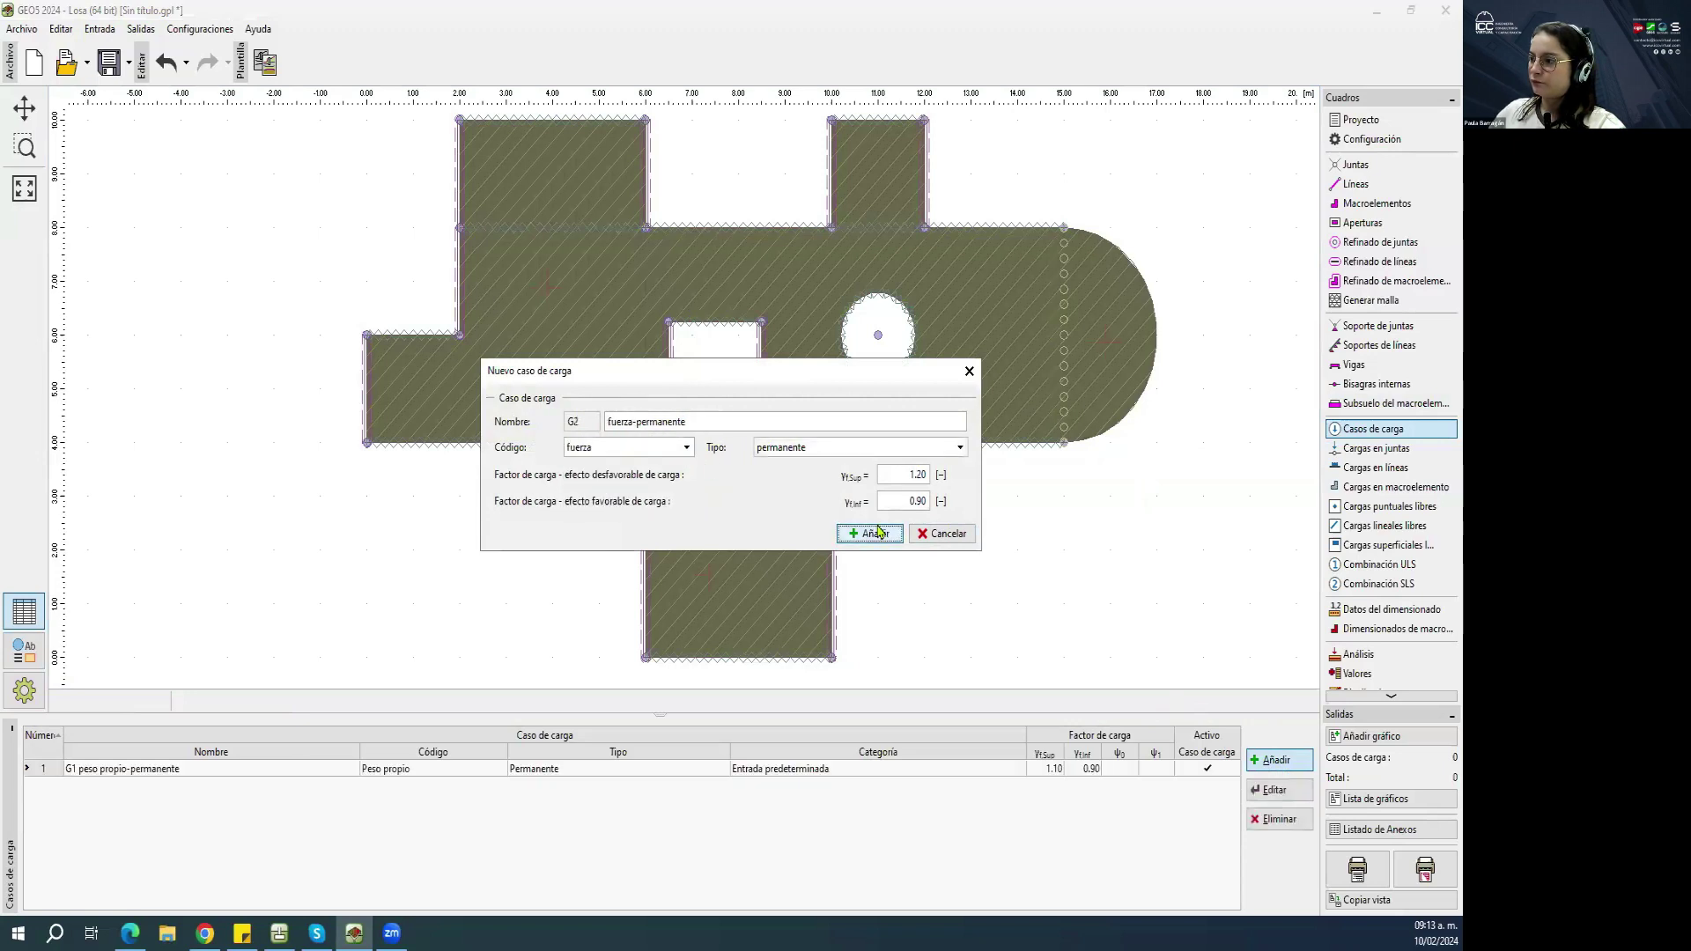
Try the imposición type for the second load case and return it to permanente.
click(795, 451)
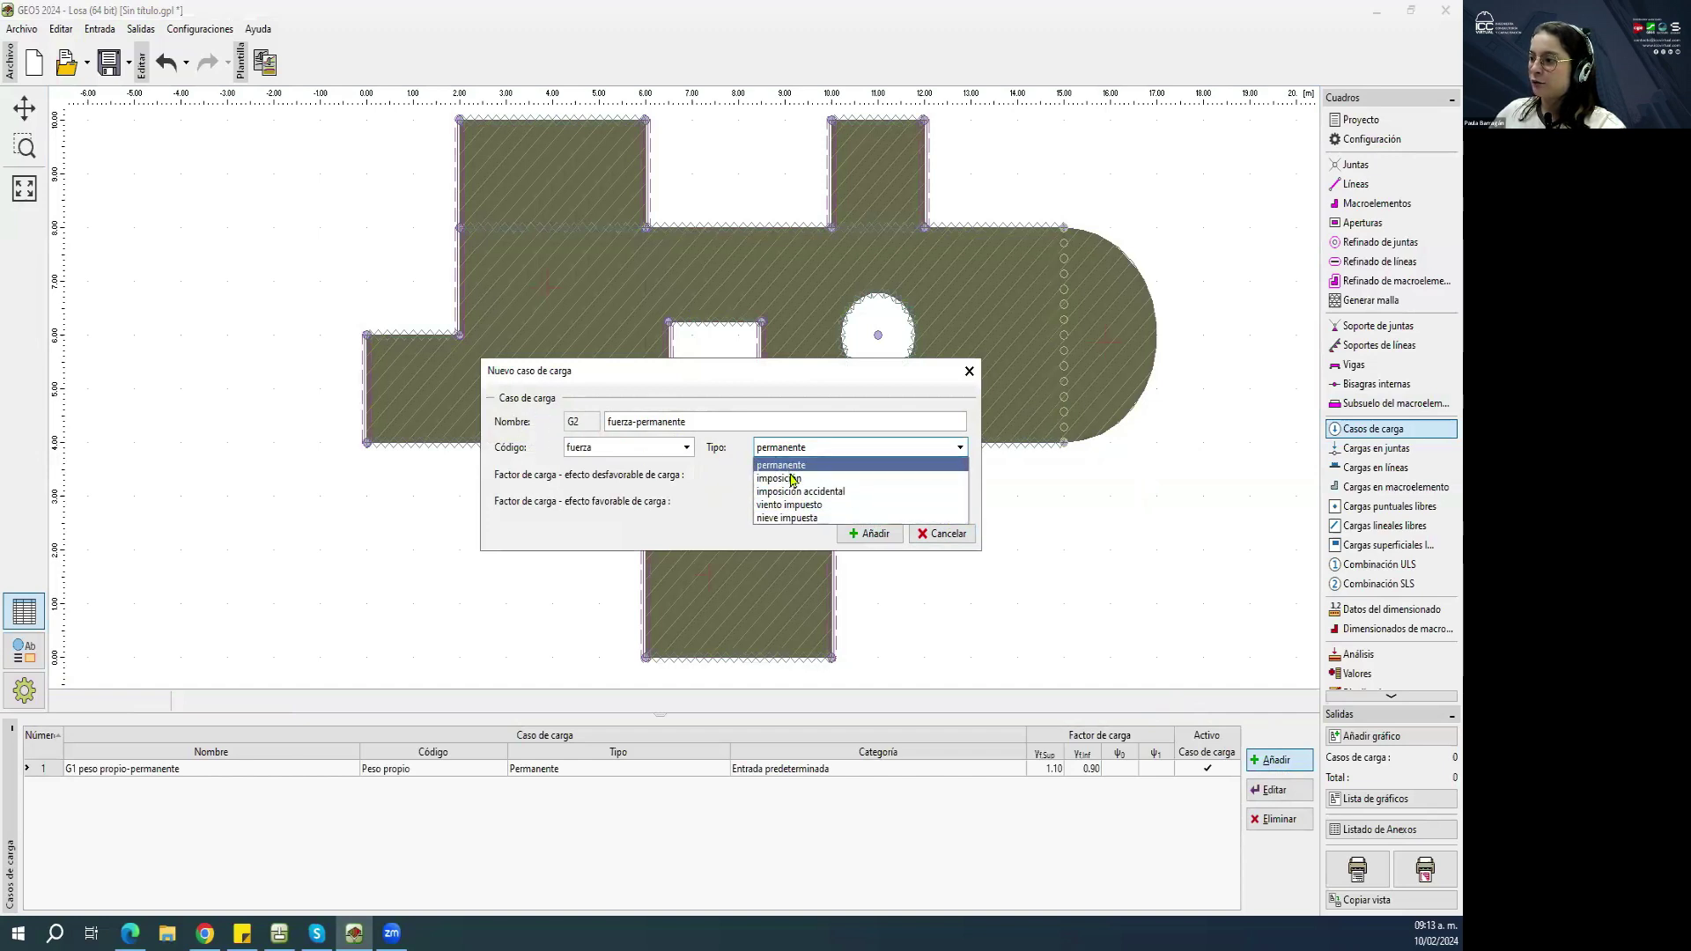
click(792, 480)
click(820, 450)
click(792, 465)
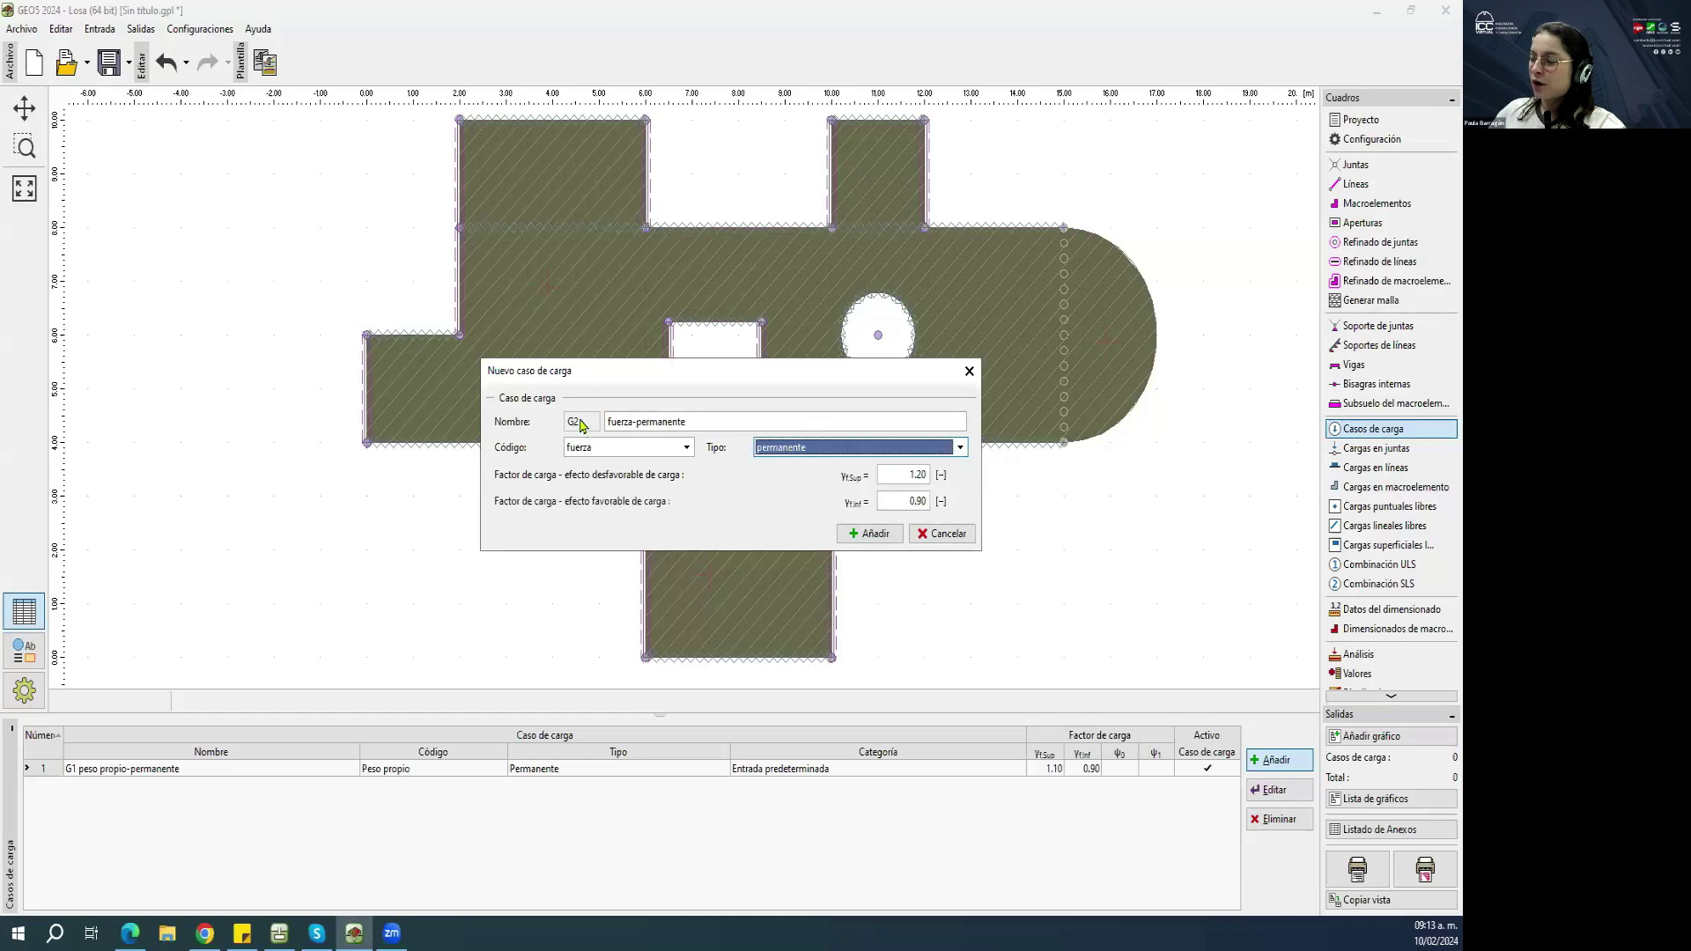
click(807, 449)
click(807, 463)
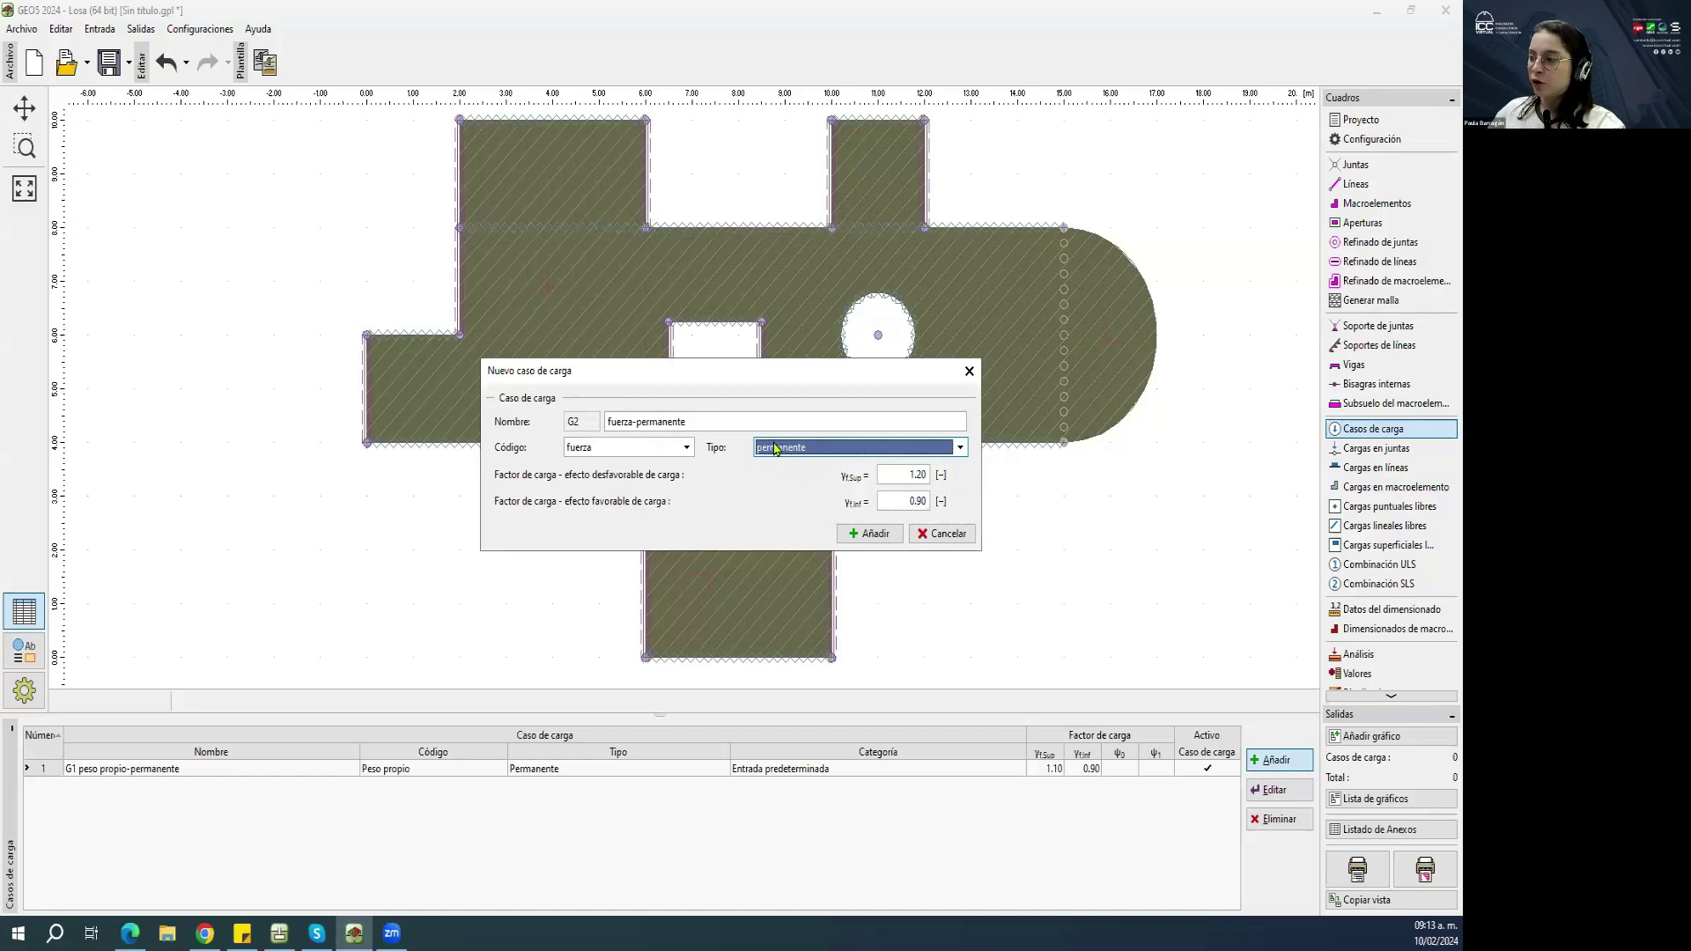
Try the imposición, imposición accidental and nieve impuesta types for the second load case, ending on imposición.
click(767, 450)
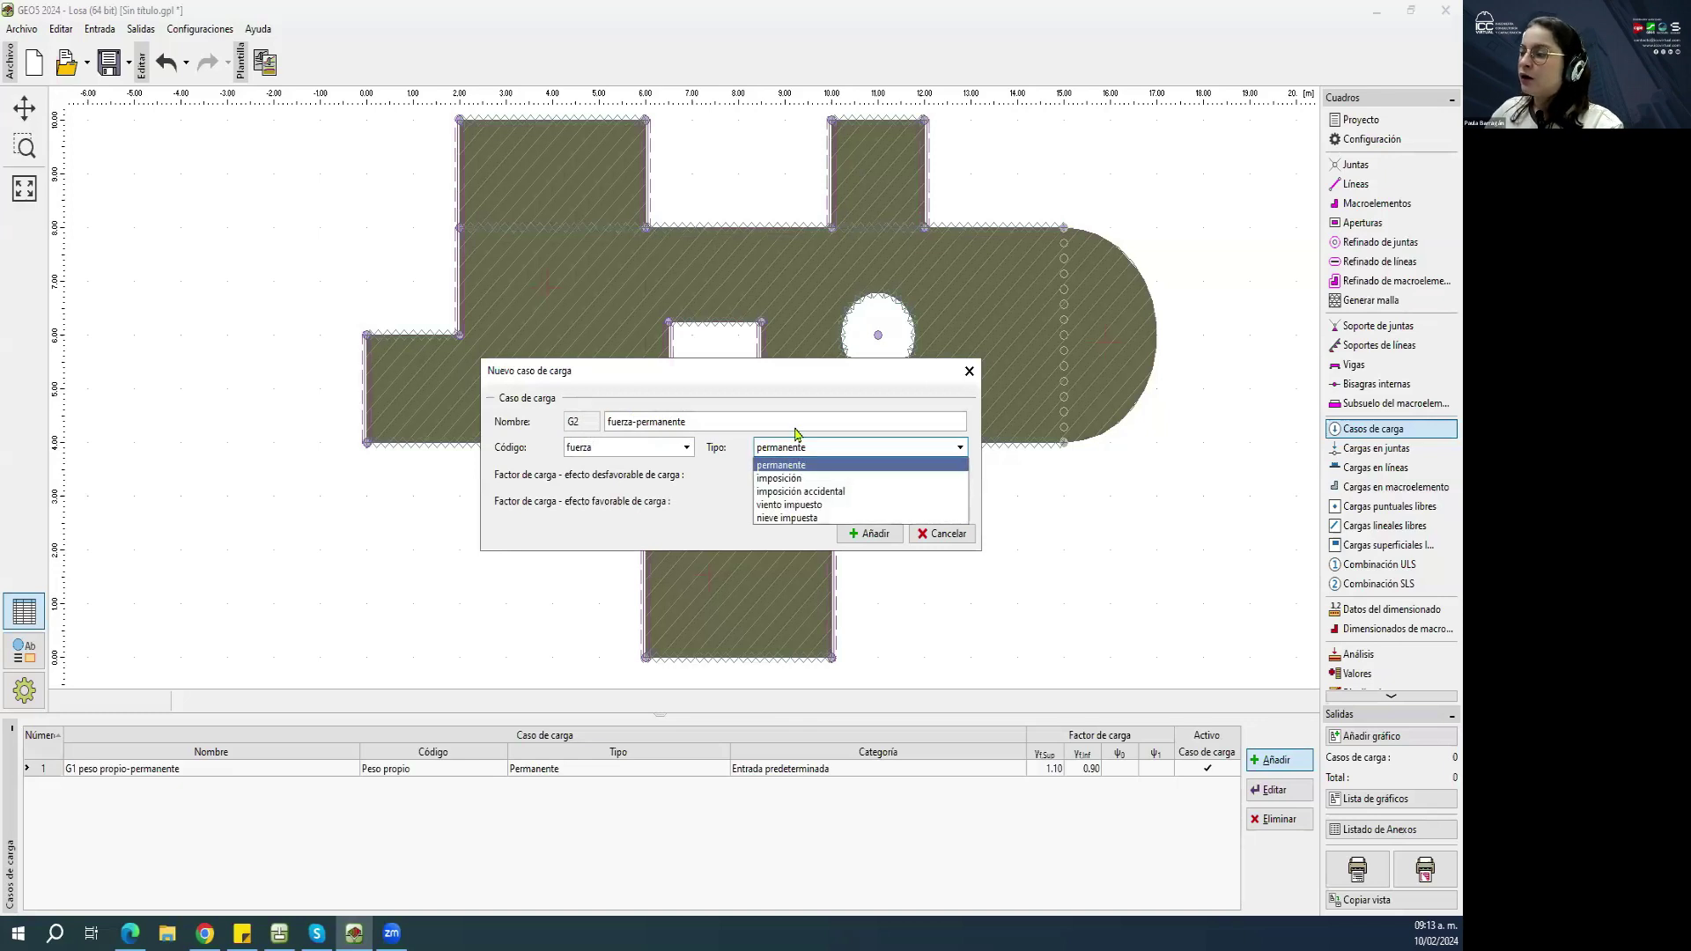
click(793, 478)
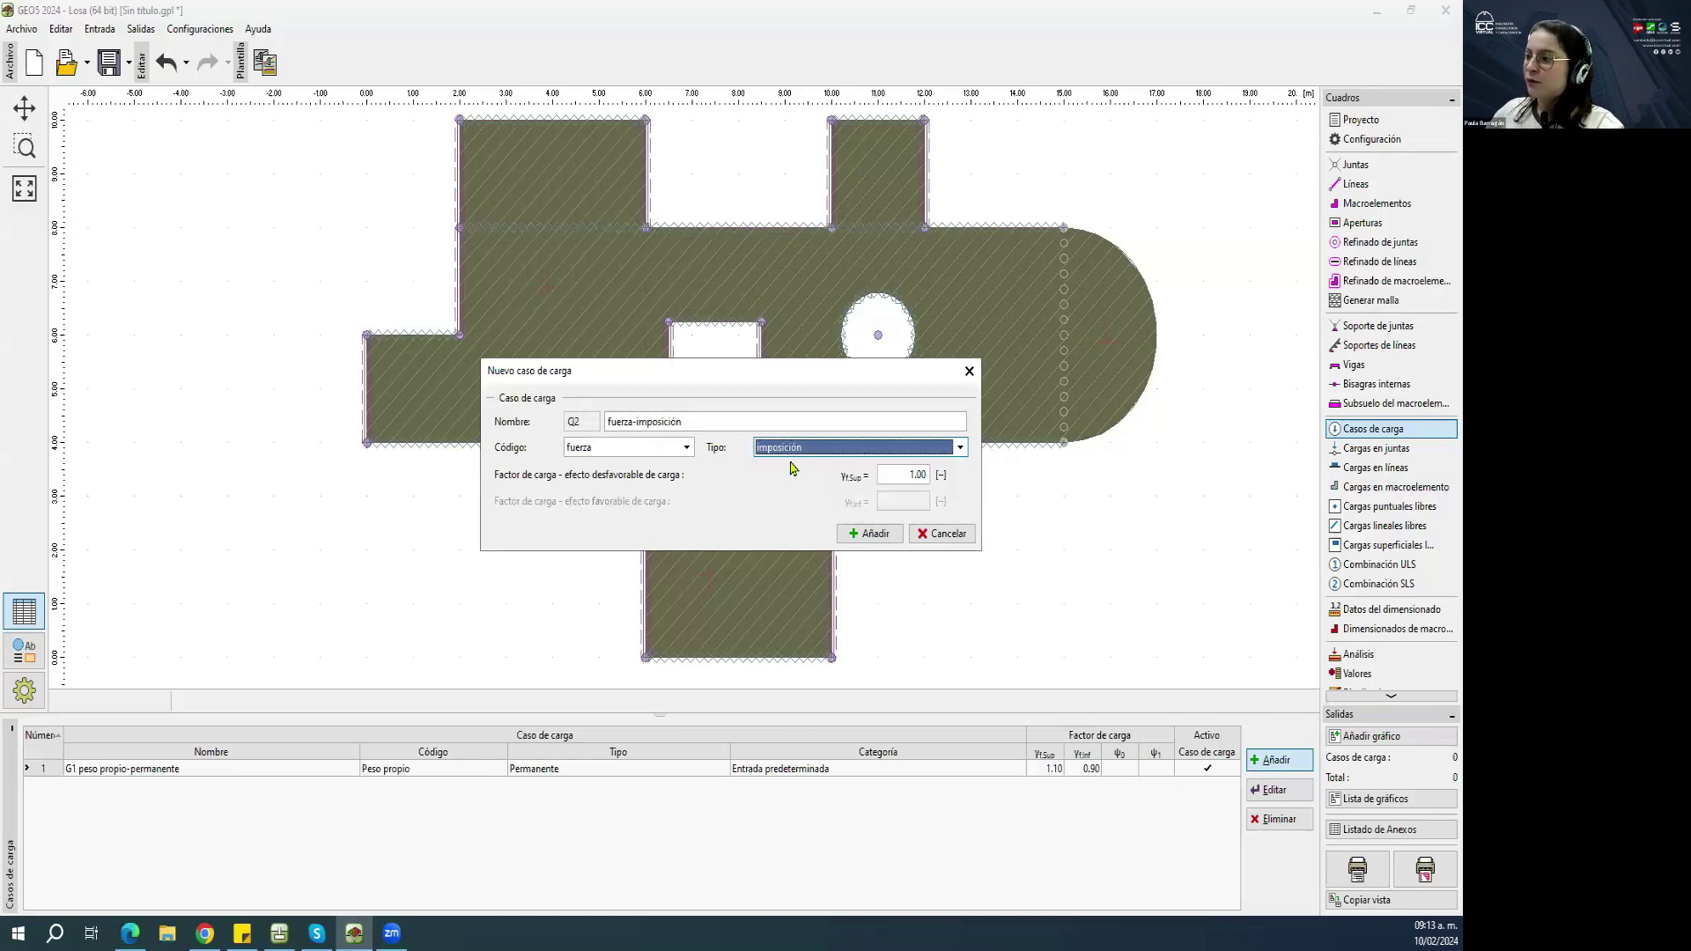
click(849, 444)
click(822, 493)
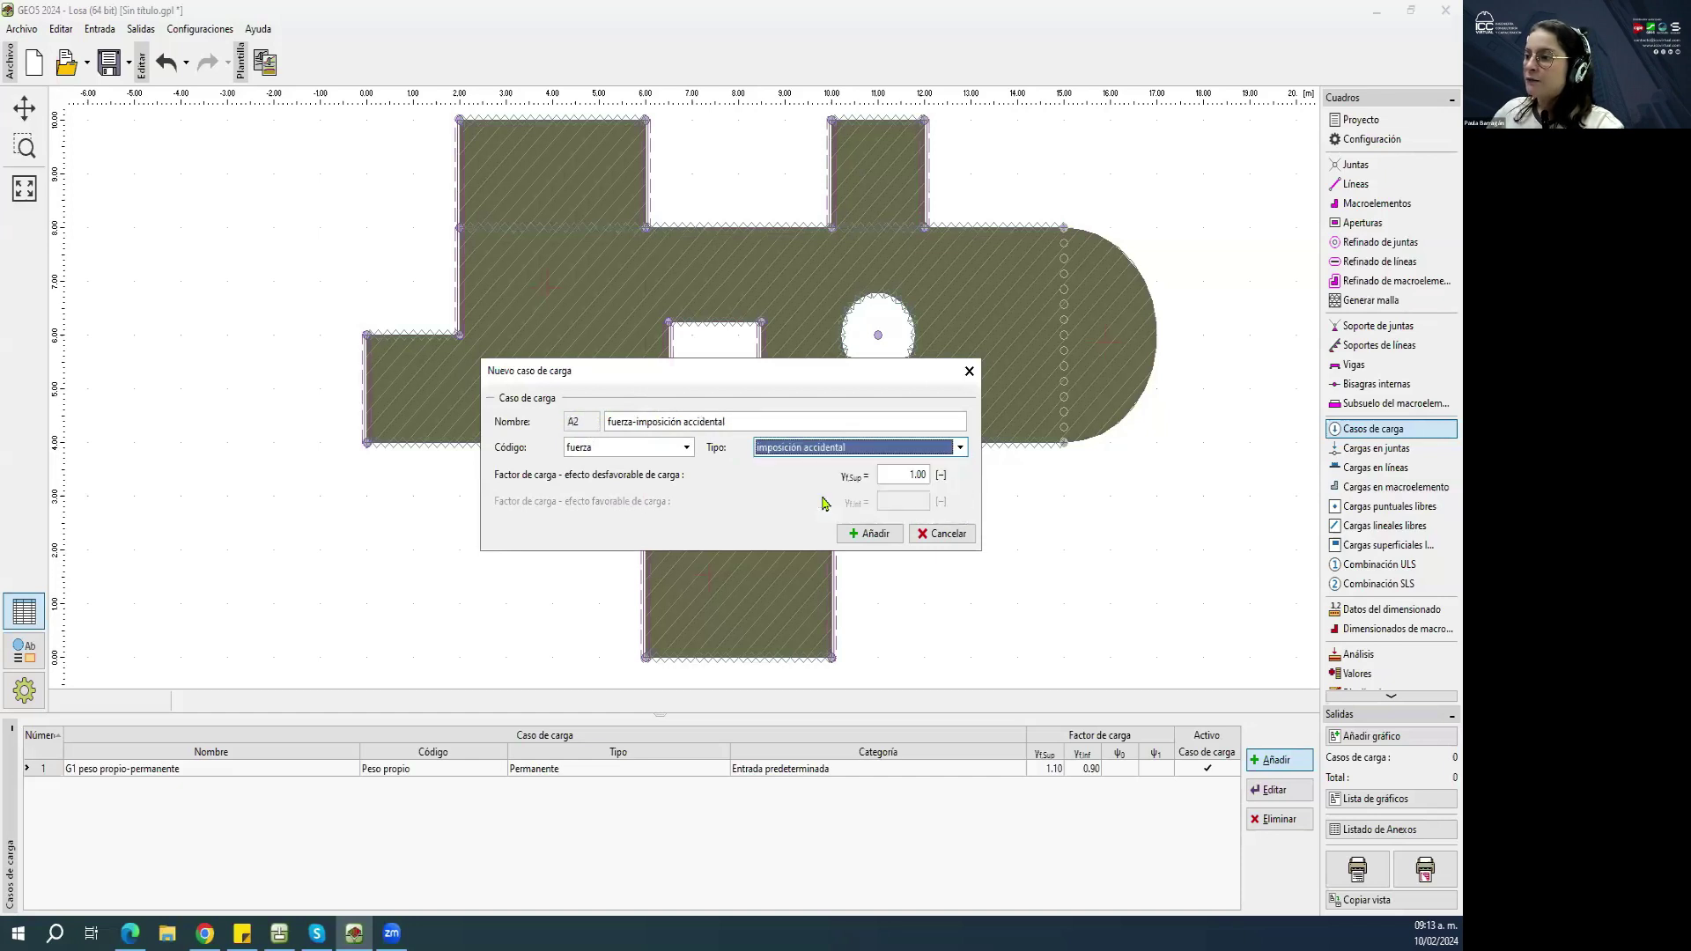
click(775, 449)
click(775, 479)
click(780, 448)
click(782, 520)
click(795, 451)
click(785, 464)
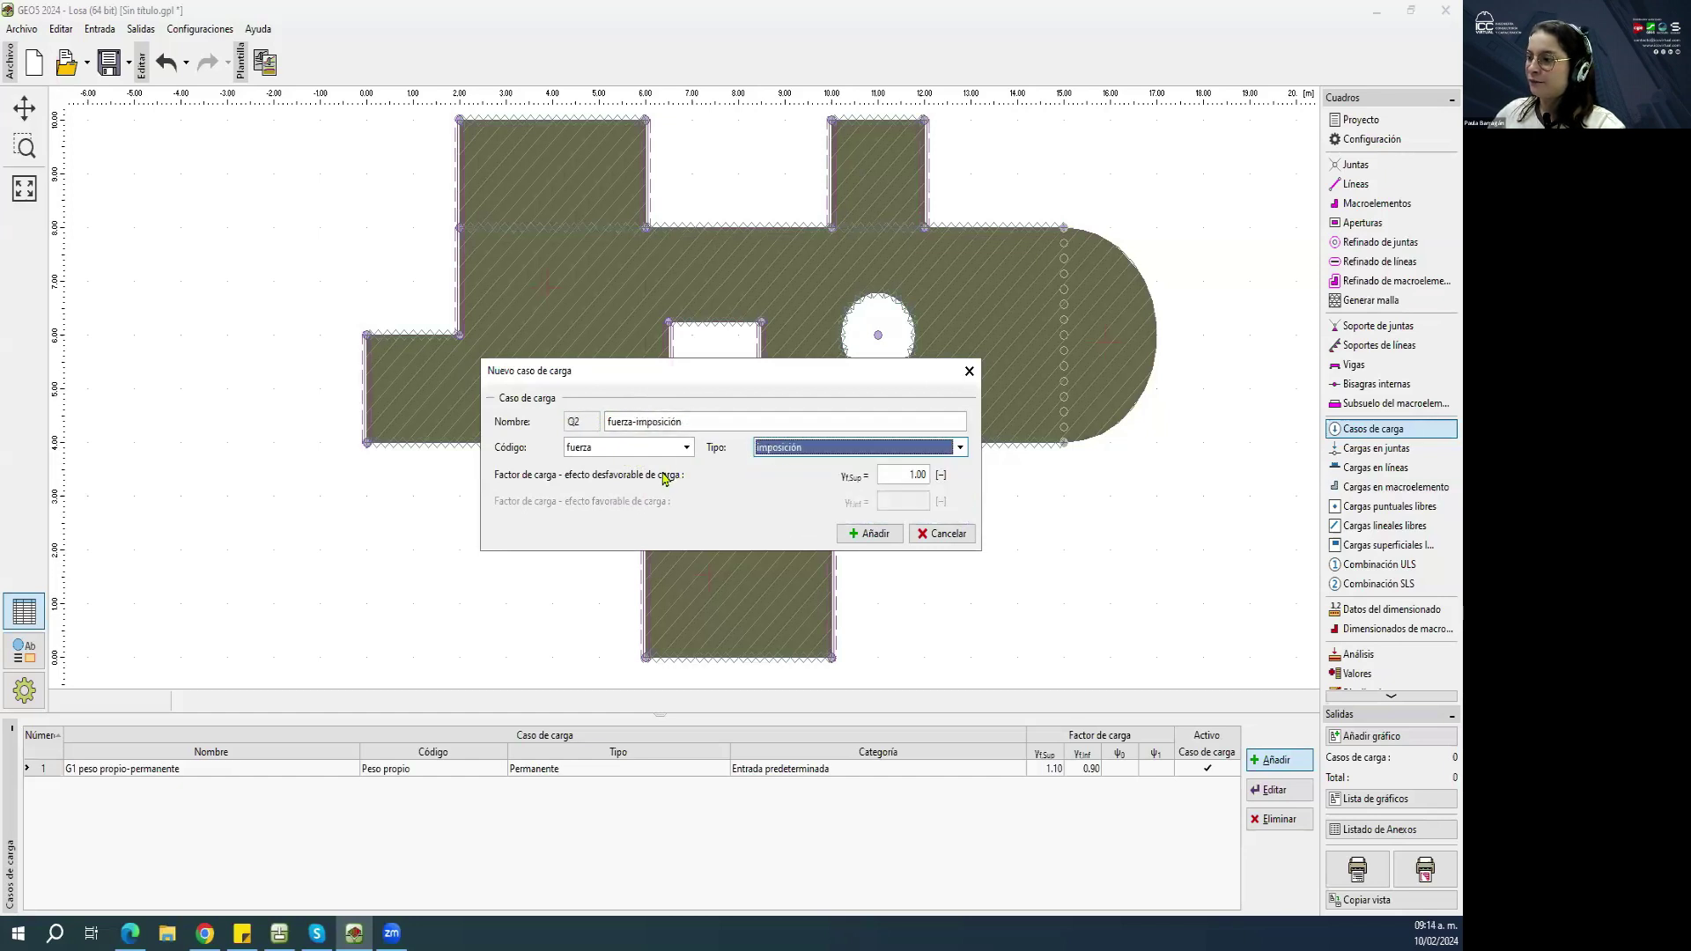
Try the temperatura and configuración de soporte codes for the second load case and return it to fuerza.
click(634, 449)
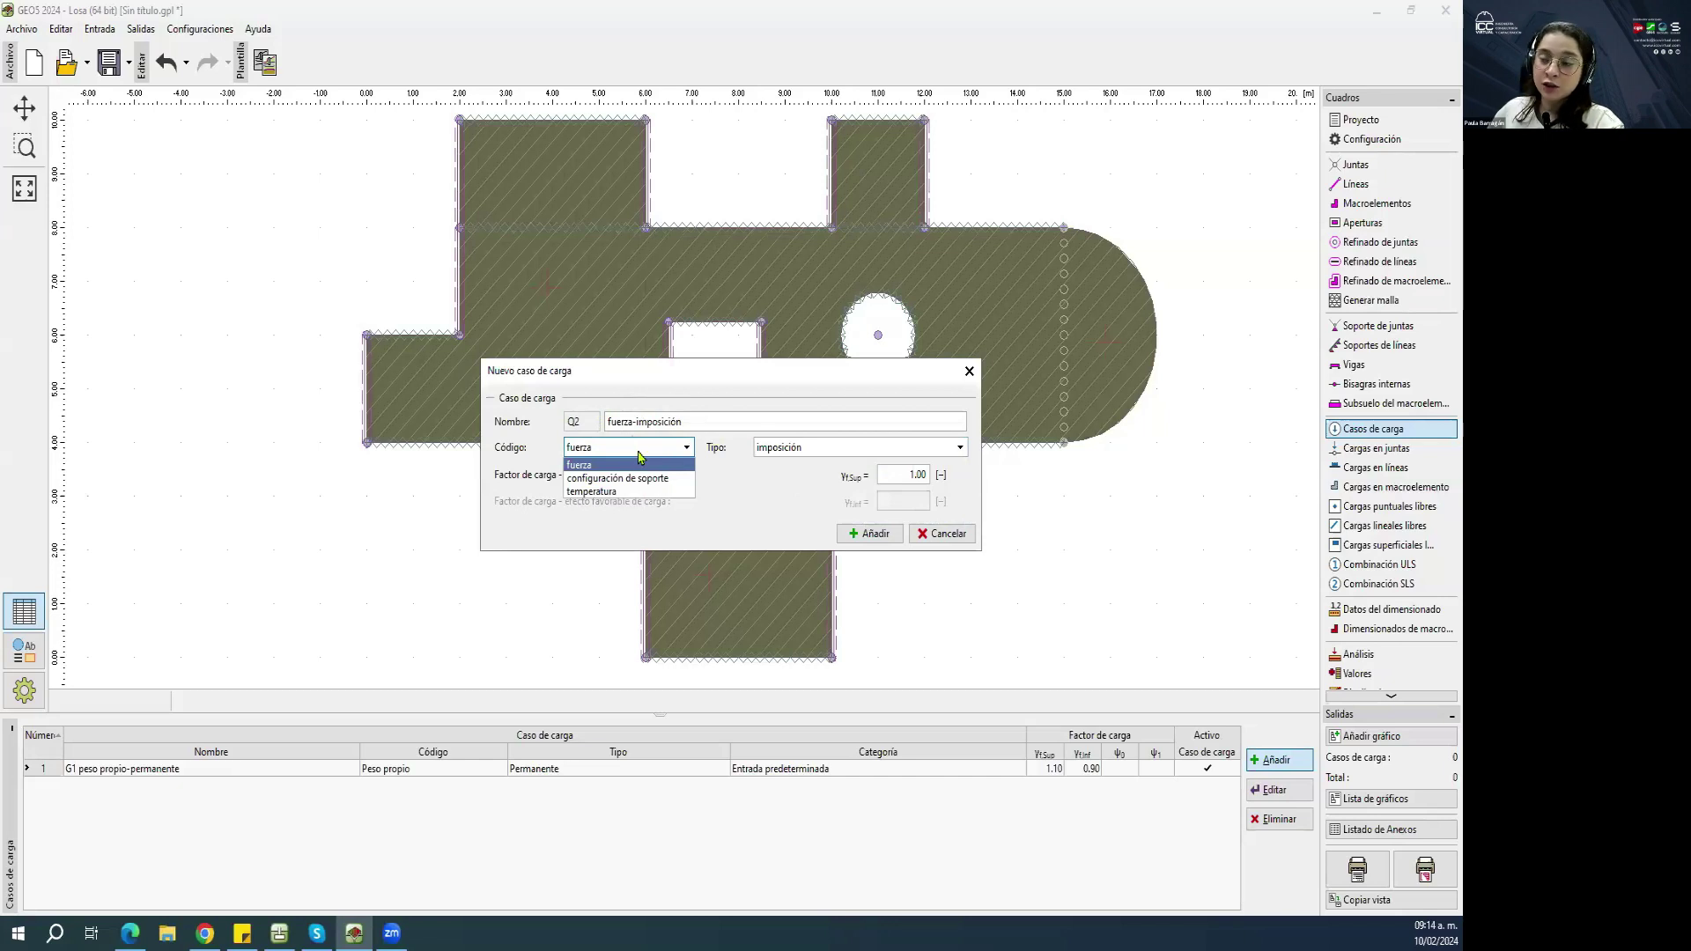
click(628, 491)
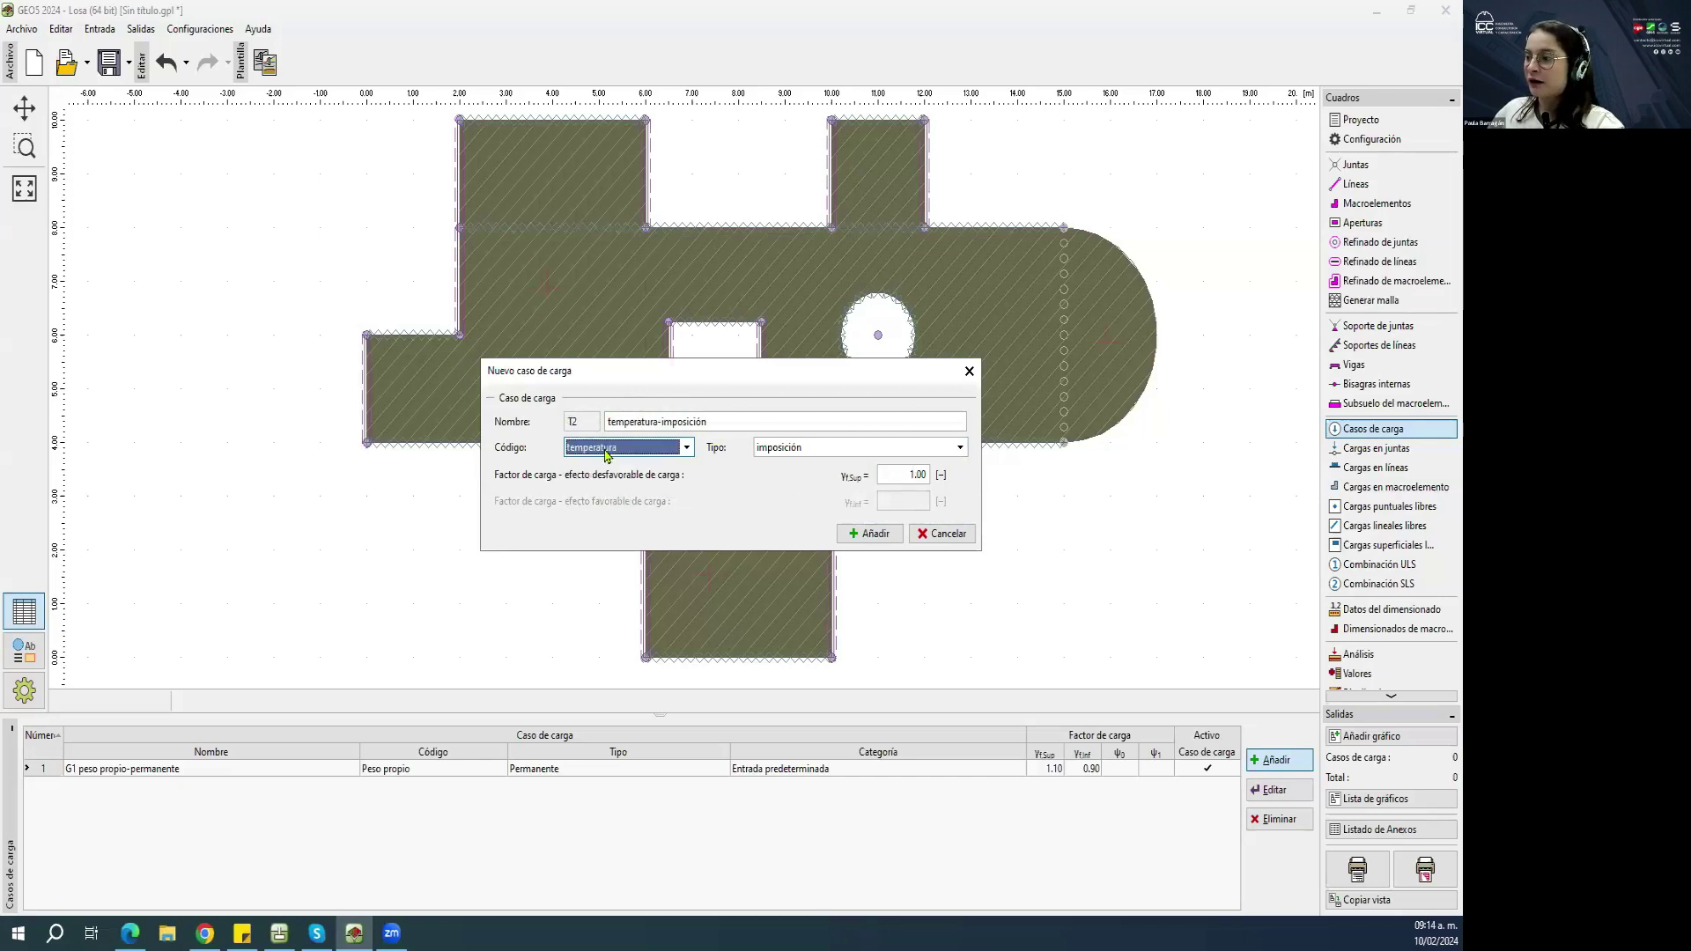
click(606, 448)
click(613, 478)
click(616, 448)
click(612, 478)
click(600, 447)
click(605, 465)
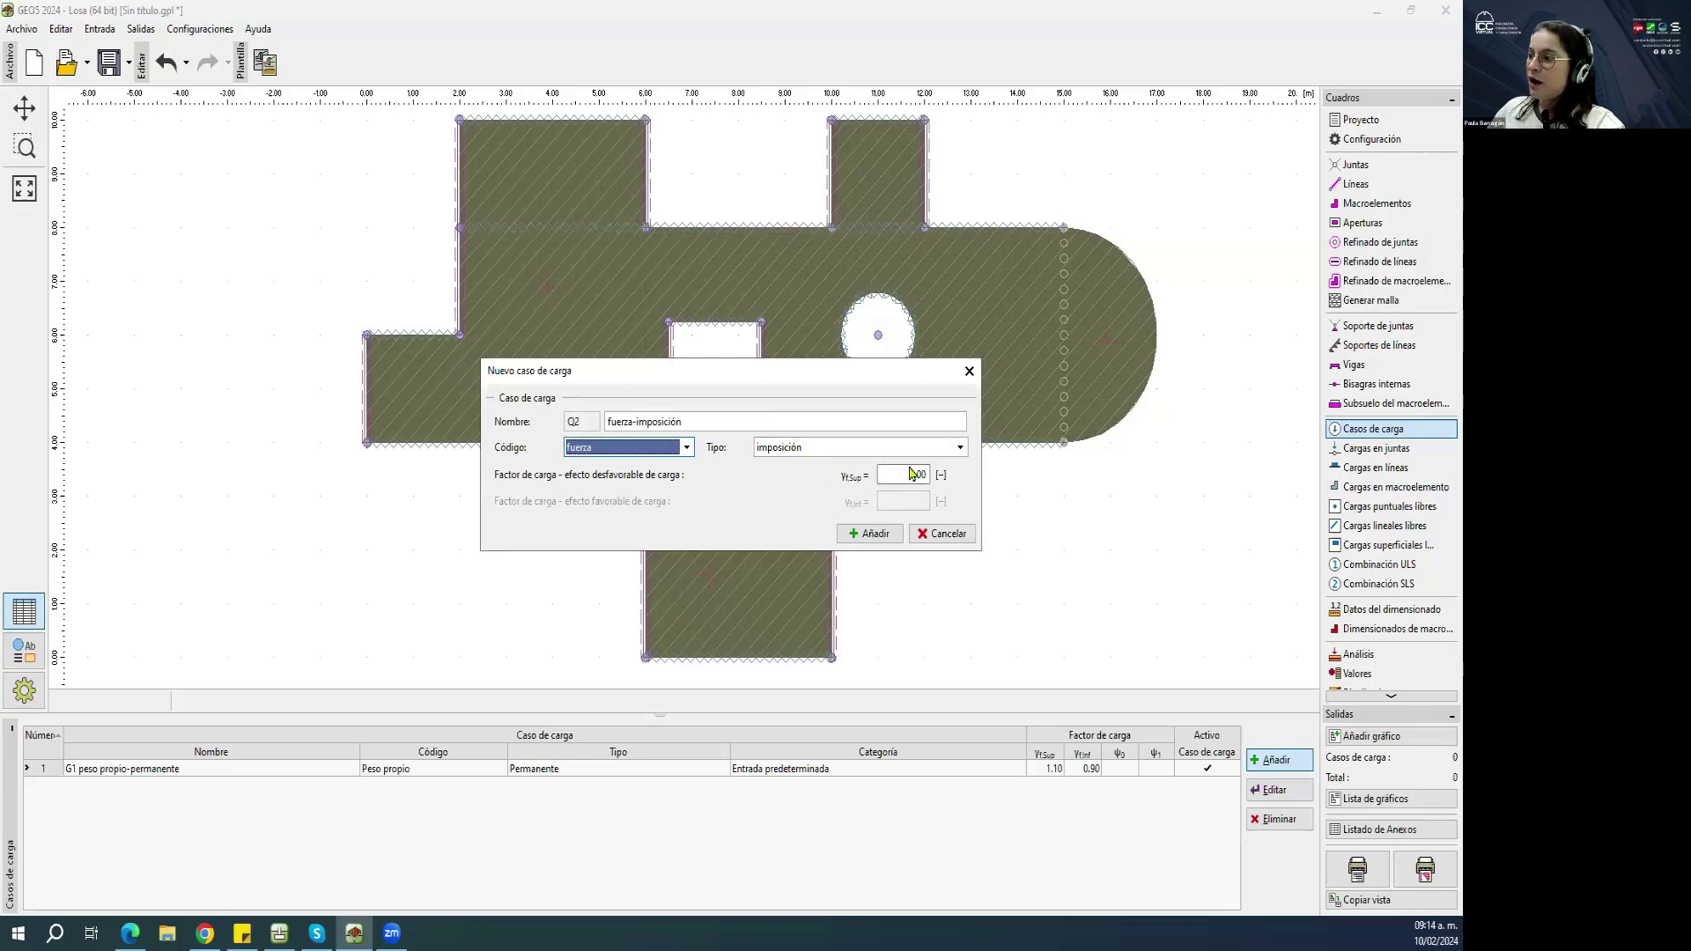
Set the second load case's type to permanente and check its unfavourable and favourable load factors.
click(833, 448)
click(846, 461)
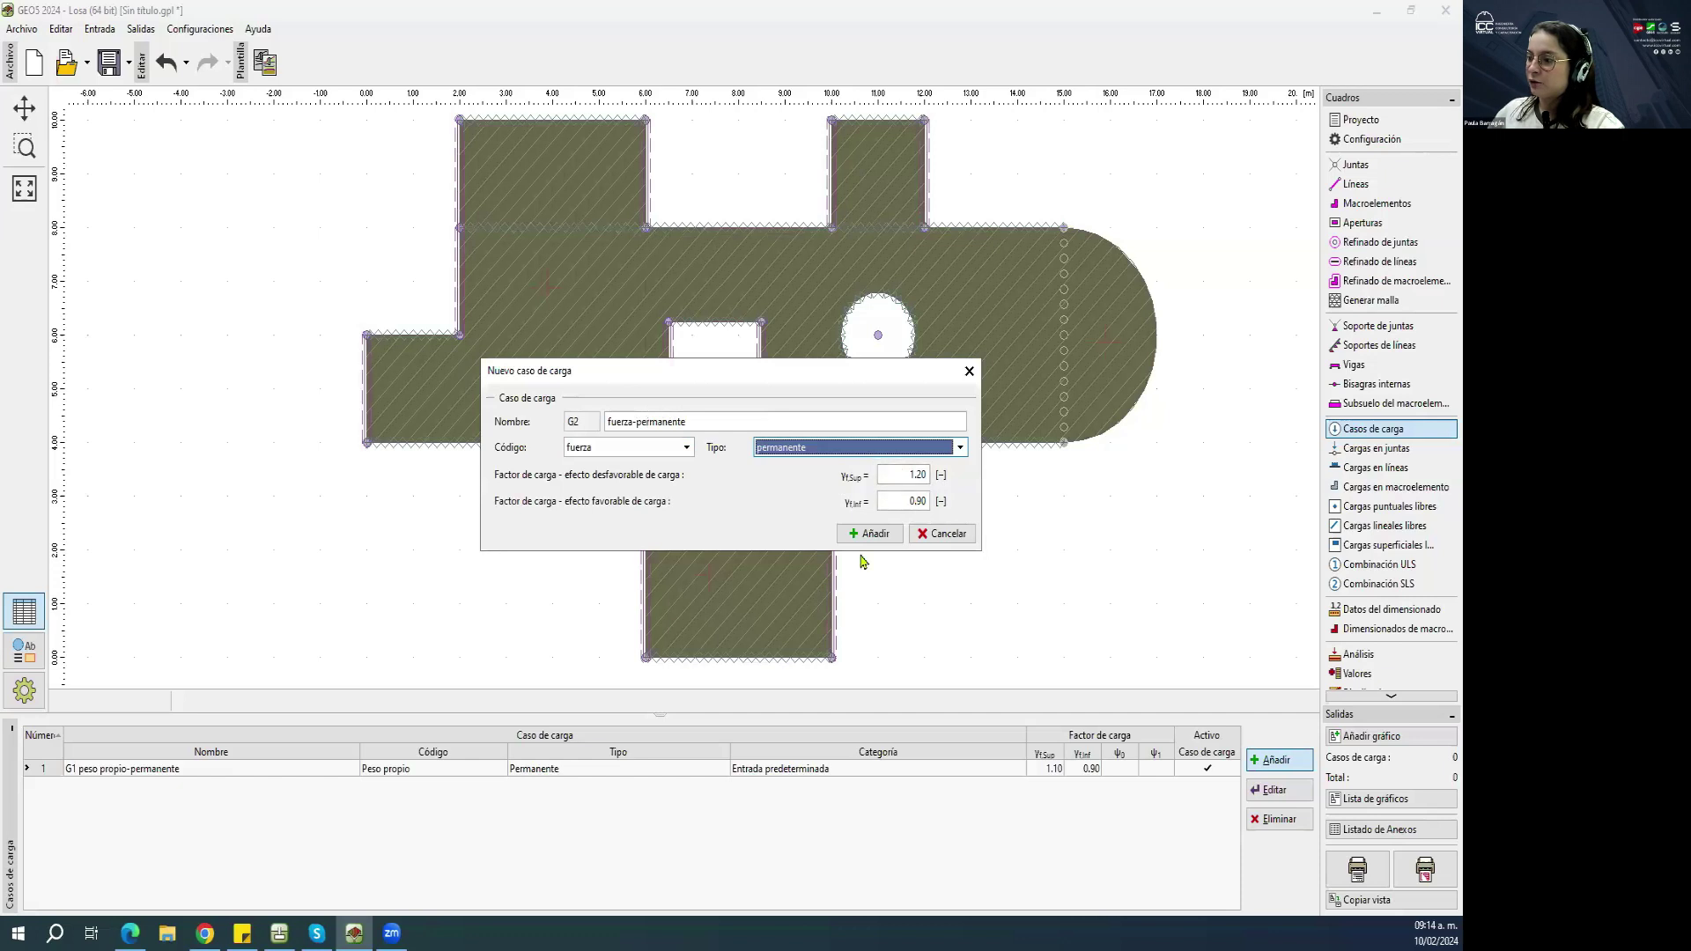
double_click(897, 474)
double_click(924, 502)
double_click(895, 474)
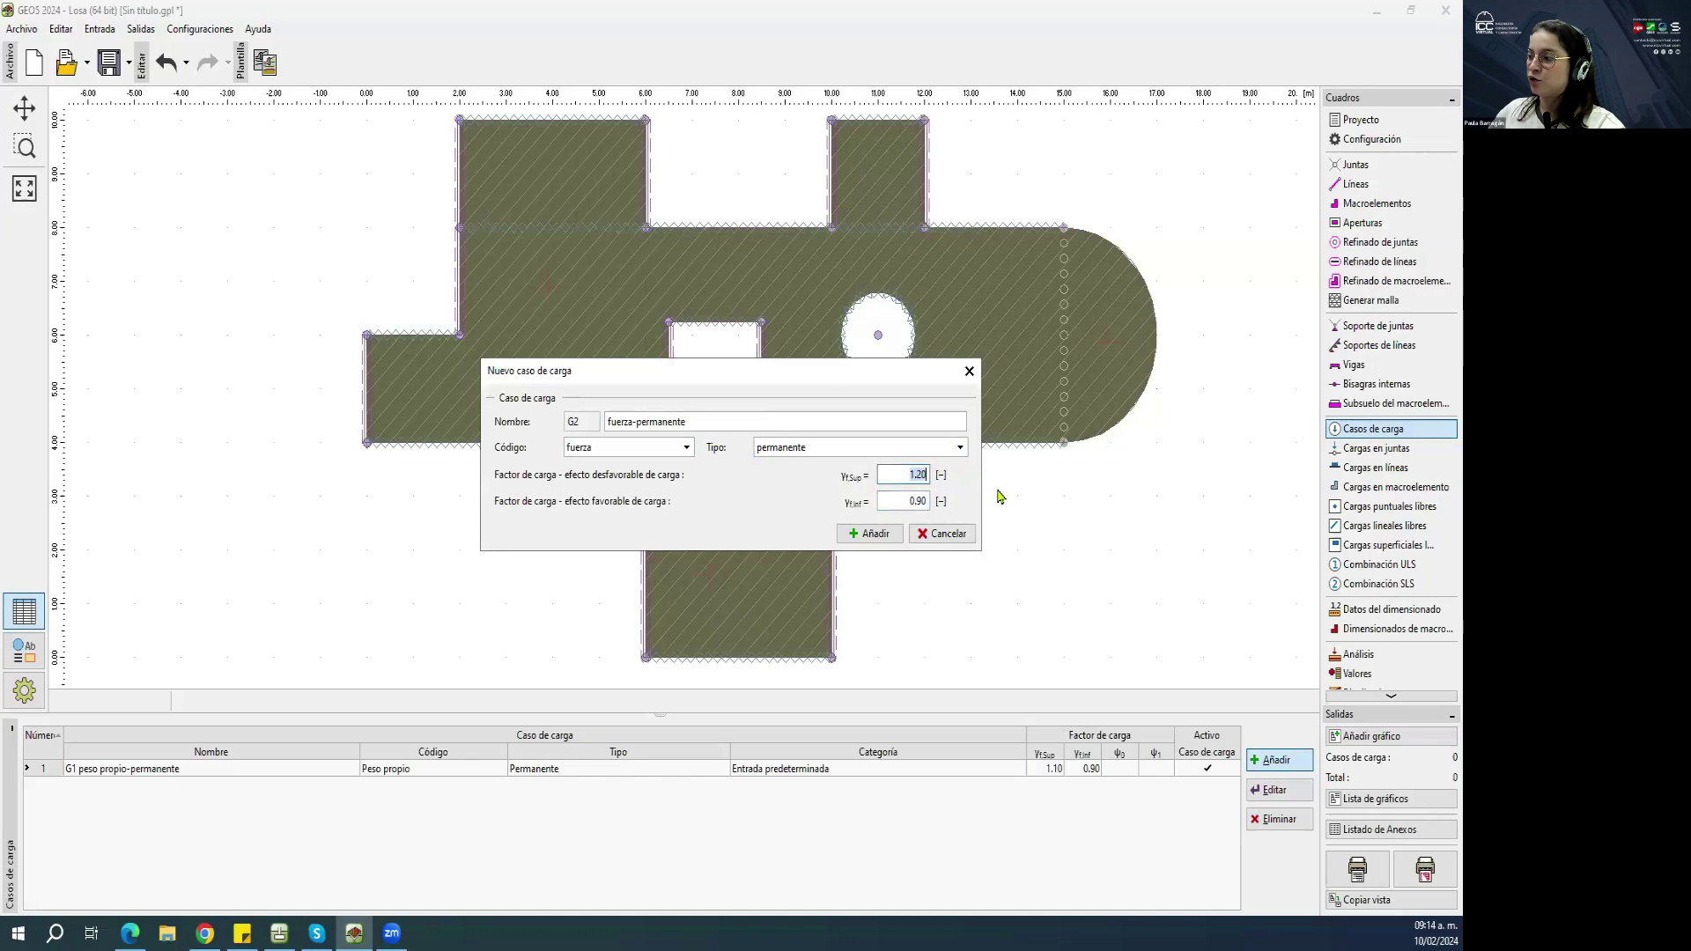
Add the second load case with code fuerza and type imposición, and finish adding load cases.
click(862, 449)
click(792, 482)
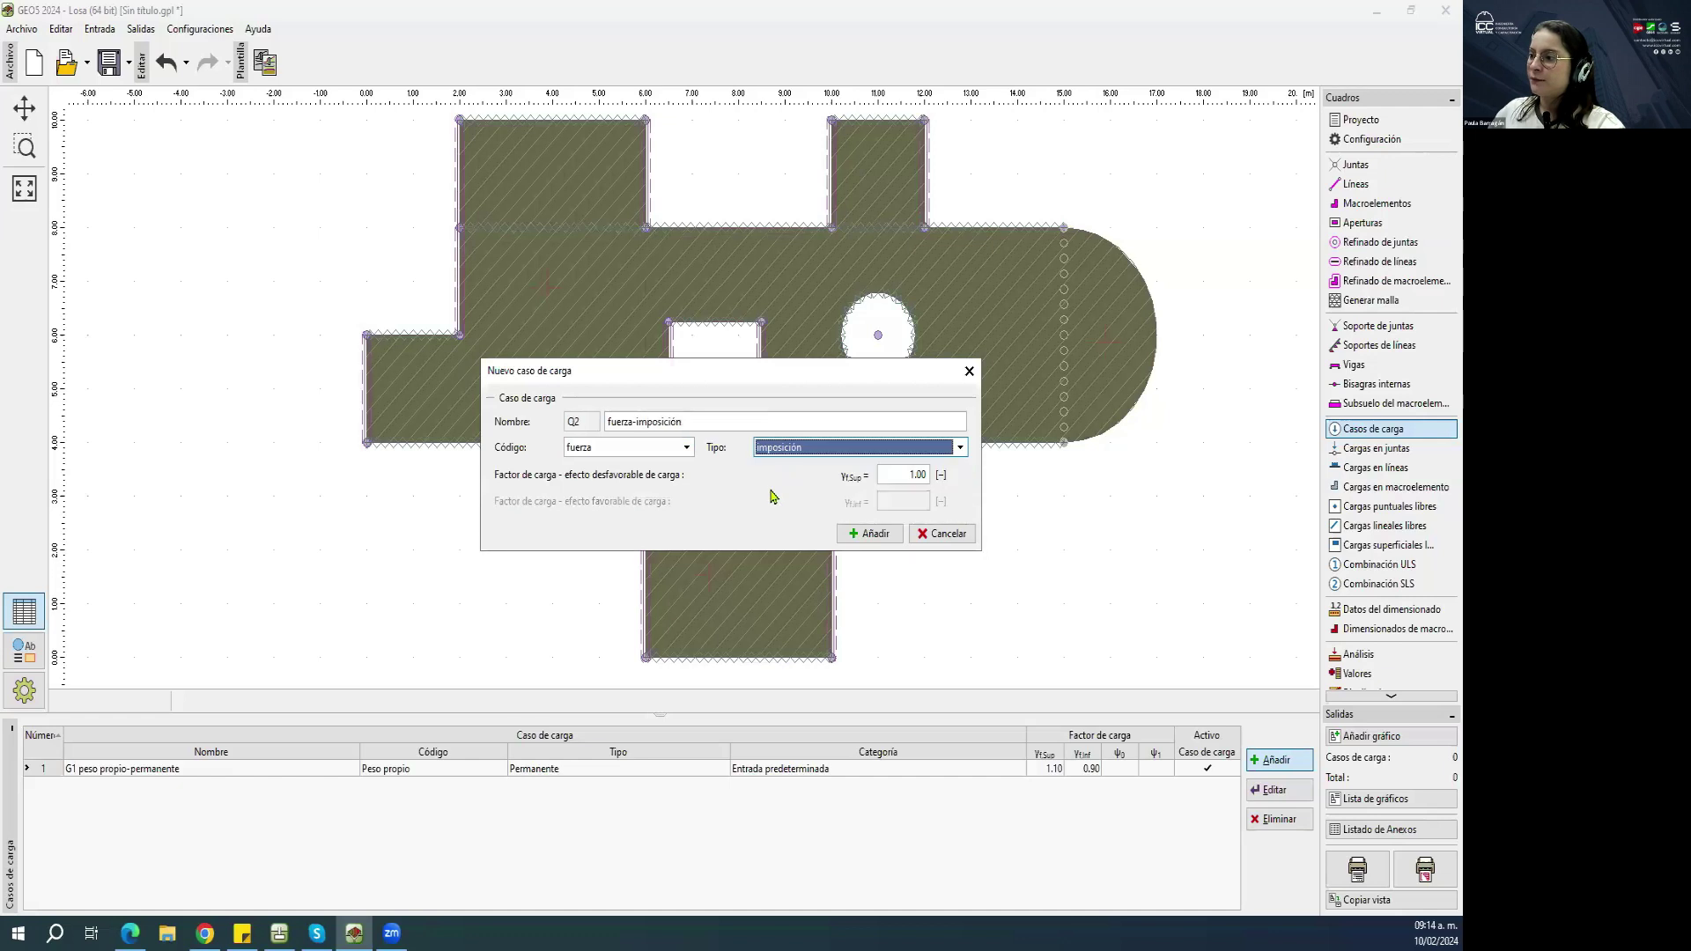
click(874, 535)
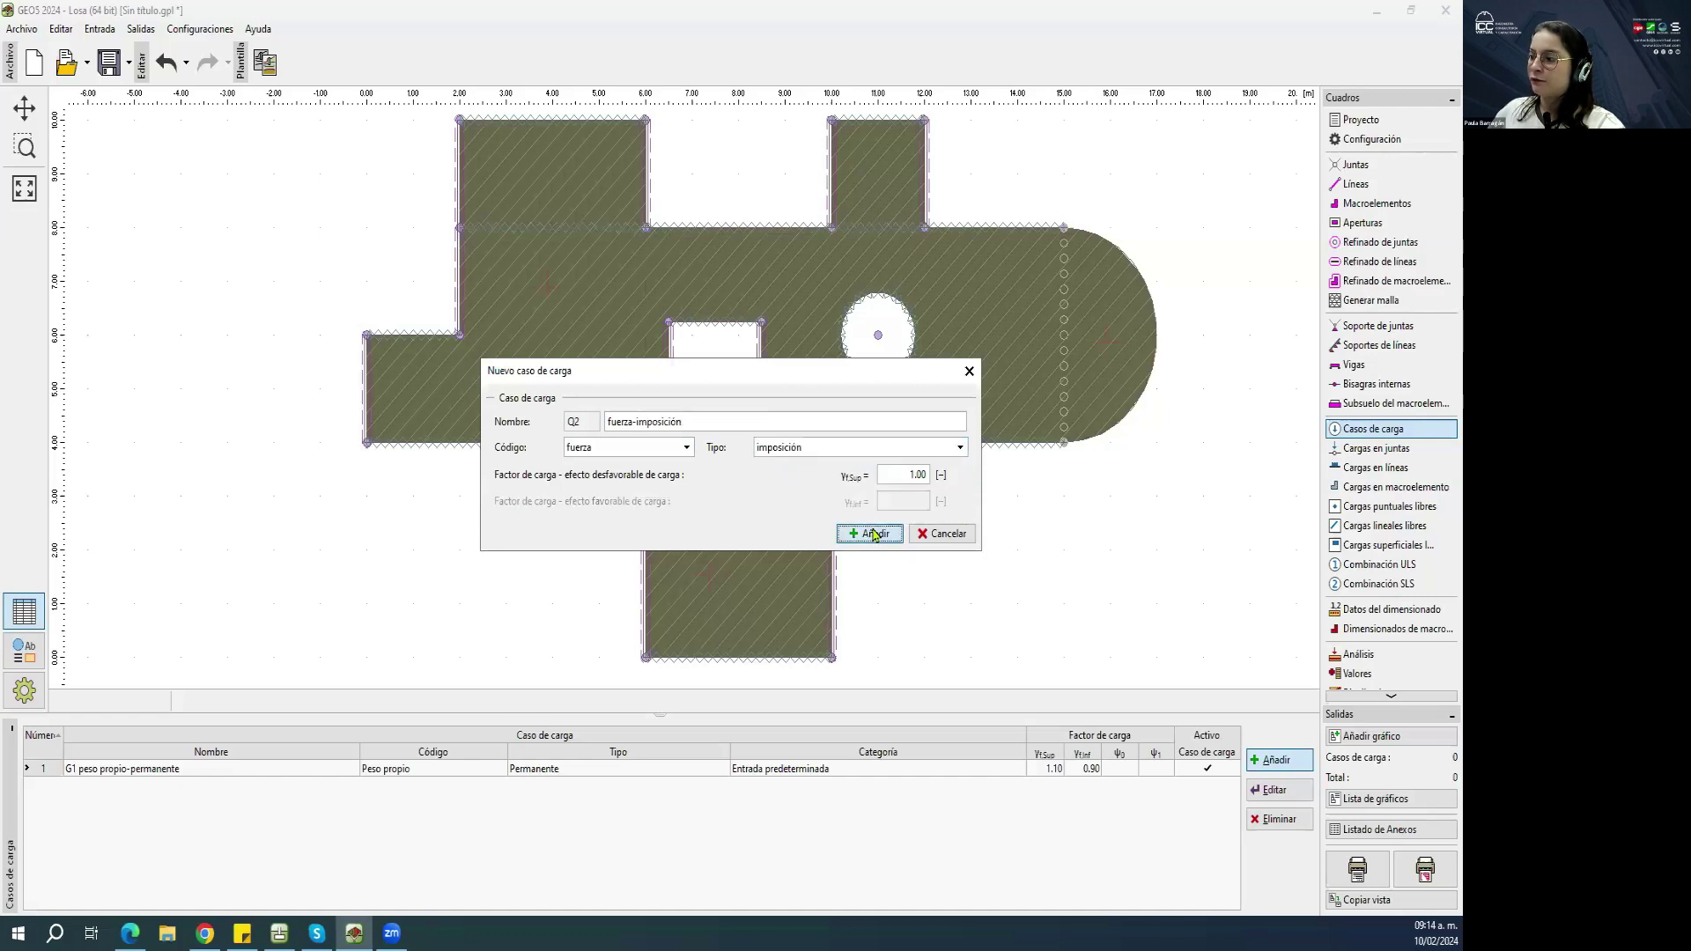
click(806, 448)
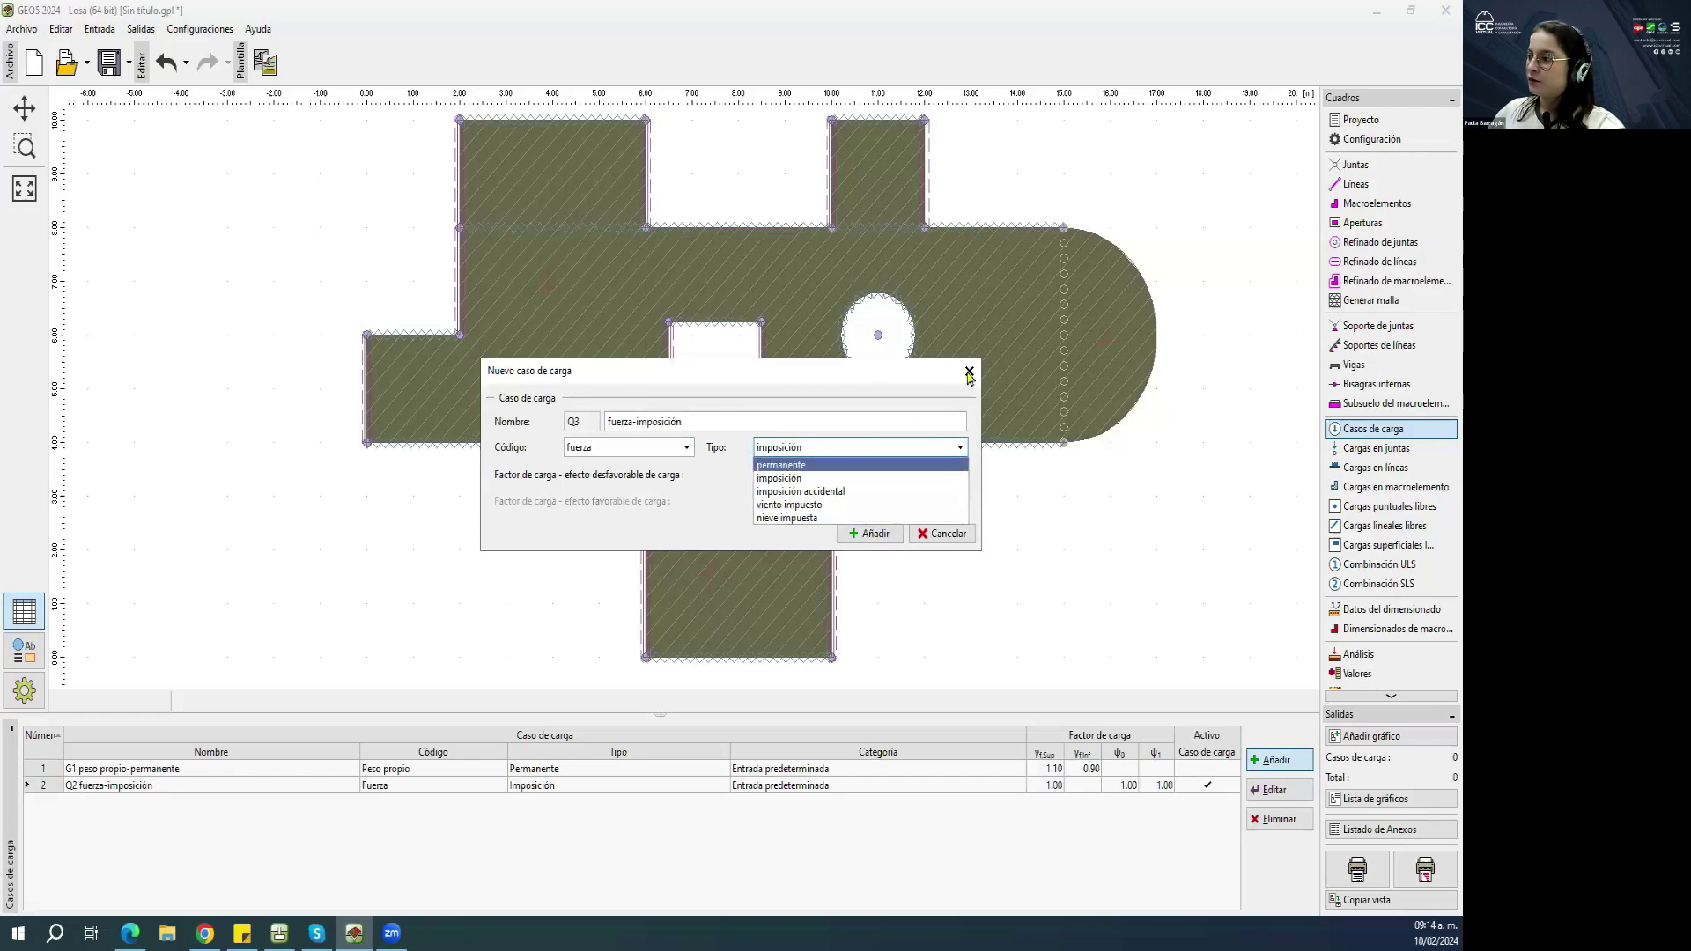
click(803, 480)
click(968, 371)
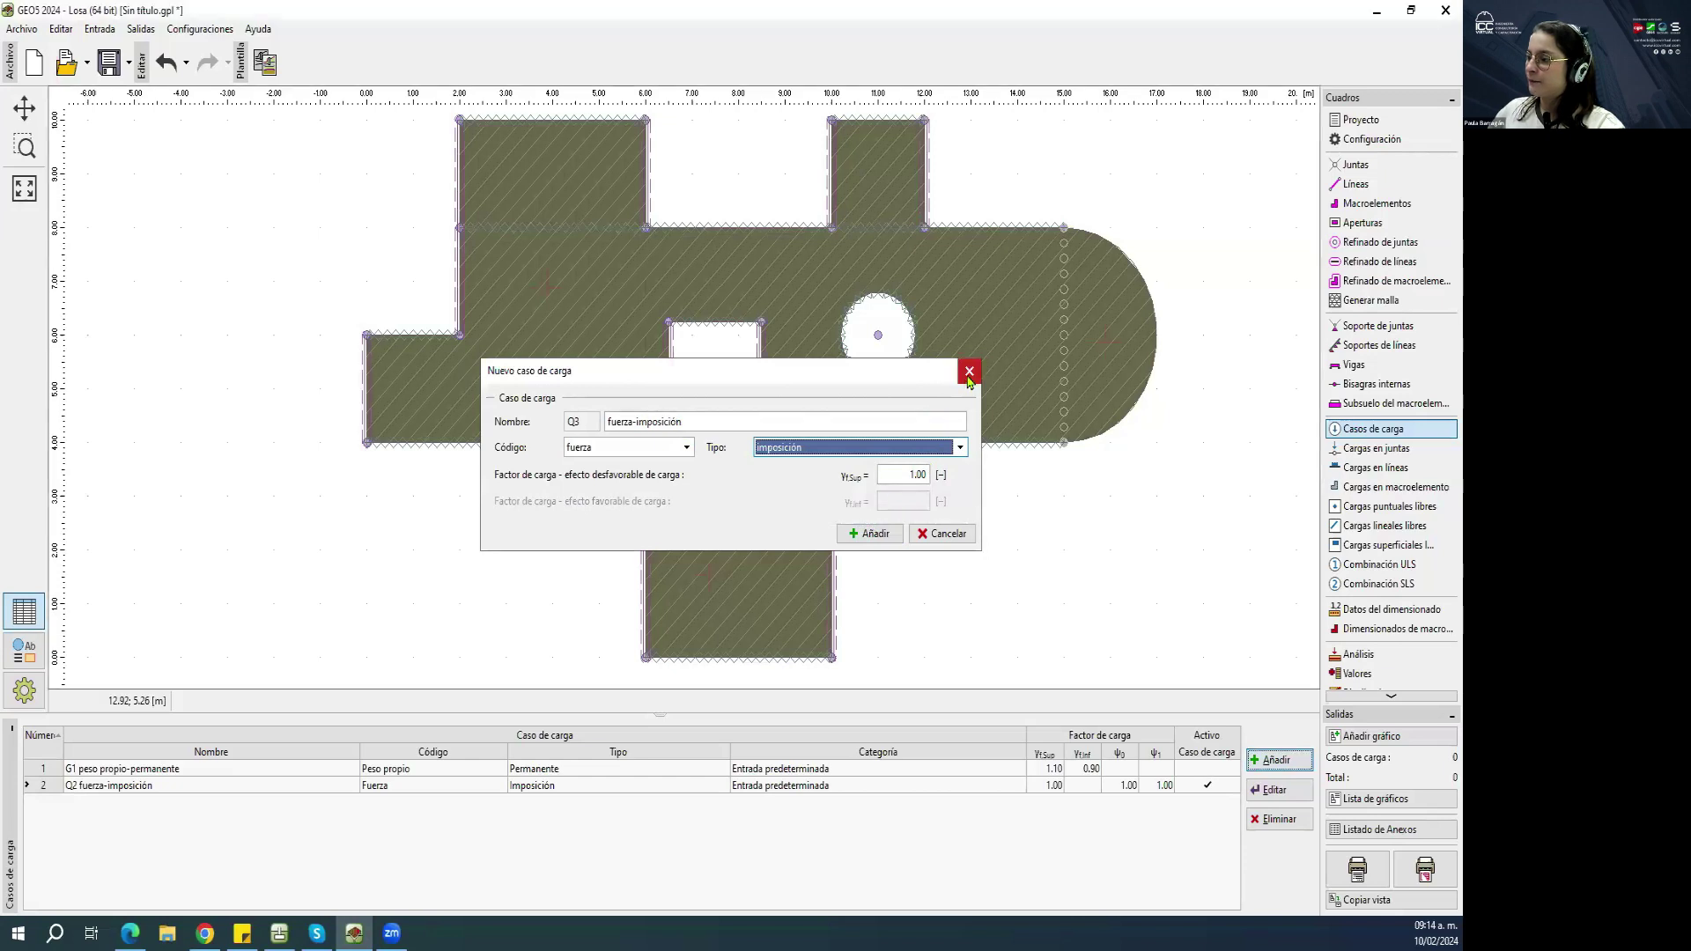
Open the joint loads and make Q2 fuerza-imposición the active load case.
click(1396, 455)
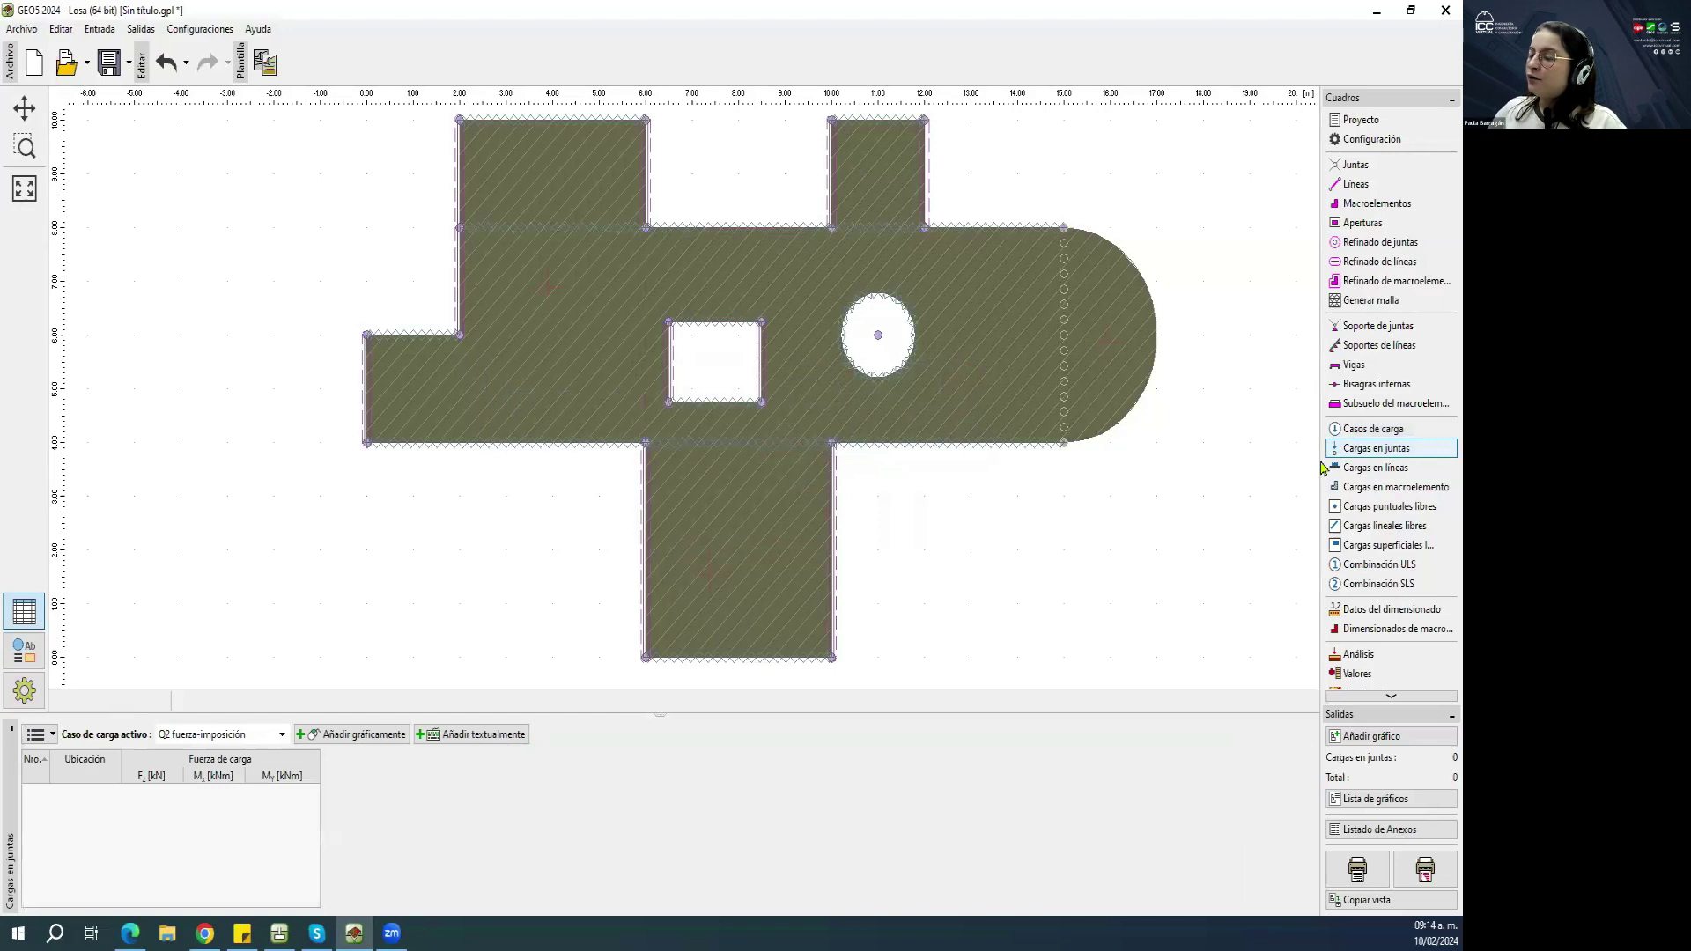
click(244, 736)
click(229, 751)
click(241, 738)
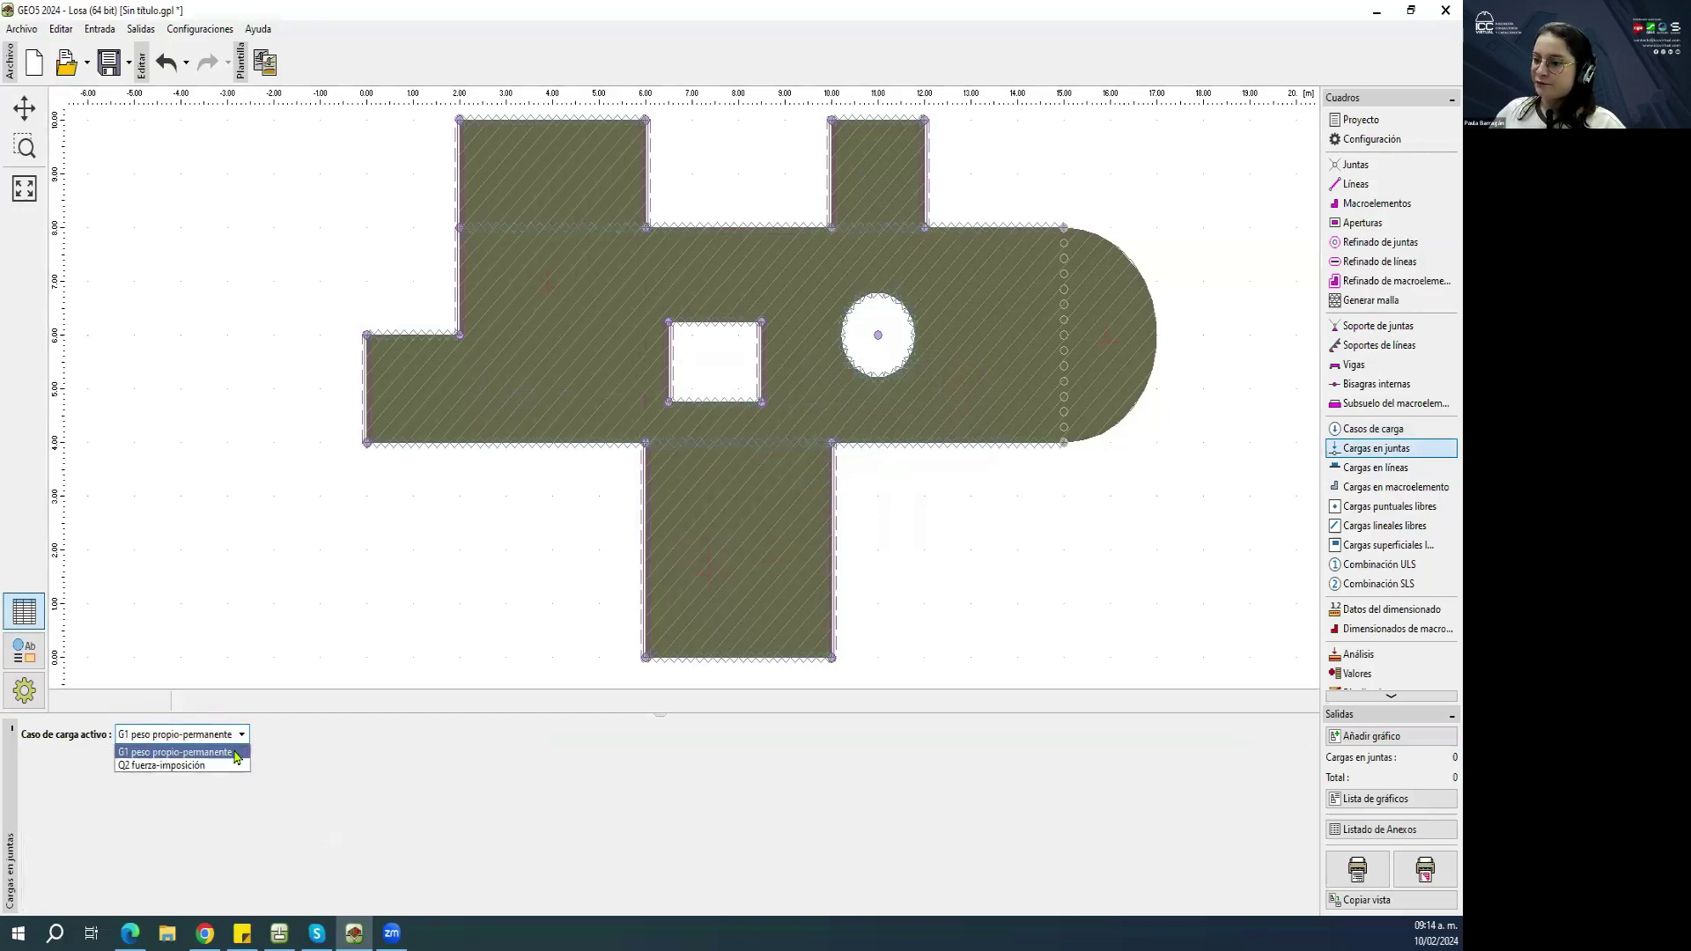
click(211, 766)
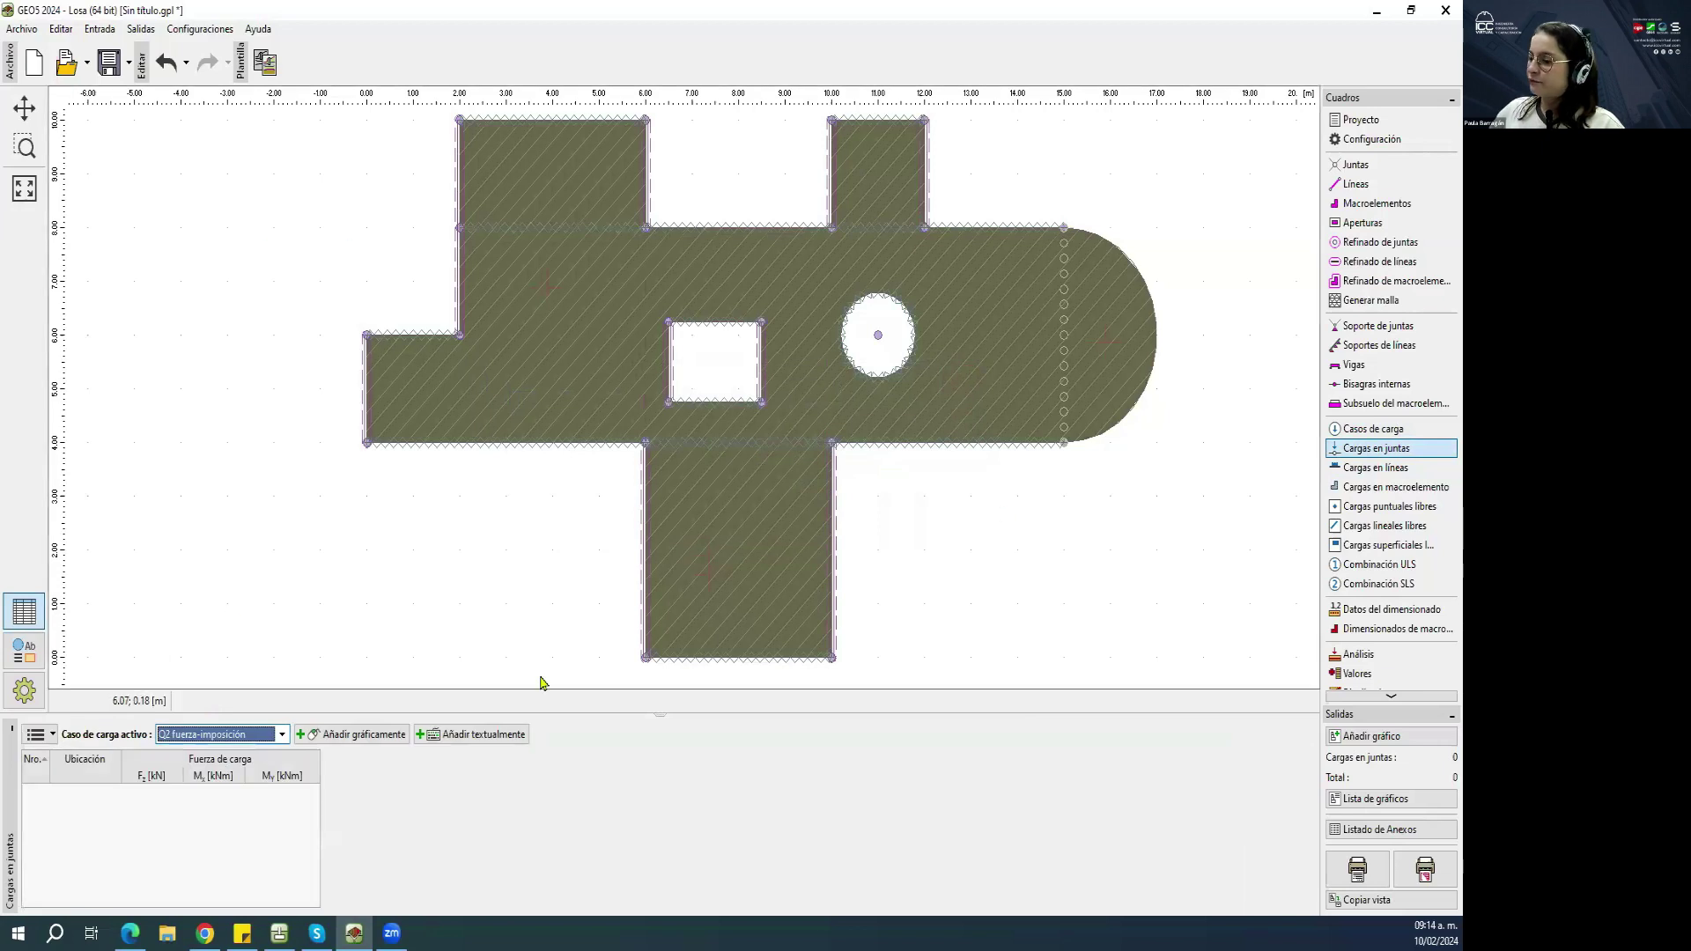
Check the joint loads under the G1 peso propio-permanente load case and return to Q2 fuerza-imposición.
click(284, 737)
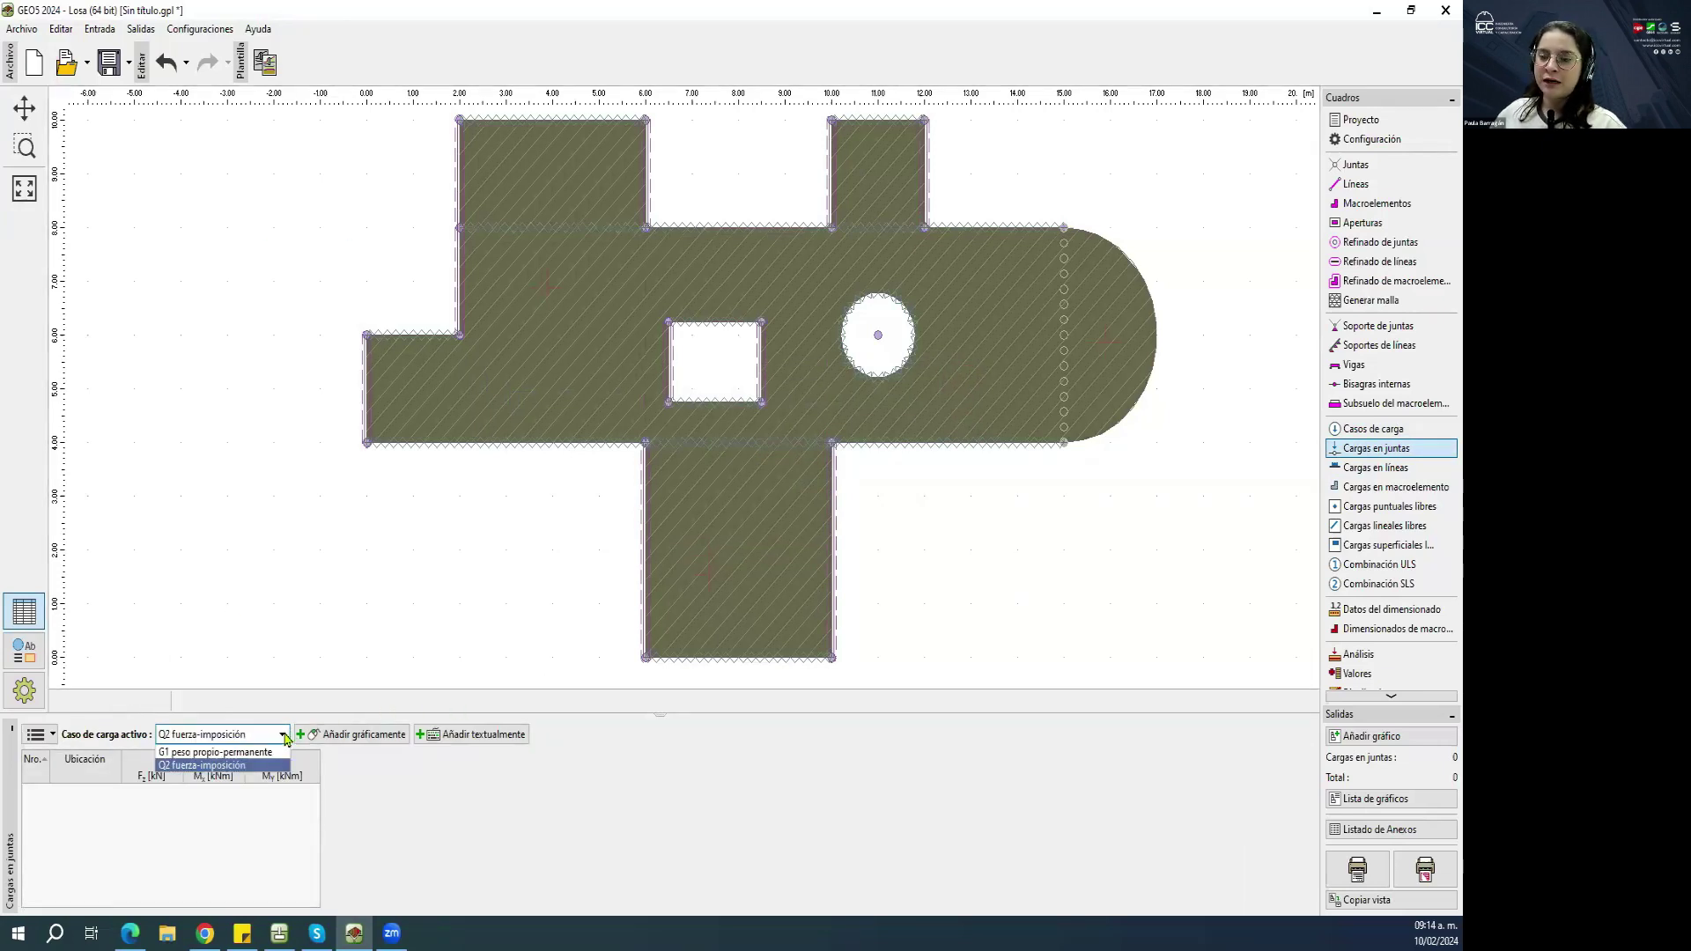
click(217, 753)
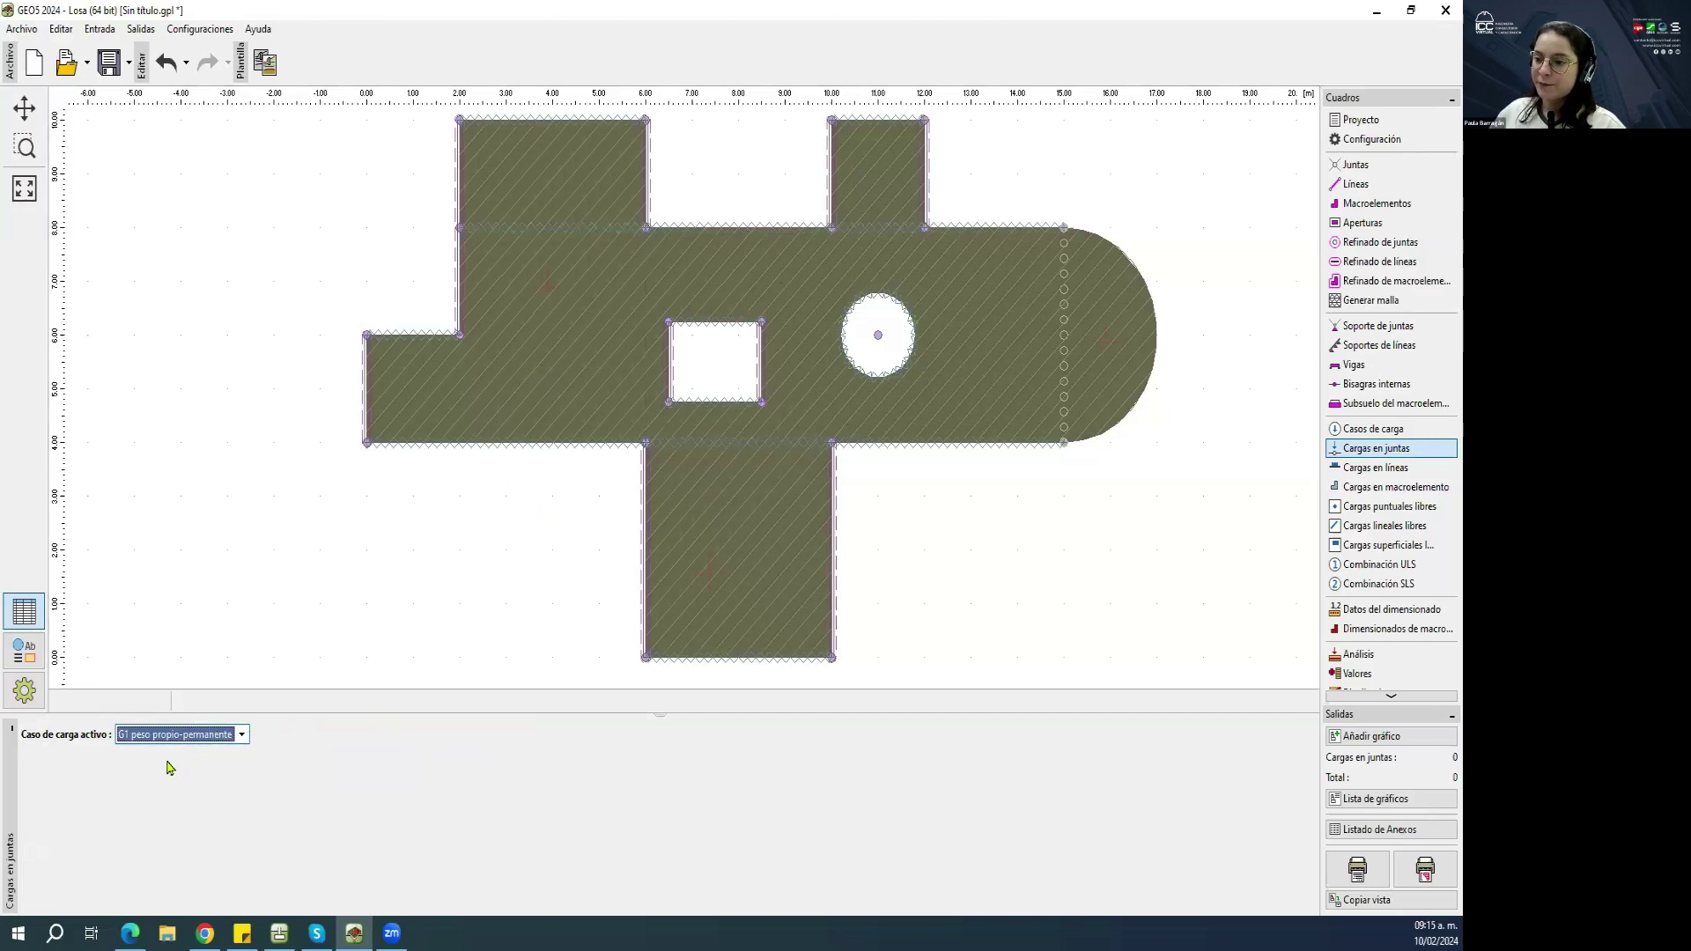
click(187, 735)
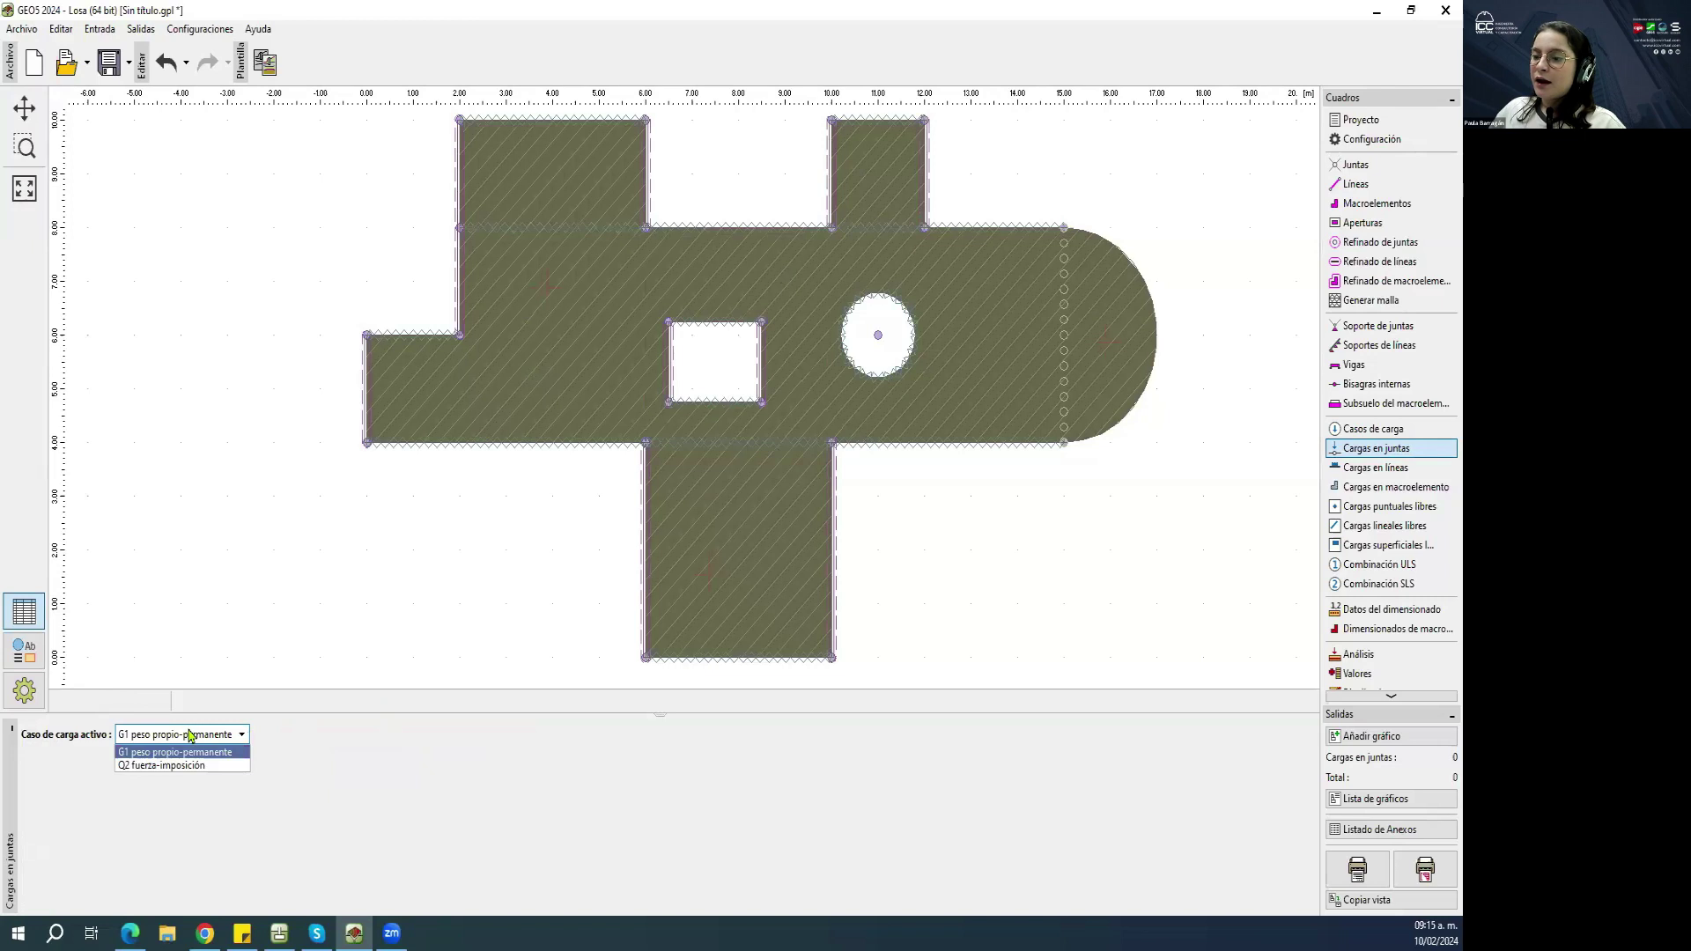
click(220, 767)
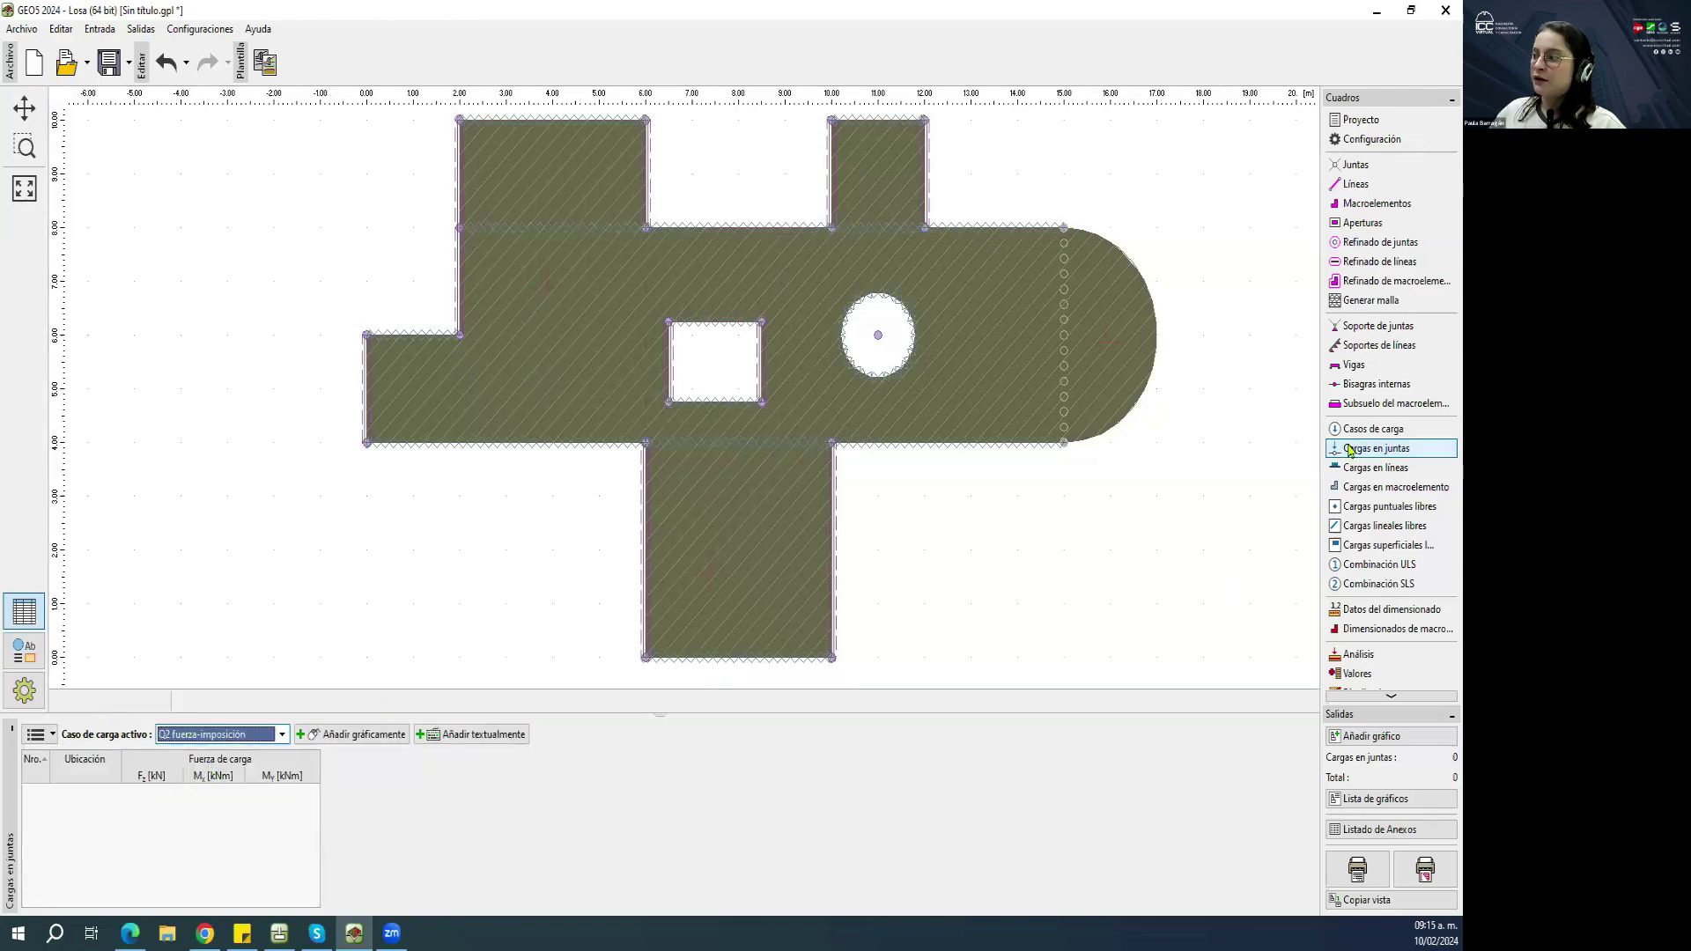
click(251, 737)
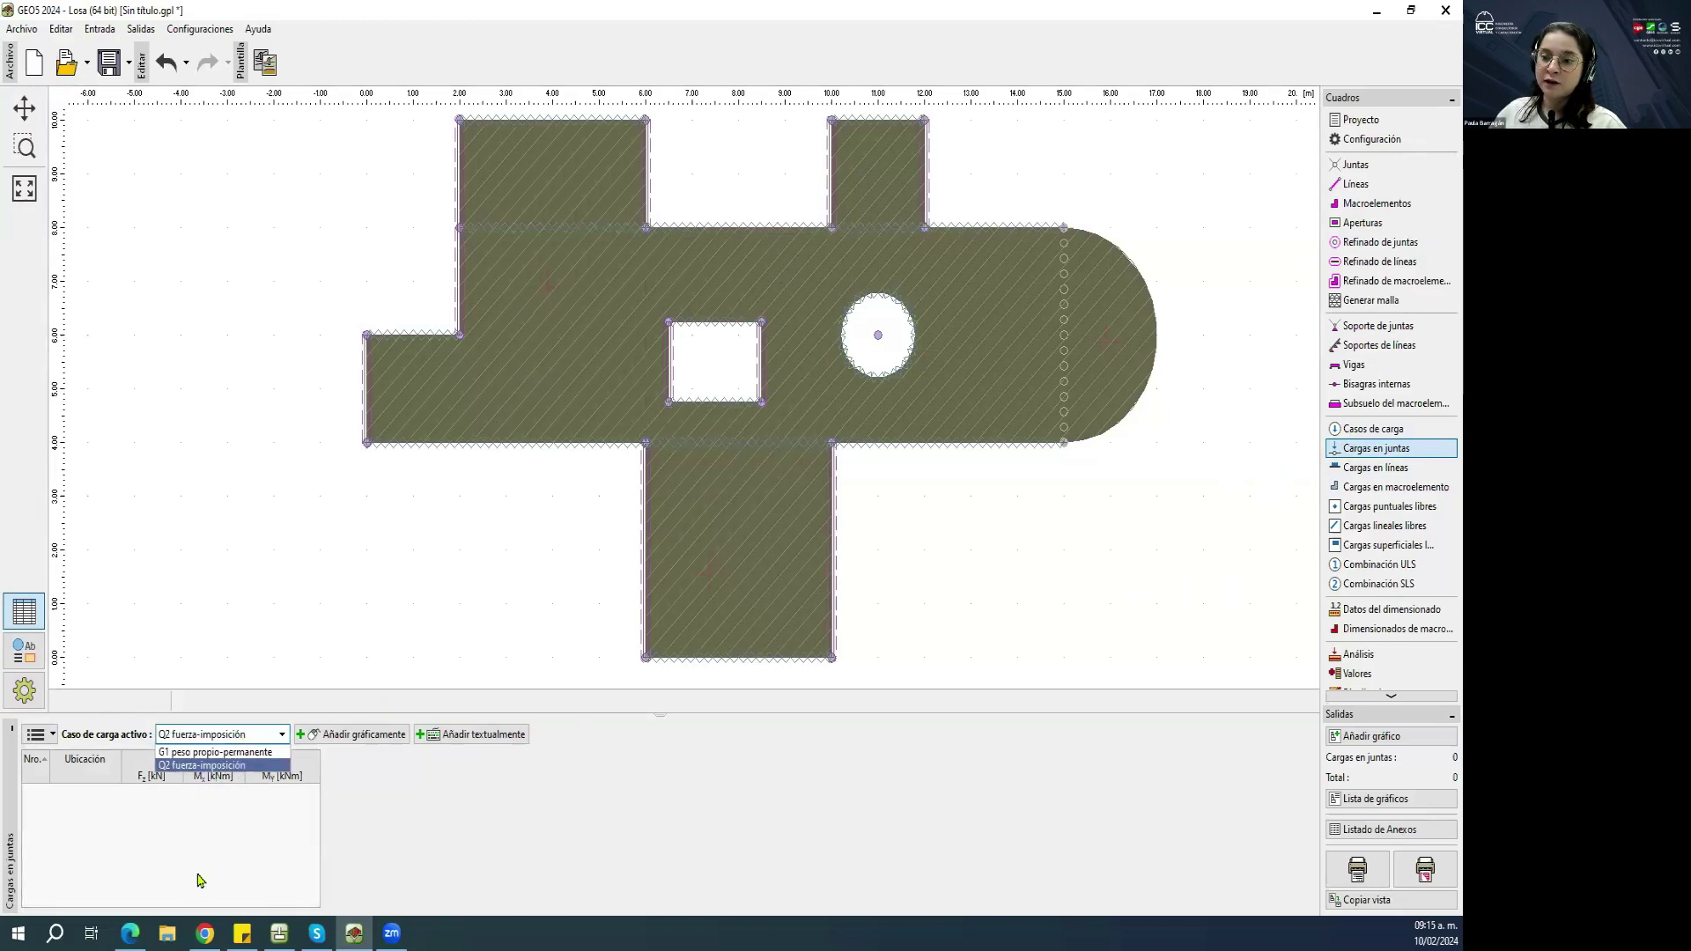
click(233, 767)
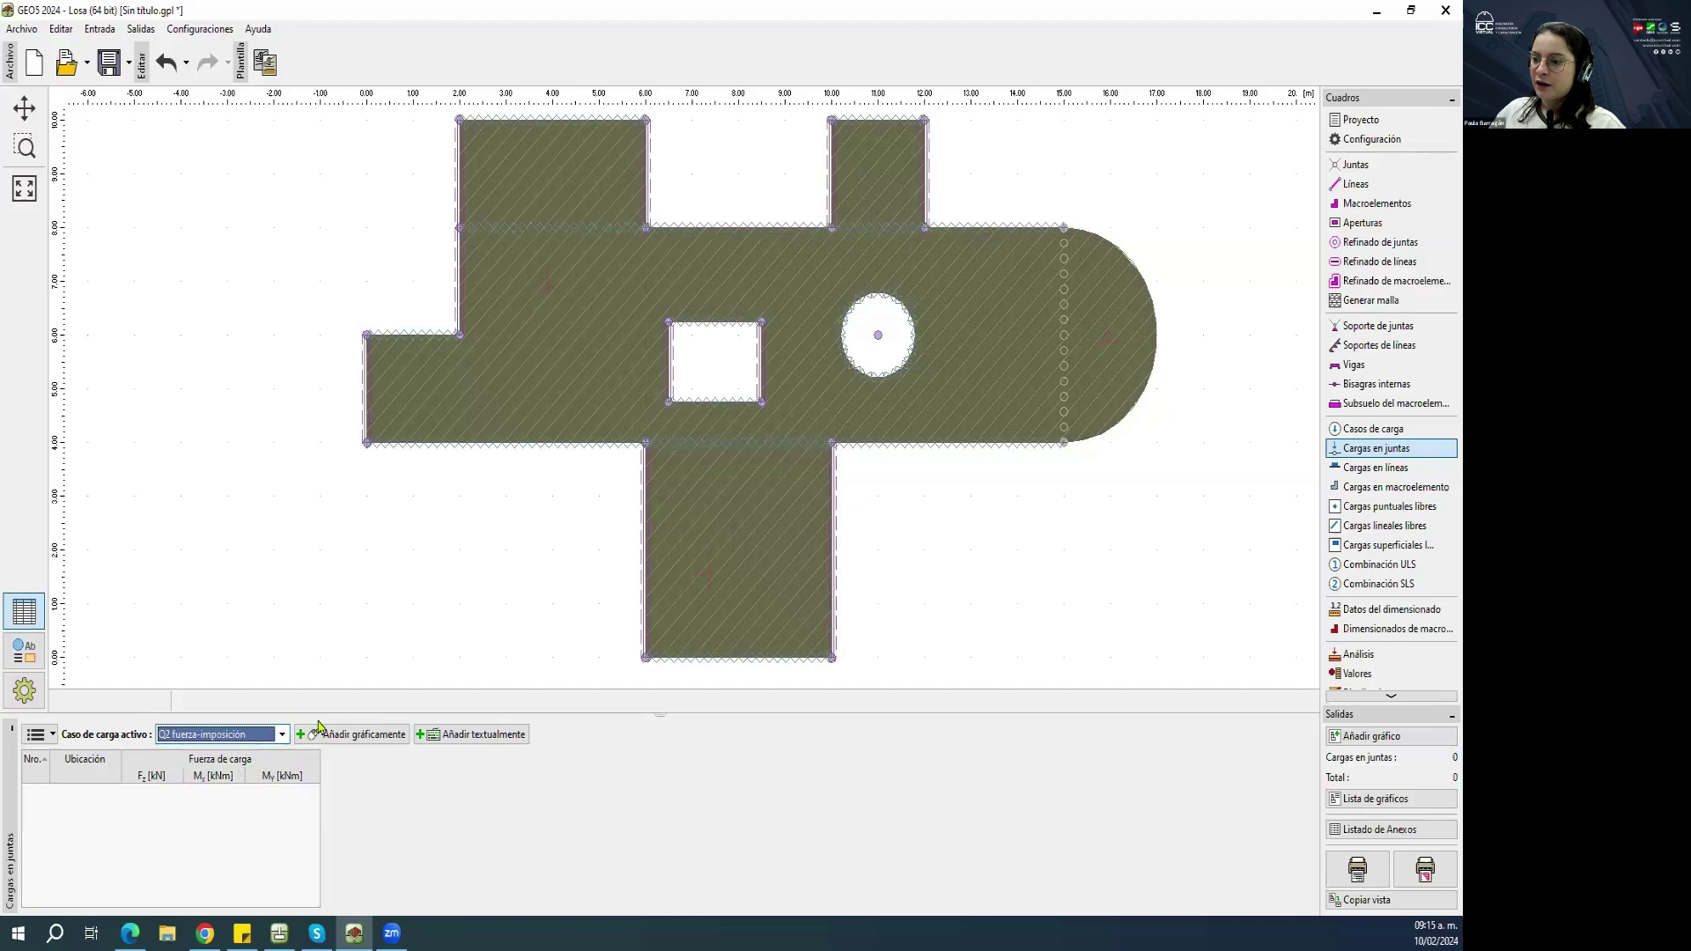
Define a load on the joint at (15.00; 8.00) with a Z force of 10 kN and zero X and Y moments.
click(349, 740)
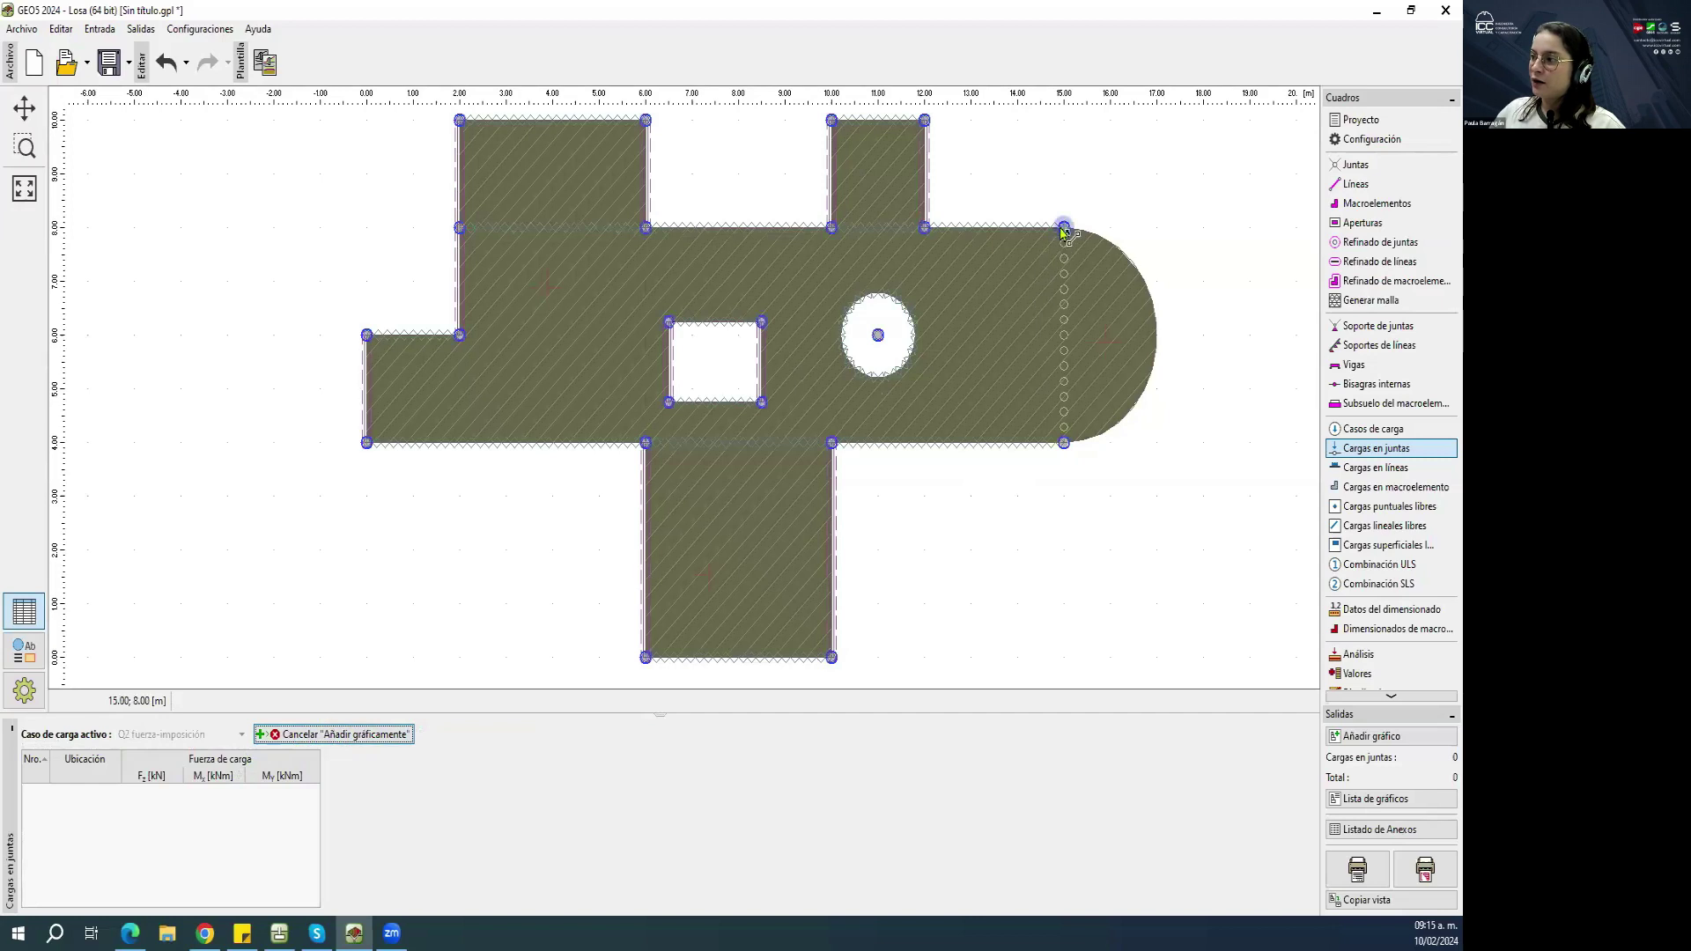
click(1064, 228)
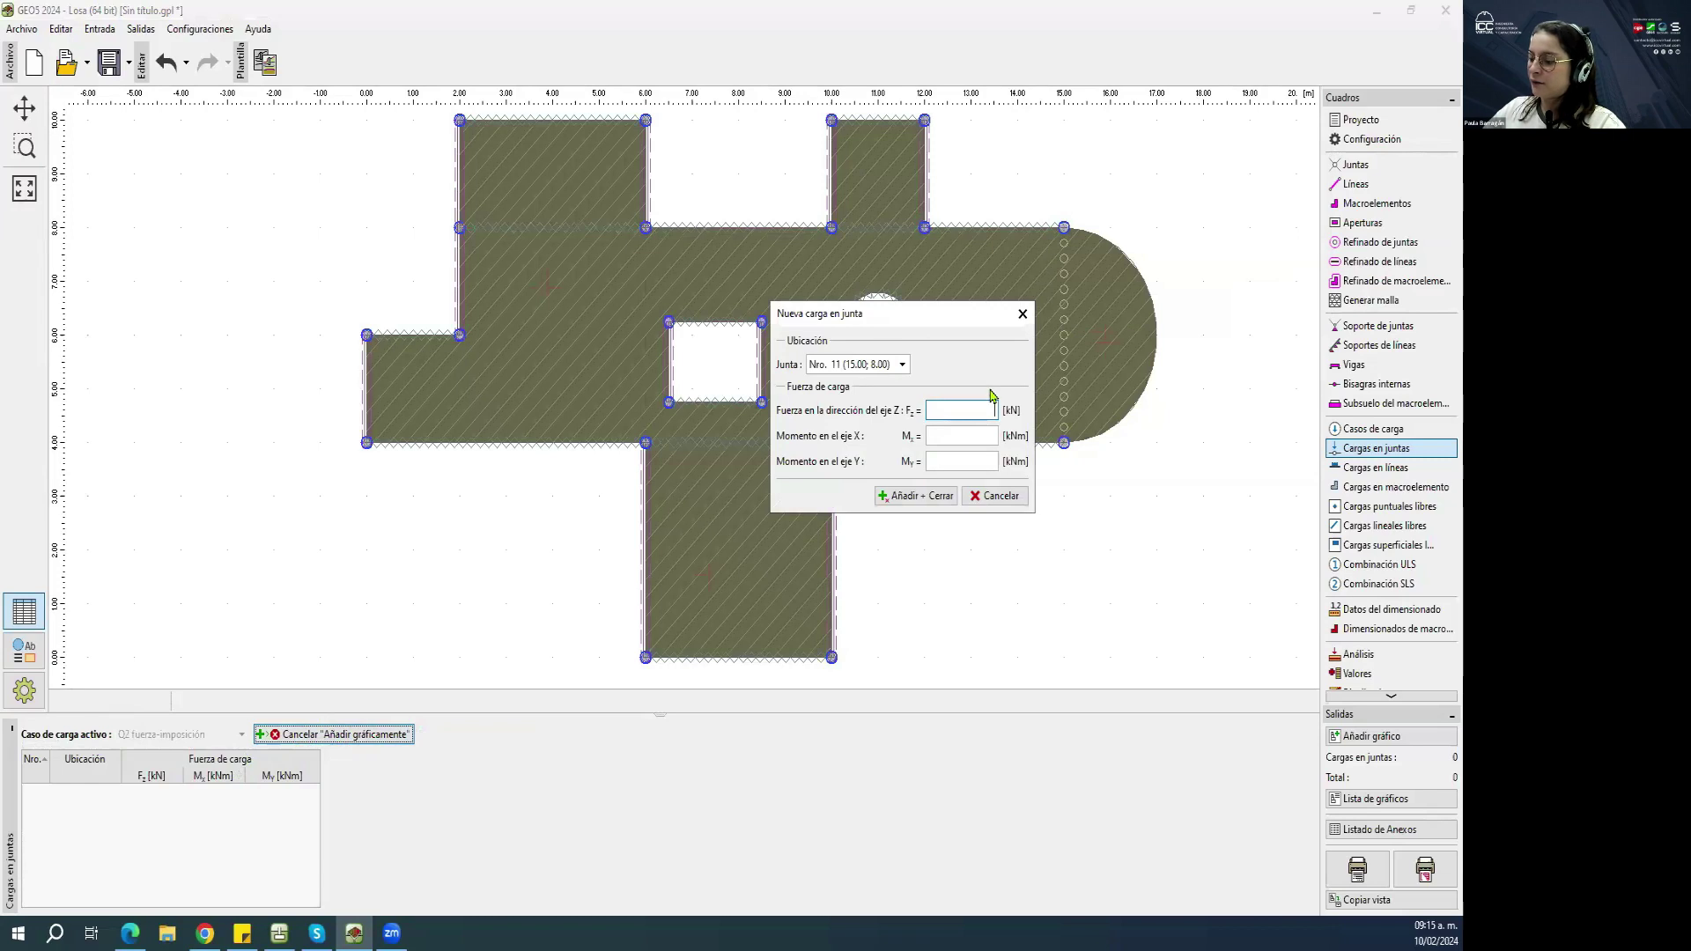
click(961, 433)
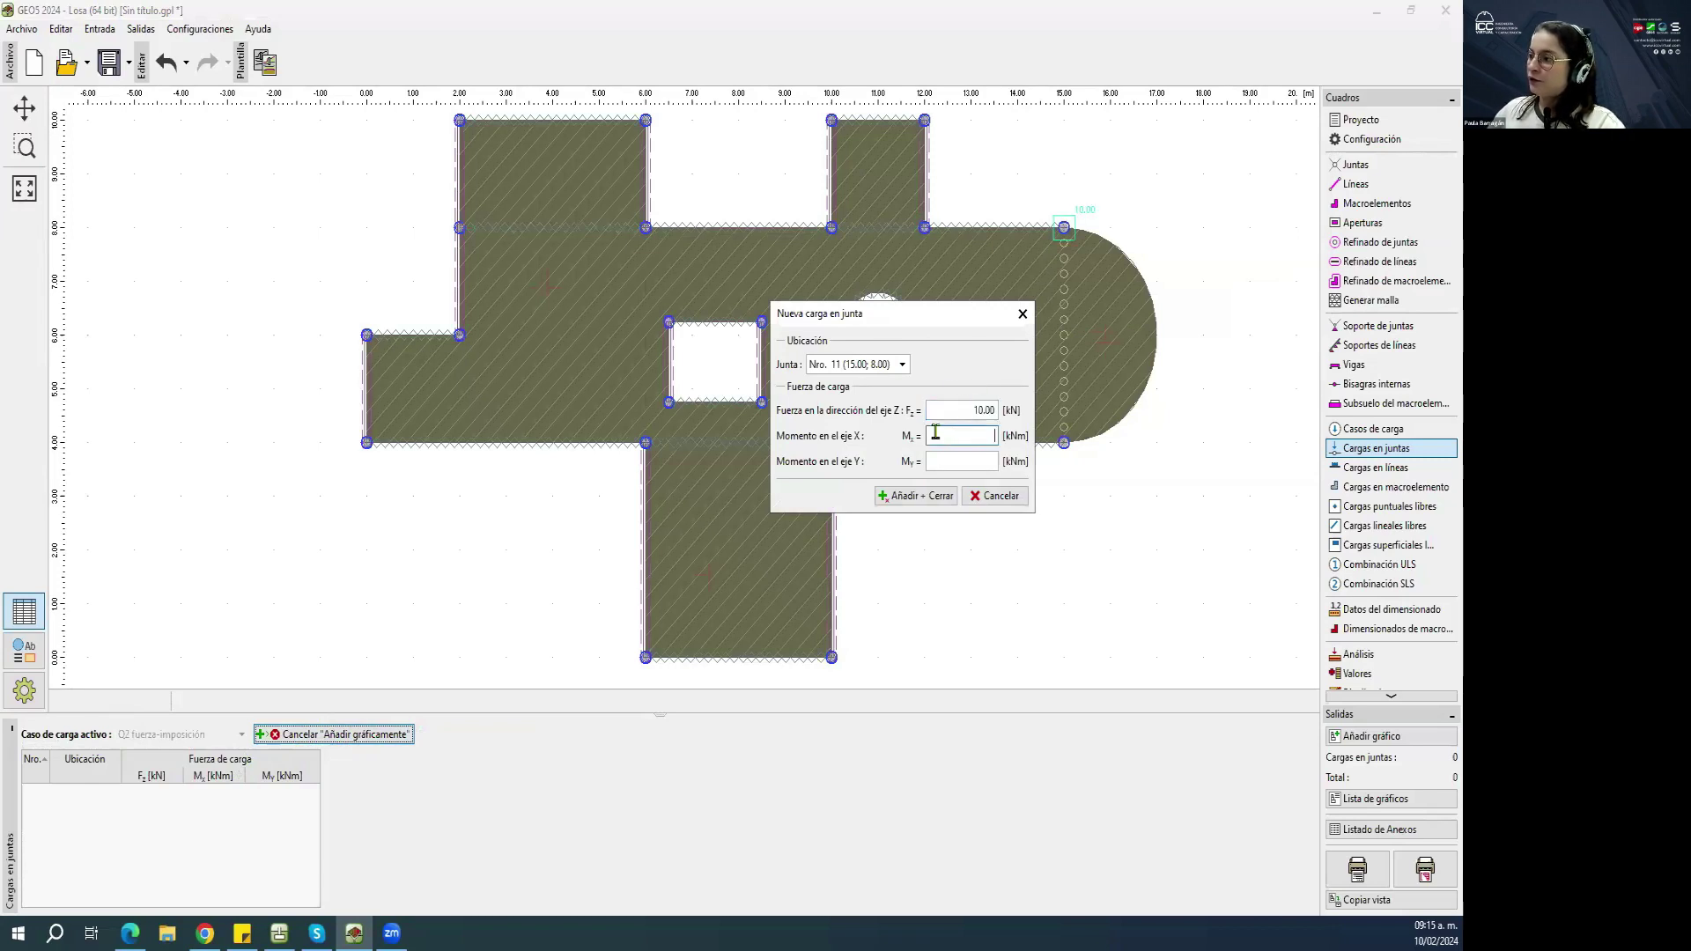
click(952, 458)
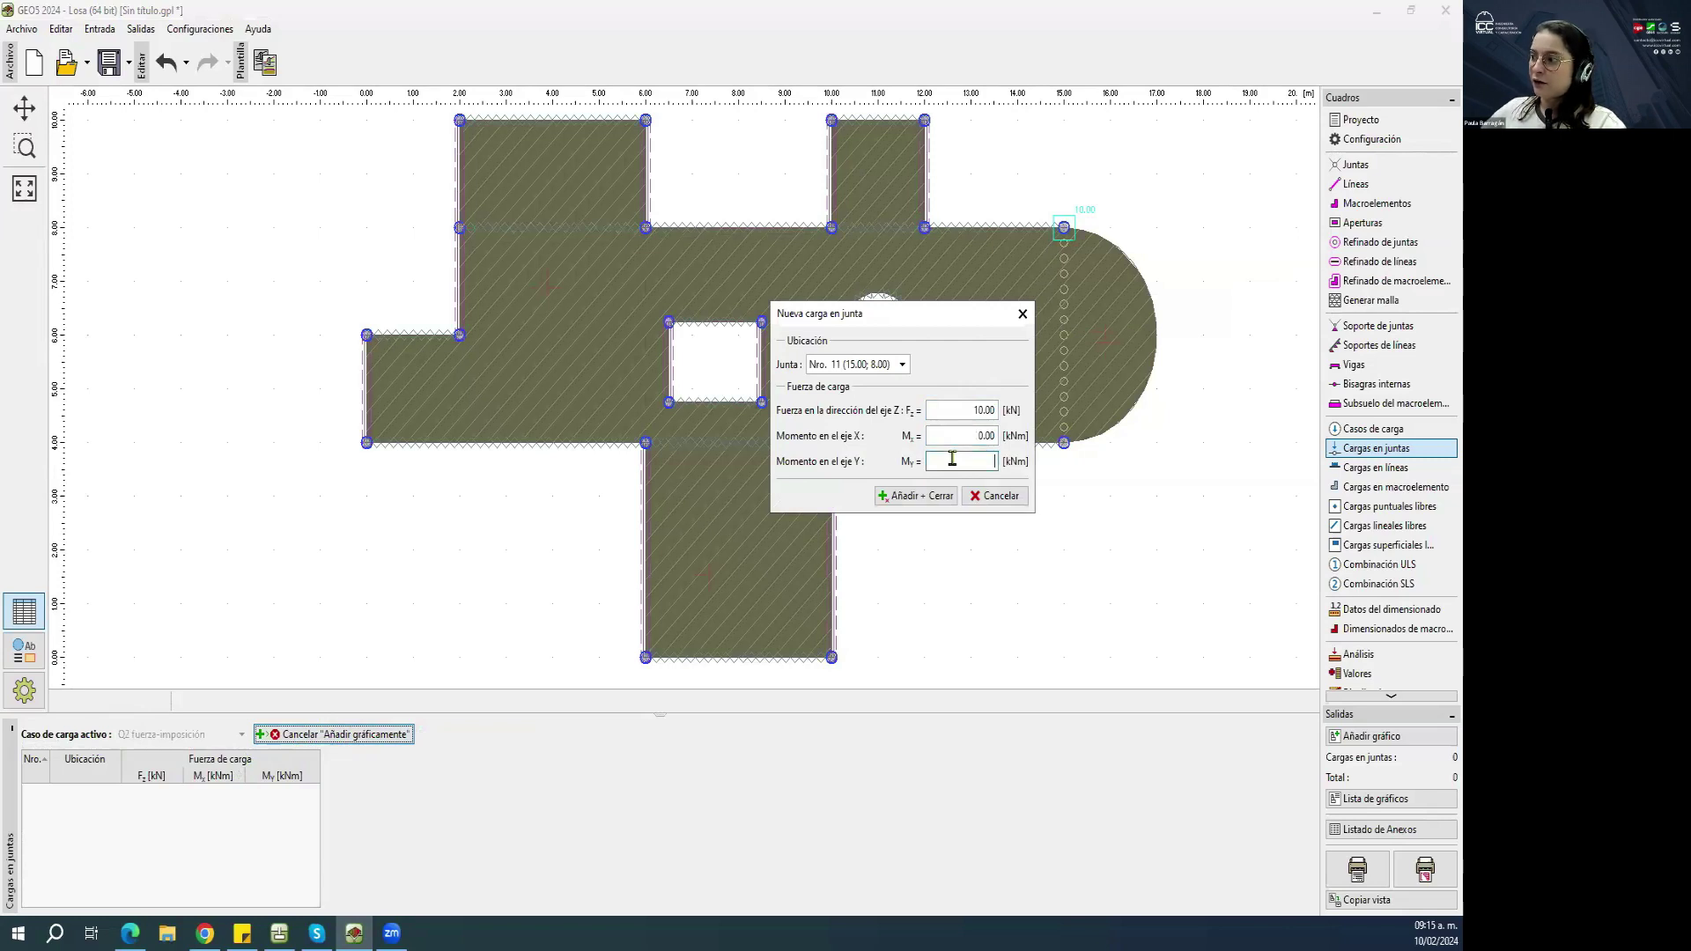
click(905, 504)
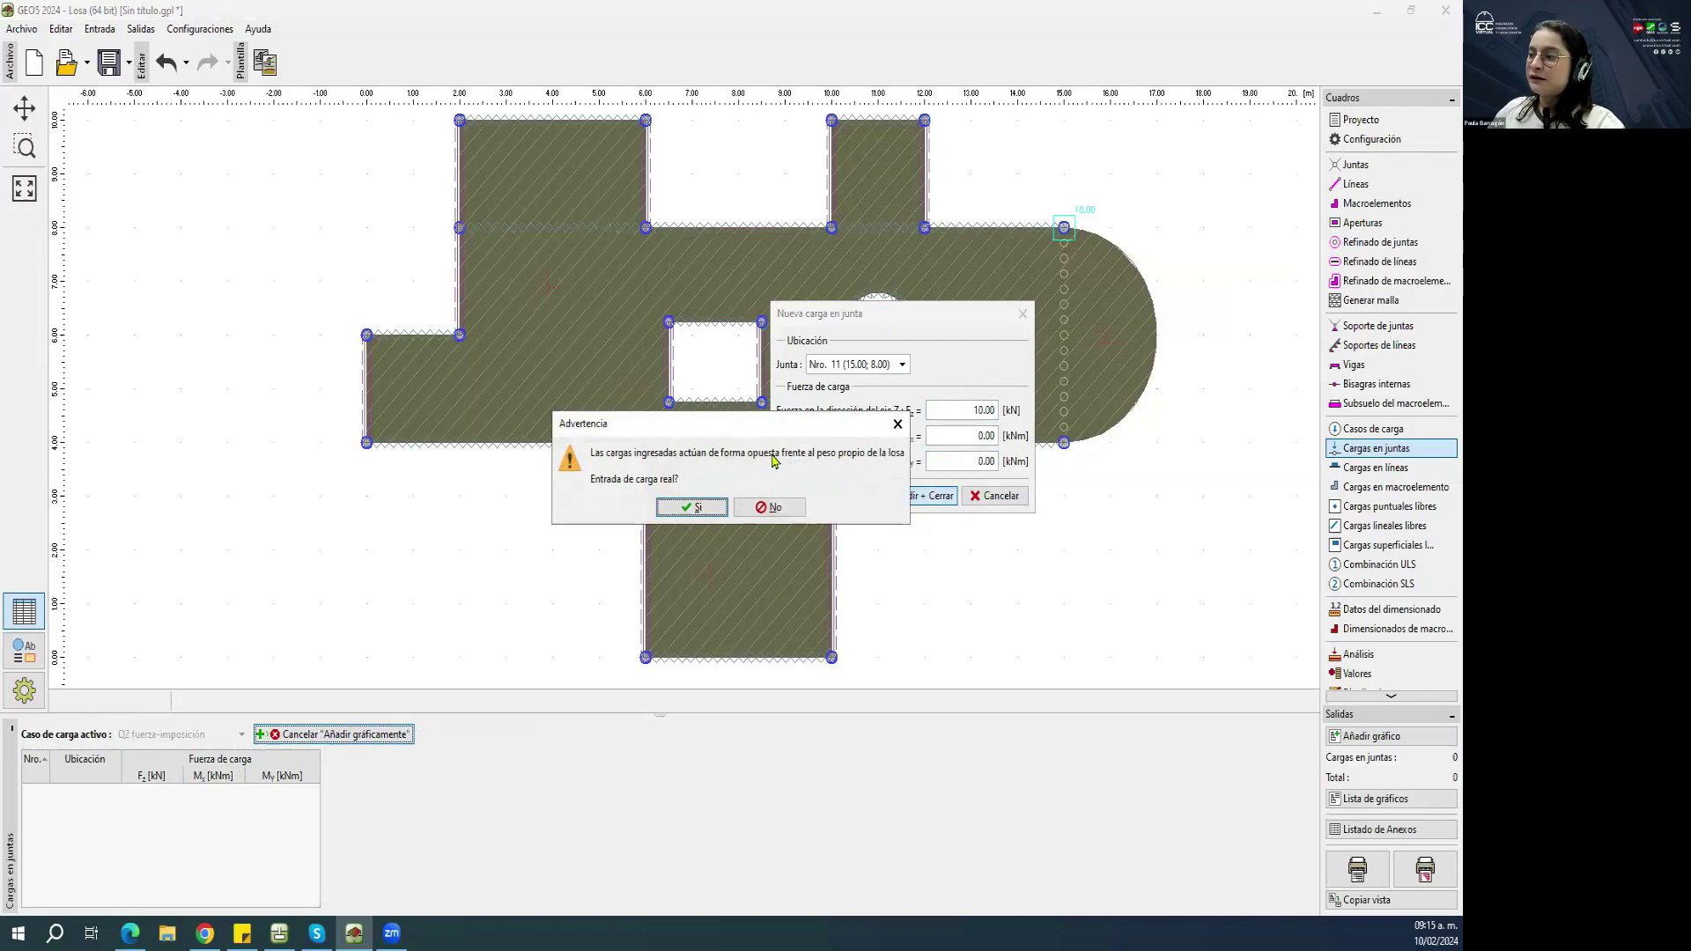
Correct the joint load's Z force to -10 kN and add the load.
click(894, 427)
double_click(960, 409)
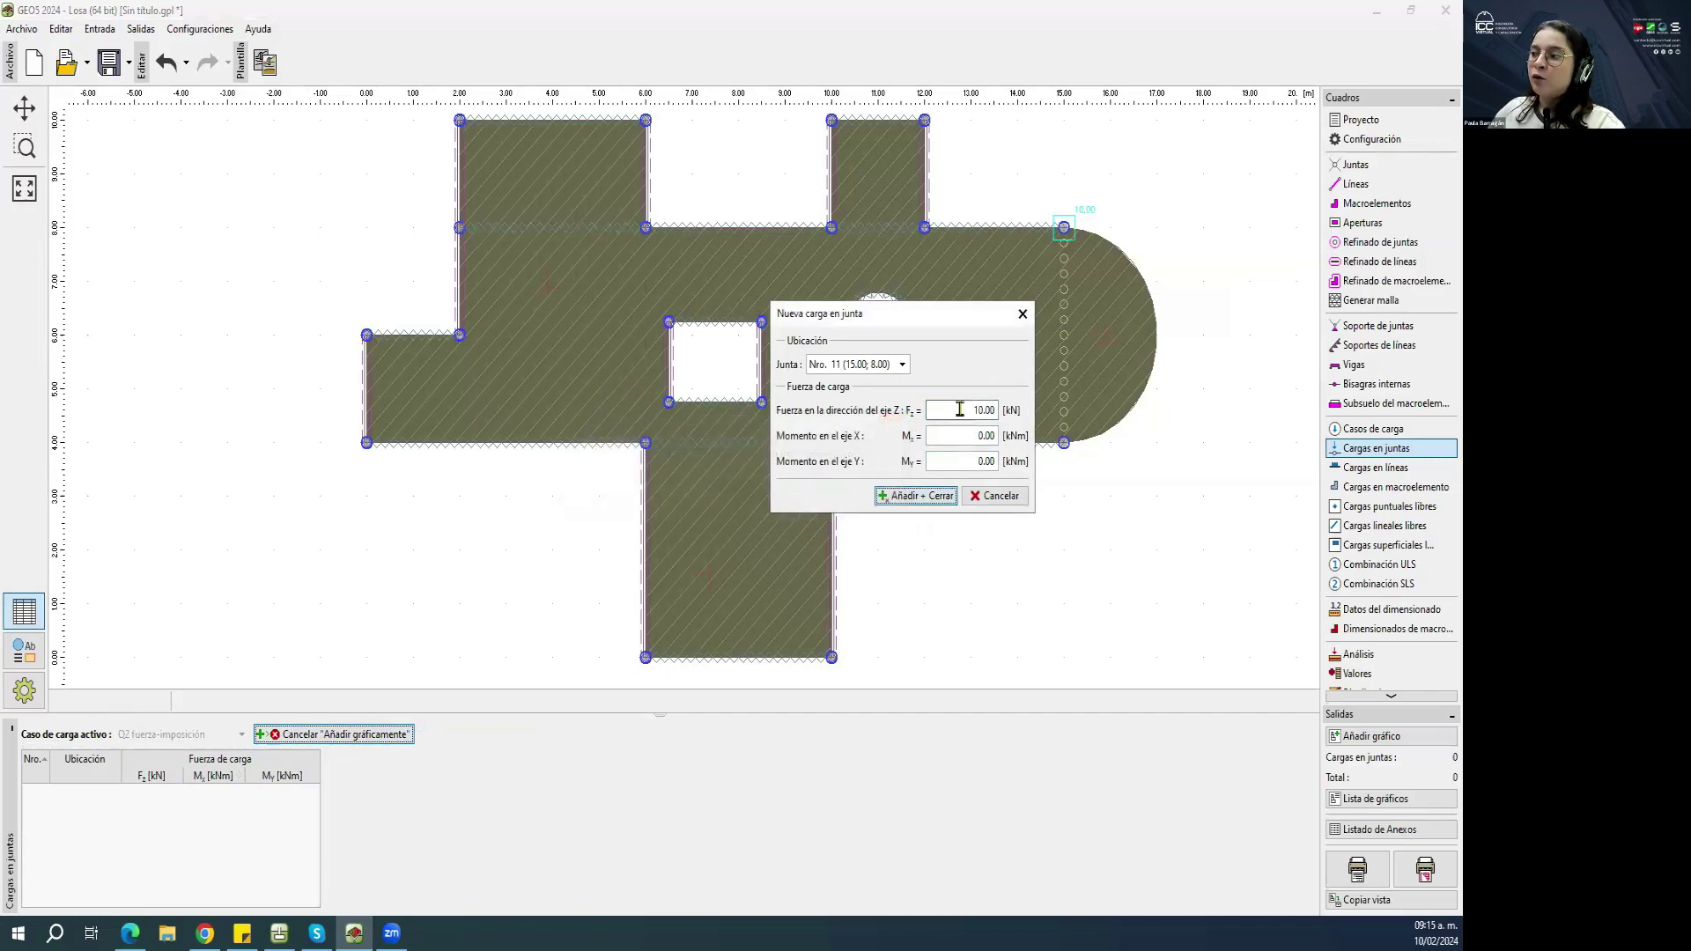
click(960, 410)
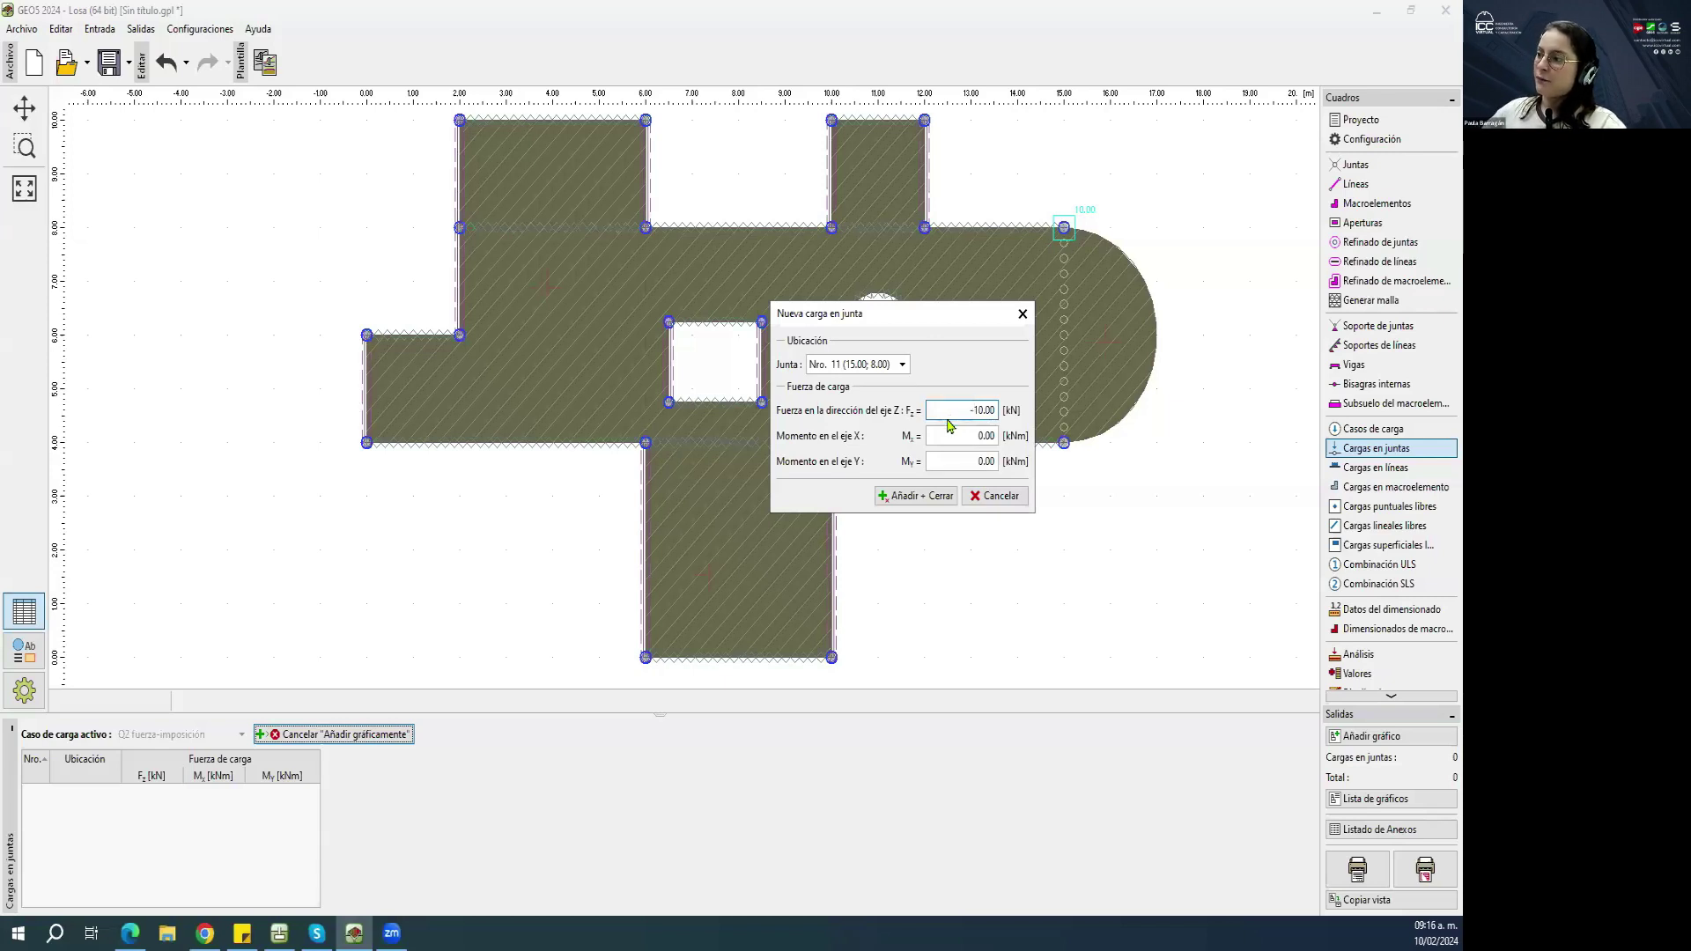
text(-)
click(911, 499)
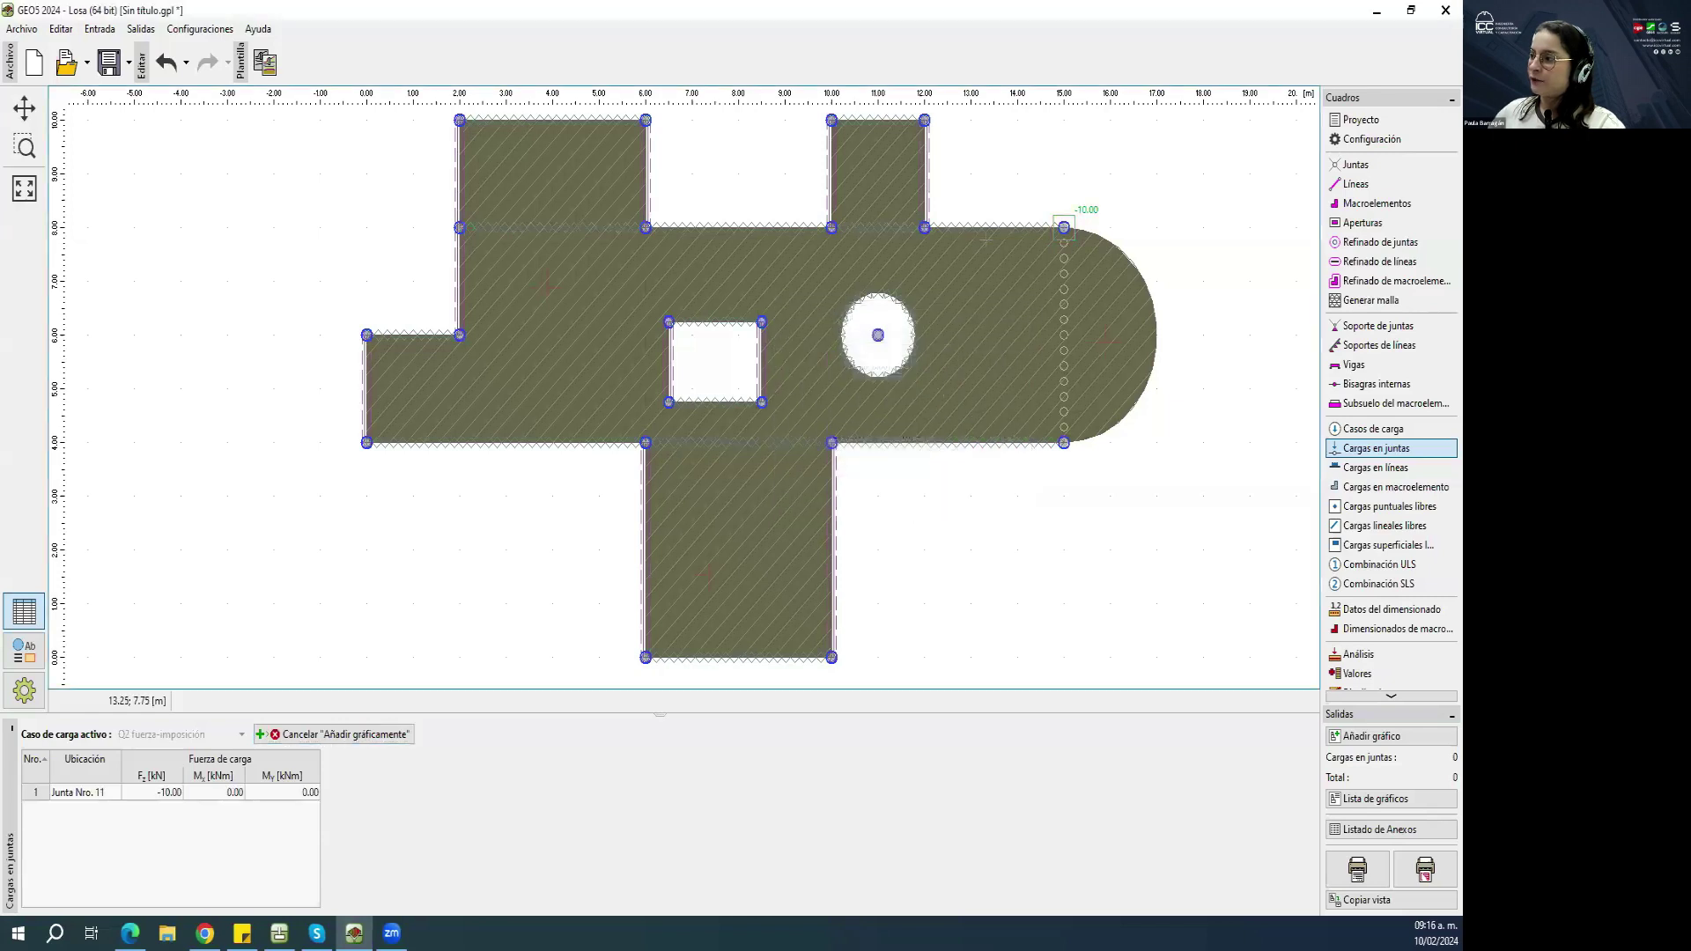
Start a line load on line No. 16, the slab's lower-left horizontal edge, with load type Uniforme en conjunto.
click(1410, 470)
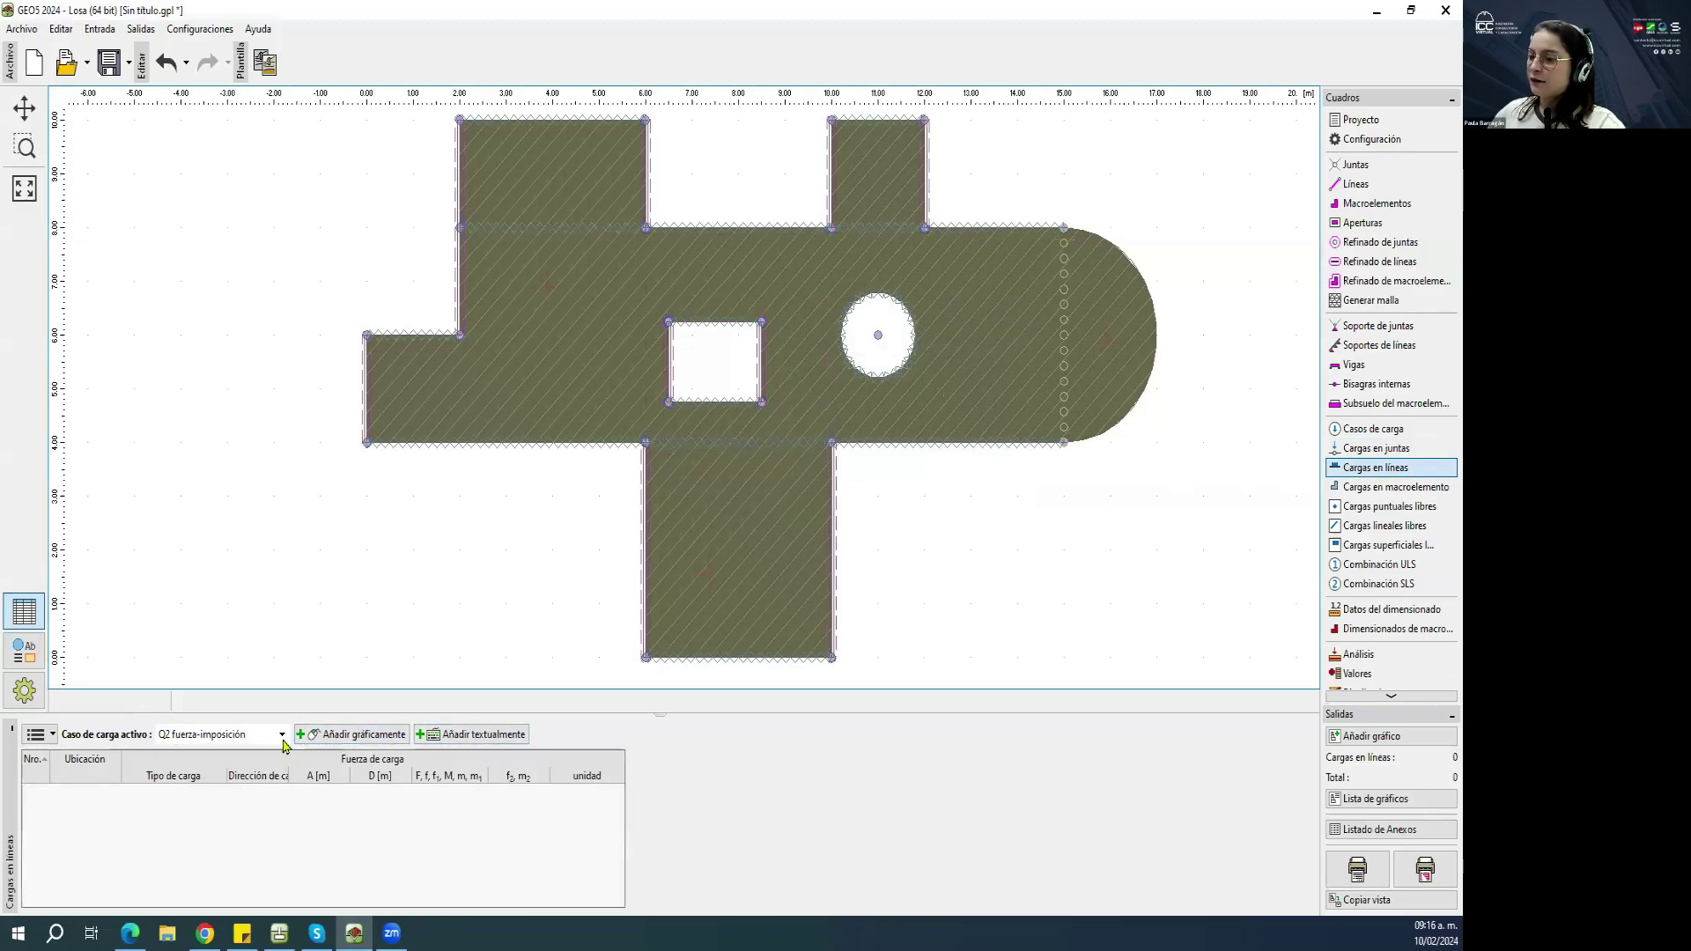
click(350, 734)
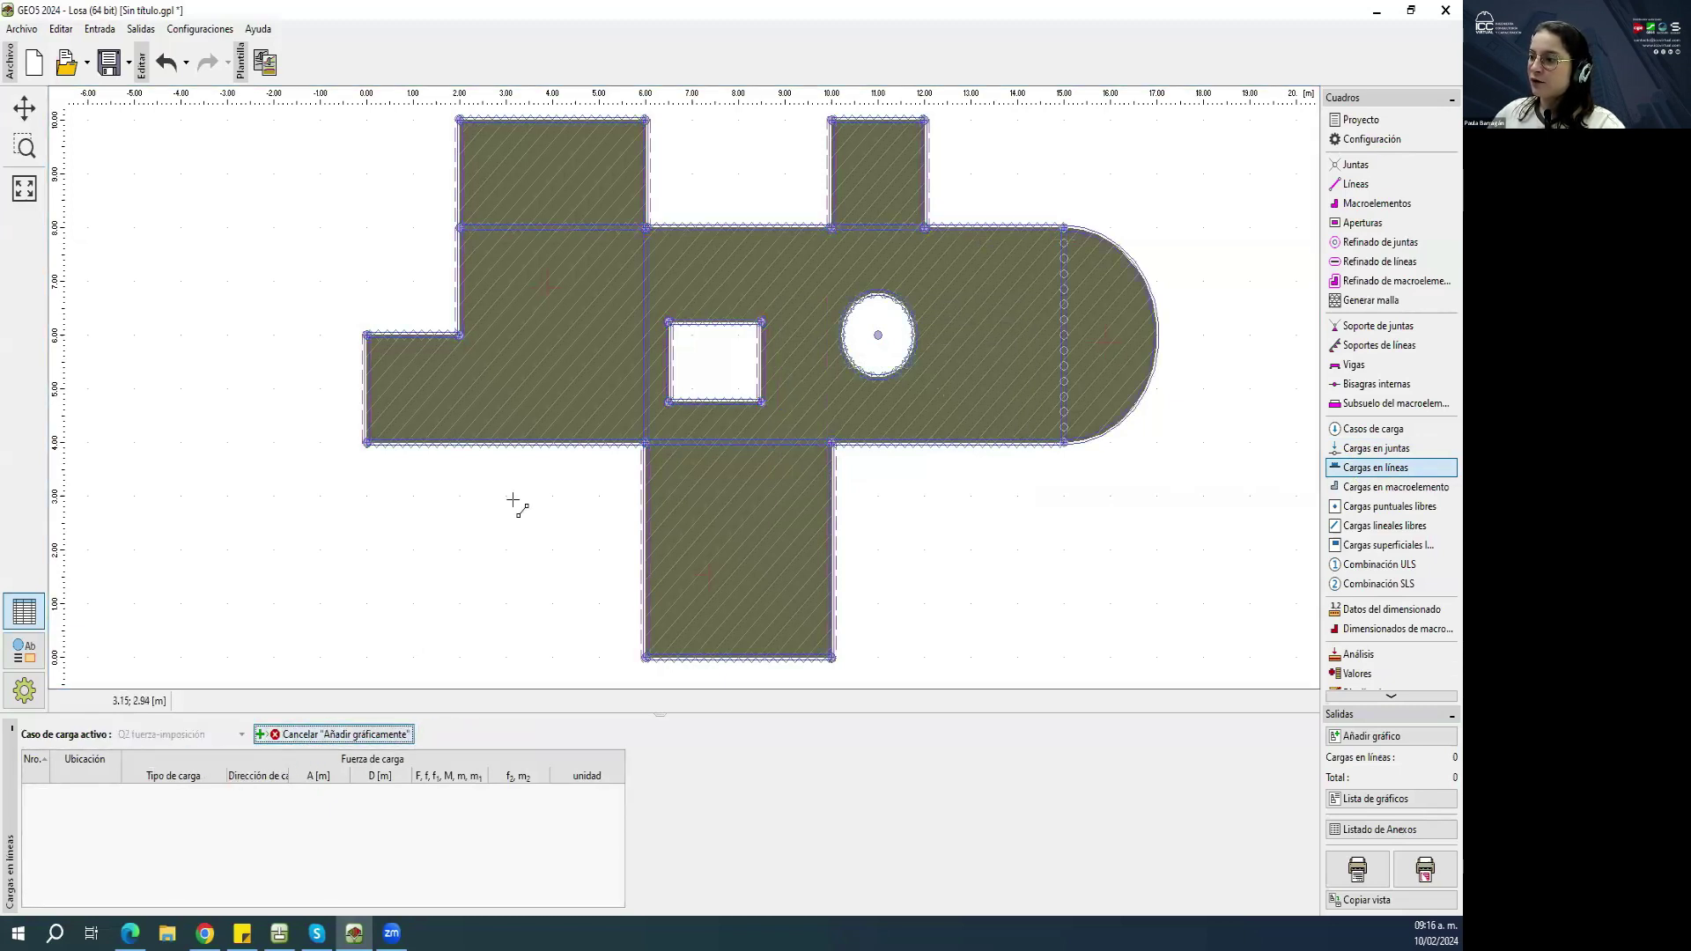
click(506, 443)
click(645, 411)
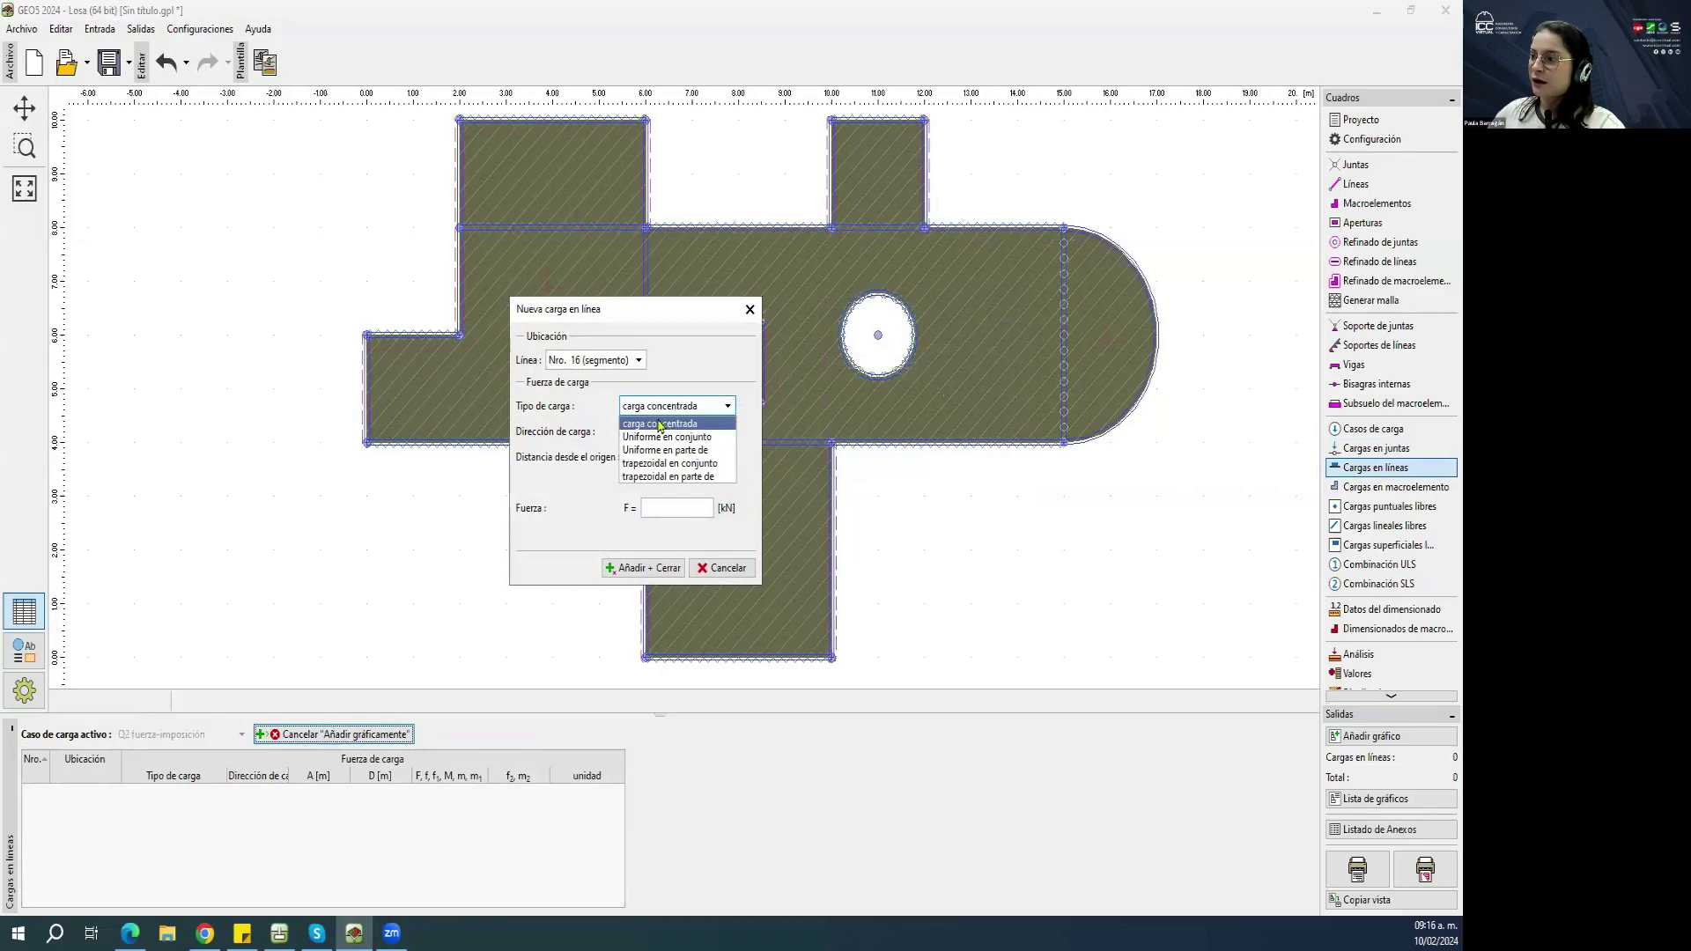
click(693, 437)
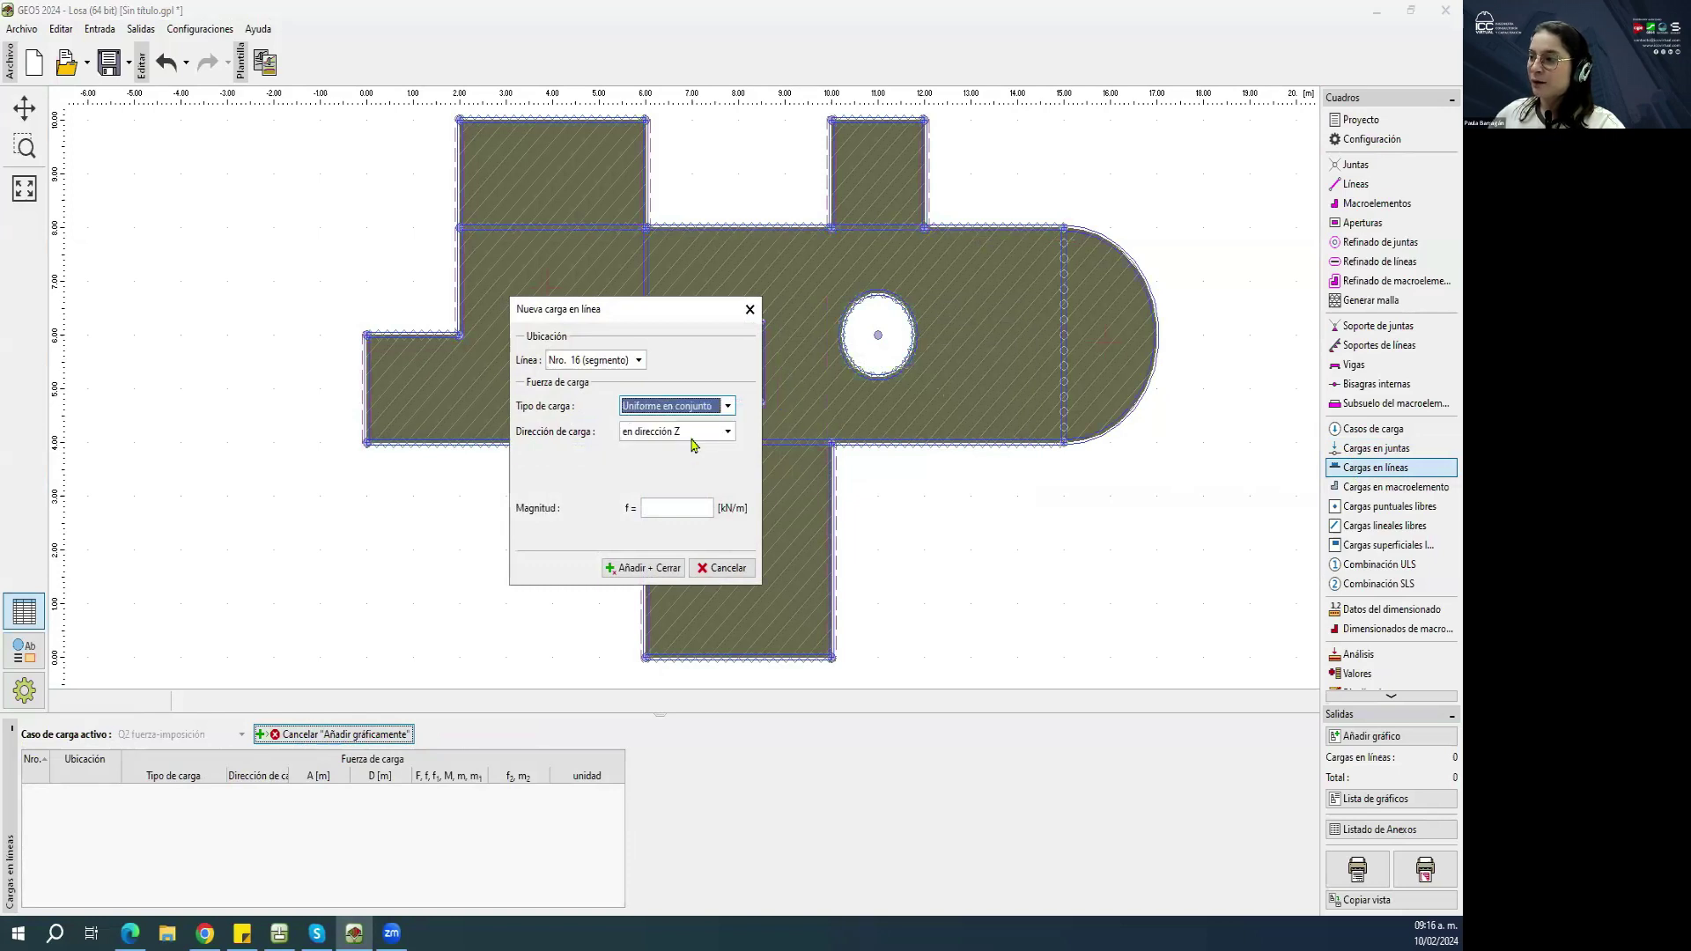
Try the partial uniform and trapezoidal en conjunto types for the line load and return to Uniforme en conjunto.
click(659, 412)
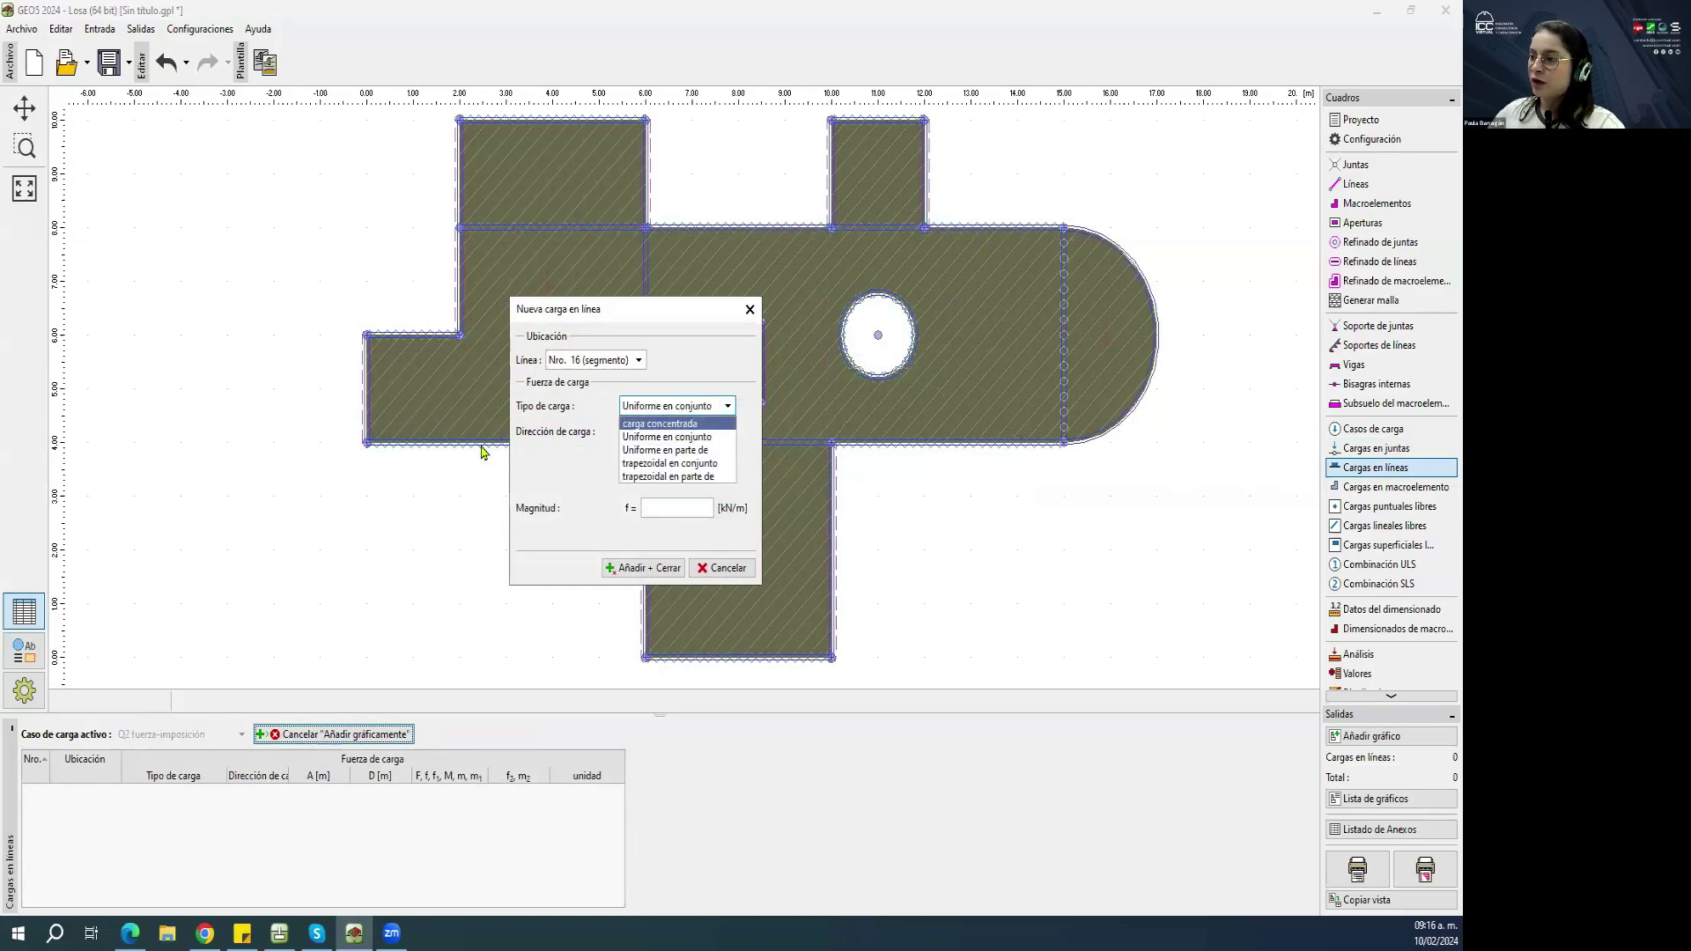
click(713, 450)
click(672, 456)
click(672, 483)
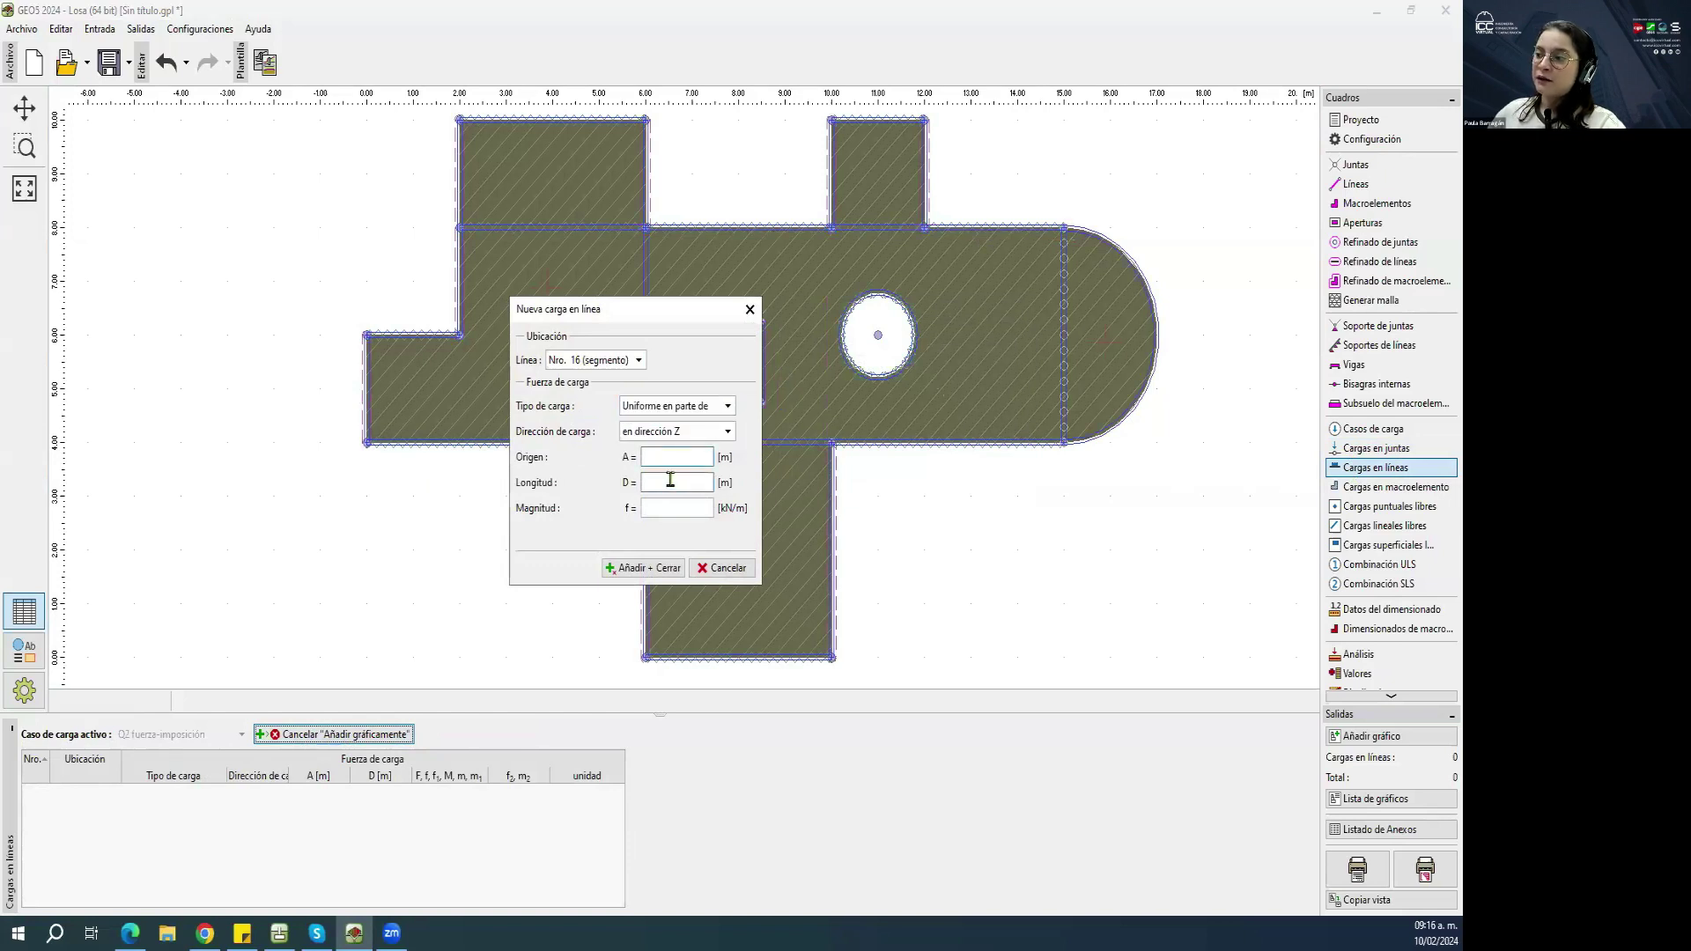
click(660, 414)
click(696, 463)
click(675, 406)
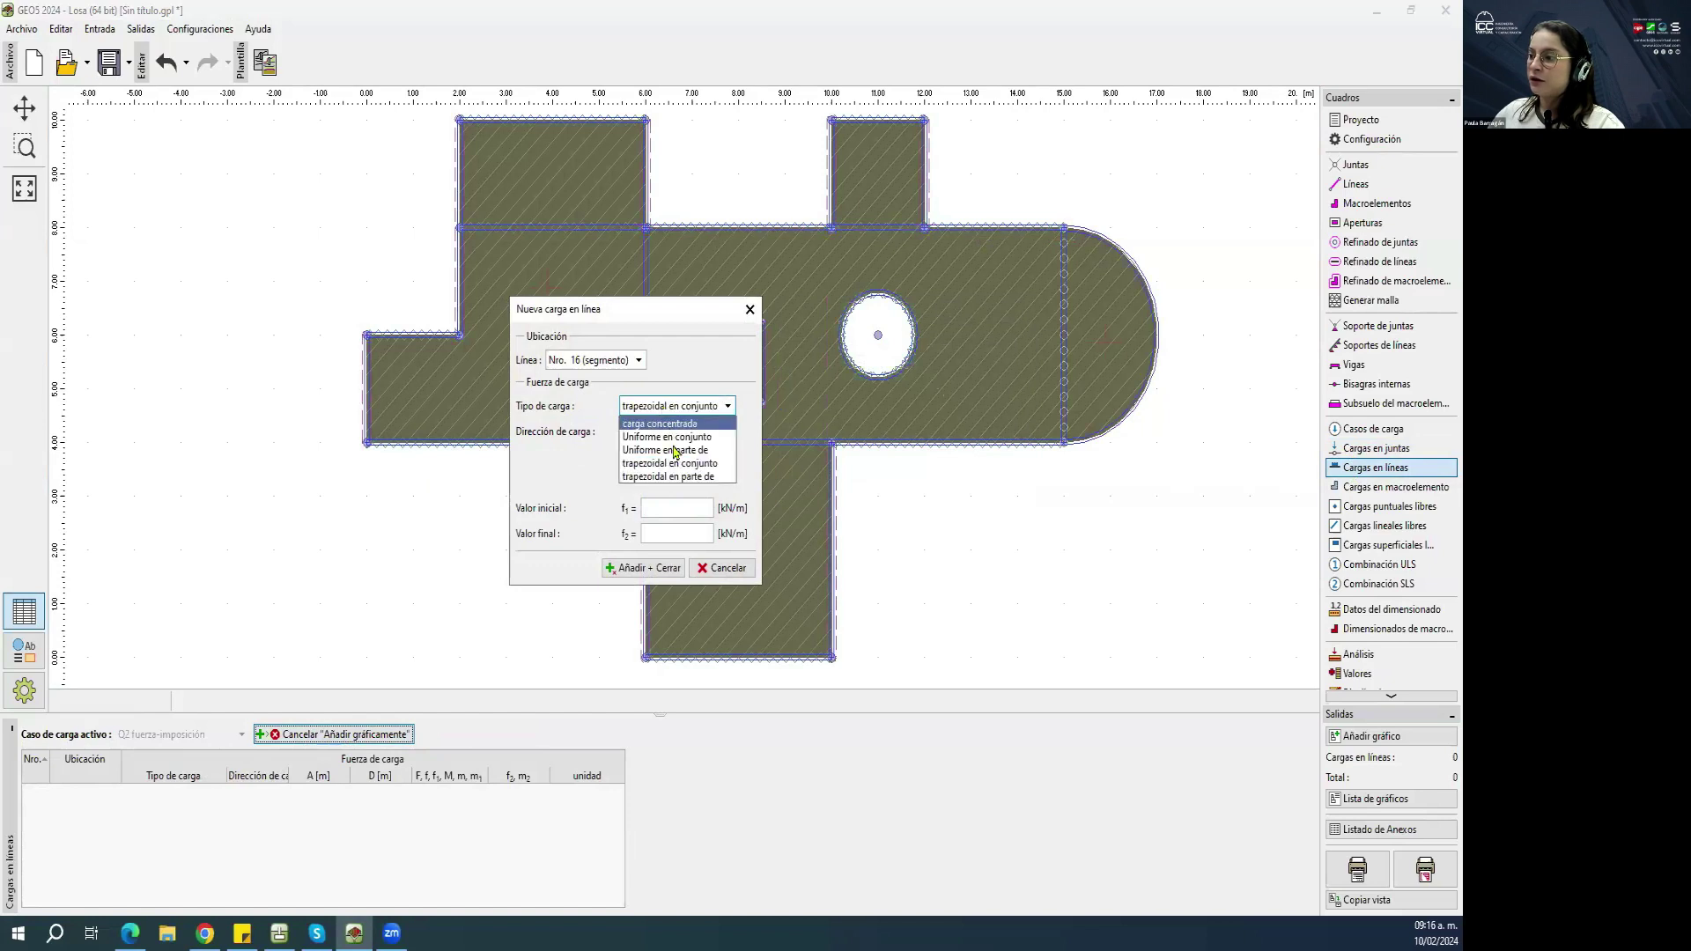
click(664, 438)
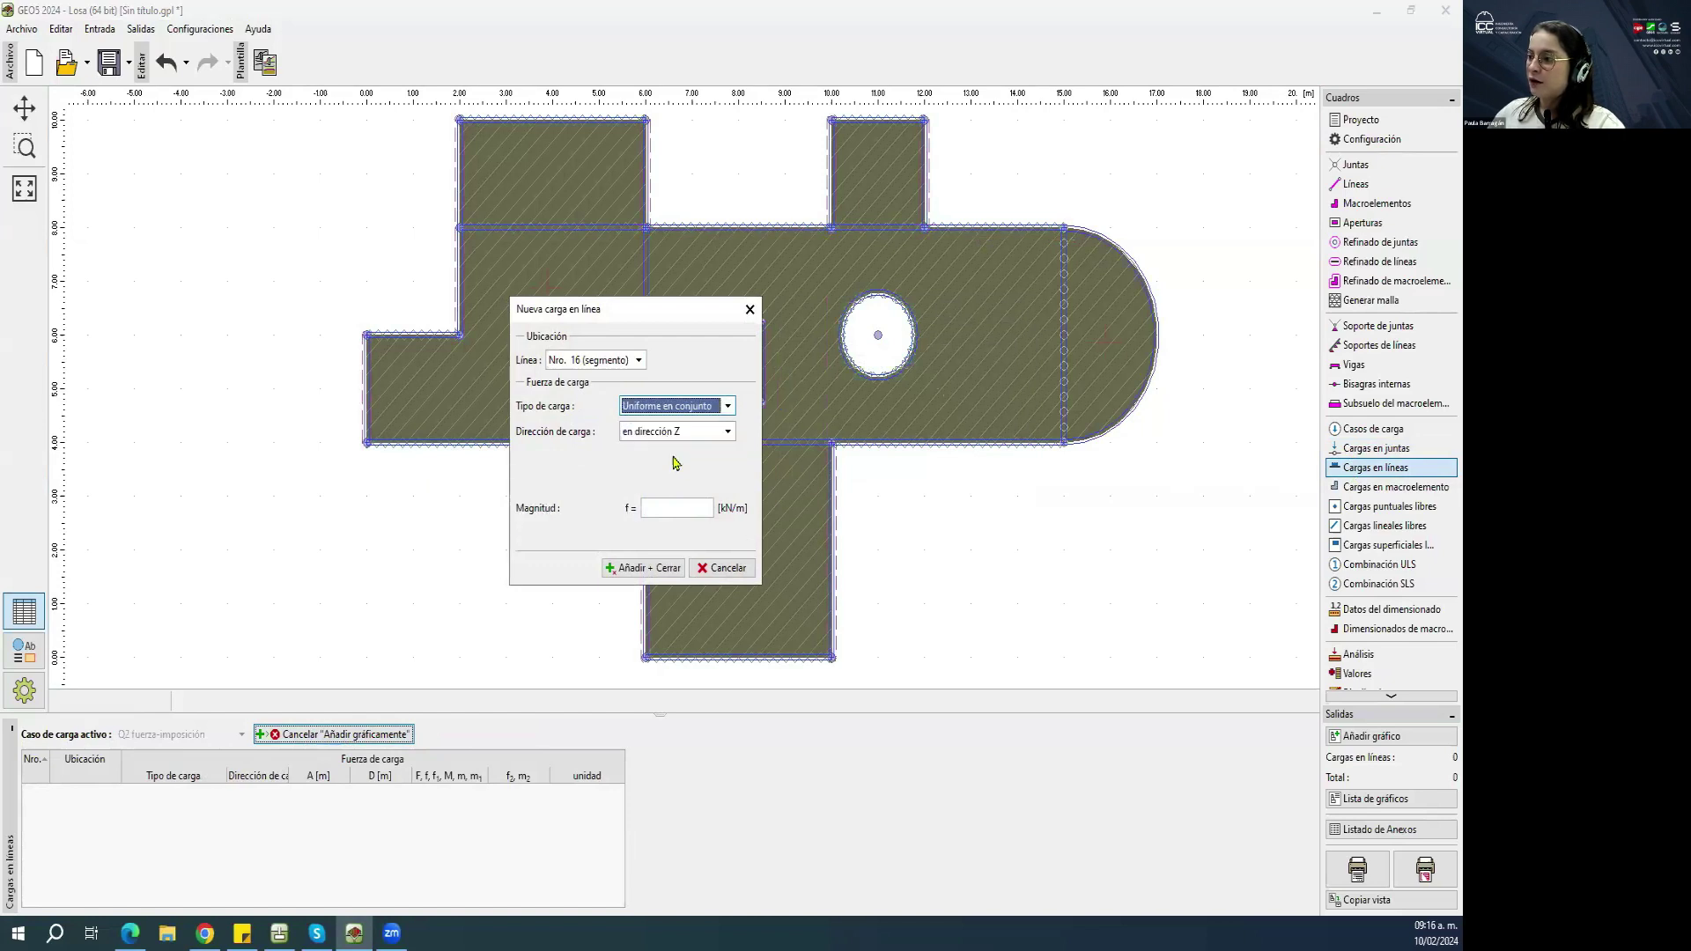
Set the line load's magnitude to -100 kN/m, add it in the Z direction and finish adding line loads.
click(673, 508)
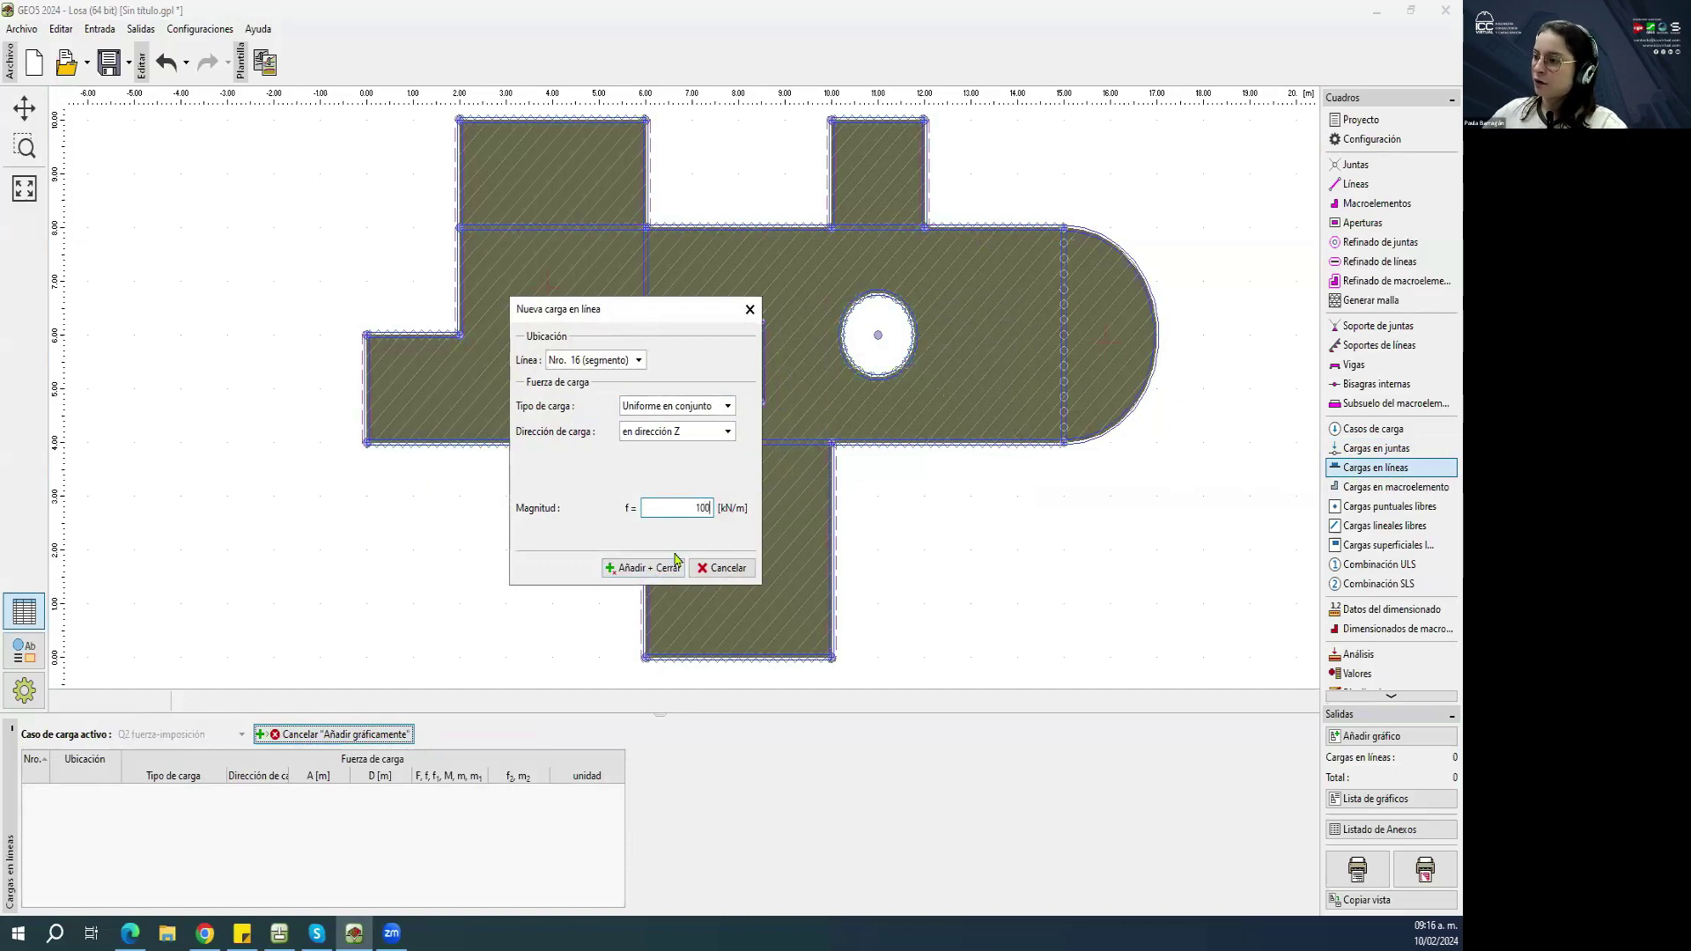
click(616, 573)
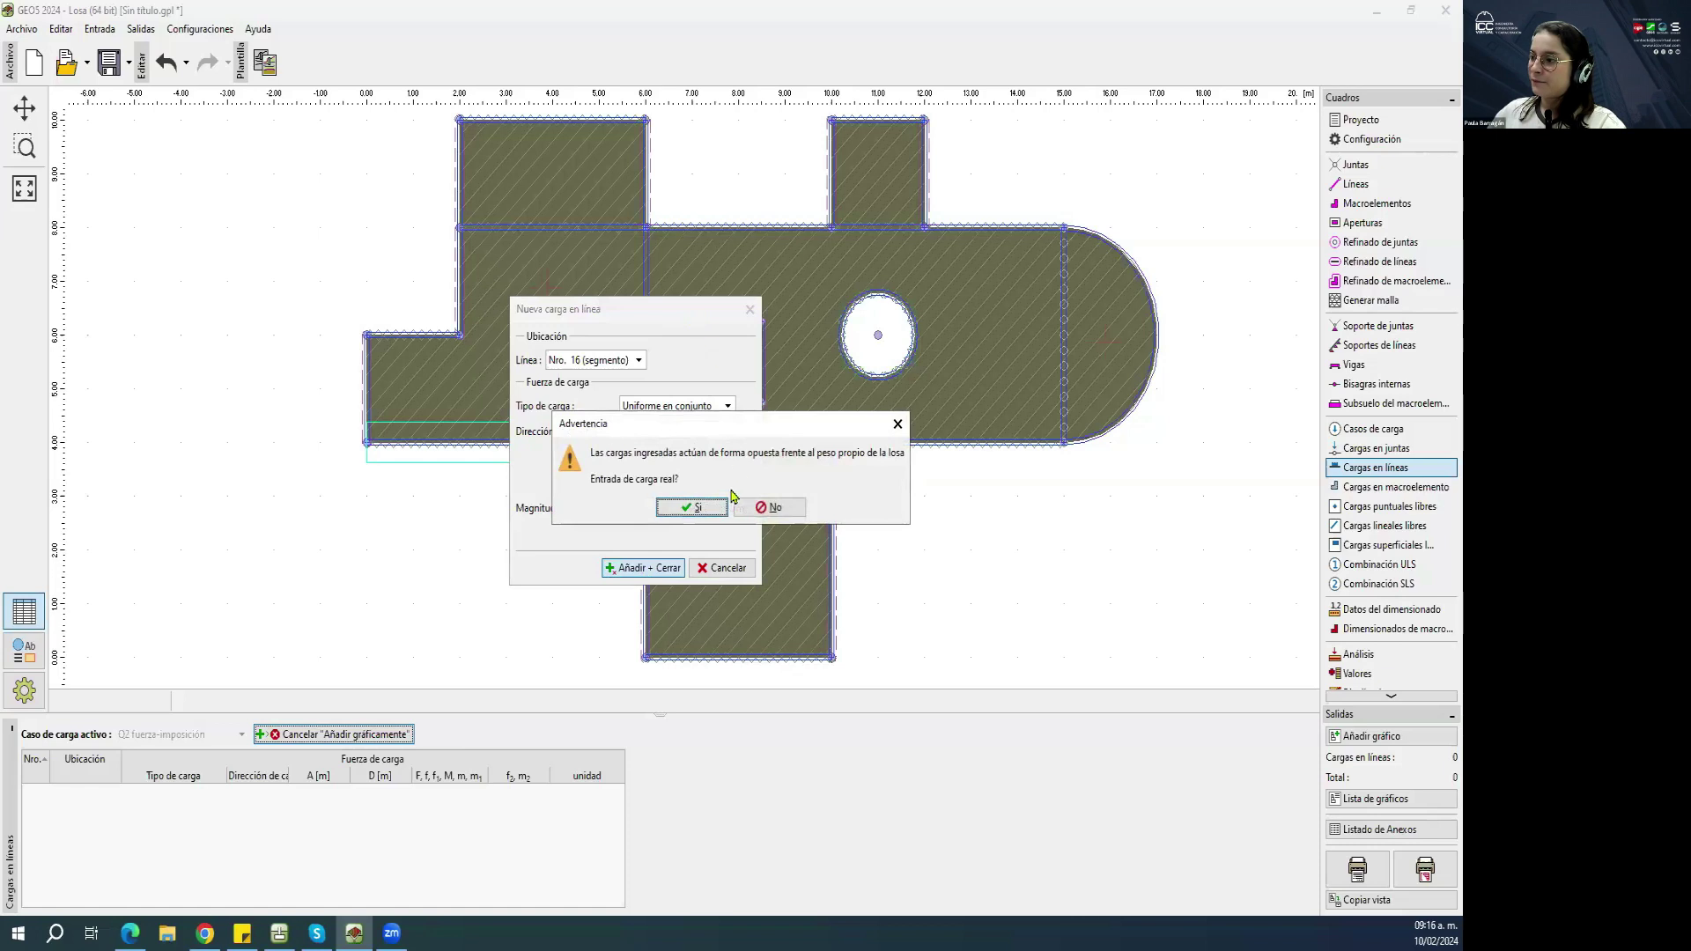
click(897, 423)
click(680, 509)
key(BackSpace)
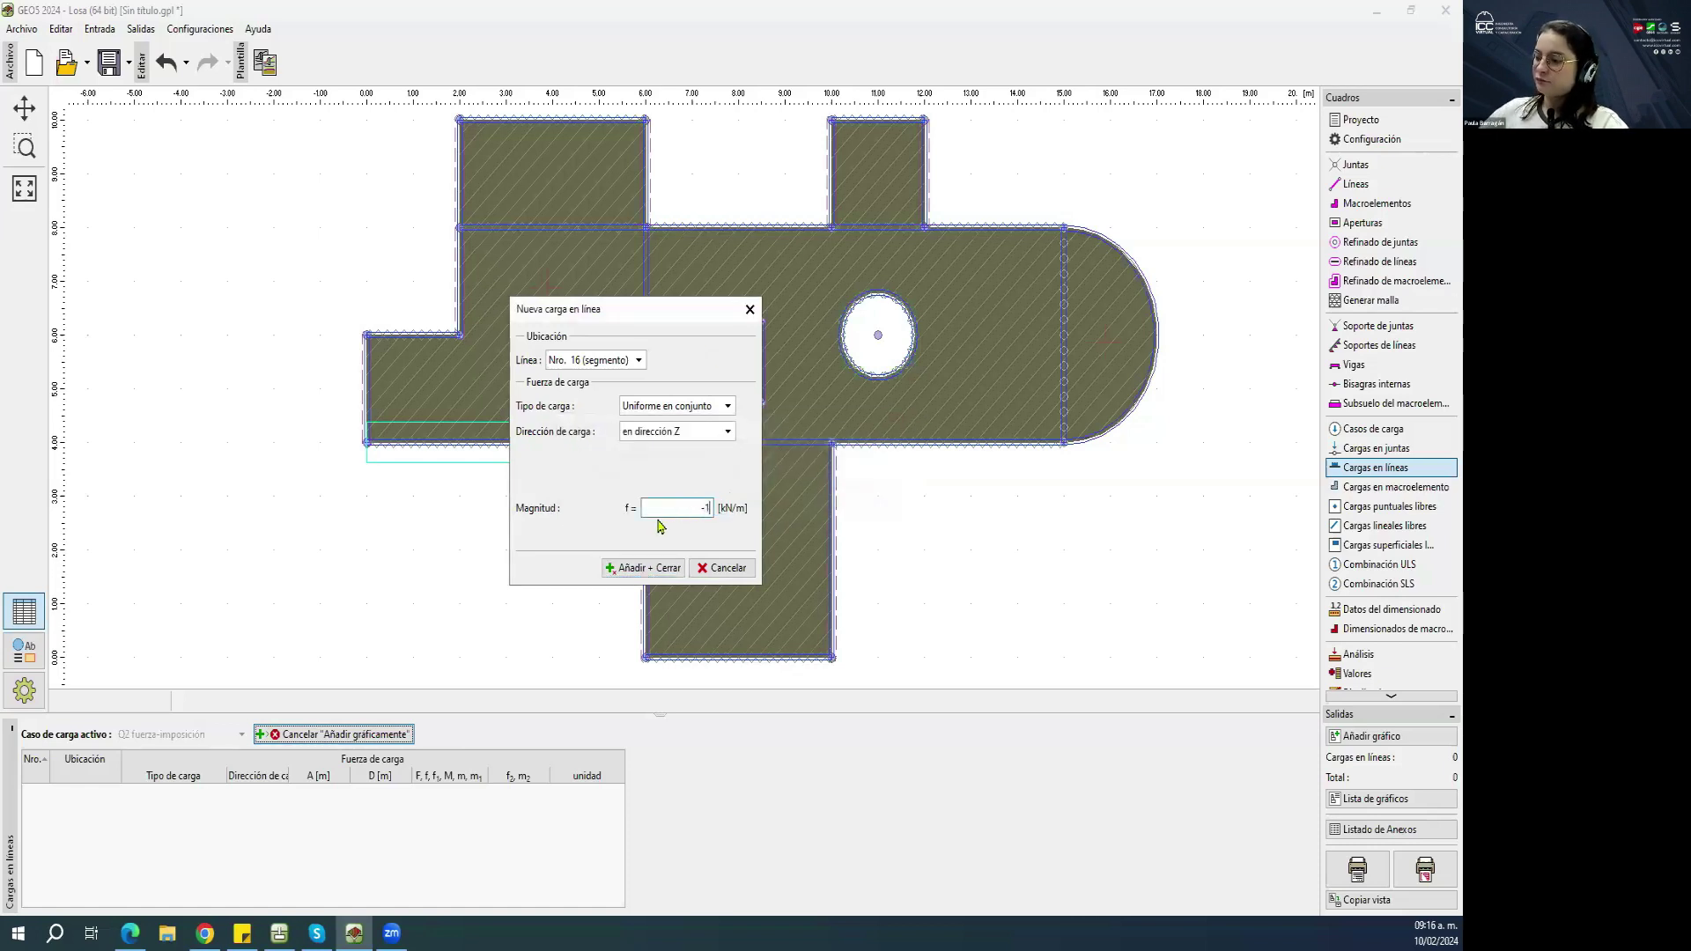
text(-100)
click(642, 568)
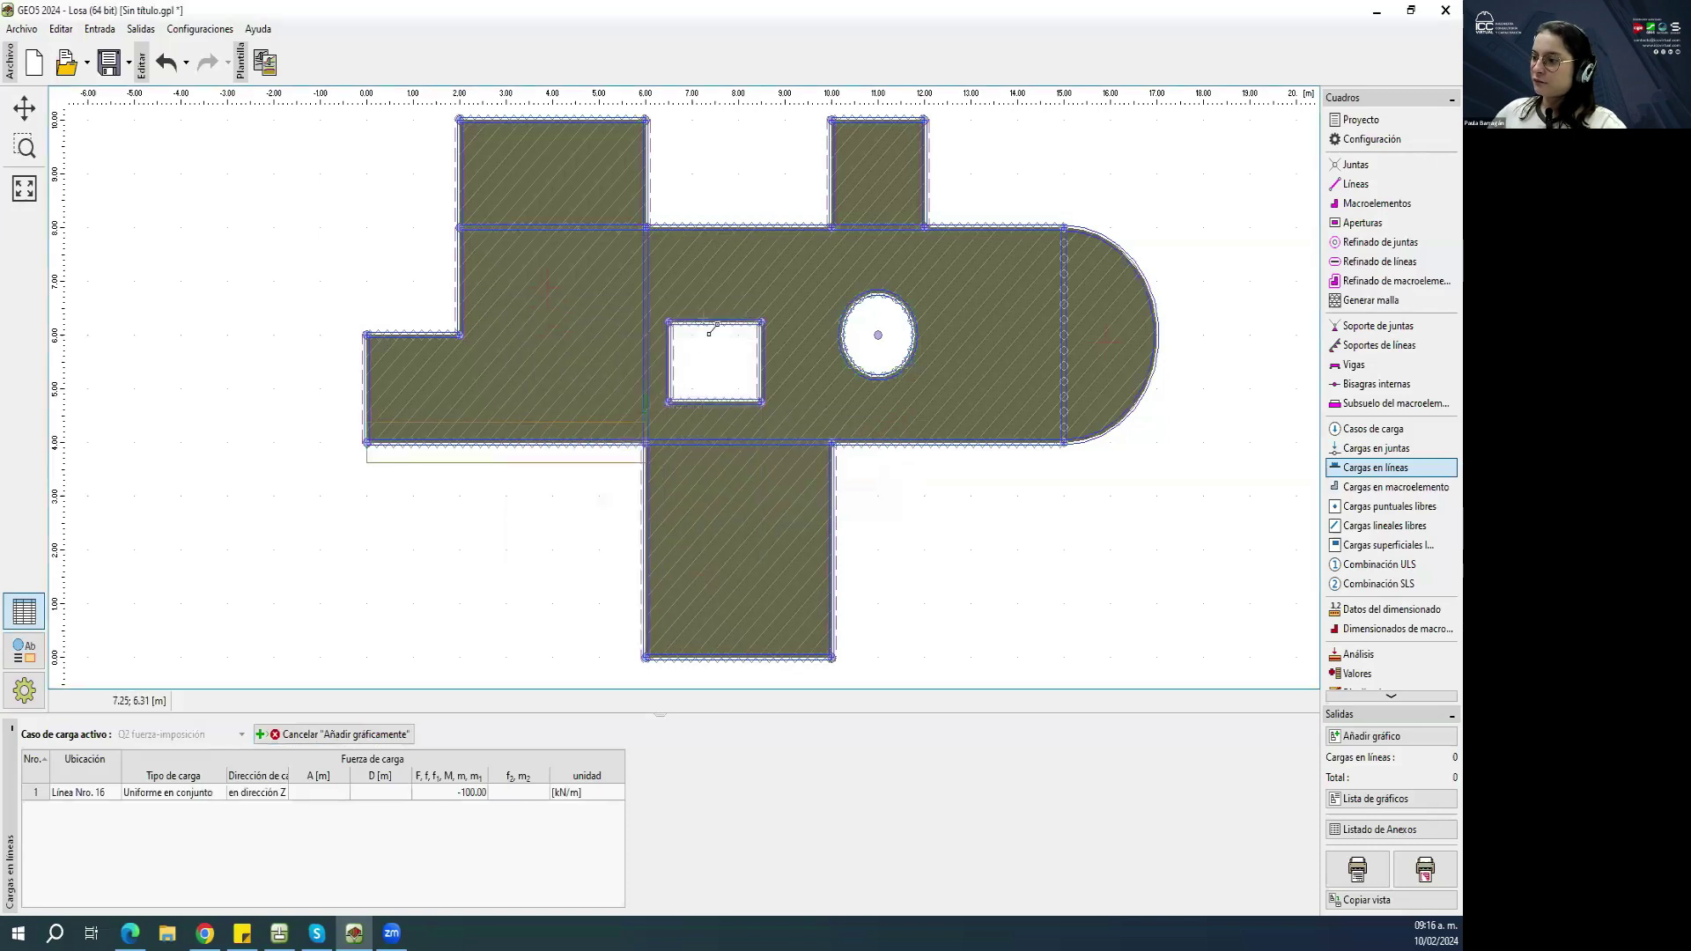
click(368, 736)
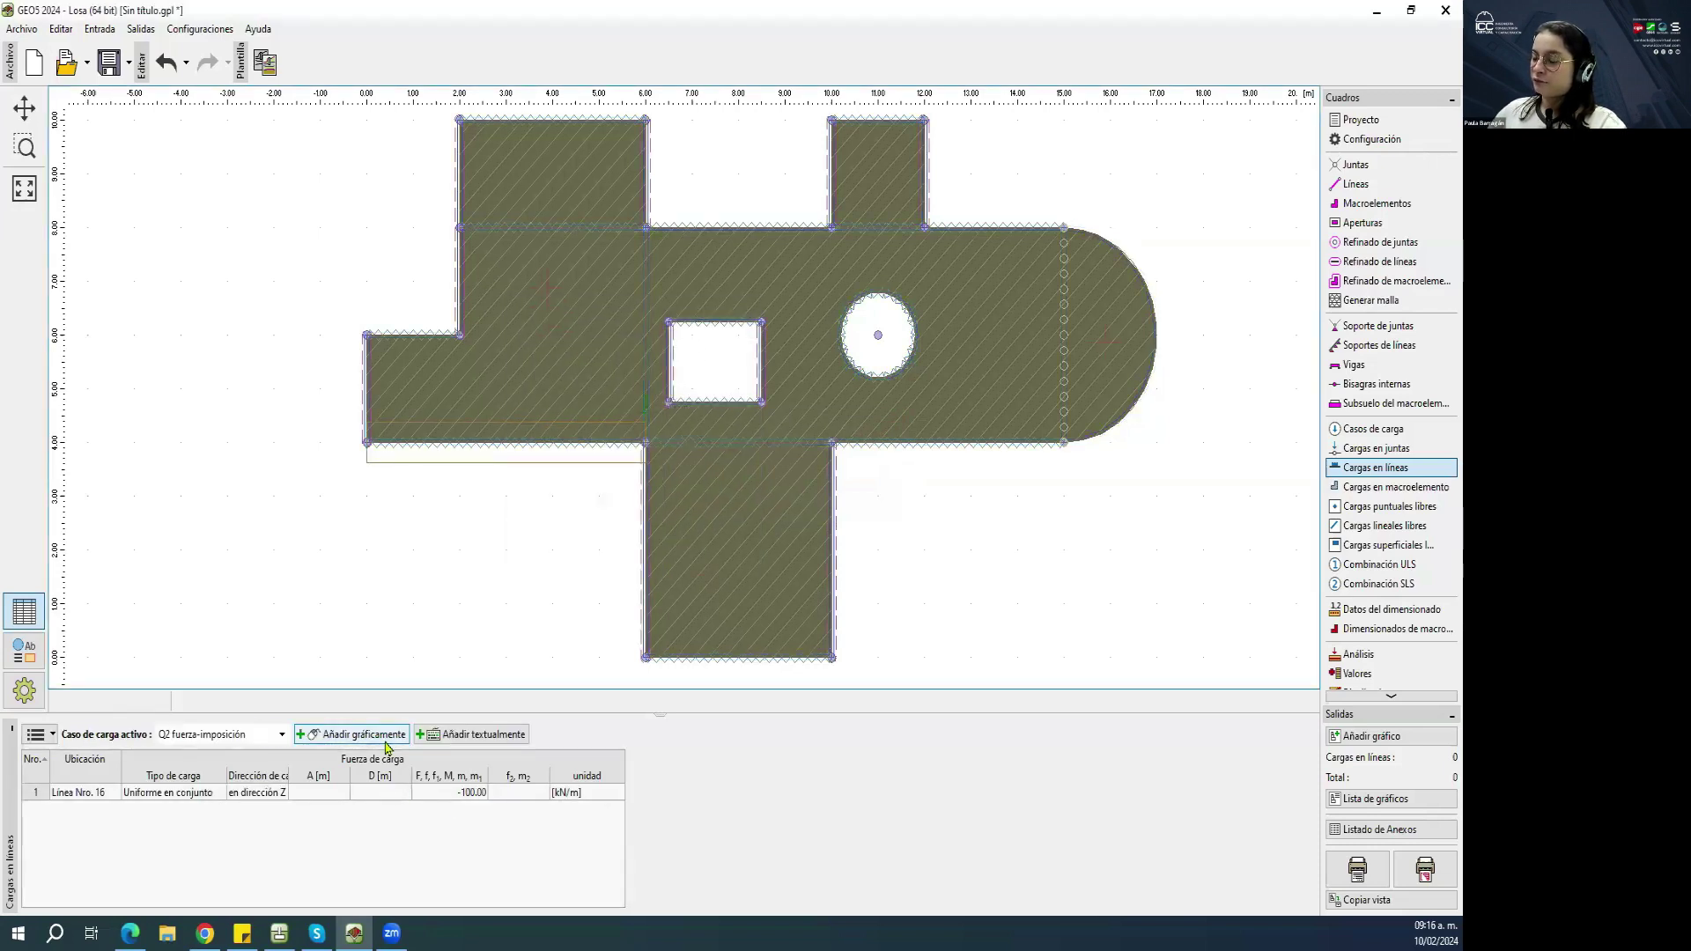
Add a uniform macroelement load of -10 kN/m² on macroelement No. 2.
click(1418, 490)
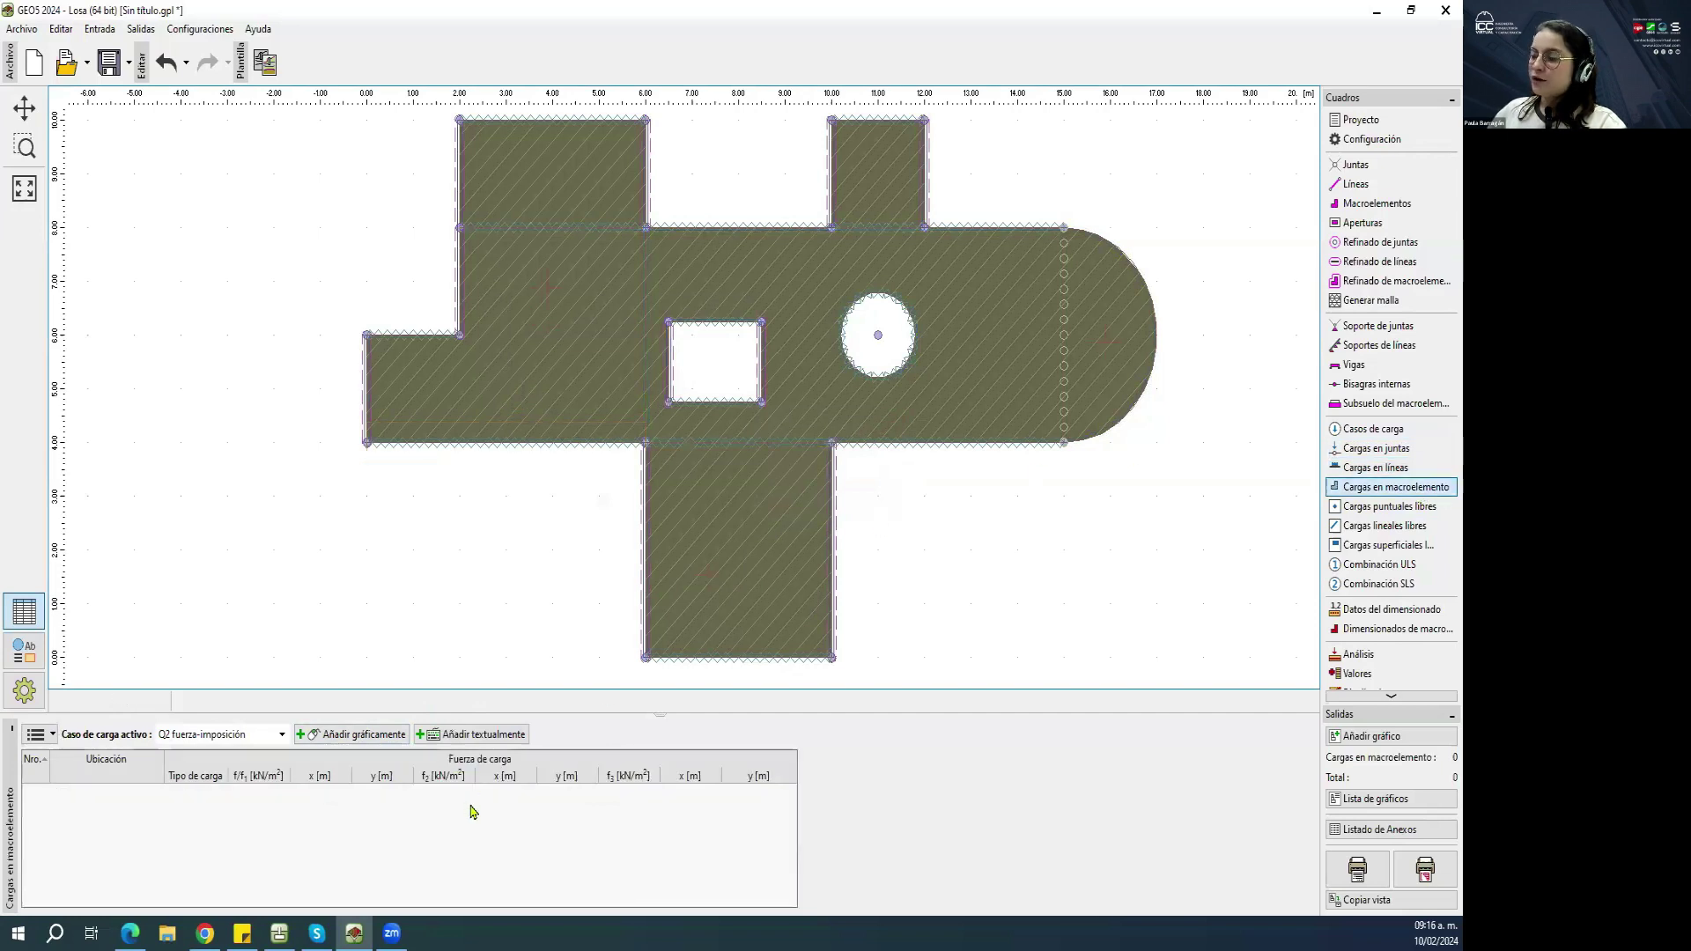
click(351, 734)
click(844, 377)
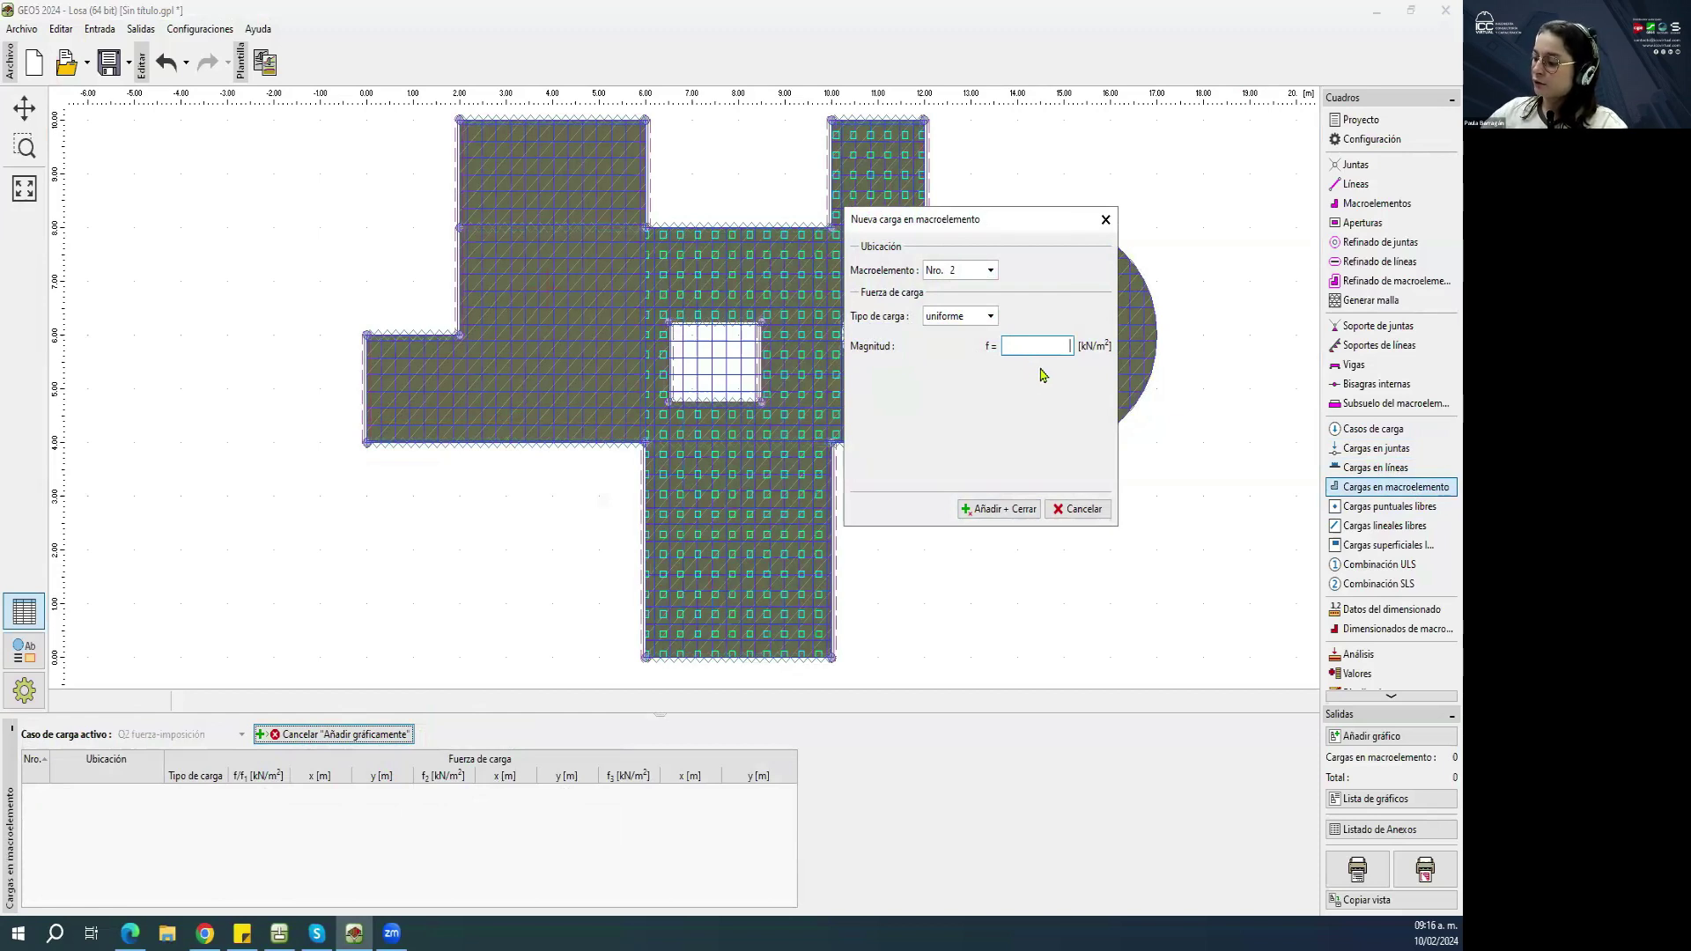
click(1014, 508)
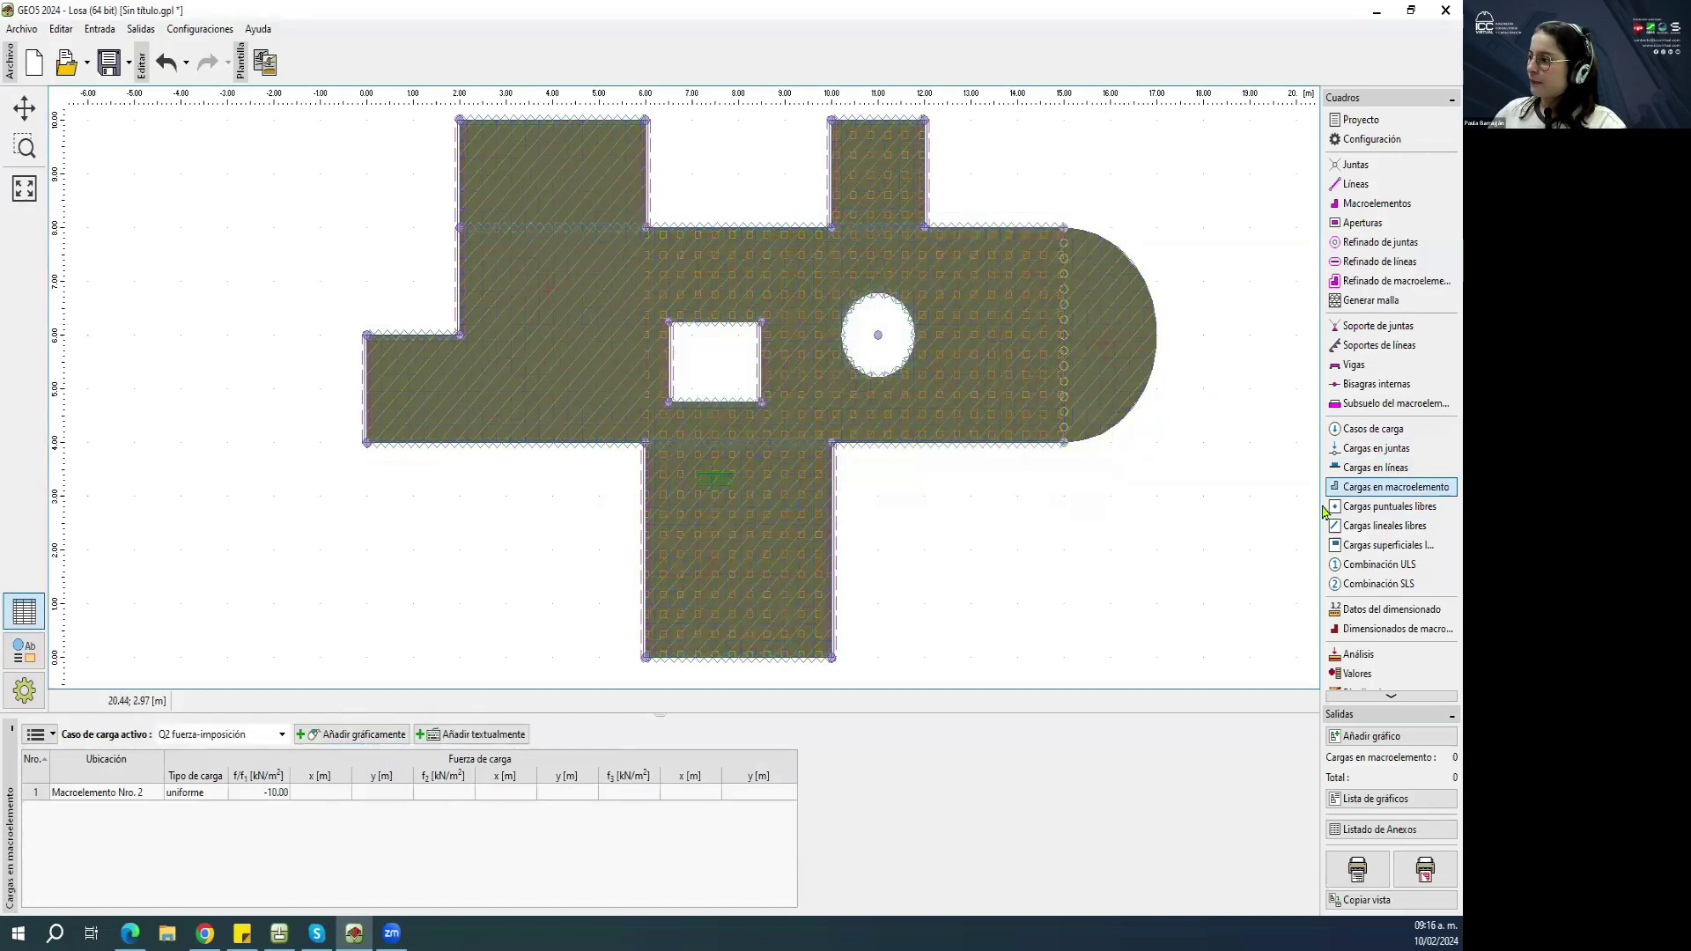
Look through the free point, line and surface load inputs without adding any, and open the ULS combinations.
click(1374, 506)
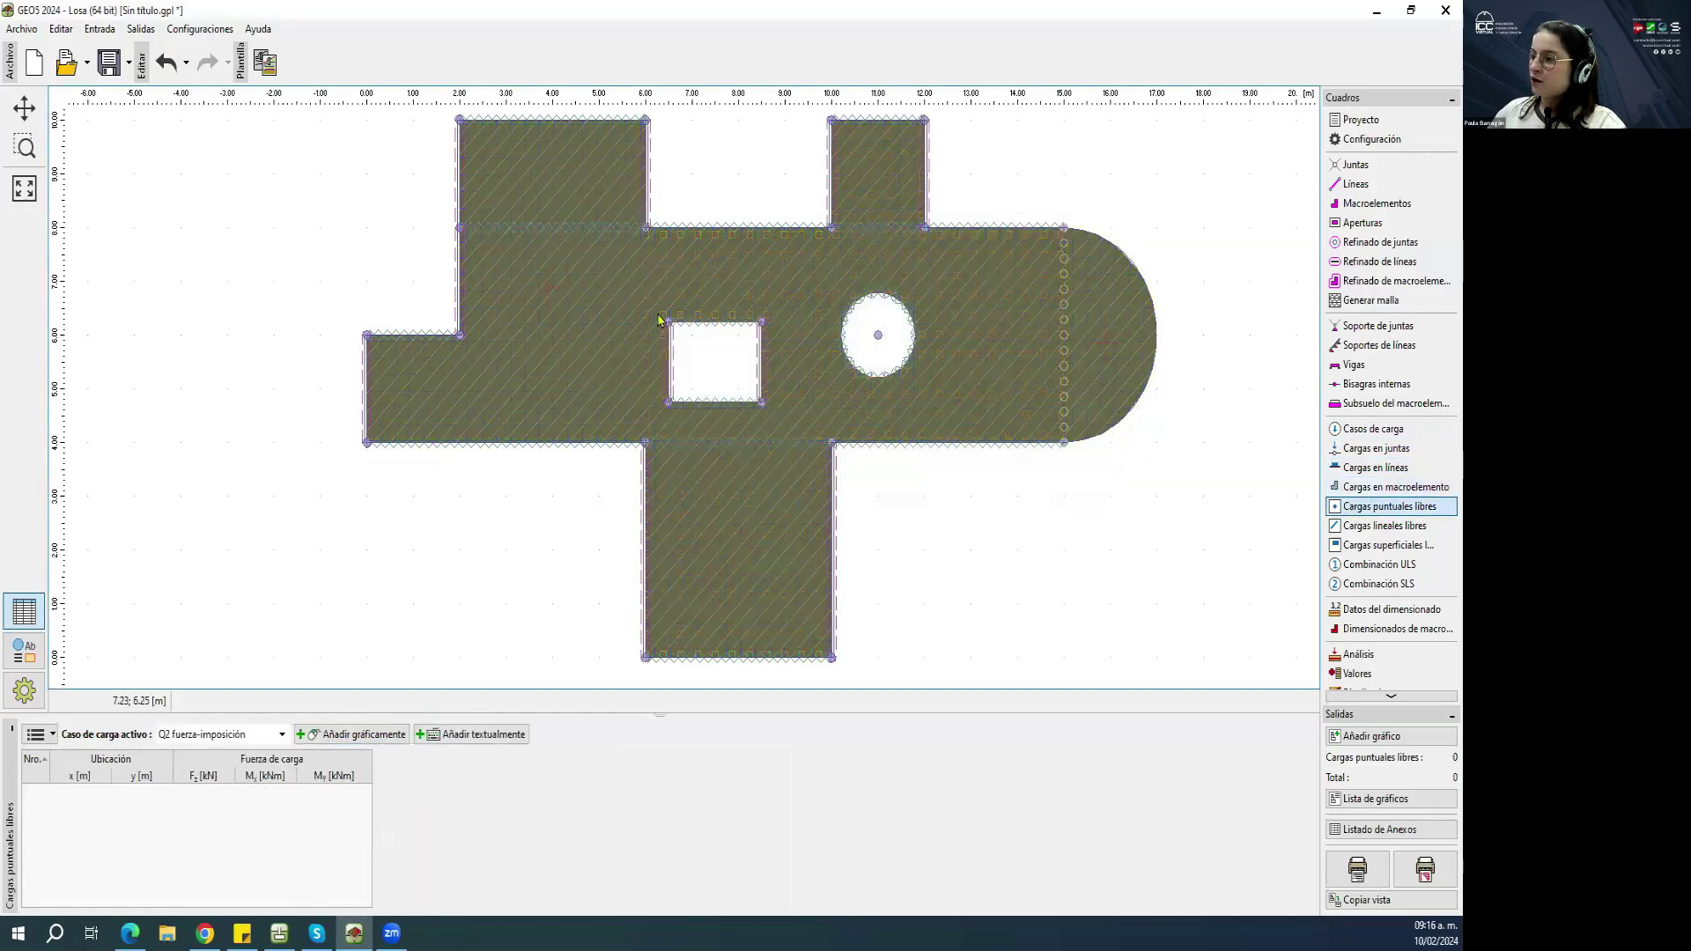
click(357, 734)
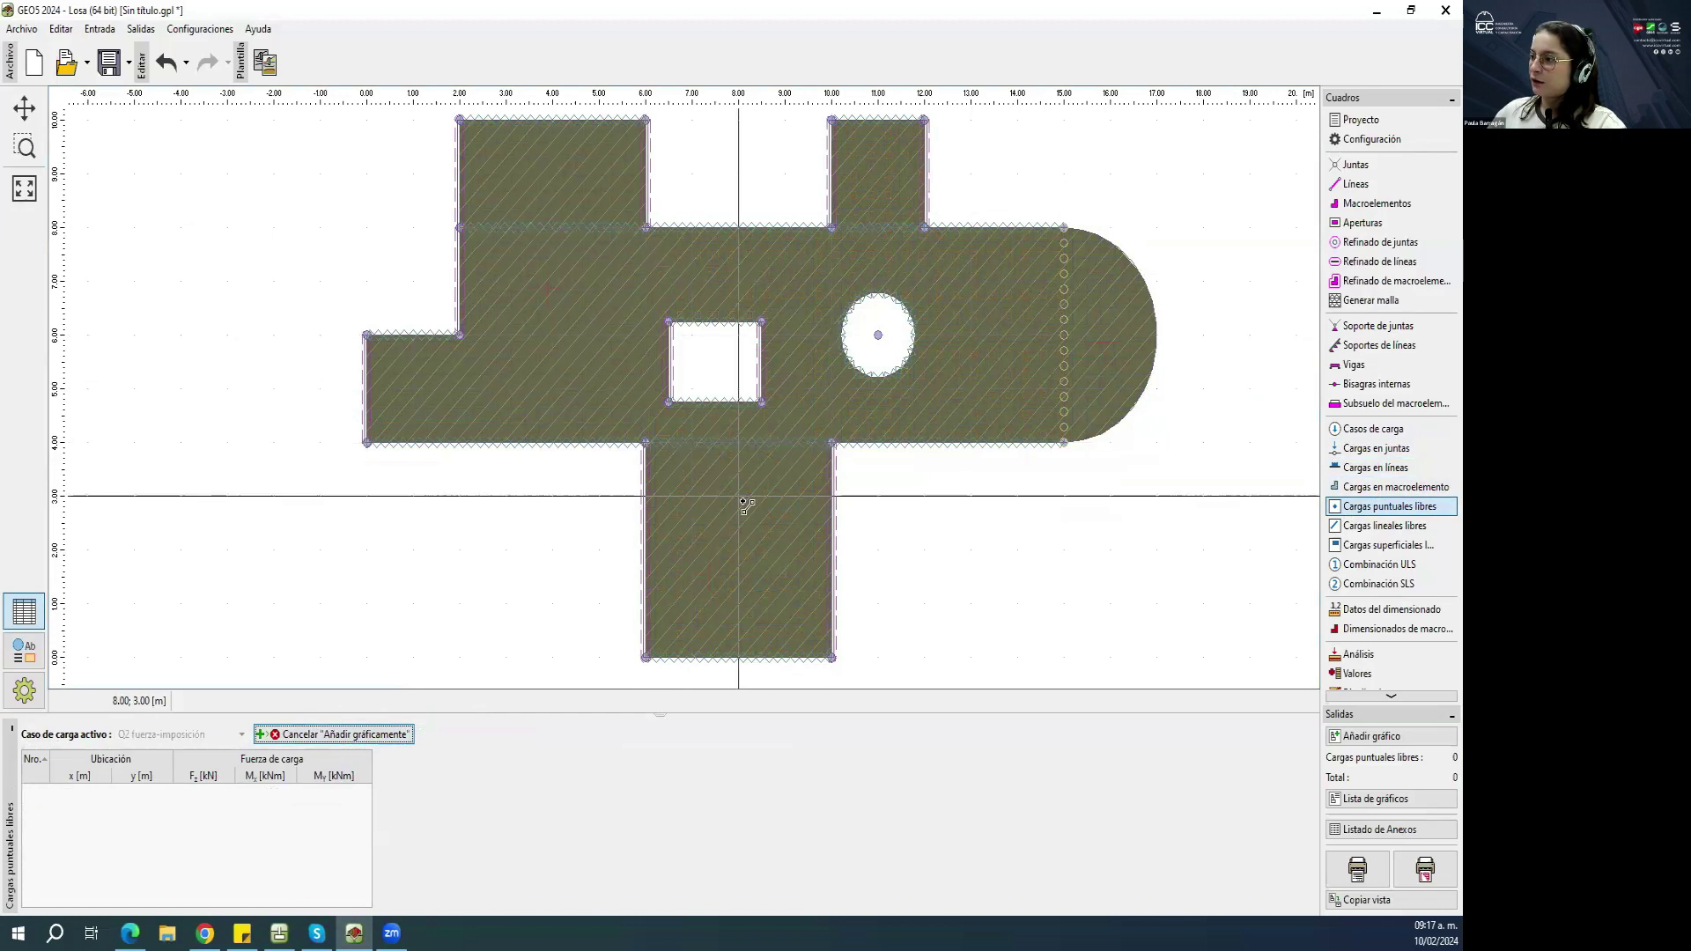
key(Escape)
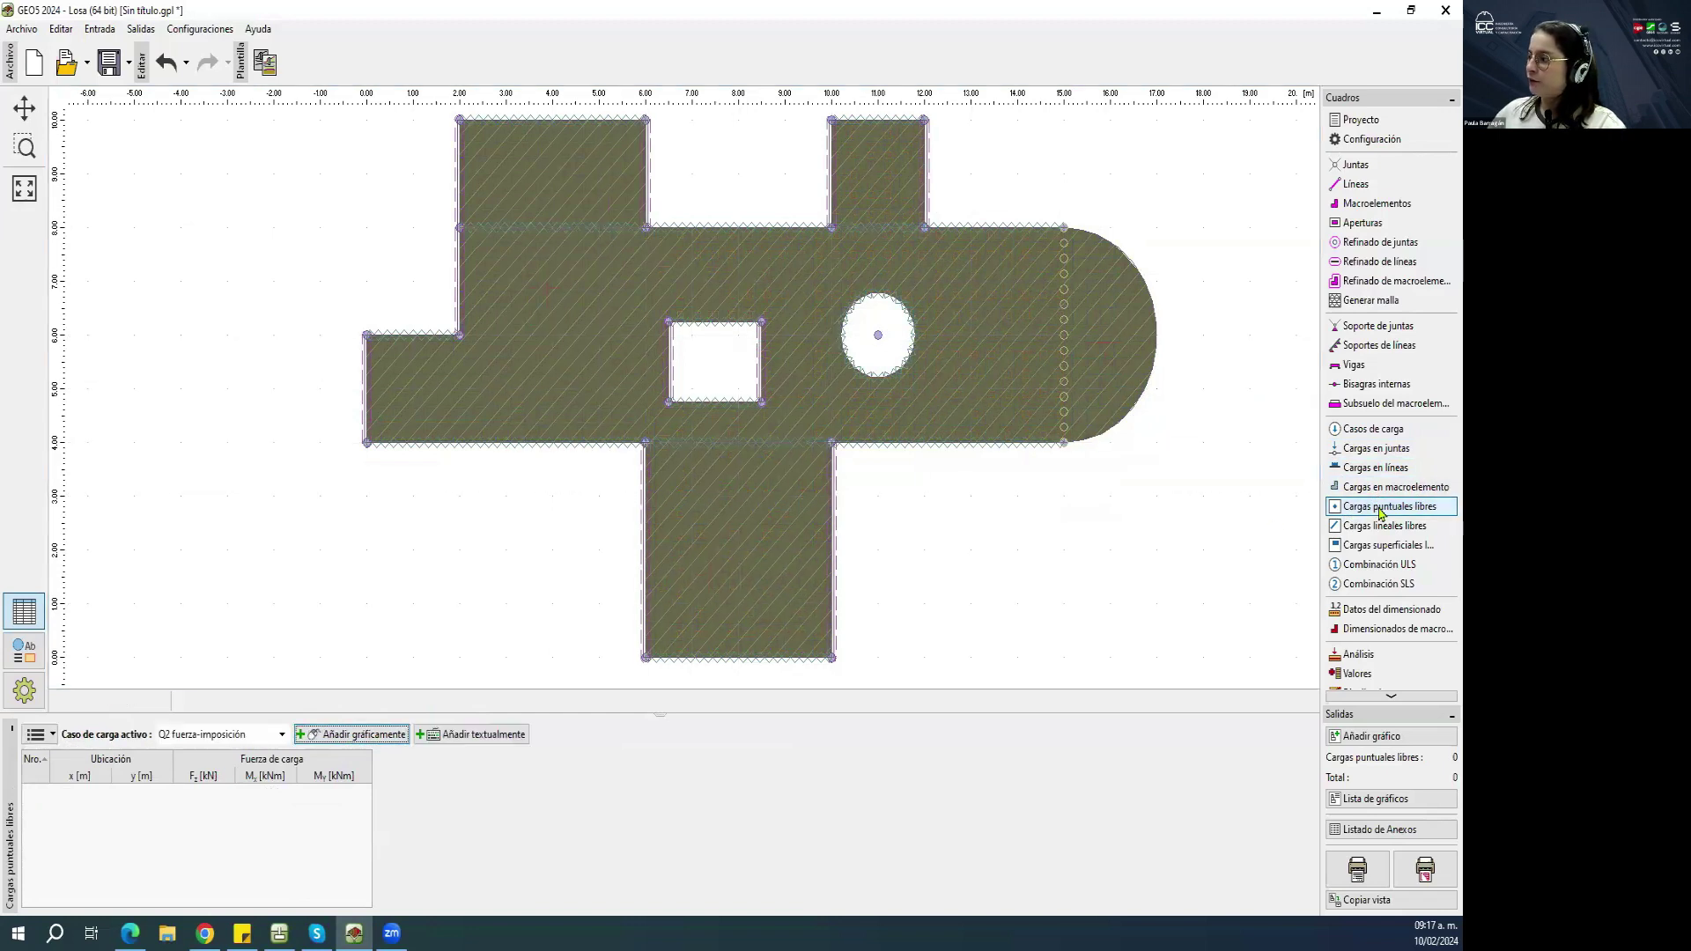
click(1365, 527)
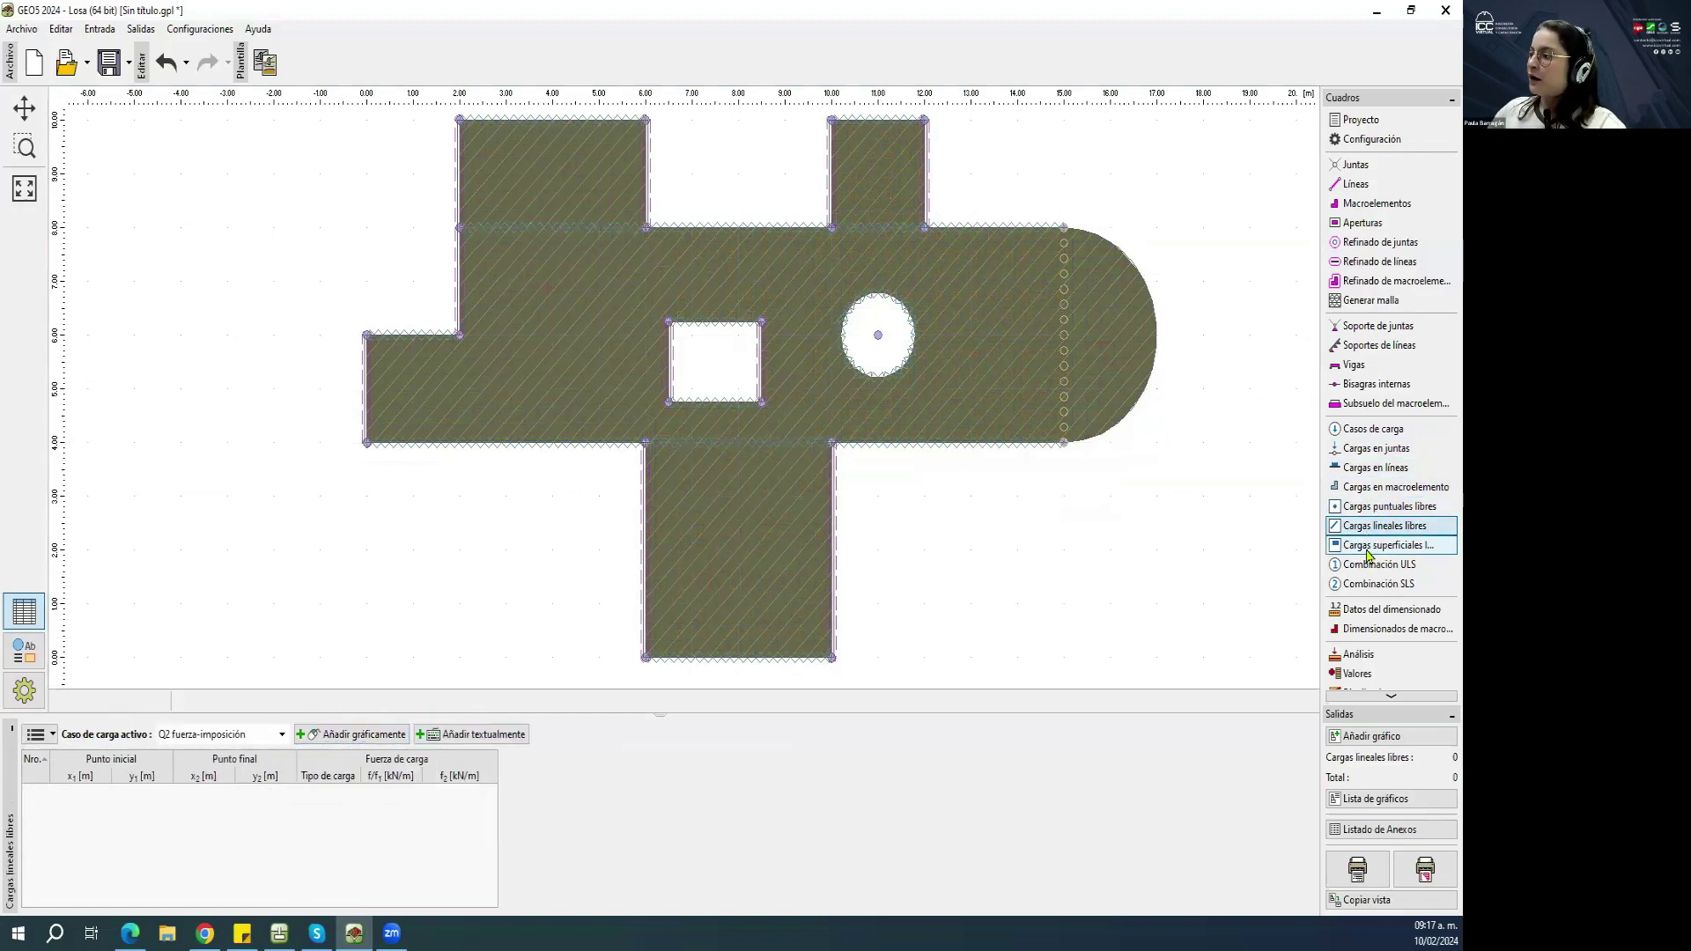
click(1367, 550)
key(Down)
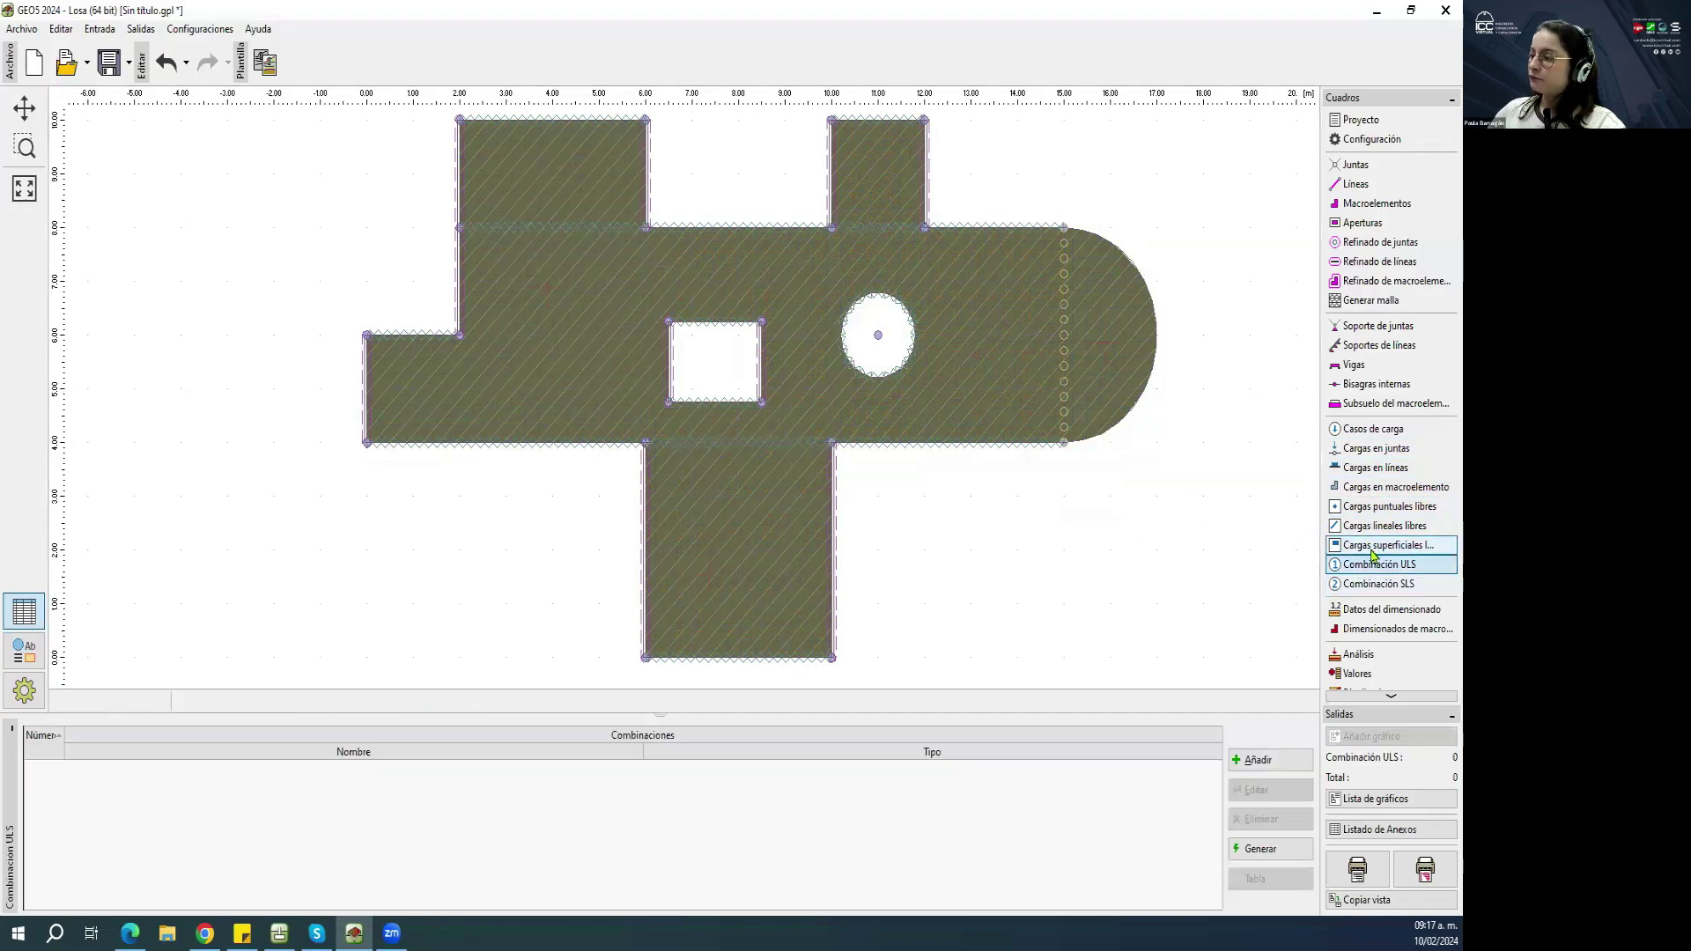
Add a ULS combination of G1 and Q2 named COMBO 1, with the Q2 coefficient set to 0.90.
scroll(1387, 573, down, 1)
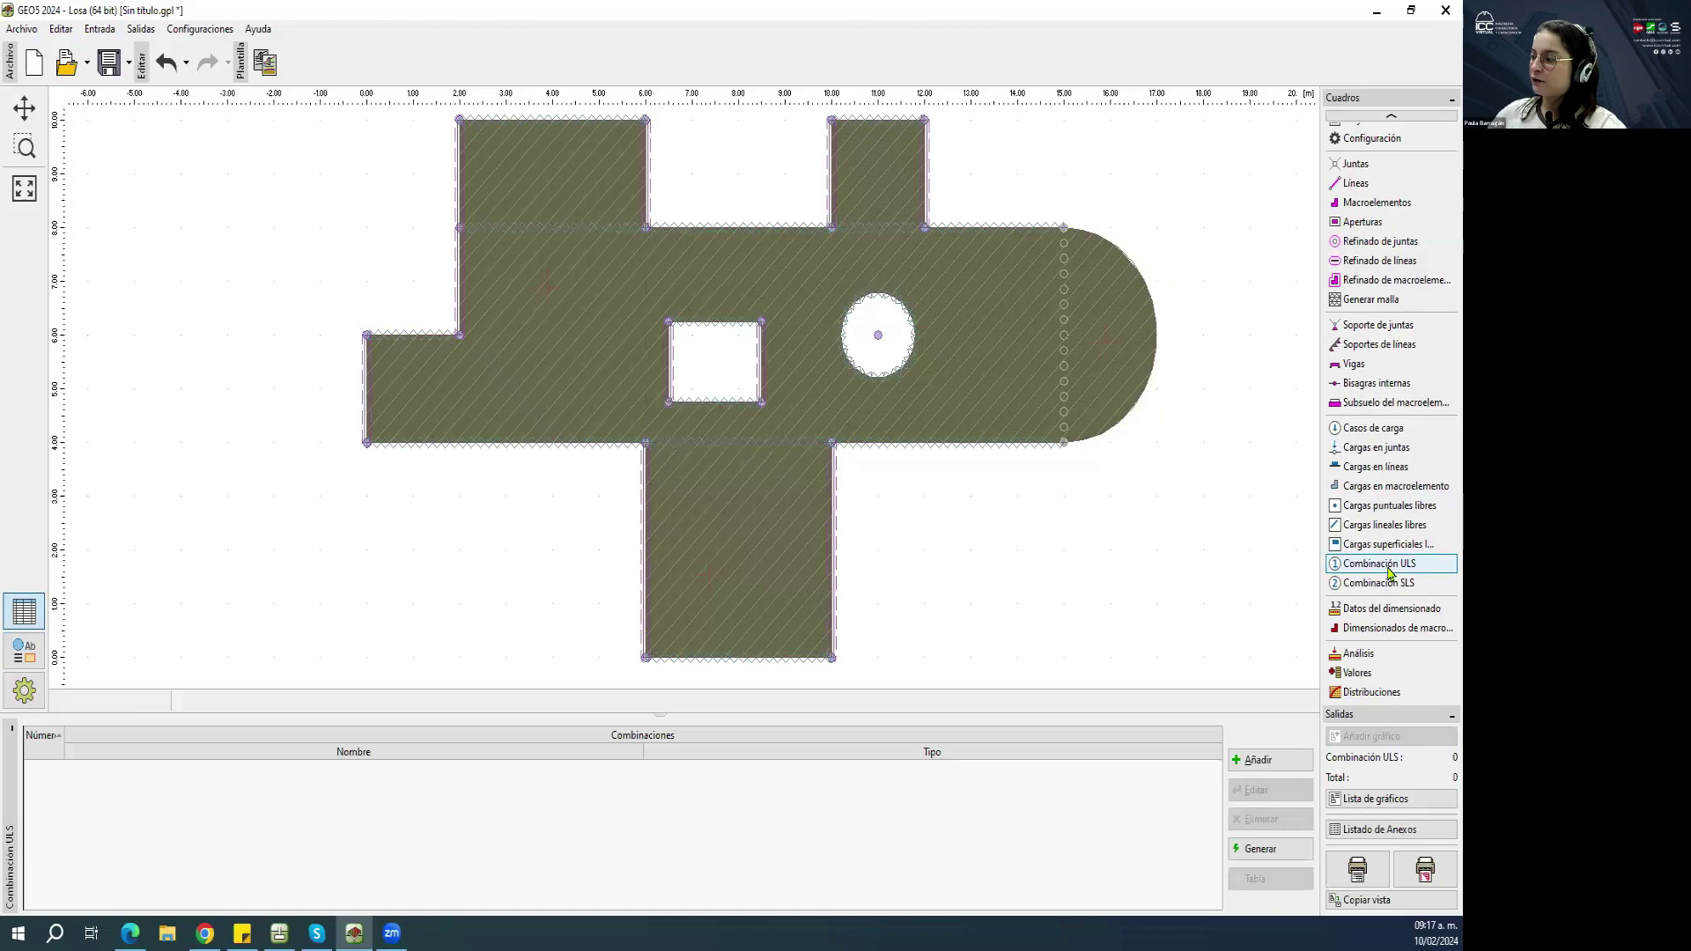
drag(1083, 593, 1073, 584)
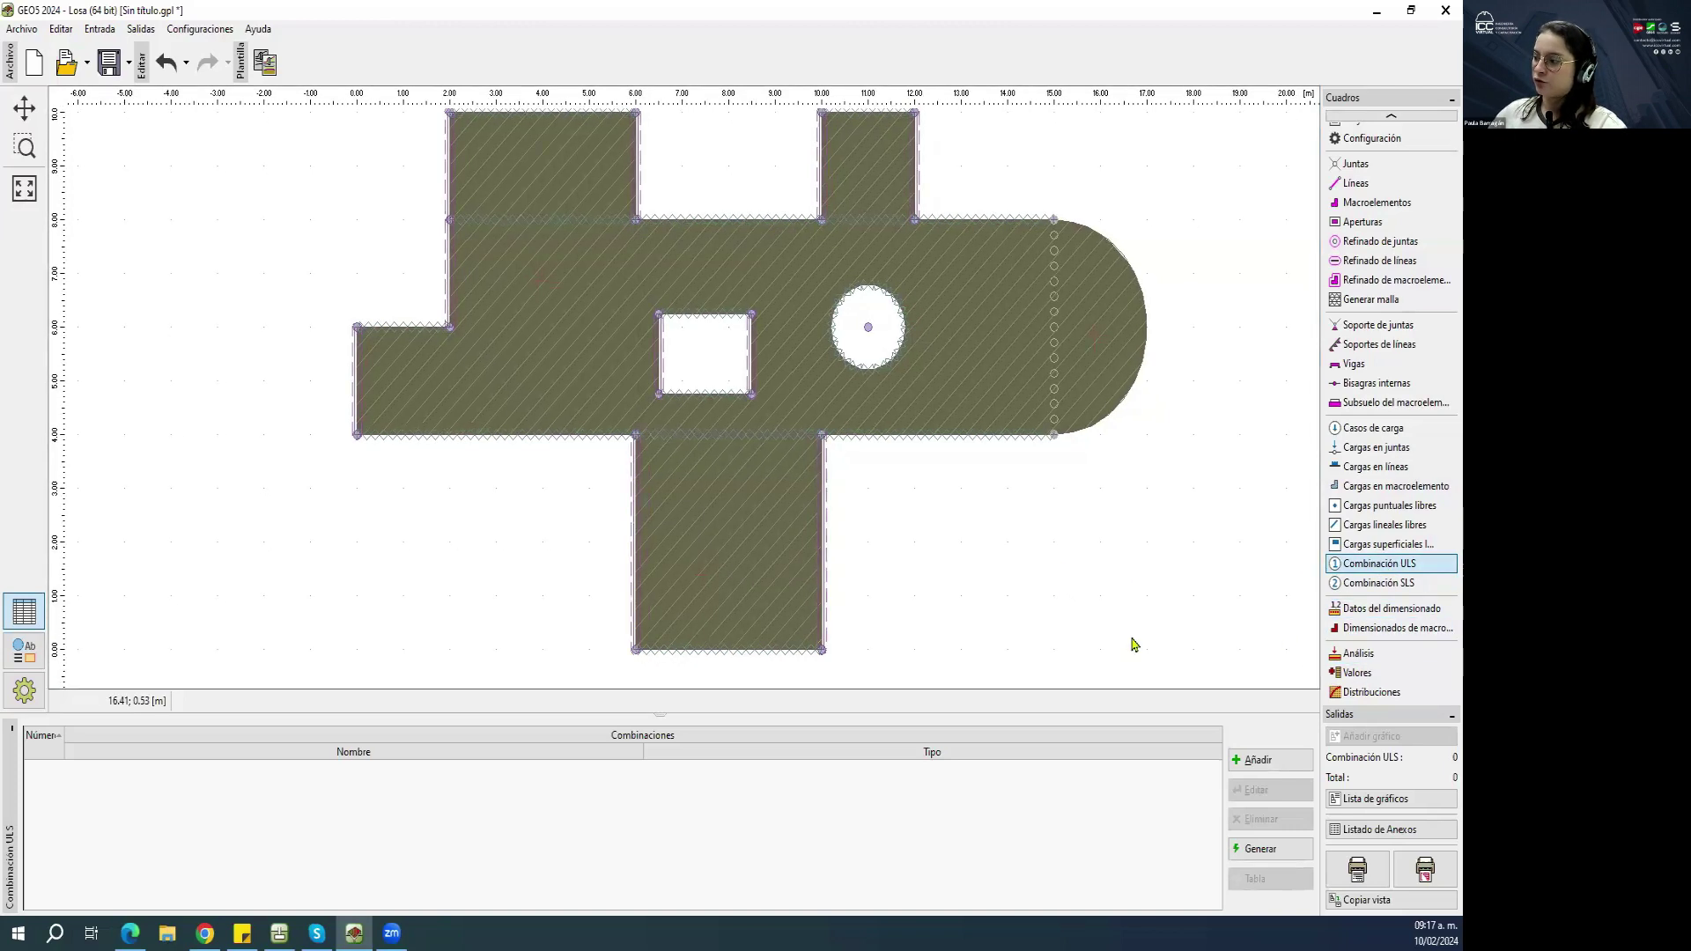
click(1250, 767)
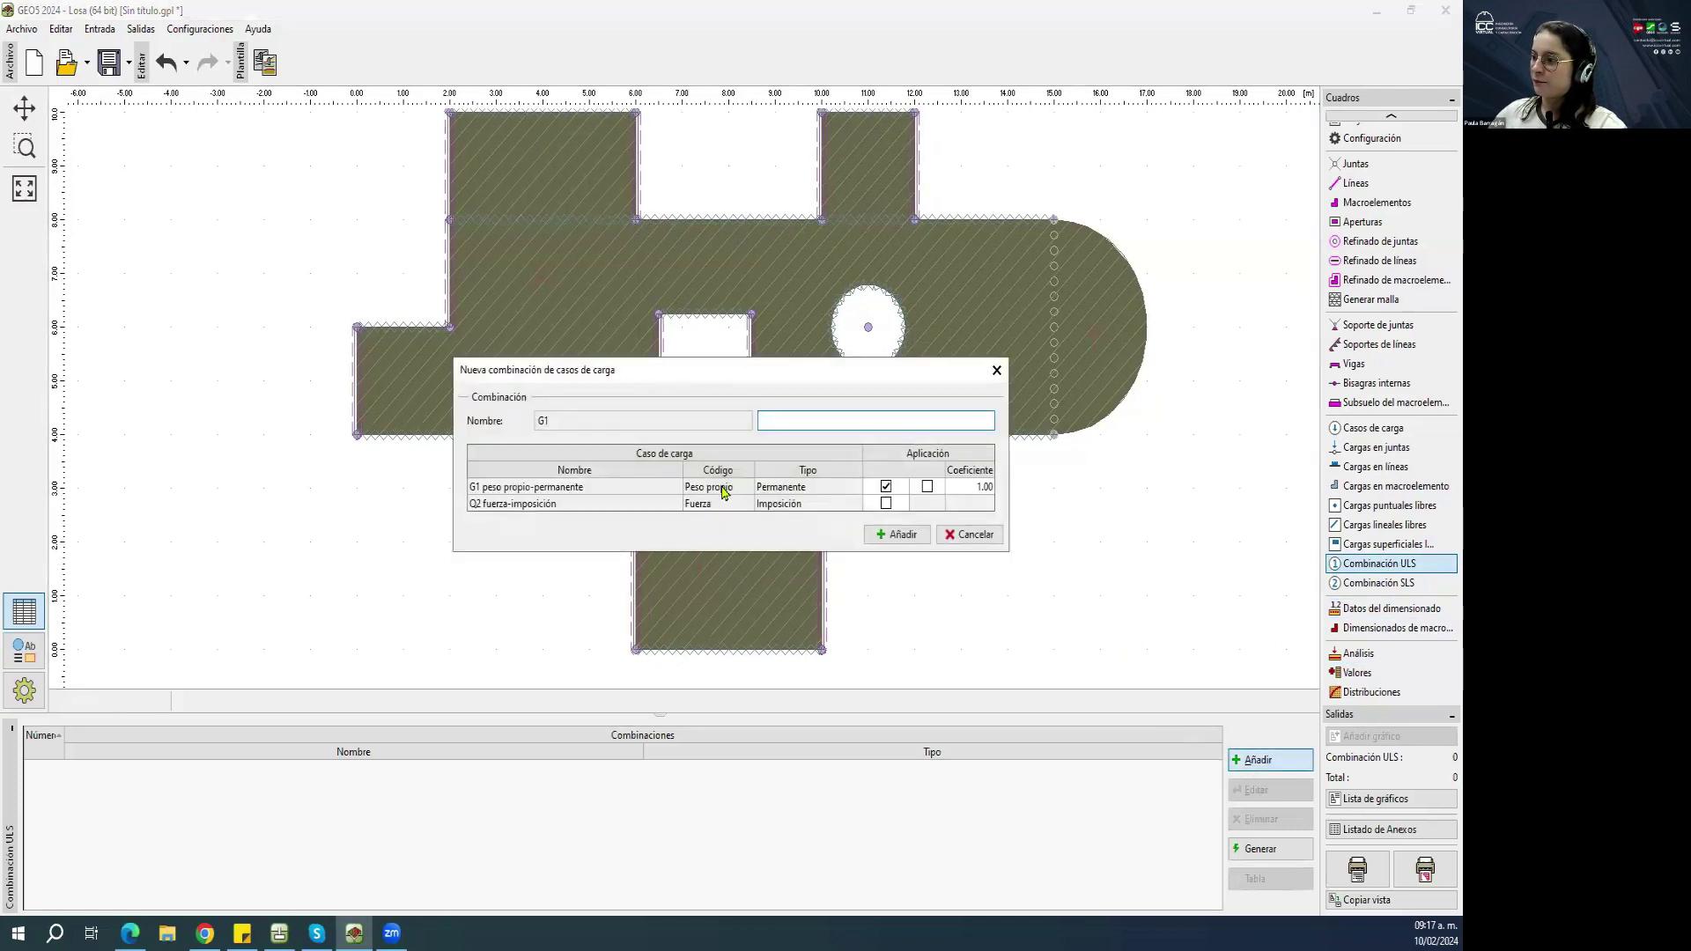
click(969, 486)
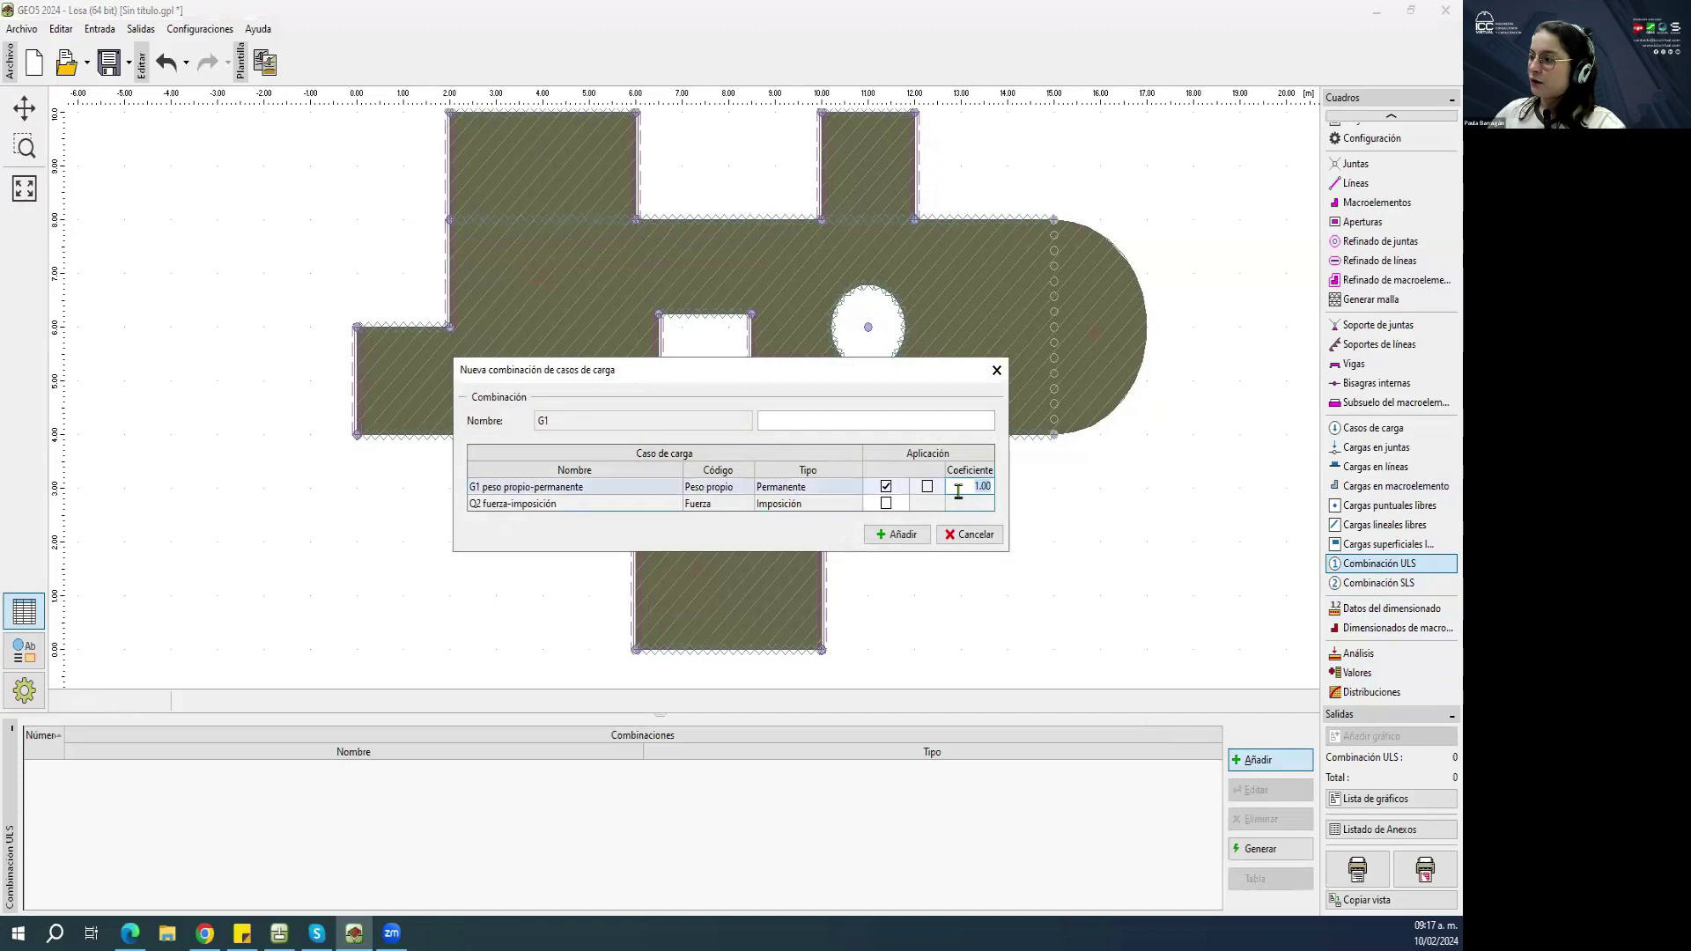
click(967, 509)
click(886, 504)
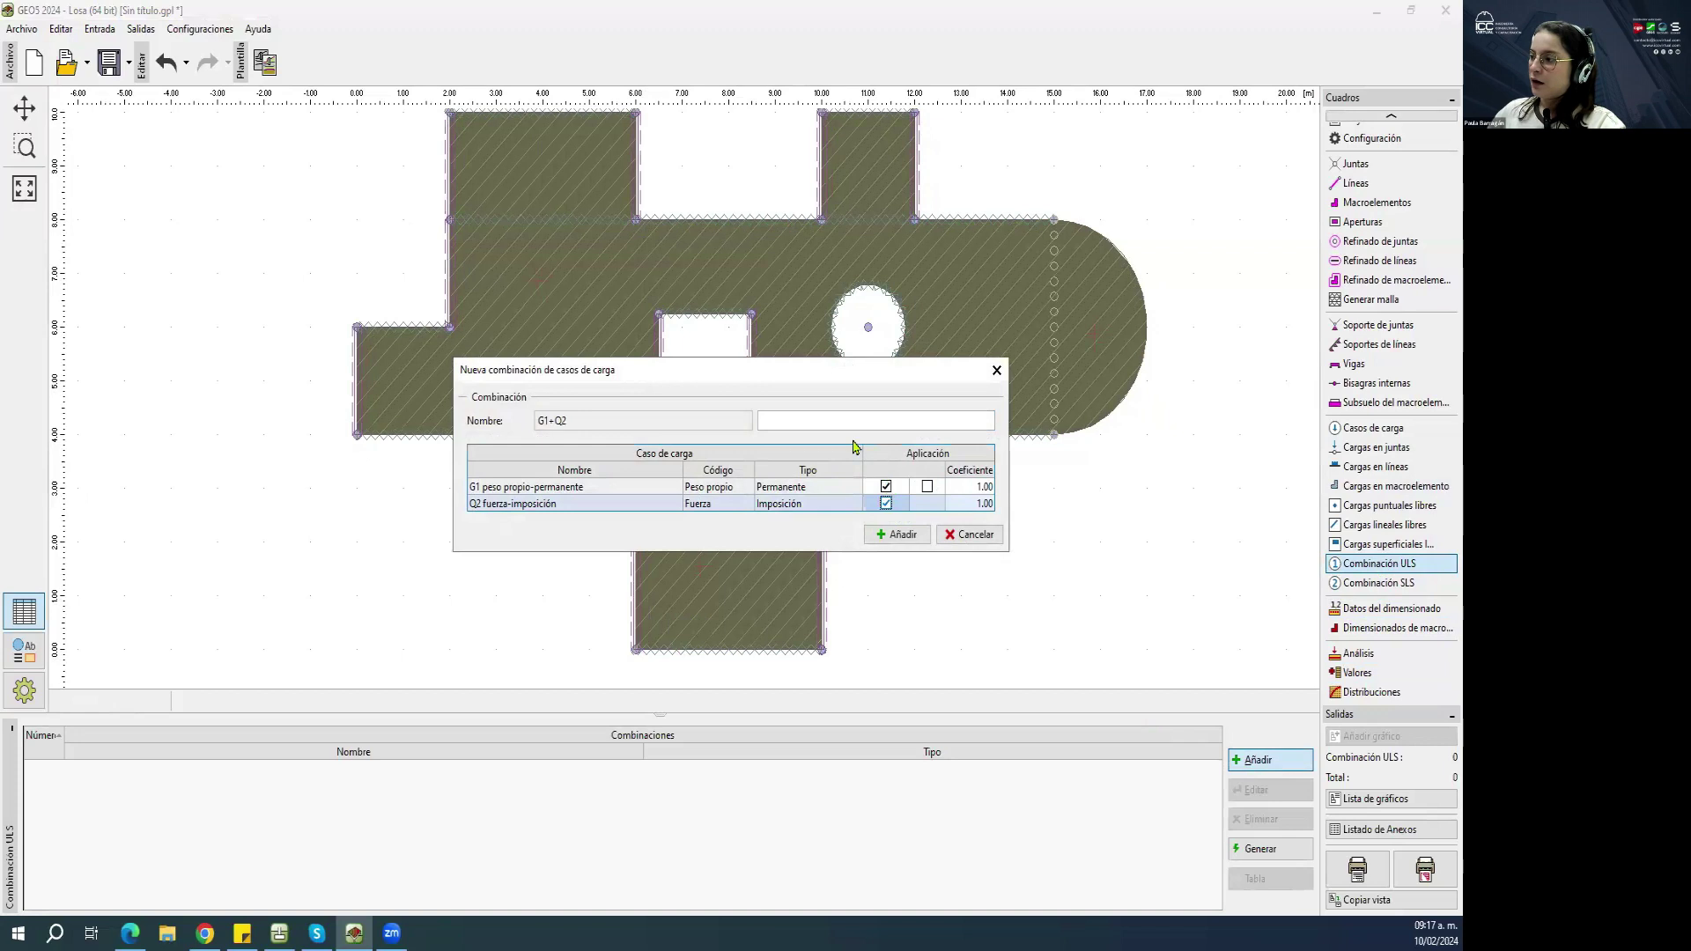
click(975, 505)
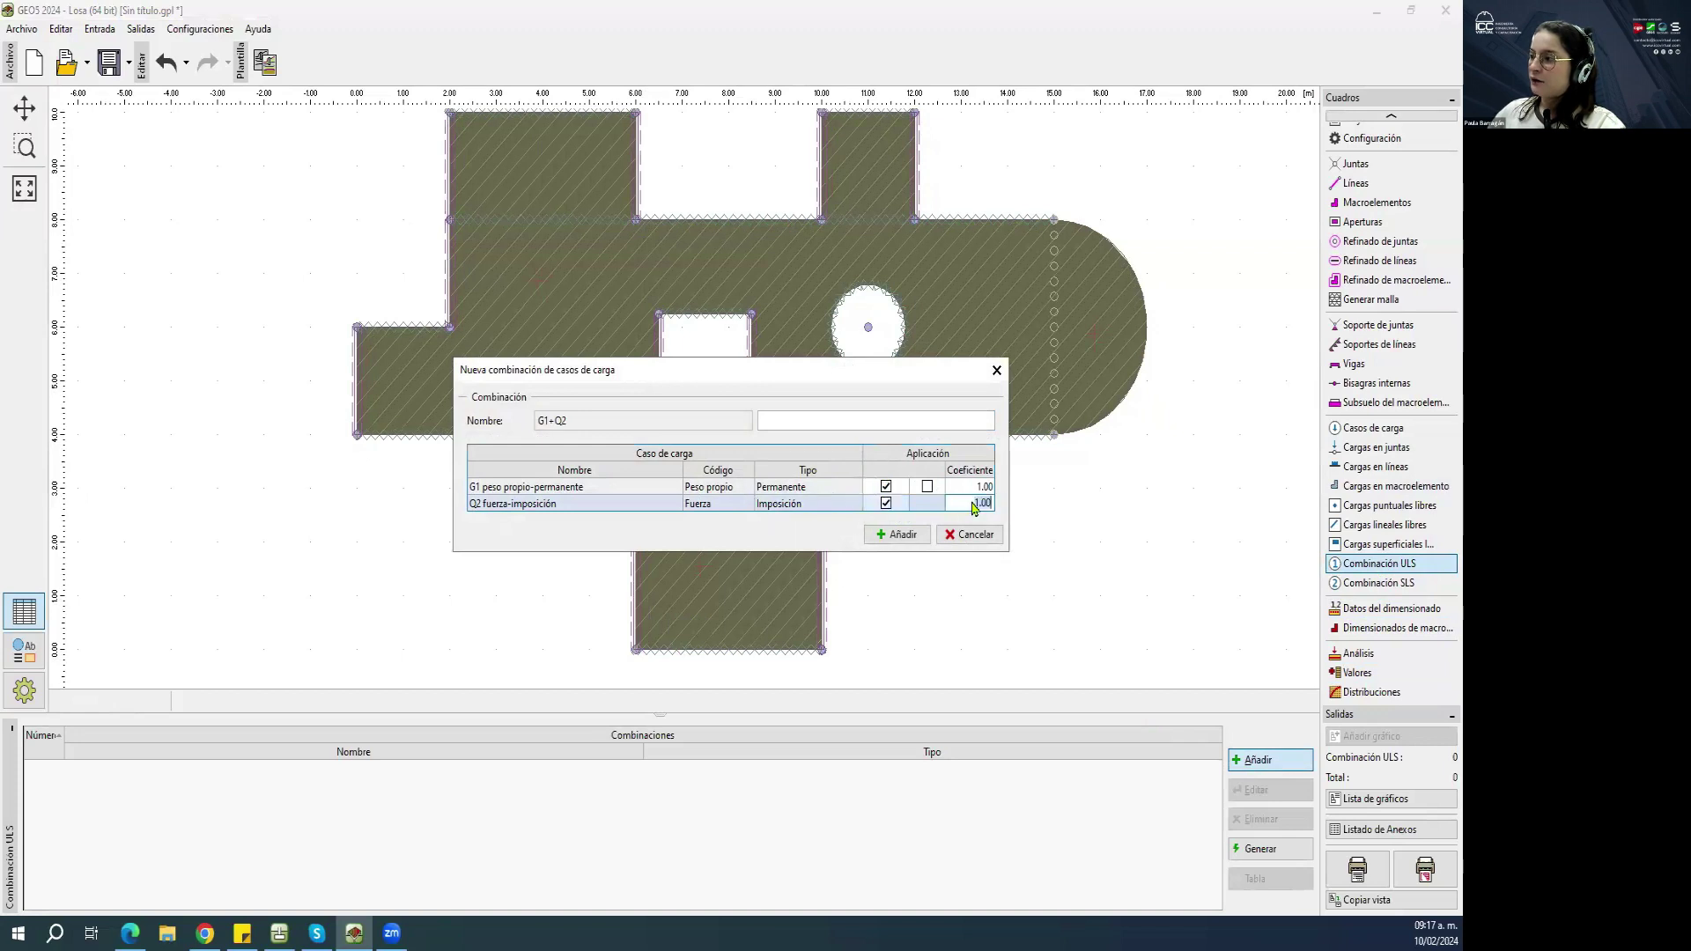
click(807, 422)
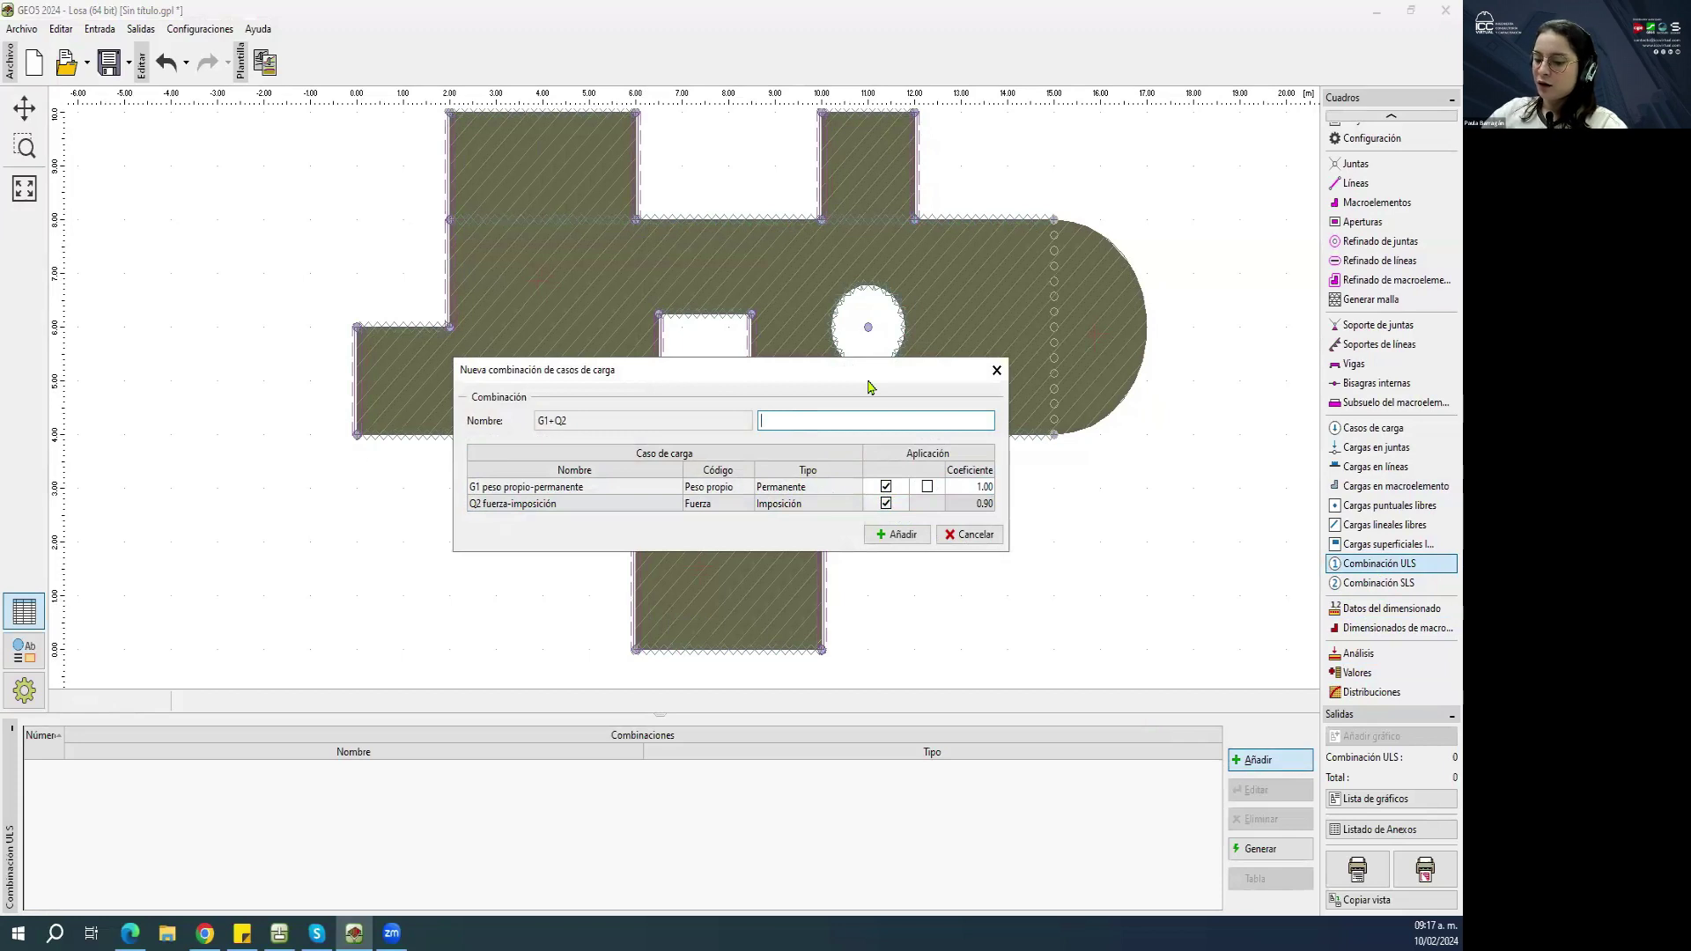
text(COMBO 1)
click(894, 535)
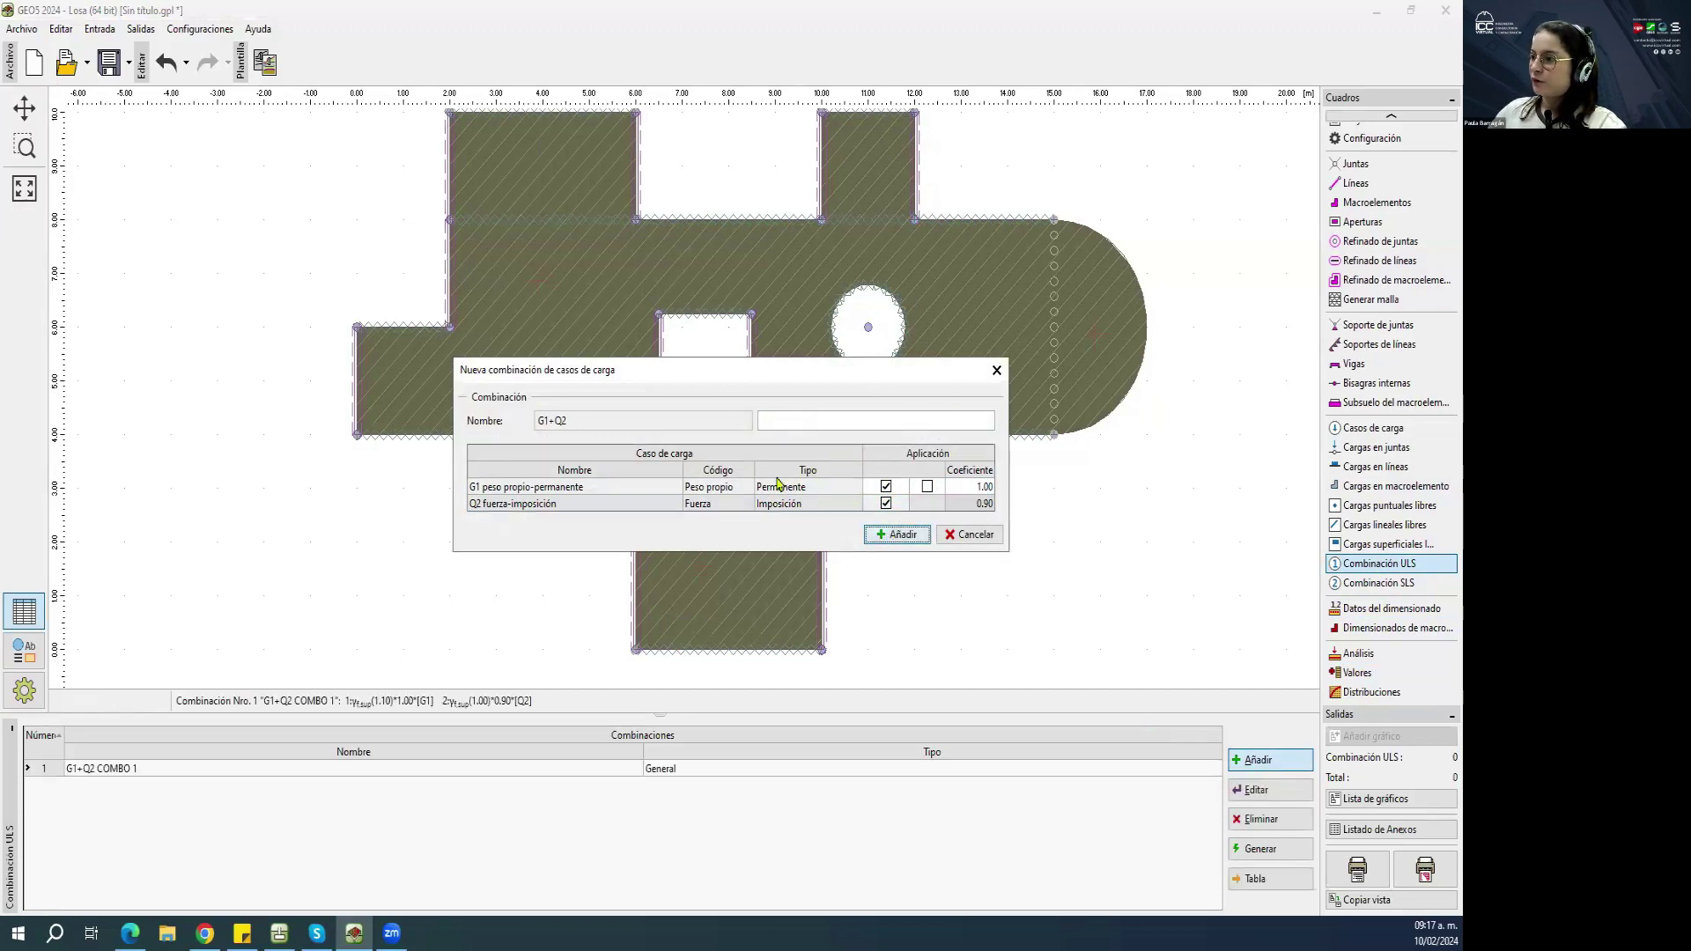
Add two more ULS combinations, one with only G1 and one with only Q2, and finish adding.
click(886, 503)
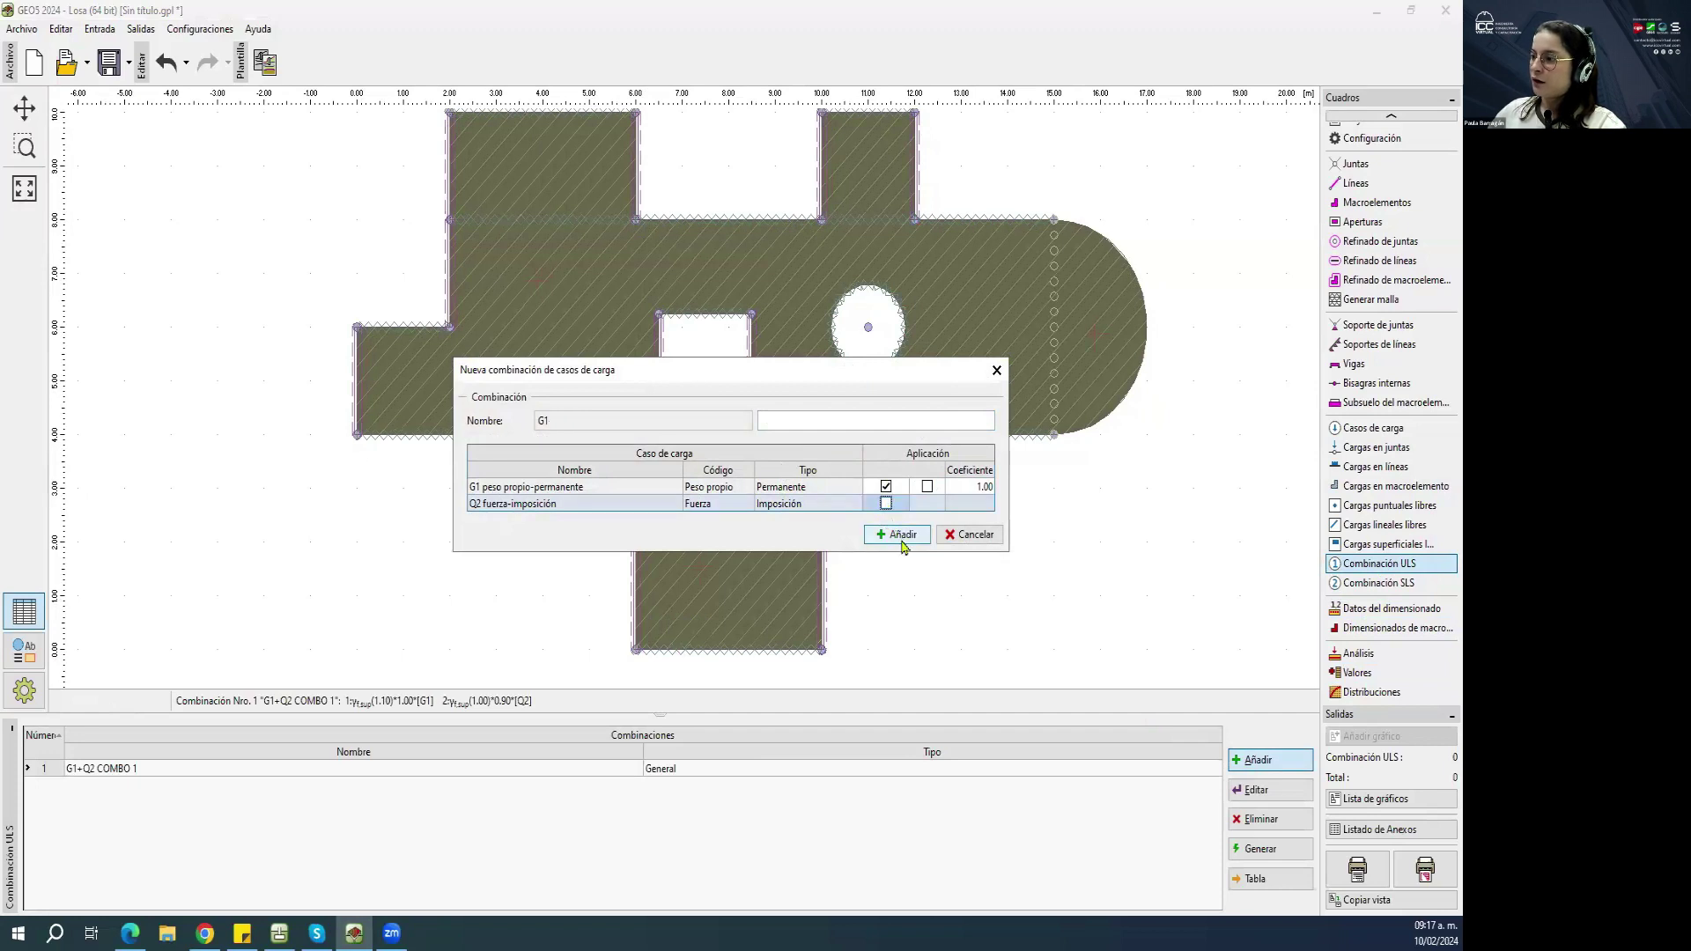
click(899, 535)
click(886, 486)
click(886, 503)
click(889, 541)
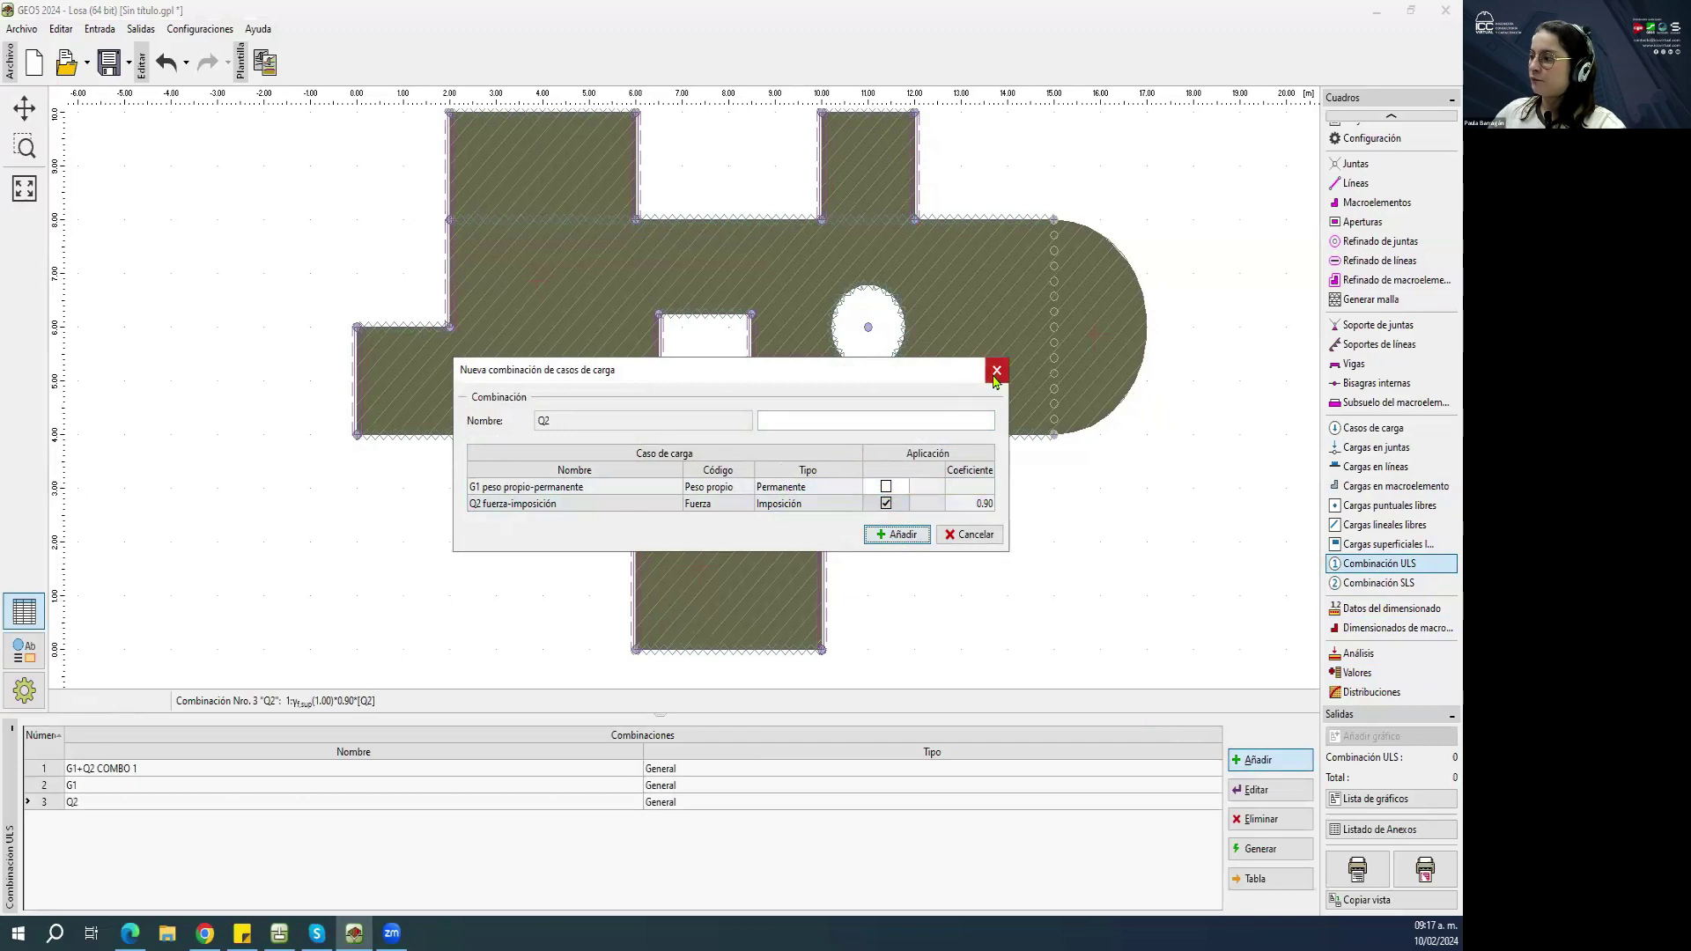
click(996, 371)
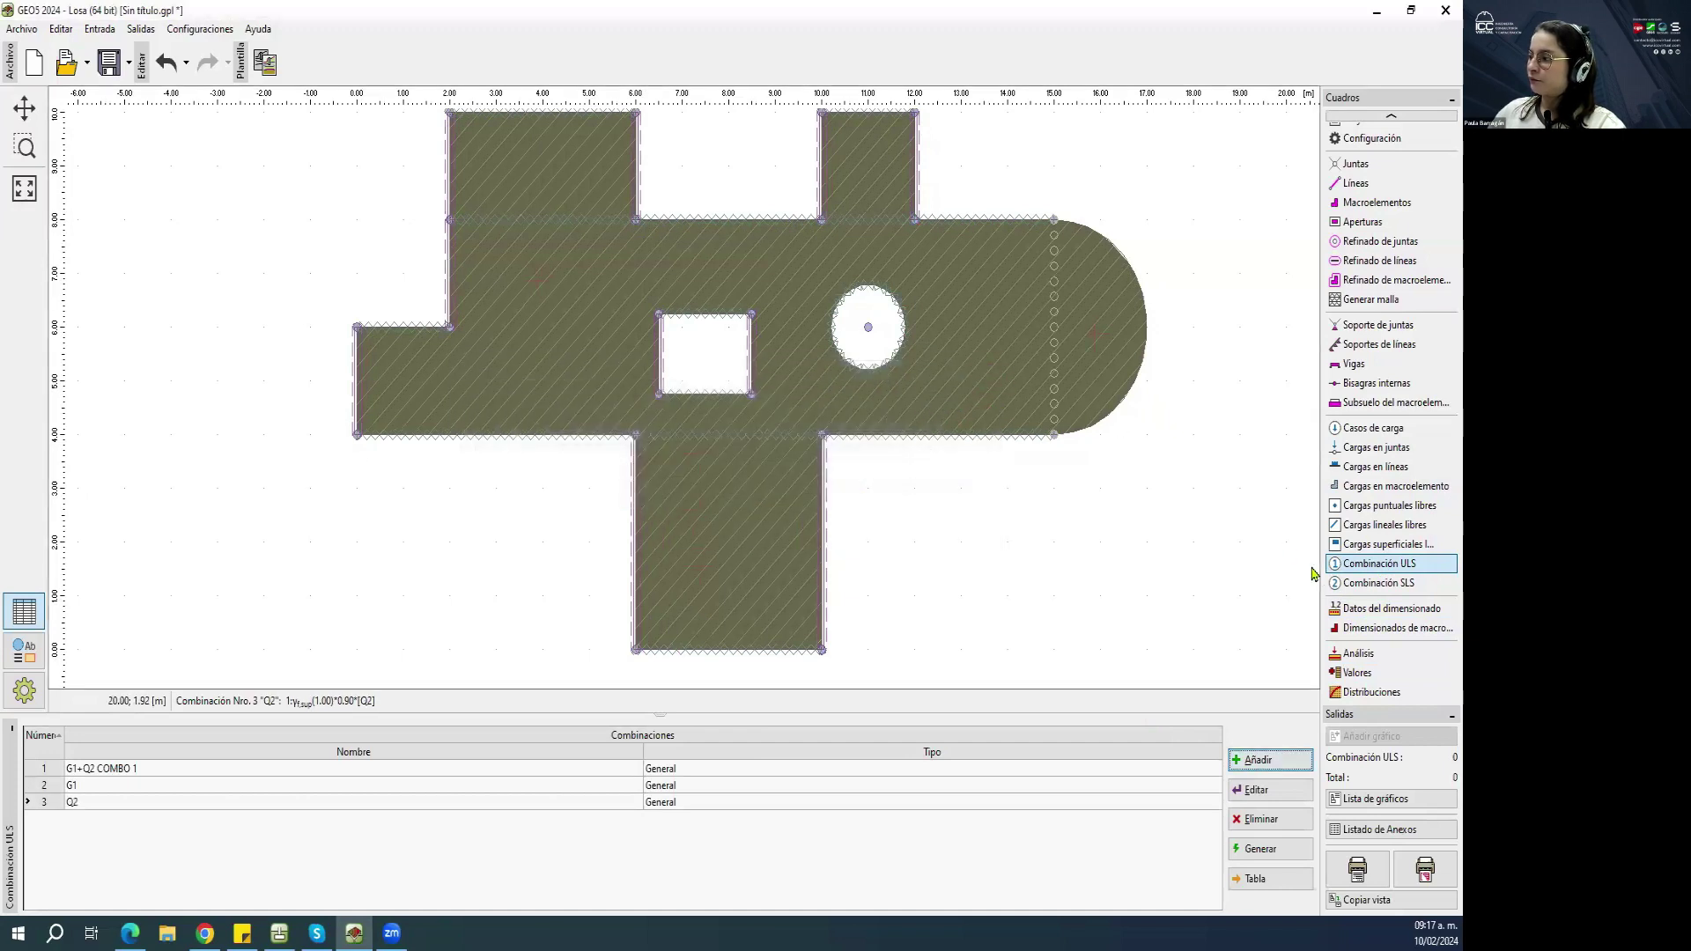
Add the SLS combinations G1+Q2 and G1 with coefficients of 1.00, and finish adding.
click(1411, 583)
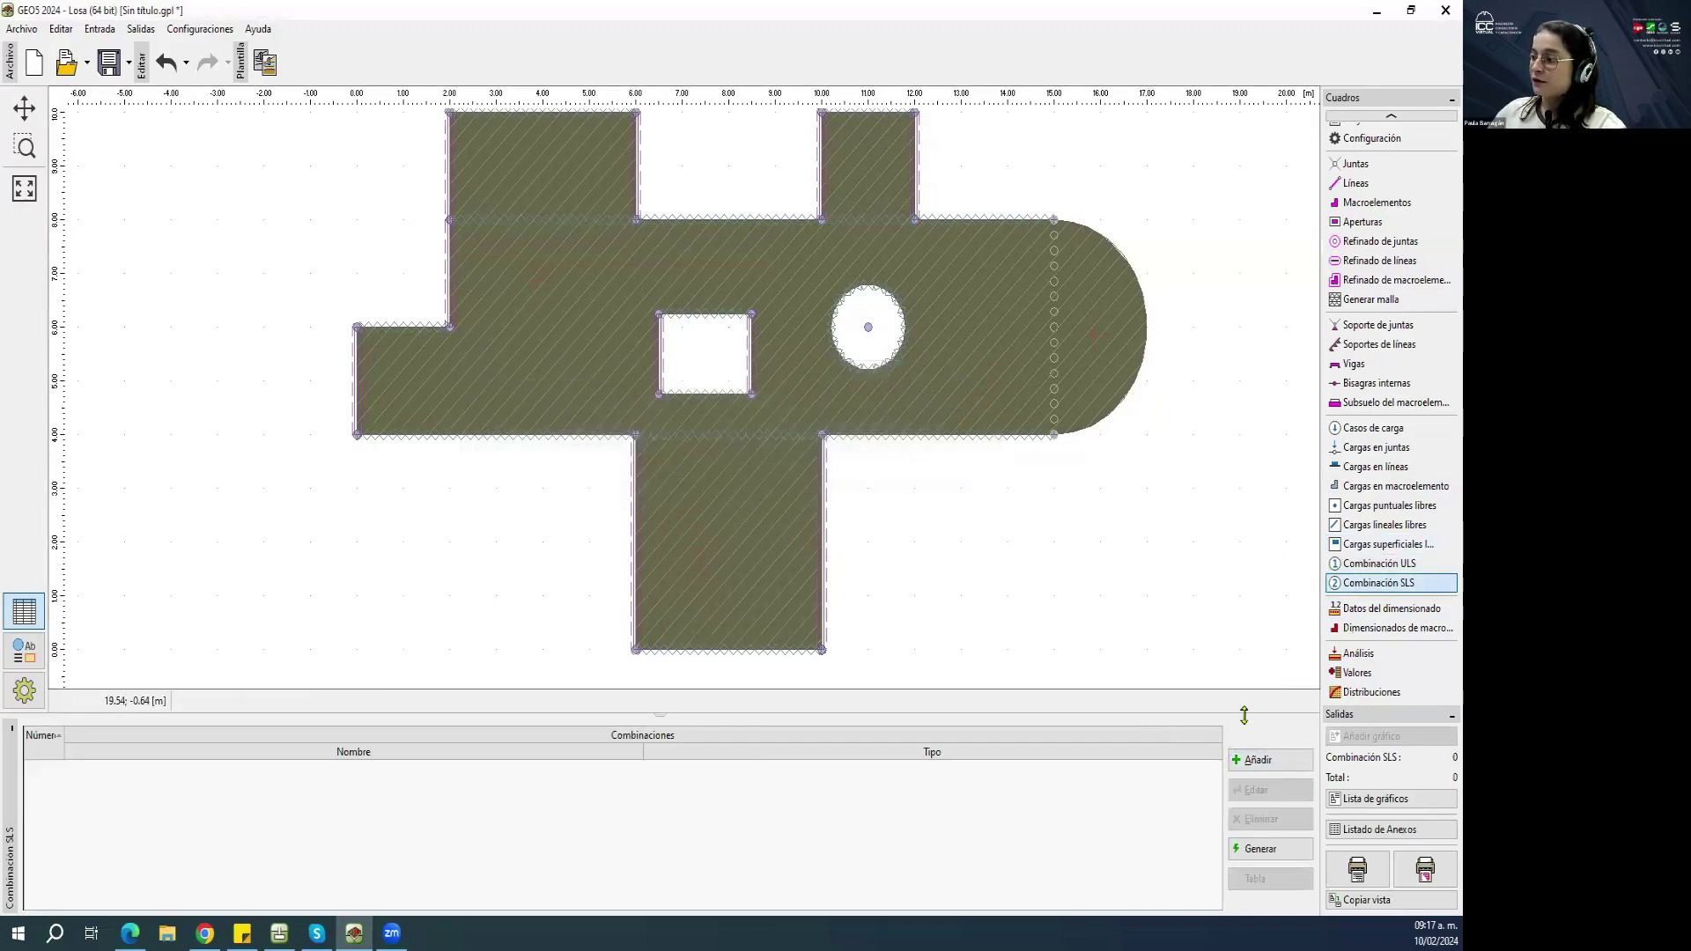
click(1259, 759)
click(921, 504)
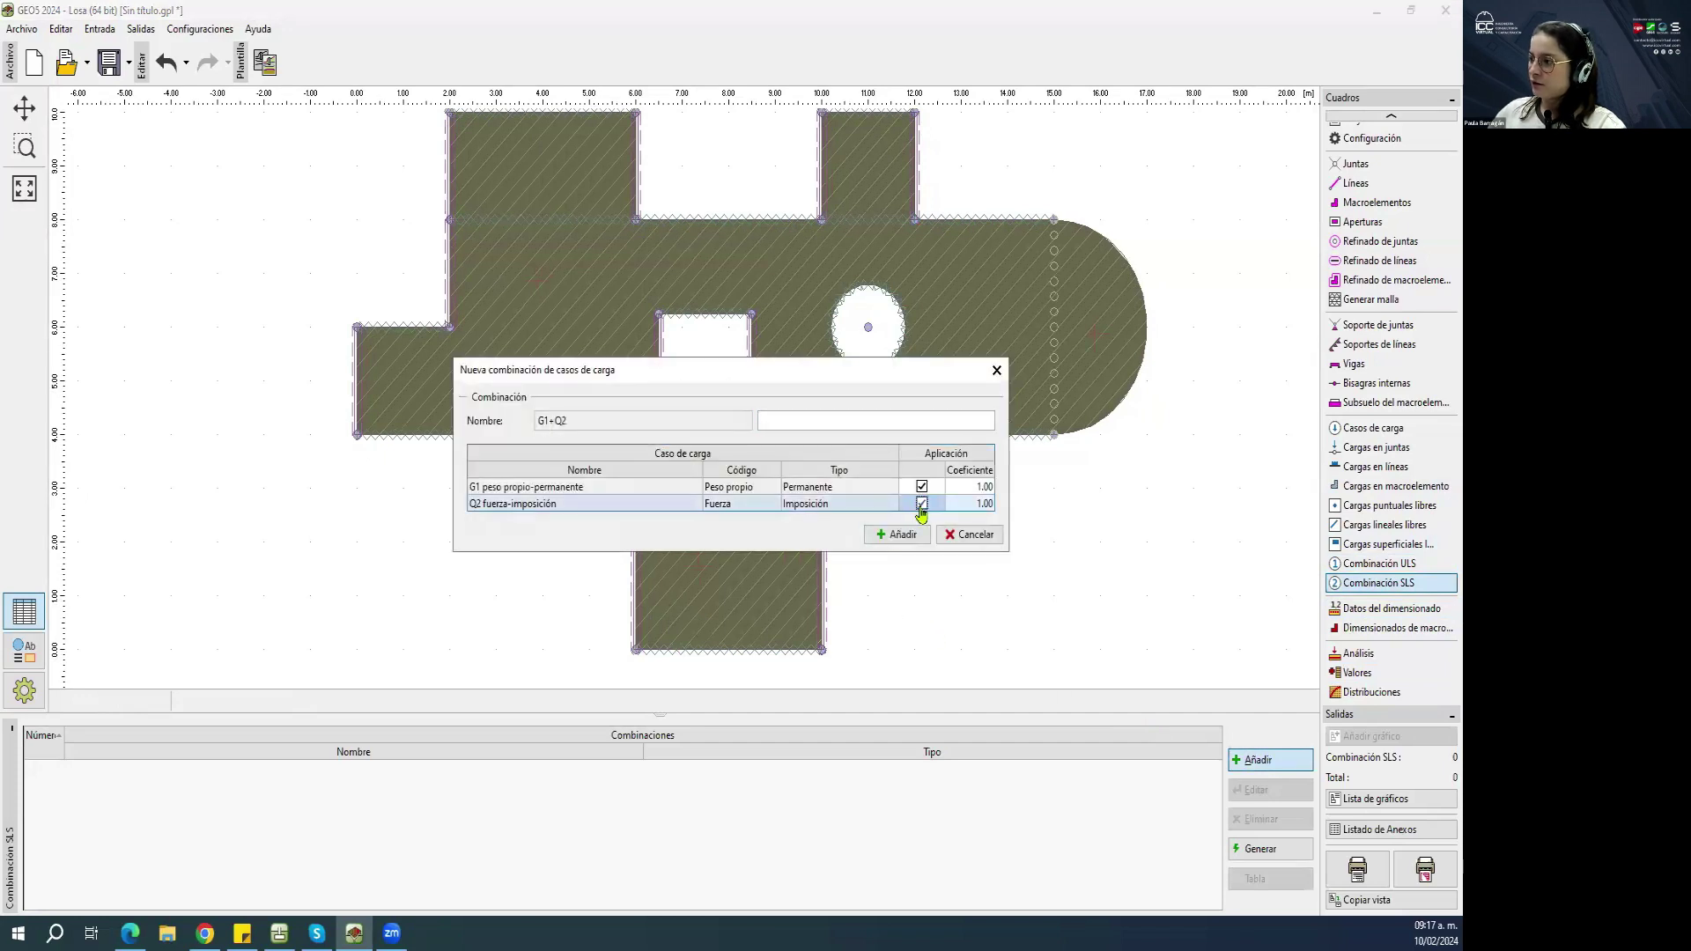
click(896, 534)
click(921, 503)
click(917, 540)
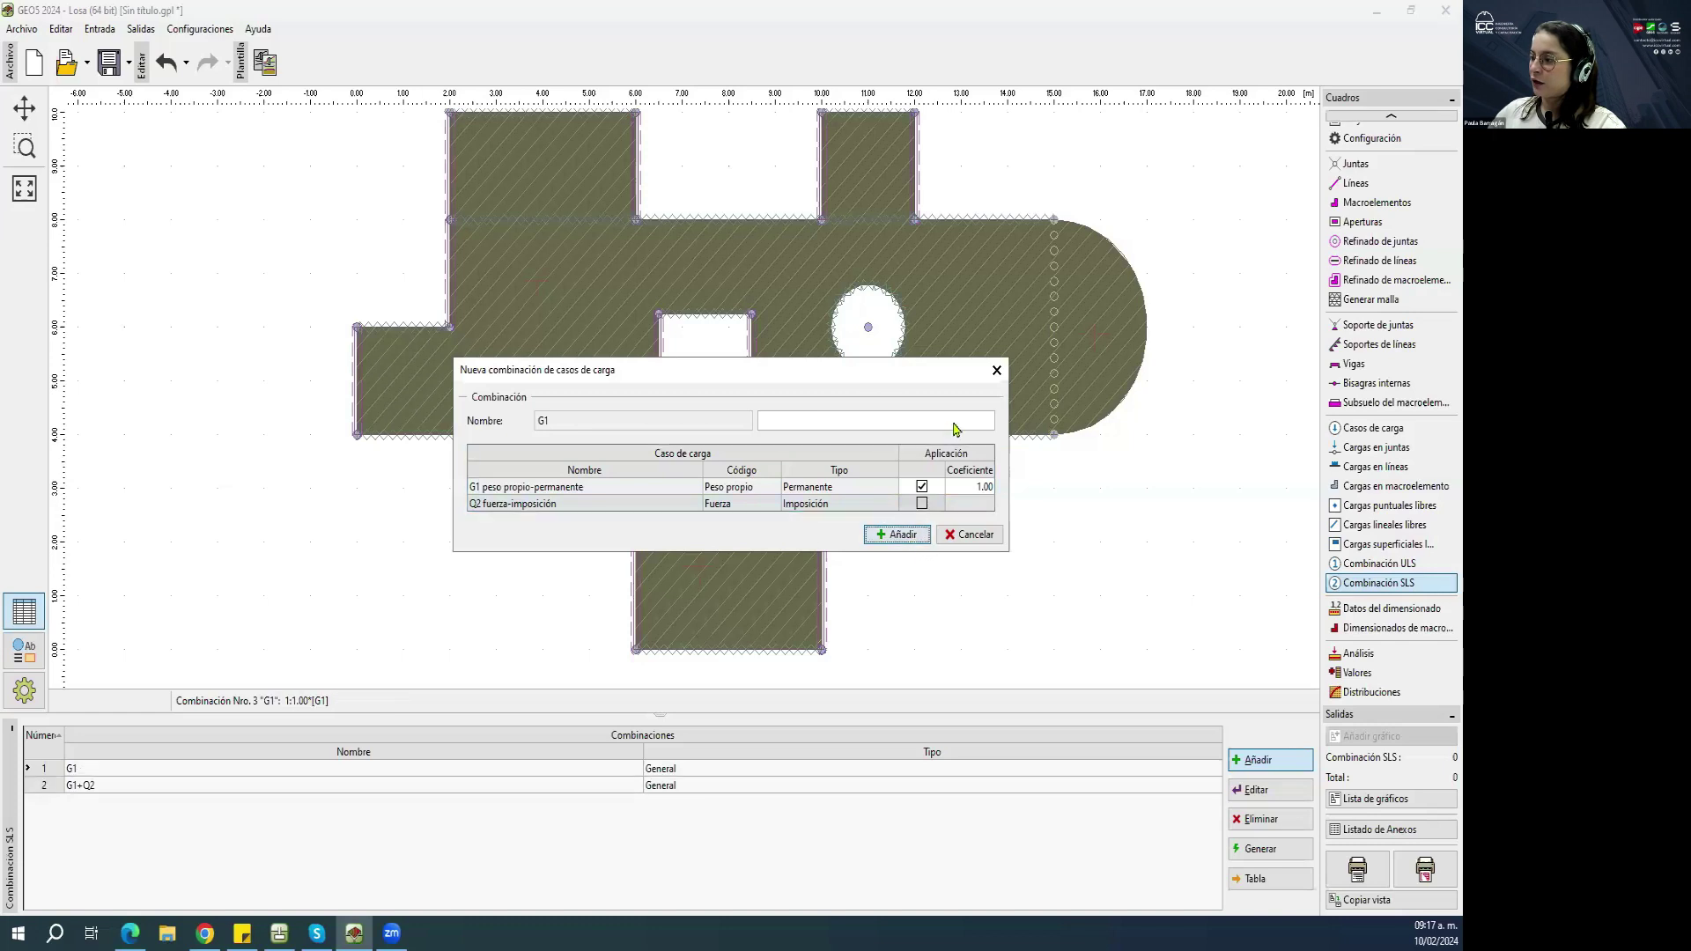
click(996, 370)
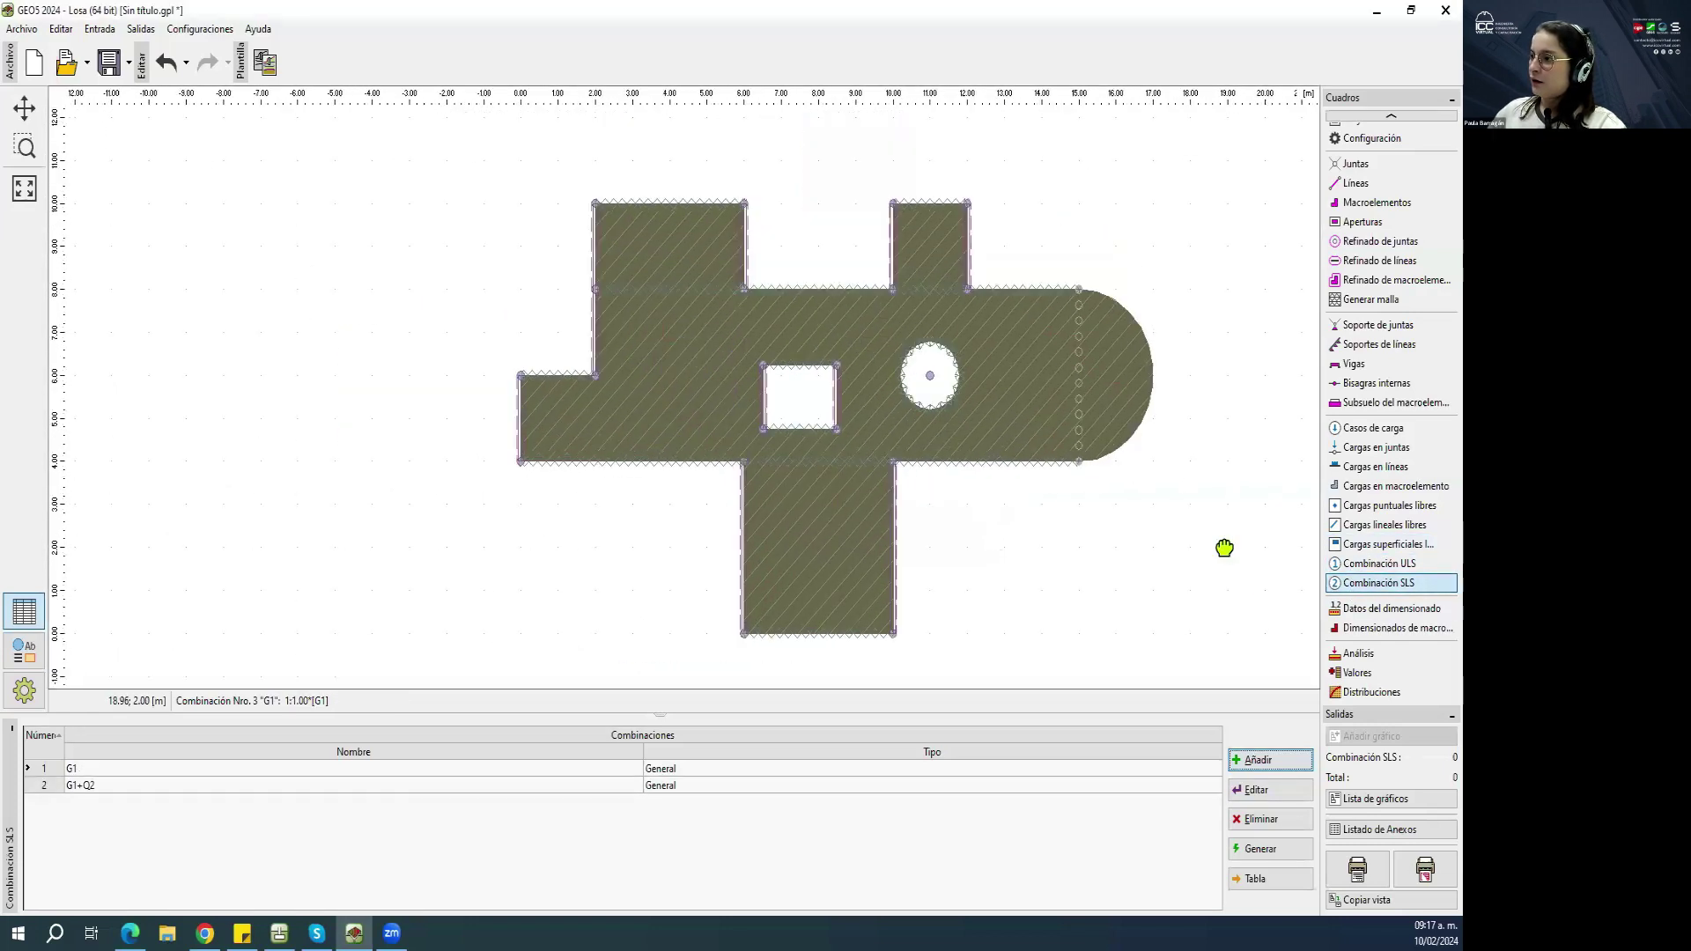
Try enabling the slab dimensioning with ganchos as shear reinforcement, and turn the dimensioning off again.
click(1376, 609)
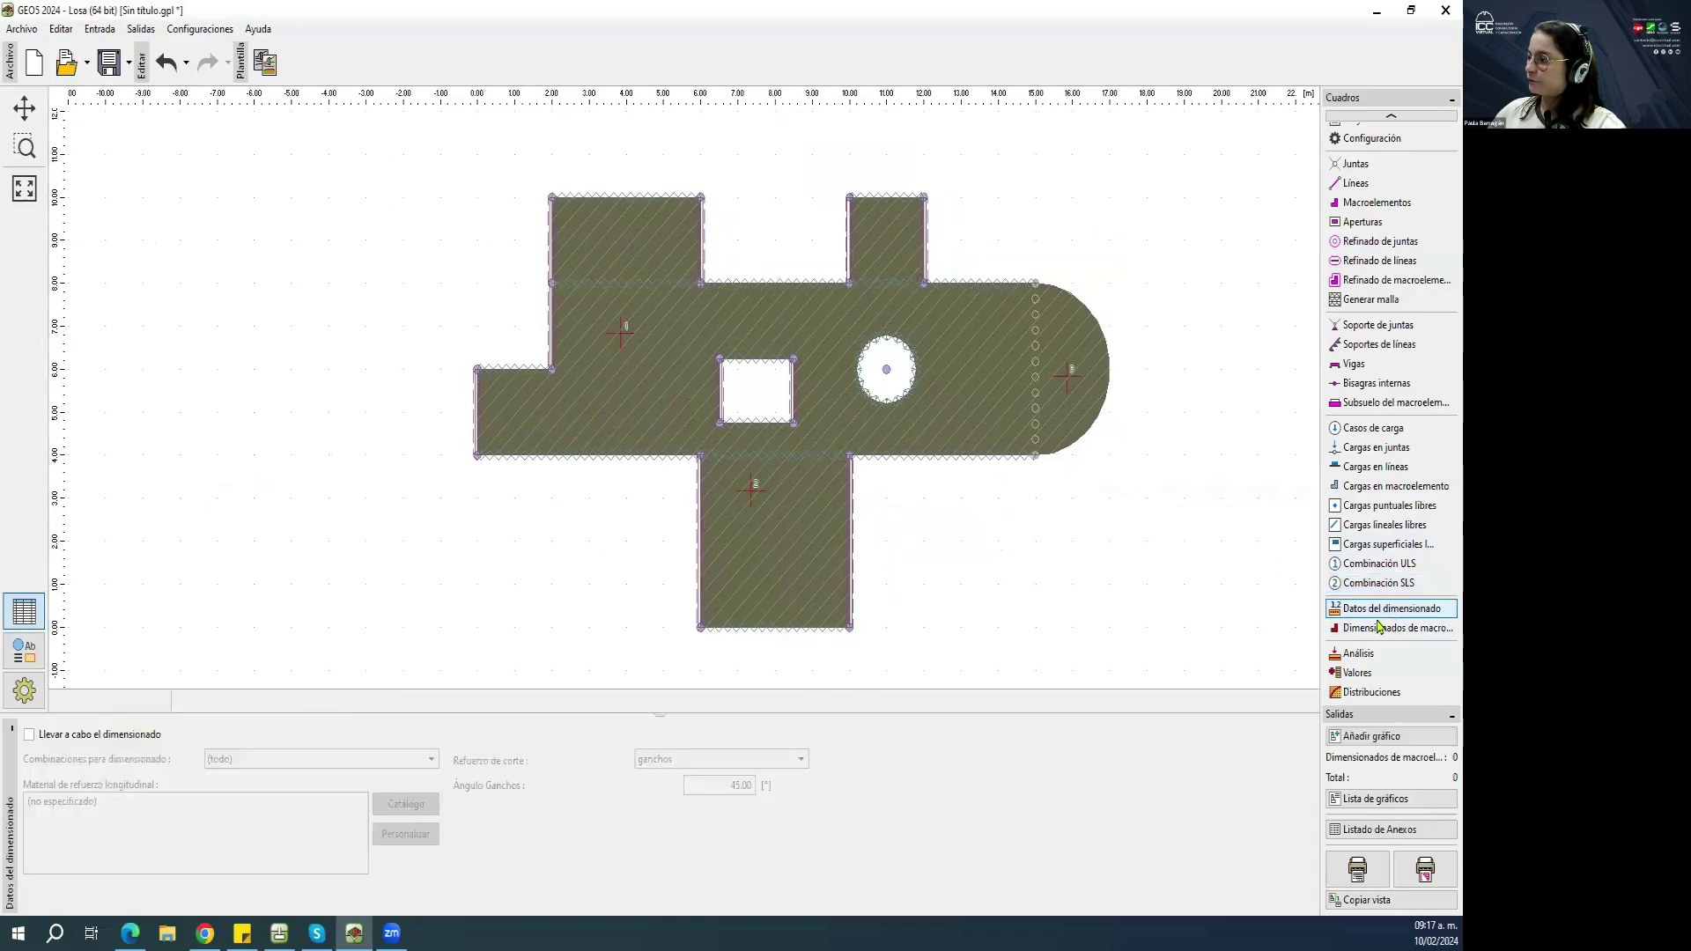
click(29, 736)
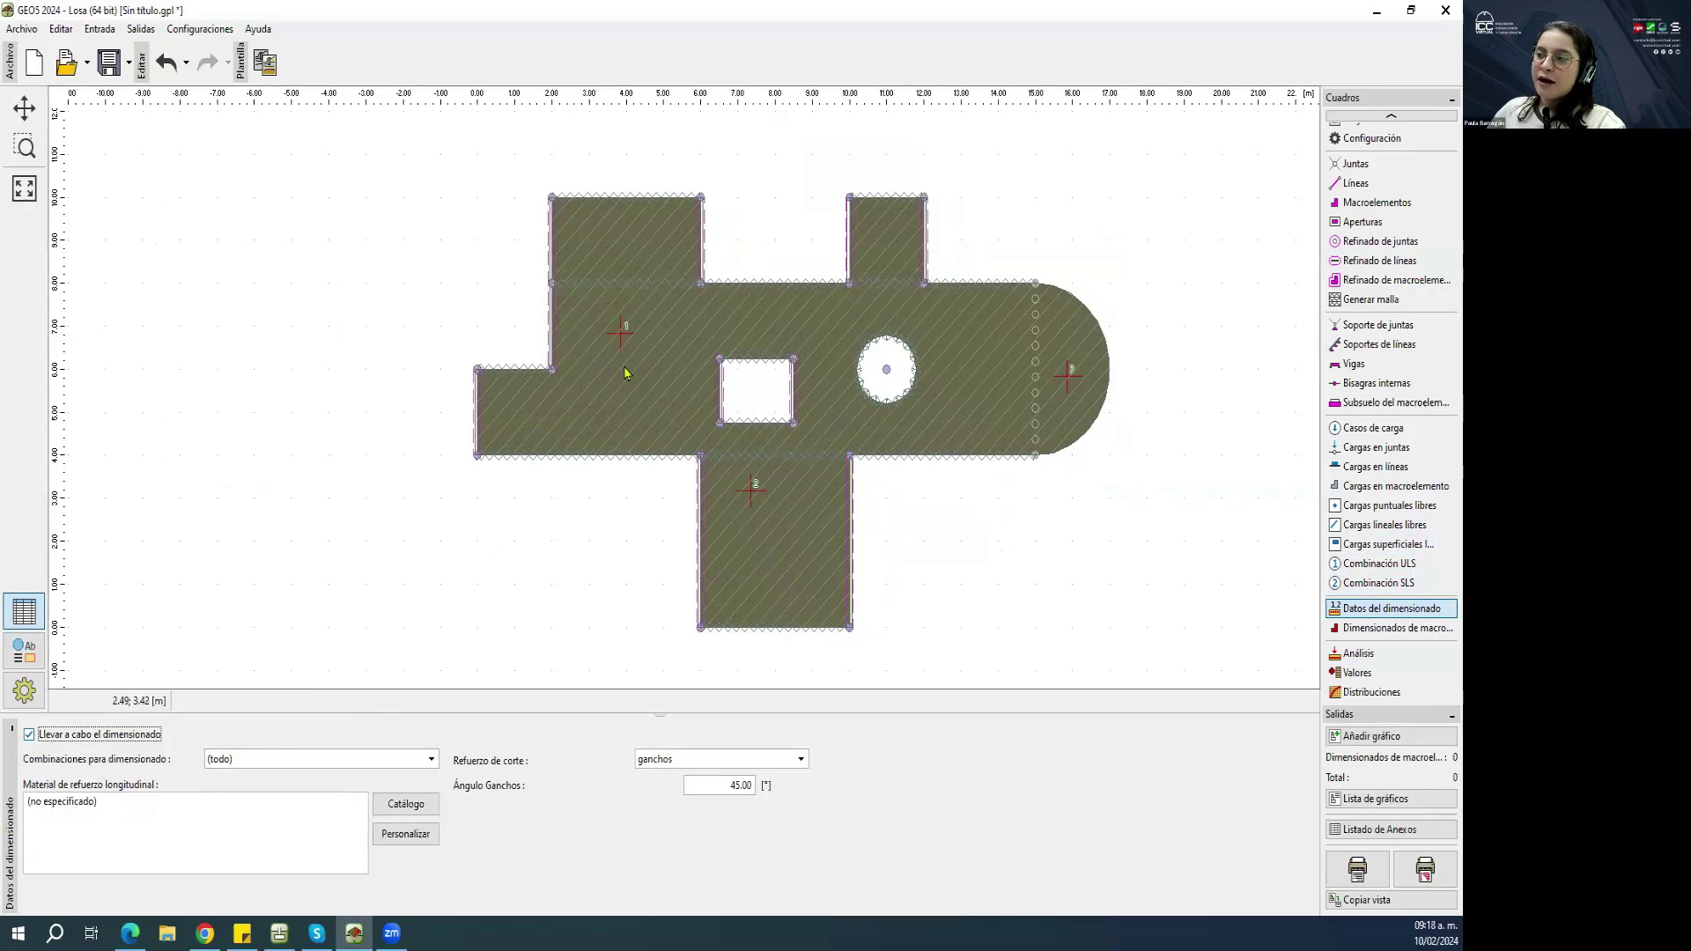
drag(642, 475, 631, 468)
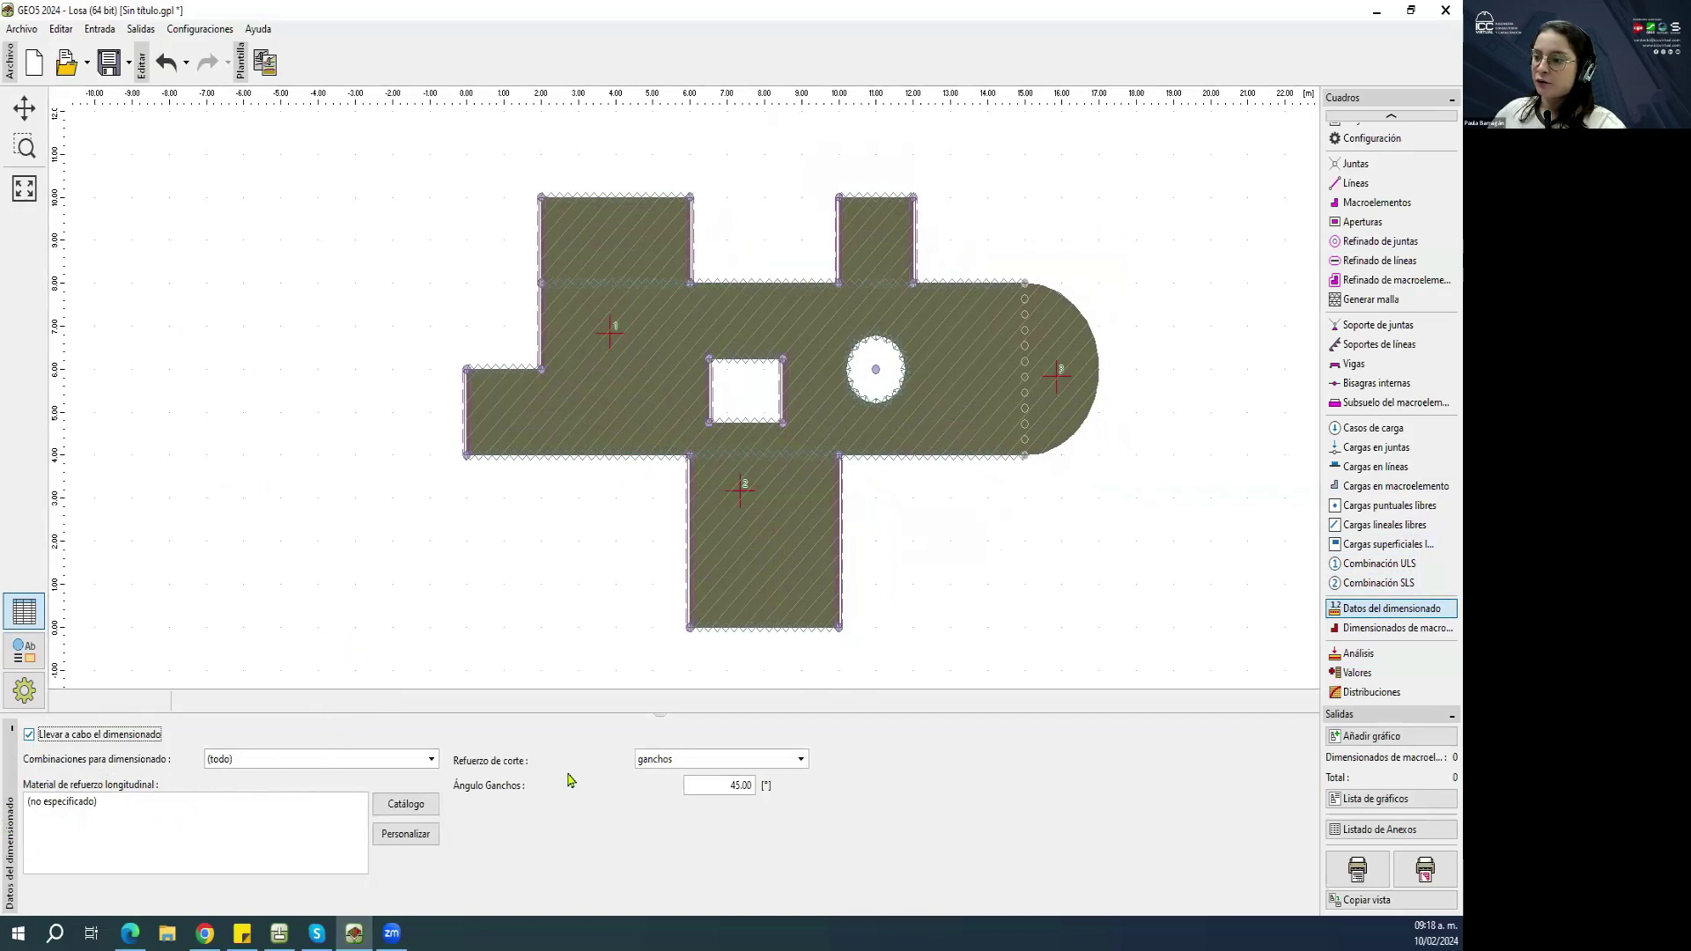
click(678, 760)
click(679, 773)
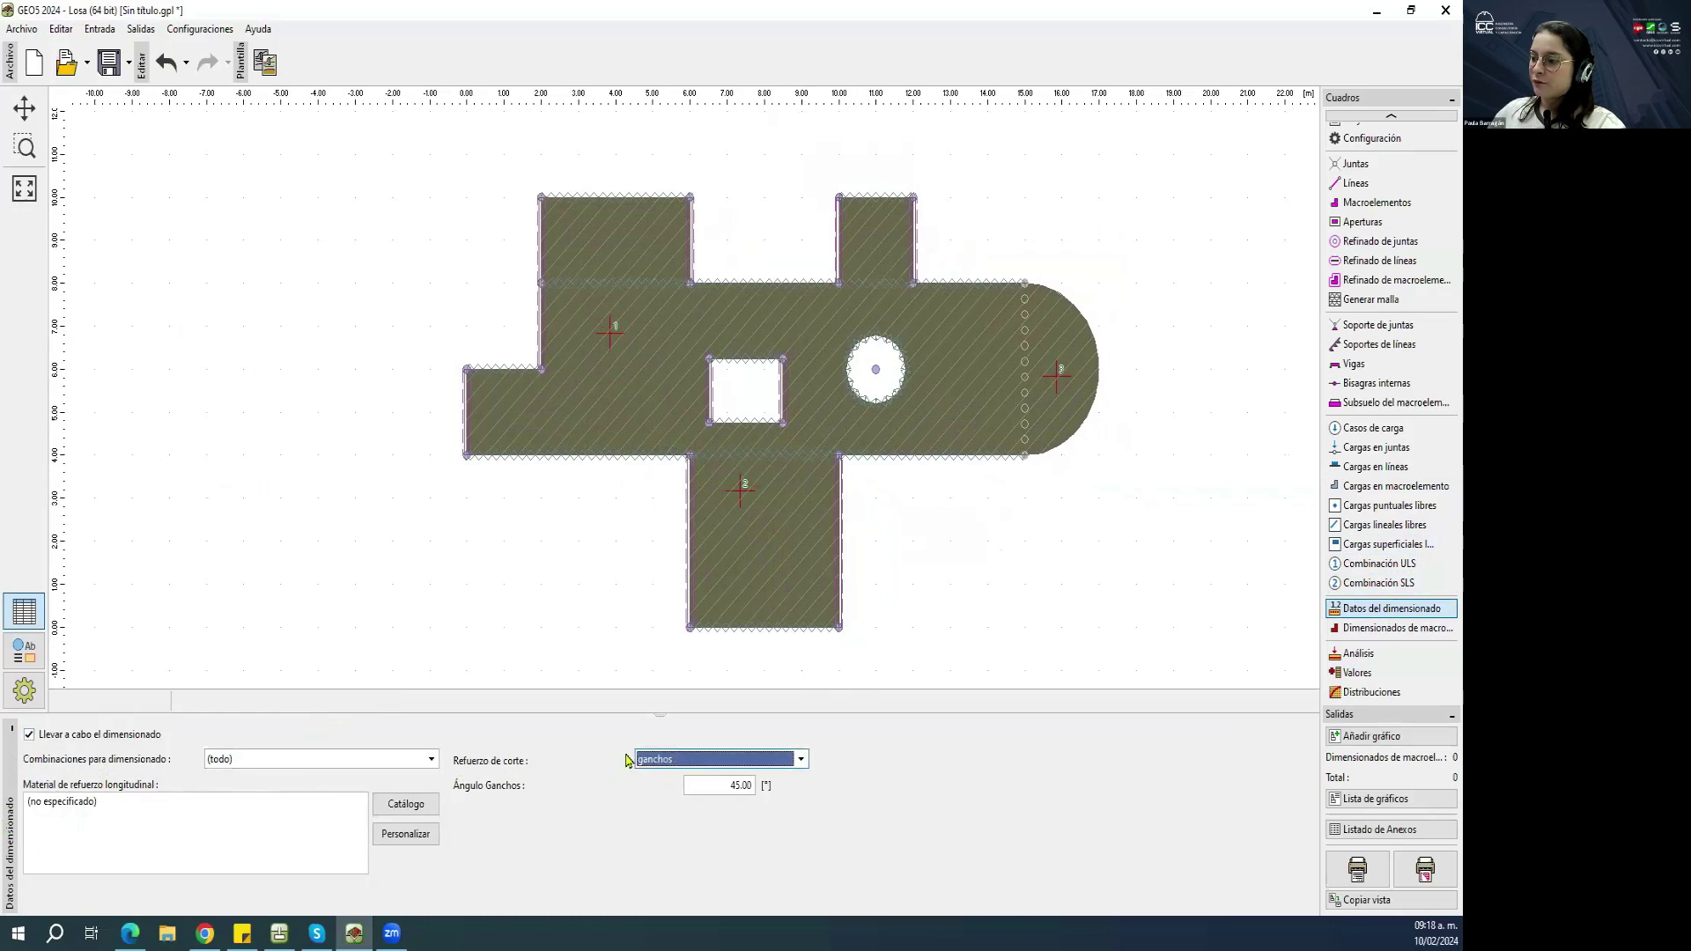
click(30, 734)
Review the dimensioning data of the macroelements and try to run the analysis.
click(1362, 629)
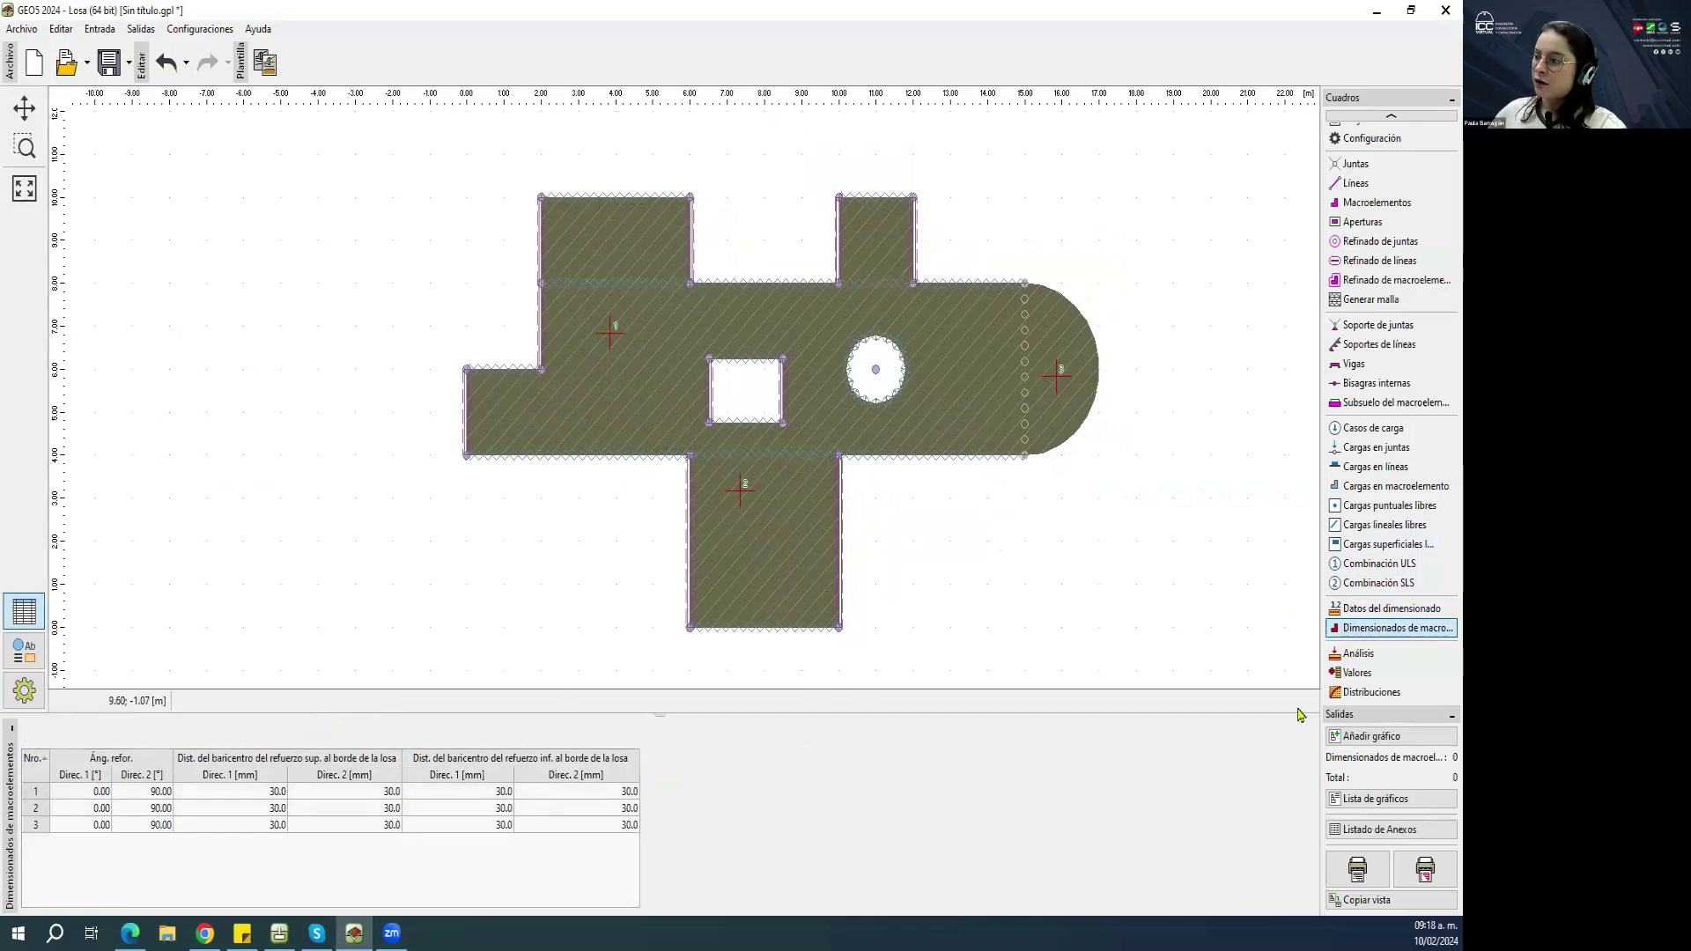
drag(355, 559, 321, 562)
click(51, 747)
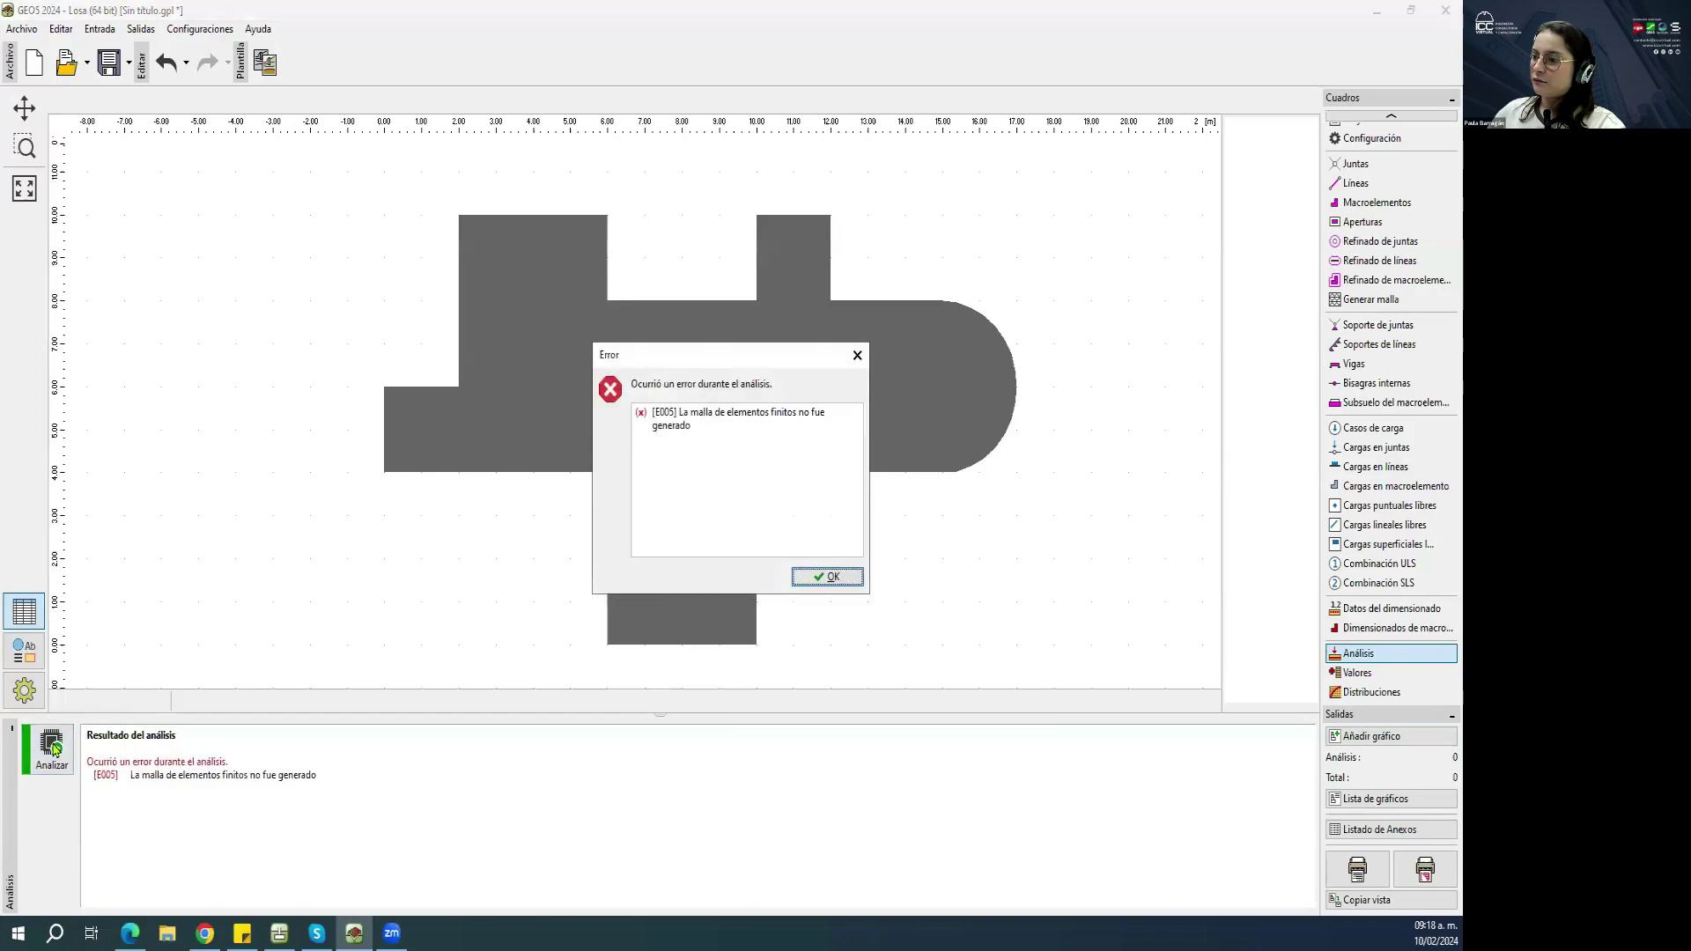
click(859, 577)
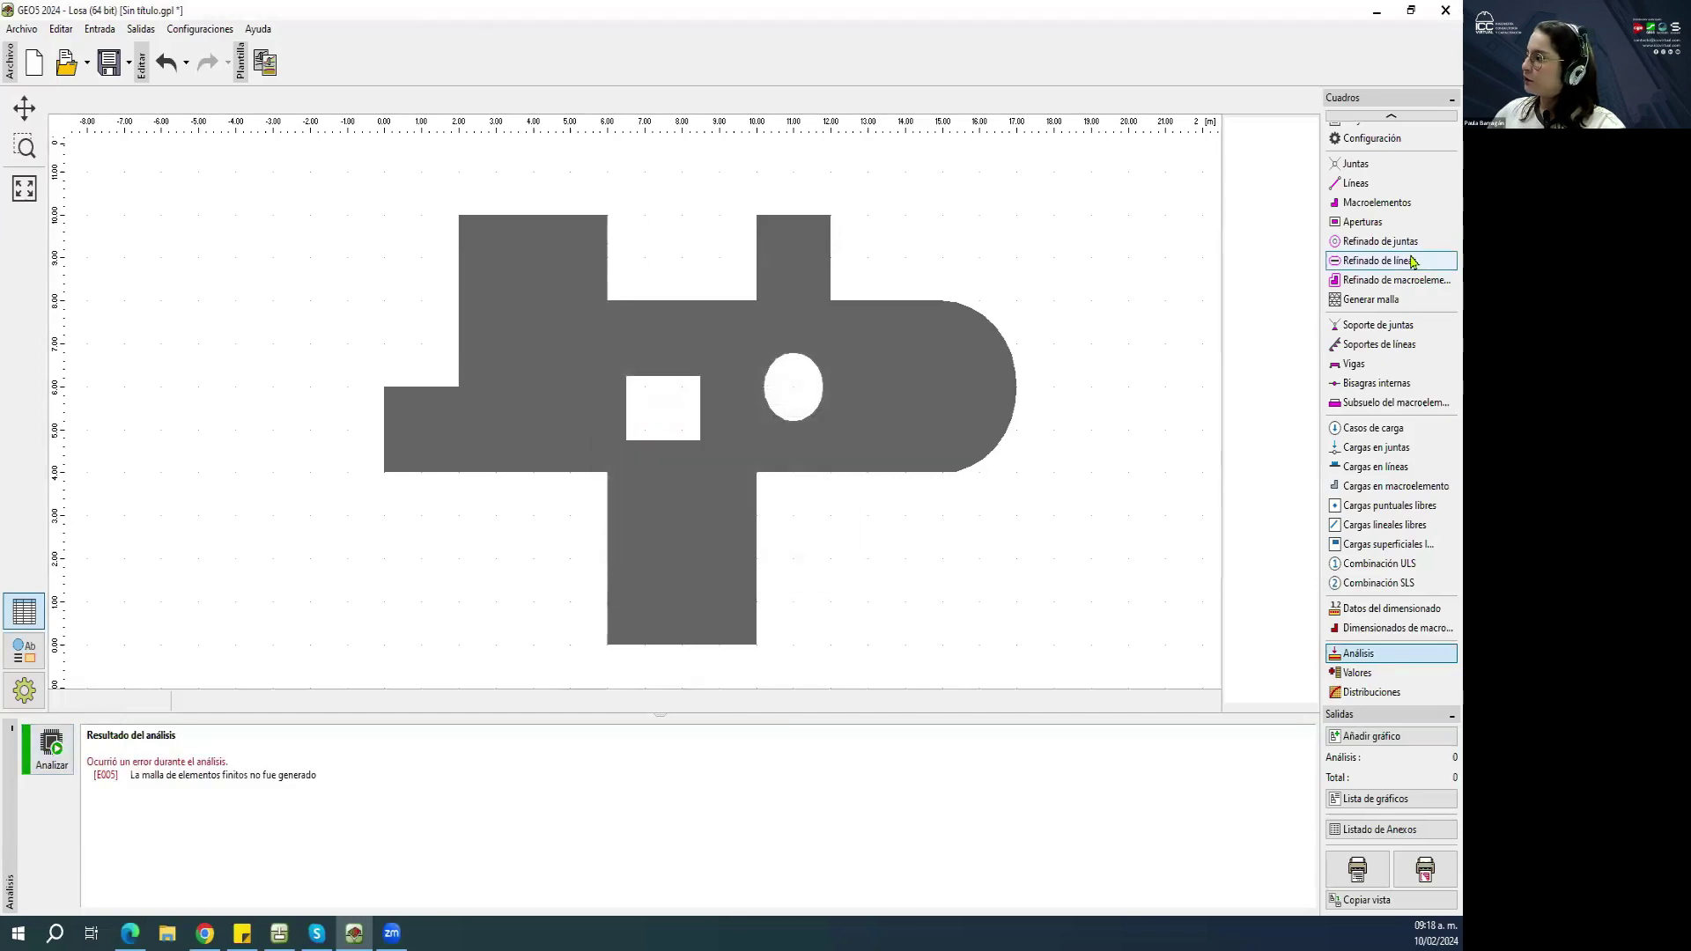
Generate the triangular finite element mesh and try to run the slab analysis.
click(1371, 300)
click(62, 749)
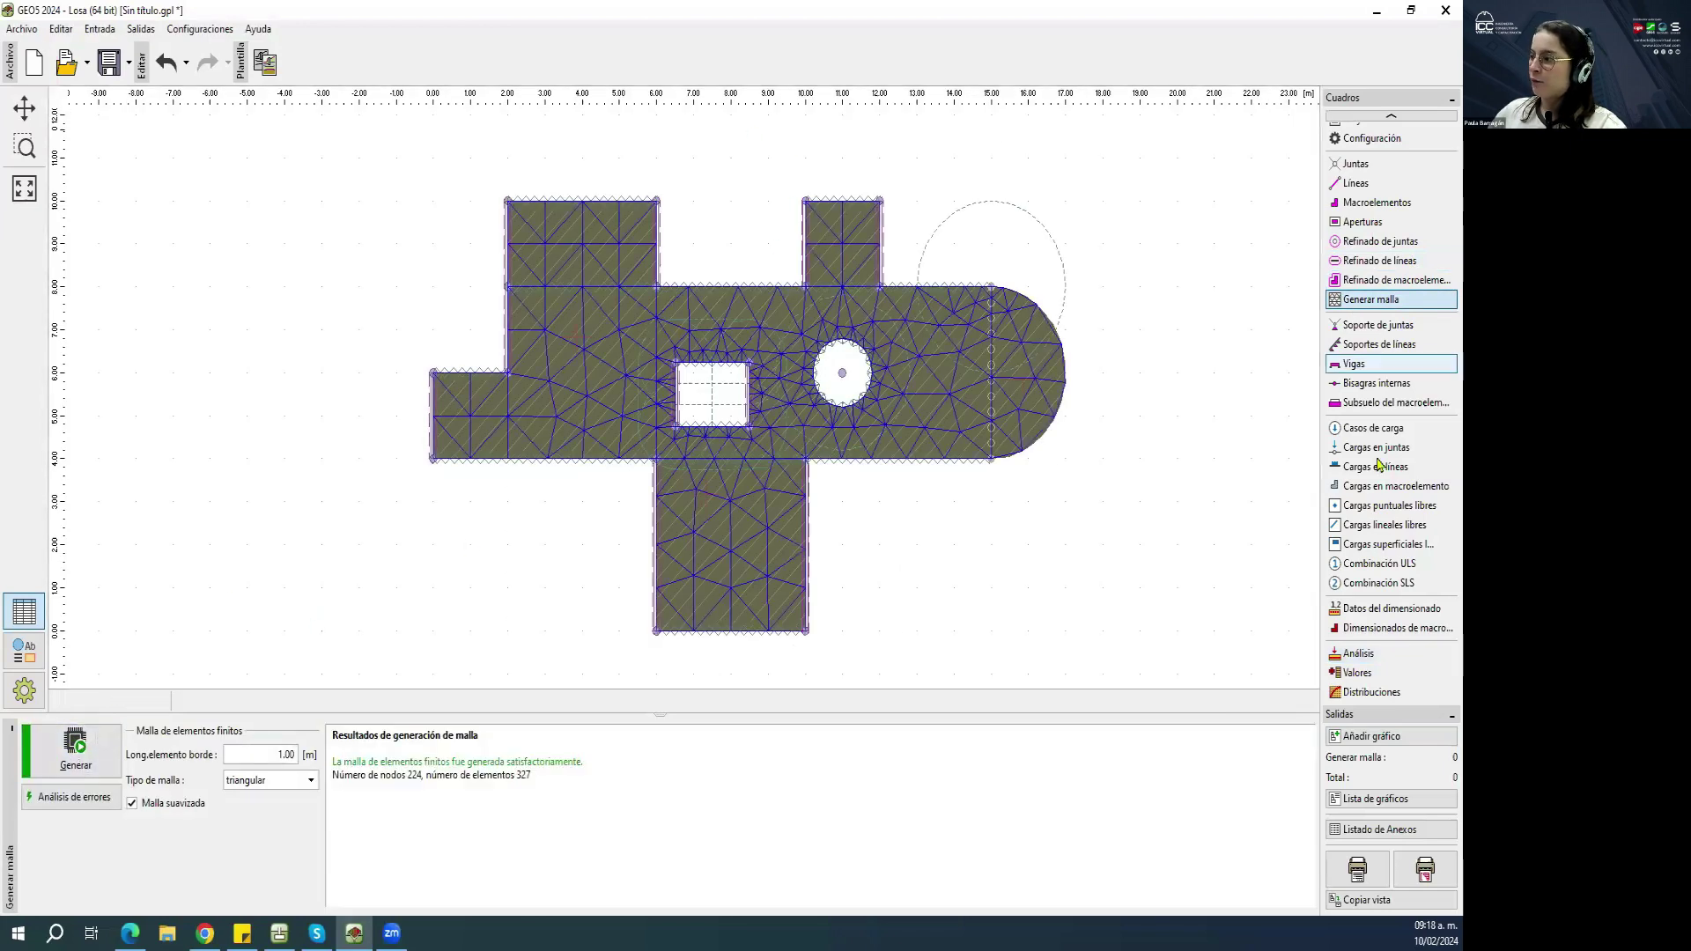
click(1356, 673)
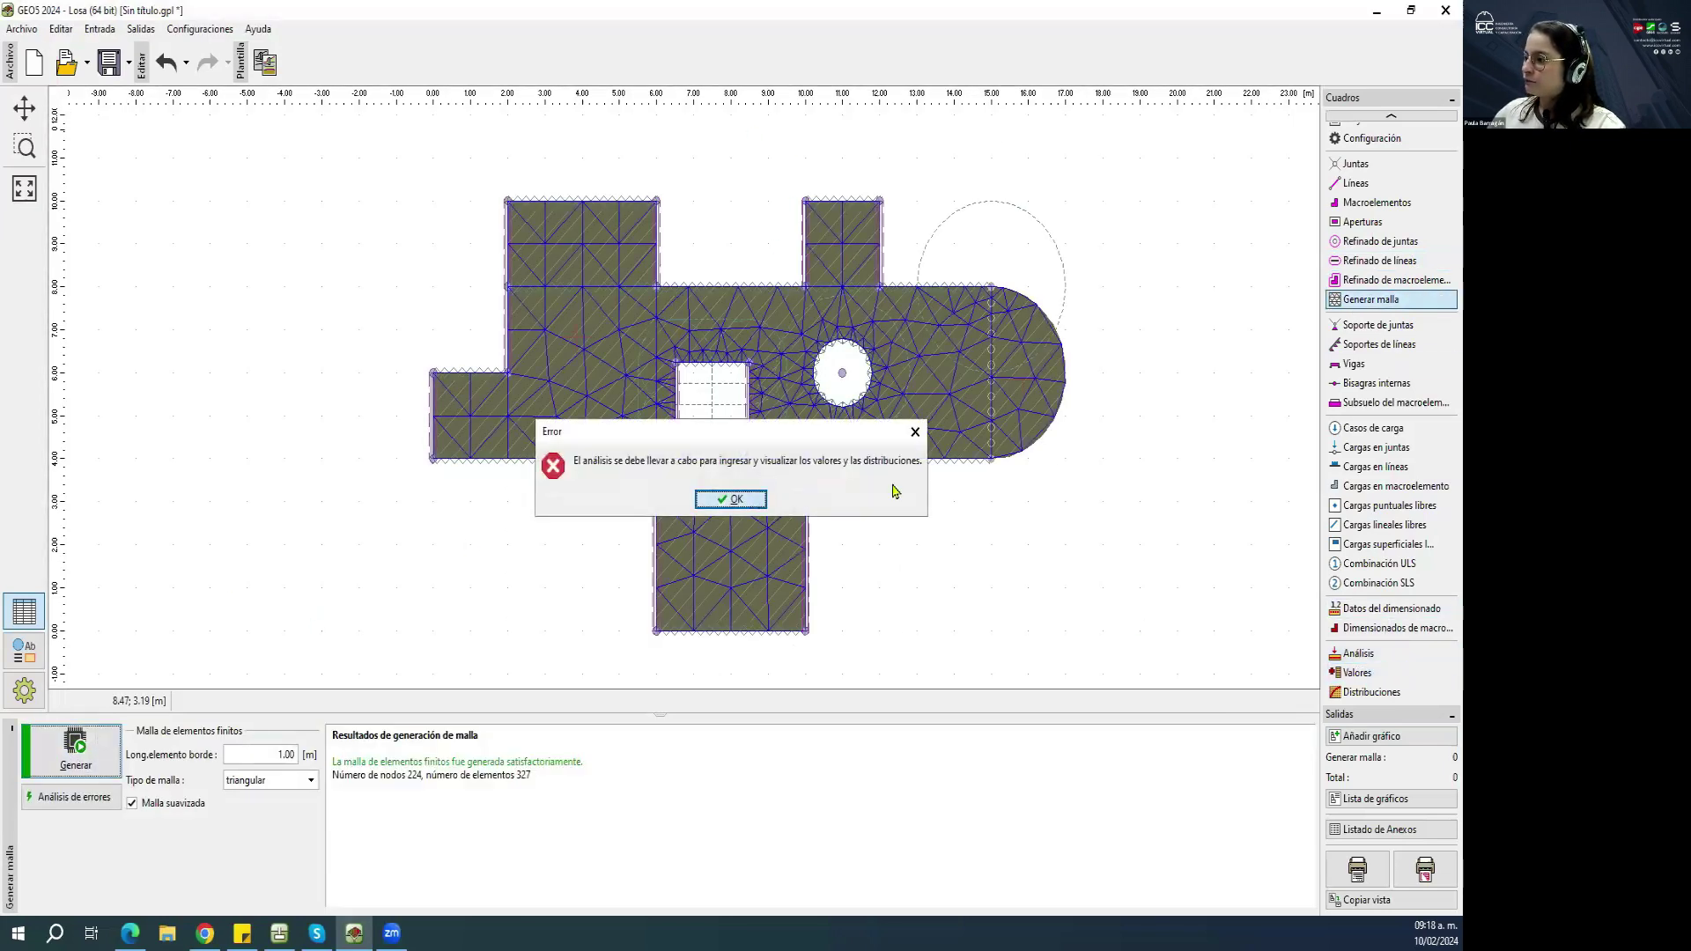
click(735, 499)
click(1359, 653)
click(65, 738)
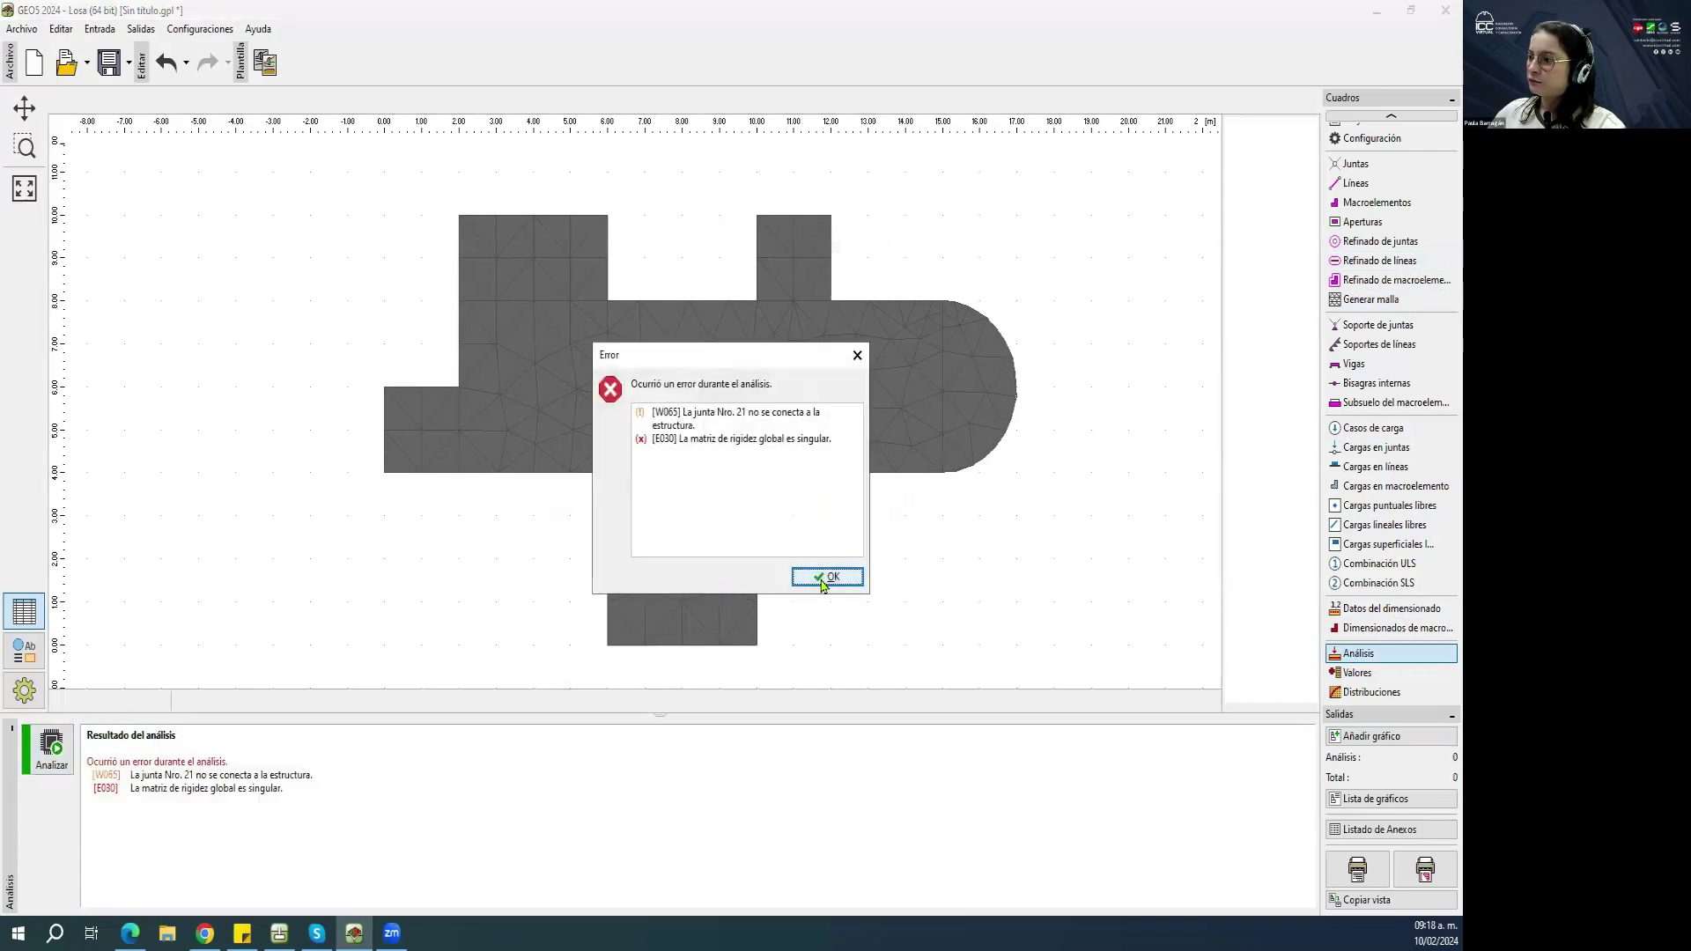
click(826, 577)
Delete joint No. 21 at the centre of the circular opening.
click(1361, 184)
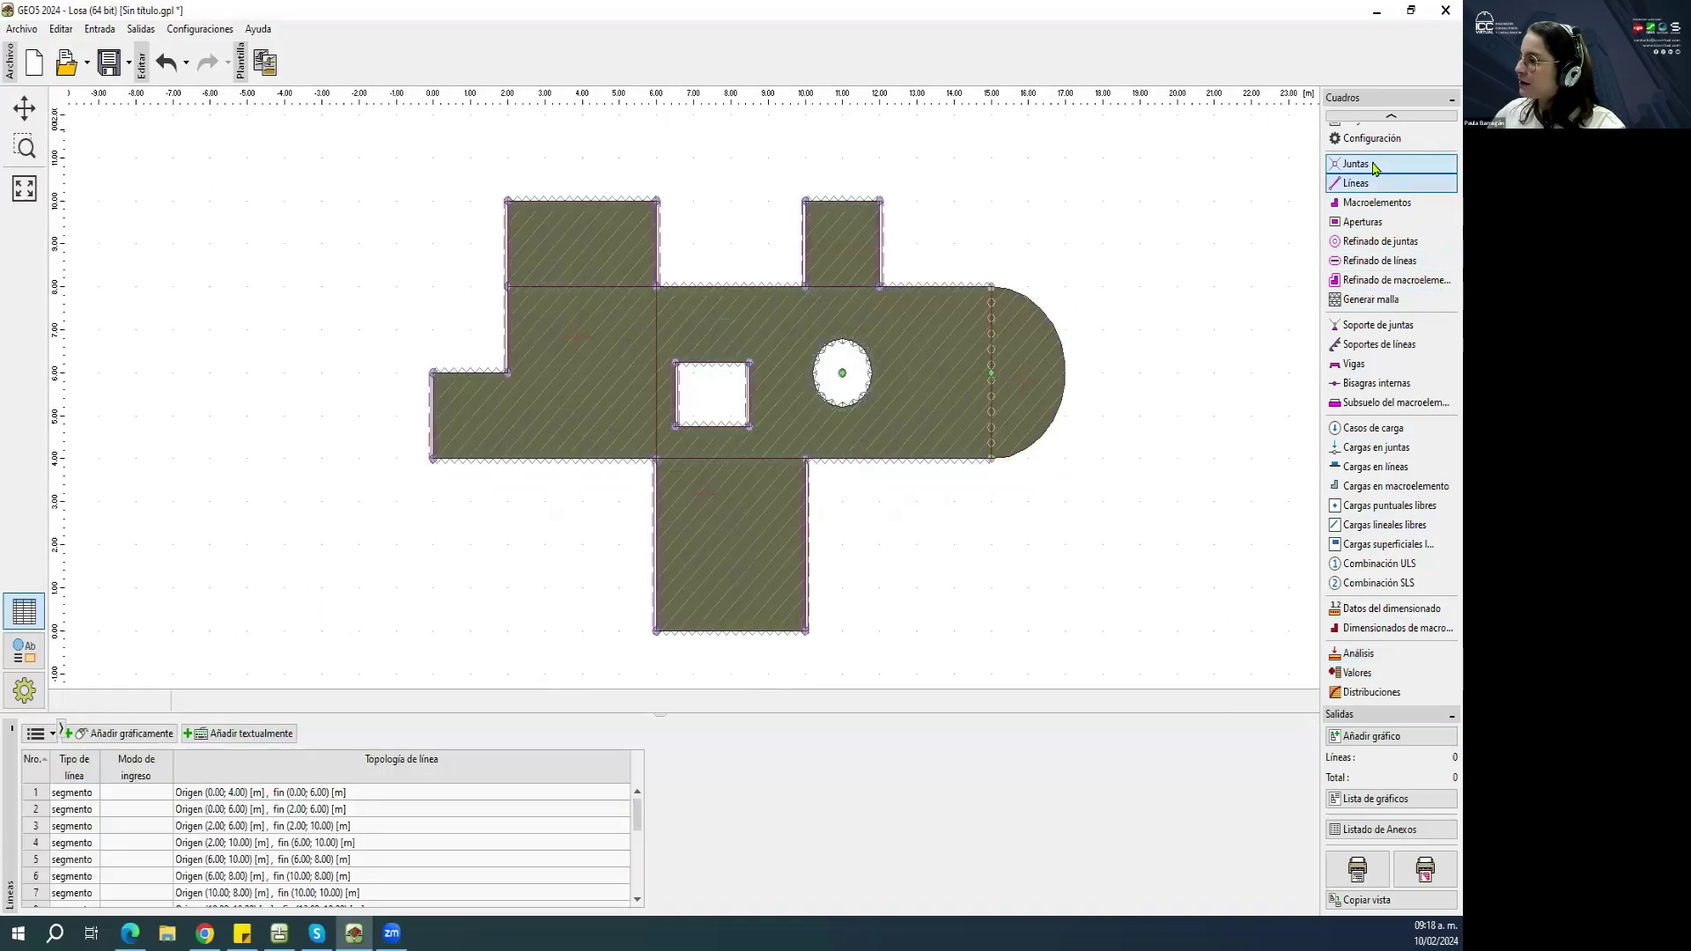
click(1375, 167)
click(842, 375)
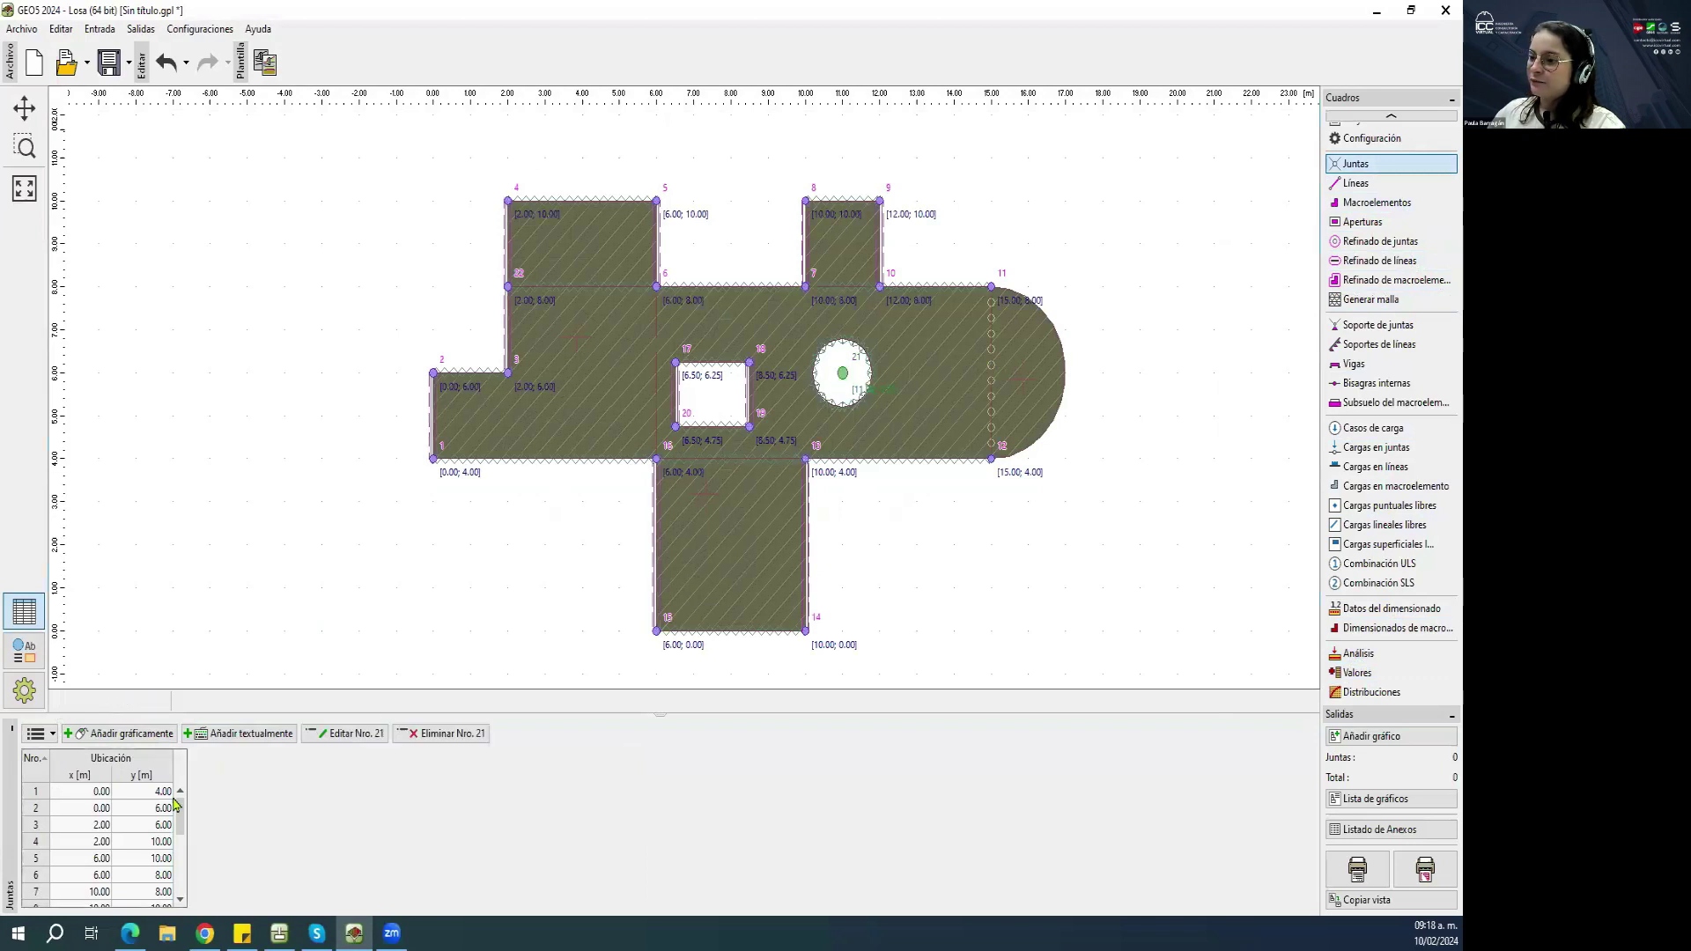
scroll(124, 872, down, 5)
right_click(123, 893)
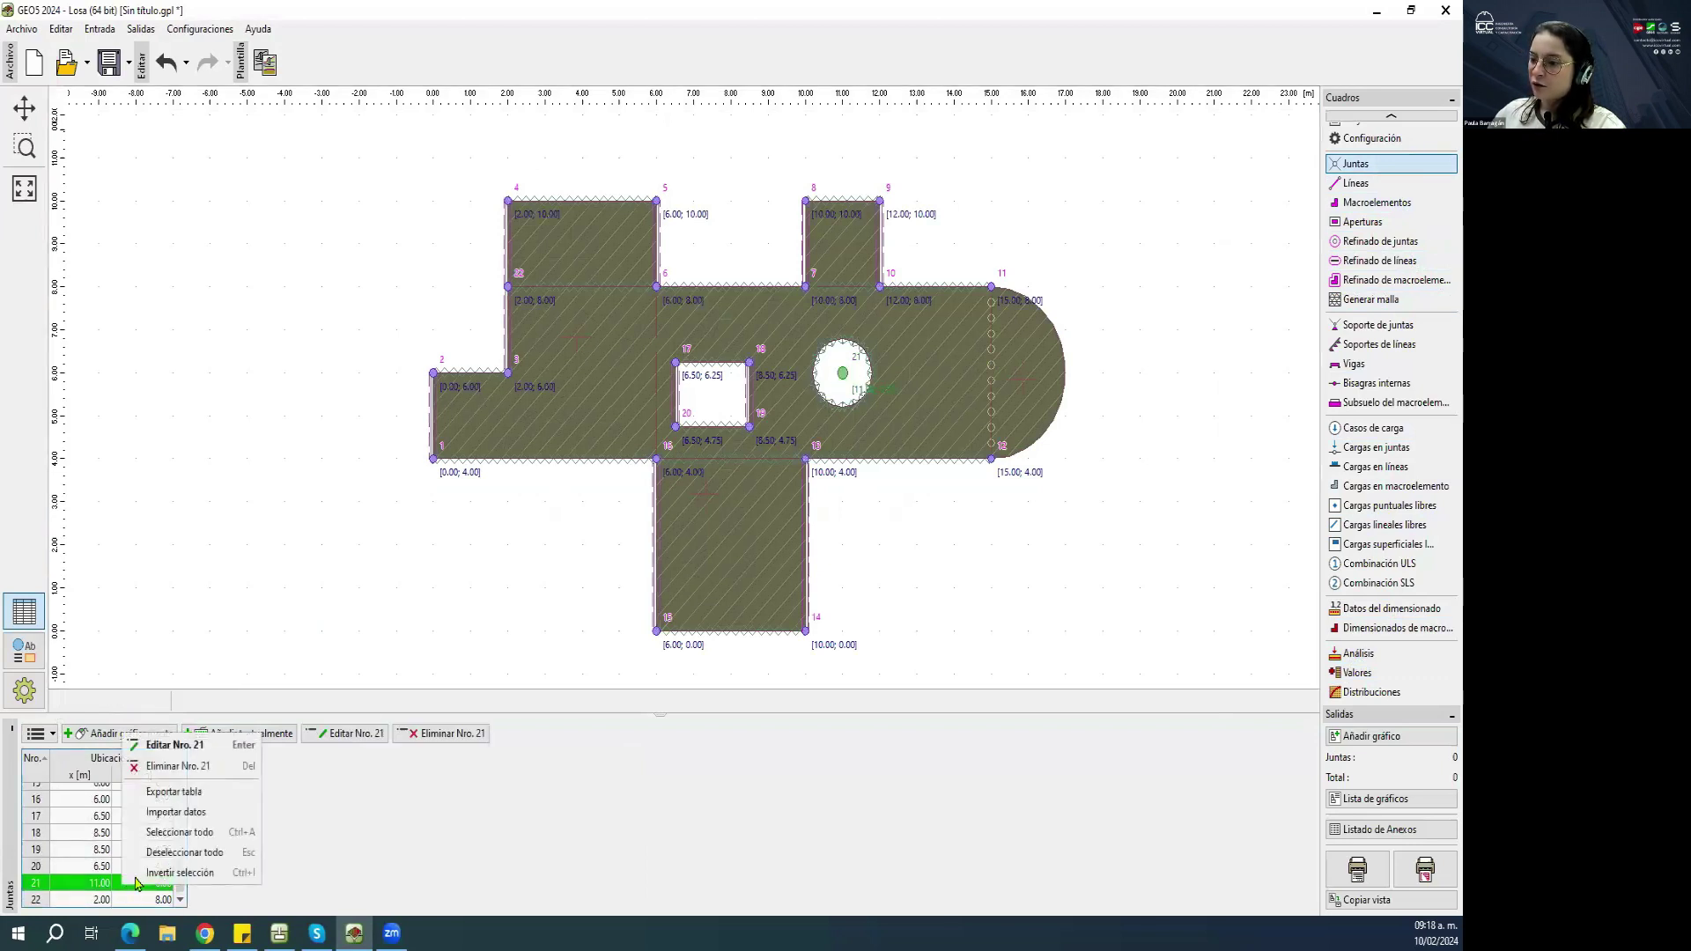
click(159, 772)
click(692, 500)
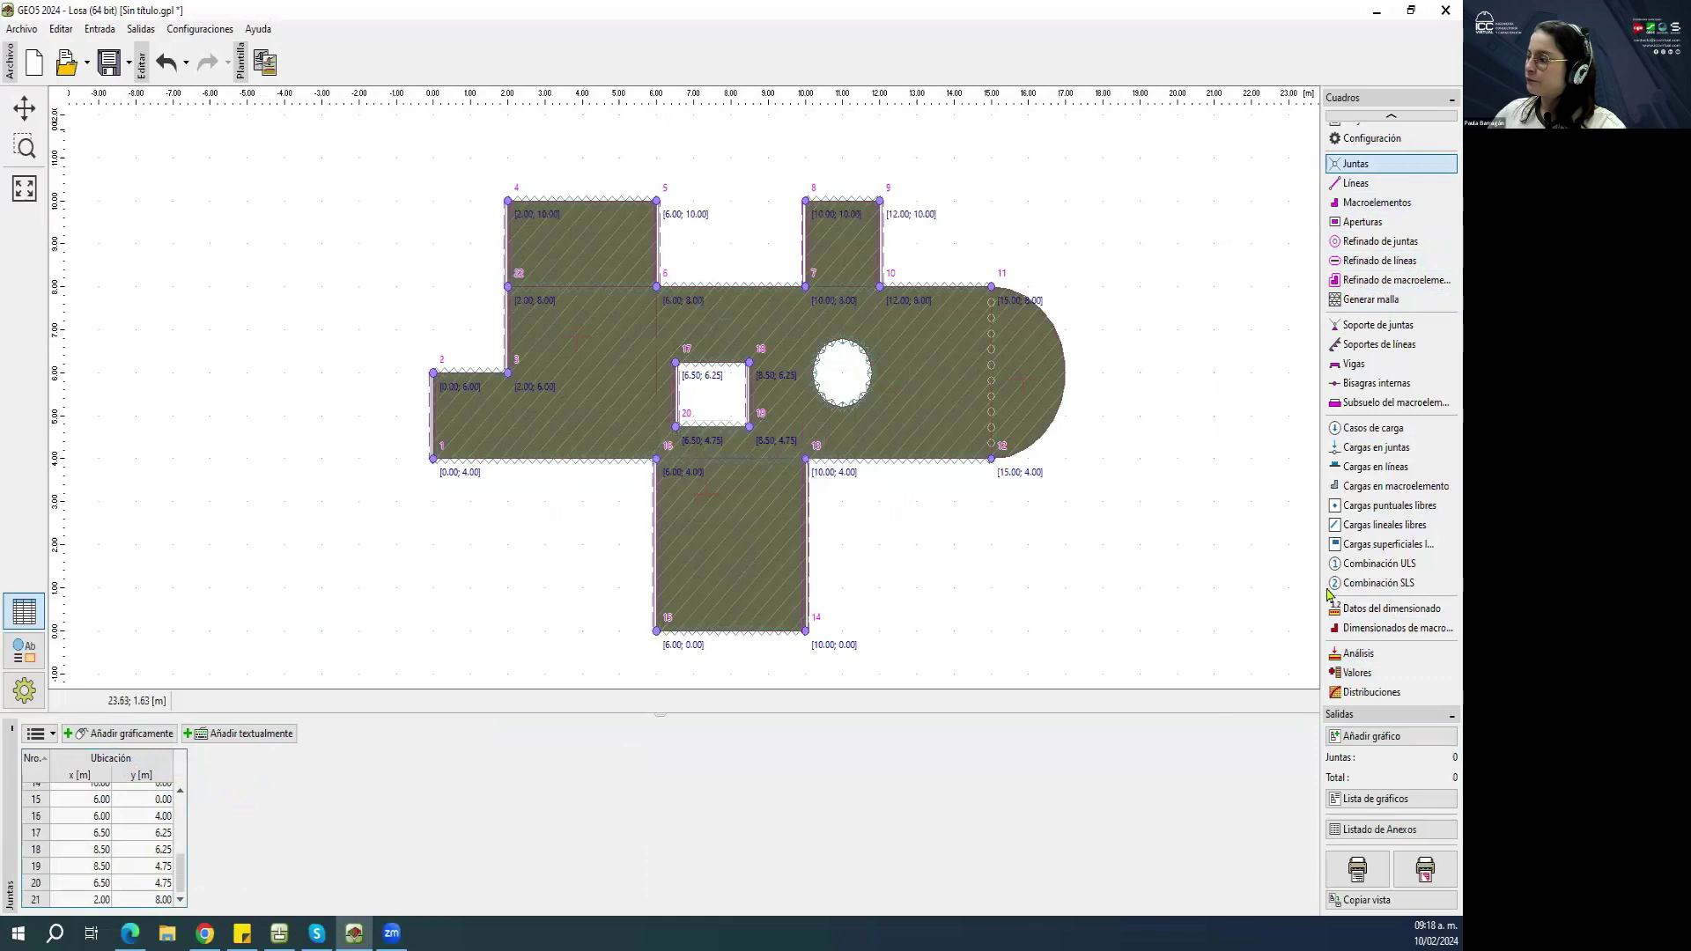
Try to run the analysis again with the unconnected joint removed.
click(1358, 652)
click(53, 750)
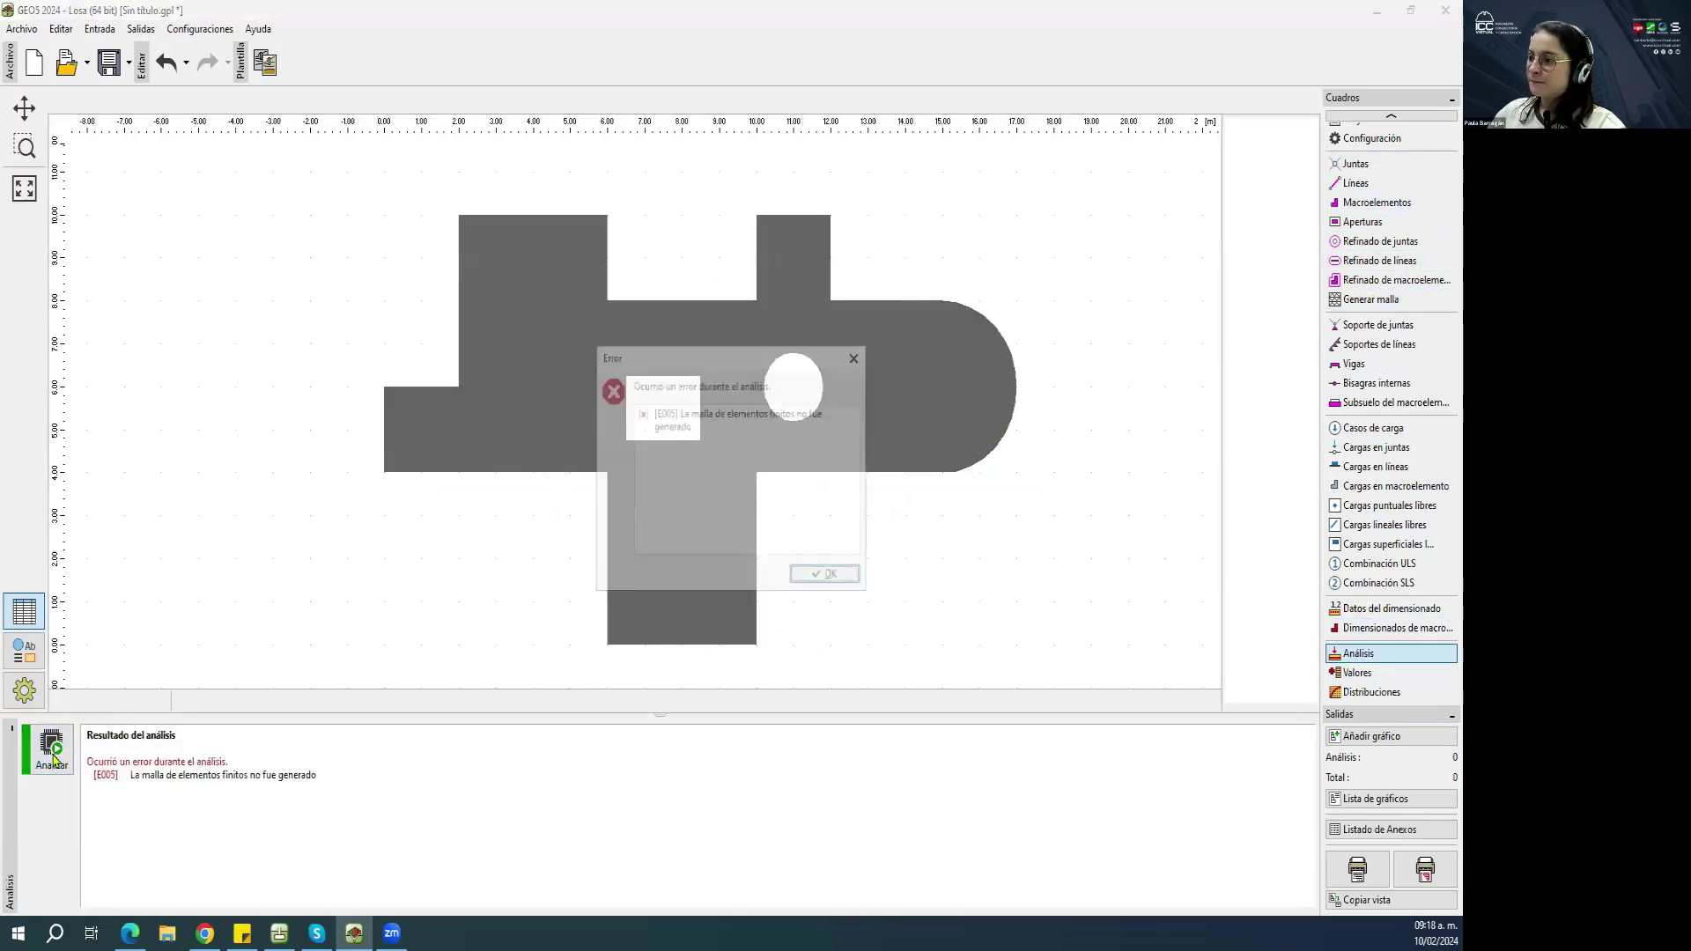
click(841, 583)
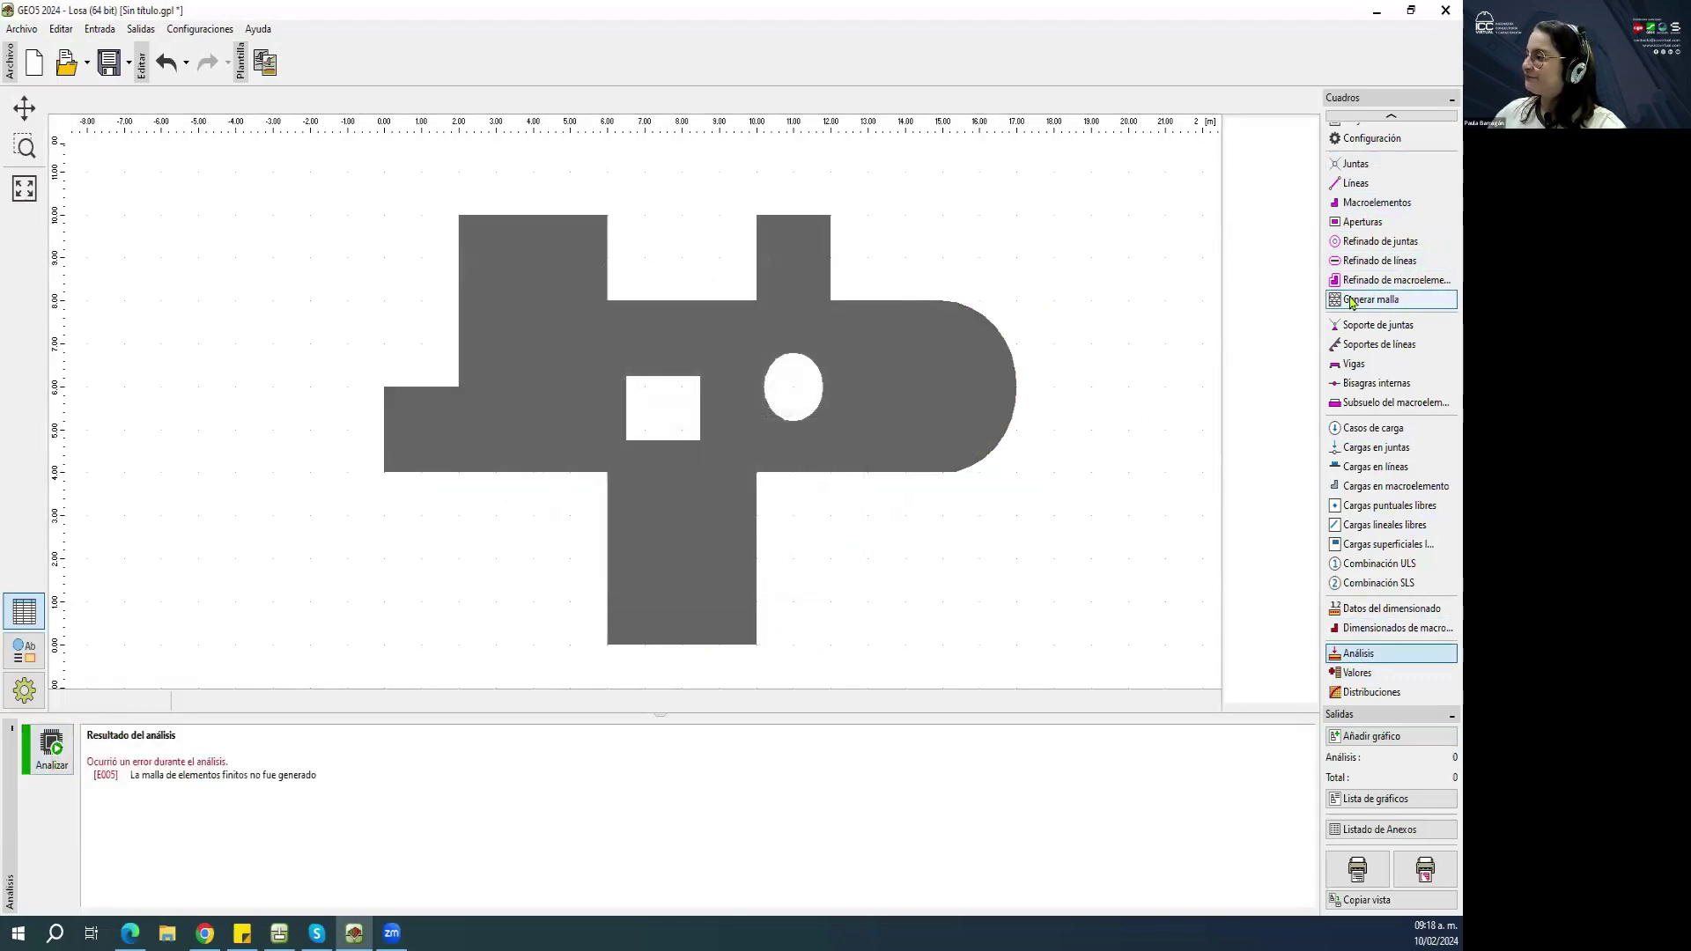
Regenerate the finite element mesh and run the slab analysis.
click(1371, 299)
click(76, 751)
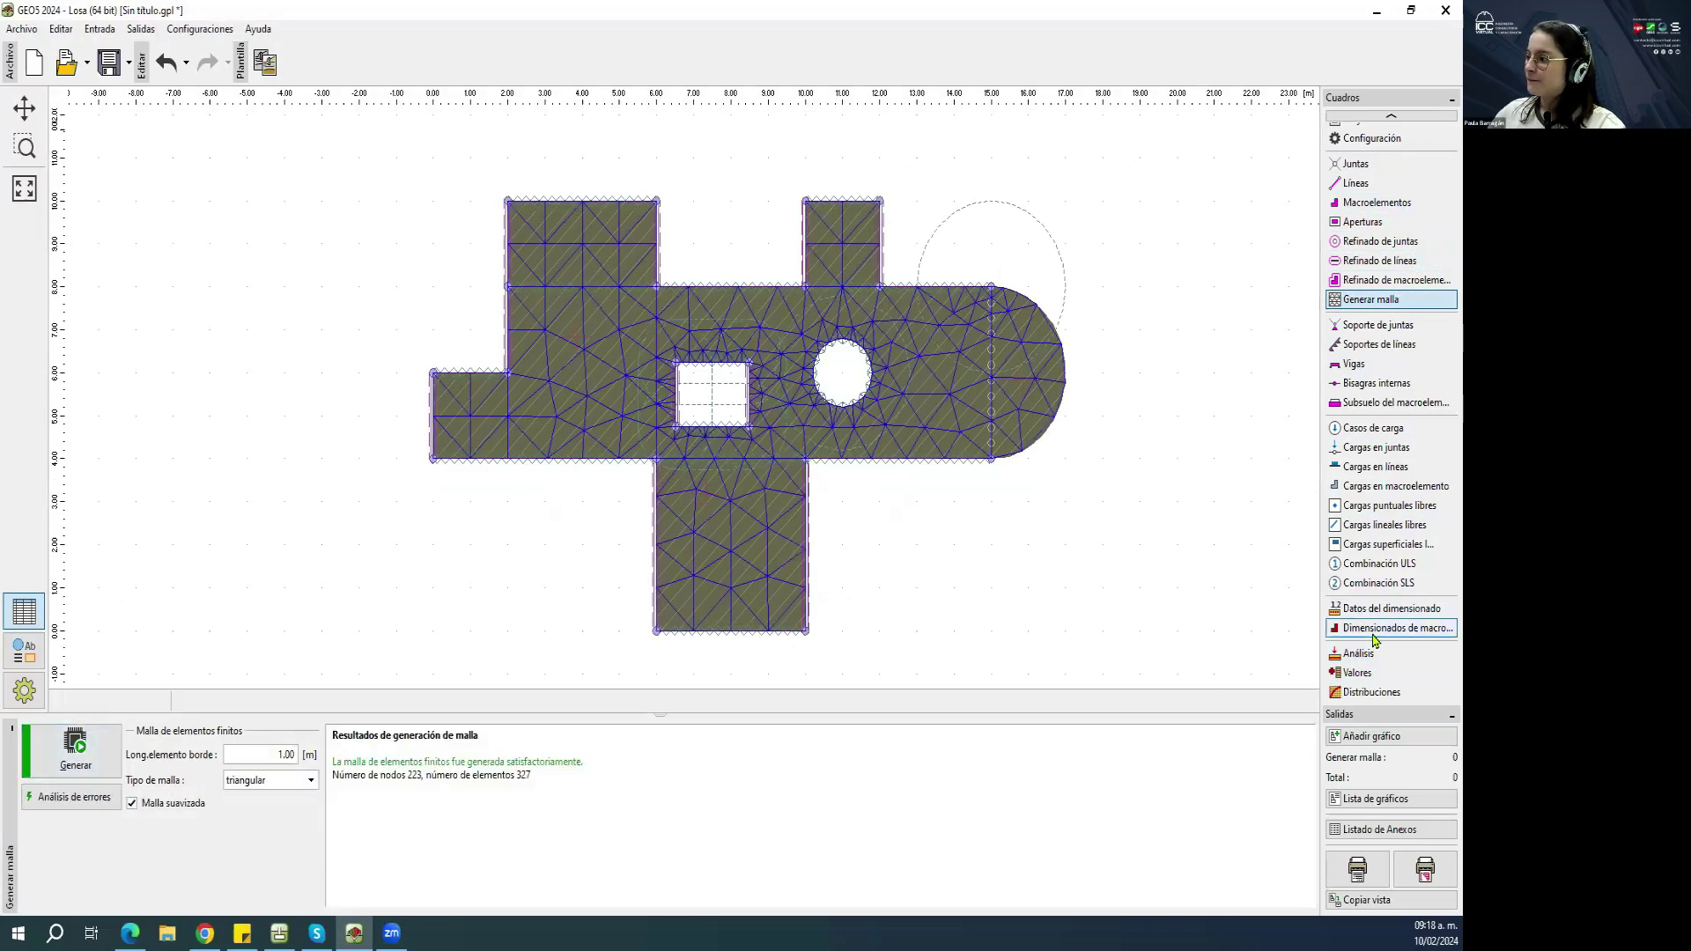
click(1383, 654)
click(51, 750)
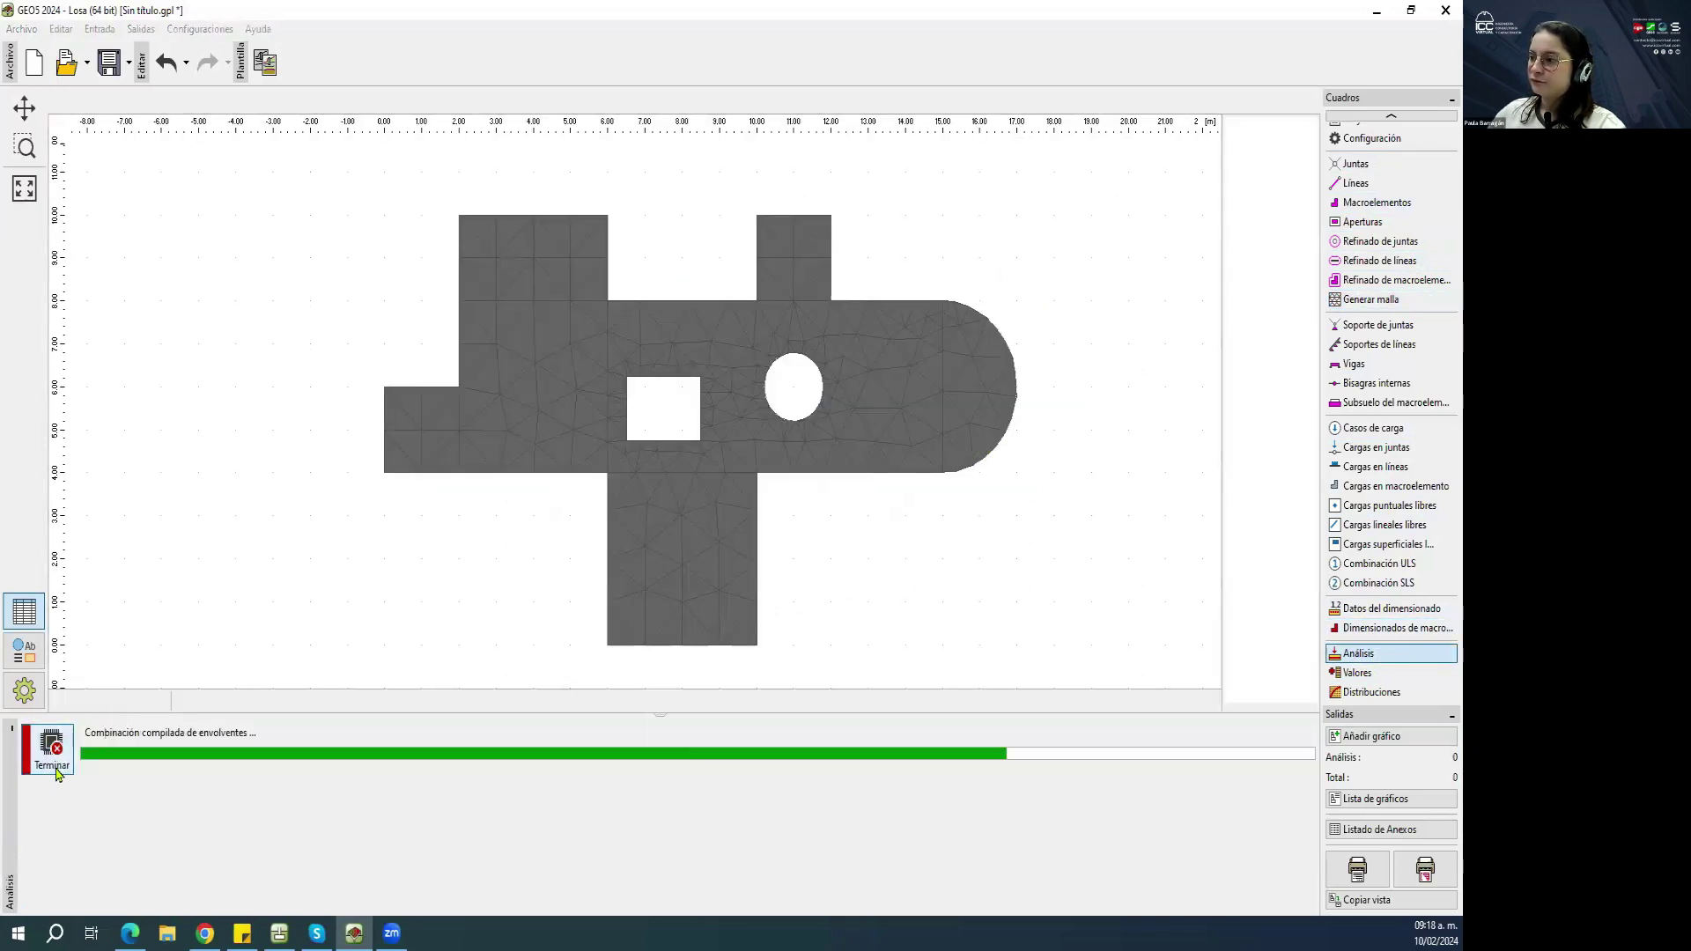
Examine the G1 peso propio-permanente deflection wz contours around the openings and the rounded end, checking the available result variables.
drag(938, 442, 925, 431)
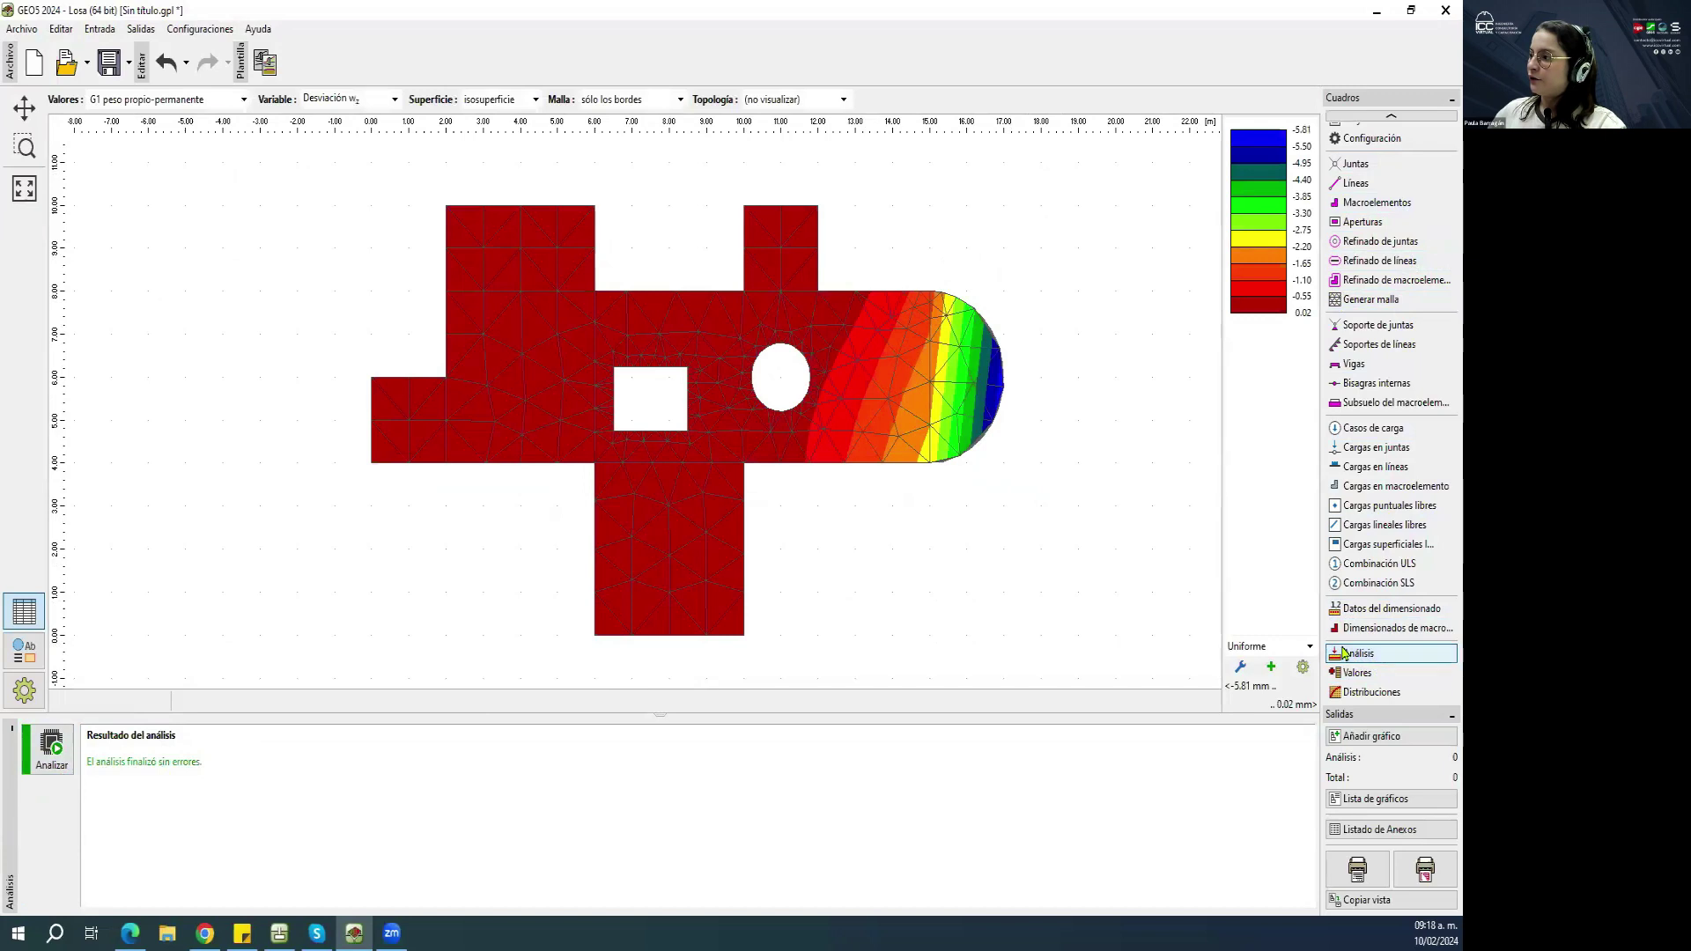
click(380, 103)
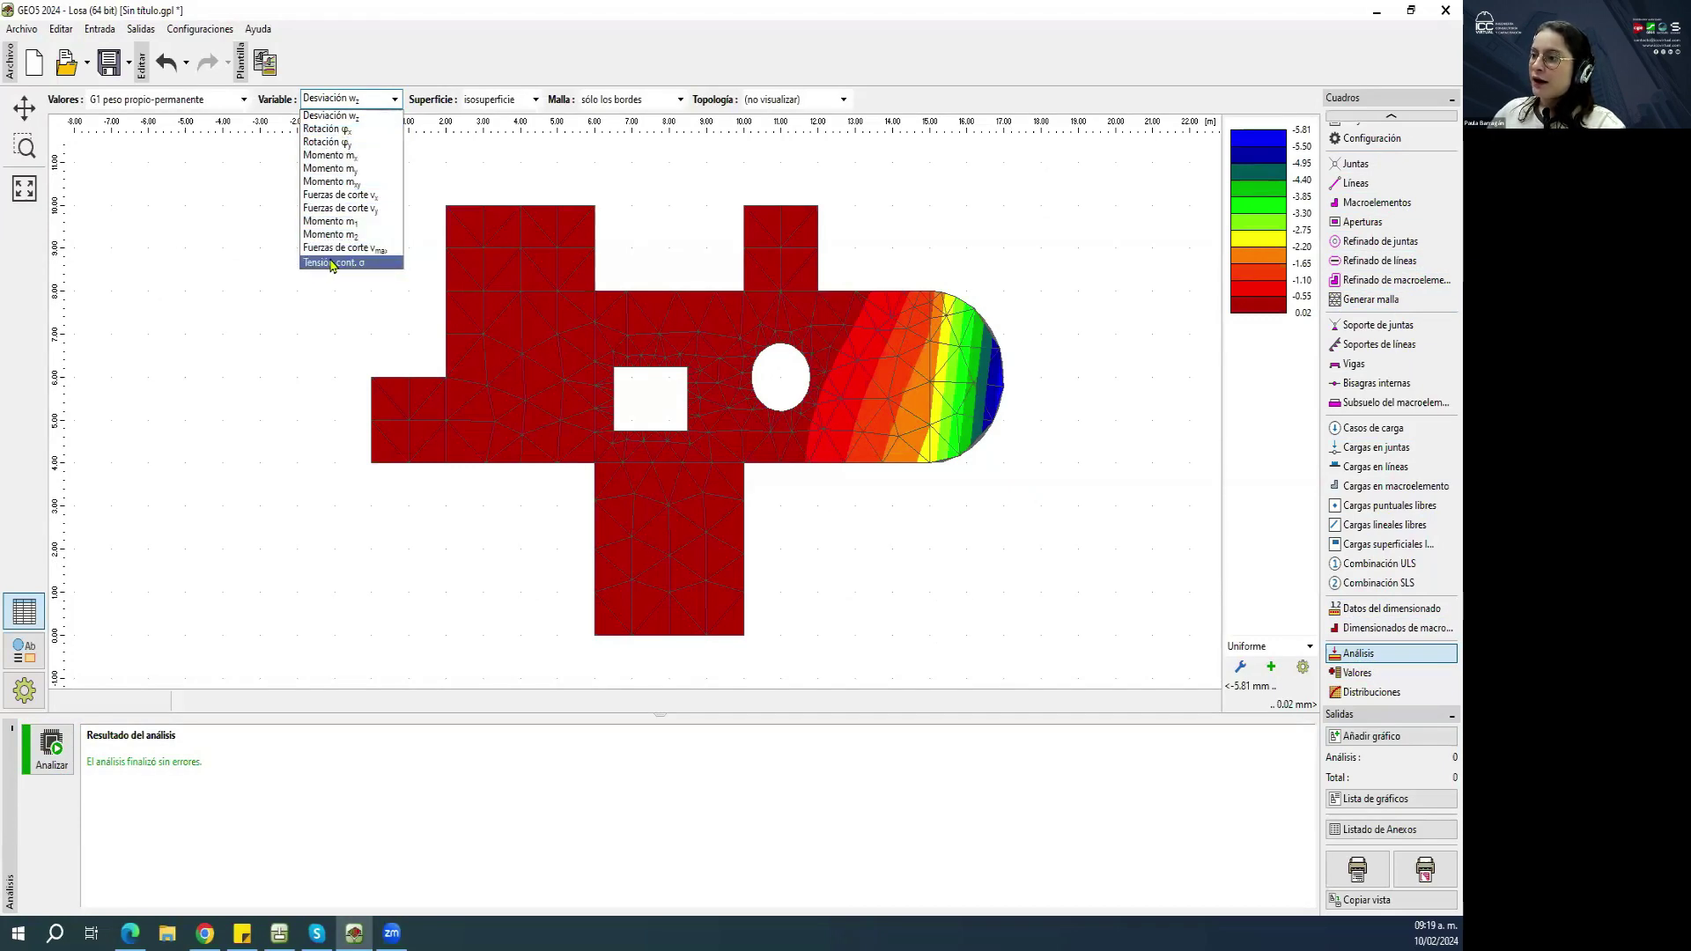
click(330, 115)
scroll(821, 357, up, 3)
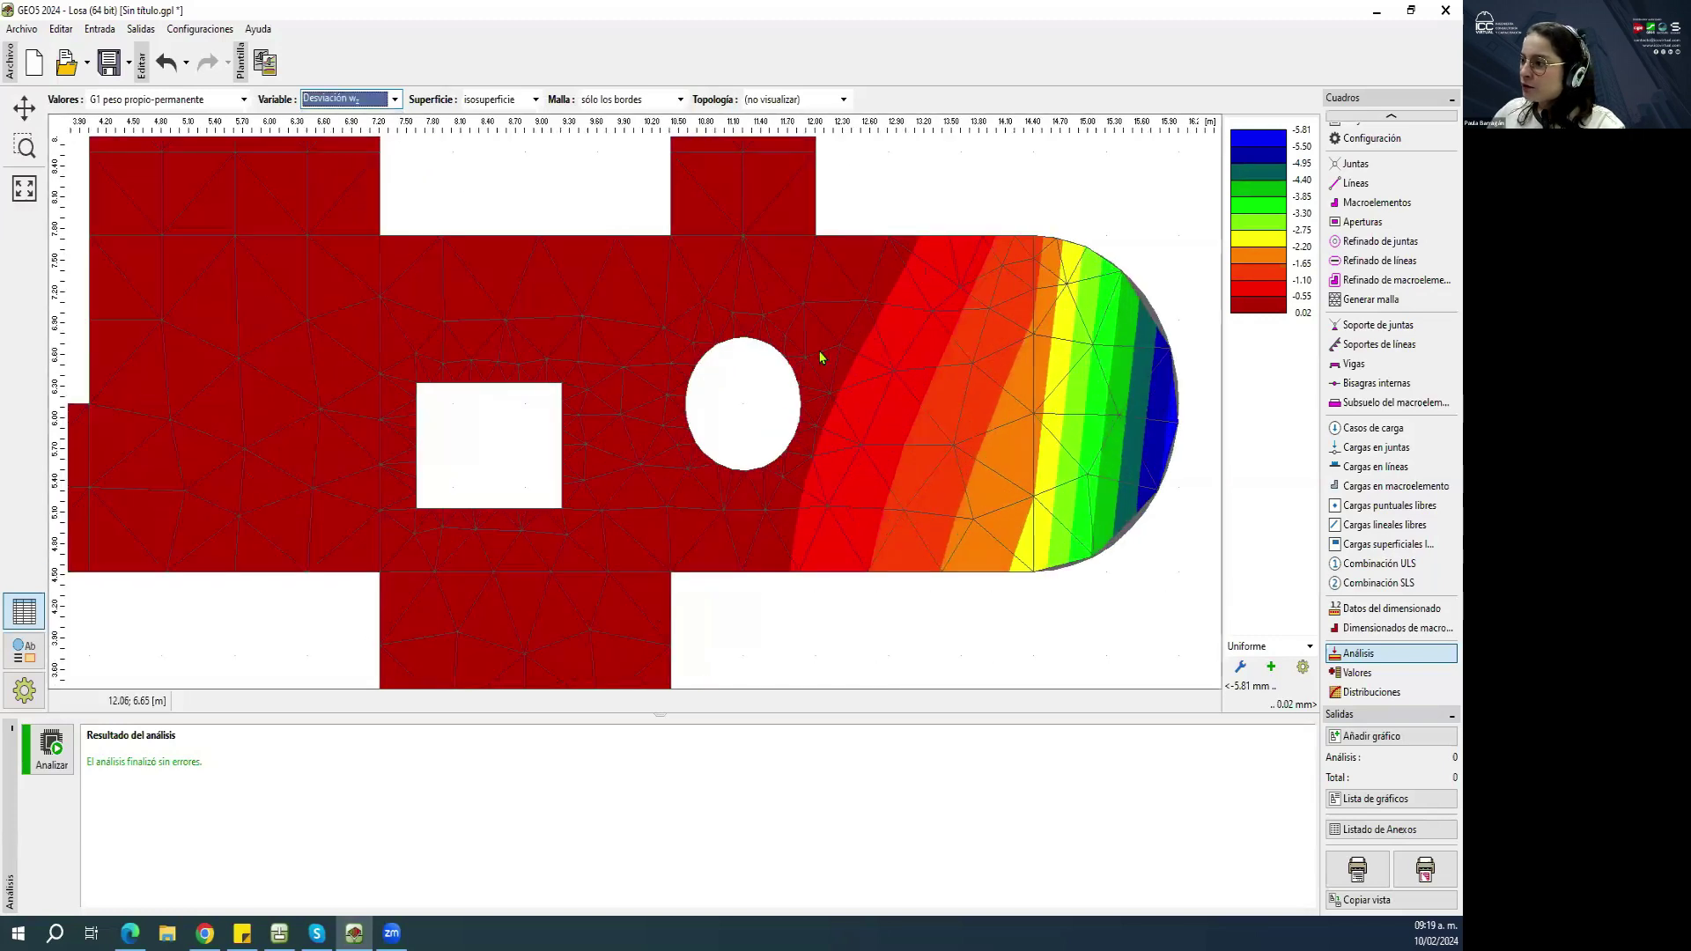
scroll(821, 357, down, 3)
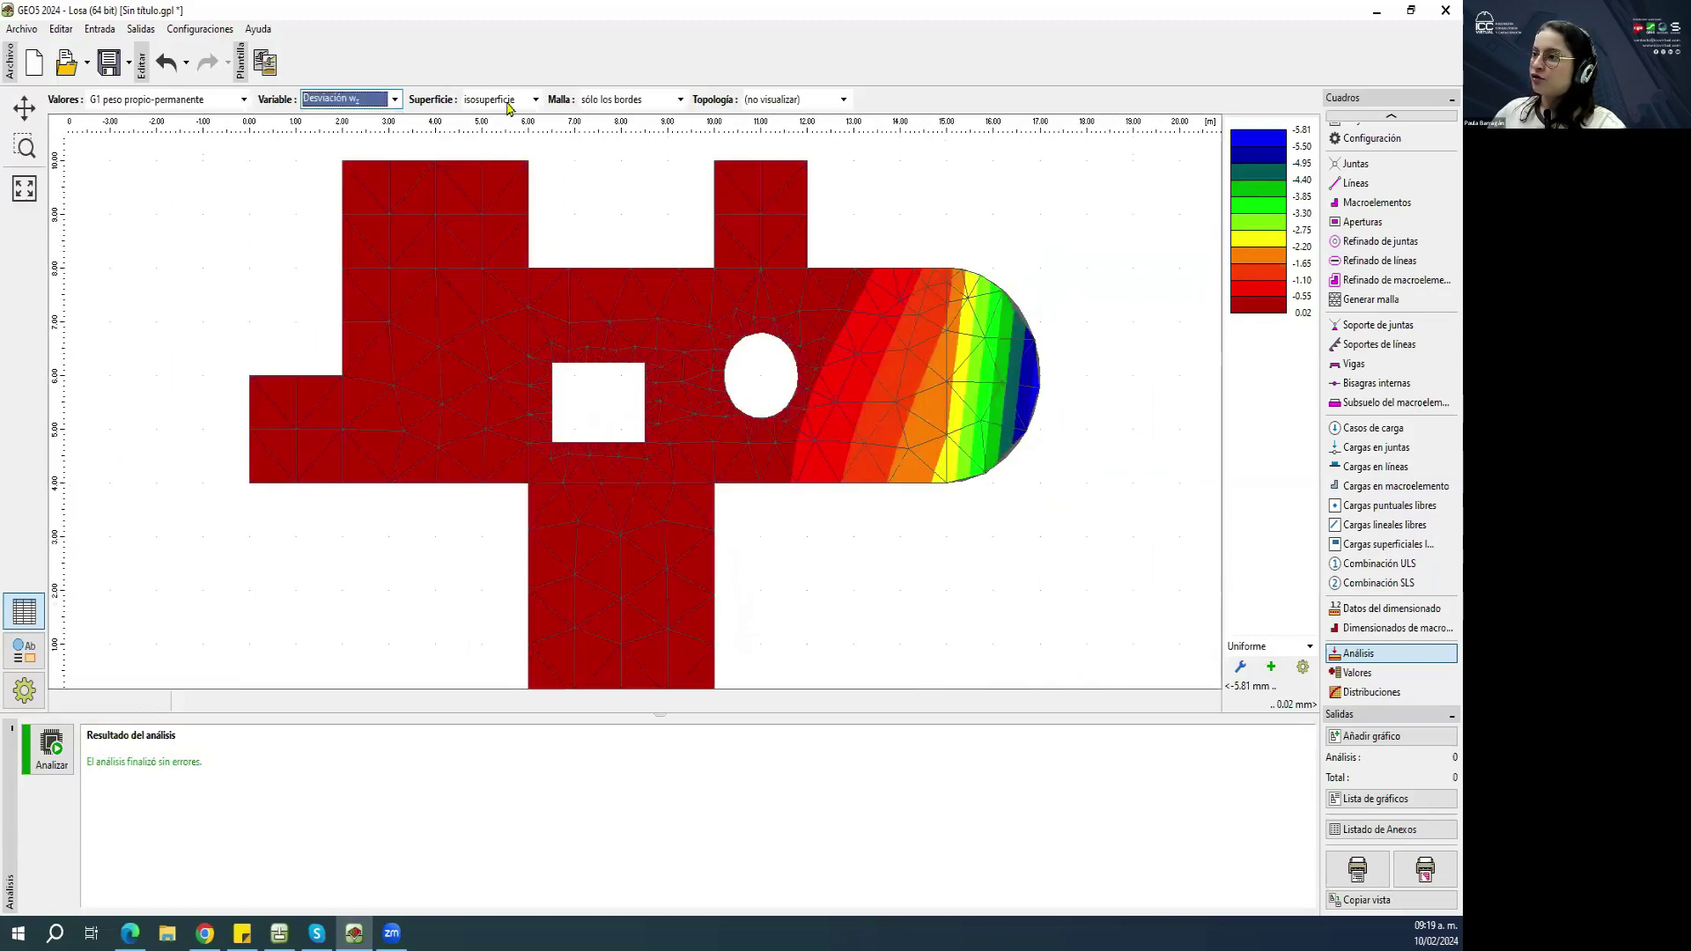
Preview the deflection wz results as isolines and return the surface display to isosurface.
click(508, 101)
click(484, 143)
click(492, 101)
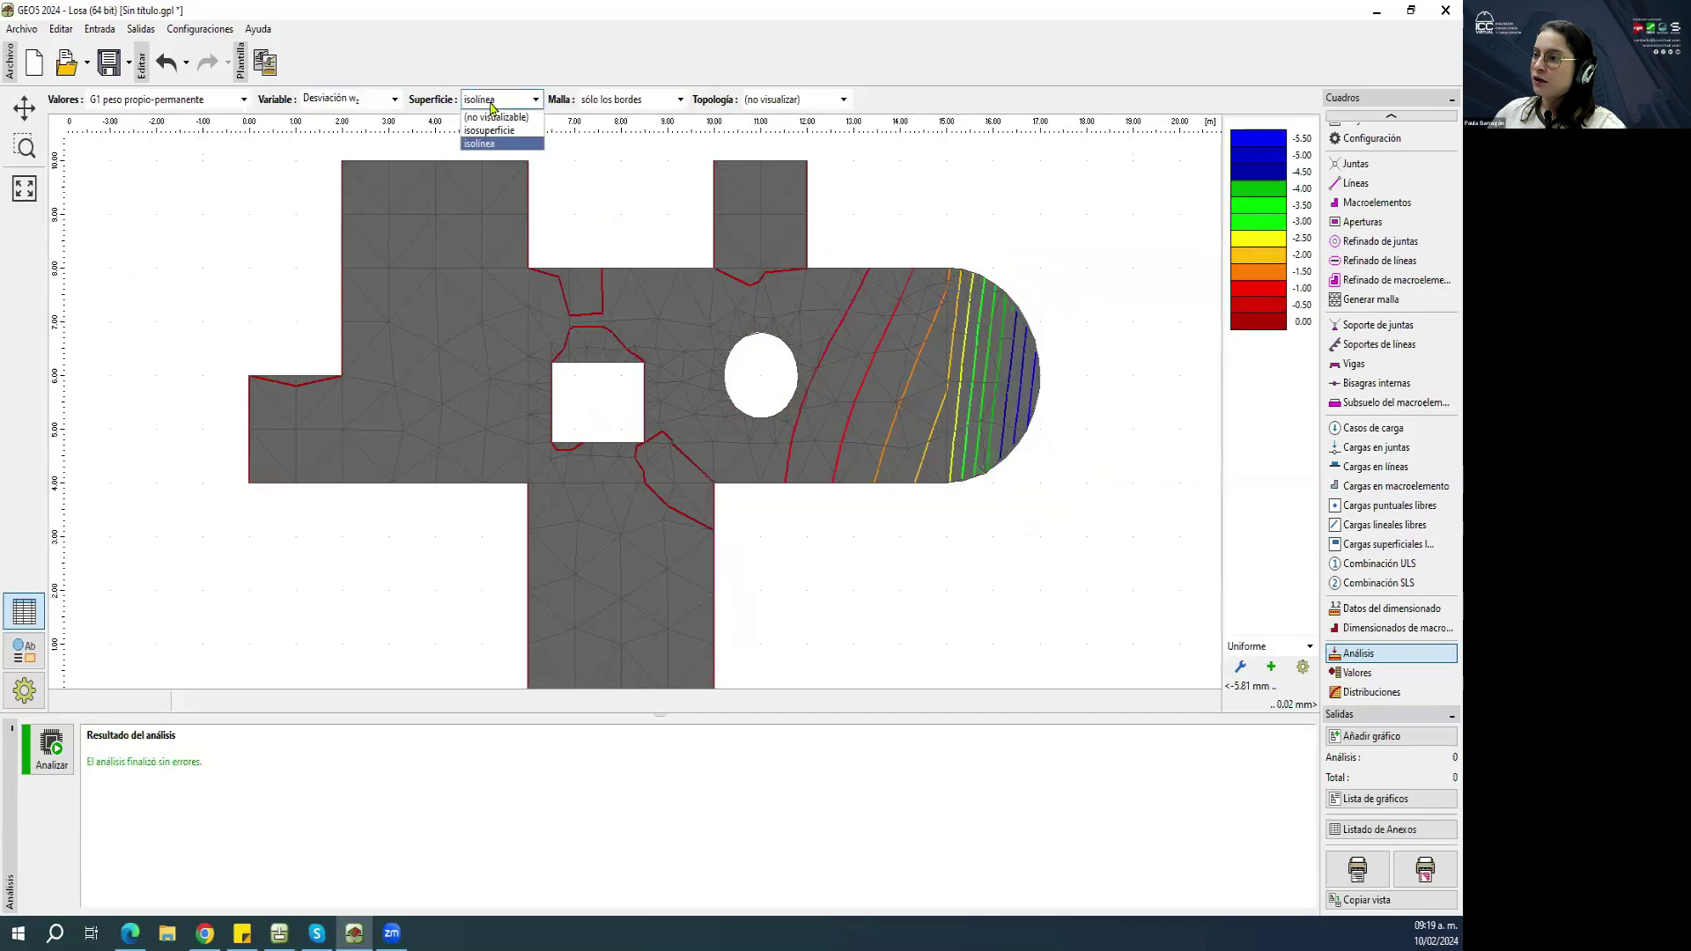
click(490, 130)
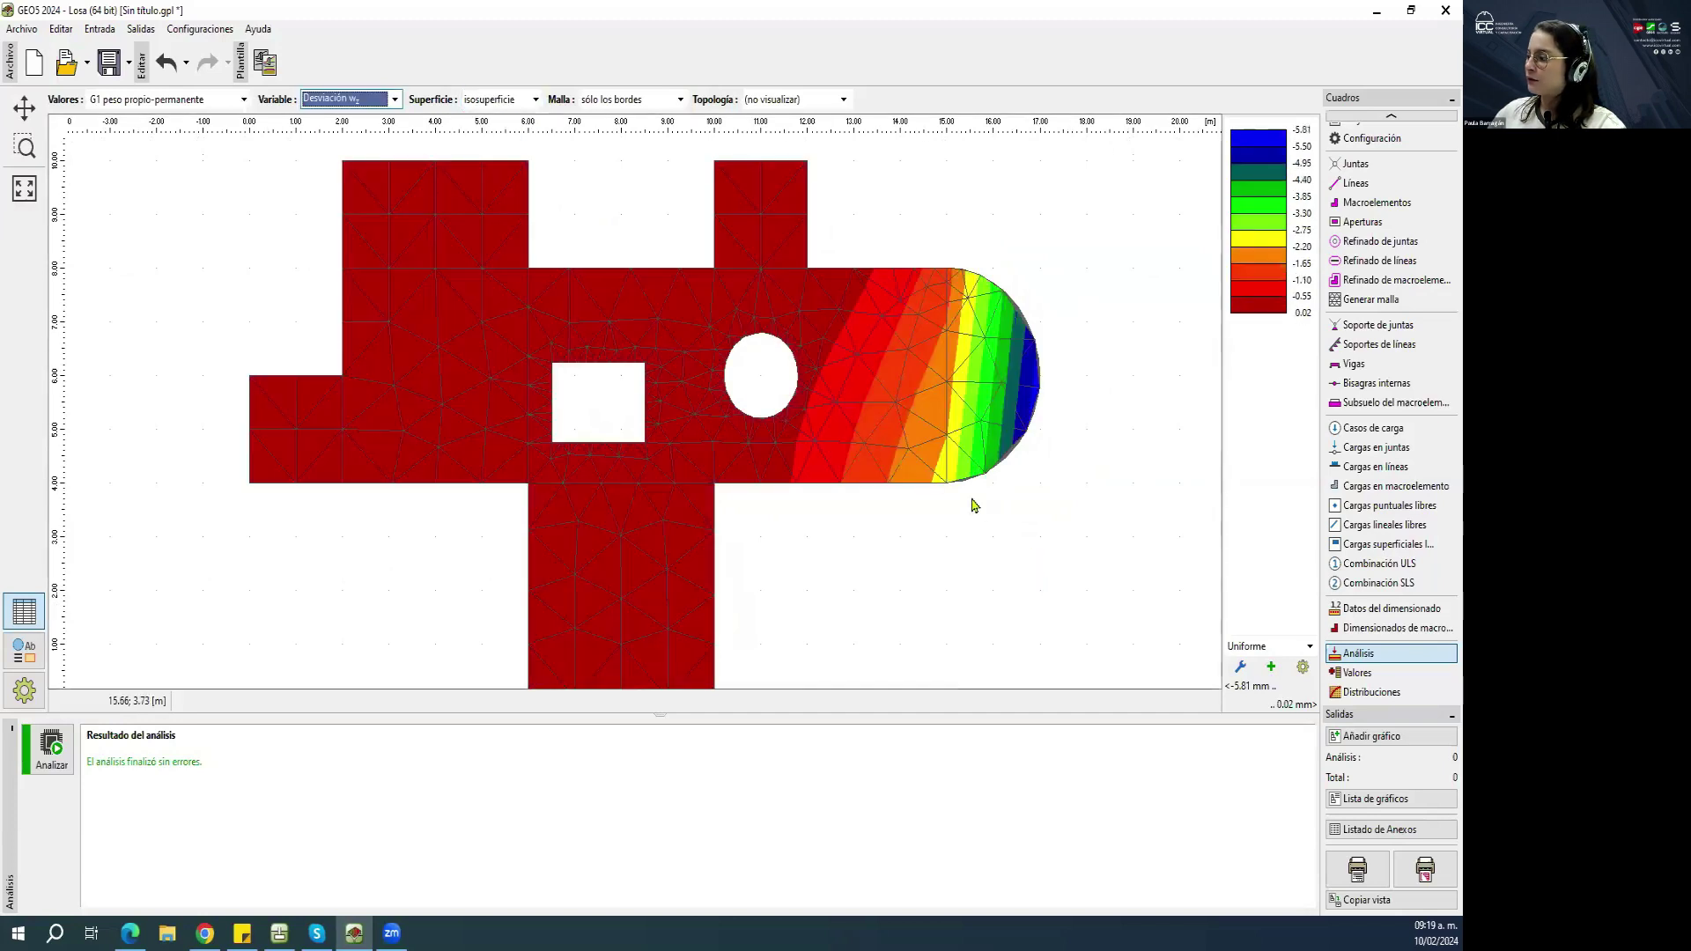
scroll(951, 489, down, 2)
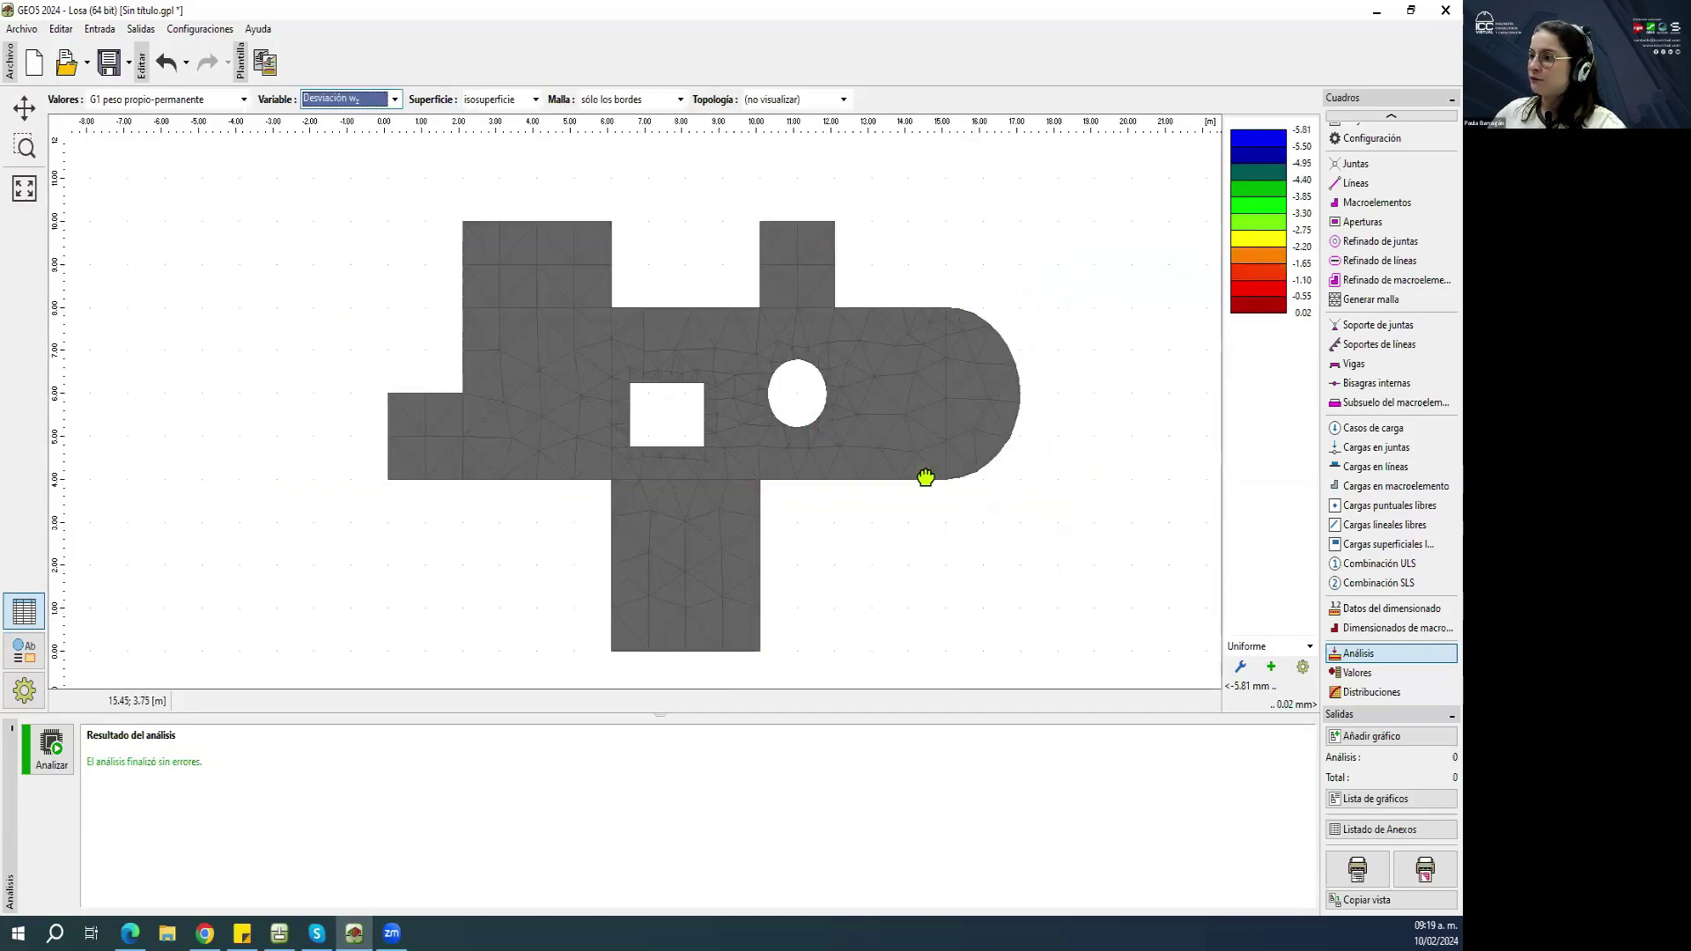
Add a point result value at x 3.00 m, y 5.00 m for Envolvente ULS negativo and display its results.
click(1381, 674)
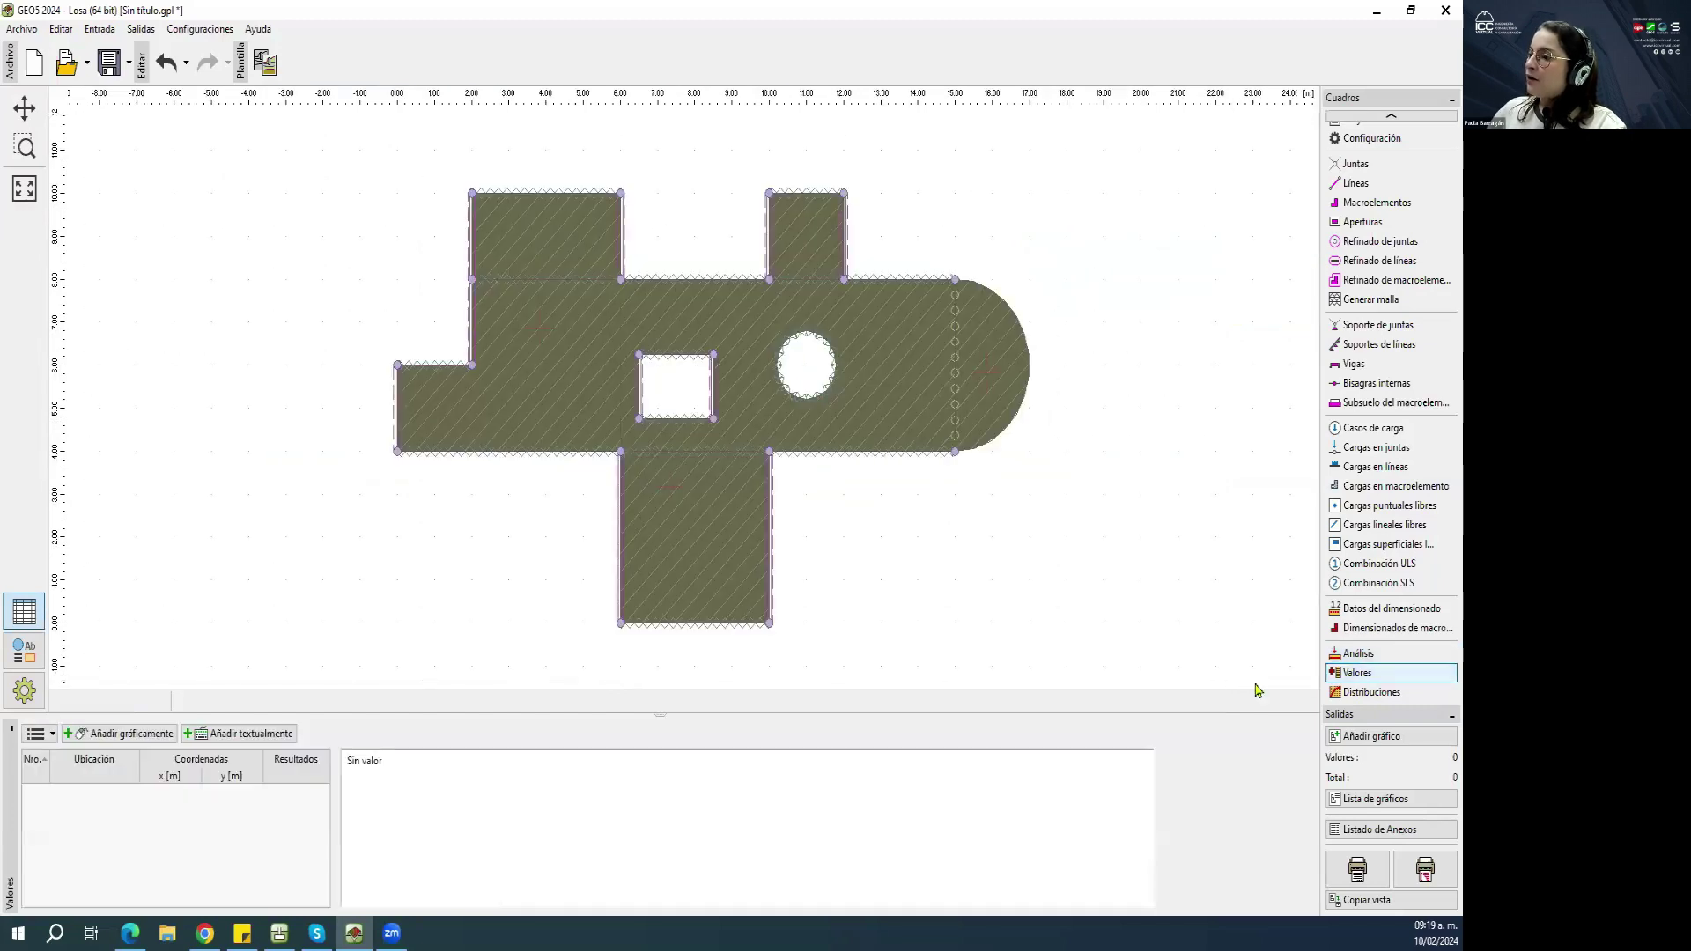
click(161, 735)
click(286, 734)
click(282, 741)
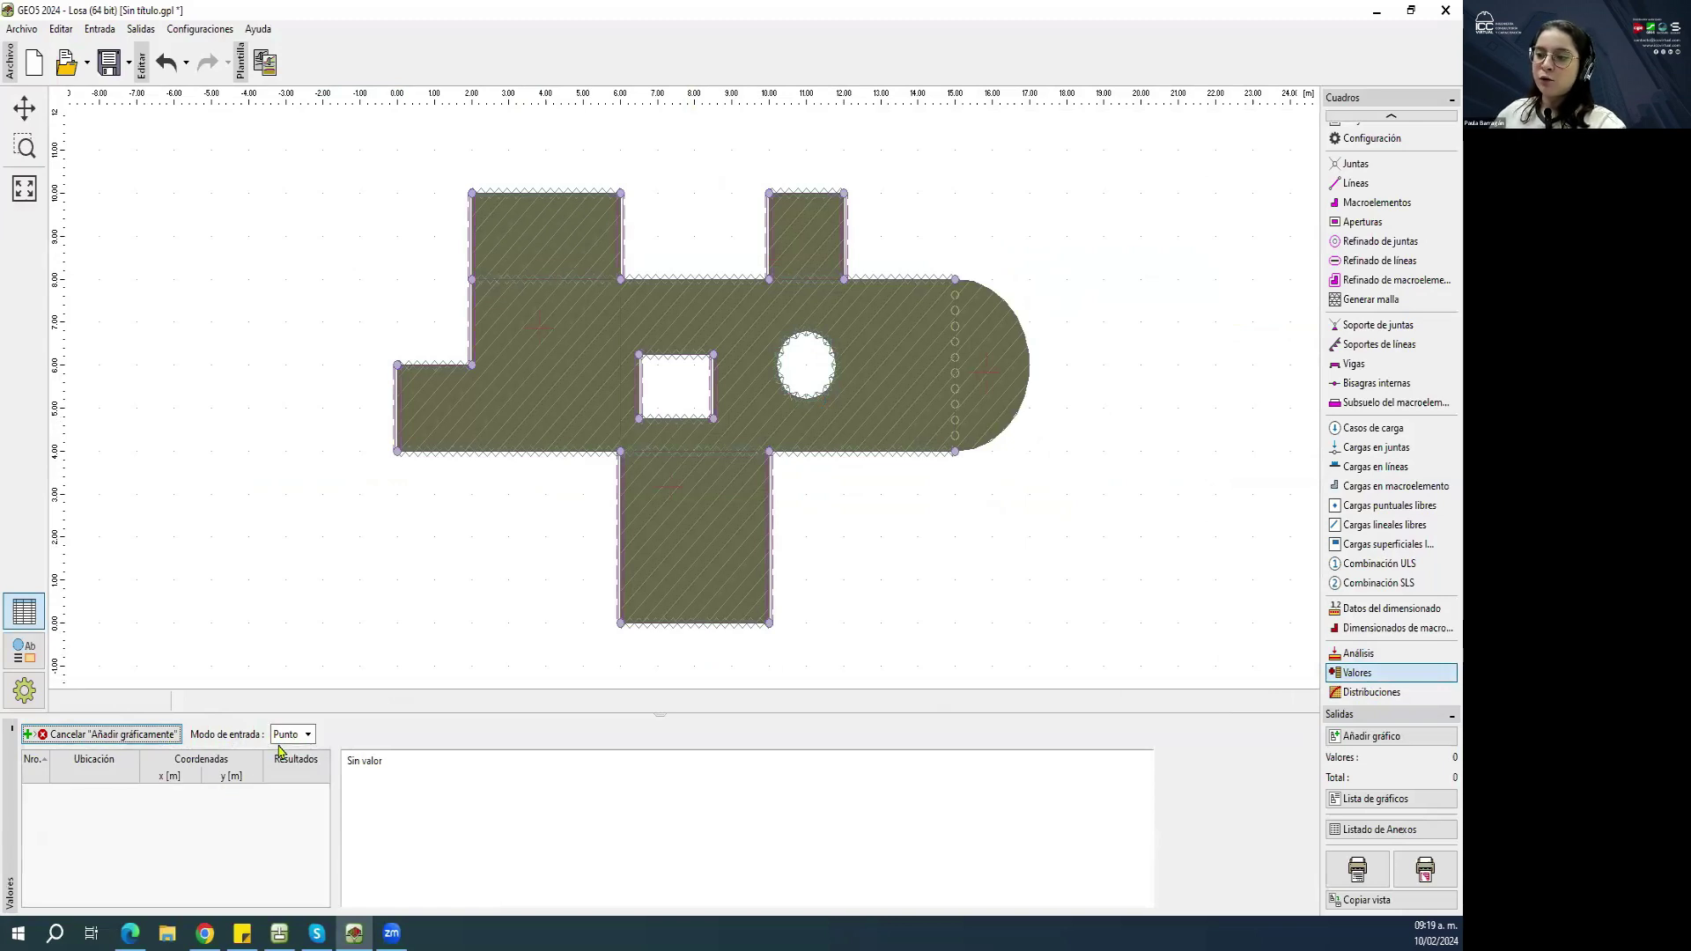
click(305, 737)
click(299, 753)
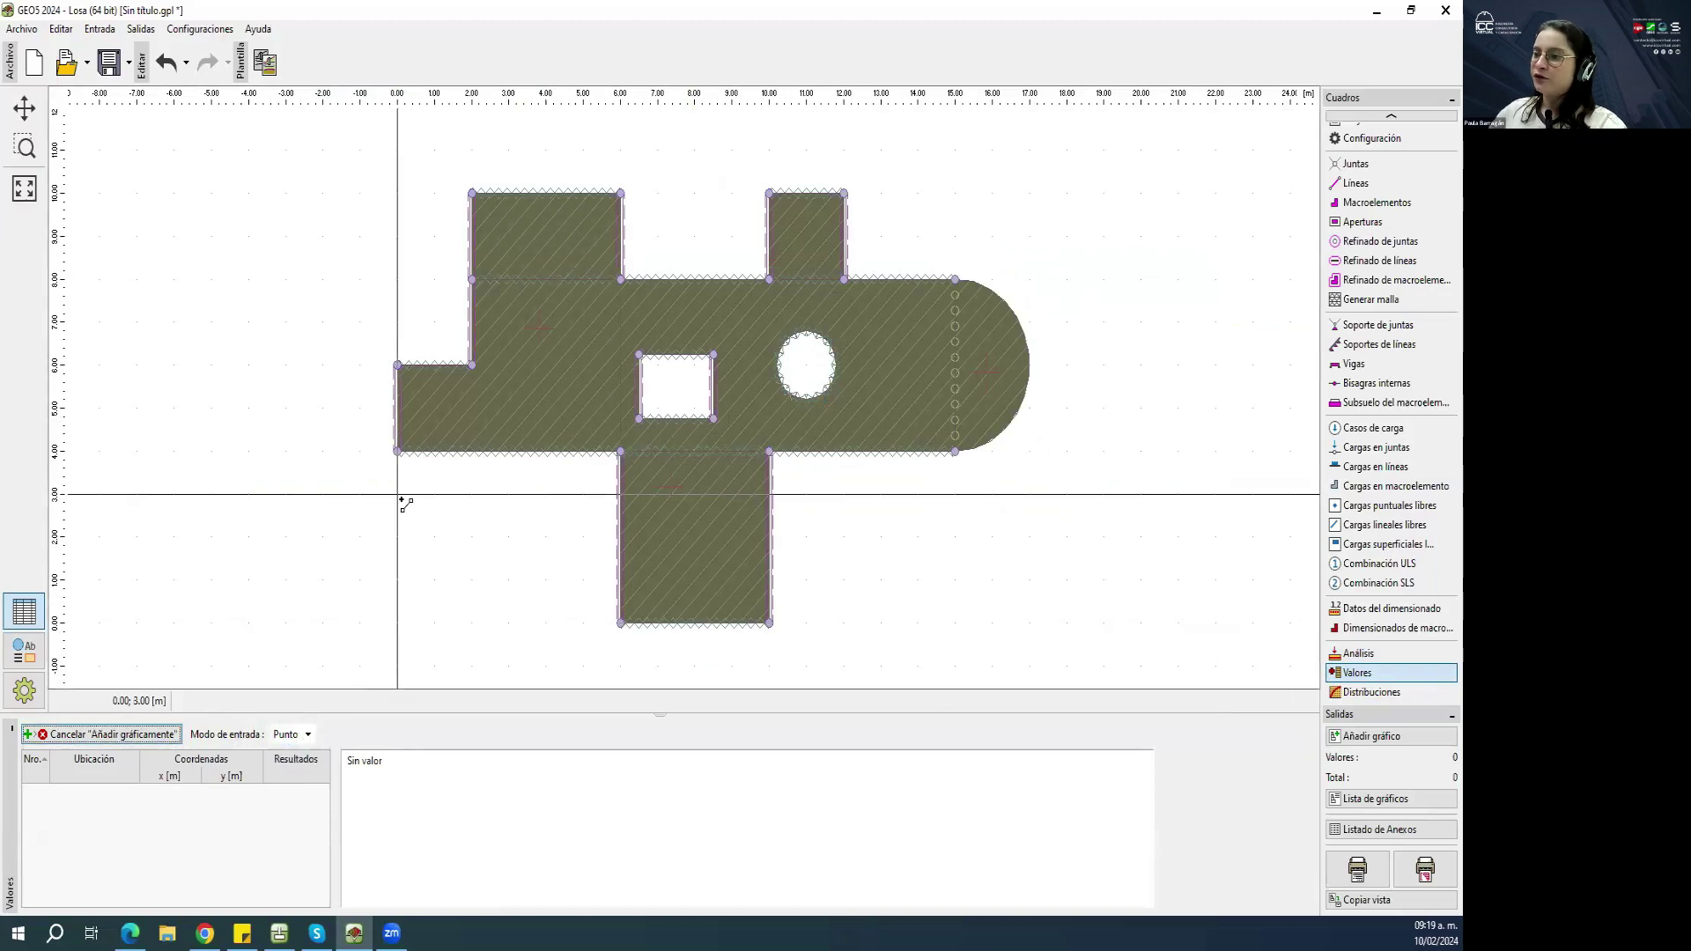
click(509, 408)
click(678, 471)
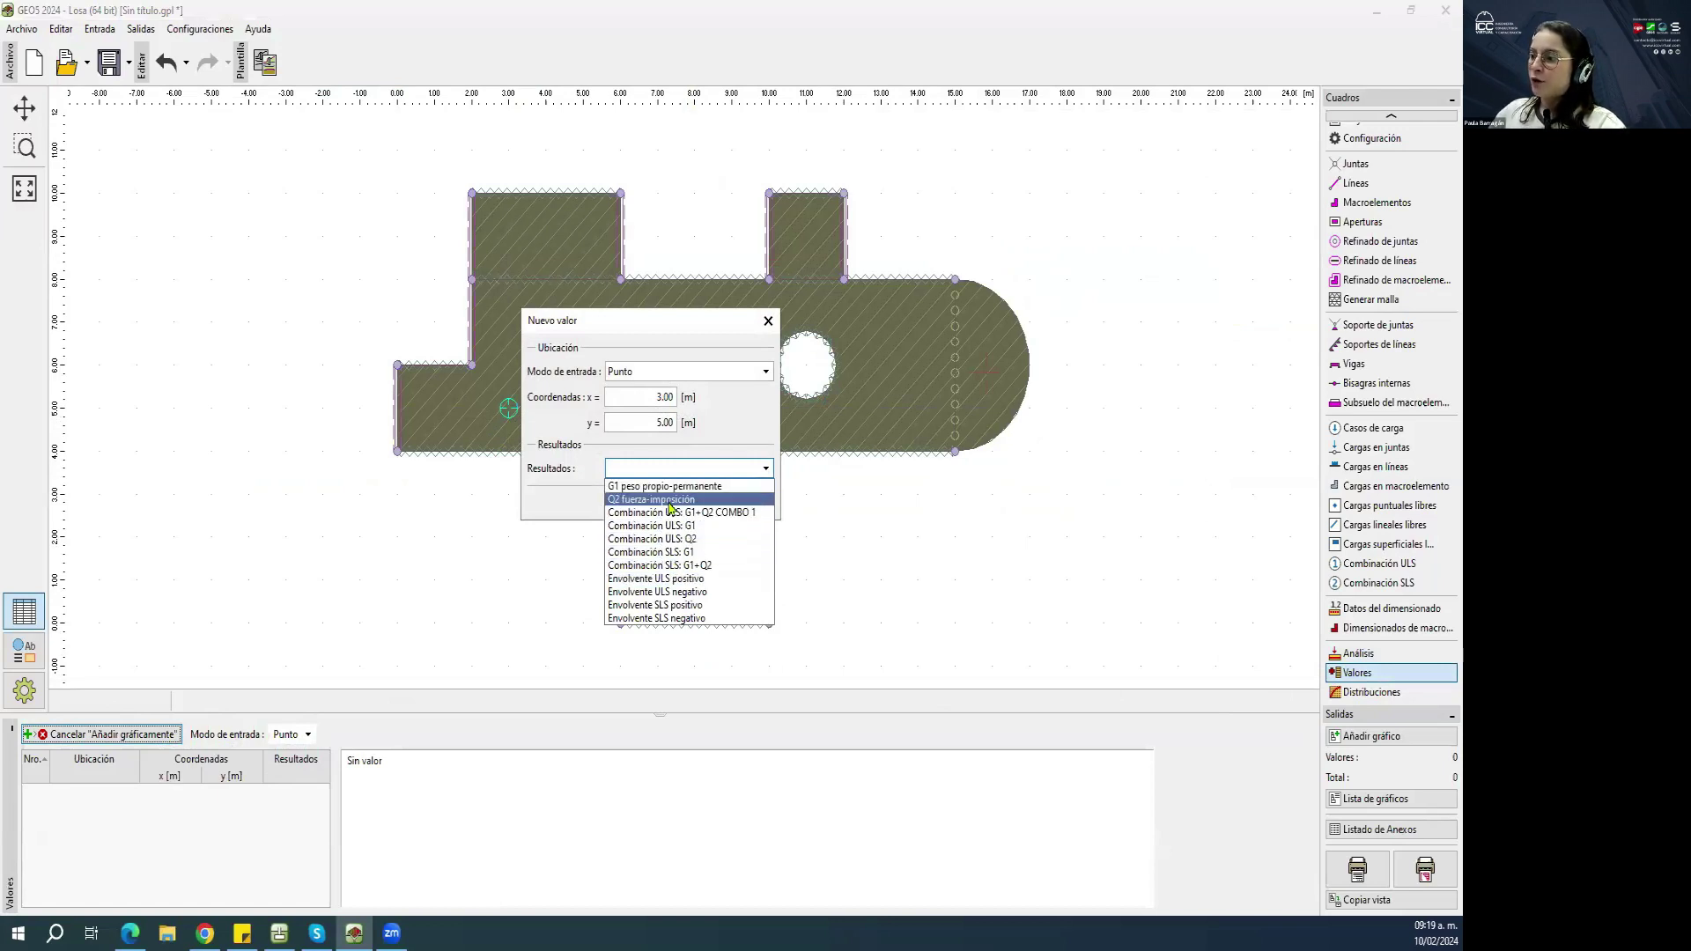
click(685, 590)
click(686, 504)
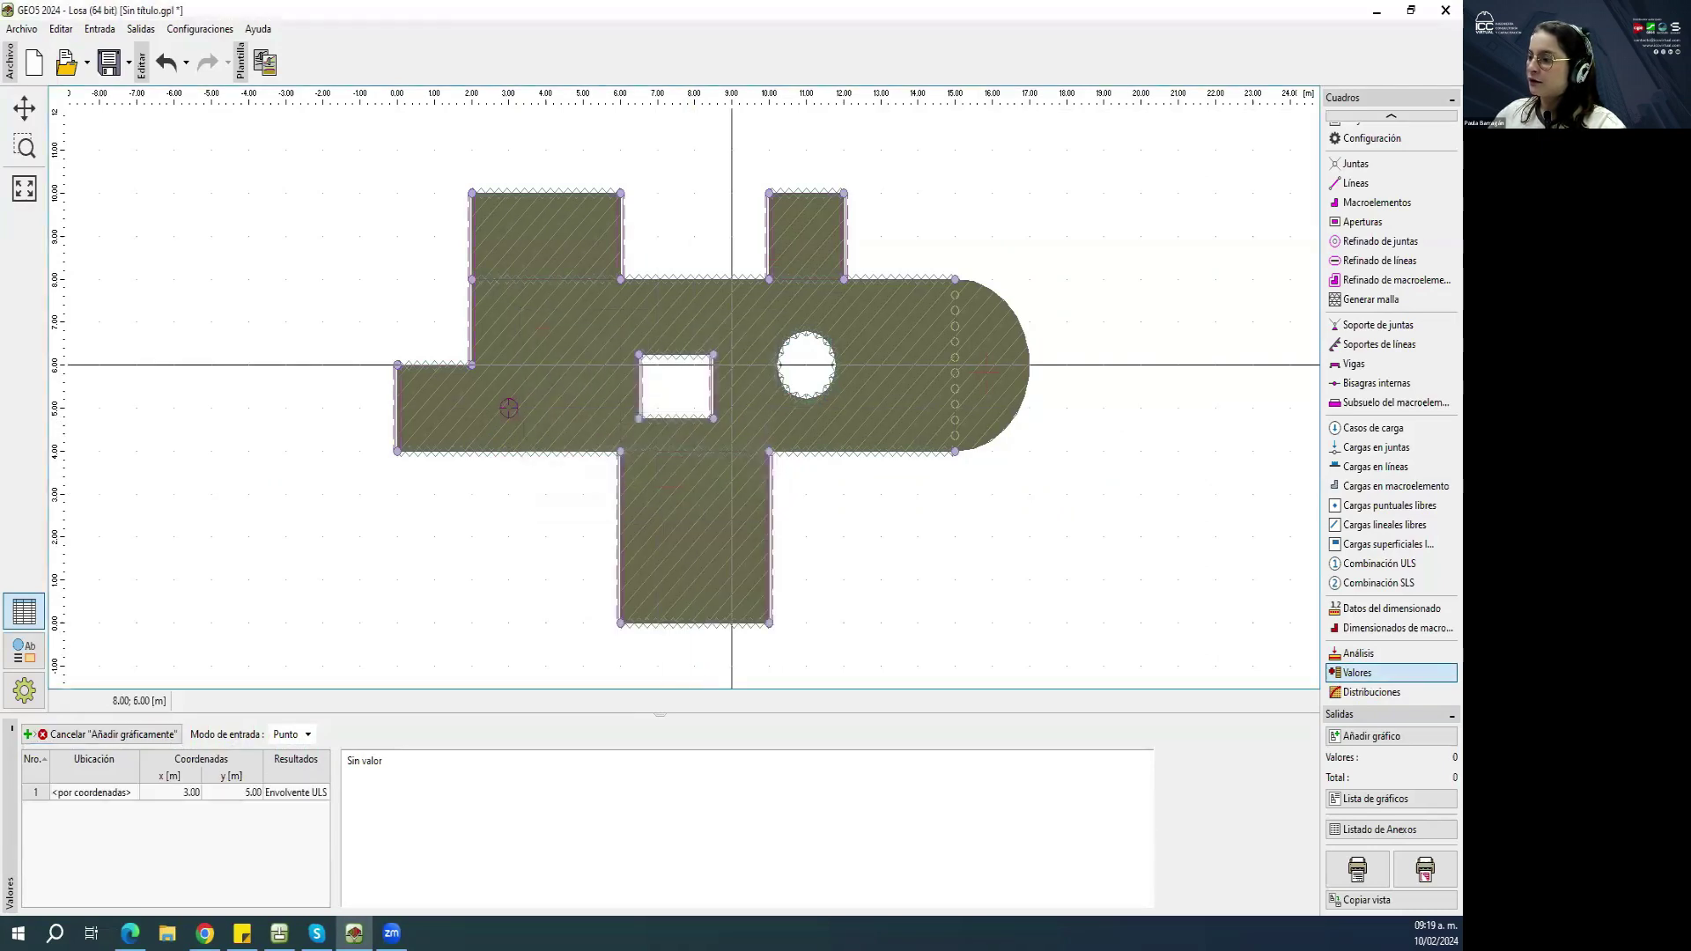
key(Escape)
click(214, 795)
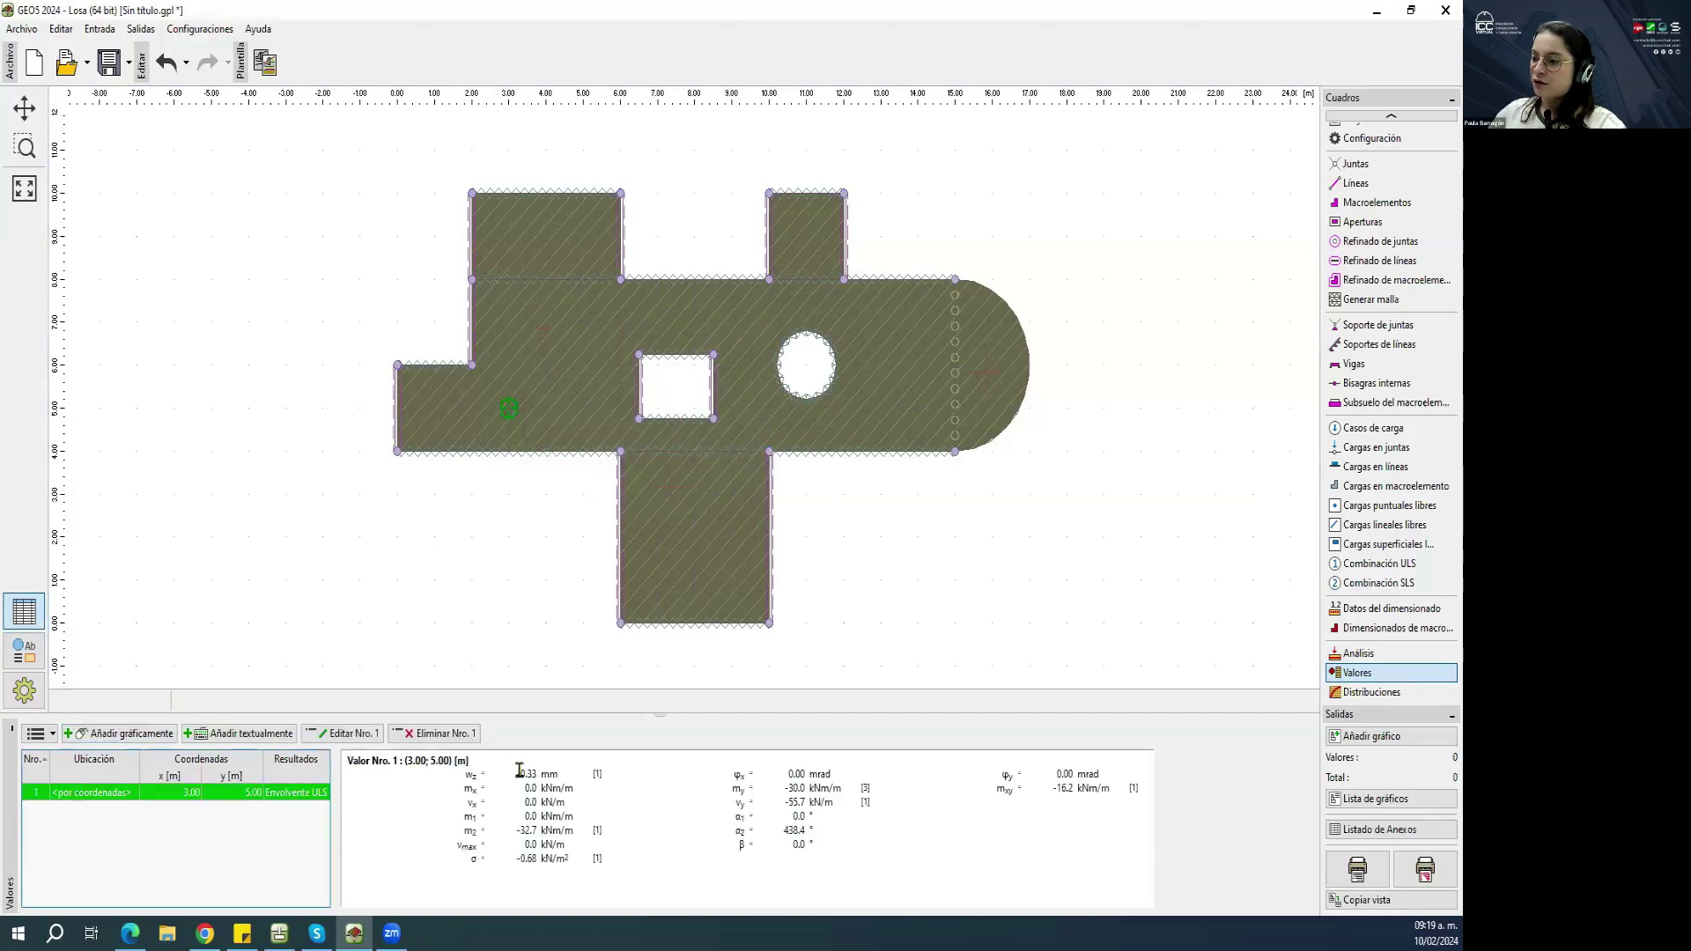
Check the result variables available for the analysis contours, keeping Desviación wz selected.
click(1337, 656)
click(401, 98)
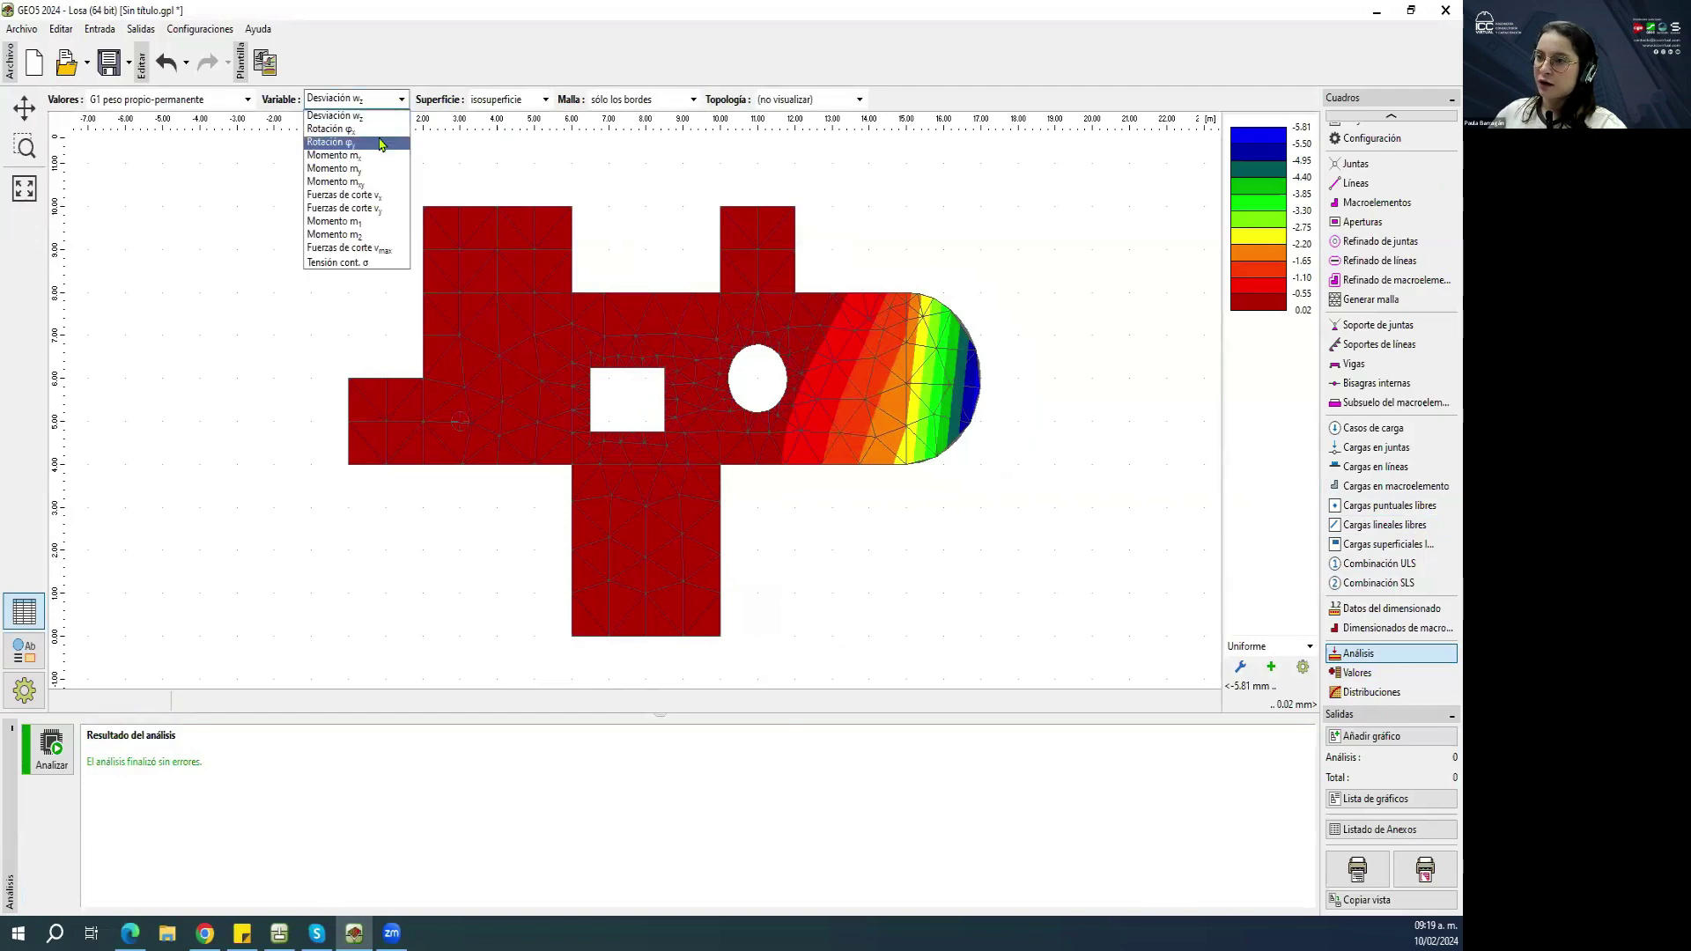
click(344, 114)
Add a result value at the joint at 0.00, 4.00 m for Combinación ULS: G1+Q2 COMBO 1, and redisplay the first point's results.
click(1356, 673)
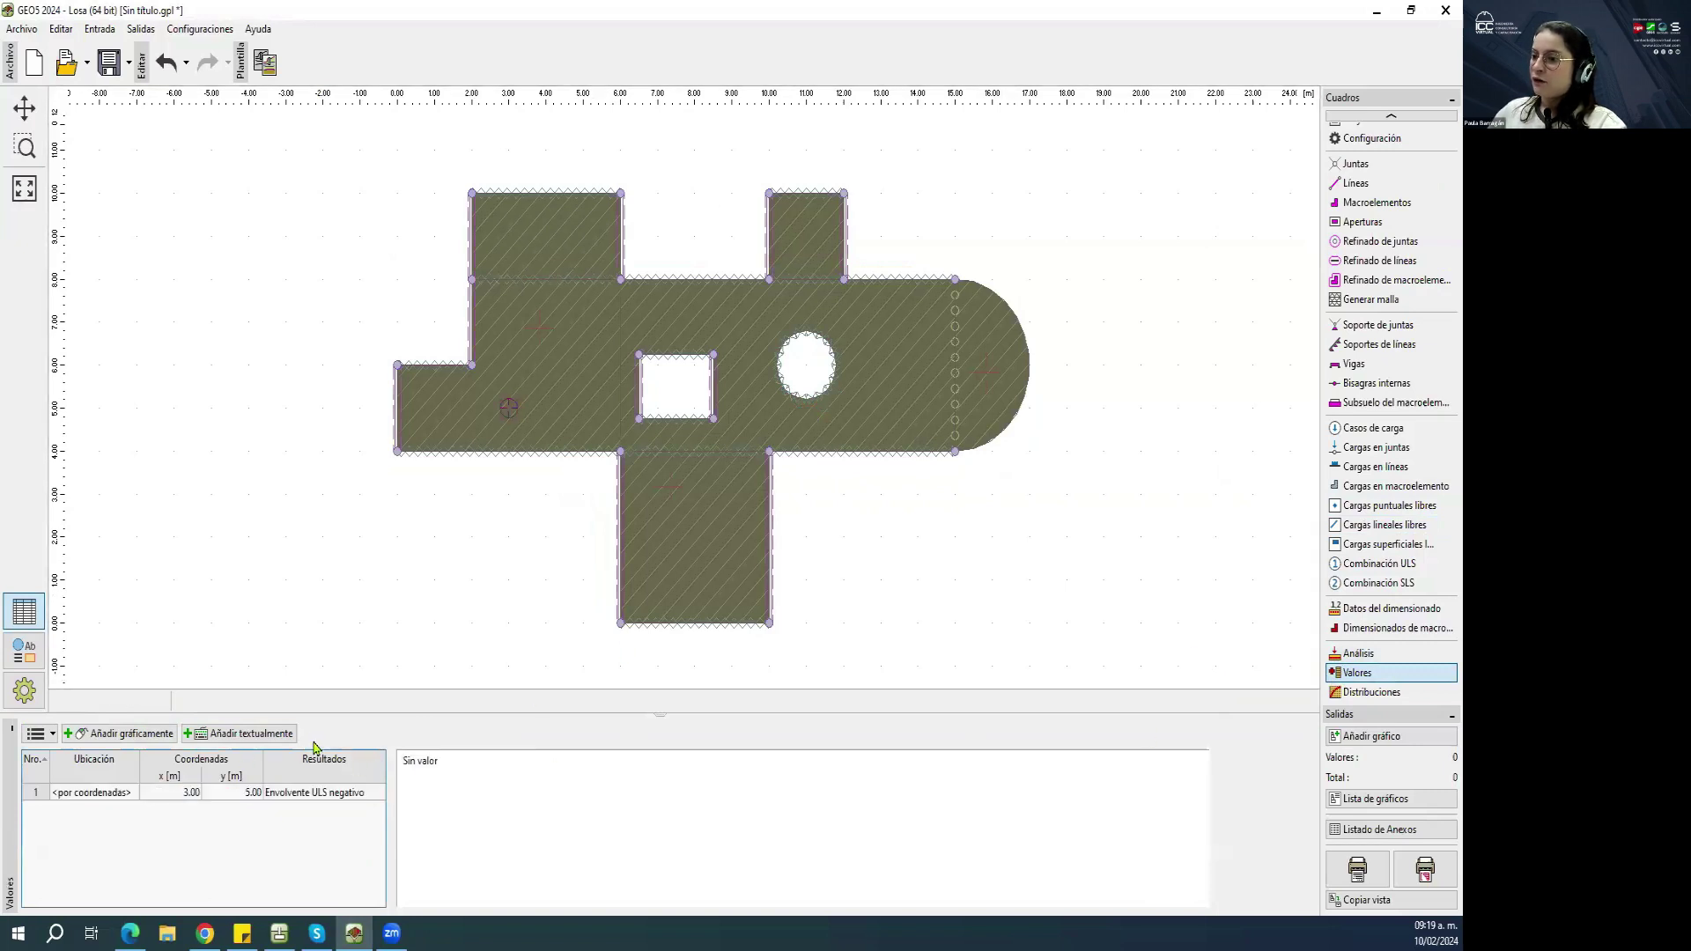
click(120, 734)
click(291, 734)
click(287, 763)
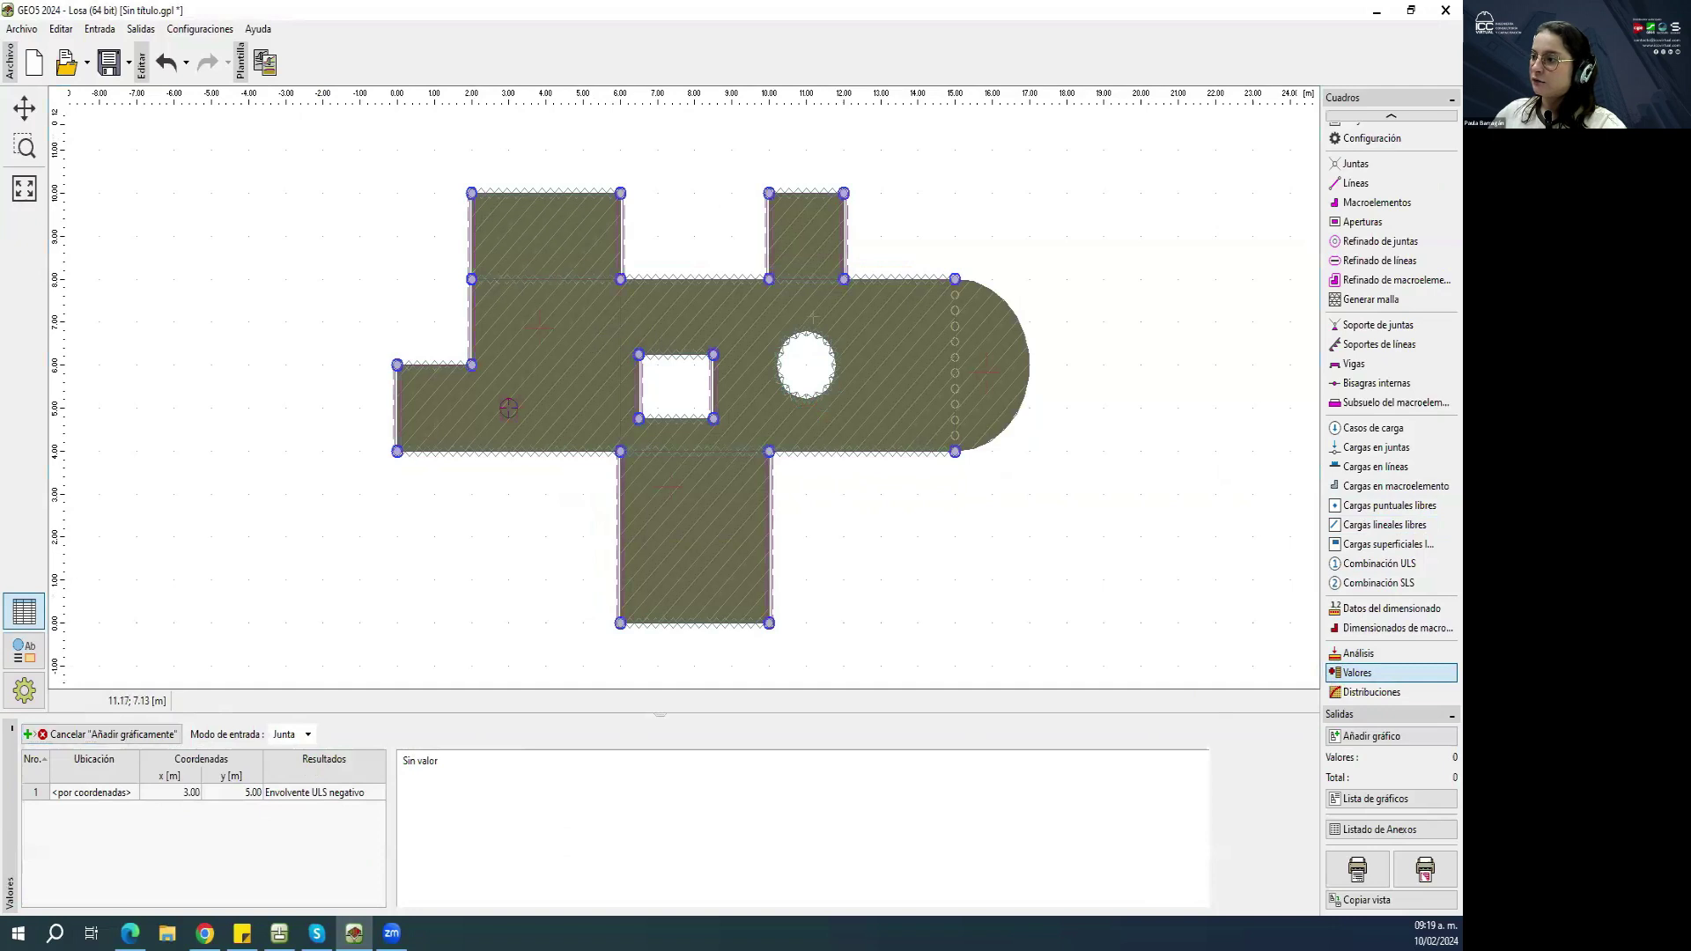
click(398, 452)
click(541, 515)
click(548, 555)
click(544, 540)
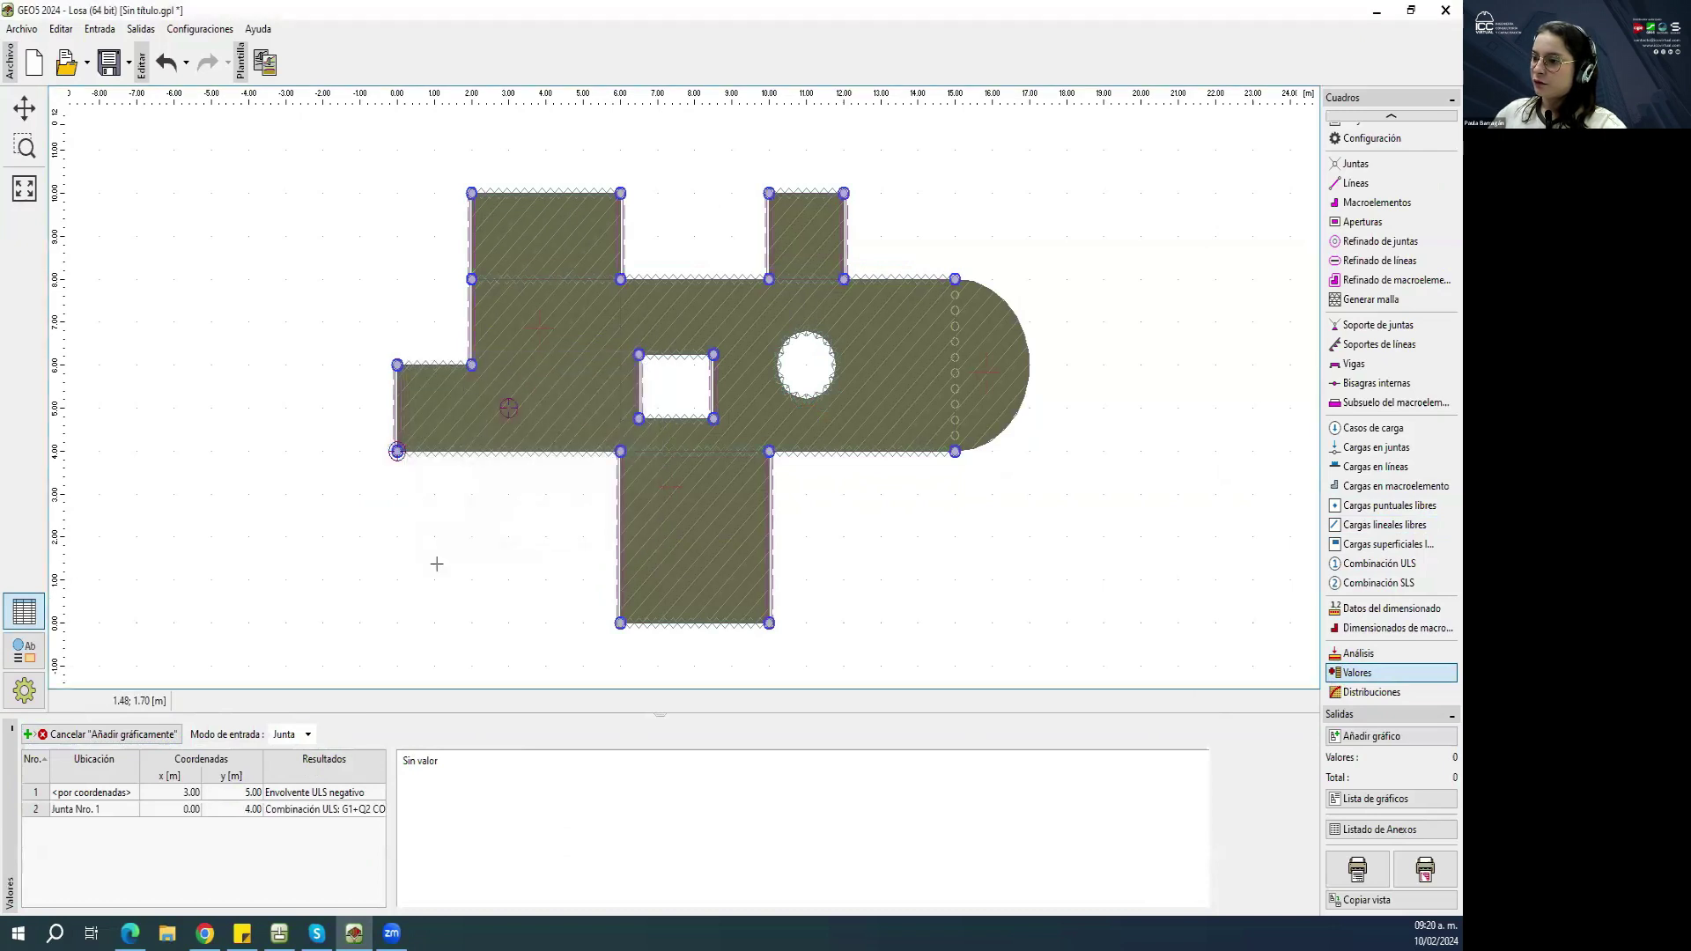
click(130, 794)
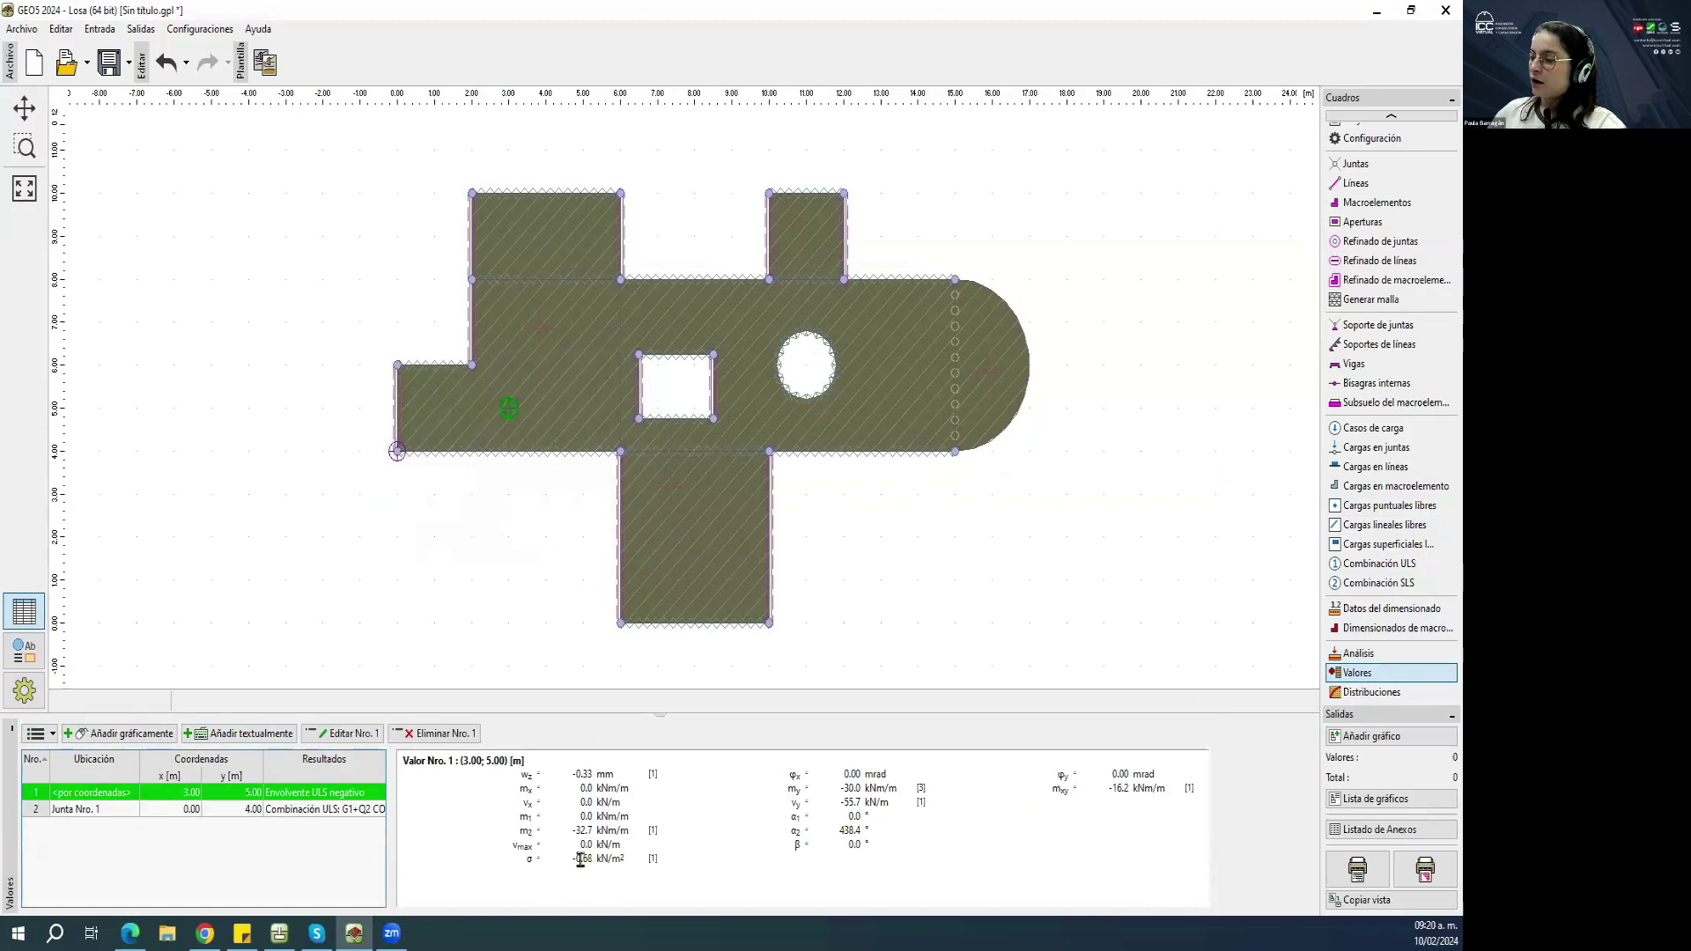
Draw a horizontal distribution segment across the slab from (-1.00; 5.00) to (18.00; 5.00) m.
click(1360, 693)
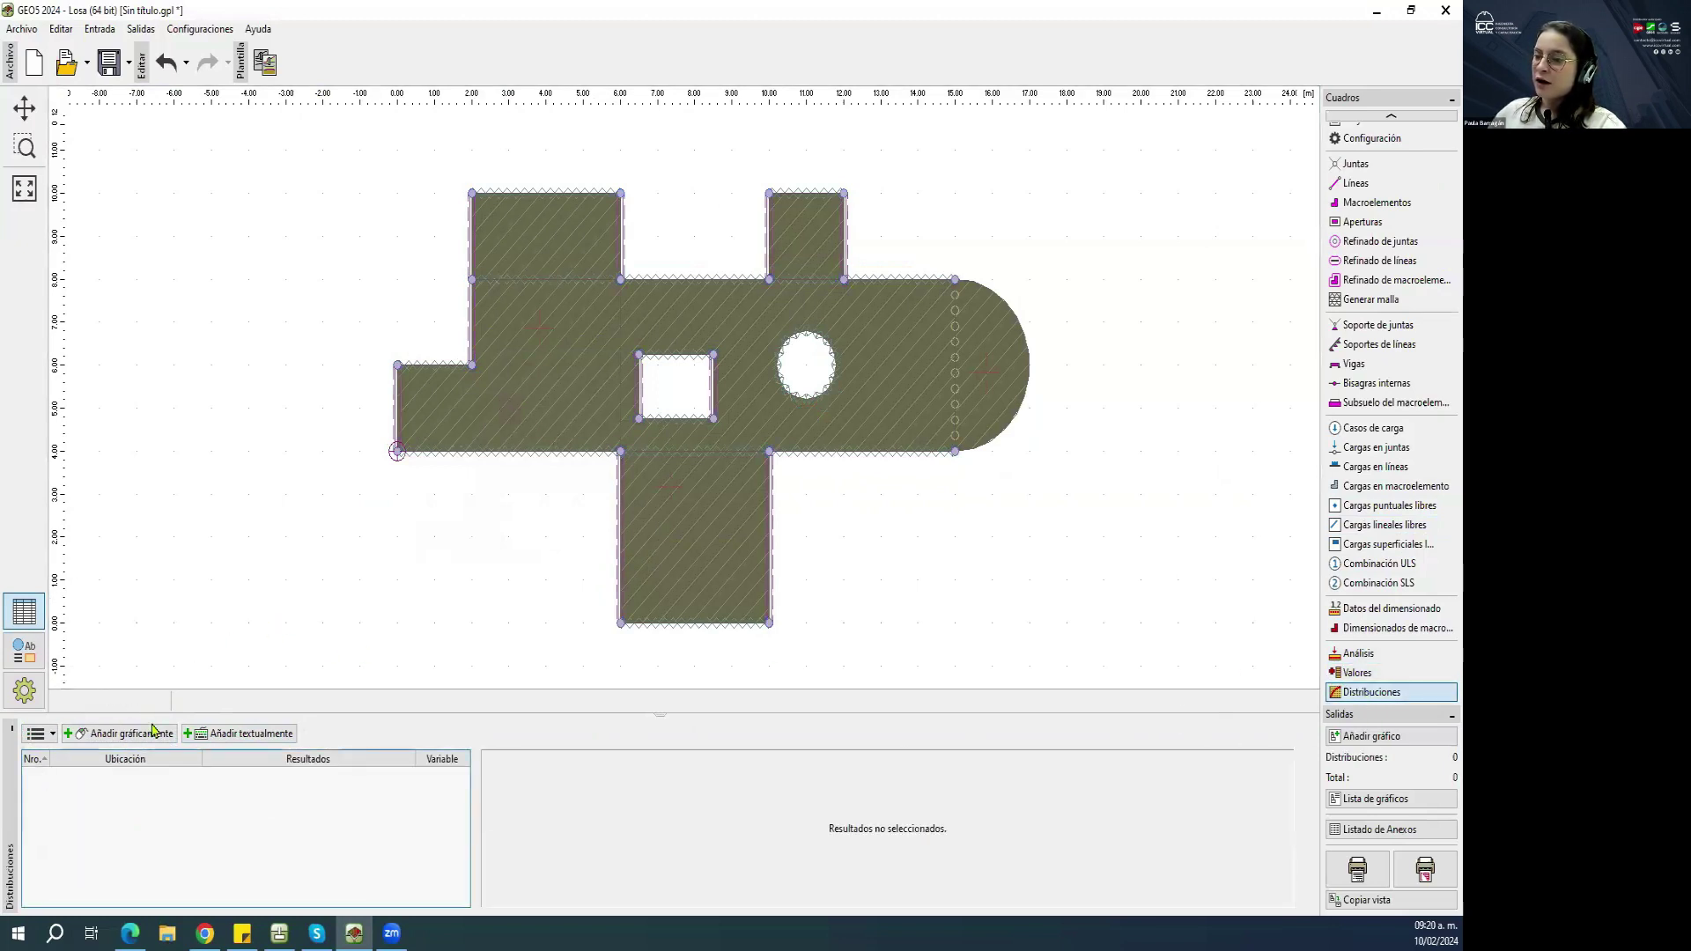
click(124, 734)
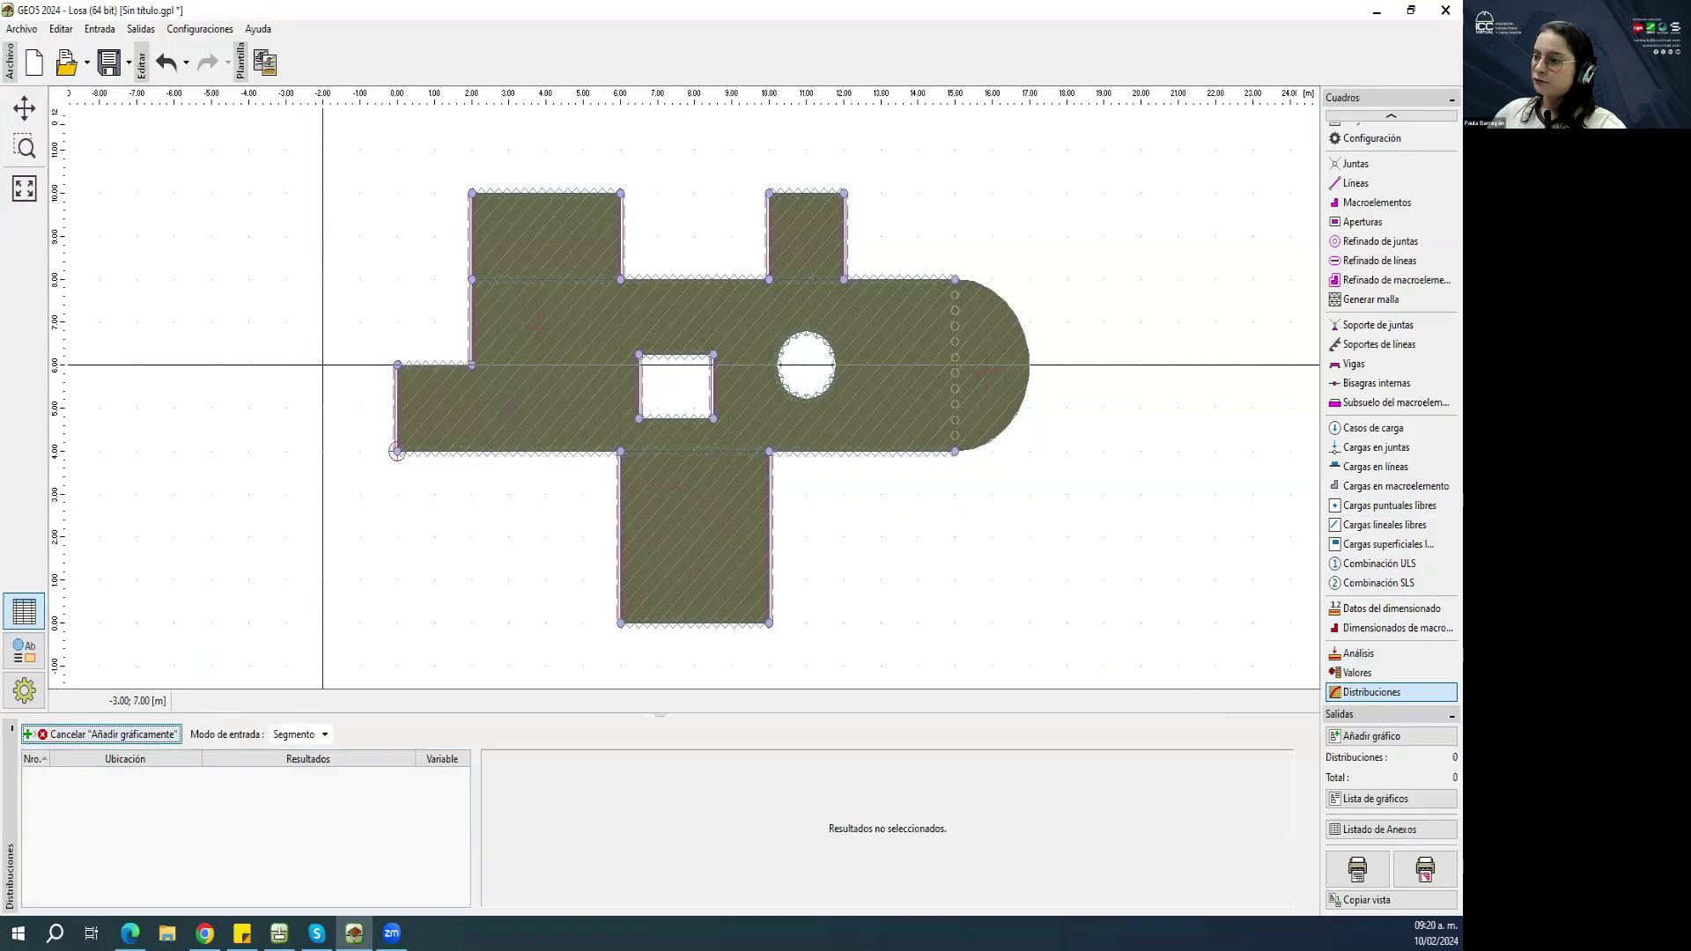
click(396, 408)
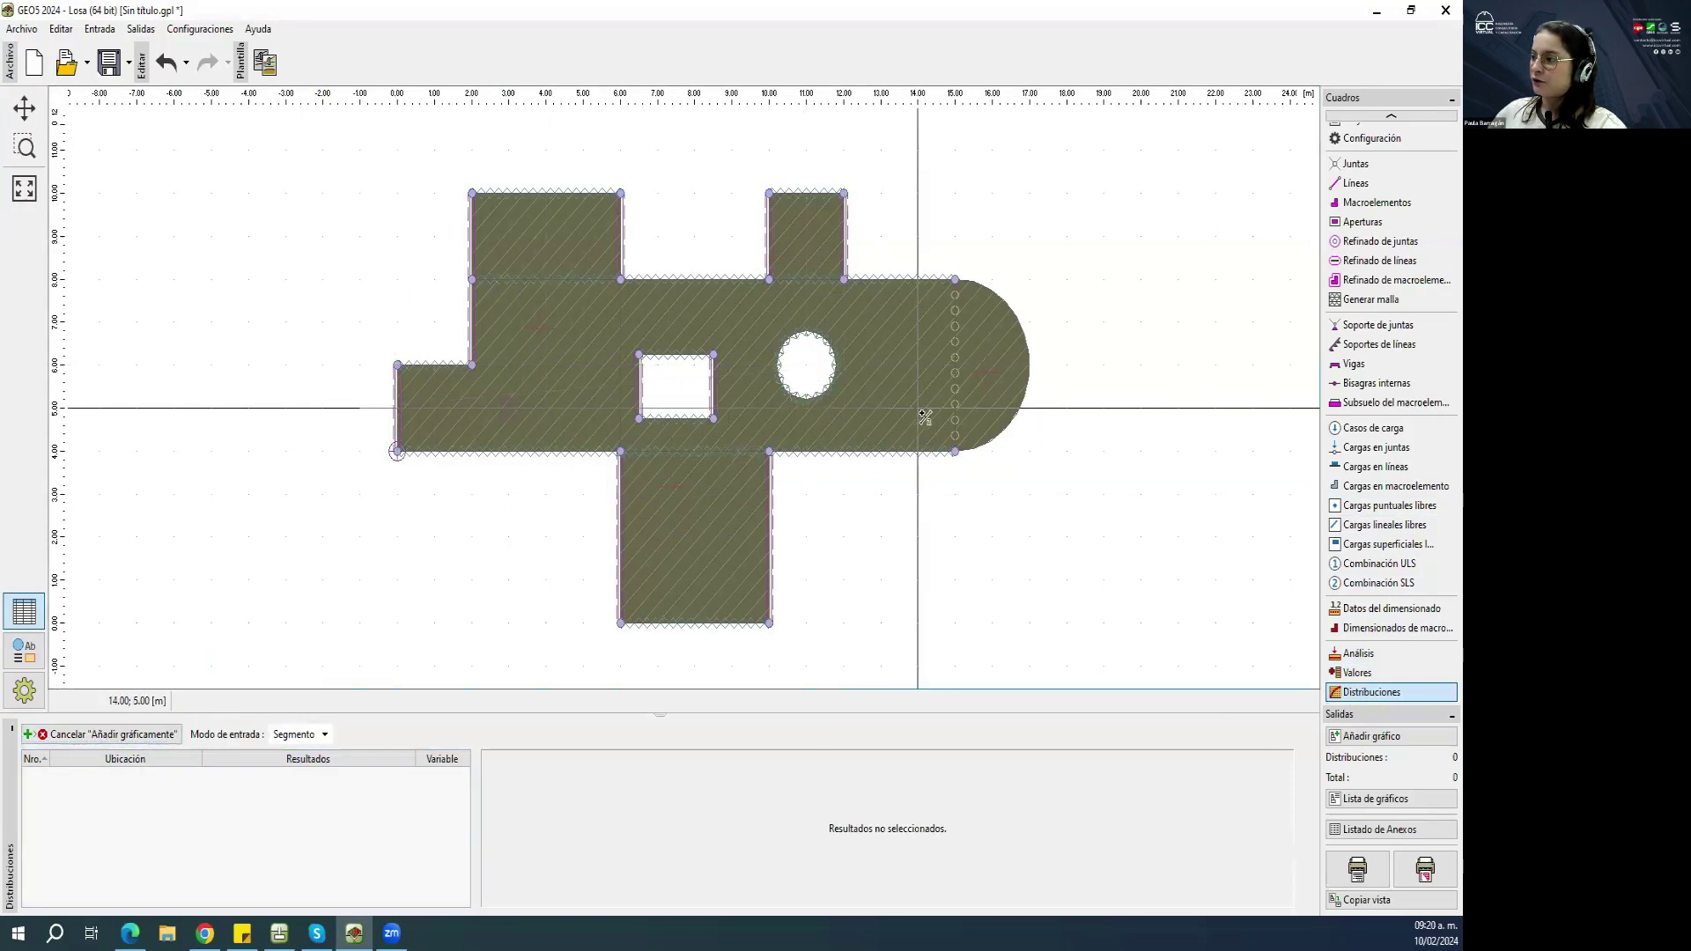
click(1061, 412)
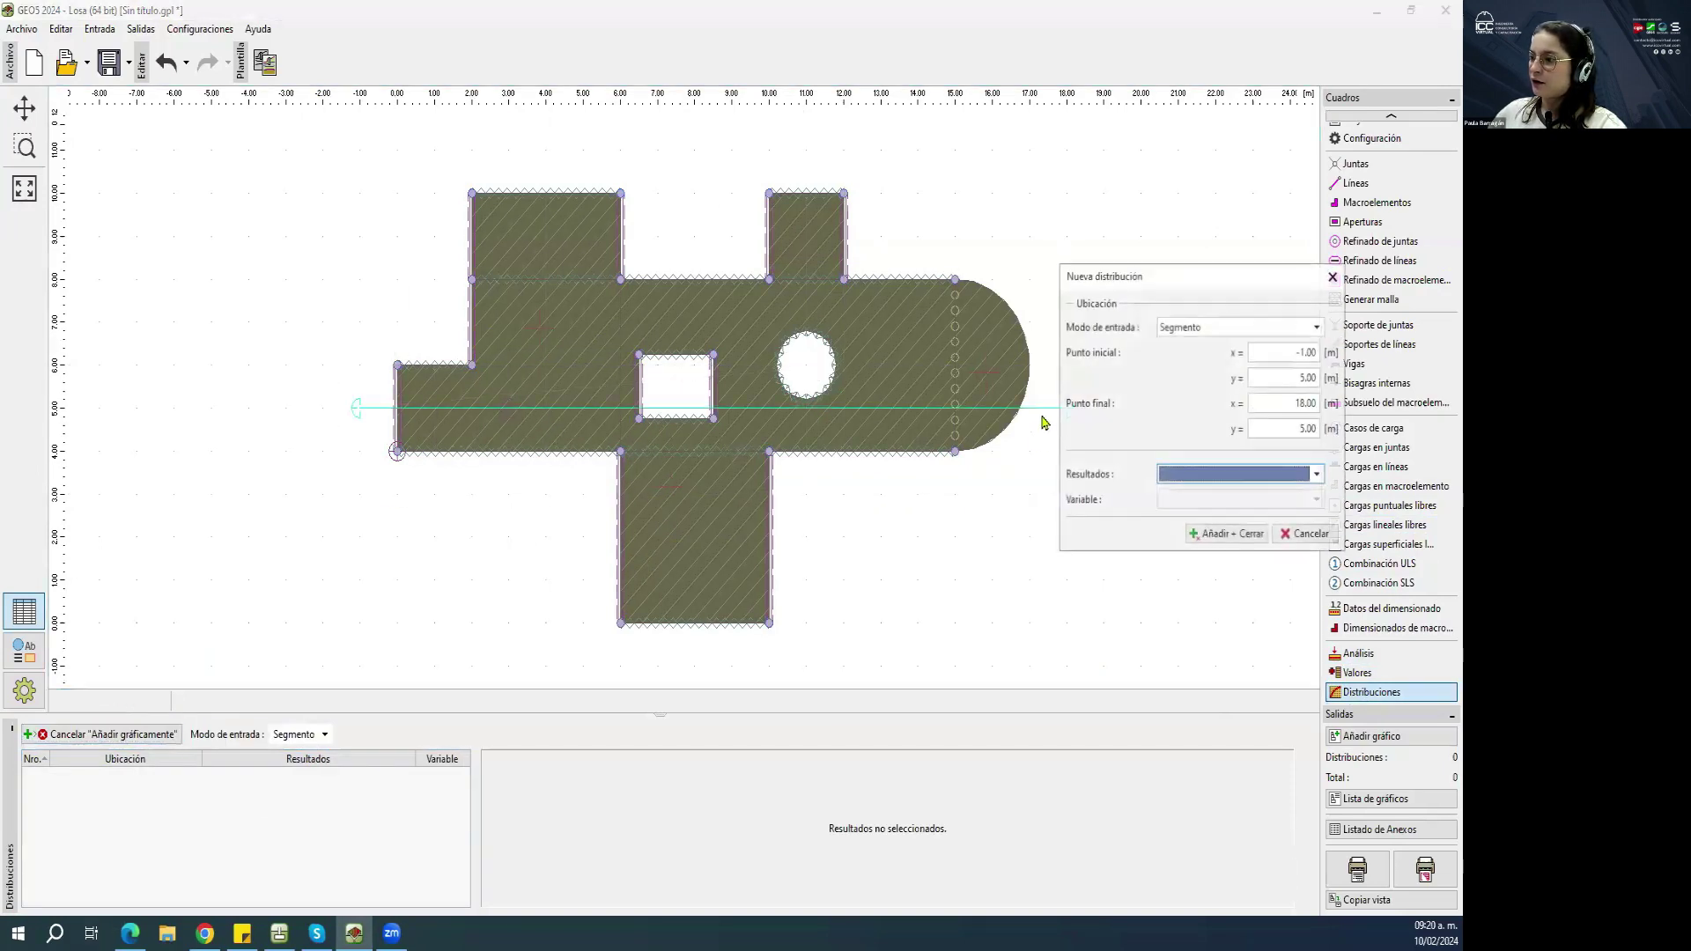
Add the distribution with Q2 fuerza-imposición results and shear force vmax as the variable, and finish adding distributions.
click(1194, 480)
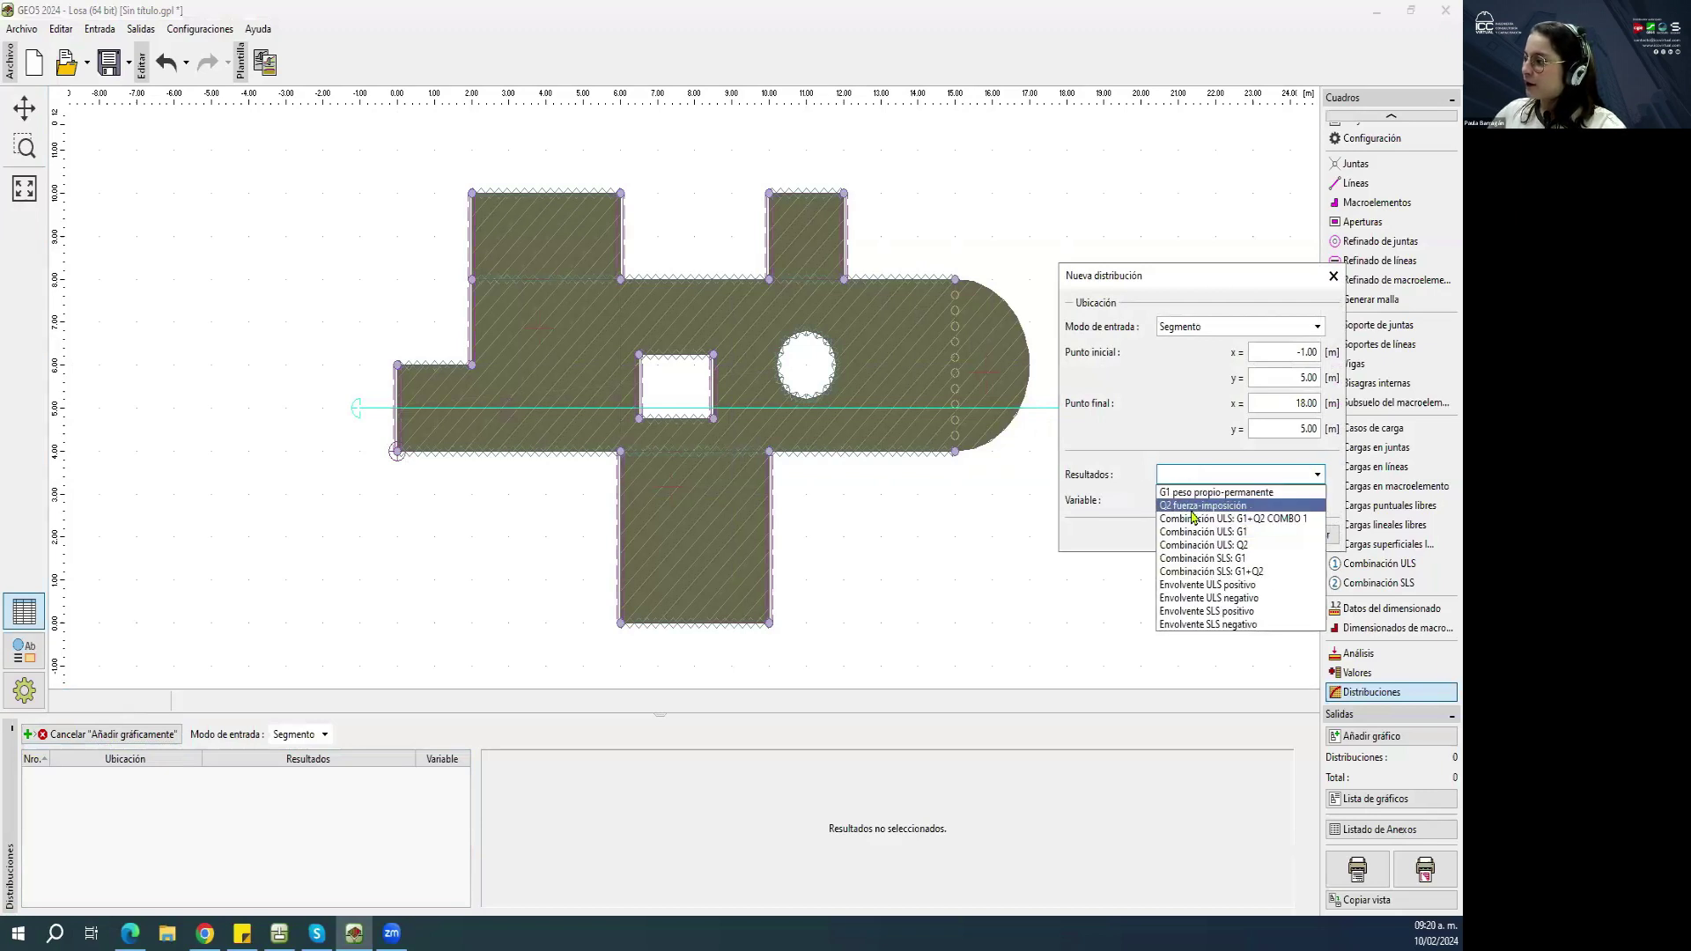
click(1193, 509)
click(1198, 501)
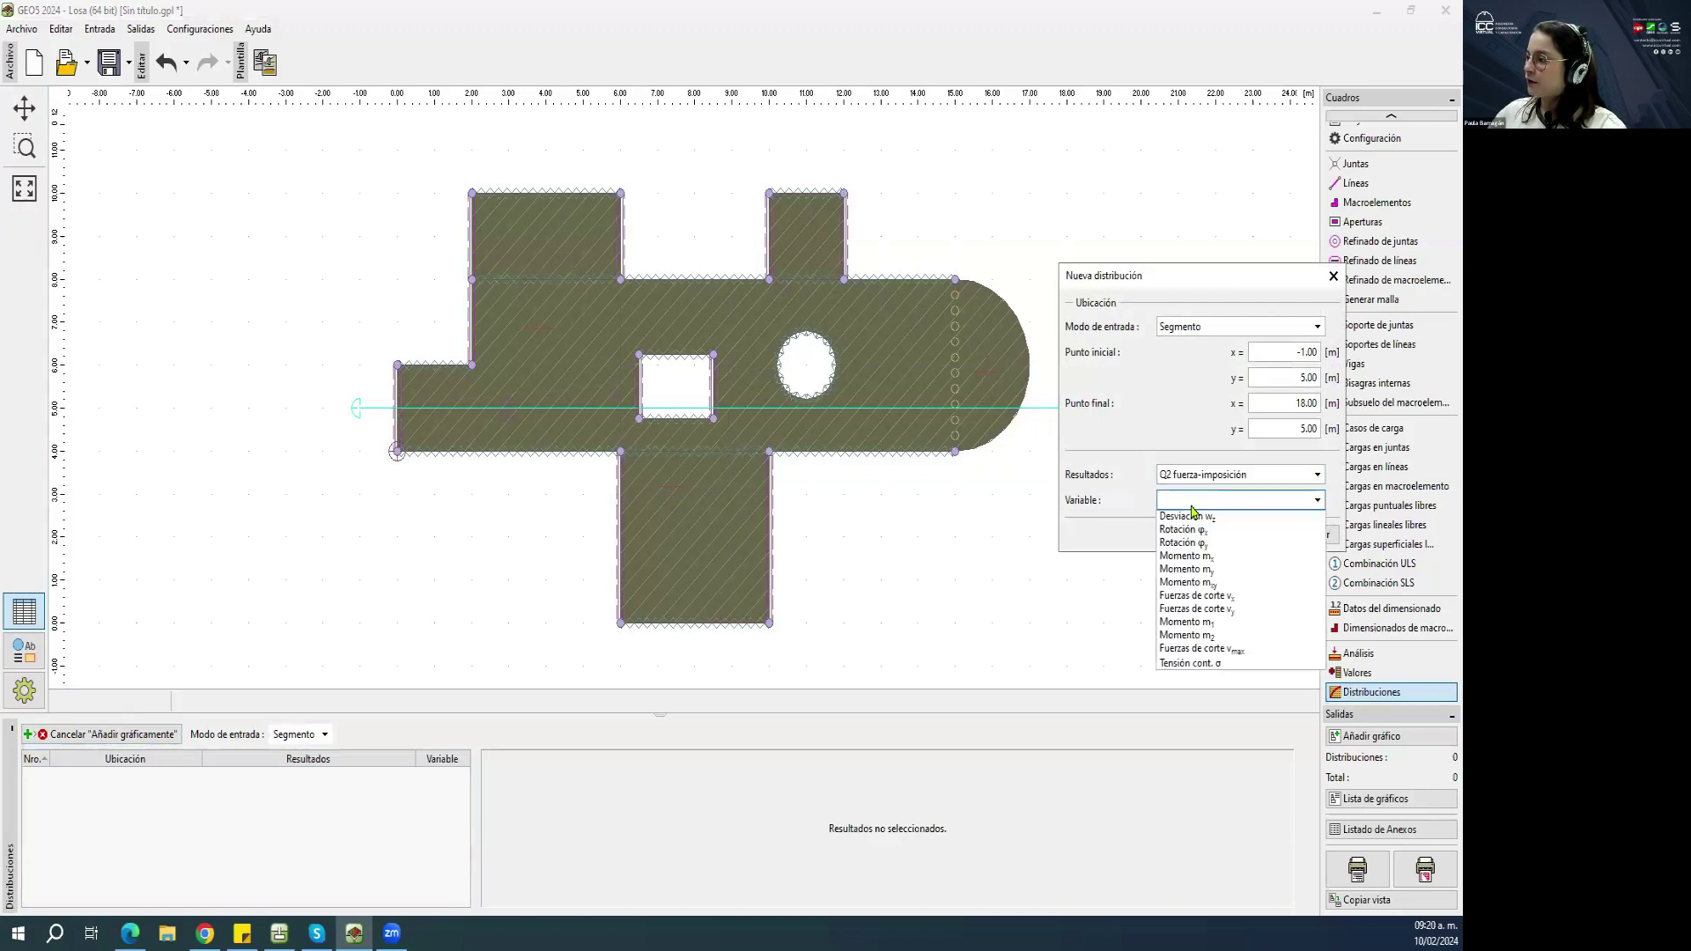
click(1200, 503)
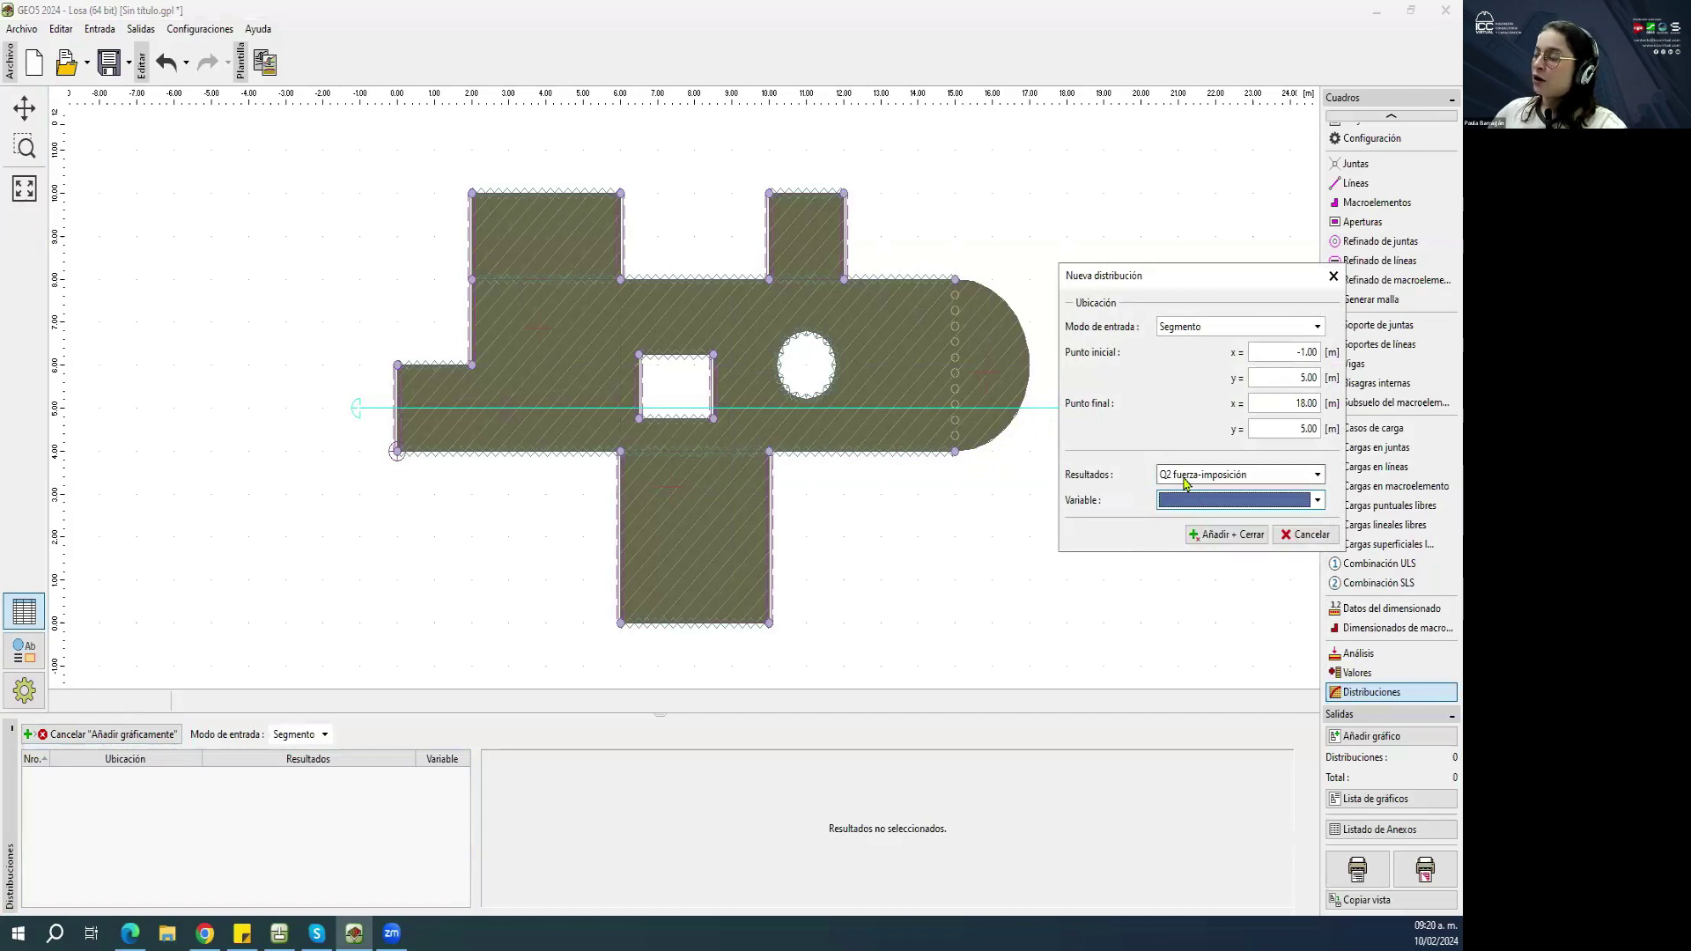
click(1186, 504)
click(1203, 563)
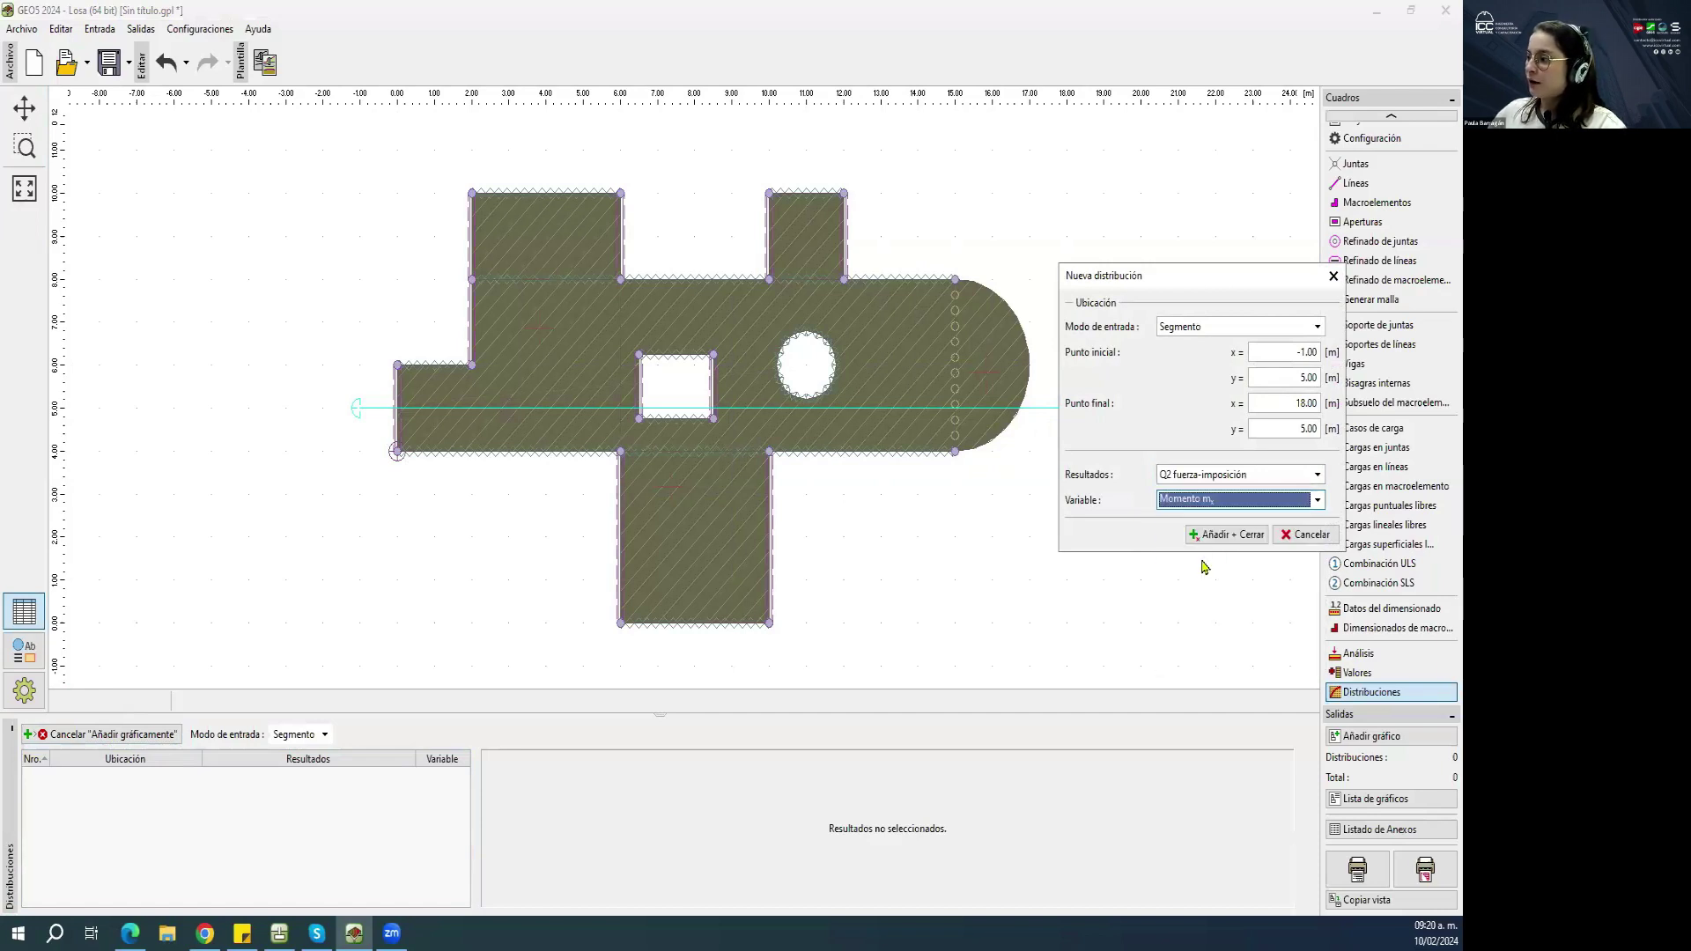
click(1191, 505)
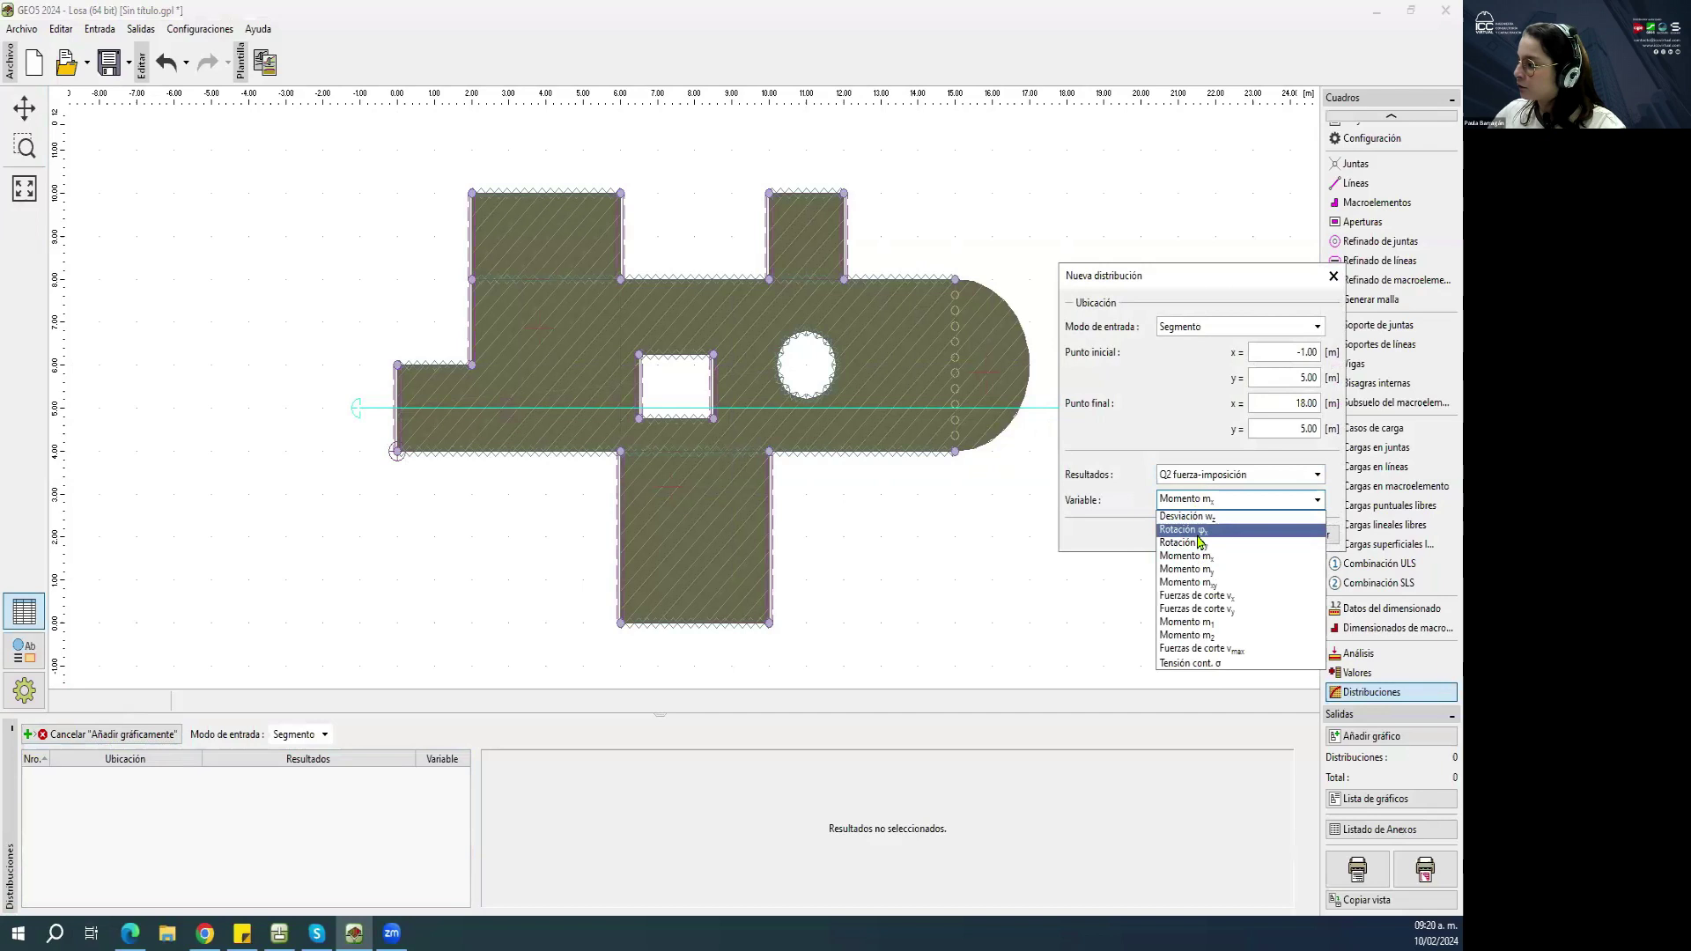
click(1218, 650)
click(1227, 535)
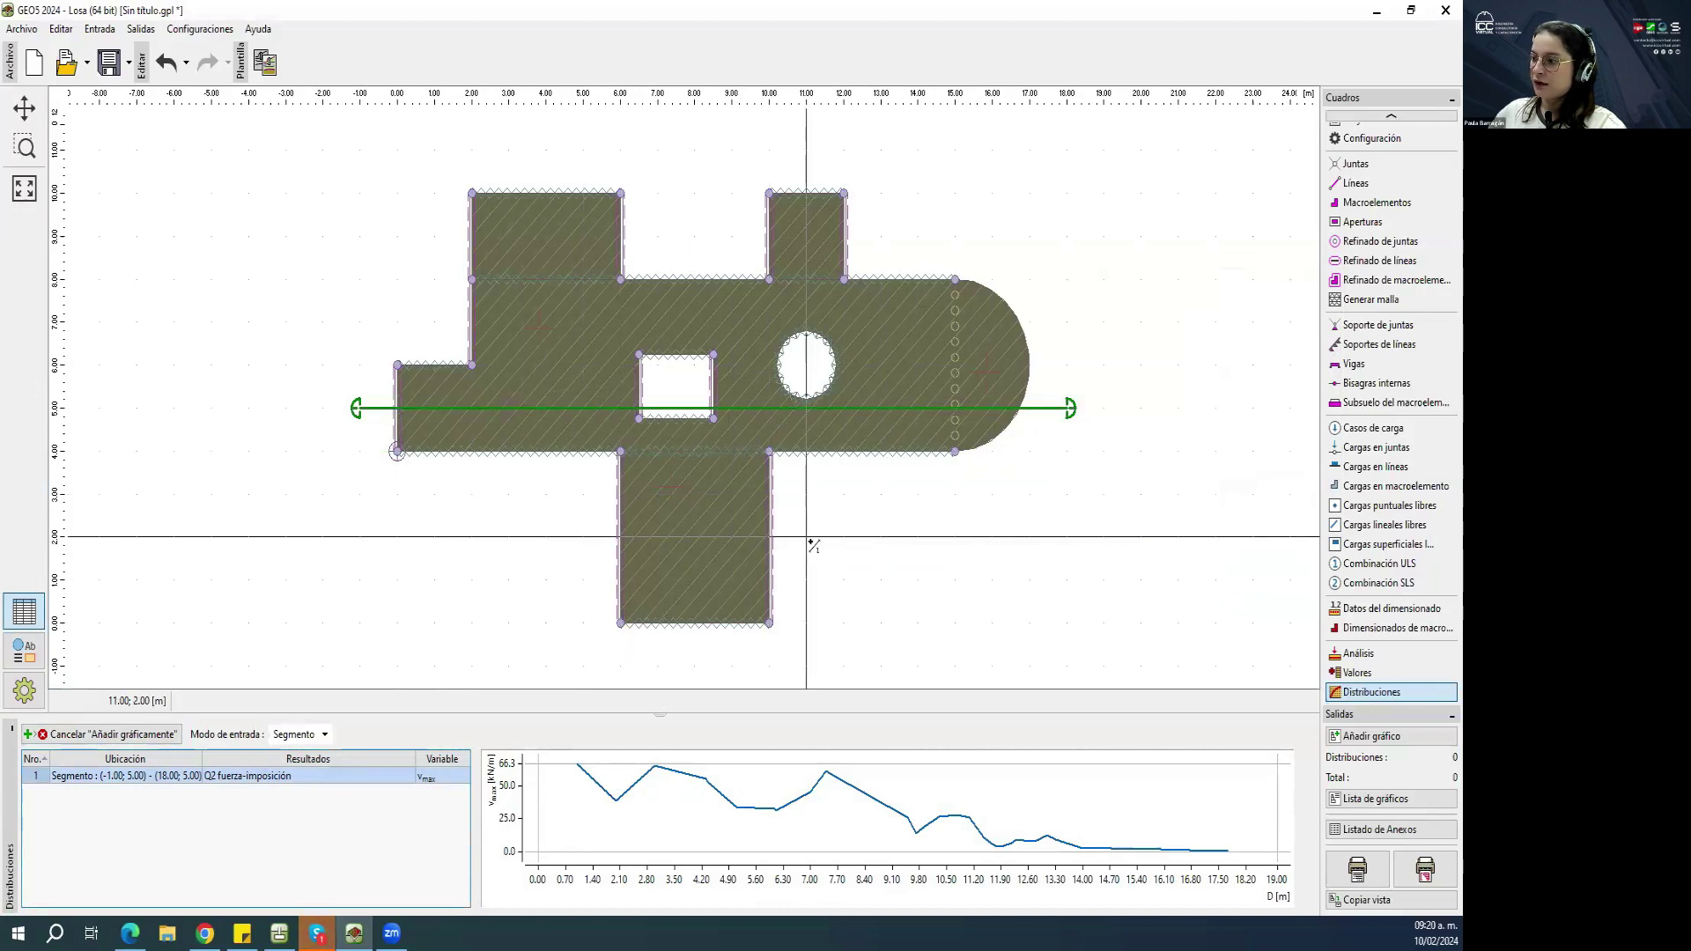
click(284, 741)
click(295, 751)
click(132, 735)
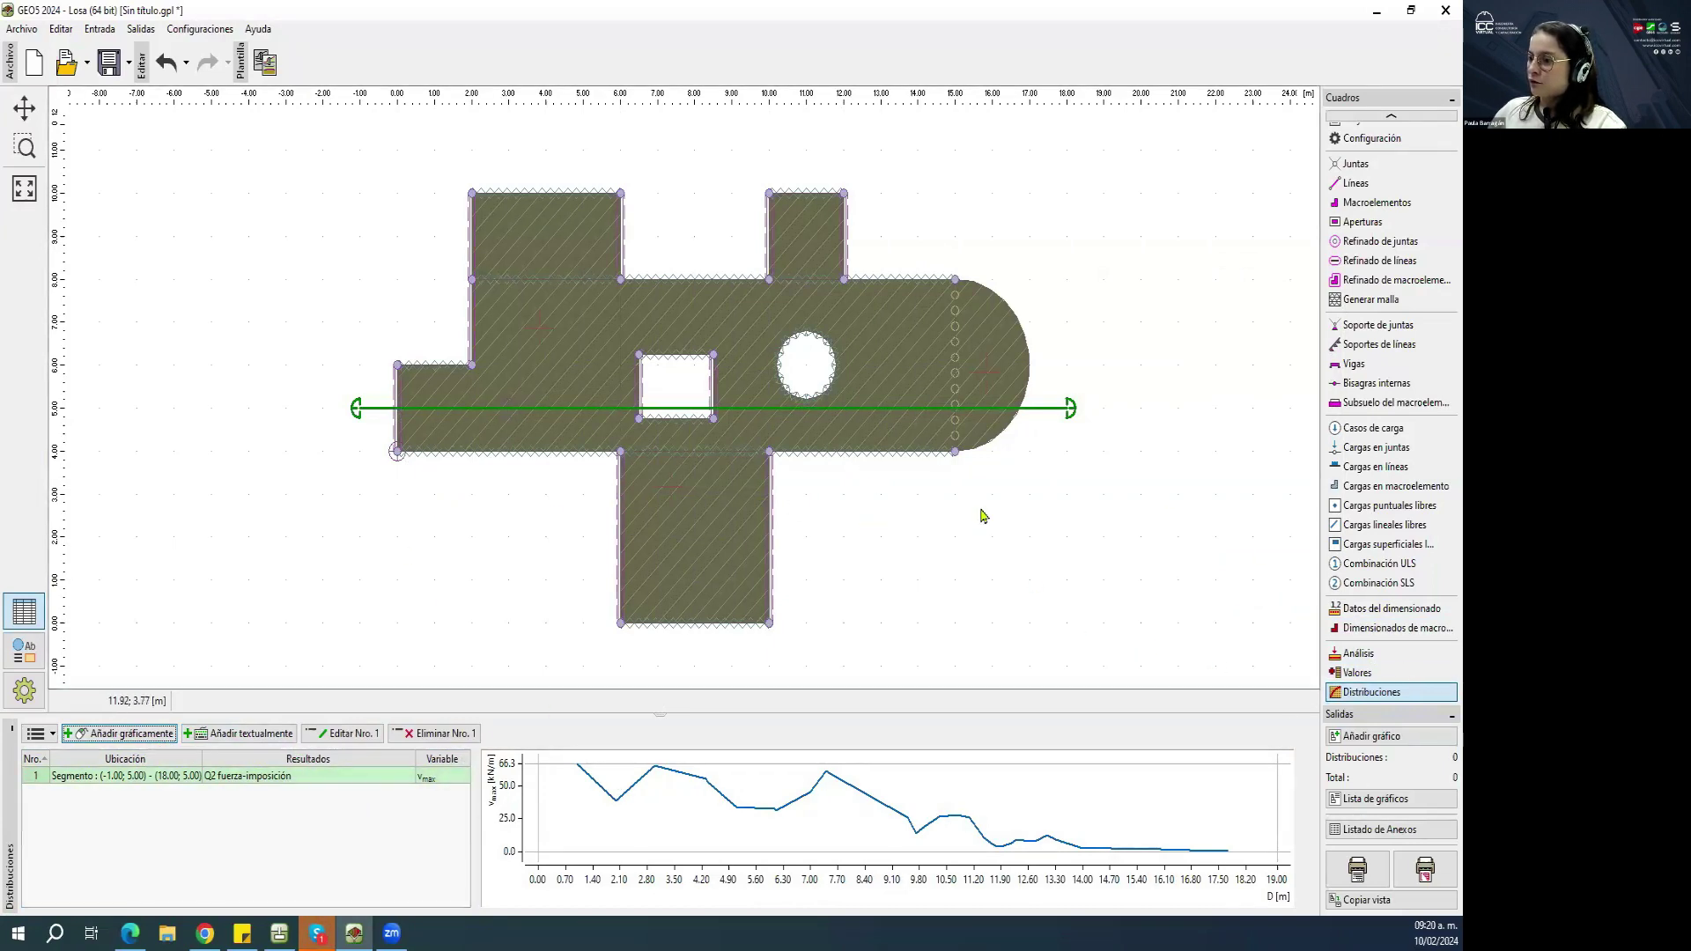
Review the printable calculation report, covering geometry, materials, loads, combinations and point values, and close it.
click(1357, 869)
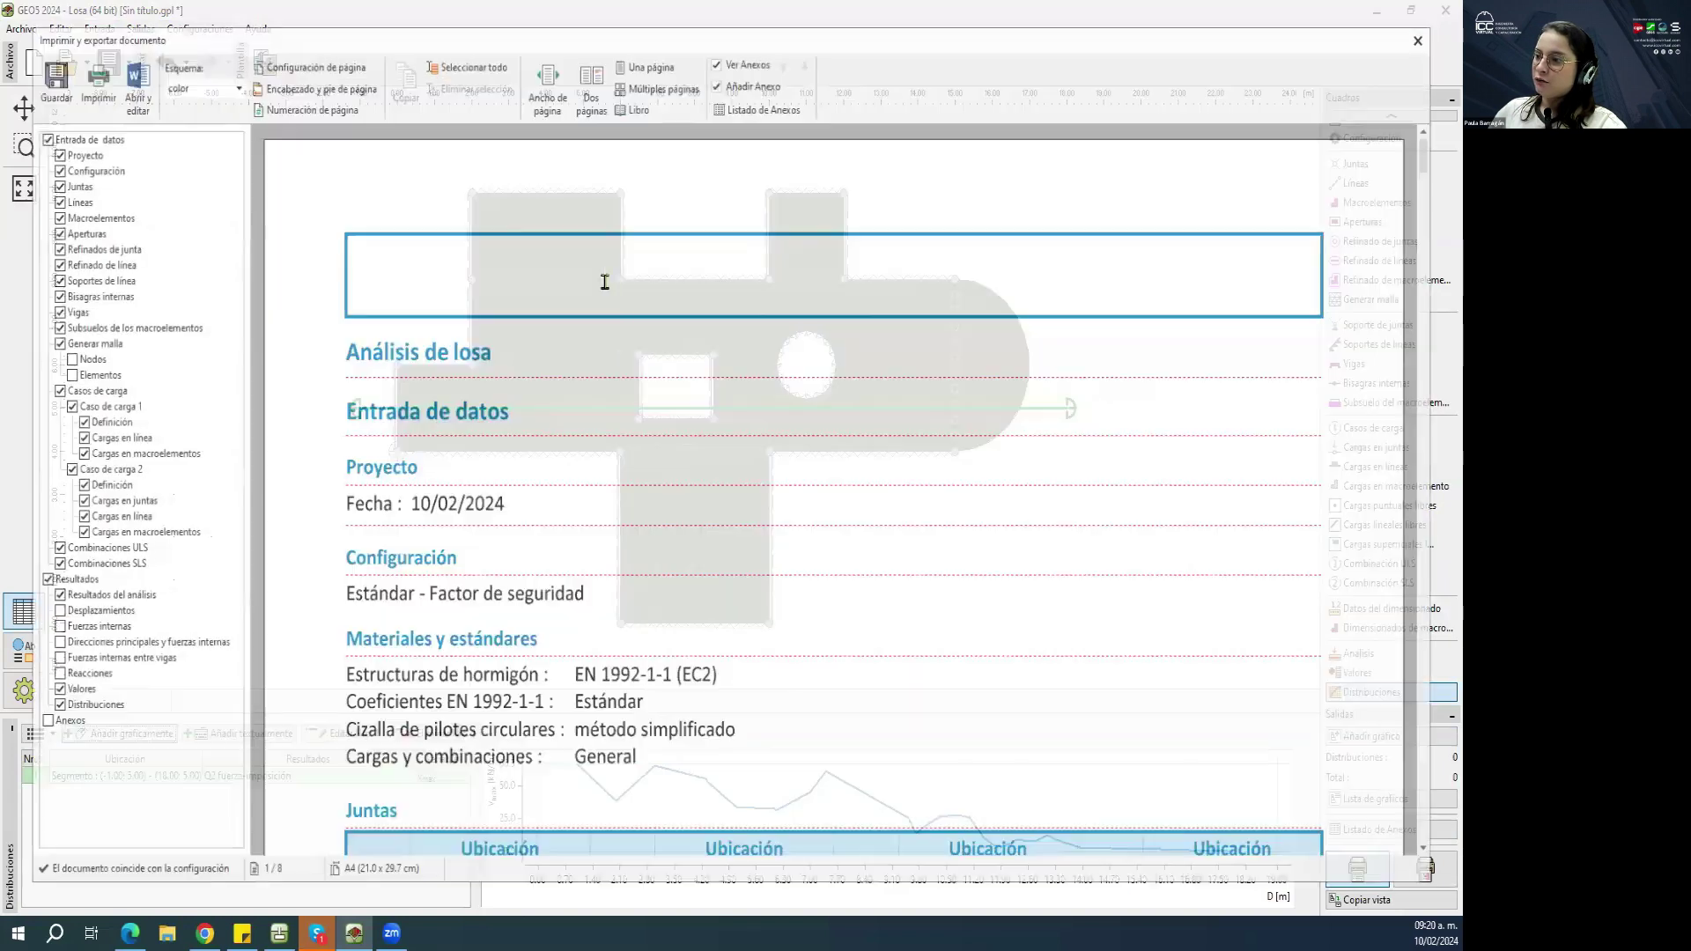
scroll(605, 282, down, 15)
scroll(531, 346, up, 5)
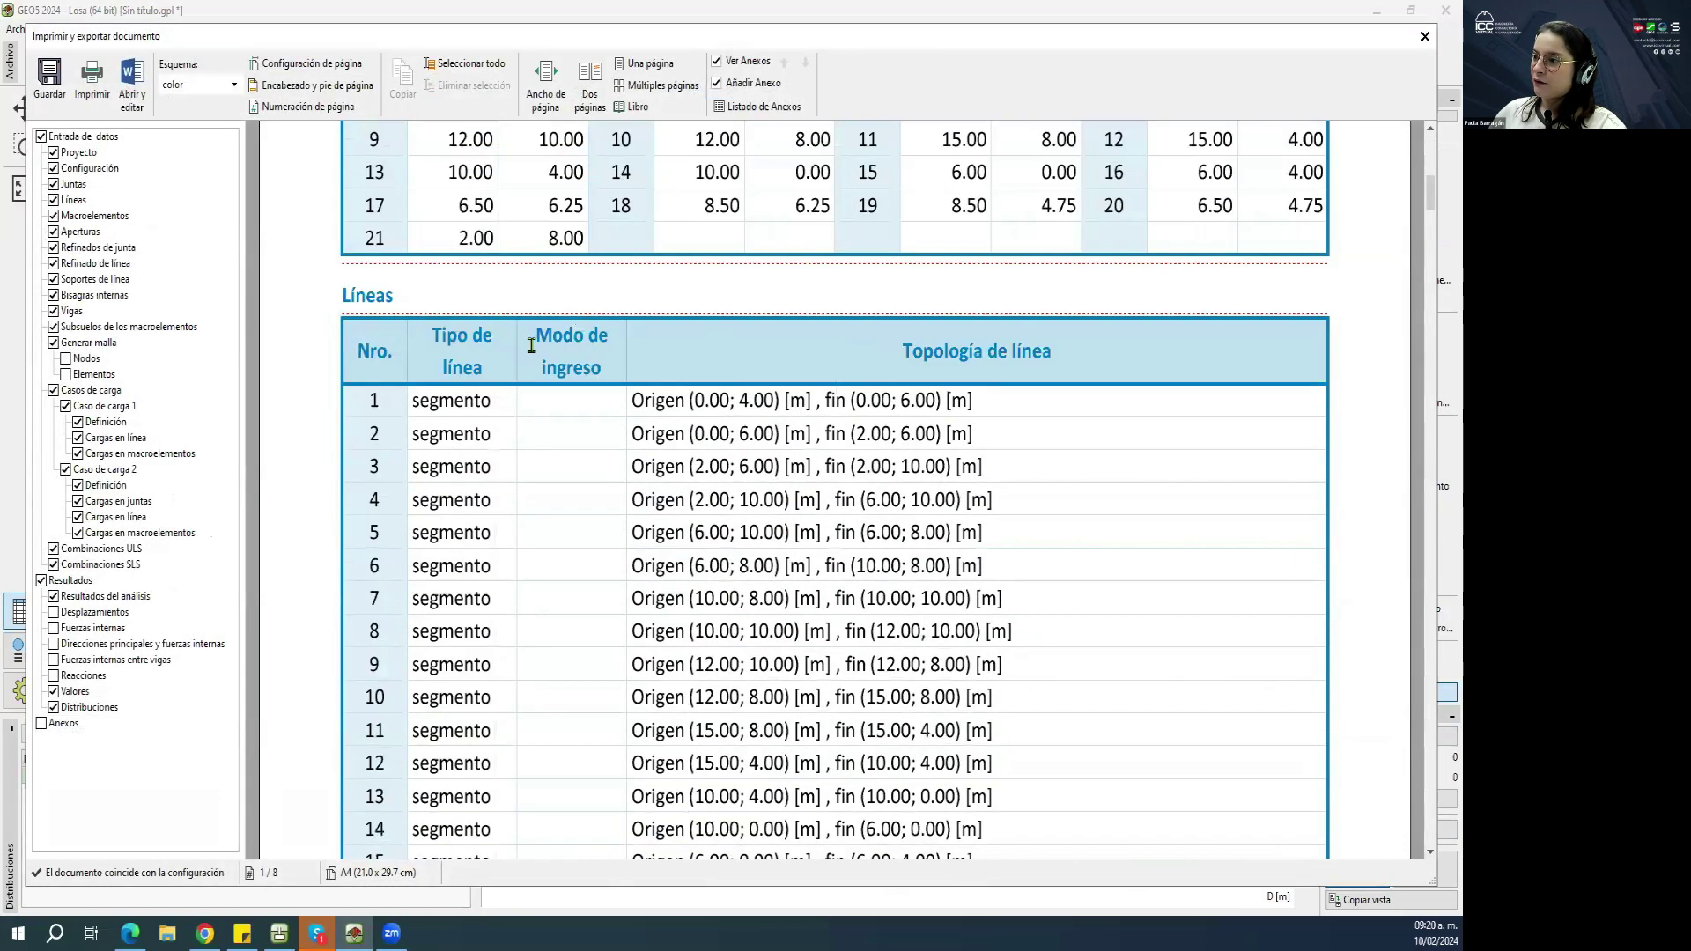
scroll(531, 345, down, 15)
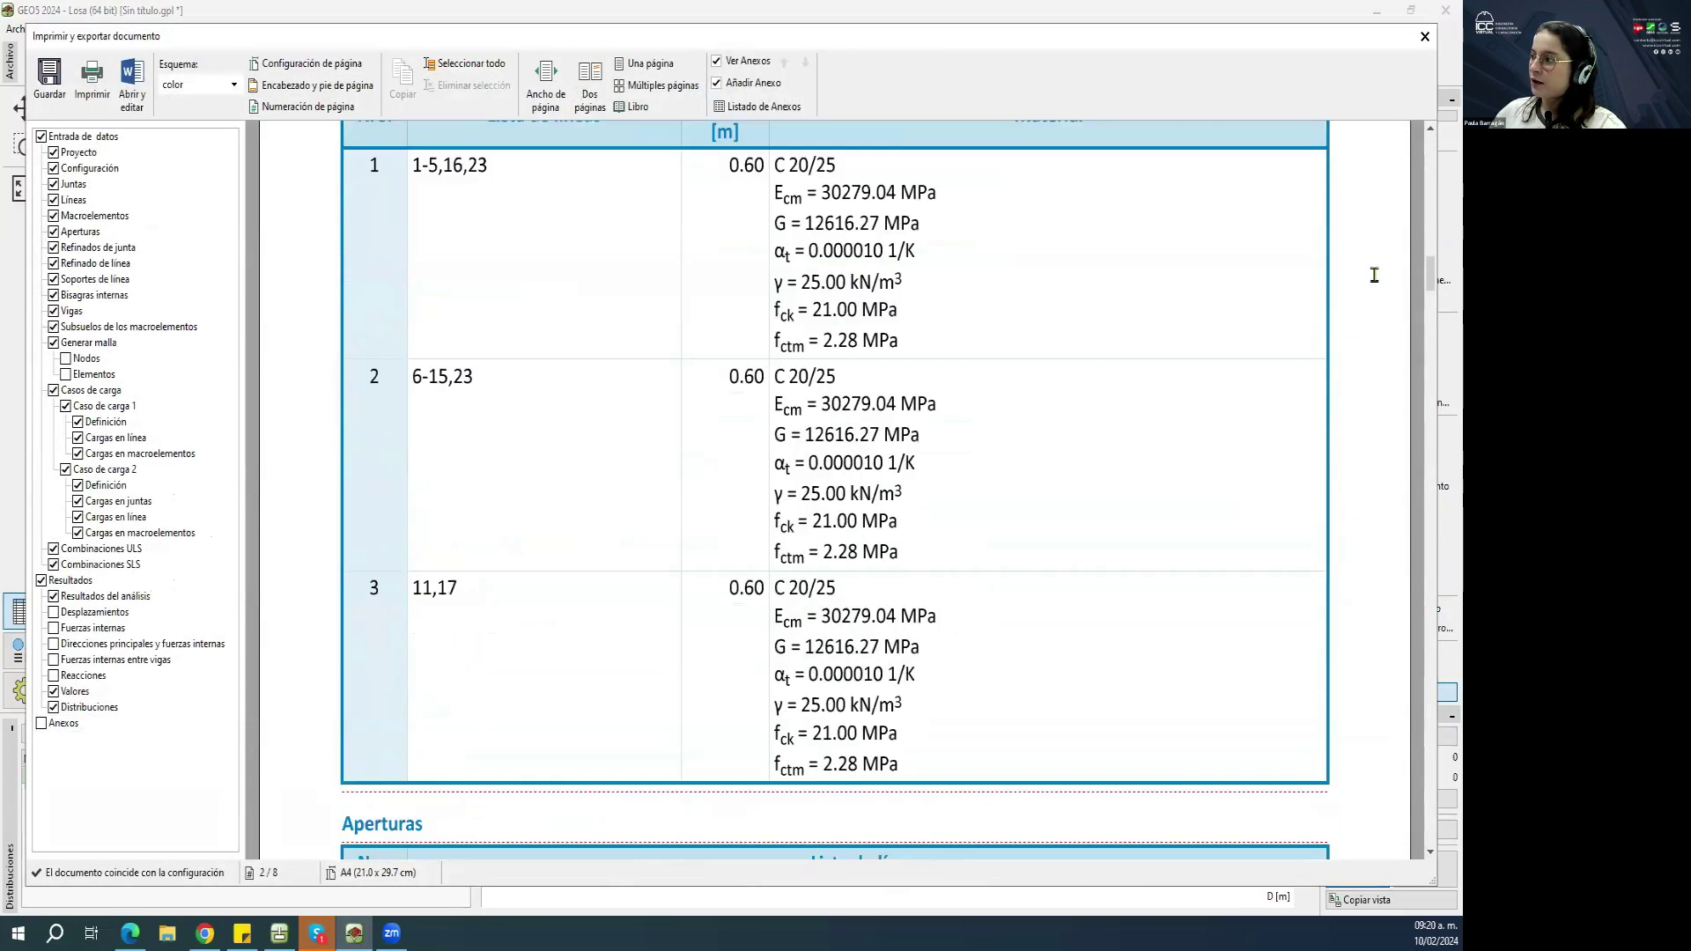
drag(1431, 279, 1407, 787)
scroll(758, 509, up, 15)
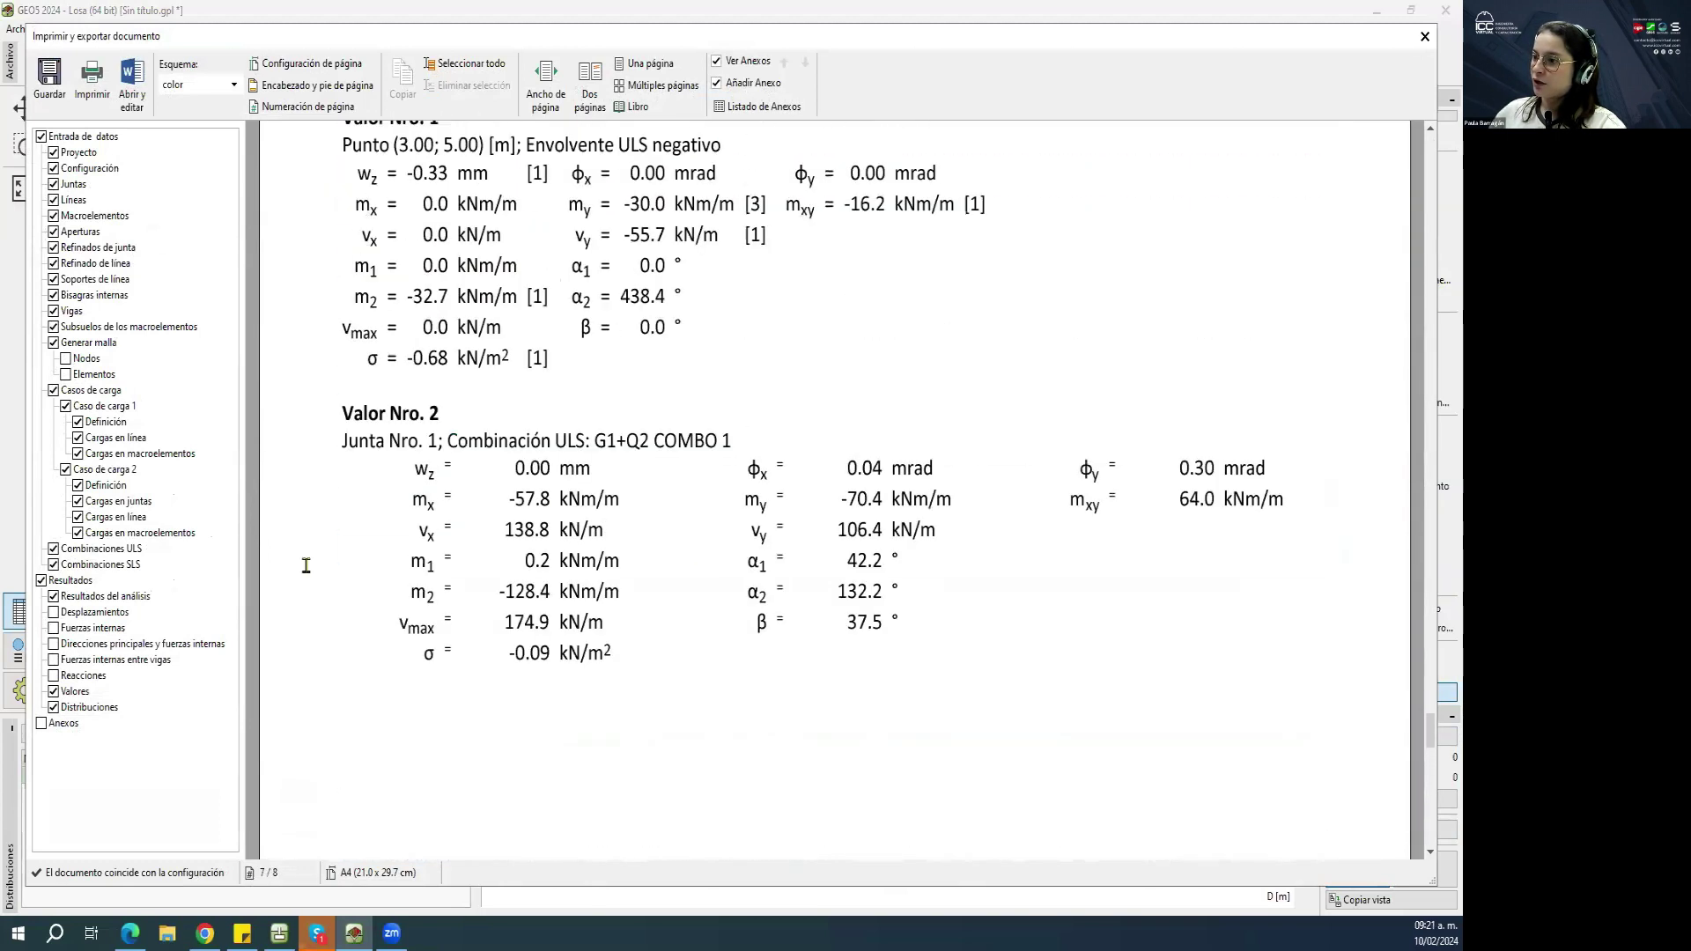
scroll(419, 490, up, 10)
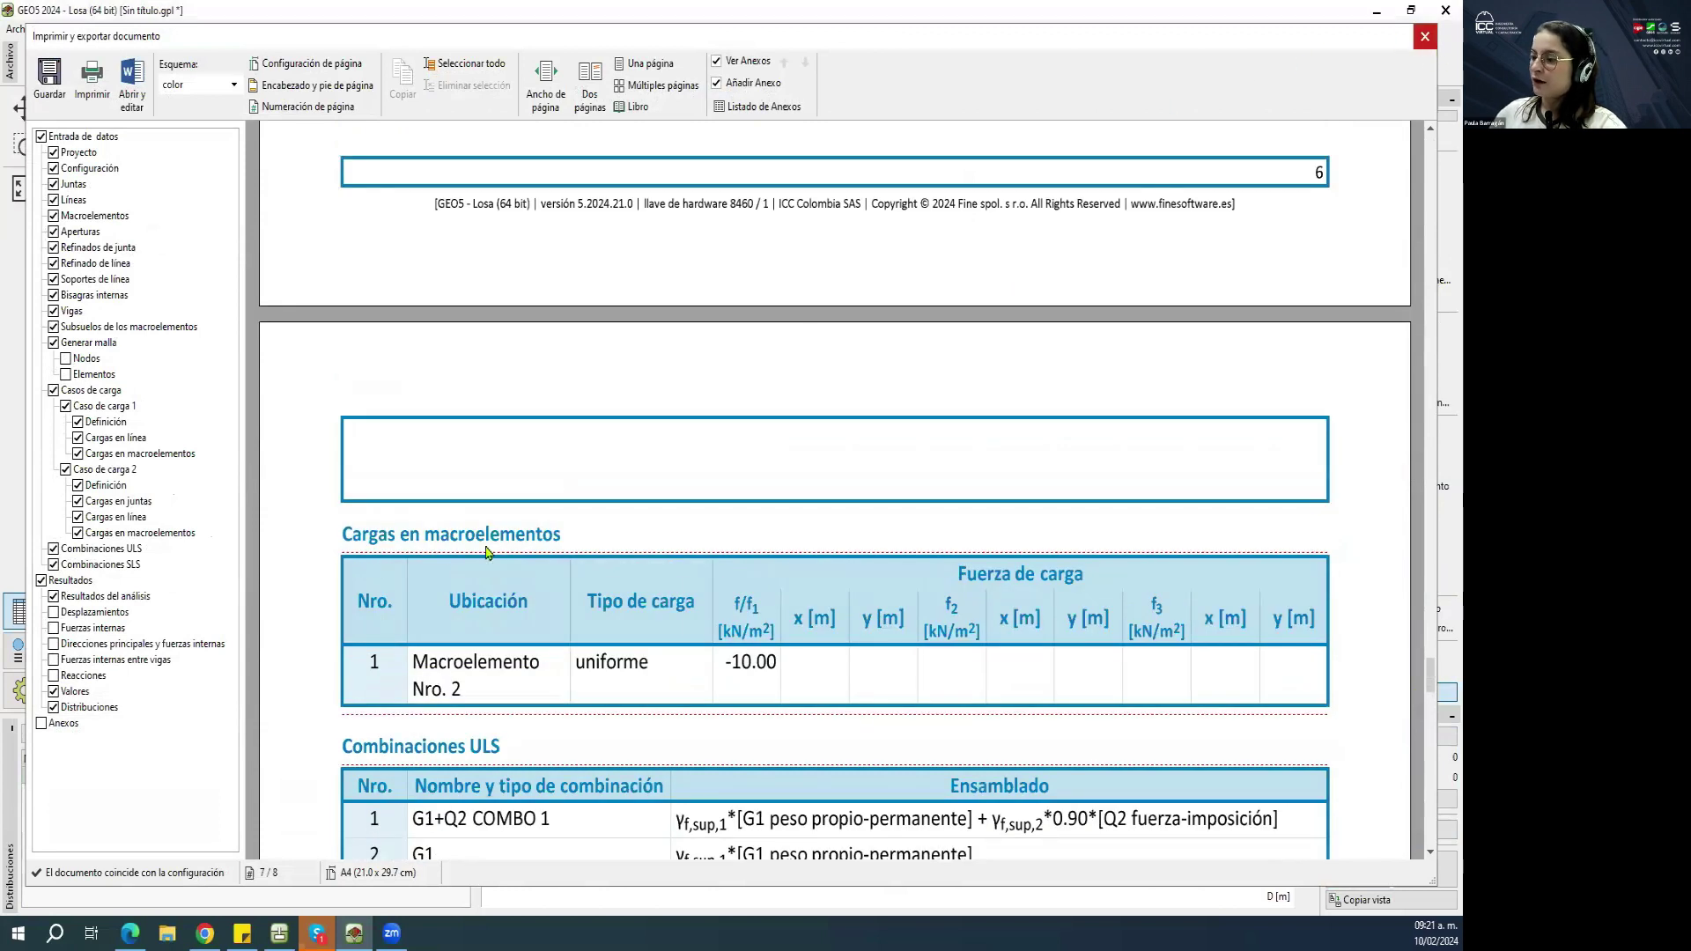
click(1424, 37)
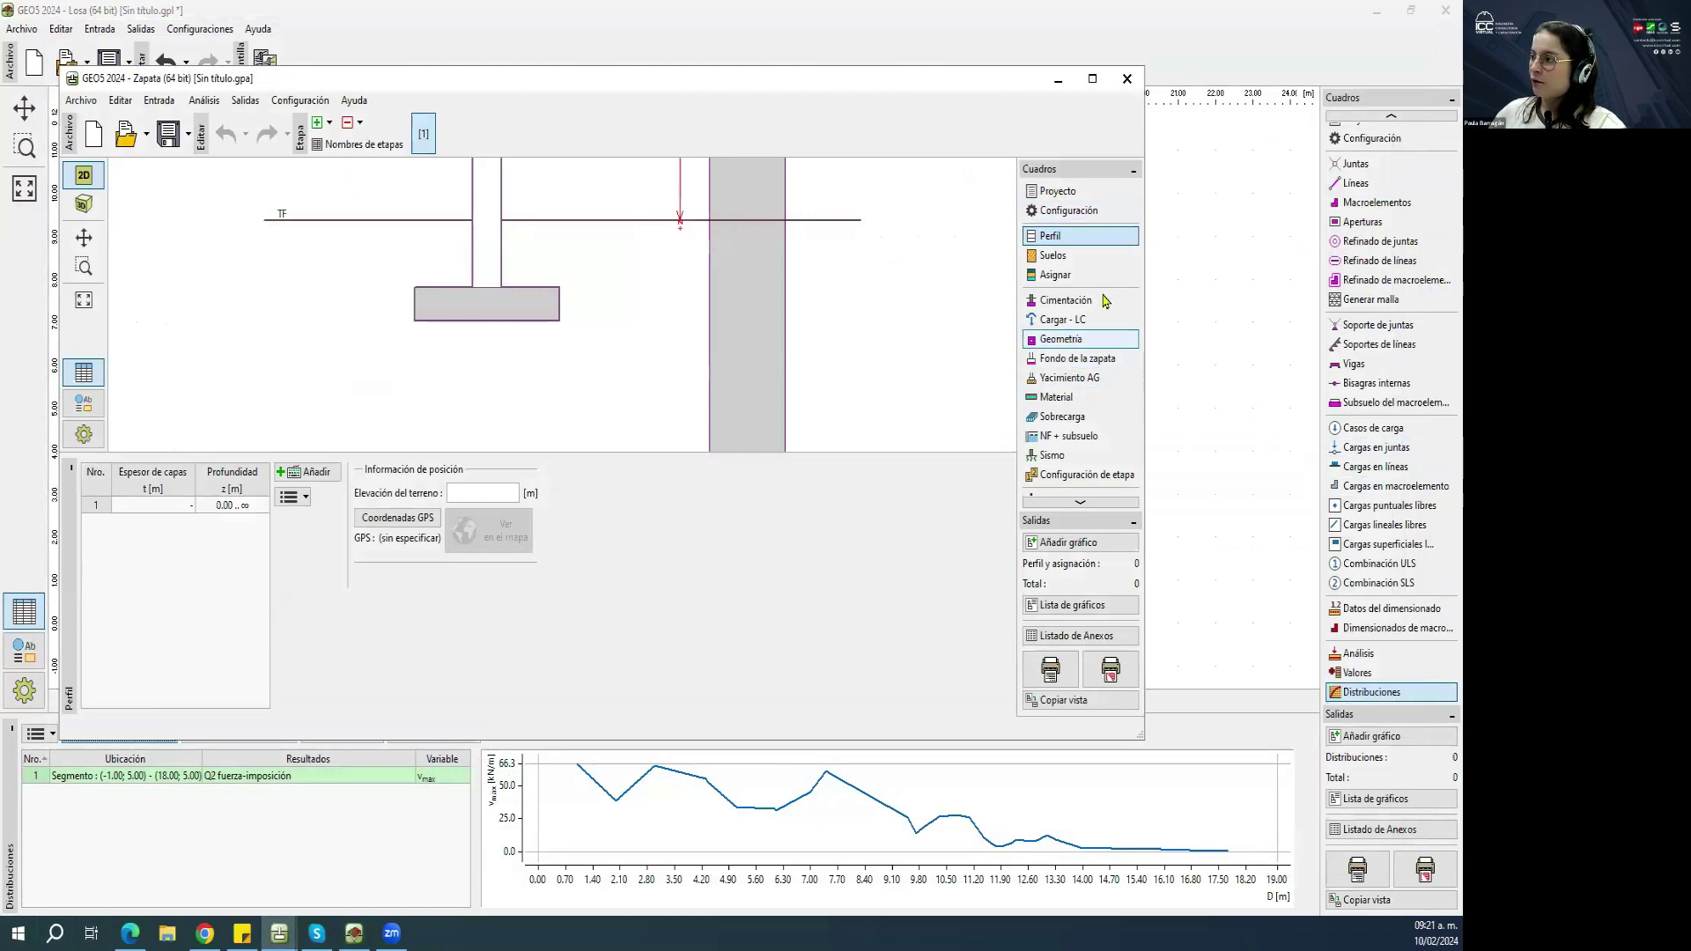
Maximize the Zapata program and edit its analysis configuration to use ACI 318-19 for concrete structures.
click(1093, 80)
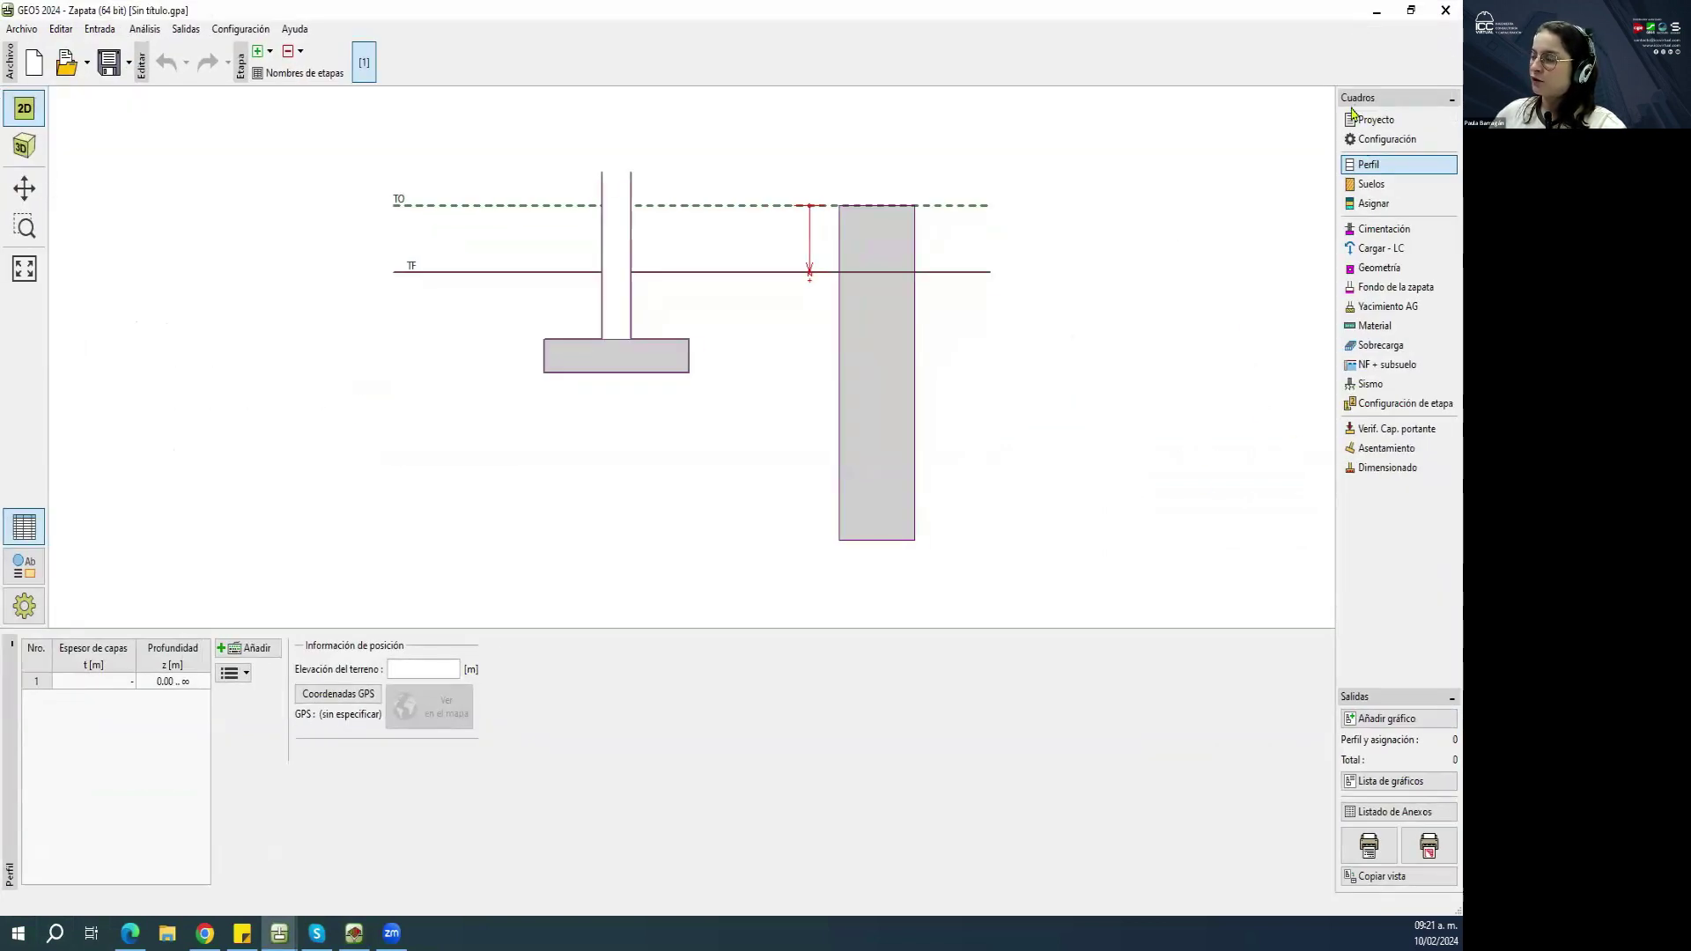
click(1387, 139)
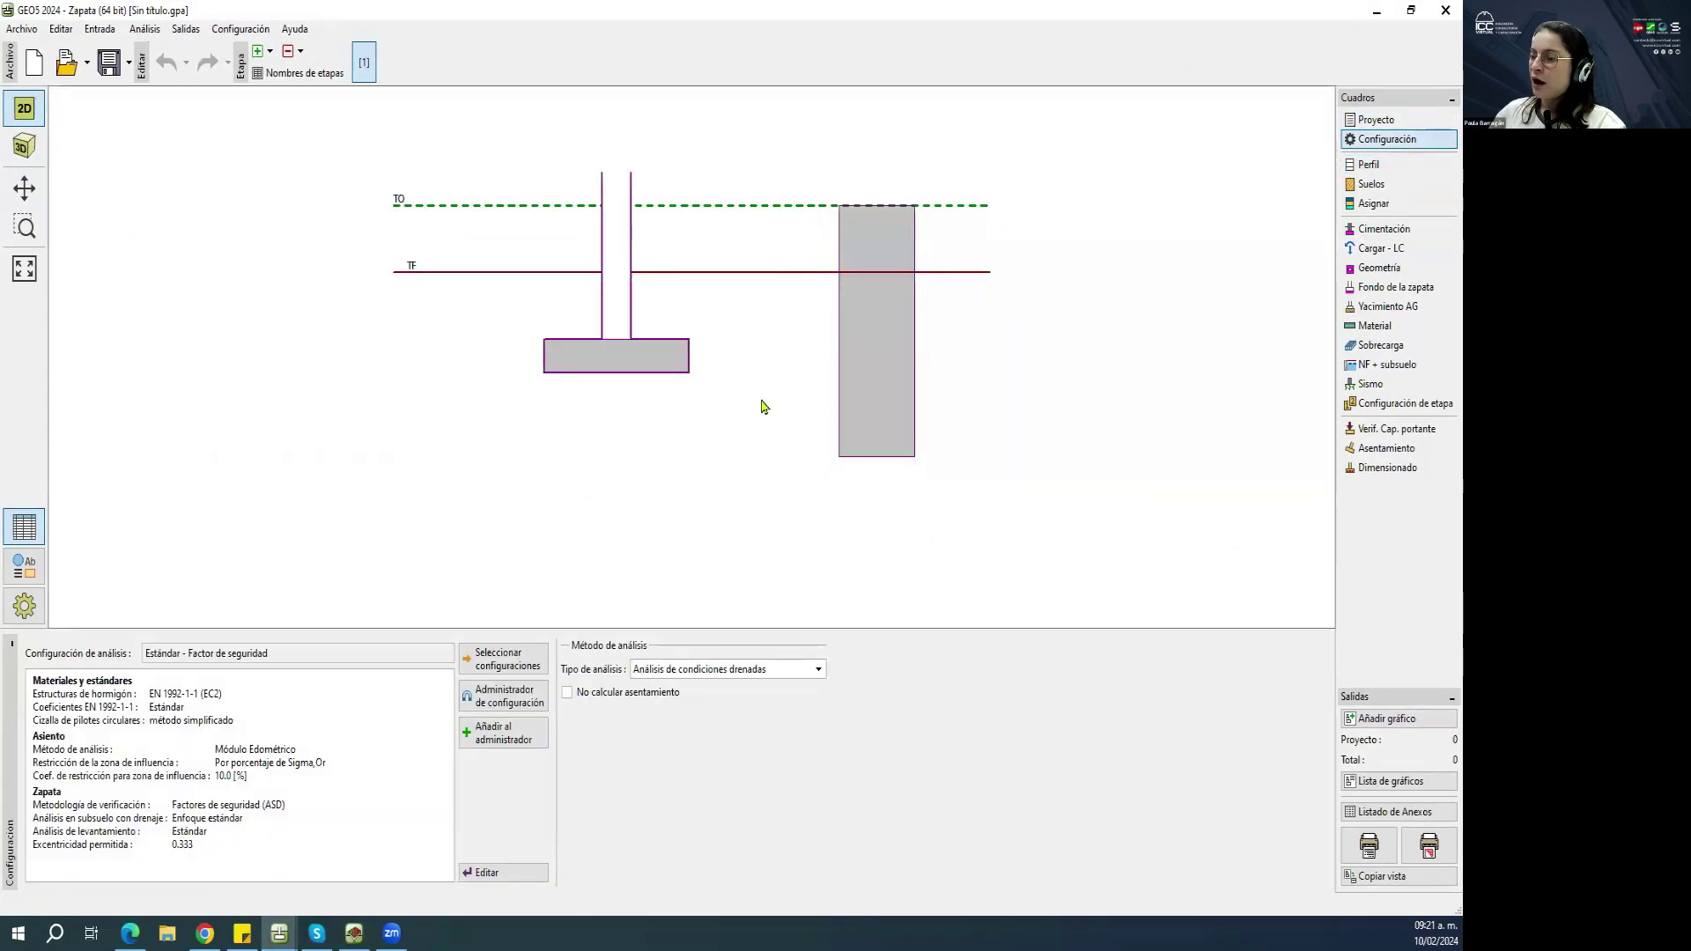
click(517, 874)
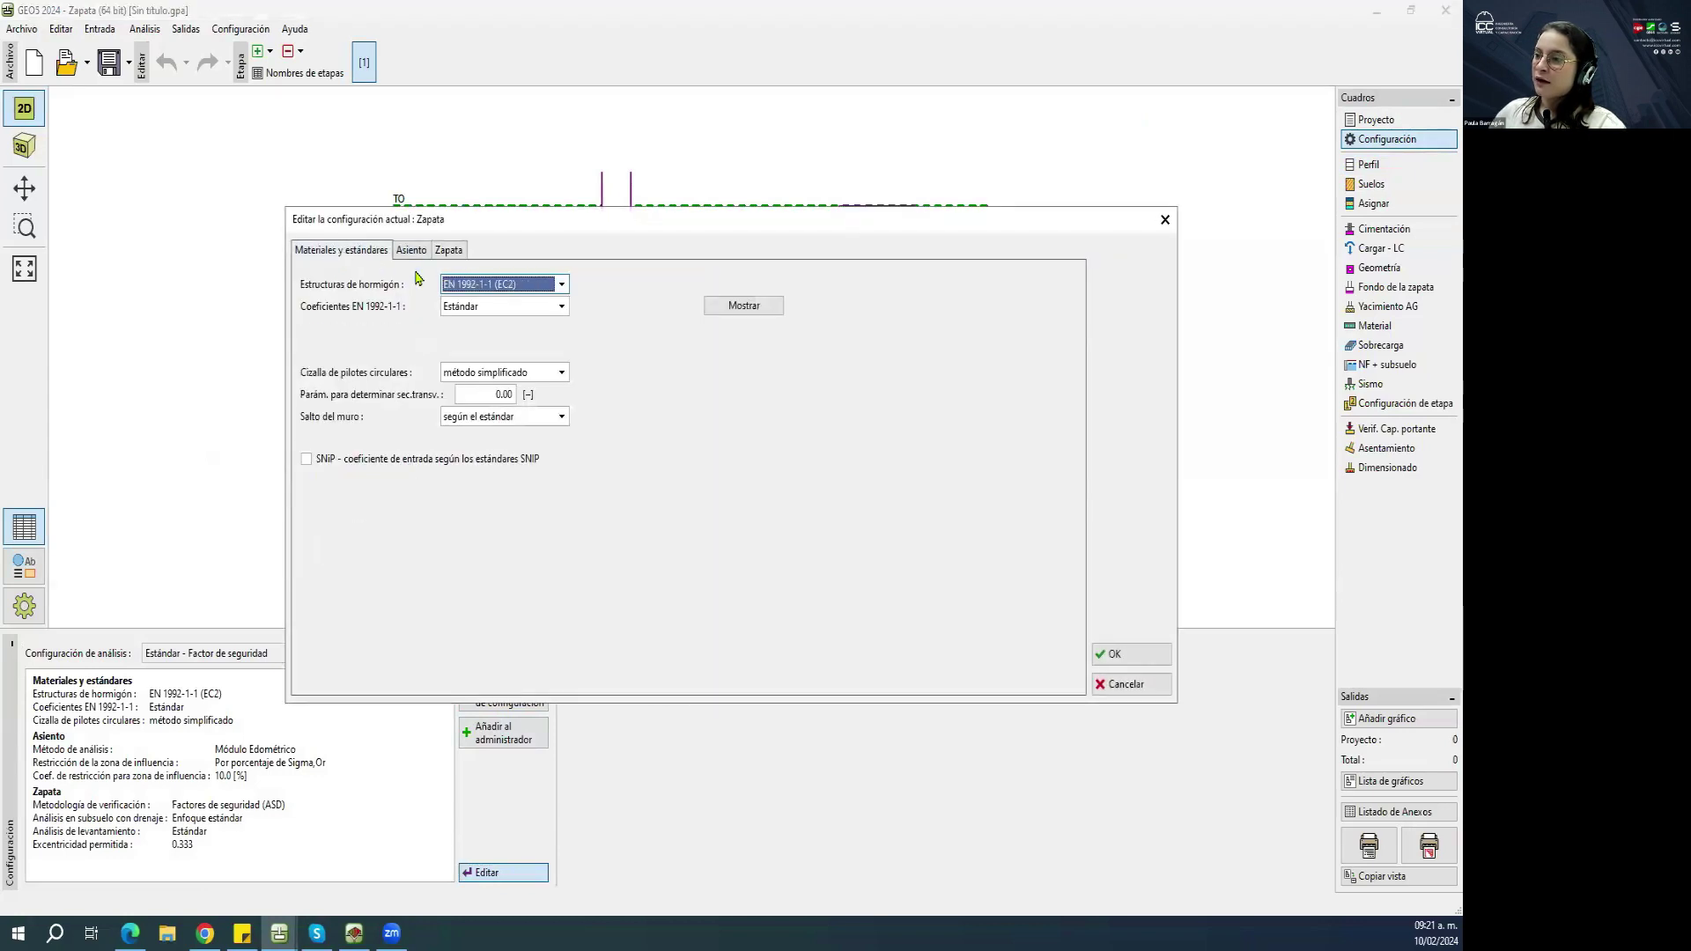
click(462, 287)
click(476, 360)
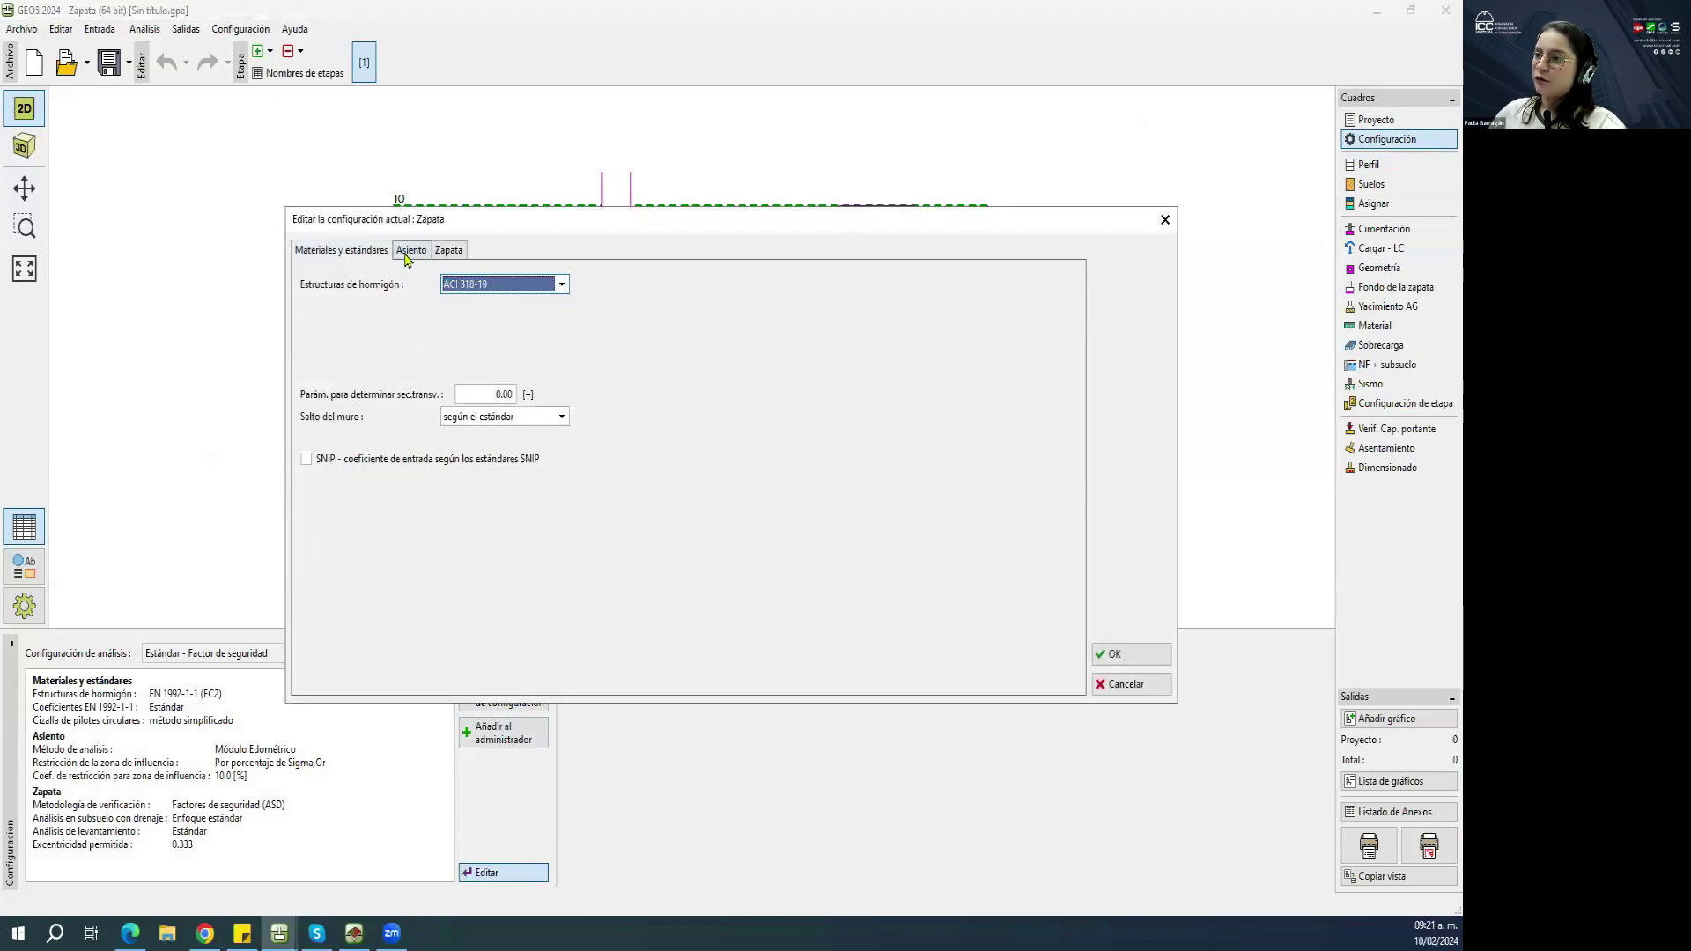
Try Coeficiente de compresión as the settlement analysis method, and return to Módulo Edométrico.
click(409, 252)
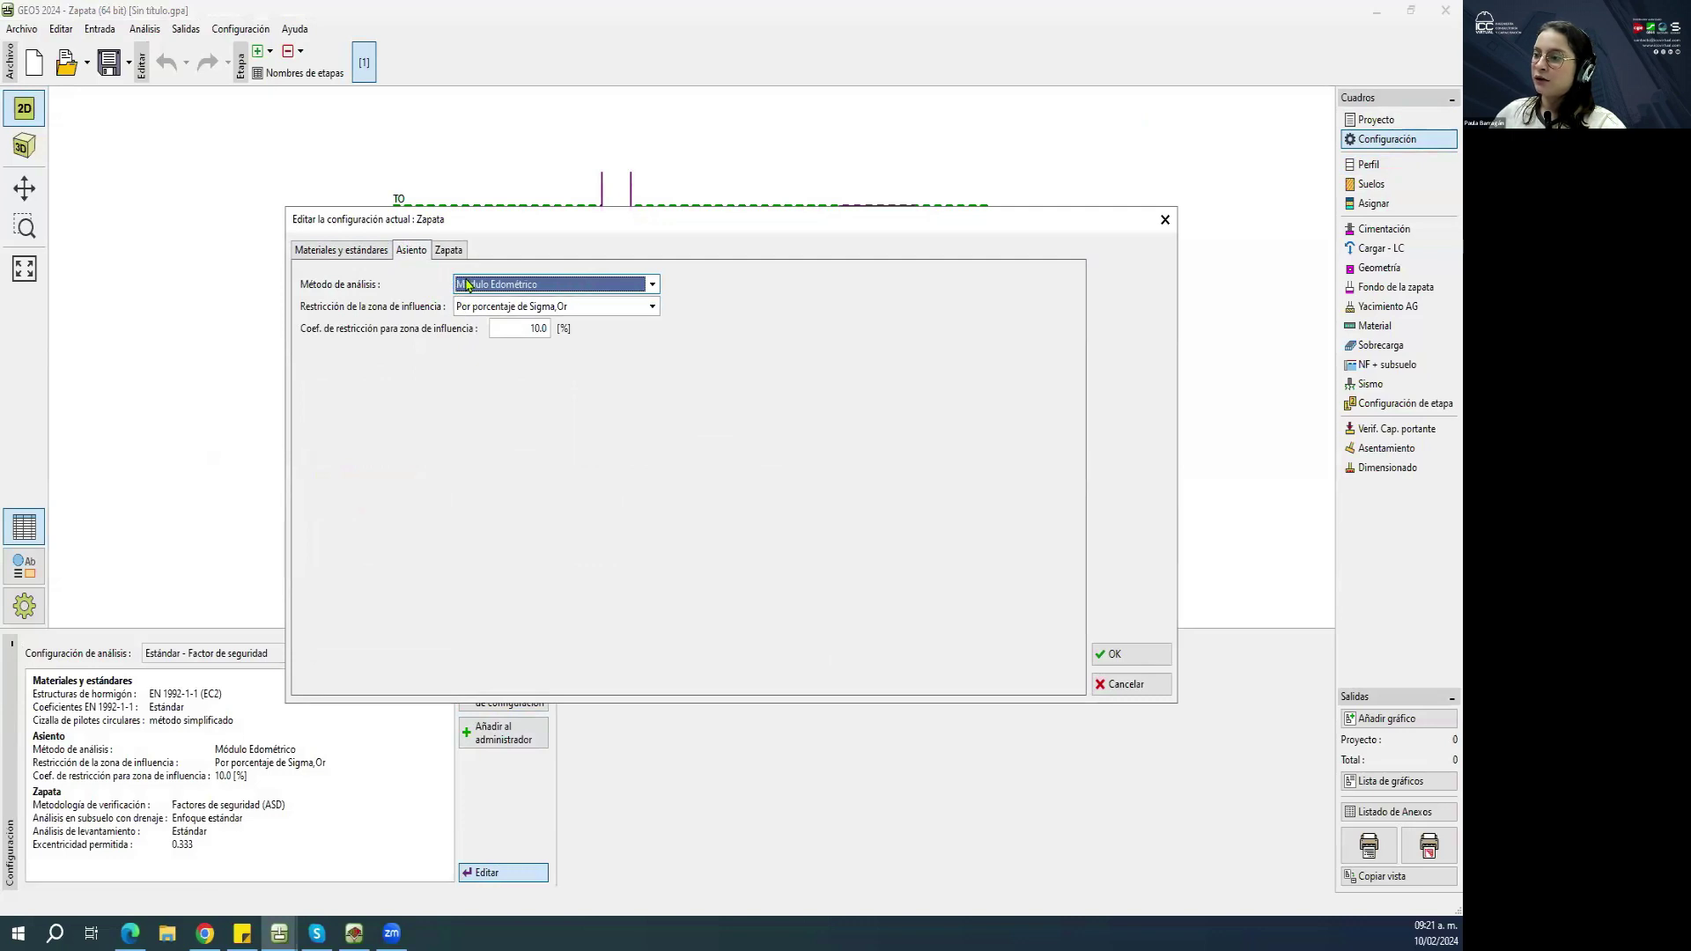
click(469, 285)
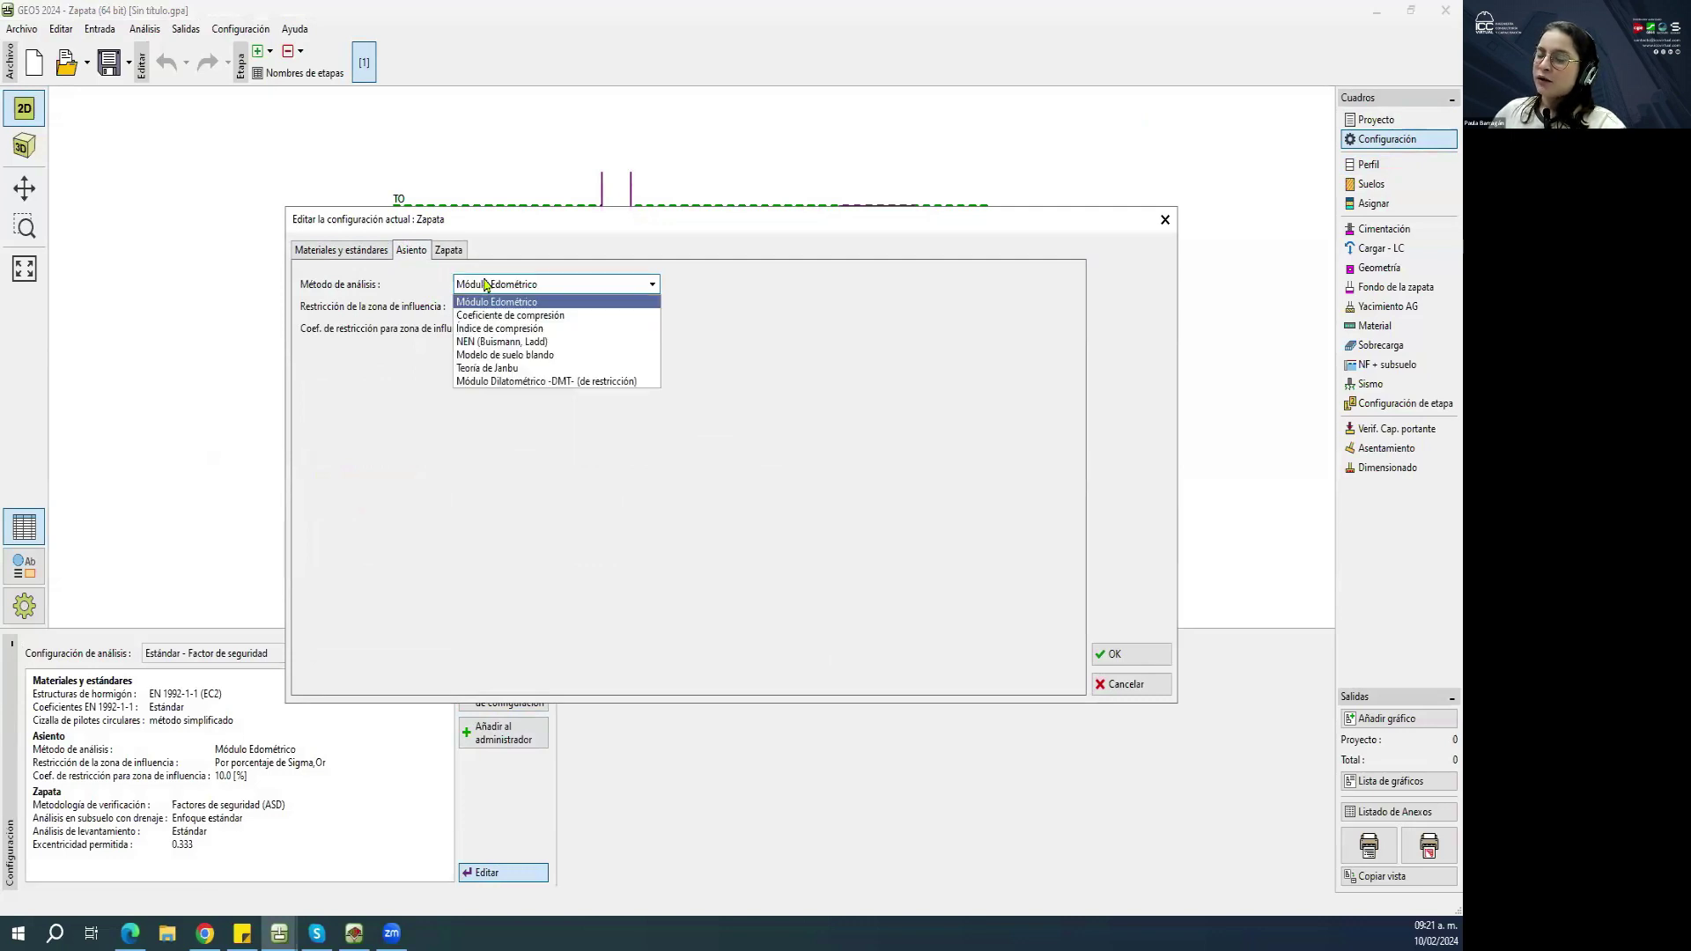
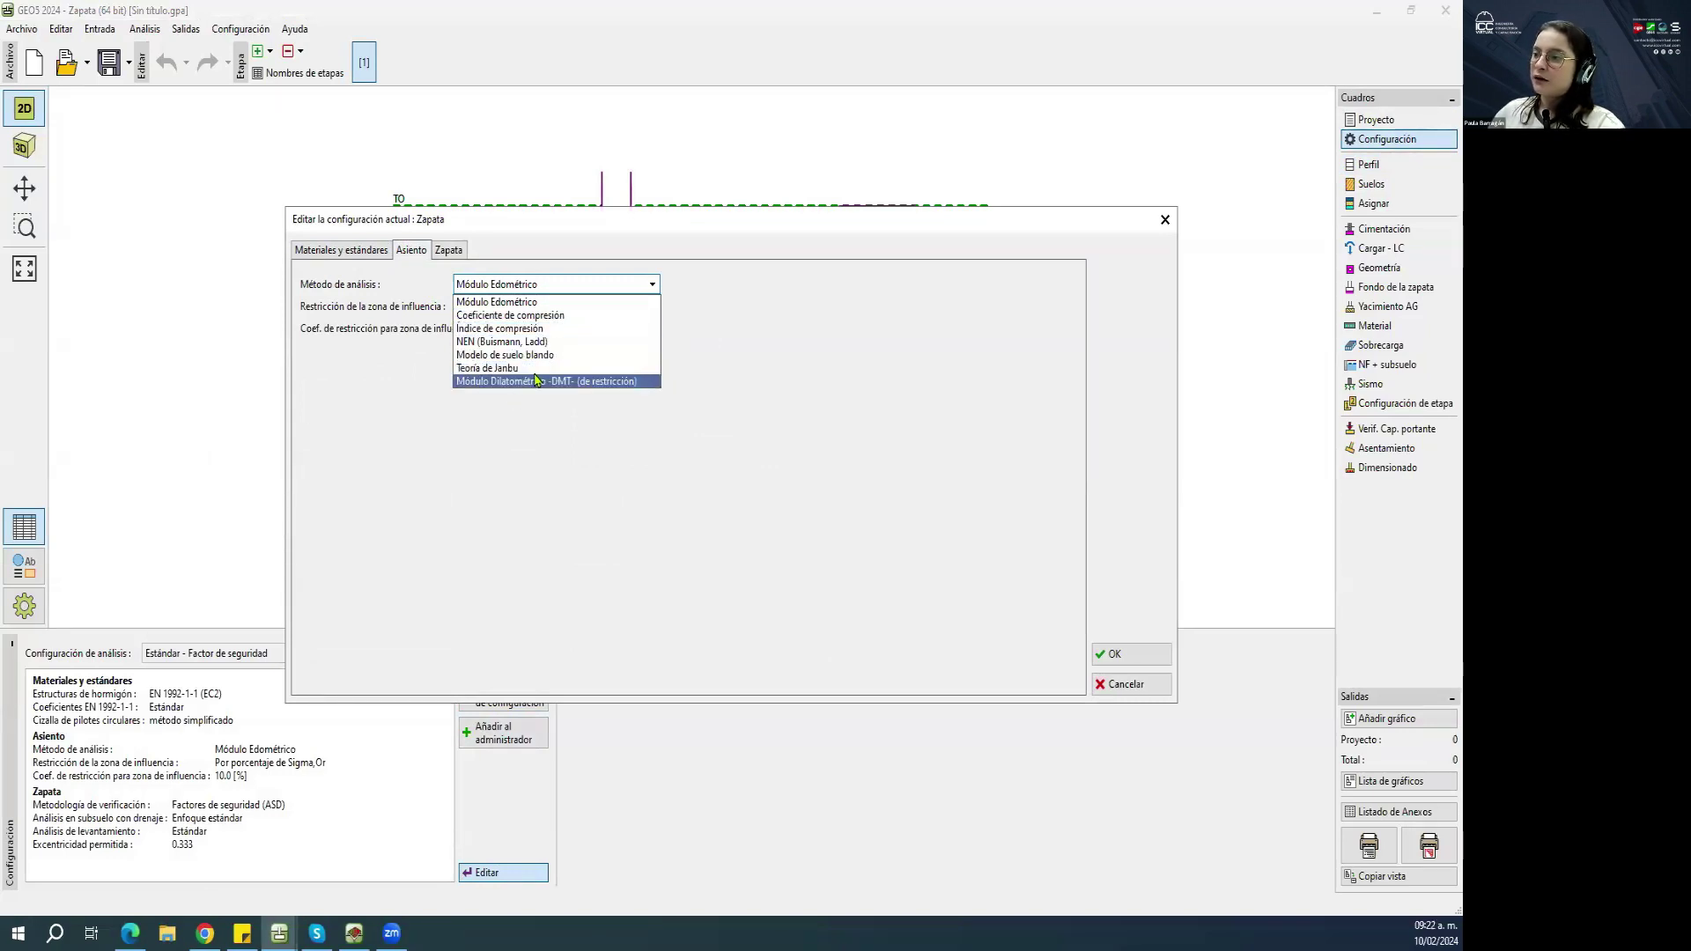
click(539, 315)
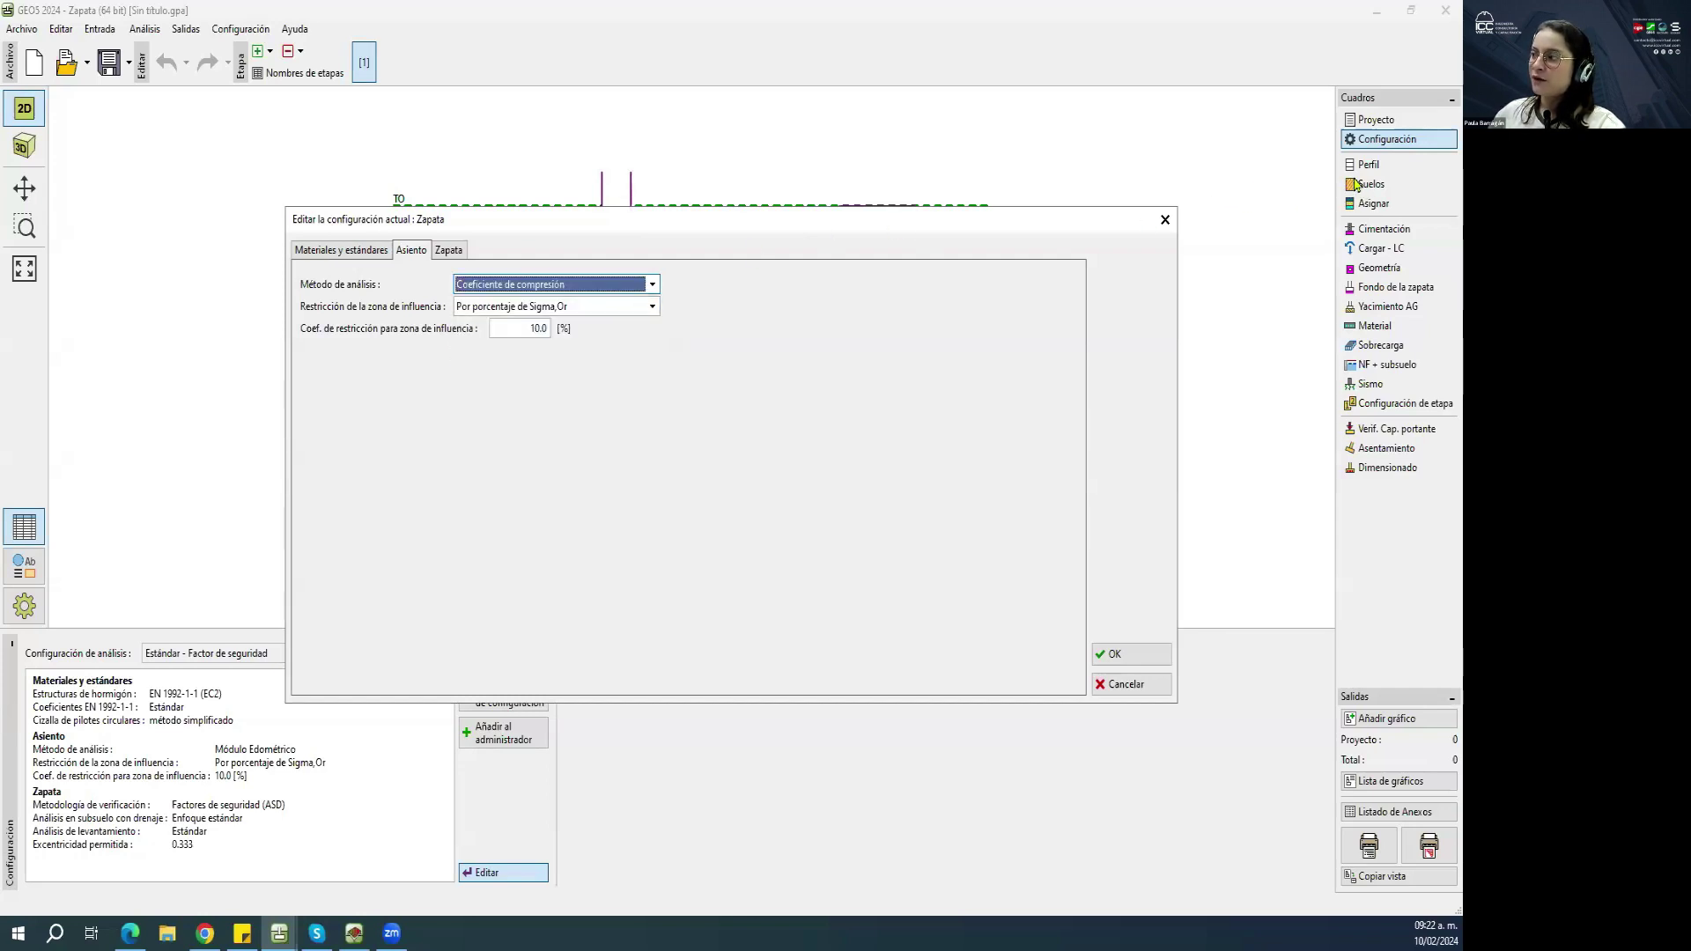
click(494, 284)
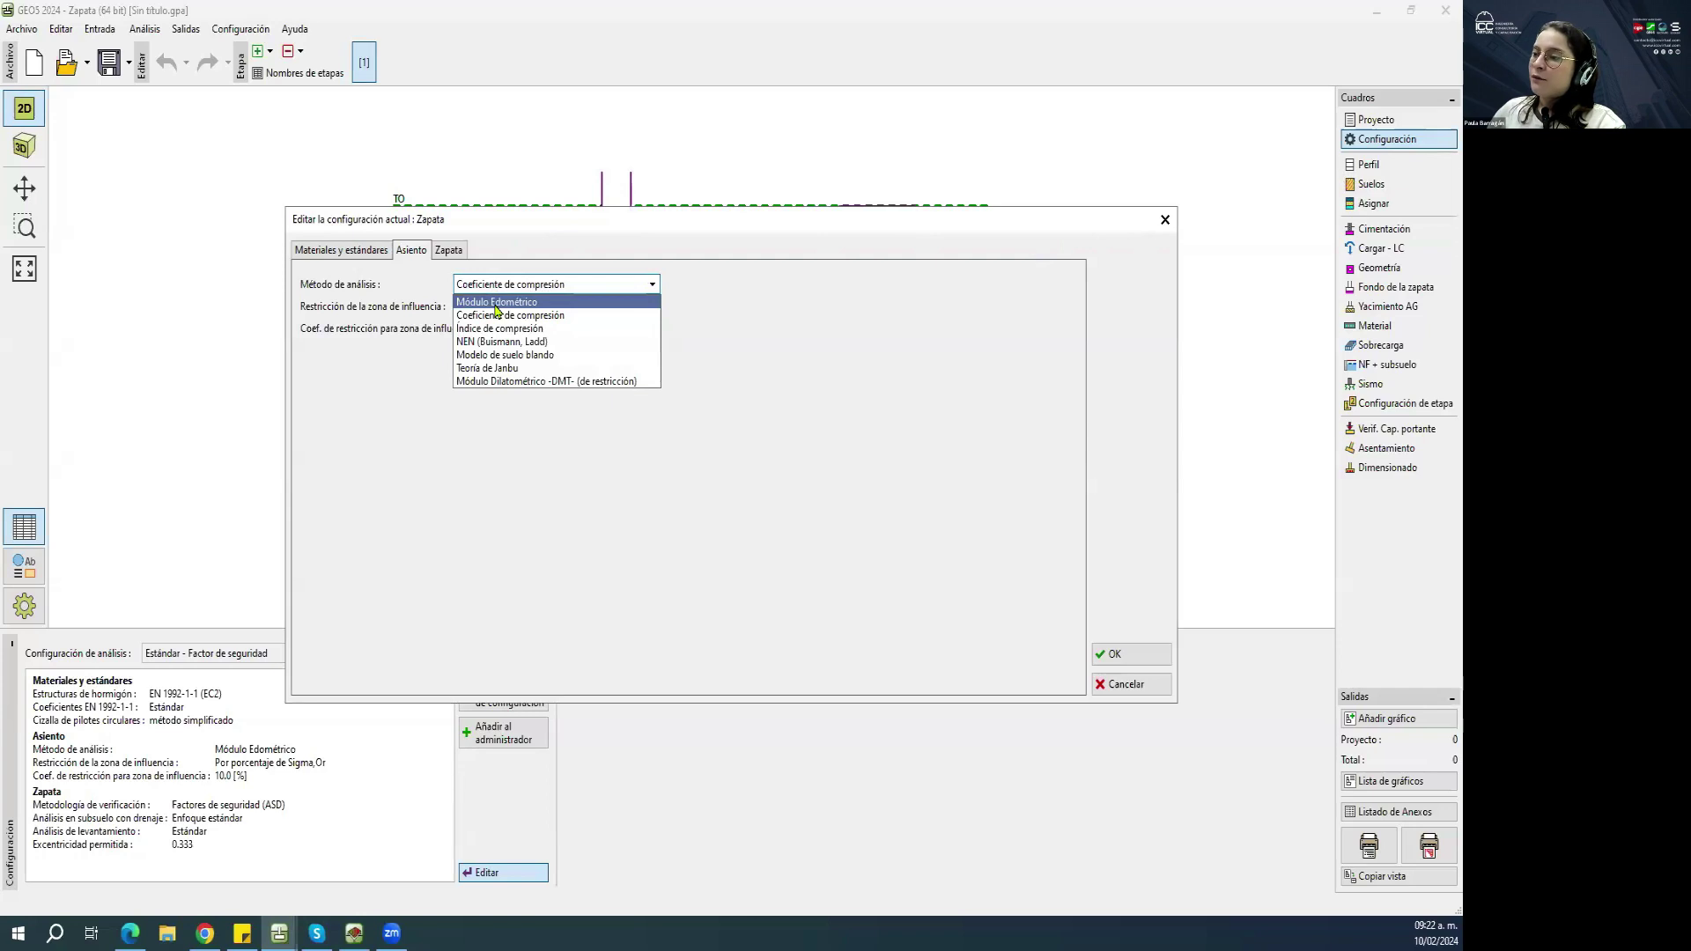
click(498, 302)
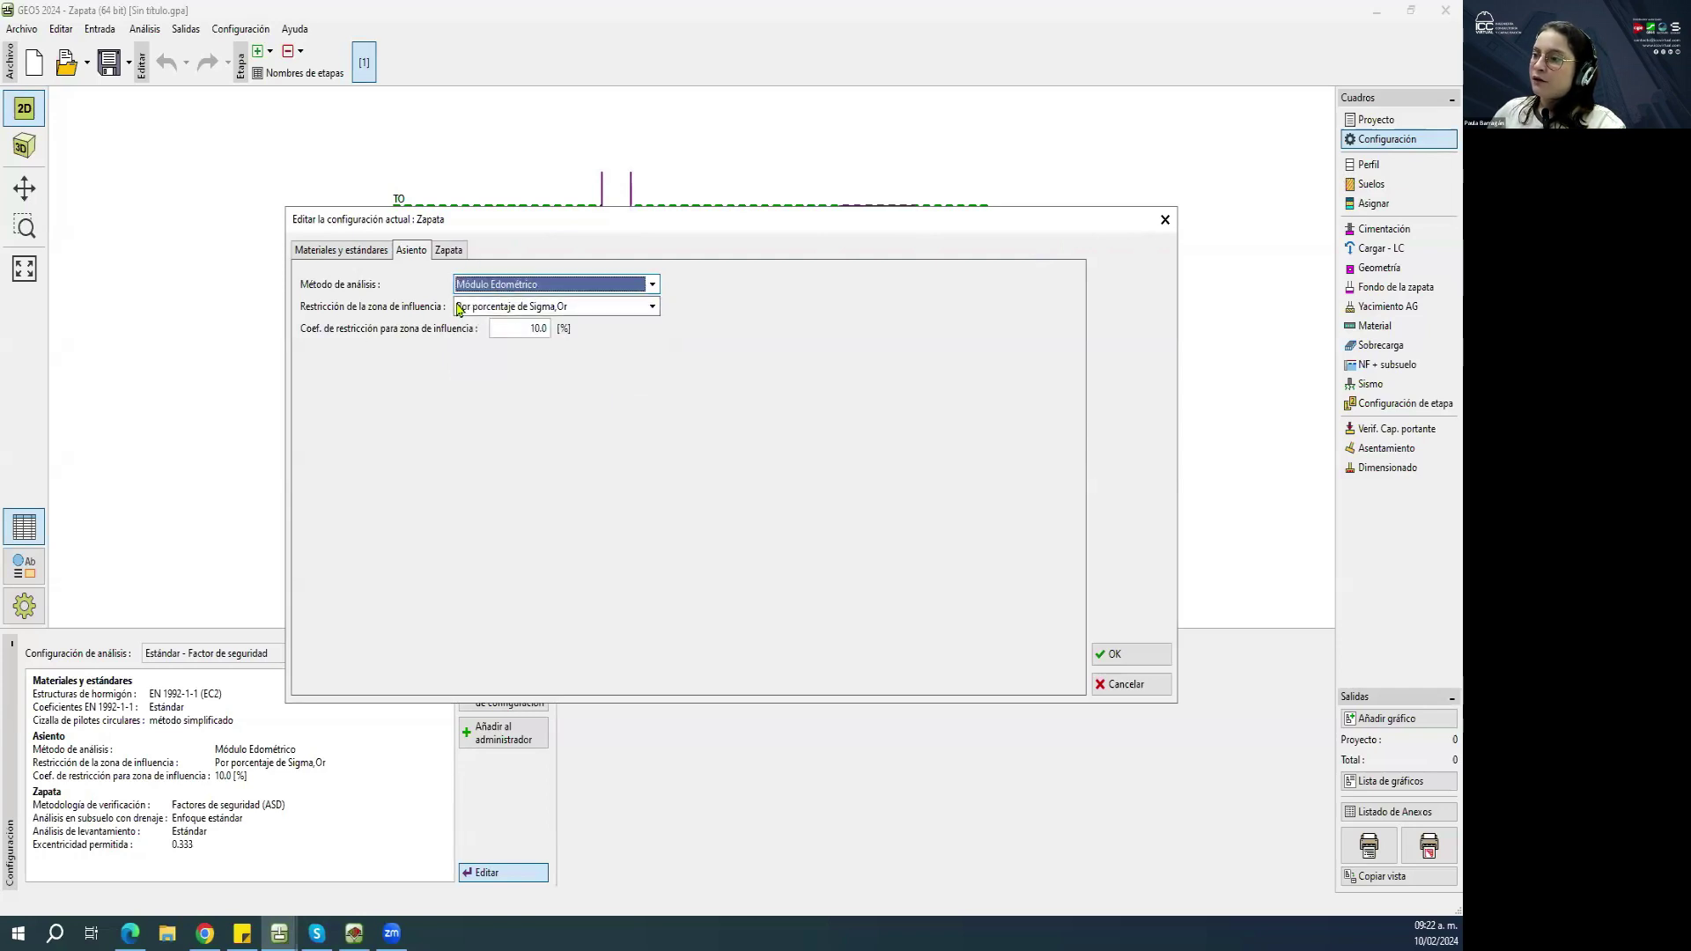
Examine the options for restricting the settlement influence zone and its restriction coefficient.
click(468, 312)
click(473, 308)
click(480, 336)
click(535, 308)
click(535, 310)
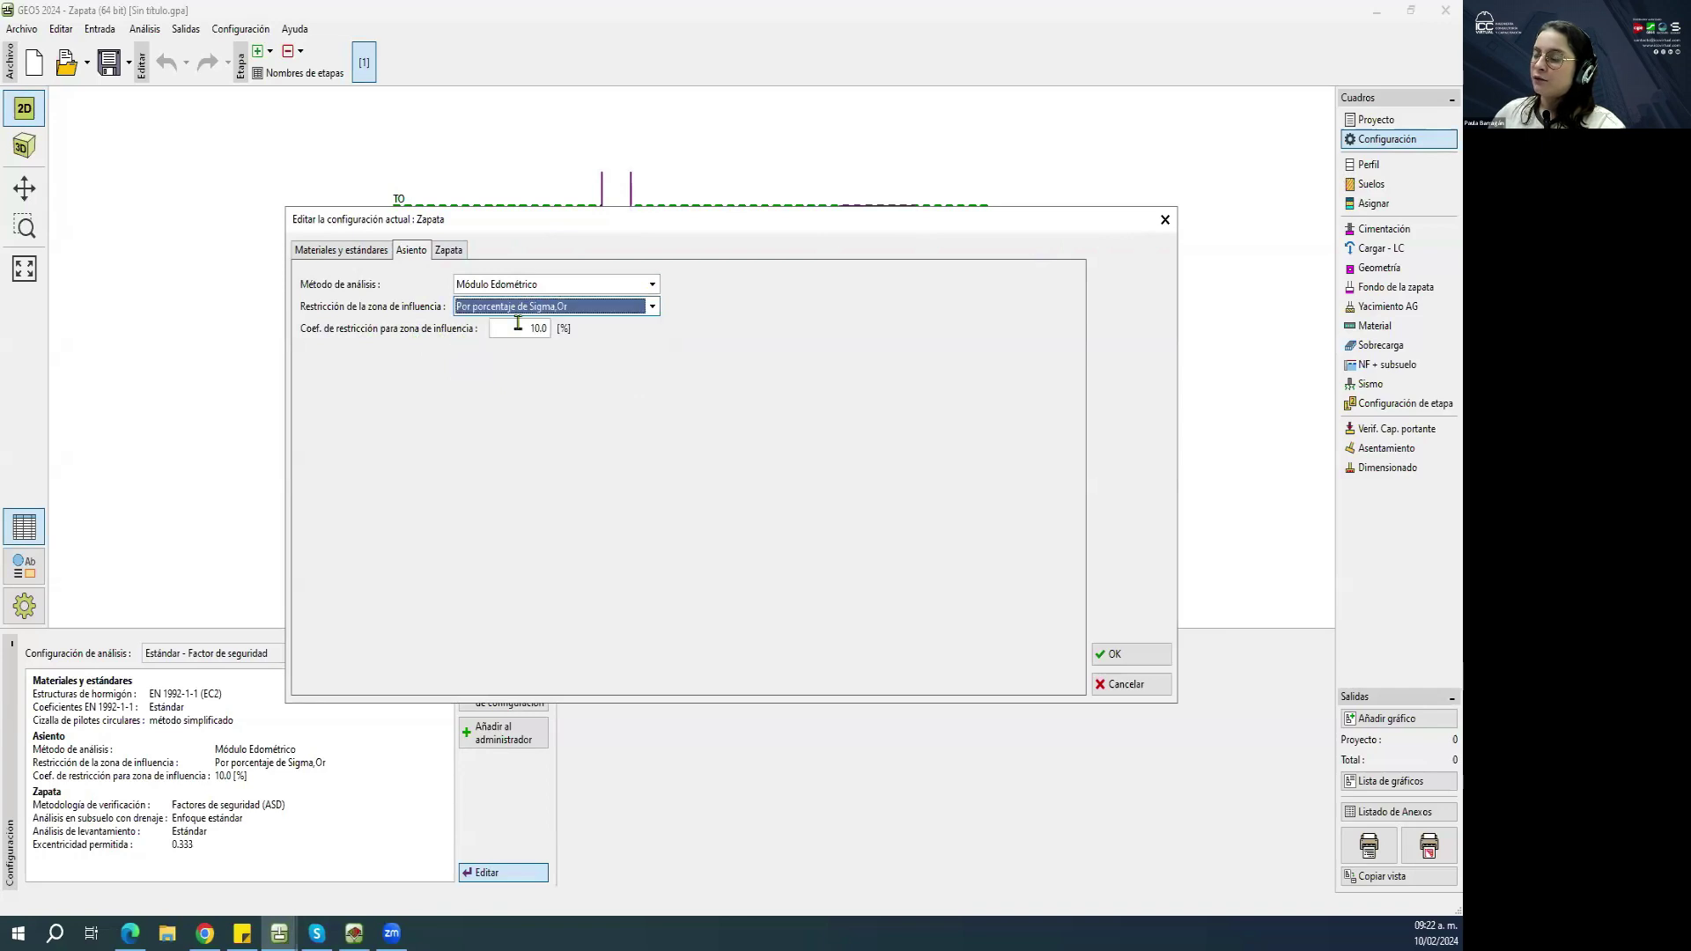
click(518, 328)
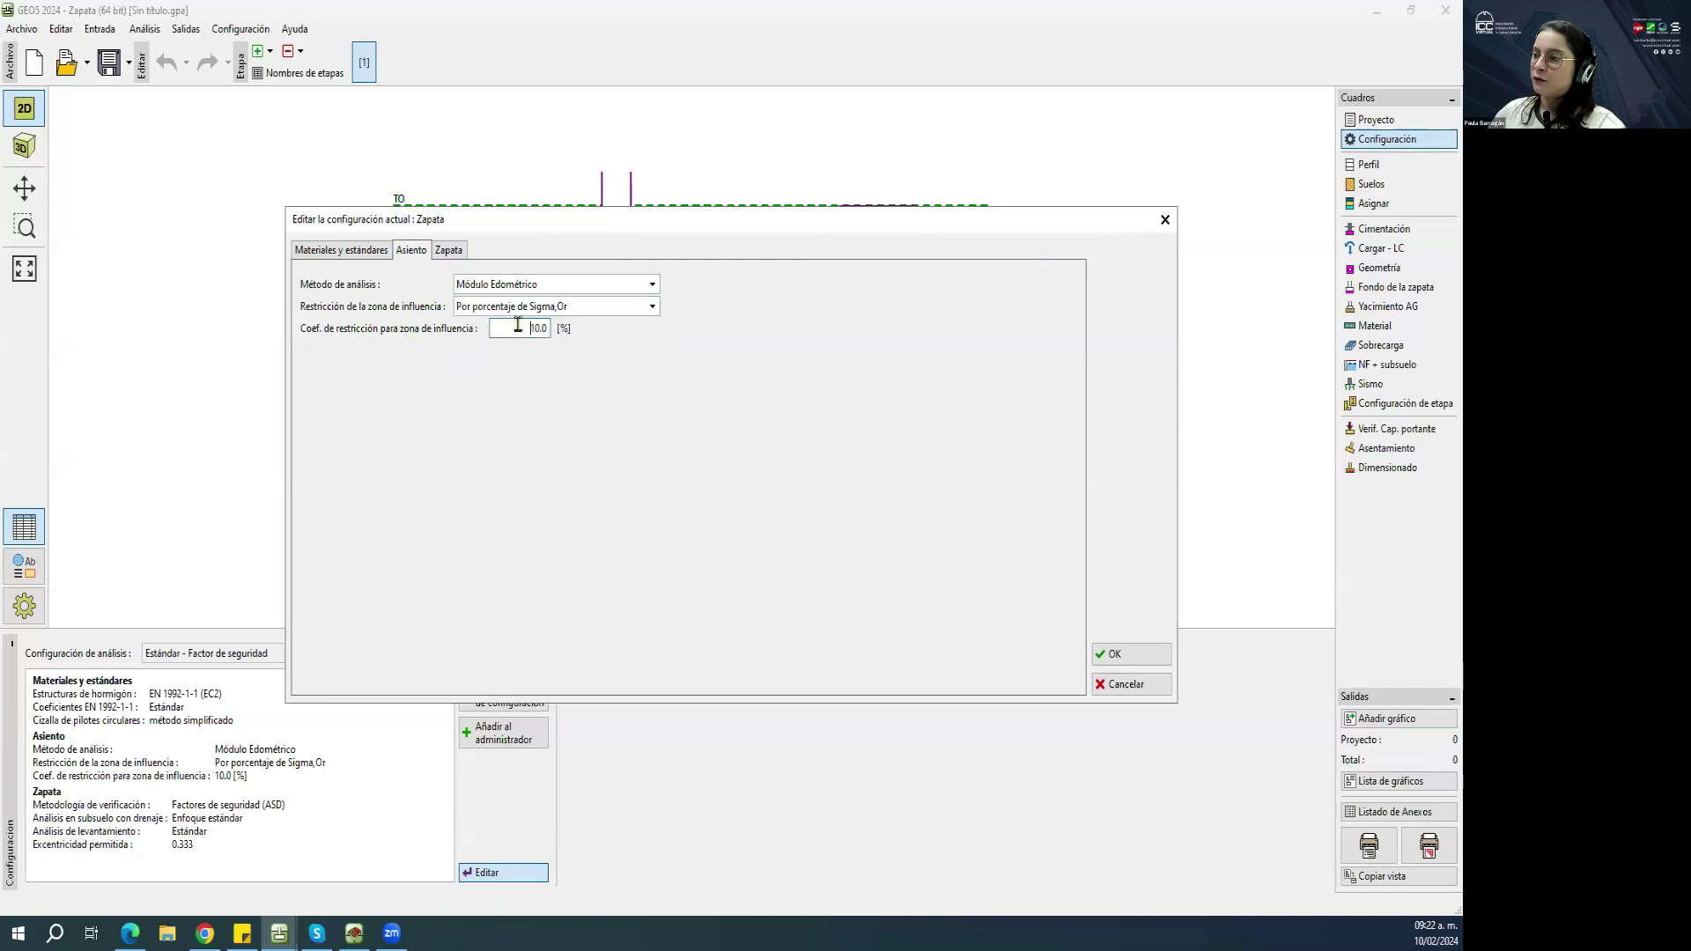
Try the footing verification methodologies según EN 1997, según LRFD and Estados límite (LSD), and return to Factores de seguridad (ASD).
click(456, 253)
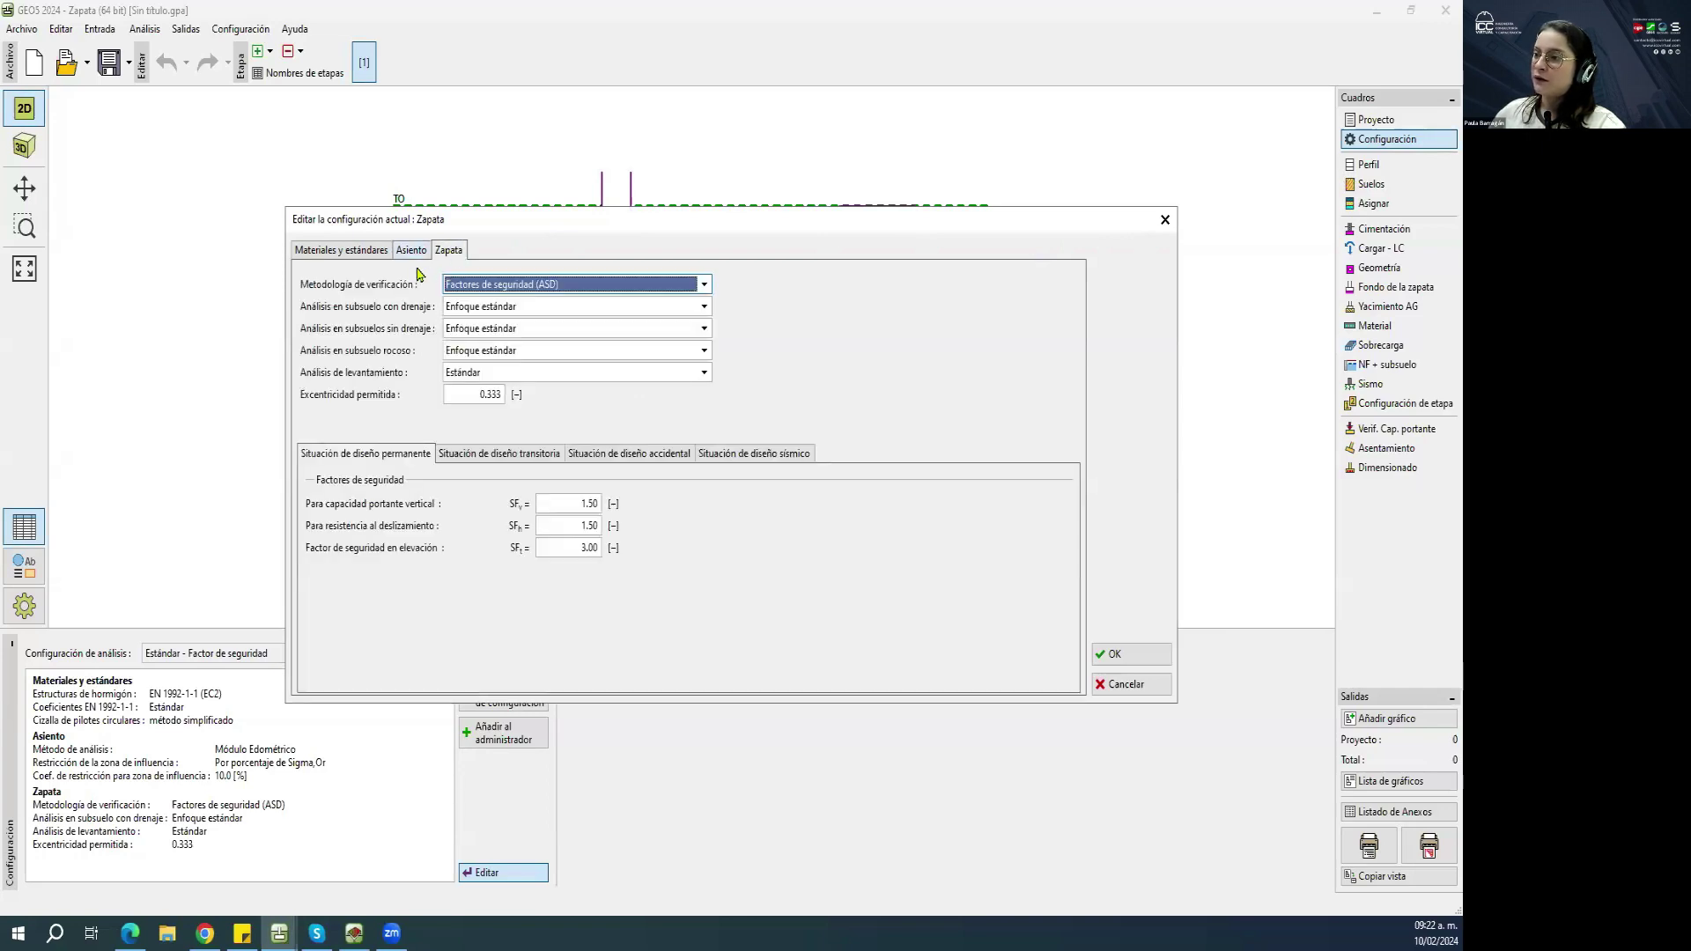
click(518, 290)
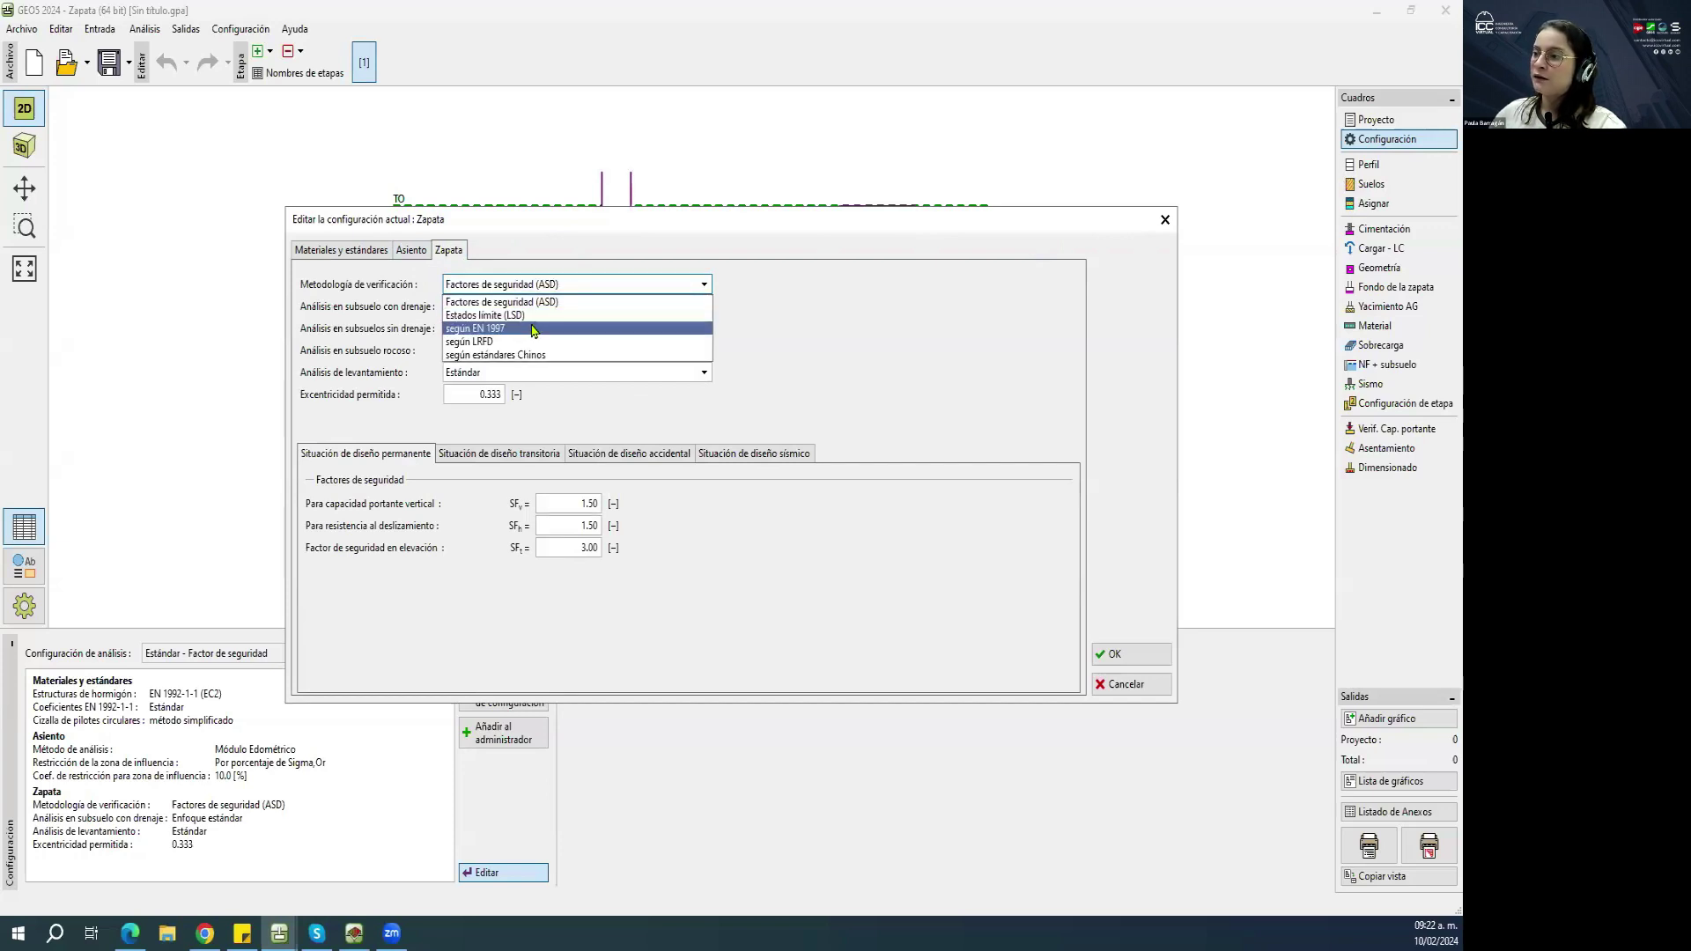
click(490, 330)
click(486, 284)
click(490, 347)
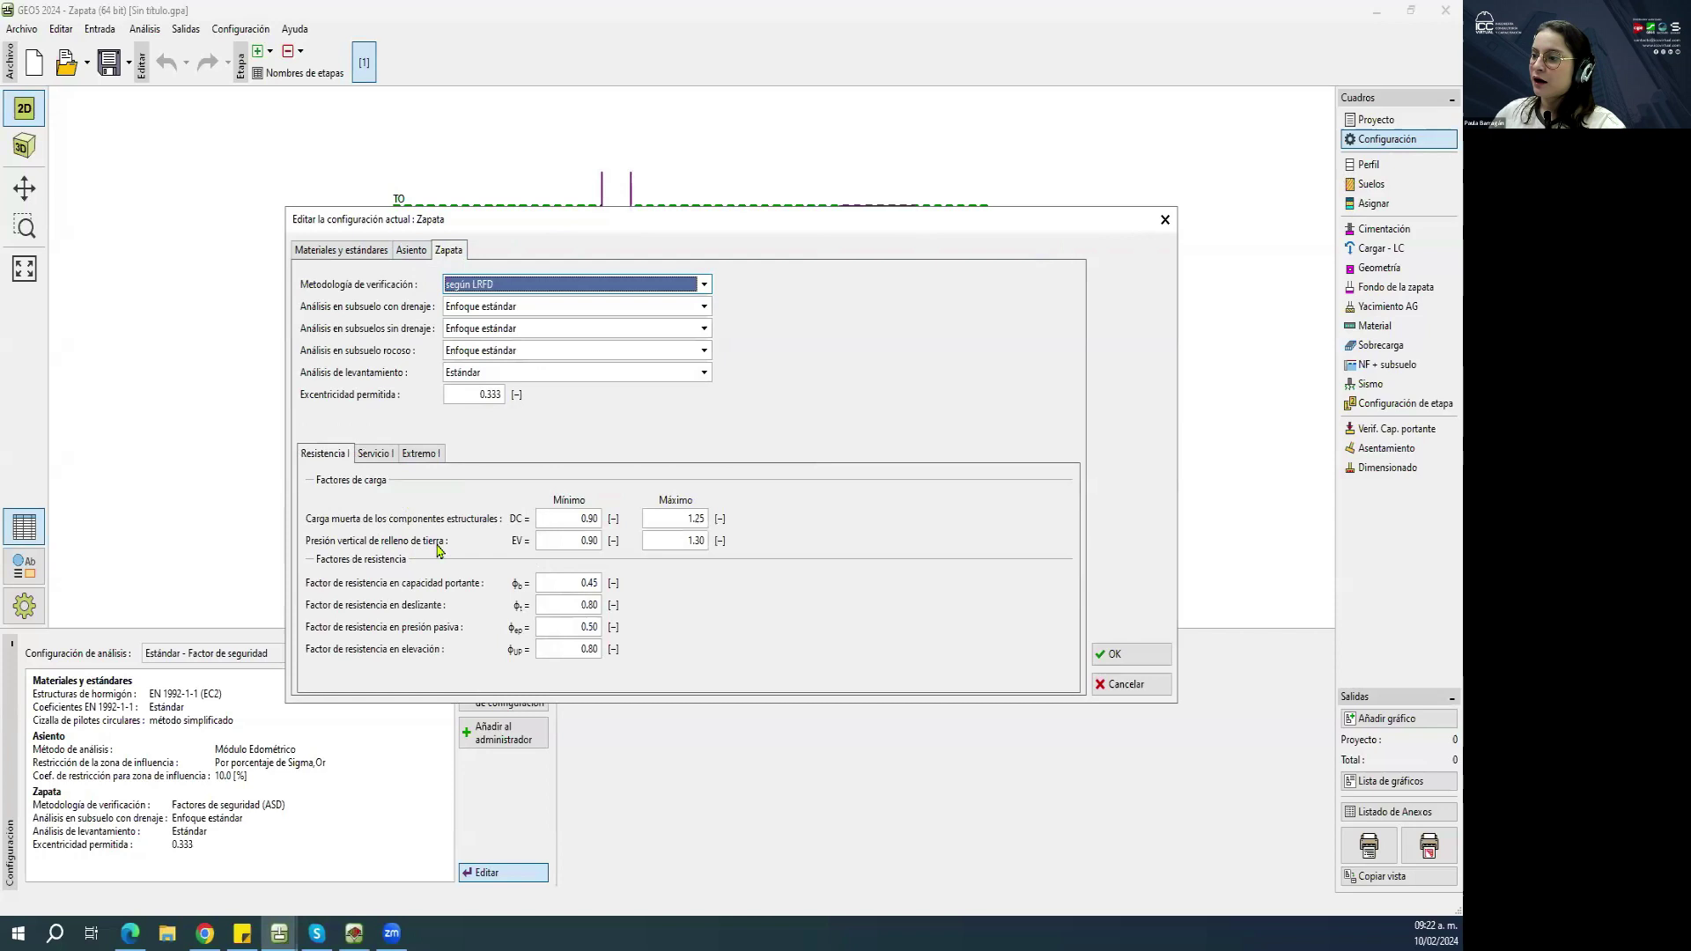
click(498, 286)
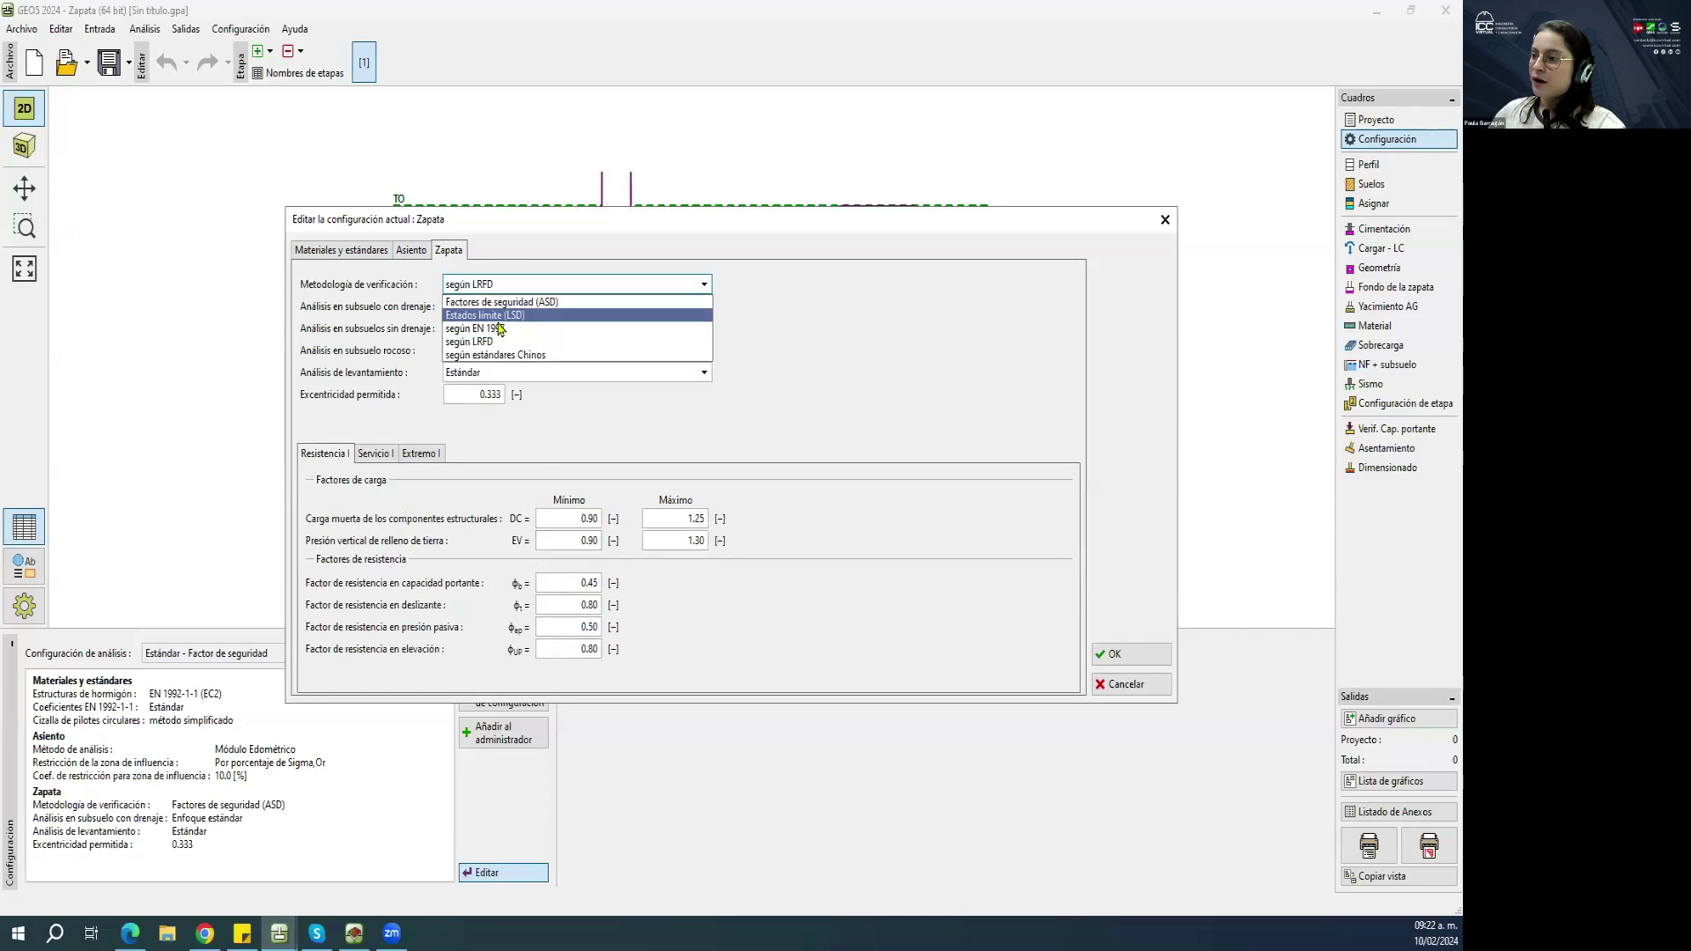
click(494, 315)
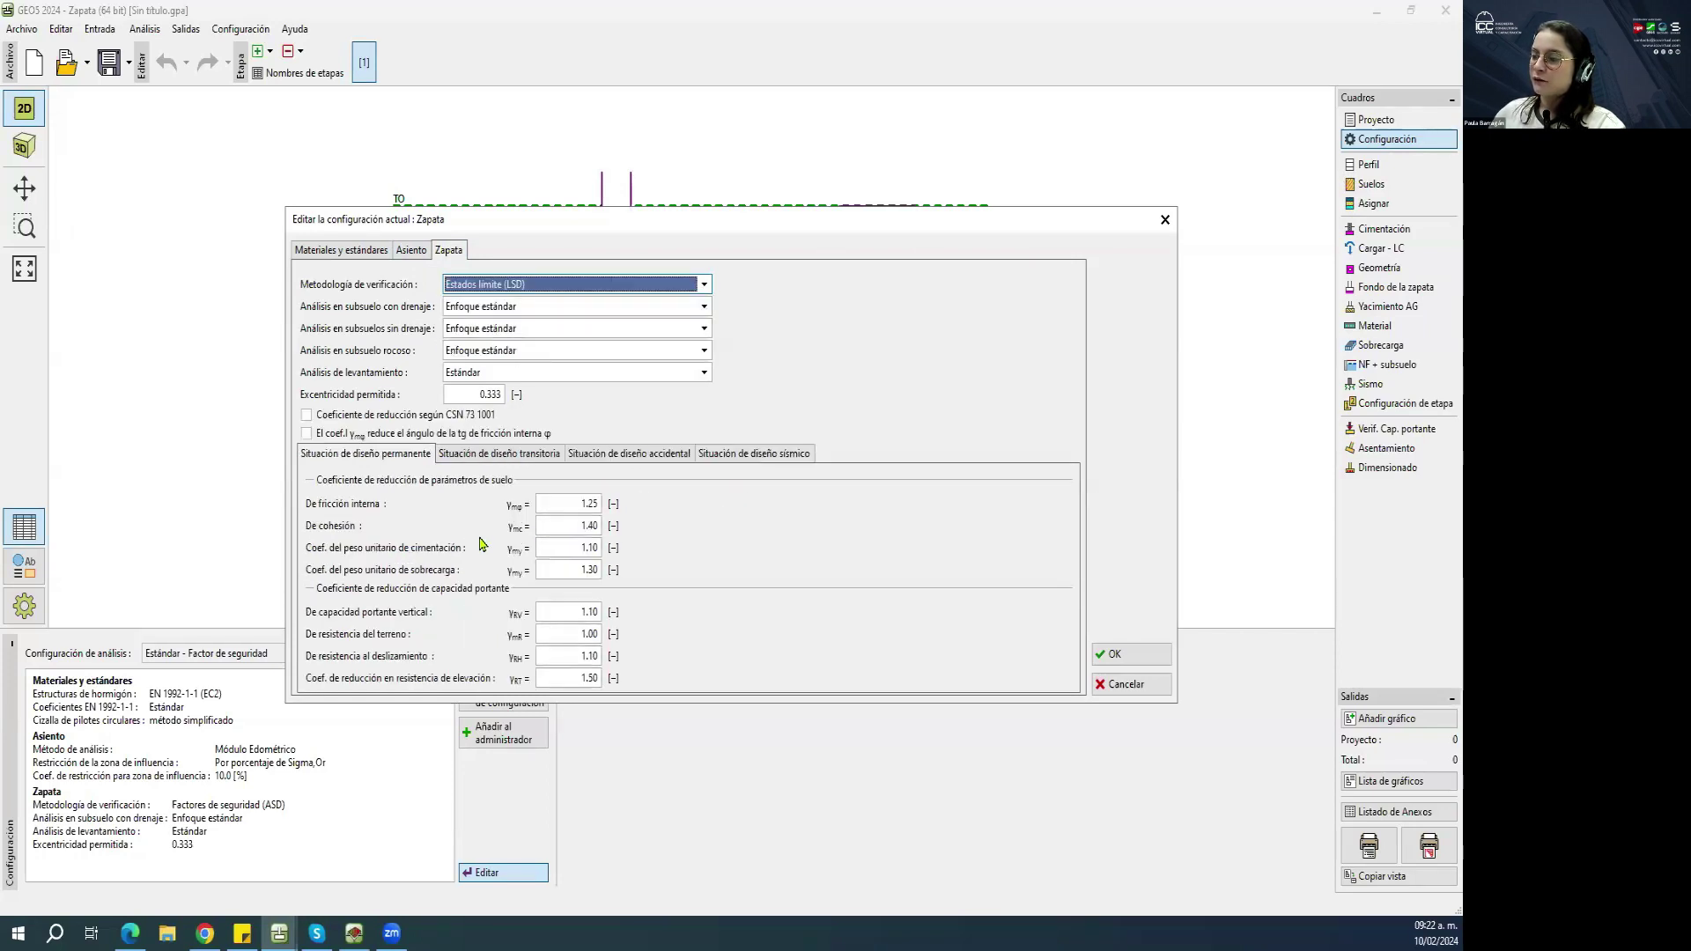
click(494, 287)
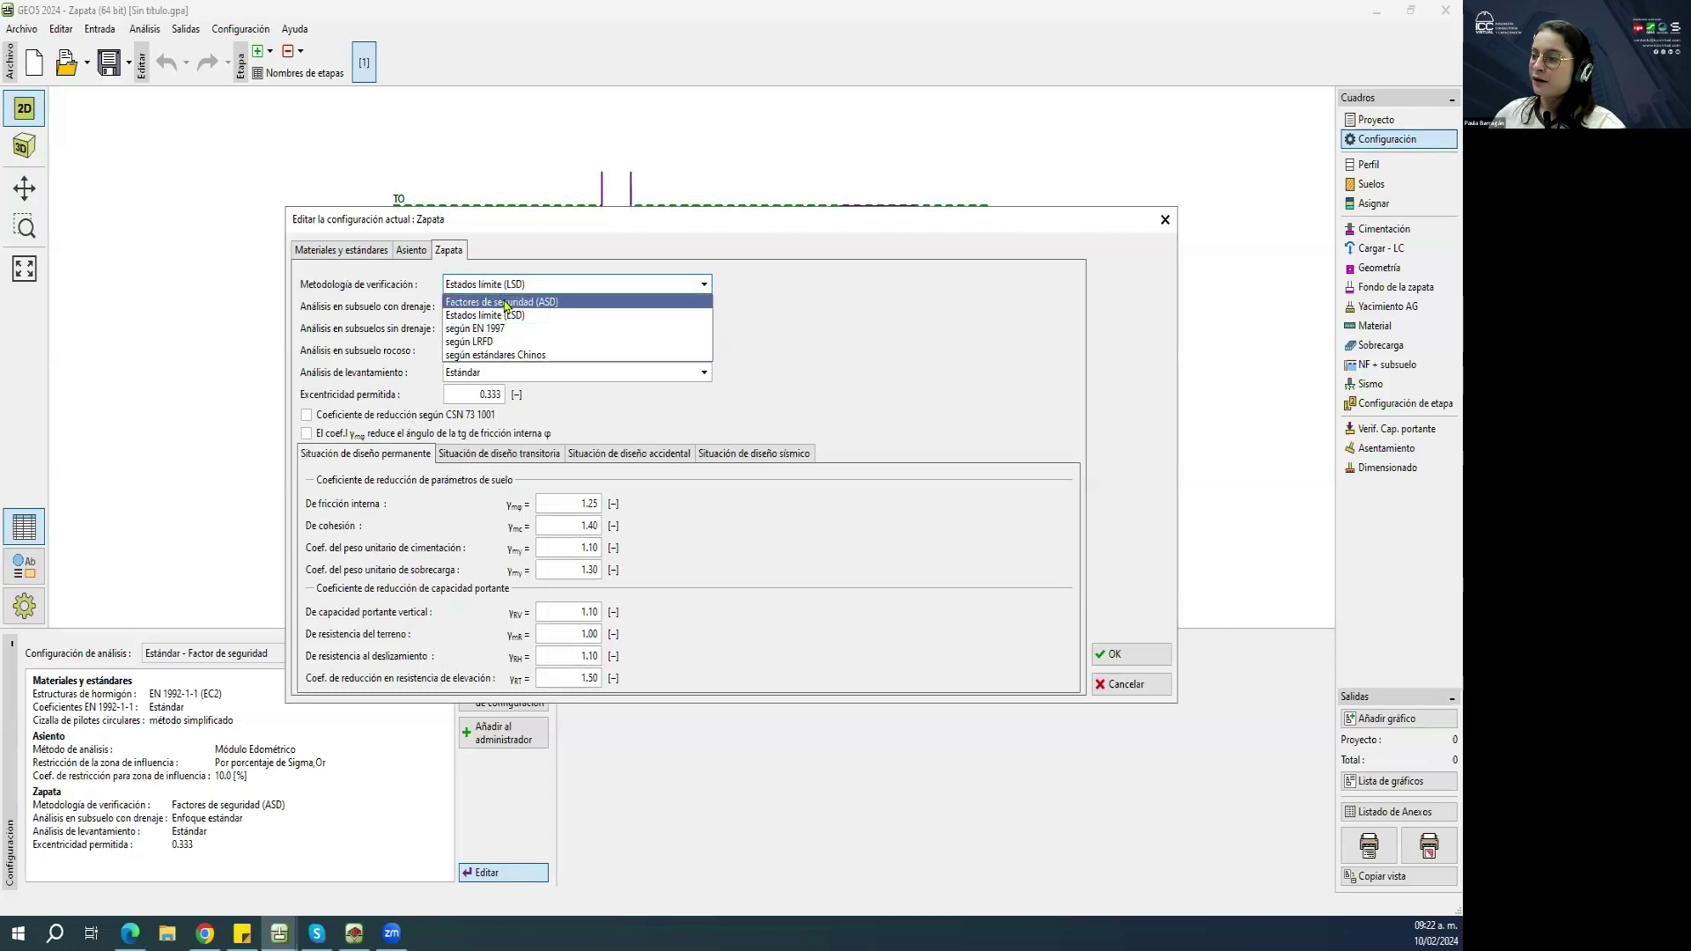
click(501, 302)
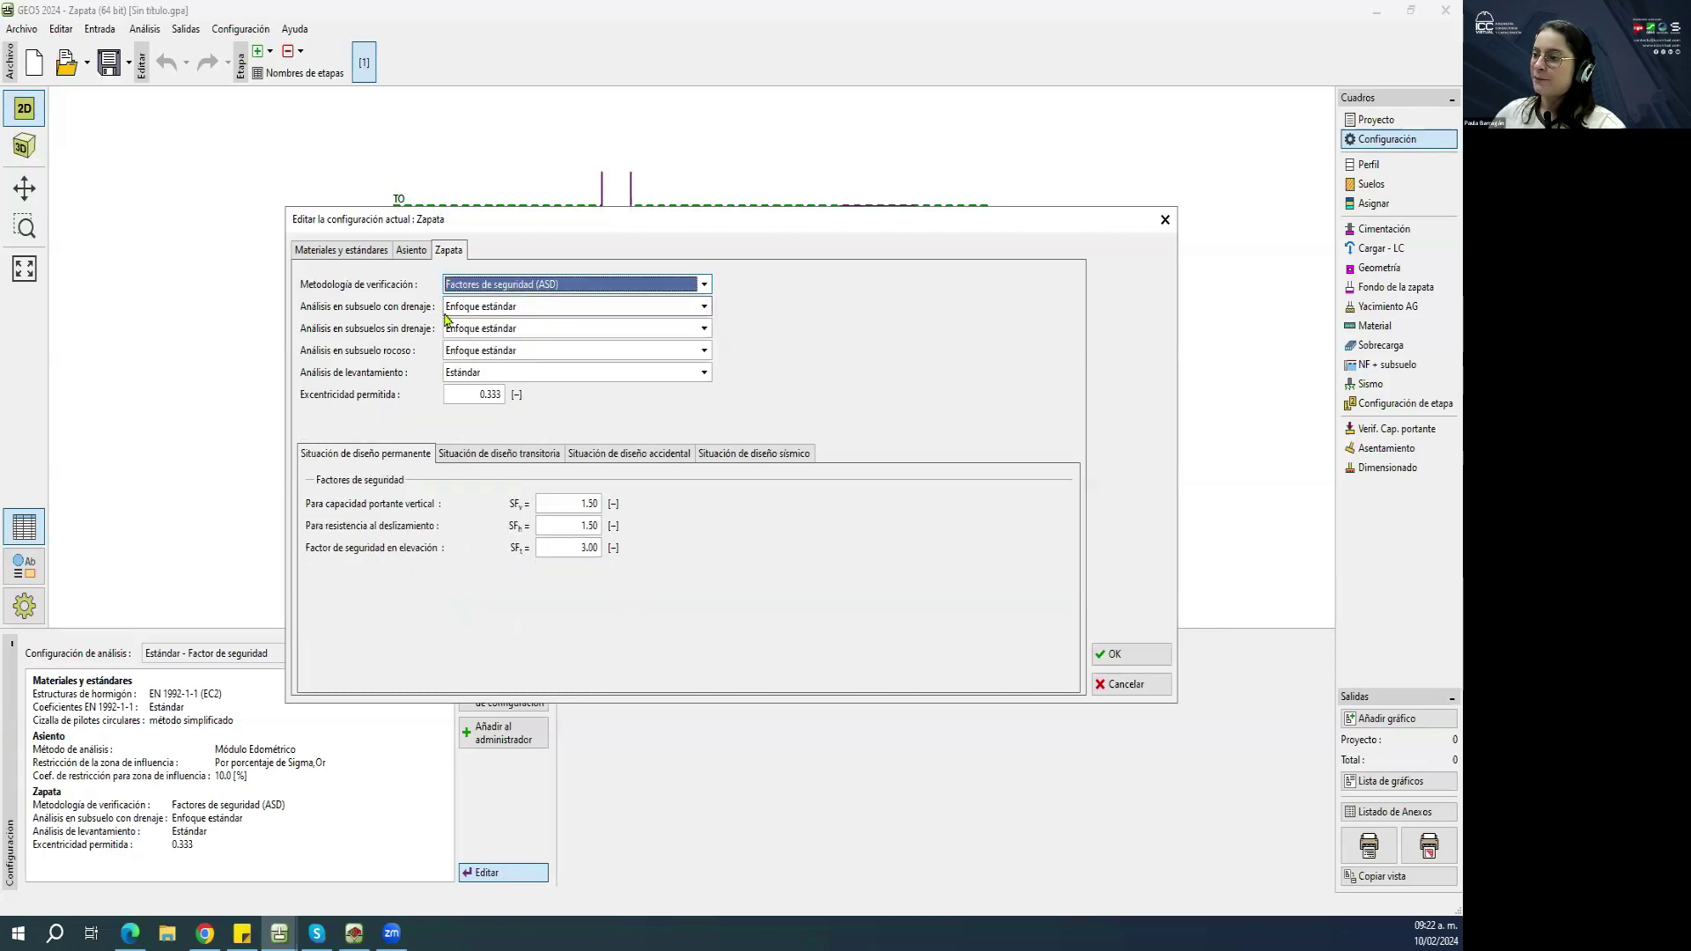
Set the footing's drained subsoil analysis to Meyerhof.
click(498, 308)
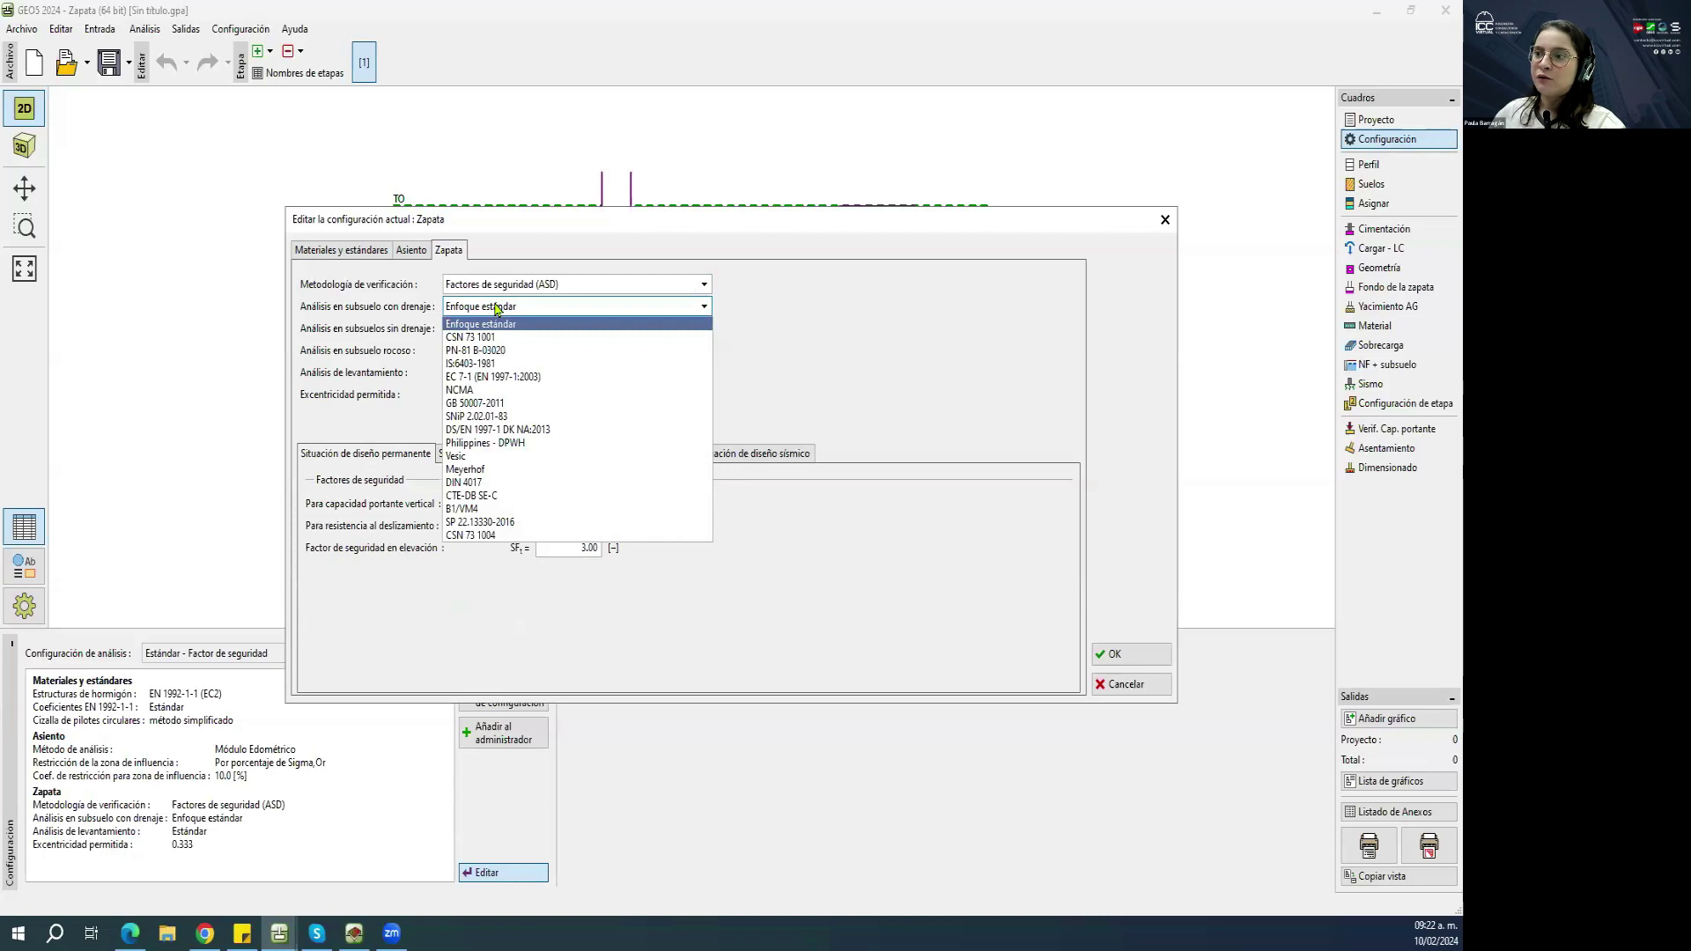
click(481, 469)
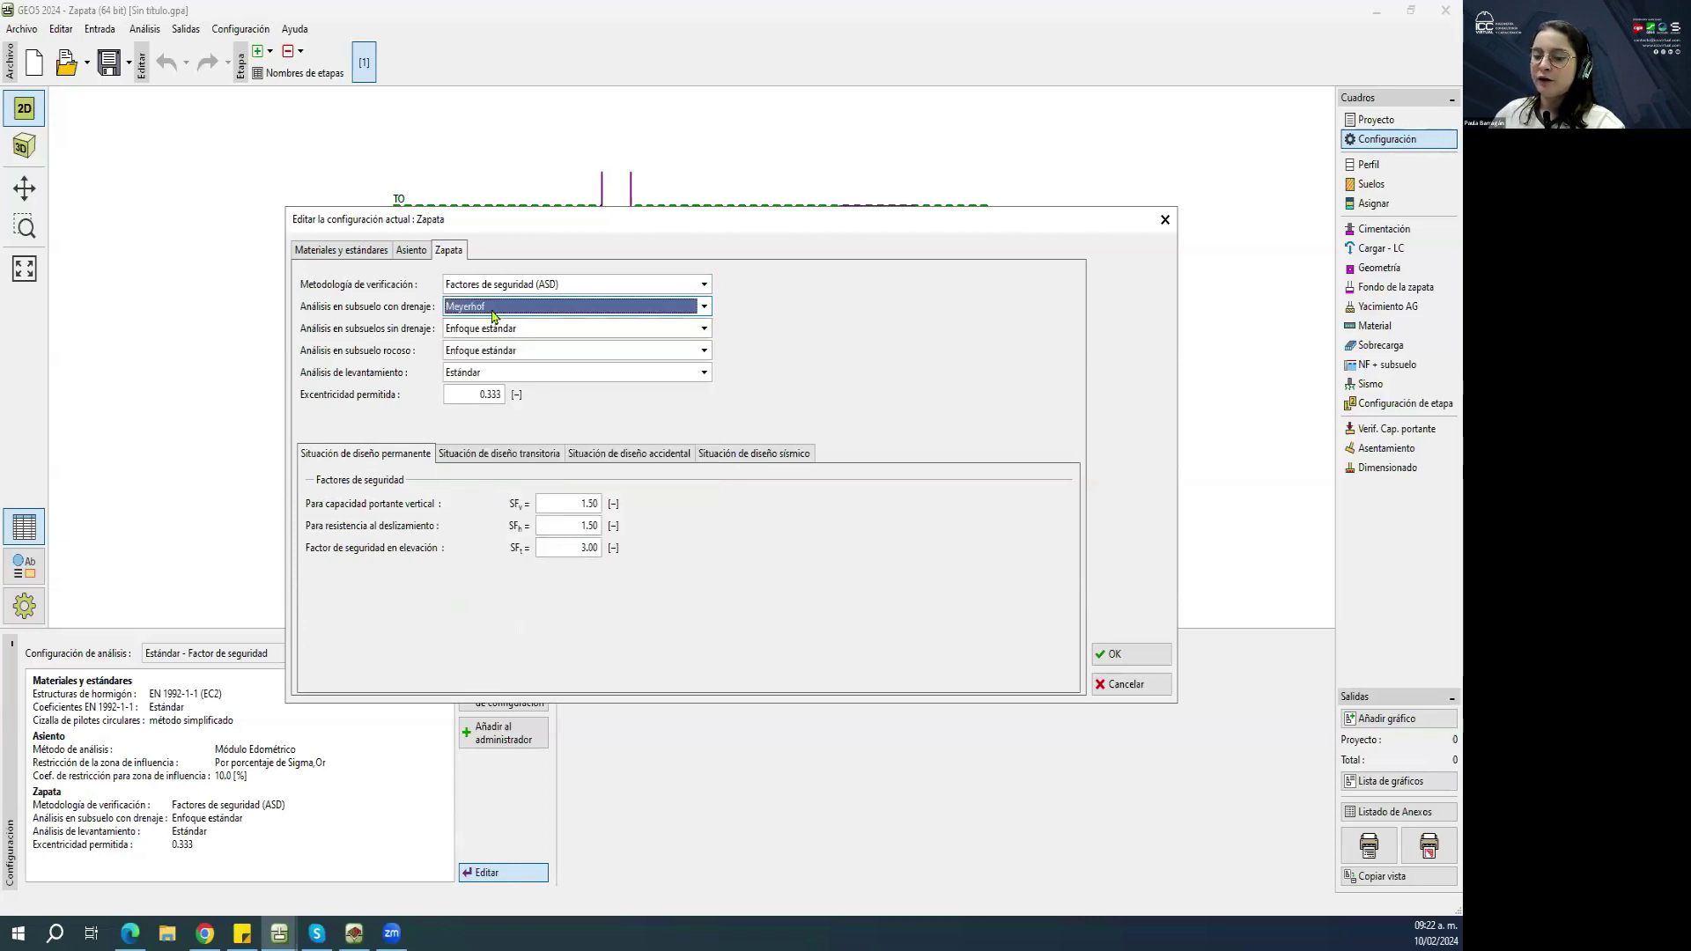
Open the help topic for the Meyerhof method and read its bearing capacity factors, notation and bibliography.
key(F1)
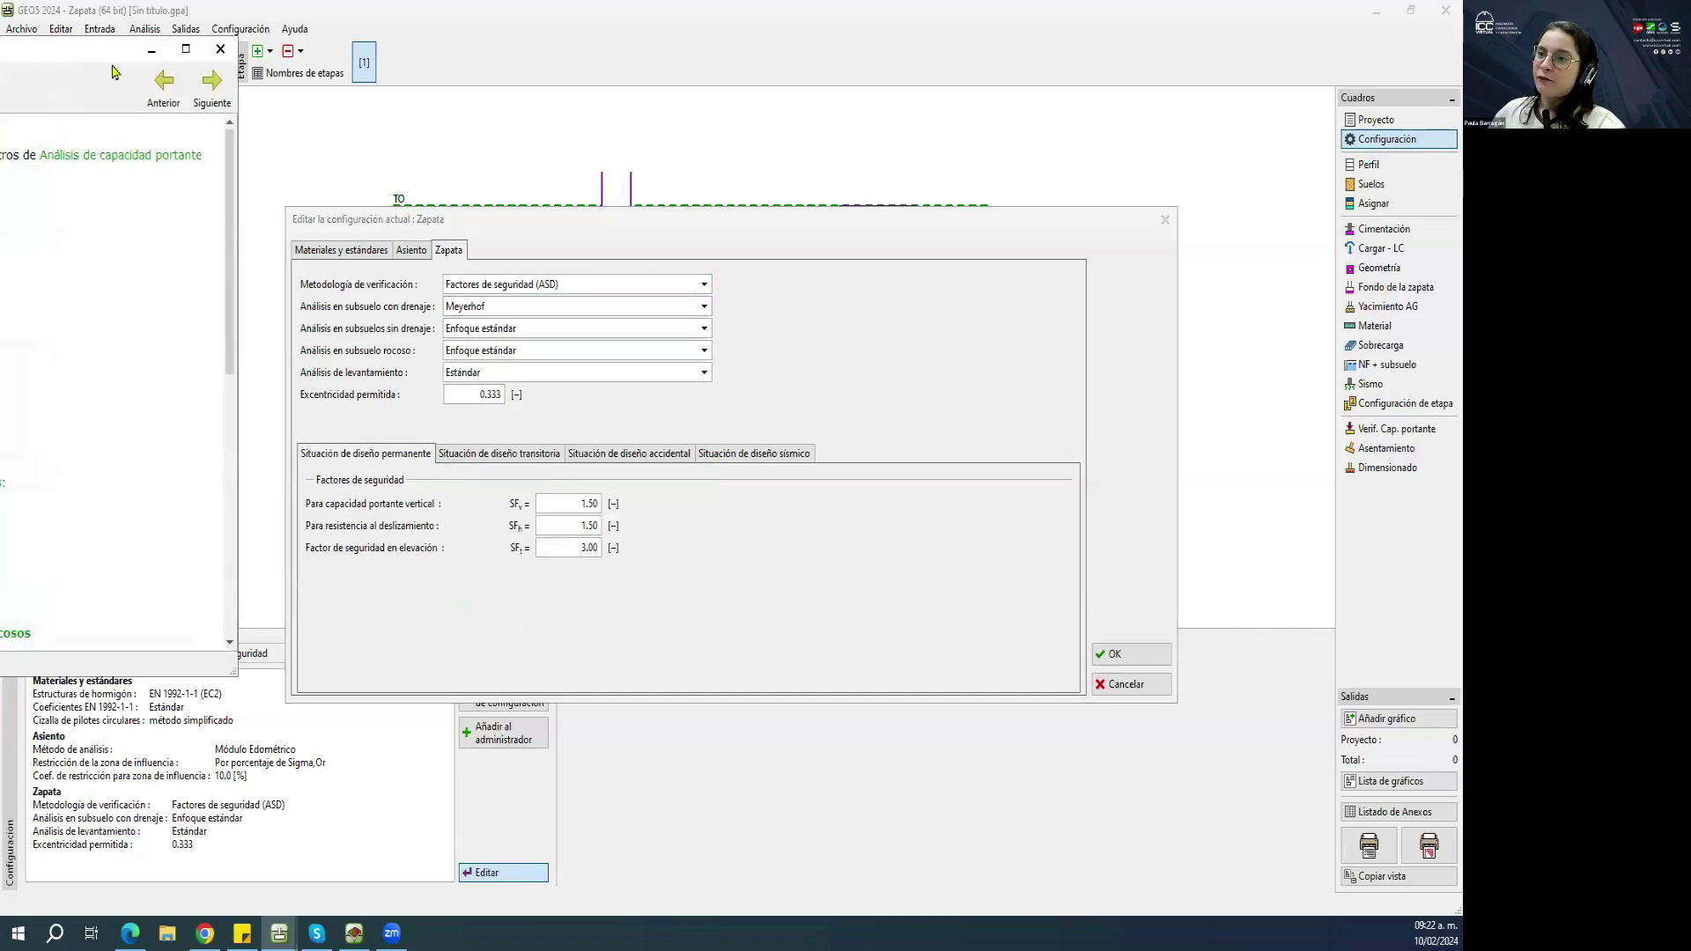
click(622, 405)
scroll(683, 322, down, 2)
scroll(775, 238, up, 2)
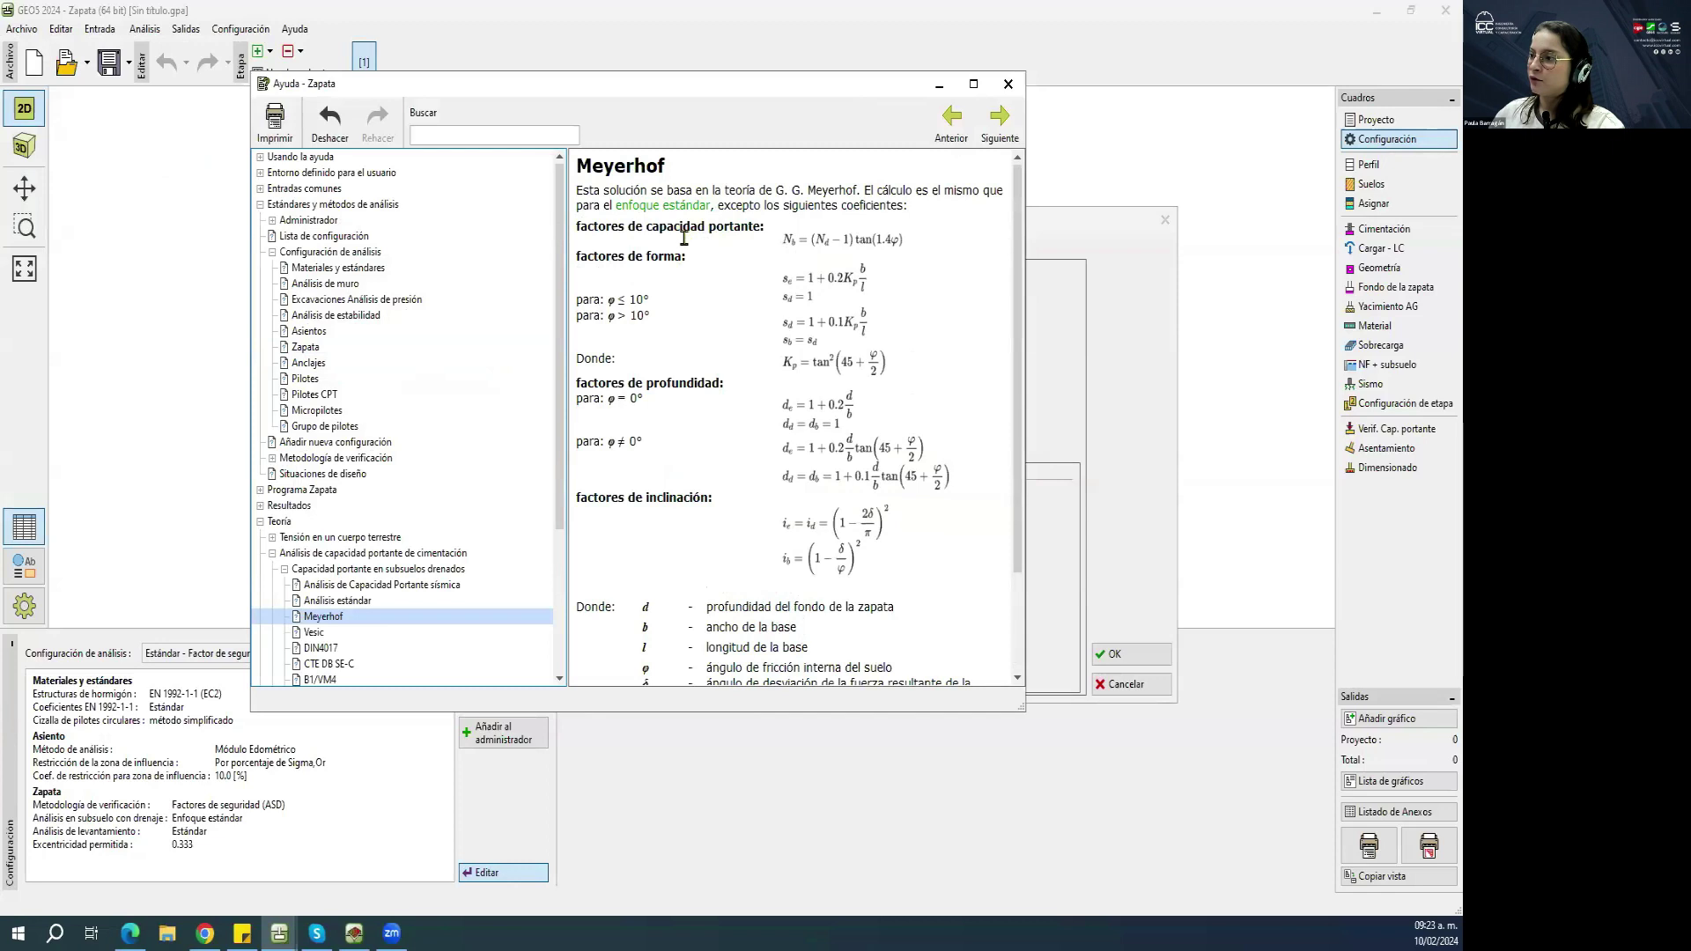
scroll(766, 405, down, 3)
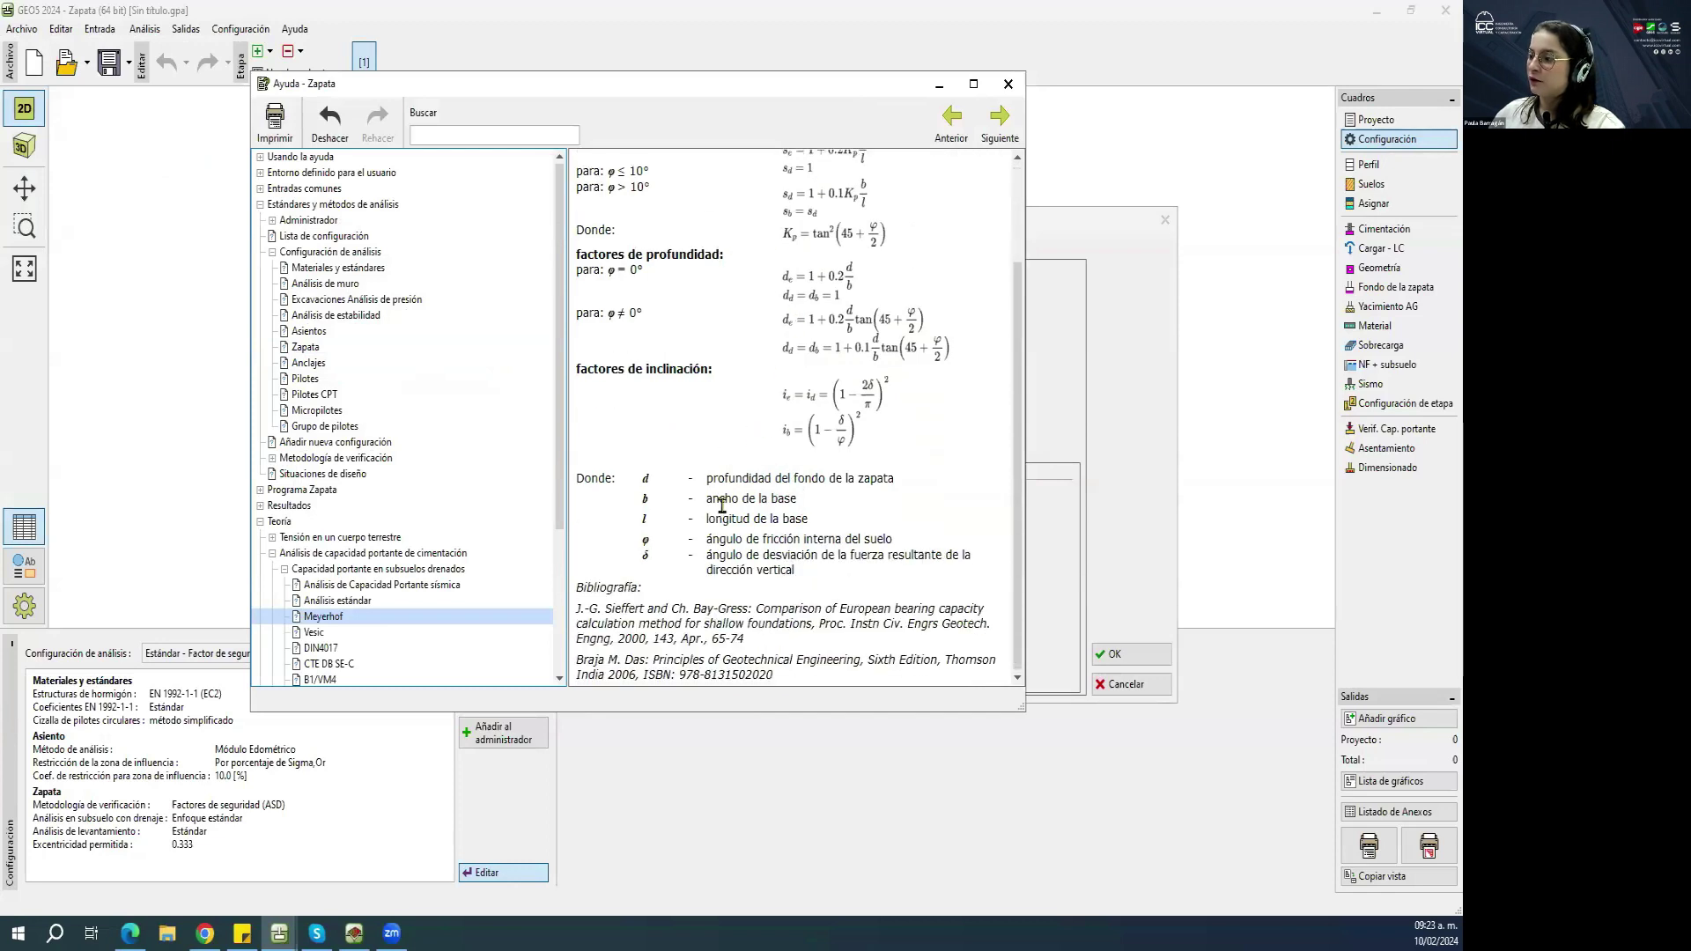
scroll(761, 425, up, 3)
scroll(815, 300, down, 3)
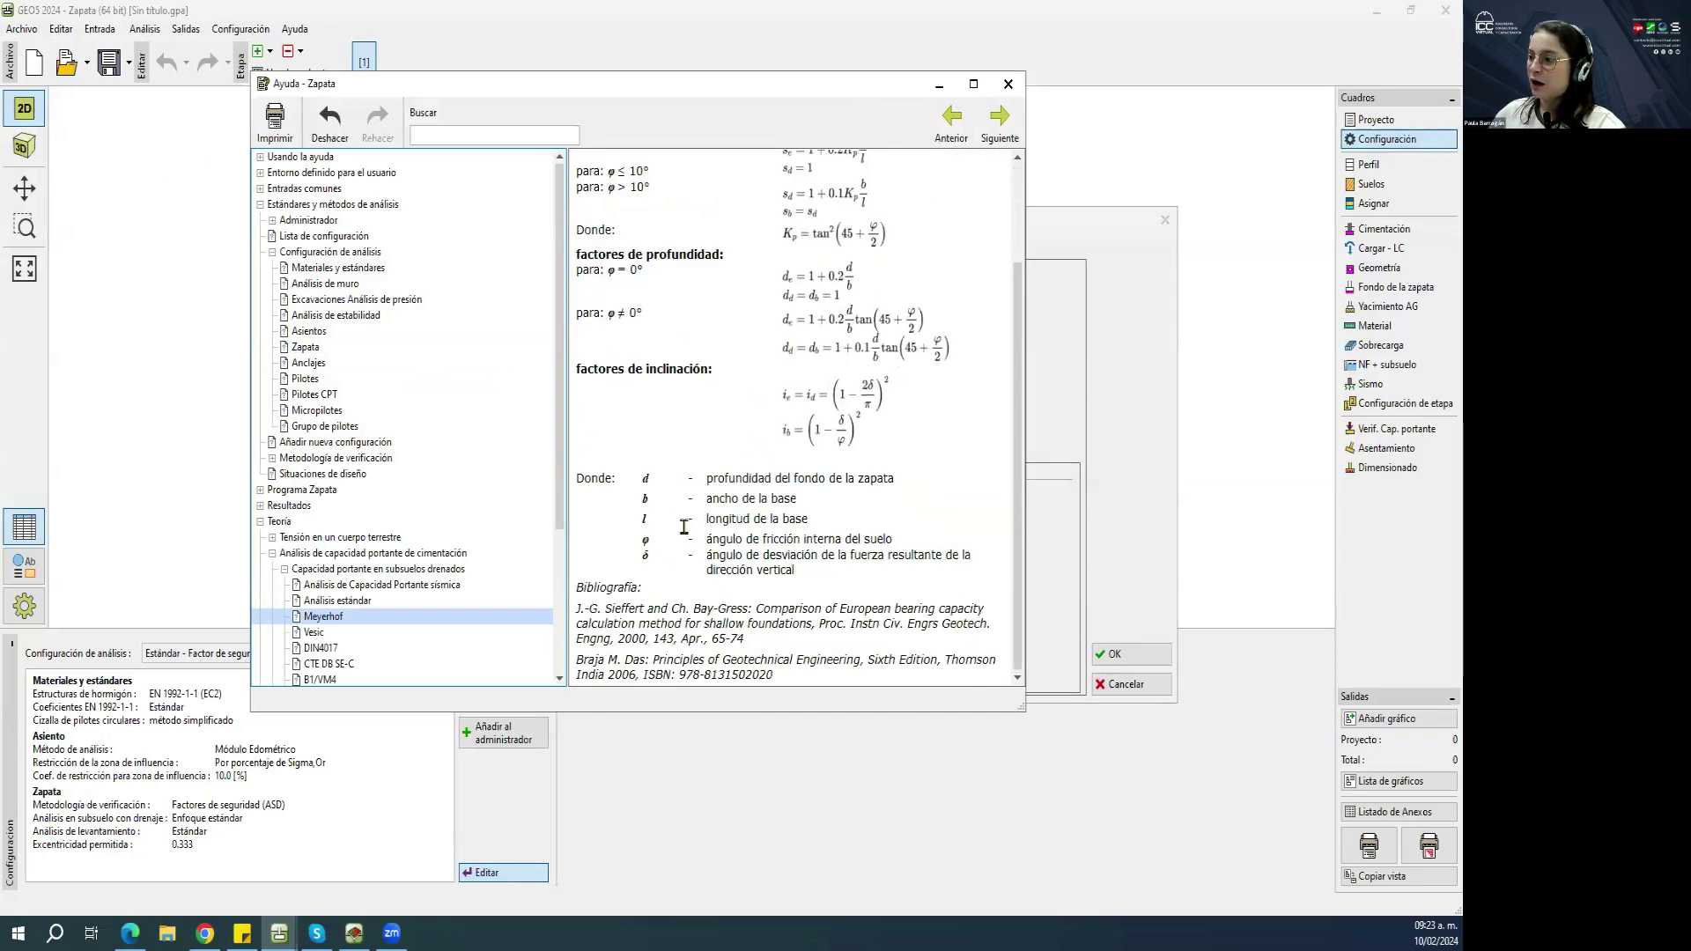
drag(577, 588, 714, 671)
click(697, 660)
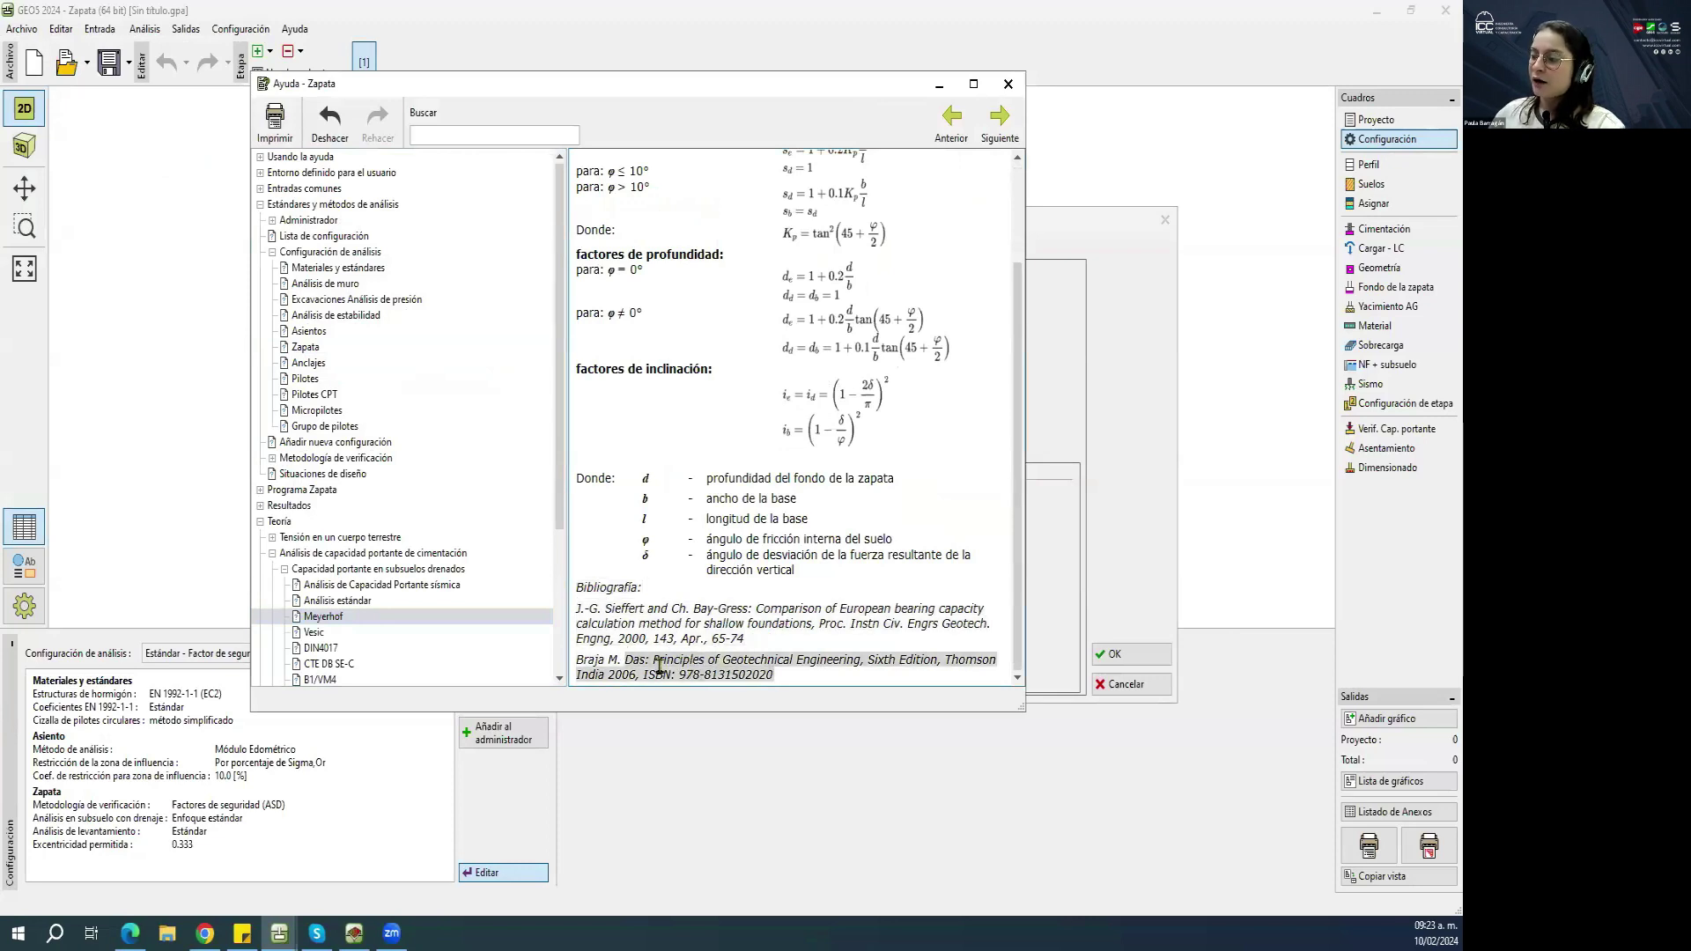
double_click(660, 623)
double_click(707, 624)
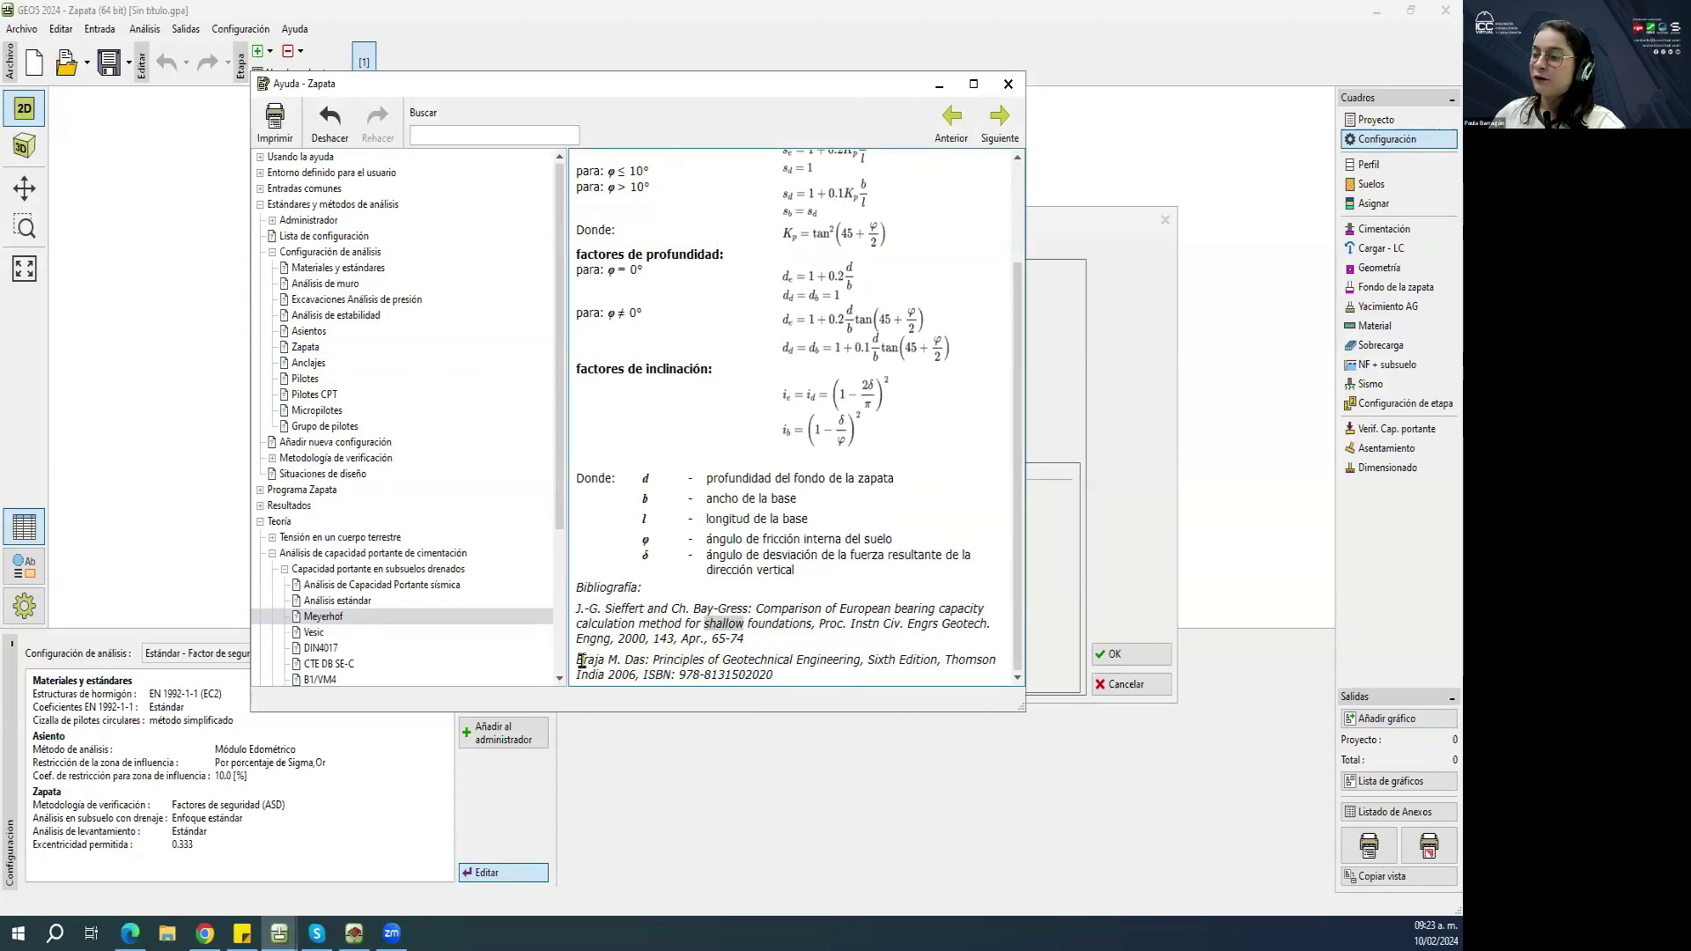
double_click(767, 675)
scroll(754, 571, up, 3)
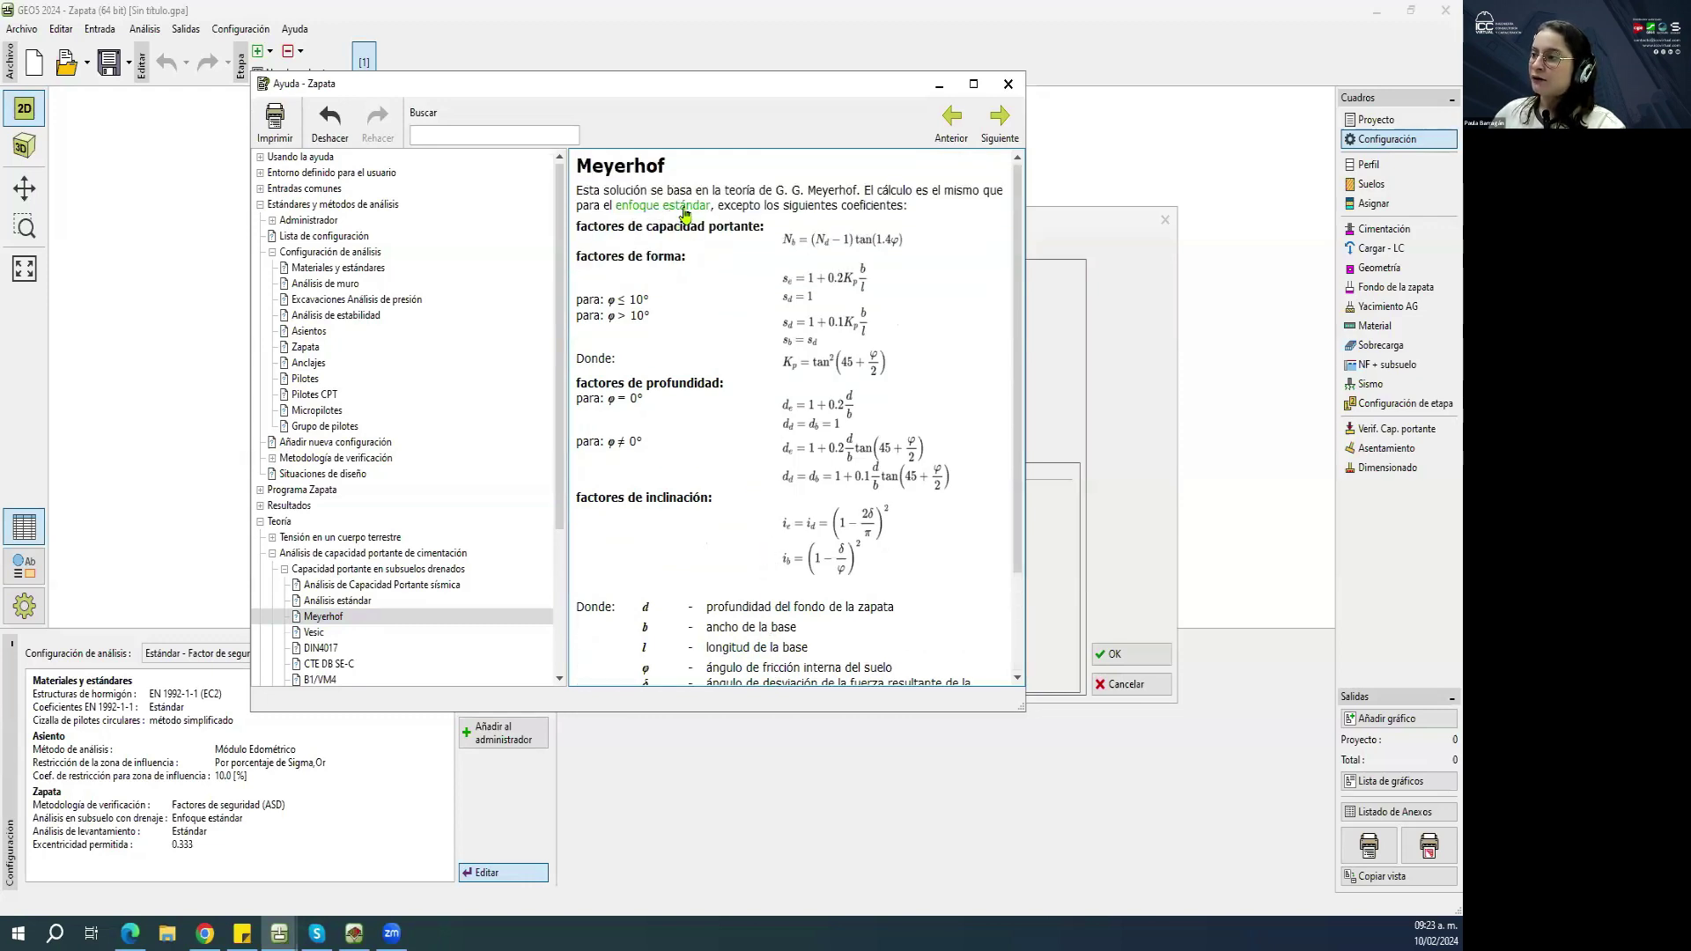
Follow the help link to the standard approach, read its bearing capacity formula and notation, and close the help.
click(685, 208)
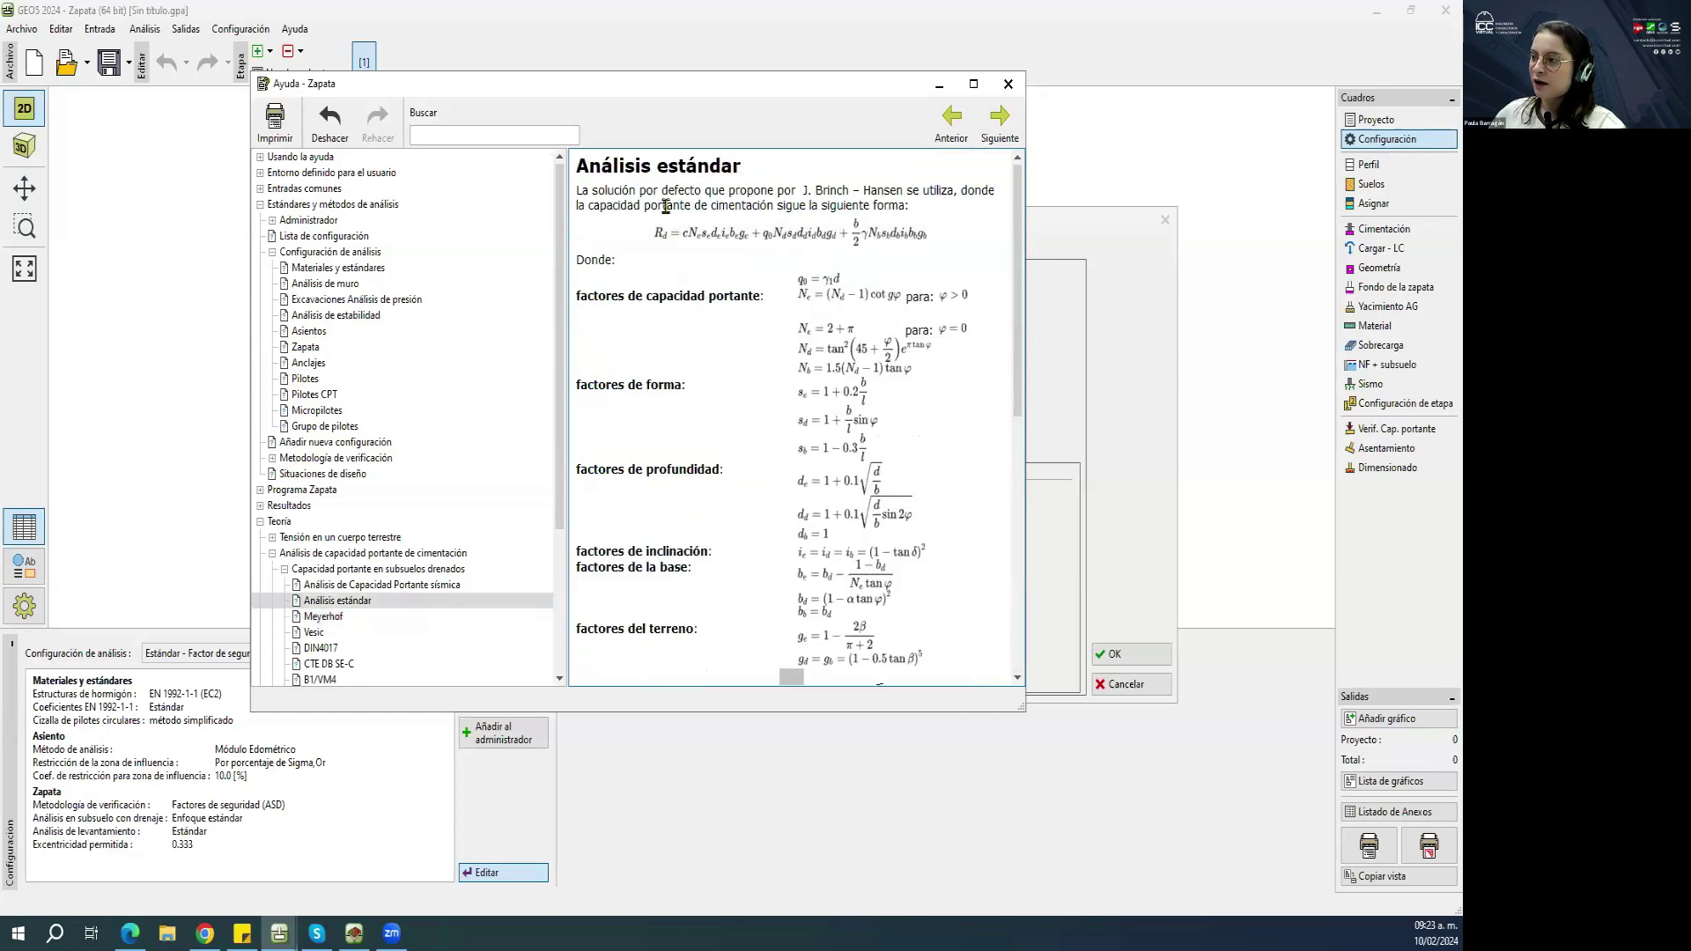
scroll(819, 442, down, 9)
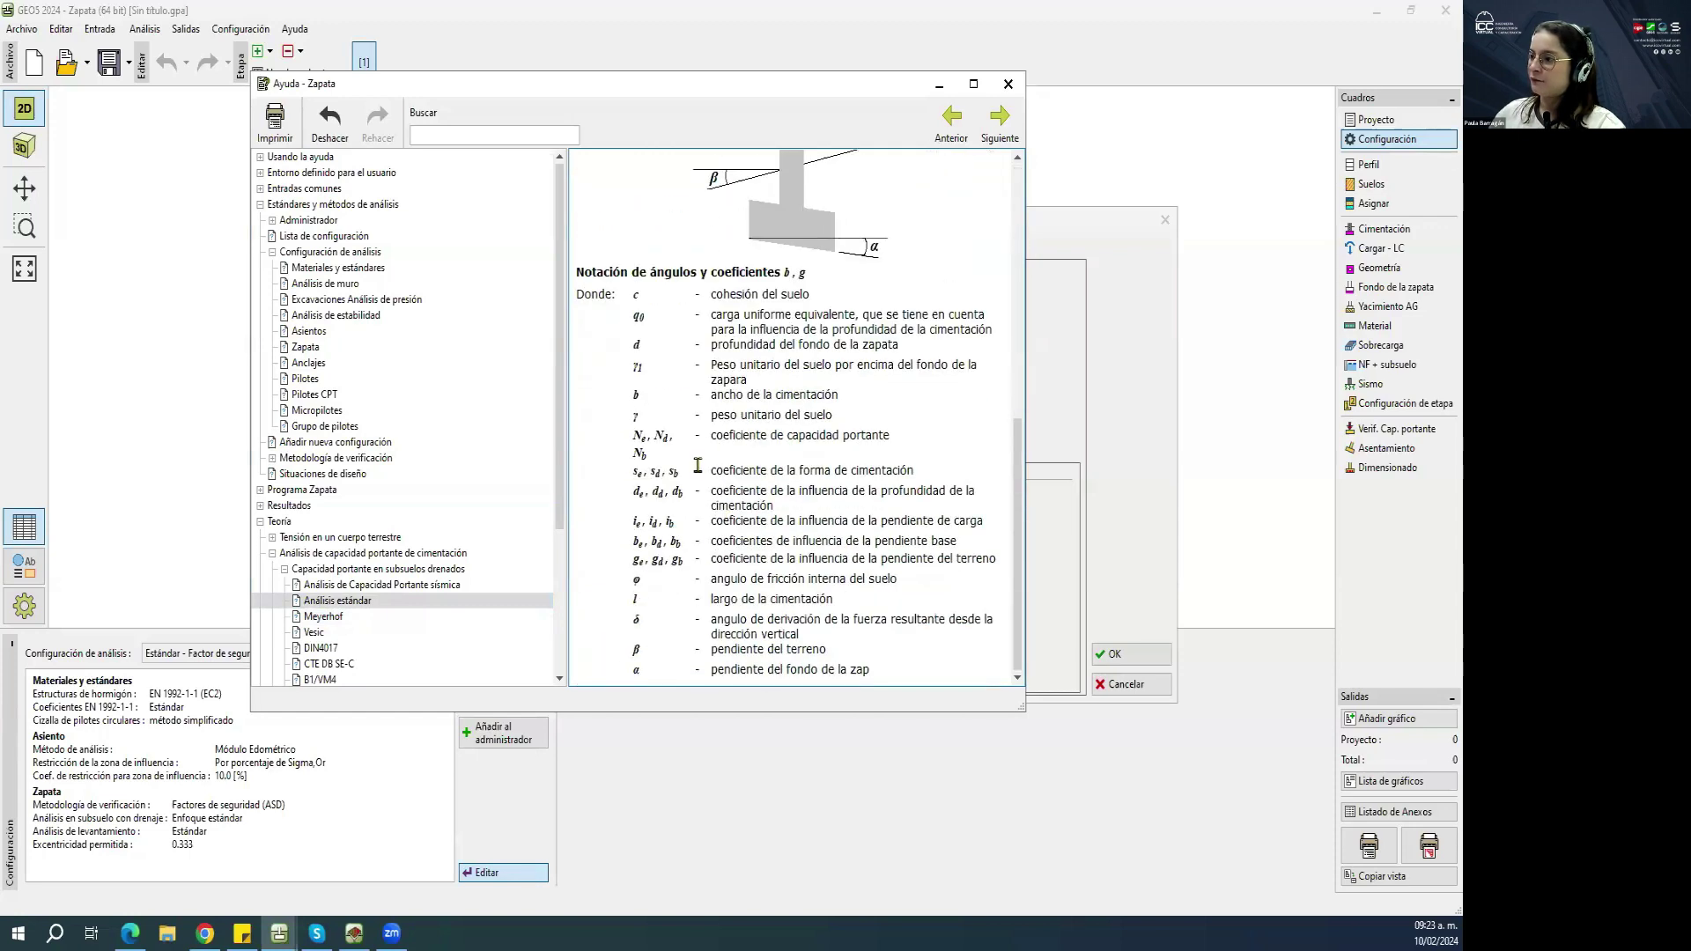
scroll(697, 465, up, 9)
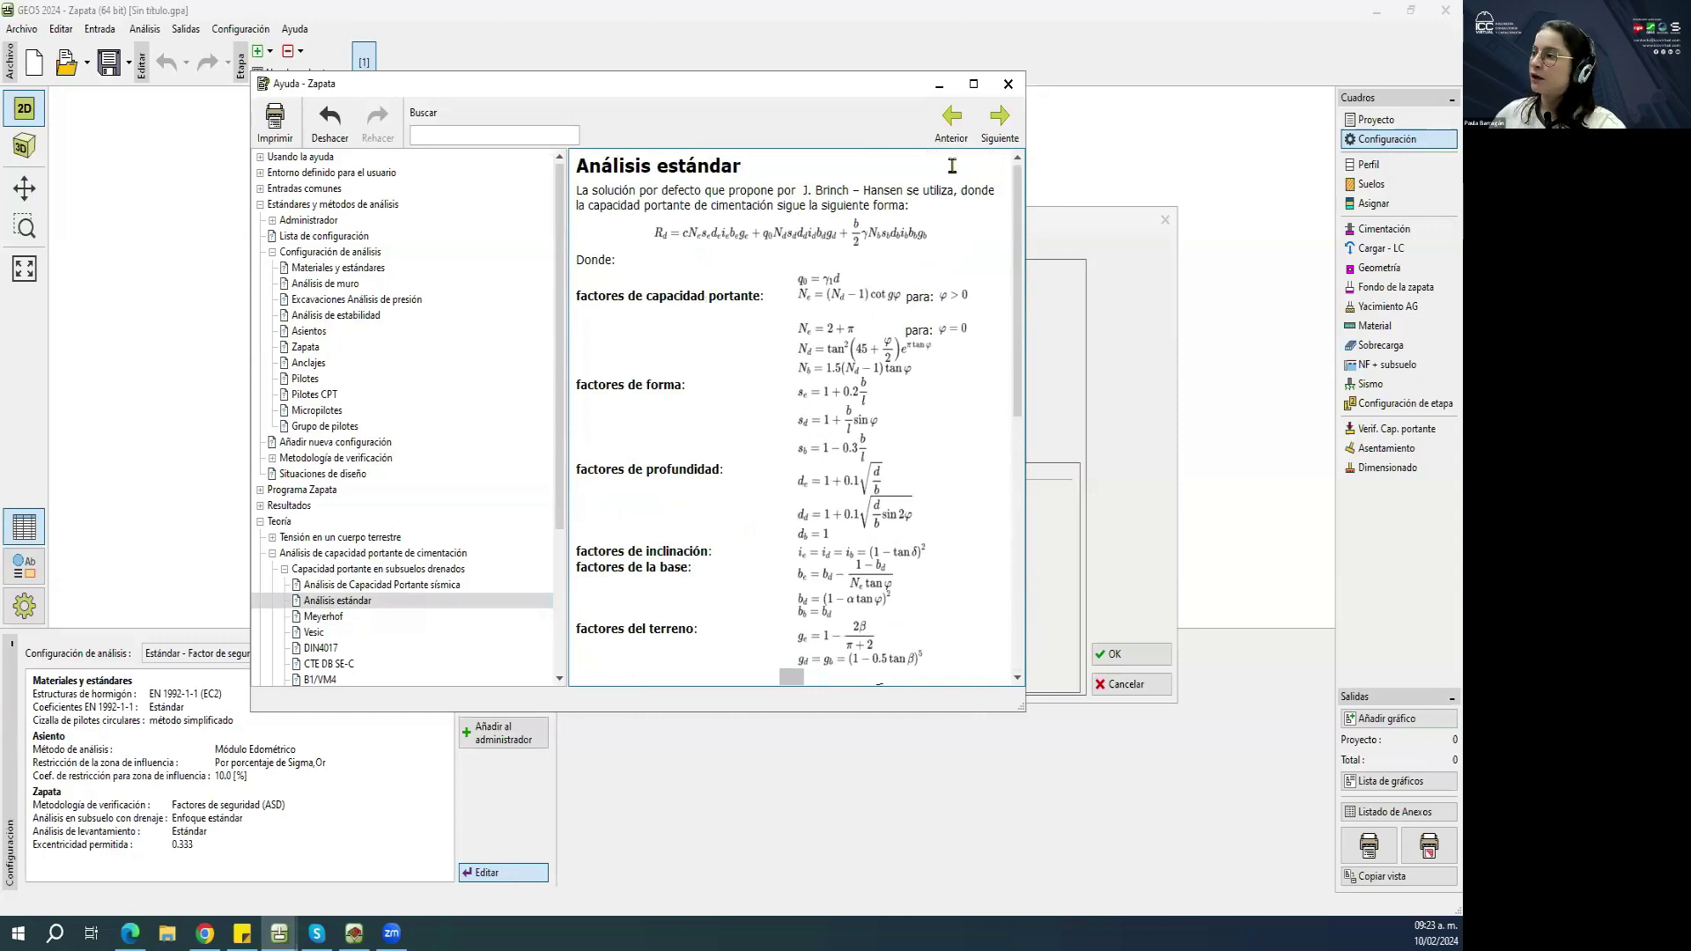
click(1008, 84)
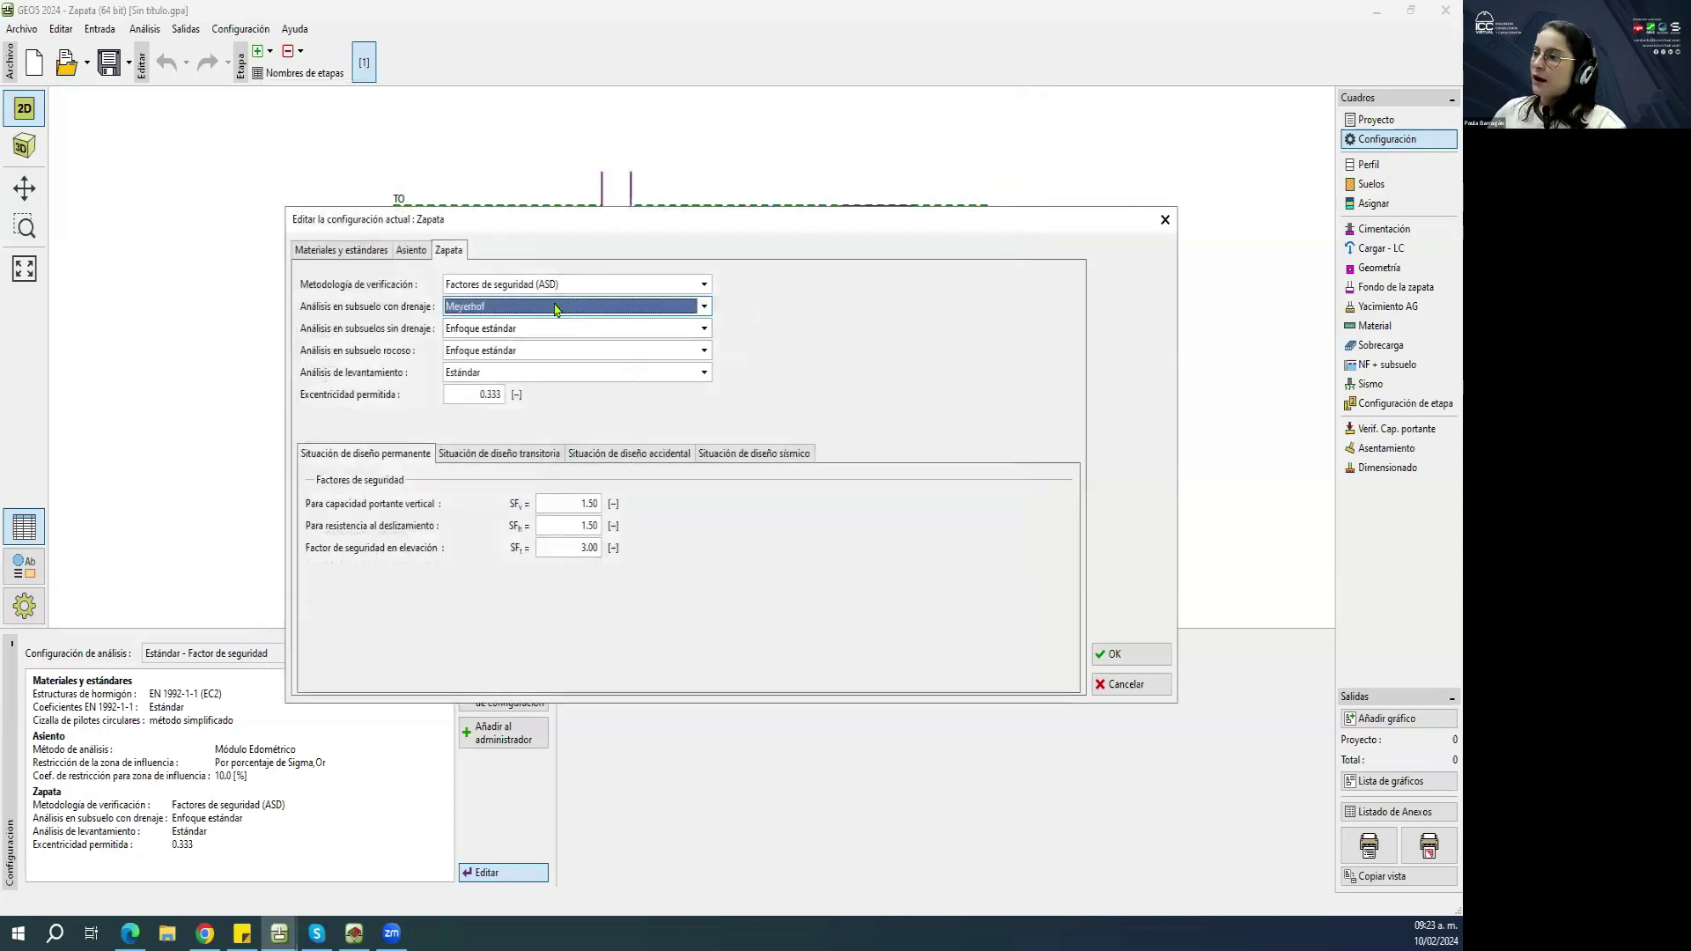
Examine the analysis options for undrained subsoil, rocky subsoil and uplift.
click(573, 330)
click(494, 350)
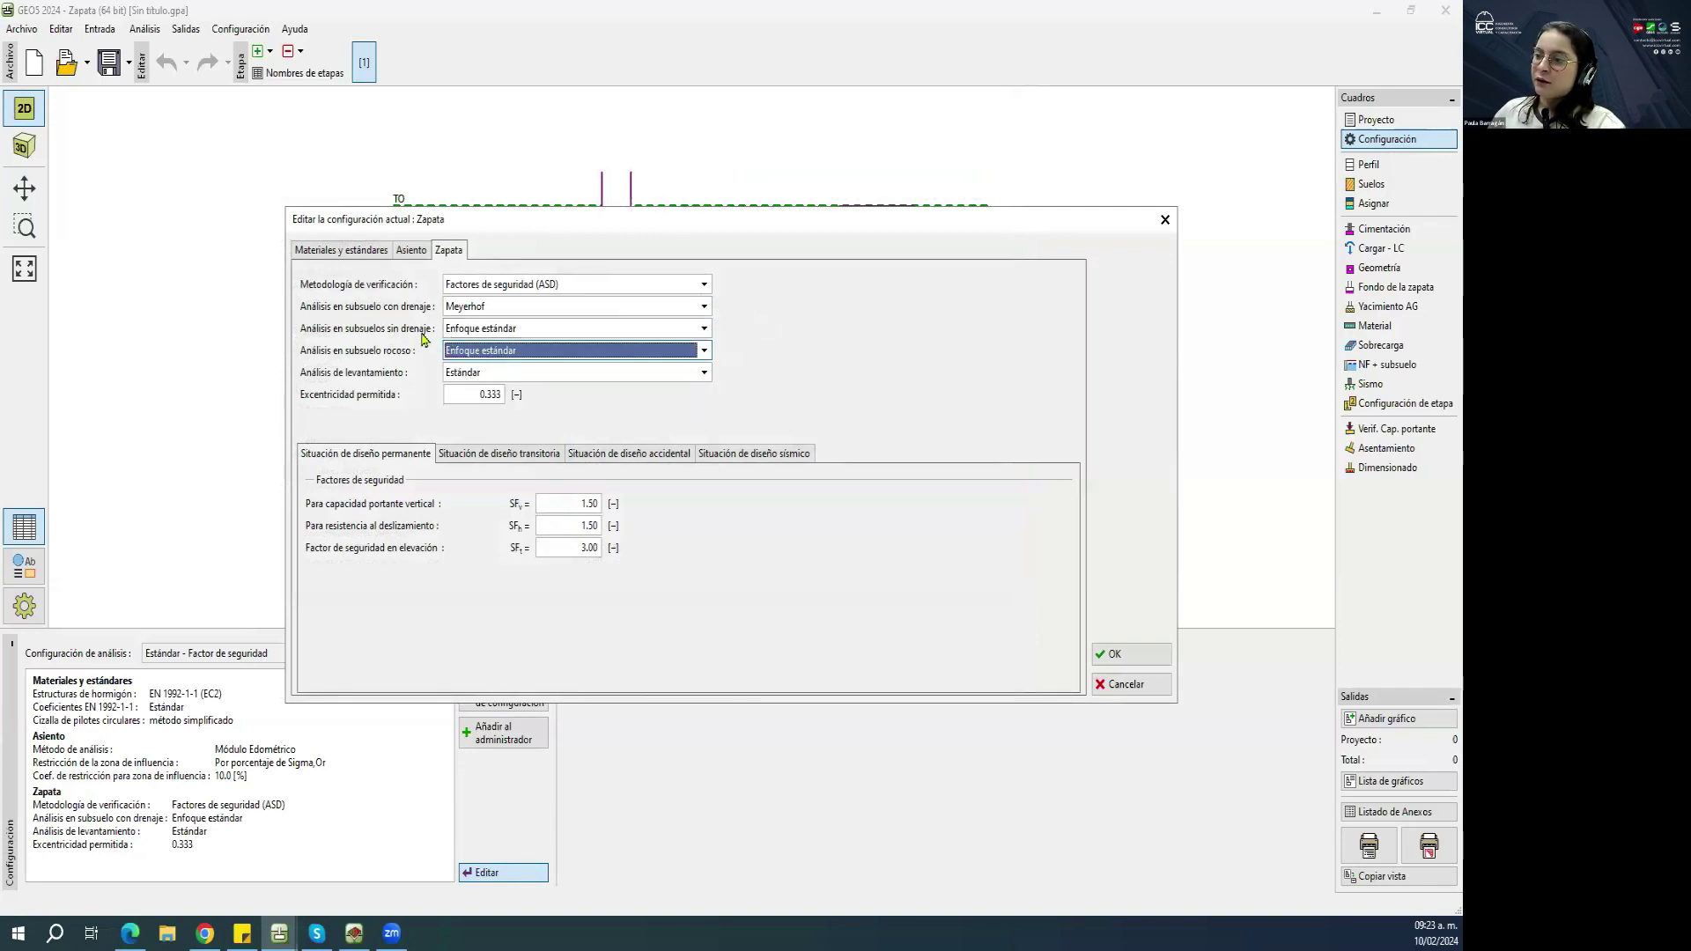
click(511, 349)
click(512, 349)
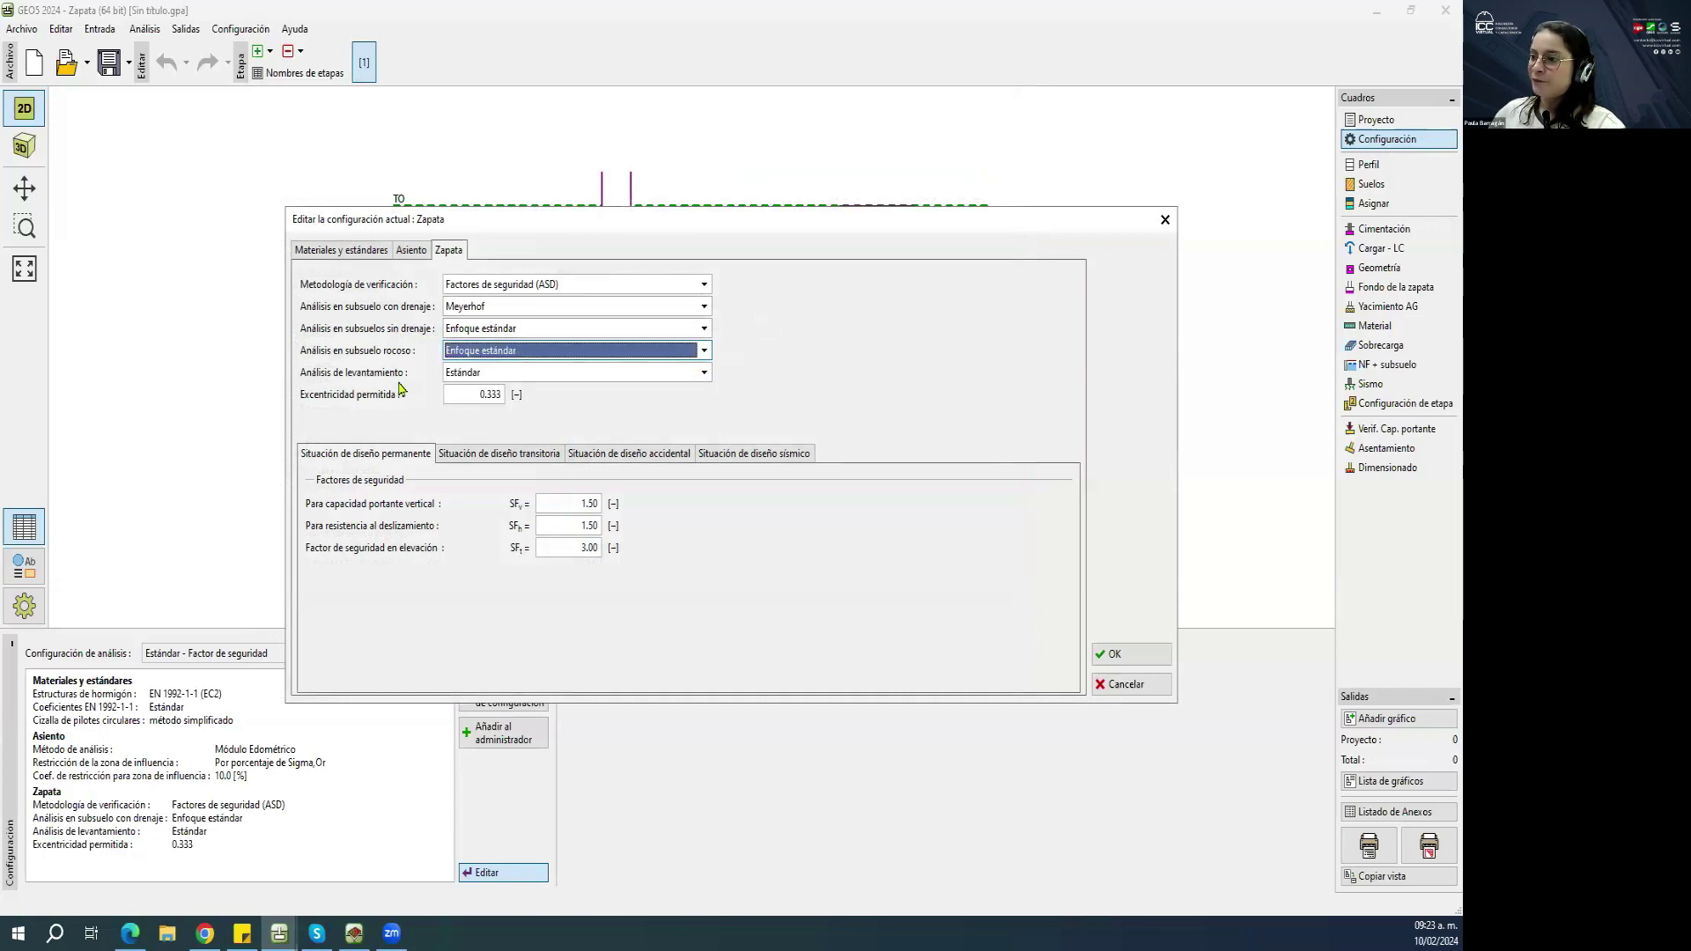
click(449, 377)
click(449, 377)
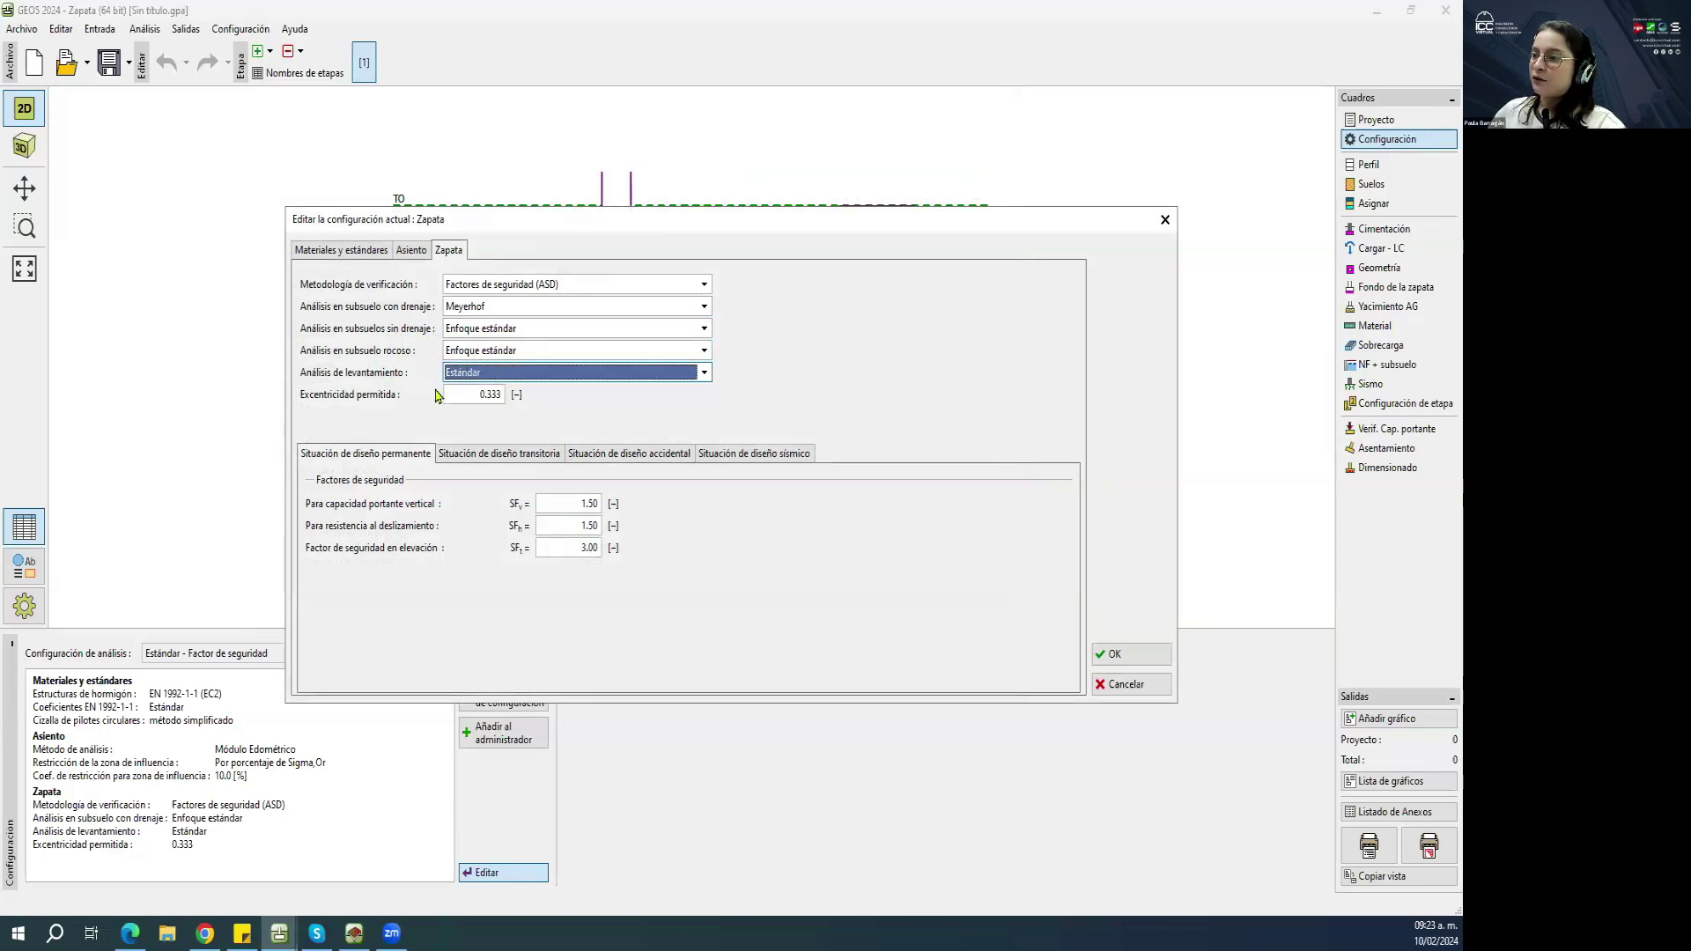
Review the safety factors for the permanent, transient and accidental design situations, and accept the edited footing configuration.
click(606, 454)
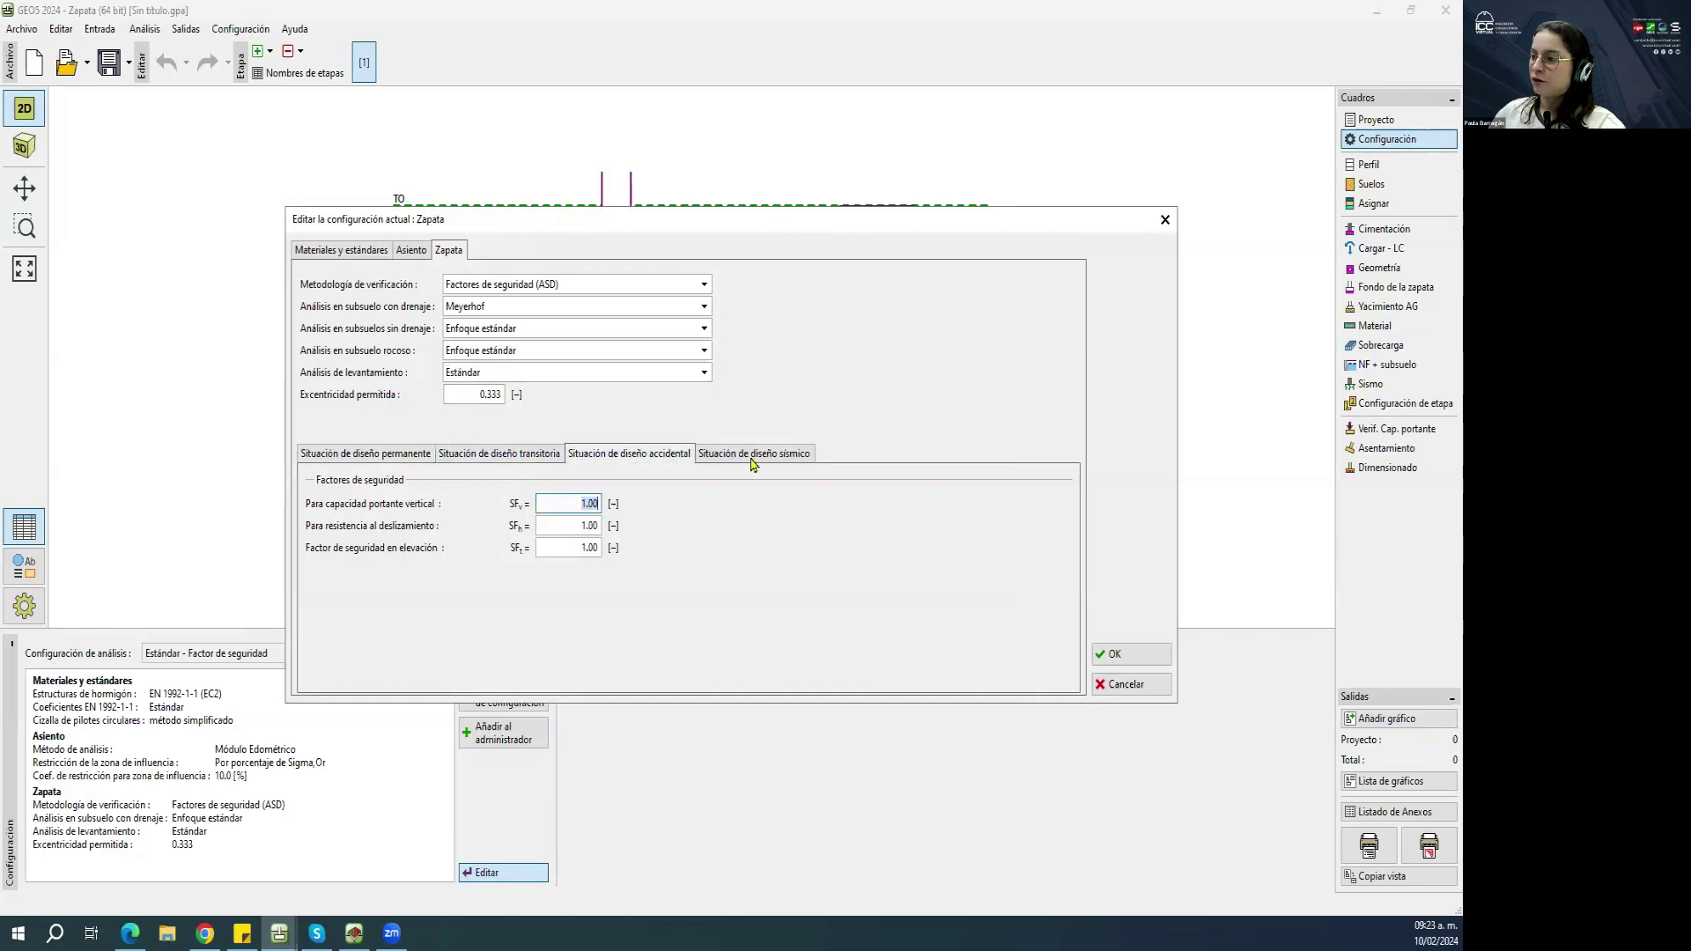
click(430, 455)
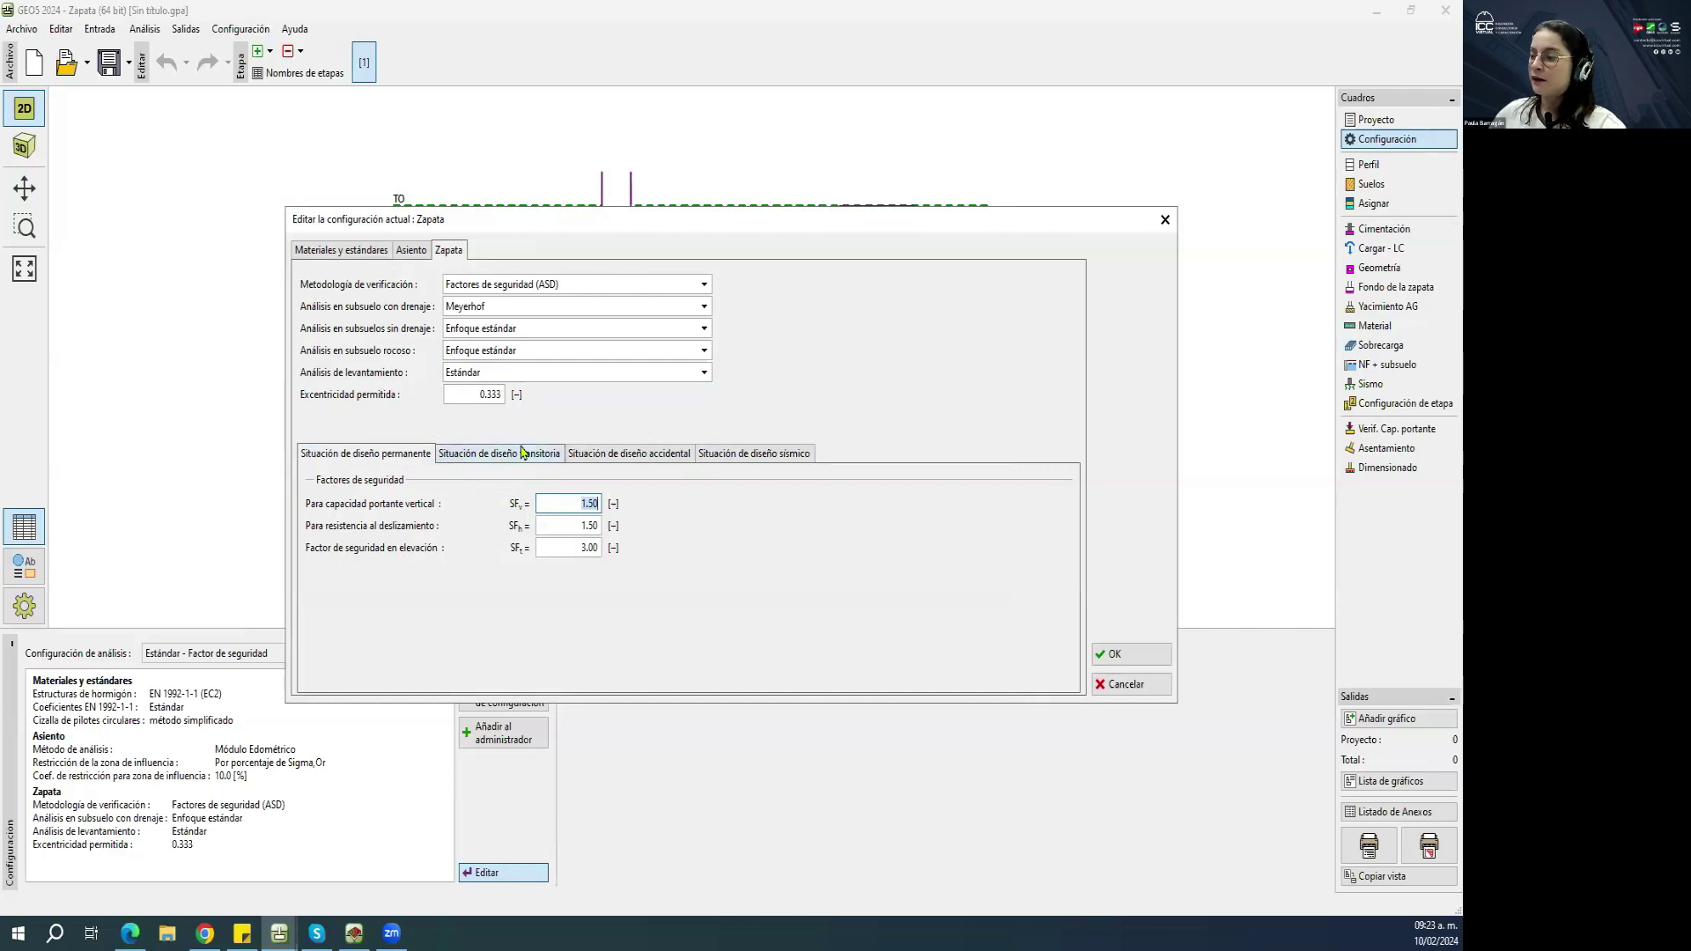
click(555, 455)
click(631, 454)
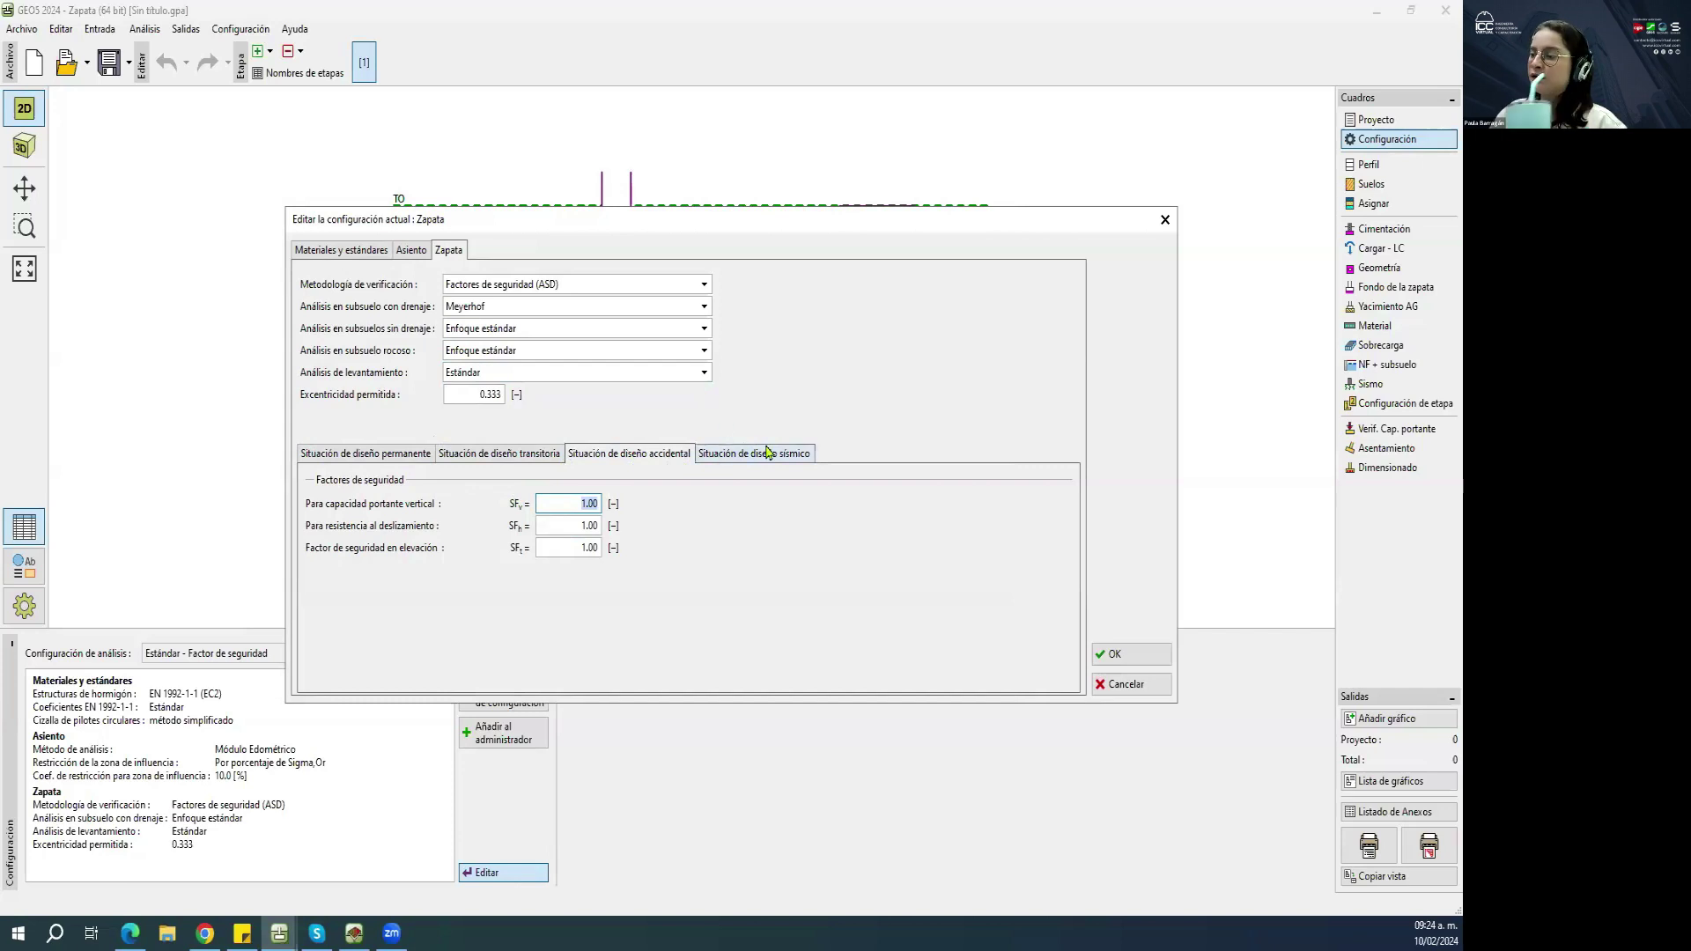
click(1117, 654)
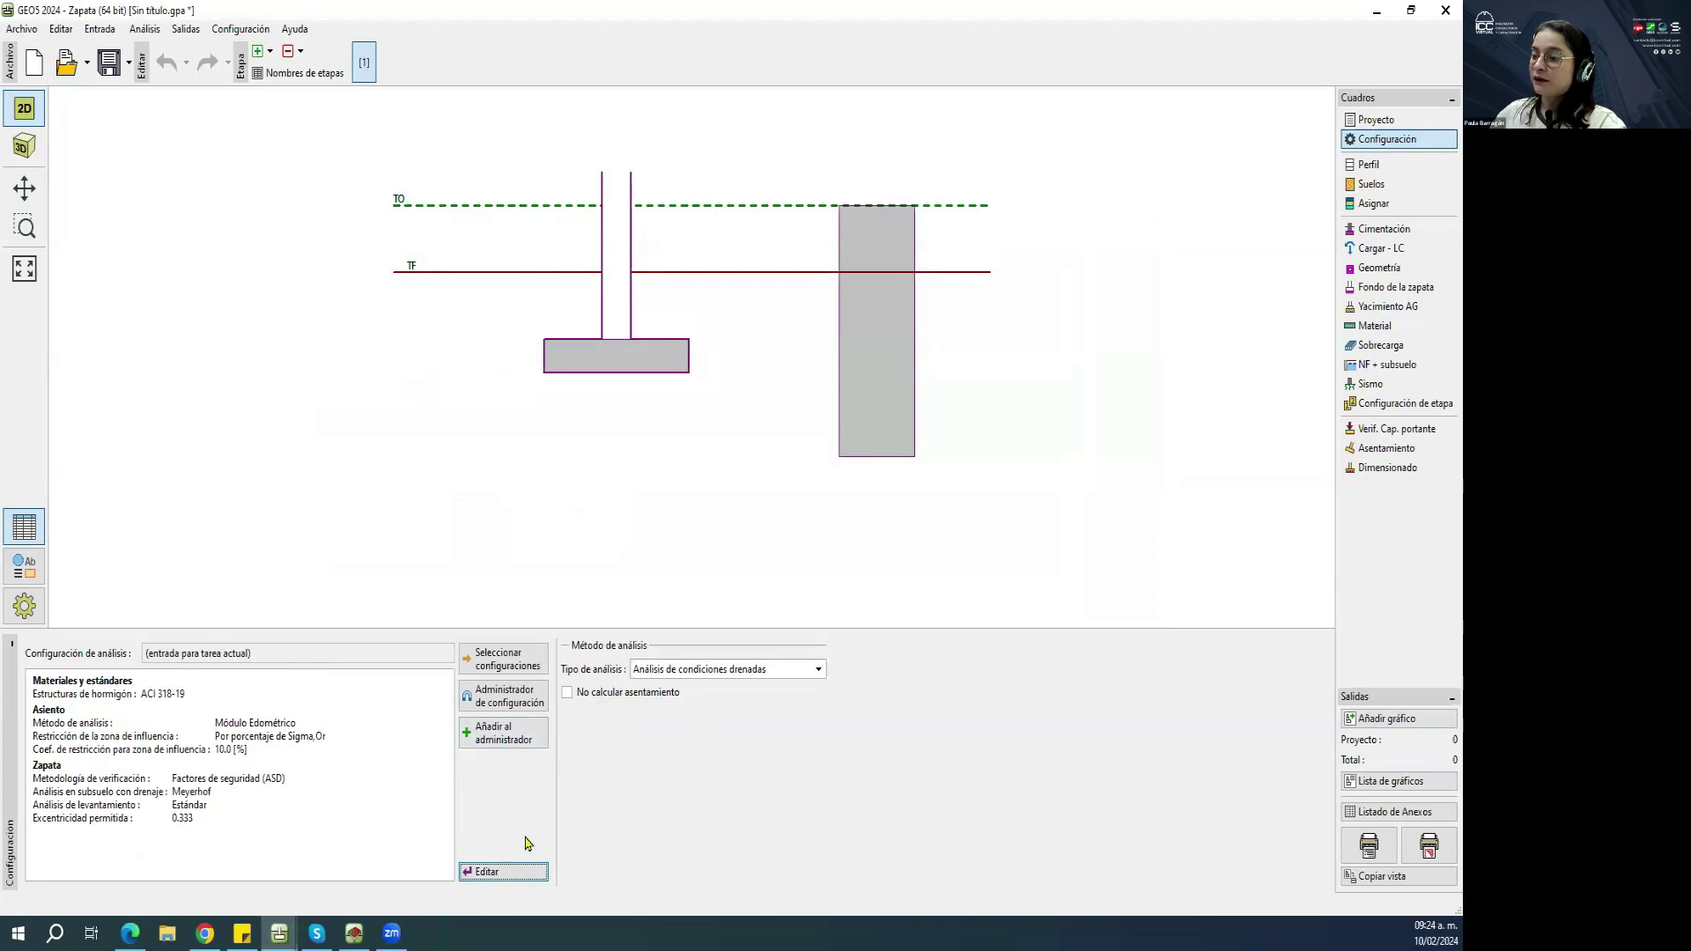
Reopen the analysis configuration, check the drained subsoil method, and close it without changes.
click(520, 870)
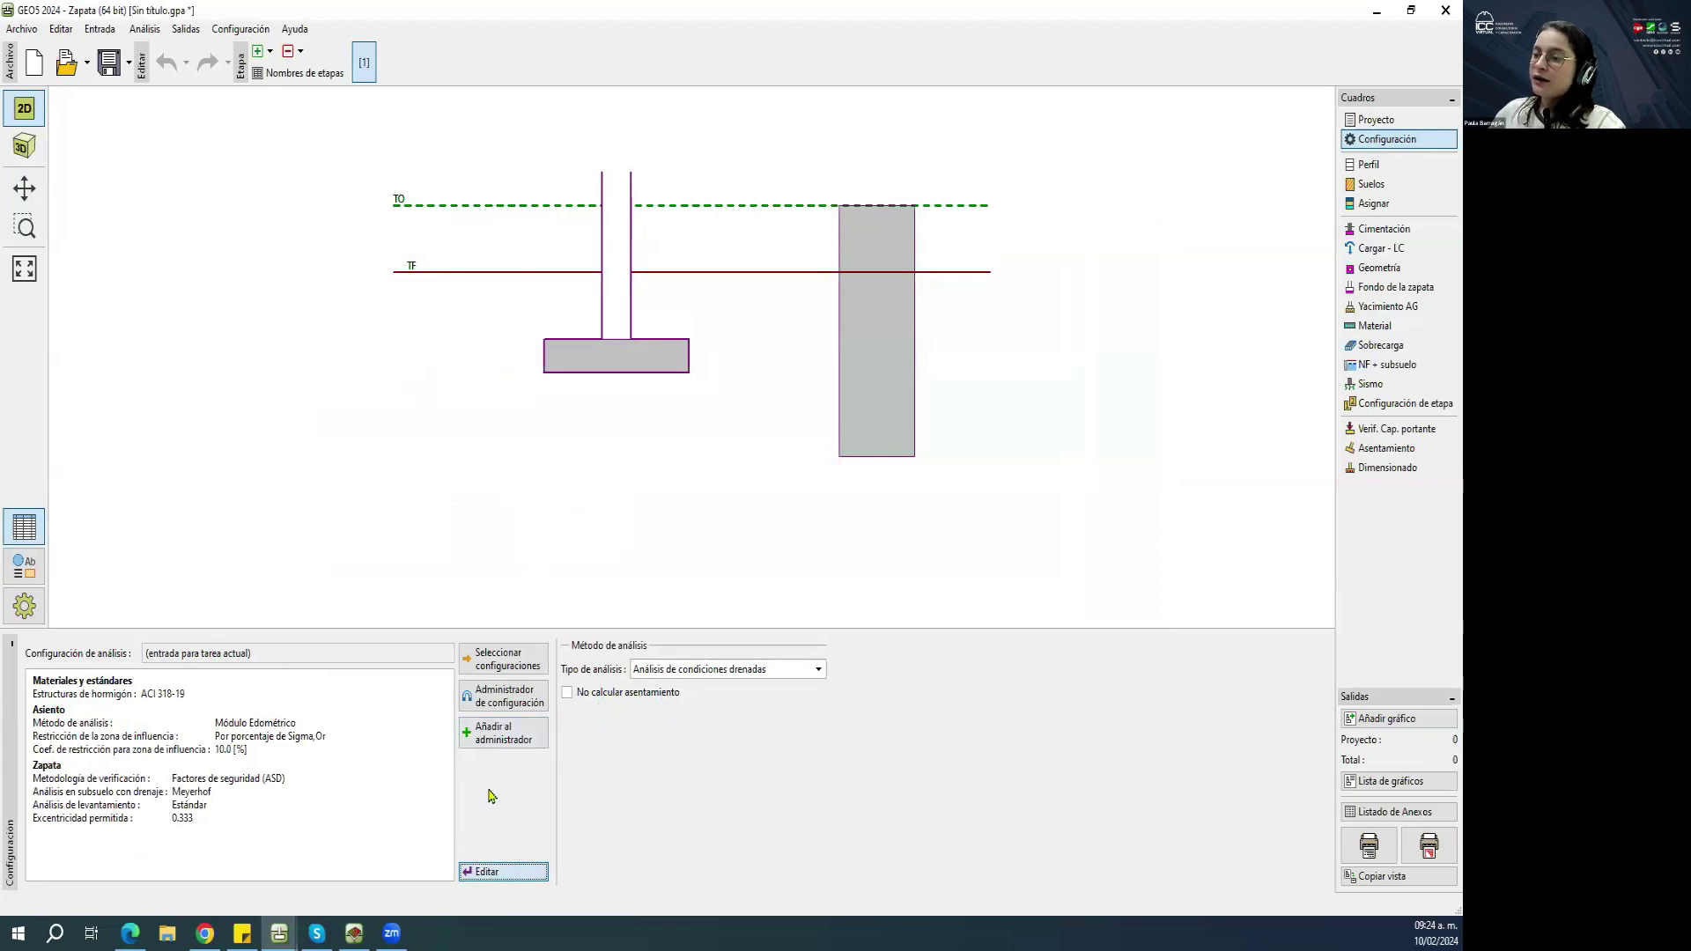
drag(509, 233, 426, 179)
click(414, 253)
click(414, 253)
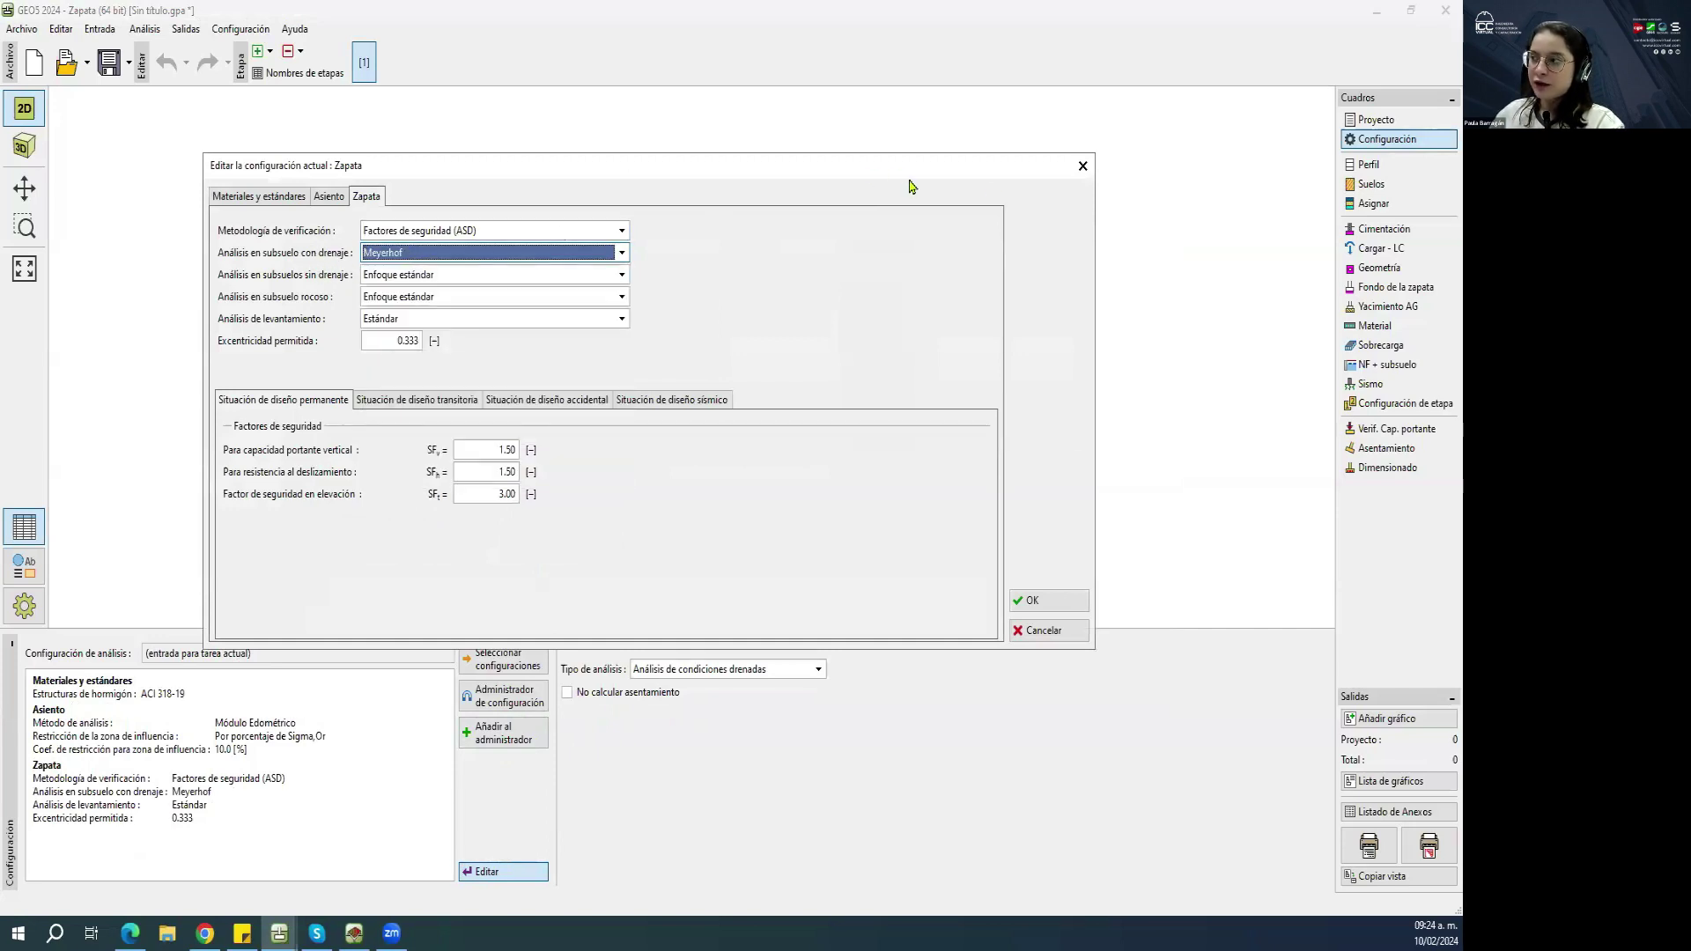
click(1082, 165)
Try the rocky subsoil foundation analysis type, check its configuration settings, and return the analysis type to drained conditions.
click(780, 670)
click(748, 714)
click(735, 671)
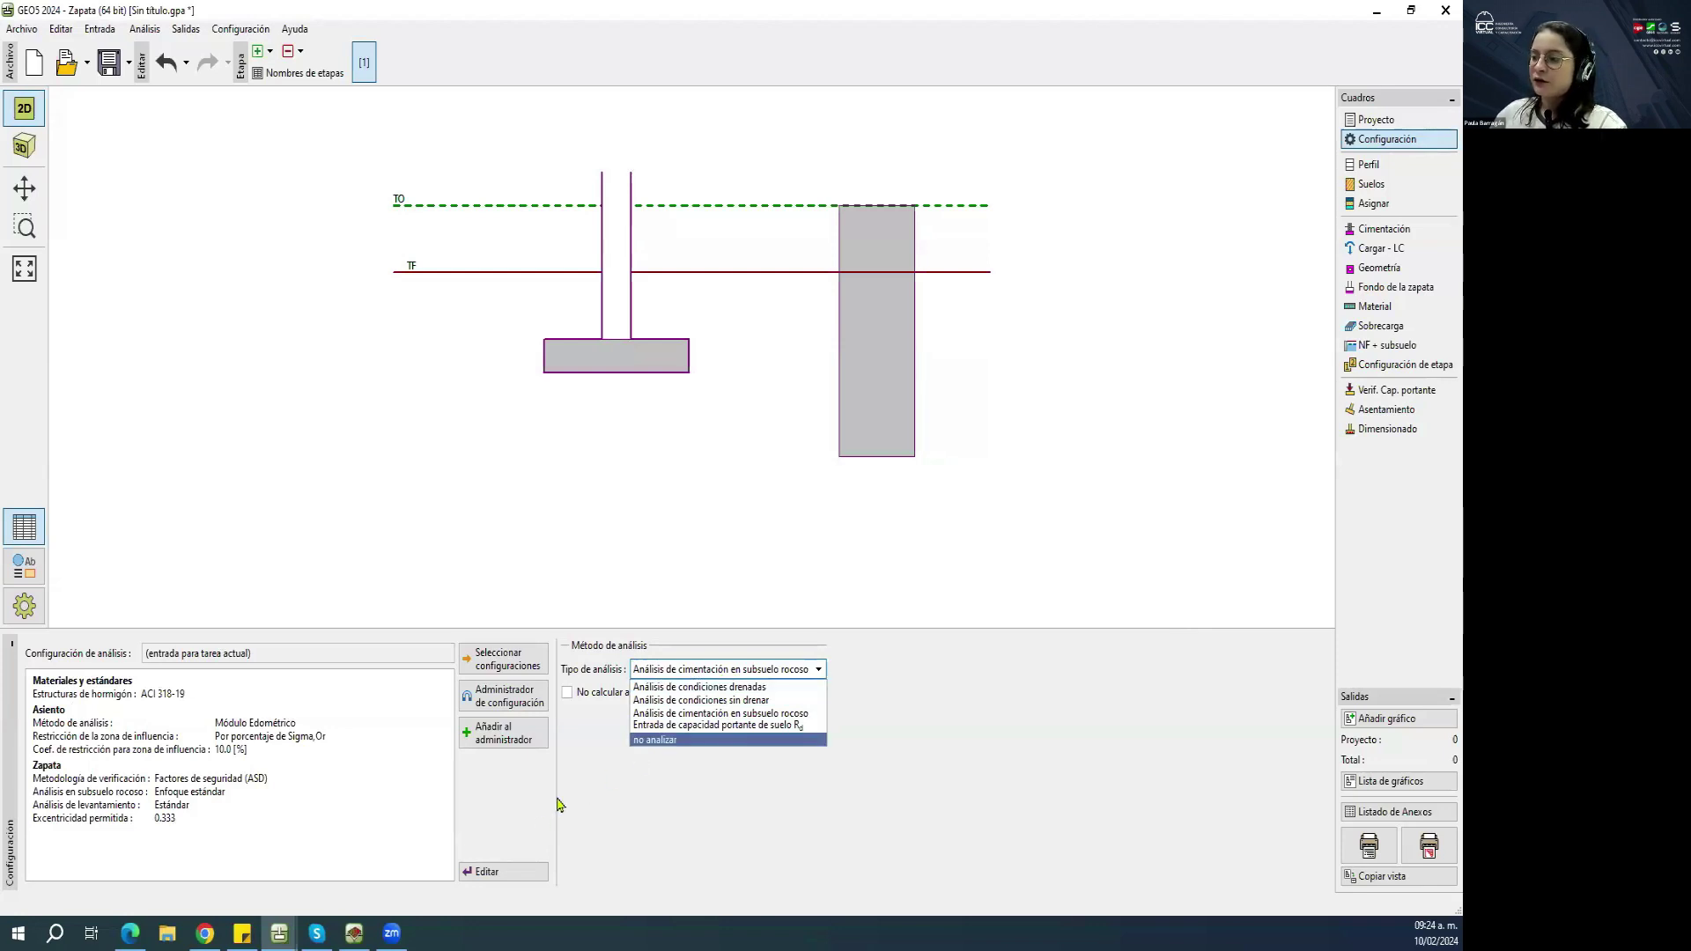
click(513, 863)
click(517, 870)
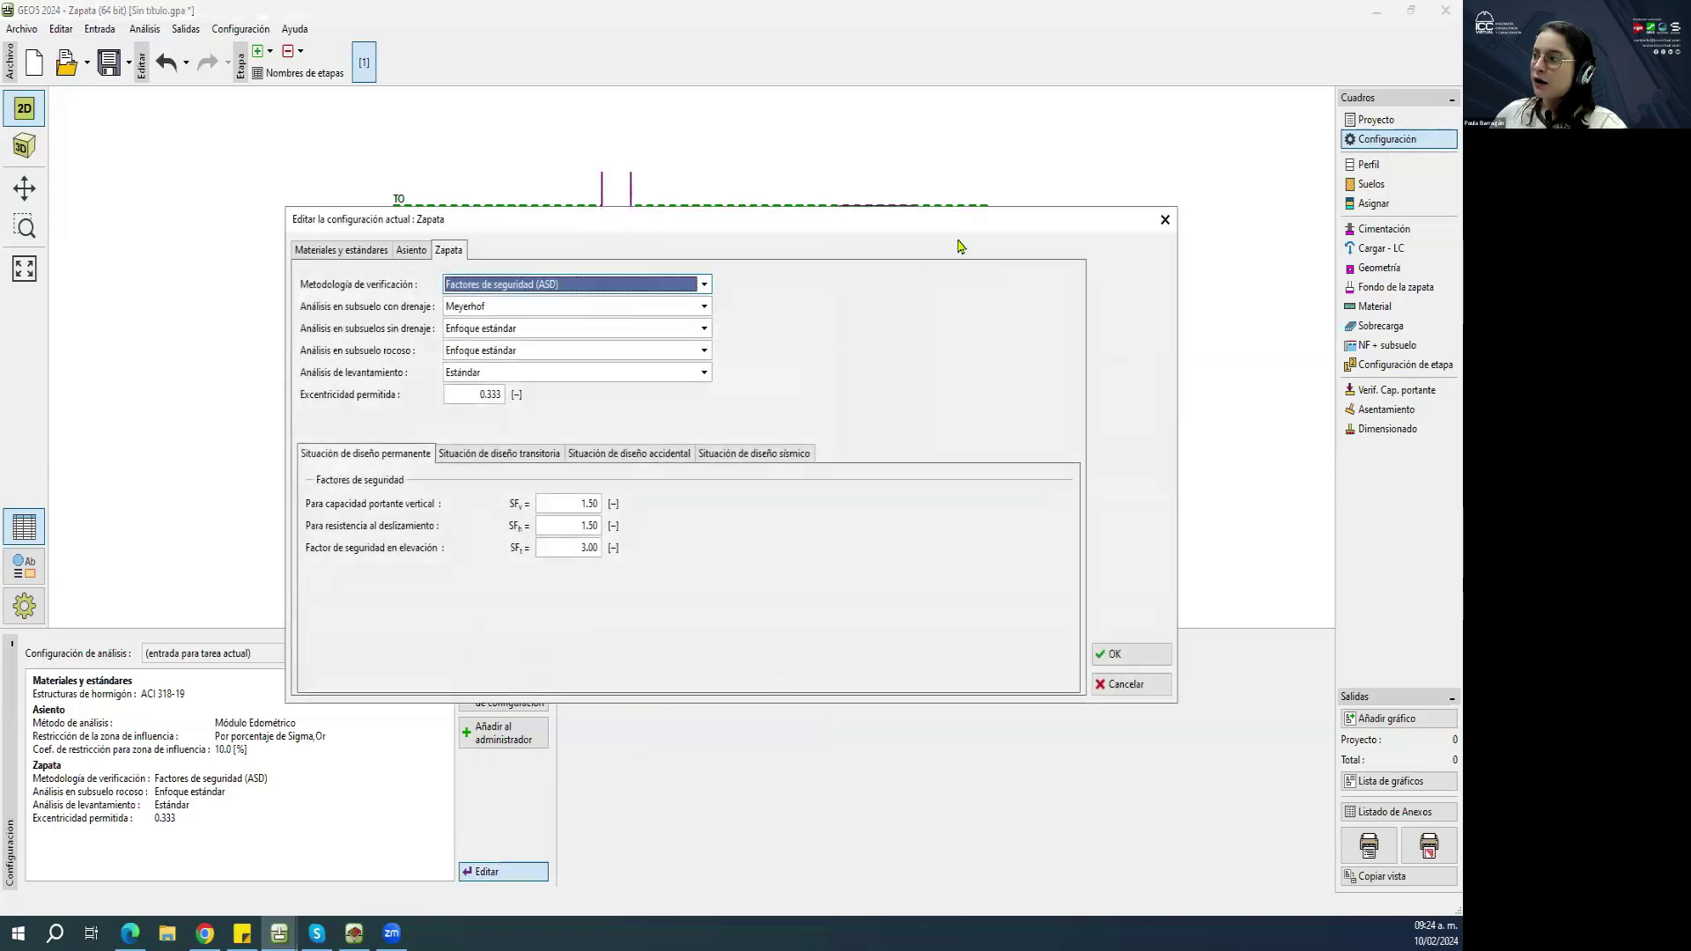
click(1164, 220)
click(704, 673)
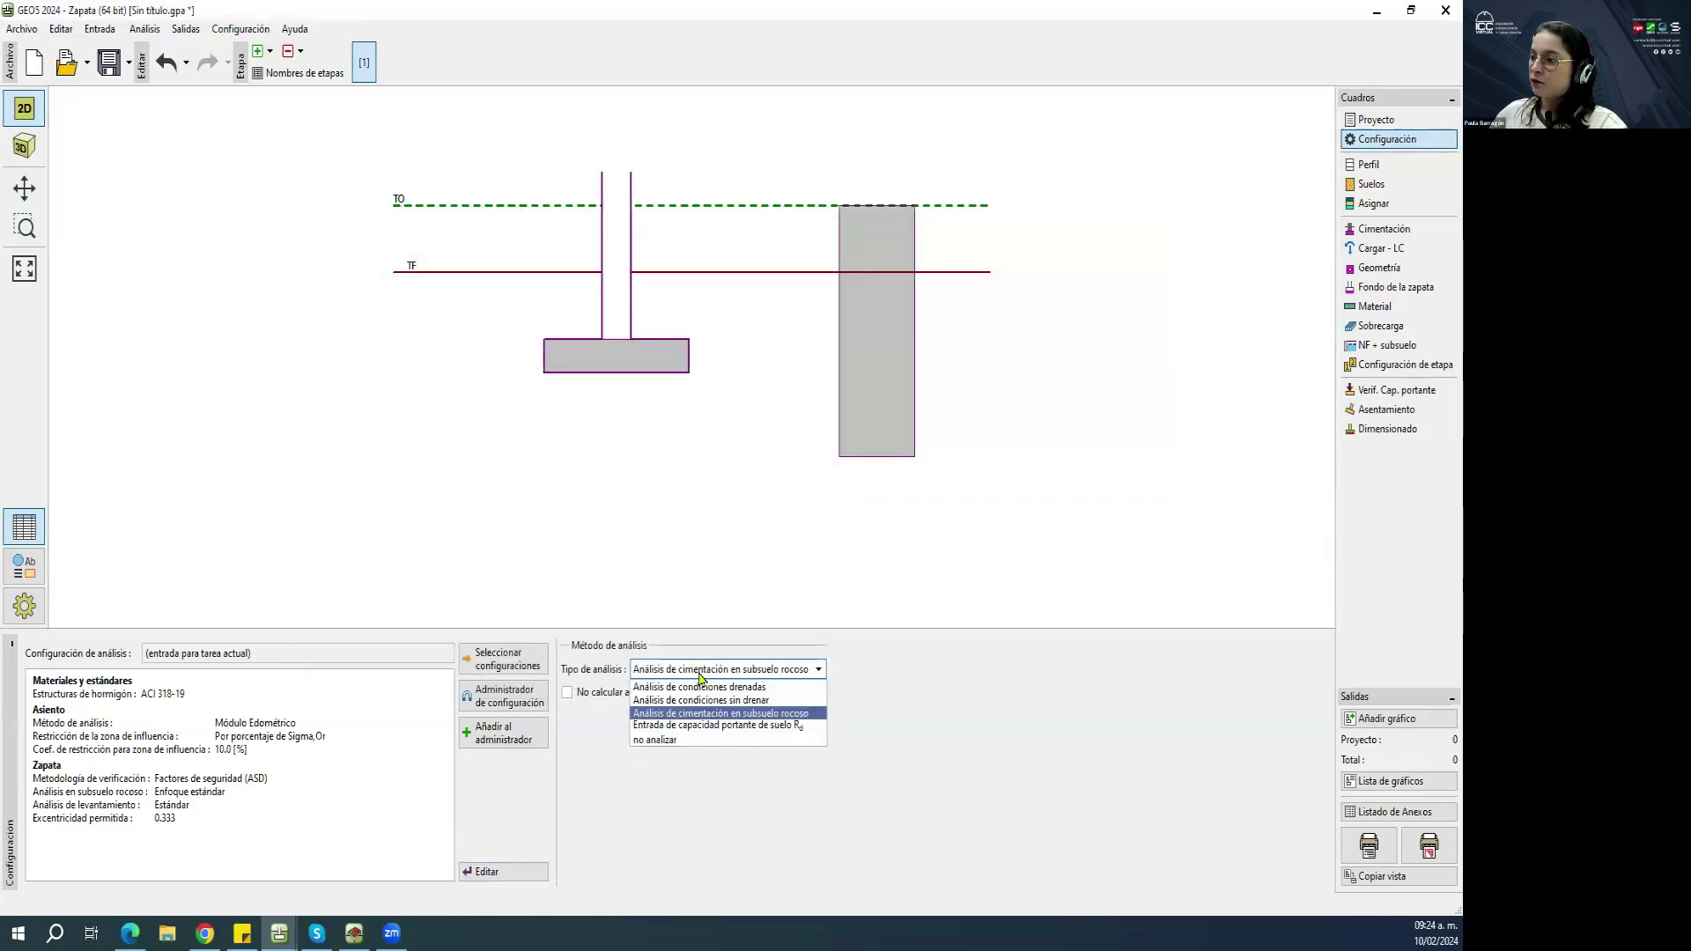
click(713, 689)
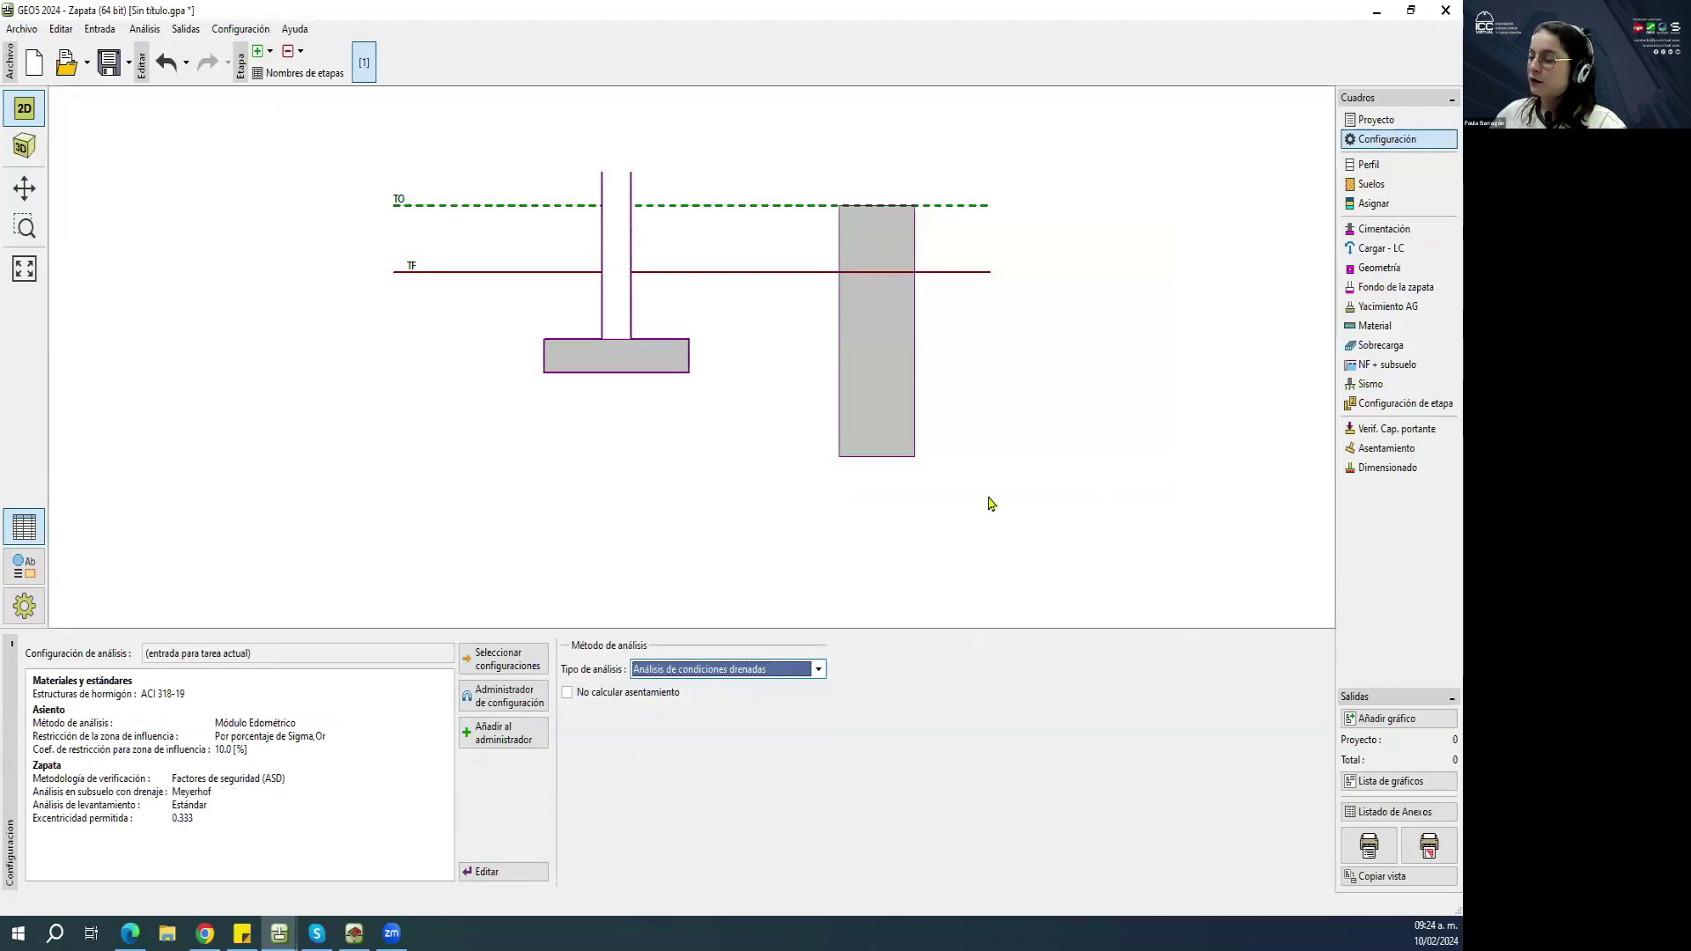
Add a soil profile interface defined by layer thickness, with a thickness of 10 m.
click(1439, 169)
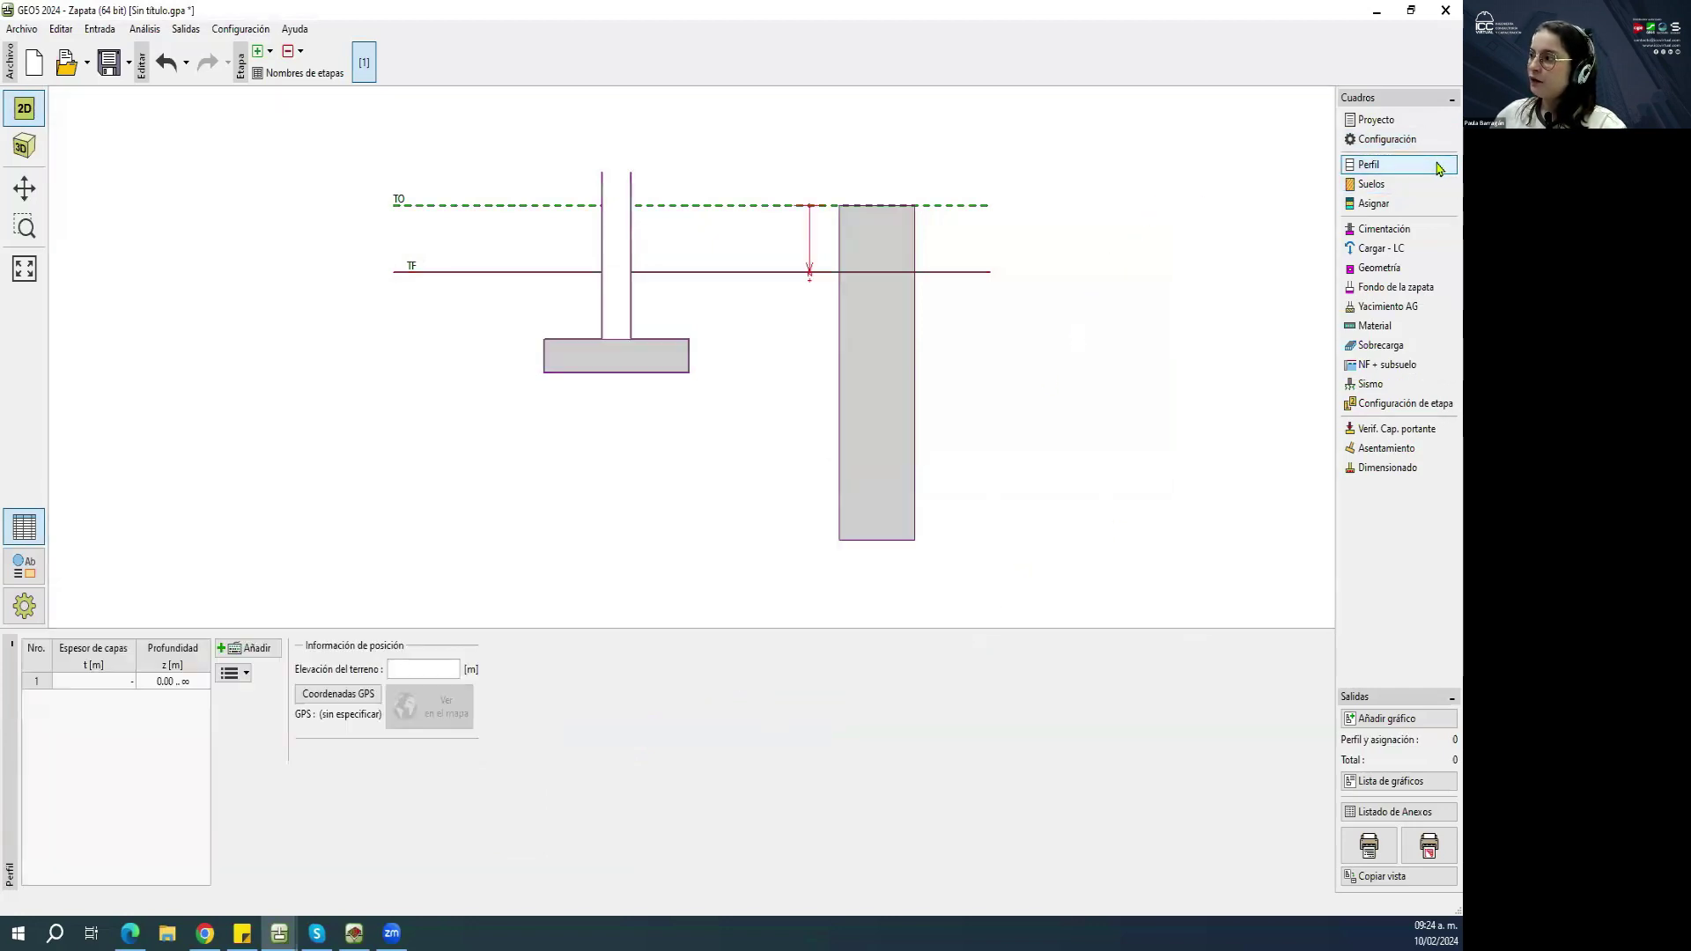
click(249, 648)
click(141, 572)
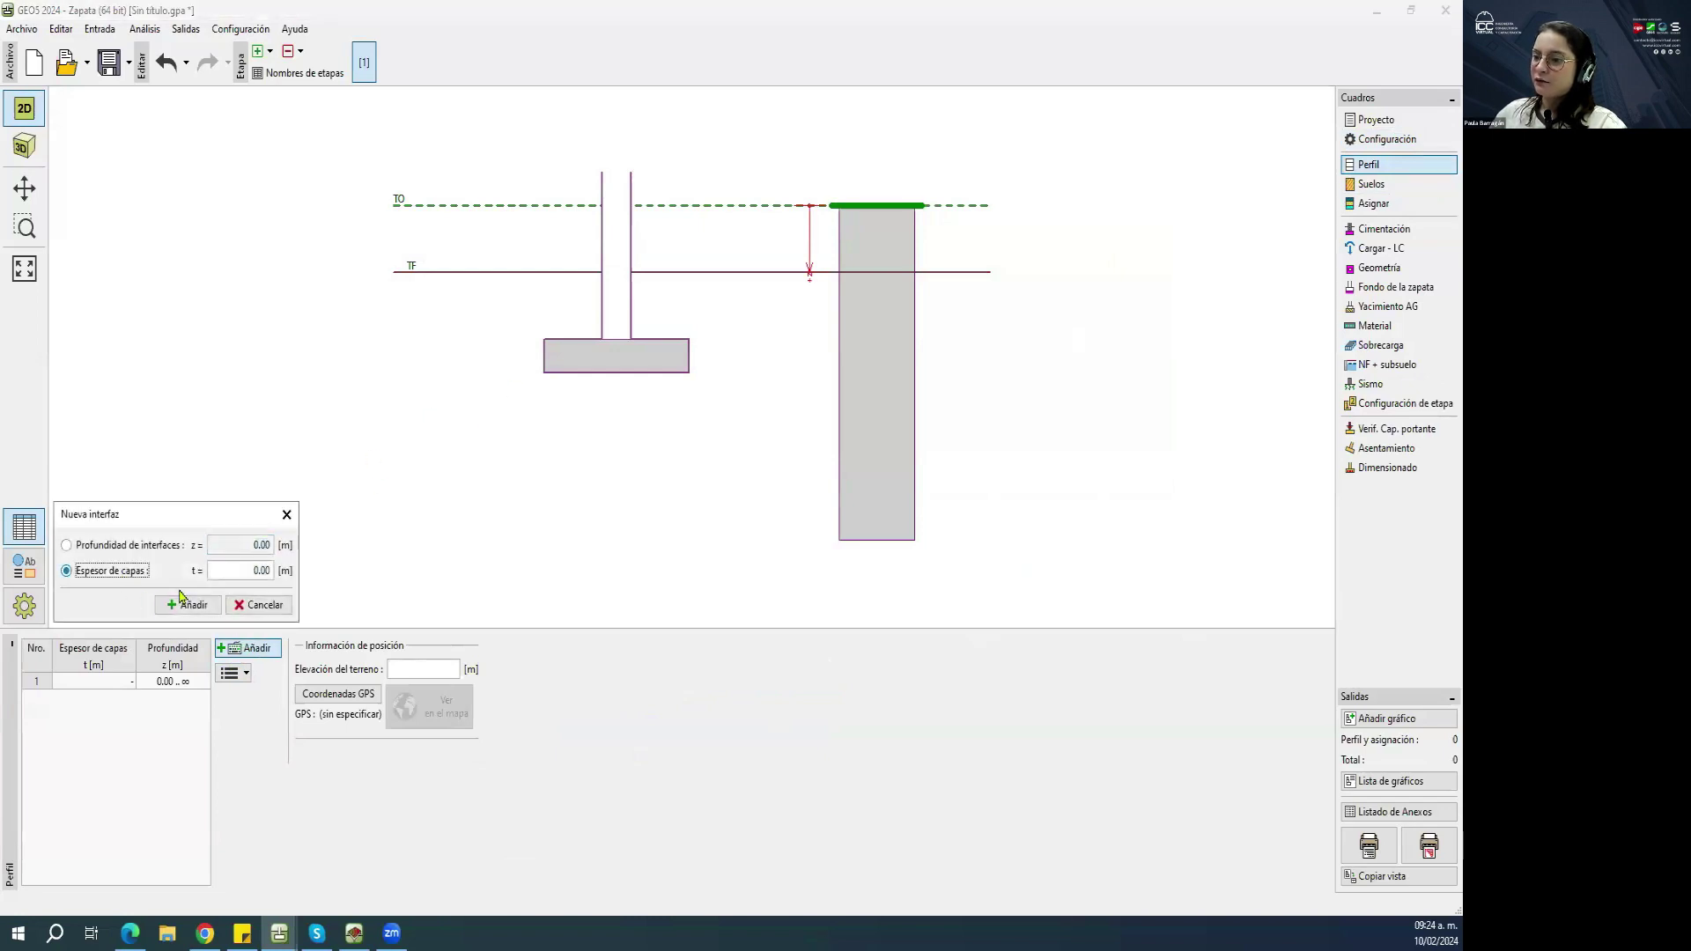
click(236, 571)
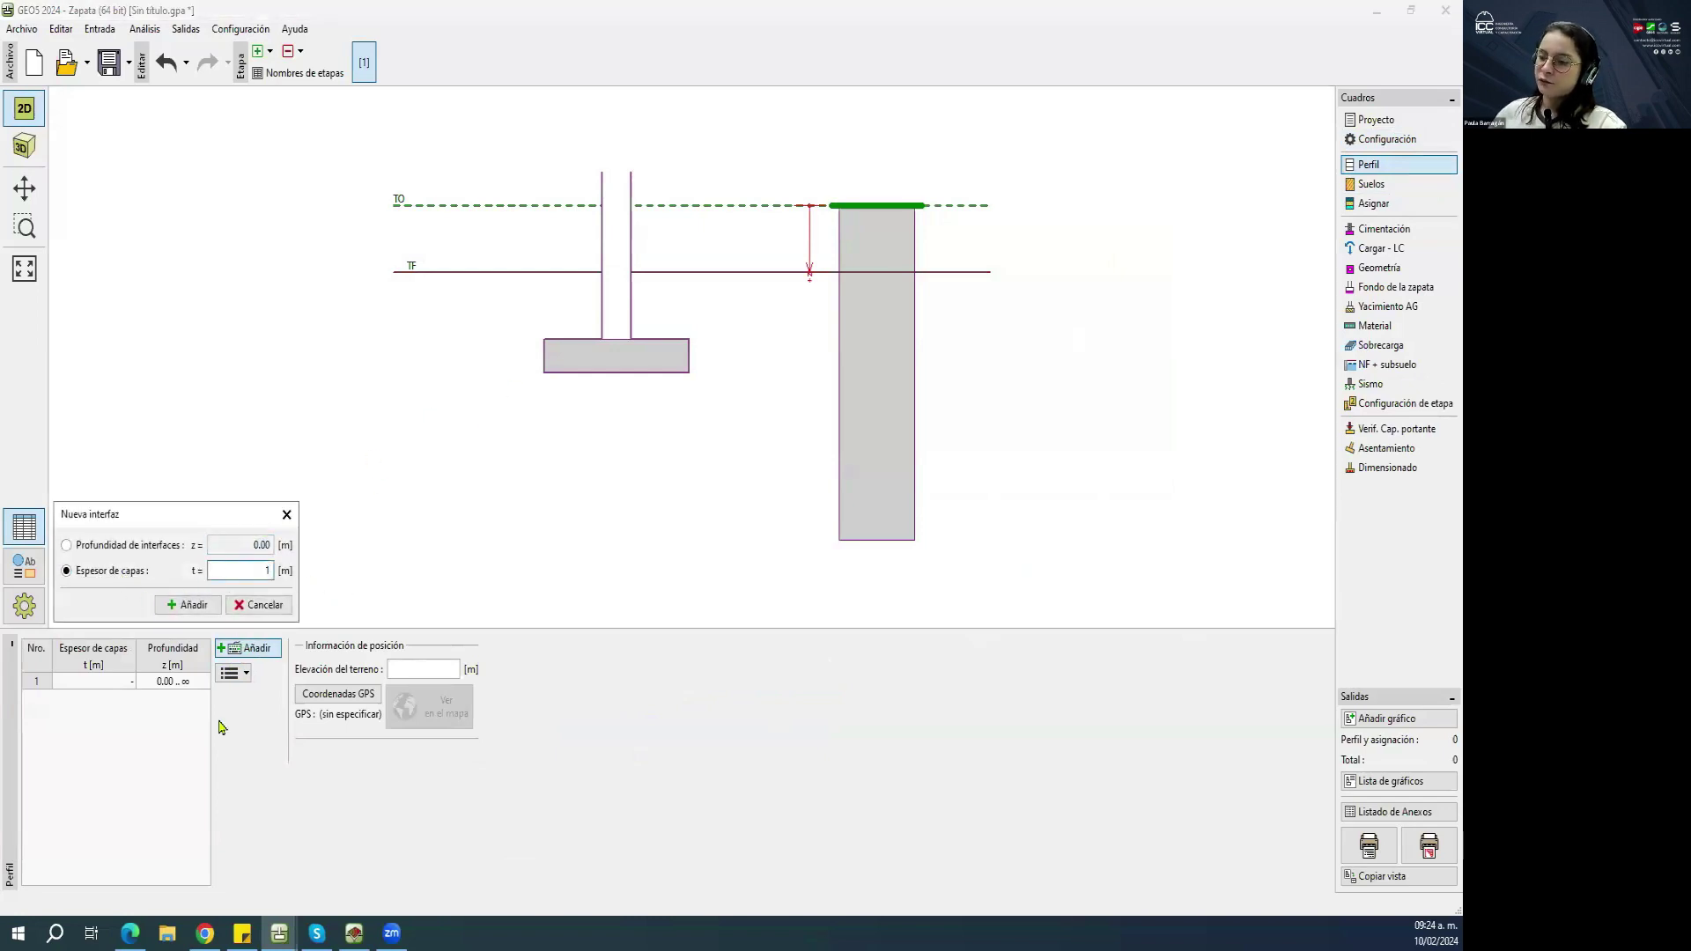
click(246, 569)
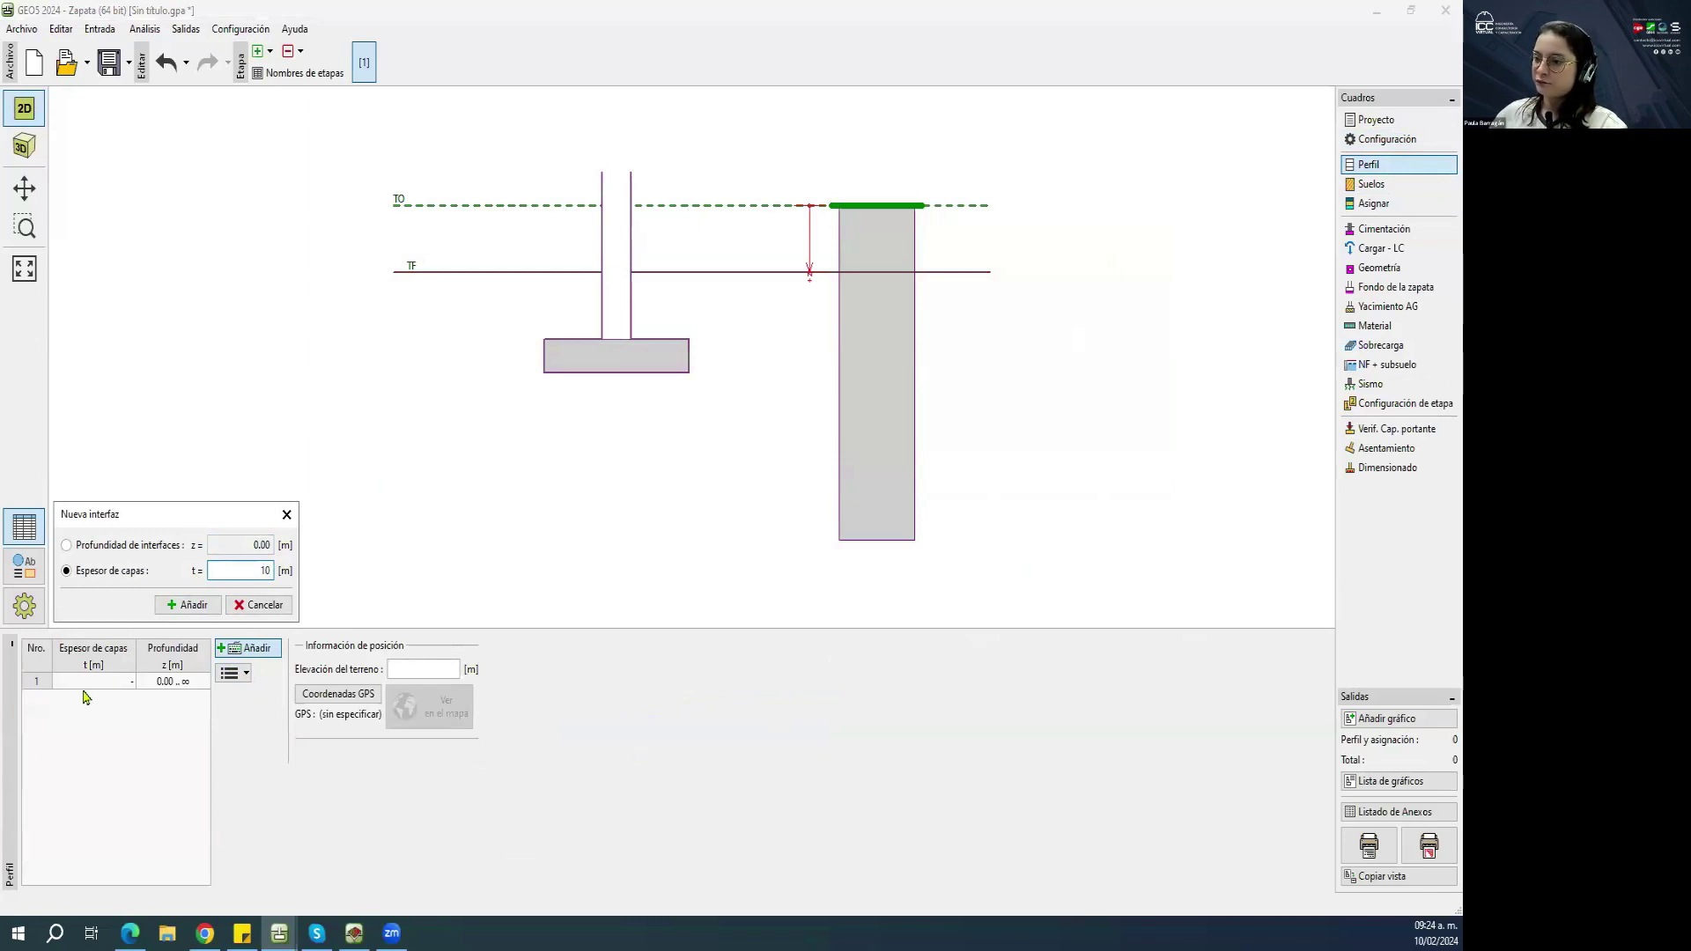
click(187, 605)
click(284, 518)
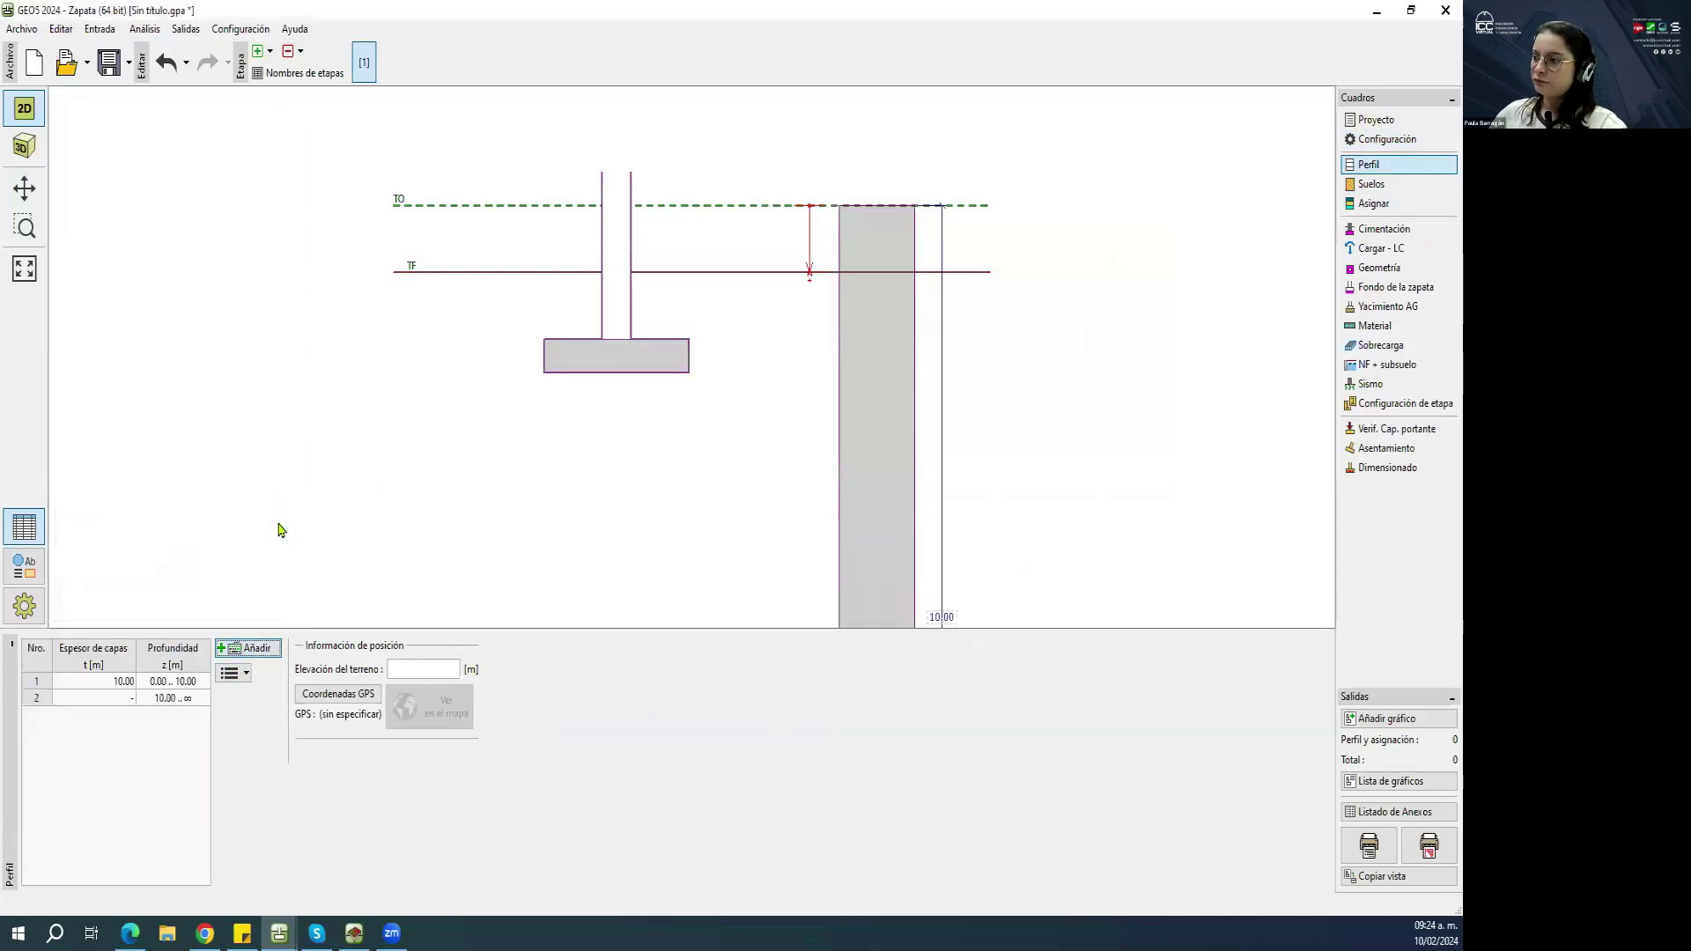
drag(729, 404, 692, 374)
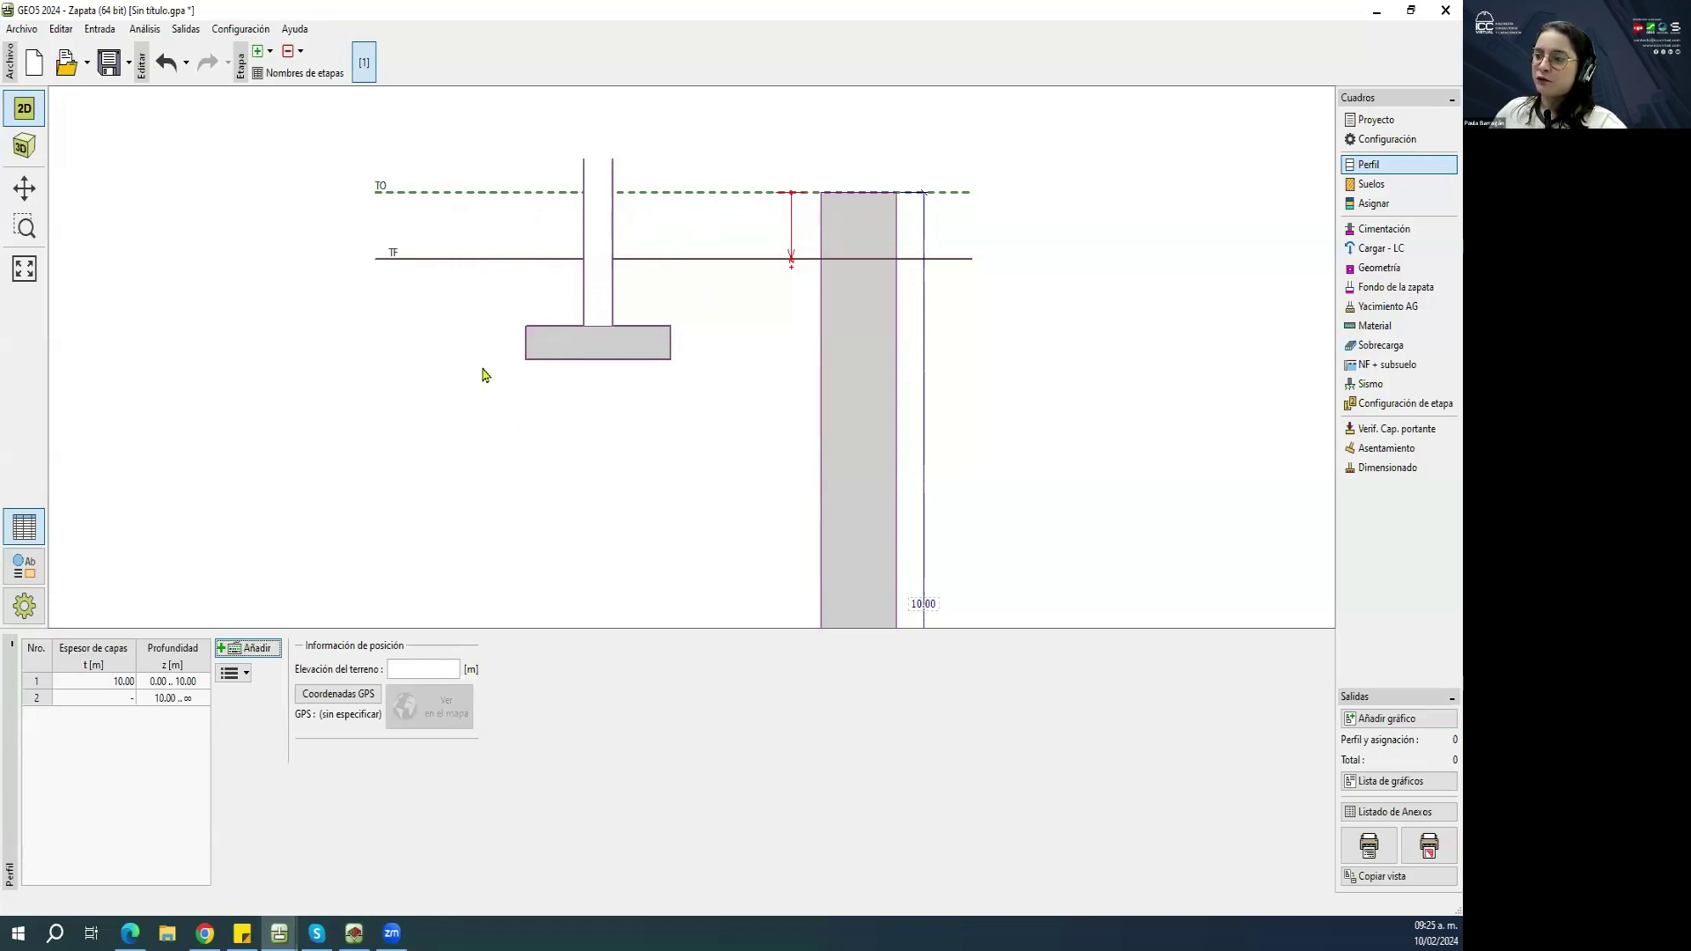
mouse_move(704, 247)
mouse_down()
mouse_move(687, 238)
mouse_move(692, 252)
mouse_up()
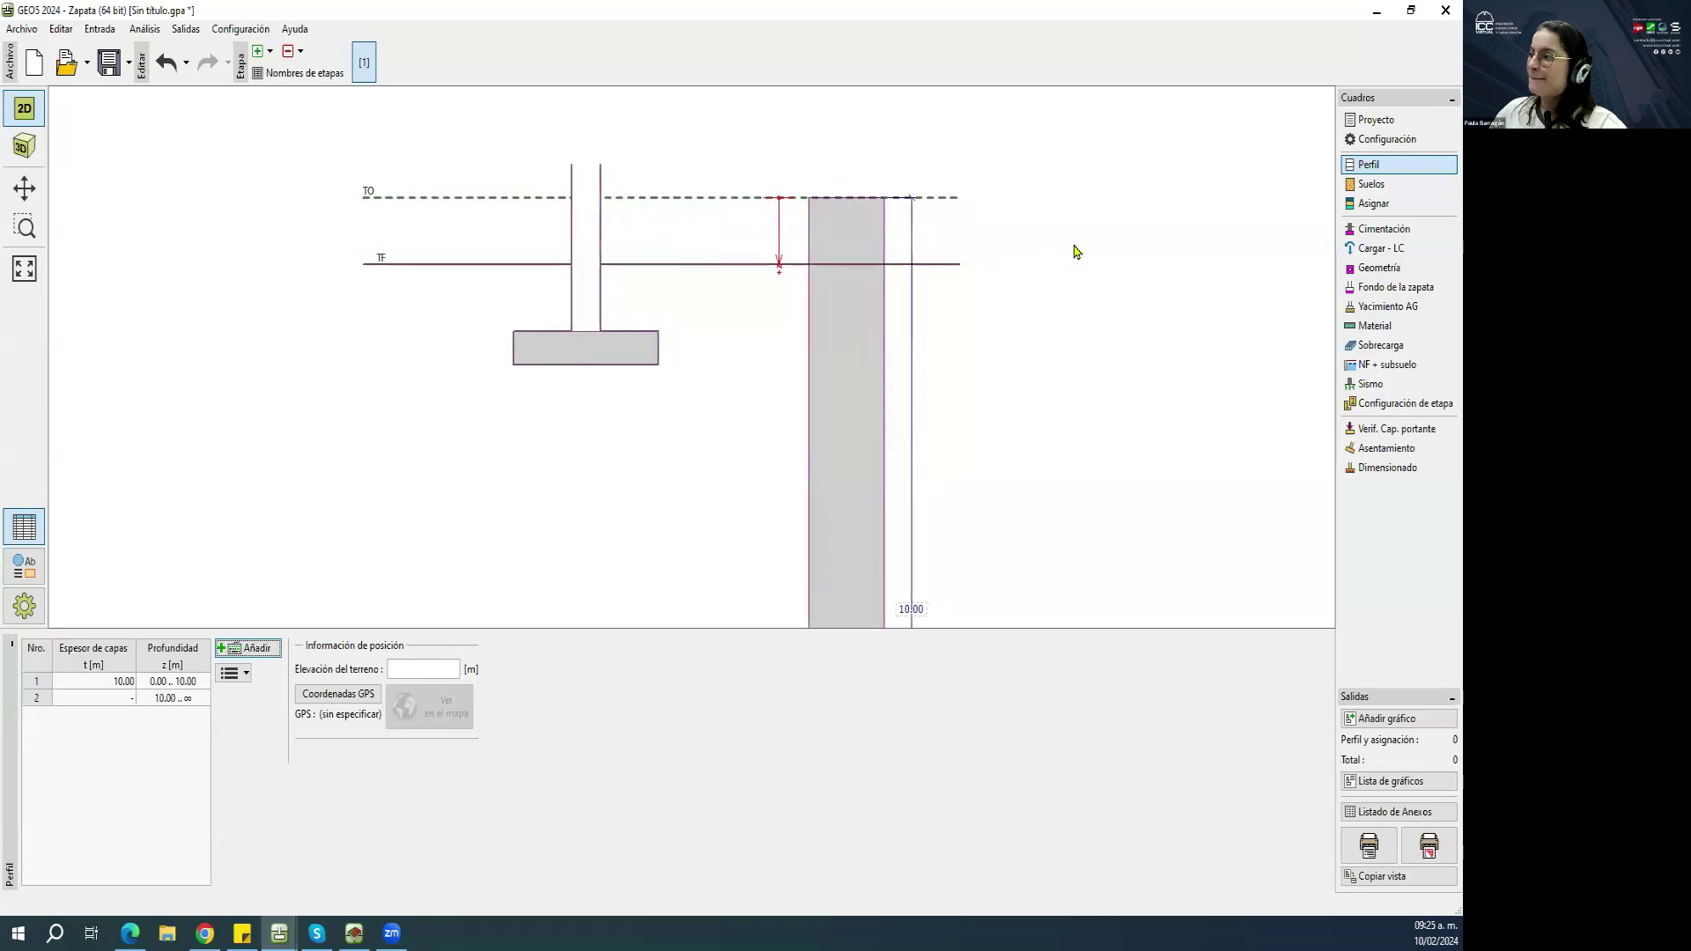
Start defining a new soil and go to its oedometric modulus value.
click(1370, 184)
click(98, 648)
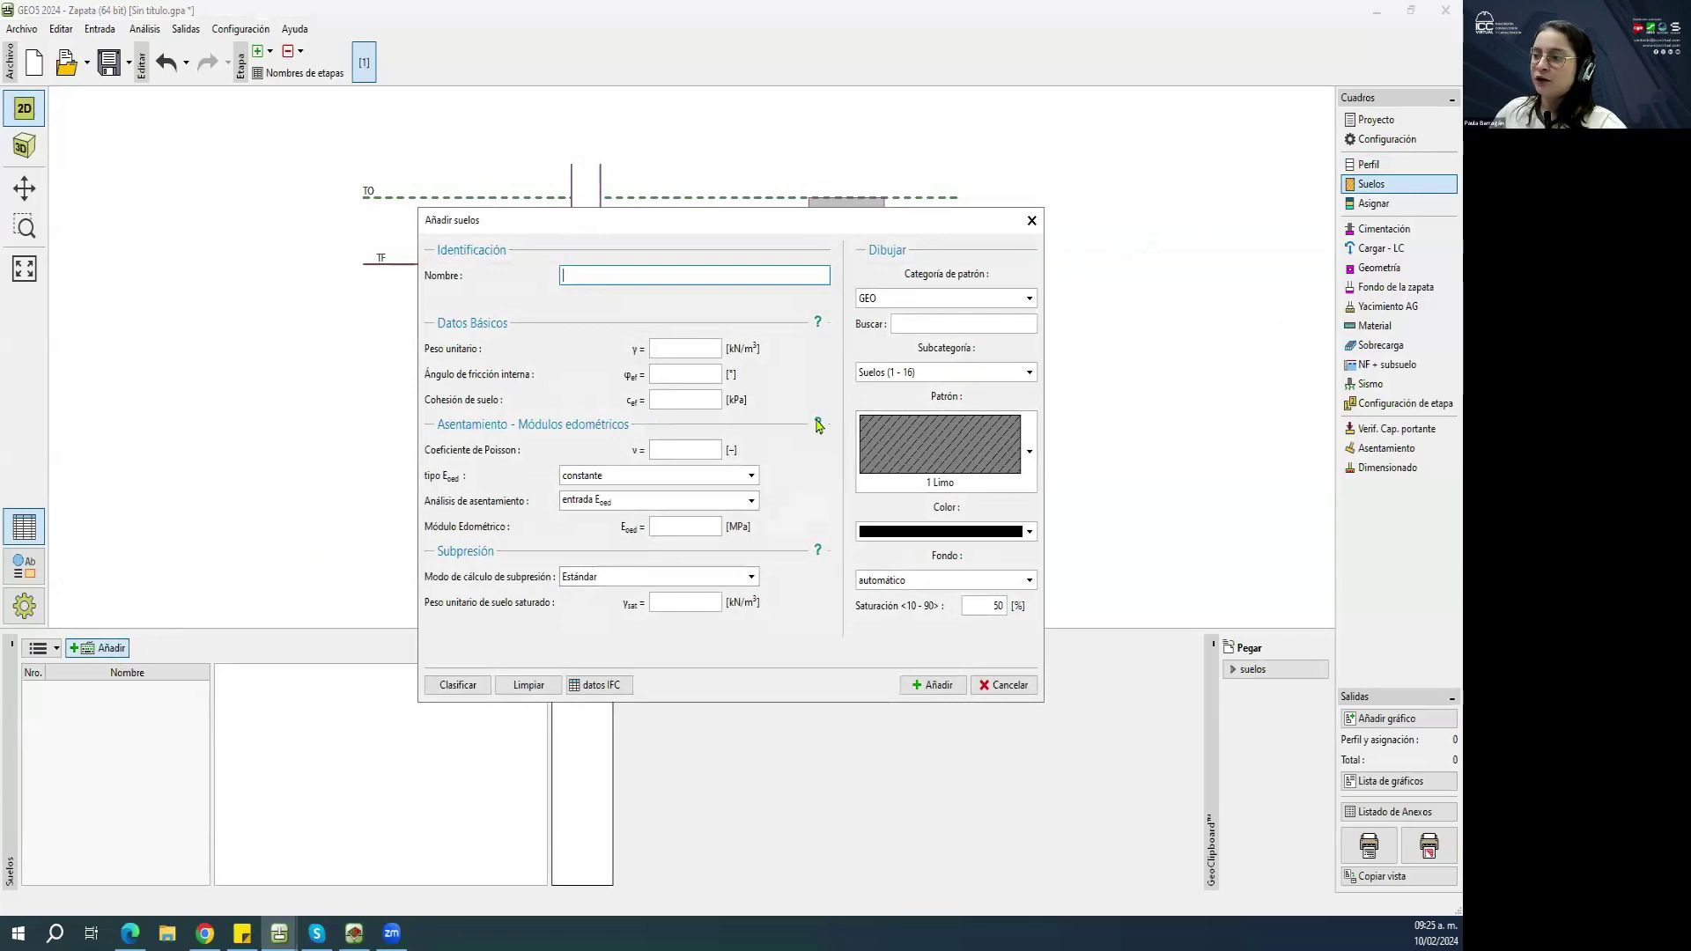
click(677, 527)
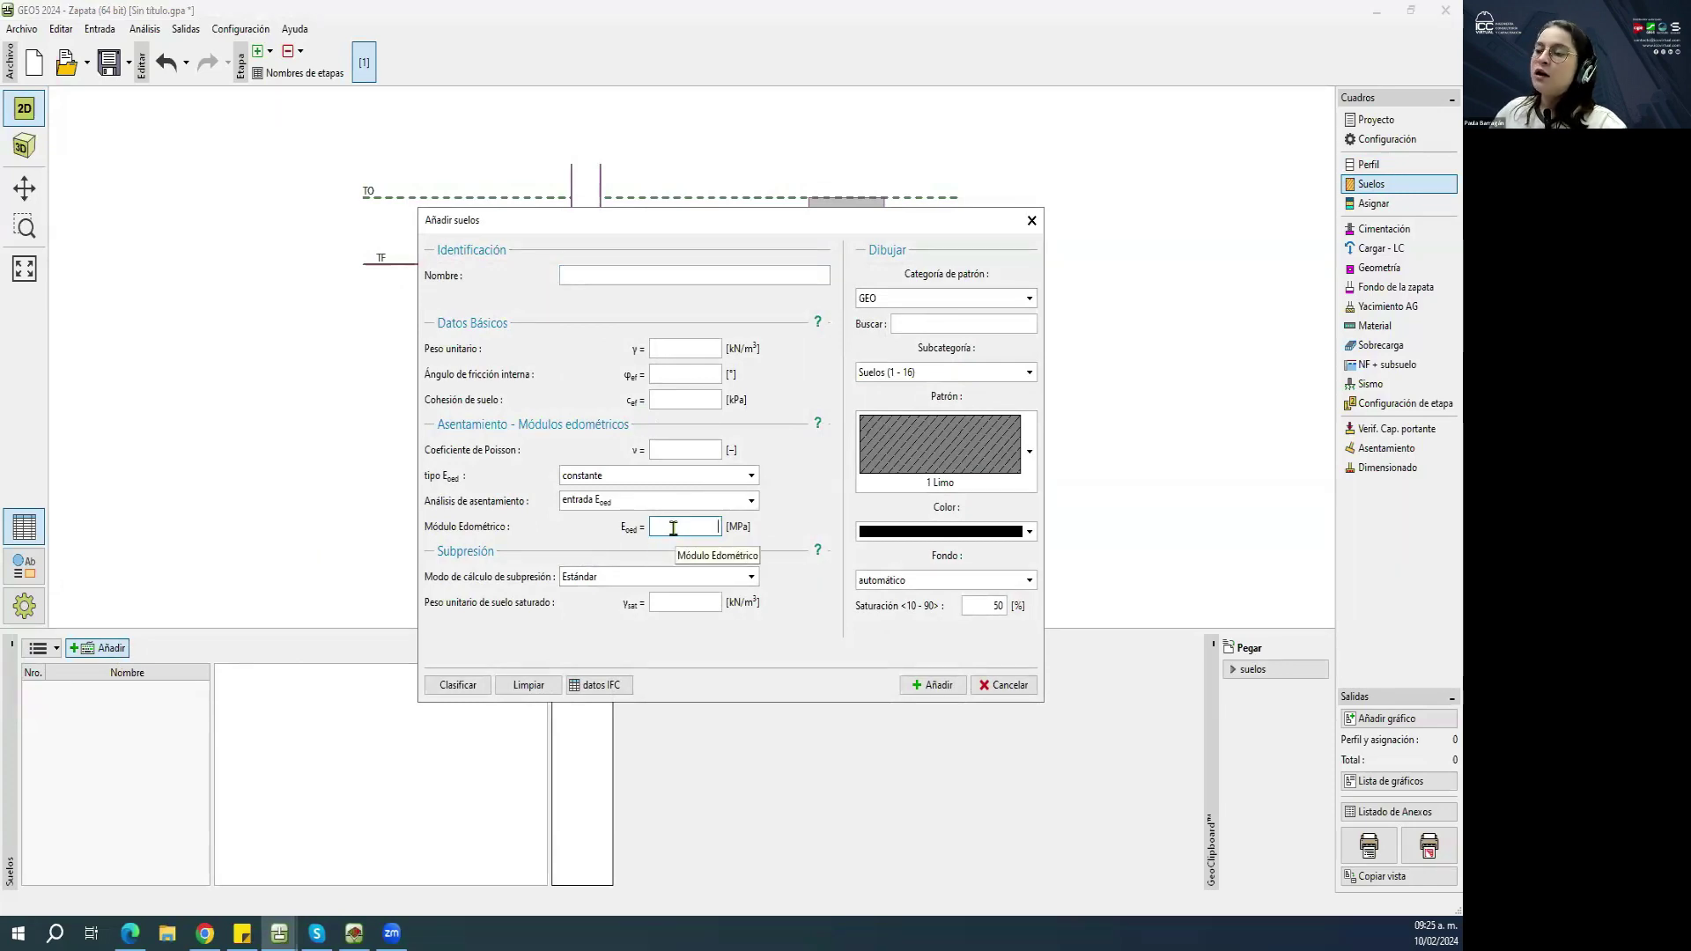
Try the variable Eoed type for the new soil, view its stress-strain graph input, and return the type to constant.
click(656, 476)
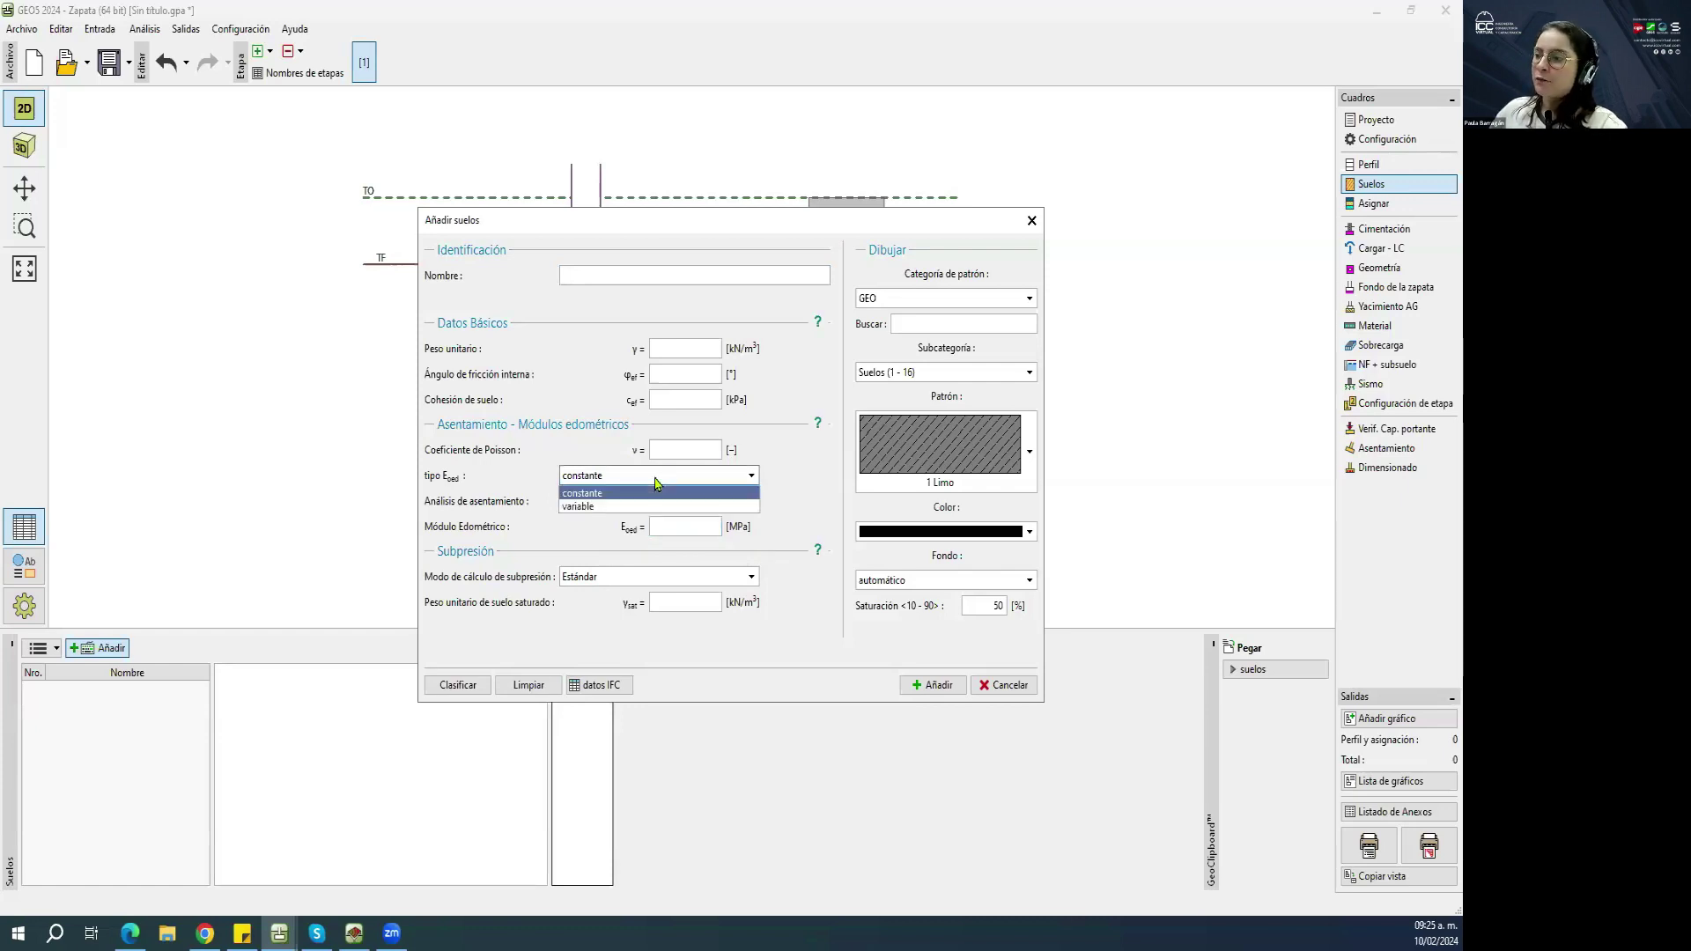
click(656, 507)
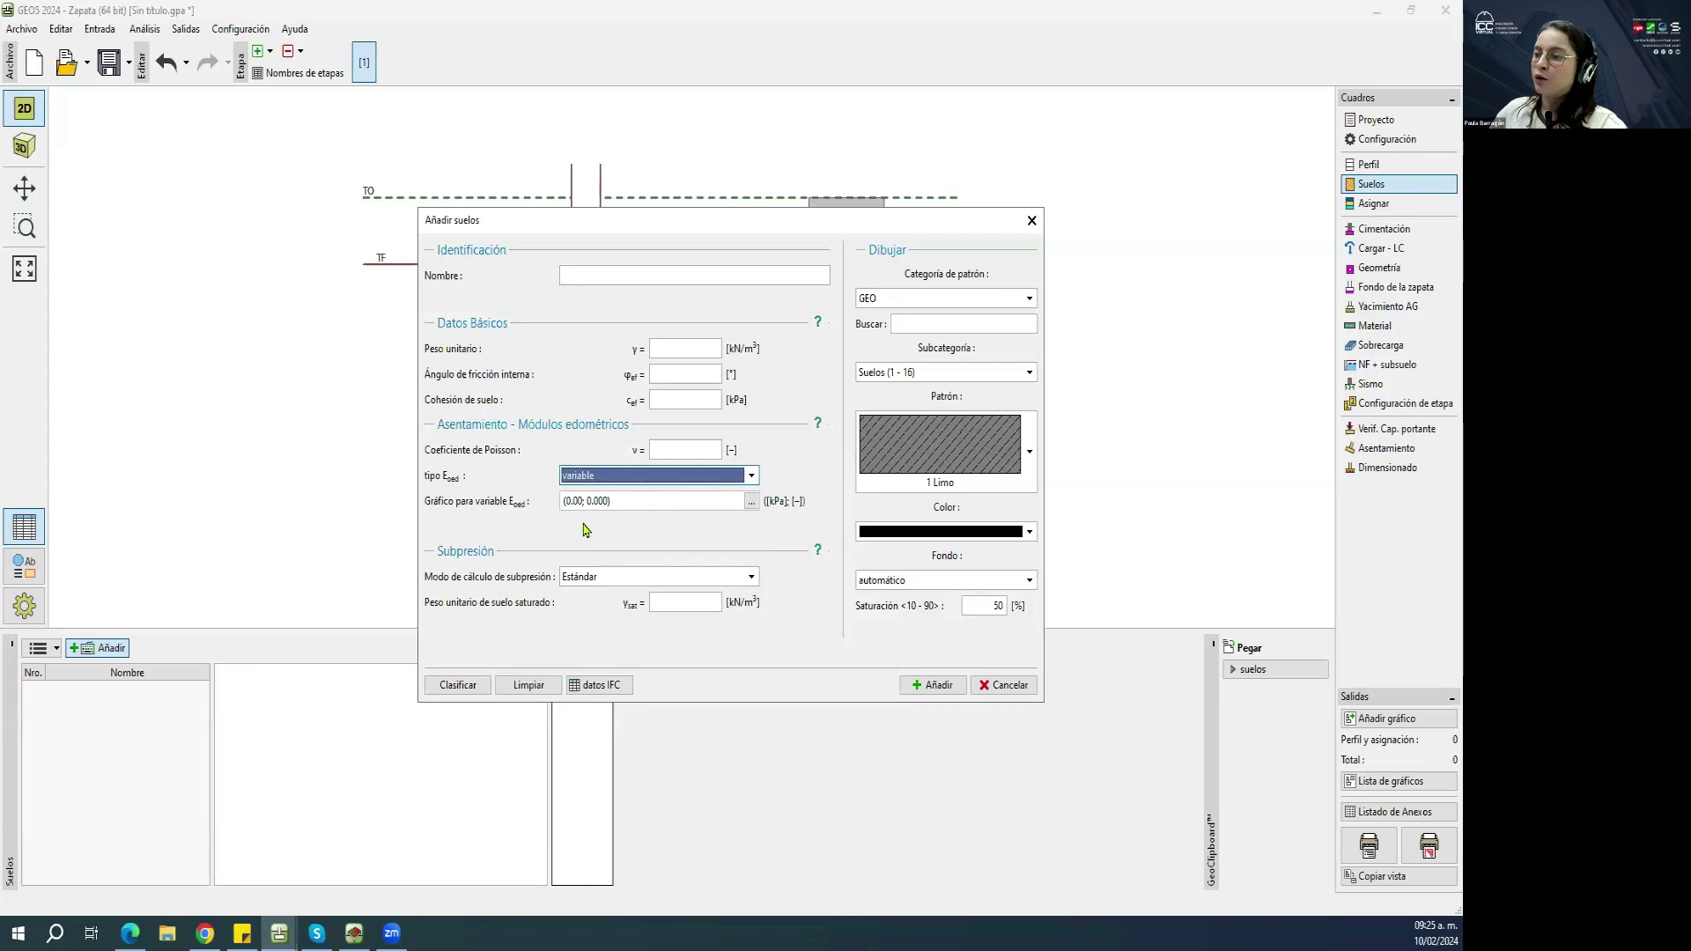
click(750, 501)
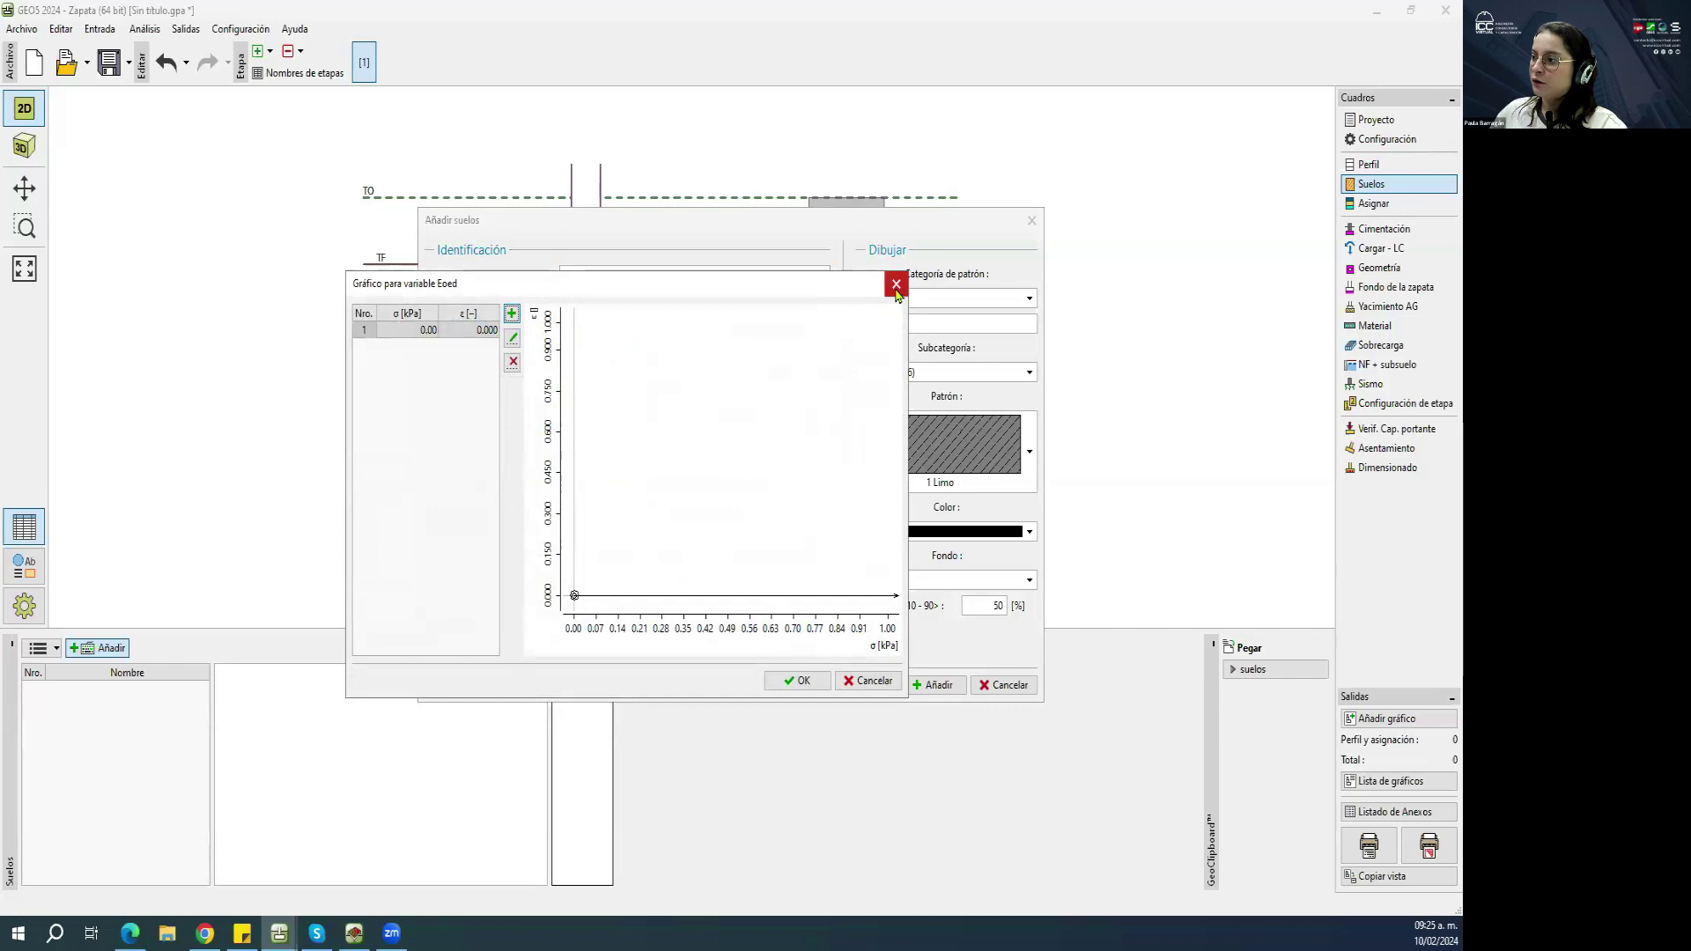
click(896, 284)
click(751, 502)
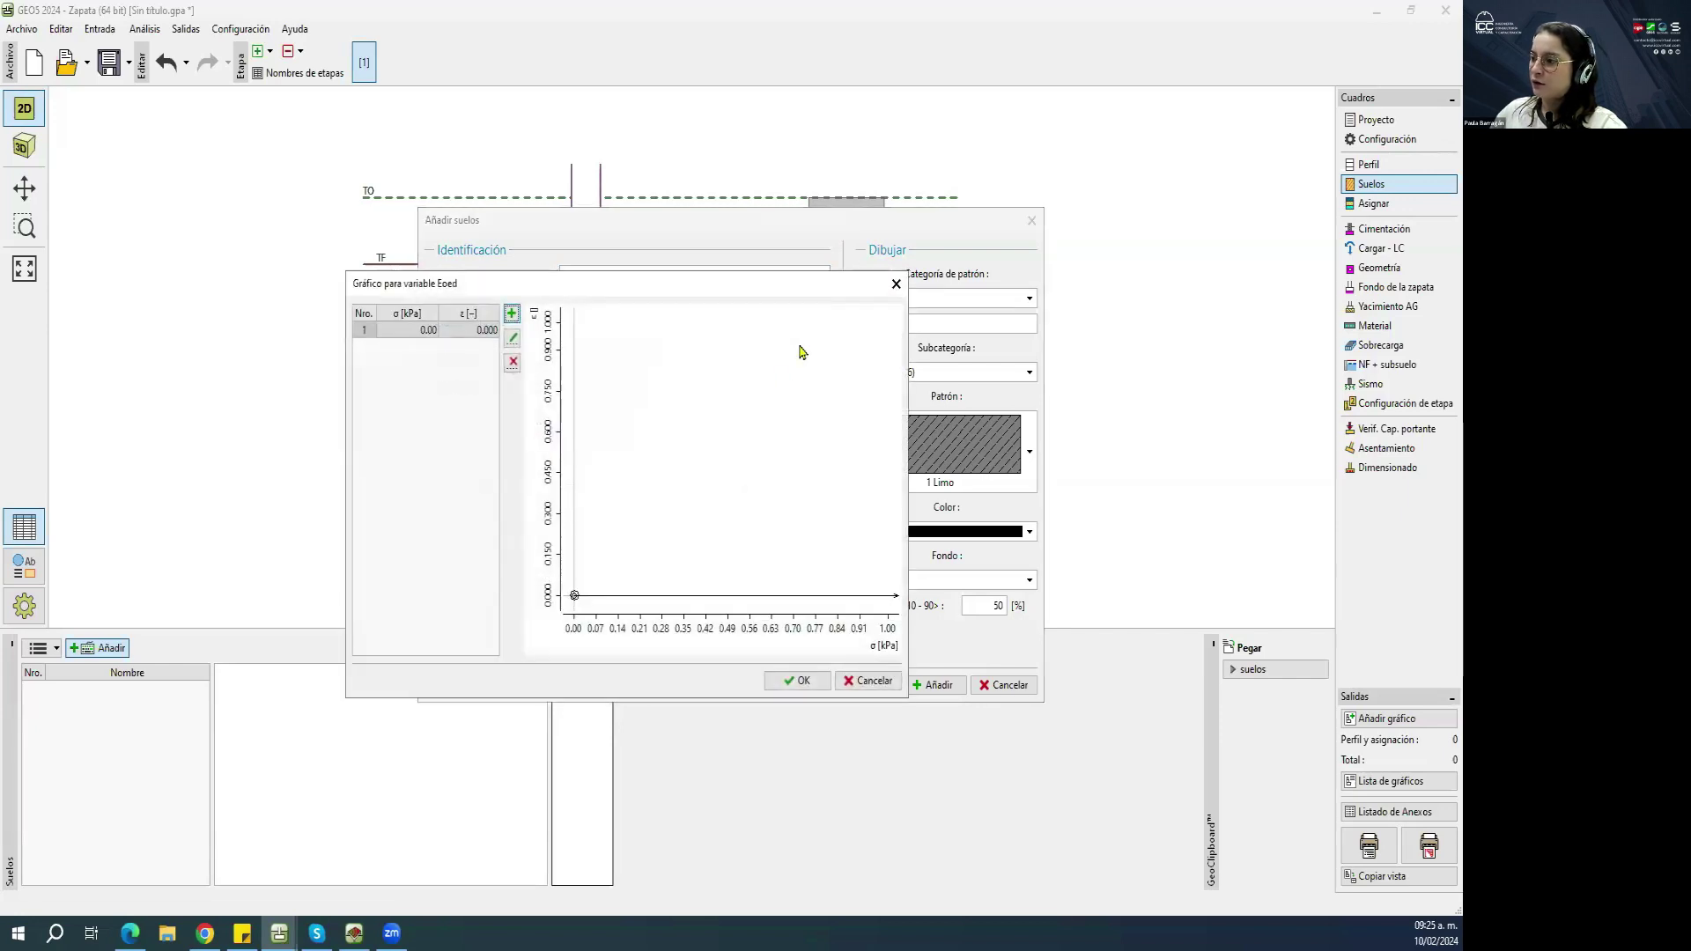
click(896, 283)
click(674, 475)
click(666, 493)
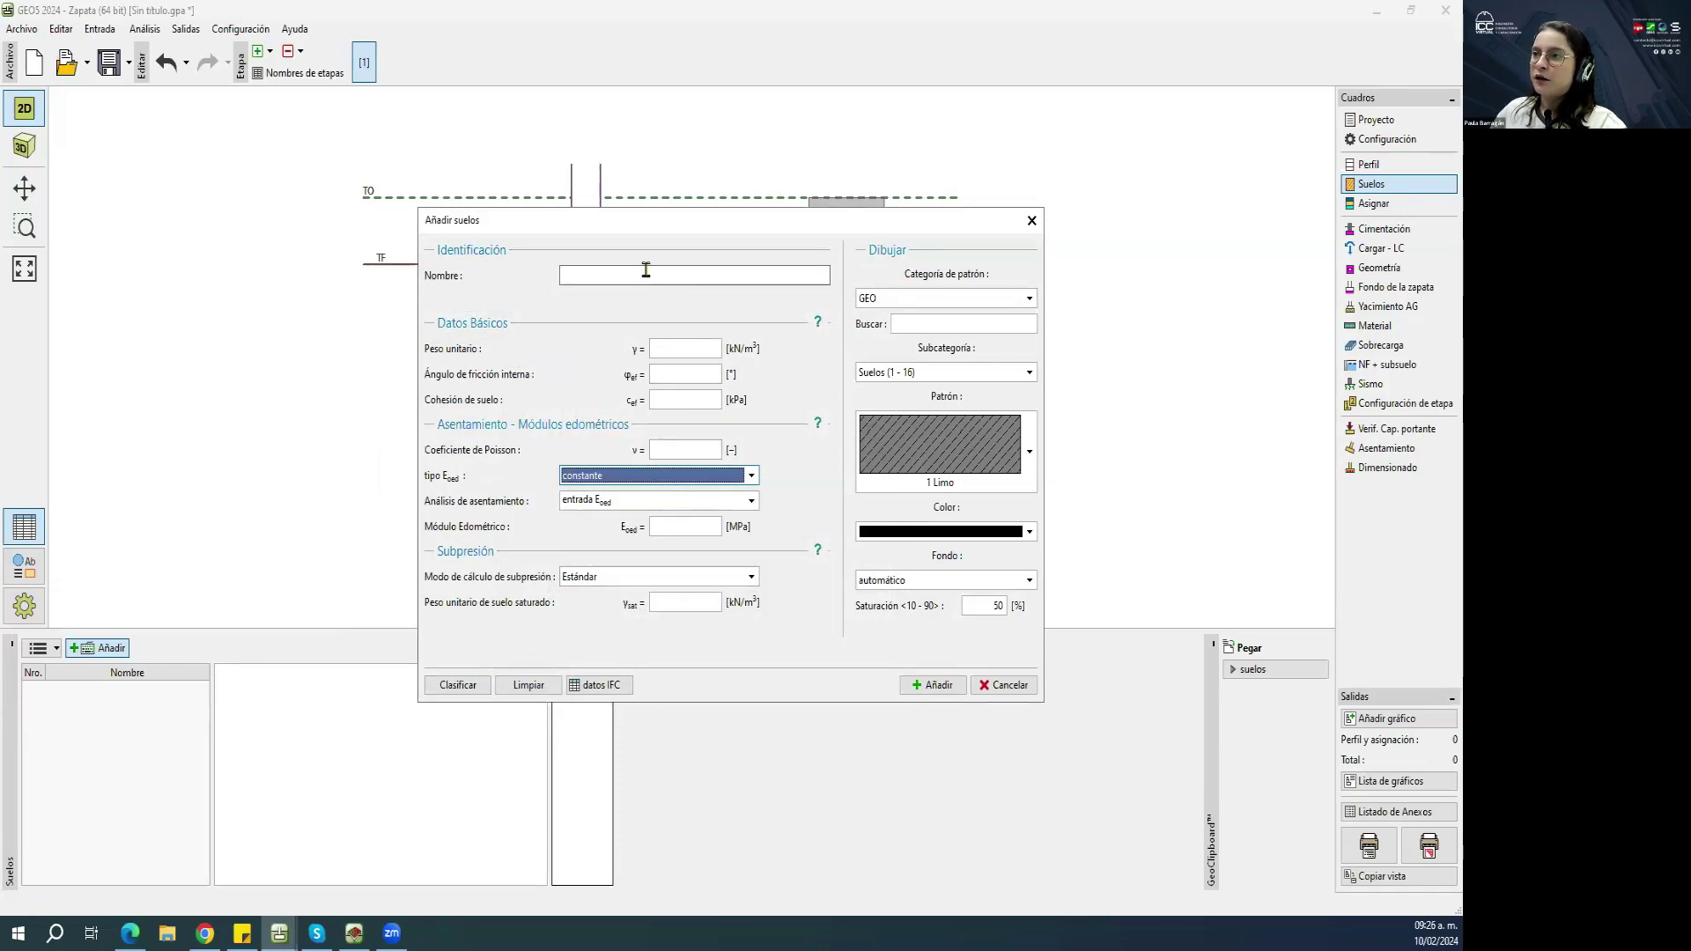
Open the soil classification and choose the standard type with CG - Arcilla gravosa as the soil class.
click(459, 687)
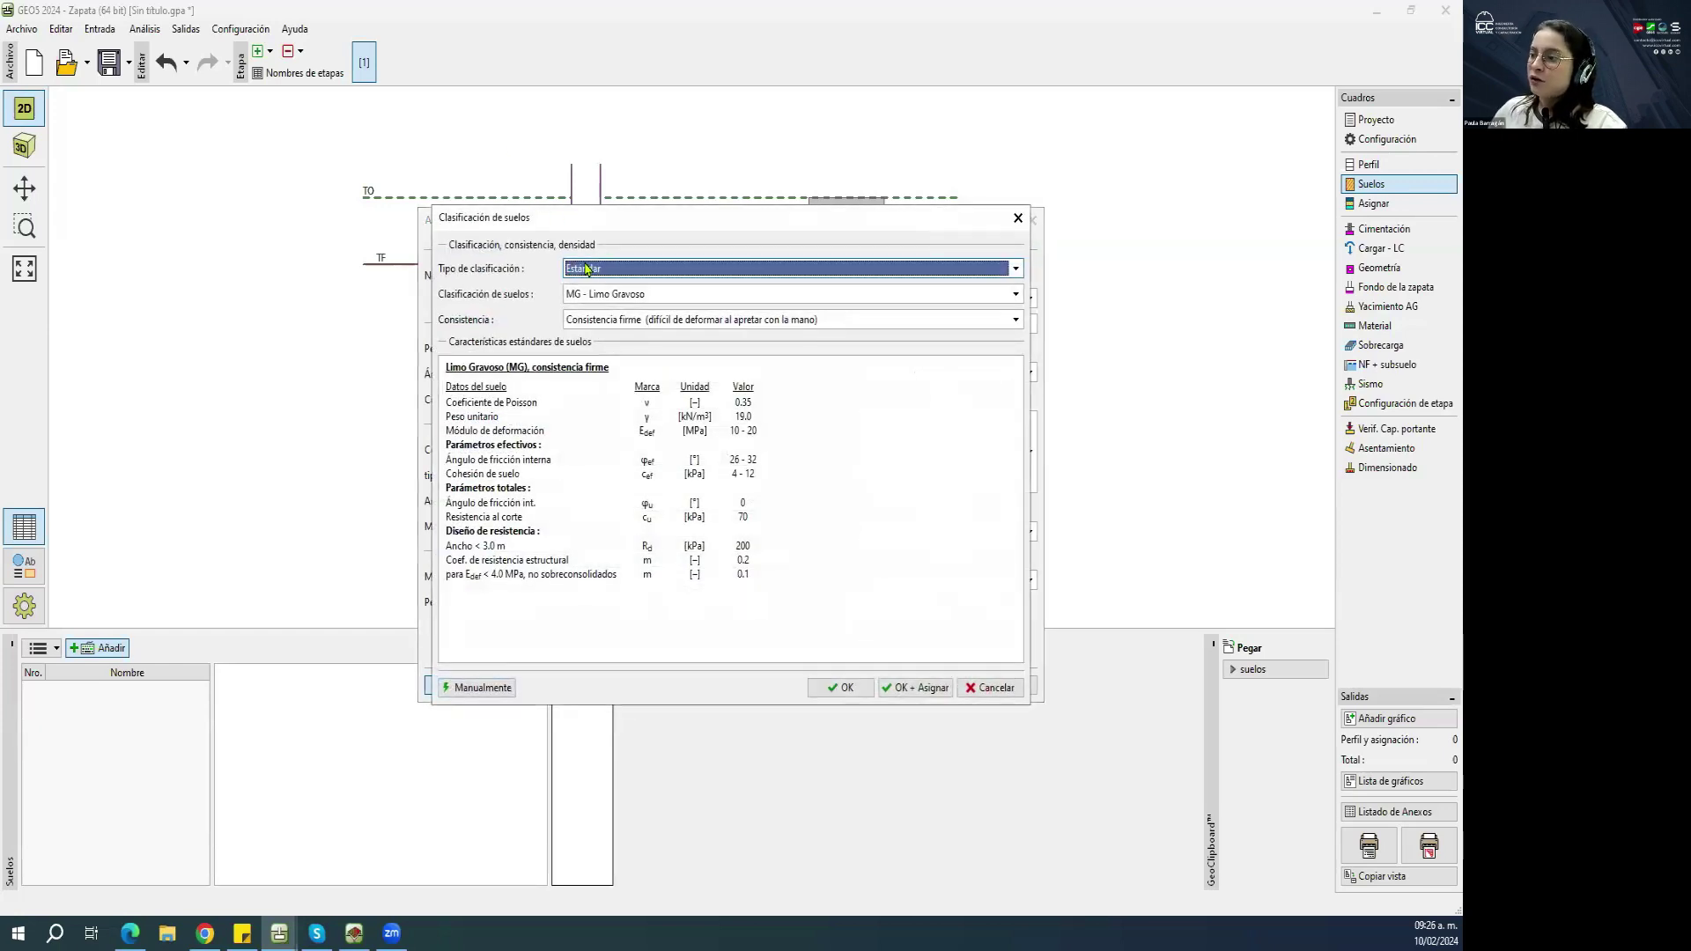
click(588, 269)
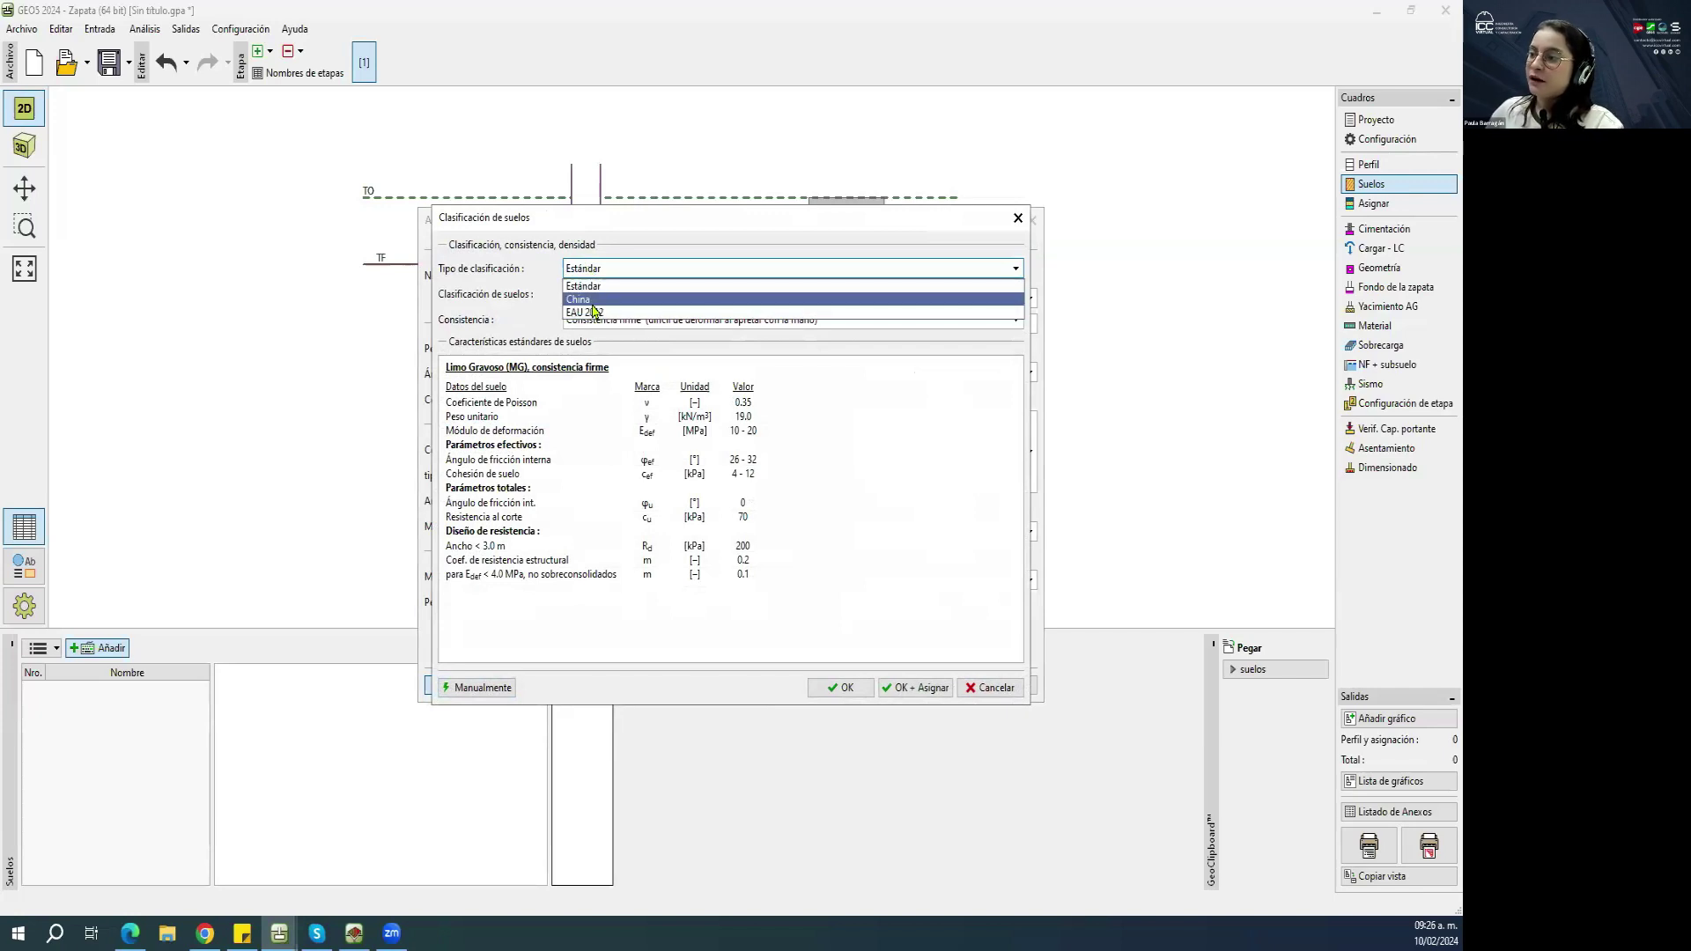
click(593, 288)
click(593, 295)
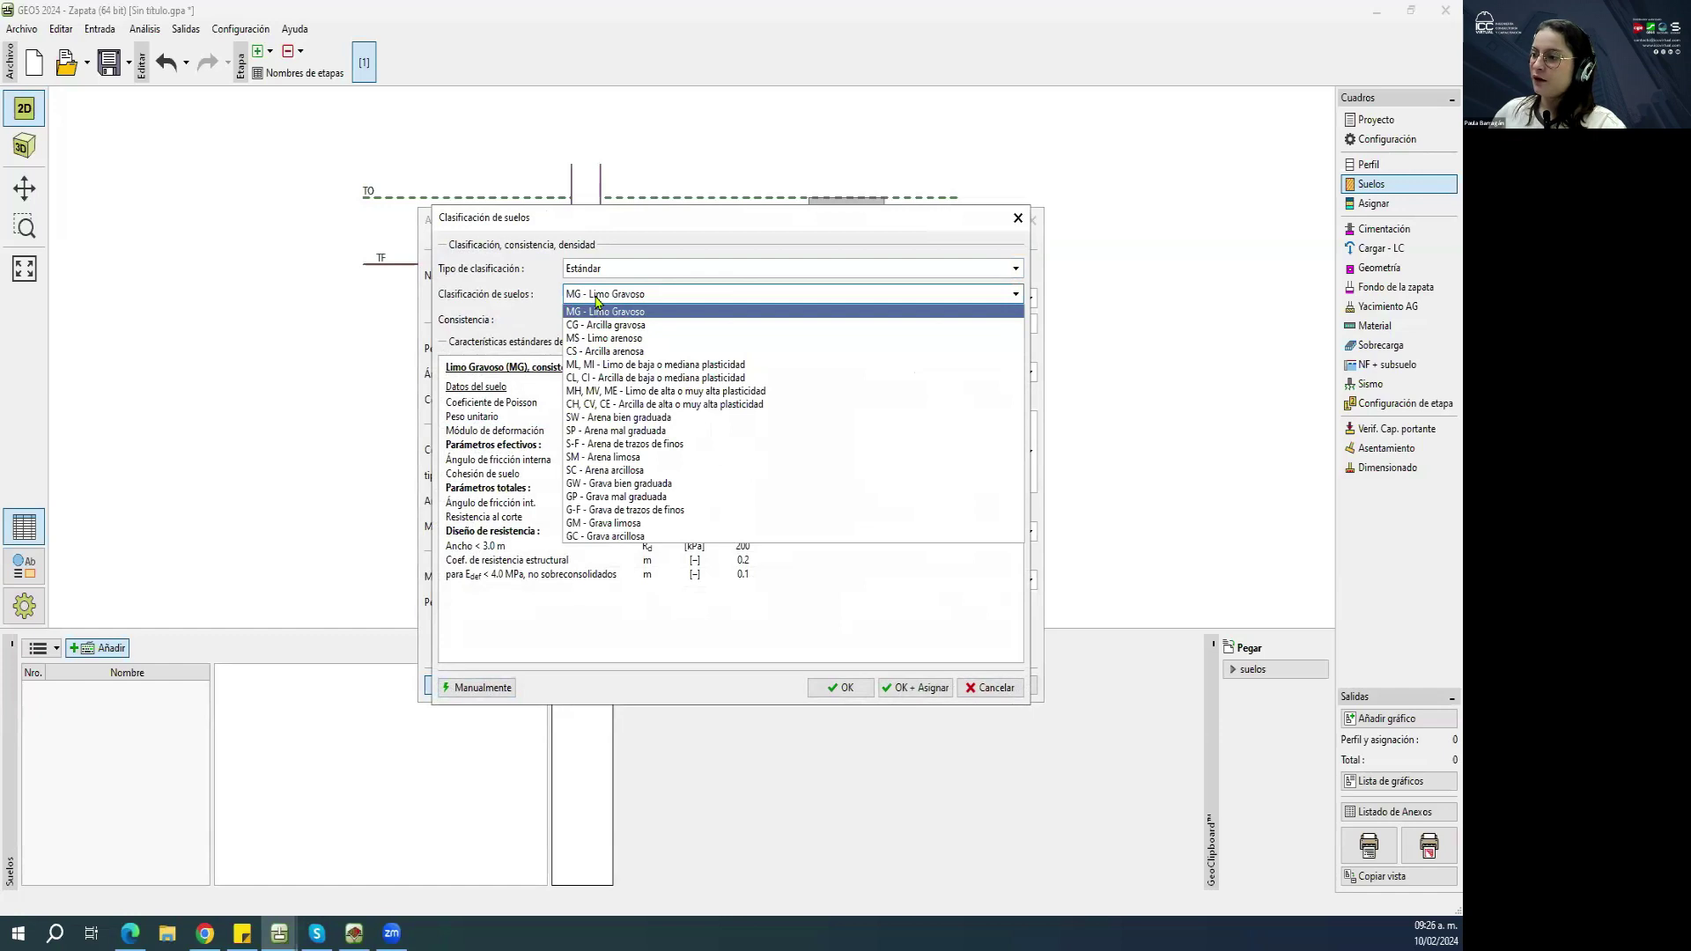
click(639, 327)
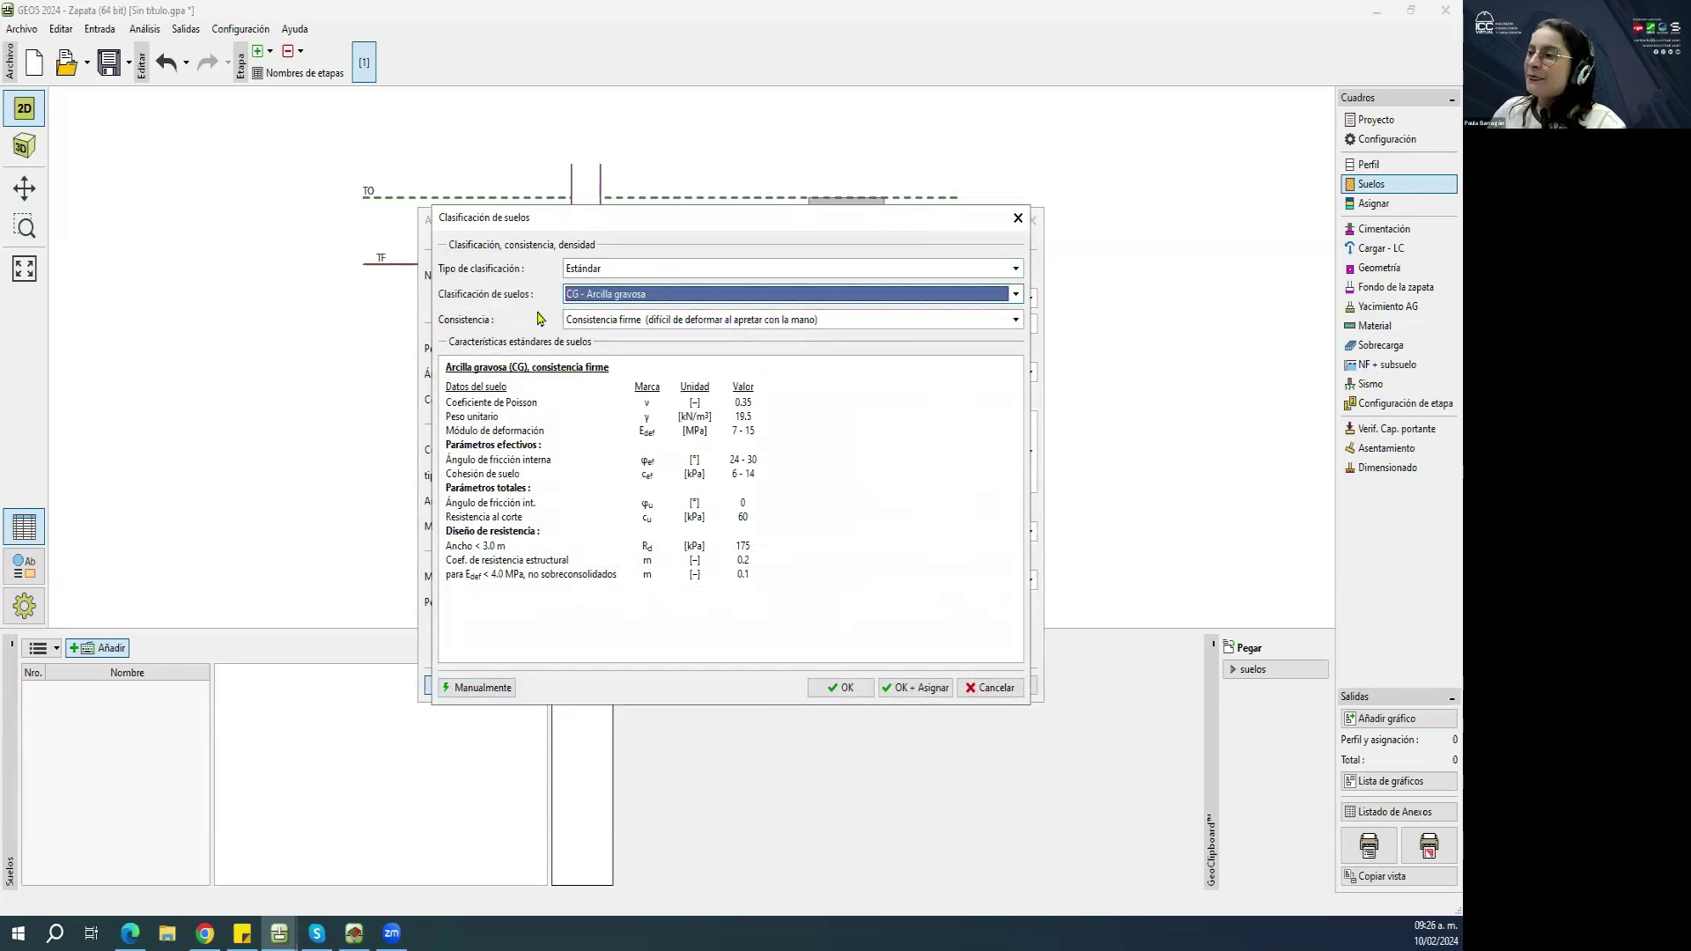
Compare the gravelly clay's standard characteristics at soft, stiff and very stiff consistencies, and finish on Consistencia muy blanda.
click(608, 320)
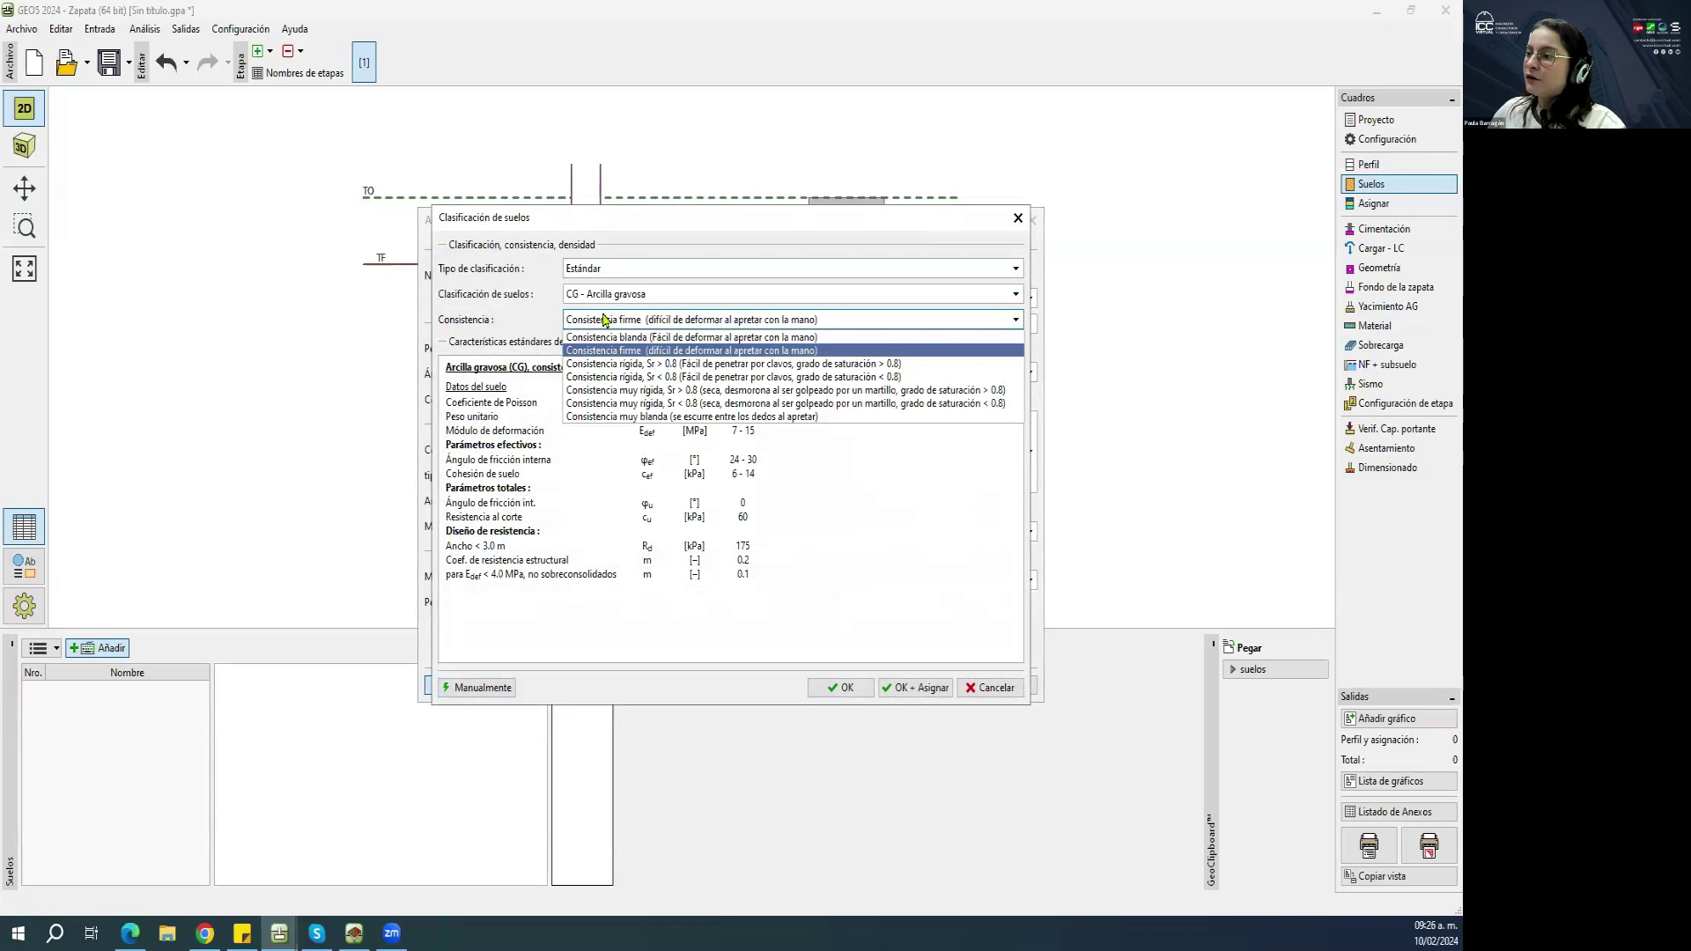
click(610, 369)
click(608, 322)
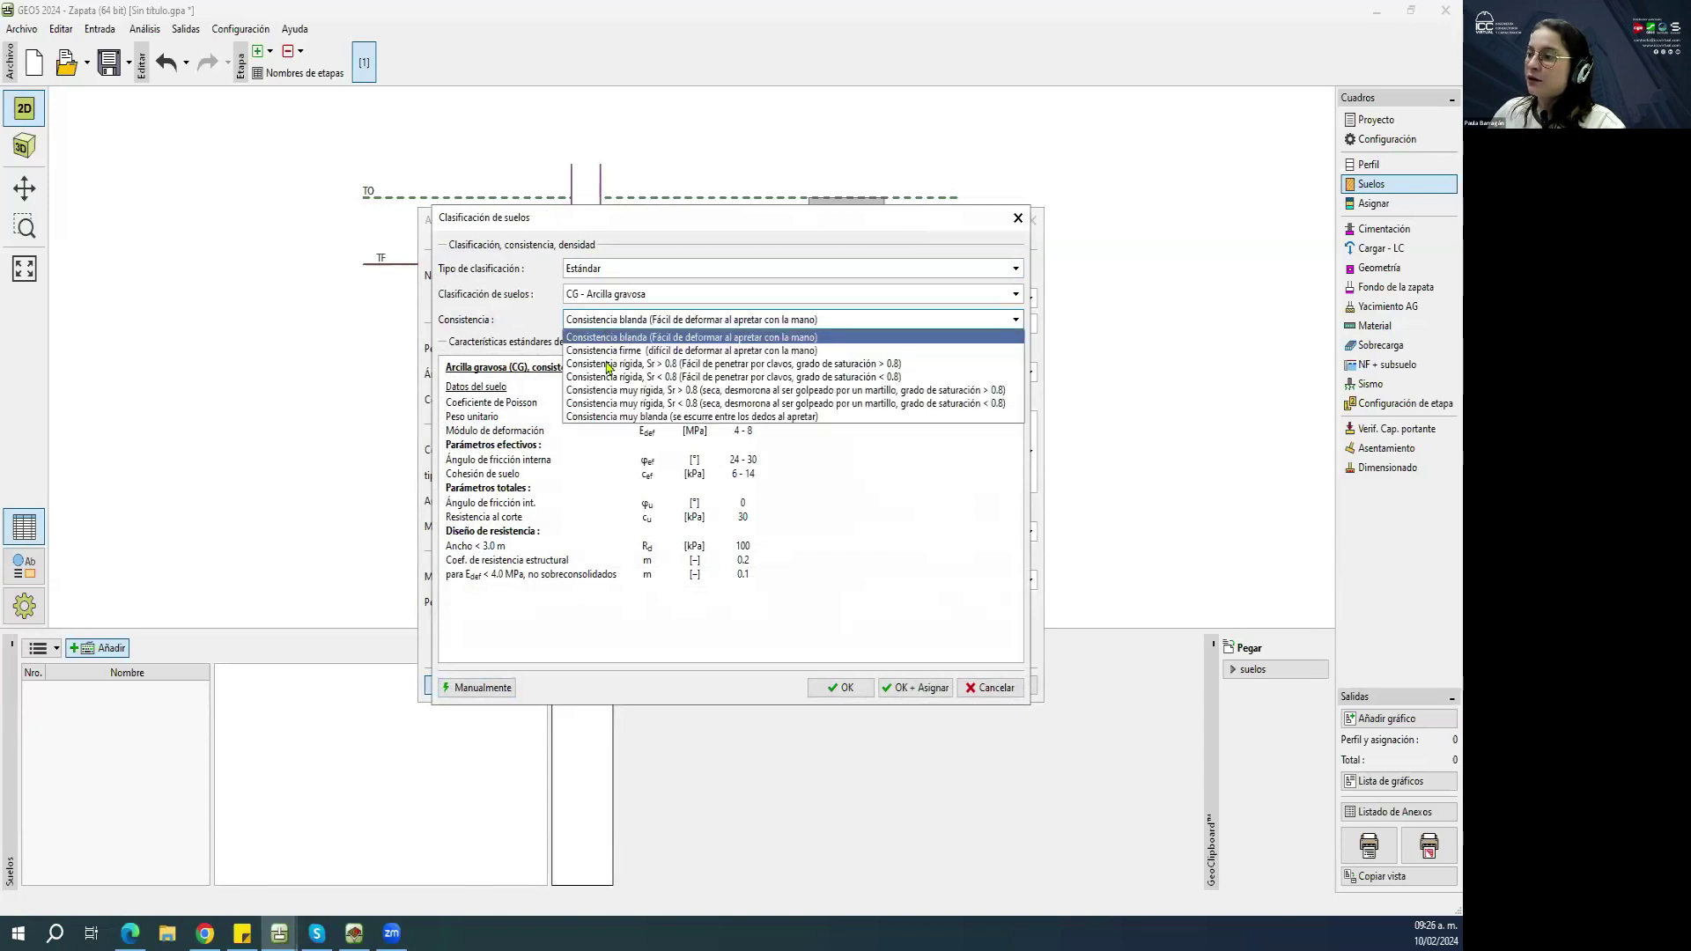
click(609, 365)
click(608, 322)
click(599, 390)
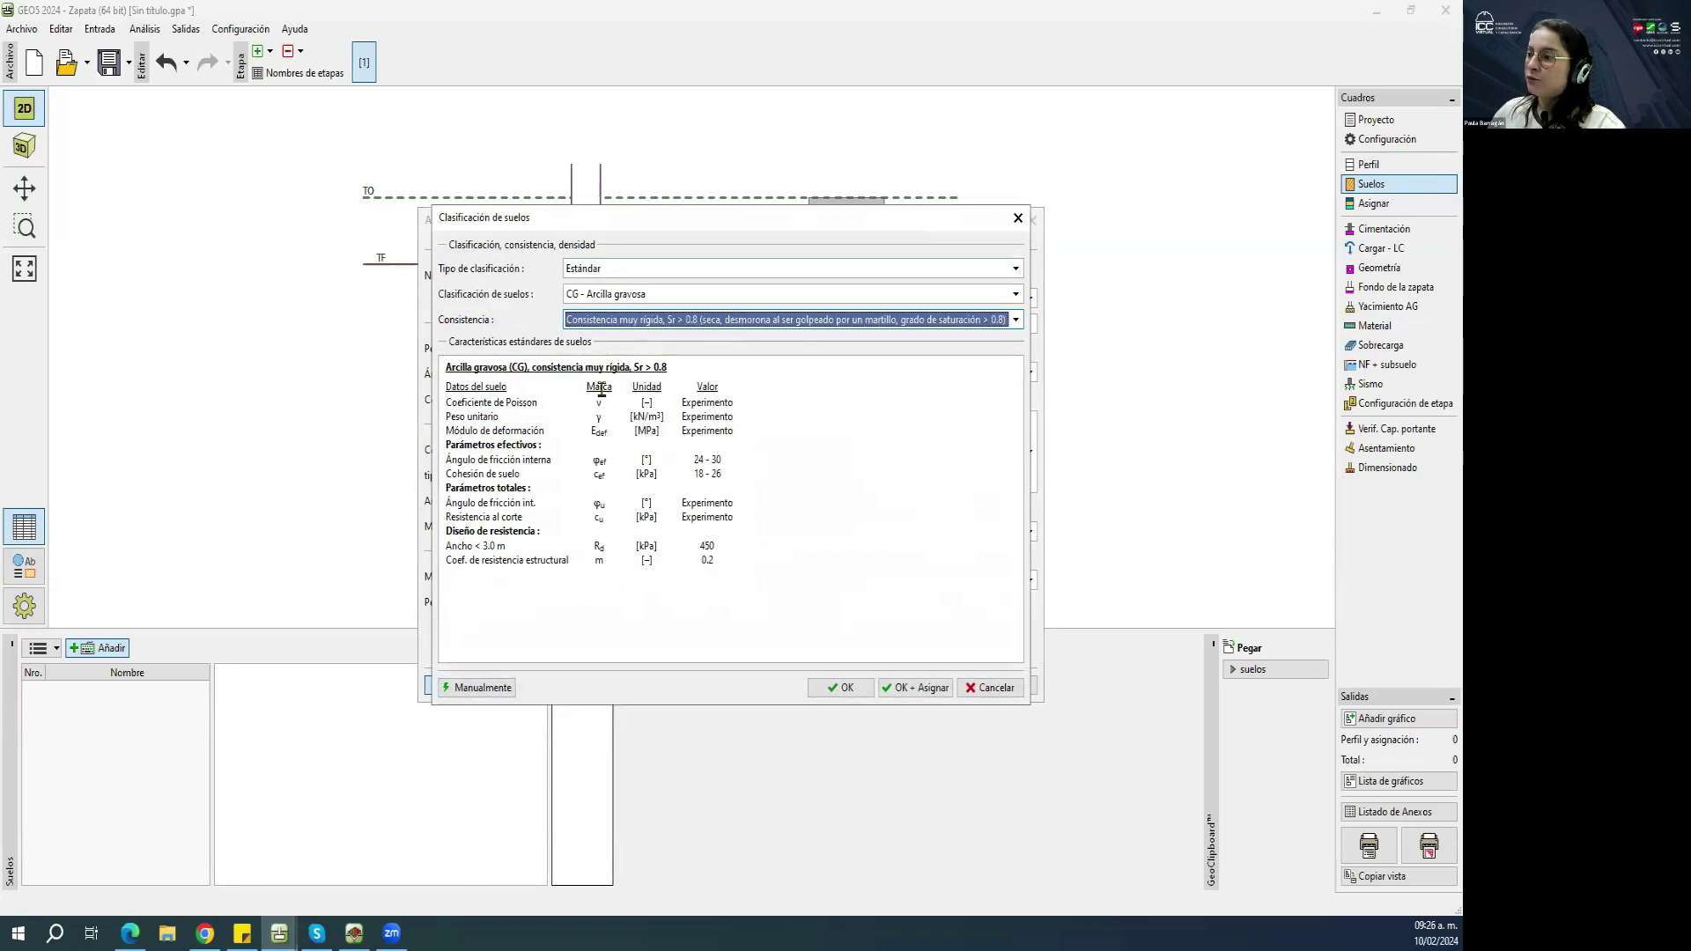
click(596, 322)
click(599, 417)
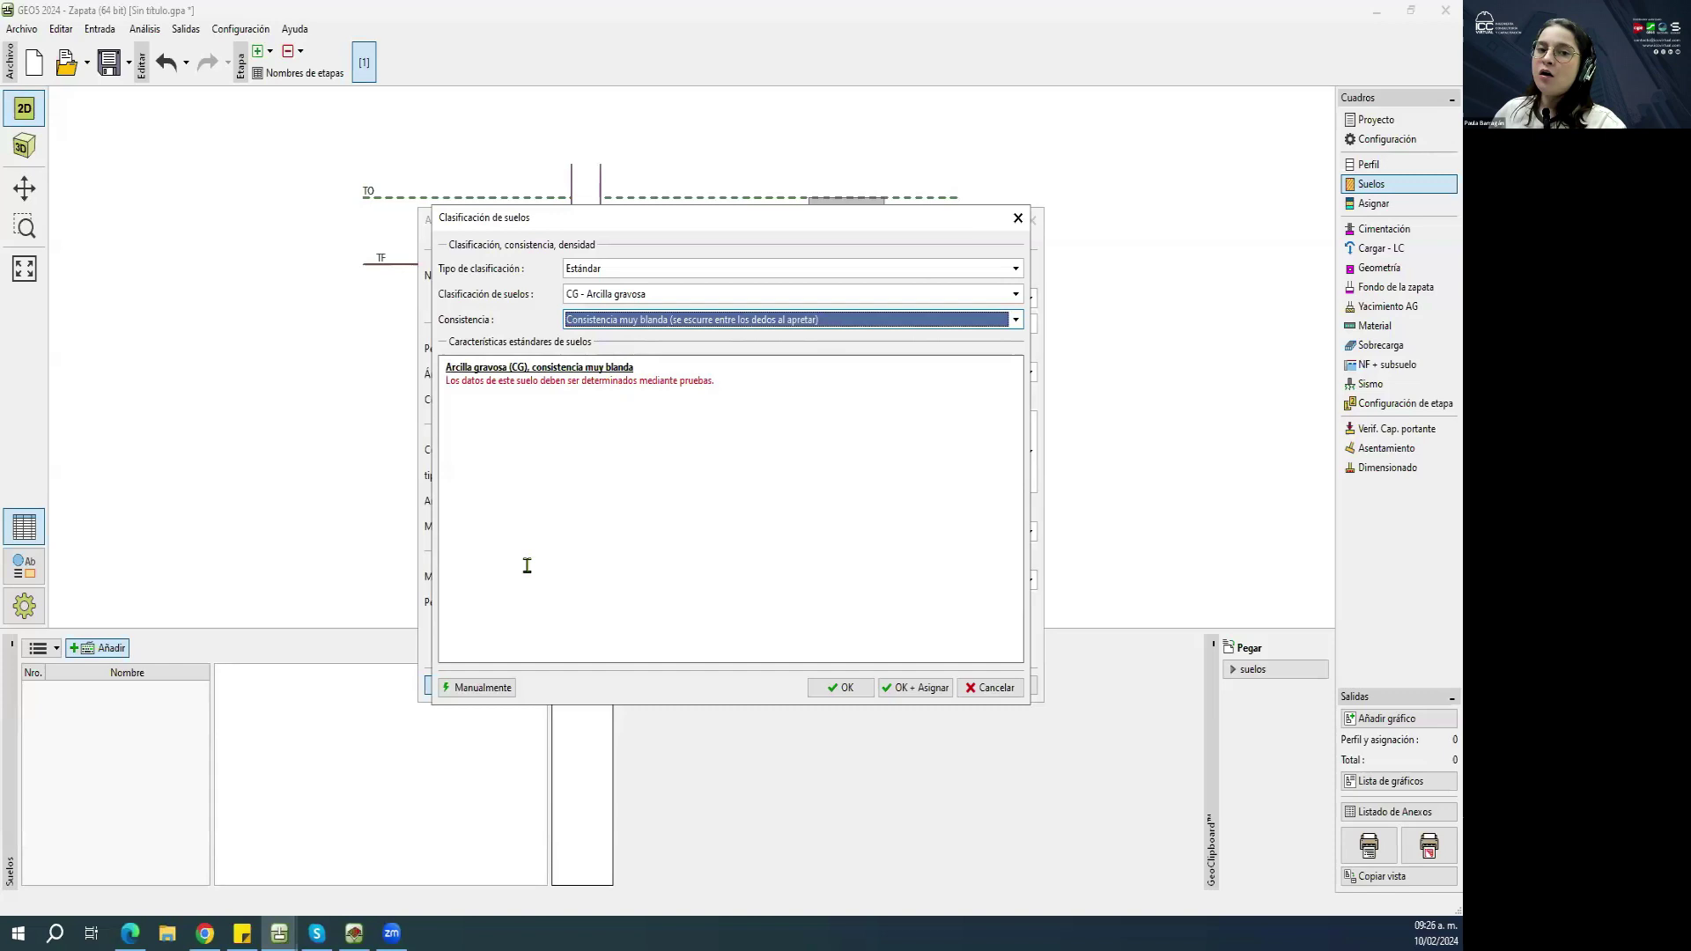
Review the particle fraction and moisture inputs of the manual soil classification, and leave it without applying anything.
click(482, 688)
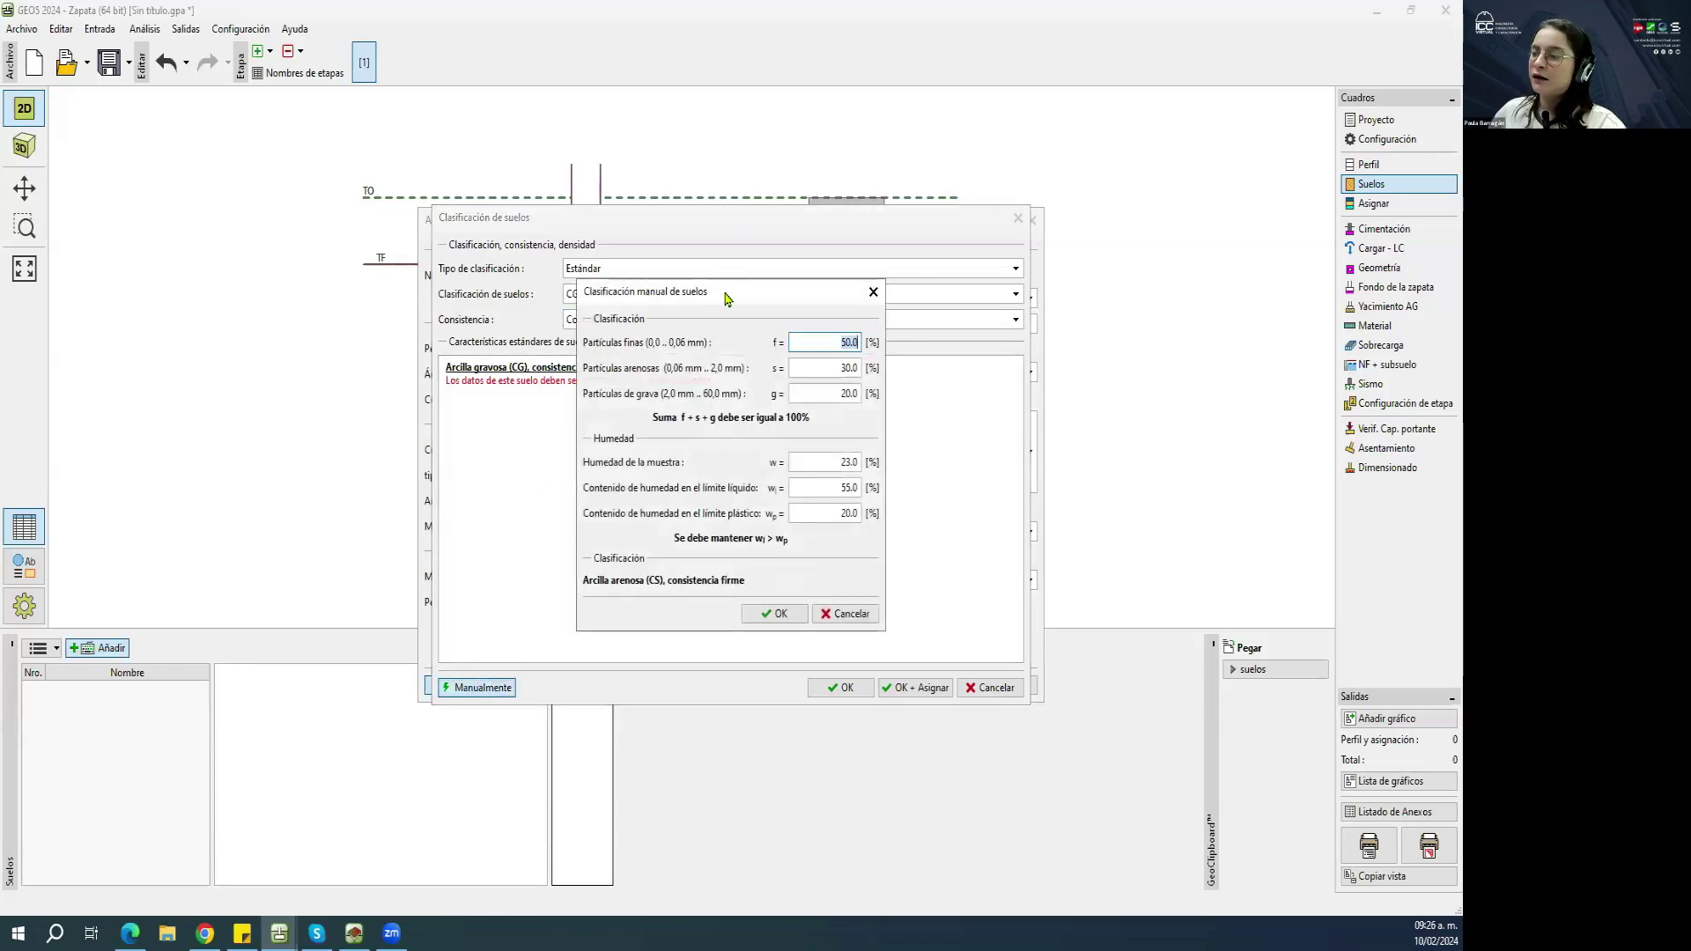
drag(727, 299, 746, 314)
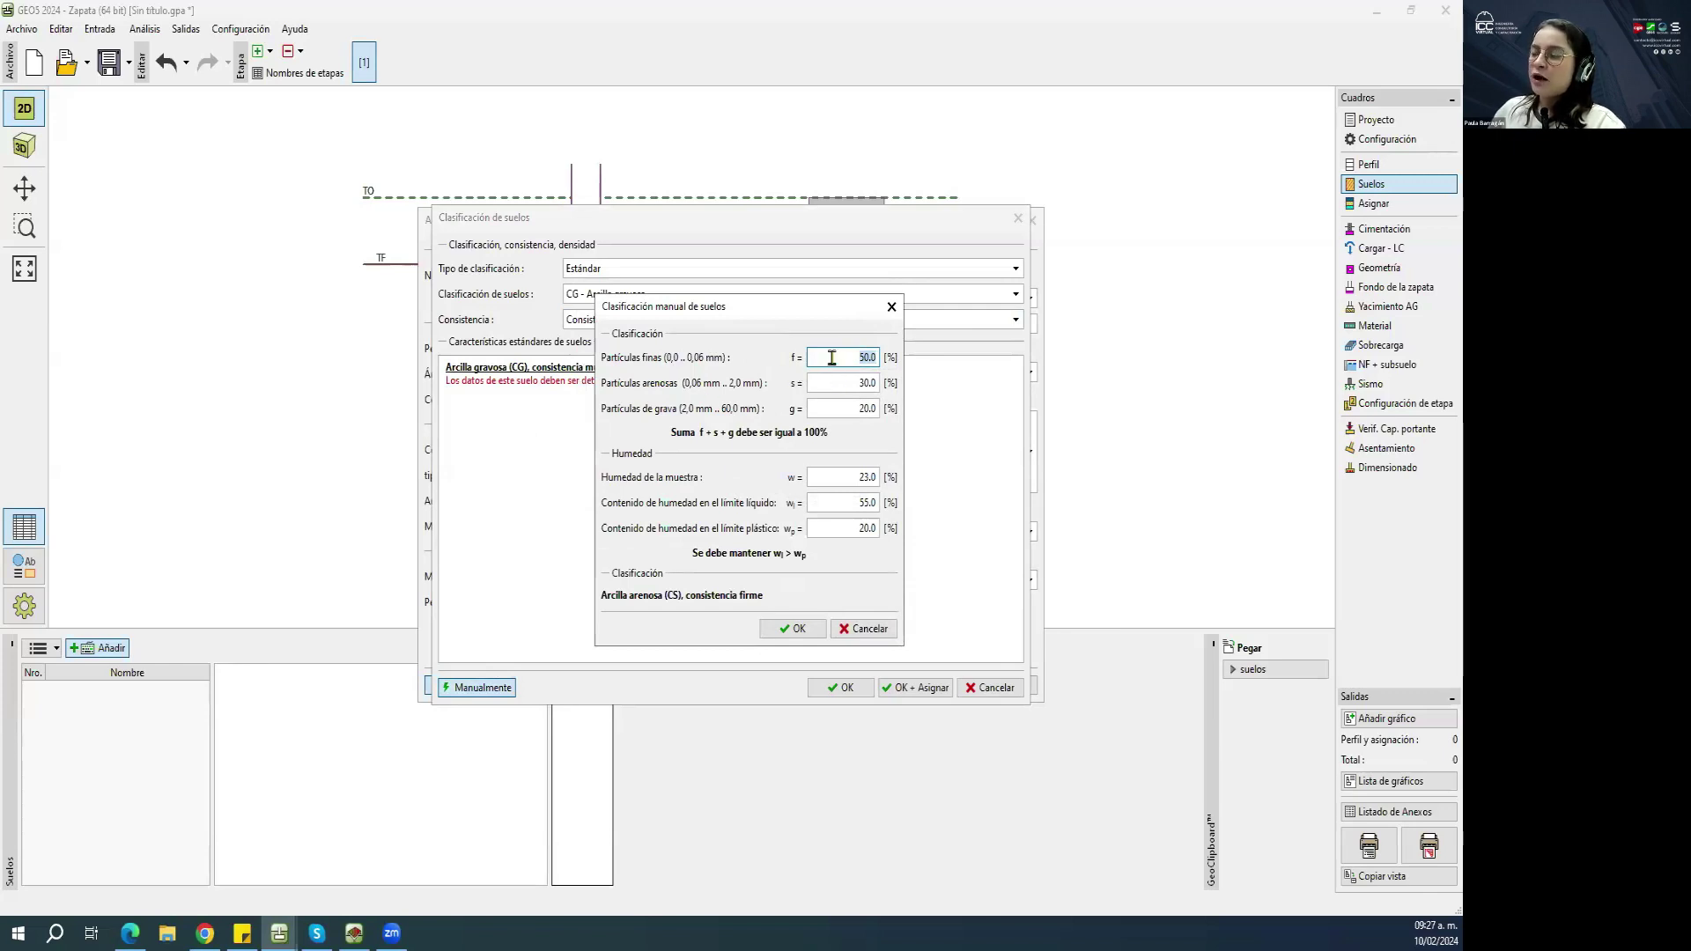
click(872, 383)
click(881, 409)
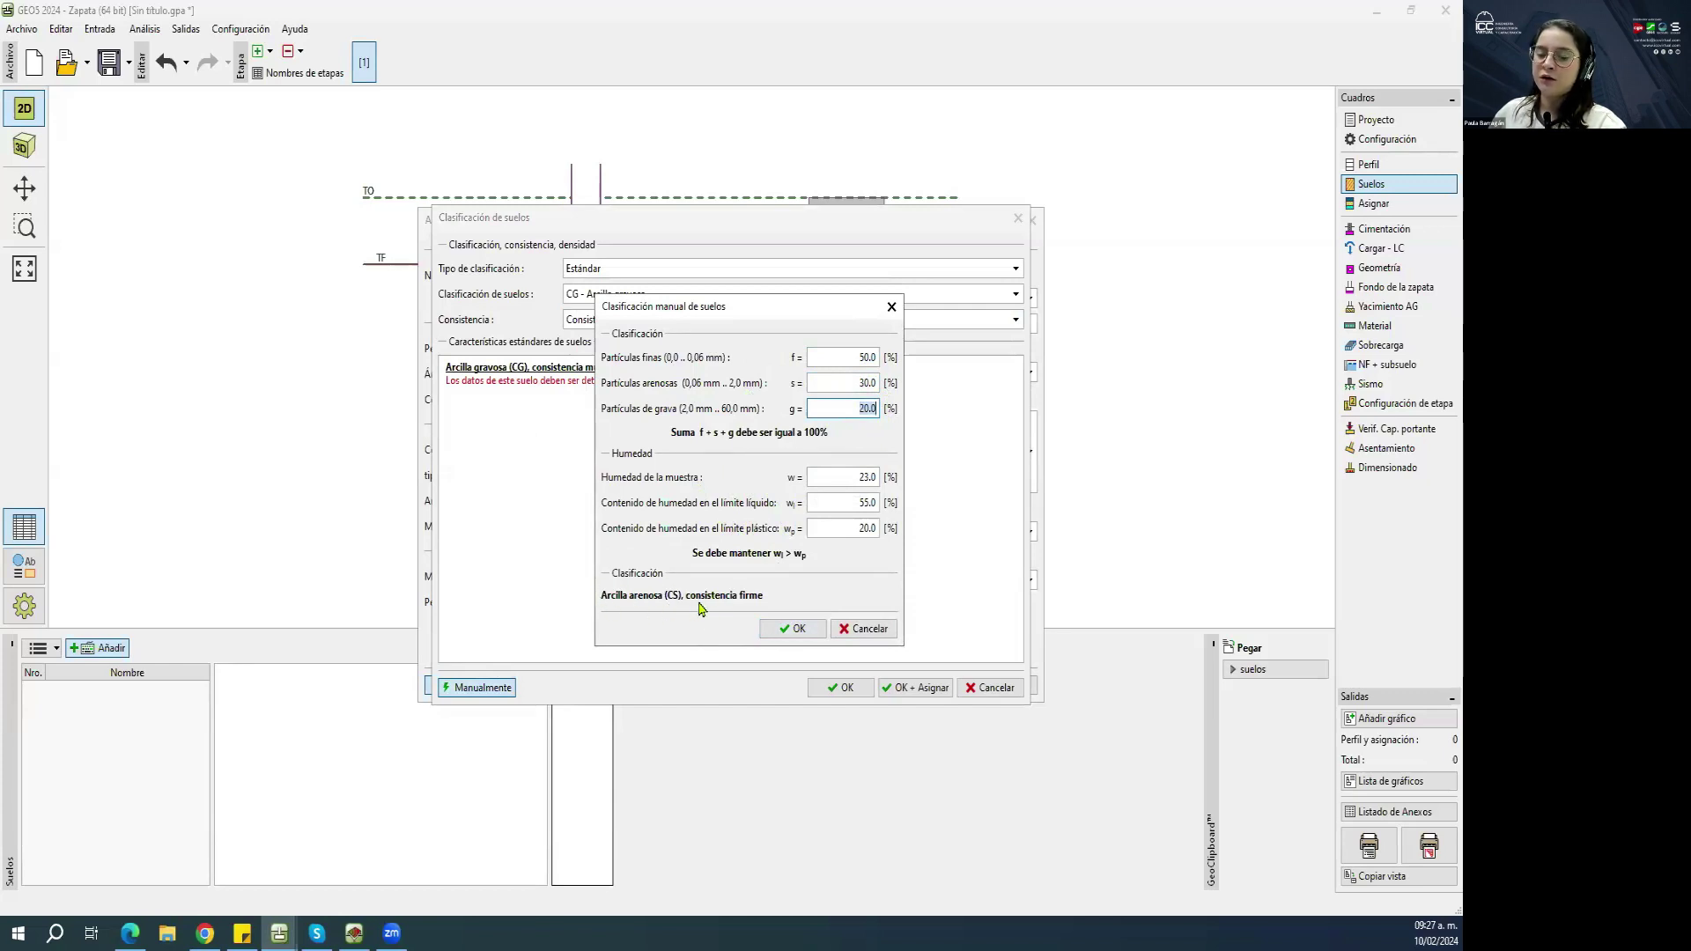
click(890, 308)
Choose Consistencia firme for the gravelly clay and assign its standard characteristics to the new soil.
click(623, 296)
click(623, 315)
click(623, 319)
click(705, 364)
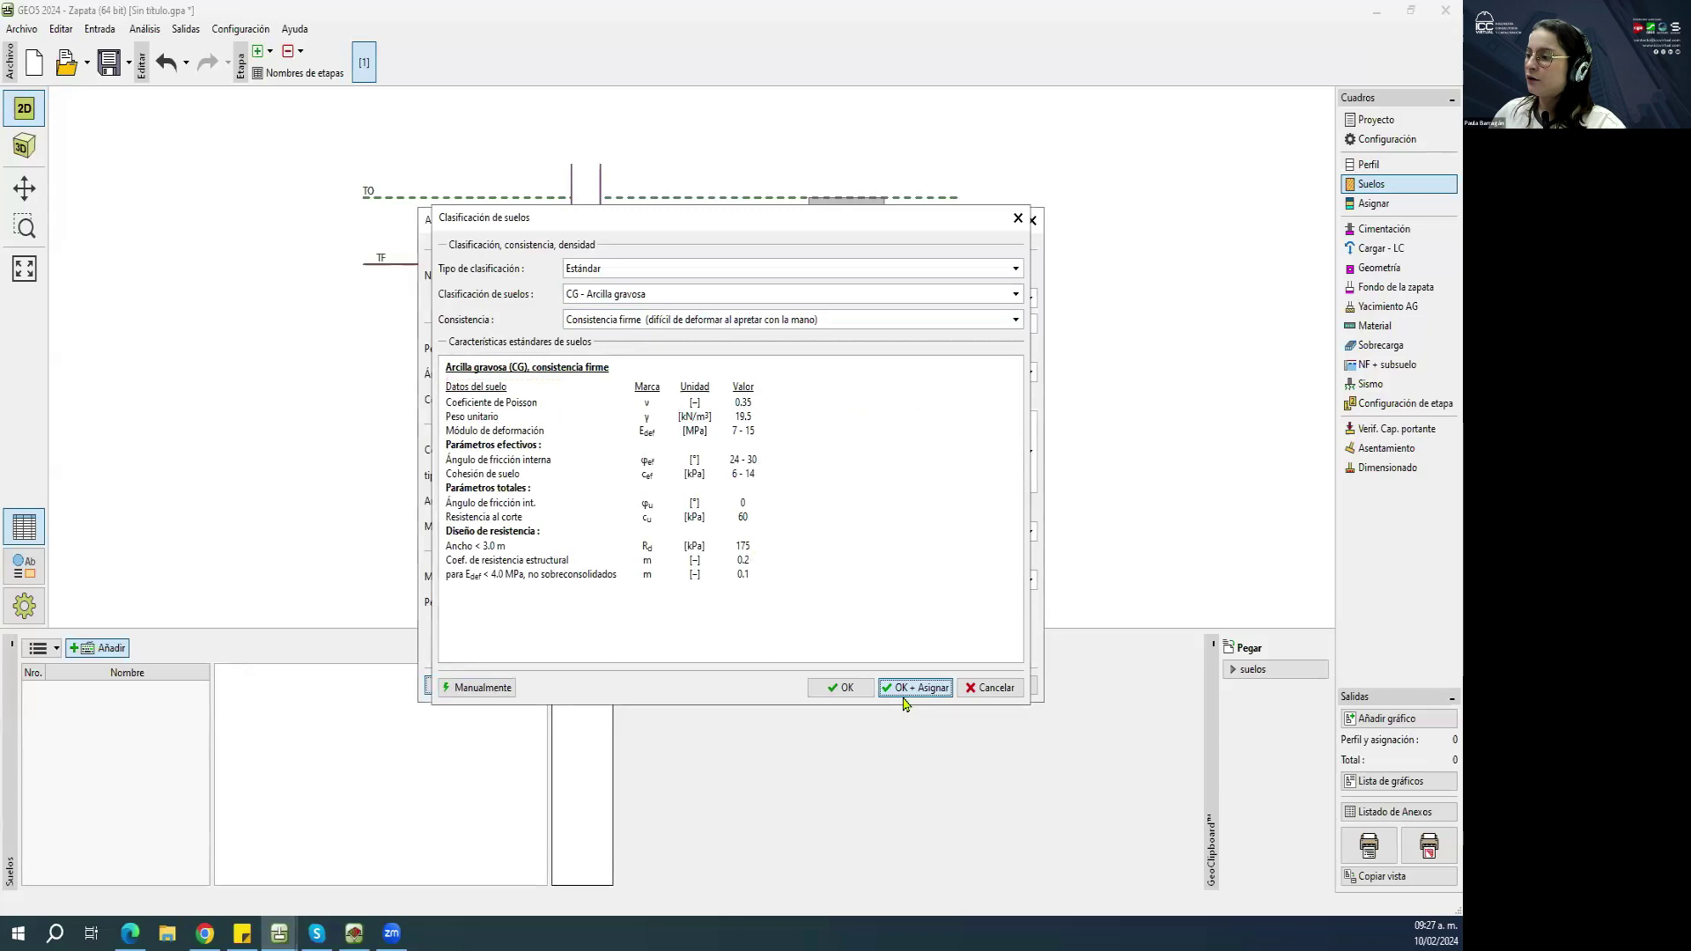
click(904, 697)
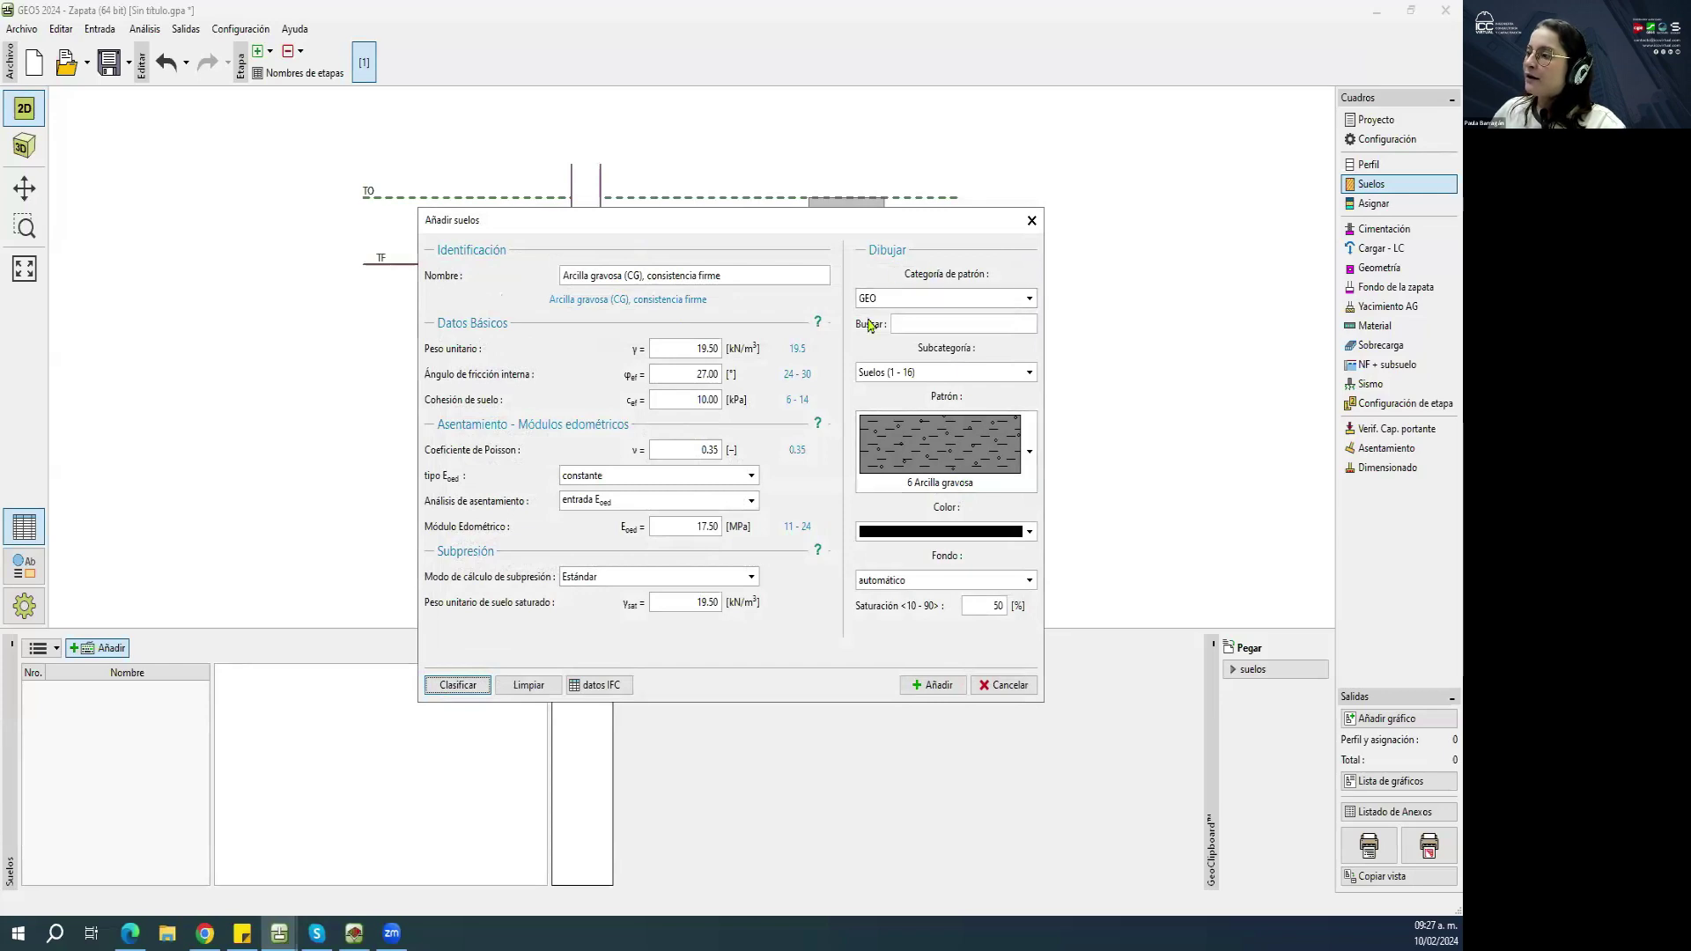
Browse the soil's drawing patterns and subcategories, finishing on the 1 Limo pattern in Suelos (1 - 16).
click(978, 460)
click(953, 428)
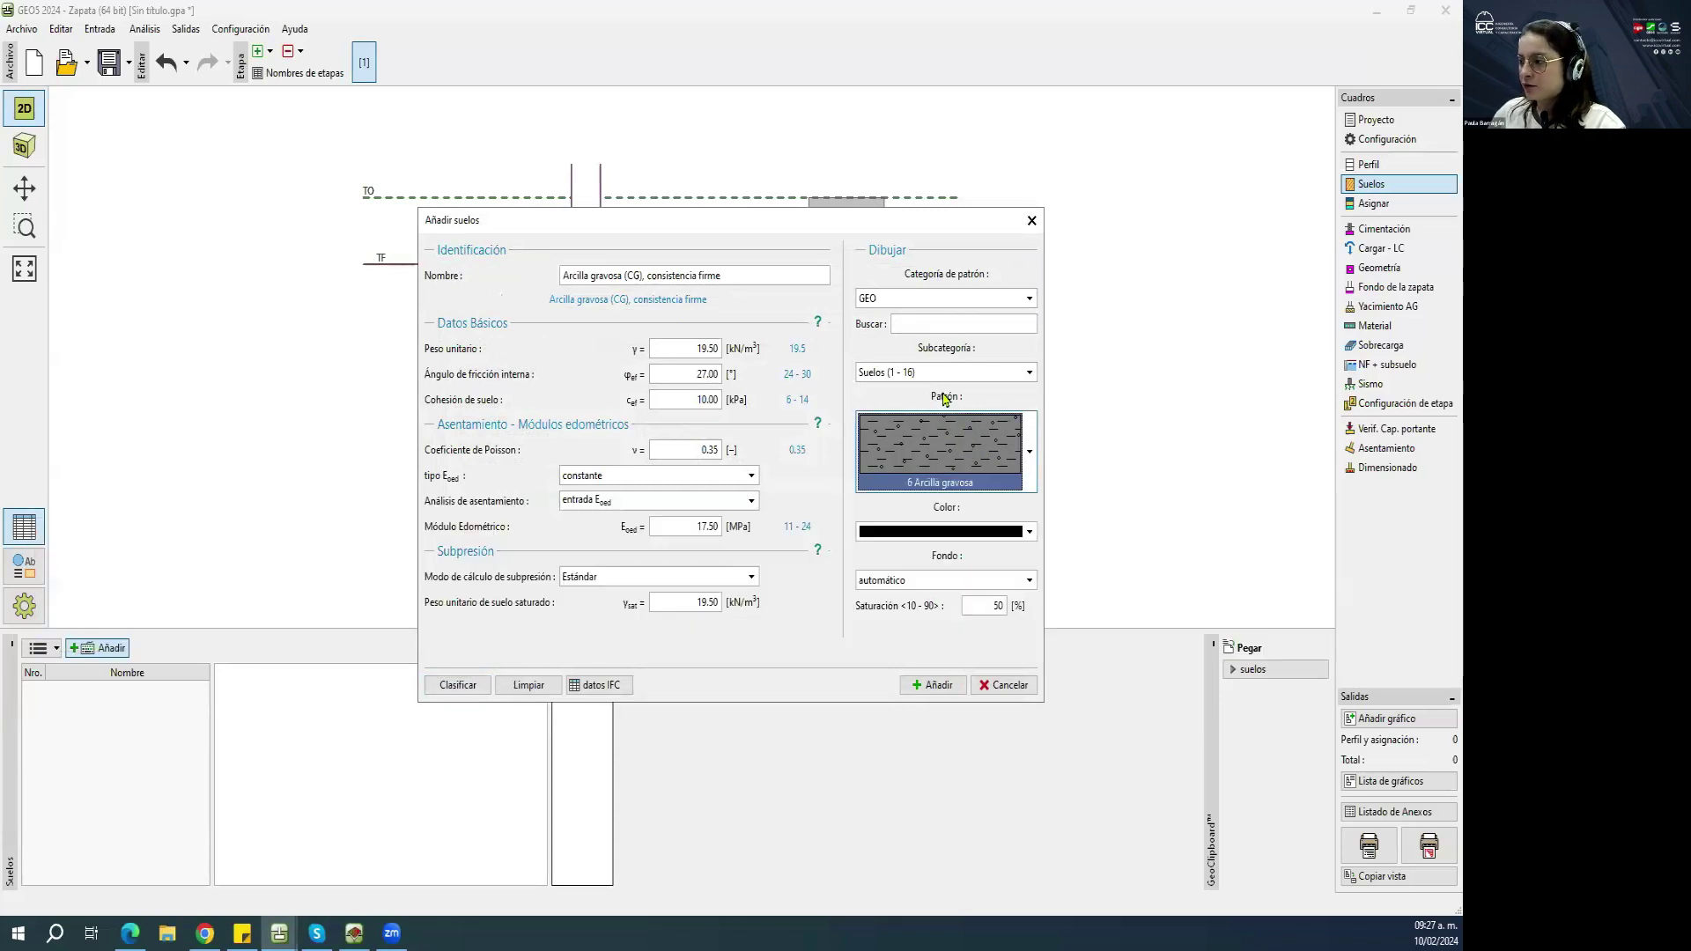
click(944, 436)
click(935, 463)
click(914, 381)
click(913, 396)
click(894, 374)
click(901, 396)
click(881, 374)
click(884, 412)
click(879, 372)
click(888, 400)
click(870, 374)
click(876, 385)
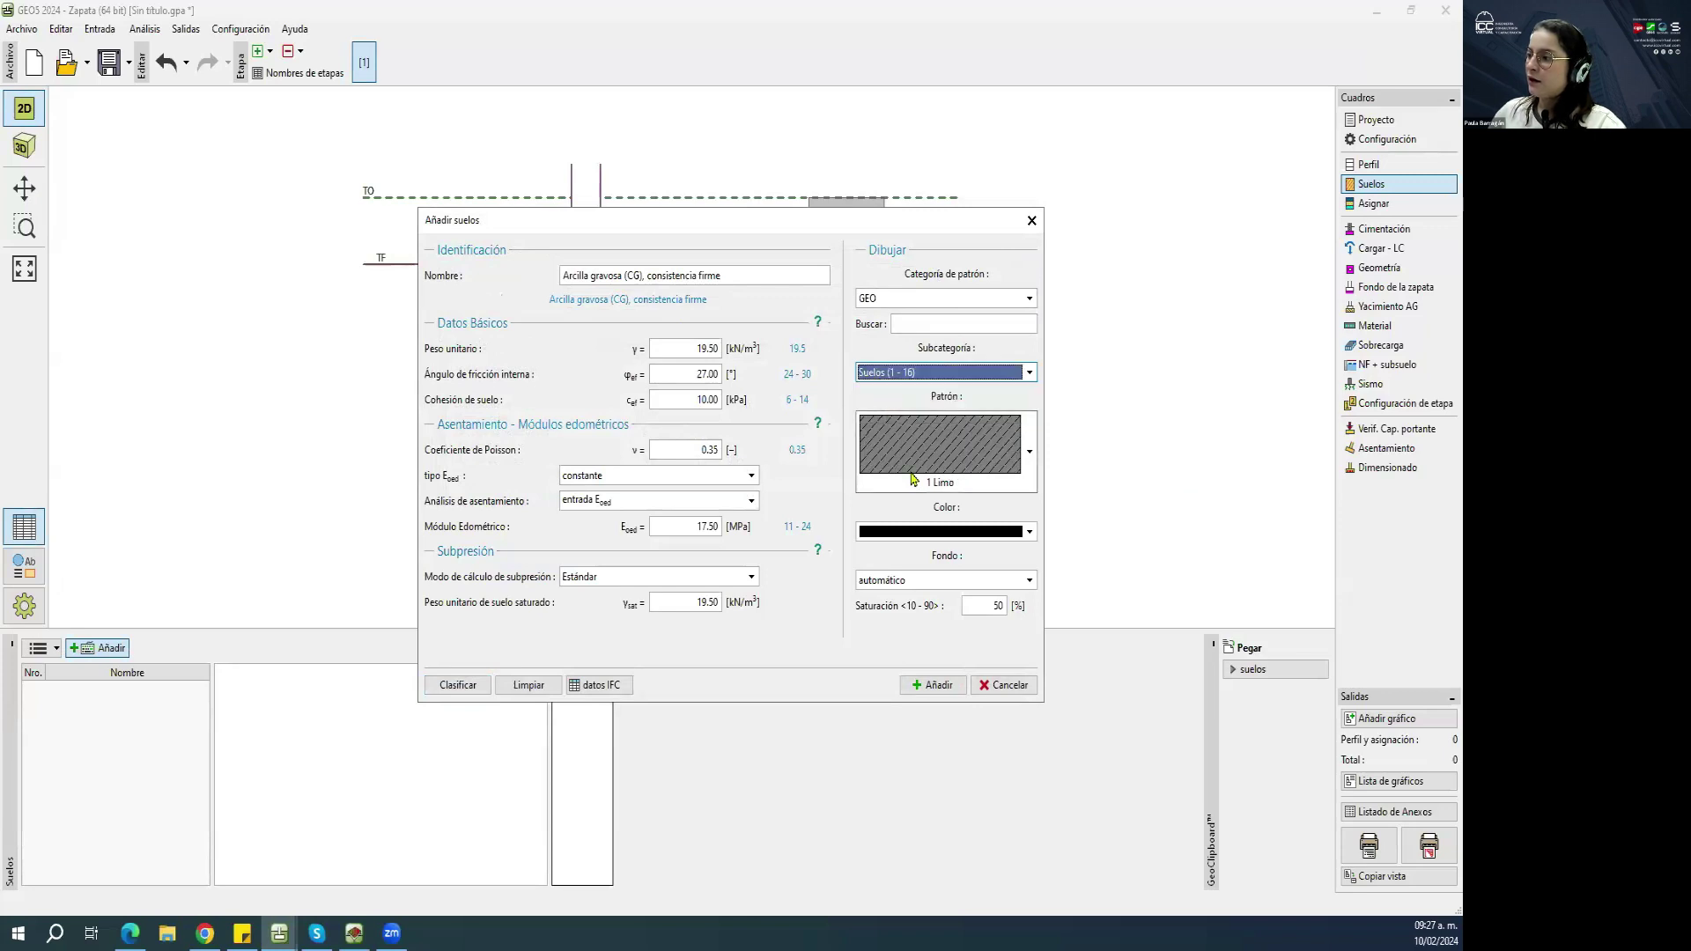
Colour the soil pattern olive yellow with 10 % saturation, add the soil, and finish defining soils.
click(942, 531)
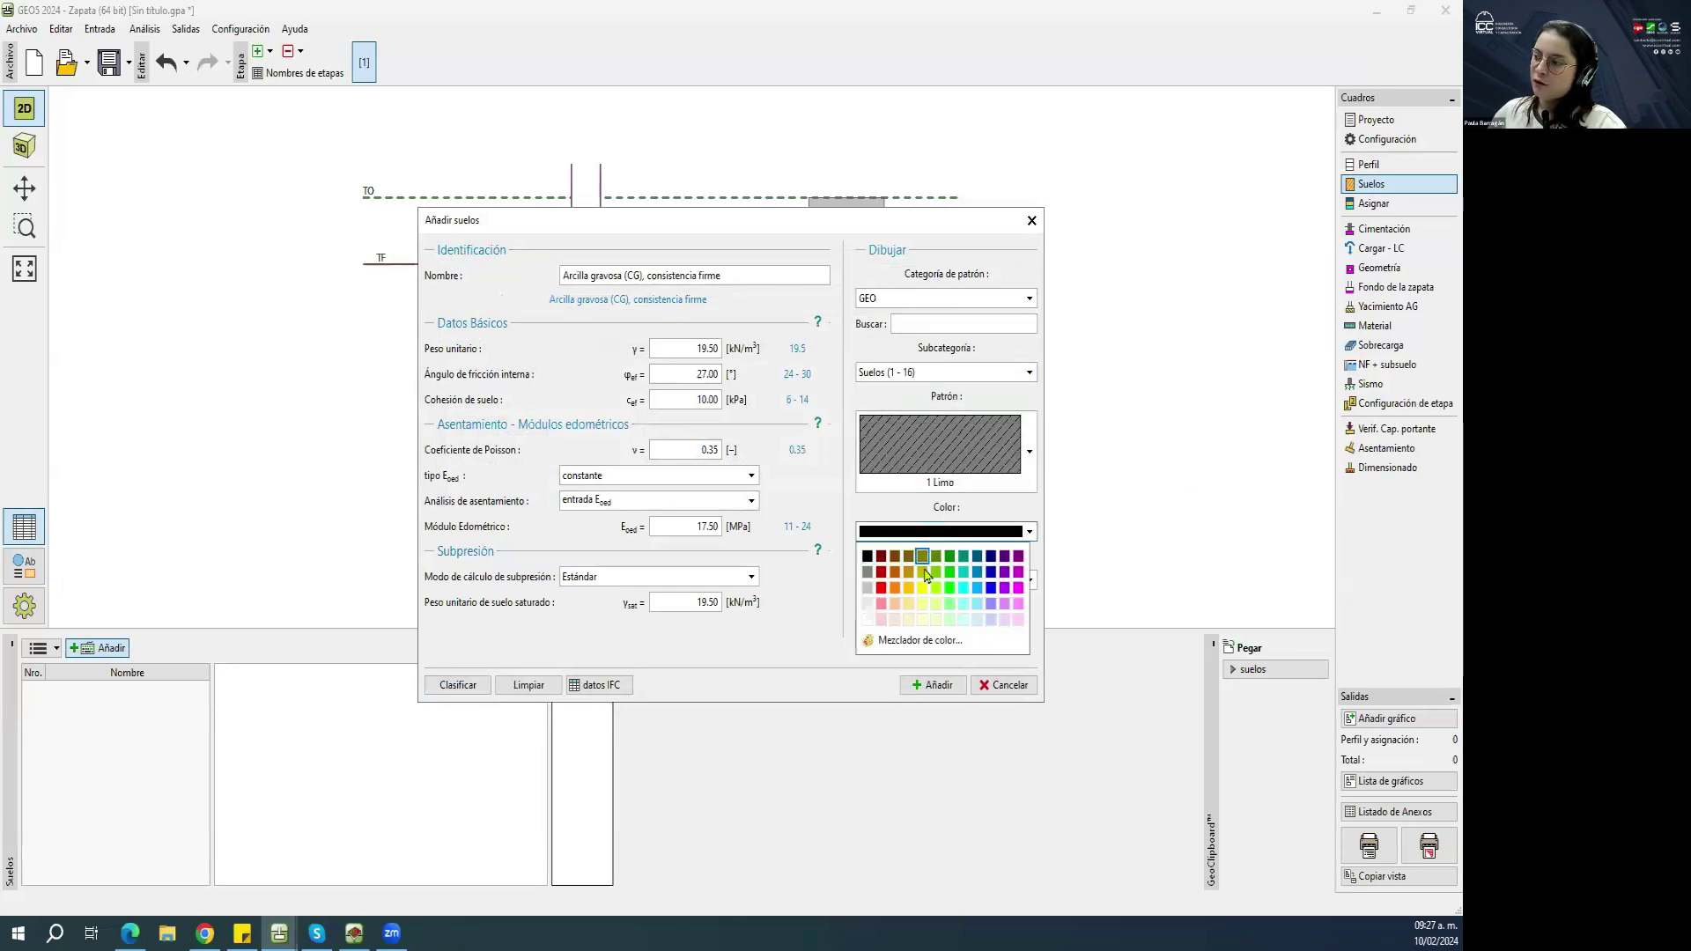
click(922, 572)
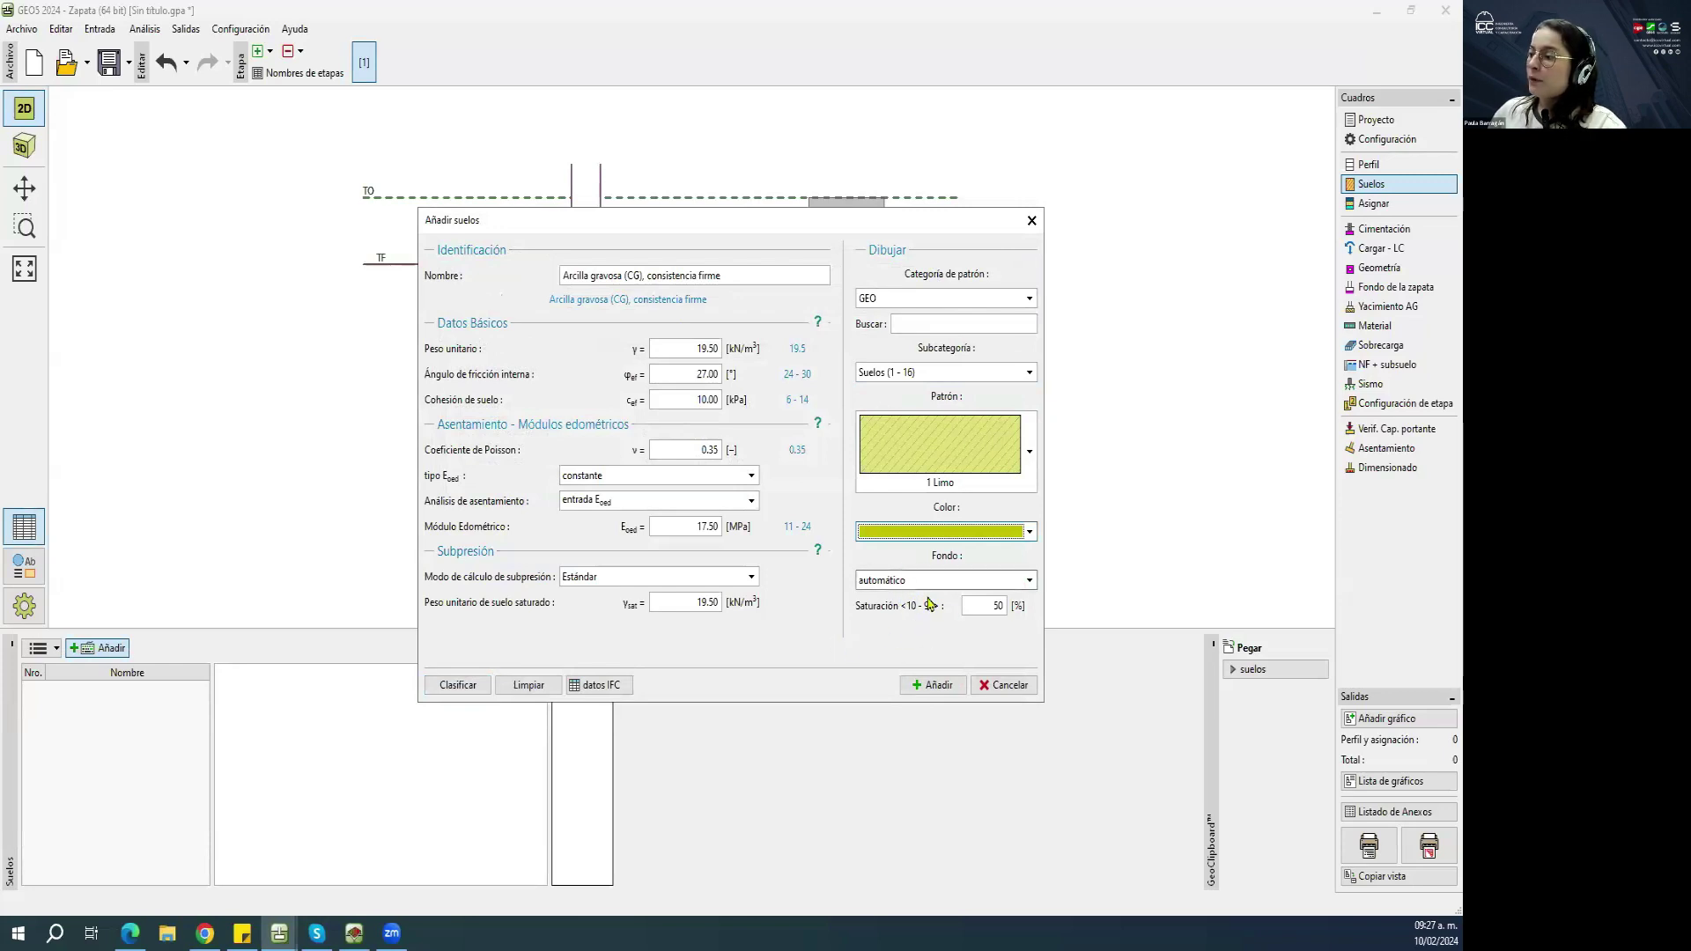
click(982, 606)
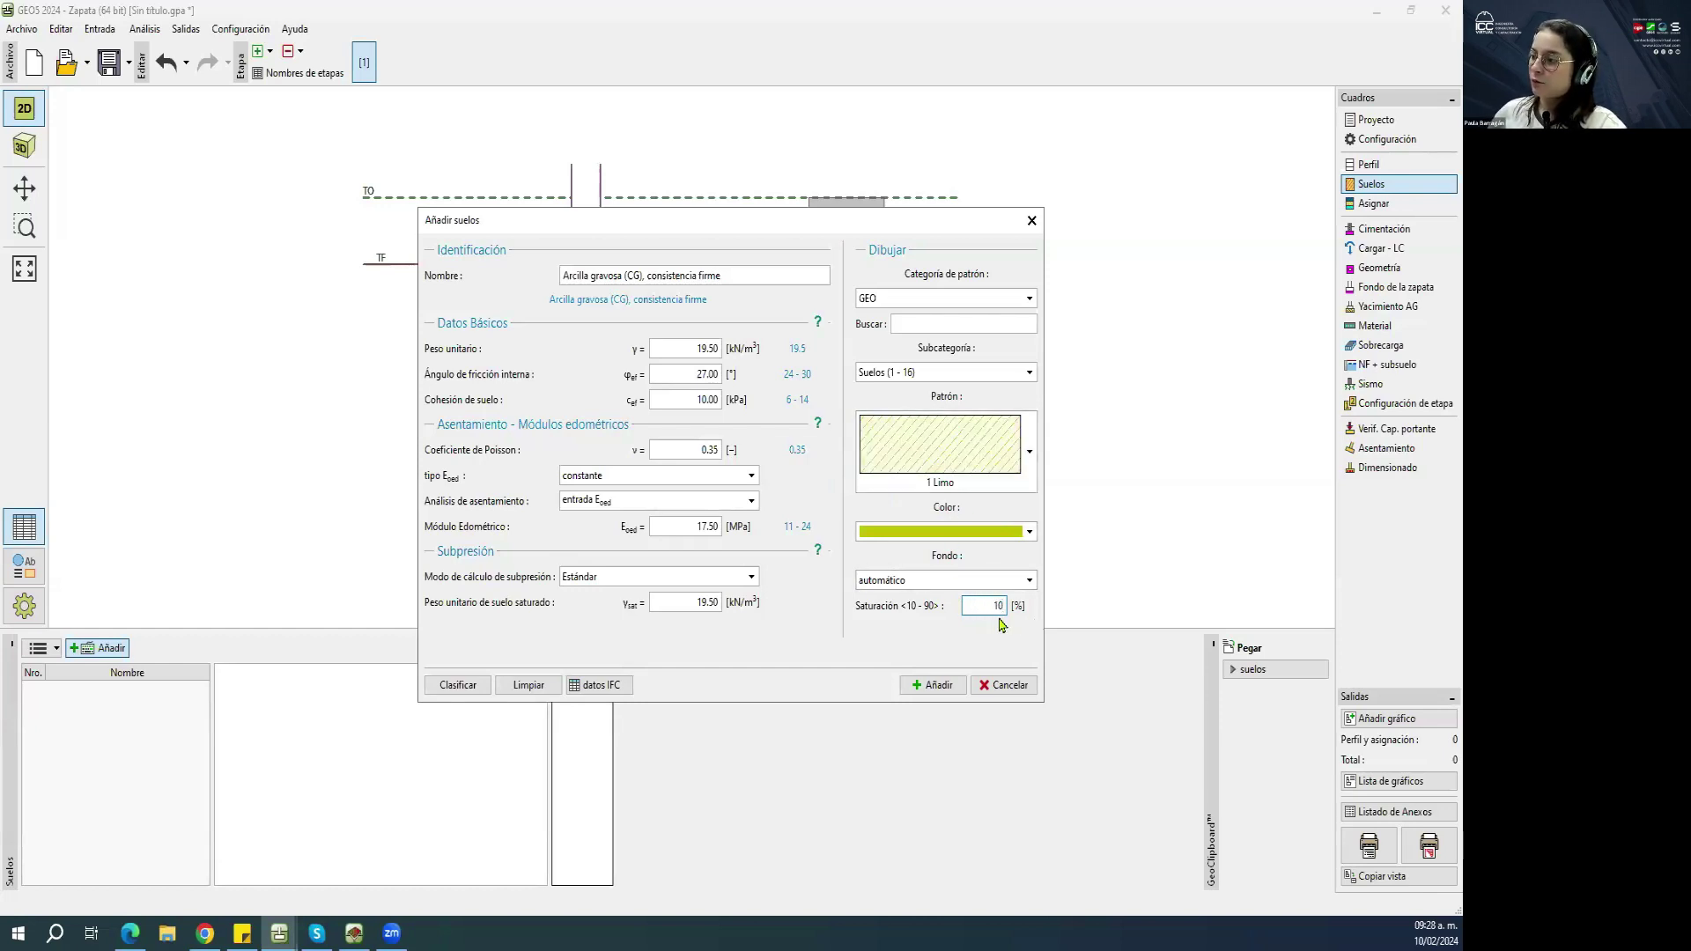
click(936, 685)
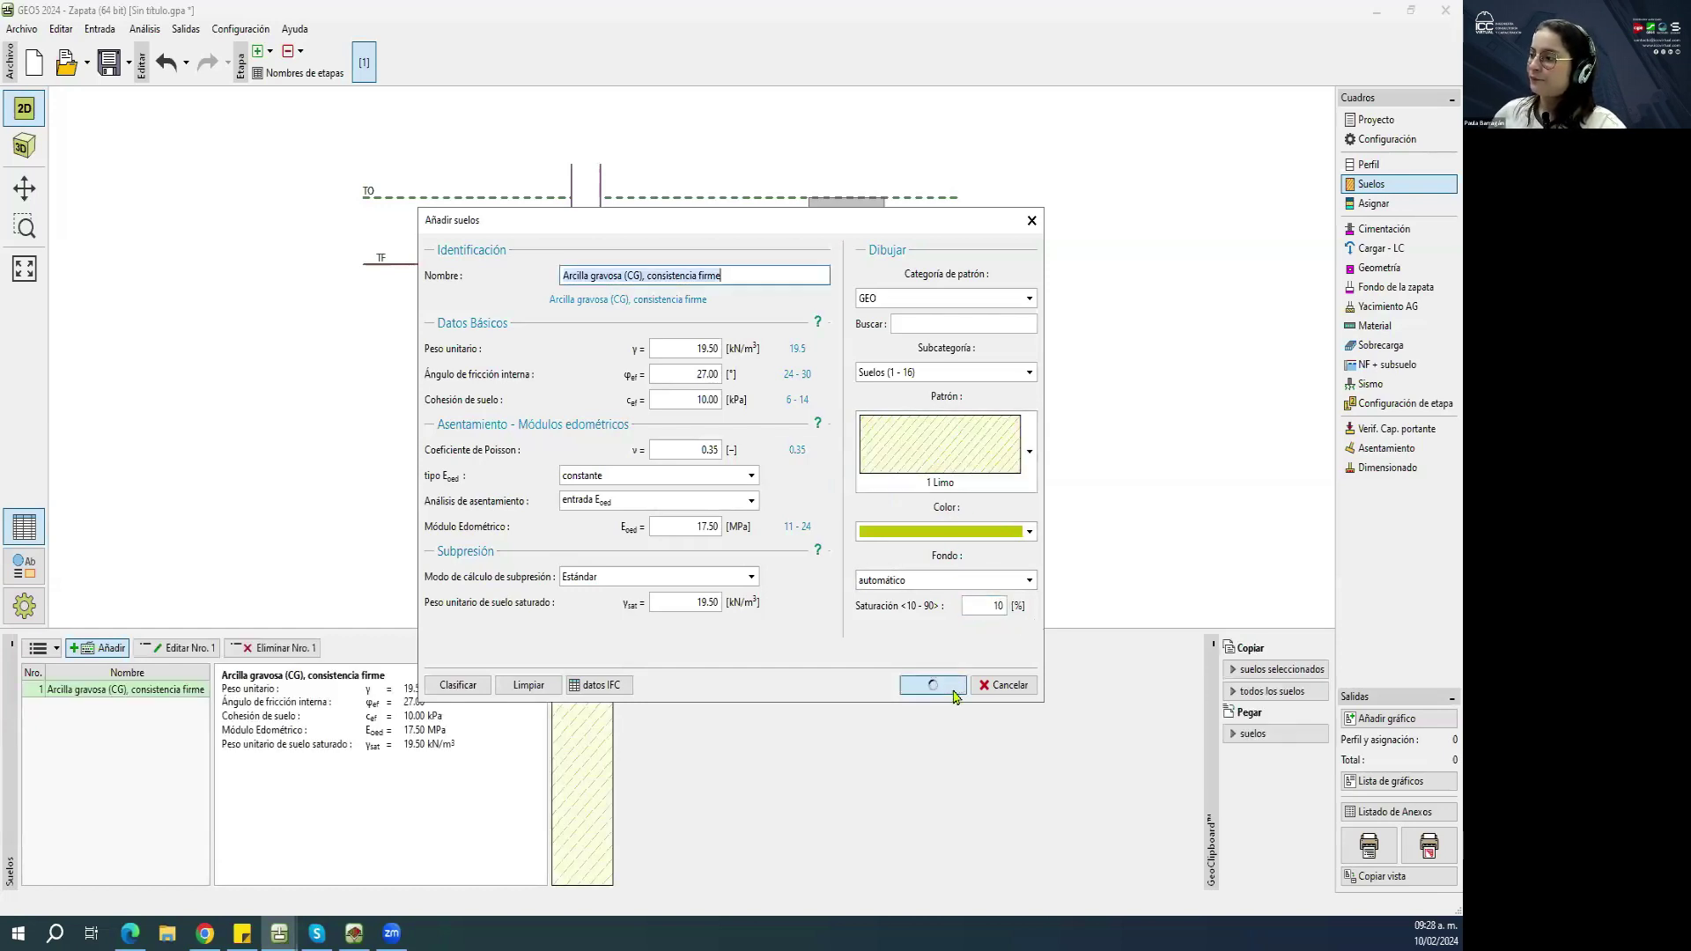
click(1029, 224)
Set the analysis type in the configuration to Análisis de condiciones sin drenar.
click(1387, 139)
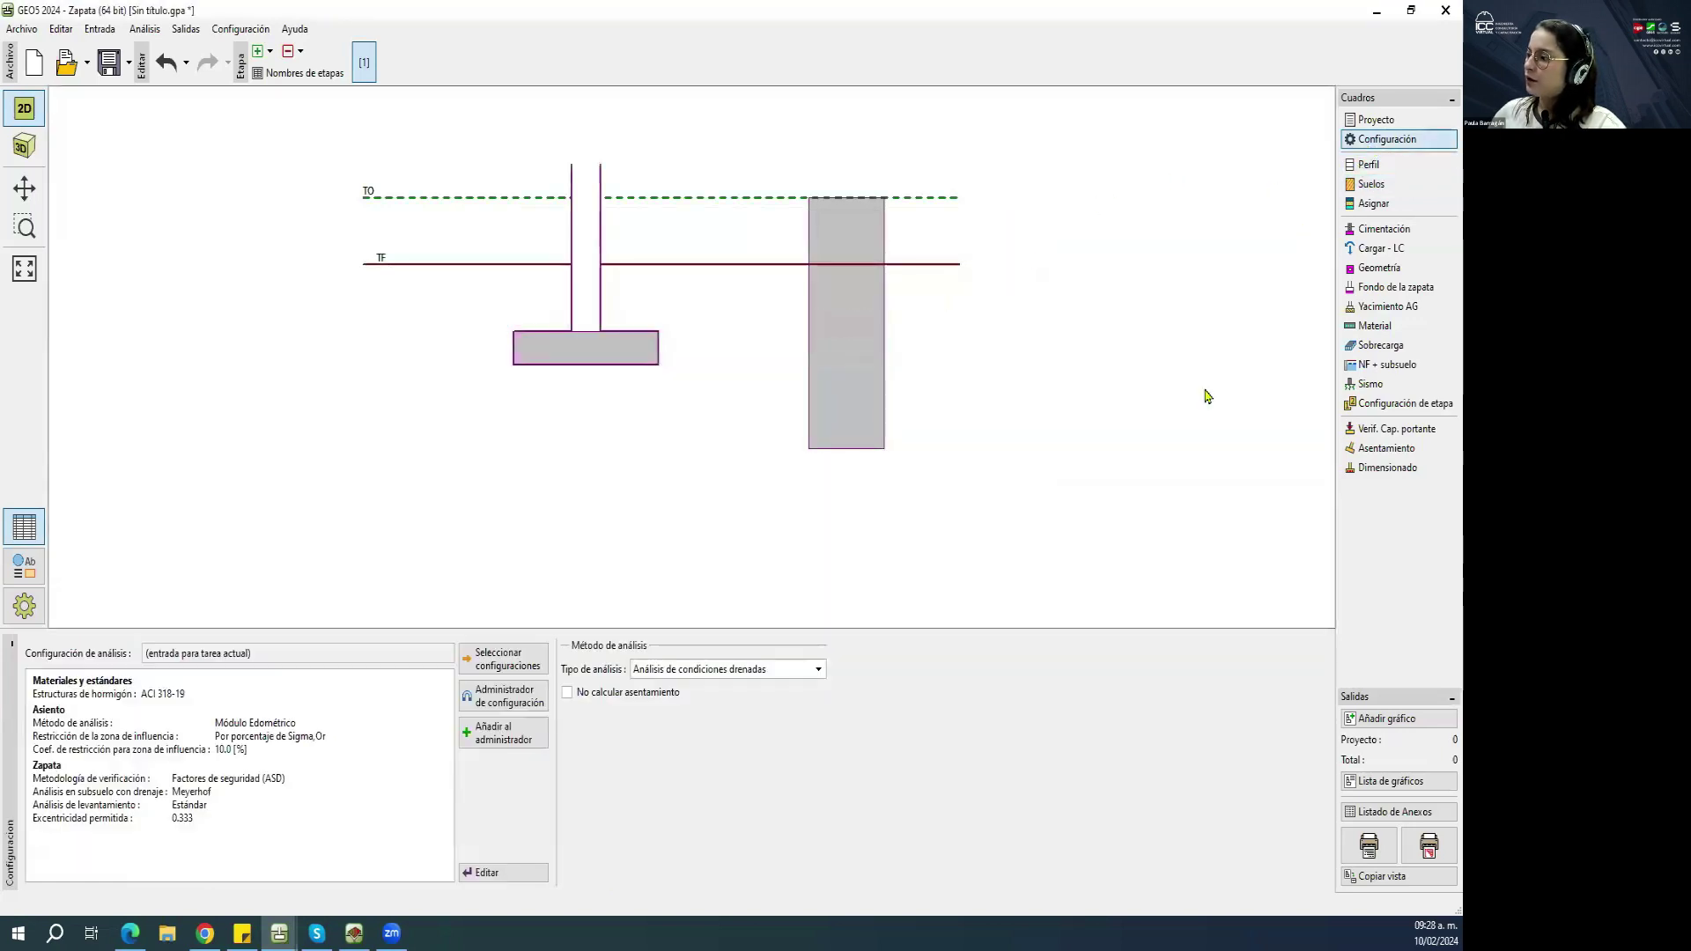
click(763, 666)
click(748, 698)
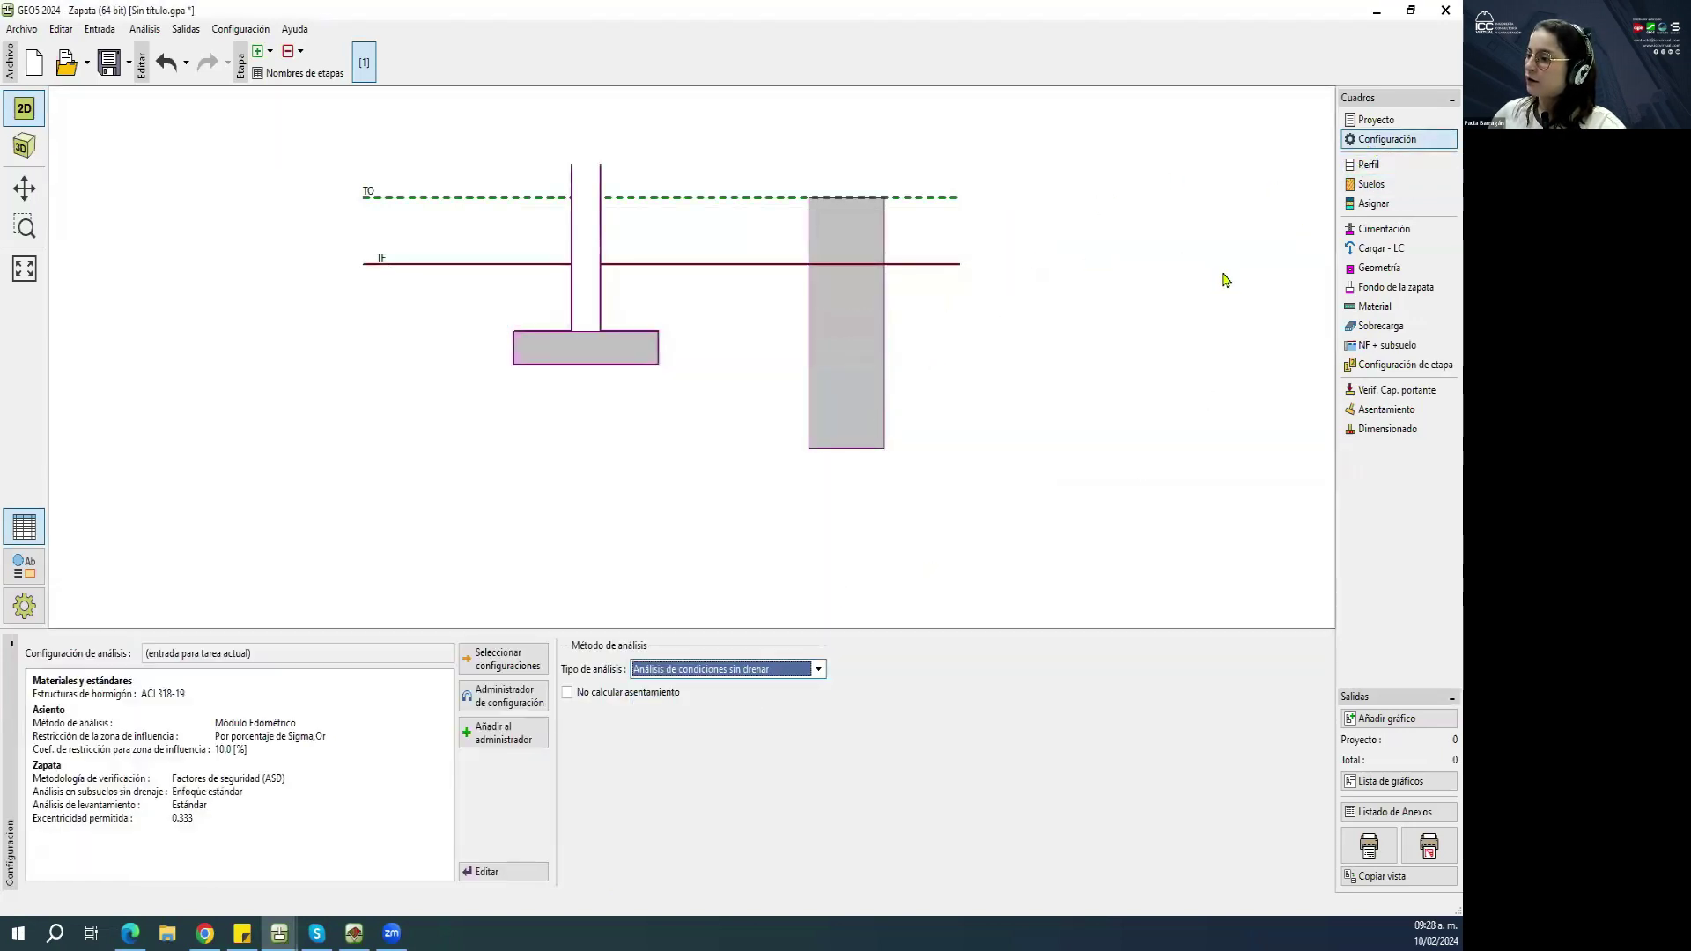
Check the profile and soil list, and examine which soil is assigned to each of the two layers.
click(1367, 163)
click(1372, 203)
click(1370, 183)
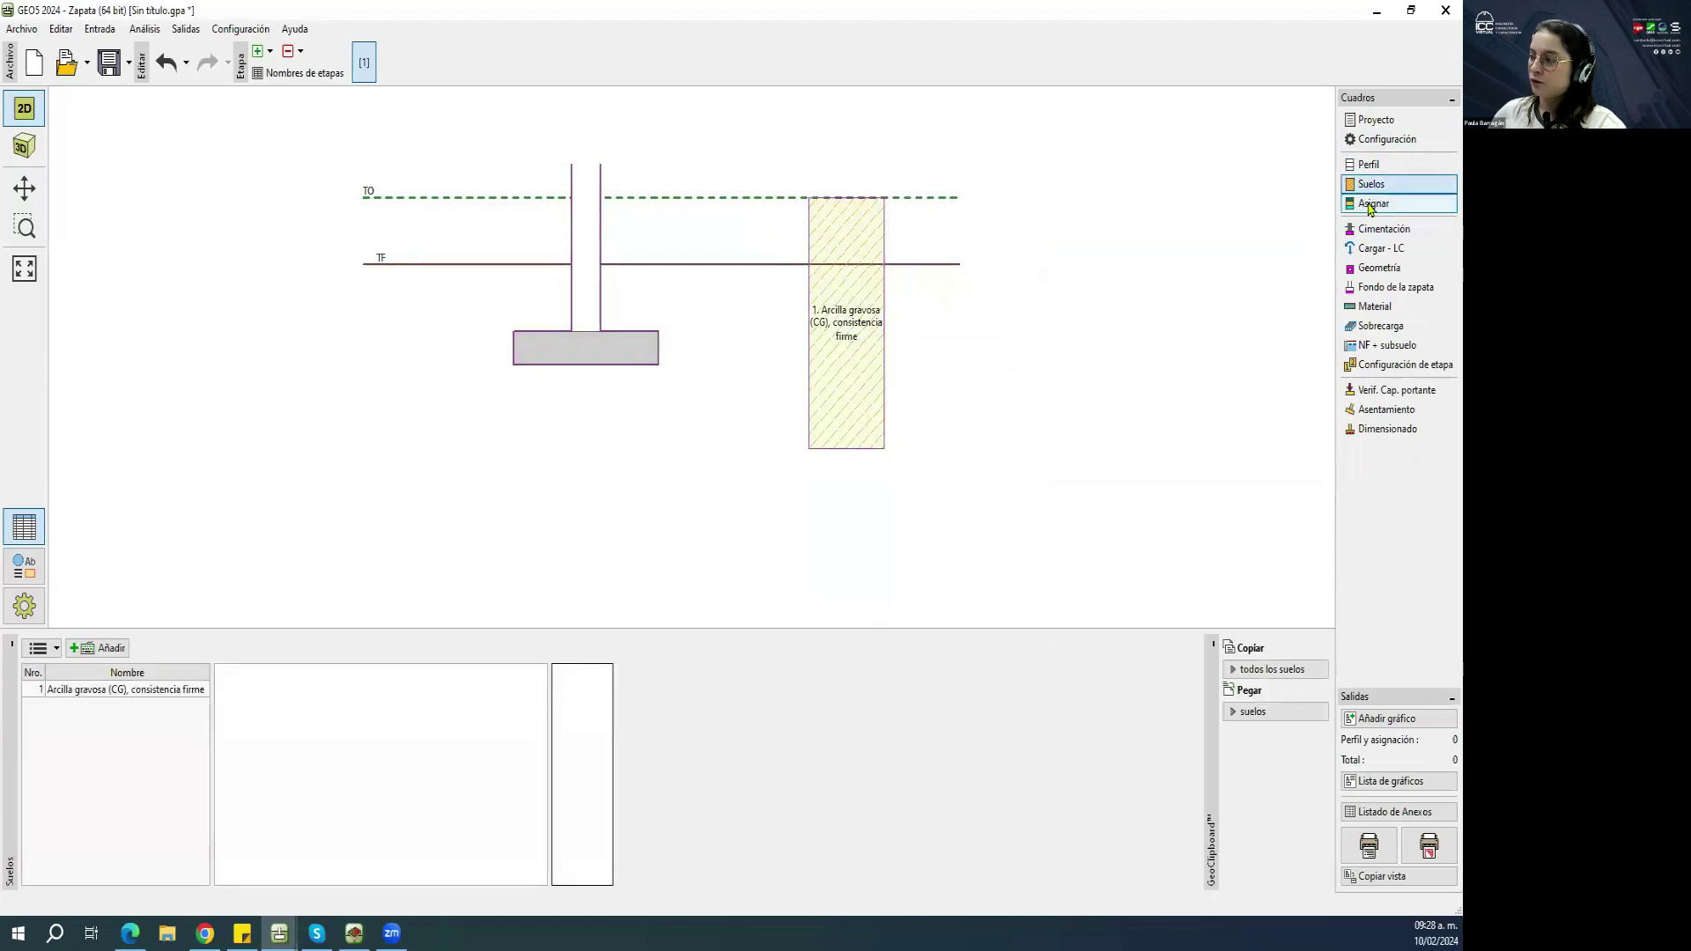
click(1363, 208)
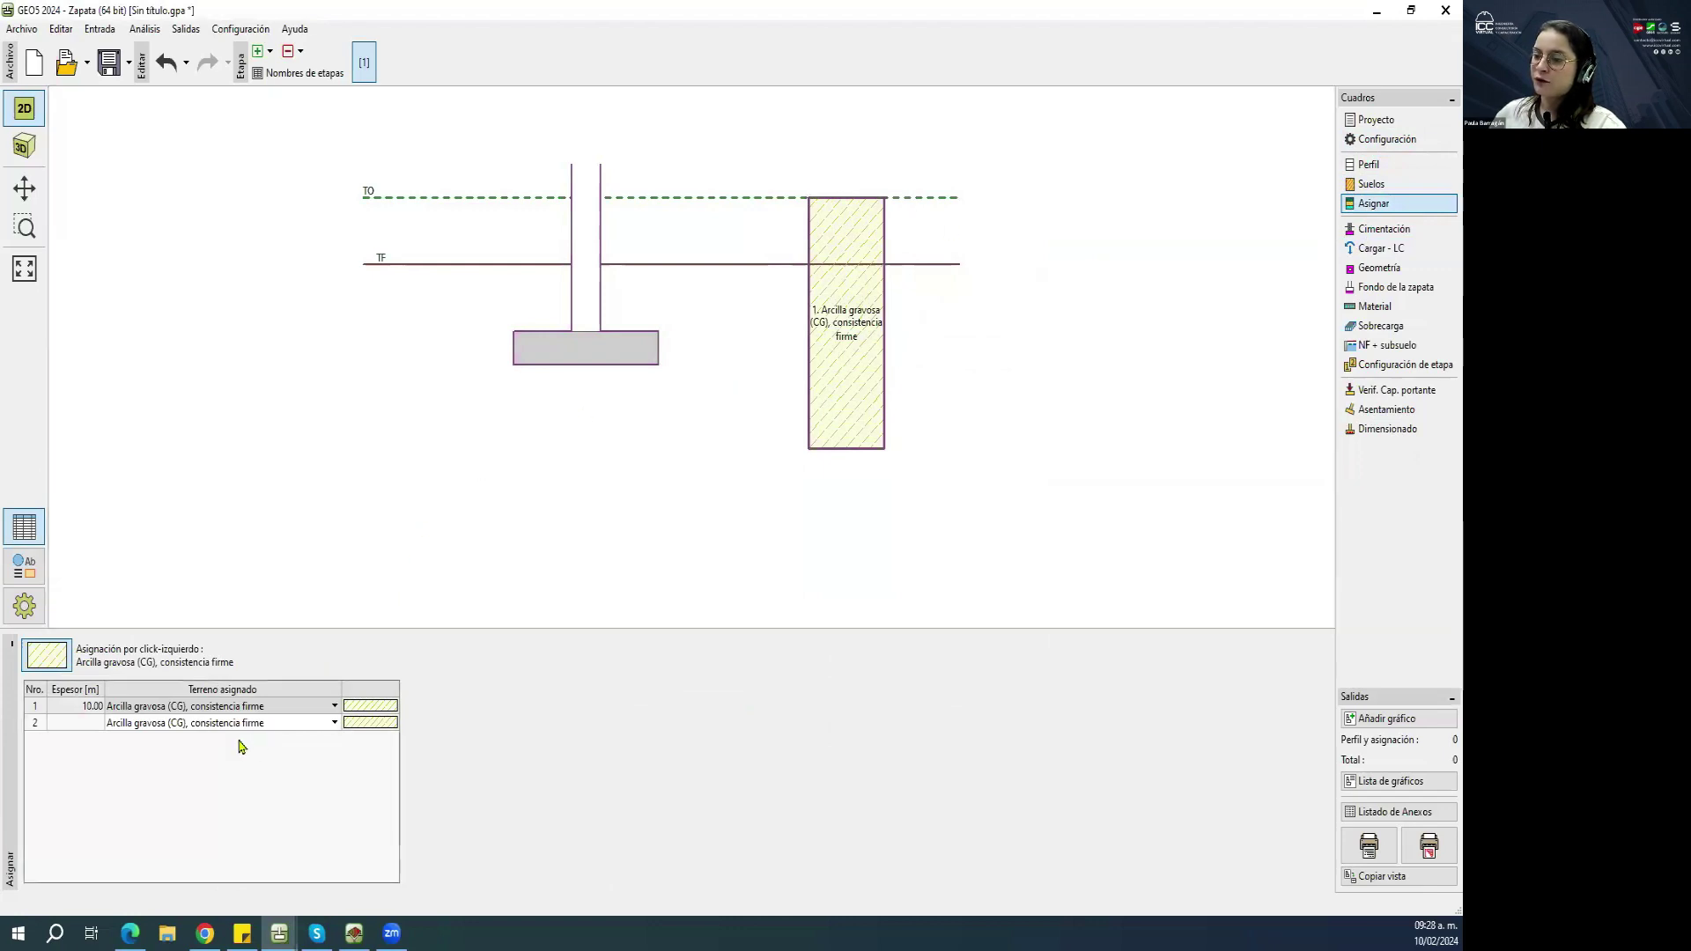
click(86, 724)
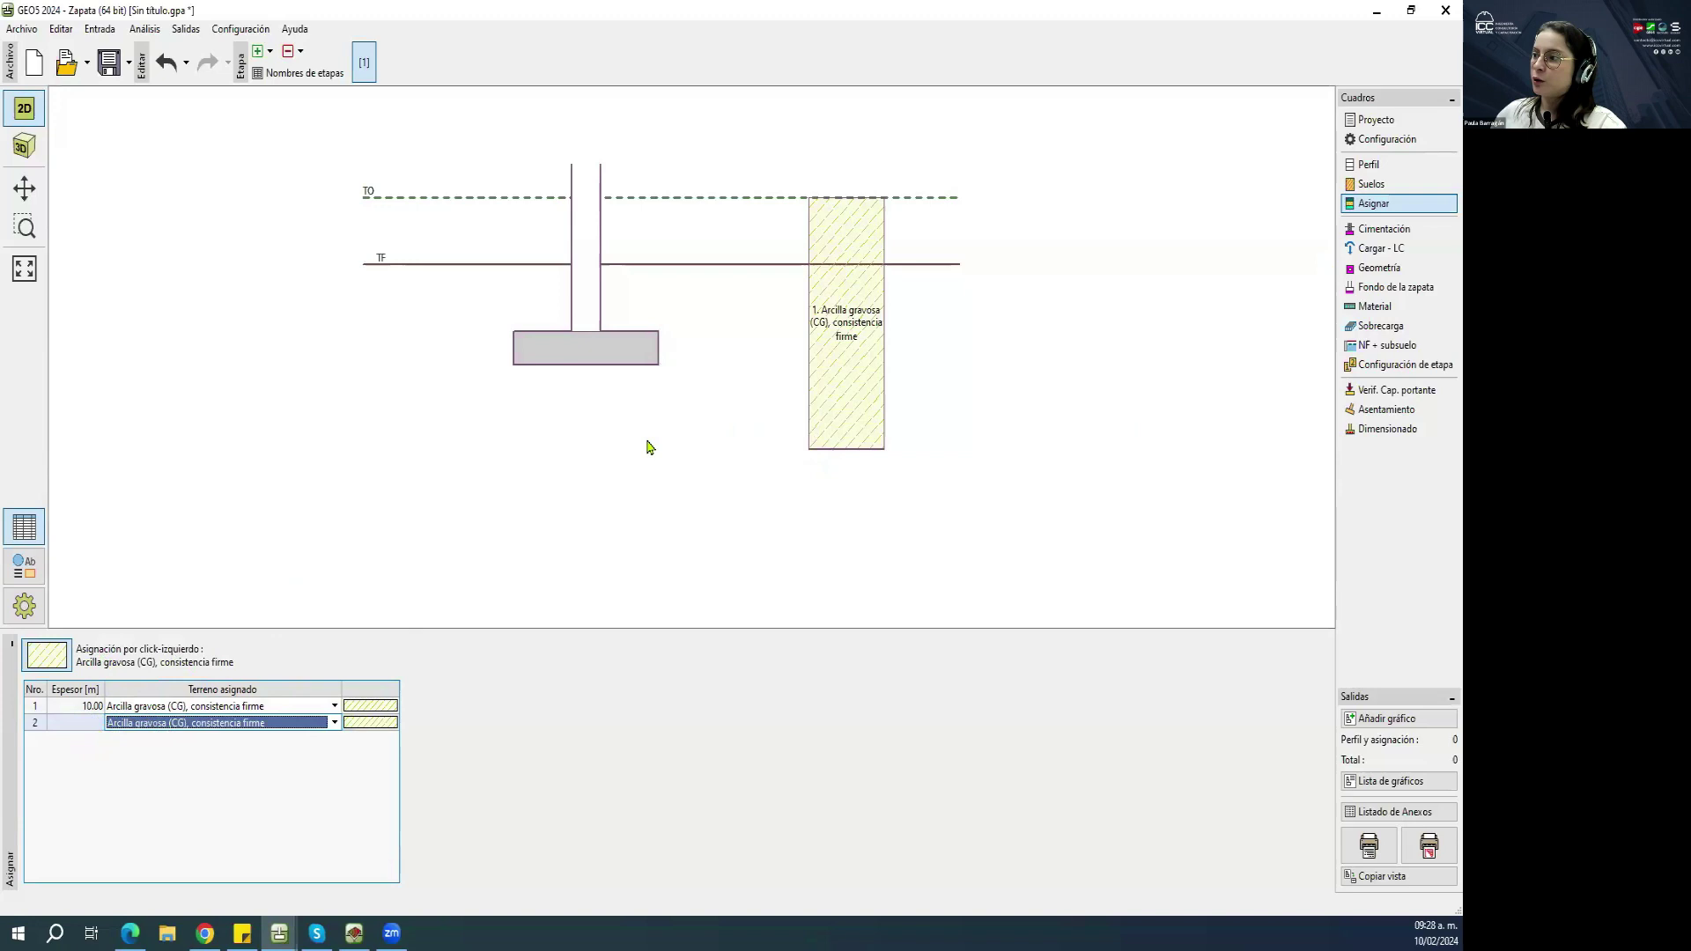
Open the foundation definition, examine the available foundation types, and try Zapata excéntrica.
click(1376, 230)
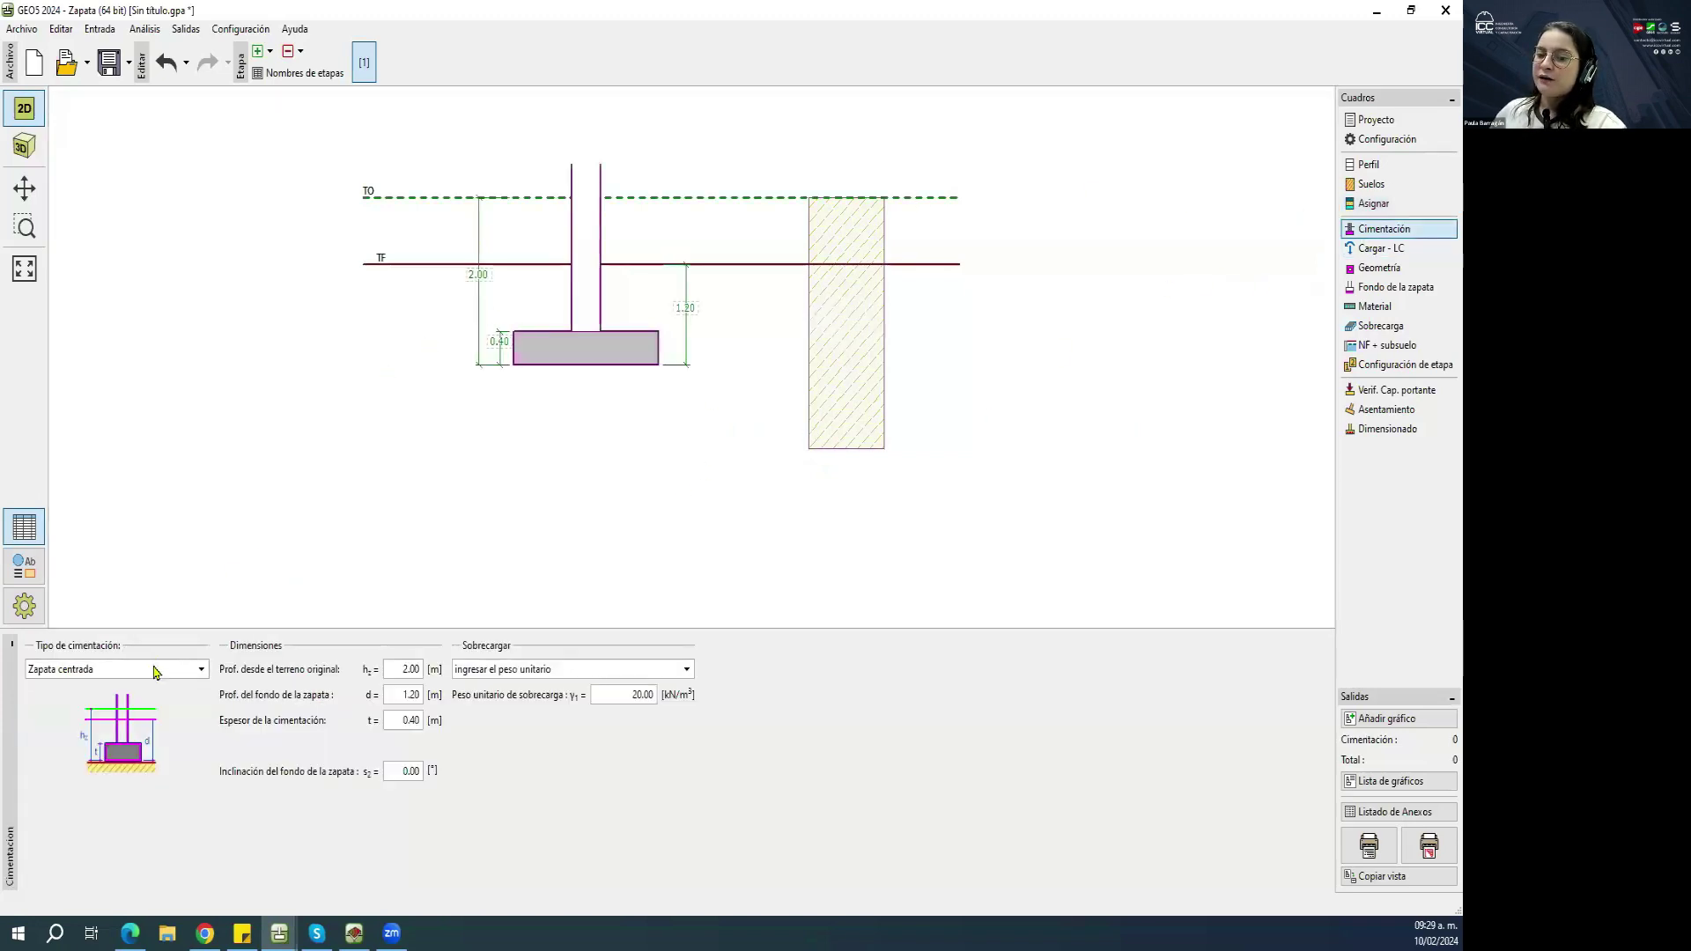
click(149, 671)
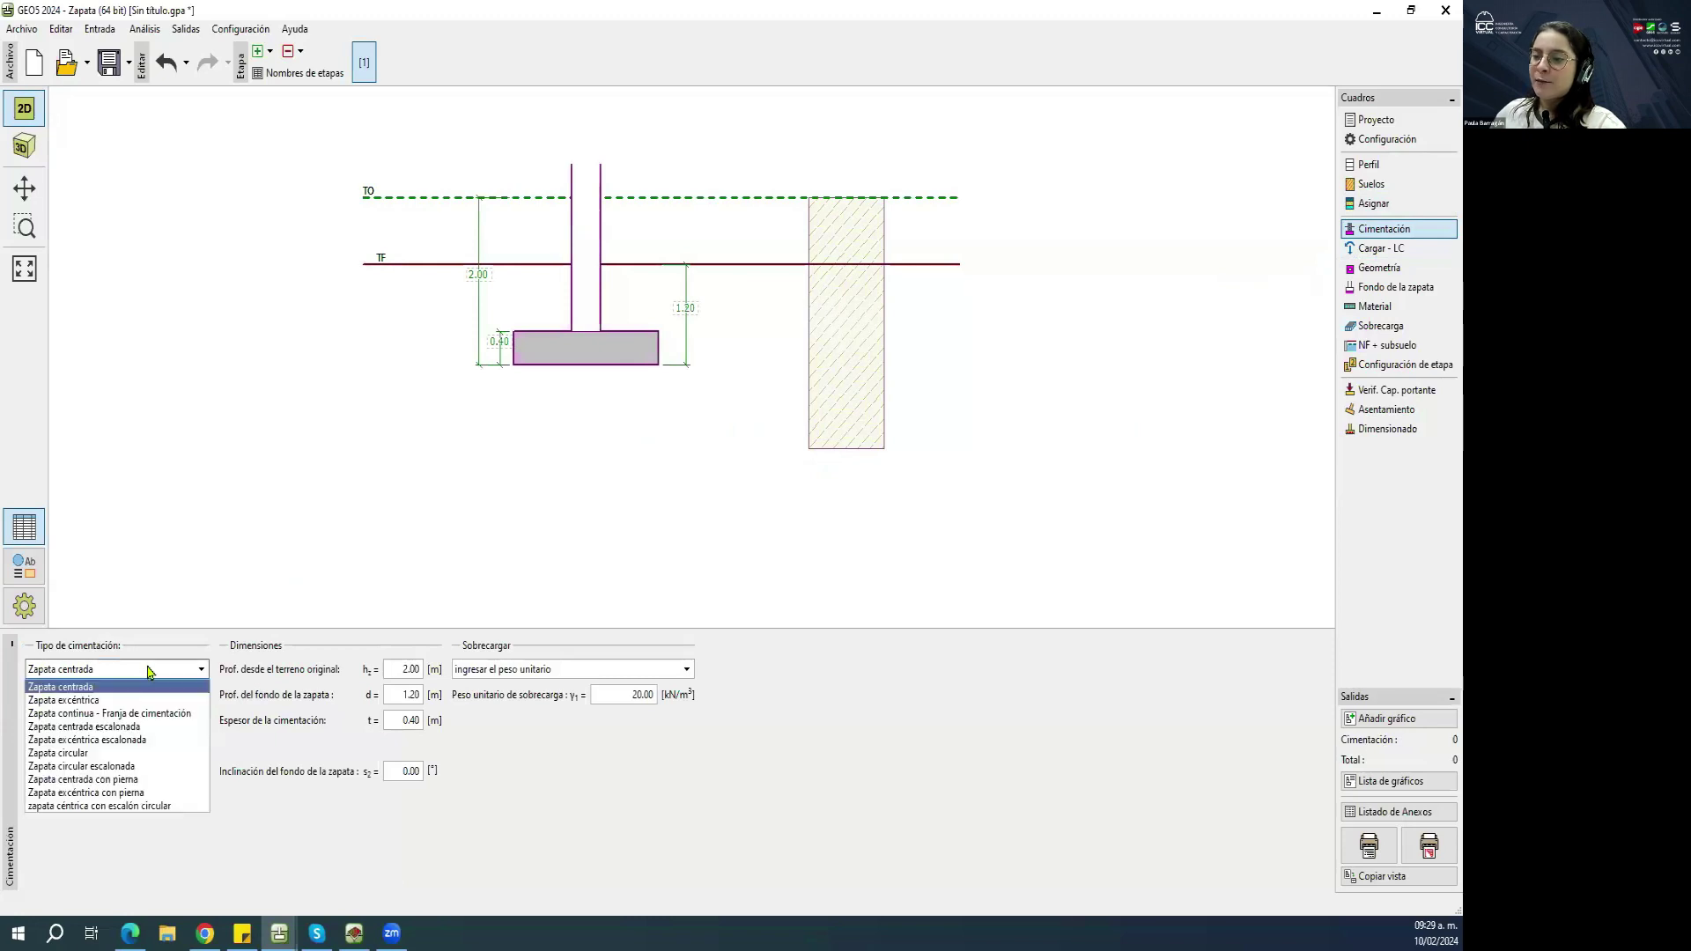
click(149, 671)
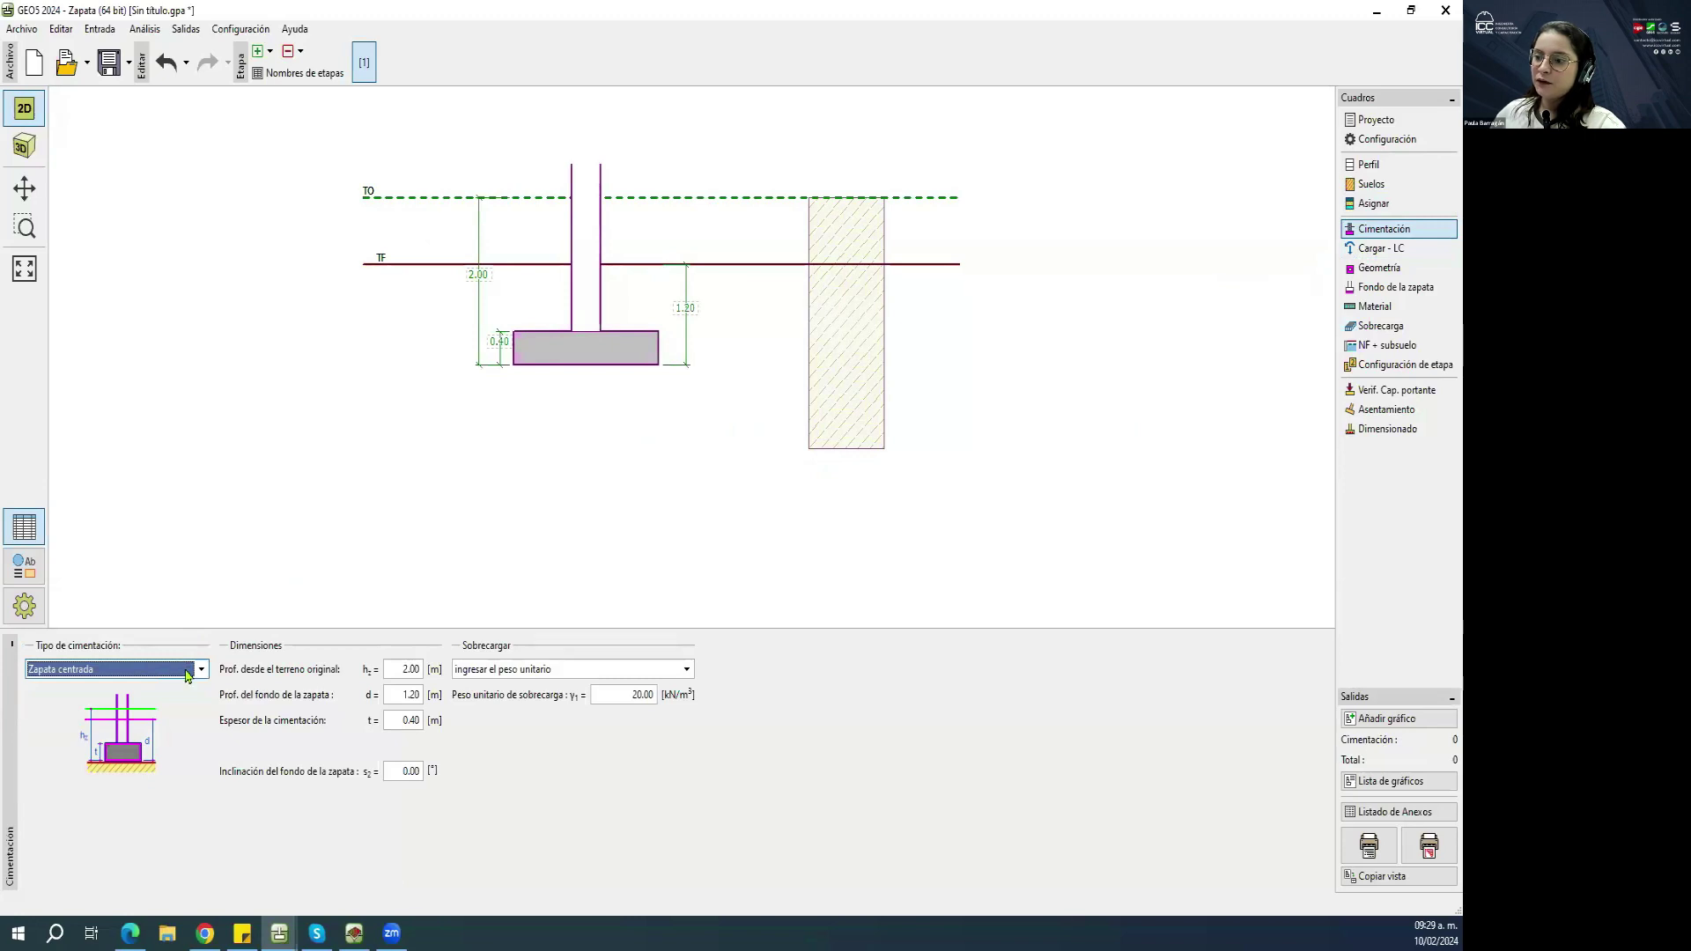
click(188, 673)
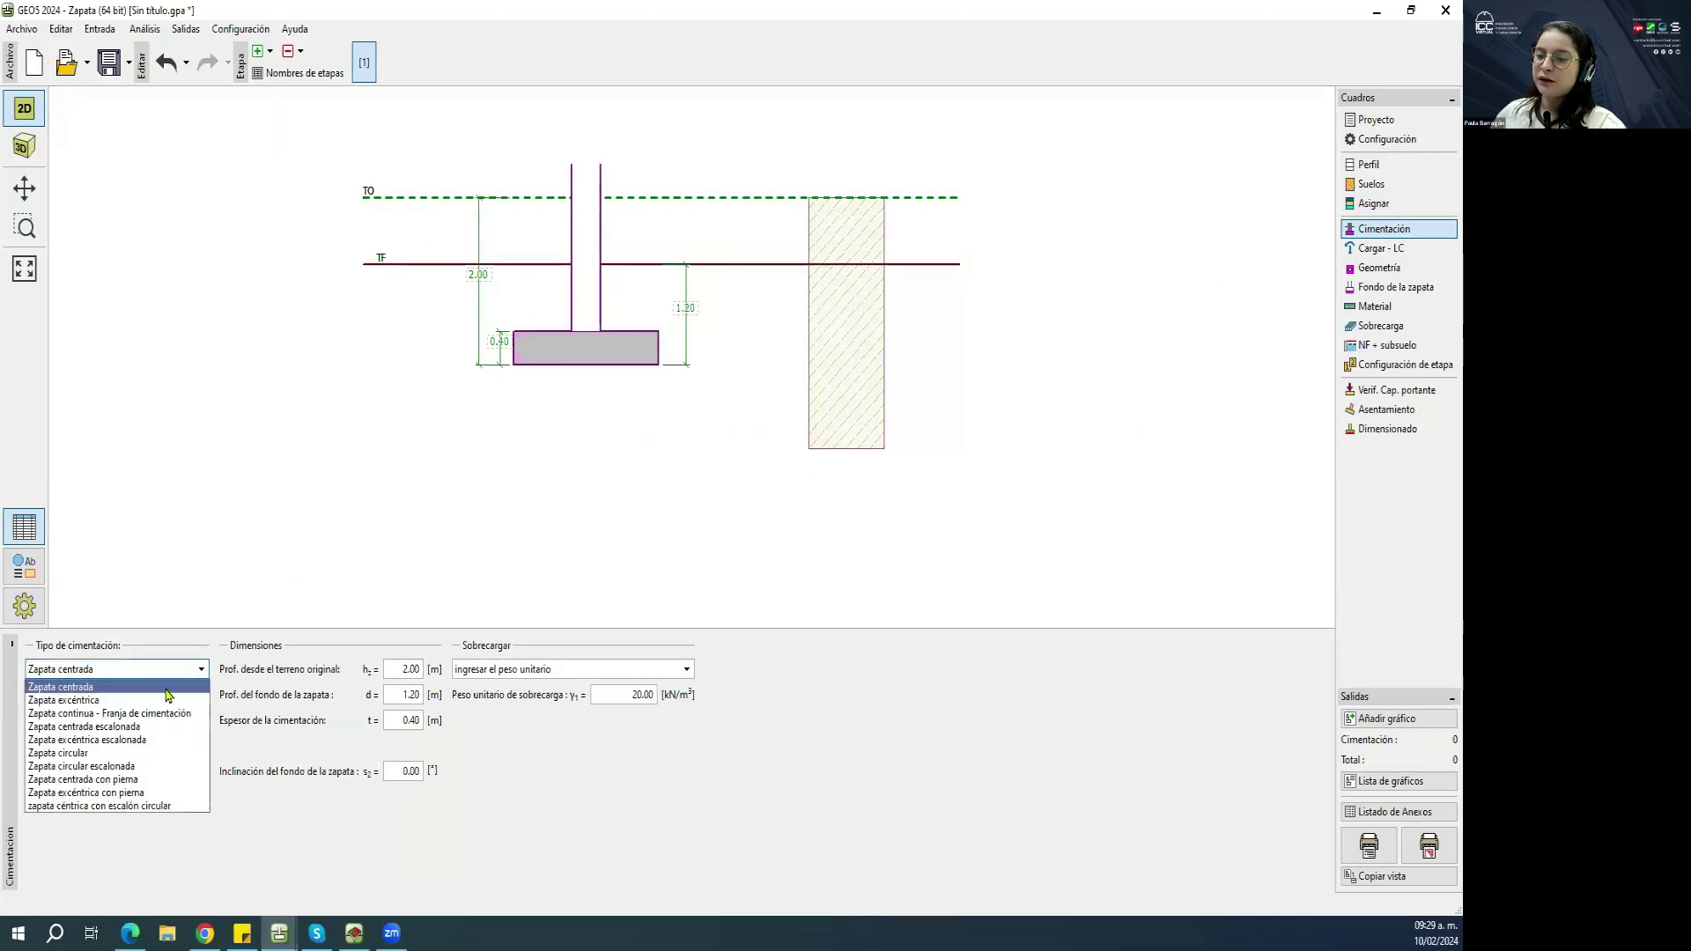
click(110, 701)
click(126, 671)
click(110, 701)
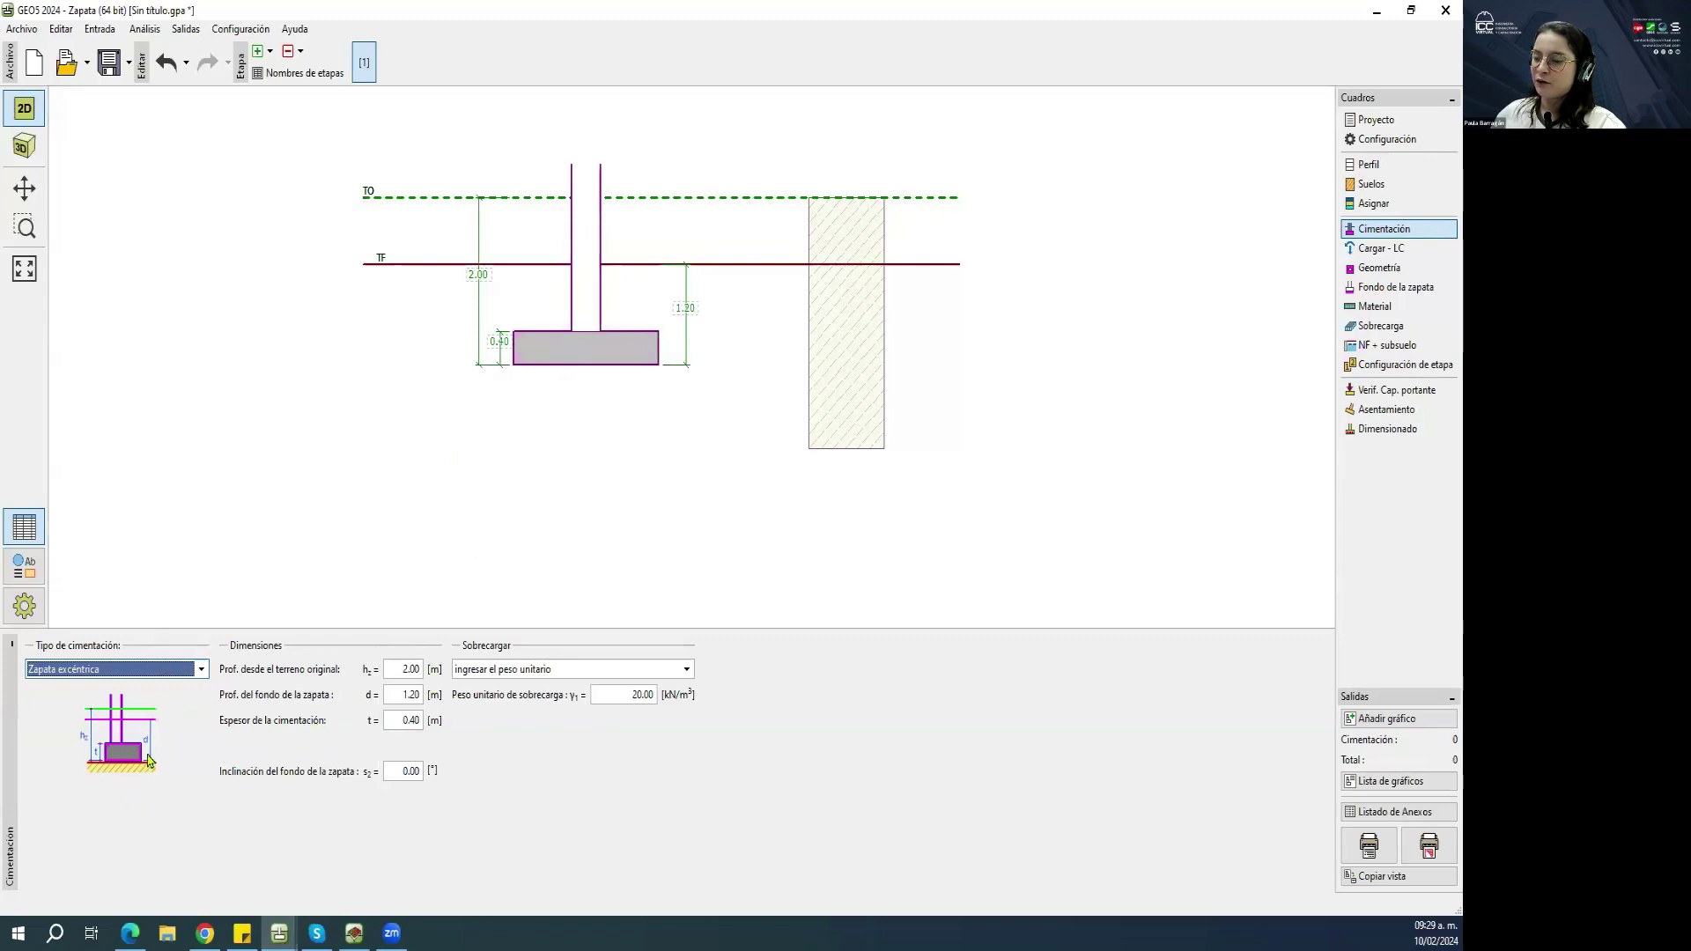
Try the foundation types Zapata continua - Franja de cimentación, Zapata centrada escalonada and Zapata circular escalonada.
click(202, 669)
click(155, 715)
click(148, 676)
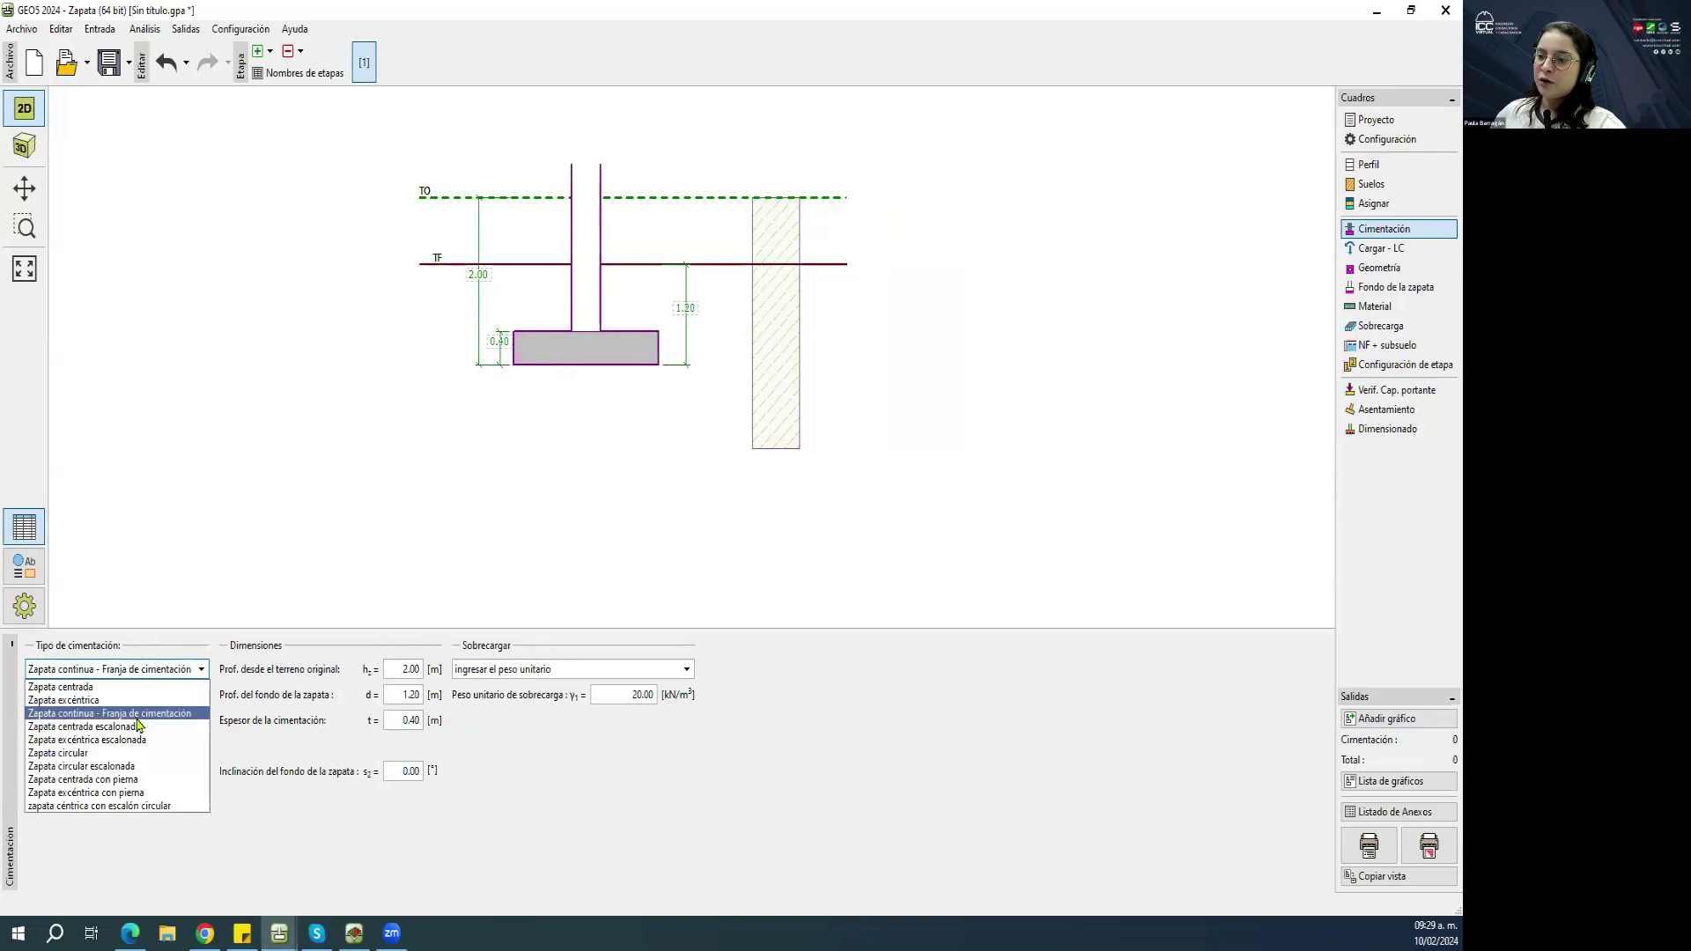
click(145, 726)
click(124, 671)
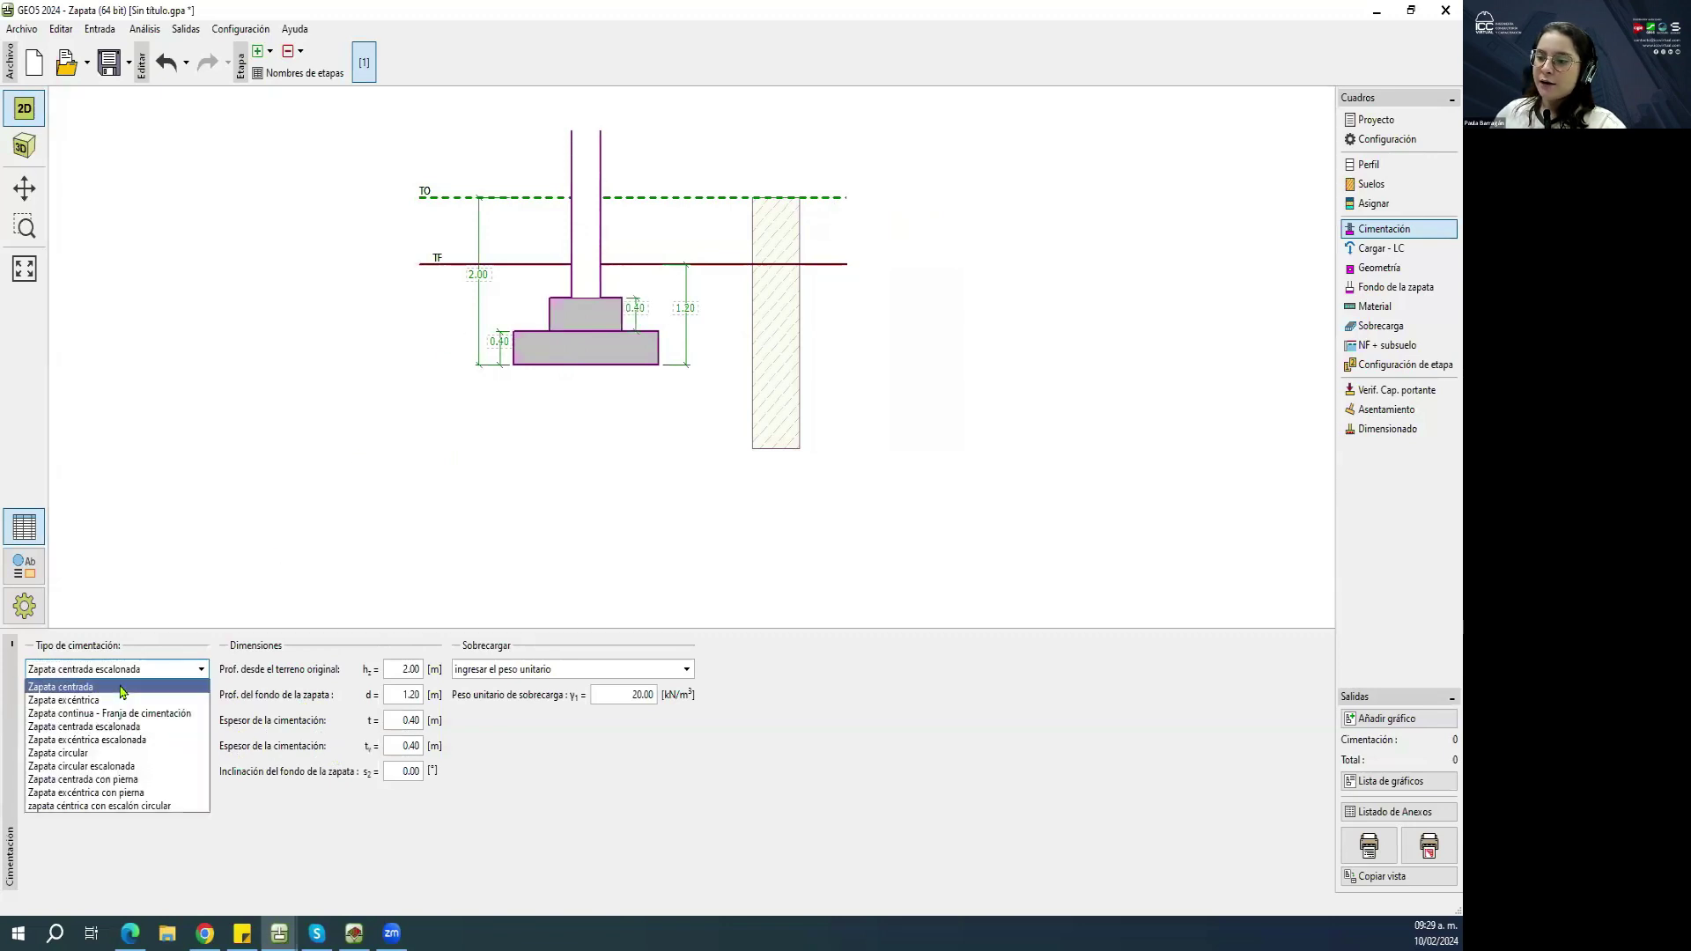
click(124, 778)
click(127, 672)
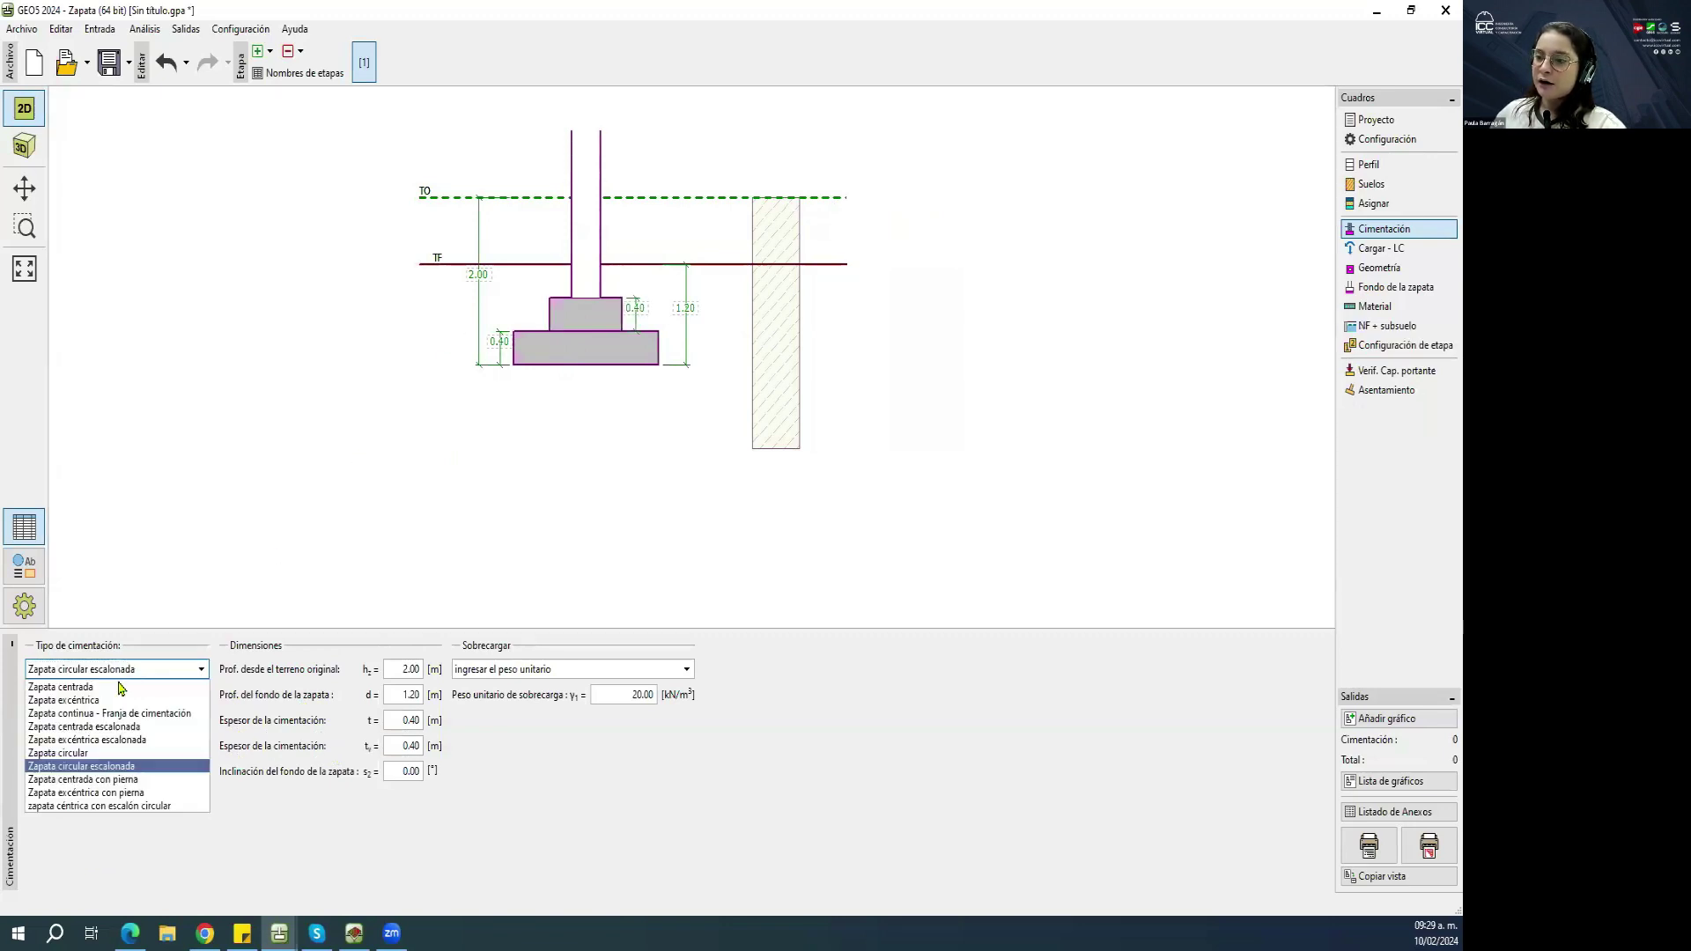
Try the Zapata circular type, inspect the footing in 3D, and return to the 2D view.
click(106, 753)
click(27, 146)
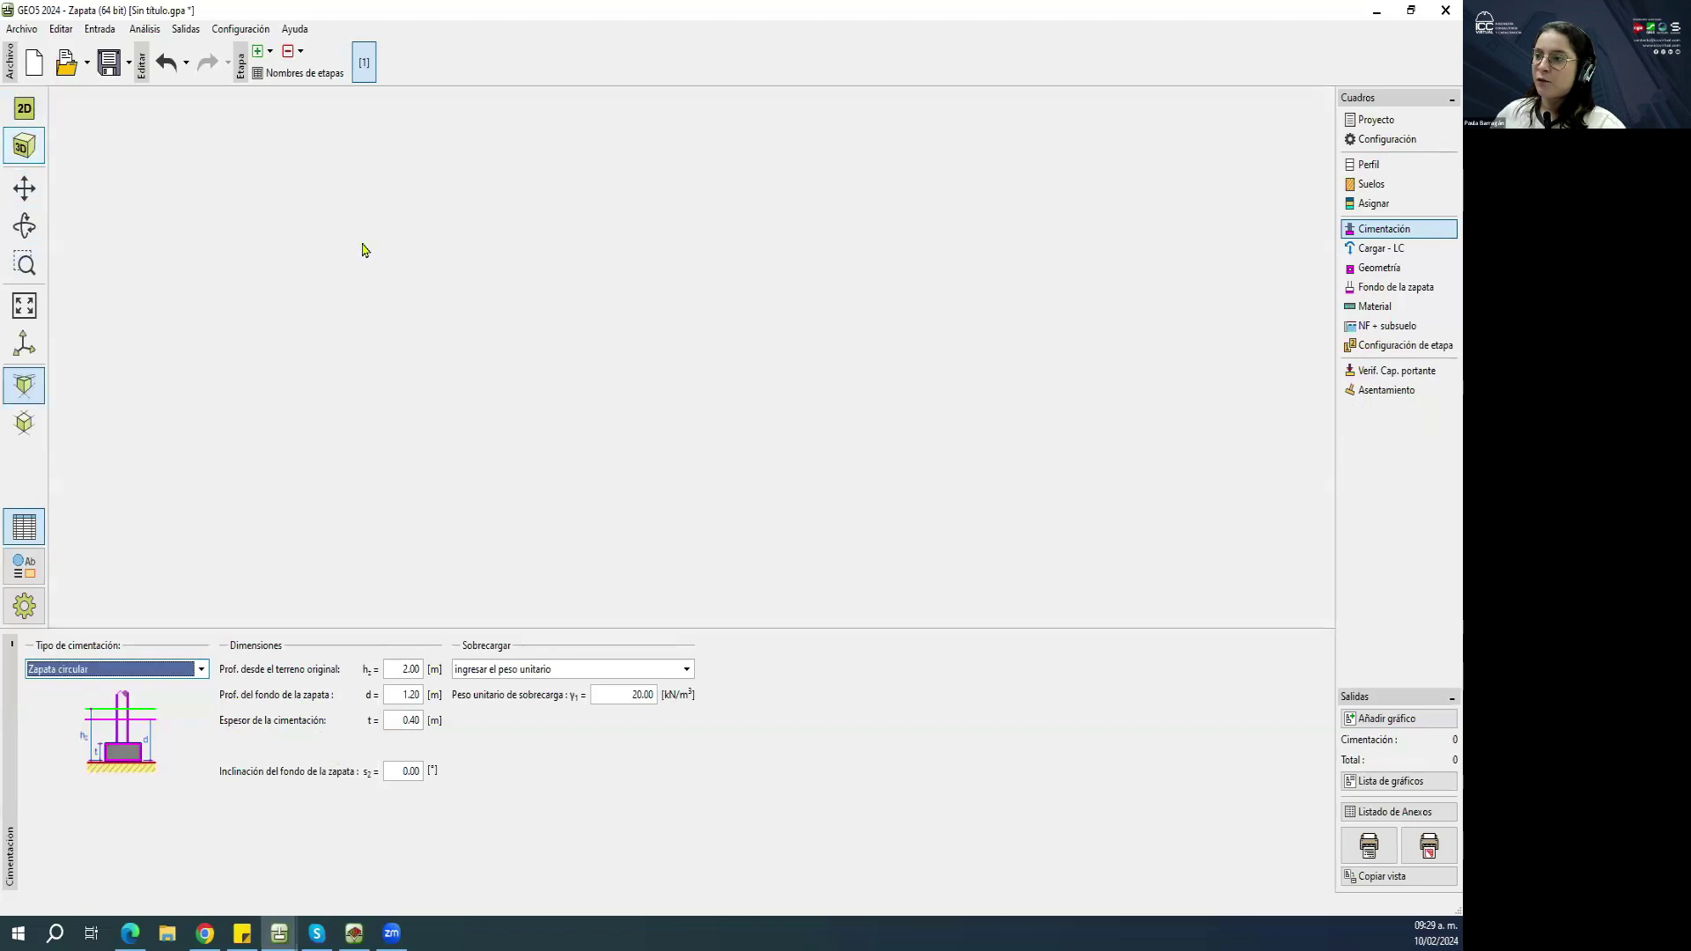
drag(694, 211, 484, 379)
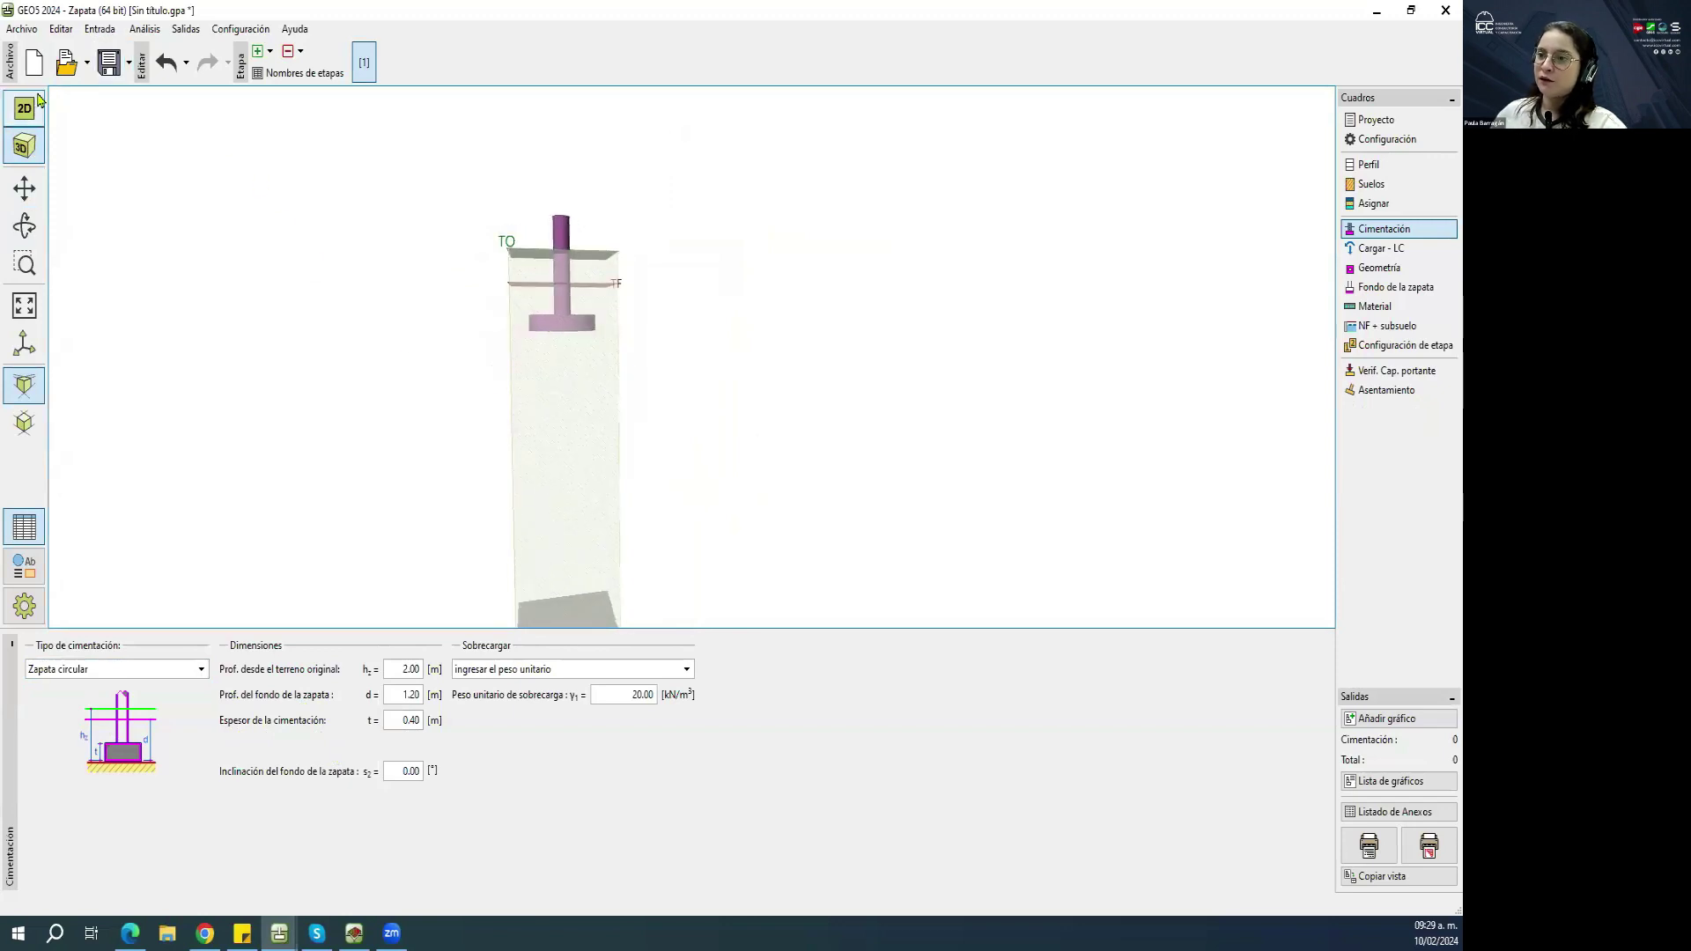
click(24, 108)
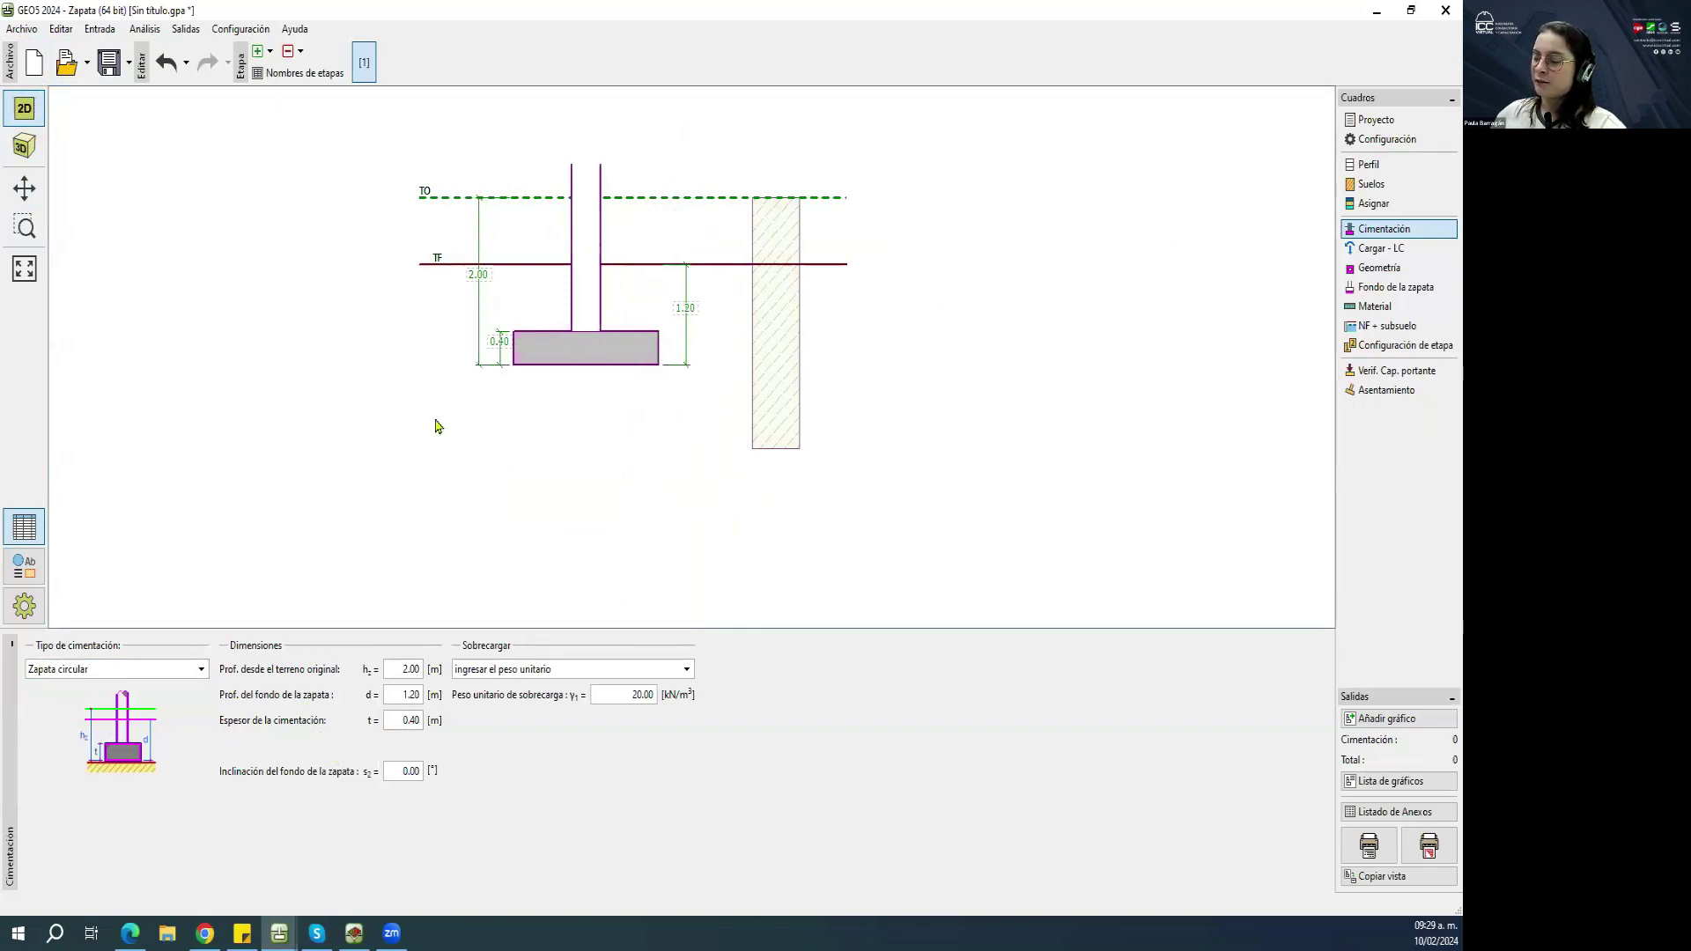
Set the footing's depth from the original ground surface to 1.20 m.
click(403, 670)
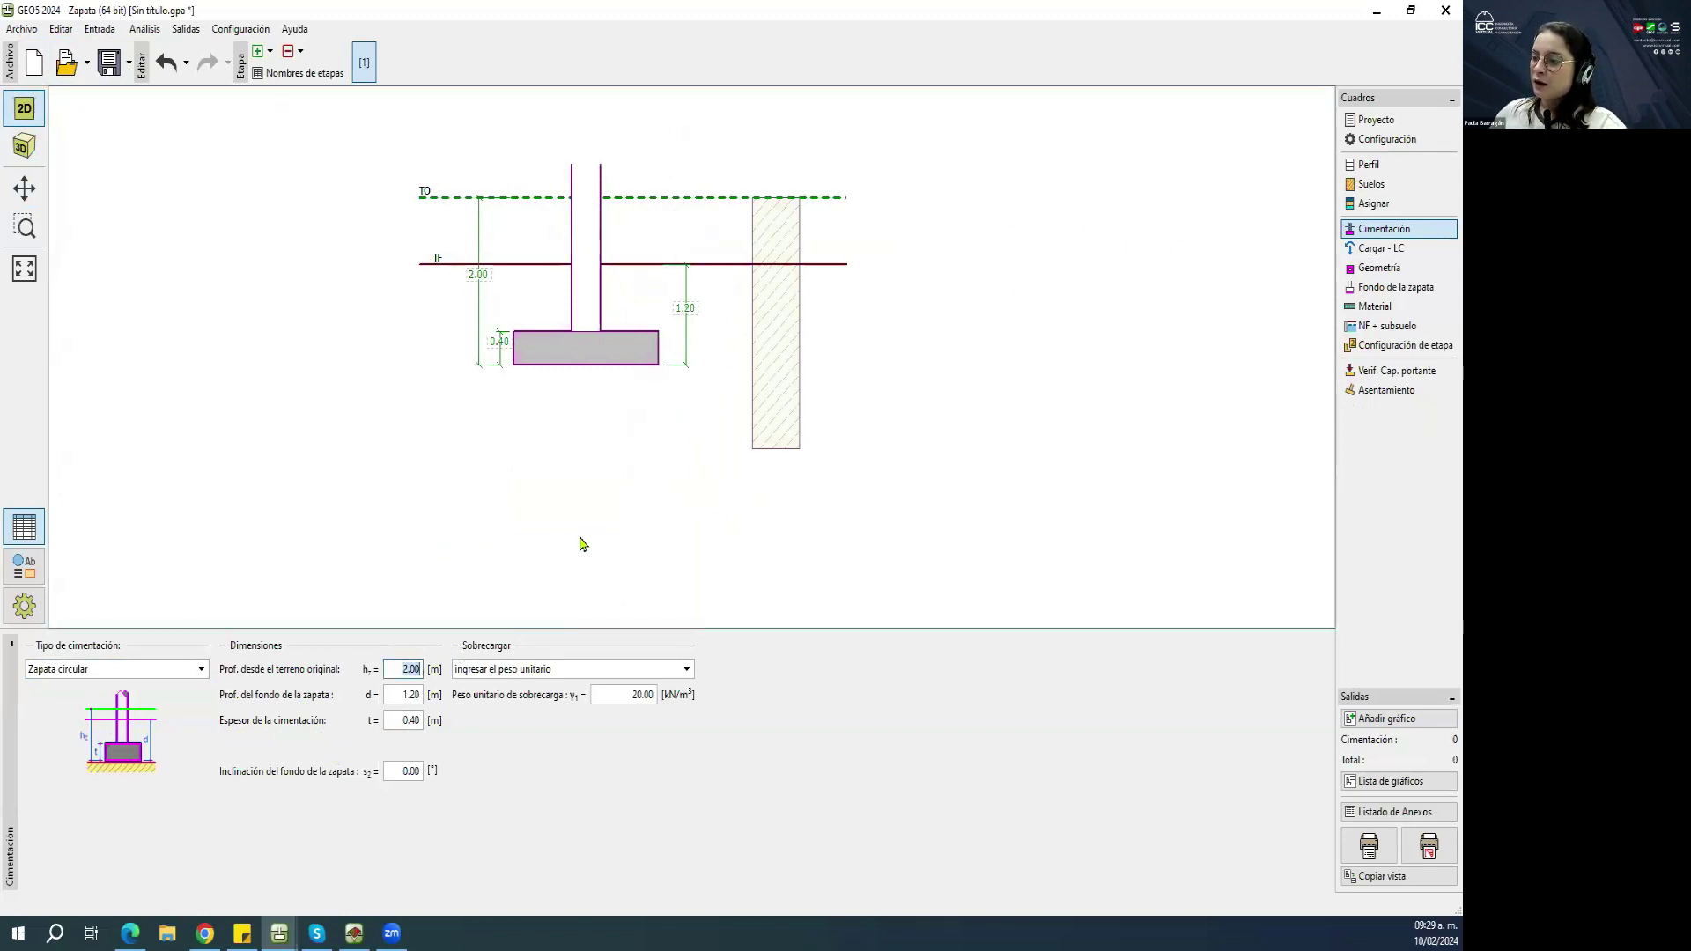
text(1.2)
key(Tab)
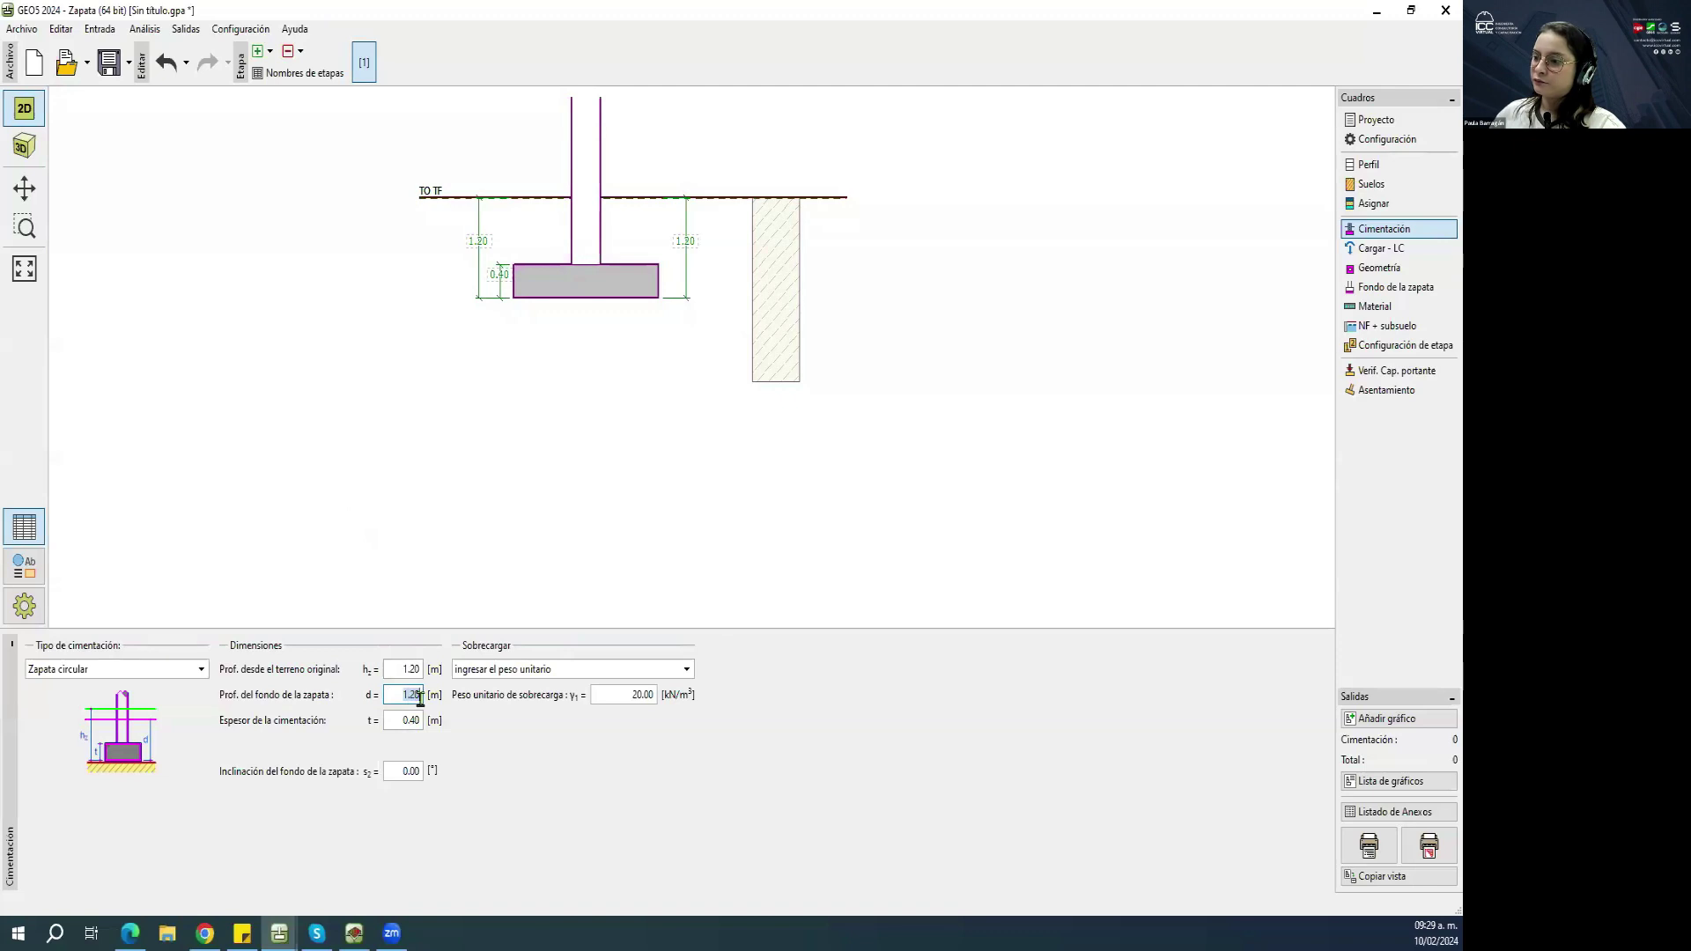
Set the foundation thickness to 0.30 m using its dimension in the drawing.
click(402, 720)
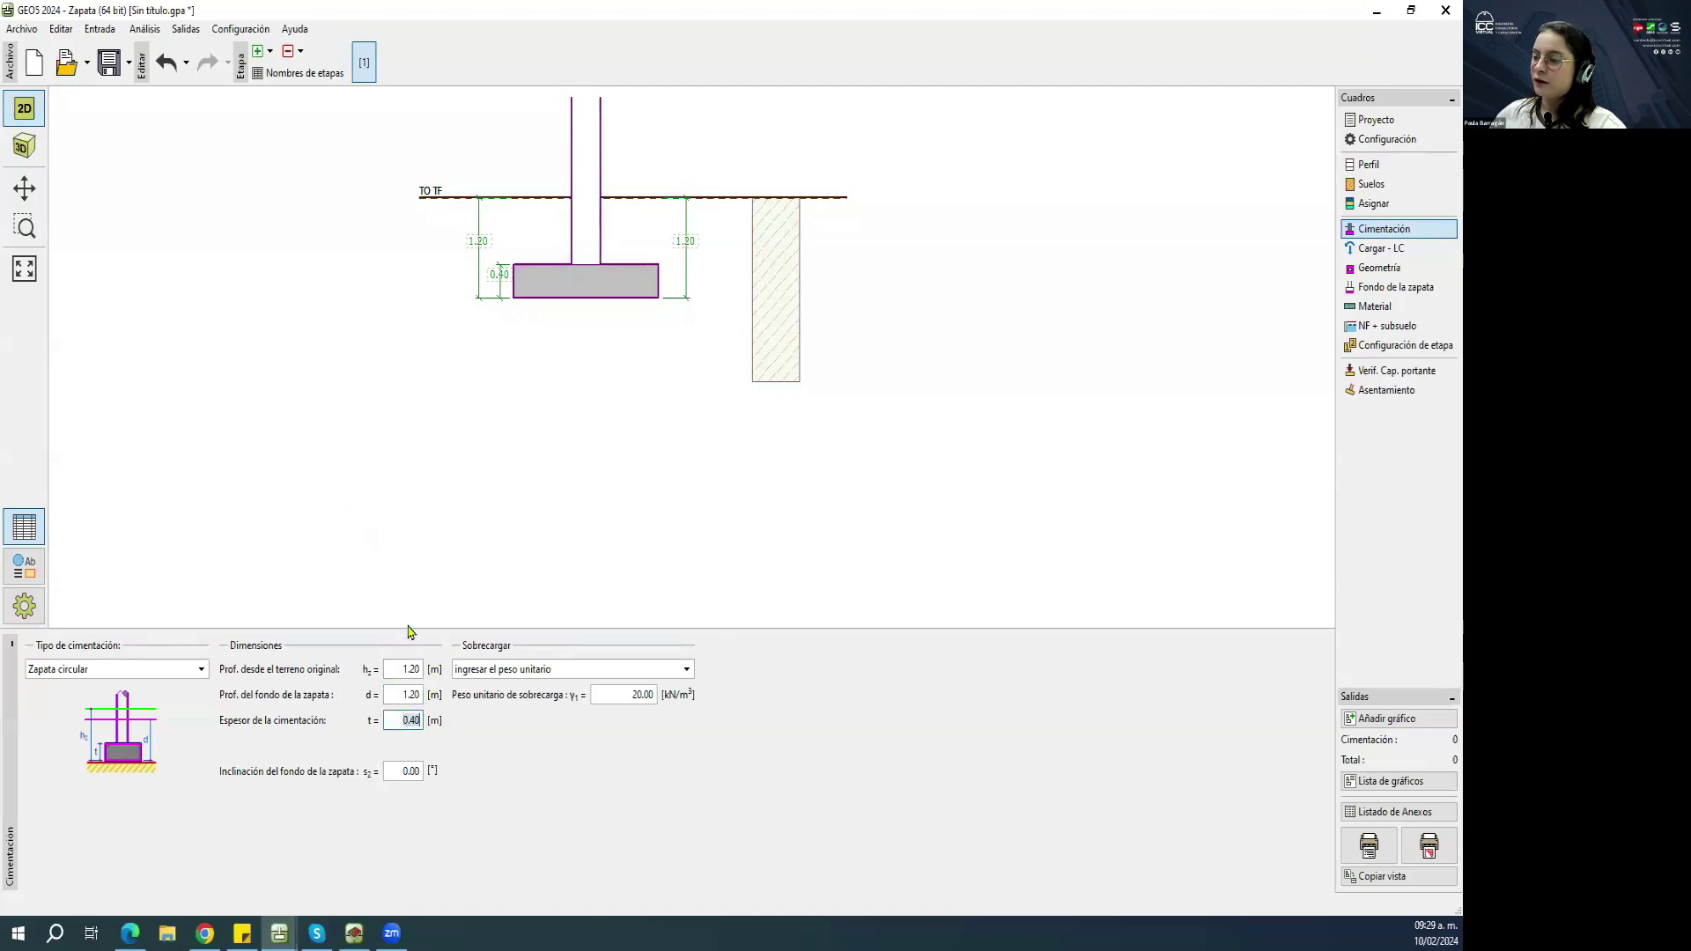
click(499, 274)
click(552, 345)
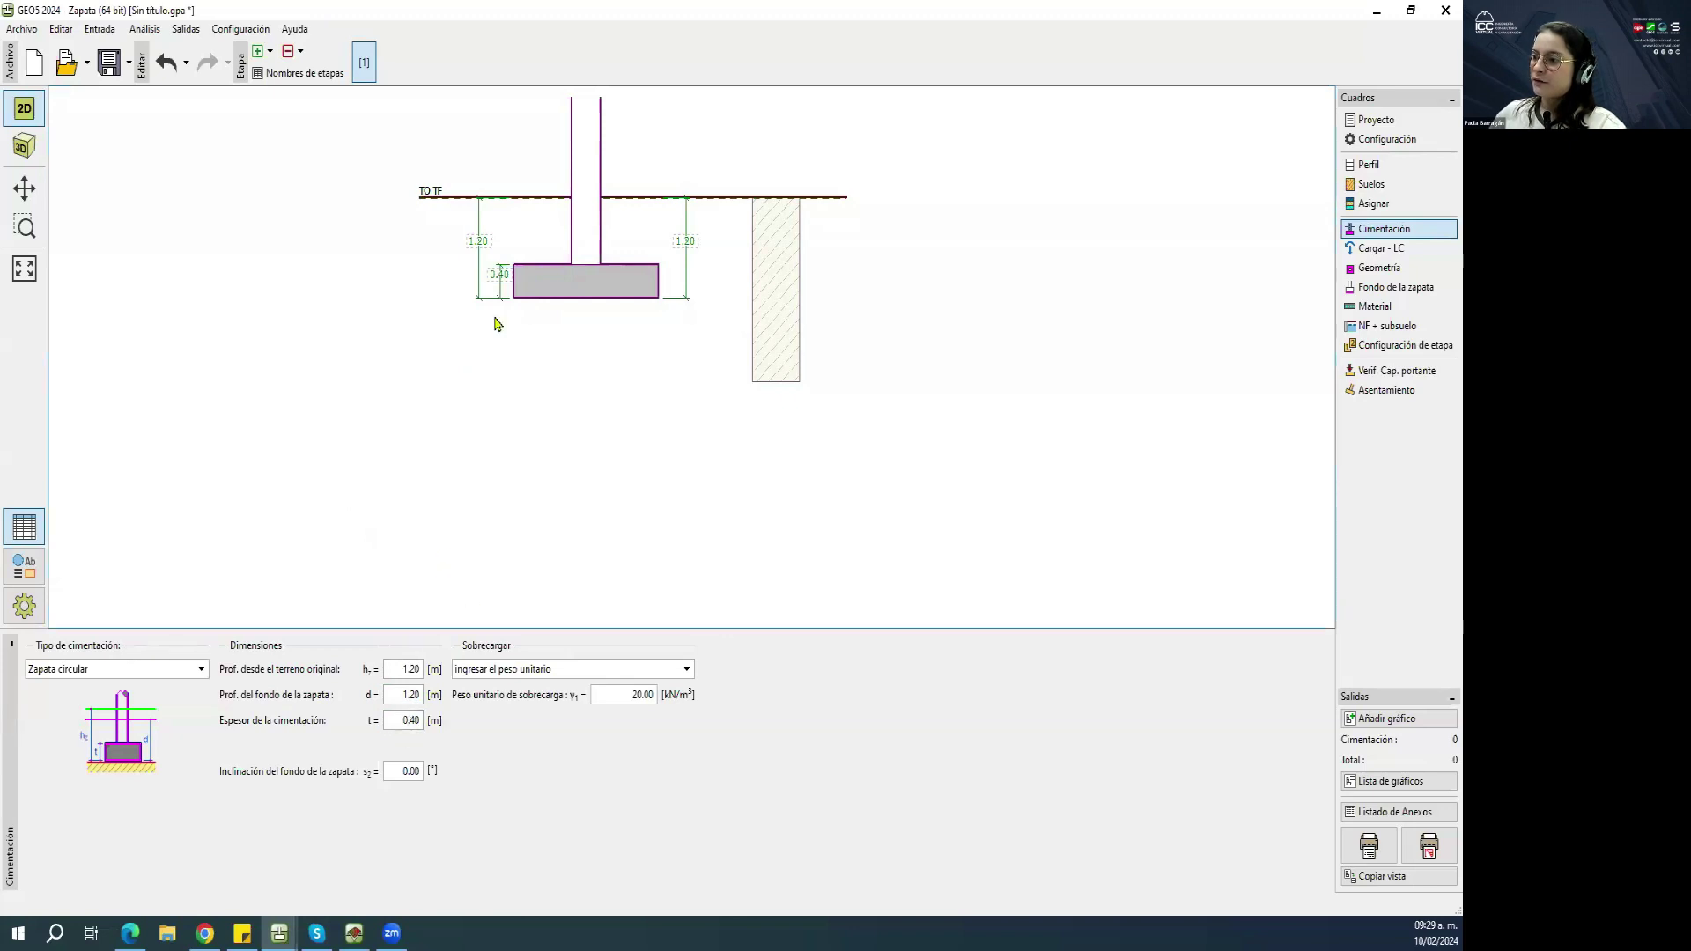
click(499, 273)
text(0.)
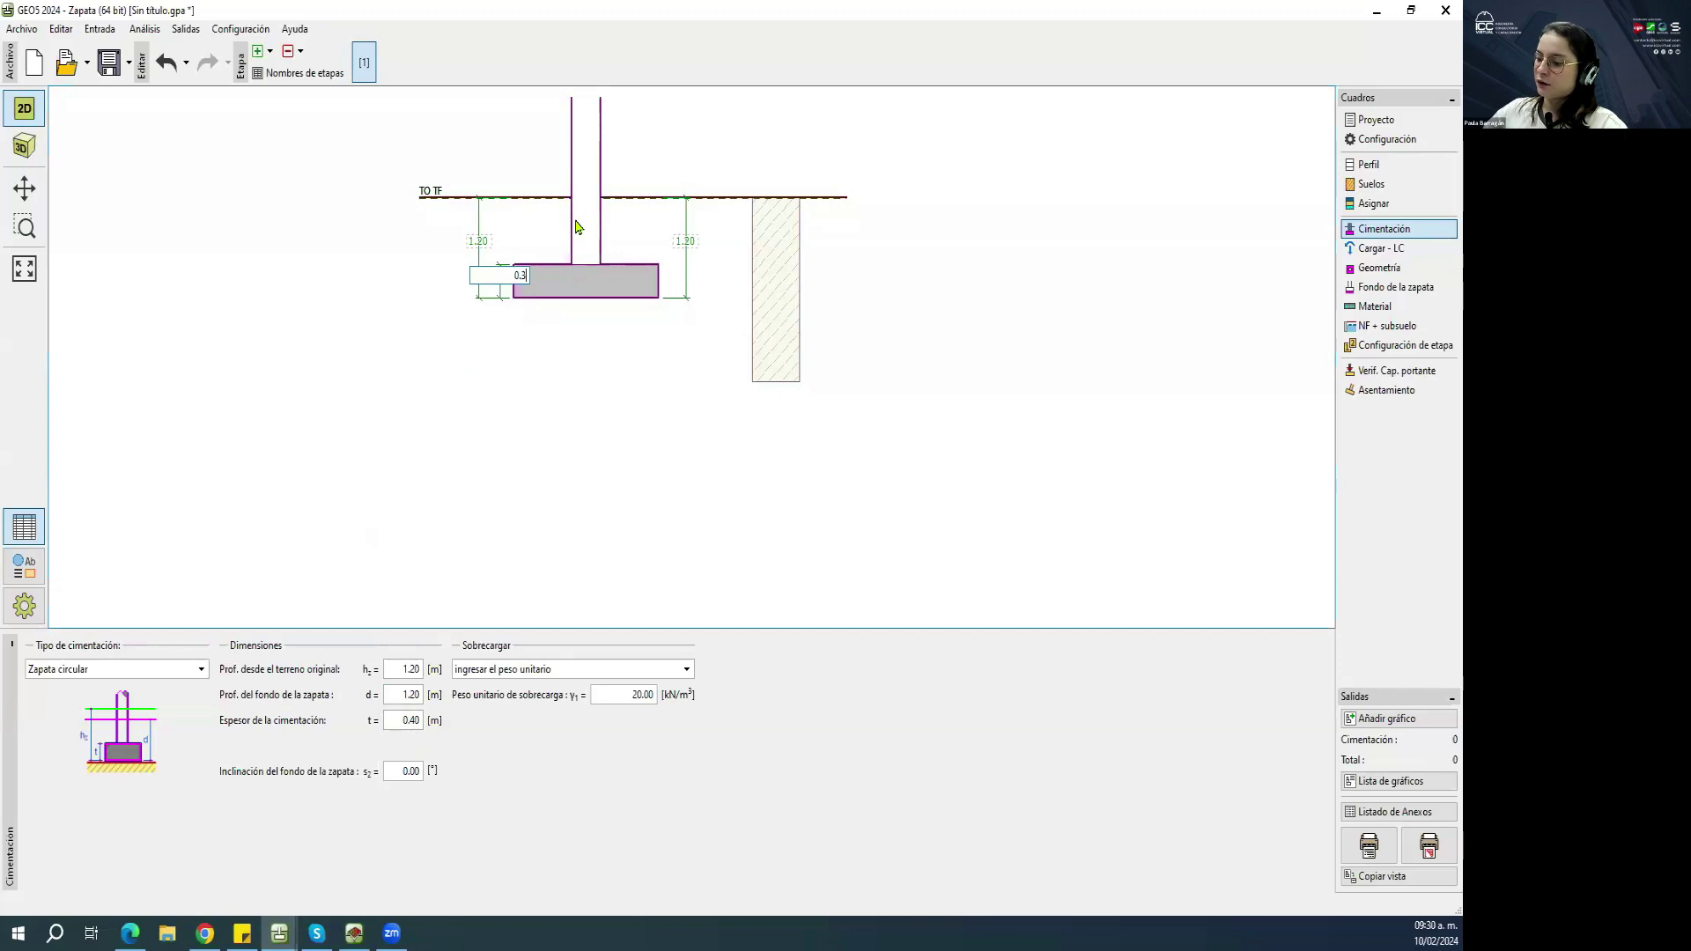
text(3)
key(Return)
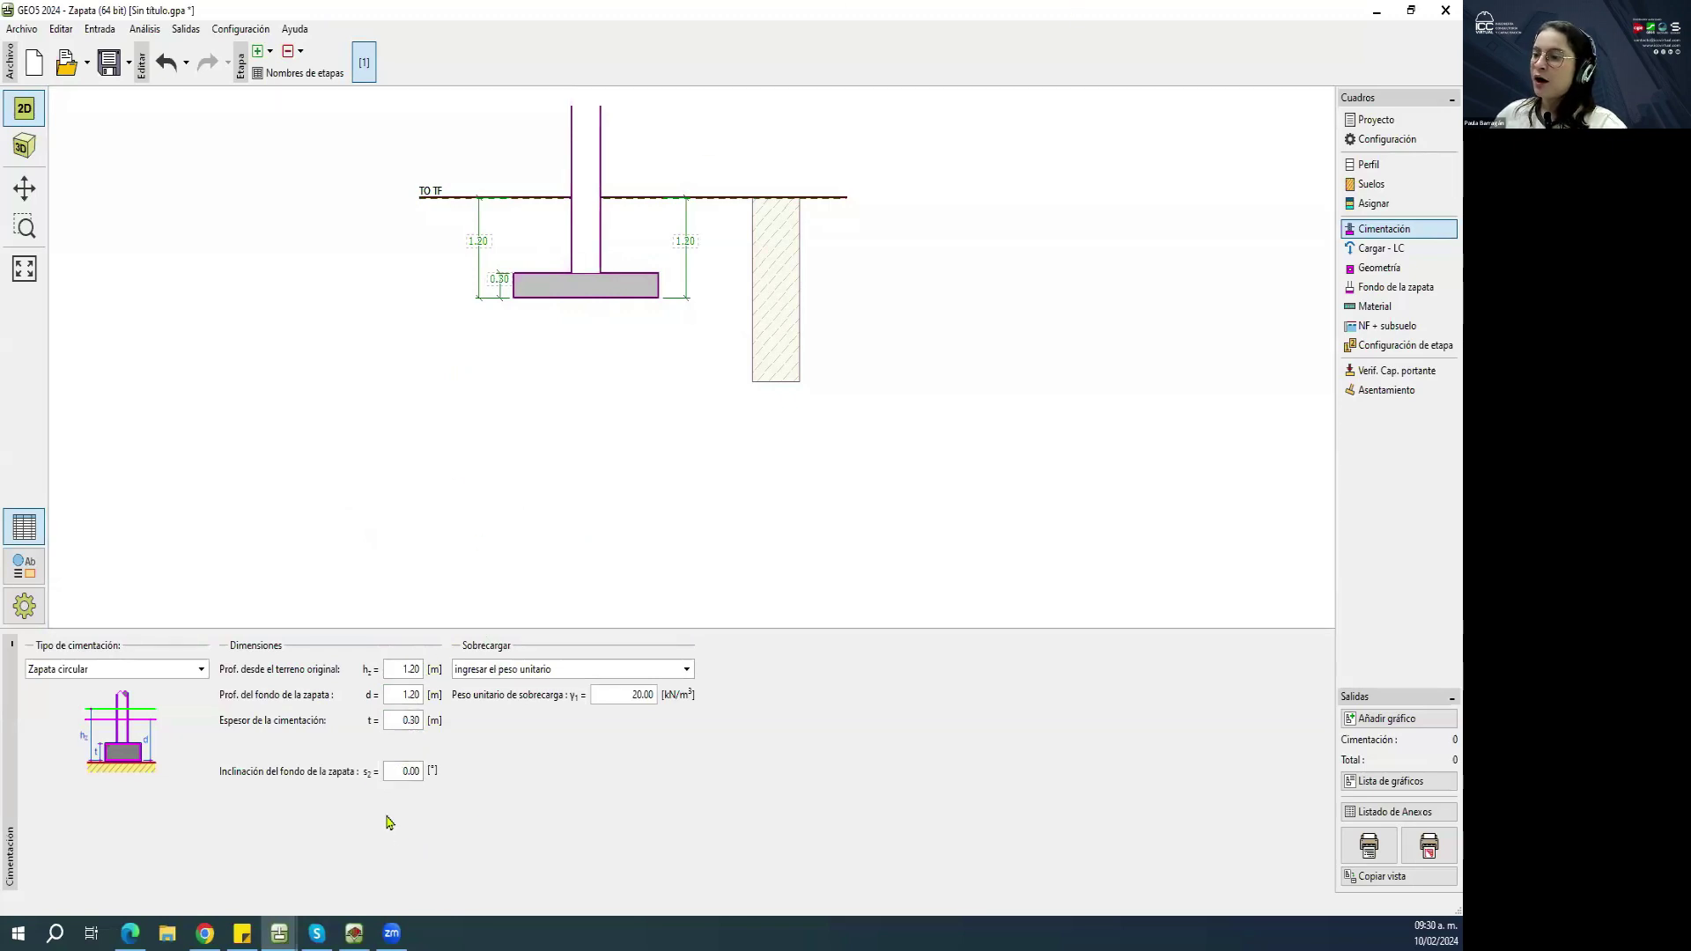
Set the foundation type to Zapata centrada and open the footing bottom's inclination value for editing.
click(121, 671)
click(110, 687)
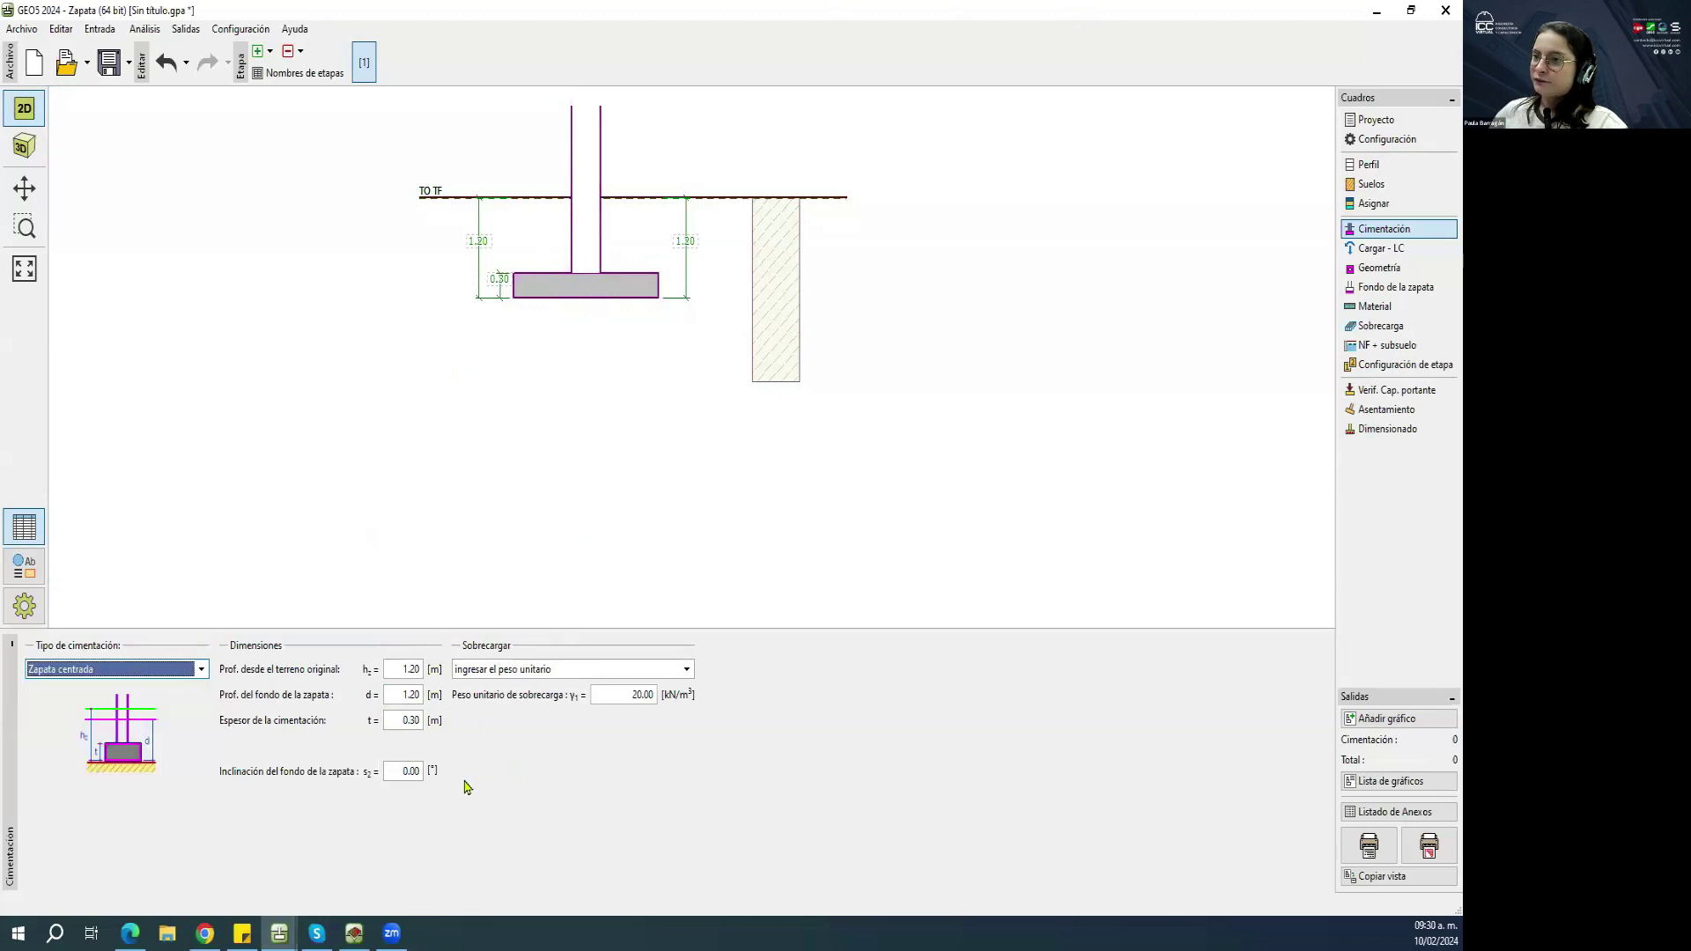
click(413, 766)
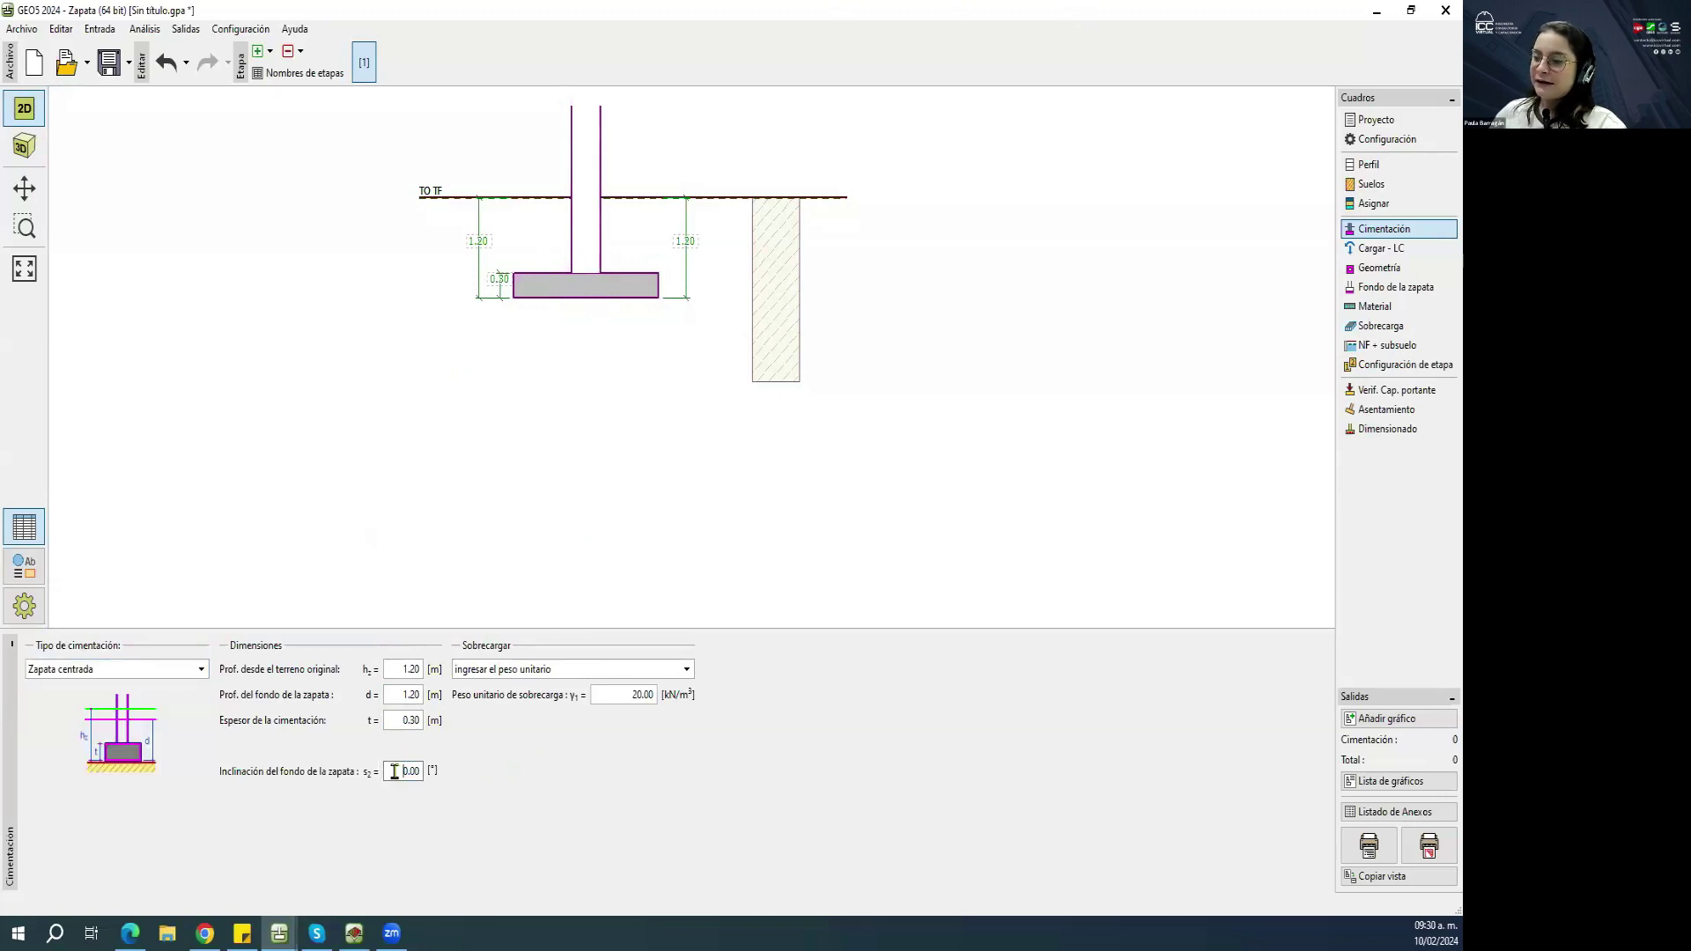
Try a 15° inclination for the footing bottom and reset it to 0°.
double_click(403, 771)
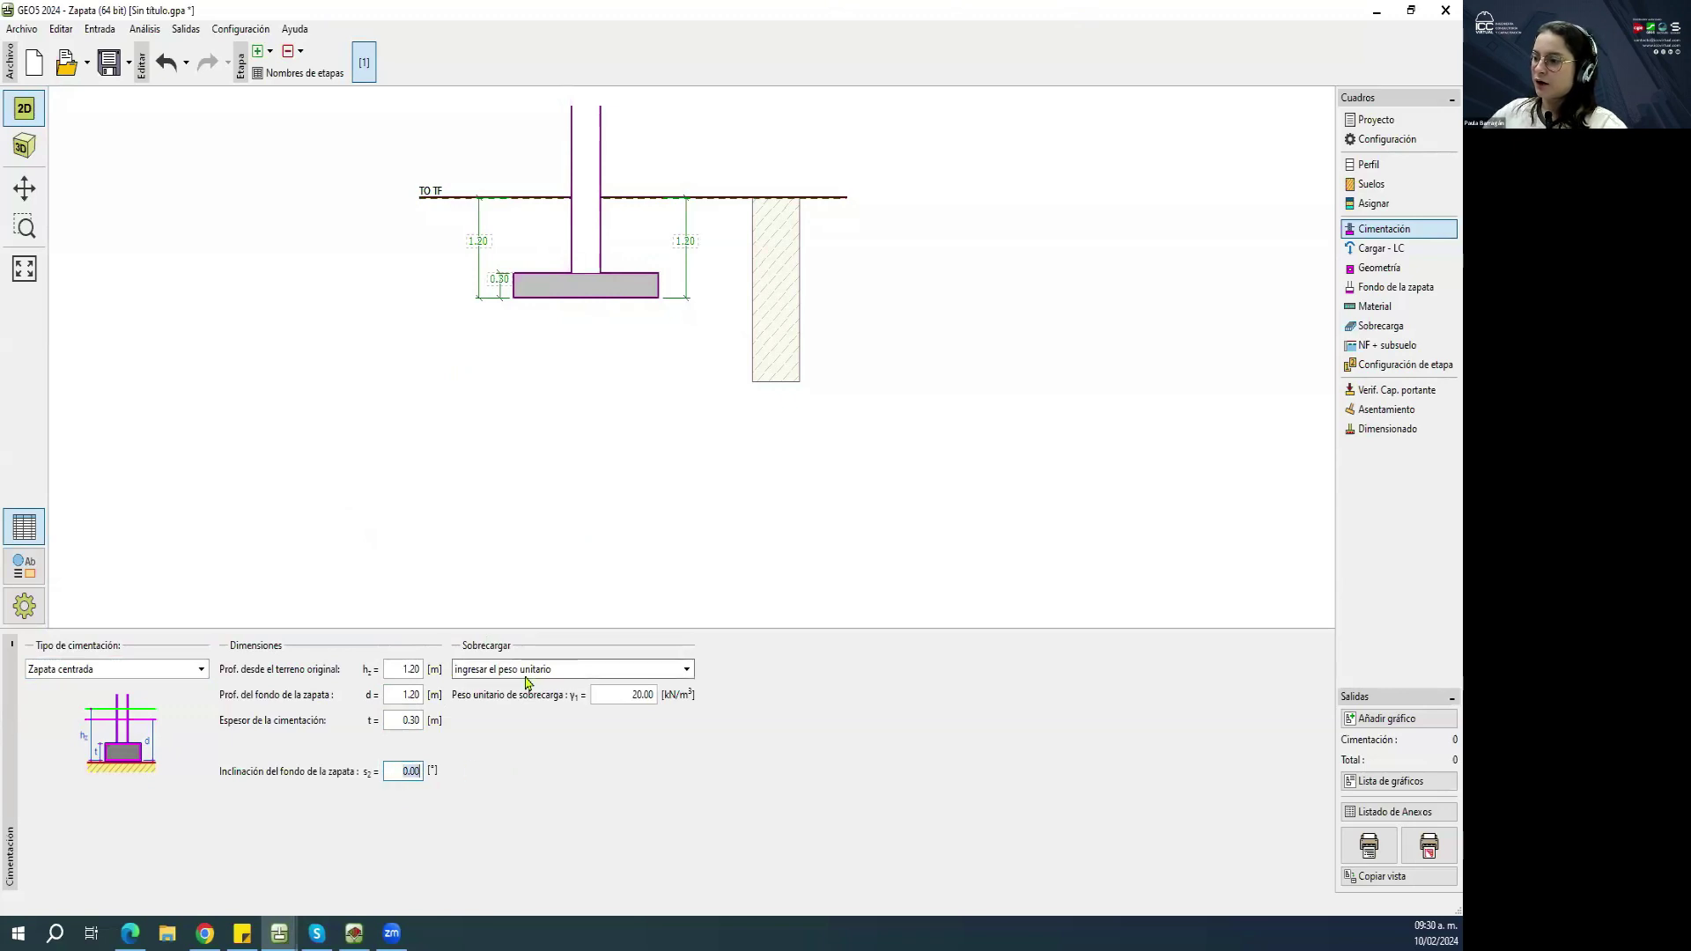
text(15)
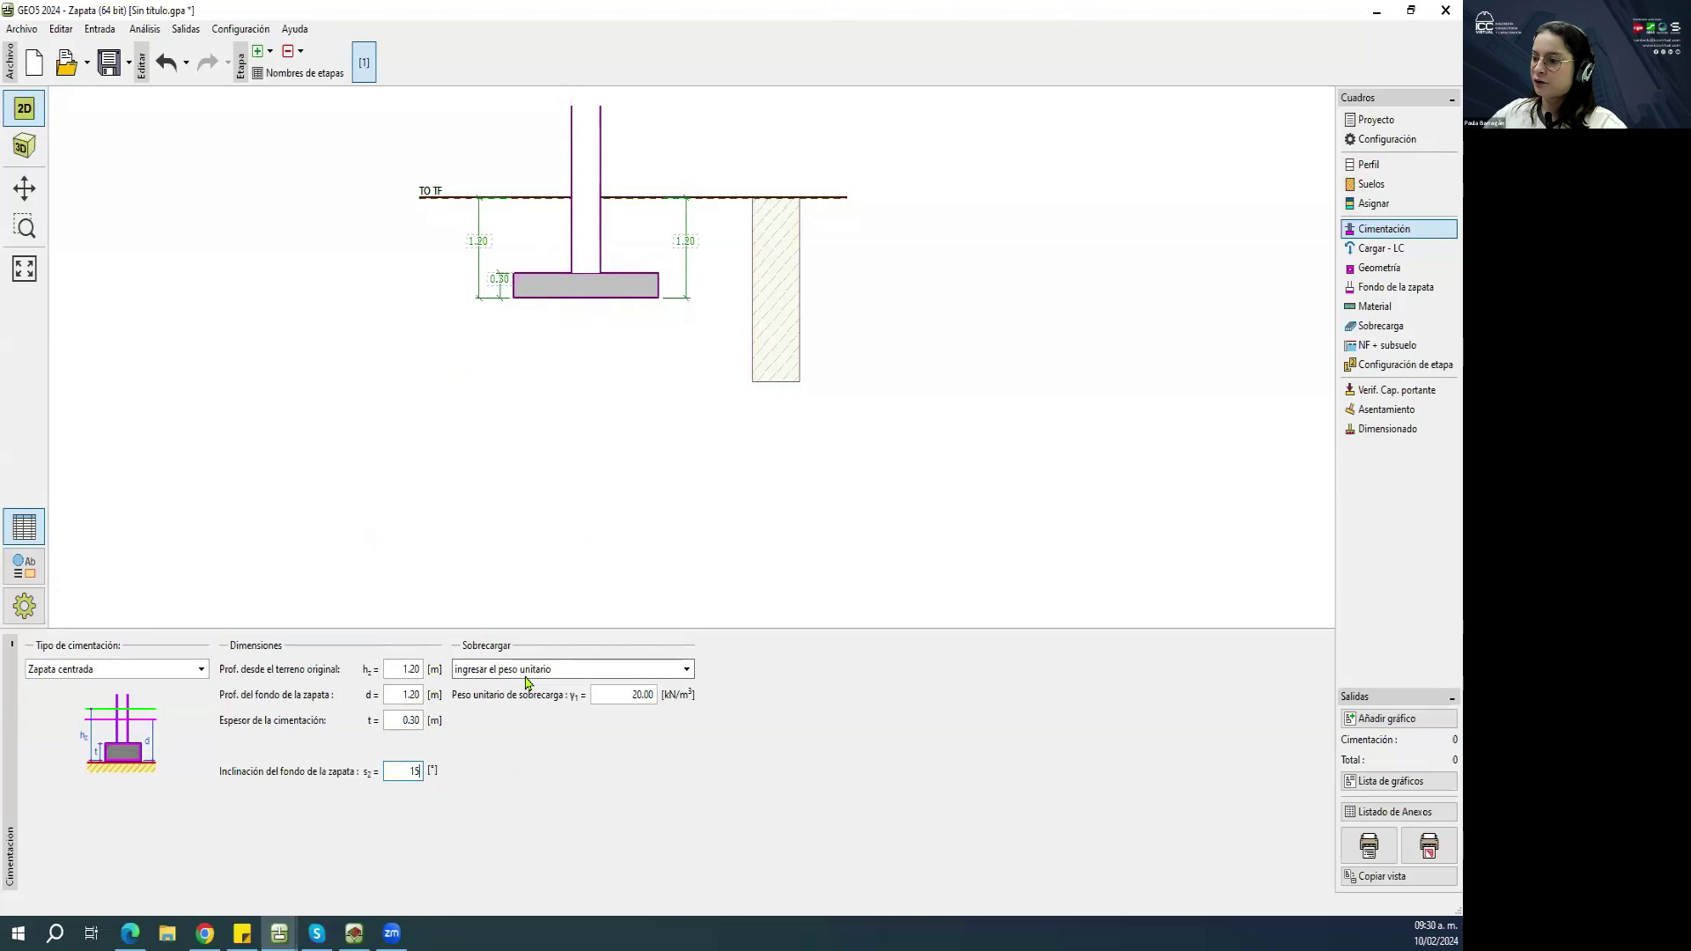
key(Tab)
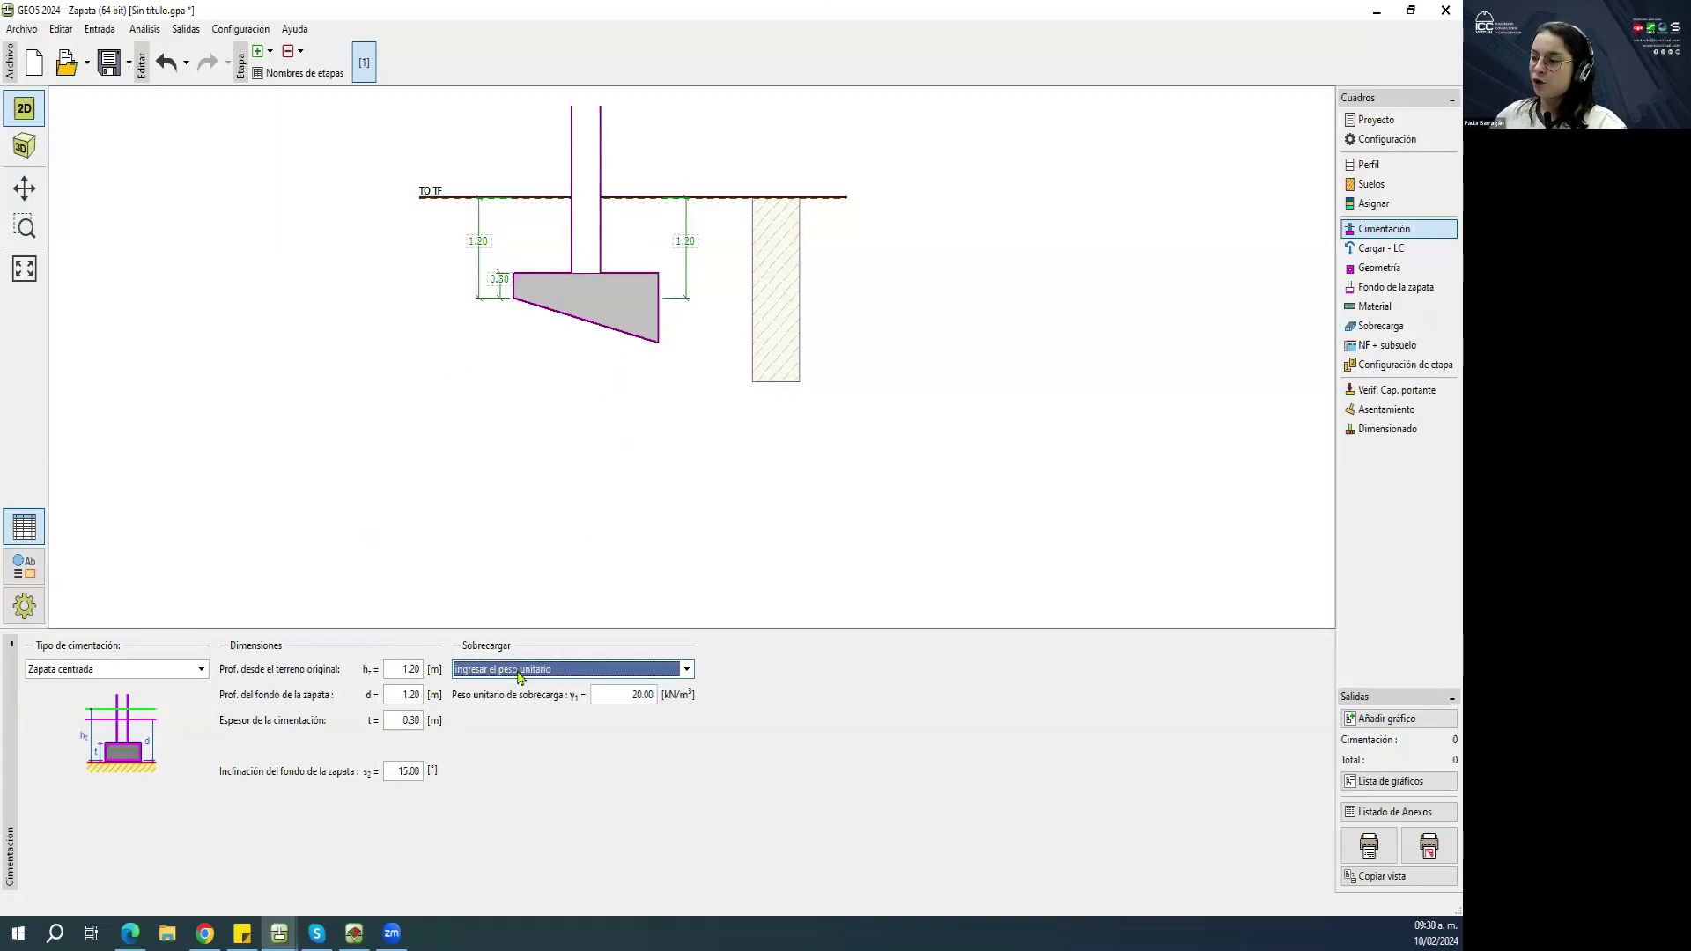
click(416, 771)
key(BackSpace)
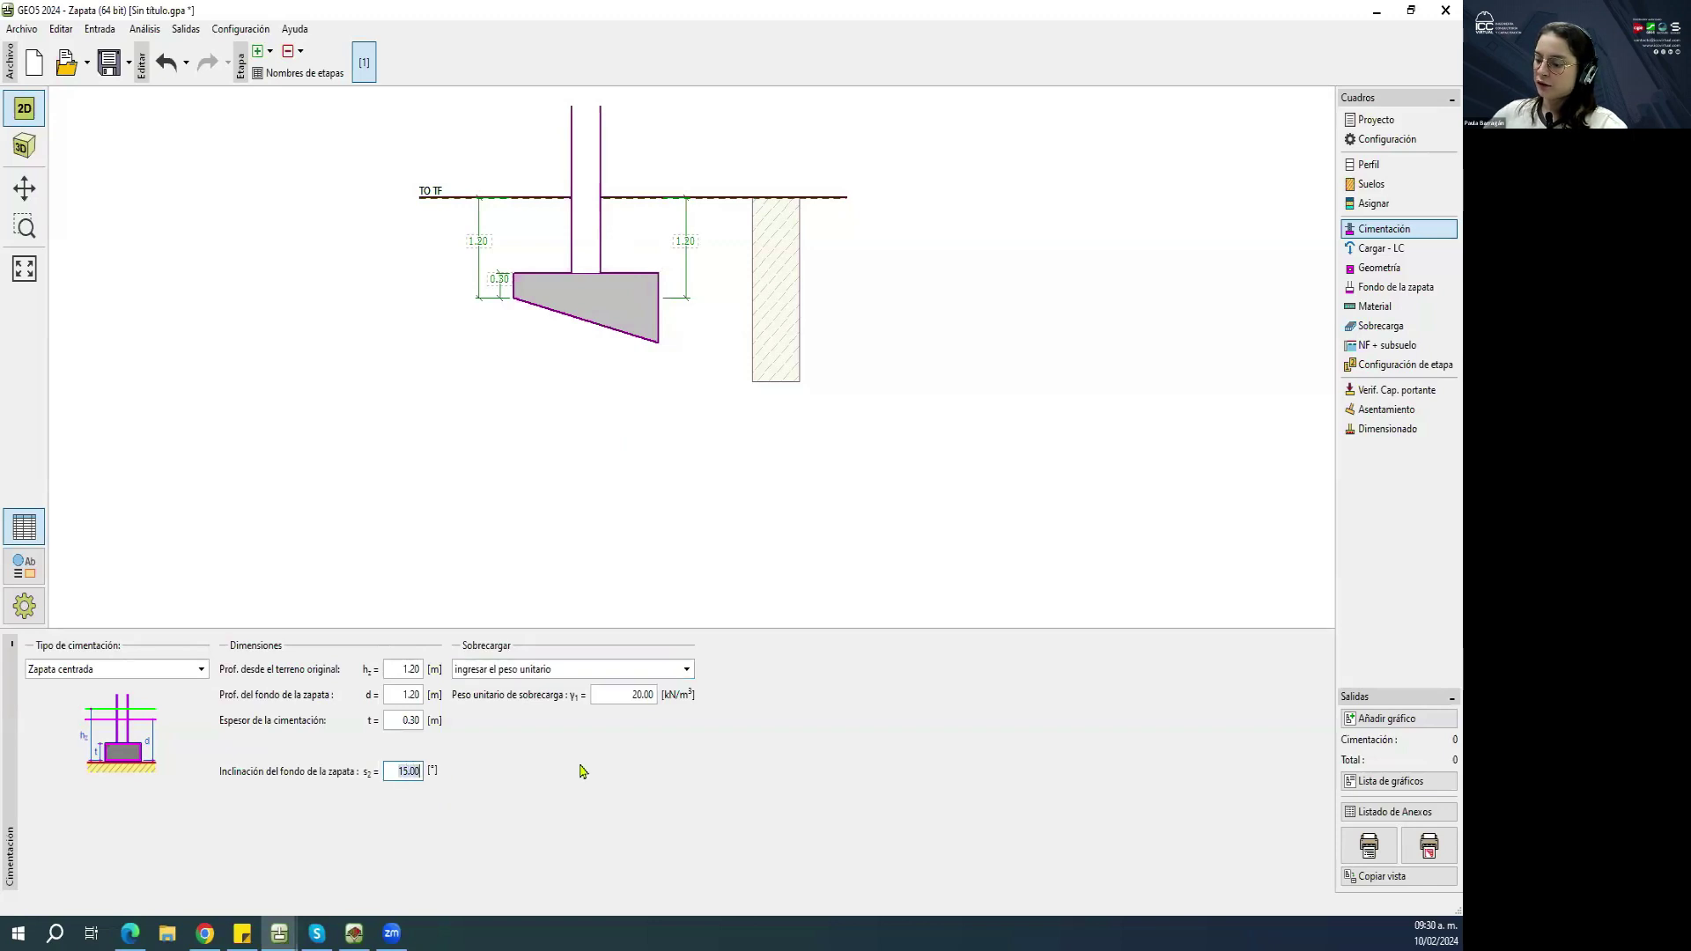
key(Tab)
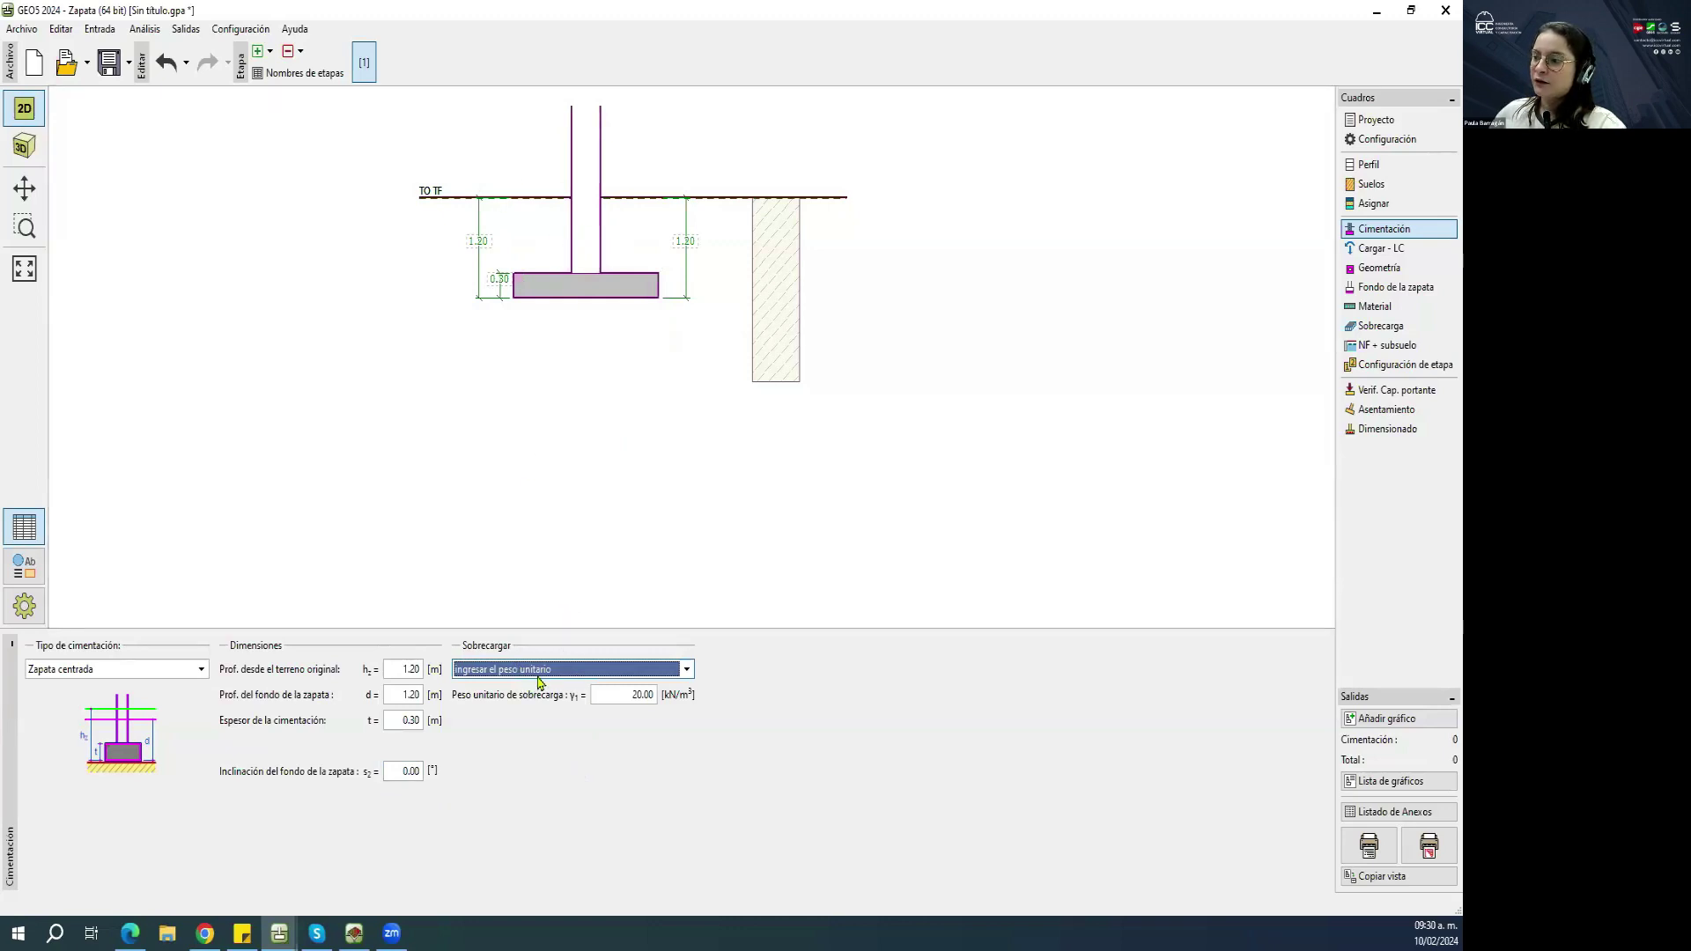
Try the overburden option with a custom backfill shape and soil, and set the overburden to del perfil geológico.
click(608, 704)
click(575, 673)
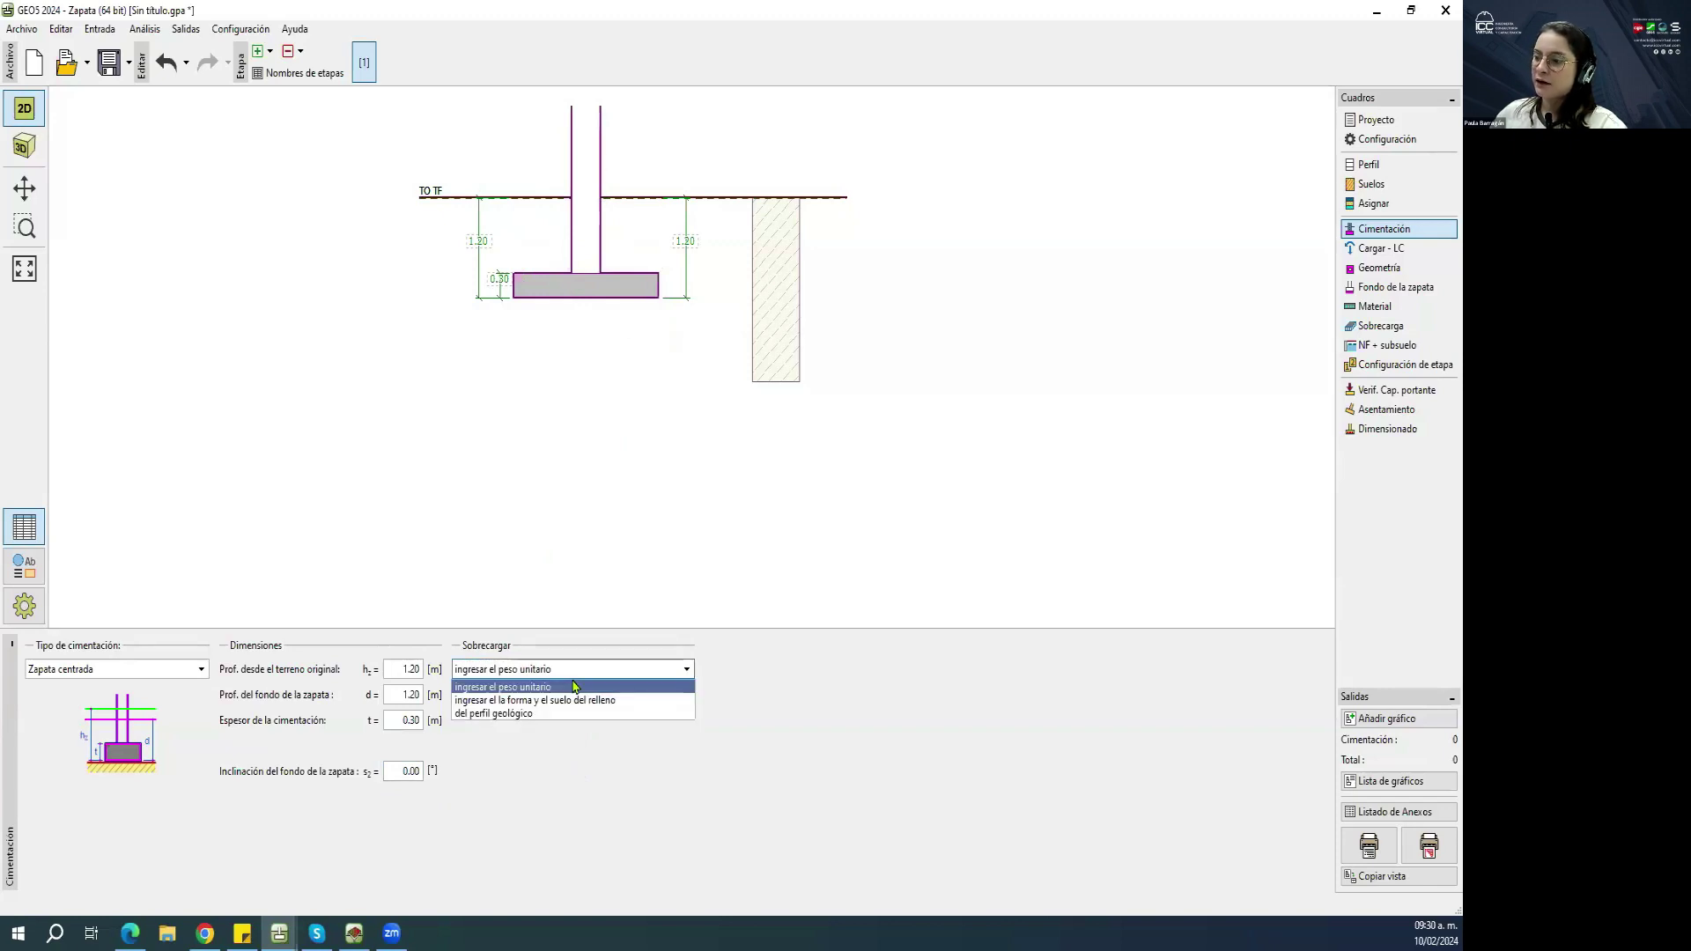
click(577, 700)
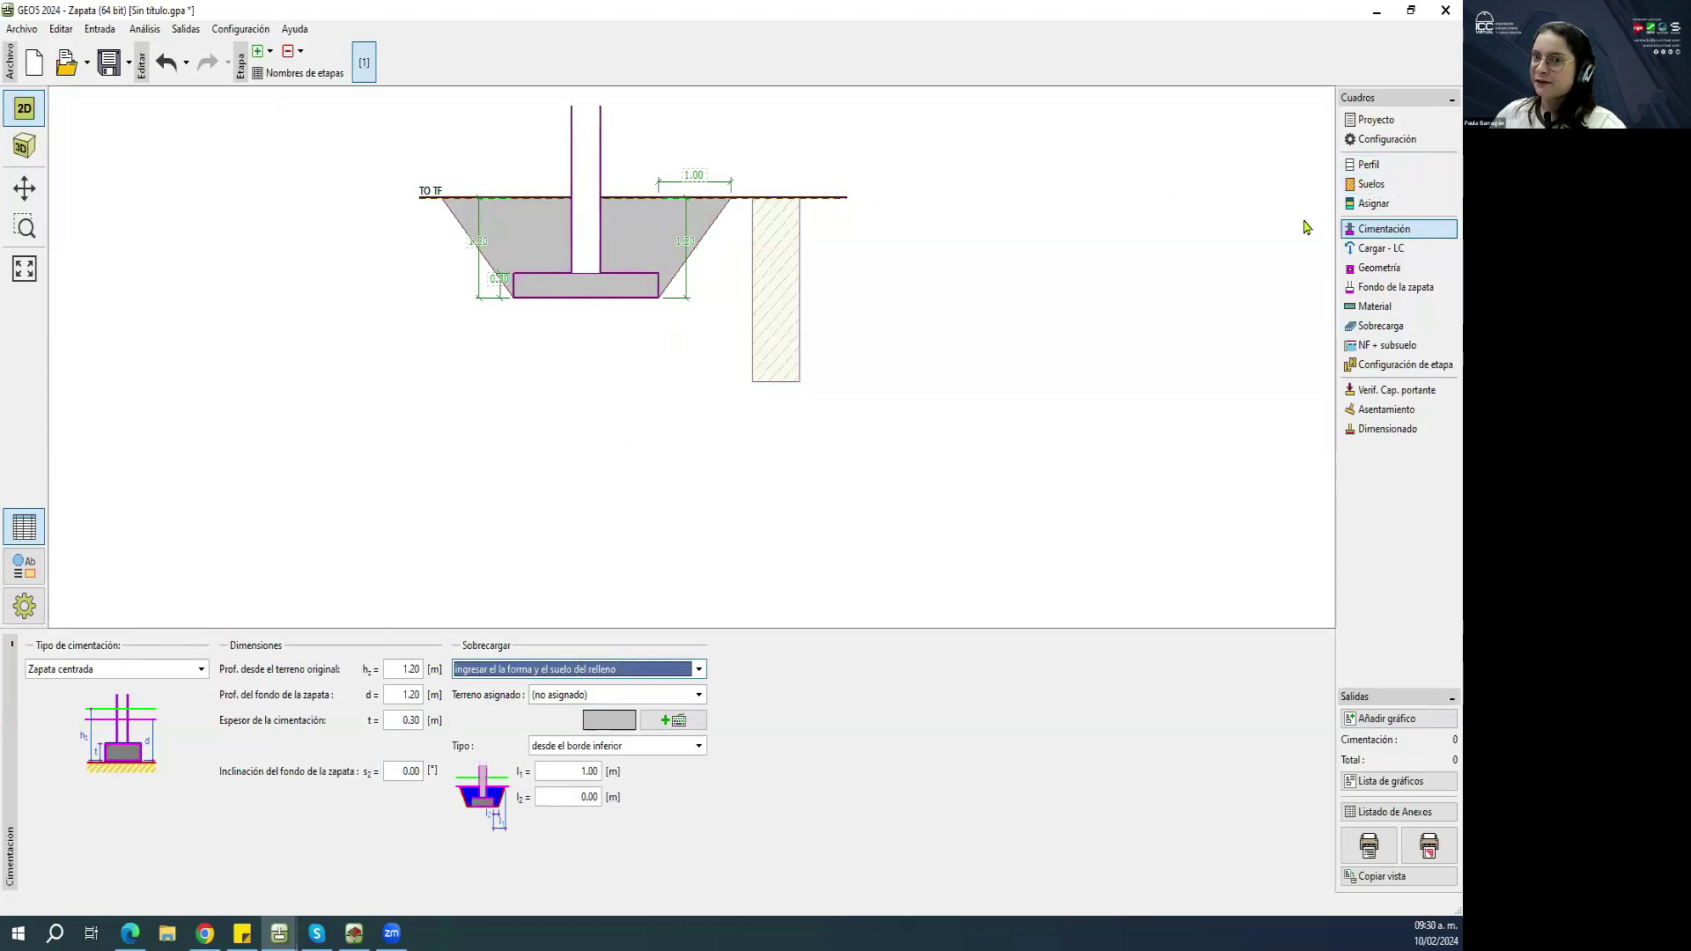
click(605, 700)
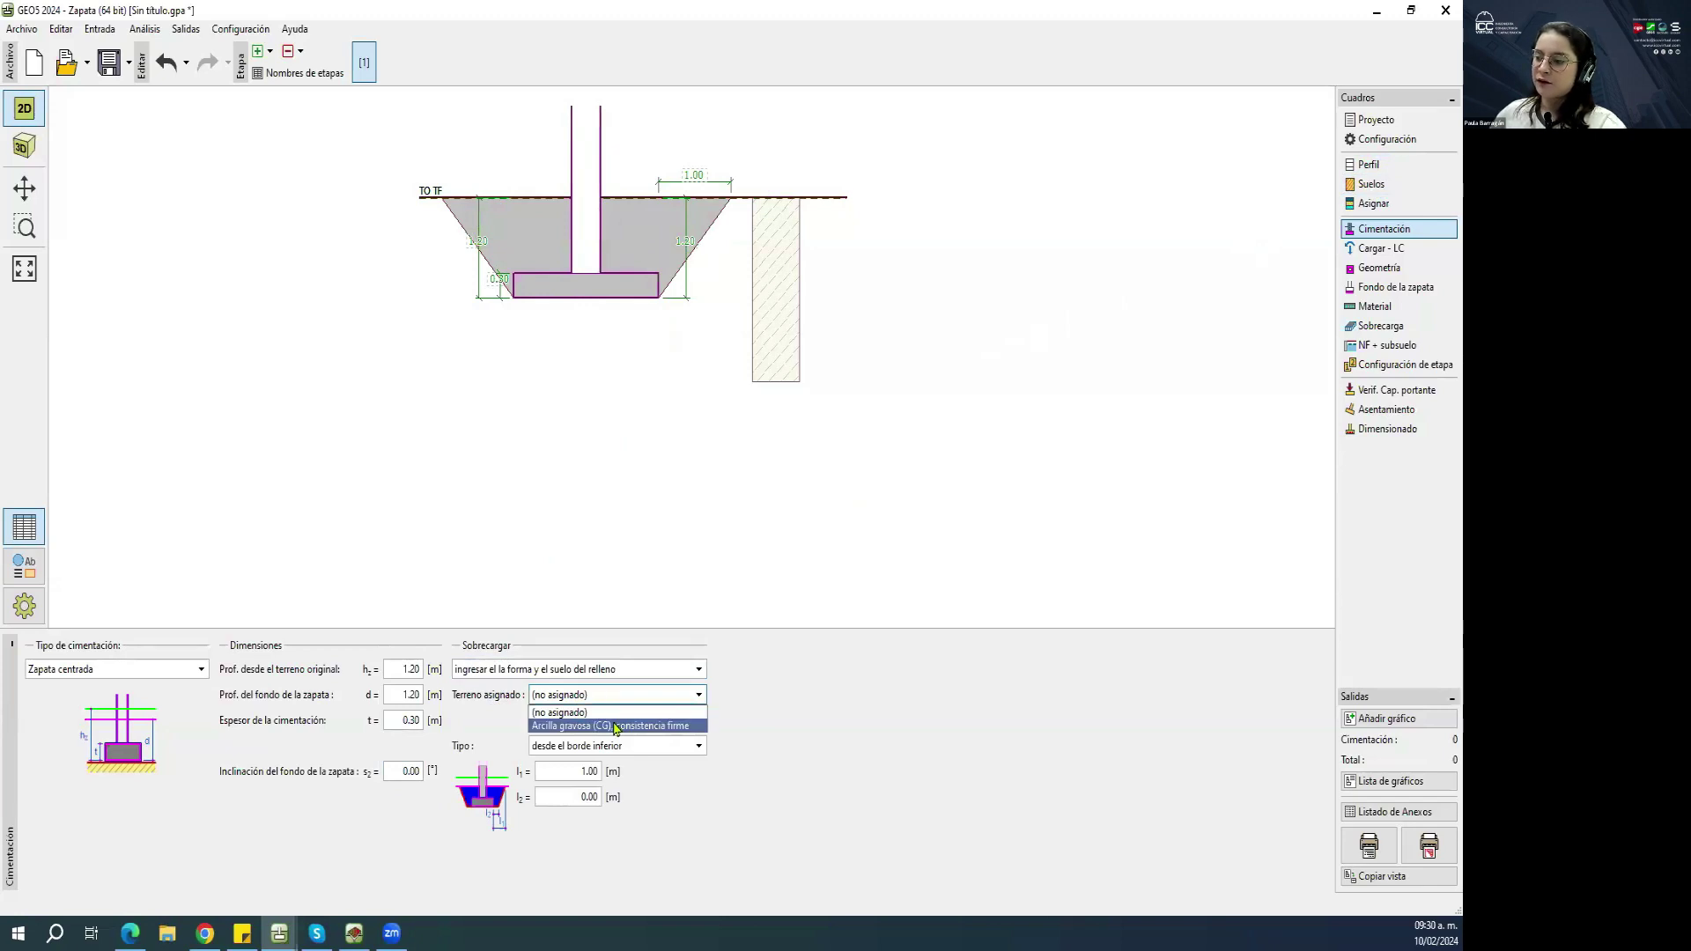
click(621, 724)
click(579, 670)
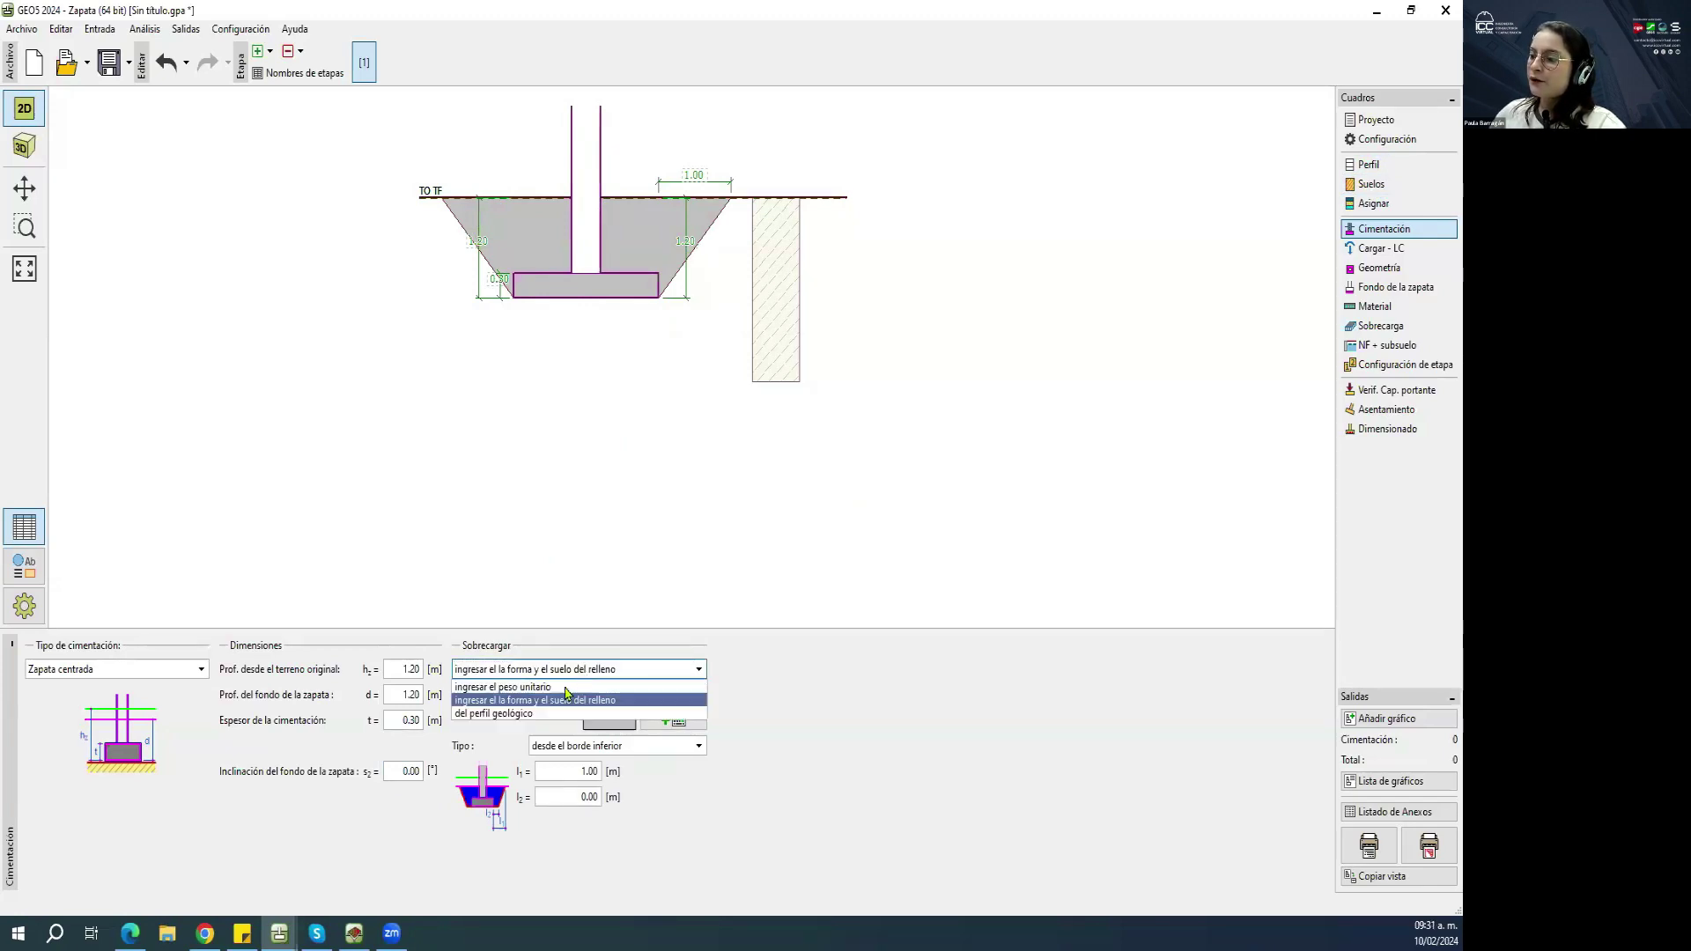
click(557, 714)
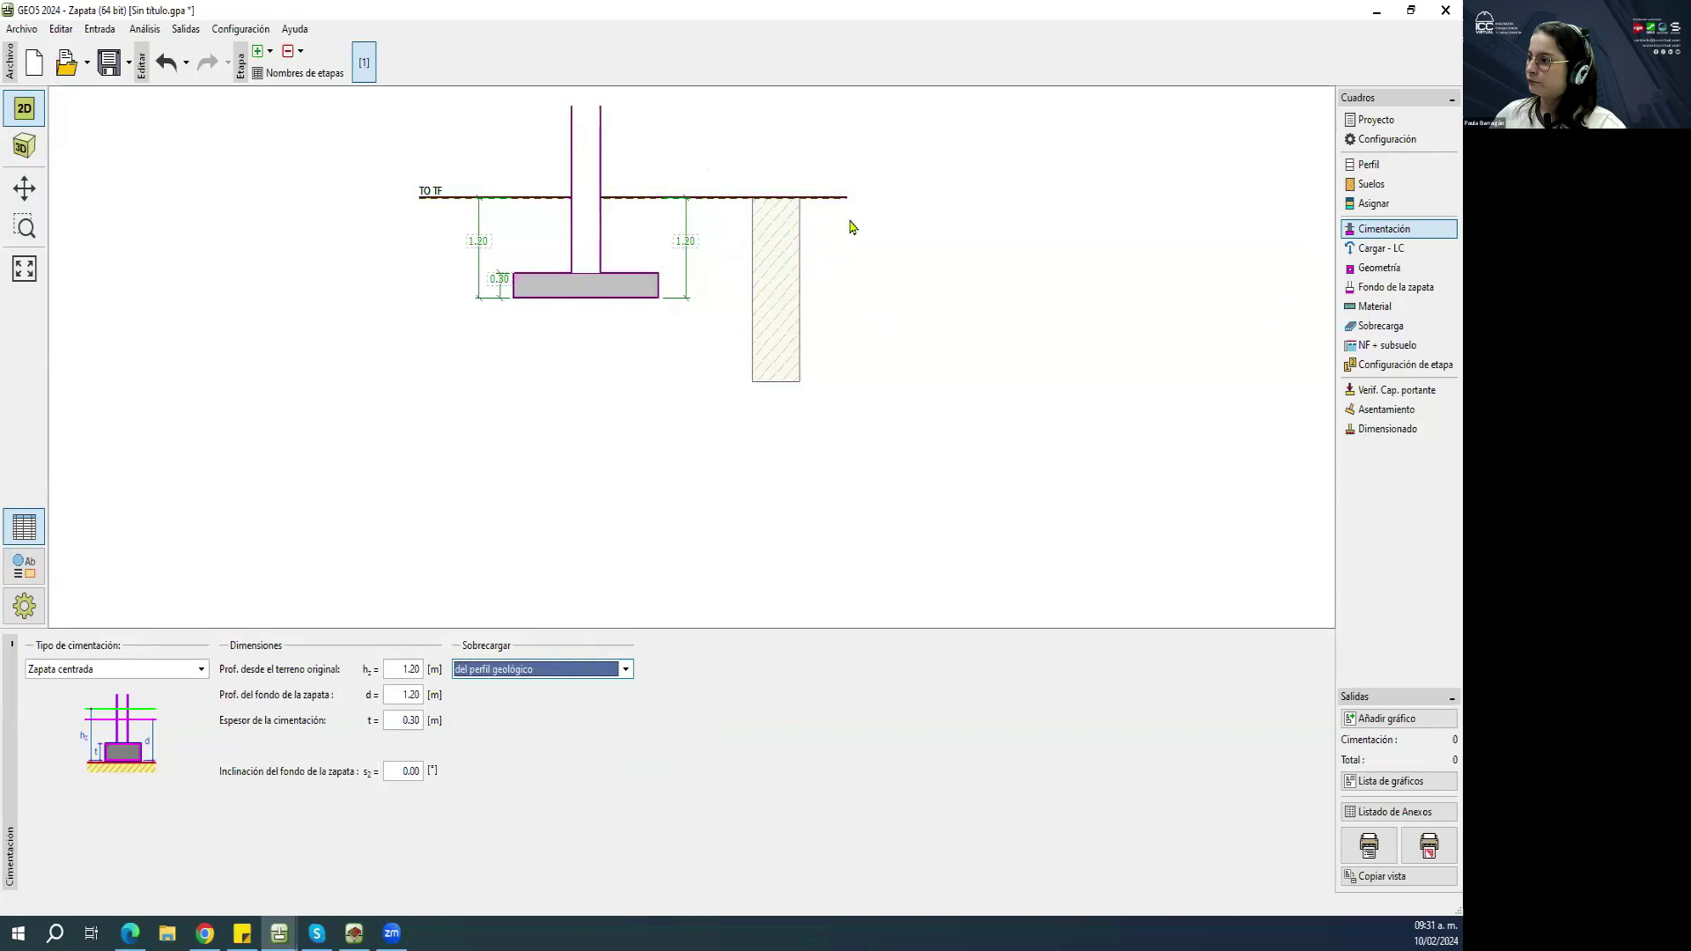
Add a design load, Carga Nro. 1, with a vertical force of 100 kN.
click(1383, 251)
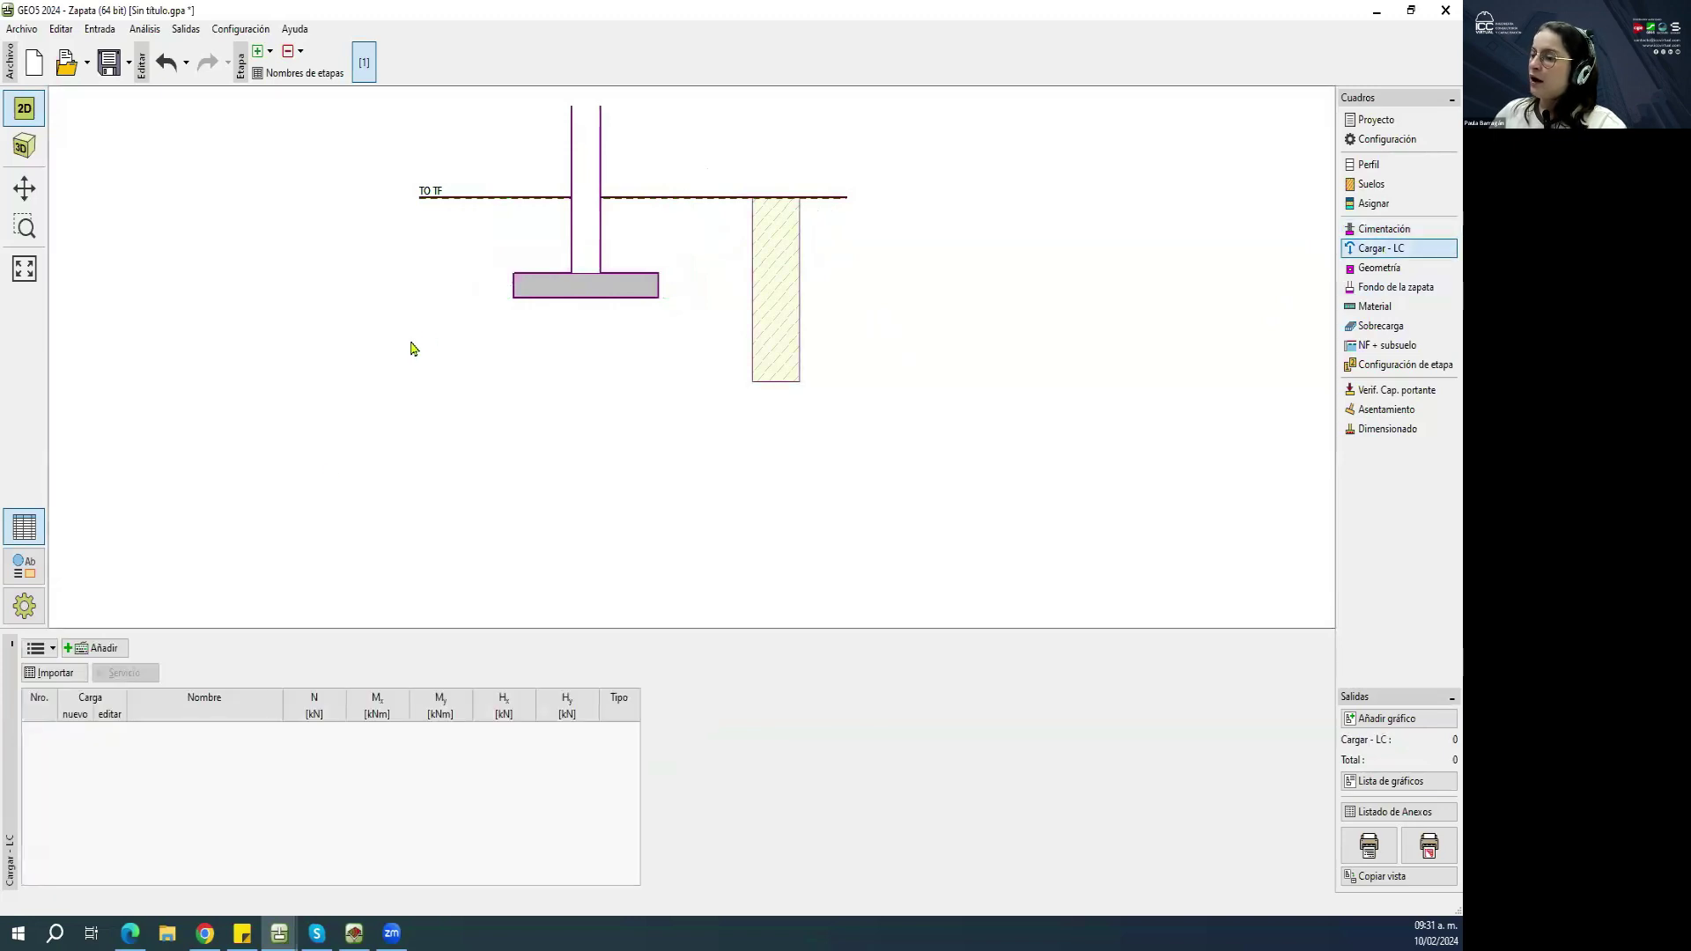
click(97, 648)
click(189, 447)
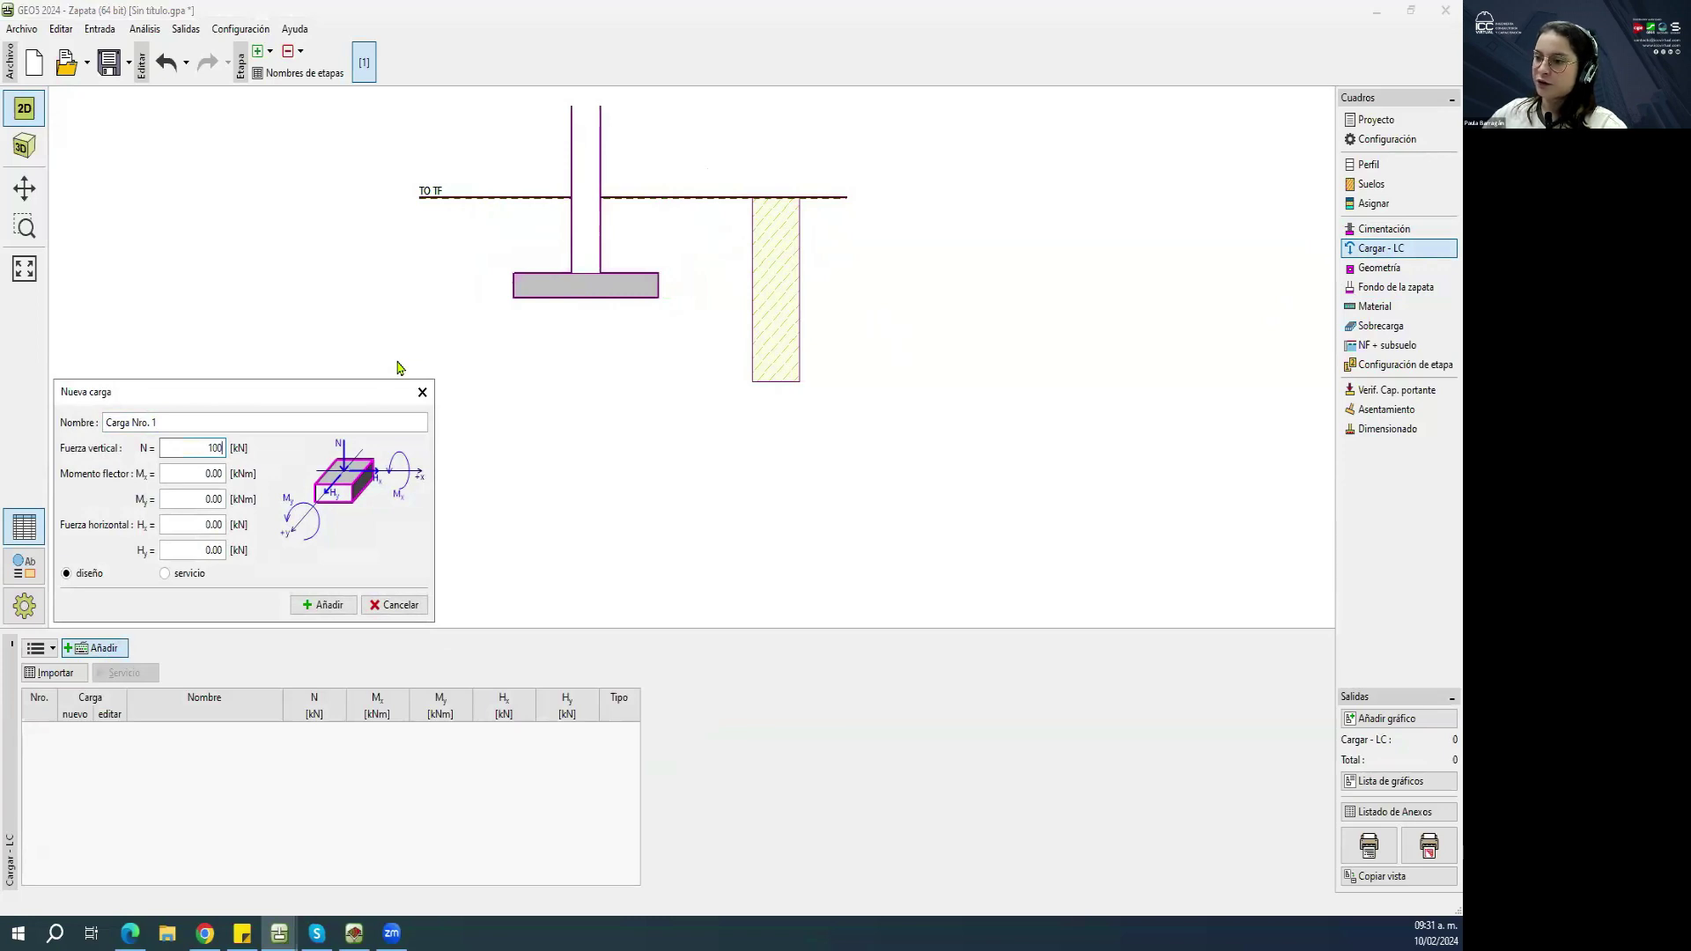
key(Tab)
key(Tab)
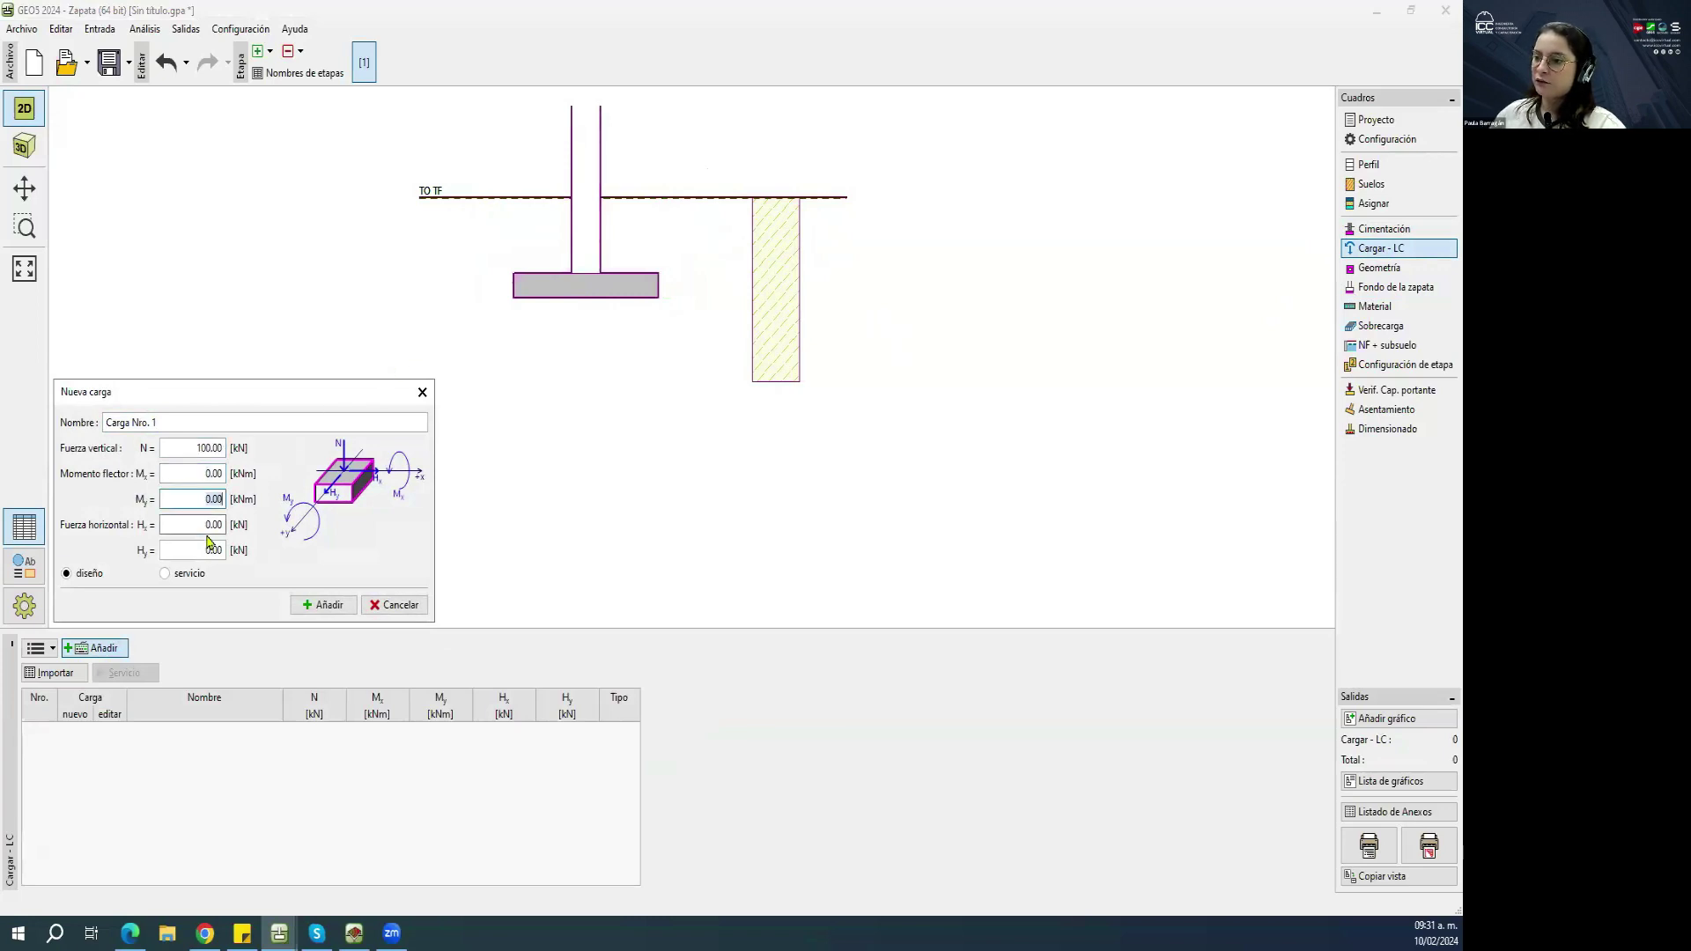
click(329, 613)
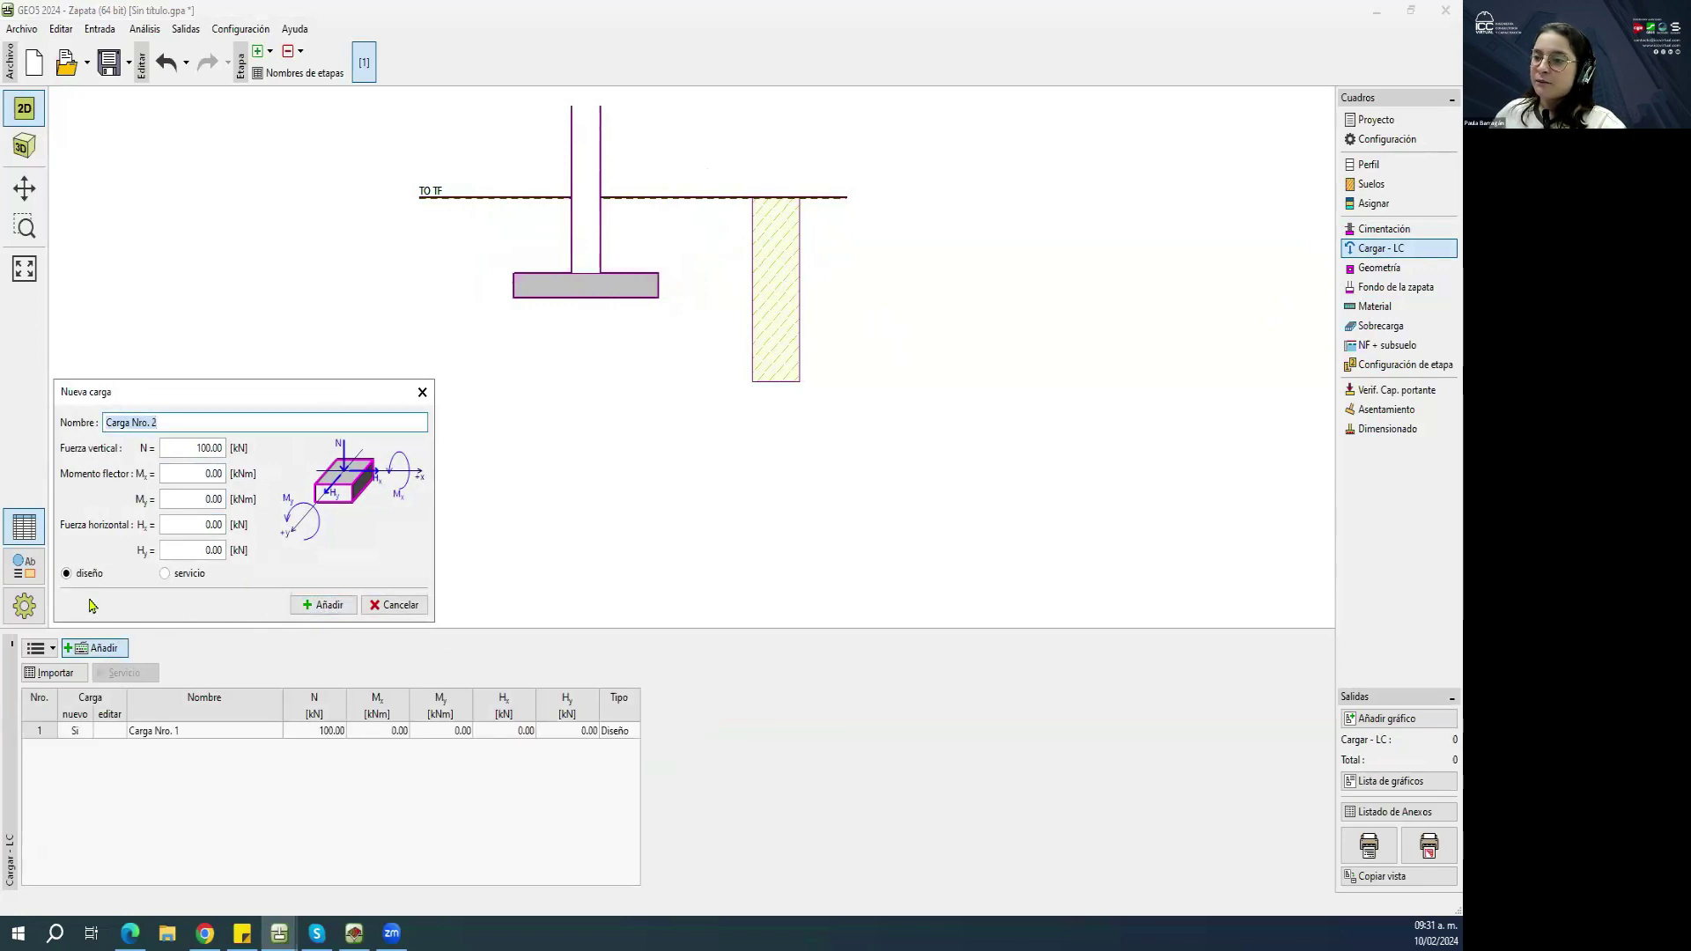
Add a service load, Carga Nro. 2, with a vertical force of 50 kN and finish adding loads.
click(165, 574)
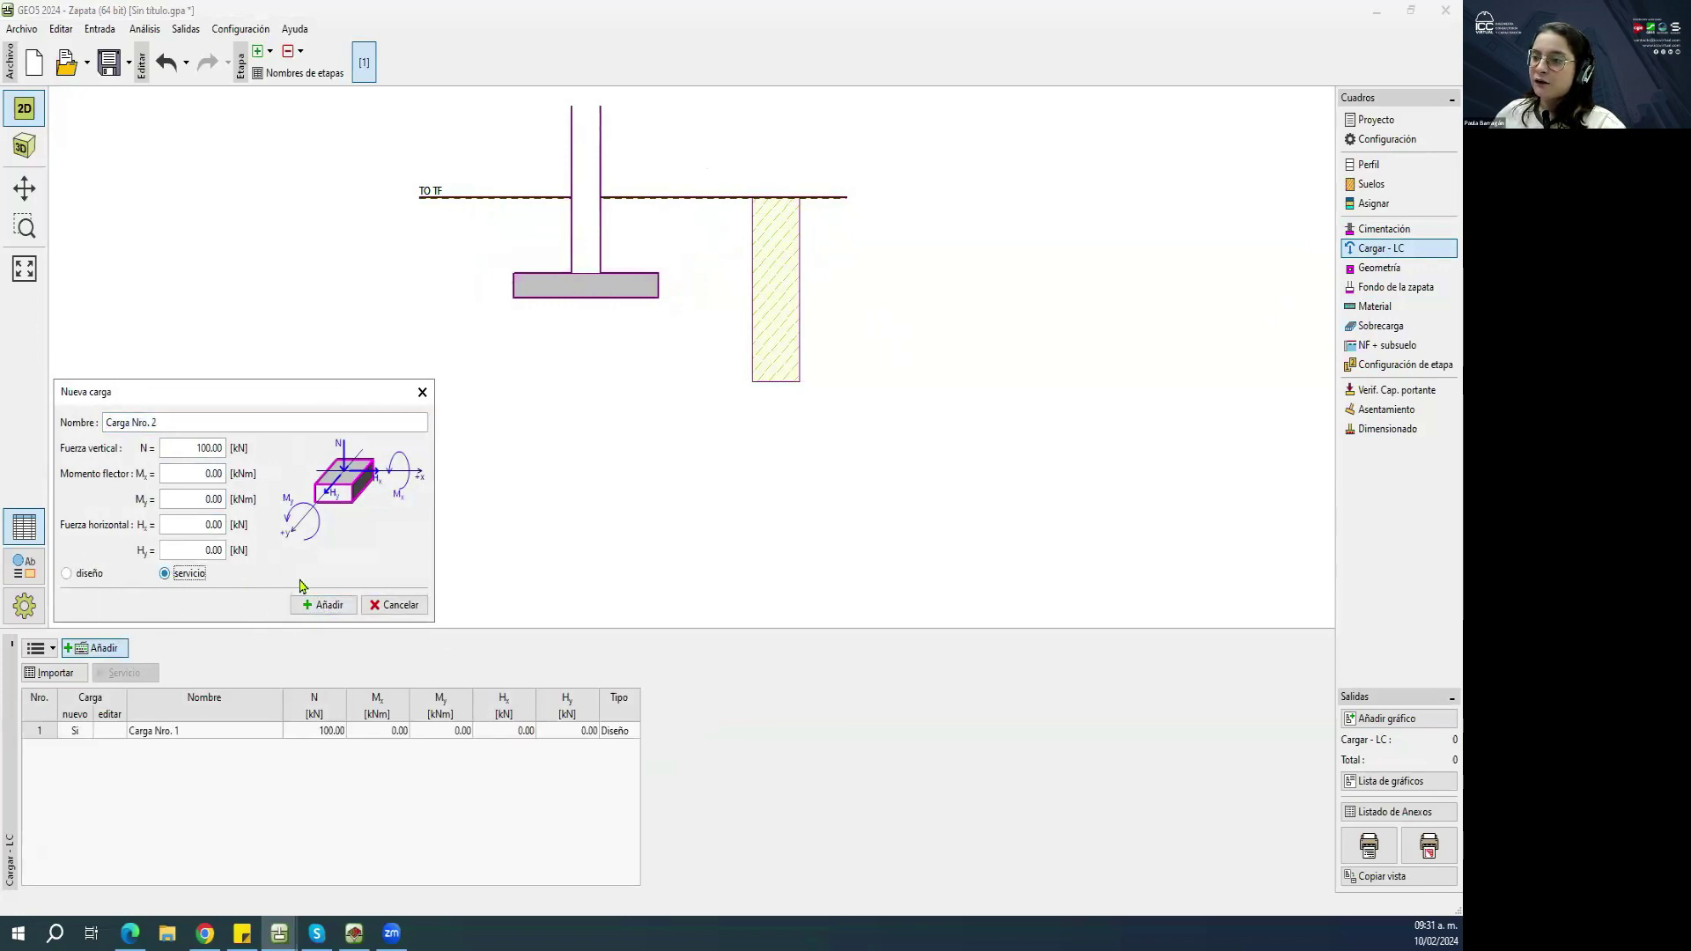
double_click(189, 448)
text(200)
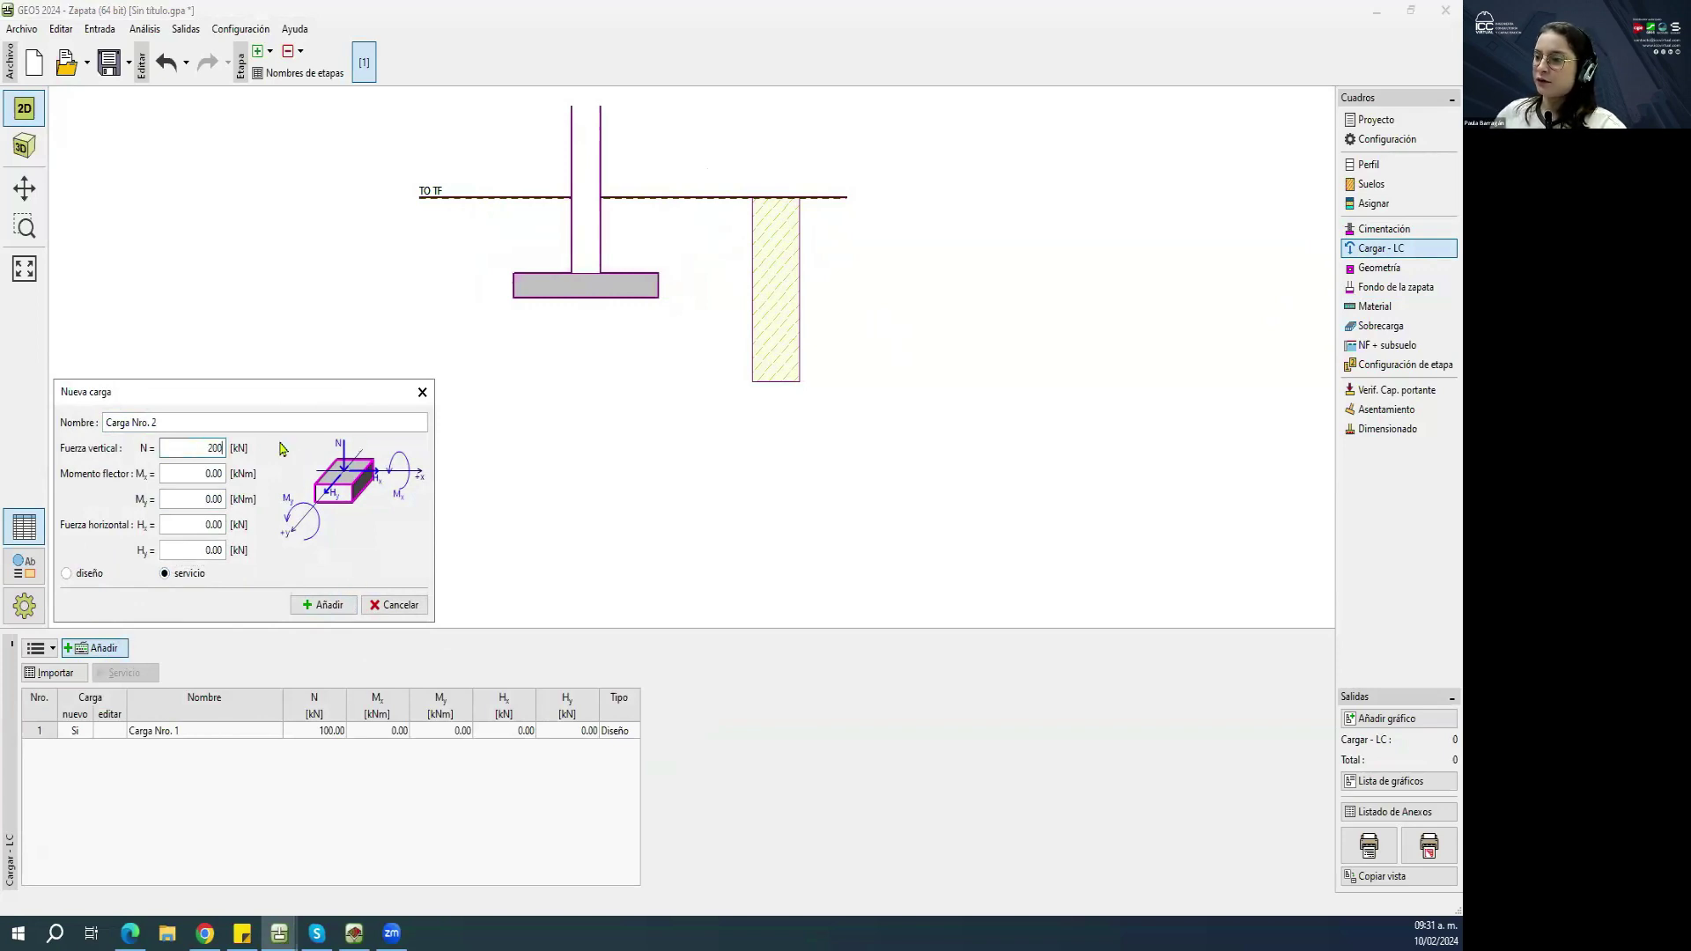
key(BackSpace)
key(BackSpace)
key(BackSpace)
text(5)
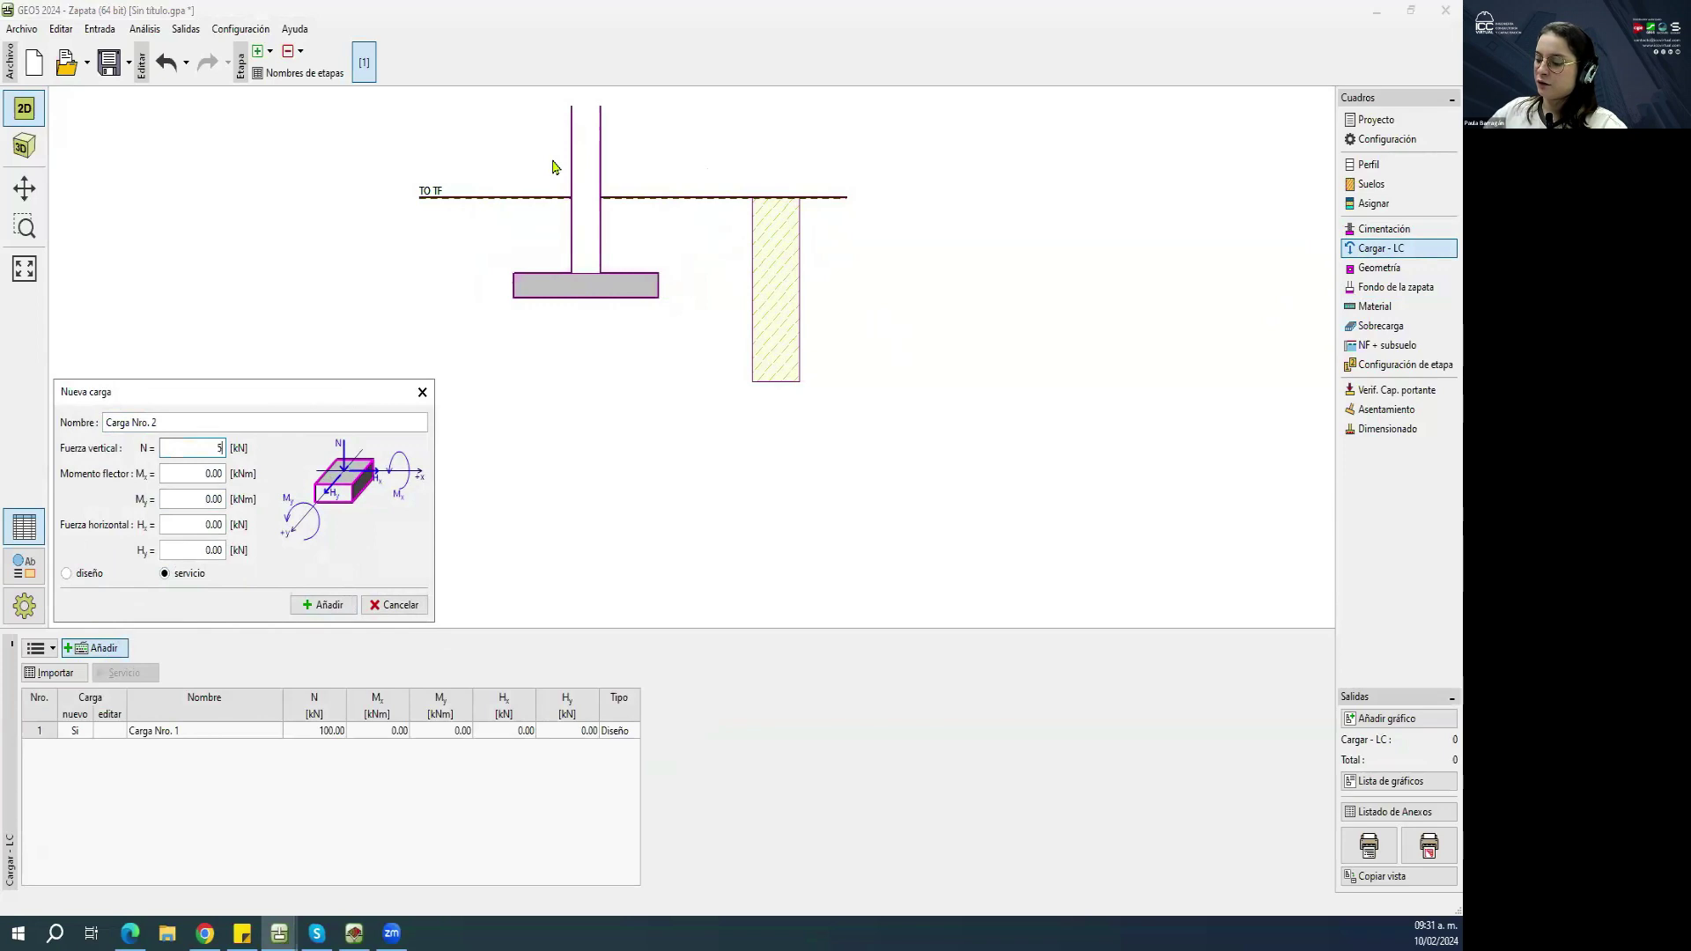
text(0)
click(327, 604)
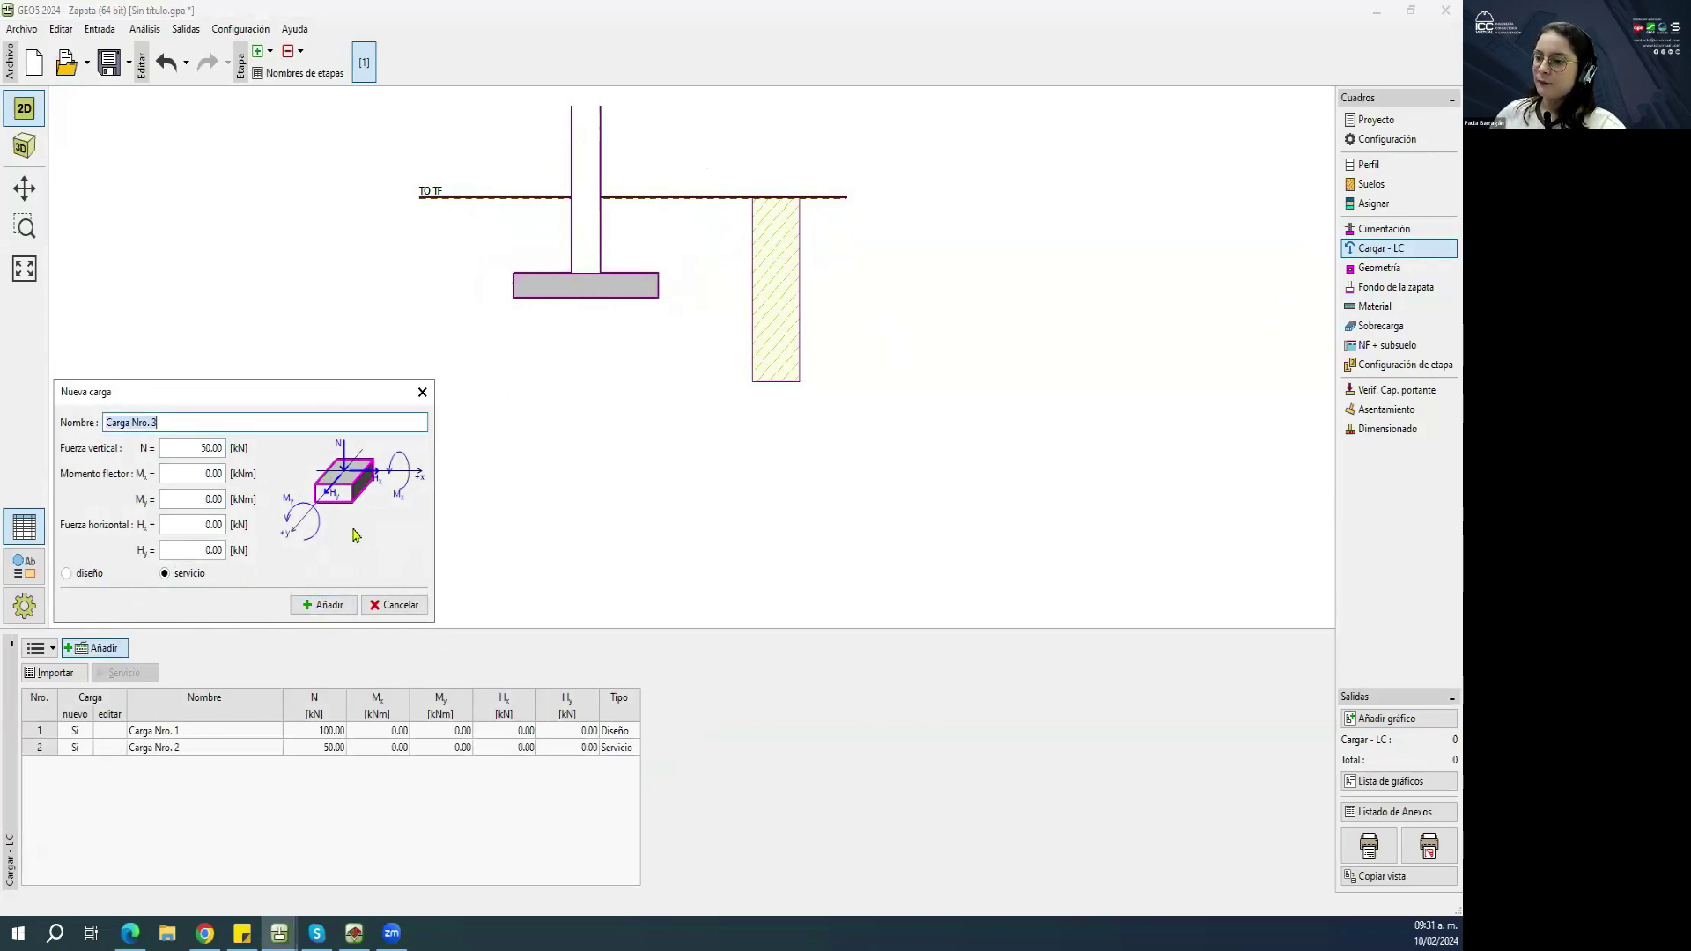
click(422, 392)
Examine the coefficient for creating service loads from design loads, and close the dialog without creating any.
right_click(116, 731)
click(92, 762)
click(96, 731)
click(124, 672)
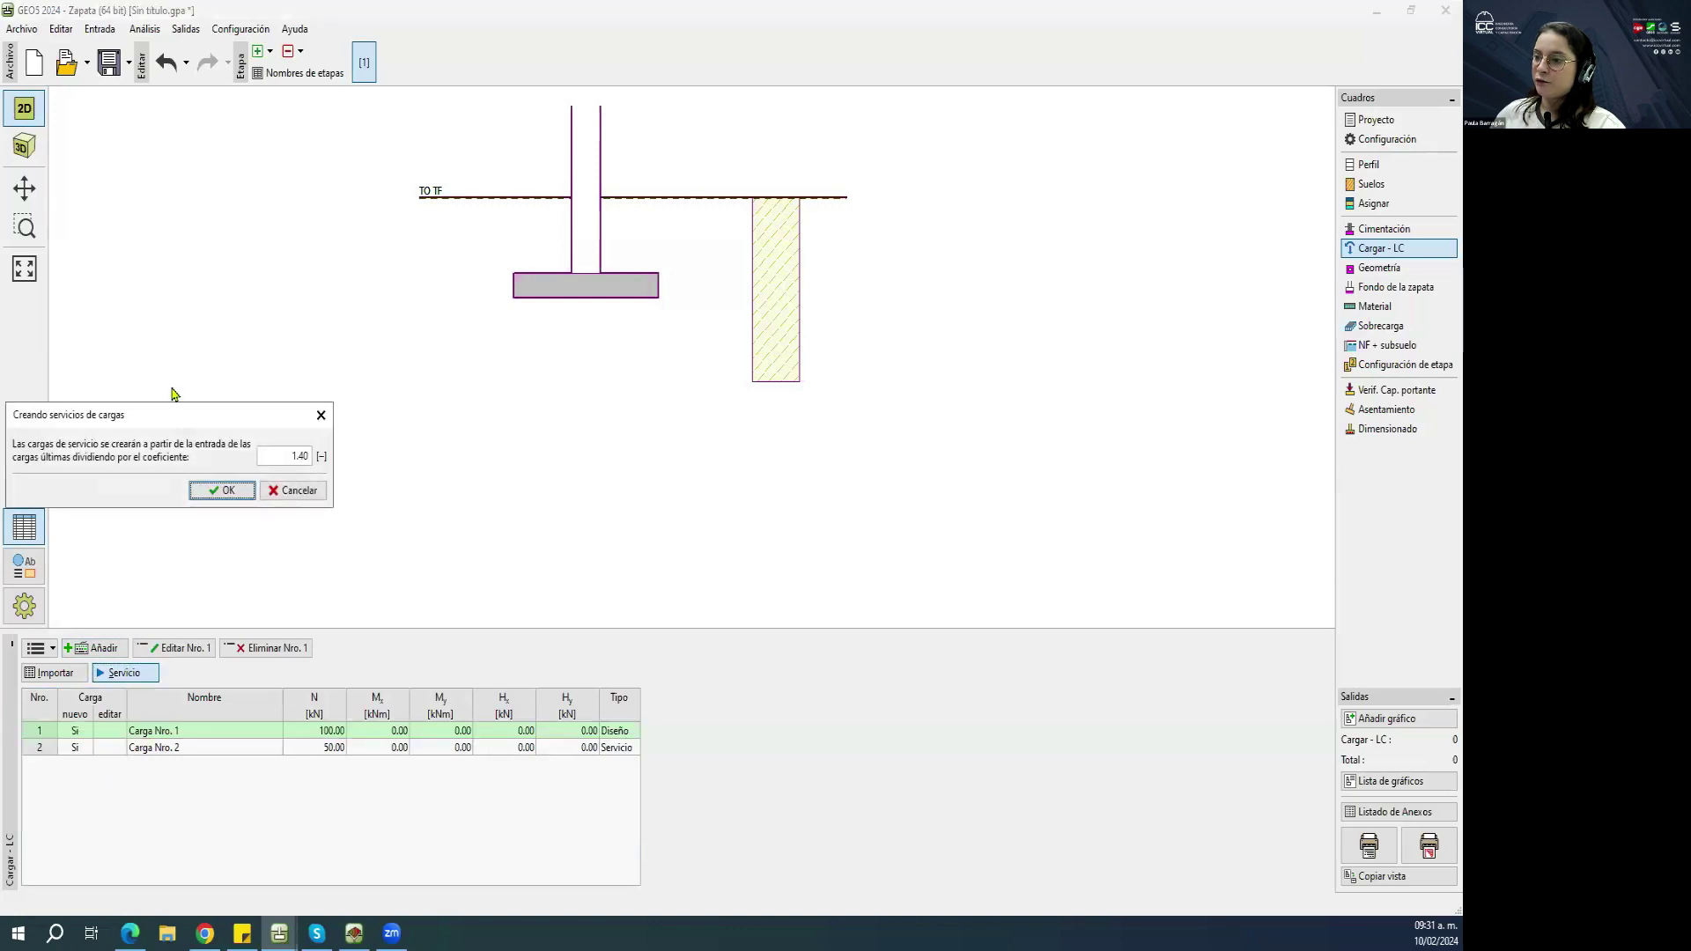
drag(185, 414, 268, 382)
drag(341, 424, 405, 437)
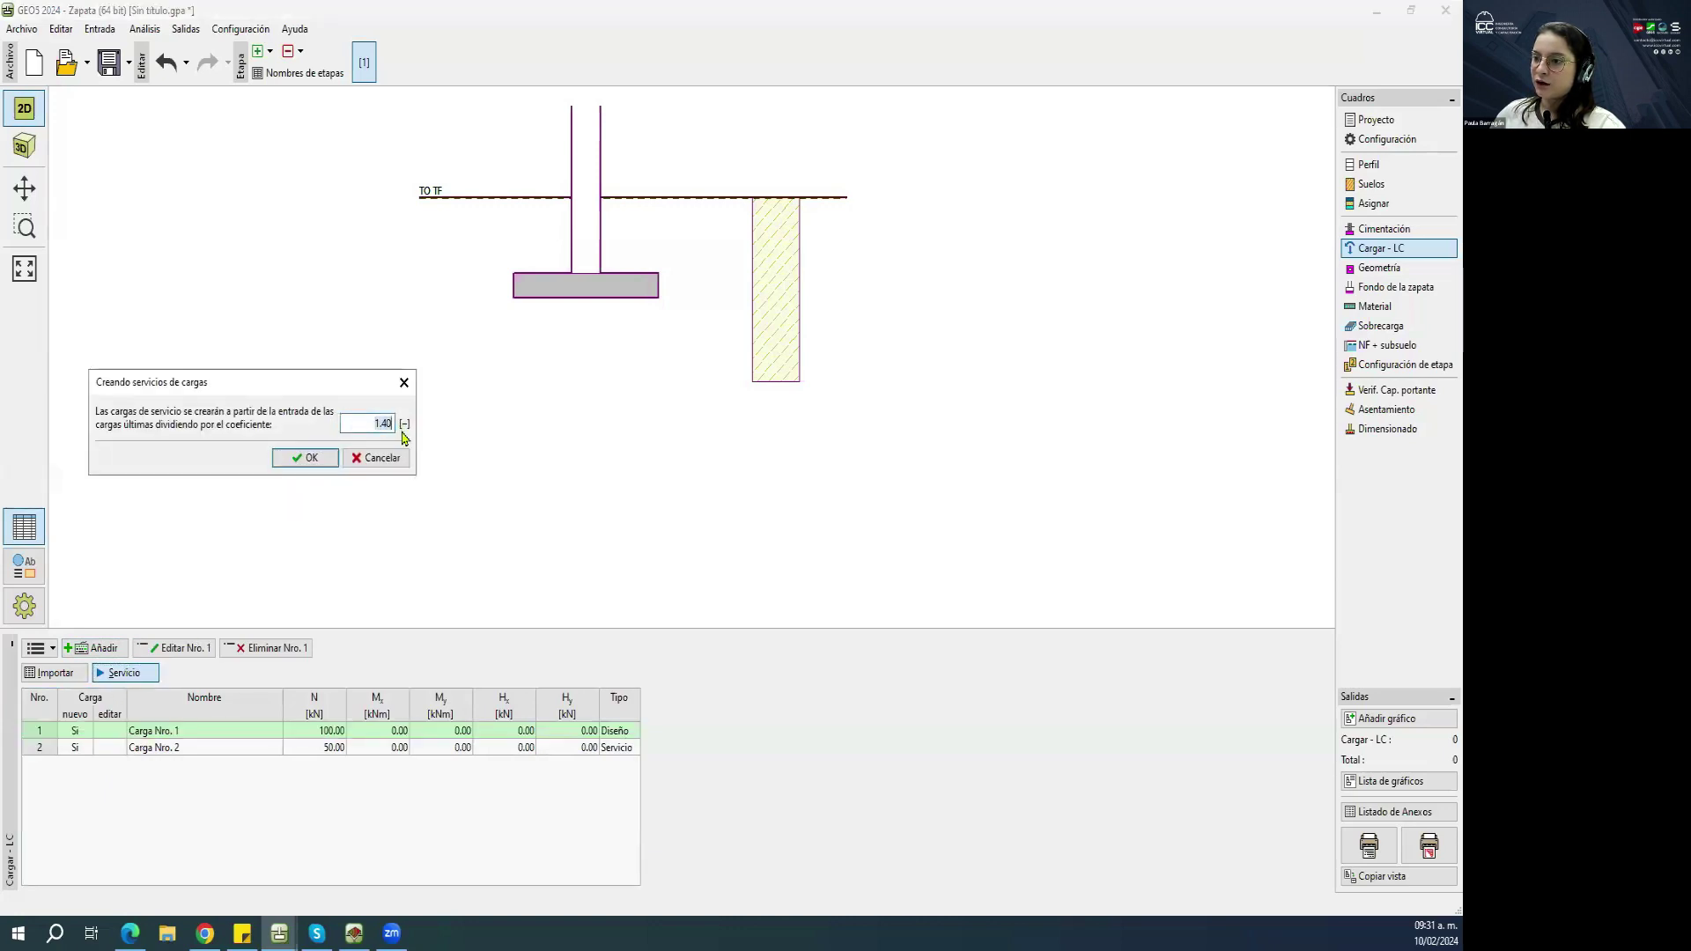
click(403, 382)
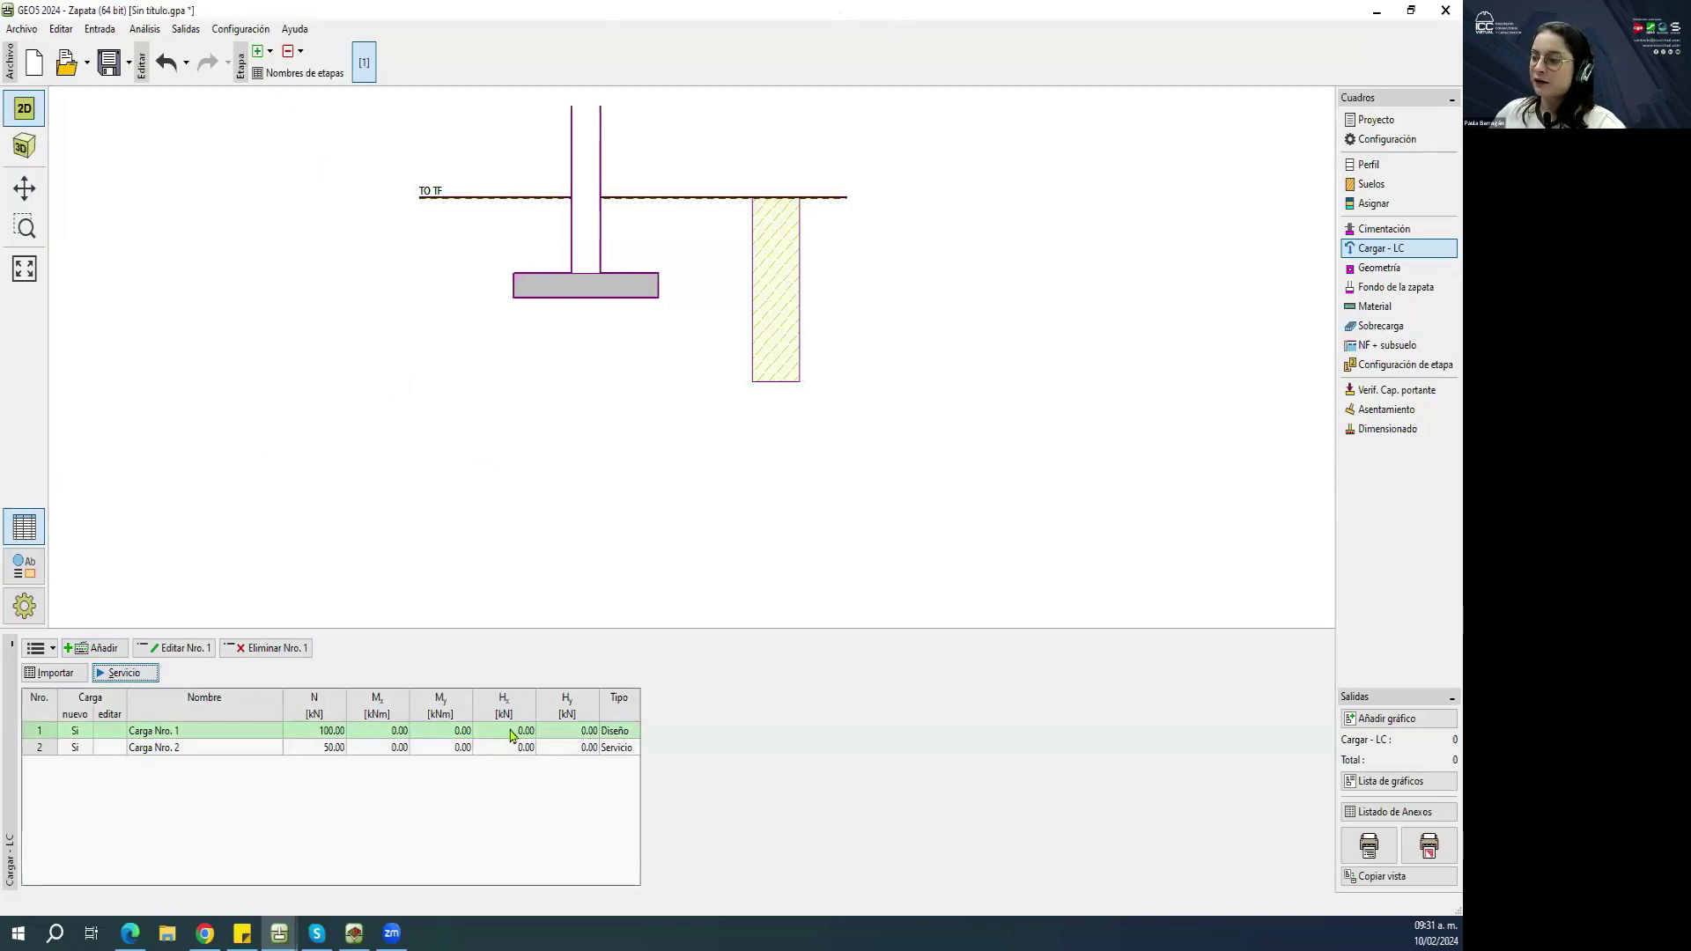
Set the footing's plan dimensions to x = 10 m and y = 10 m, and fit the footing in the view.
click(1392, 273)
scroll(854, 230, down, 1)
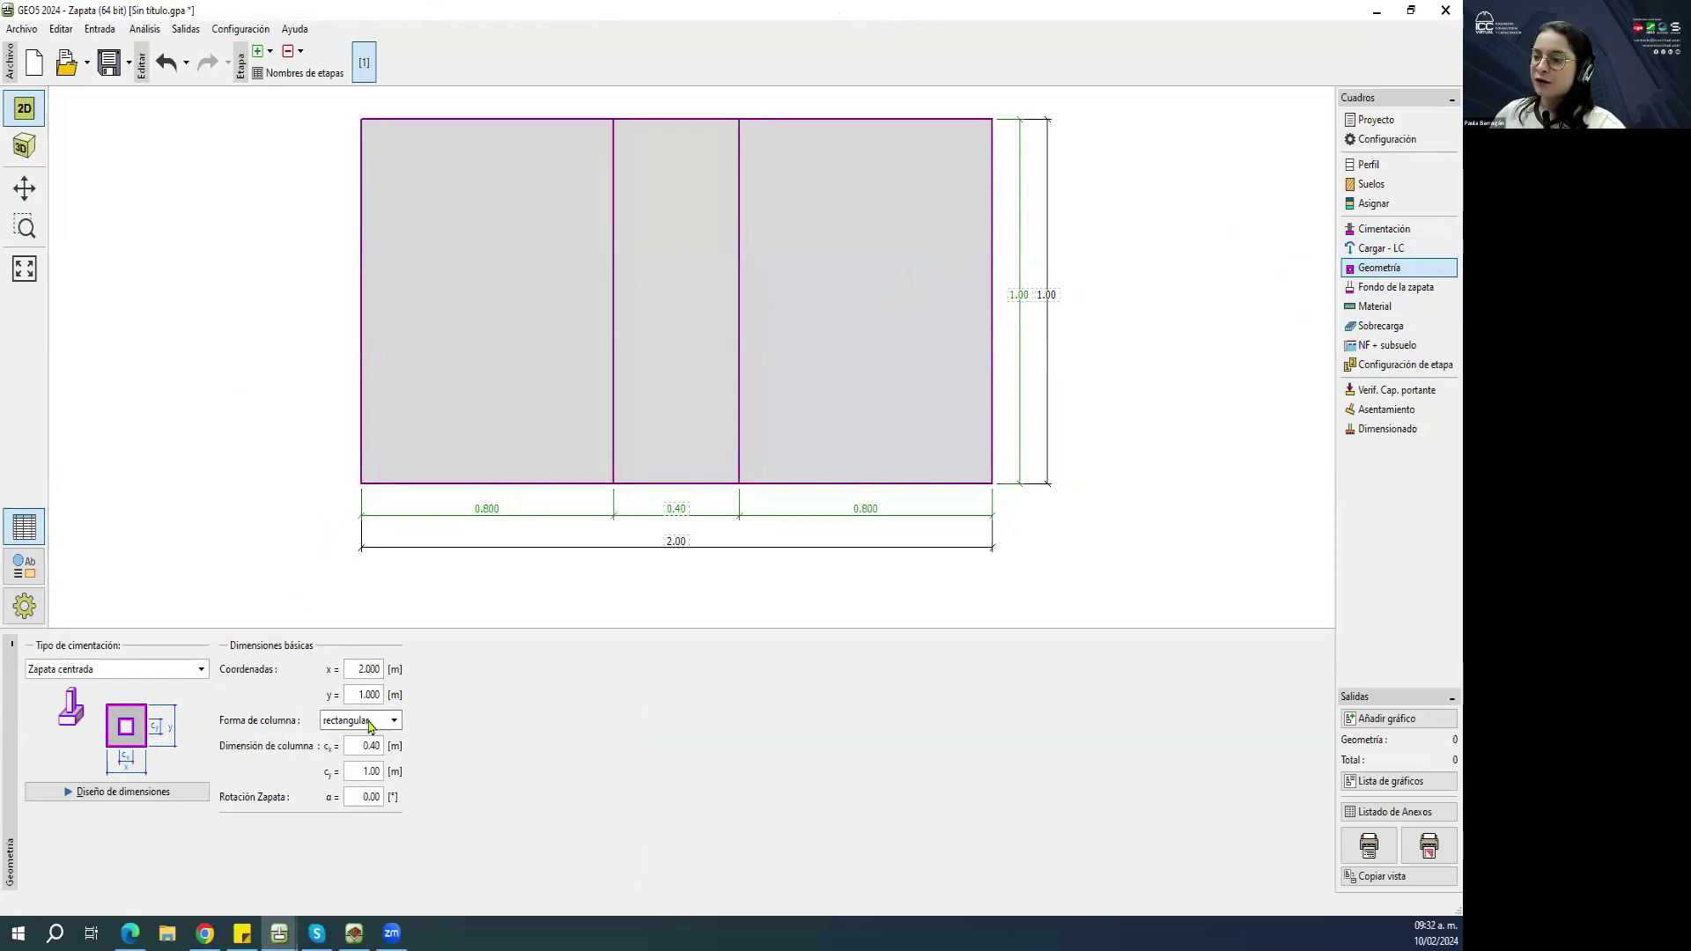
double_click(359, 670)
text(10)
key(Tab)
text(10)
key(Tab)
key(Tab)
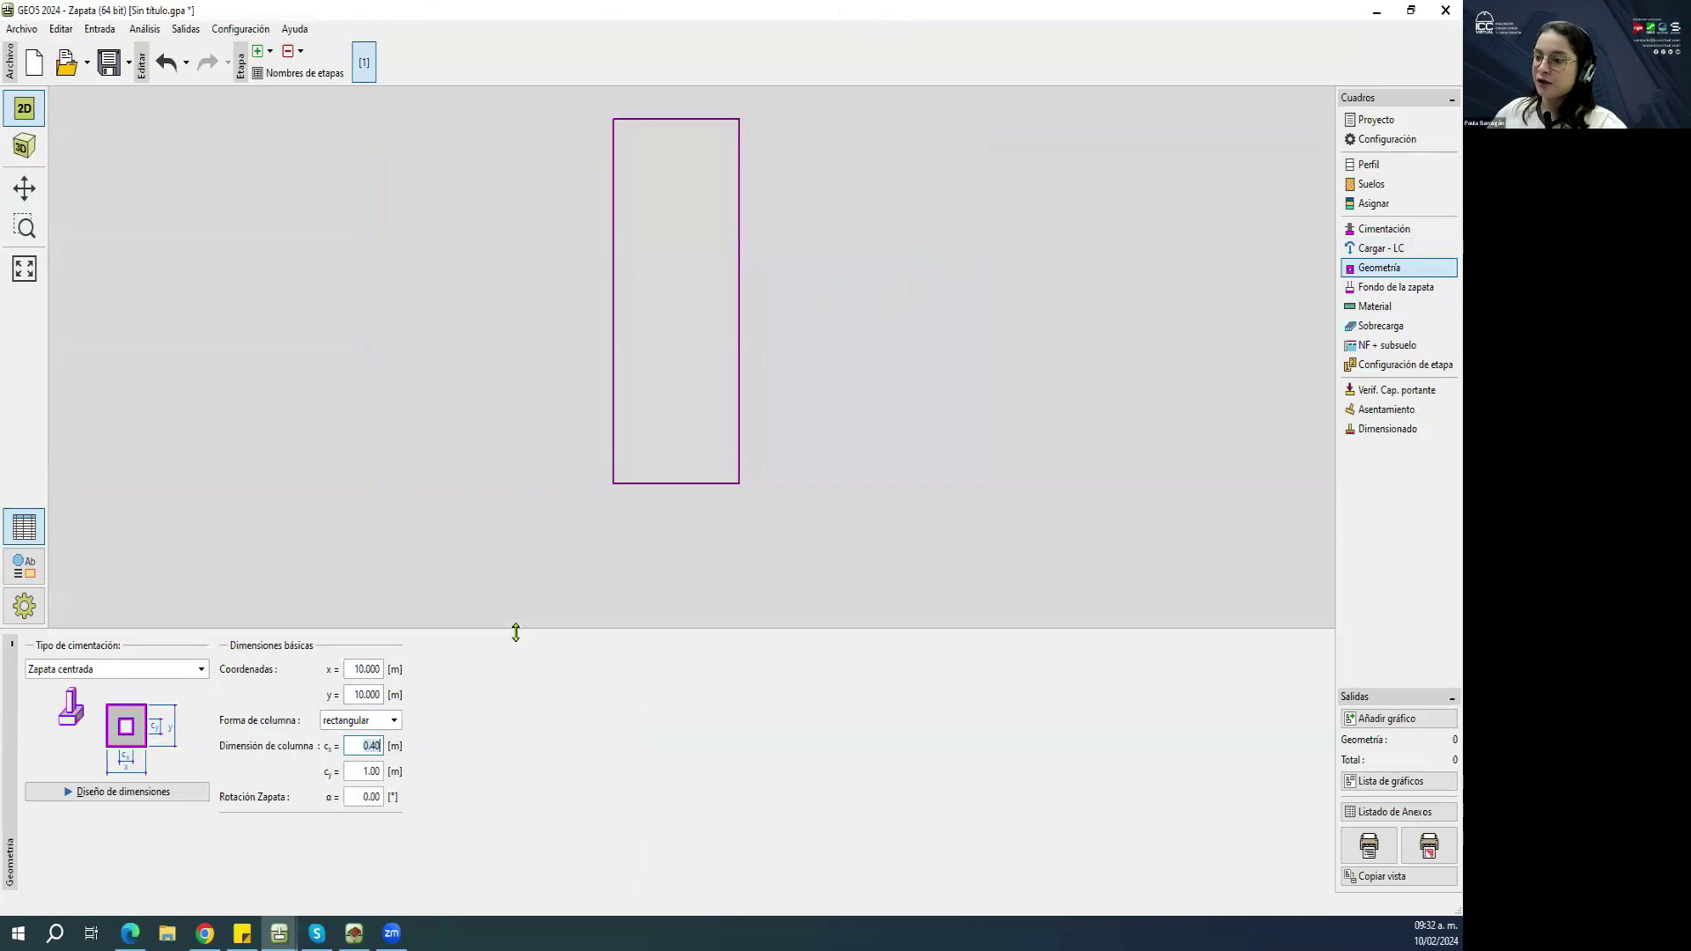
click(24, 269)
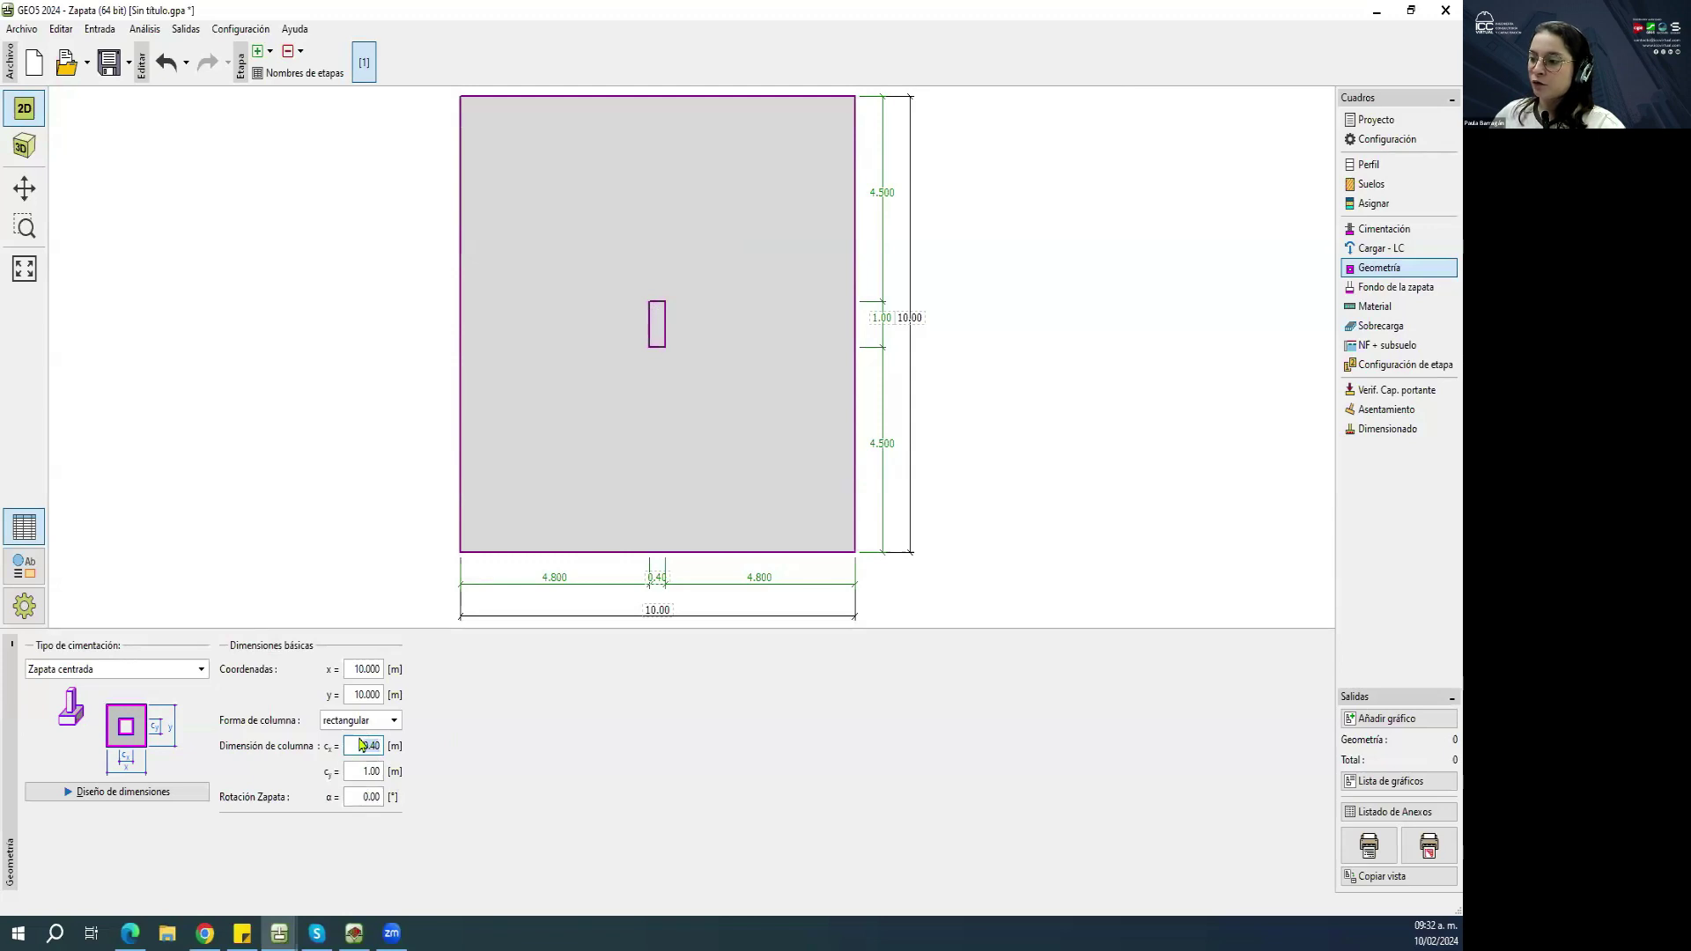
Set the rectangular column's dimensions to 10 m in both the x and y directions.
text(10)
key(Tab)
text(10)
key(Tab)
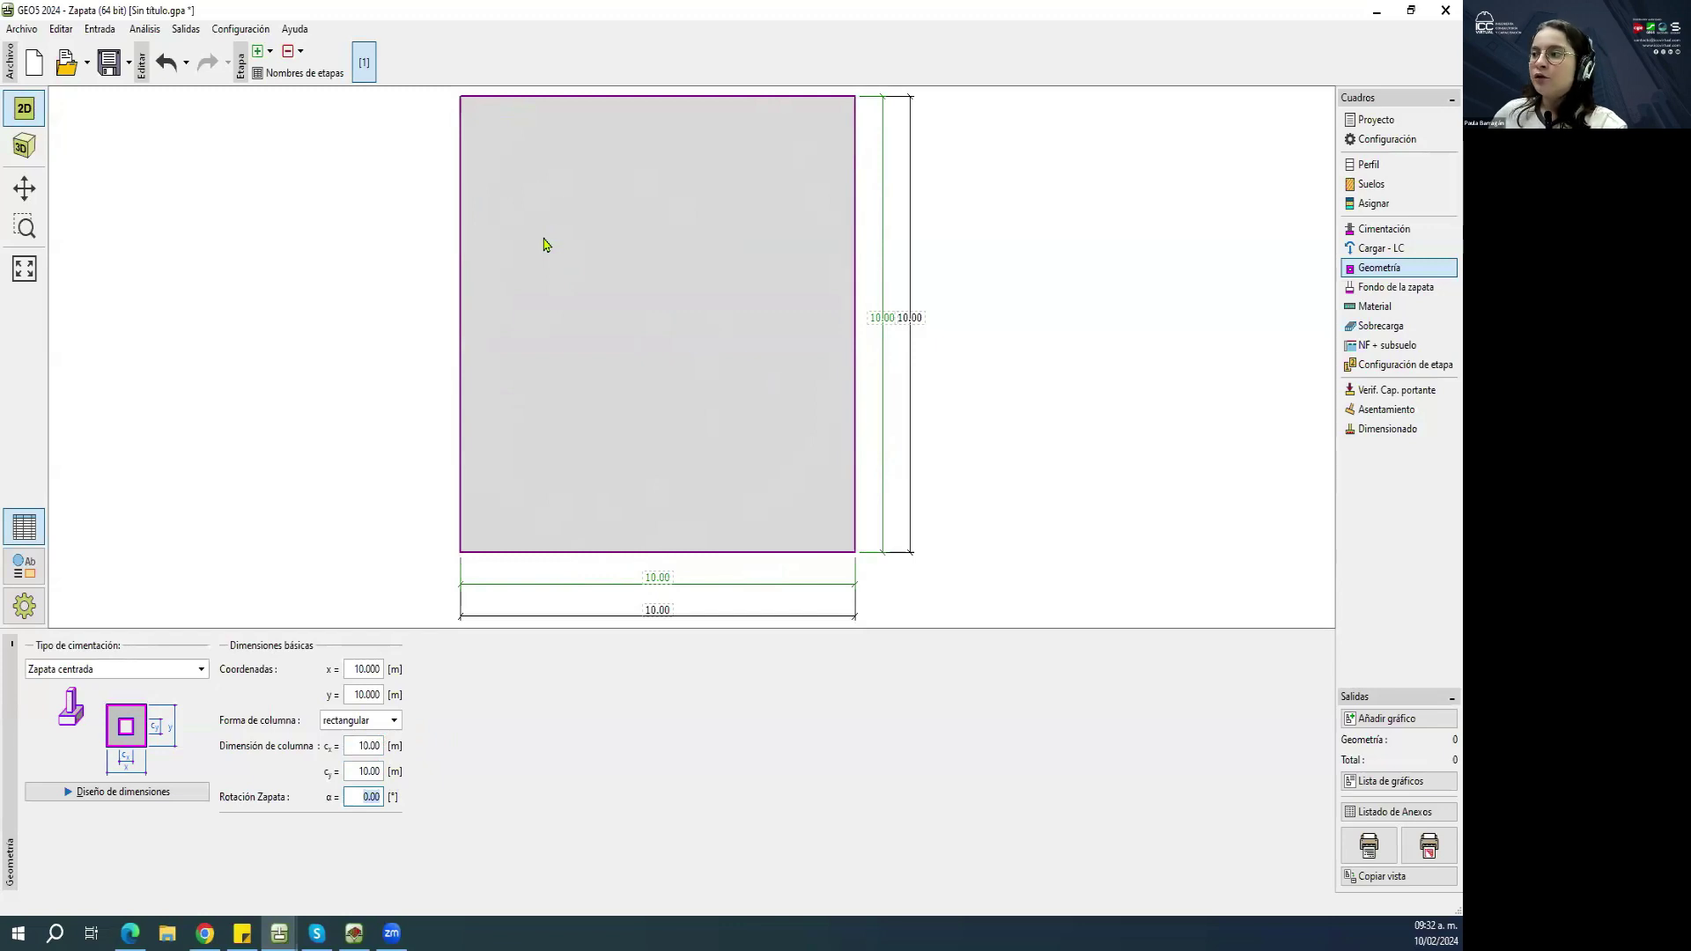
Try defining the footing bottom through base-soil contact parameters, using the base-soil friction angle.
click(1371, 287)
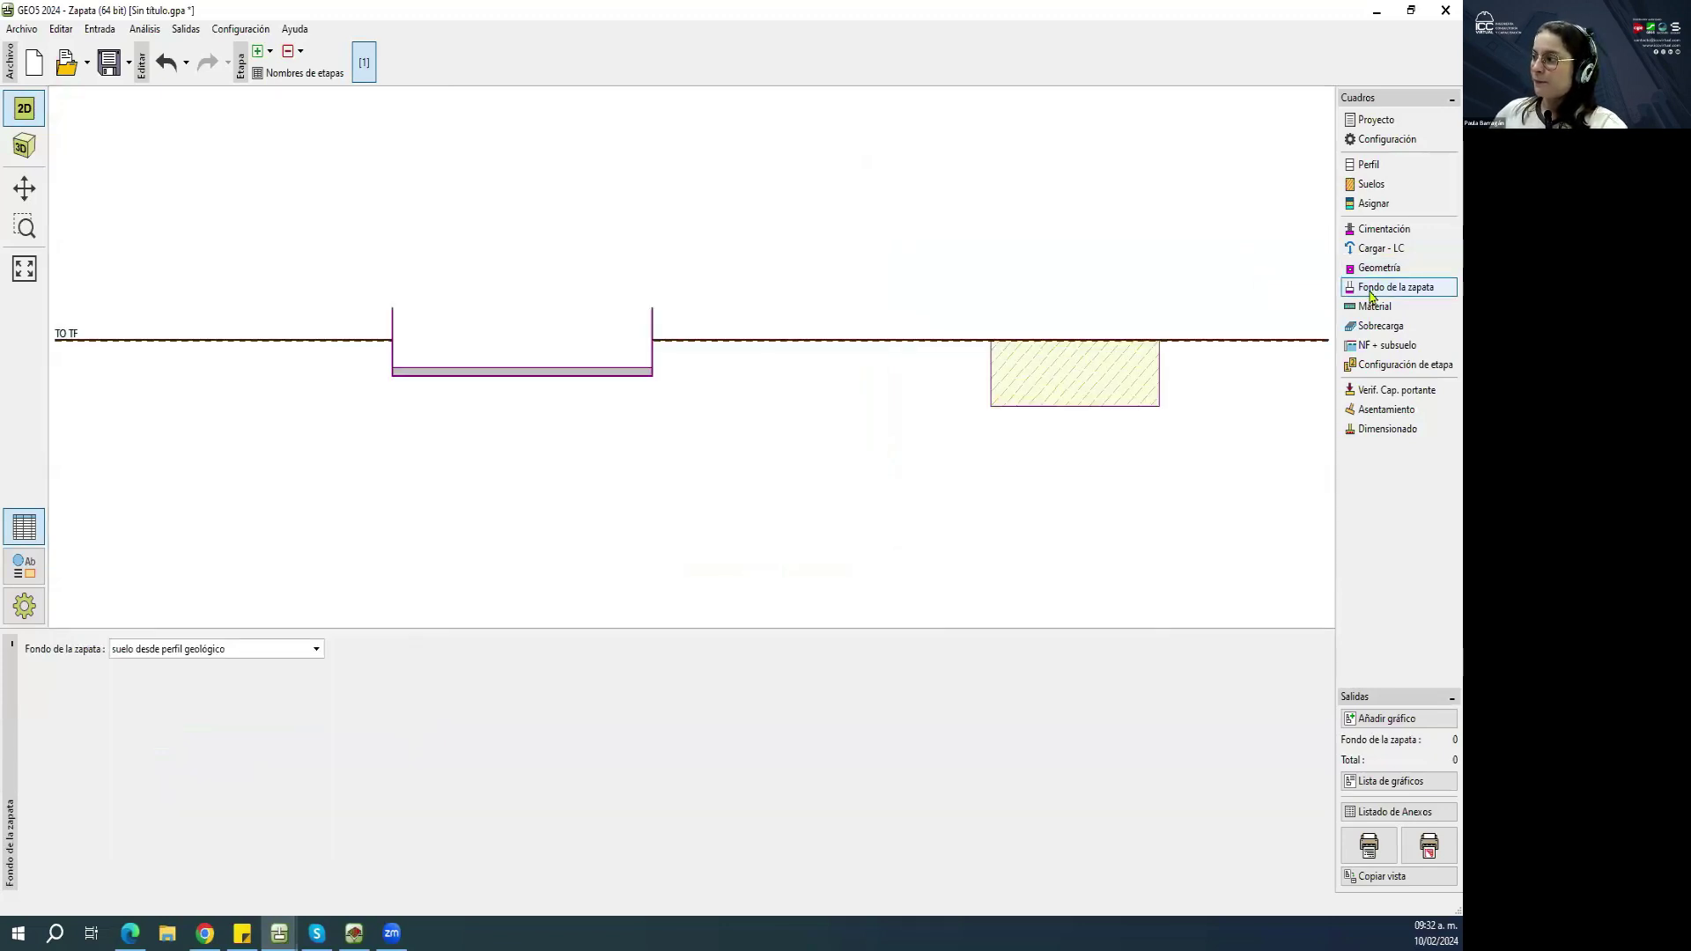
scroll(420, 427, down, 1)
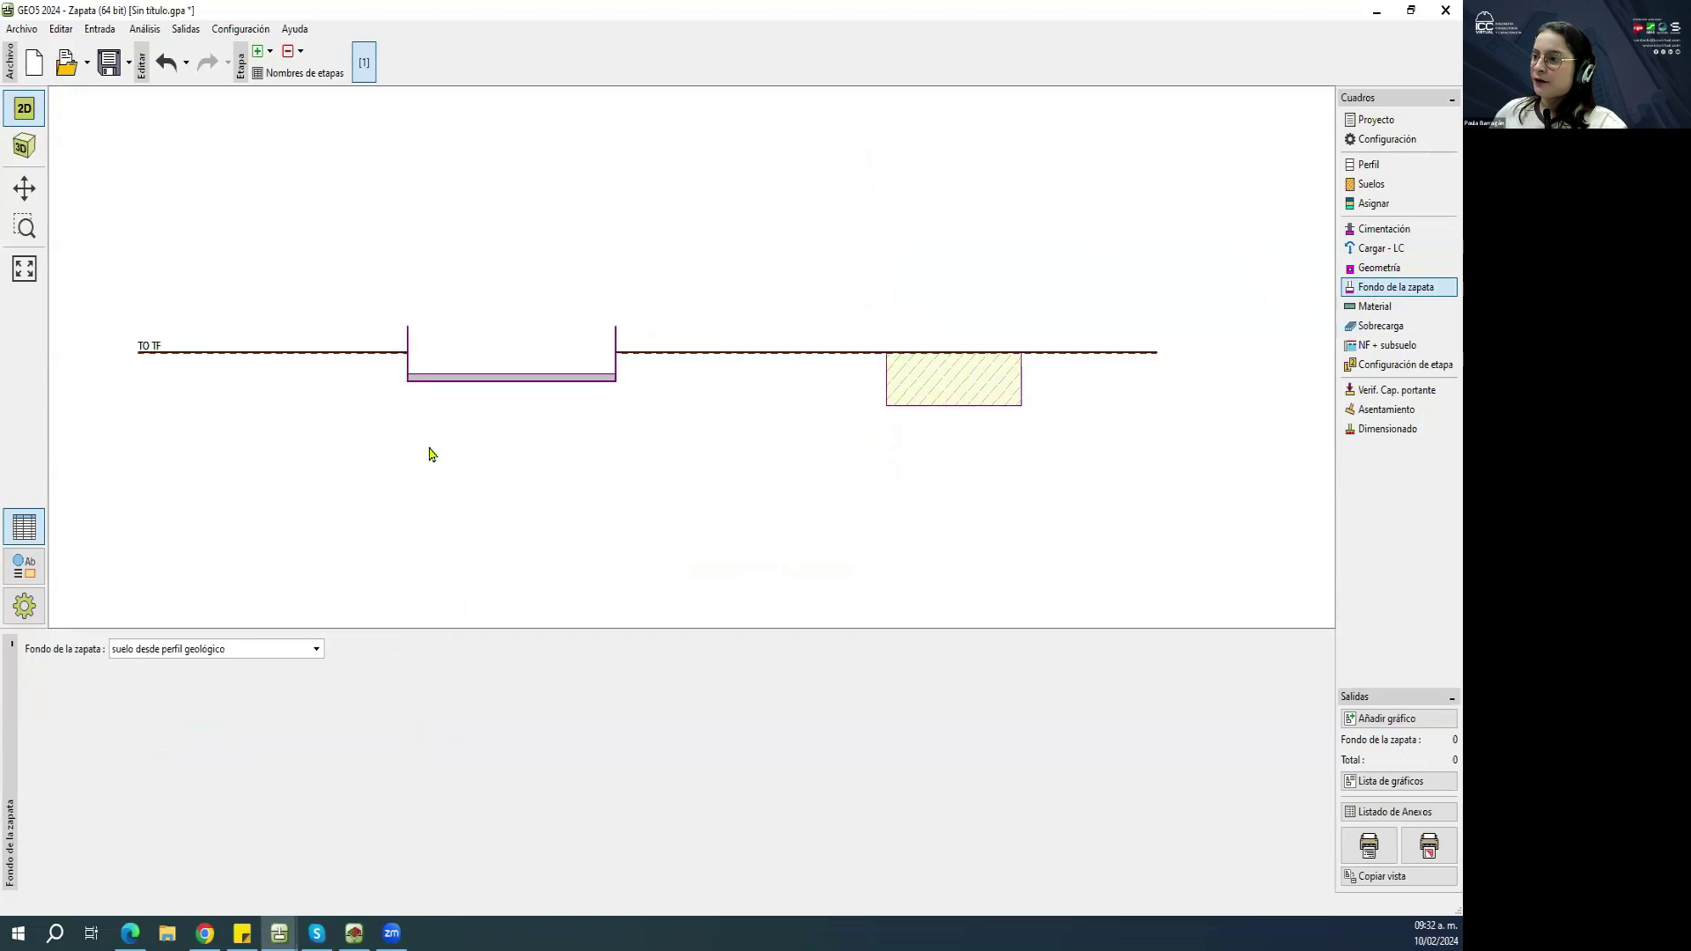
click(206, 657)
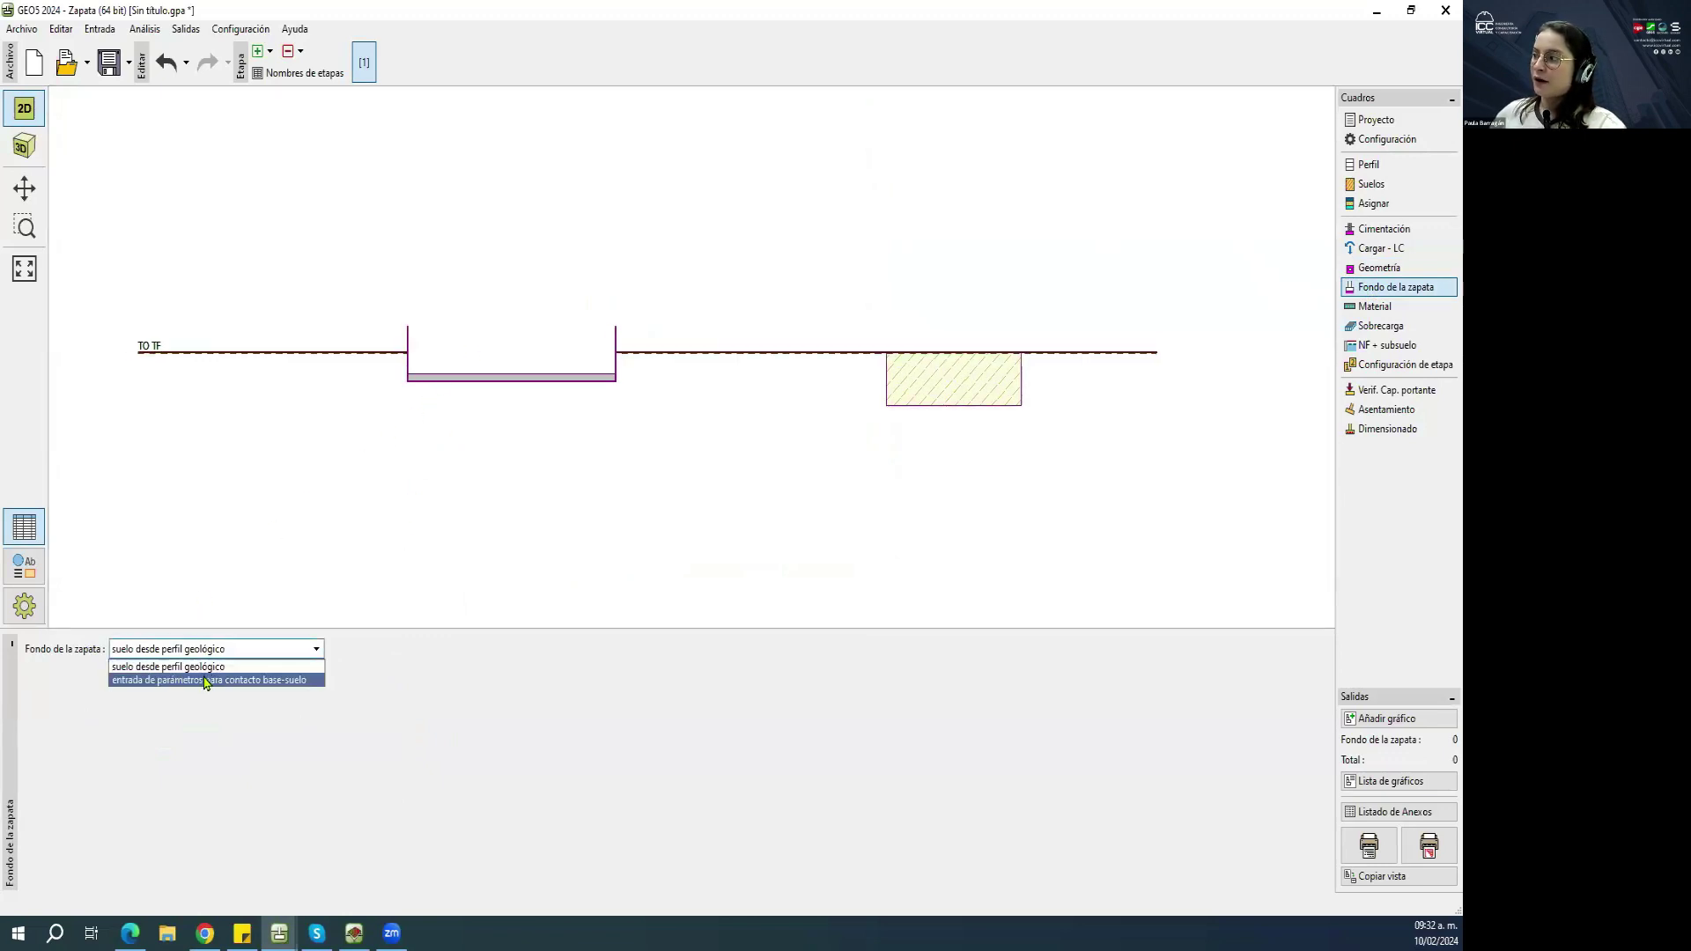
click(214, 681)
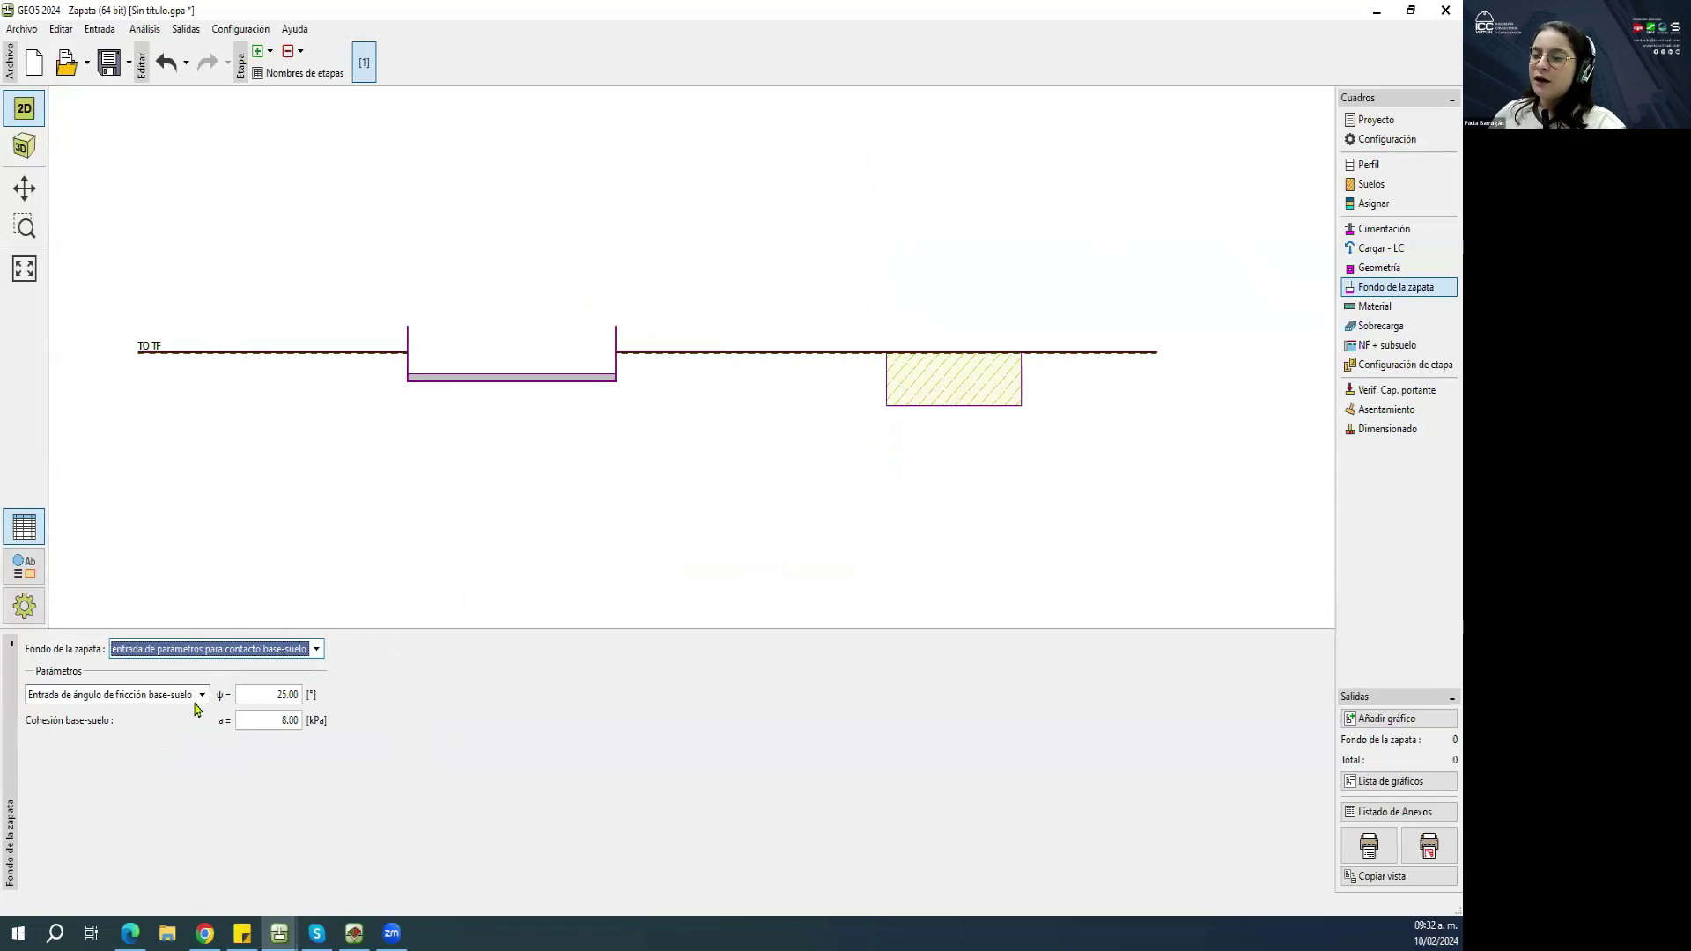
click(196, 698)
click(175, 709)
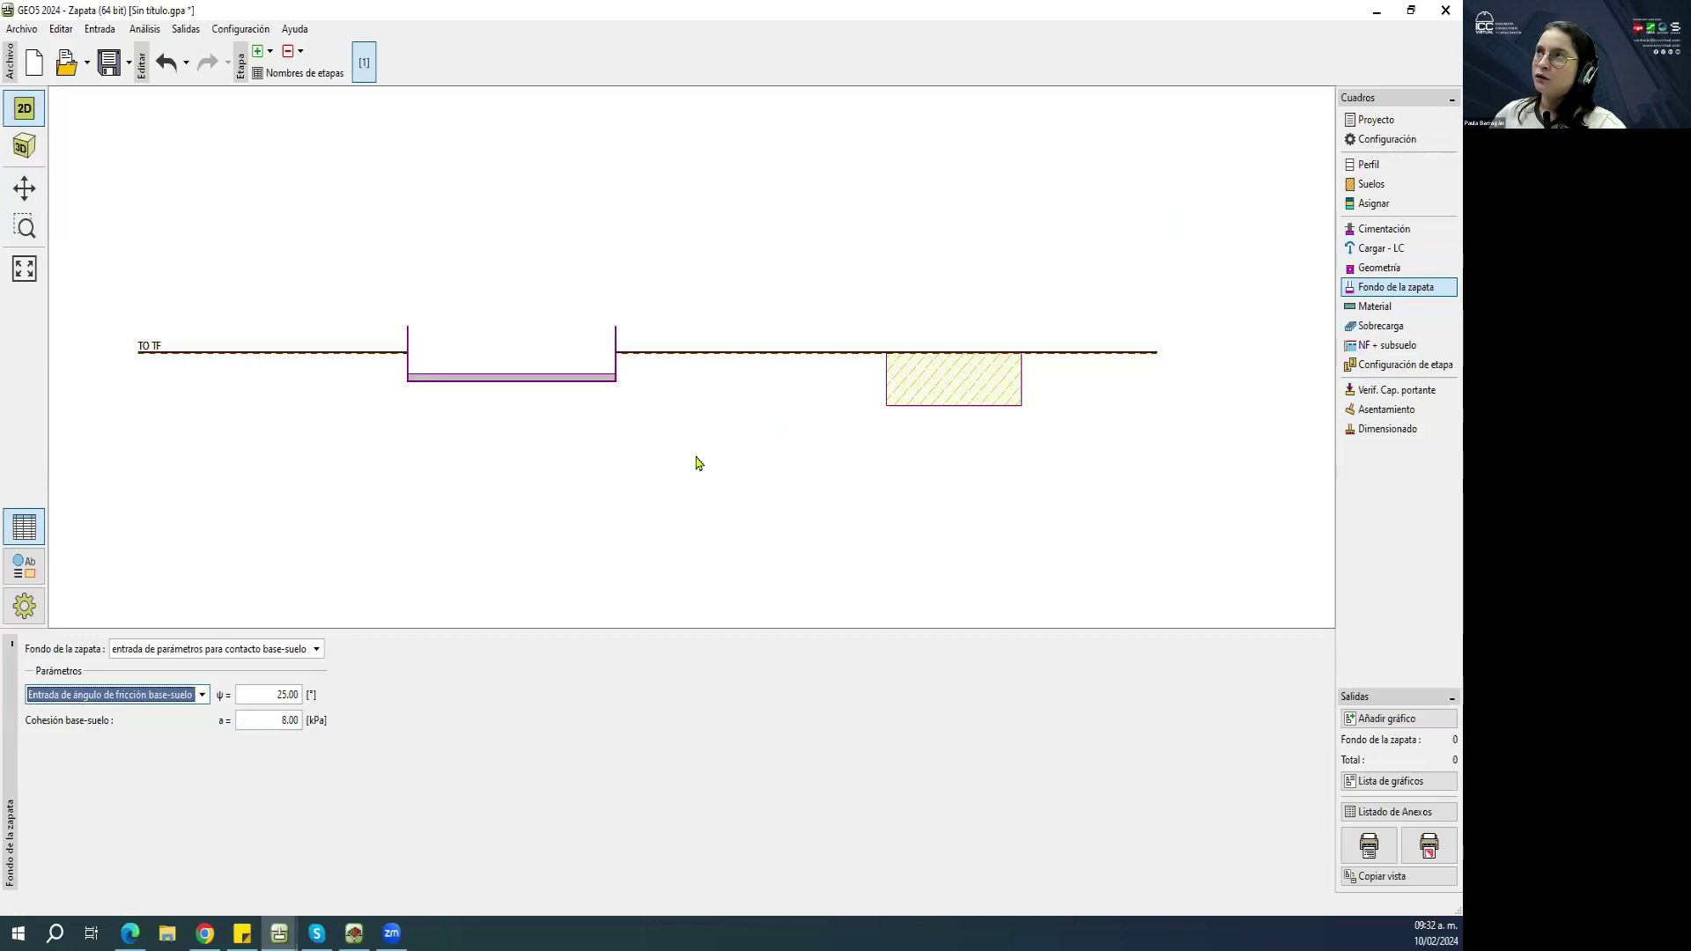
Review the friction input options for the base-soil contact and return the footing bottom to suelo desde perfil geológico.
click(181, 697)
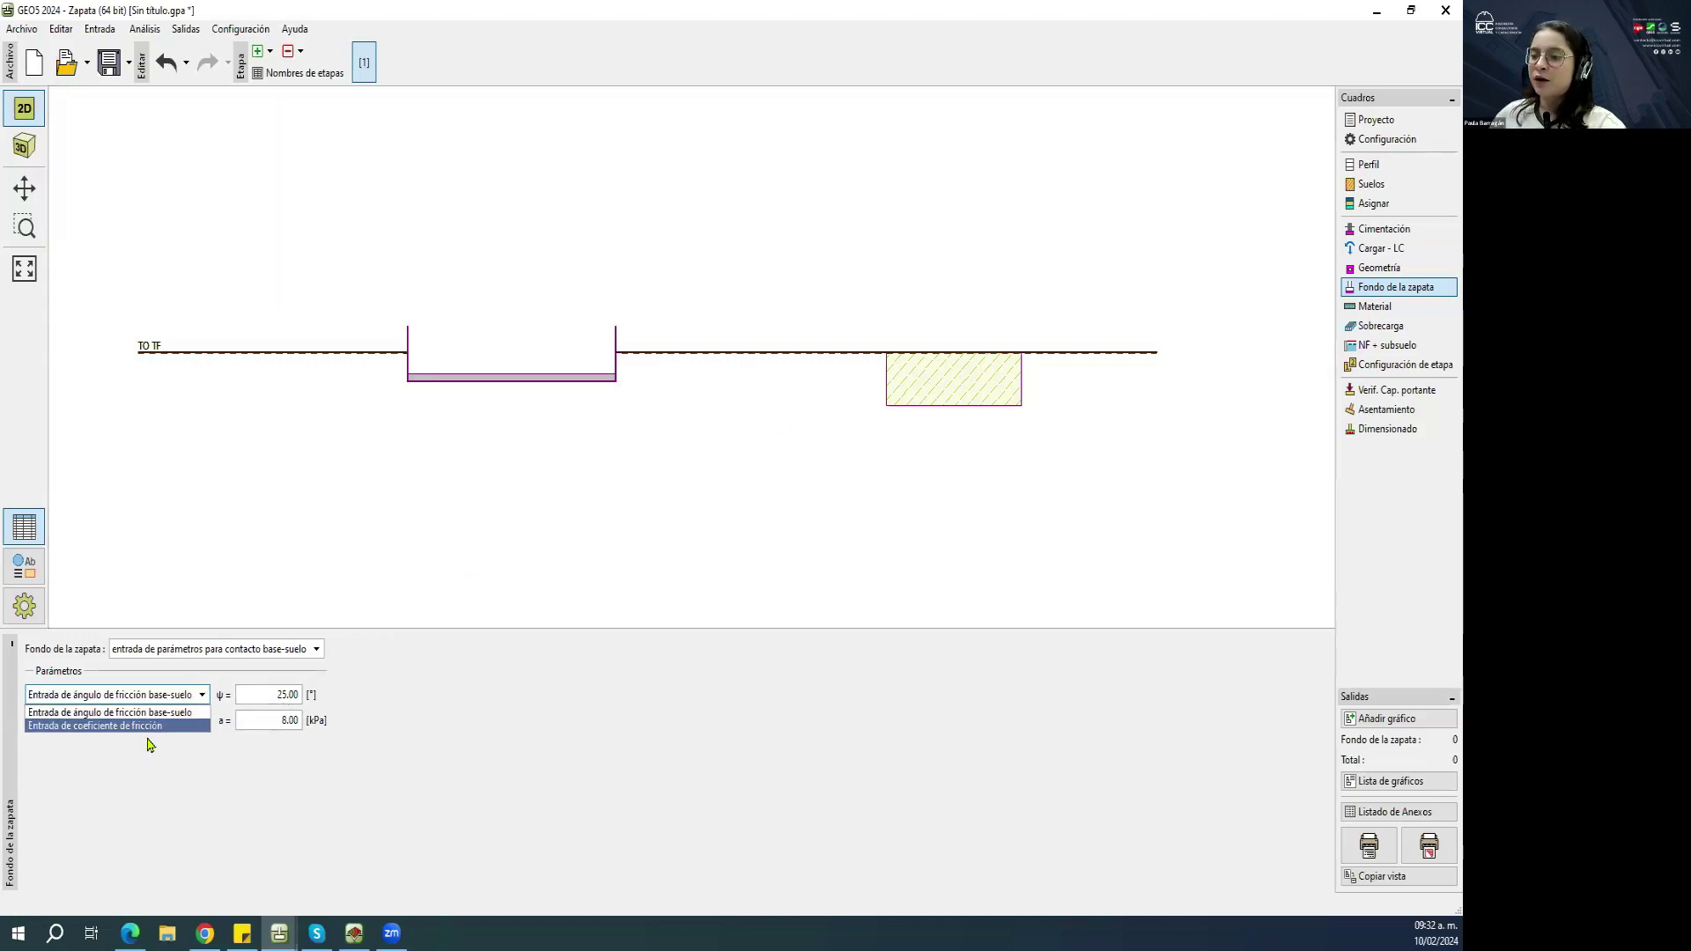
click(171, 710)
key(Tab)
key(Tab)
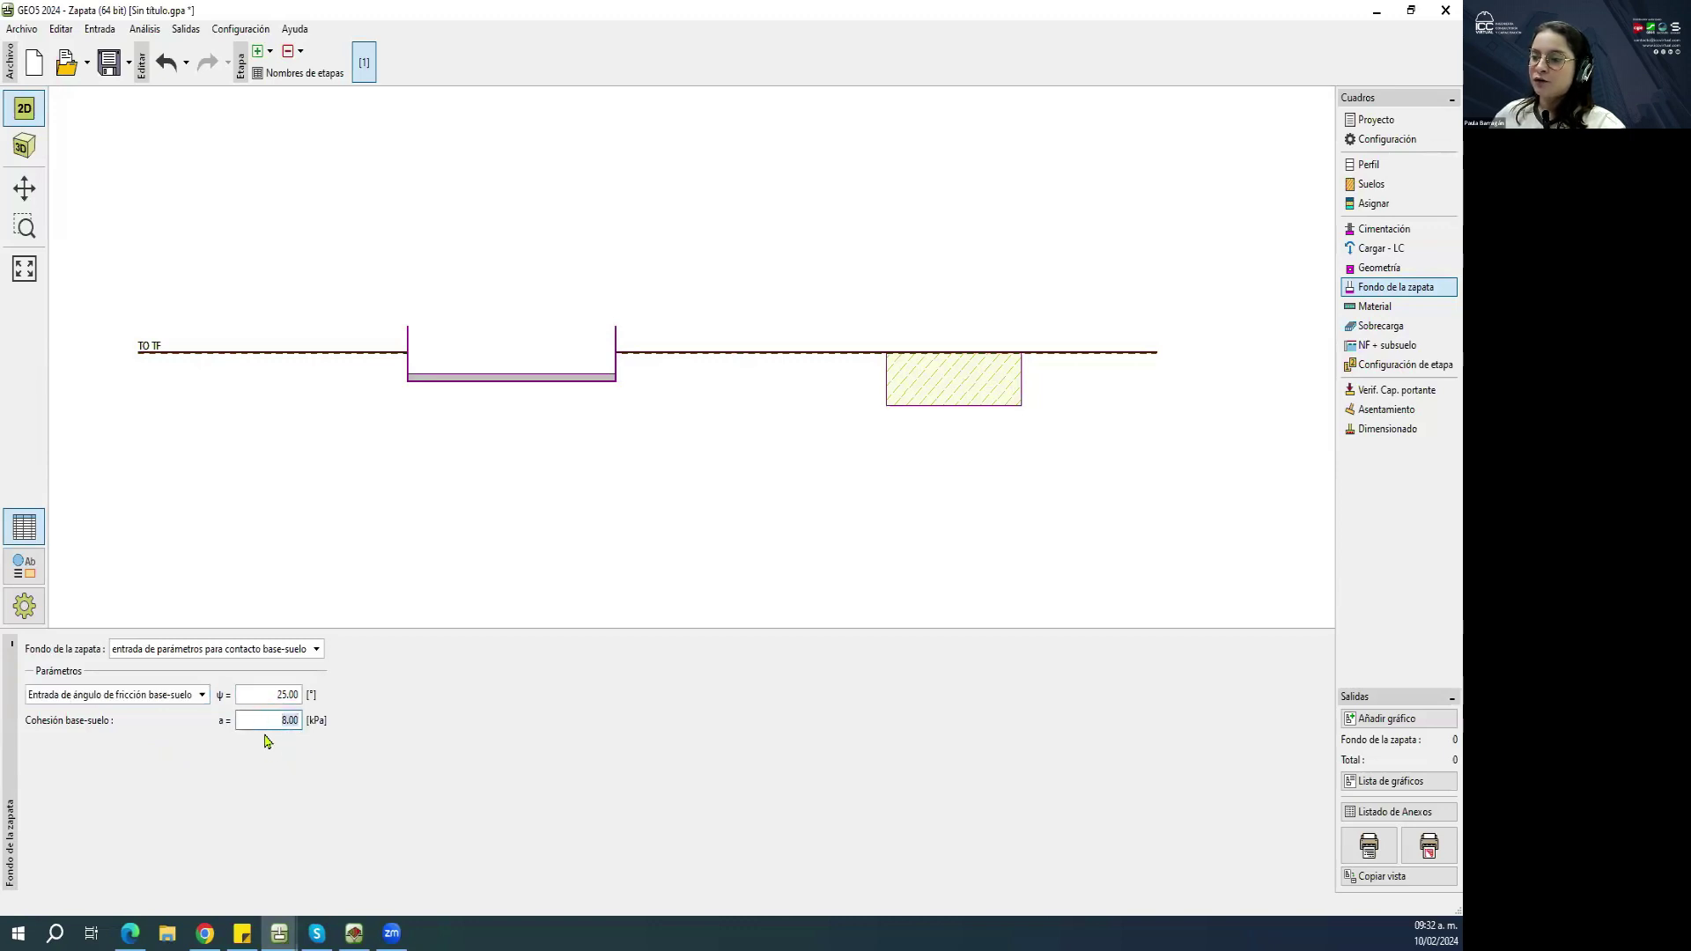
click(201, 696)
click(194, 710)
click(205, 651)
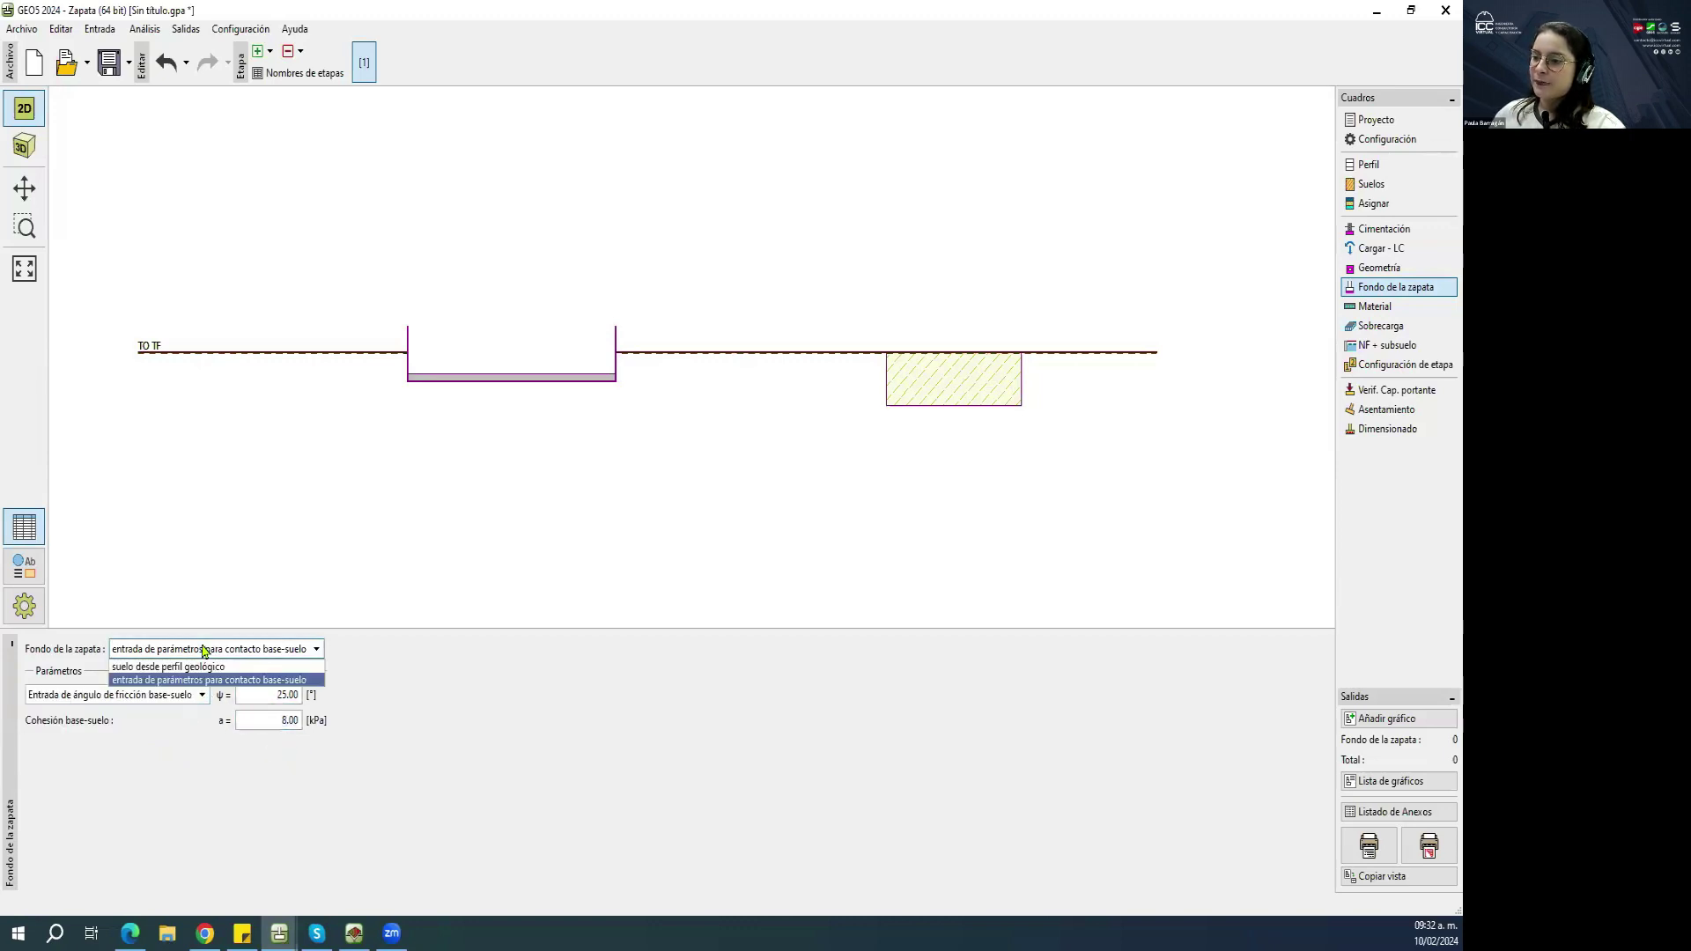
click(200, 667)
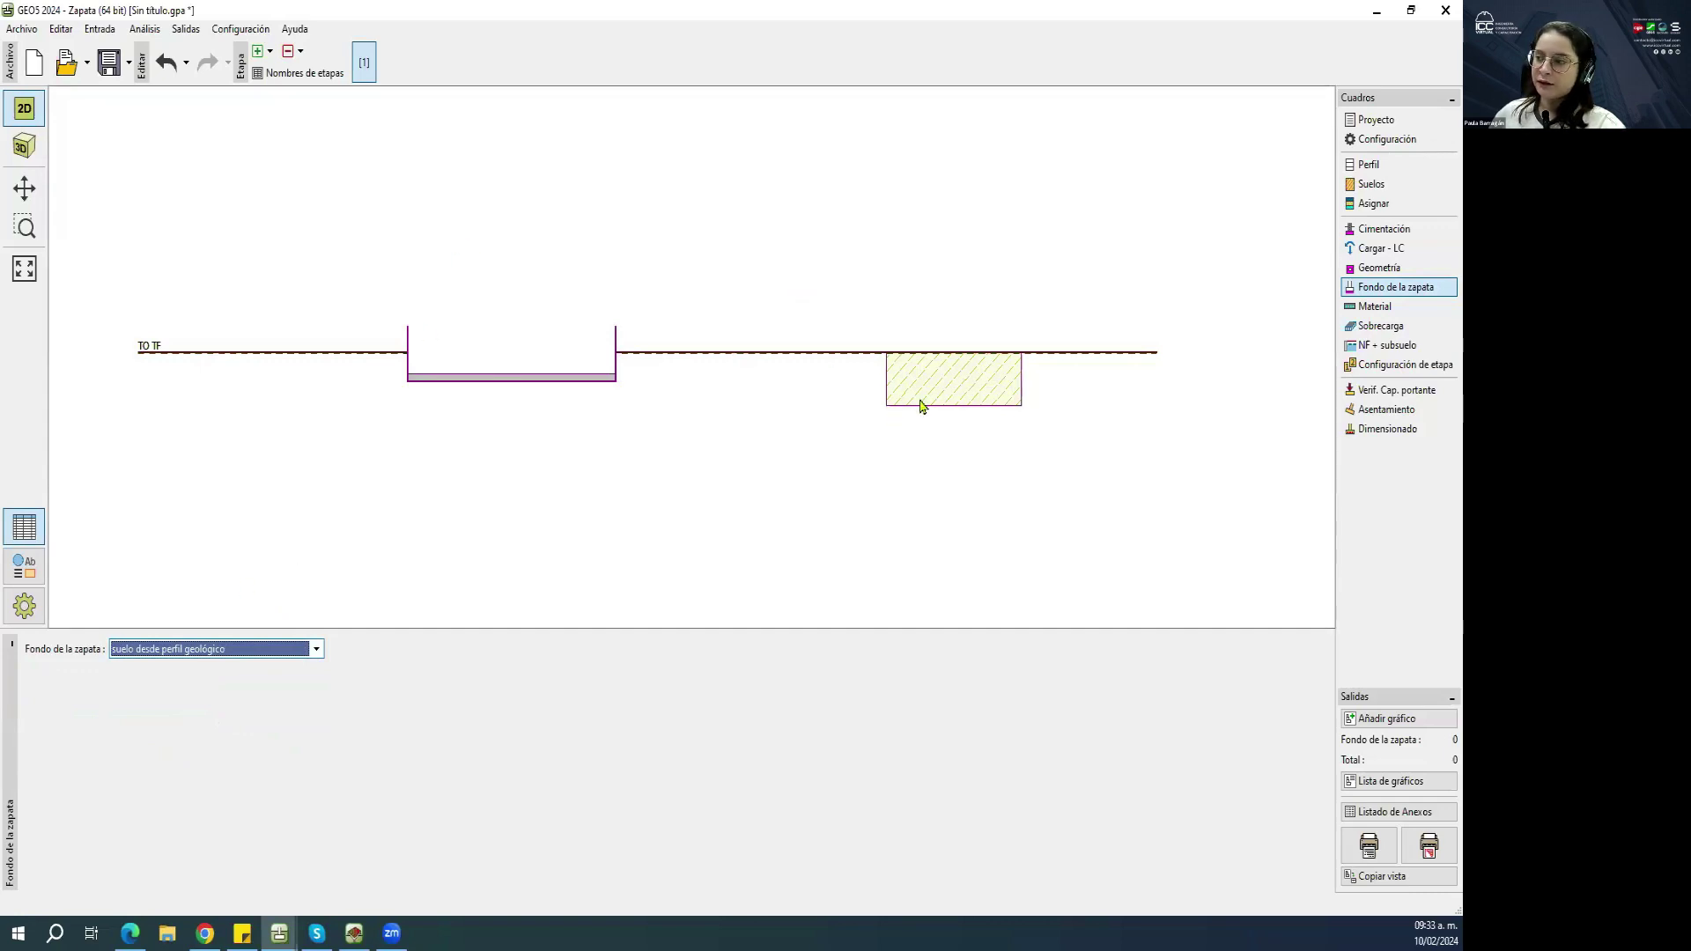
Review the footing's material settings, including the concrete's properties, and the surcharge input table, without making changes.
click(1374, 306)
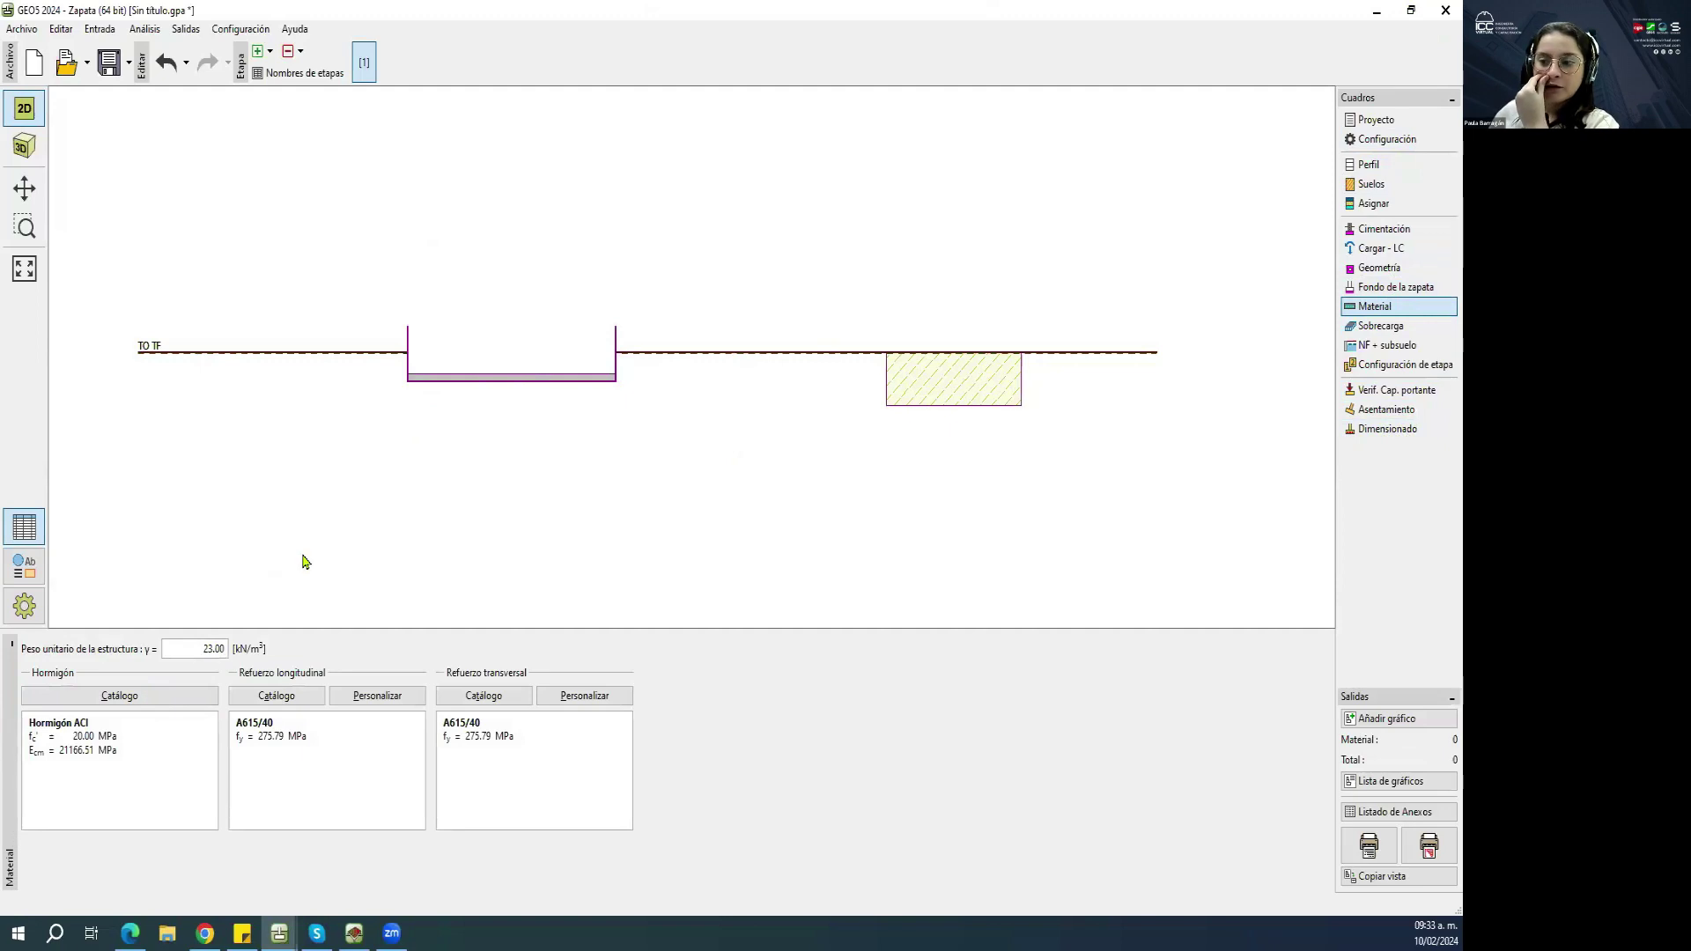
click(159, 695)
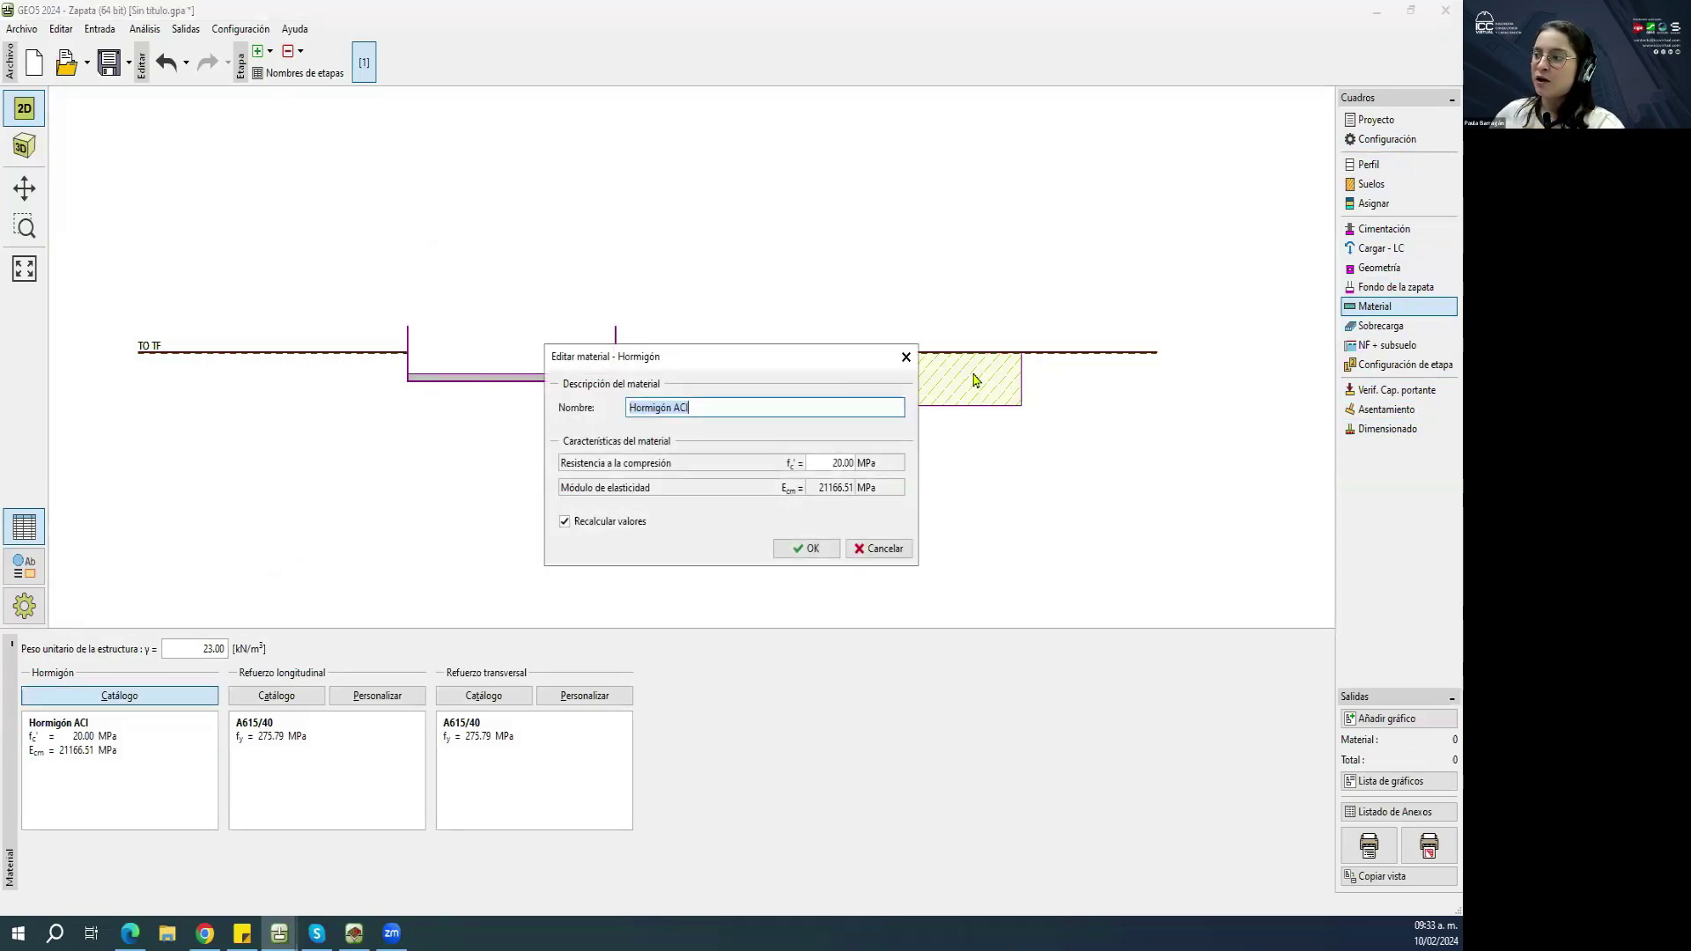
click(905, 357)
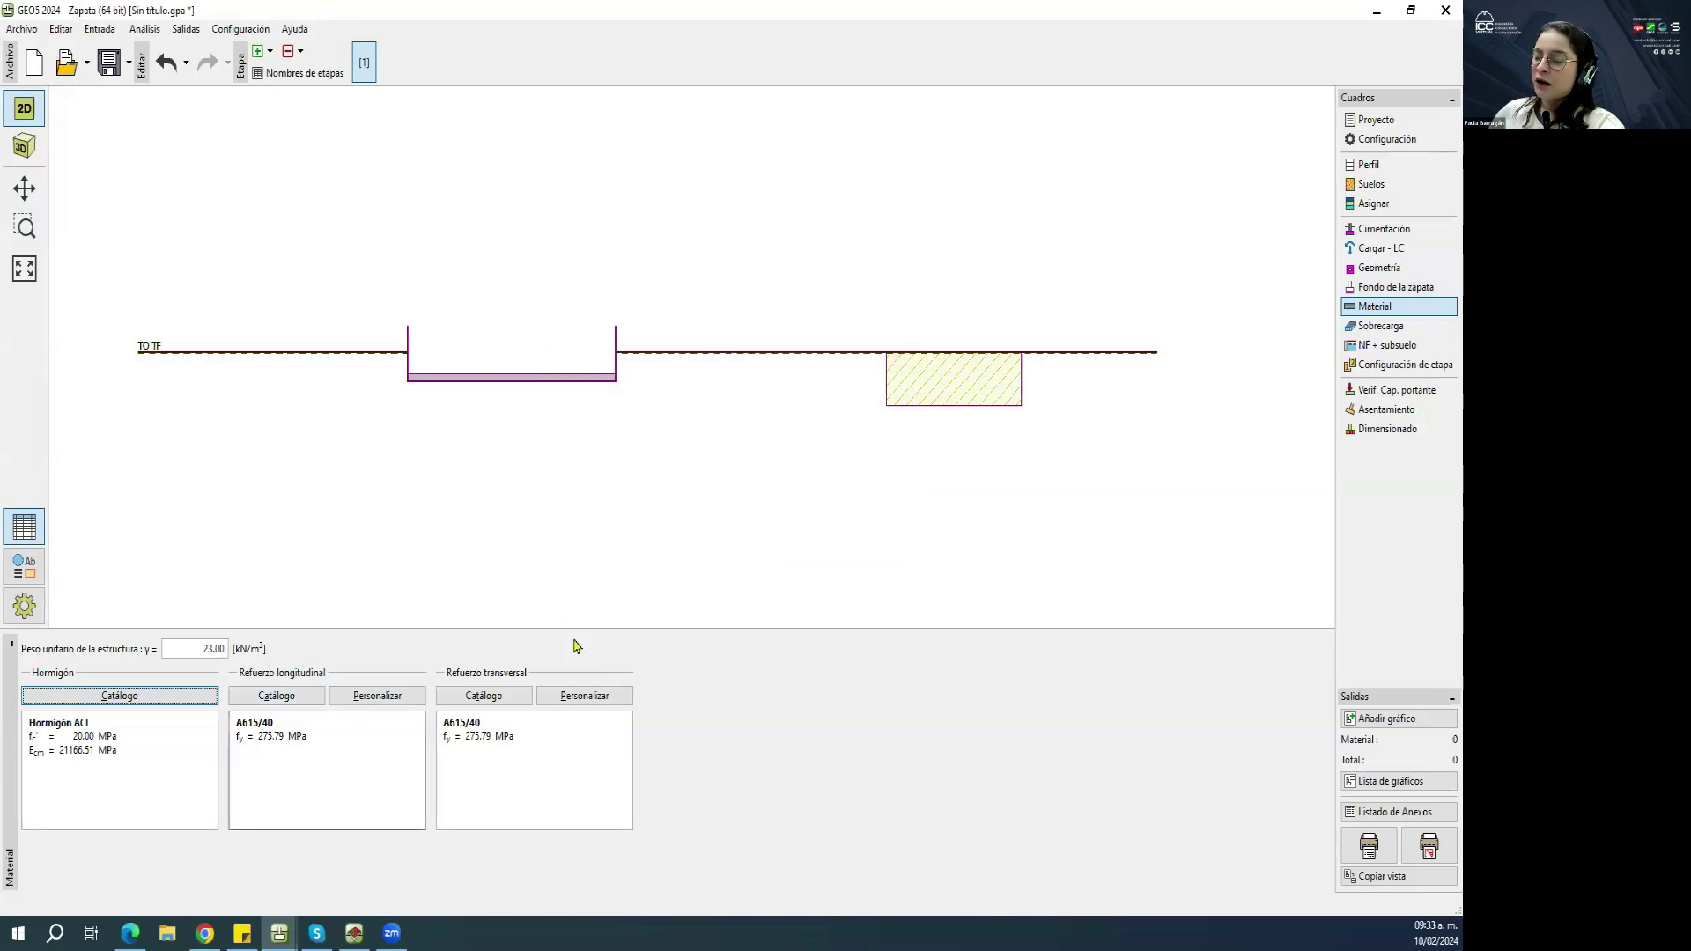
click(1383, 328)
scroll(981, 411, down, 2)
drag(981, 411, 814, 381)
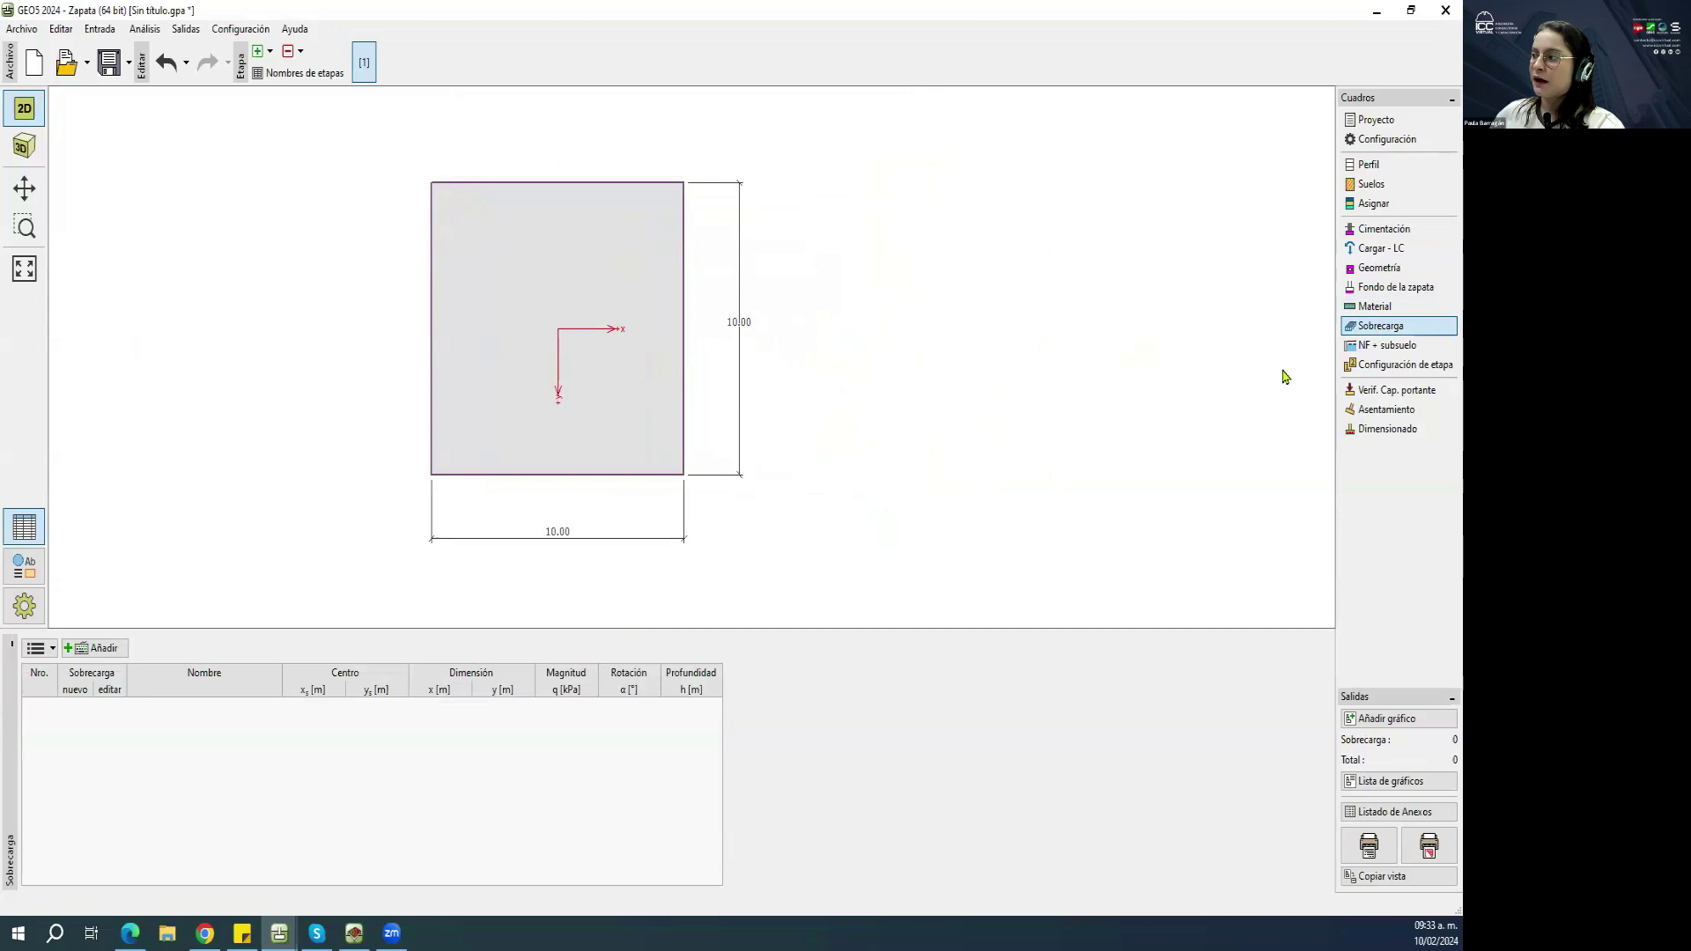
Try the groundwater and incompressible-subsoil options for the footing, leaving both disabled.
click(1385, 355)
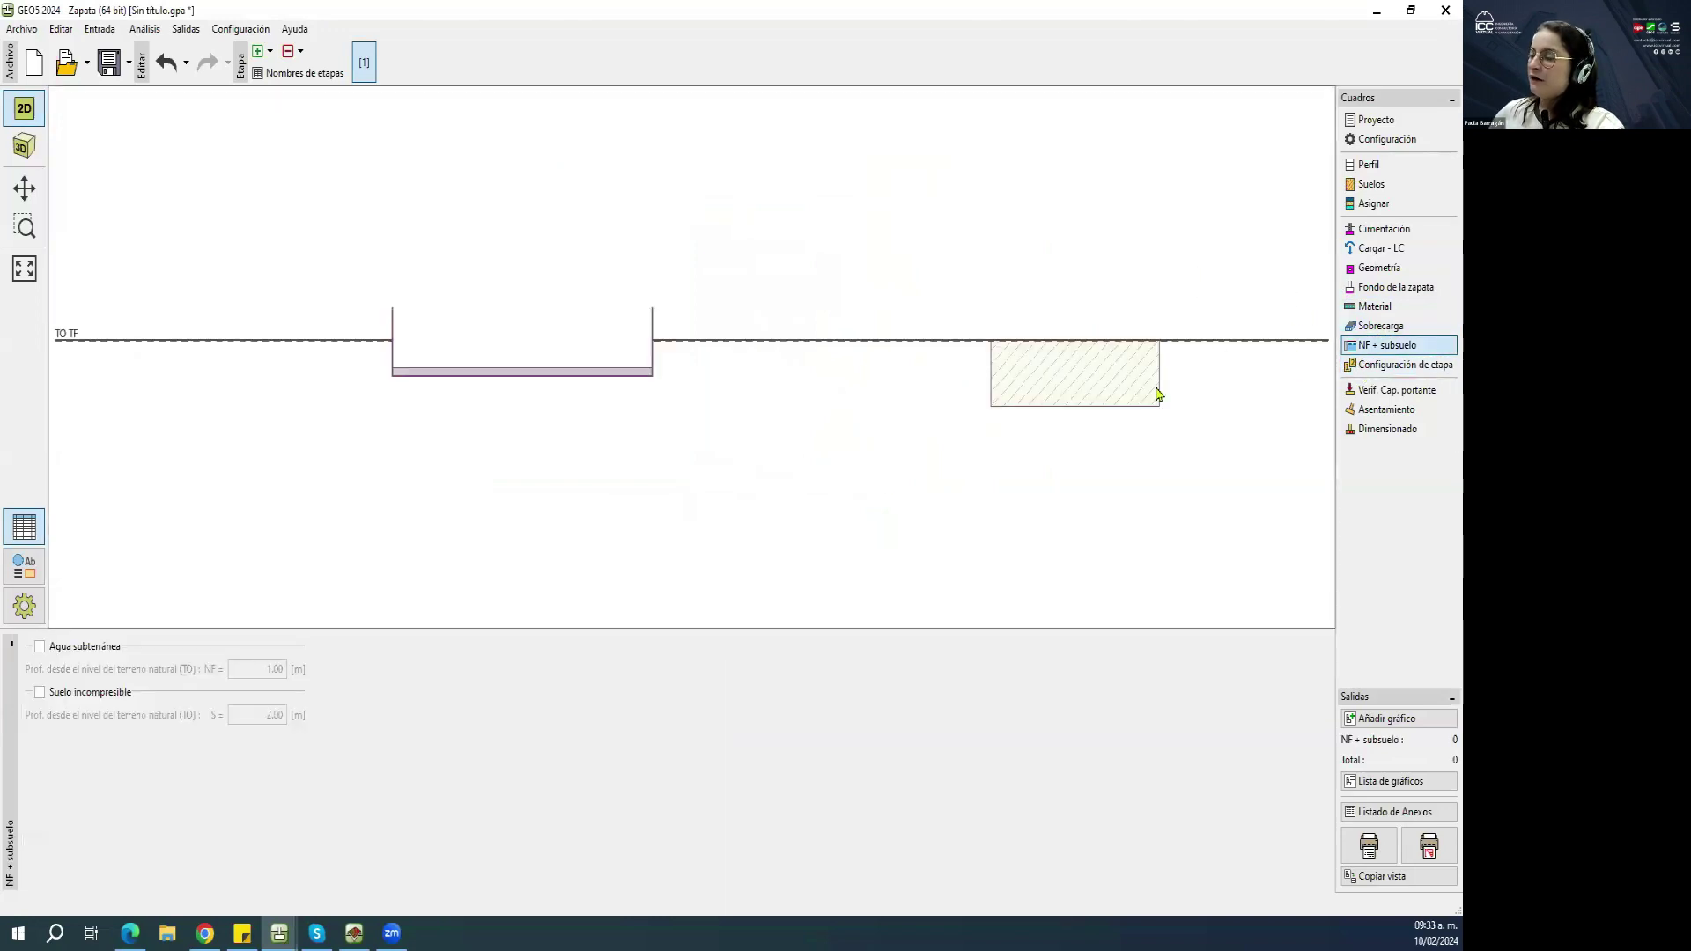
click(53, 650)
click(49, 650)
click(35, 693)
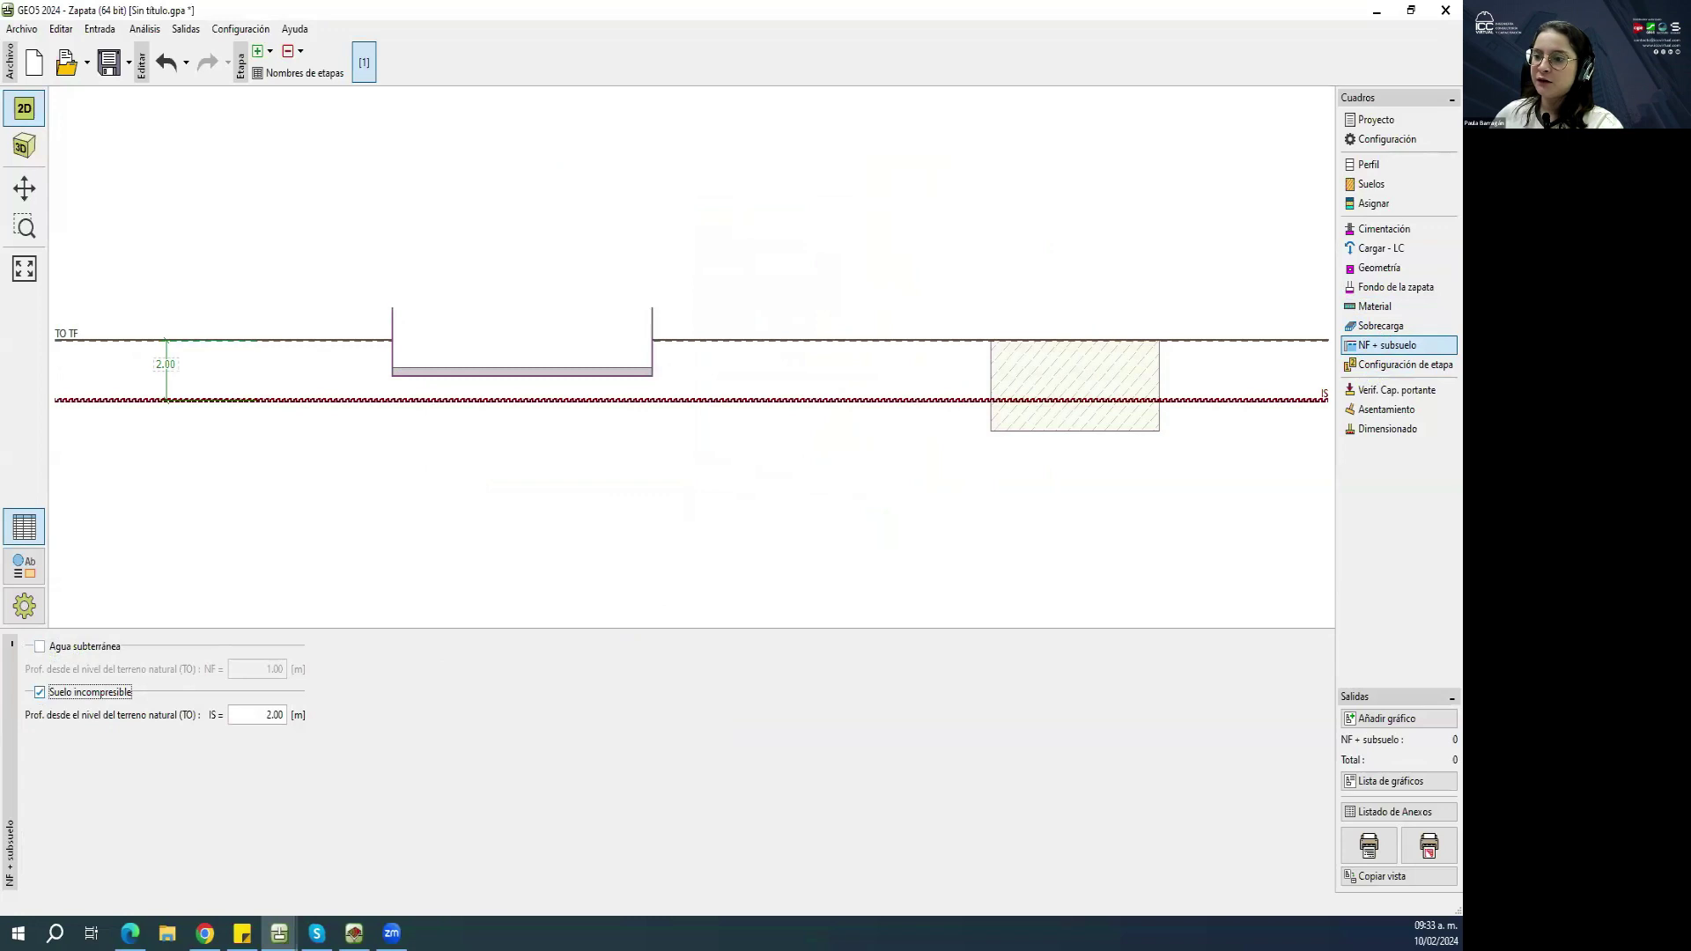
click(39, 693)
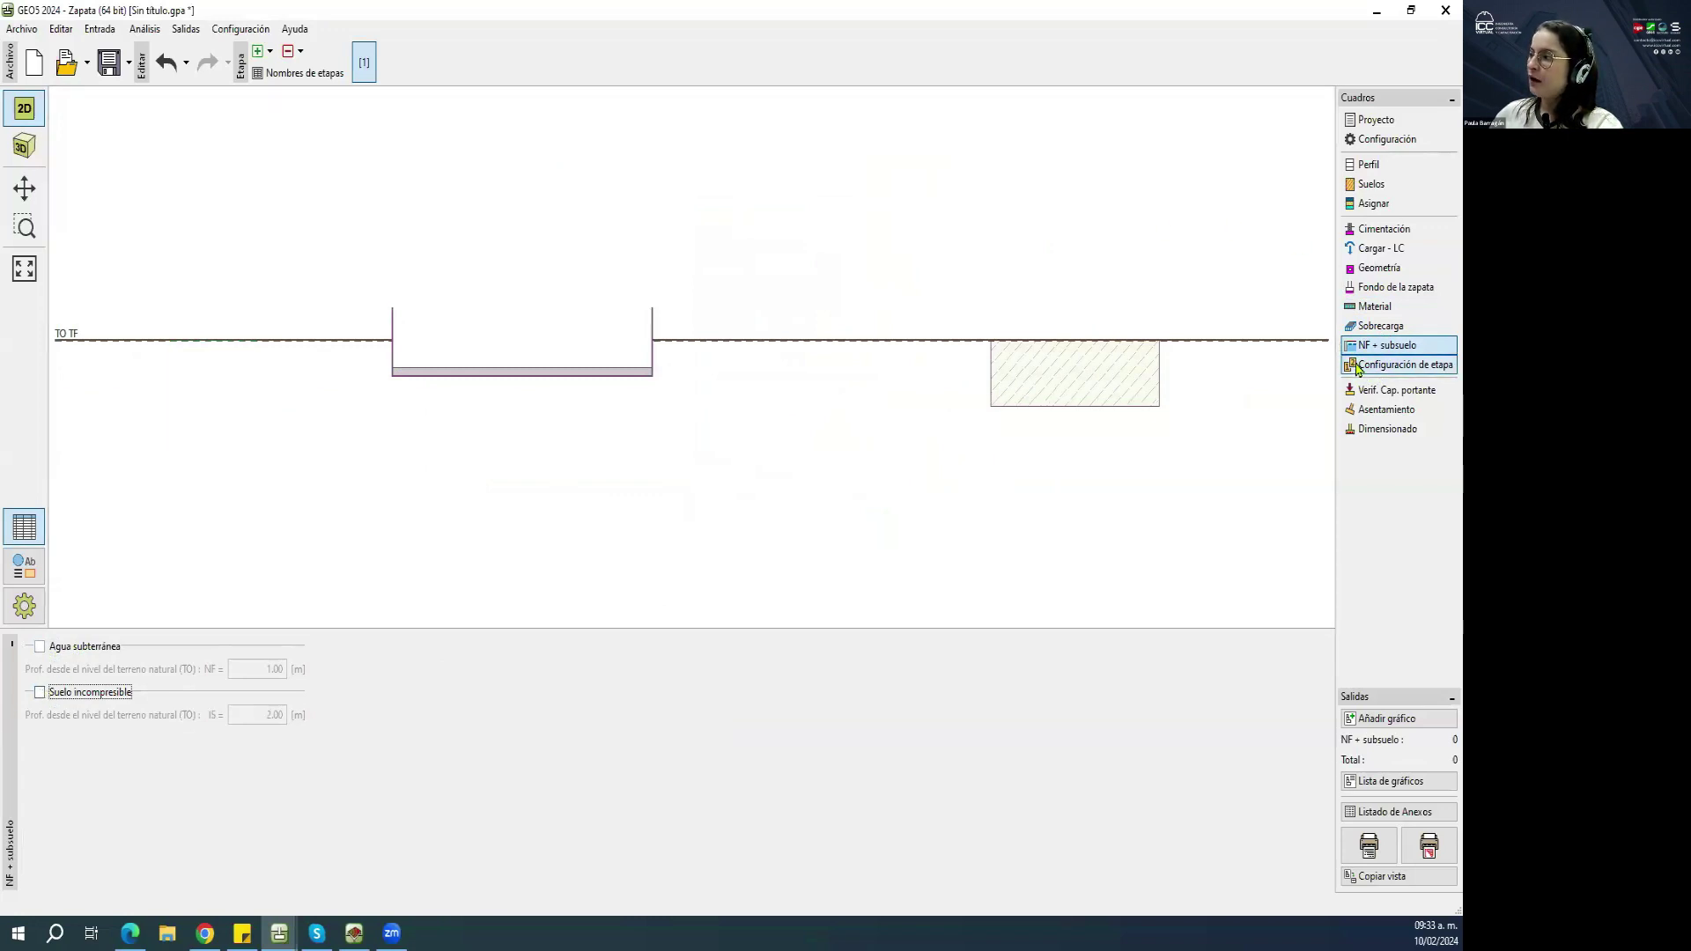
Set the construction stage's design situation to permanente.
click(1404, 364)
click(352, 653)
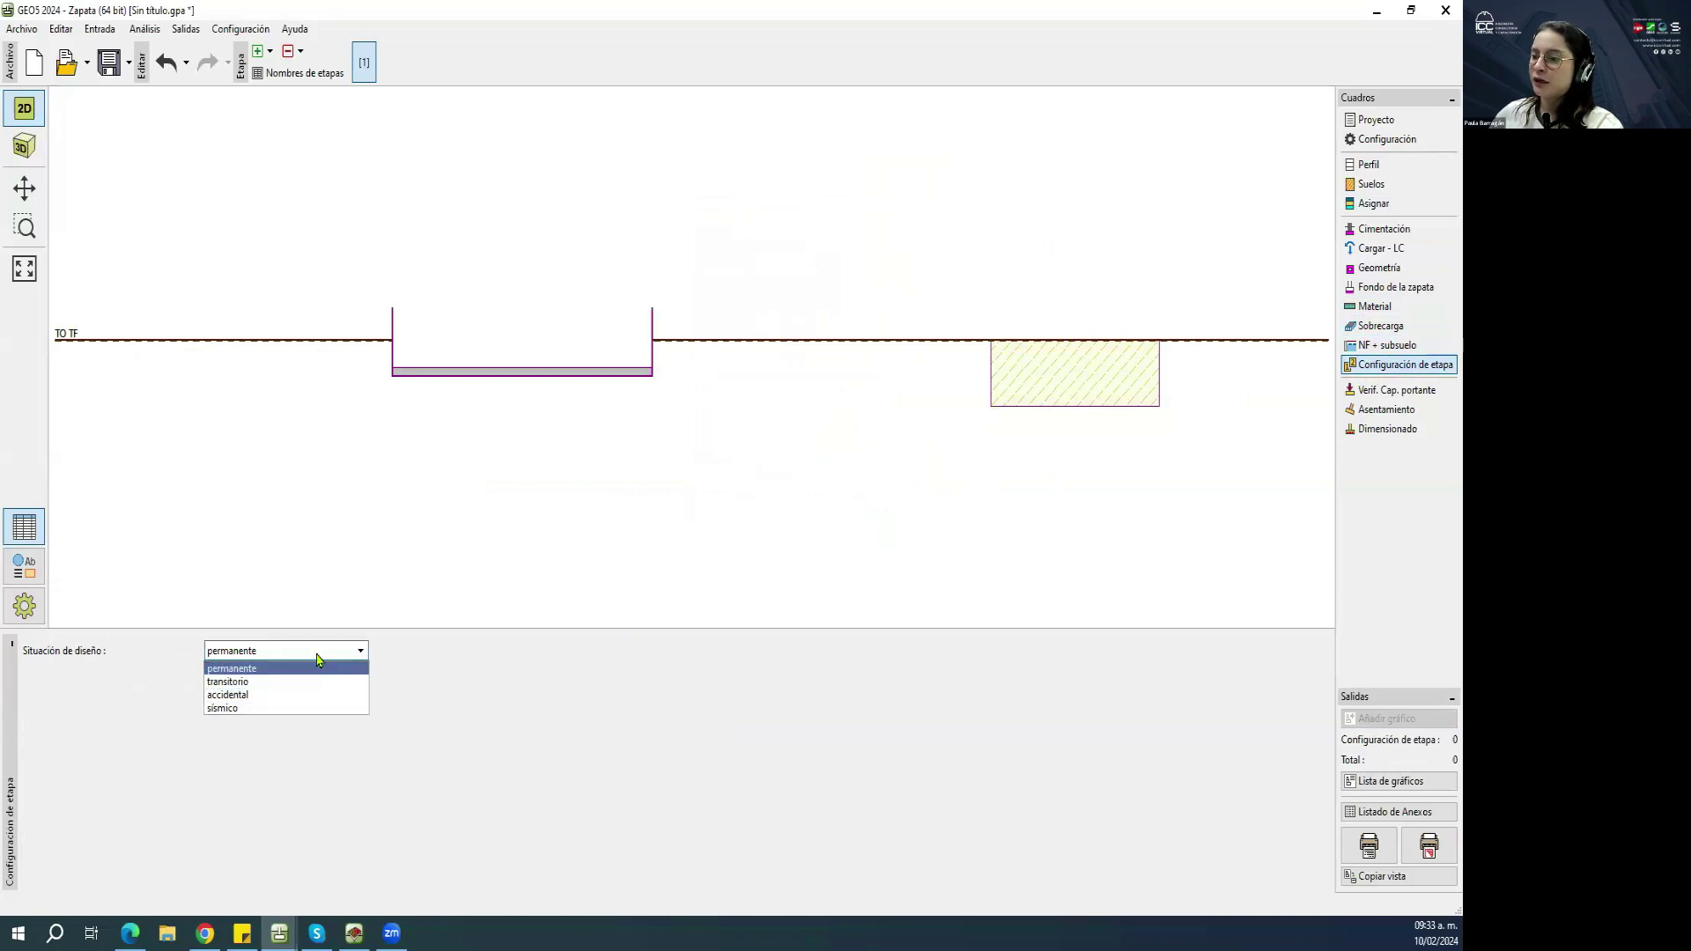
click(264, 669)
Run the bearing capacity verification and examine the contact stress, safety factor and load eccentricity results.
click(1355, 393)
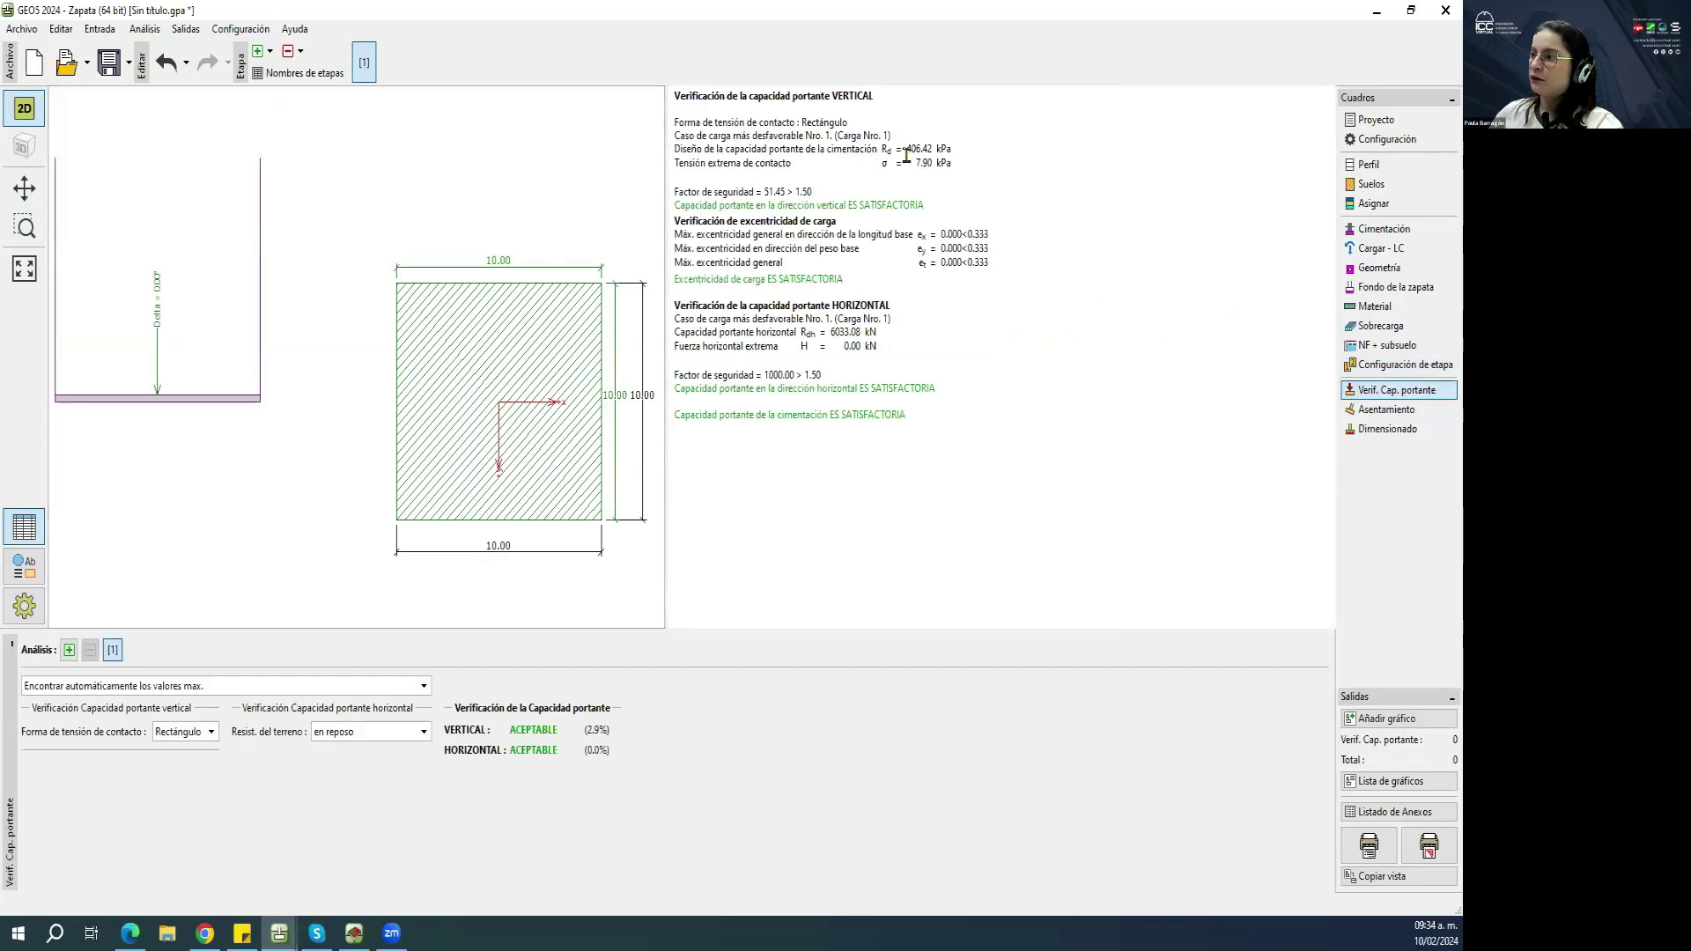
drag(883, 148, 951, 169)
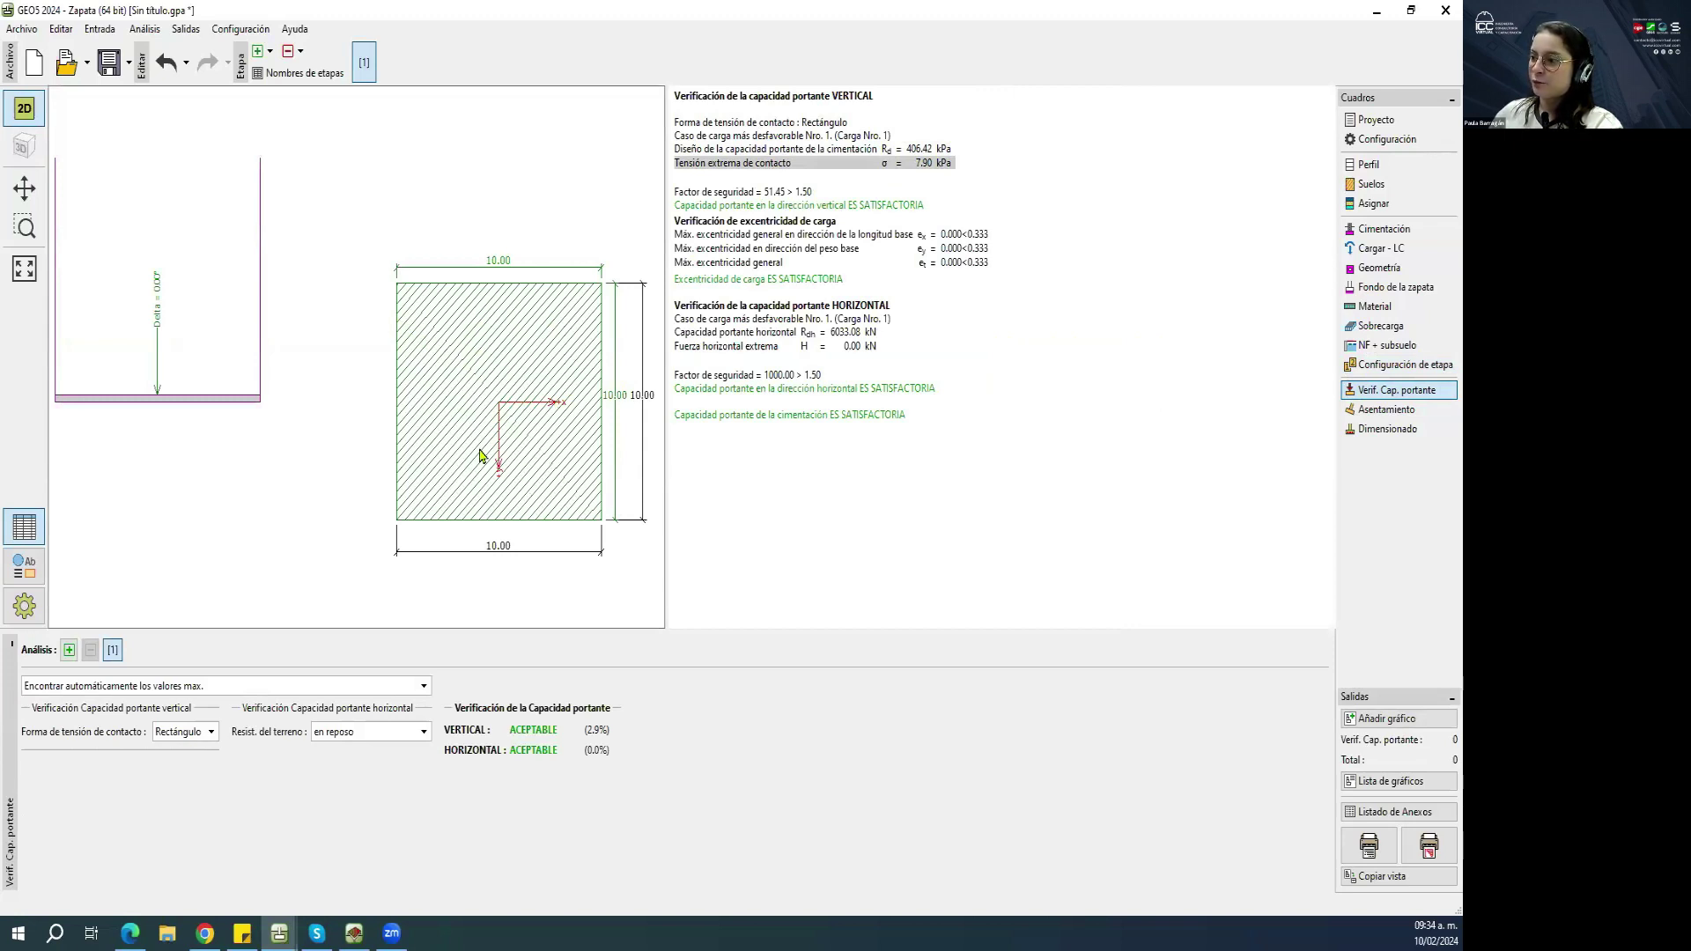
double_click(746, 262)
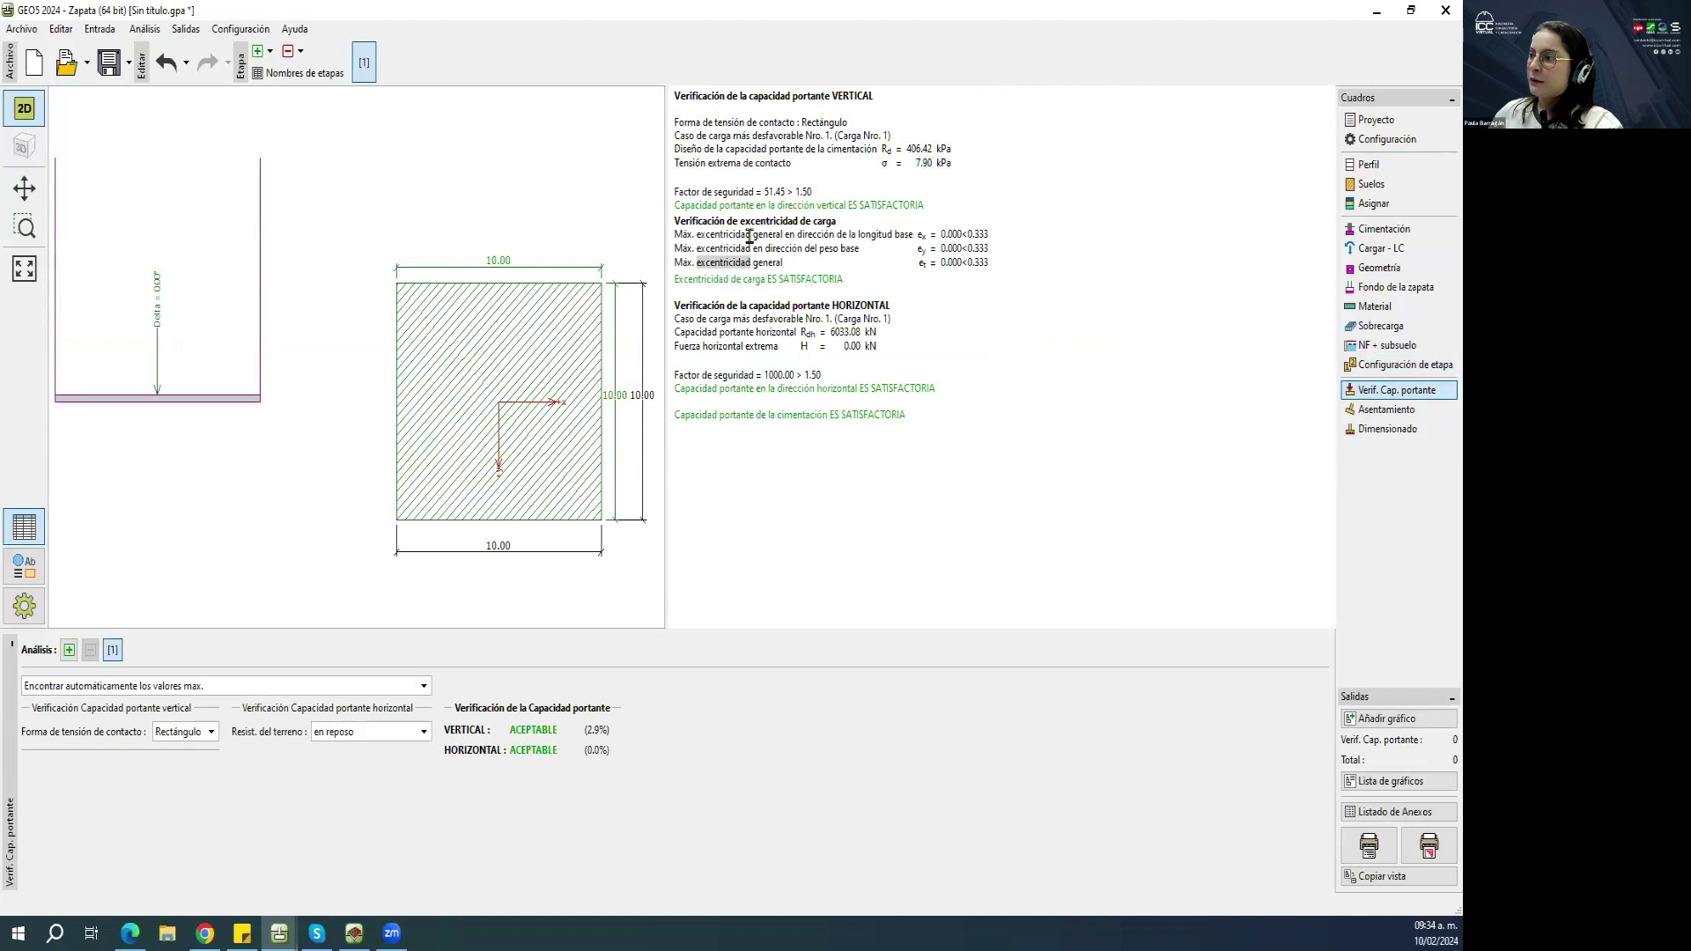
double_click(744, 193)
drag(744, 194, 810, 192)
double_click(775, 233)
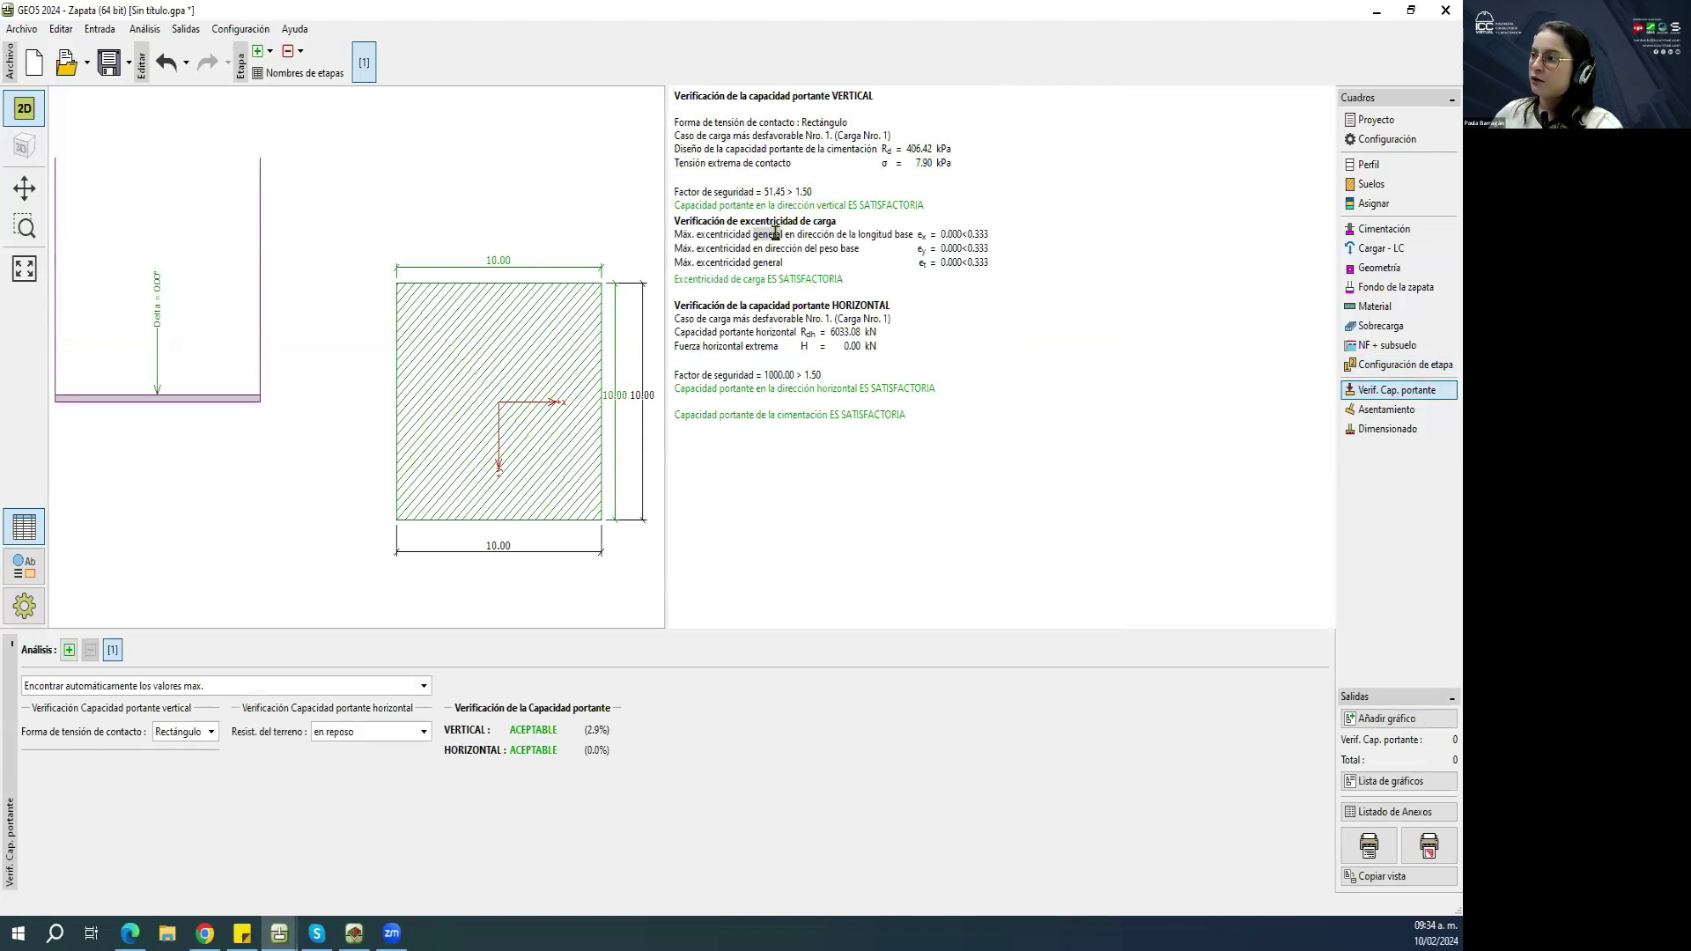
double_click(920, 234)
double_click(921, 249)
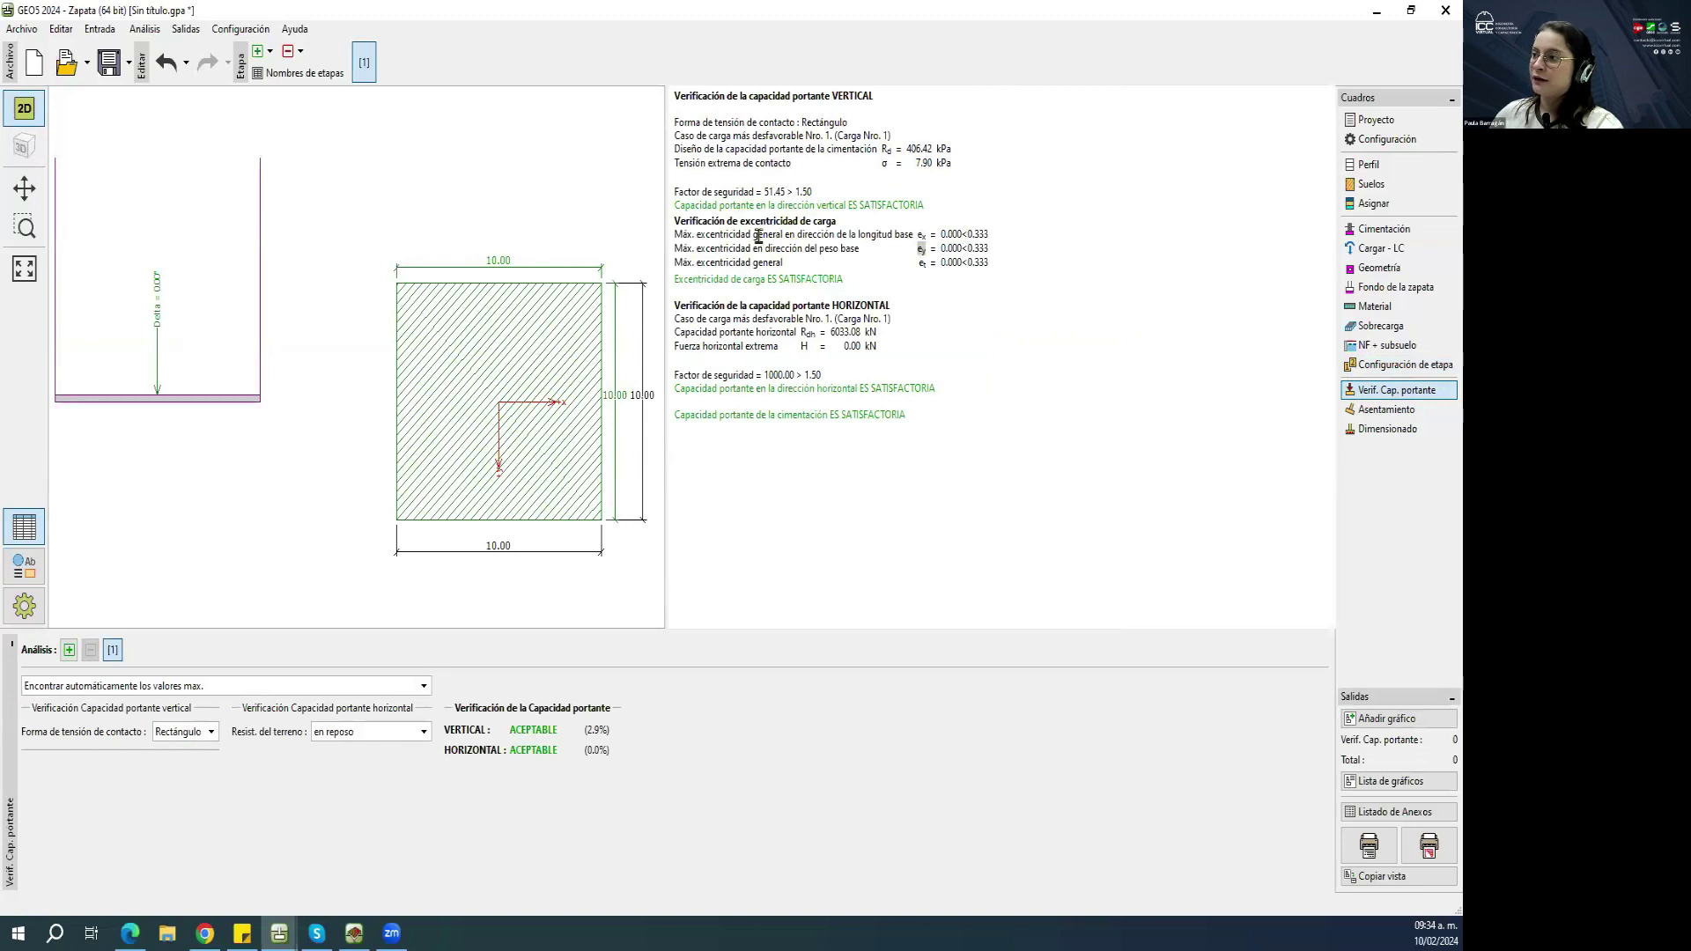
click(931, 238)
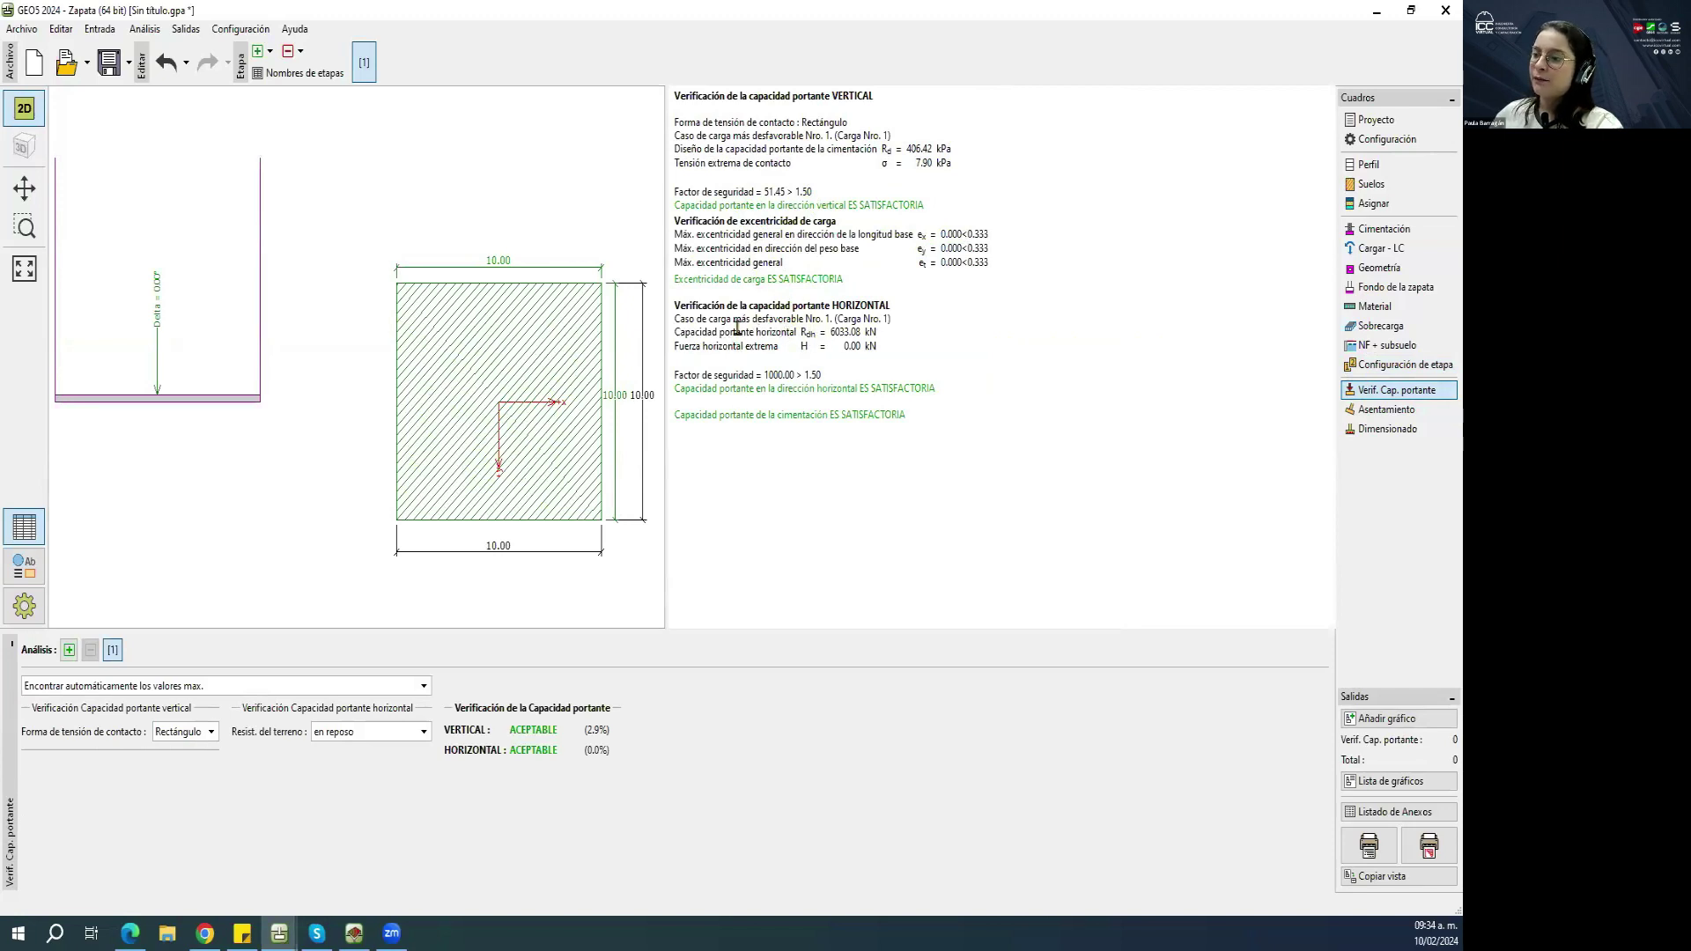
Run the settlement analysis and examine the depth of the influence zone.
click(1386, 409)
mouse_move(527, 415)
mouse_down()
mouse_move(494, 400)
mouse_move(540, 381)
mouse_up()
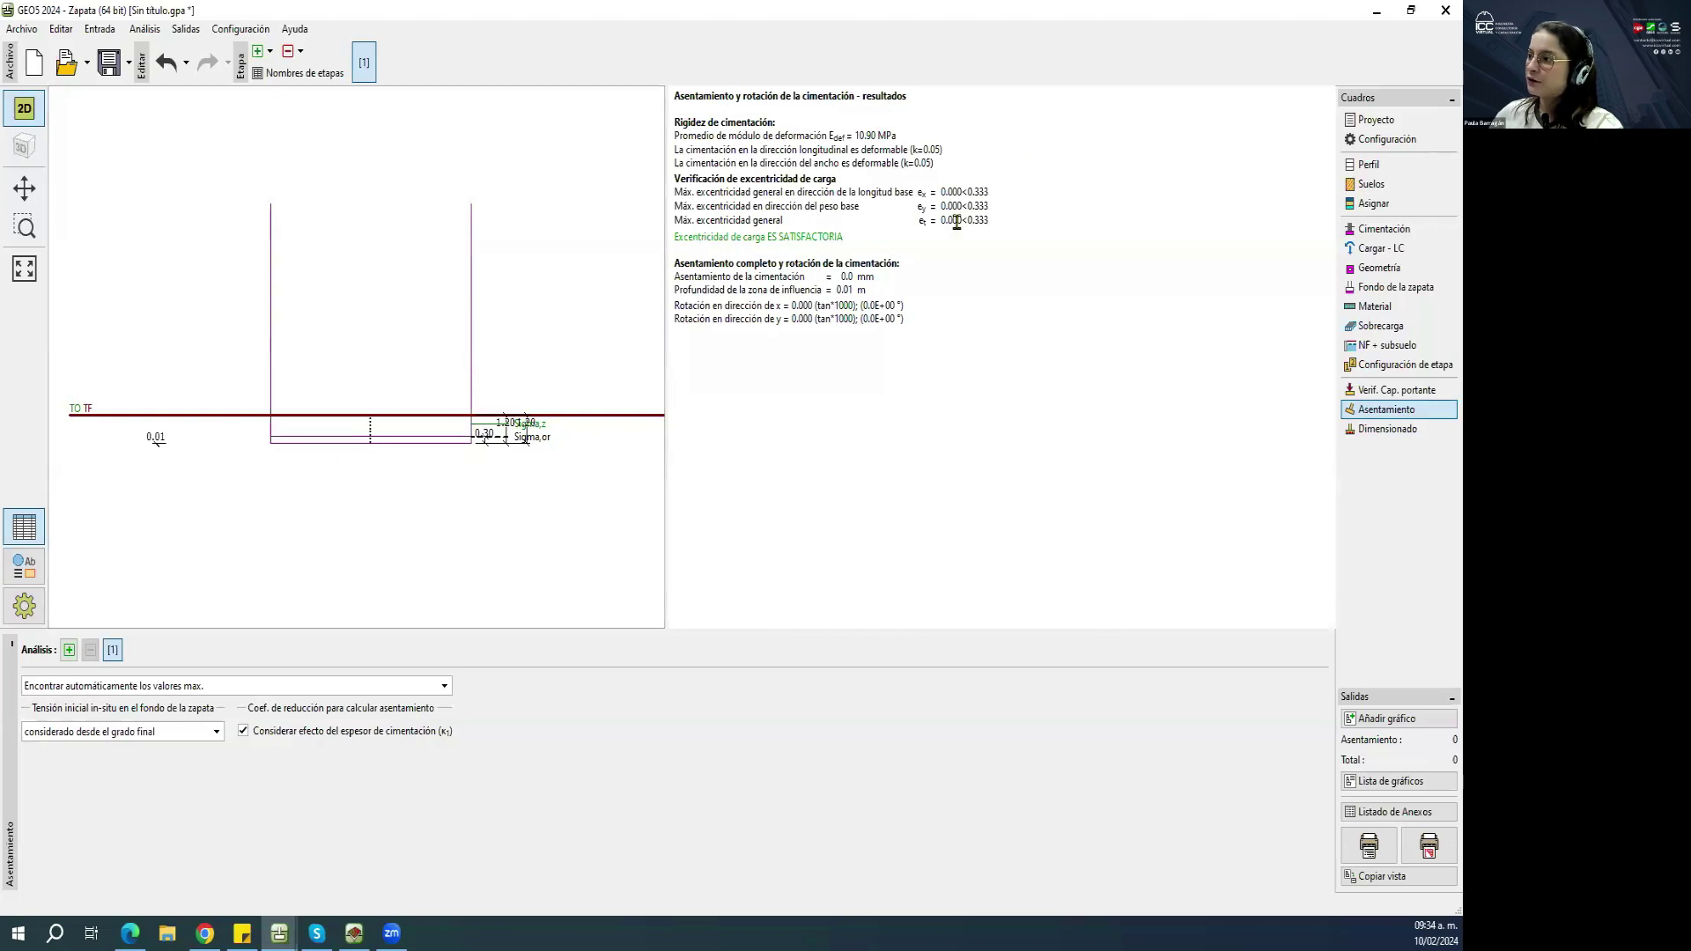
drag(797, 291, 862, 295)
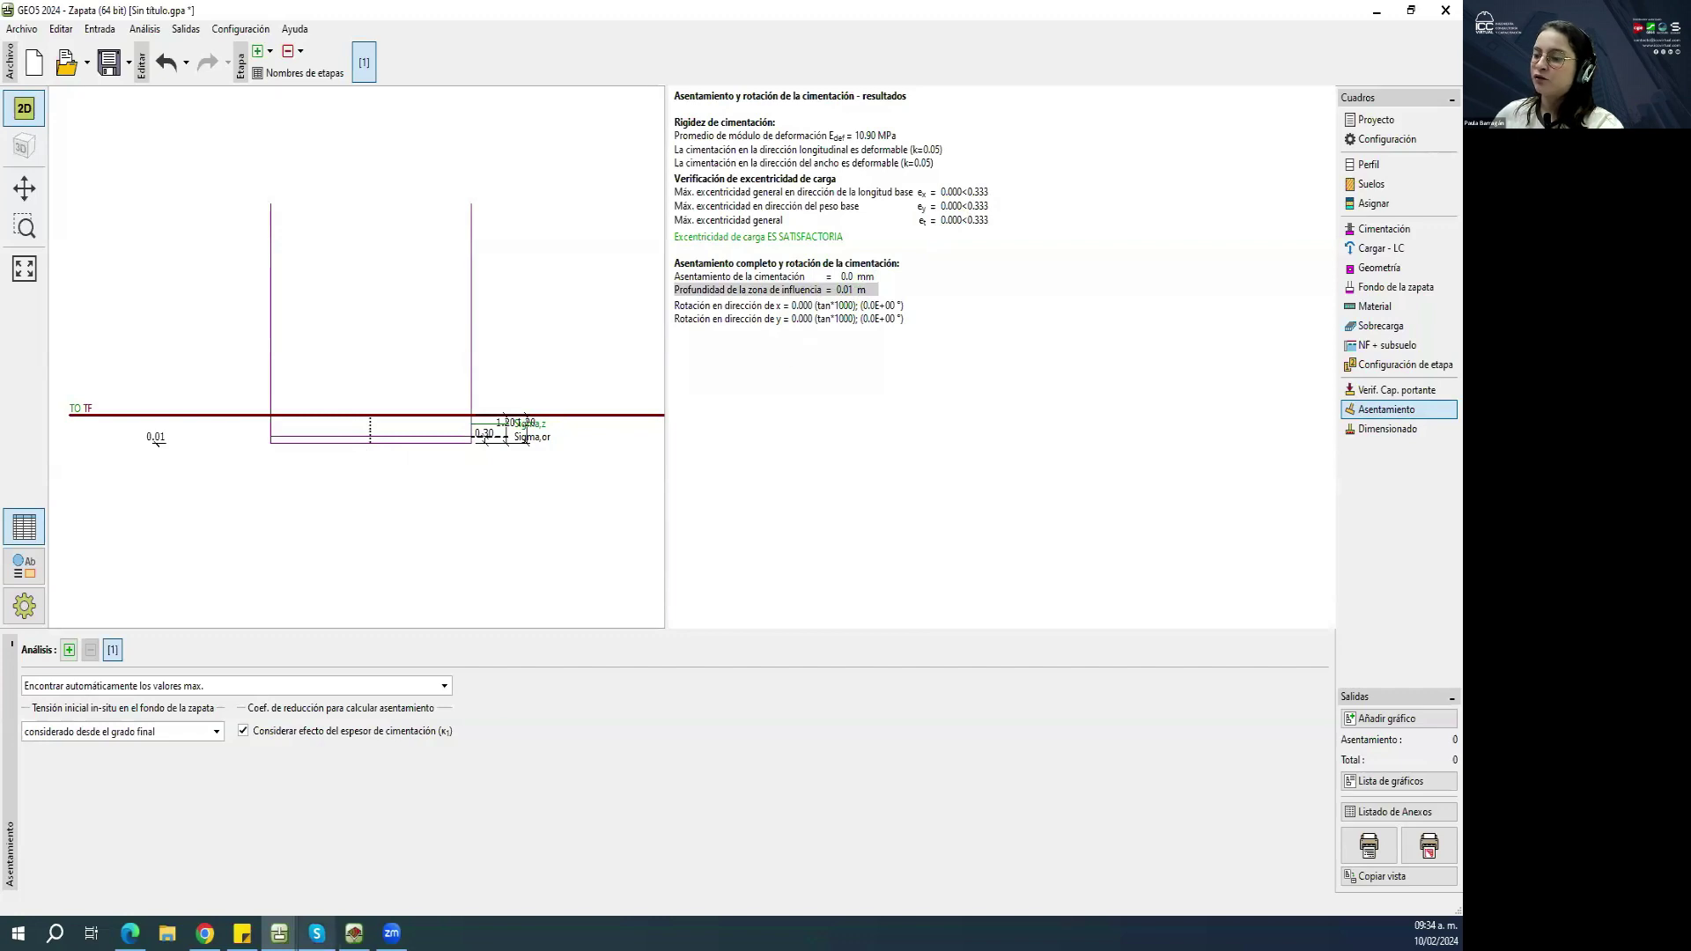
Switch to Losa, inspect the influence-zone depth in the C1 and C2 calculation for macroelement 1's subsoil, and return to Zapata.
click(354, 932)
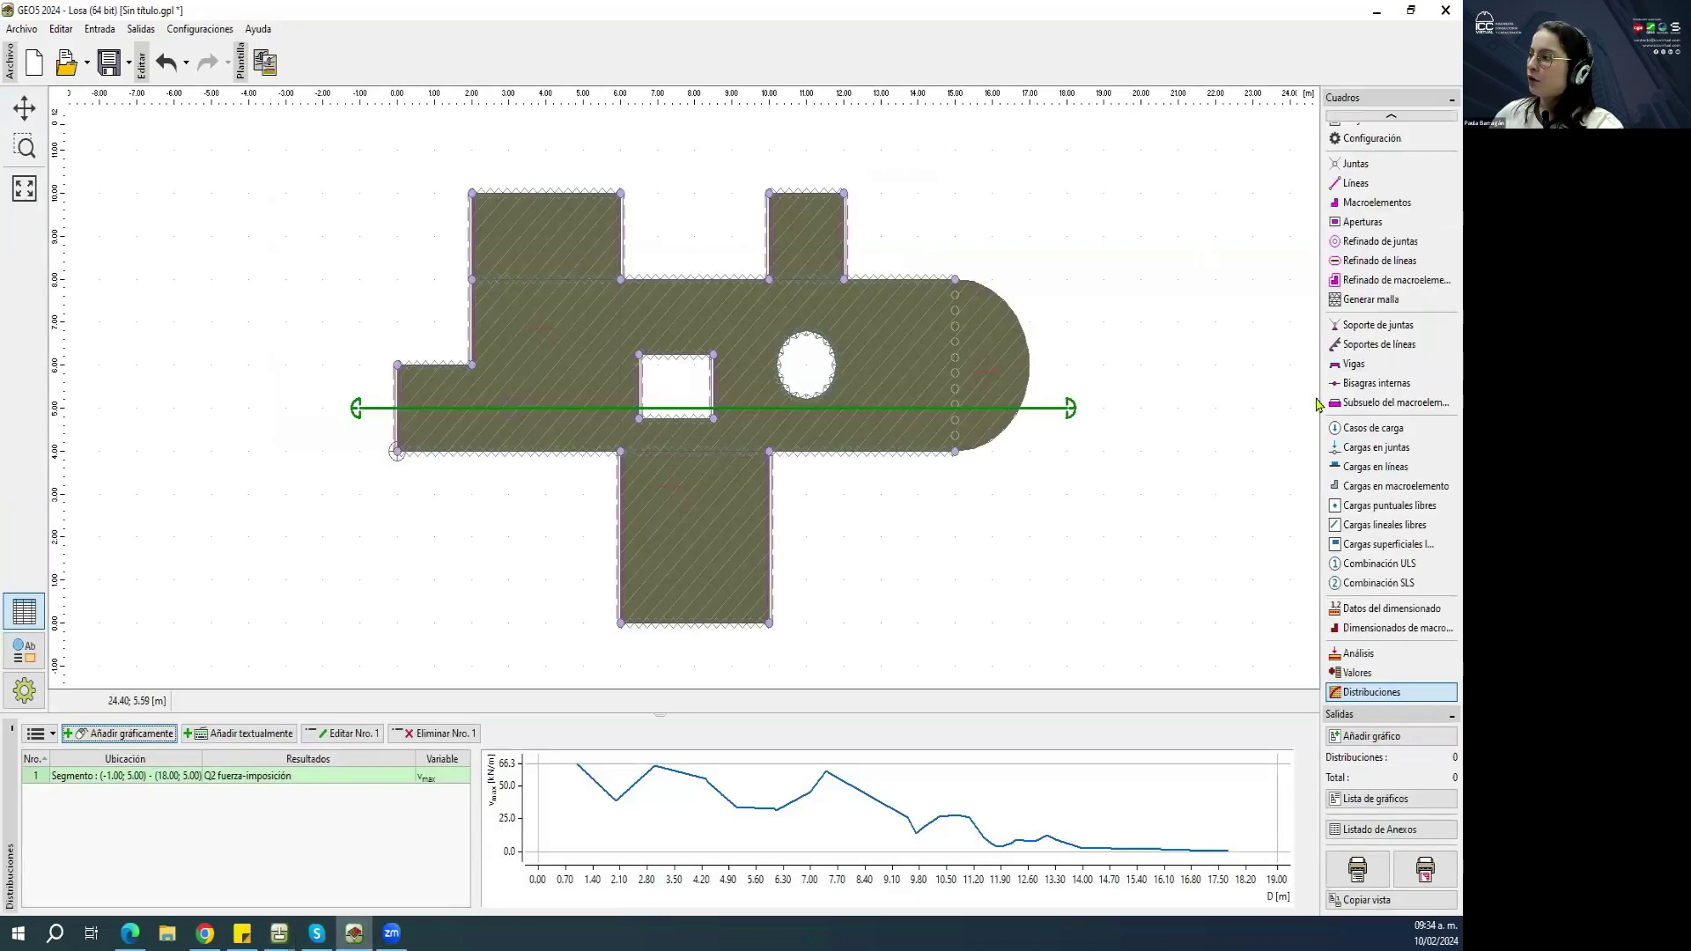
click(1370, 299)
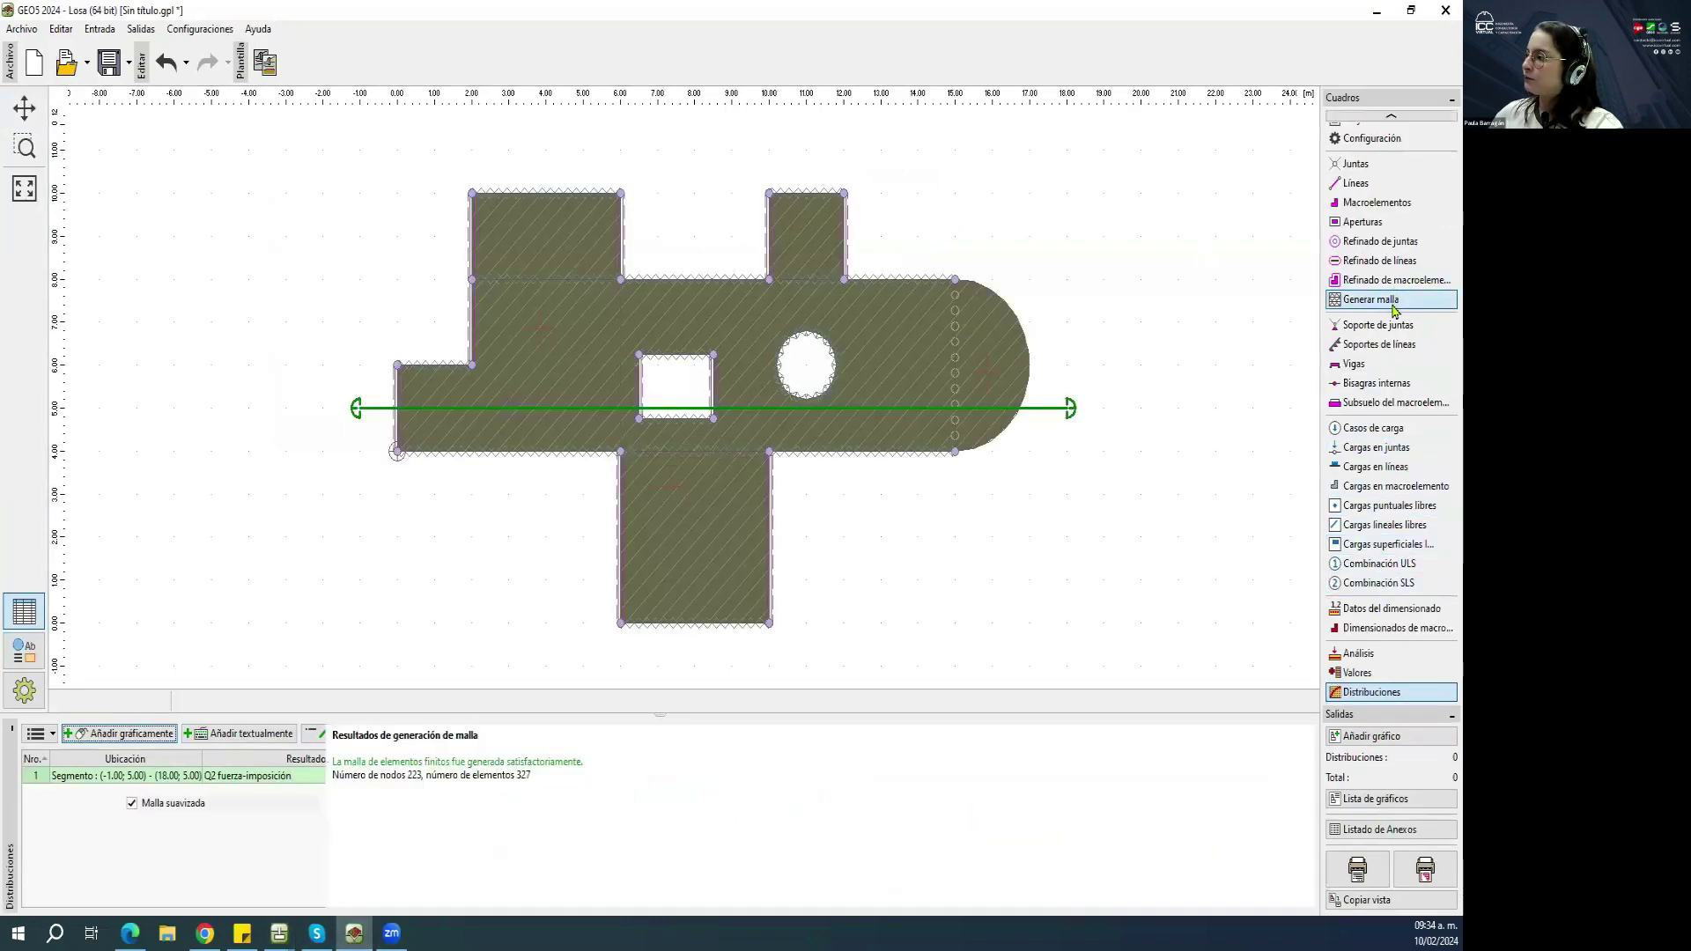
click(1378, 325)
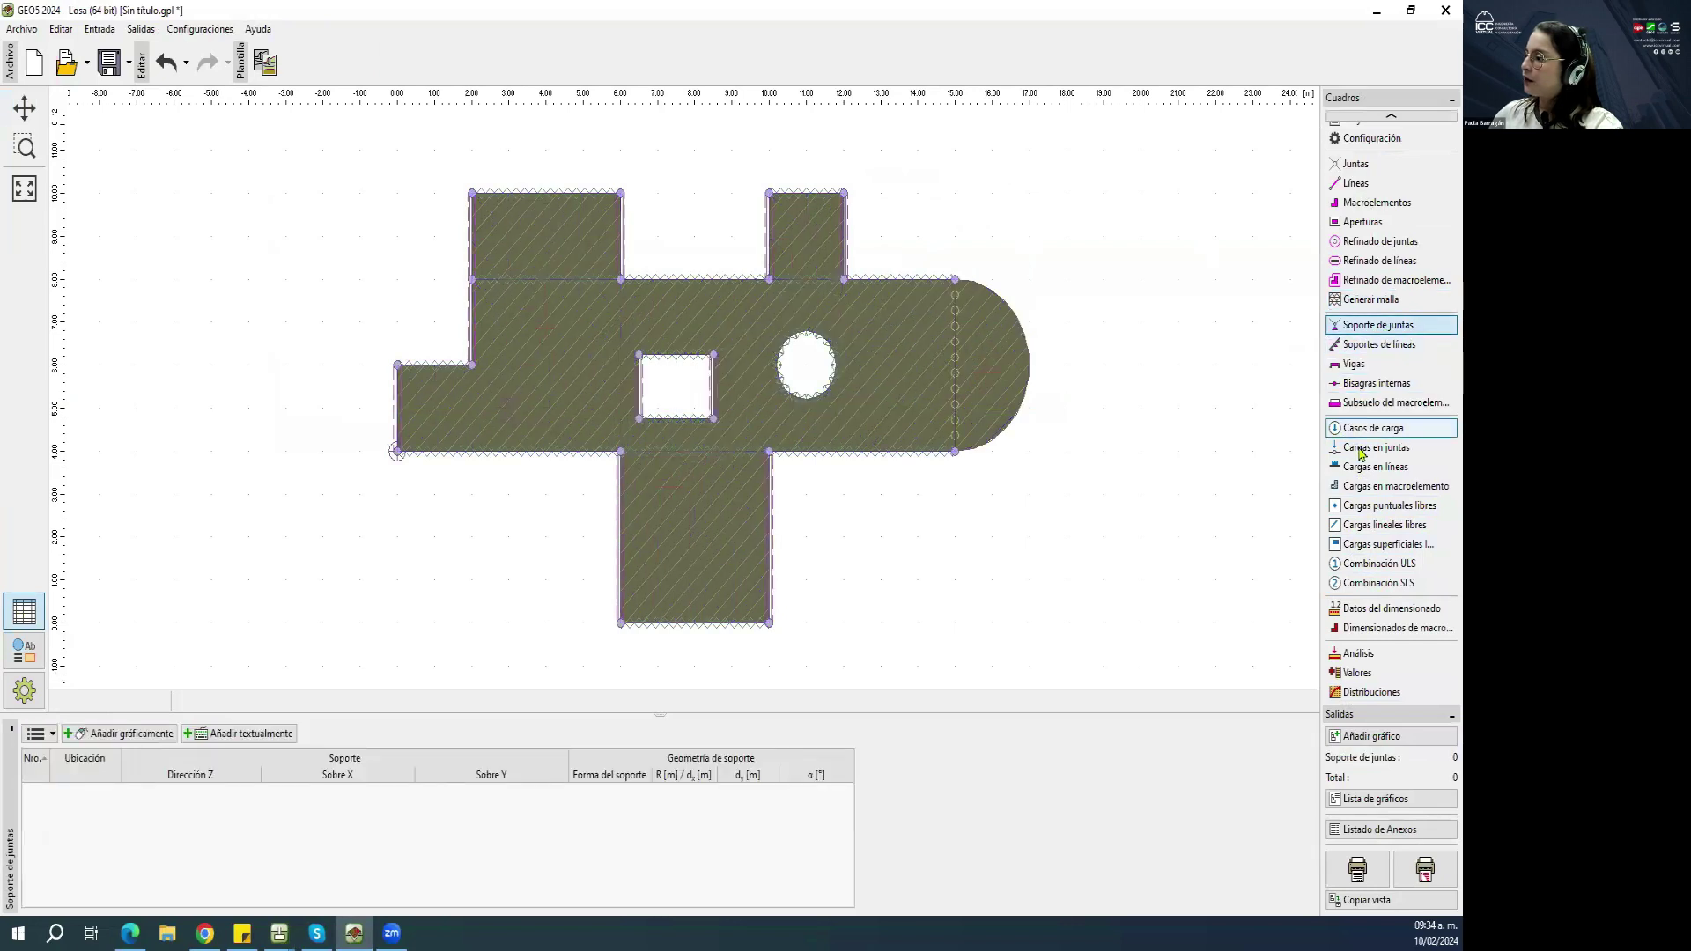
click(1379, 403)
double_click(248, 792)
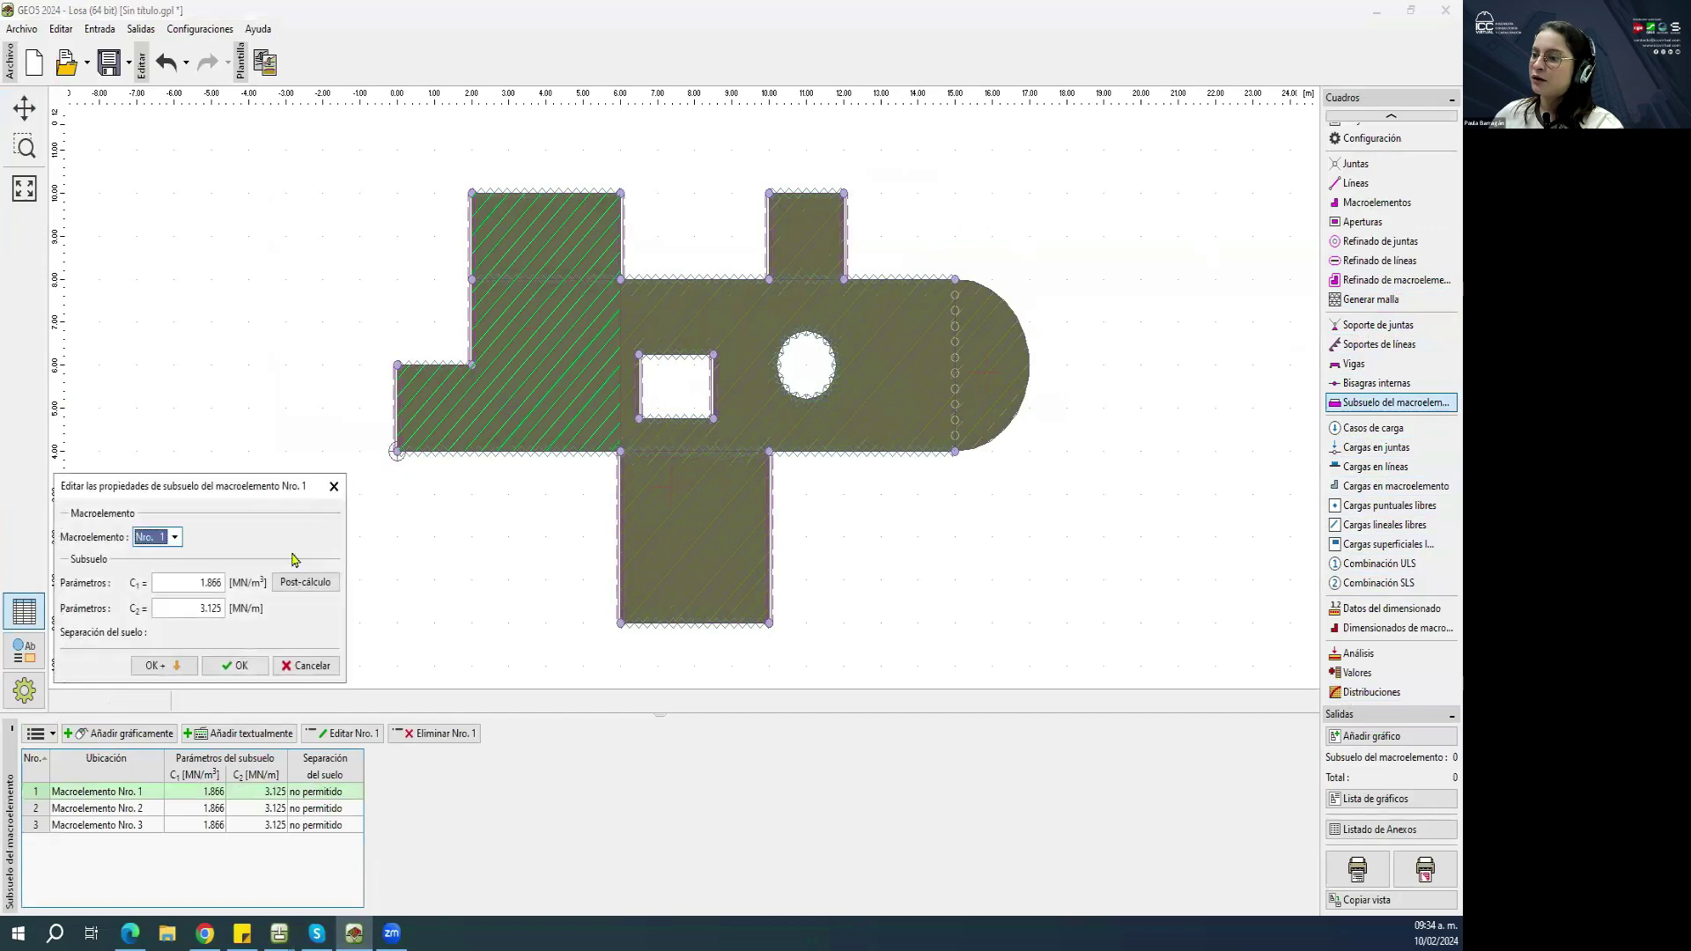
click(296, 588)
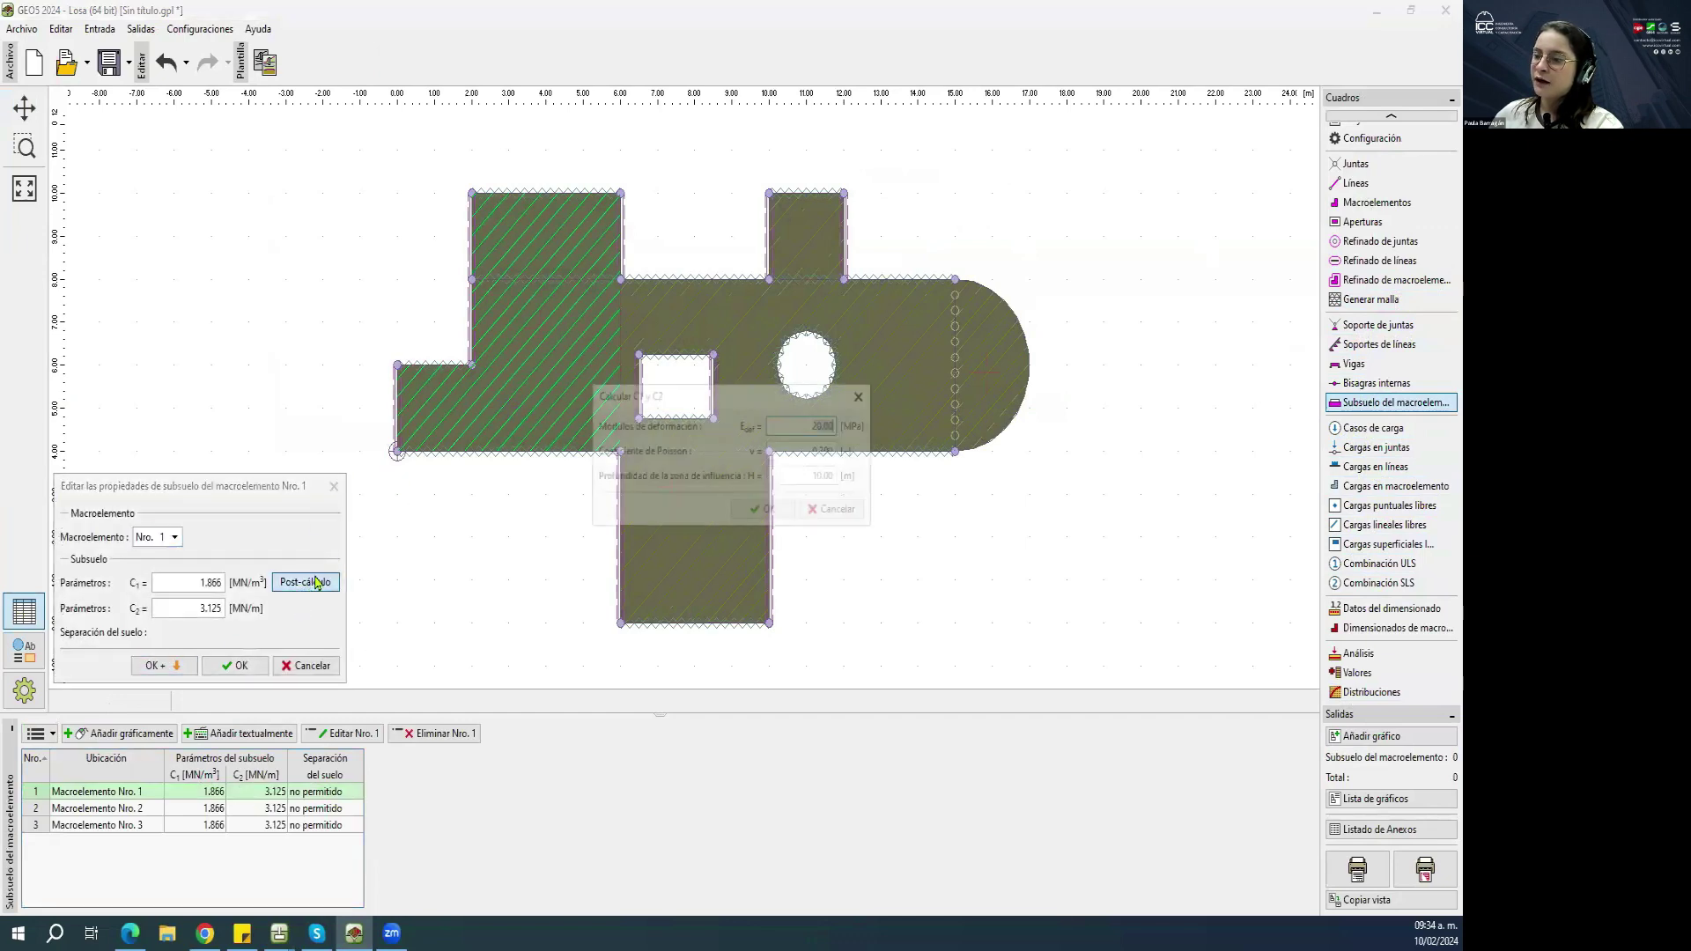
click(788, 473)
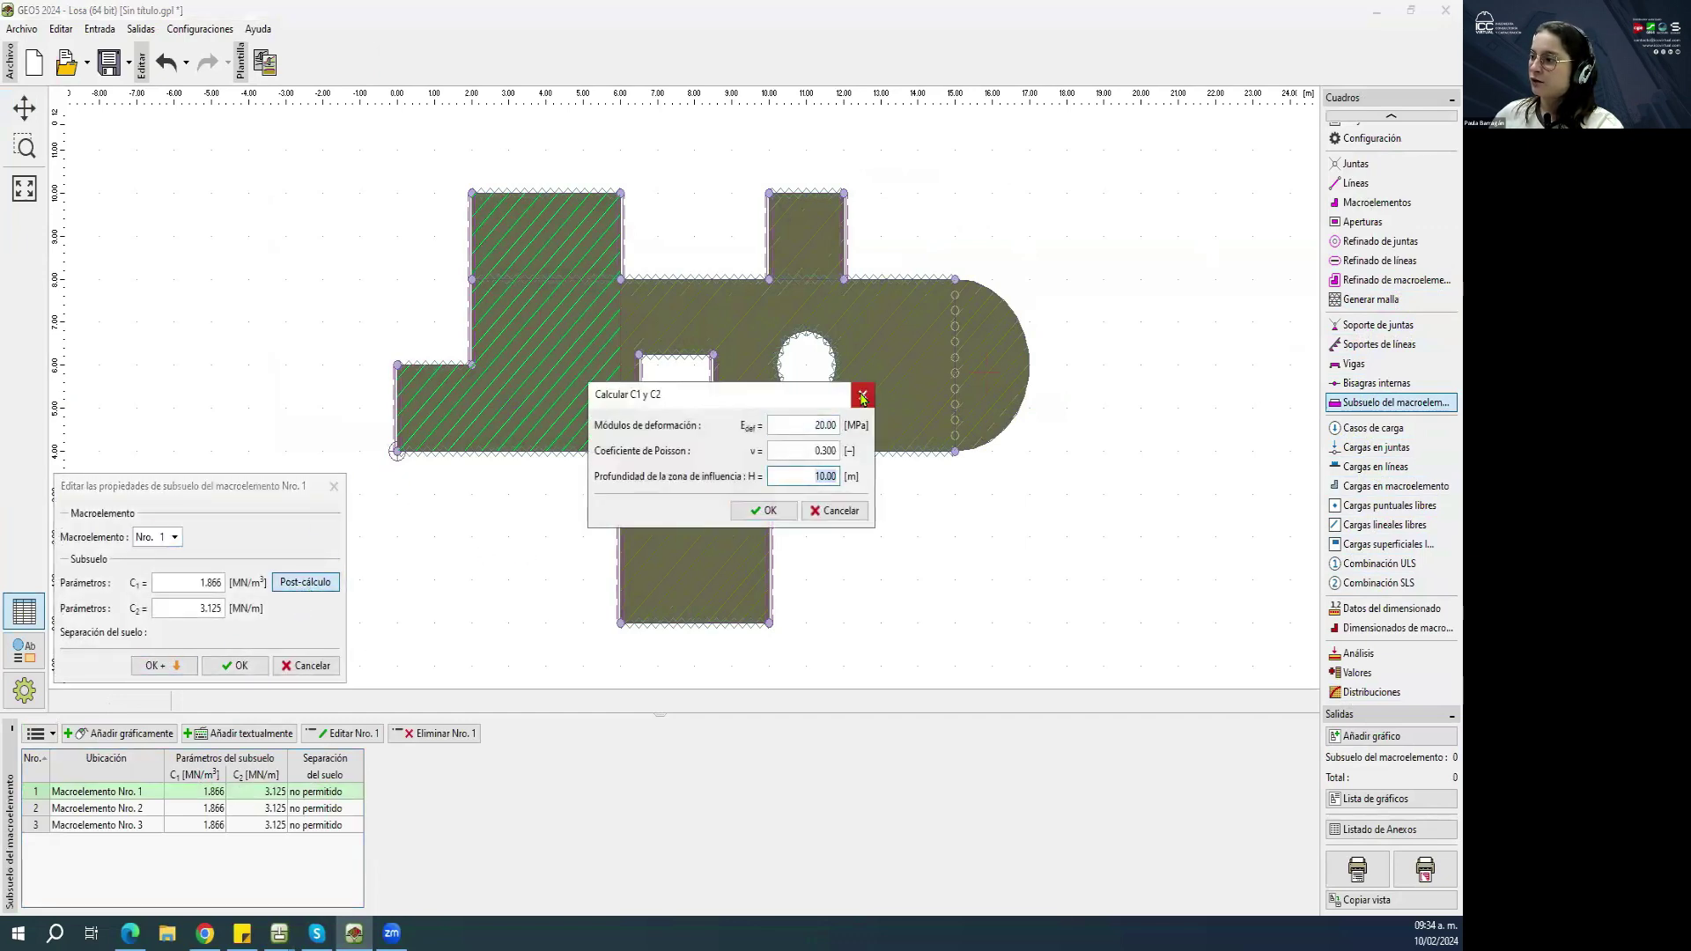
click(862, 395)
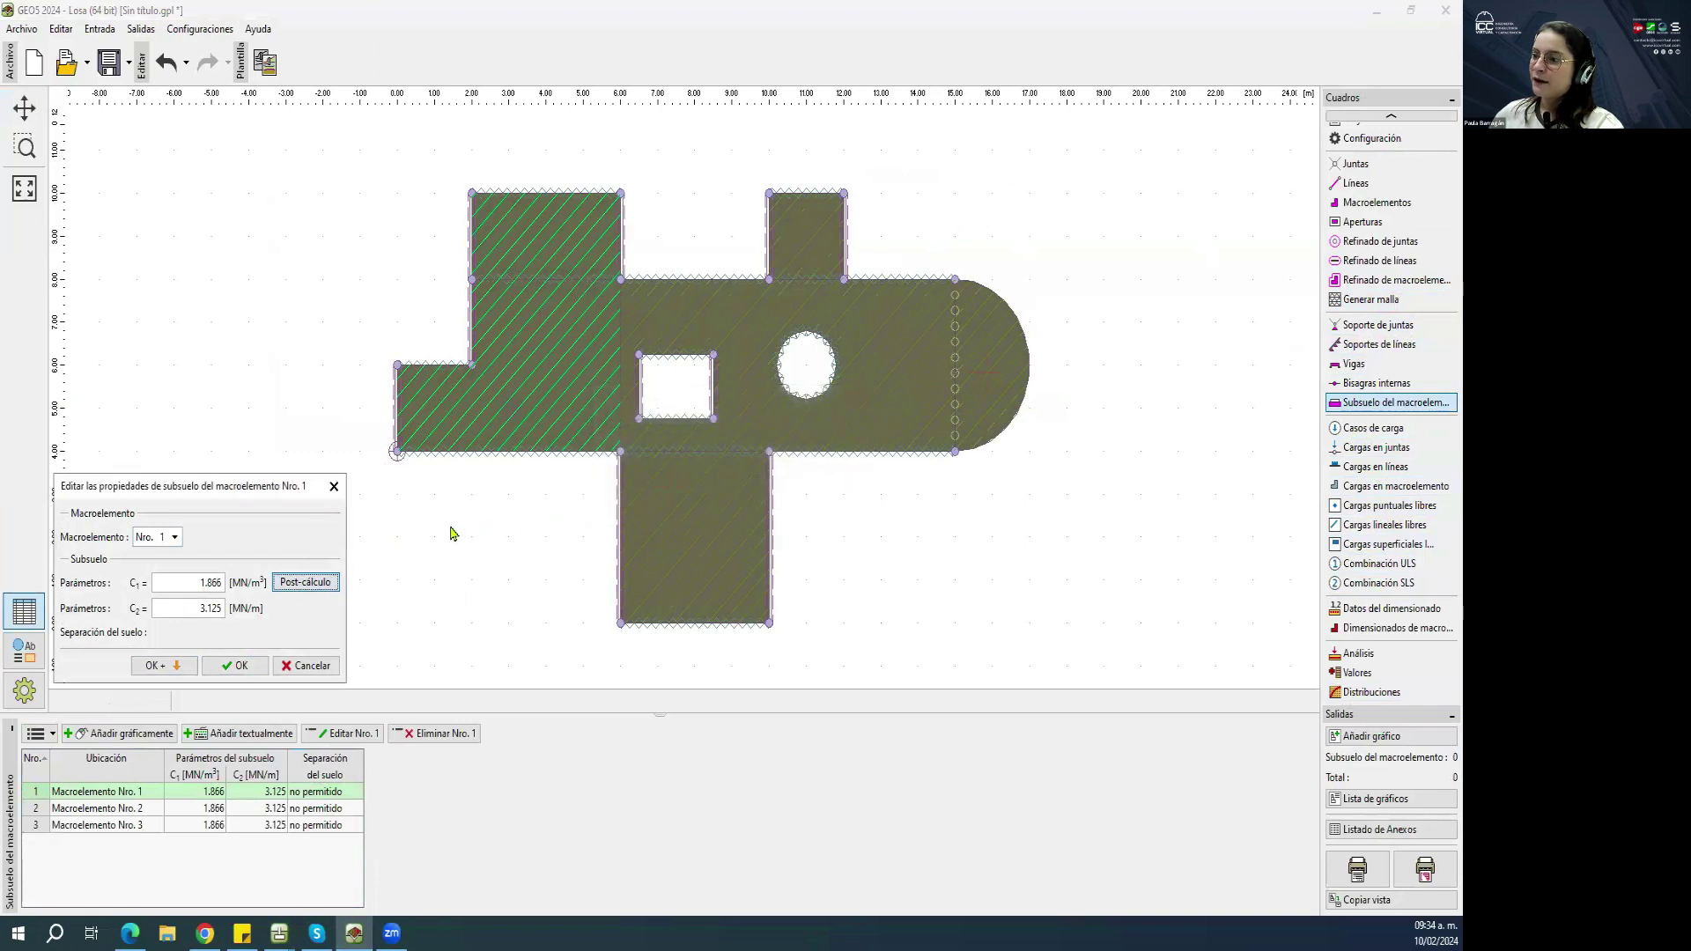
click(334, 486)
click(1377, 10)
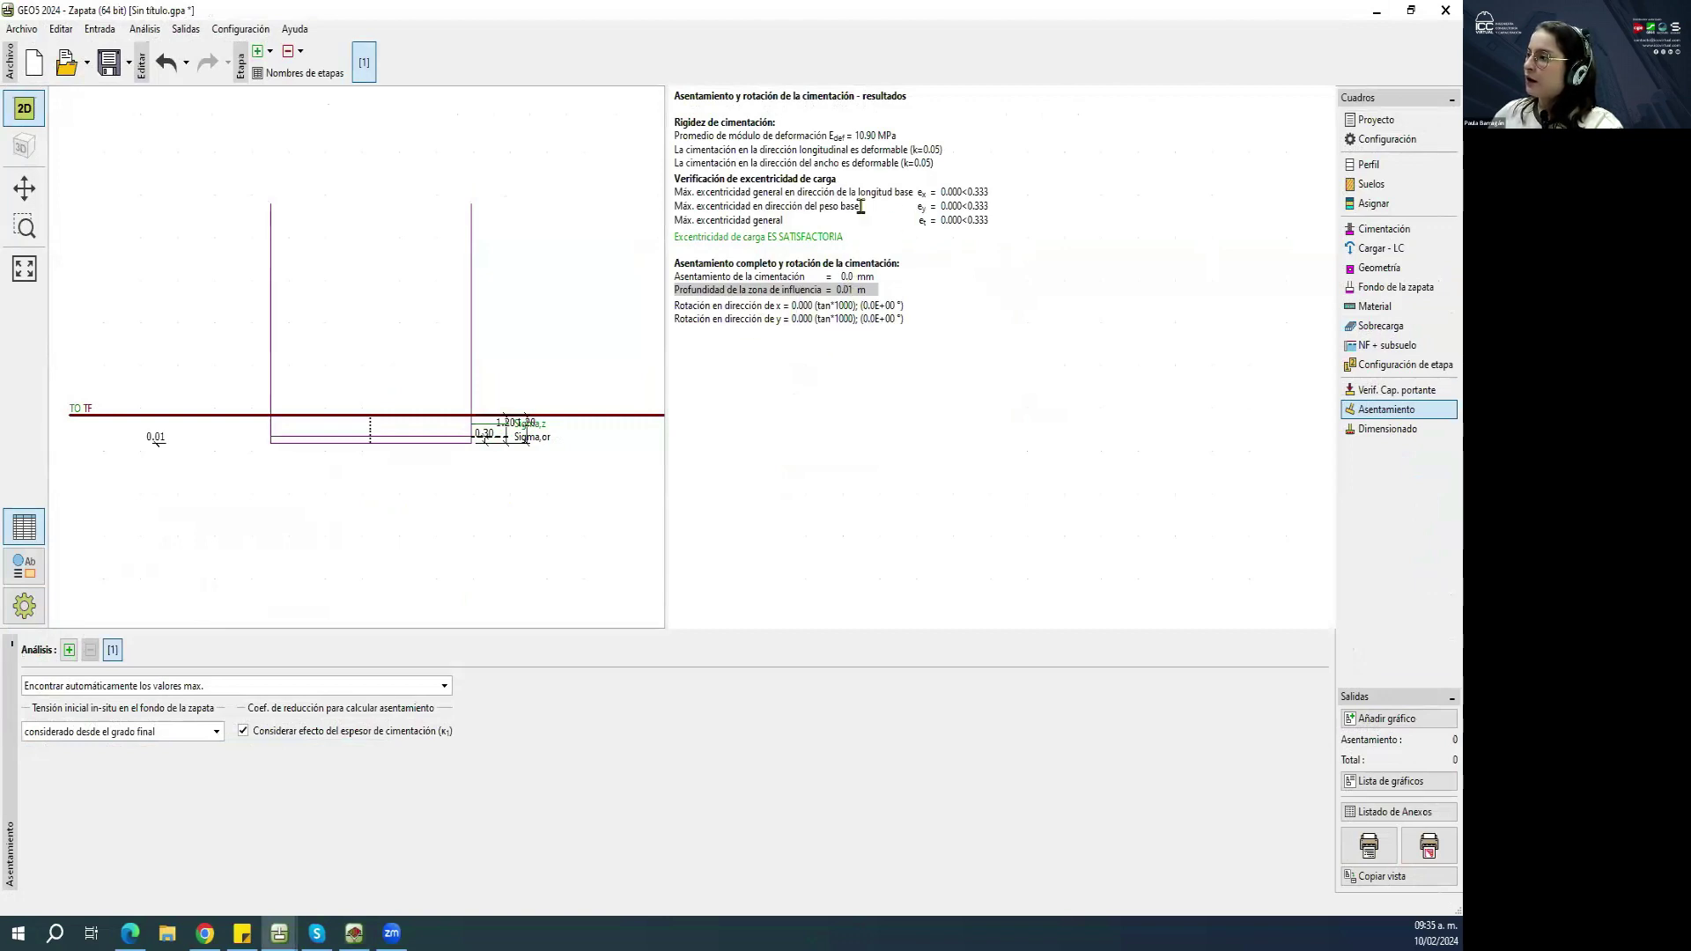
In the footing's dimensioning, set the longitudinal reinforcement in the X direction to bar number 6.
click(1388, 429)
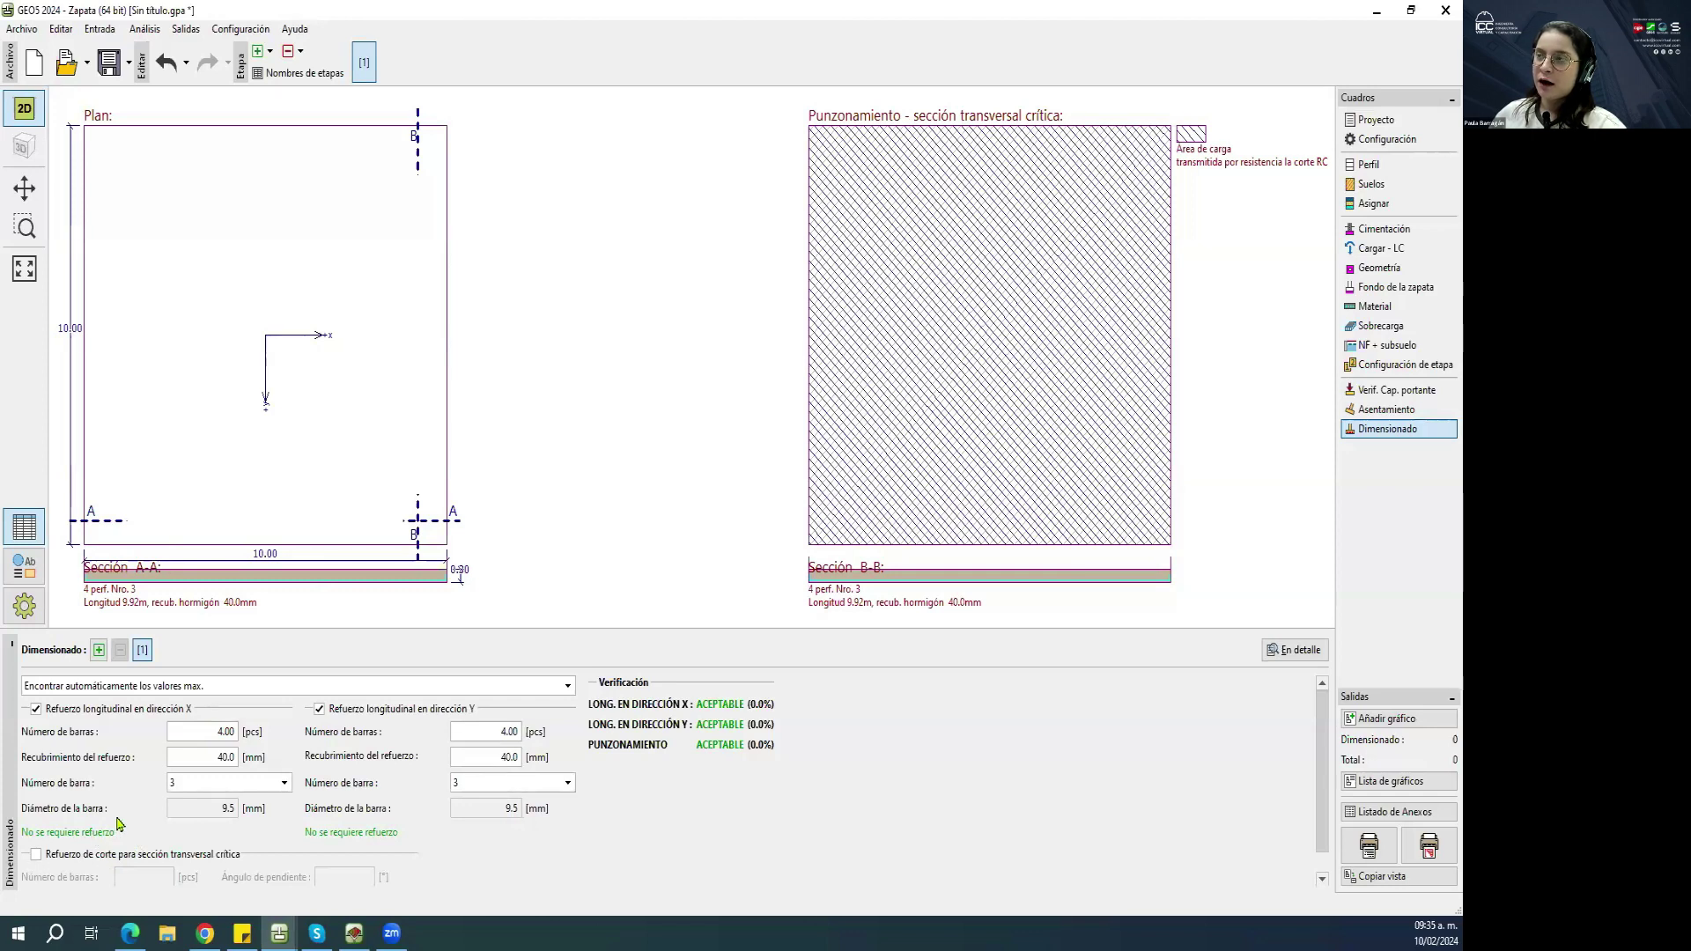
click(191, 786)
click(185, 698)
click(189, 787)
click(157, 784)
key(shift+Tab)
key(shift+Tab)
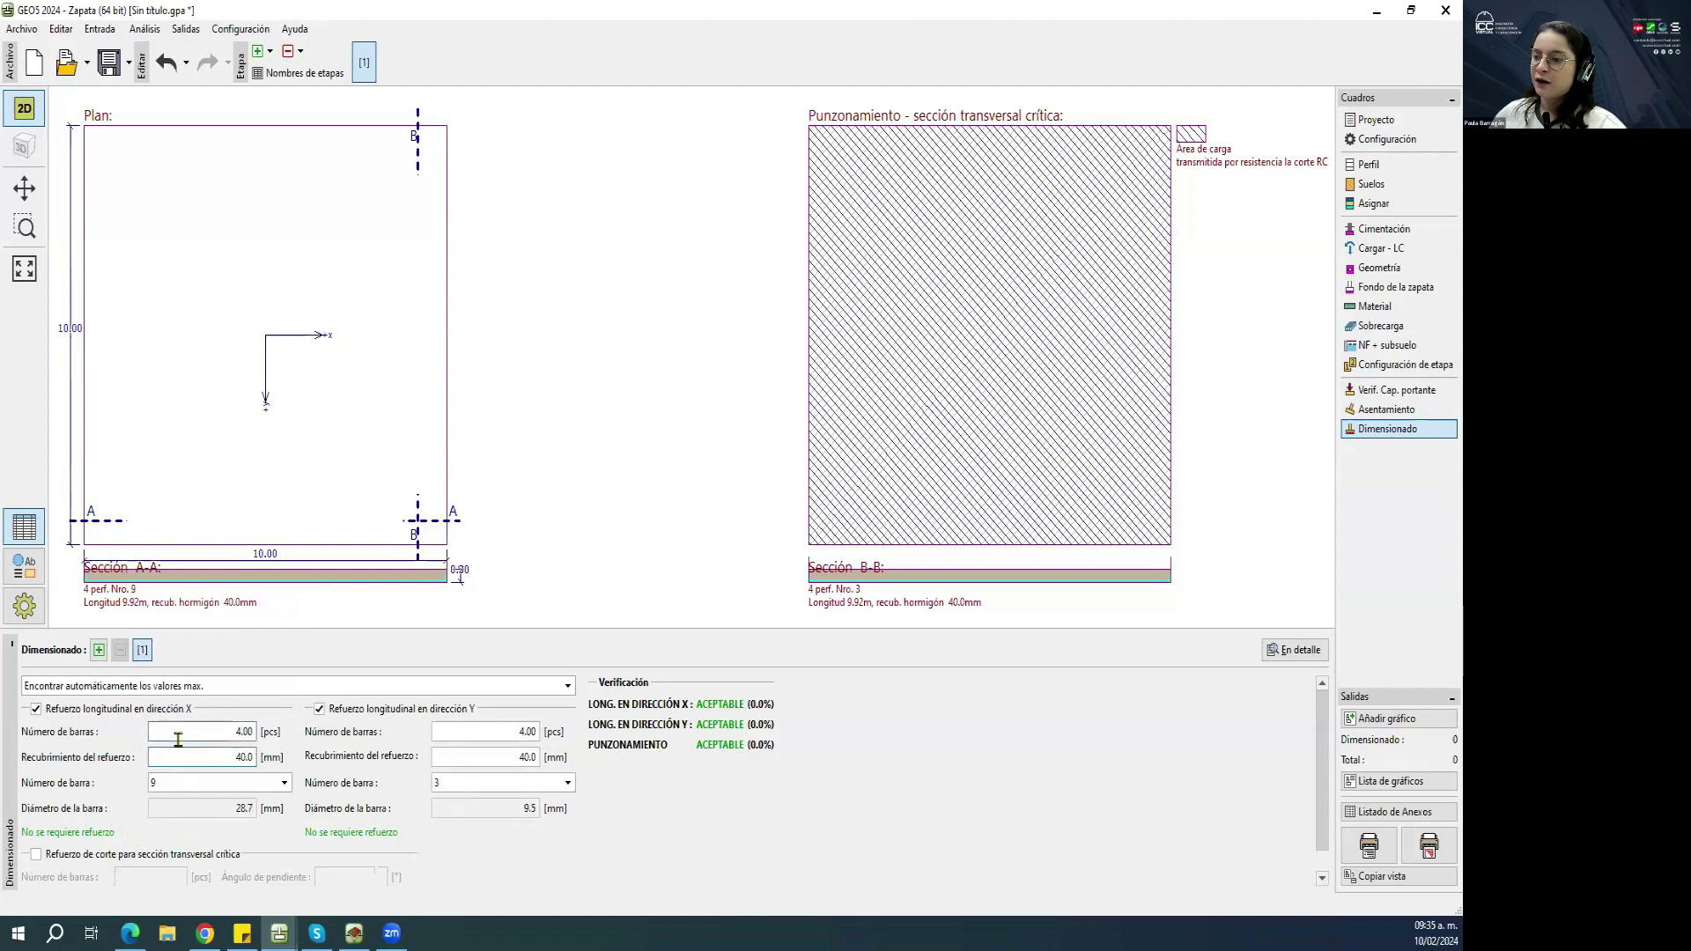
click(177, 787)
click(181, 685)
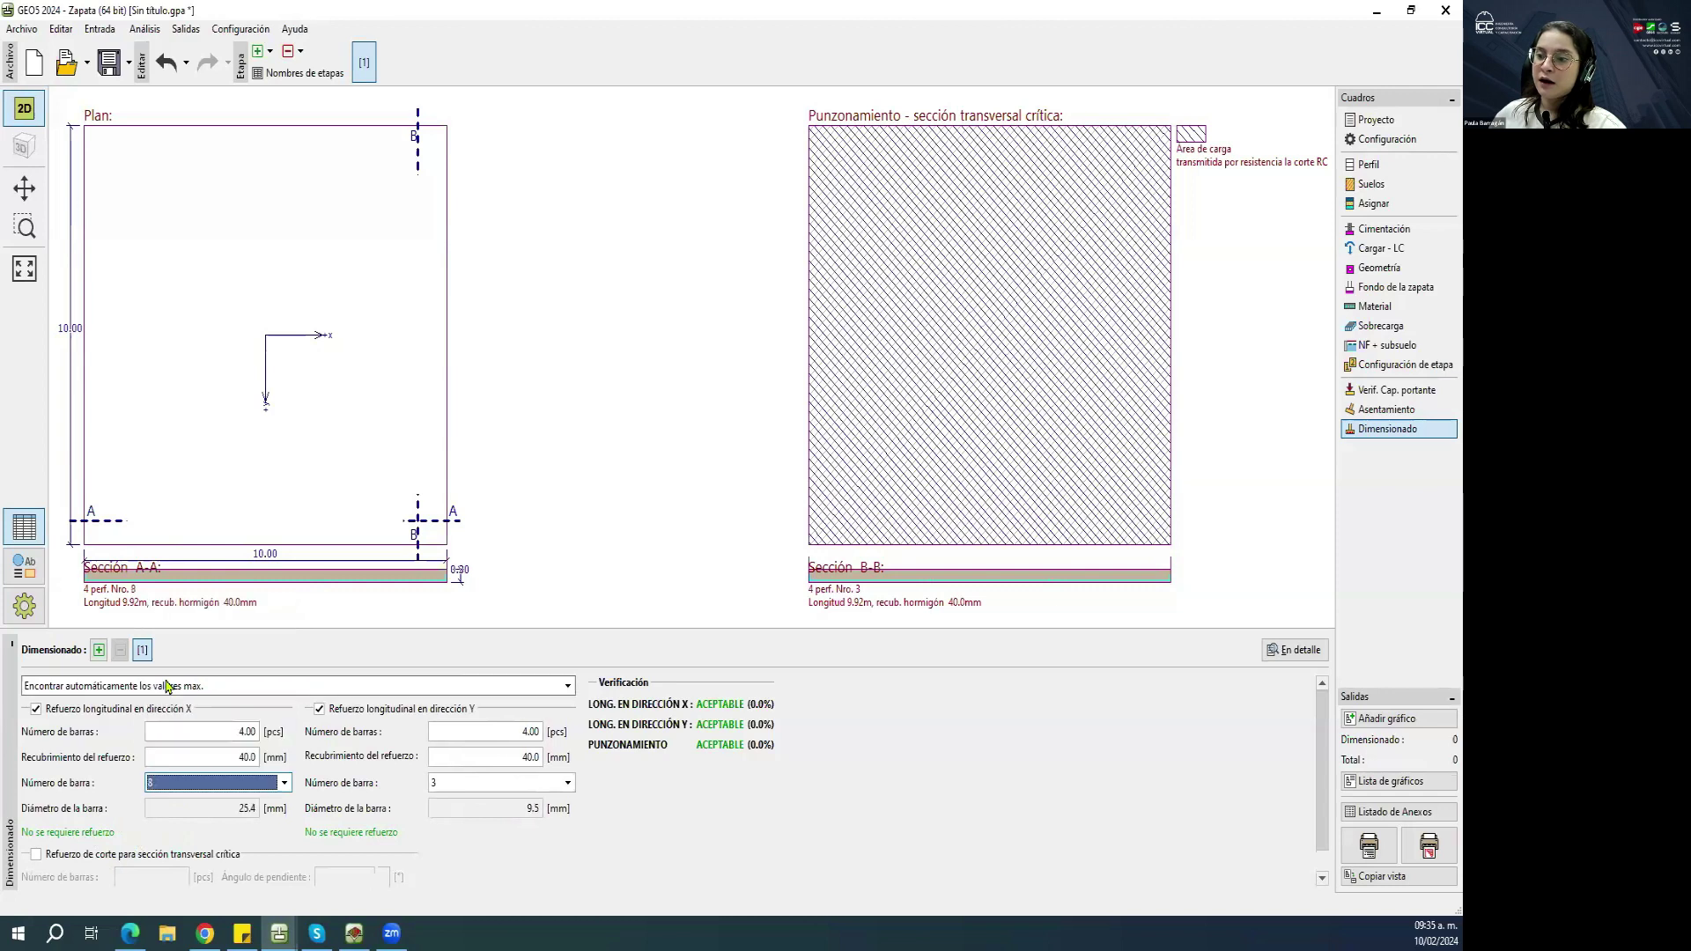
click(185, 786)
click(177, 658)
key(shift+Tab)
key(shift+Tab)
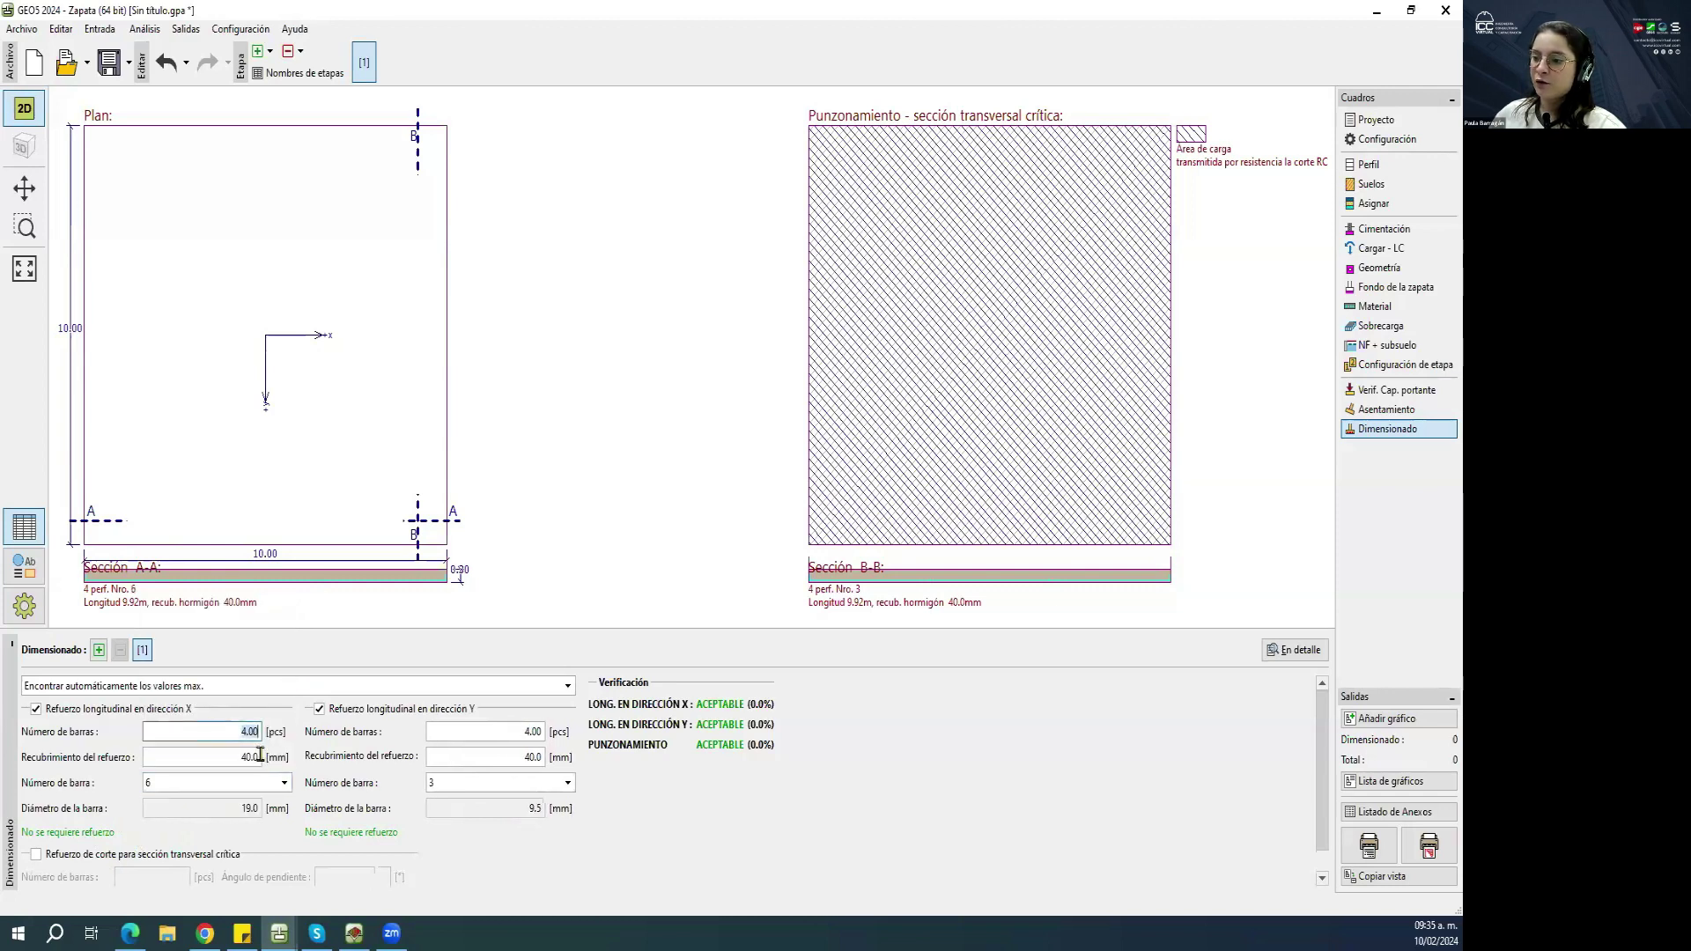
Set the longitudinal reinforcement in the Y direction to bar number 9.
click(525, 732)
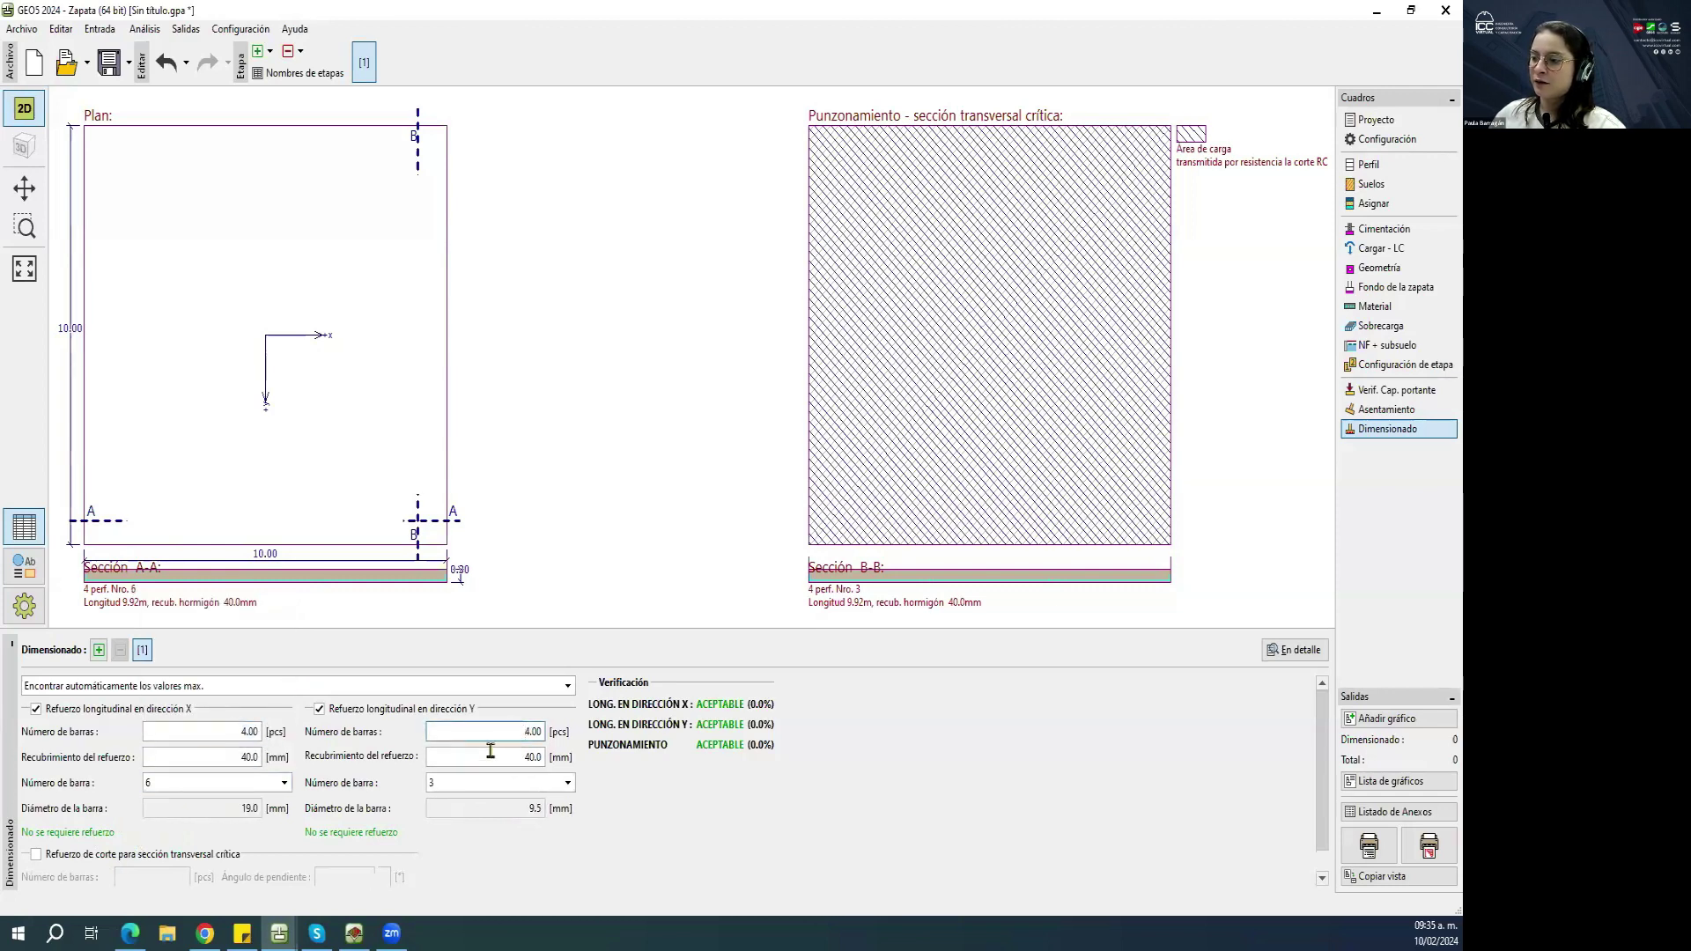
click(487, 785)
click(498, 698)
scroll(719, 667, down, 1)
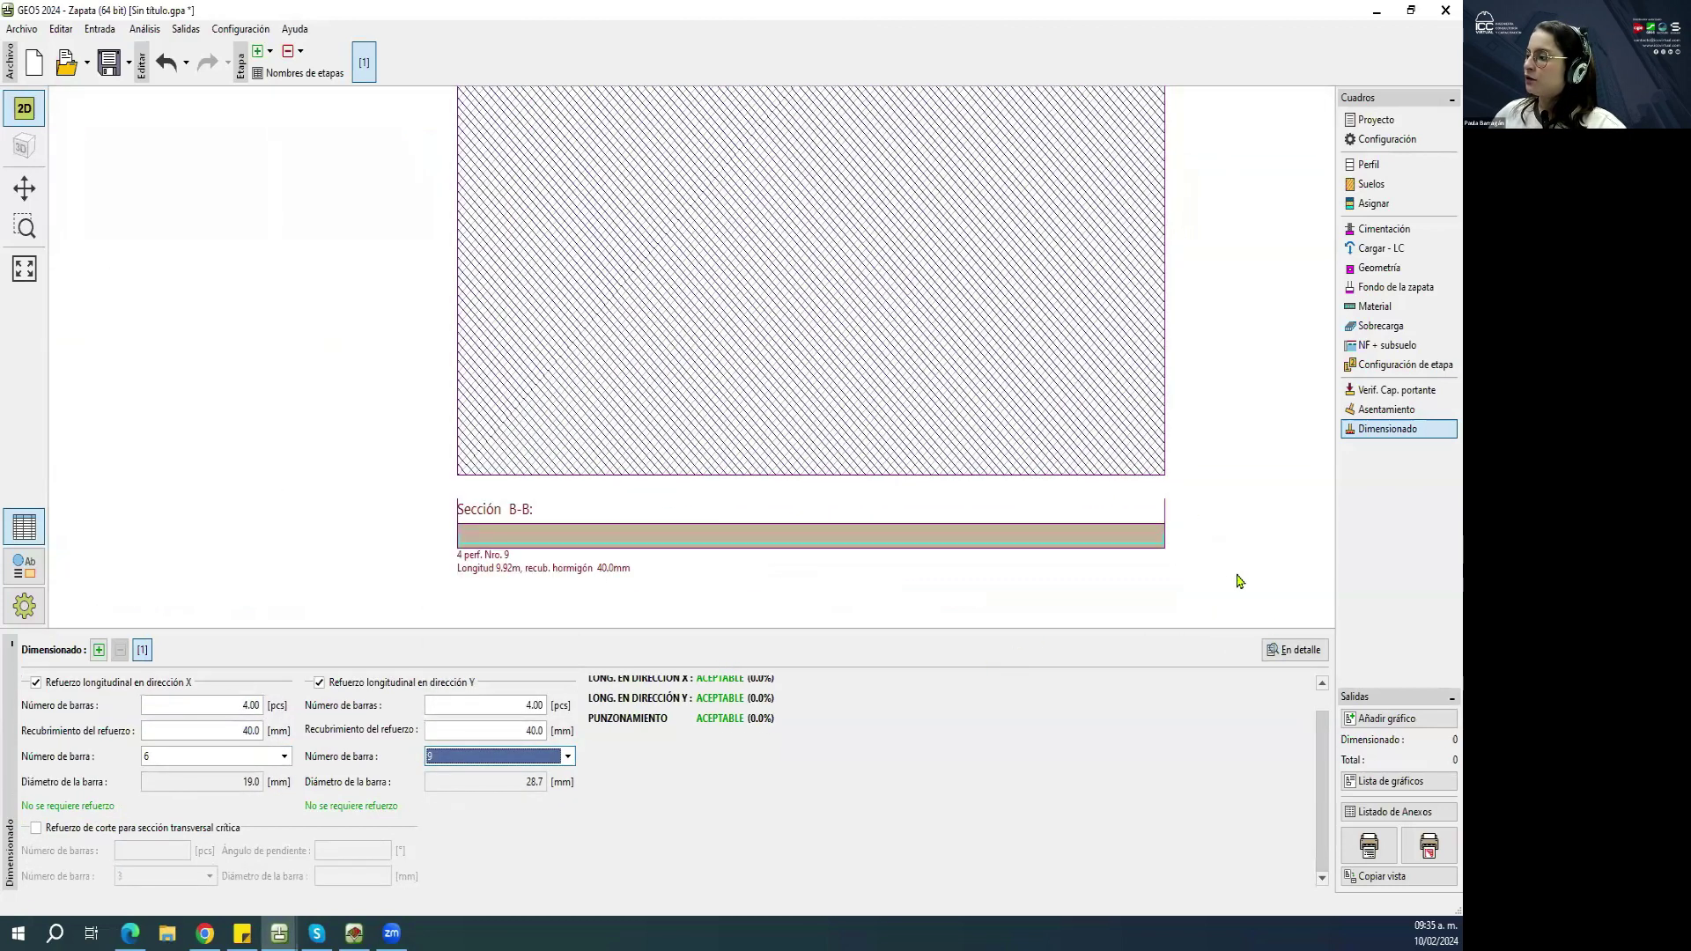
Review the detailed reinforcement and punching verification, and recheck the settlement and bearing capacity results.
click(1264, 659)
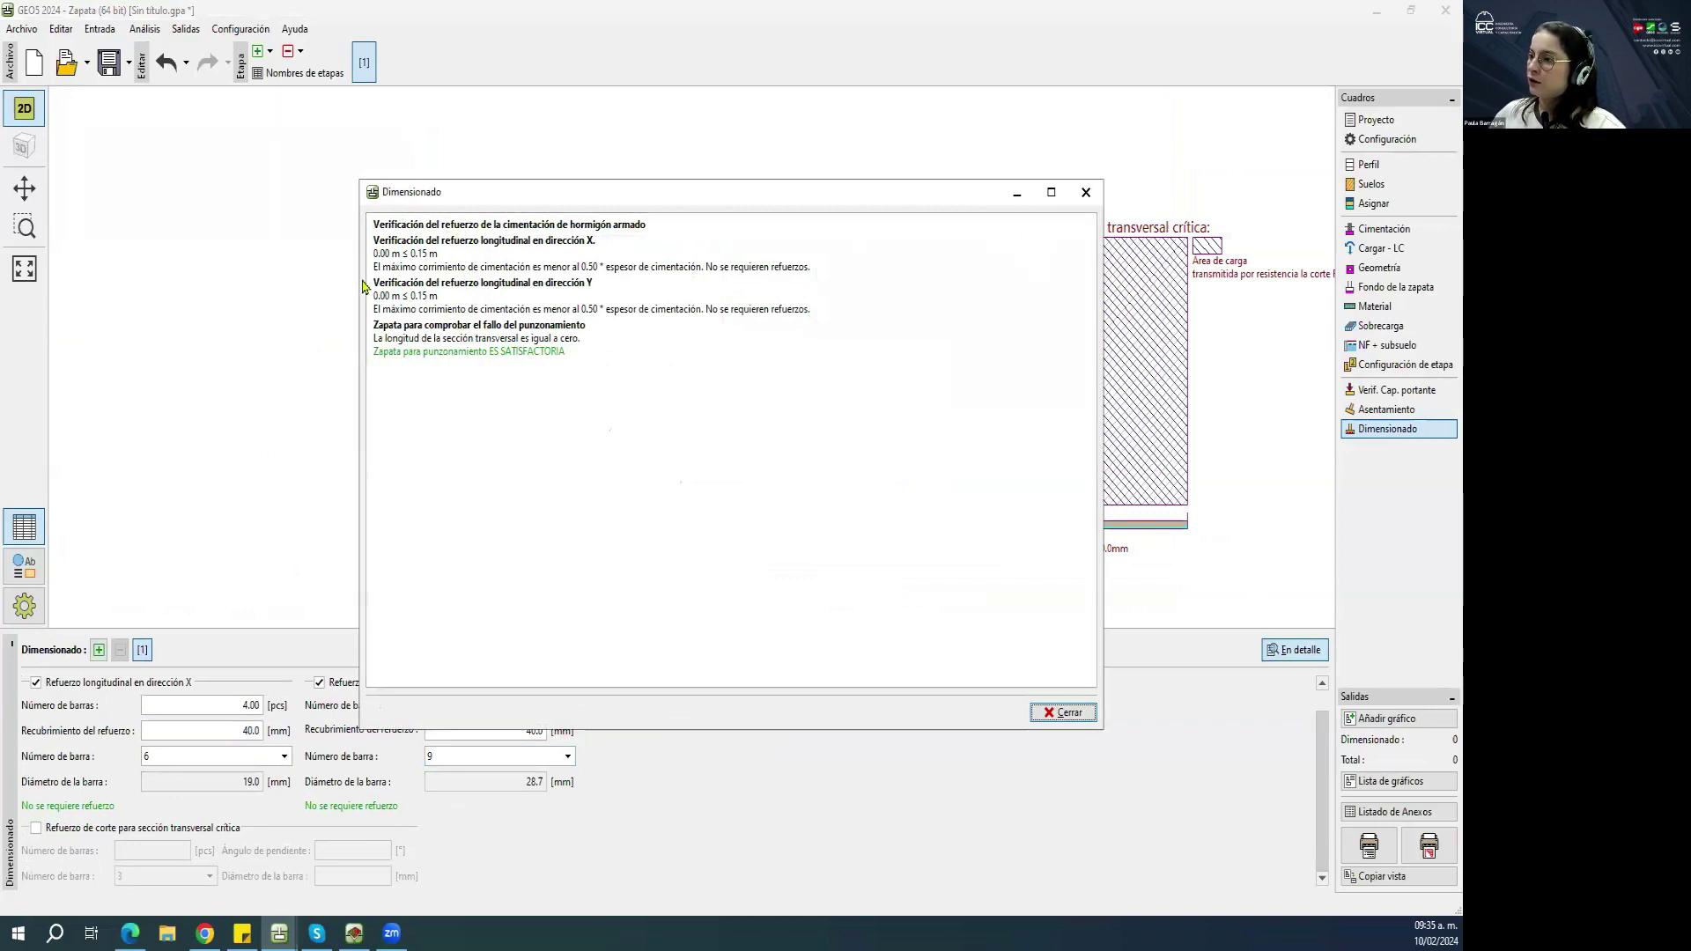
click(1086, 192)
click(1391, 391)
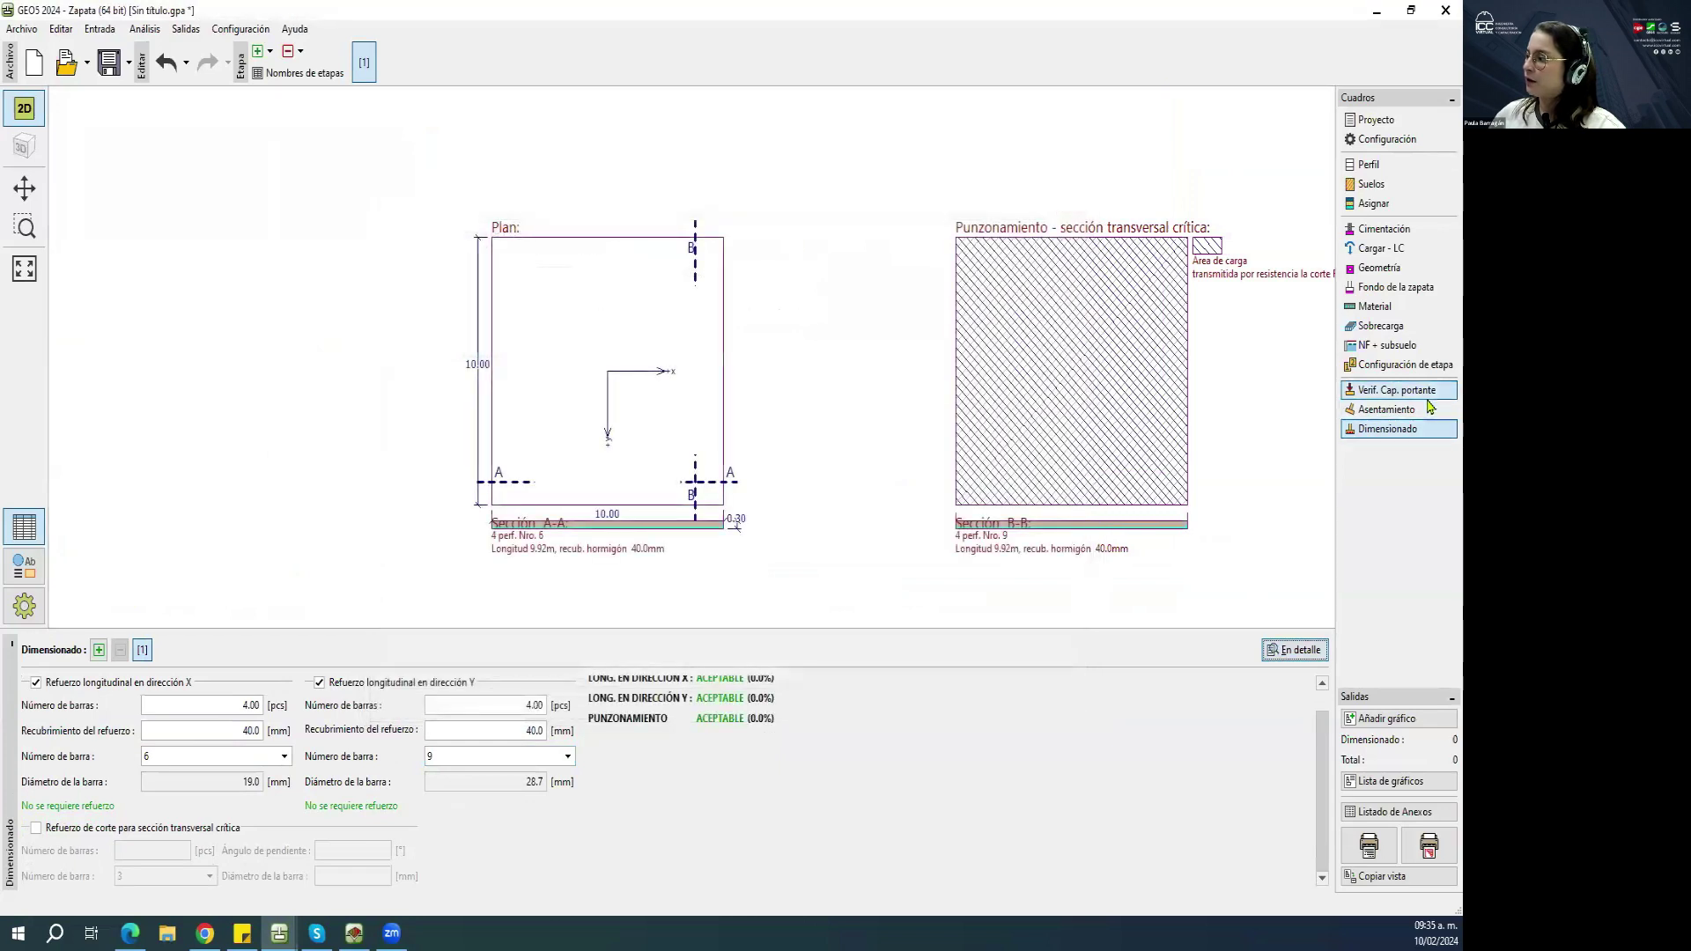
click(1419, 412)
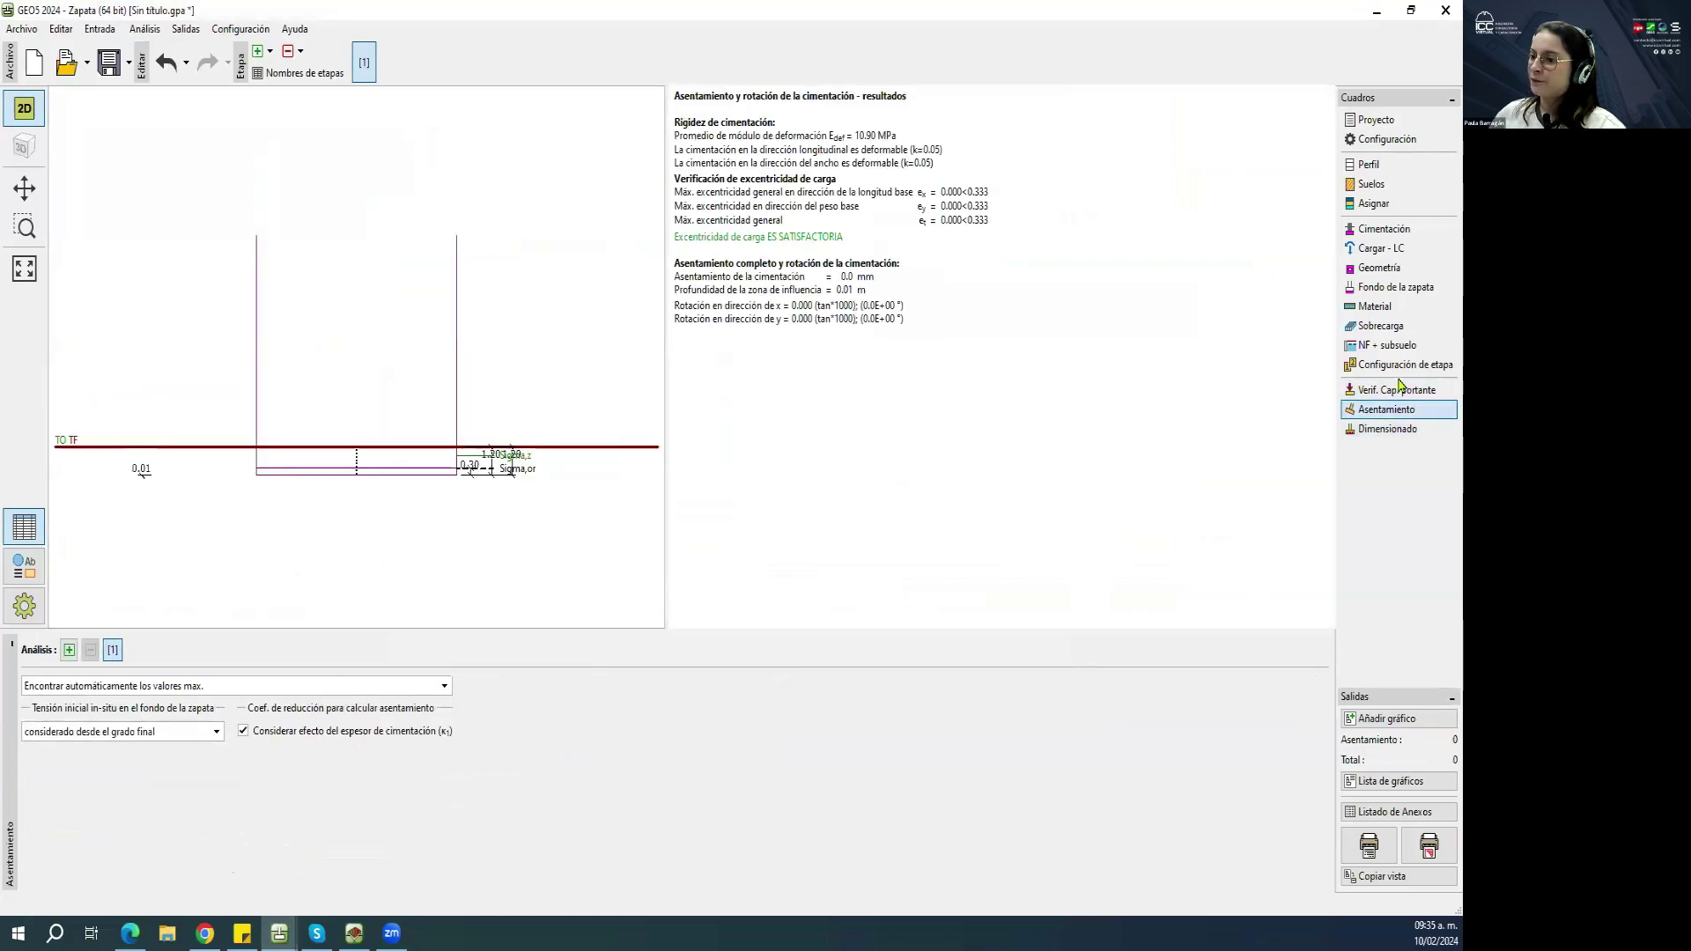
click(1410, 393)
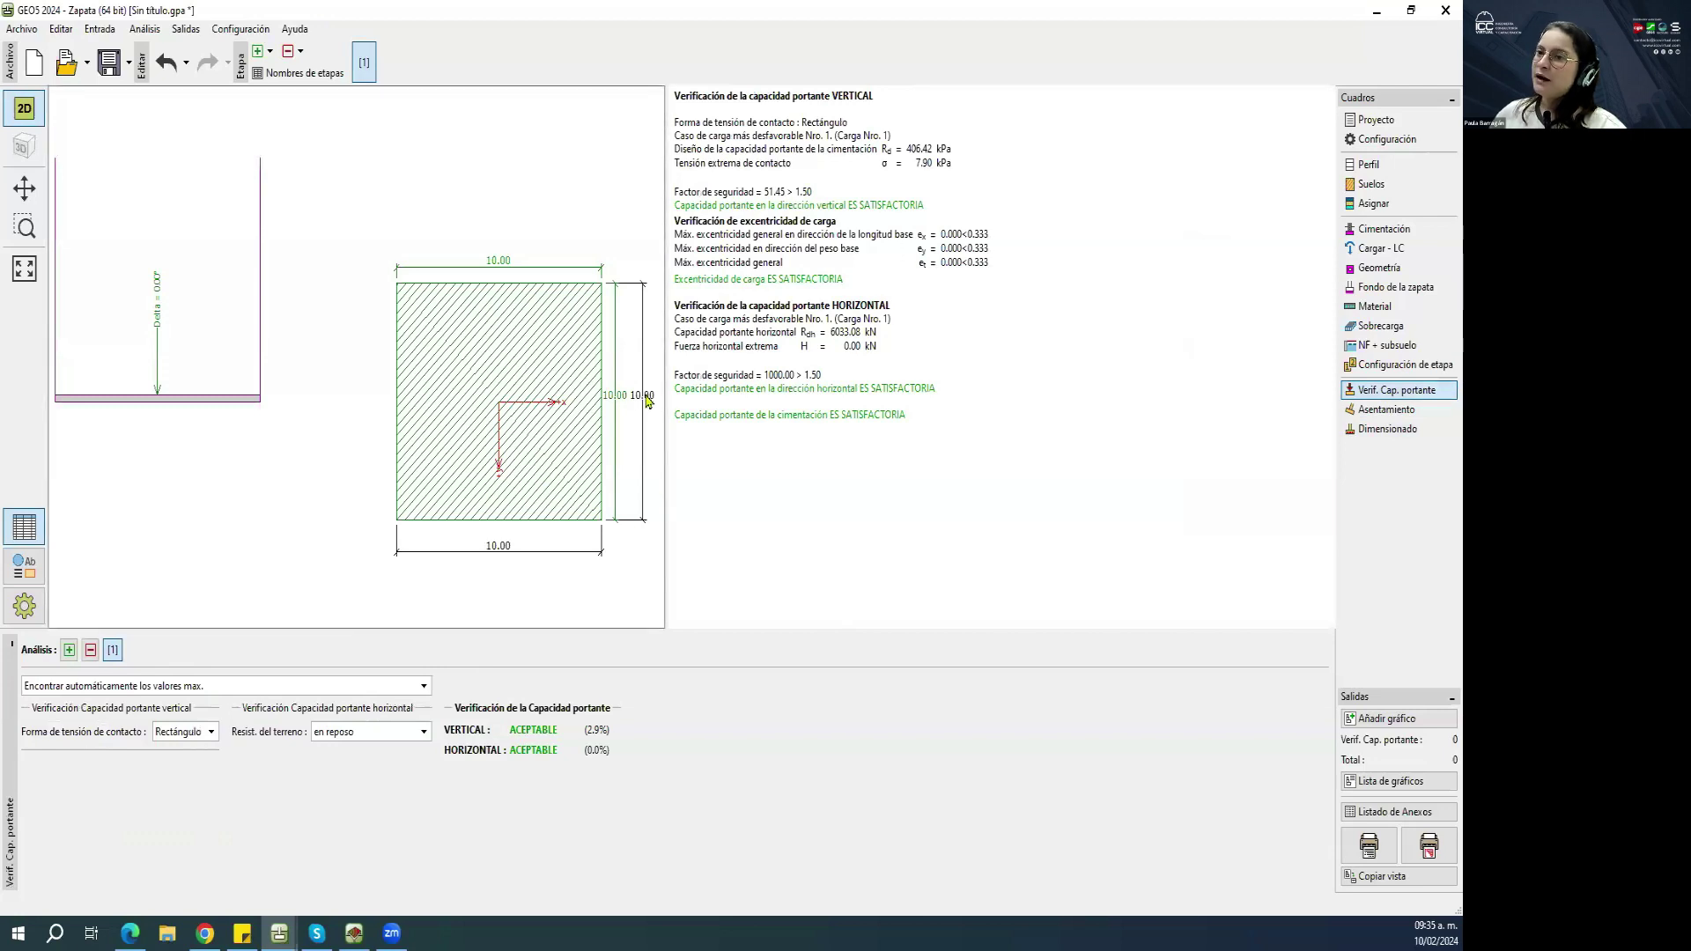
Generate the footing's calculation report, look through its input data and verification sections, and close it.
click(1369, 846)
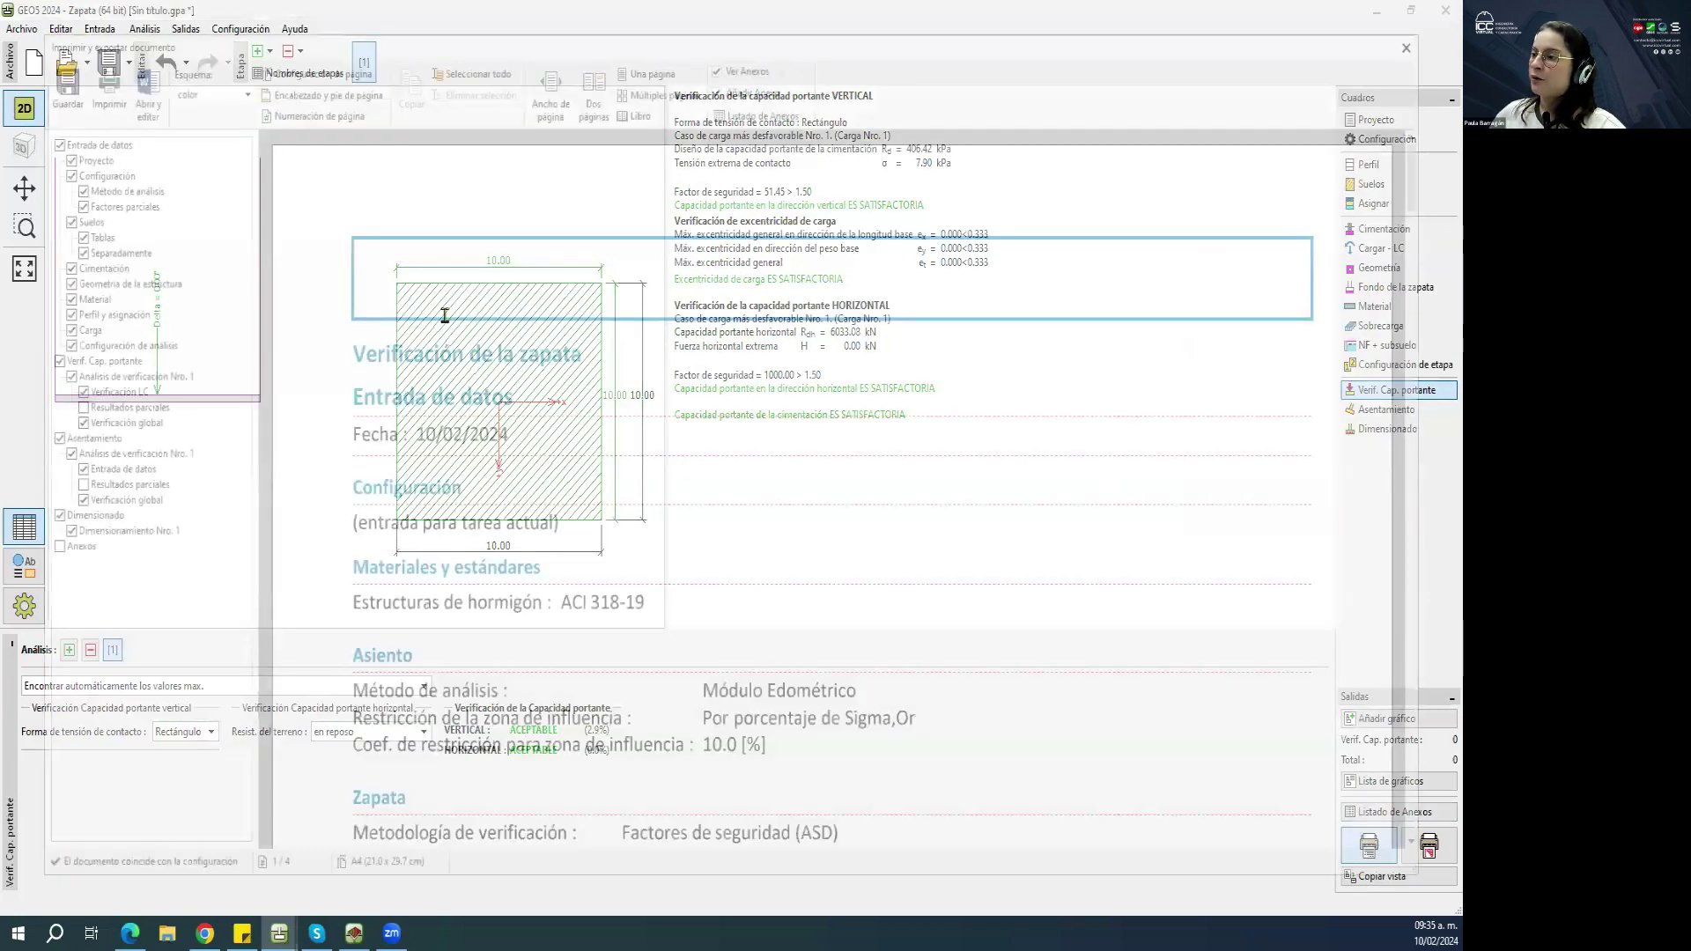
scroll(768, 405, down, 20)
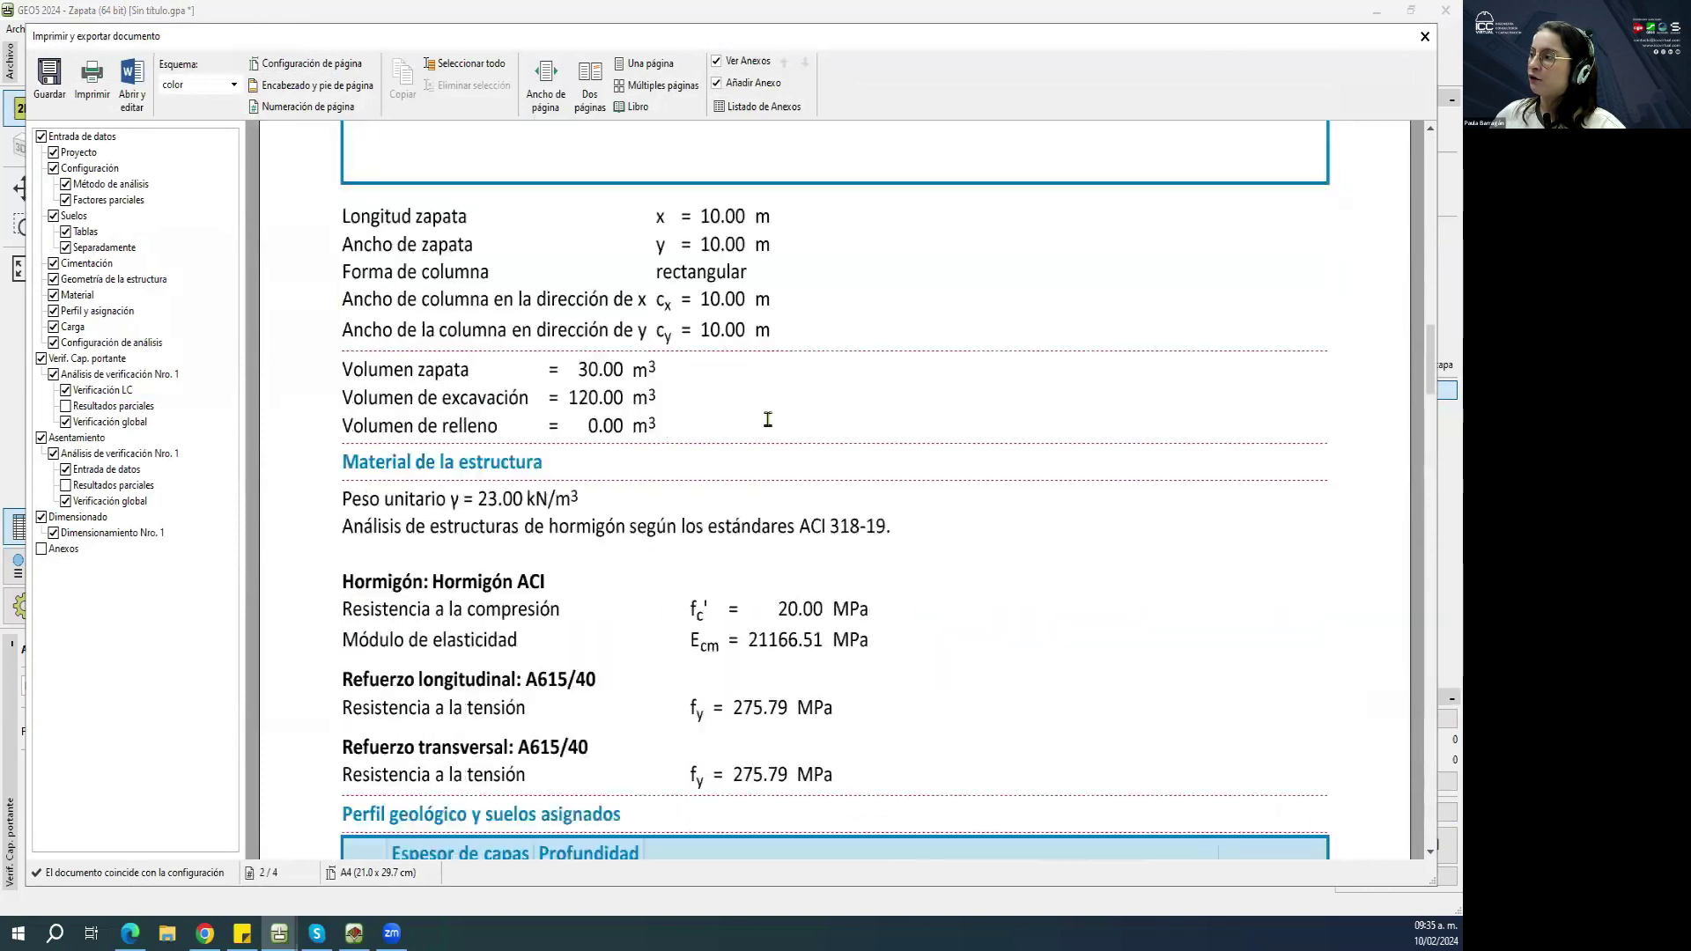
scroll(737, 428, down, 5)
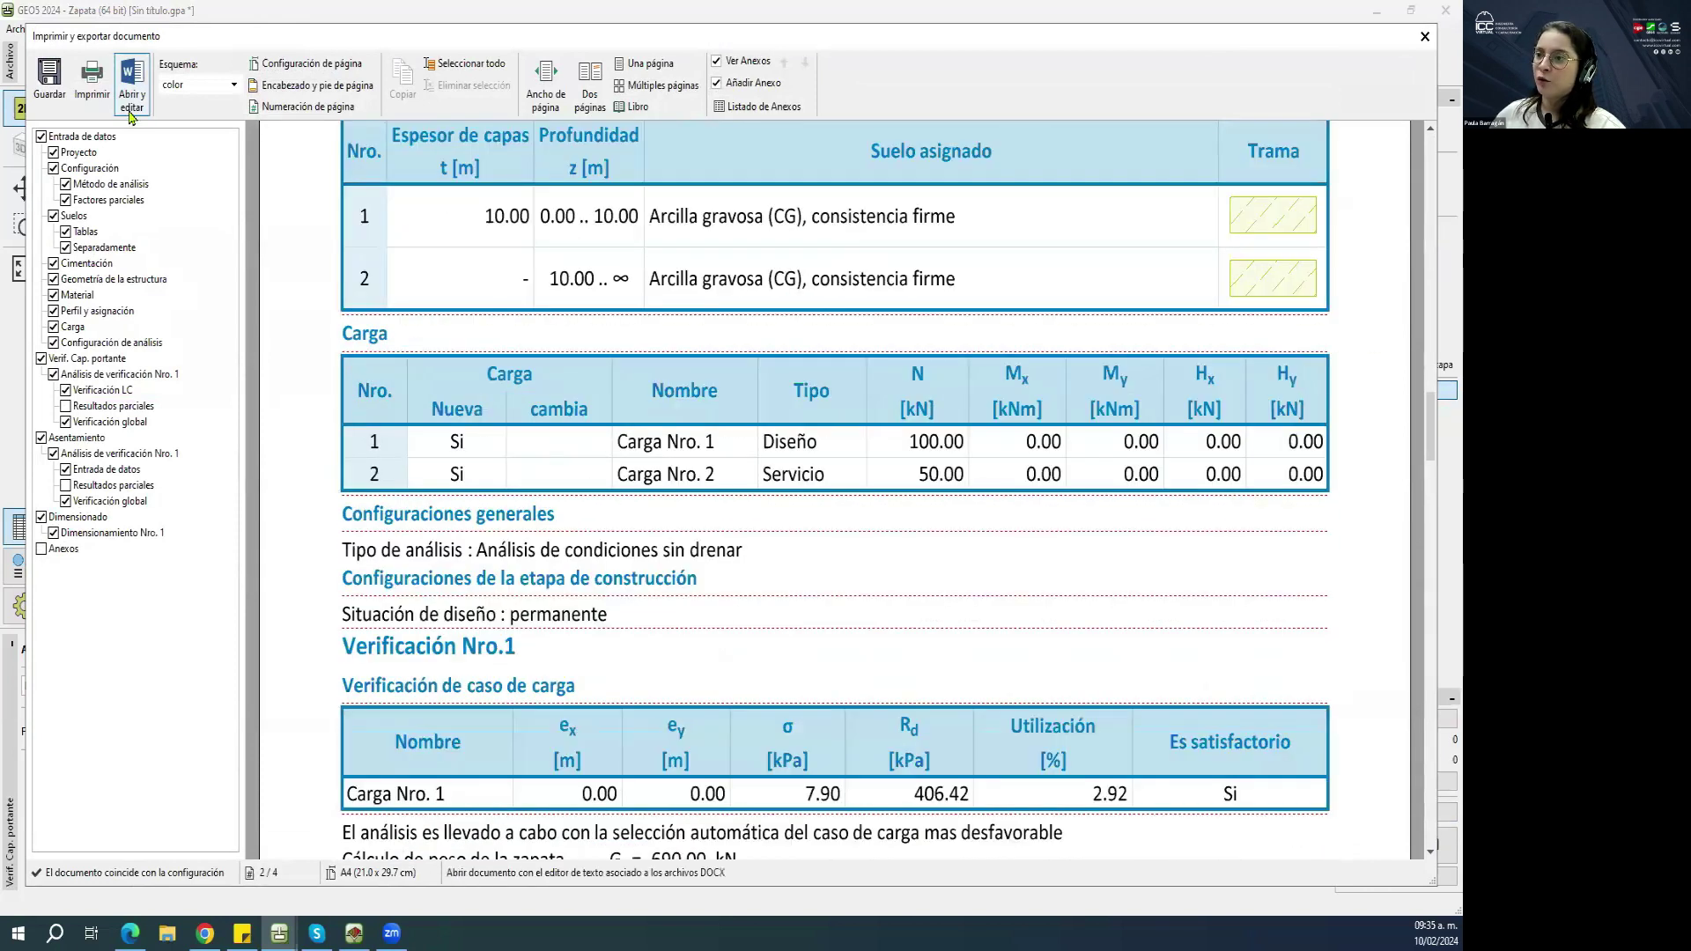
scroll(668, 446, down, 3)
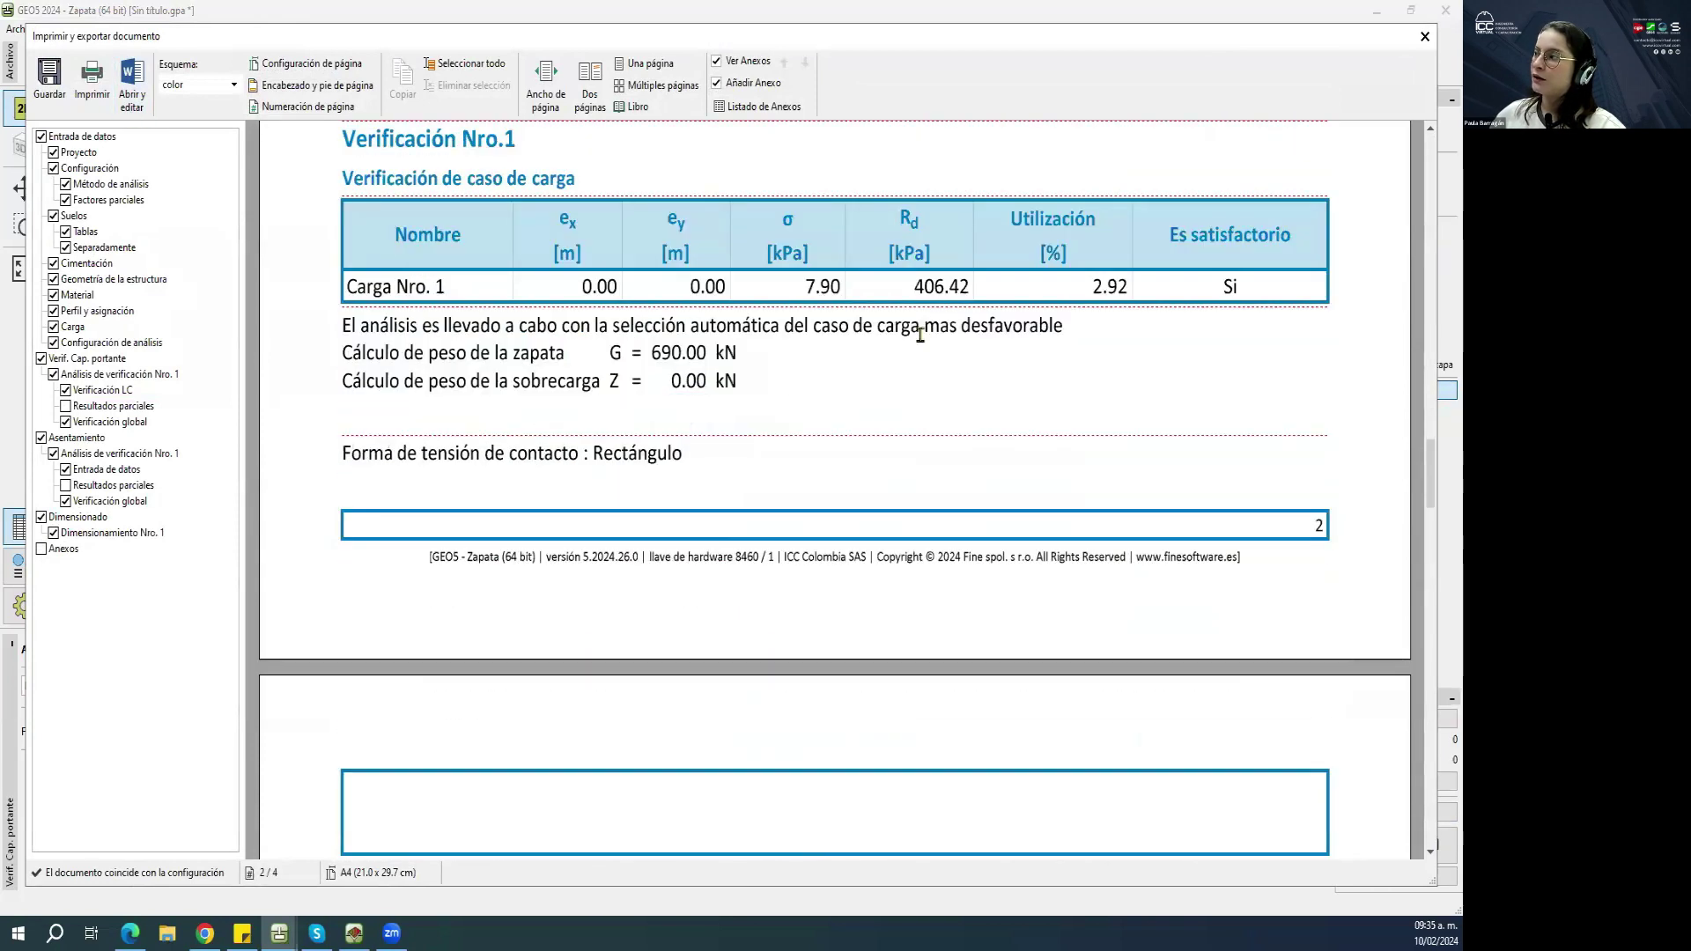
click(1424, 37)
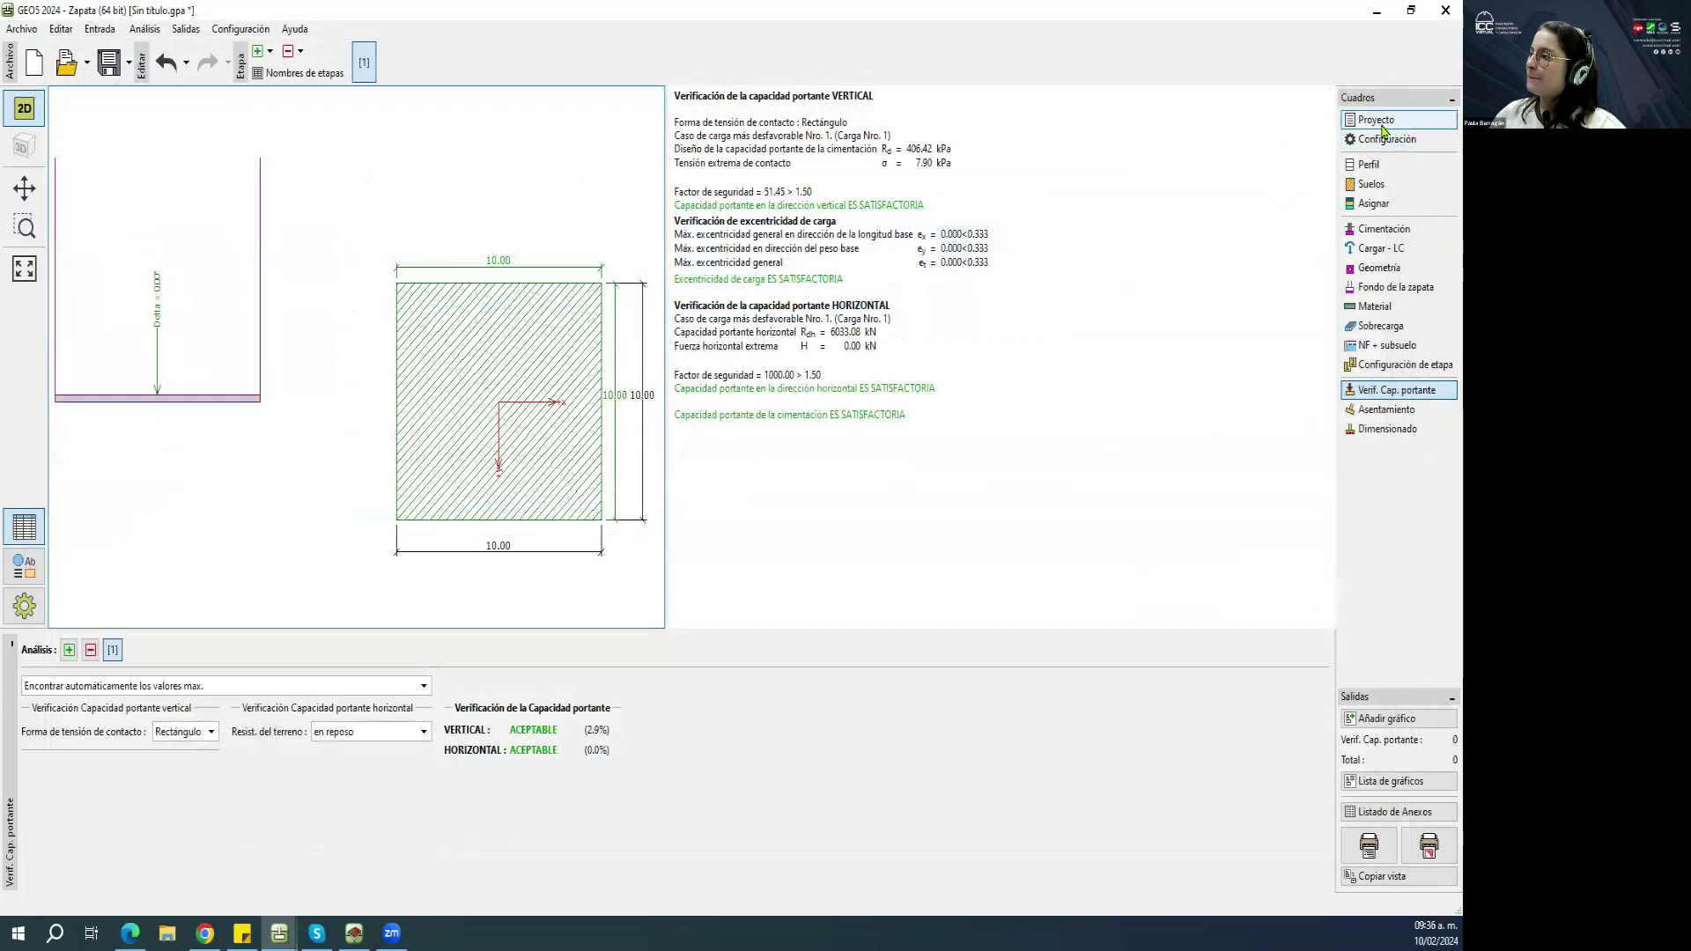